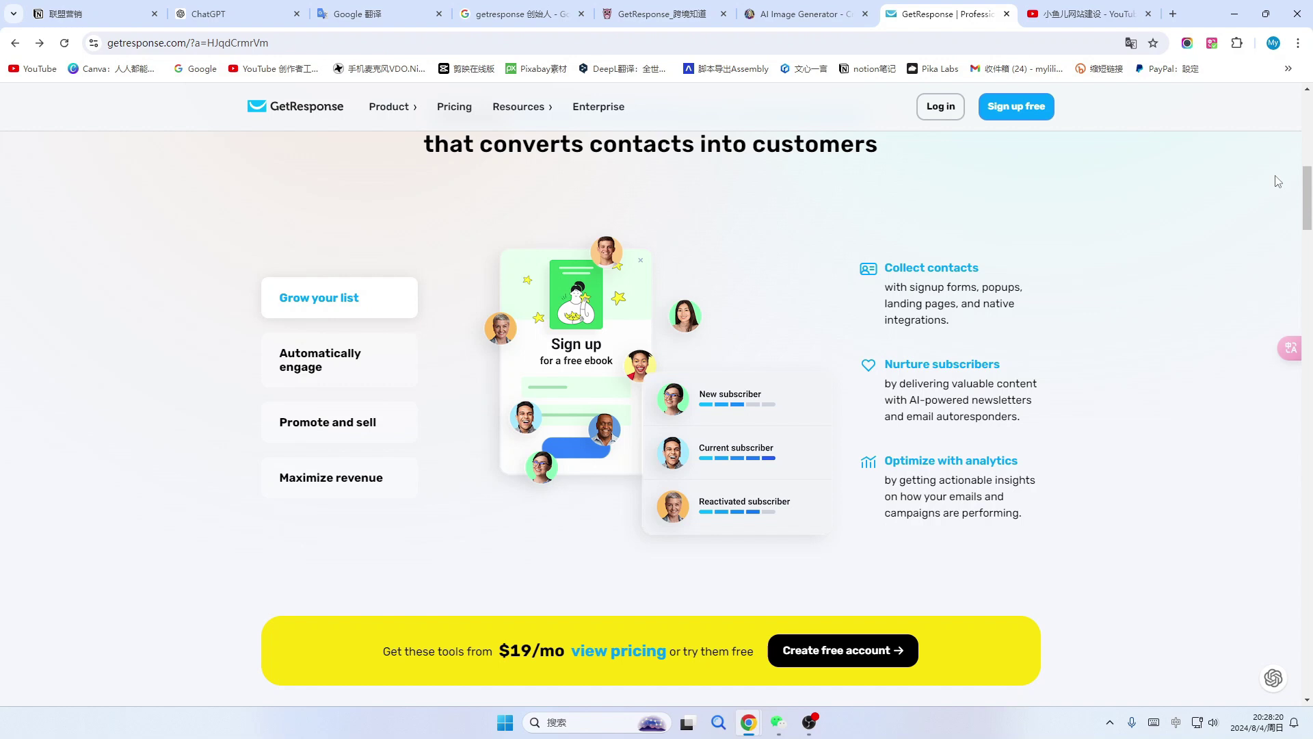
Scroll down through the GetResponse homepage feature sections.
{"action": "scroll", "coordinate": [1164, 333], "scroll_direction": "down", "scroll_amount": 2}
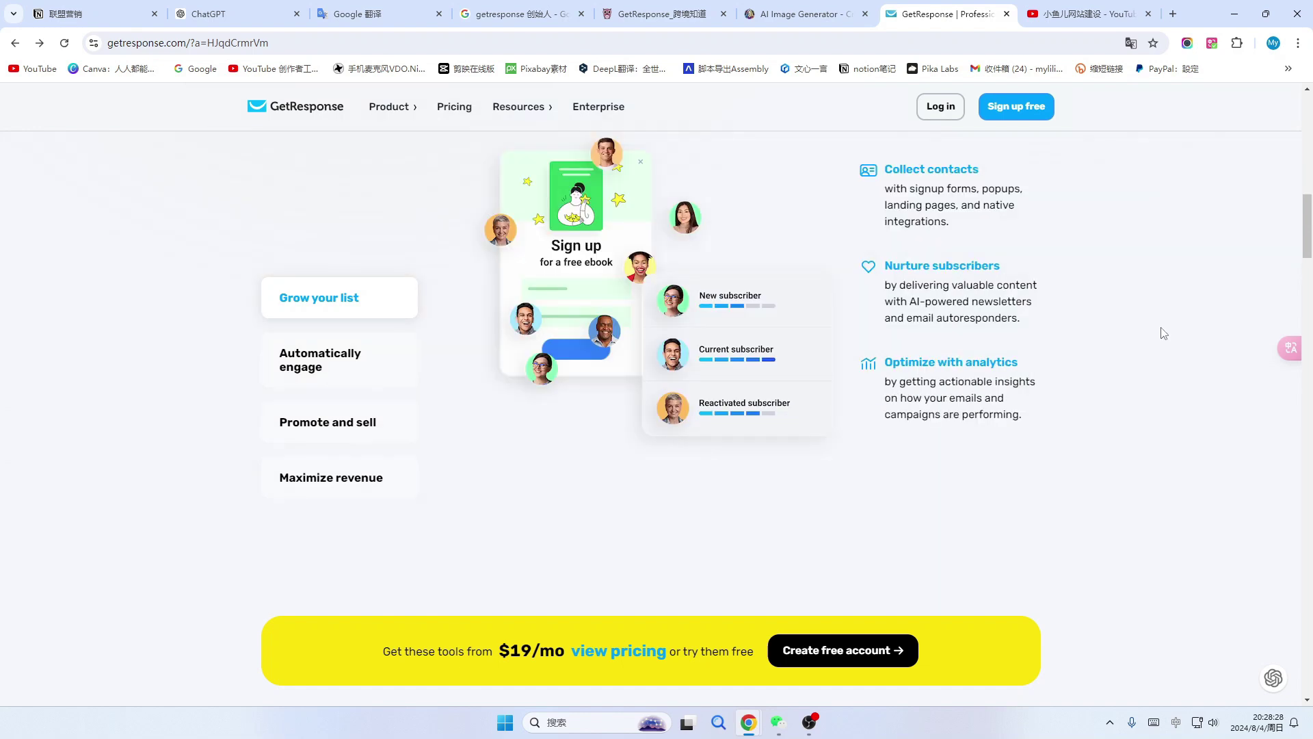
{"action": "scroll", "coordinate": [1164, 333], "scroll_direction": "down", "scroll_amount": 3}
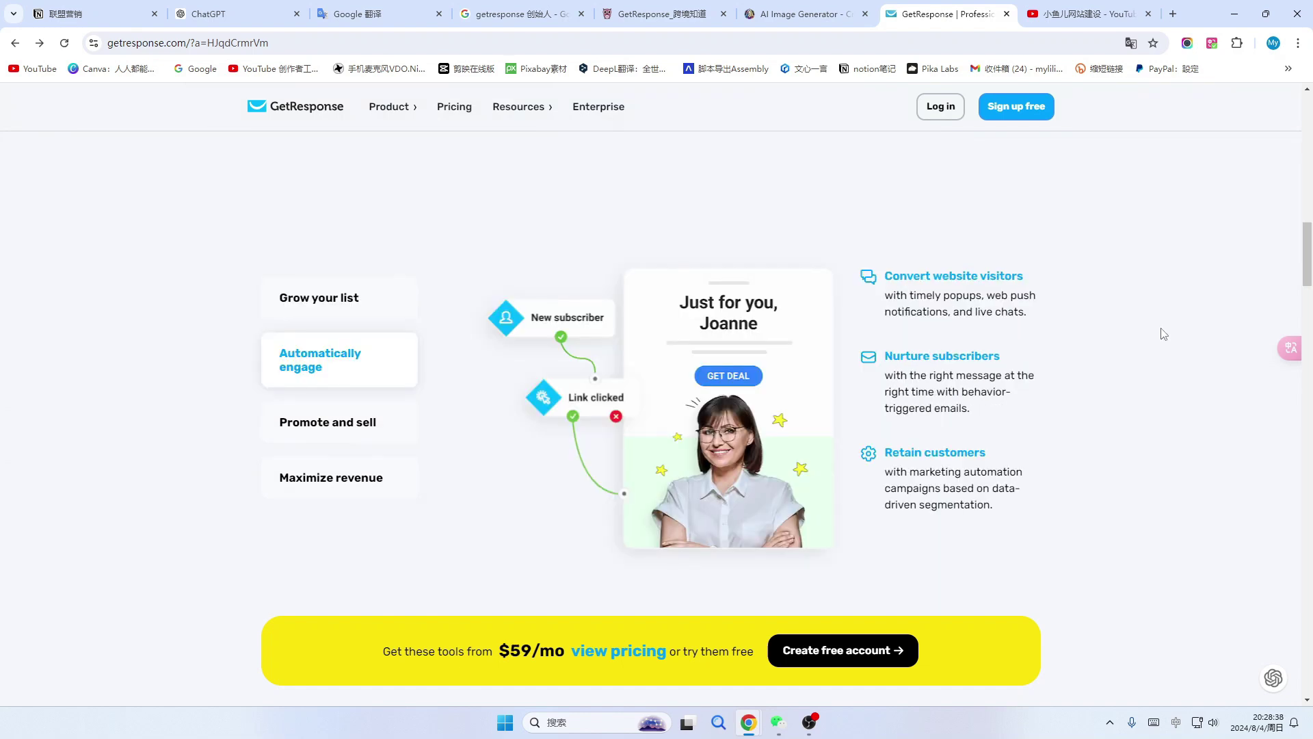
{"action": "scroll", "coordinate": [1156, 436], "scroll_direction": "down", "scroll_amount": 5}
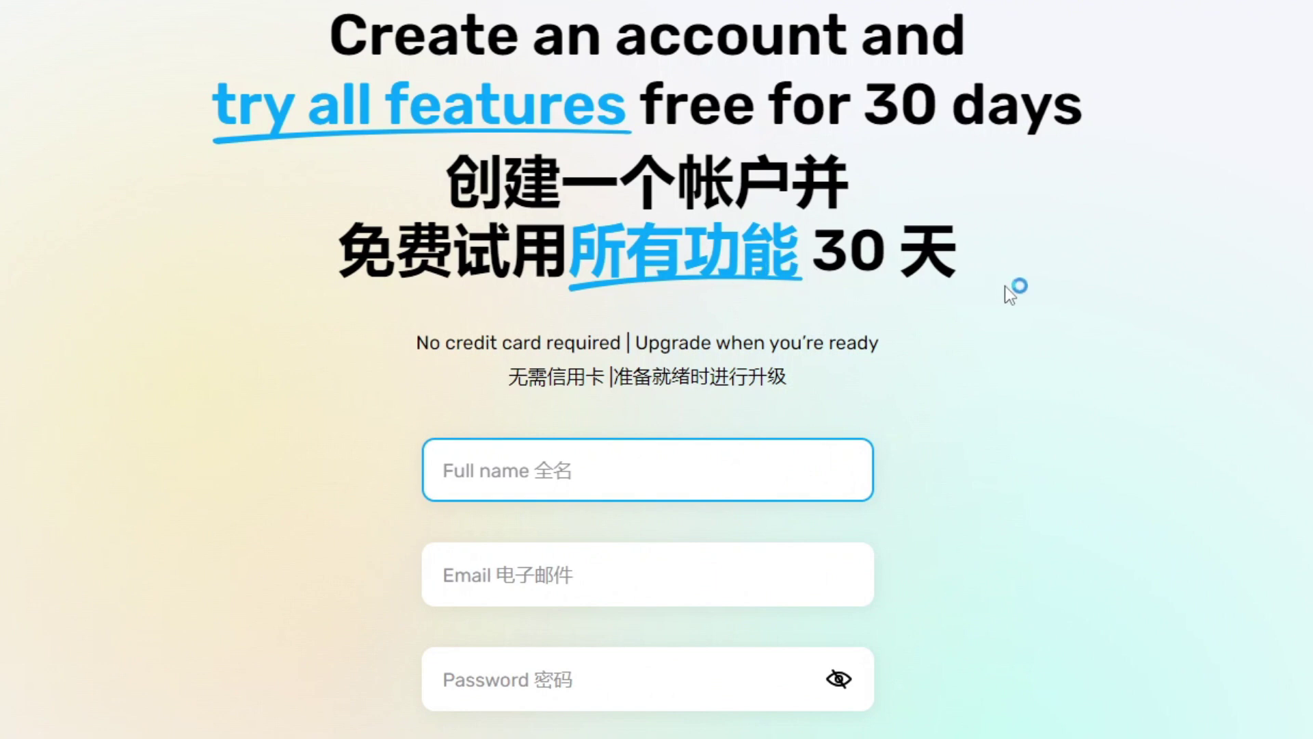
Enter full name, e-mail address and password, then create the free GetResponse account.
{"action": "scroll", "coordinate": [1009, 310], "scroll_direction": "down", "scroll_amount": 1}
{"action": "scroll", "coordinate": [882, 321], "scroll_direction": "down", "scroll_amount": 1}
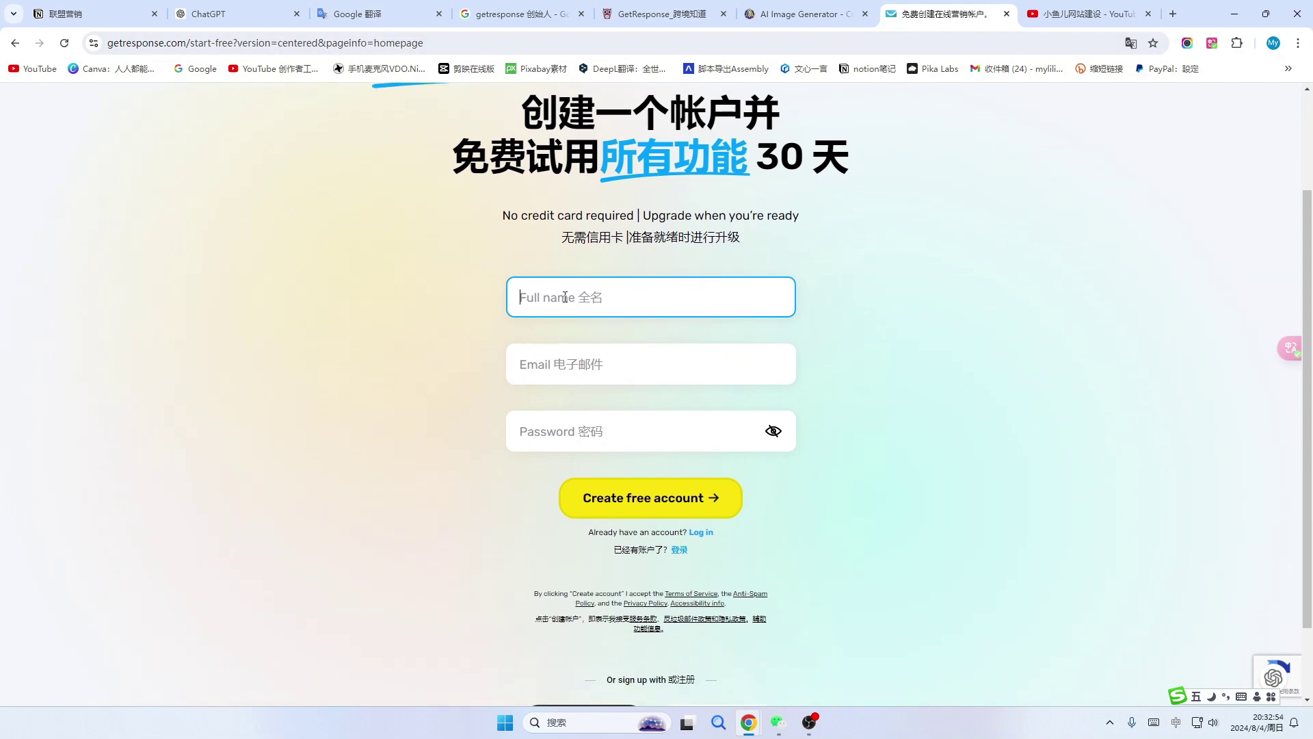
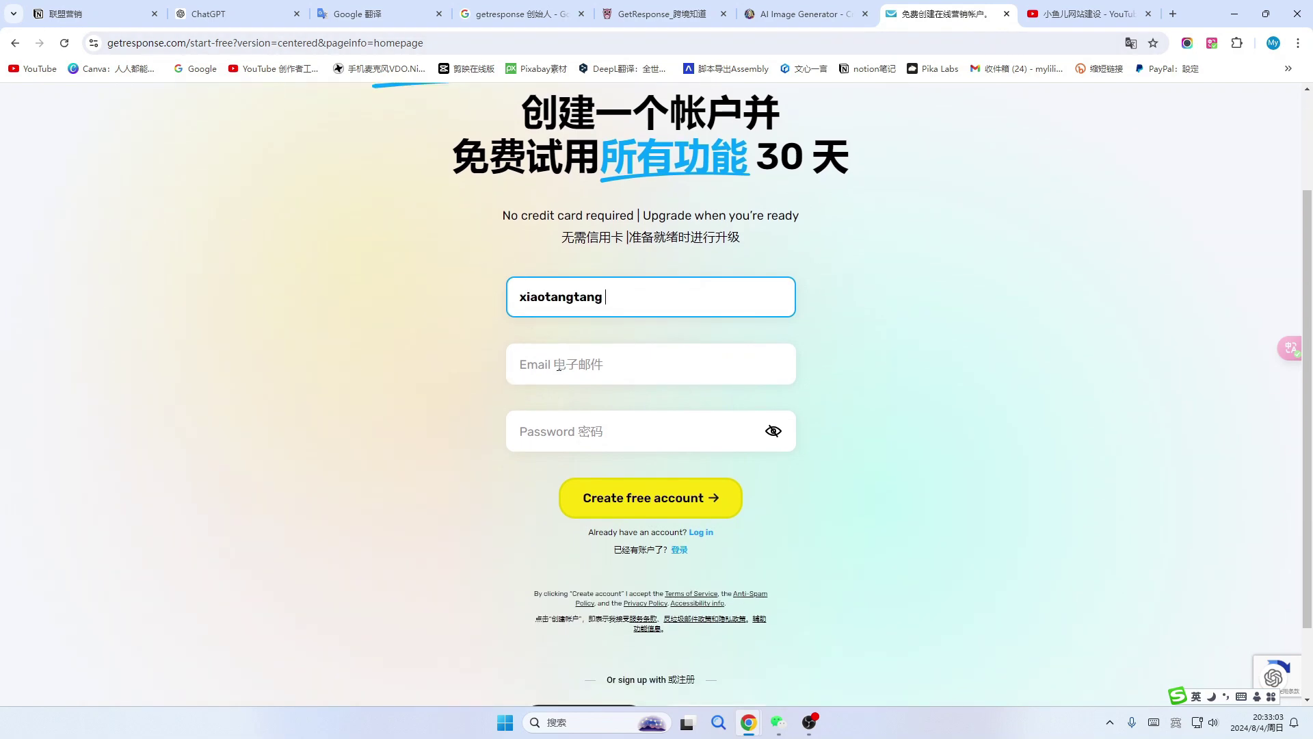
{"action": "left_click", "coordinate": [540, 362]}
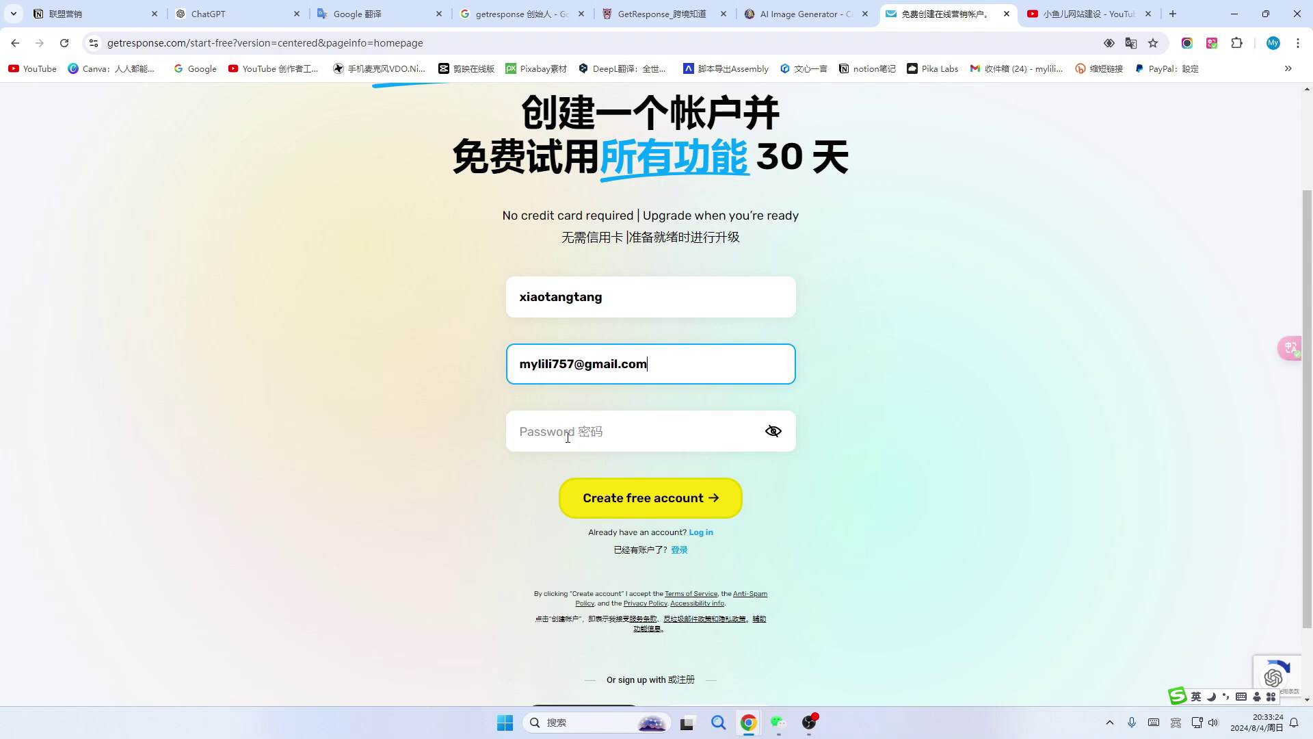
{"action": "left_click", "coordinate": [580, 438]}
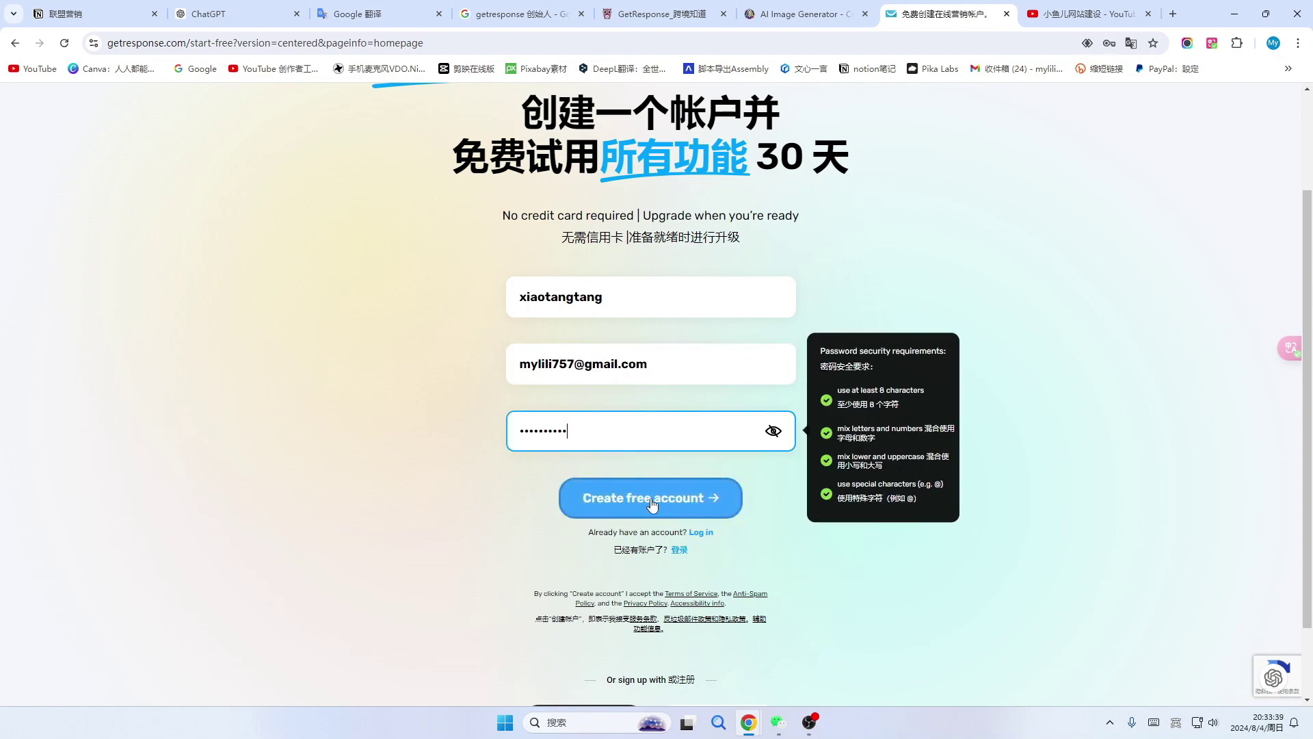
{"action": "left_click", "coordinate": [652, 504]}
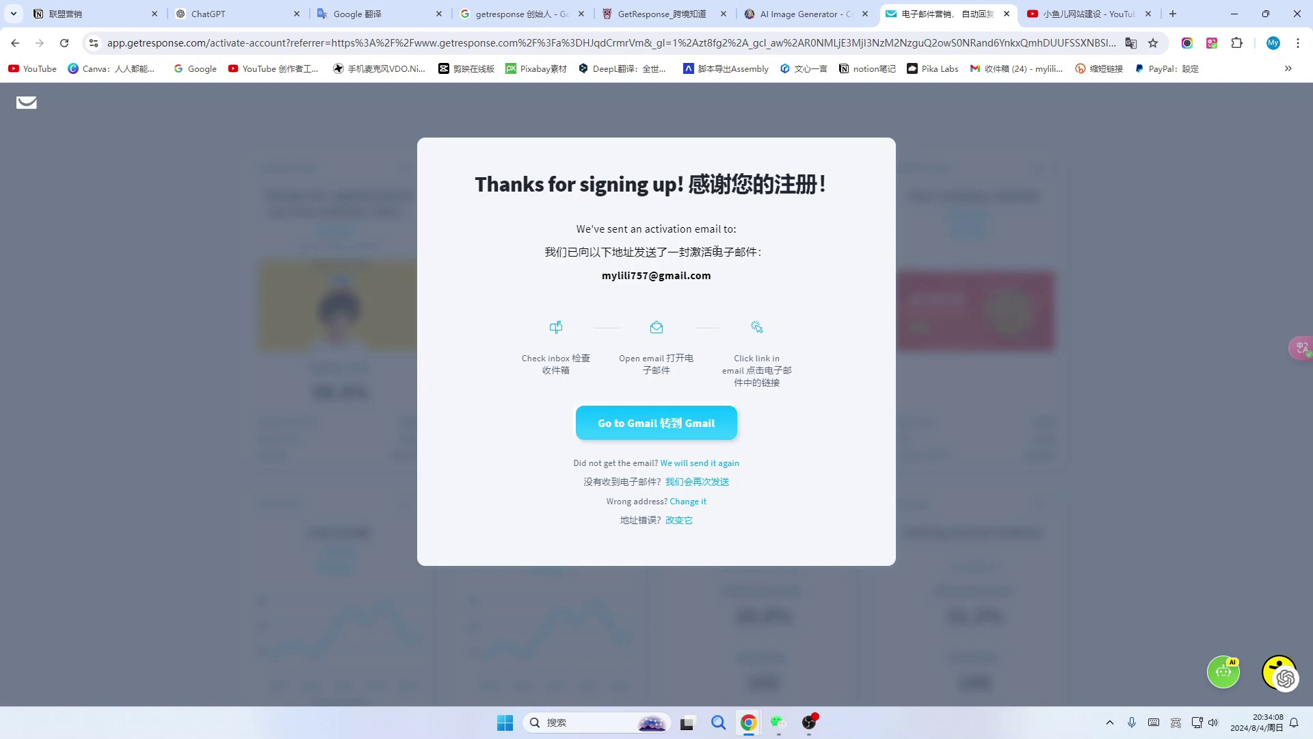
Activate the account from the GetResponse confirmation e-mail in Gmail.
{"action": "left_click", "coordinate": [1007, 70]}
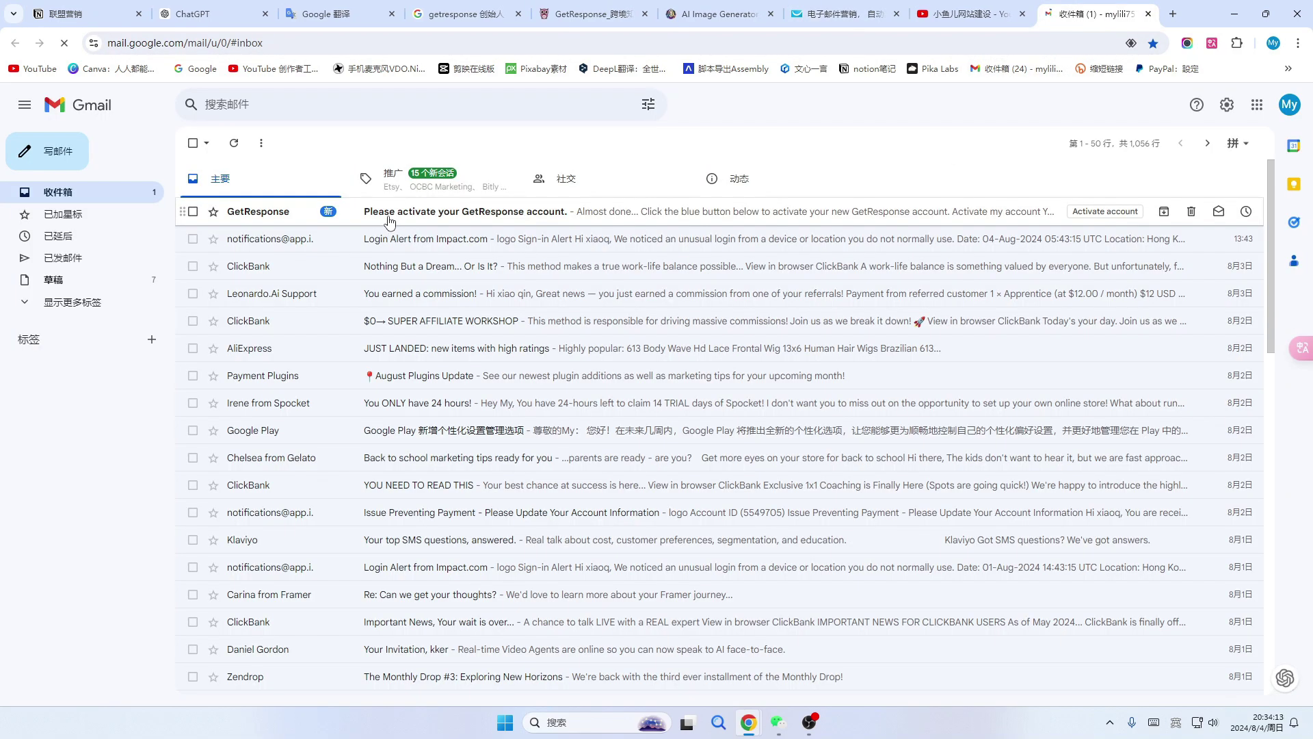
{"action": "left_click", "coordinate": [408, 217]}
{"action": "scroll", "coordinate": [764, 405], "scroll_direction": "down", "scroll_amount": 1}
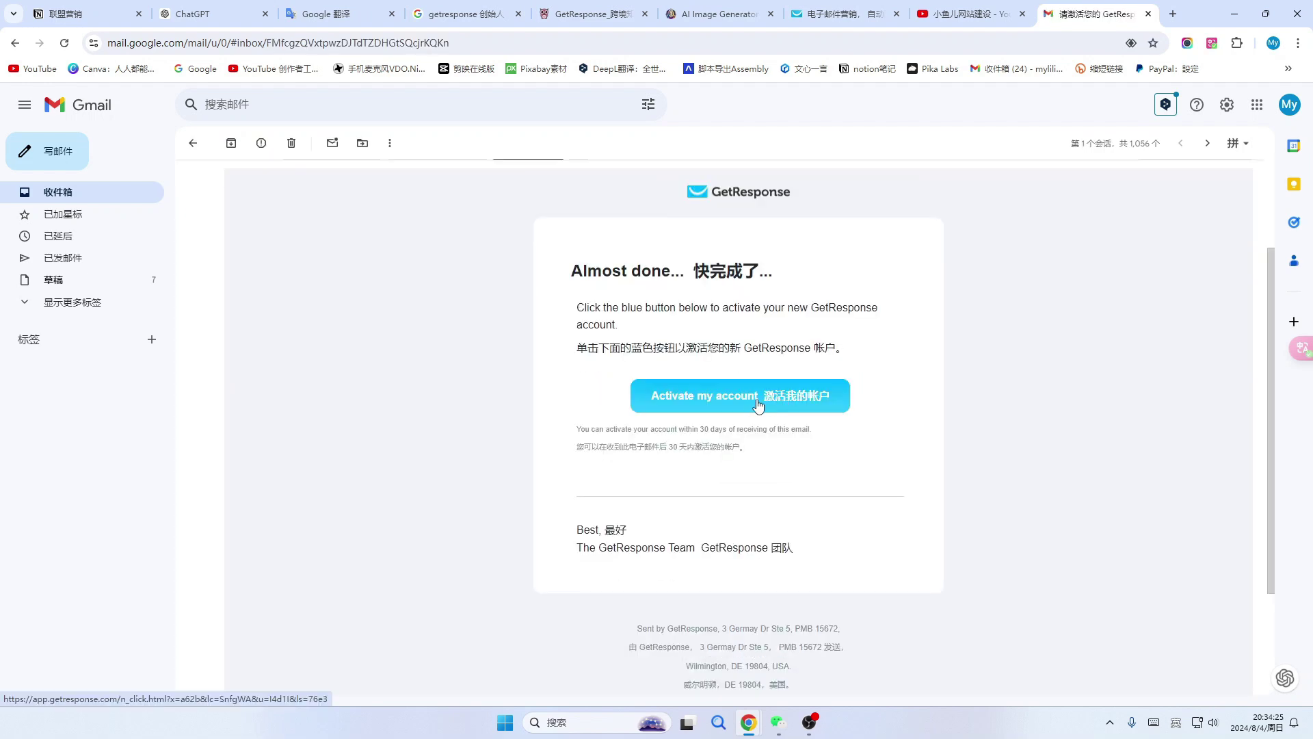
{"action": "left_click", "coordinate": [763, 402]}
Fill in last name, address, city and phone with country code on the Welcome form, then continue.
{"action": "scroll", "coordinate": [812, 414], "scroll_direction": "down", "scroll_amount": 1}
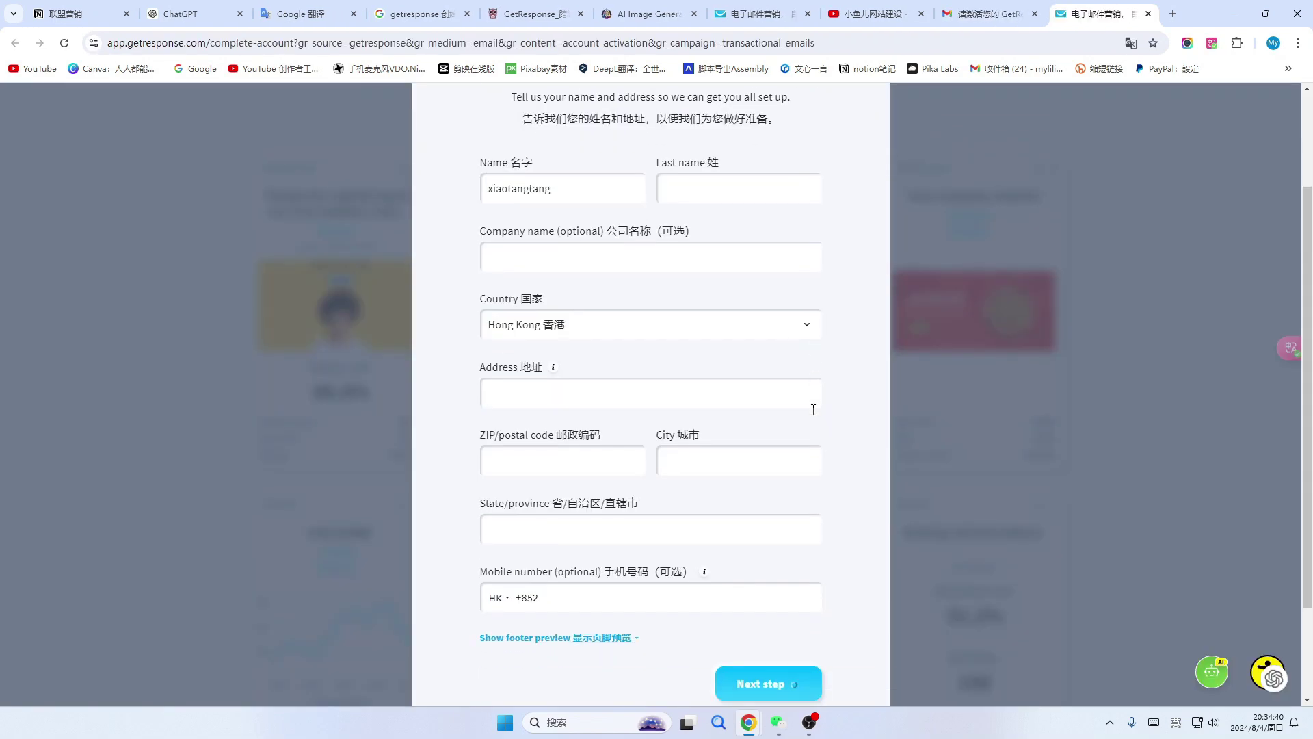
{"action": "scroll", "coordinate": [814, 412], "scroll_direction": "up", "scroll_amount": 1}
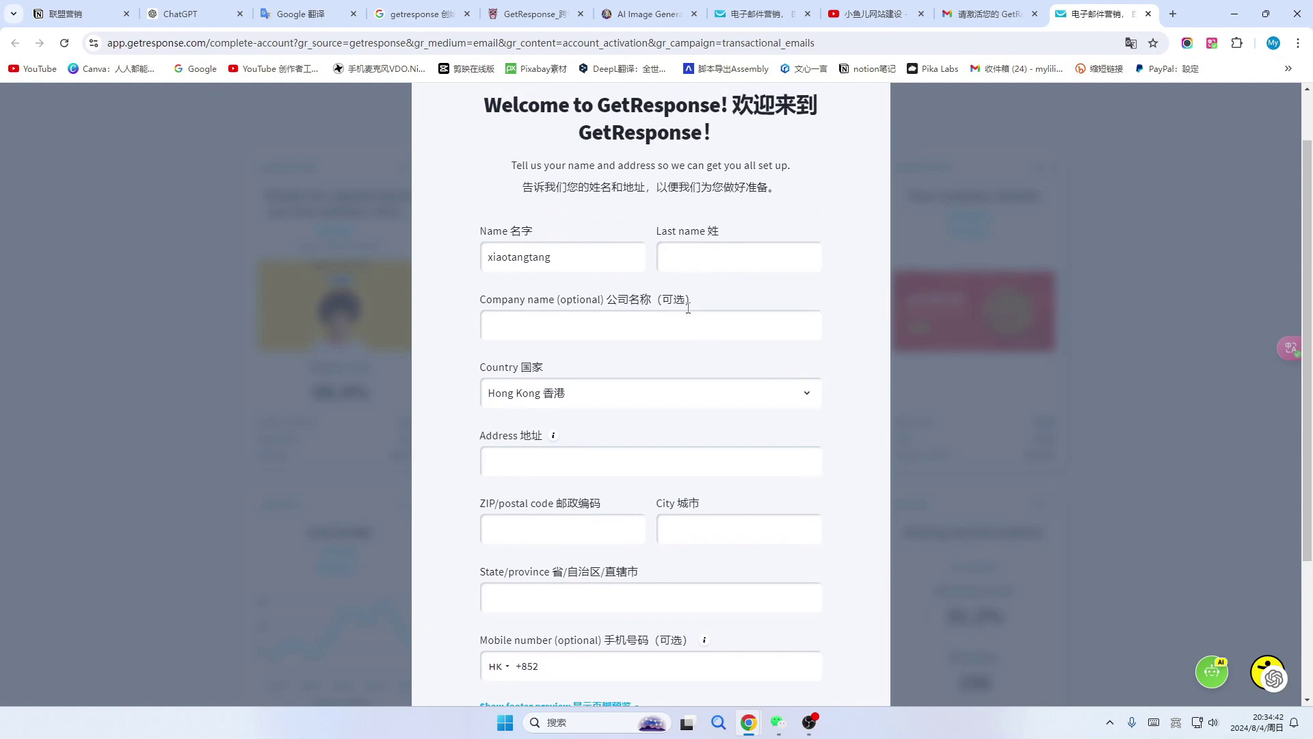
{"action": "left_click", "coordinate": [692, 257]}
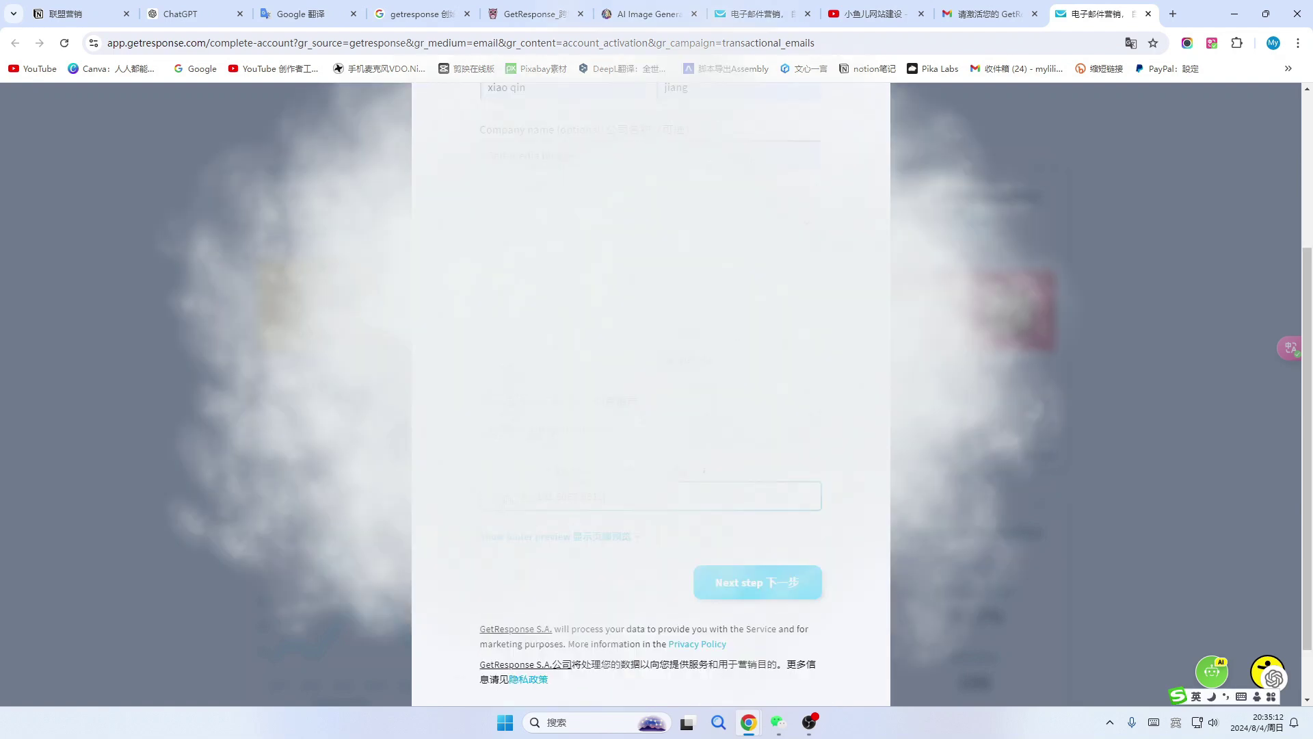
{"action": "left_click", "coordinate": [507, 496]}
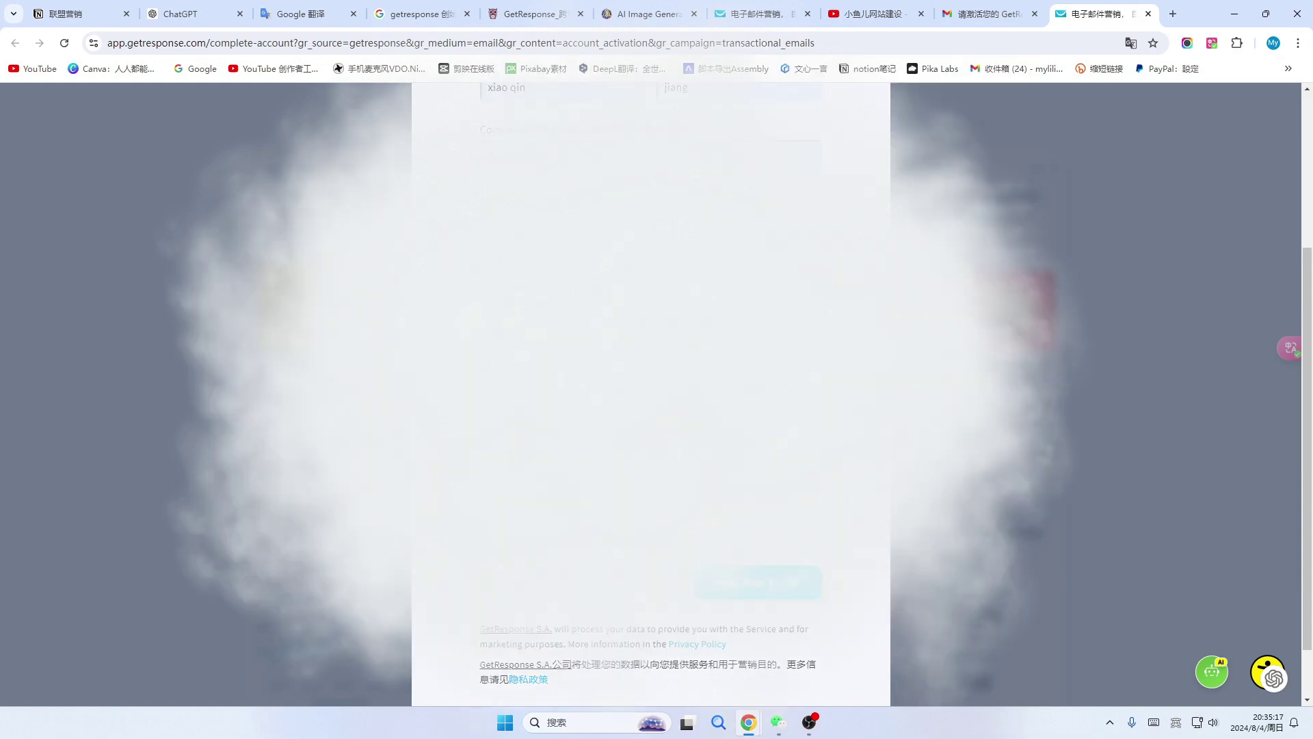
{"action": "left_click", "coordinate": [784, 654]}
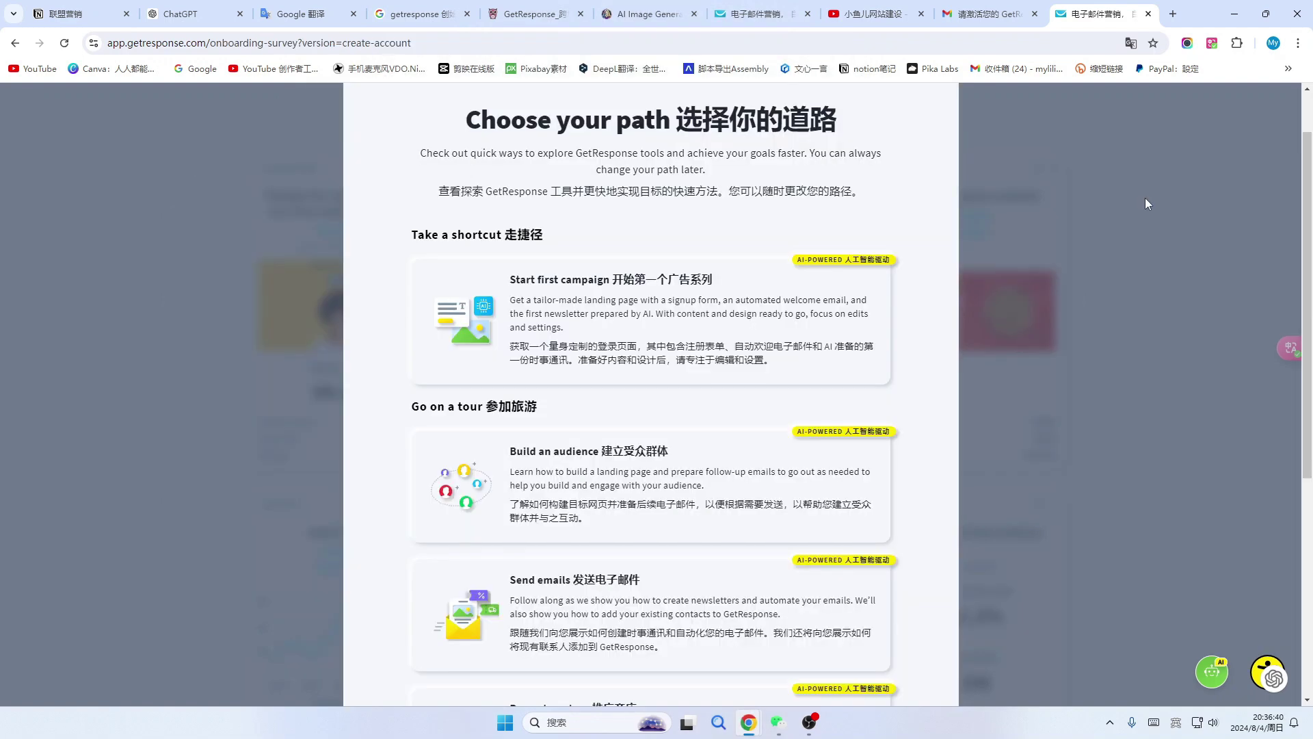
On the Choose your path page, pick 'I prefer to explore on my own'.
{"action": "scroll", "coordinate": [1145, 199], "scroll_direction": "down", "scroll_amount": 1}
{"action": "scroll", "coordinate": [889, 308], "scroll_direction": "up", "scroll_amount": 3}
{"action": "scroll", "coordinate": [599, 301], "scroll_direction": "down", "scroll_amount": 2}
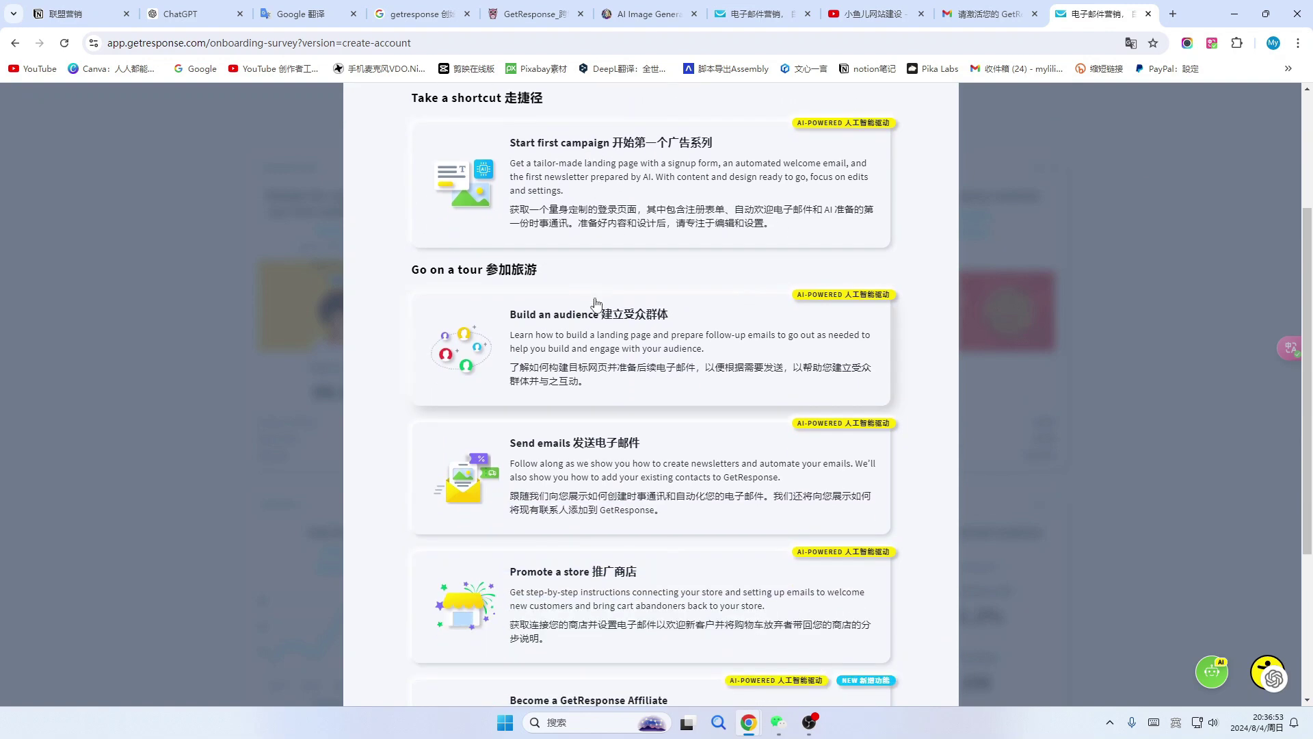
{"action": "scroll", "coordinate": [710, 420], "scroll_direction": "down", "scroll_amount": 2}
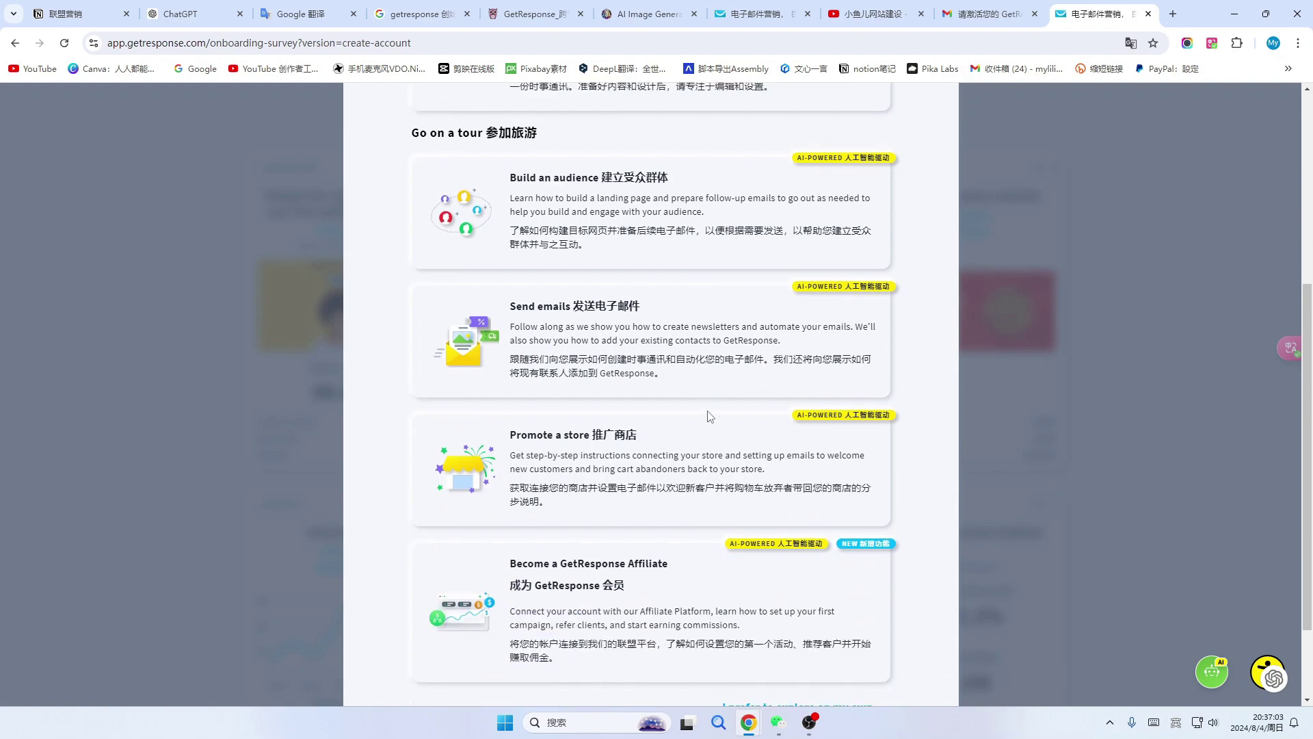
{"action": "scroll", "coordinate": [710, 416], "scroll_direction": "down", "scroll_amount": 1}
{"action": "scroll", "coordinate": [710, 416], "scroll_direction": "up", "scroll_amount": 1}
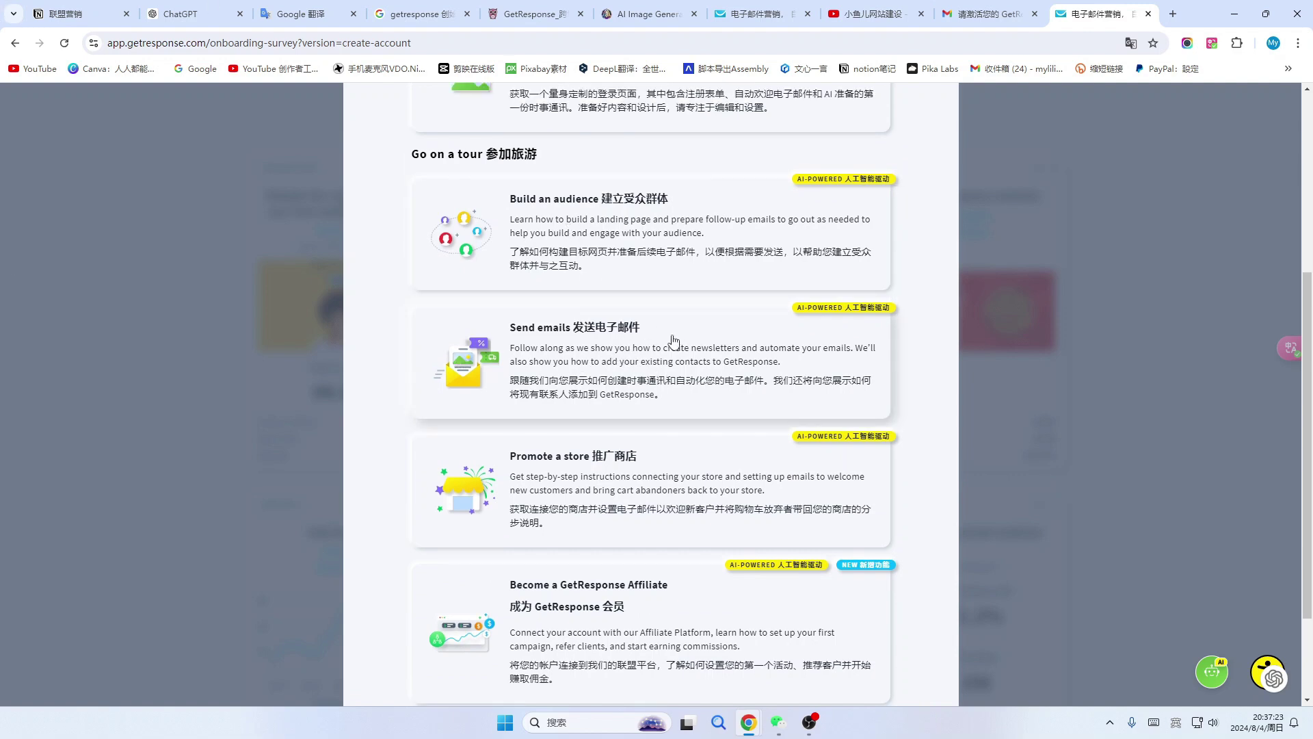
{"action": "scroll", "coordinate": [678, 220], "scroll_direction": "down", "scroll_amount": 1}
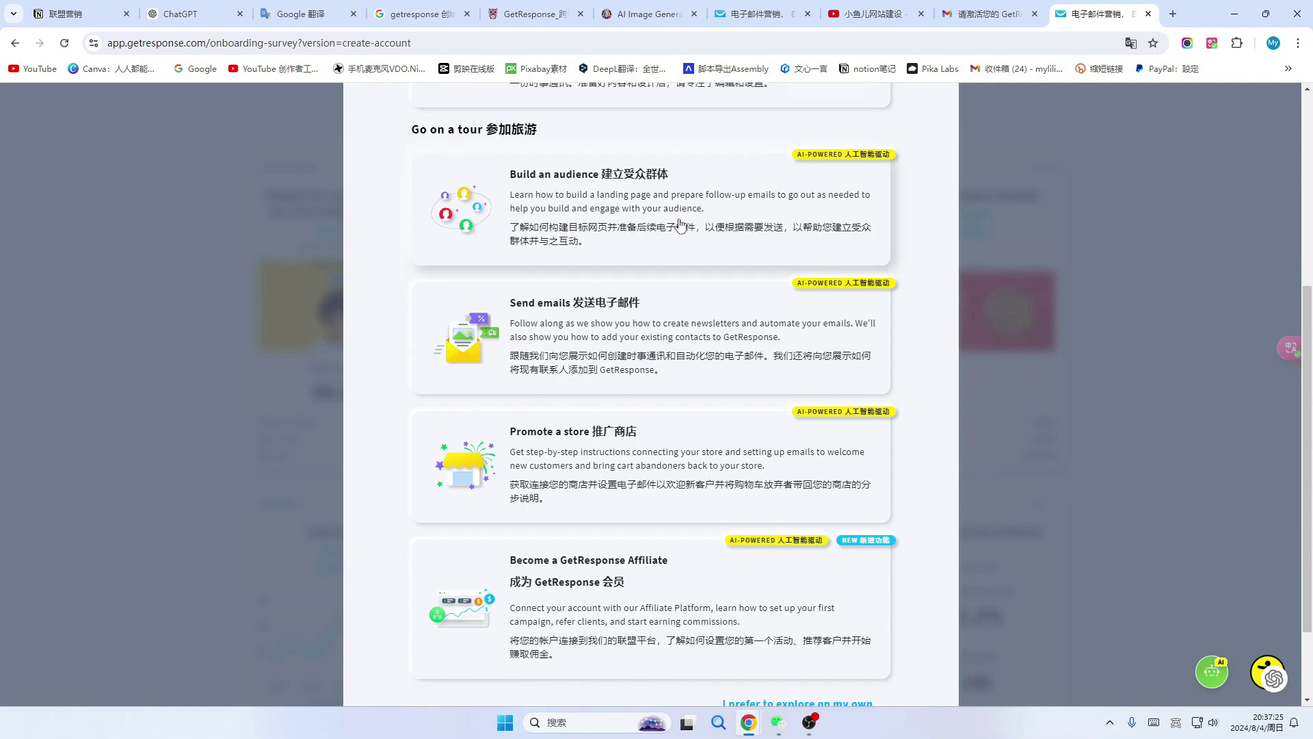
{"action": "scroll", "coordinate": [679, 225], "scroll_direction": "down", "scroll_amount": 2}
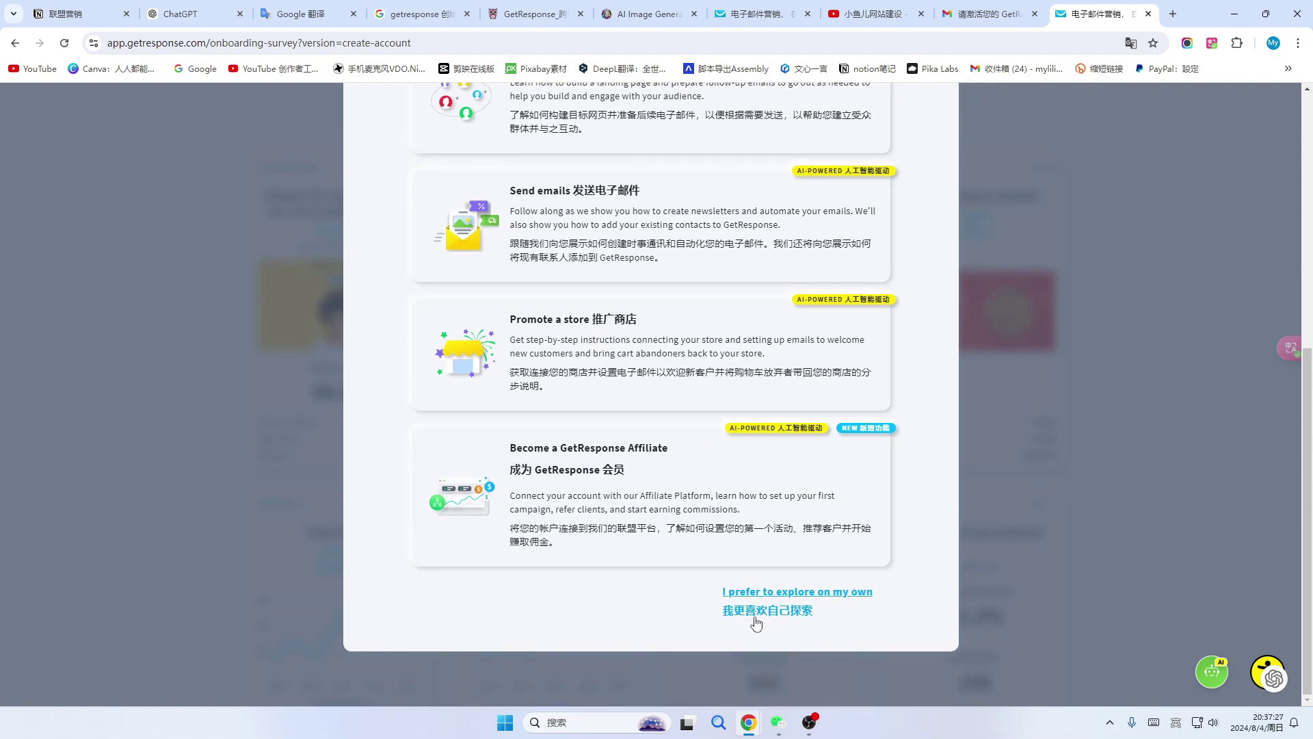
{"action": "left_click", "coordinate": [776, 614]}
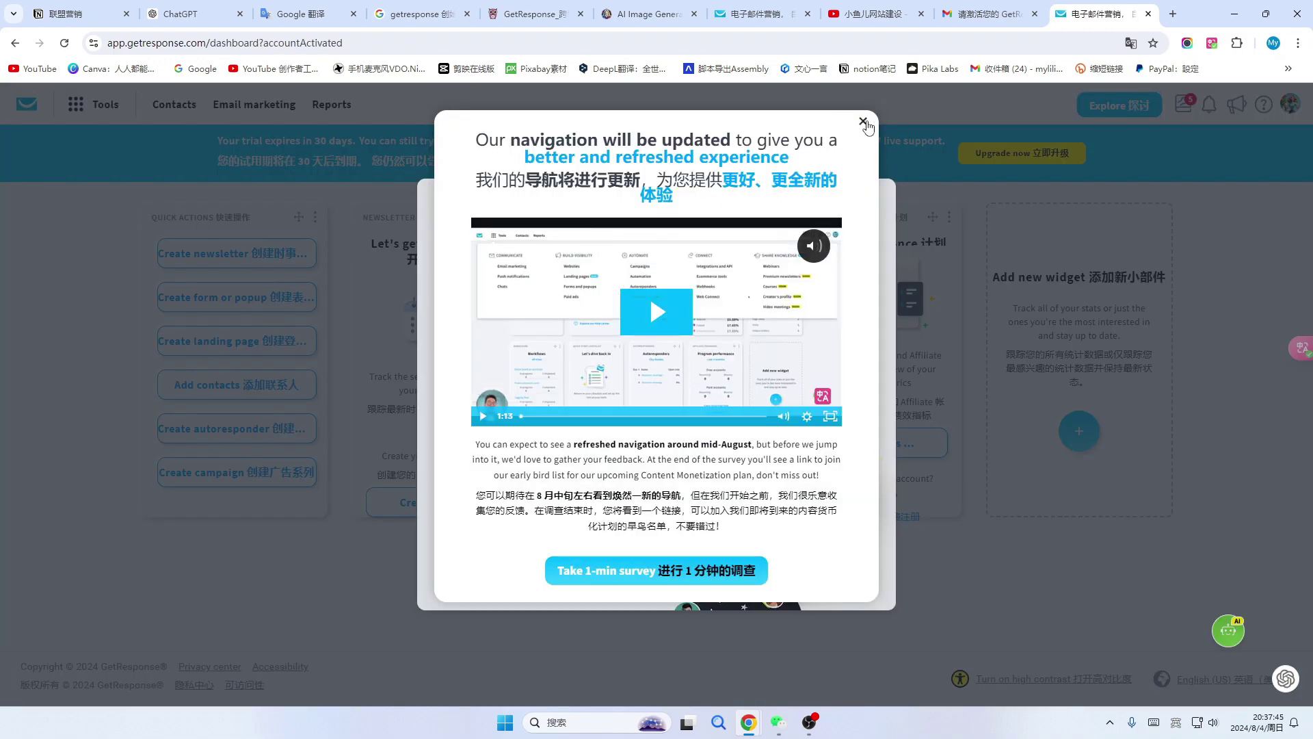
Close the navigation-update and Welcome pop-ups, then switch to the pricing plans tab.
{"action": "left_click", "coordinate": [864, 123]}
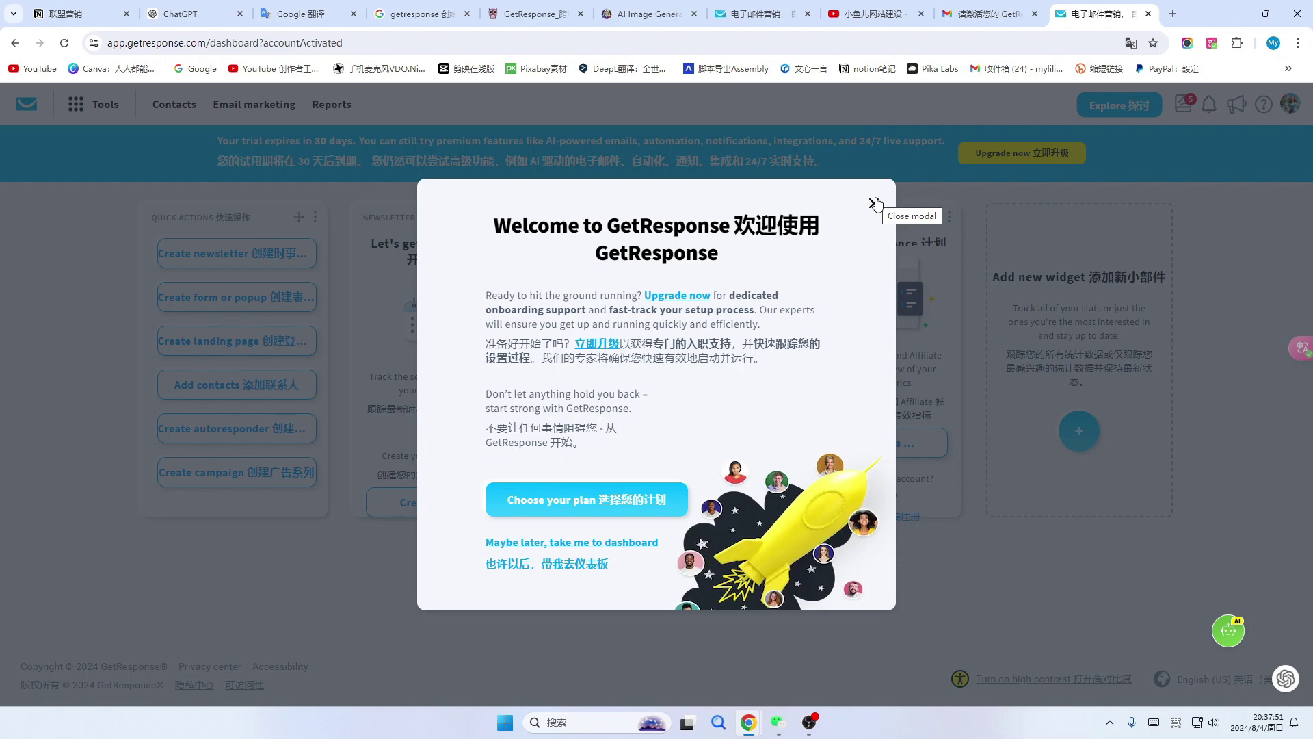
{"action": "left_click", "coordinate": [873, 203]}
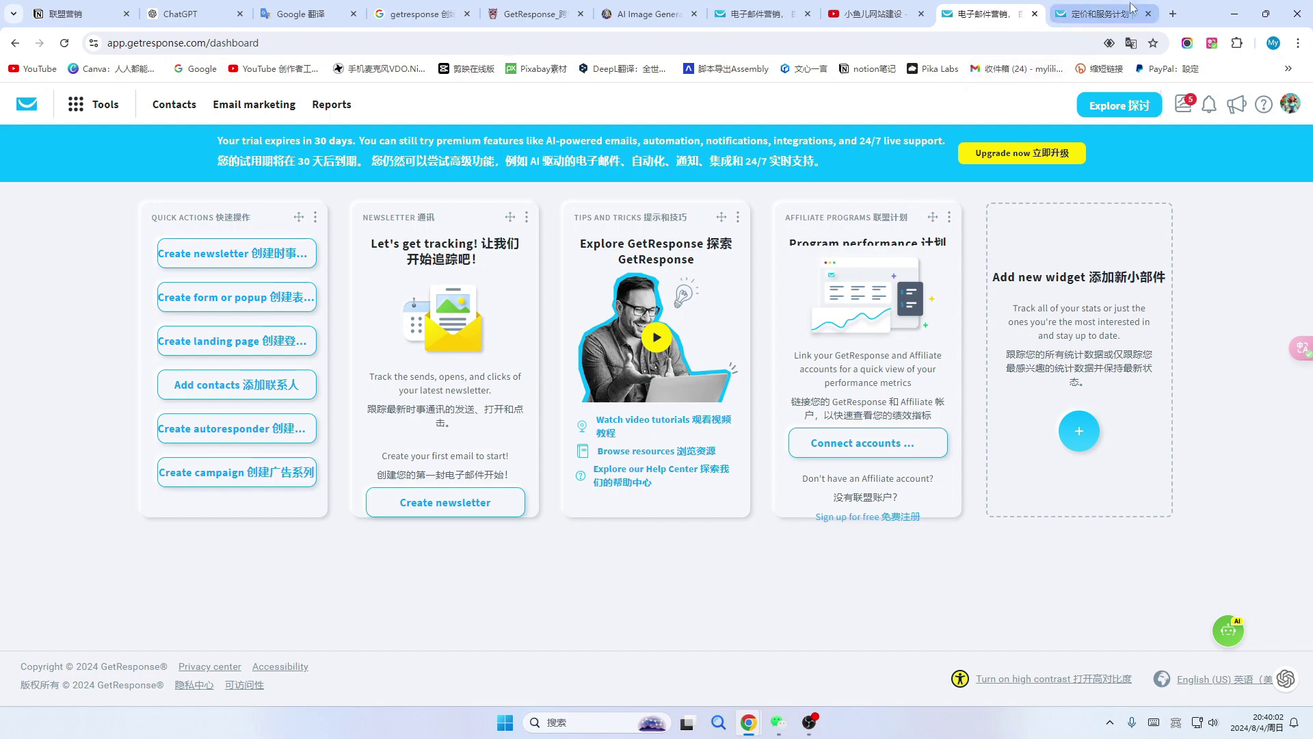
{"action": "left_click", "coordinate": [1100, 19]}
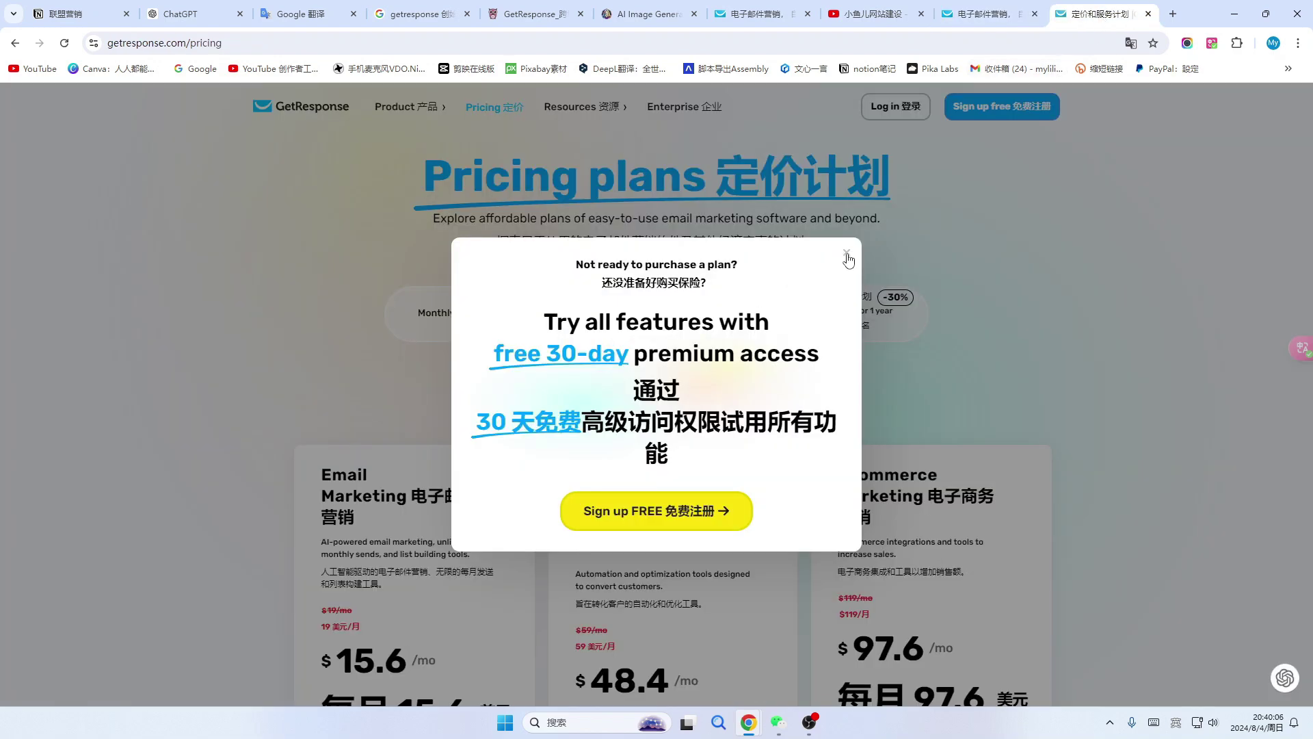
Dismiss the free-trial popup and compare monthly, 12-month and 24-month plan prices.
{"action": "left_click", "coordinate": [847, 258]}
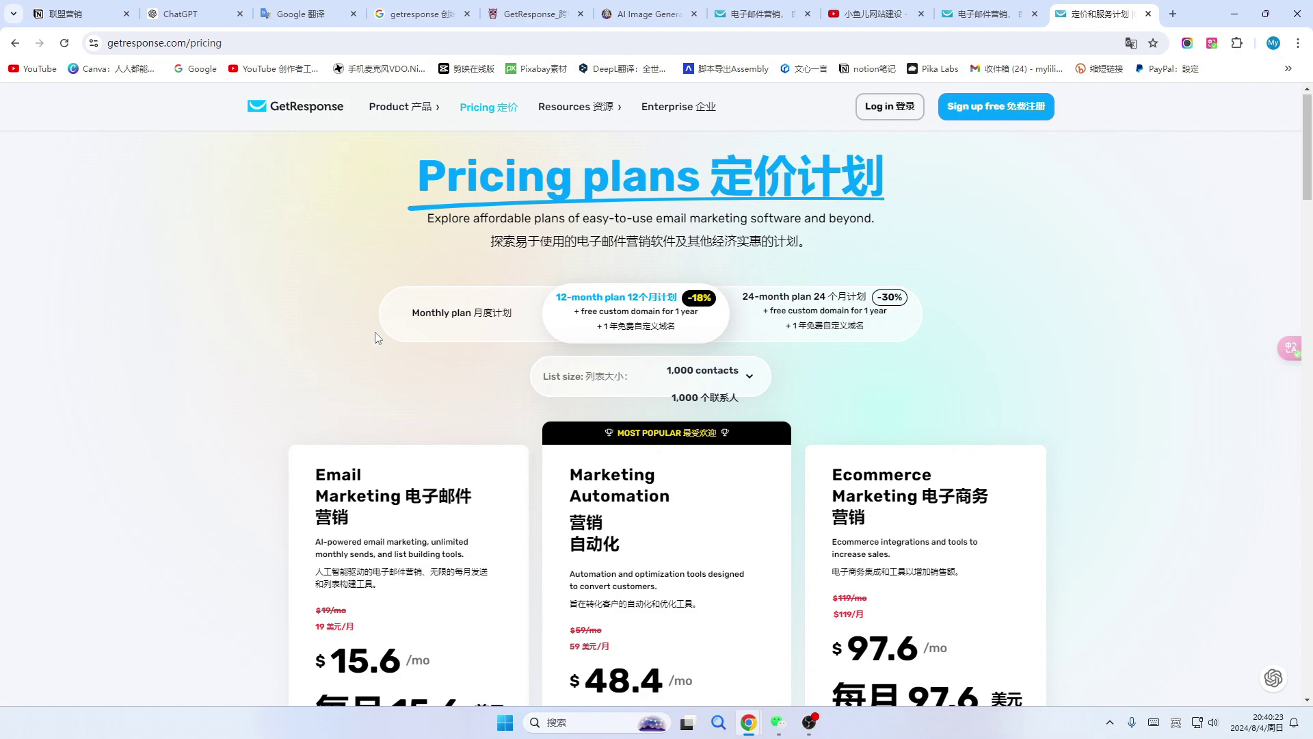
{"action": "left_click", "coordinate": [485, 315]}
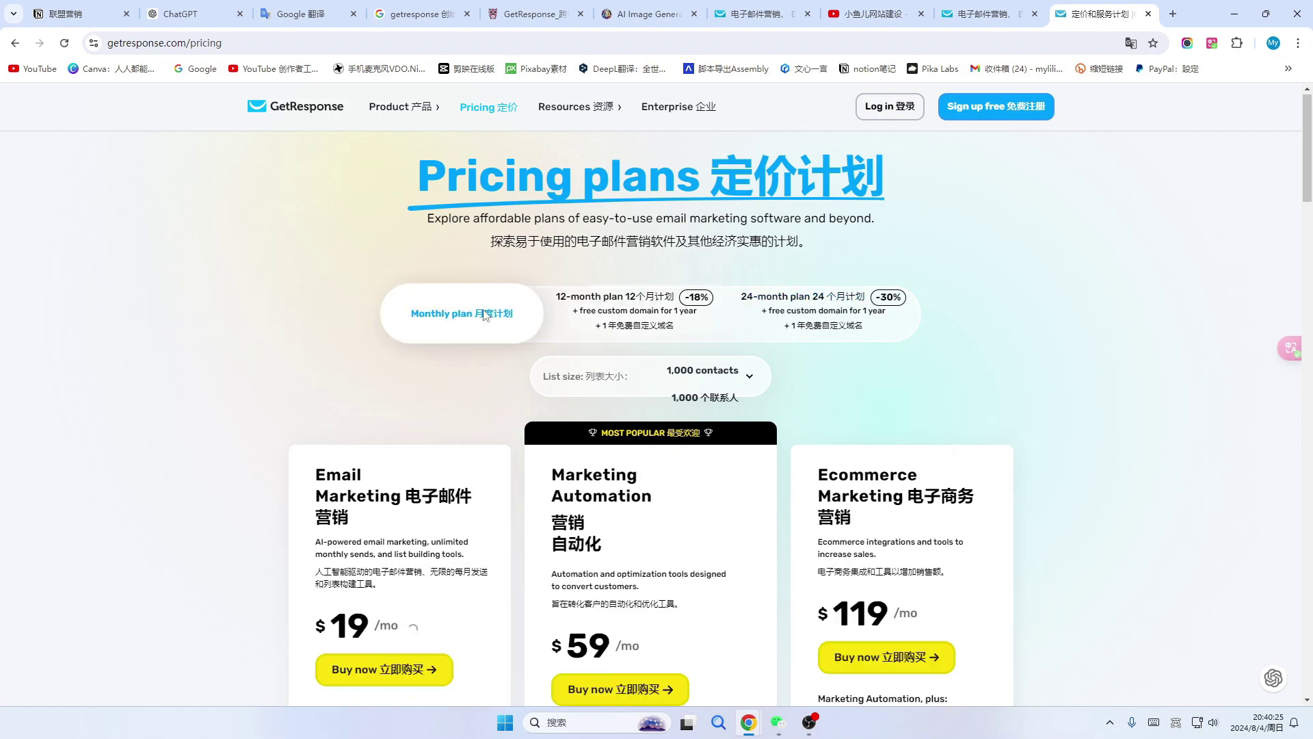
{"action": "left_click", "coordinate": [672, 327]}
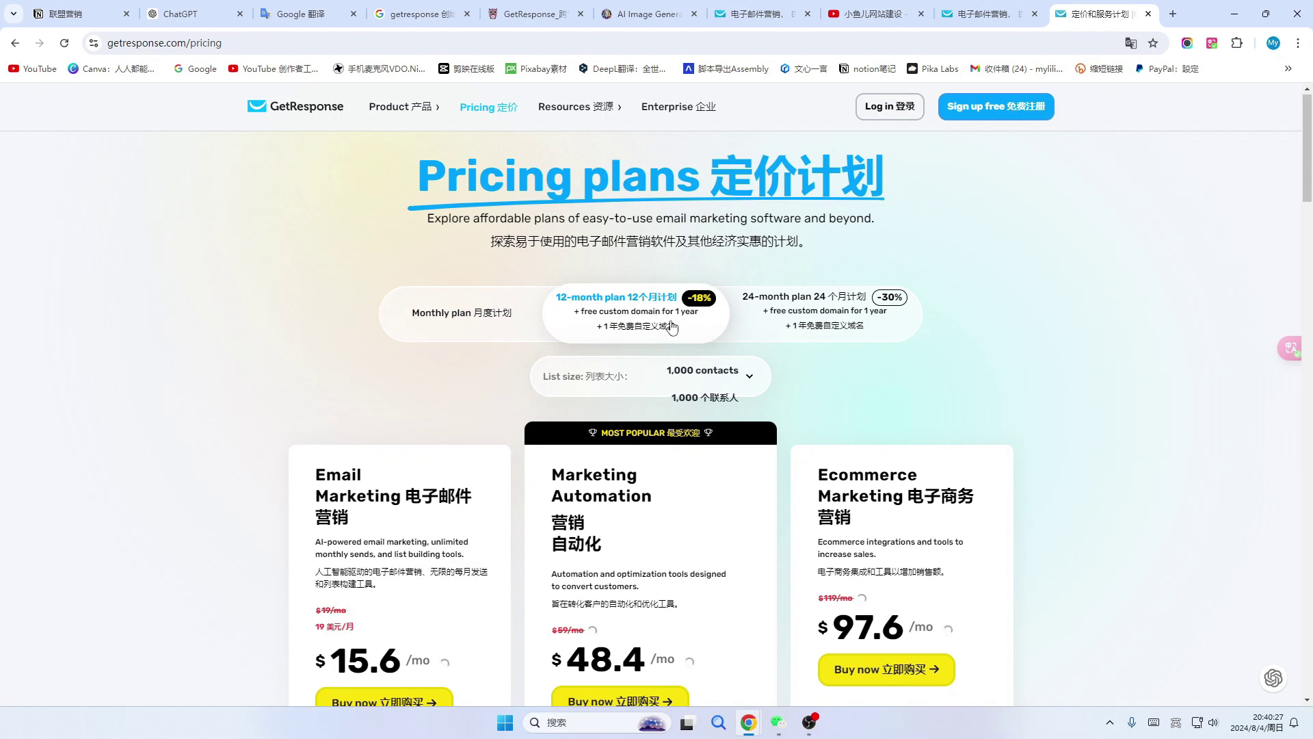
{"action": "left_click", "coordinate": [833, 305]}
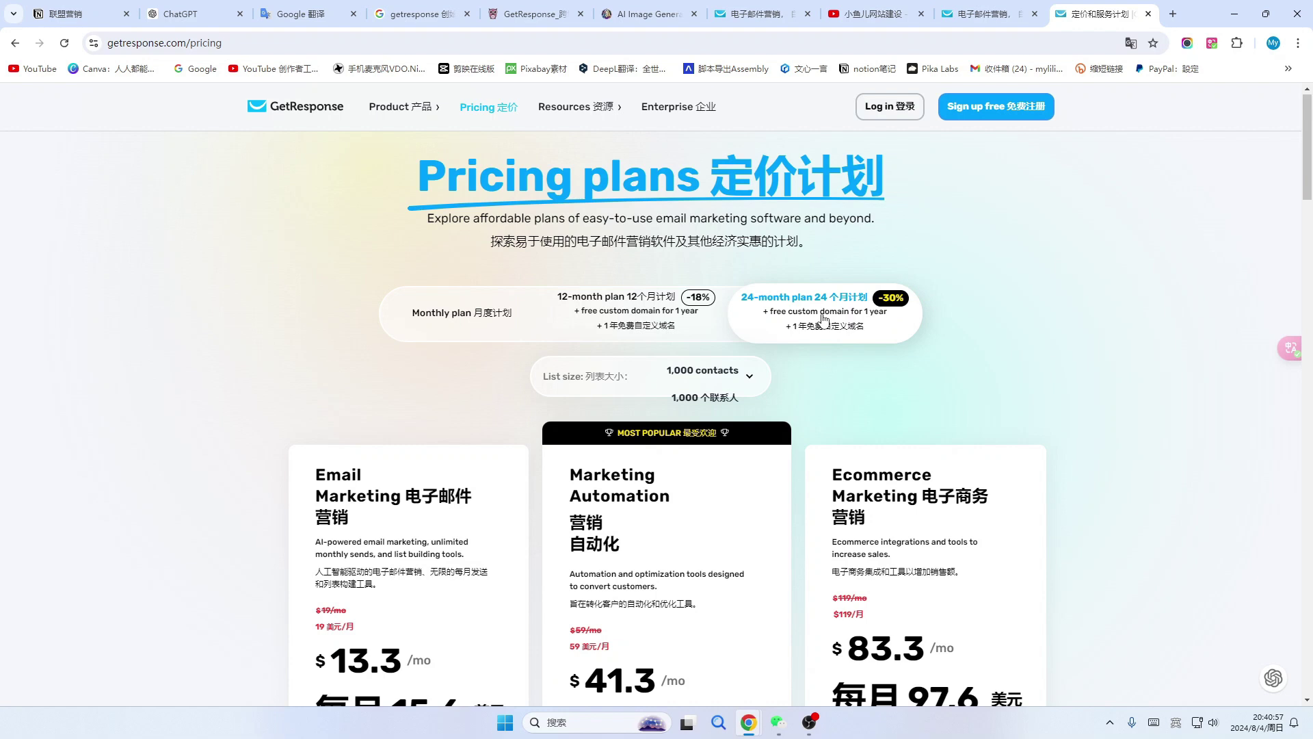
{"action": "scroll", "coordinate": [824, 318], "scroll_direction": "down", "scroll_amount": 1}
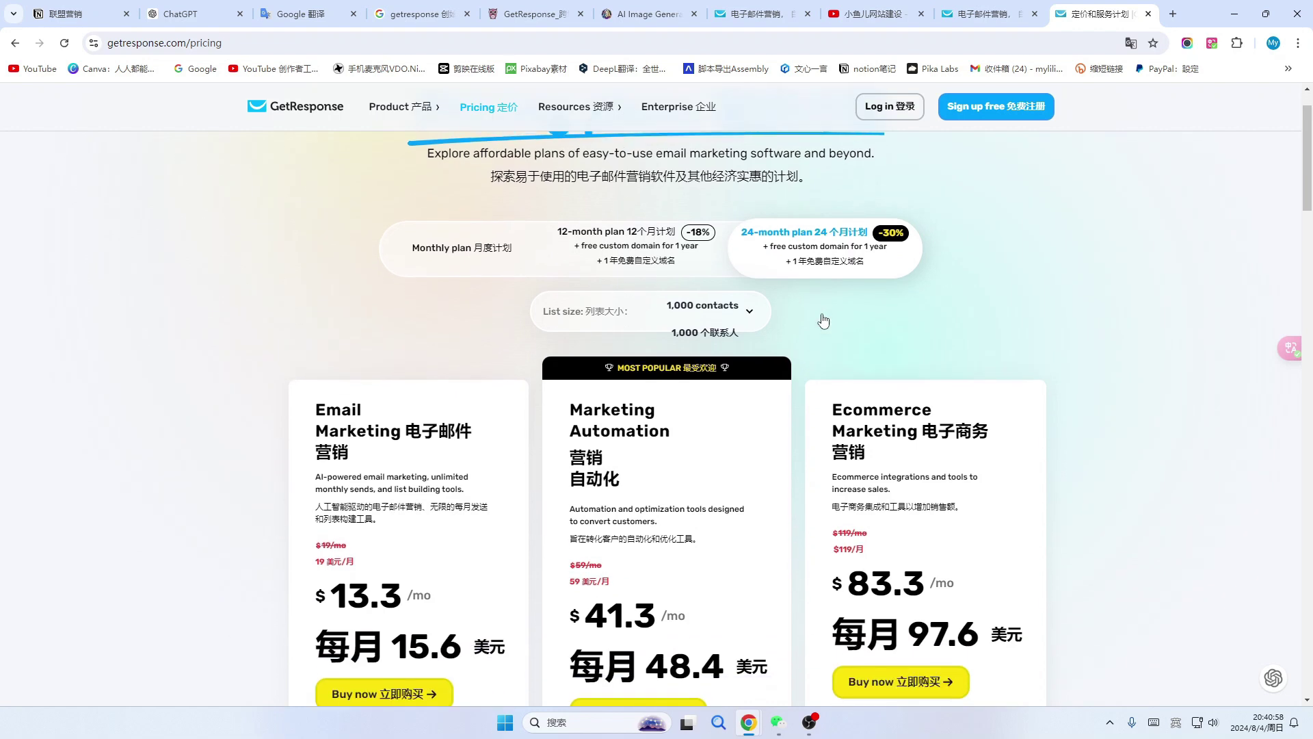
{"action": "scroll", "coordinate": [326, 533], "scroll_direction": "down", "scroll_amount": 1}
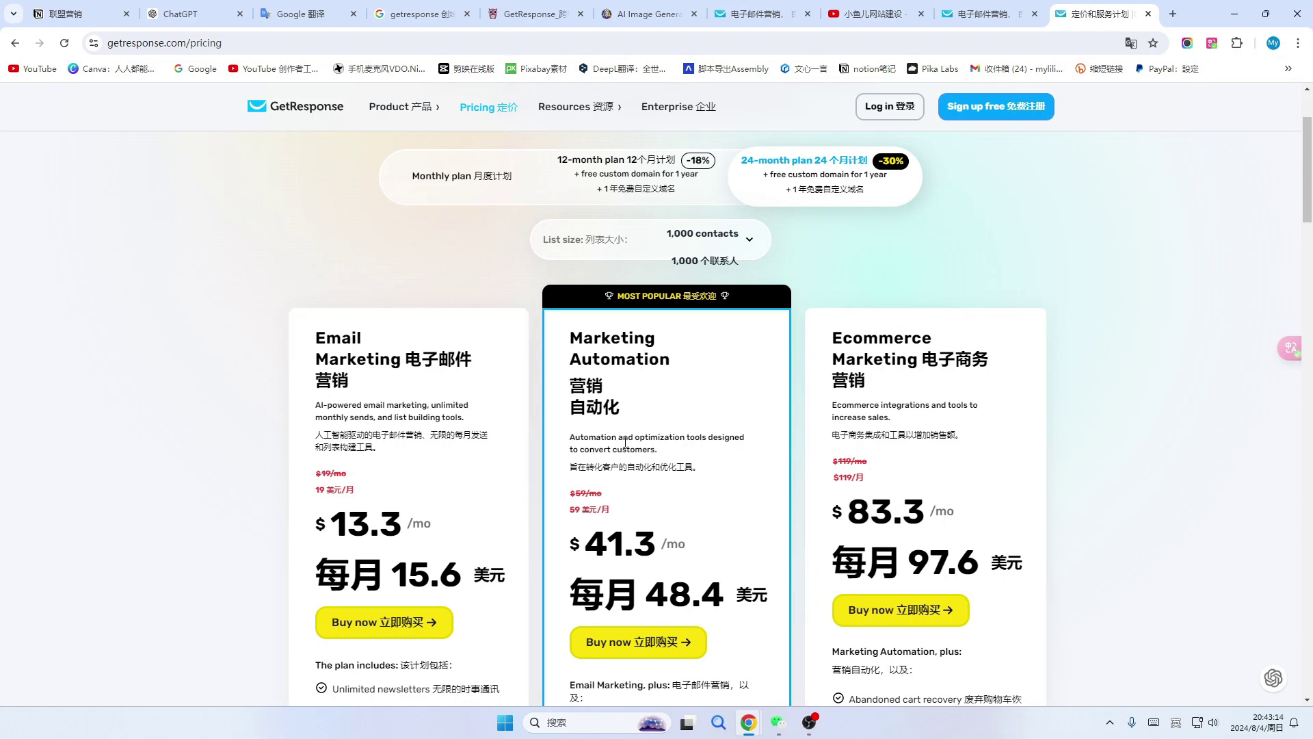
Recheck 12-month prices, then settle on 24-month rates of $13.3, $41.3 and $83.3/mo.
{"action": "left_click", "coordinate": [642, 165]}
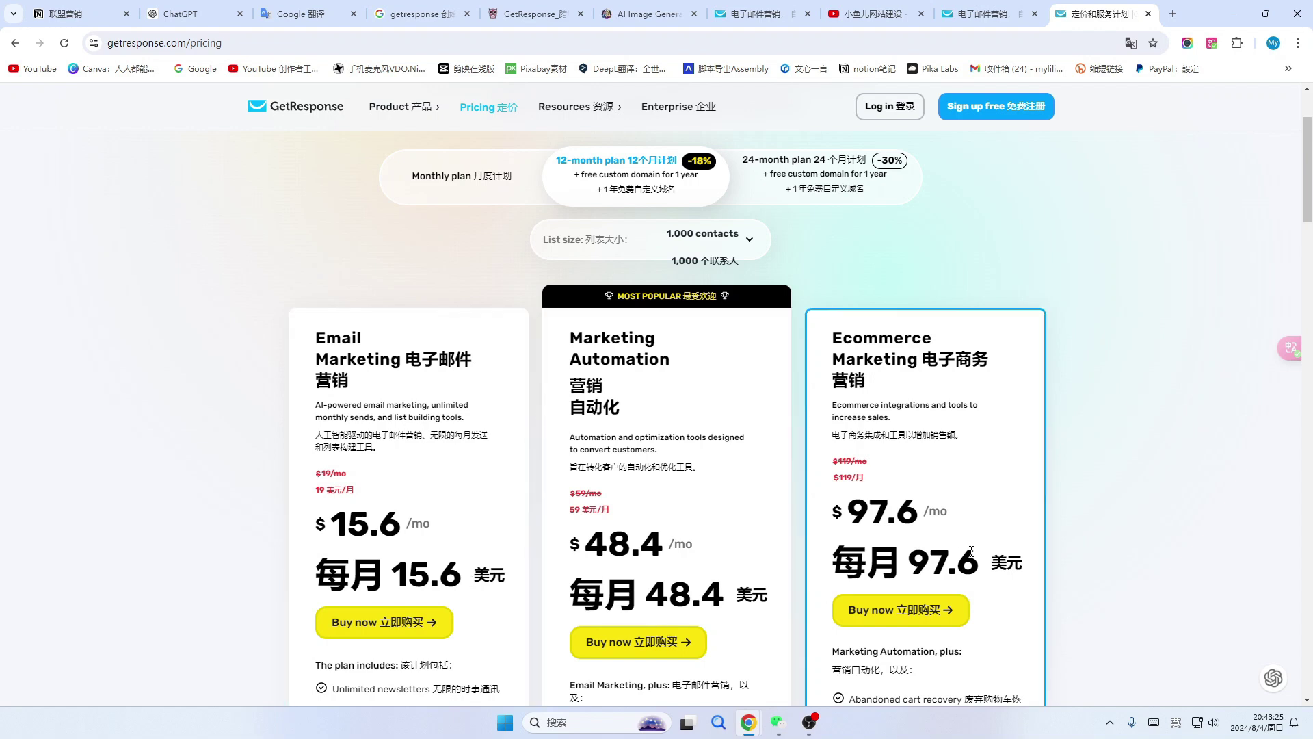
{"action": "left_click", "coordinate": [833, 176]}
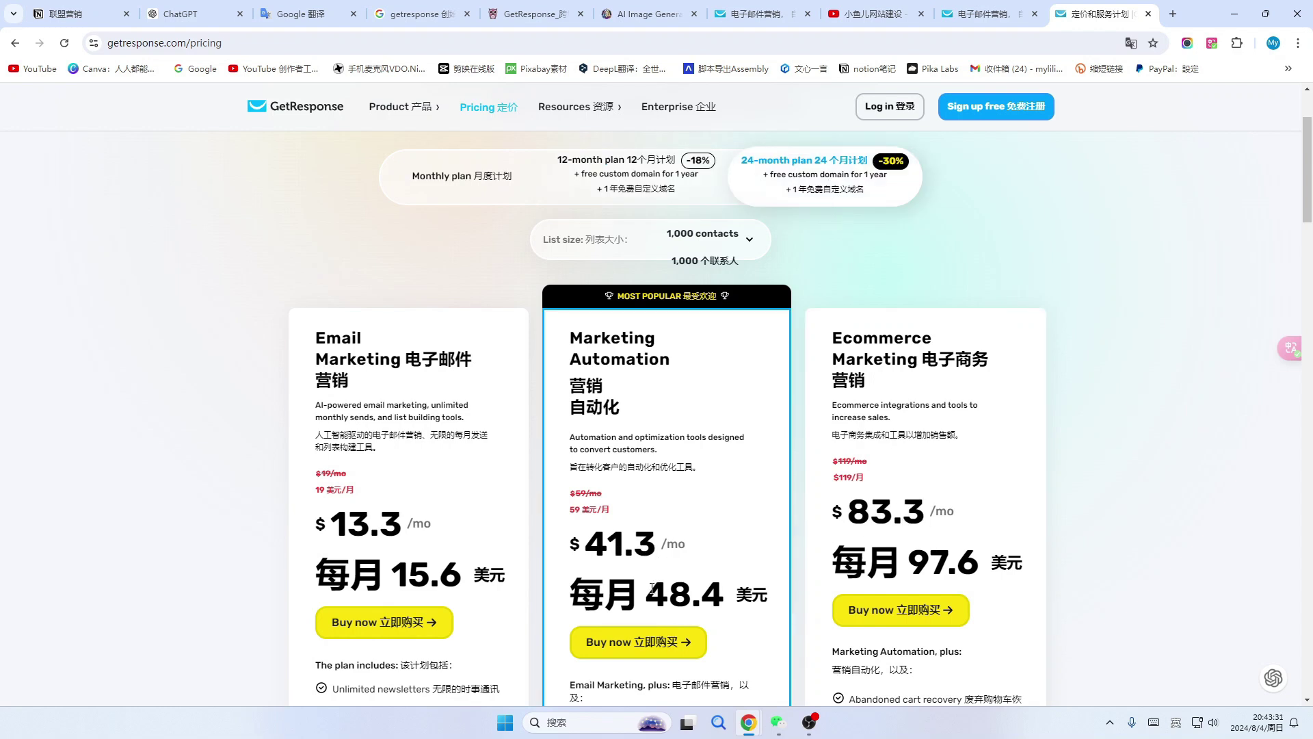
{"action": "scroll", "coordinate": [652, 587], "scroll_direction": "up", "scroll_amount": 1}
{"action": "scroll", "coordinate": [652, 587], "scroll_direction": "down", "scroll_amount": 8}
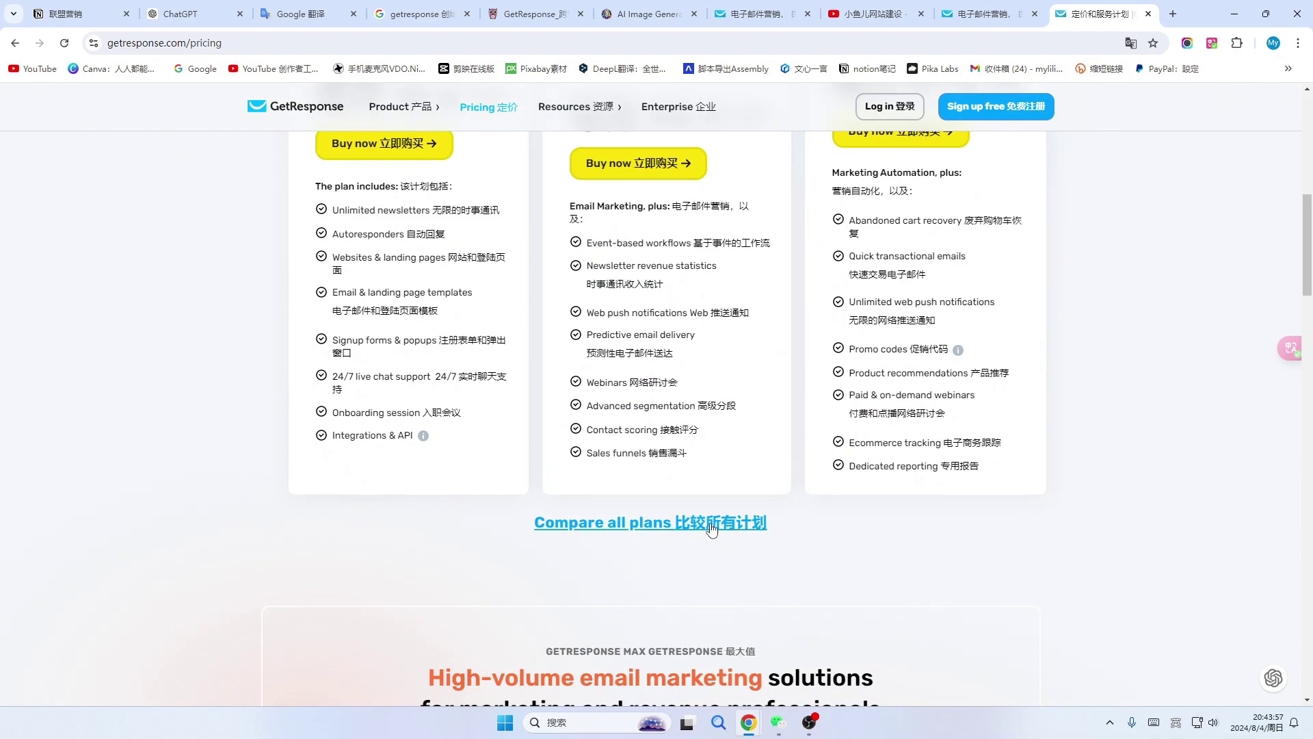
Open 'Compare all plans' and review the Email, Marketing Automation and Ecommerce Marketing feature table.
{"action": "left_click", "coordinate": [712, 524]}
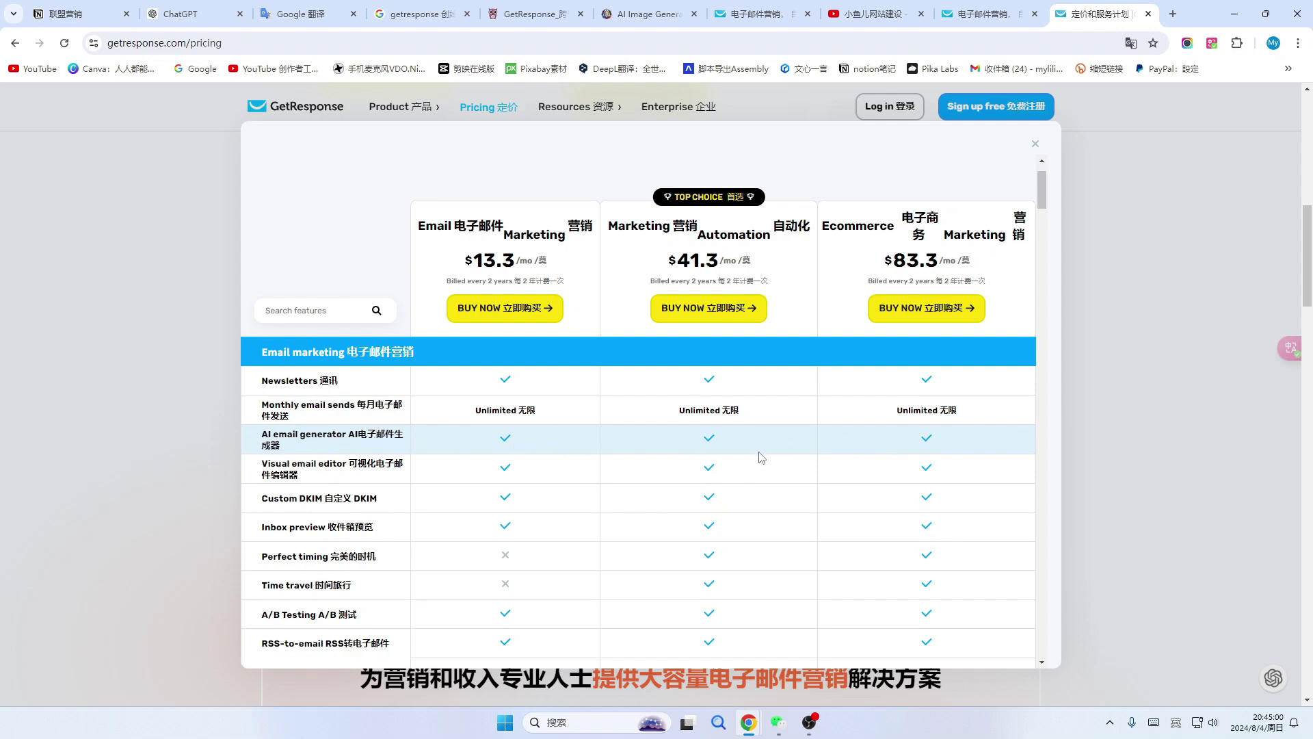
{"action": "scroll", "coordinate": [479, 472], "scroll_direction": "down", "scroll_amount": 1}
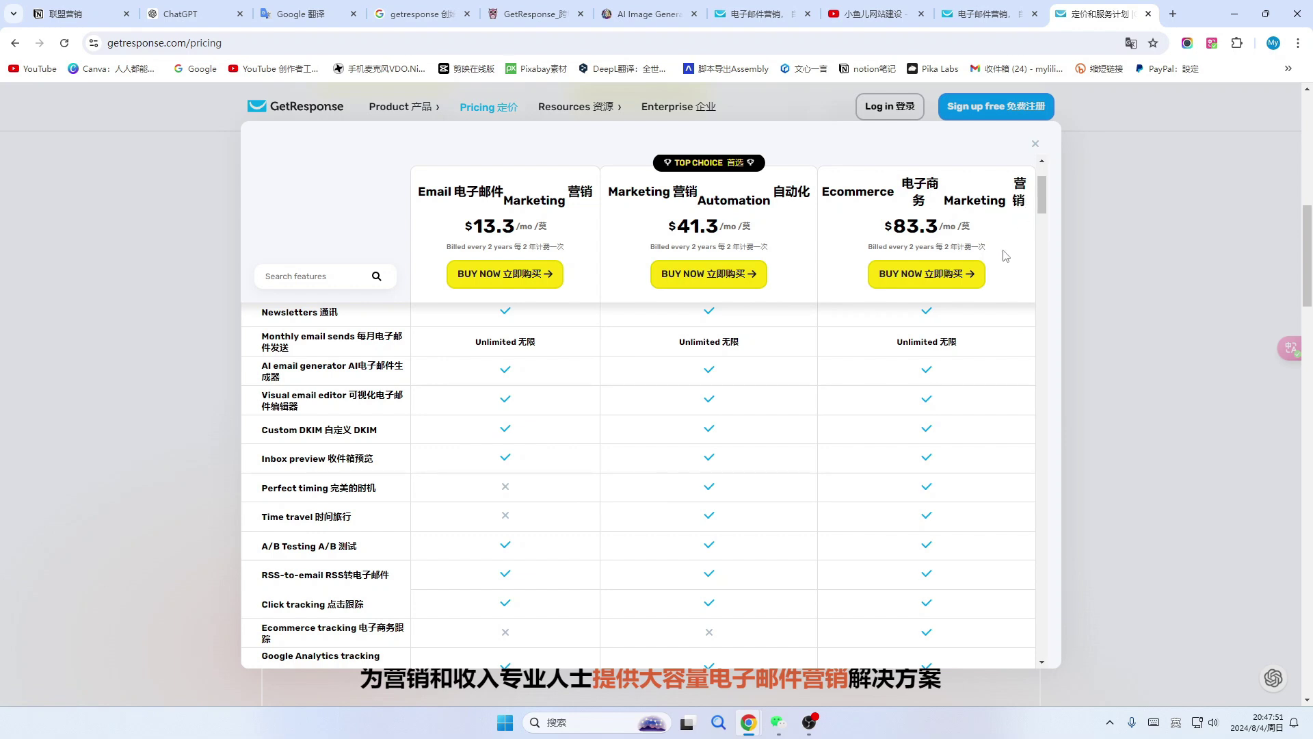
{"action": "scroll", "coordinate": [1005, 256], "scroll_direction": "up", "scroll_amount": 2}
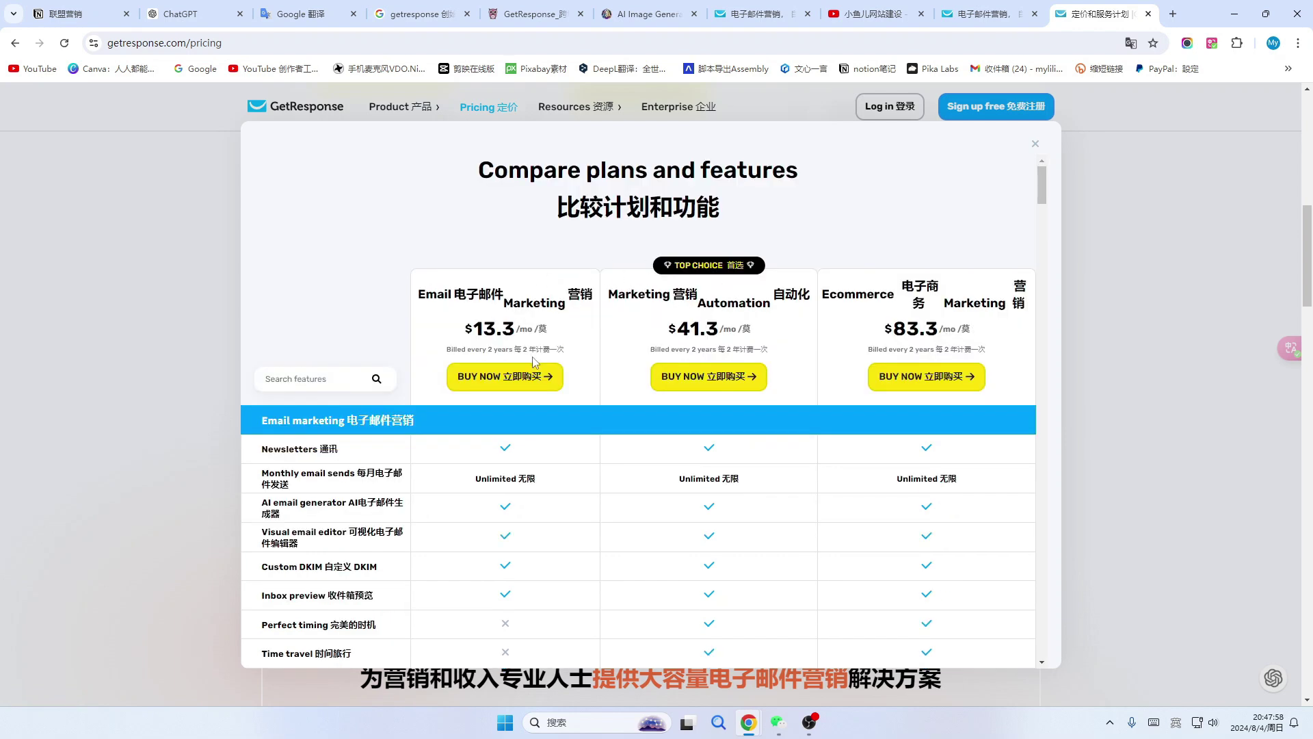
Close the comparison, review monthly then 12-month prices, and return to the dashboard tab.
{"action": "left_click", "coordinate": [1035, 144]}
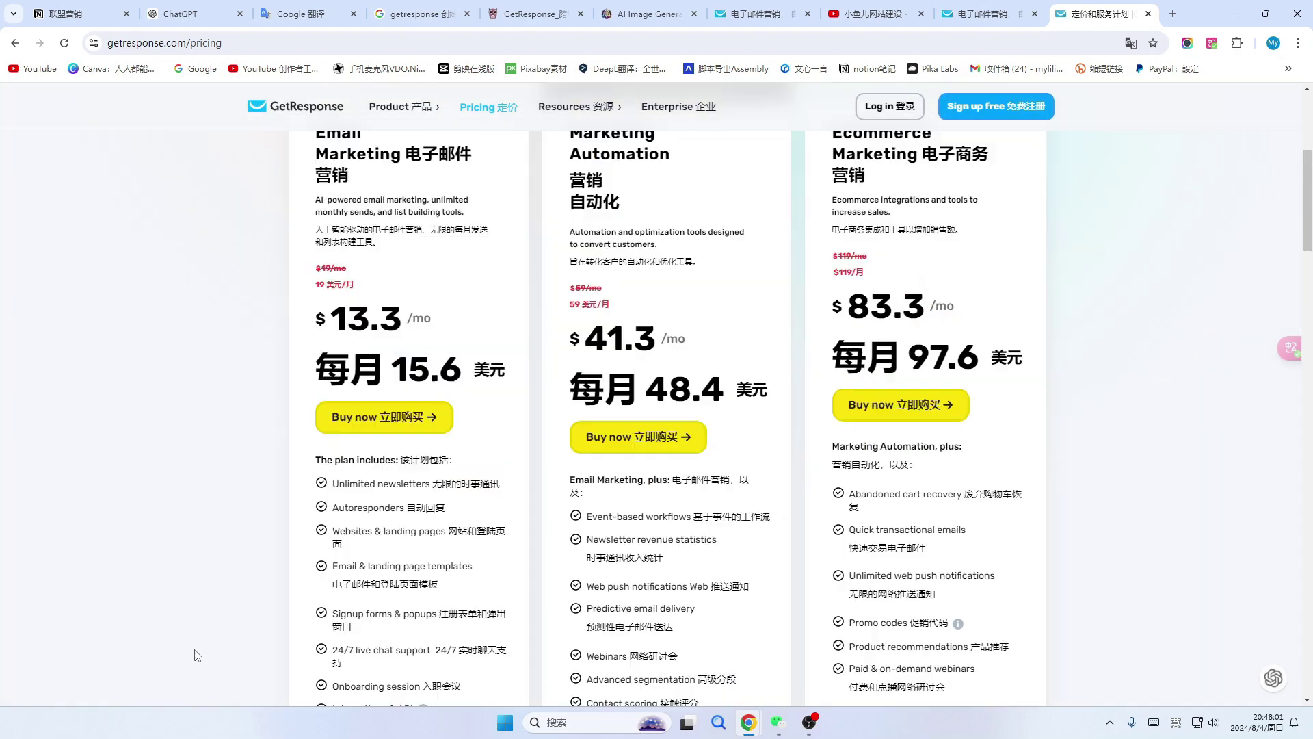
{"action": "scroll", "coordinate": [197, 656], "scroll_direction": "up", "scroll_amount": 4}
{"action": "left_click", "coordinate": [462, 241]}
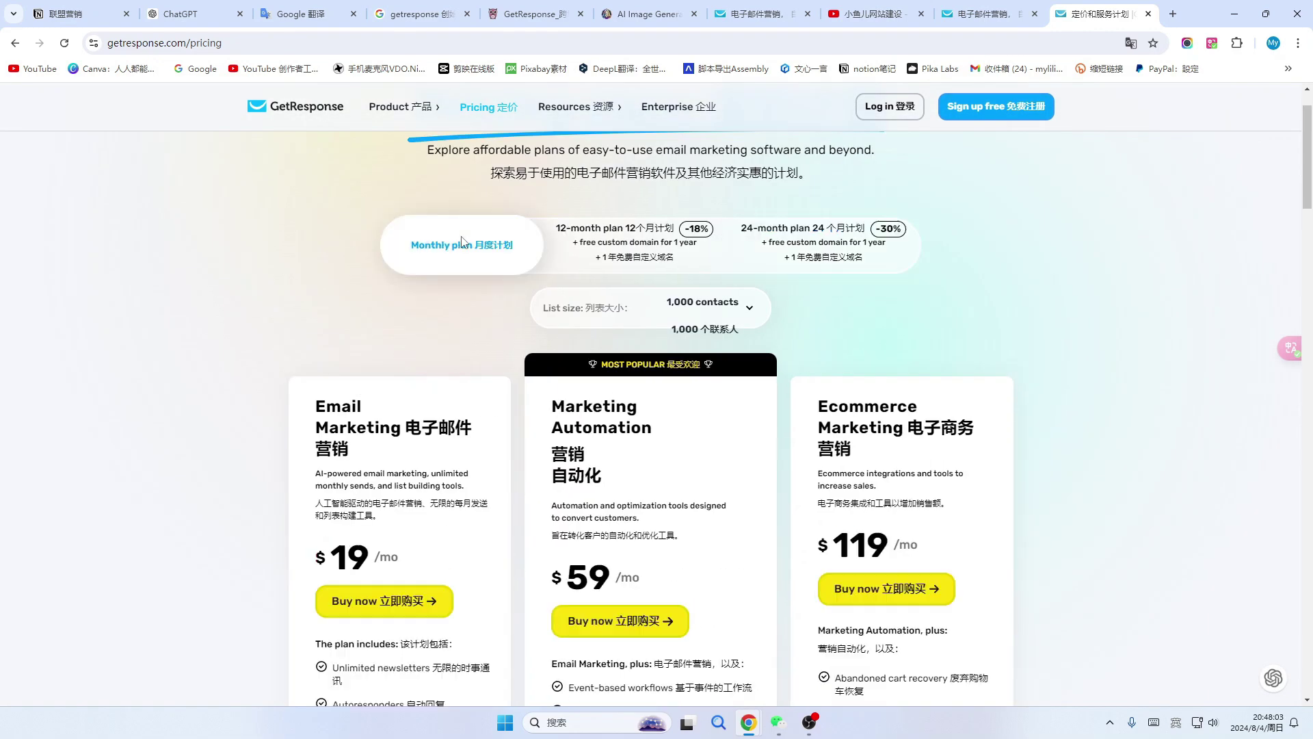
{"action": "scroll", "coordinate": [472, 301], "scroll_direction": "down", "scroll_amount": 2}
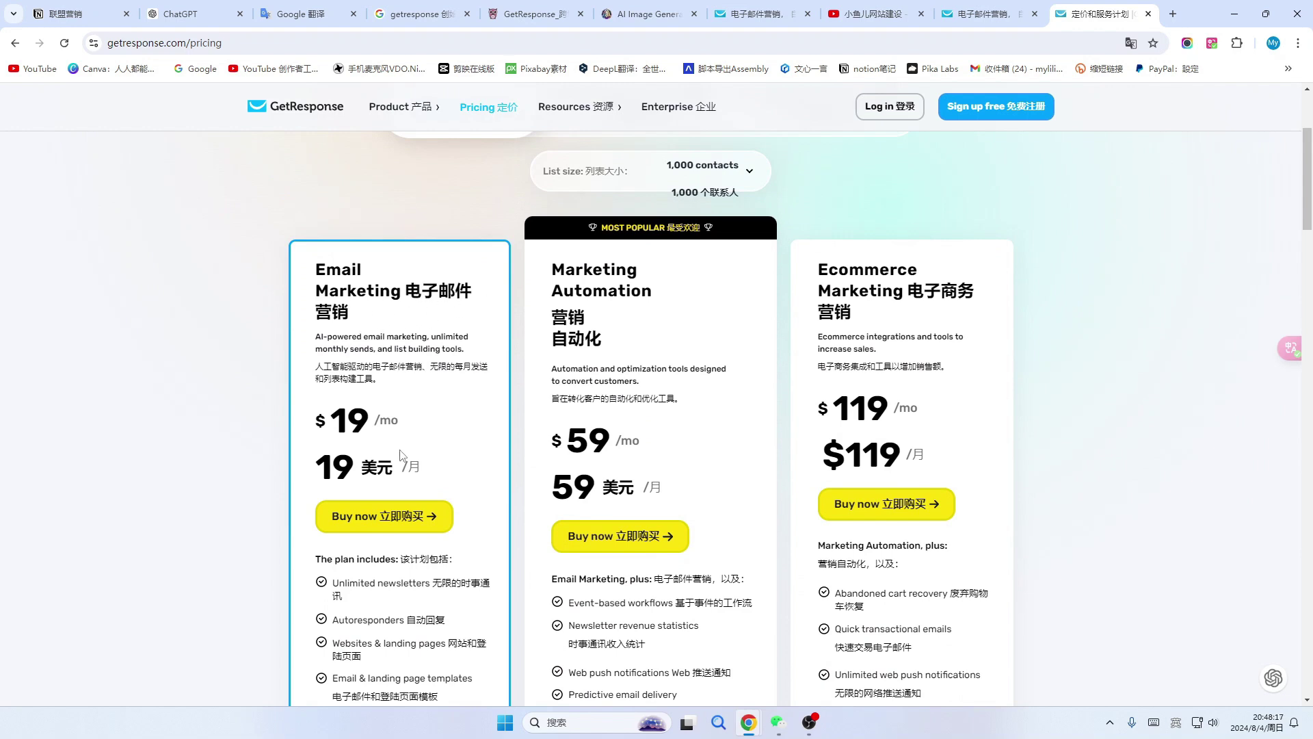
{"action": "scroll", "coordinate": [356, 405], "scroll_direction": "down", "scroll_amount": 1}
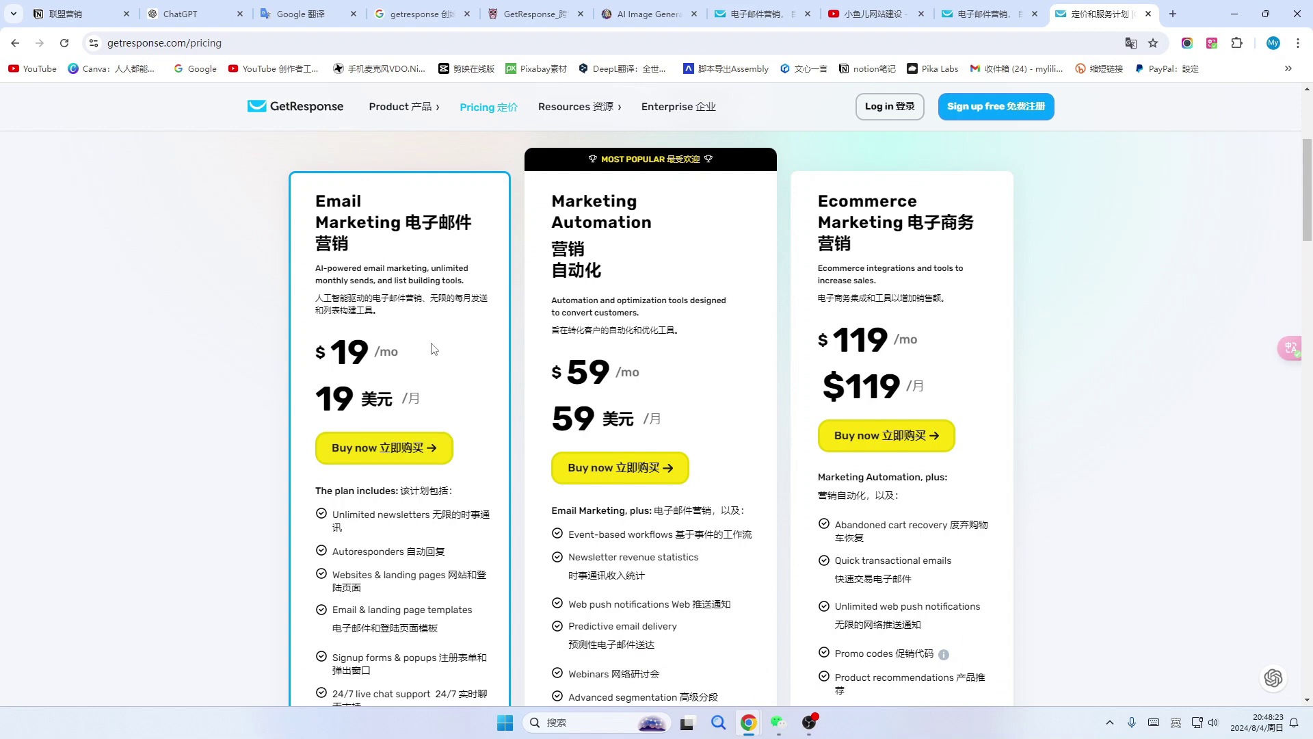
{"action": "scroll", "coordinate": [432, 350], "scroll_direction": "up", "scroll_amount": 2}
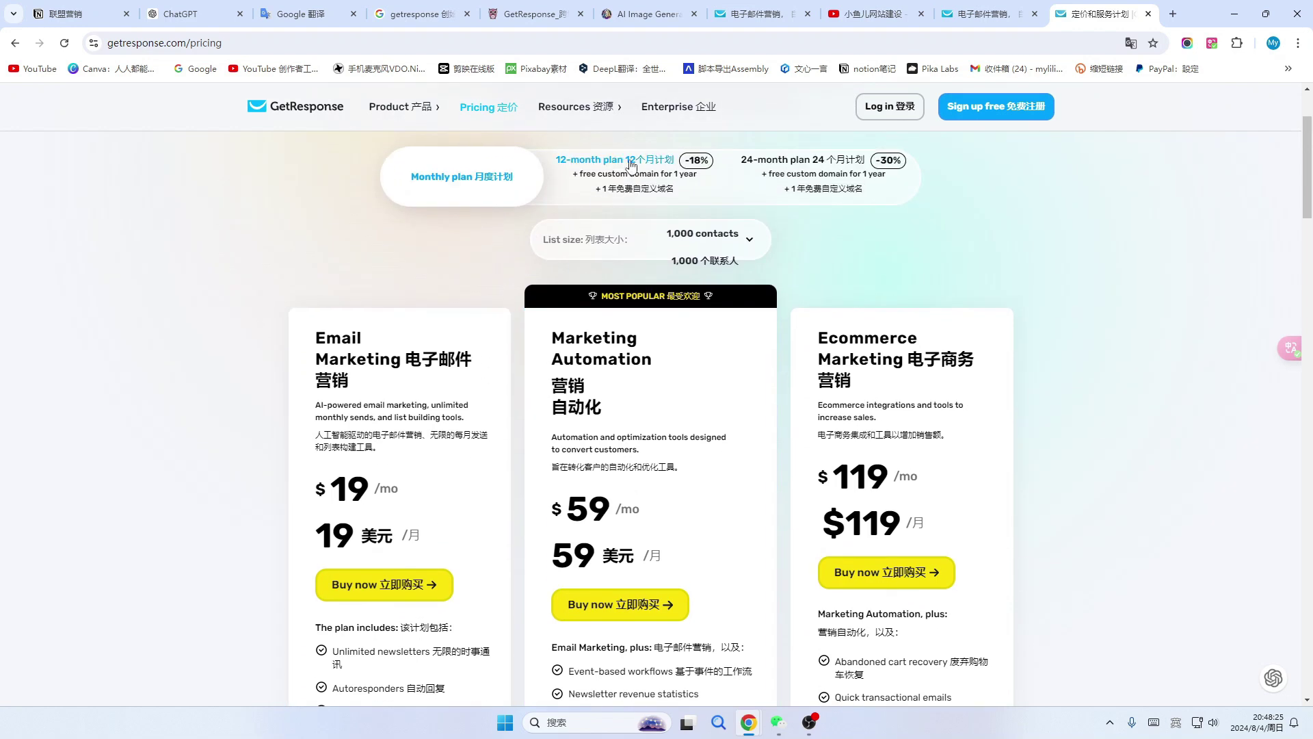
{"action": "left_click", "coordinate": [626, 171]}
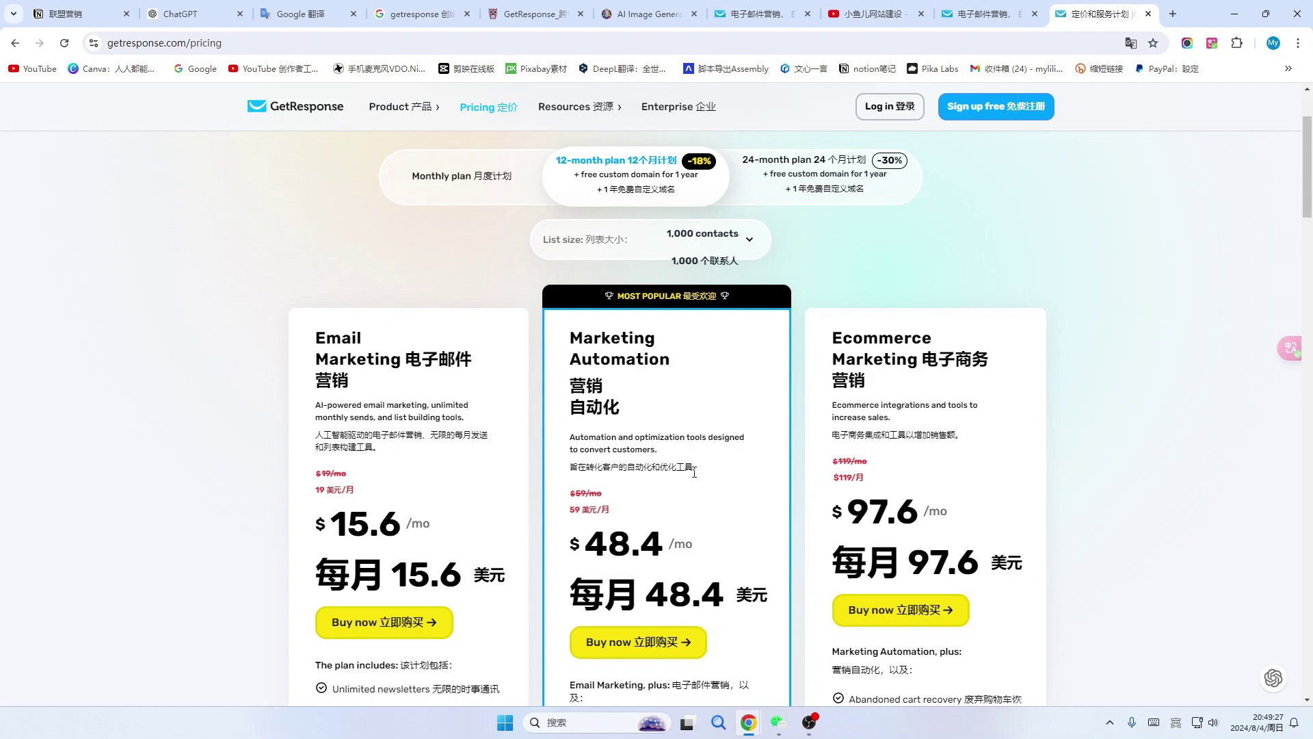
{"action": "left_click", "coordinate": [995, 14]}
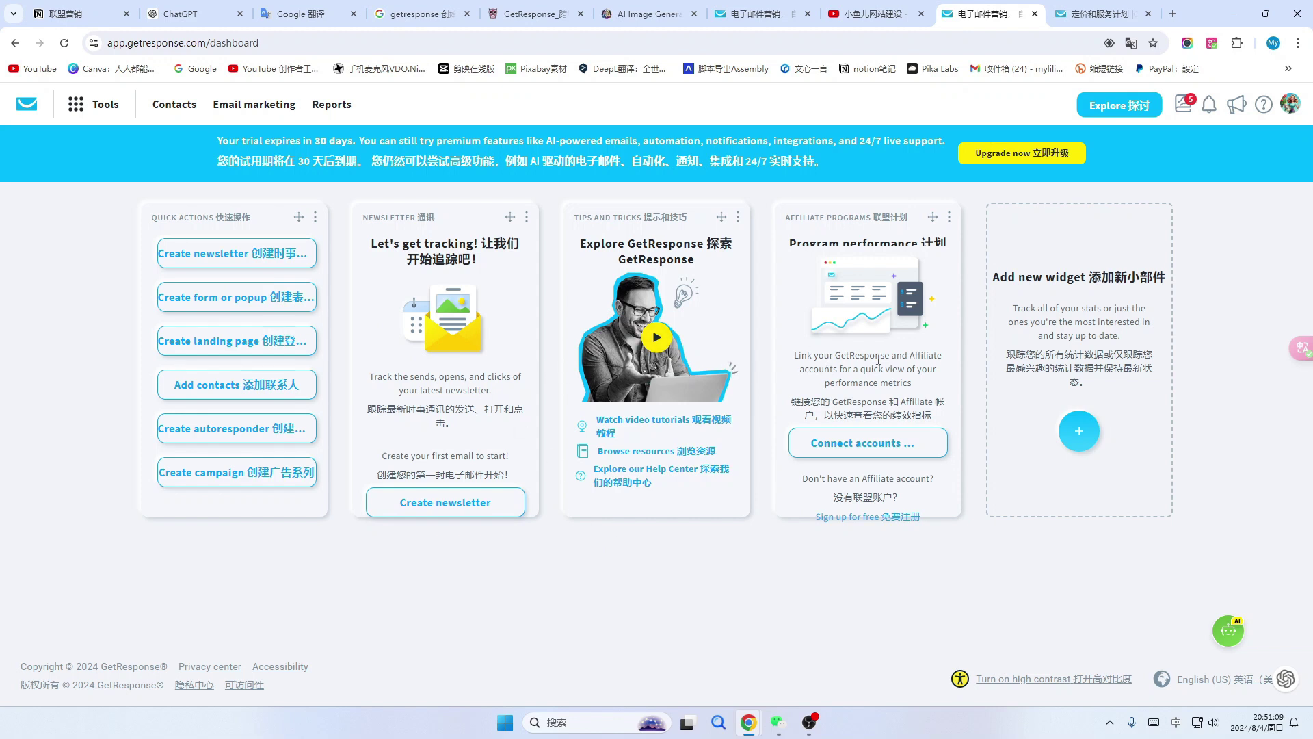
Remove the Newsletter, Tips and tricks and Affiliate programs widgets via their three-dot menus.
{"action": "left_click", "coordinate": [526, 218]}
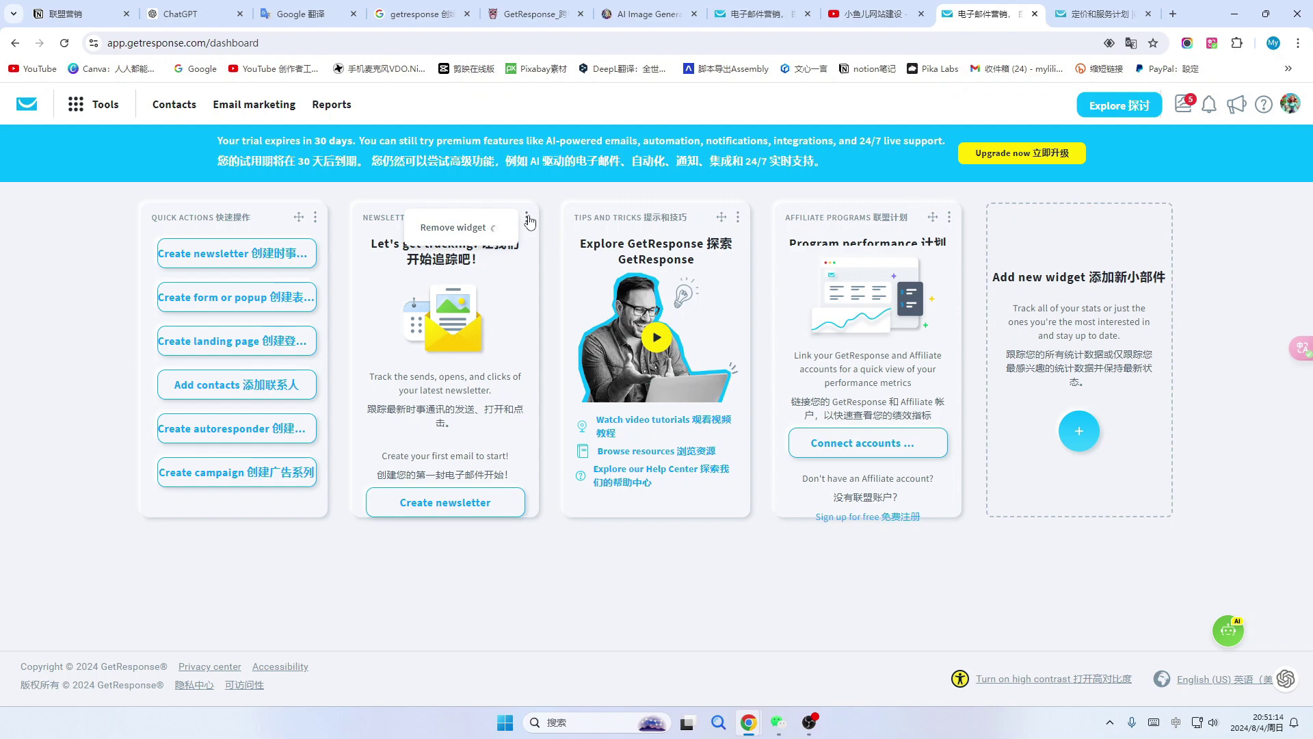
{"action": "left_click", "coordinate": [456, 227]}
{"action": "left_click", "coordinate": [632, 218]}
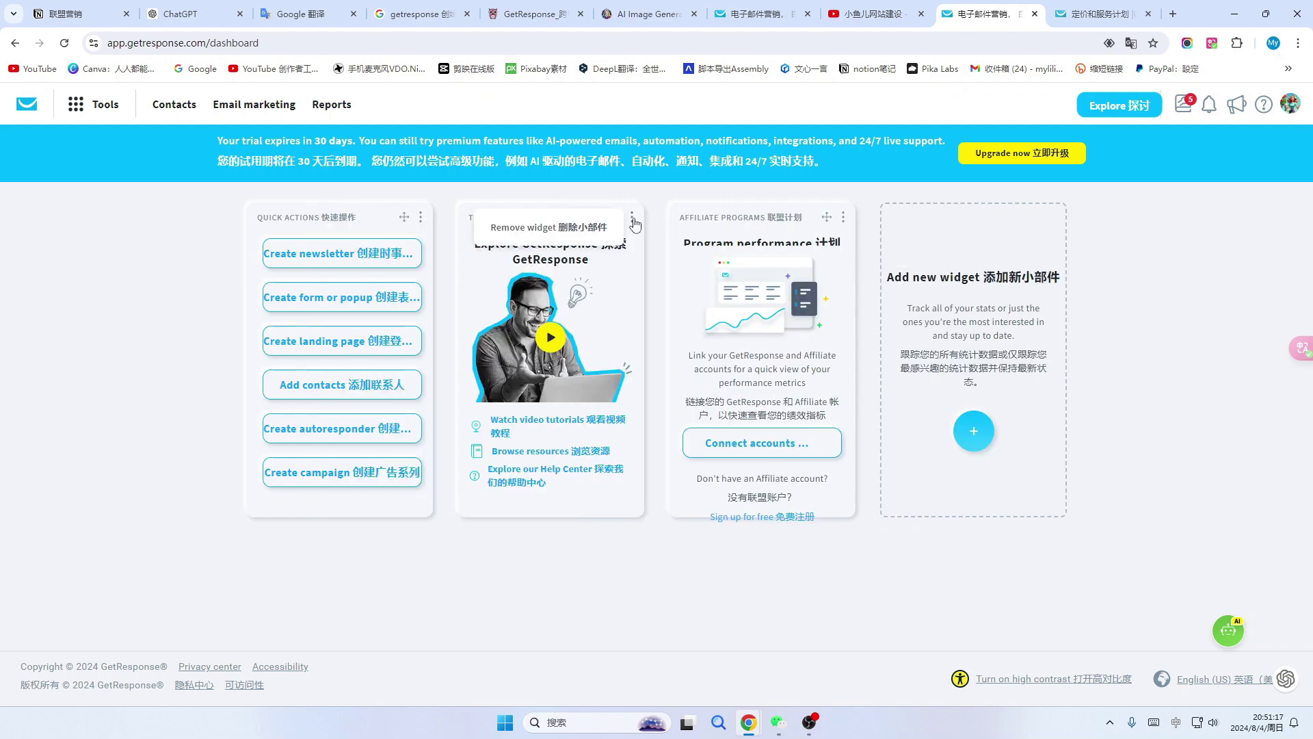
{"action": "left_click", "coordinate": [580, 229]}
{"action": "left_click", "coordinate": [737, 218]}
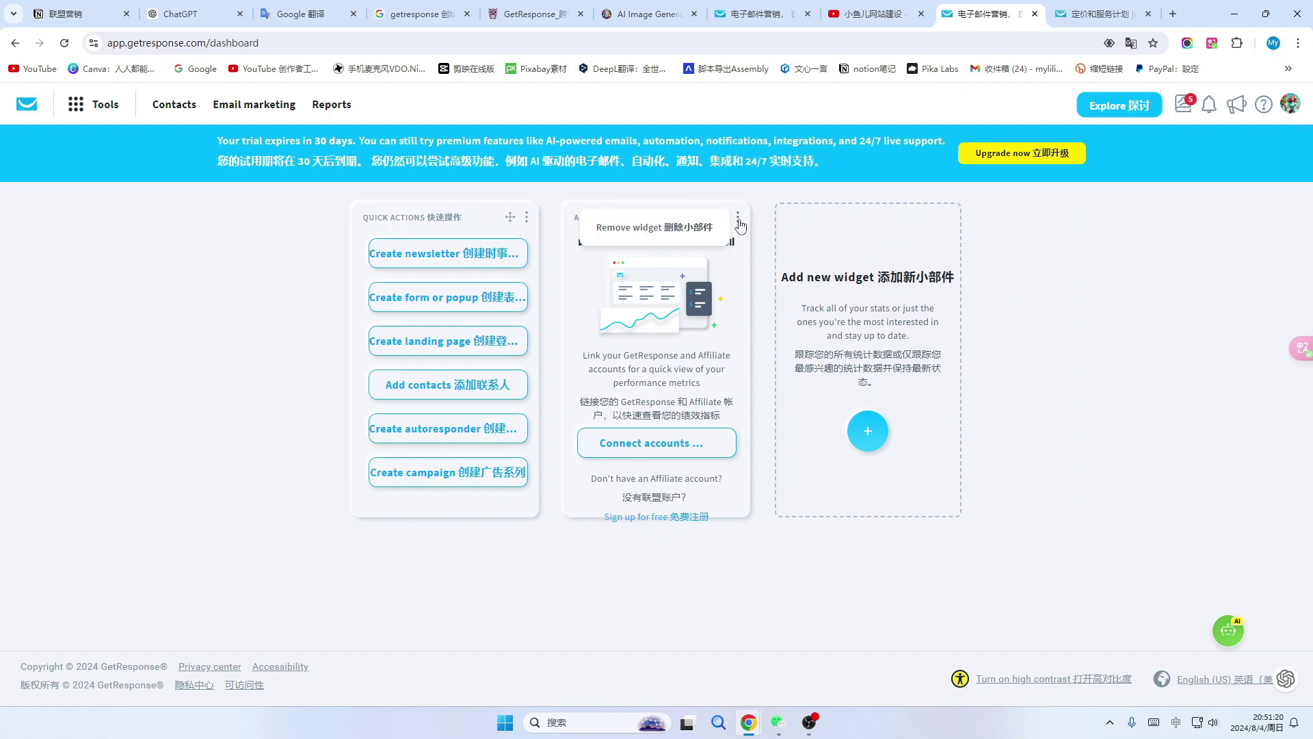
{"action": "left_click", "coordinate": [684, 229]}
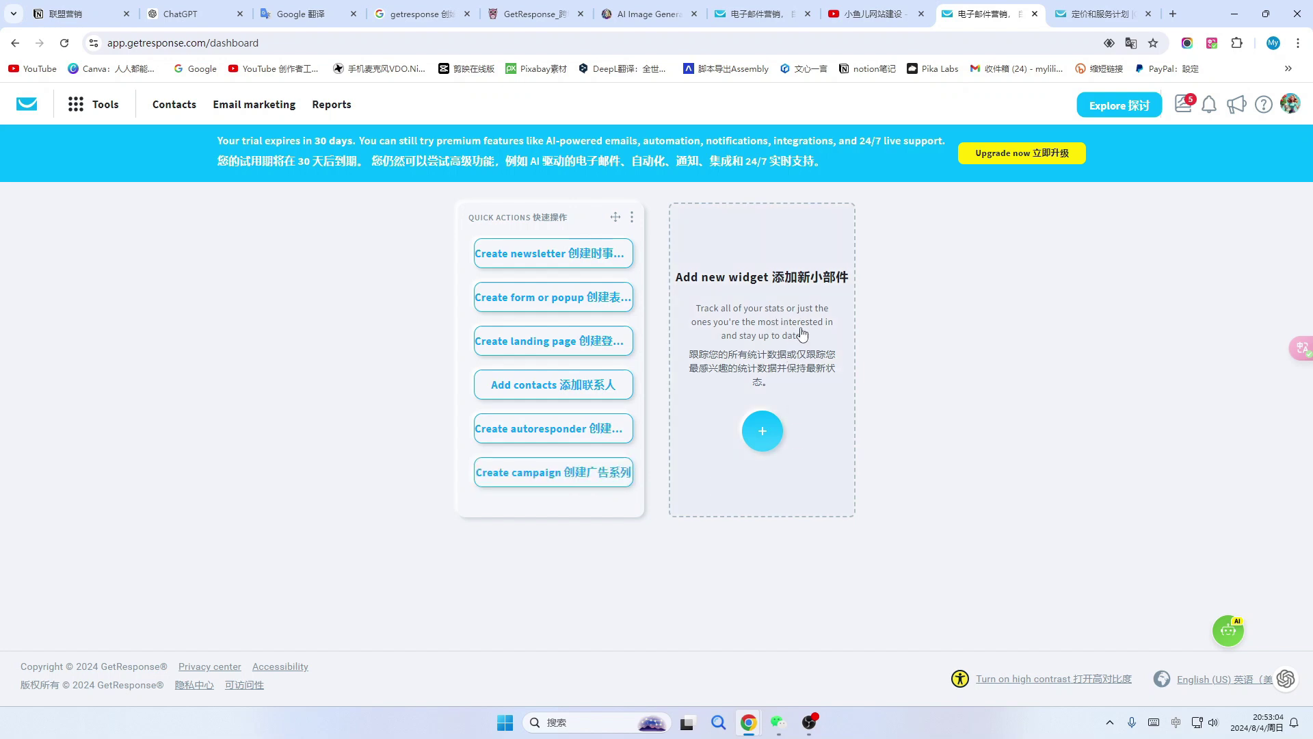
Add the List size, Signup source and New contacts widgets from the Widget library.
{"action": "left_click", "coordinate": [779, 439]}
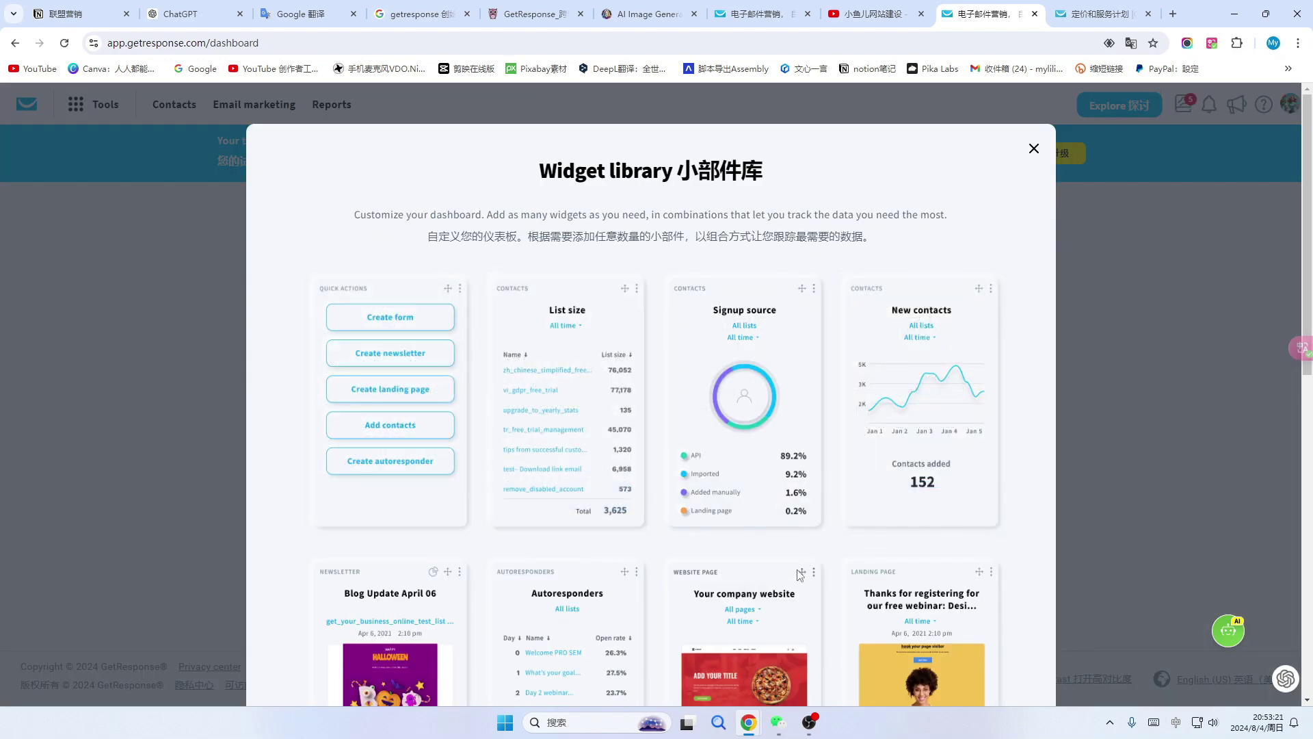
{"action": "scroll", "coordinate": [833, 478], "scroll_direction": "down", "scroll_amount": 1}
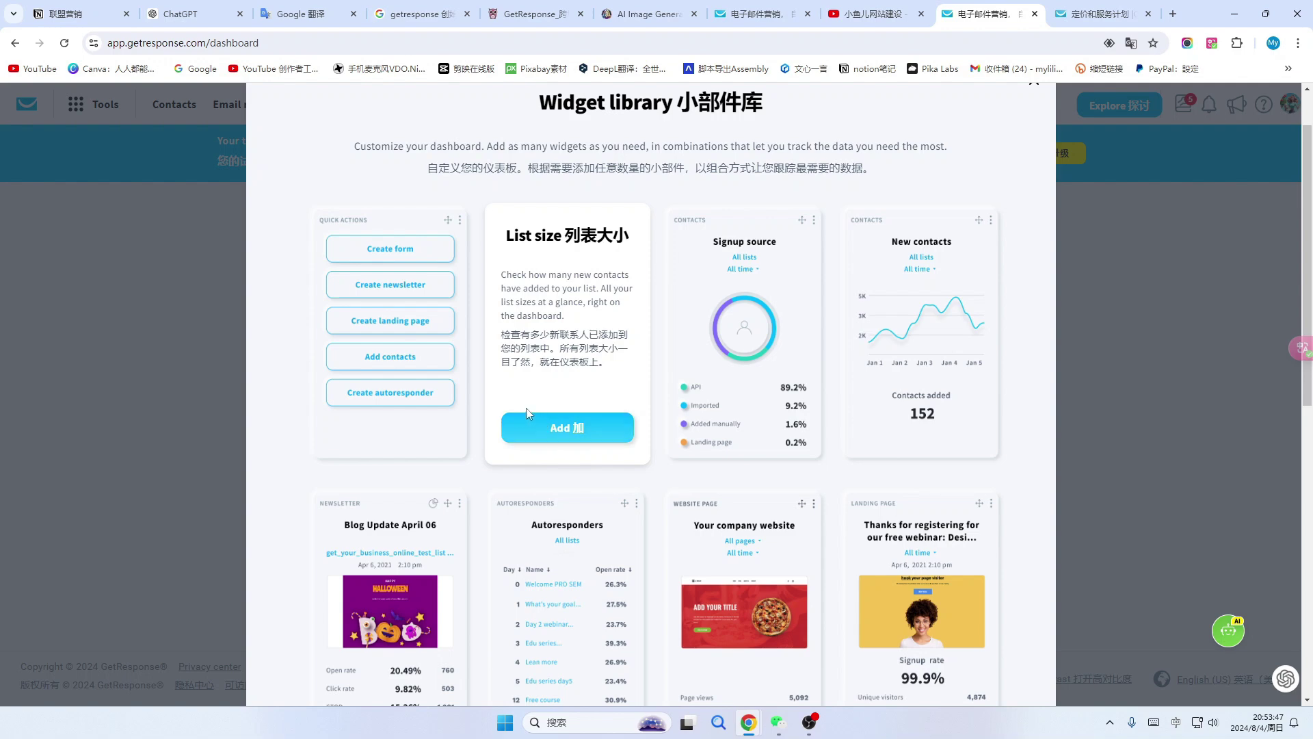
{"action": "left_click", "coordinate": [567, 432]}
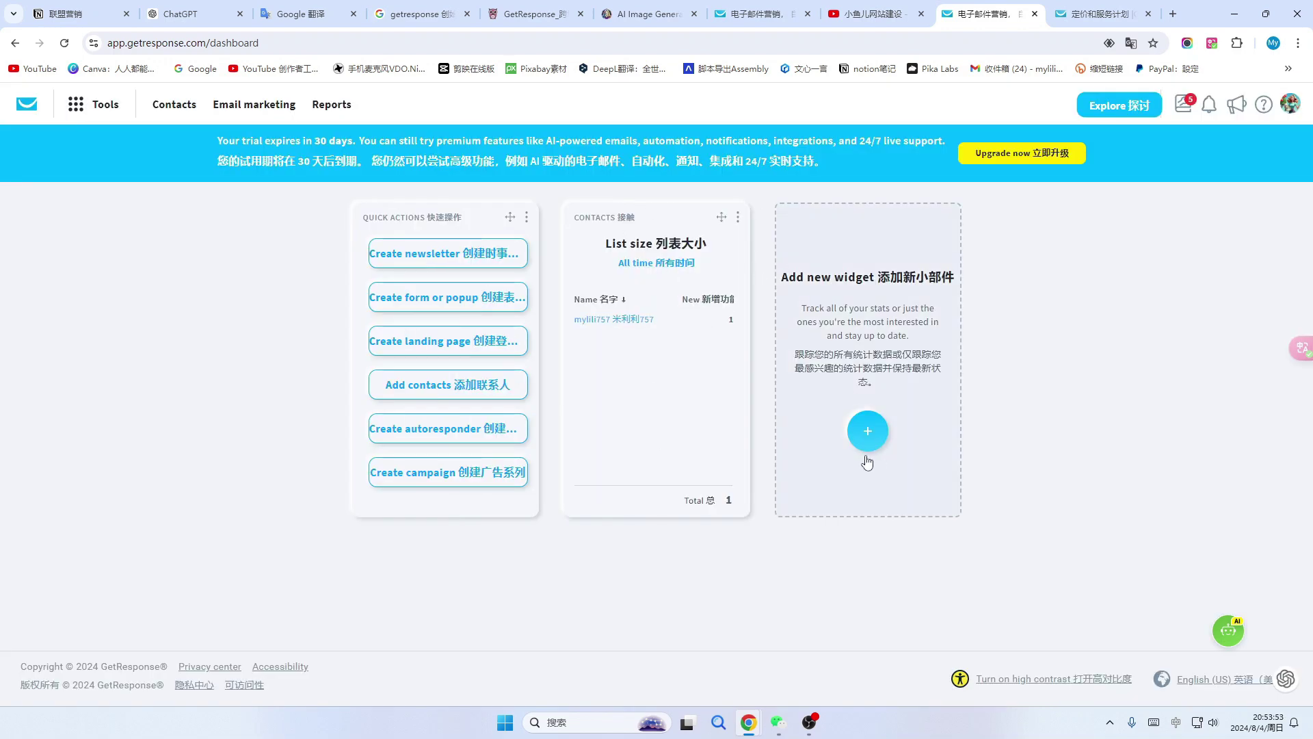
{"action": "left_click", "coordinate": [870, 437]}
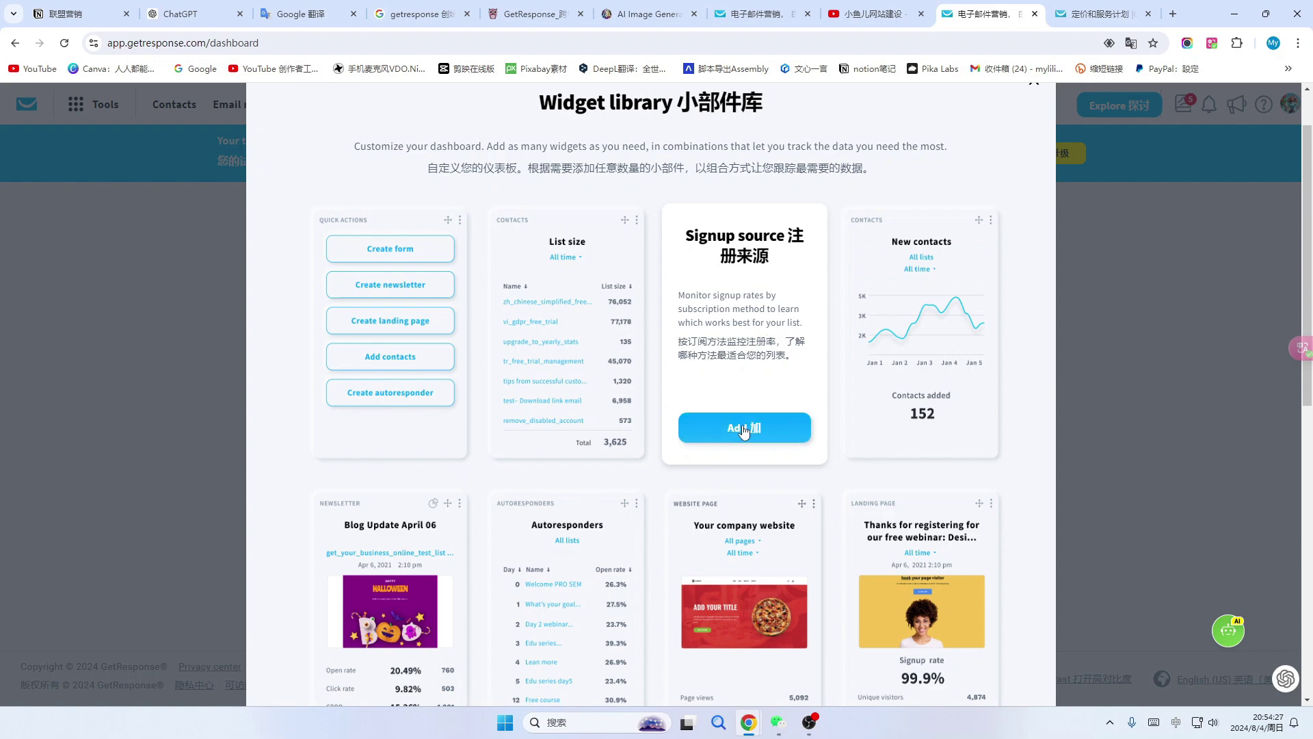
{"action": "left_click", "coordinate": [744, 429]}
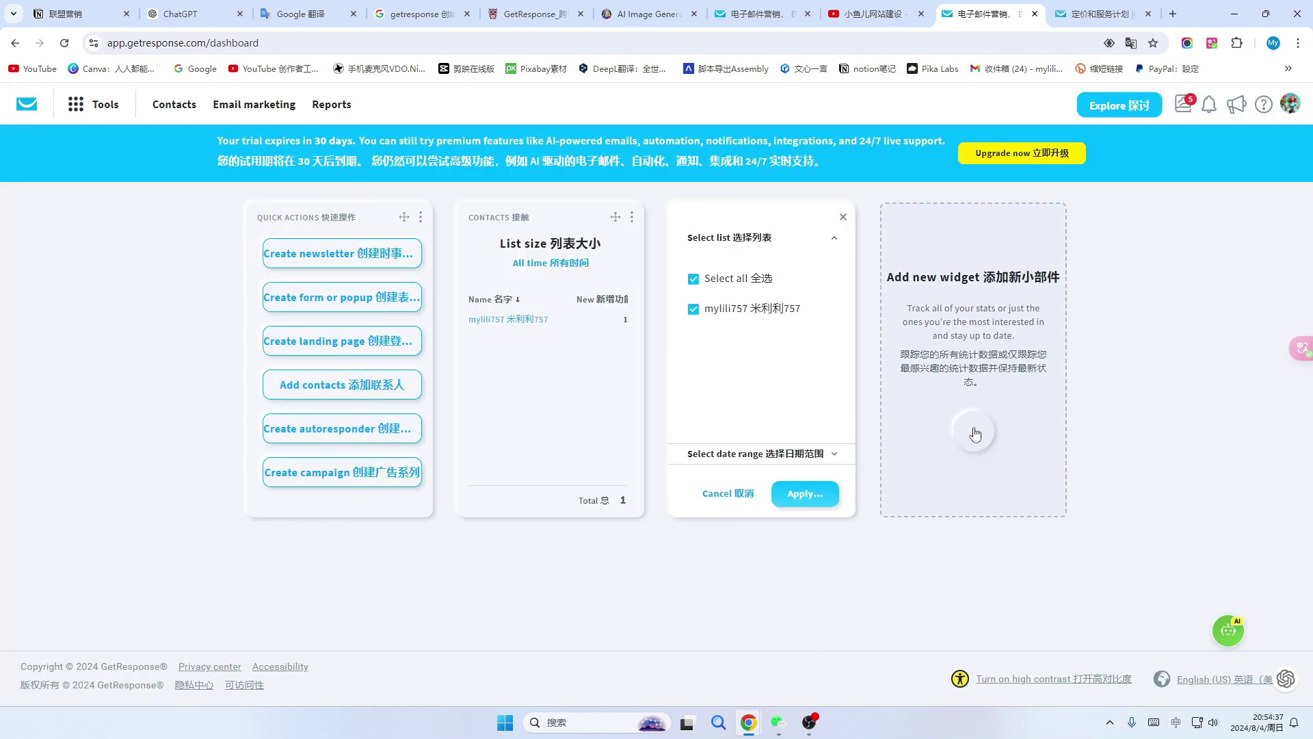
{"action": "left_click", "coordinate": [976, 428]}
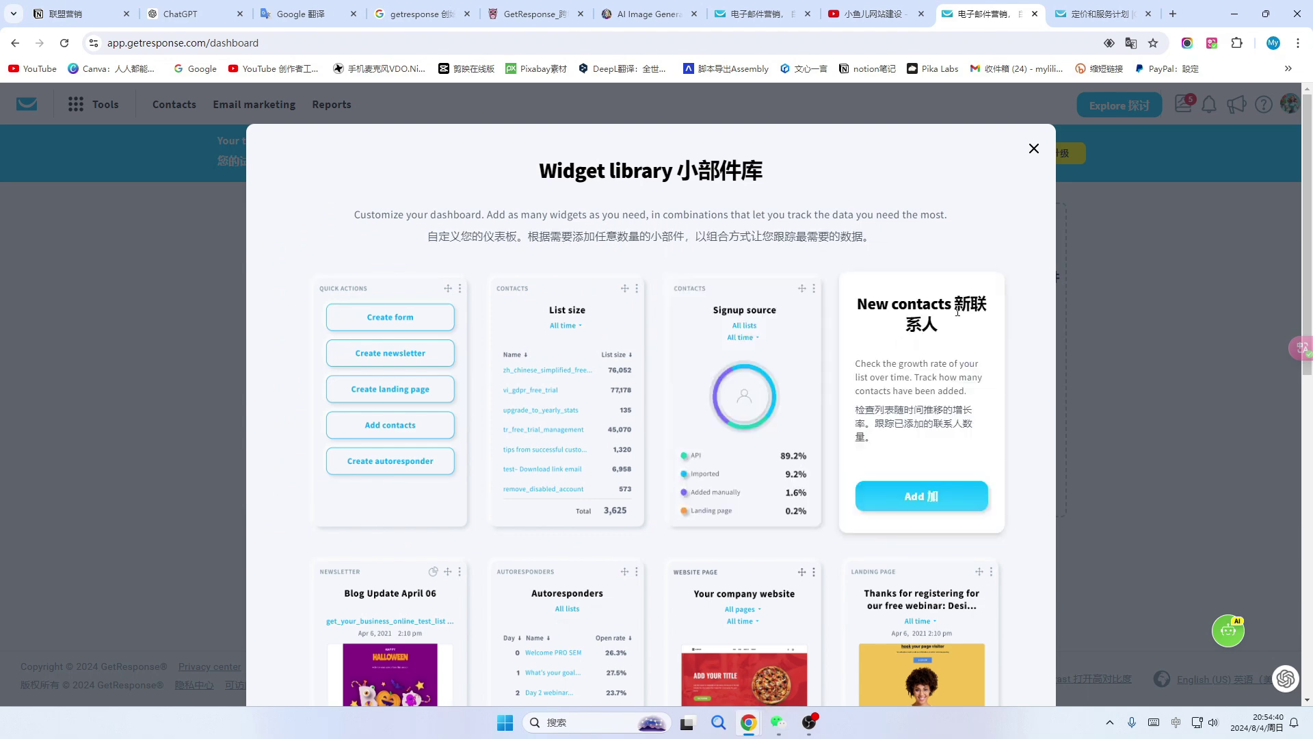
{"action": "left_click", "coordinate": [926, 495]}
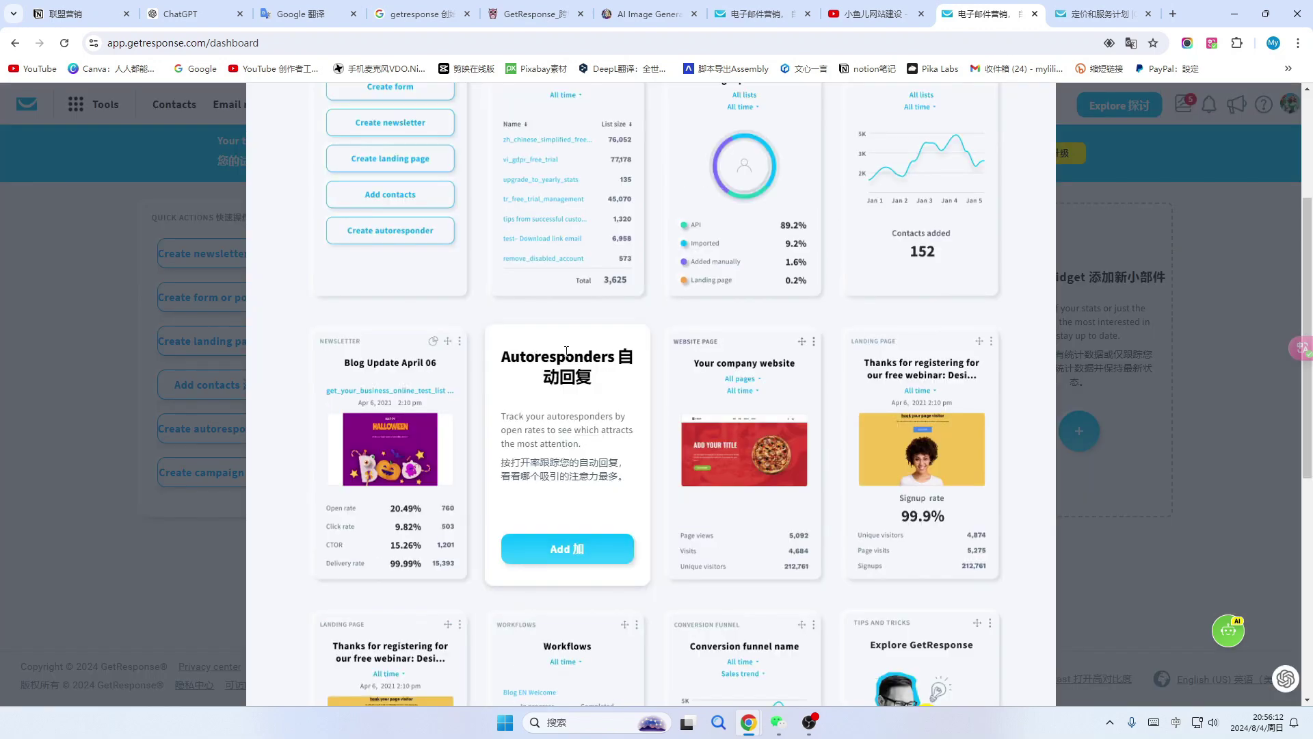
Add the Autoresponders, Conversion funnel and Funnels report widgets to the dashboard.
{"action": "left_click", "coordinate": [567, 549]}
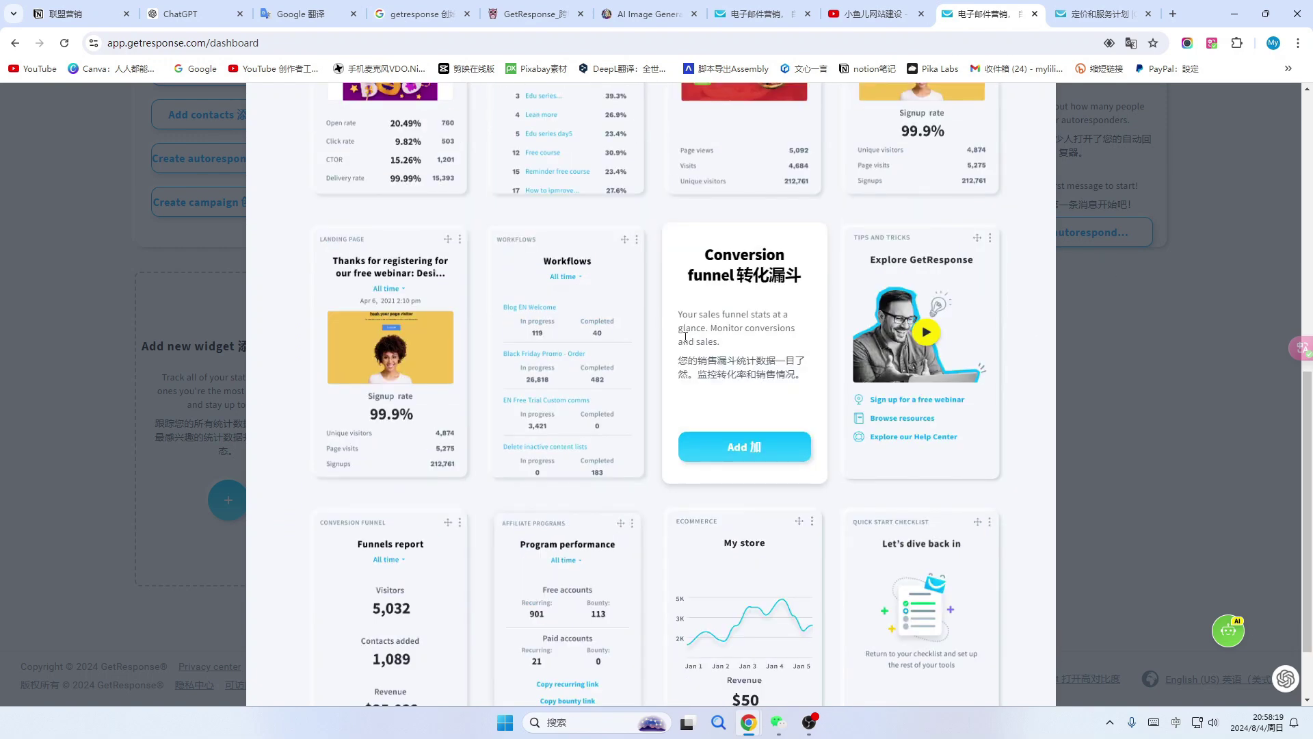
{"action": "left_click", "coordinate": [745, 446]}
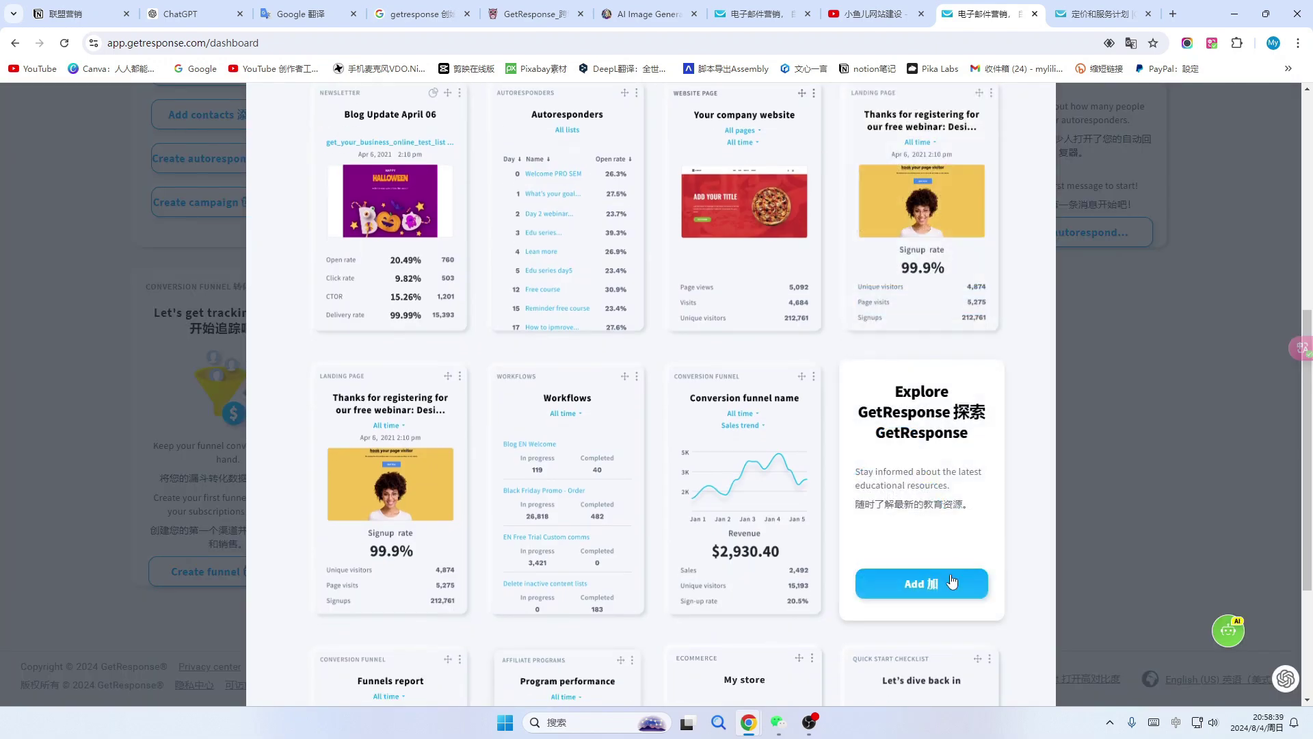
{"action": "scroll", "coordinate": [392, 647], "scroll_direction": "down", "scroll_amount": 3}
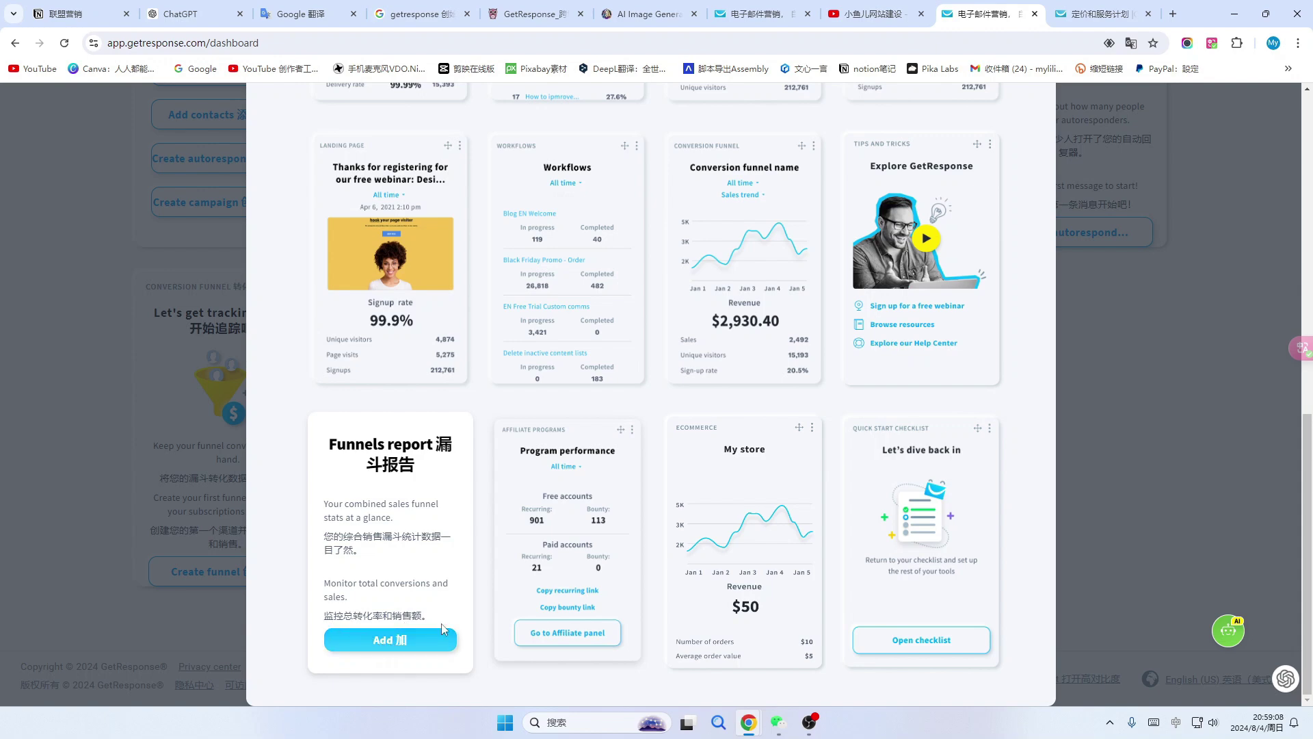
{"action": "left_click", "coordinate": [397, 640]}
{"action": "scroll", "coordinate": [841, 461], "scroll_direction": "up", "scroll_amount": 4}
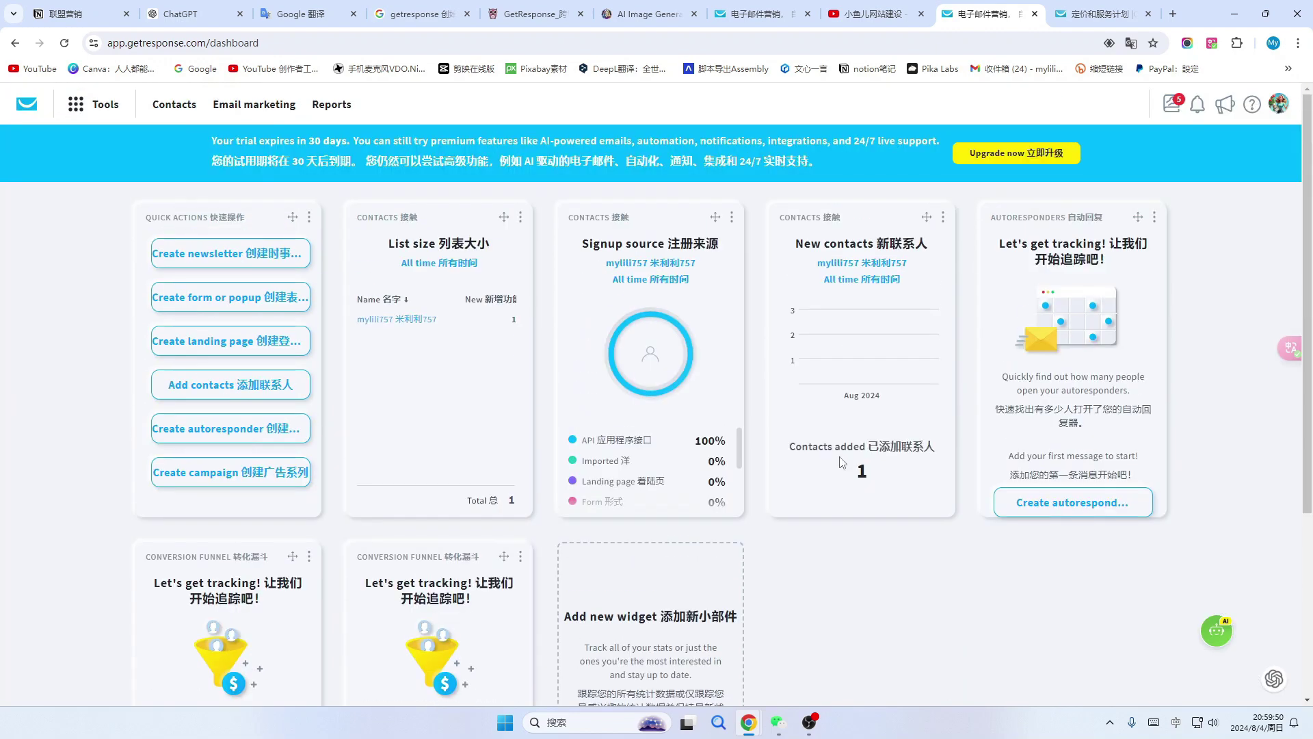
{"action": "scroll", "coordinate": [784, 523], "scroll_direction": "down", "scroll_amount": 2}
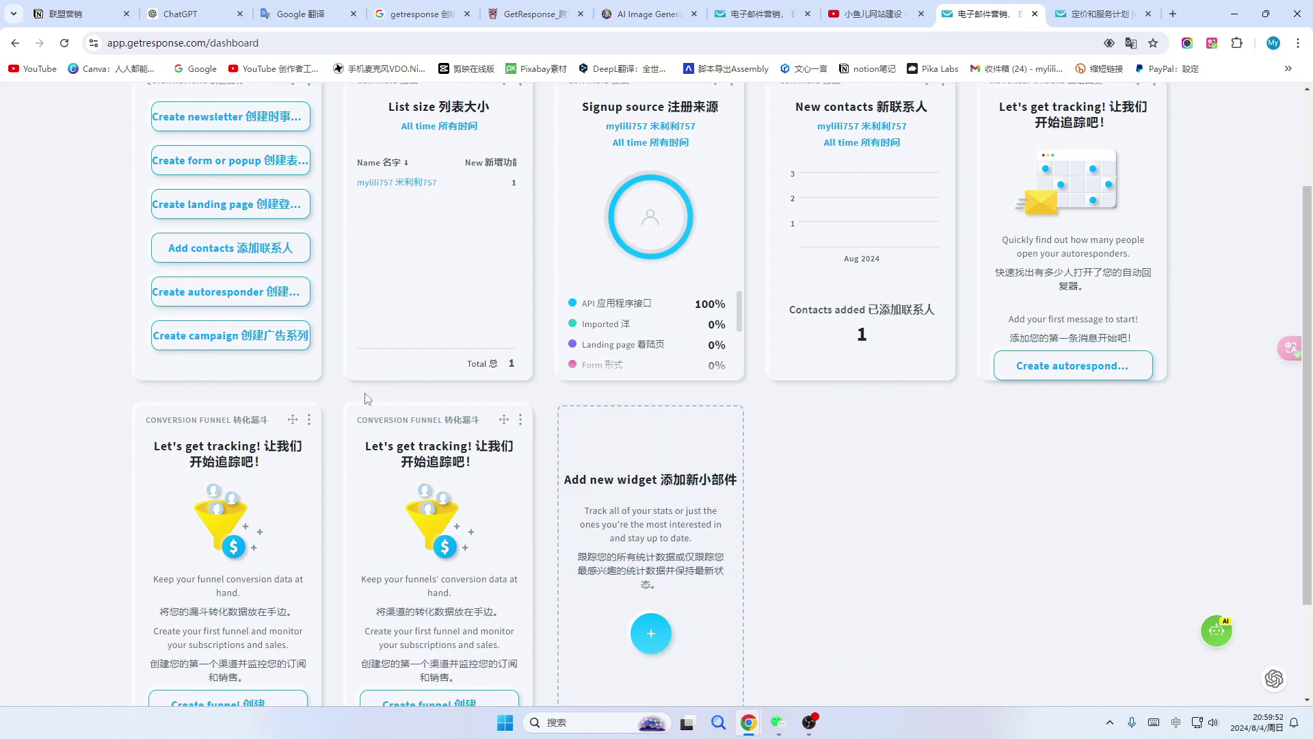
{"action": "scroll", "coordinate": [376, 424], "scroll_direction": "up", "scroll_amount": 2}
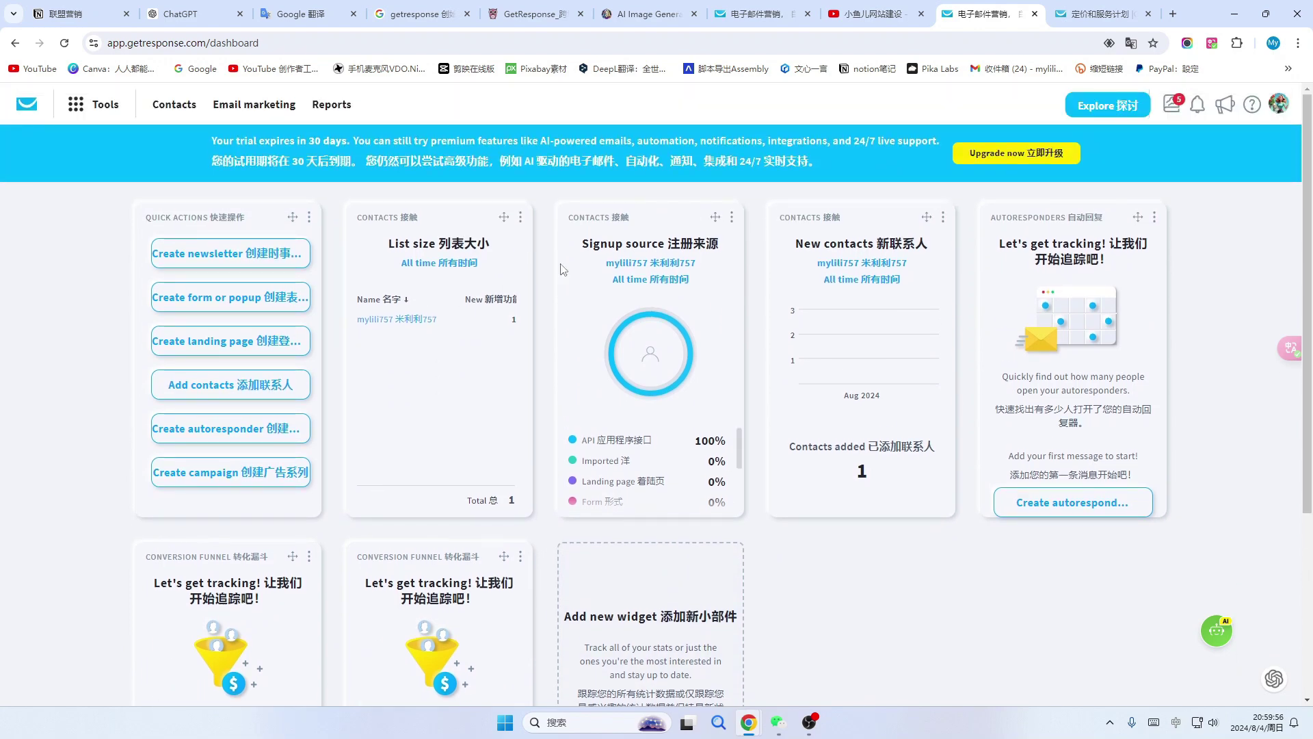
Check the option menus of the List size, Signup source, New contacts and Autoresponders widgets.
{"action": "left_click", "coordinate": [520, 217]}
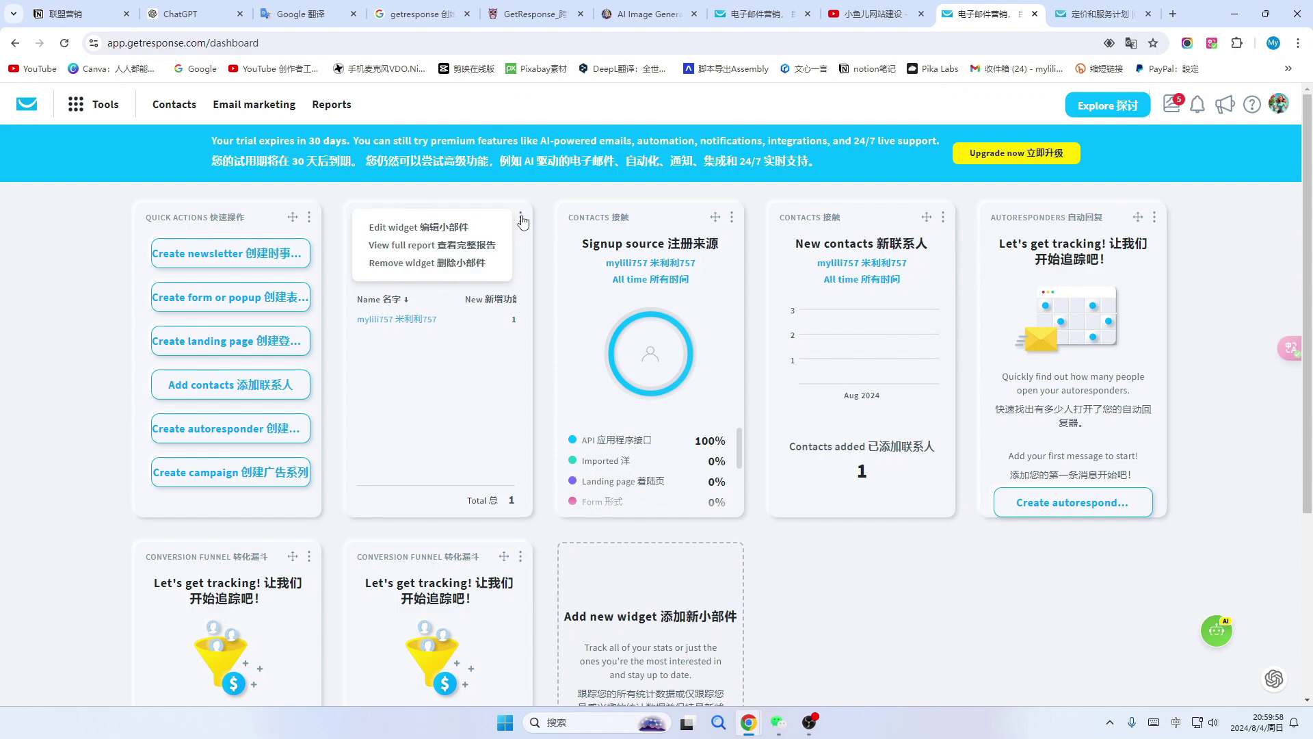
{"action": "left_click", "coordinate": [520, 217]}
{"action": "left_click", "coordinate": [732, 217]}
{"action": "left_click", "coordinate": [732, 217]}
{"action": "left_click", "coordinate": [943, 217]}
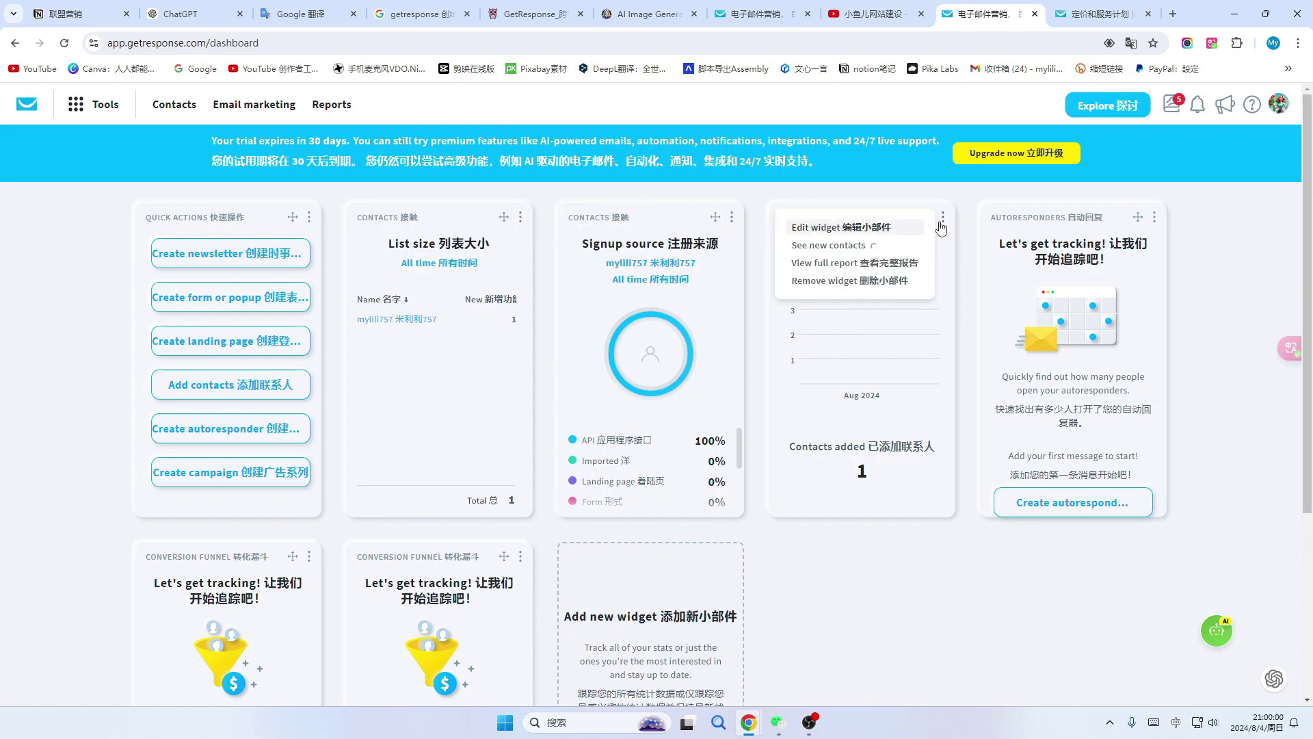
{"action": "left_click", "coordinate": [943, 217]}
{"action": "left_click", "coordinate": [1155, 217]}
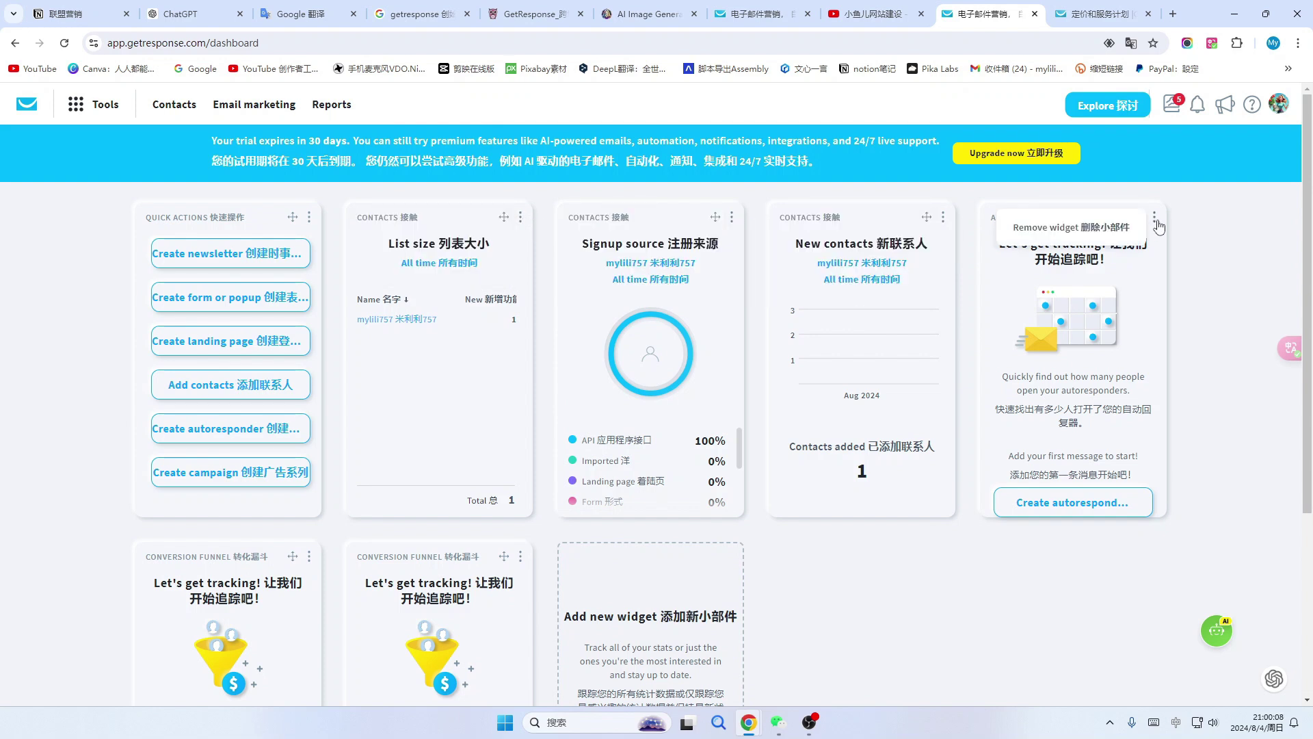
{"action": "left_click", "coordinate": [1156, 220]}
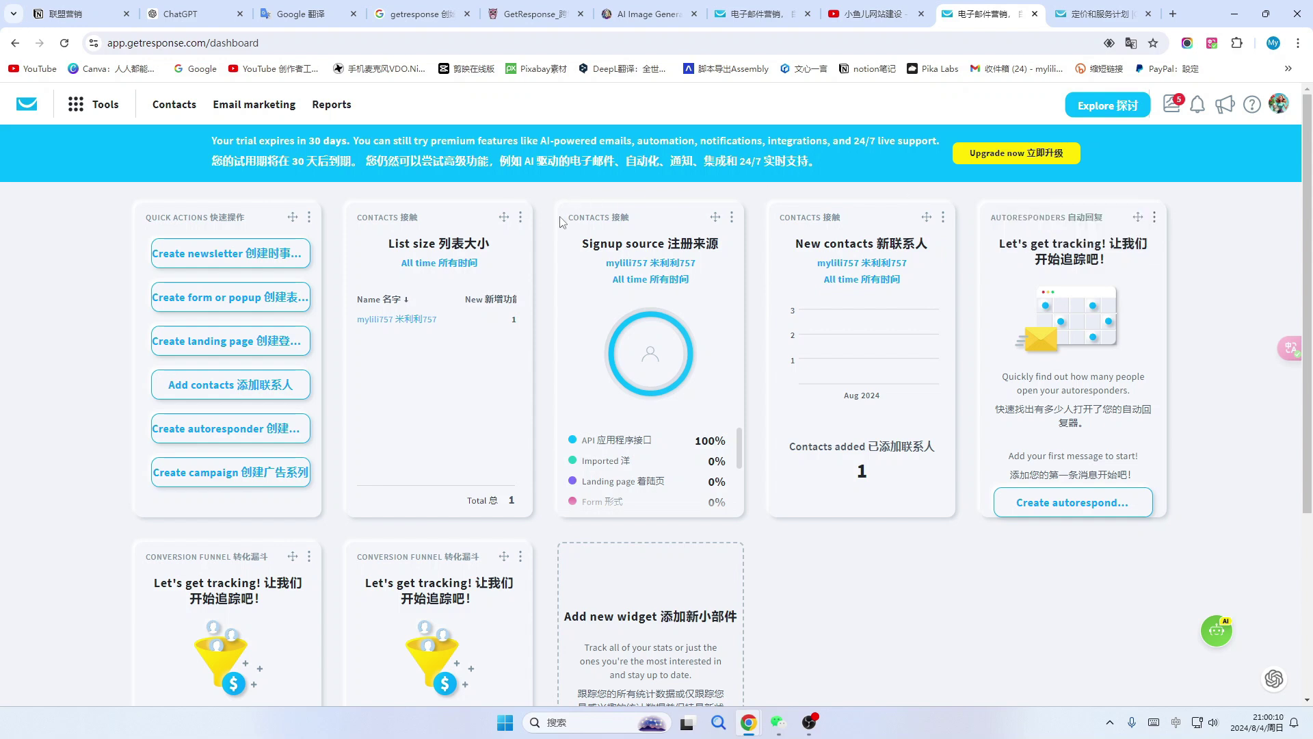
{"action": "left_click", "coordinate": [521, 217]}
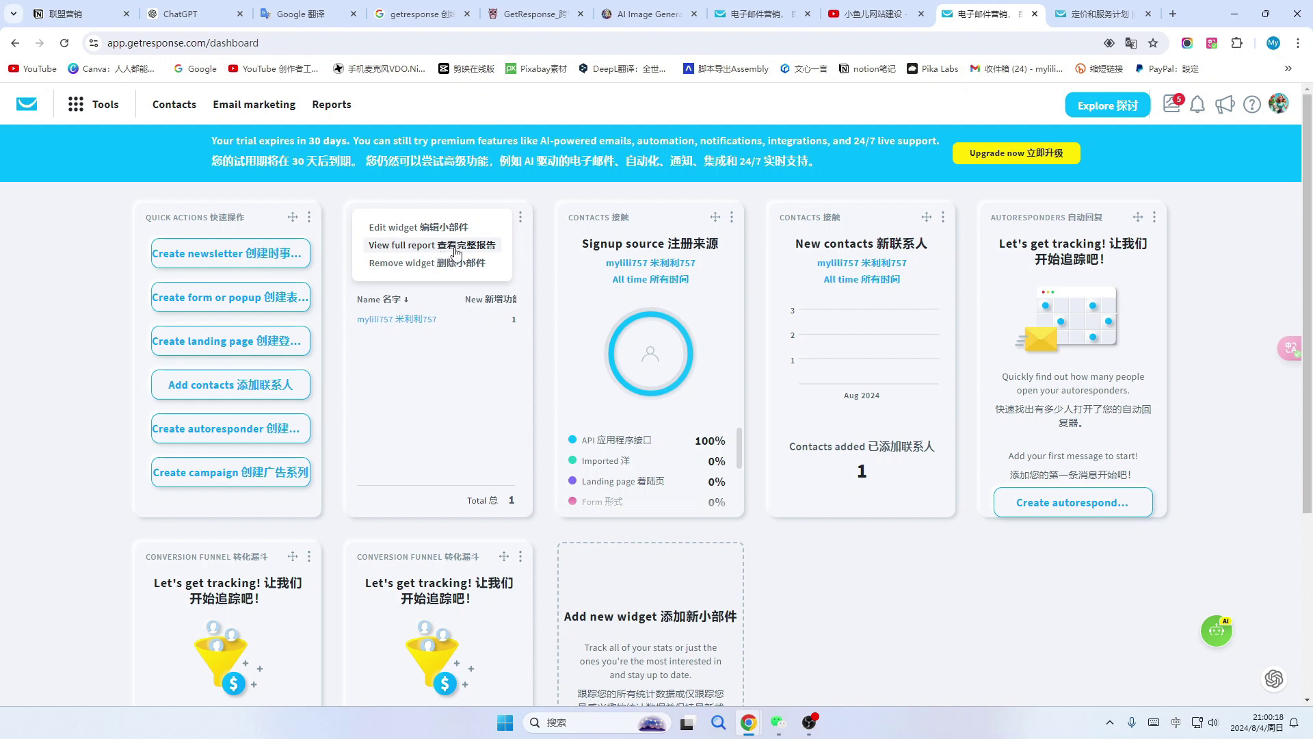
{"action": "left_click", "coordinate": [435, 246]}
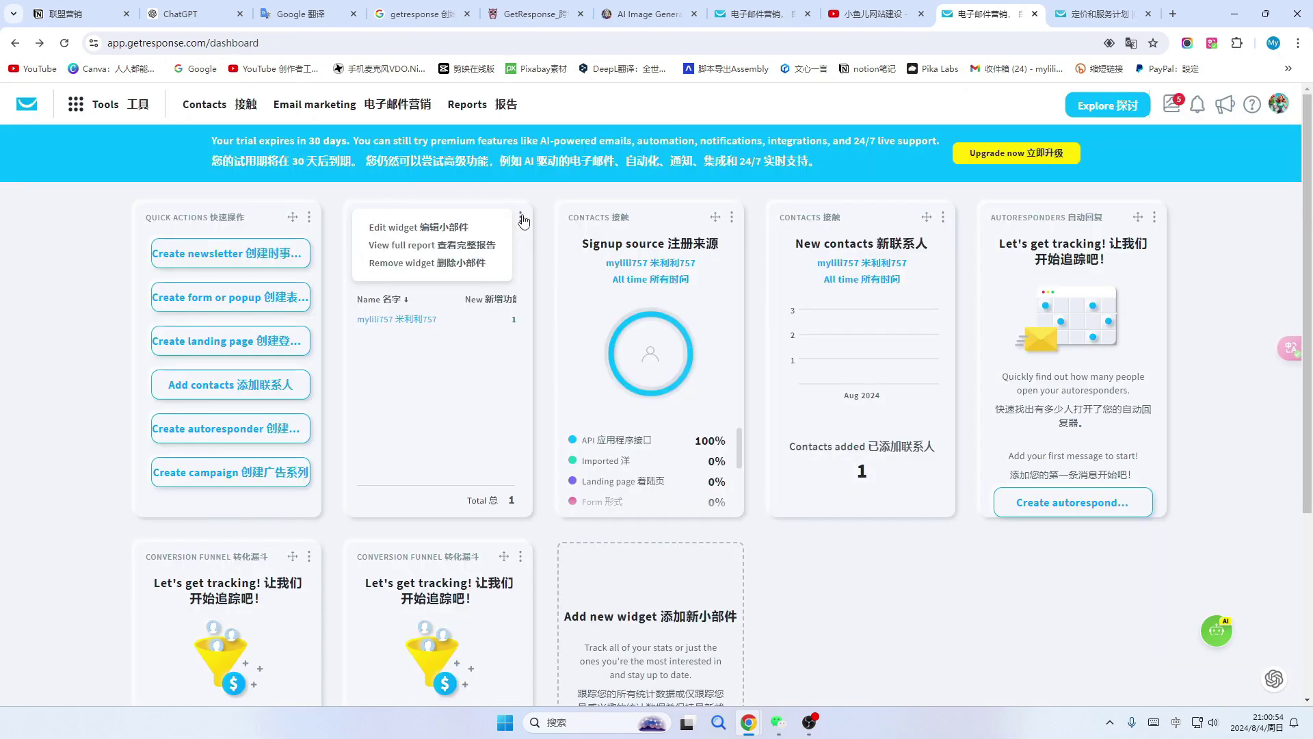
Set the List size widget to the Details layout showing new, removed and total contacts.
{"action": "left_click", "coordinate": [419, 227]}
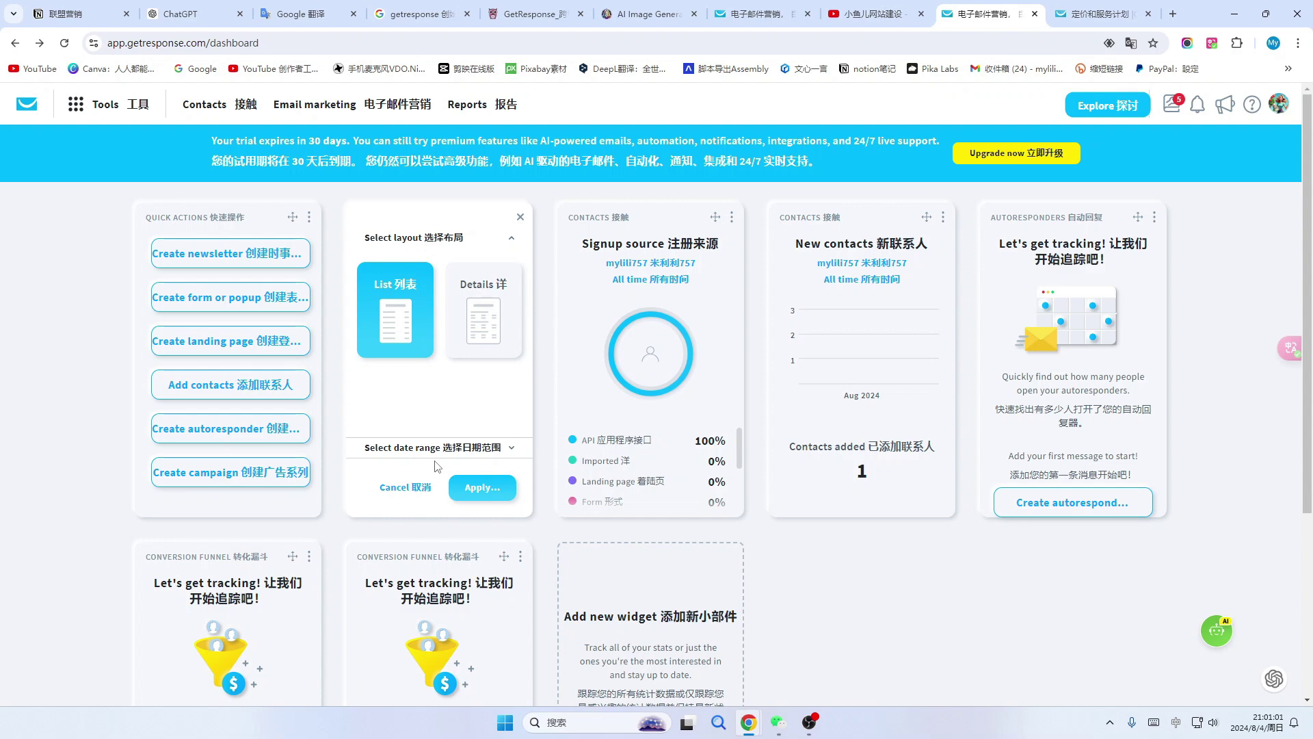
{"action": "left_click", "coordinate": [483, 322]}
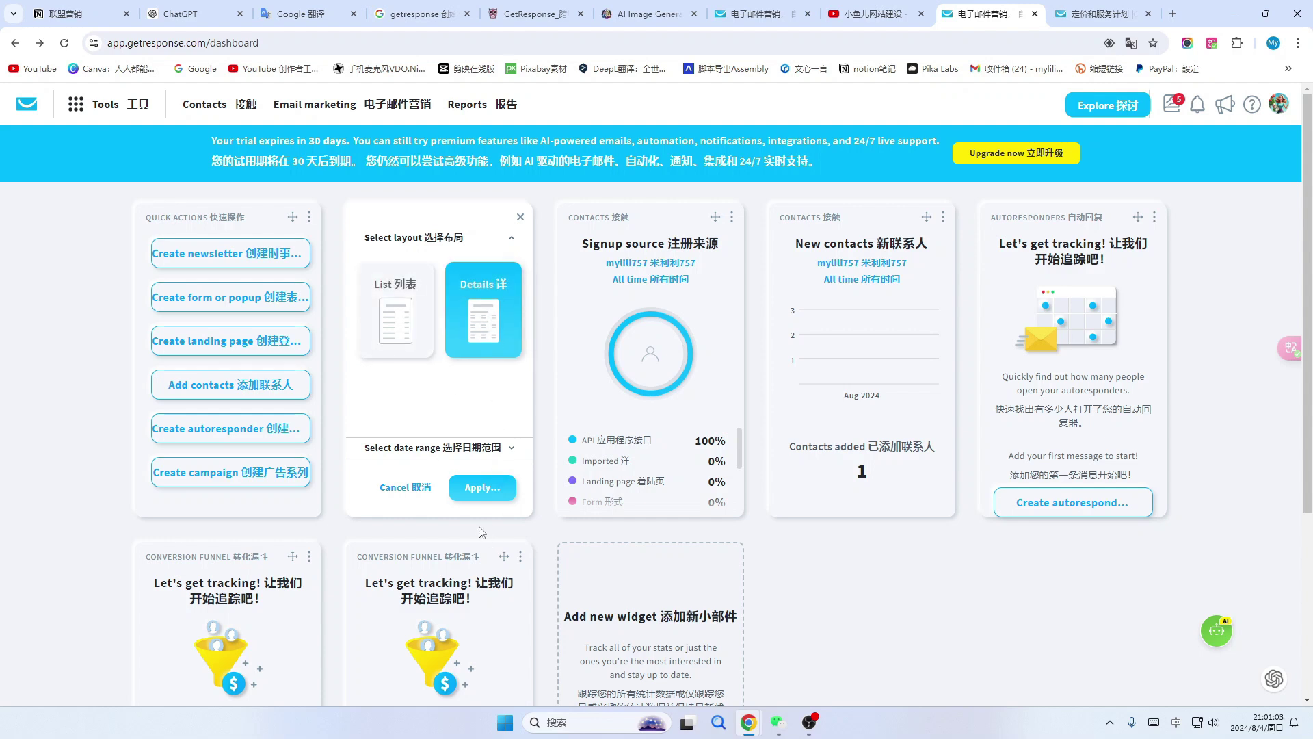
{"action": "left_click", "coordinate": [484, 488]}
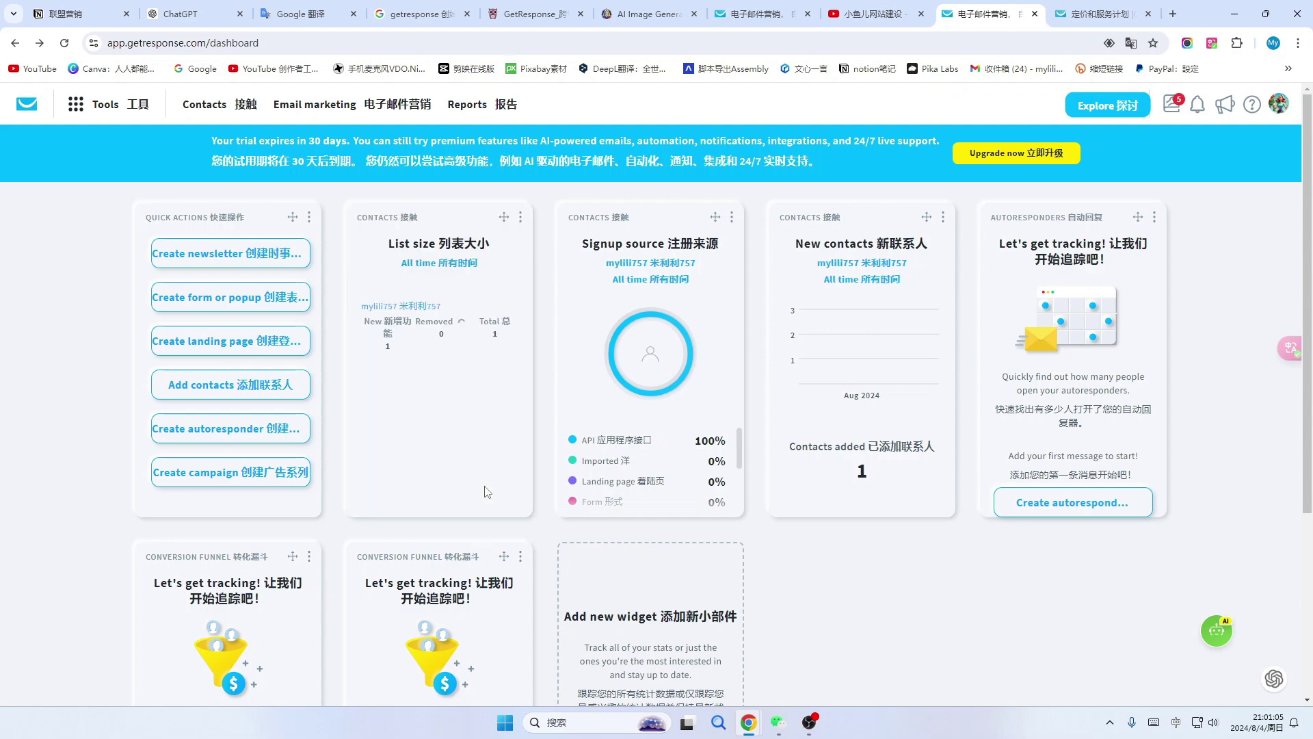
{"action": "left_click", "coordinate": [520, 217]}
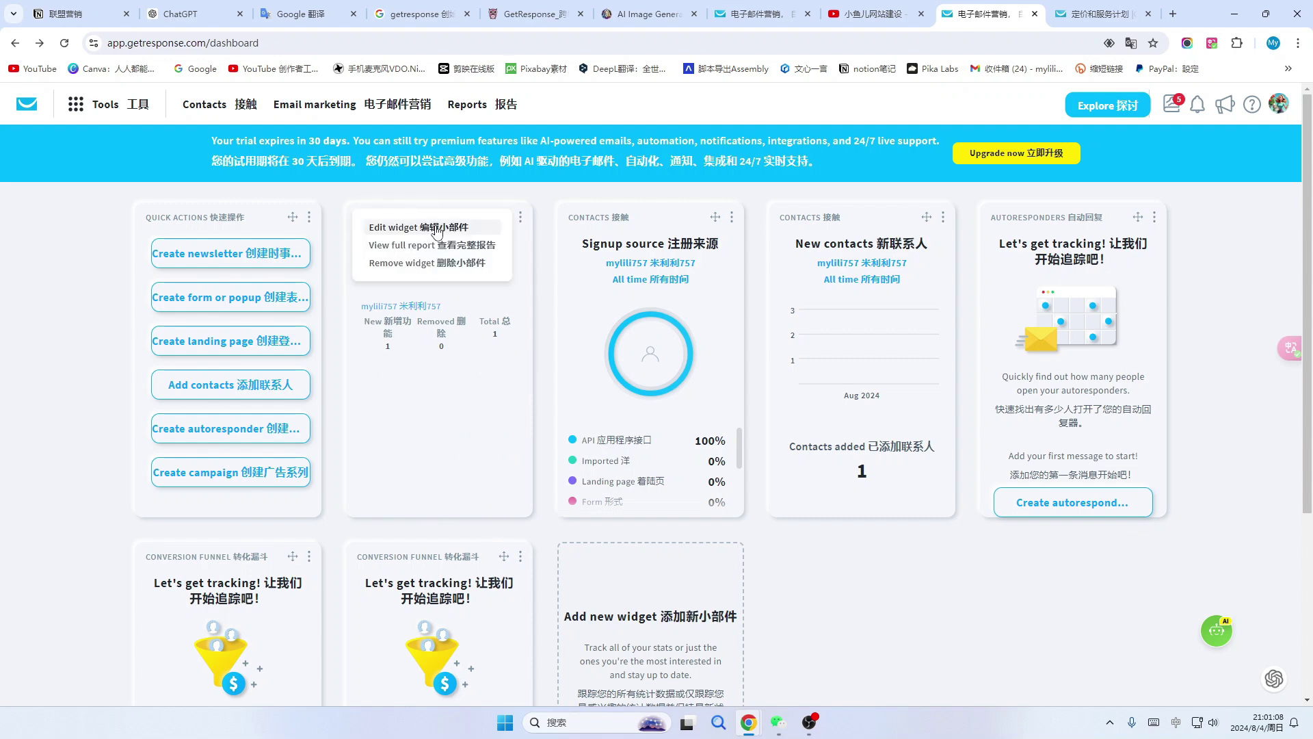
{"action": "left_click", "coordinate": [436, 230]}
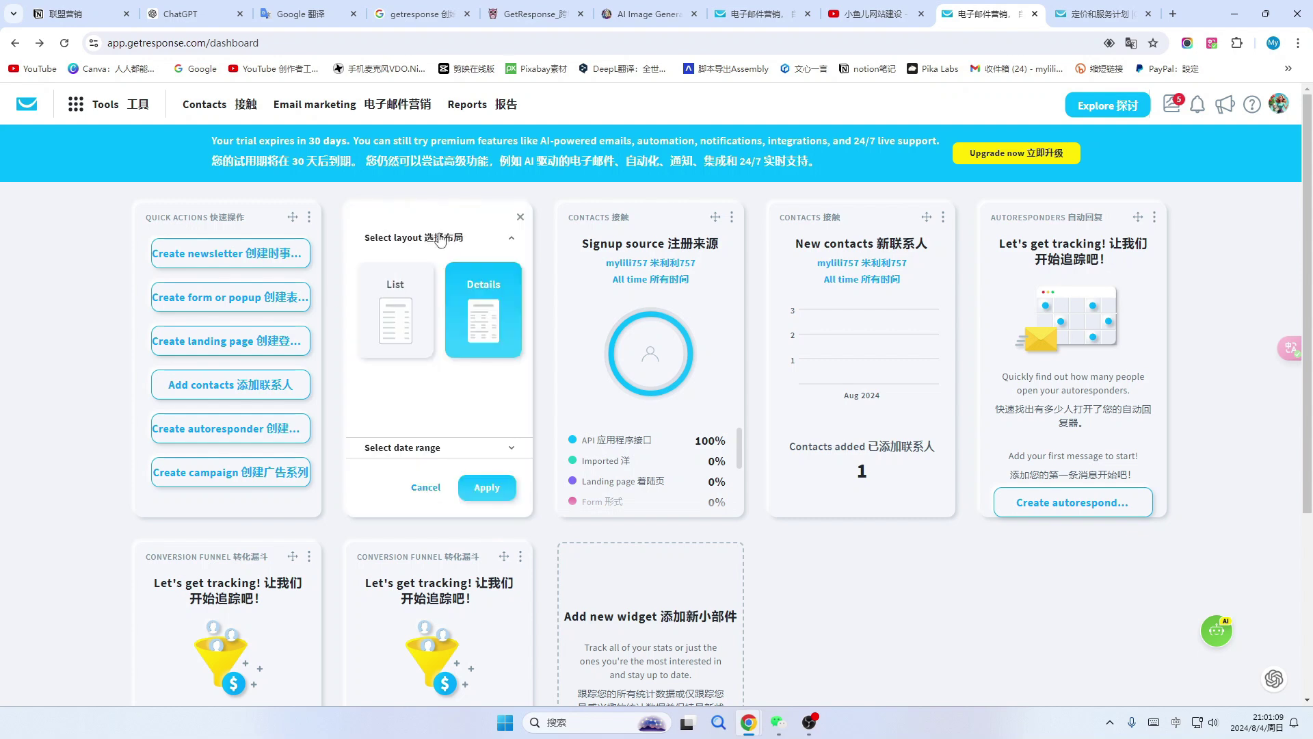
{"action": "left_click", "coordinate": [402, 322]}
{"action": "left_click", "coordinate": [482, 488]}
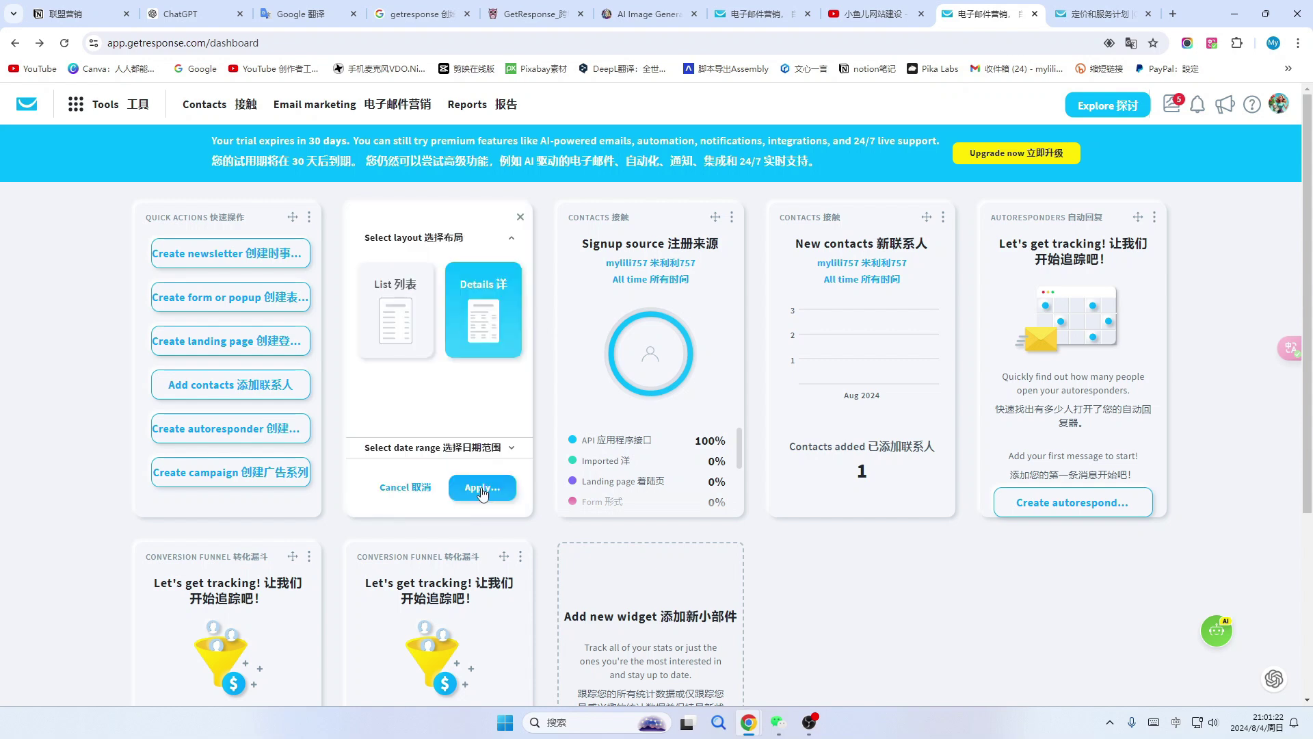
{"action": "left_click", "coordinate": [472, 488]}
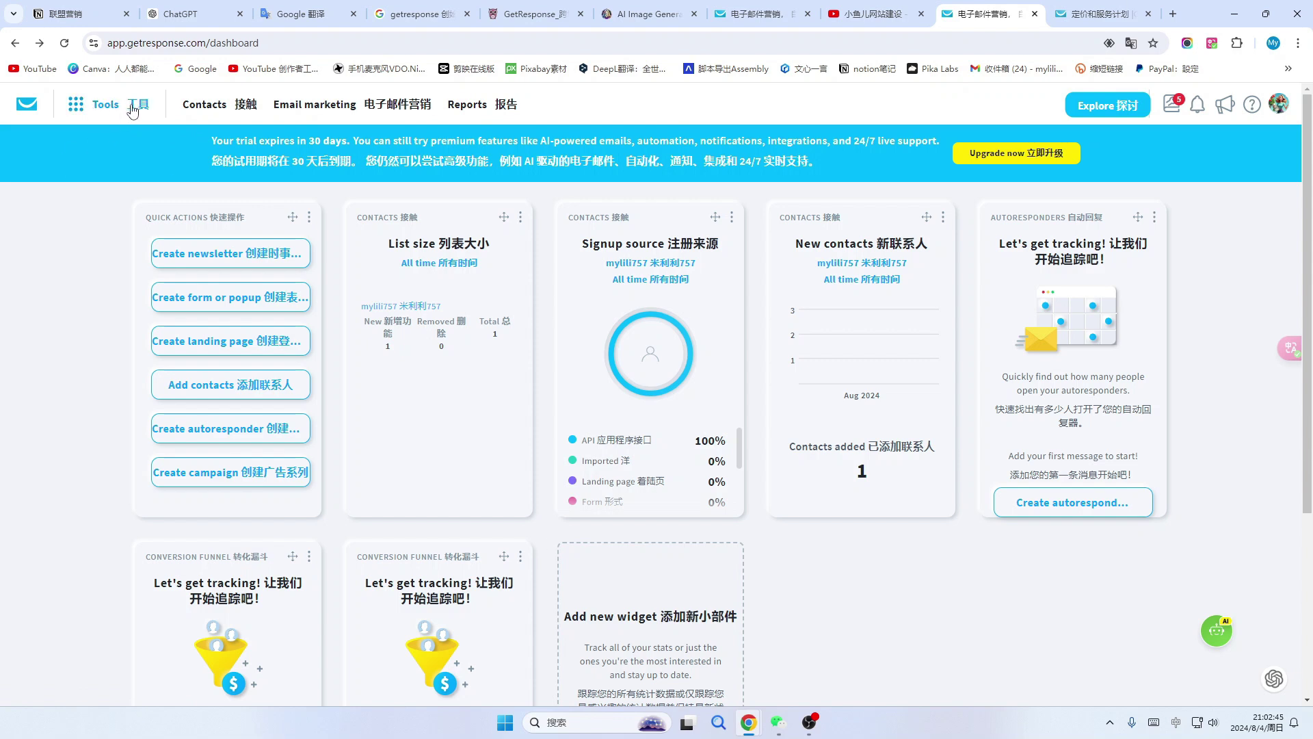
{"action": "left_click", "coordinate": [133, 107]}
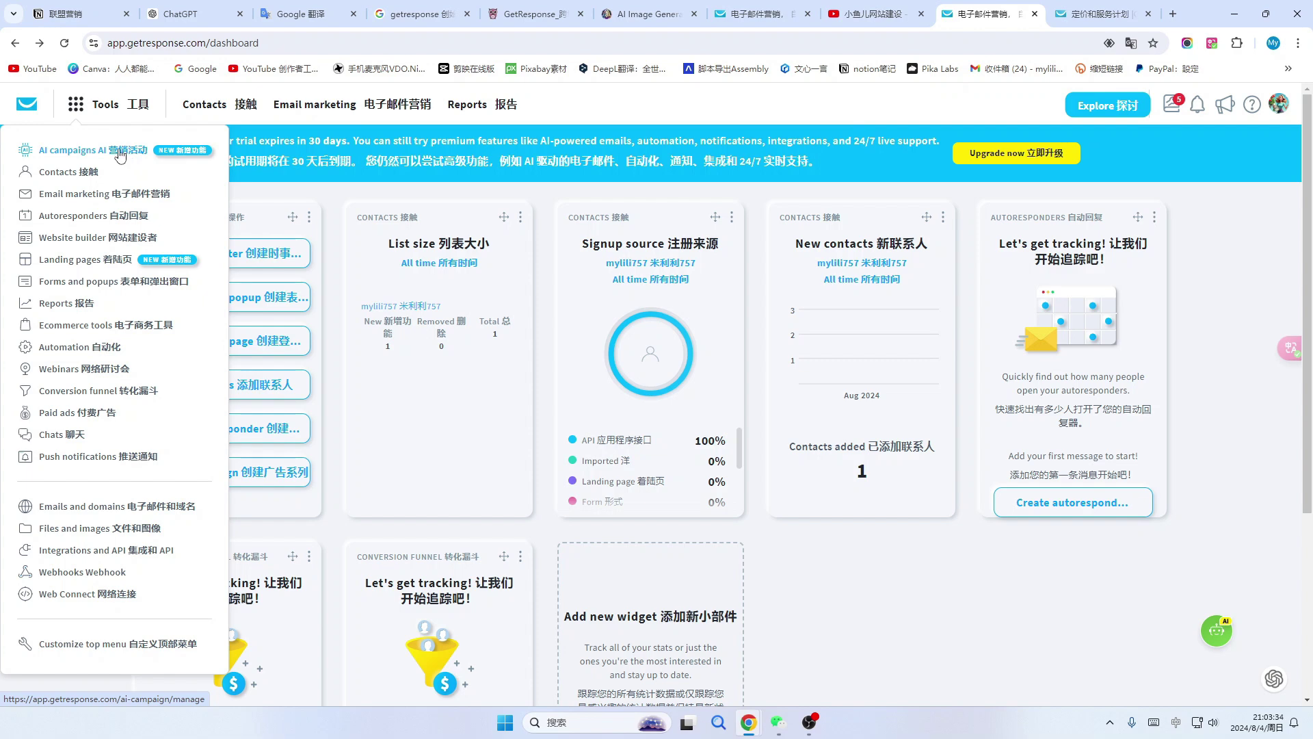
{"action": "left_click", "coordinate": [196, 14]}
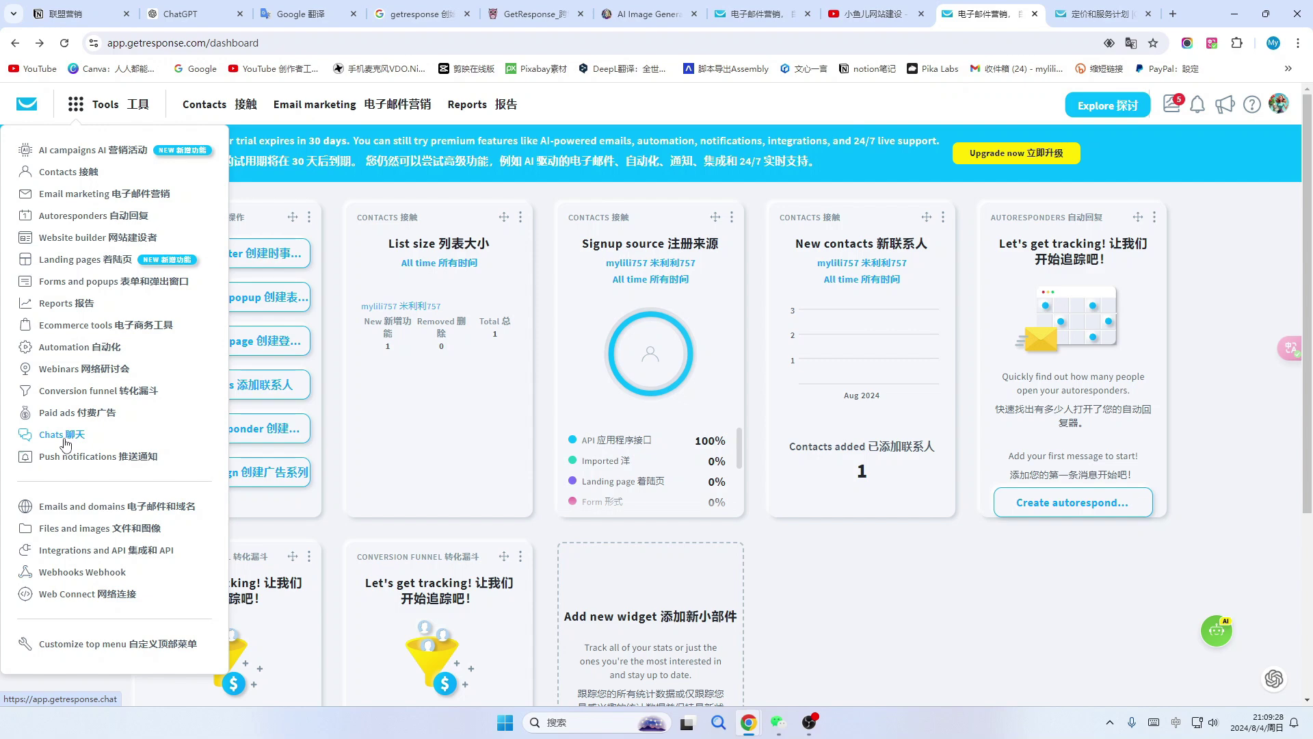
{"action": "scroll", "coordinate": [68, 466], "scroll_direction": "down", "scroll_amount": 1}
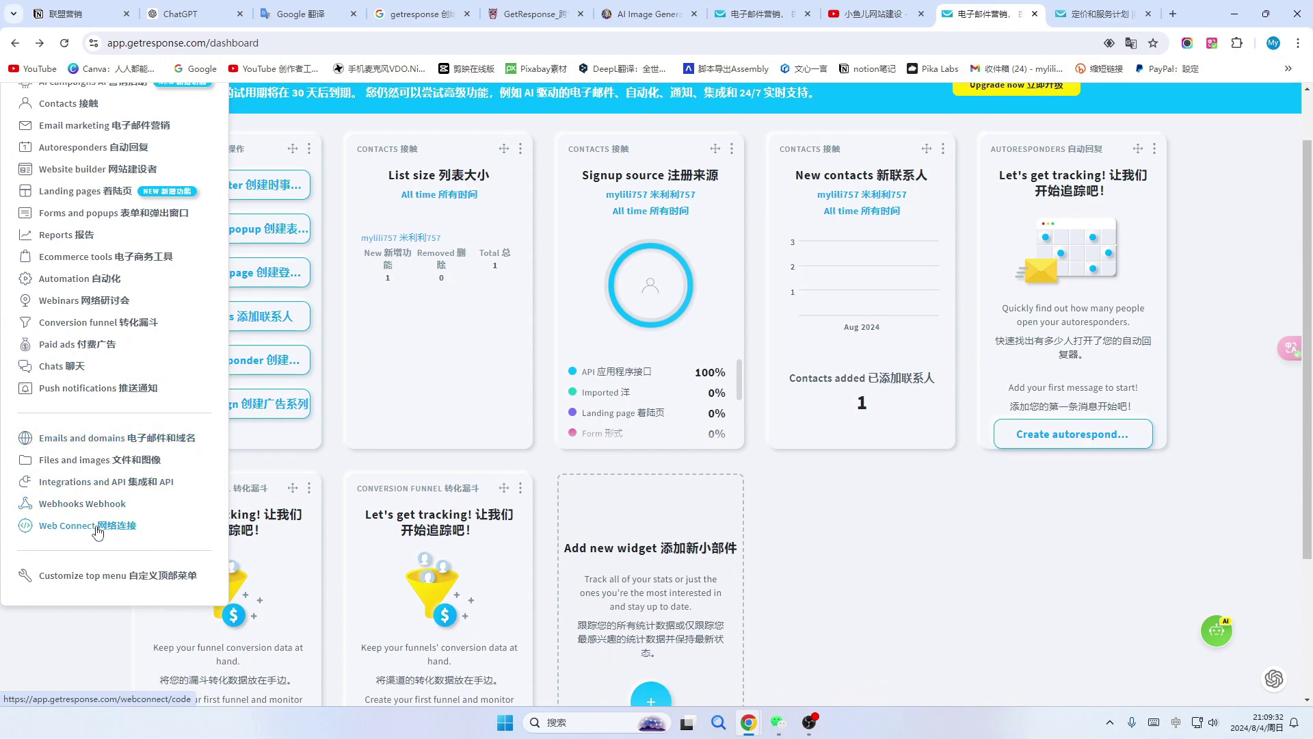
{"action": "scroll", "coordinate": [96, 510], "scroll_direction": "down", "scroll_amount": 1}
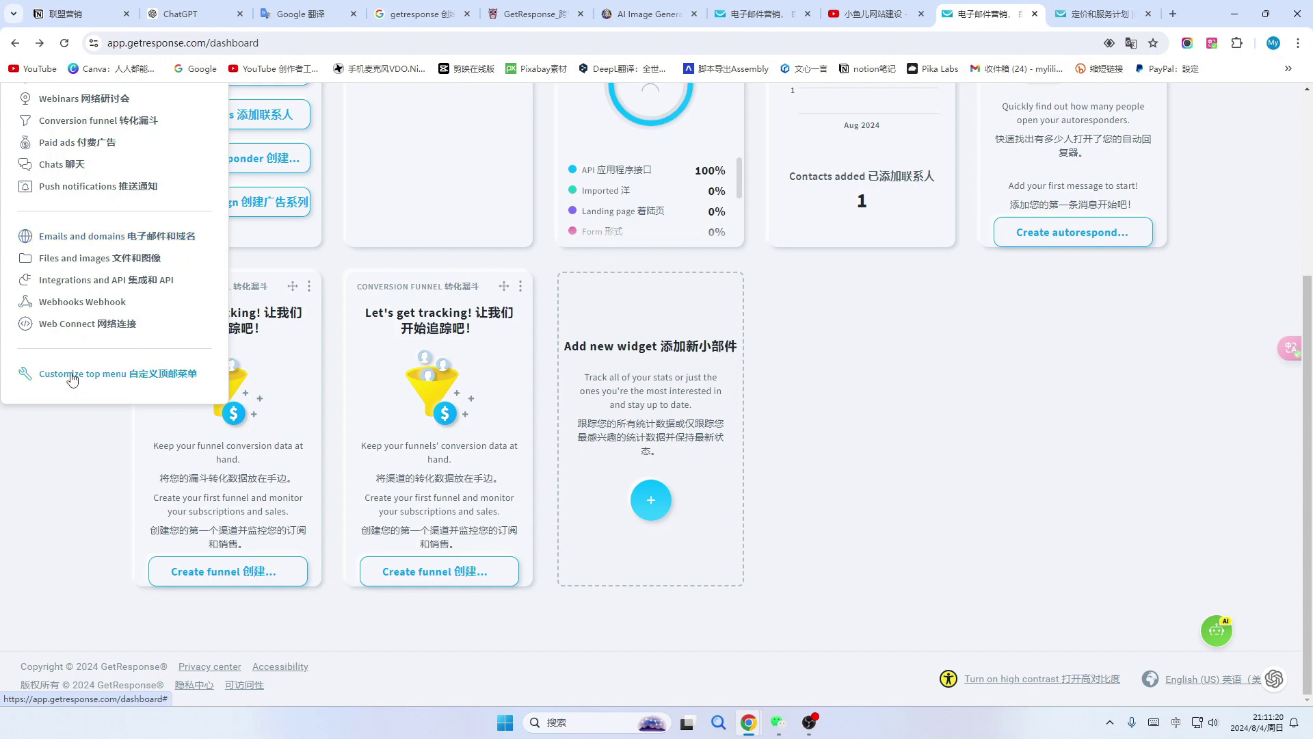
In Customize top menu, drag Email marketing to the top and Reports above Contacts, then save.
{"action": "left_click", "coordinate": [154, 378]}
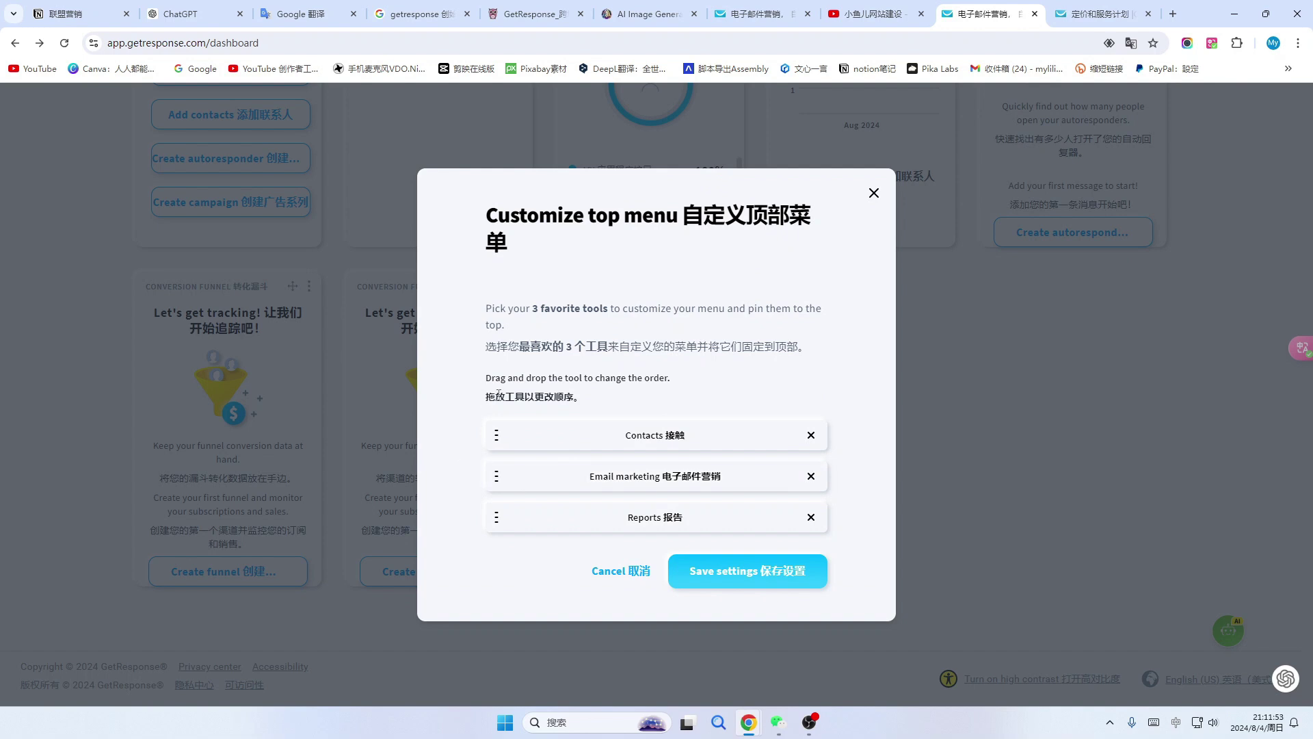
{"action": "triple_click", "coordinate": [585, 427]}
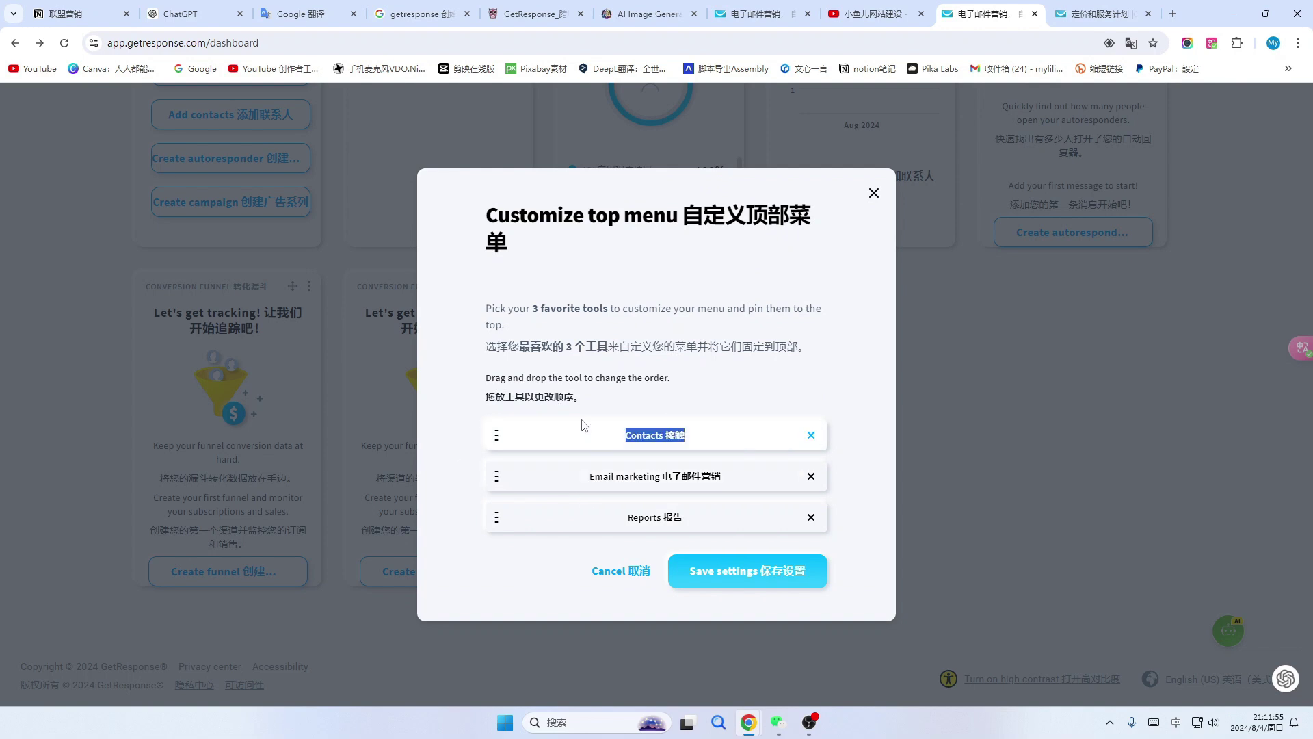
{"action": "triple_click", "coordinate": [723, 480]}
{"action": "left_click", "coordinate": [772, 472]}
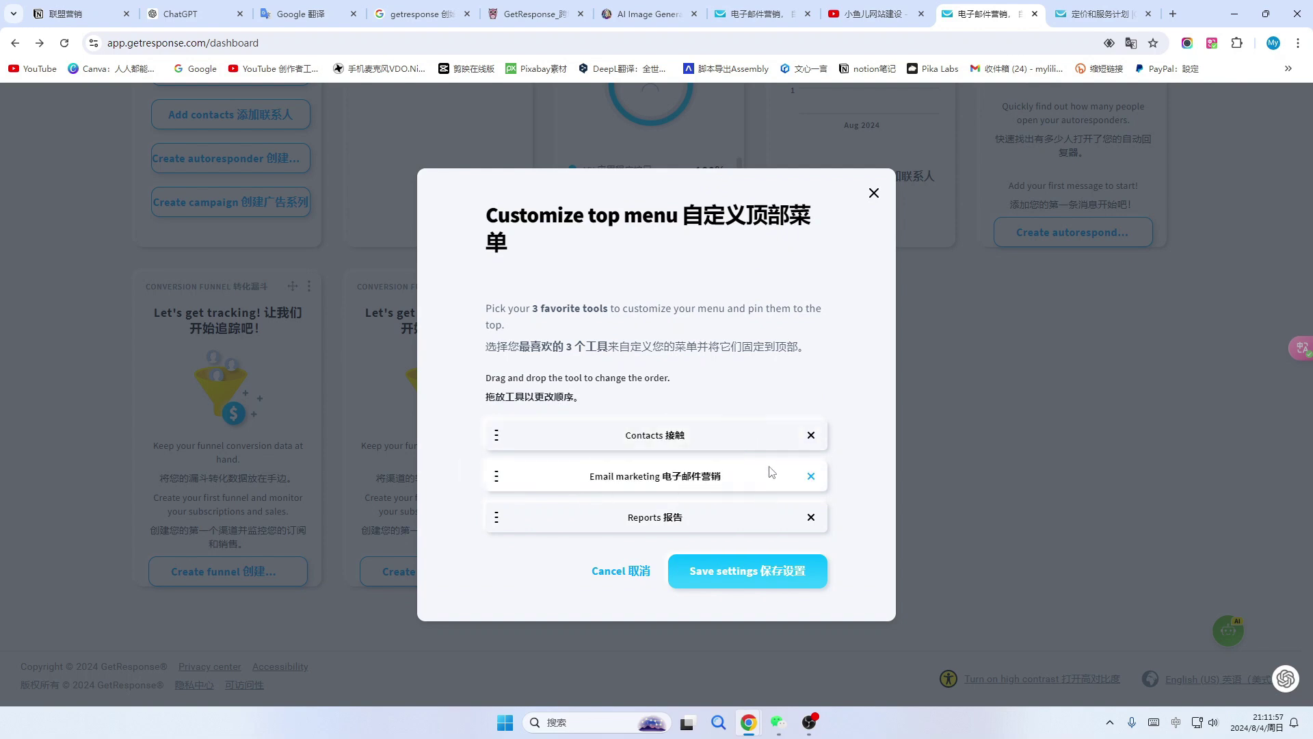
{"action": "left_click_drag", "start_coordinate": [499, 475], "coordinate": [497, 430]}
{"action": "left_click_drag", "start_coordinate": [504, 510], "coordinate": [497, 480]}
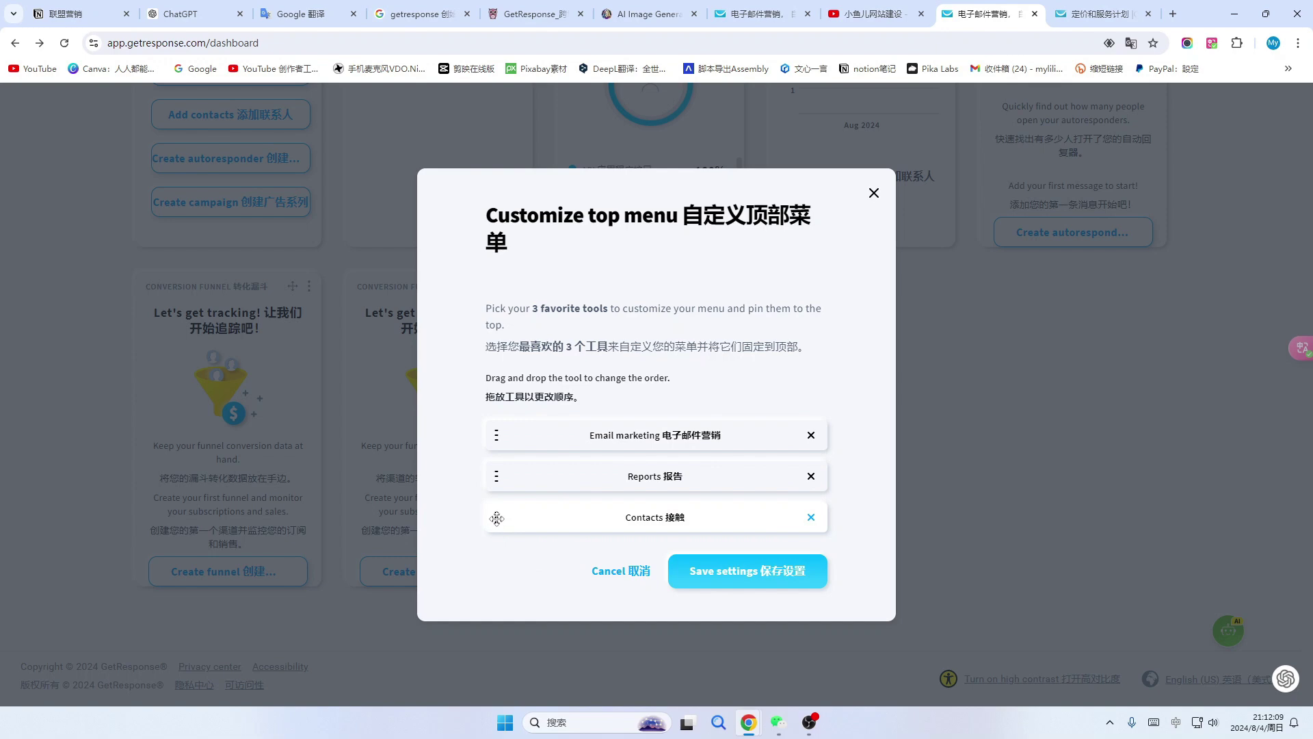
{"action": "left_click", "coordinate": [760, 576]}
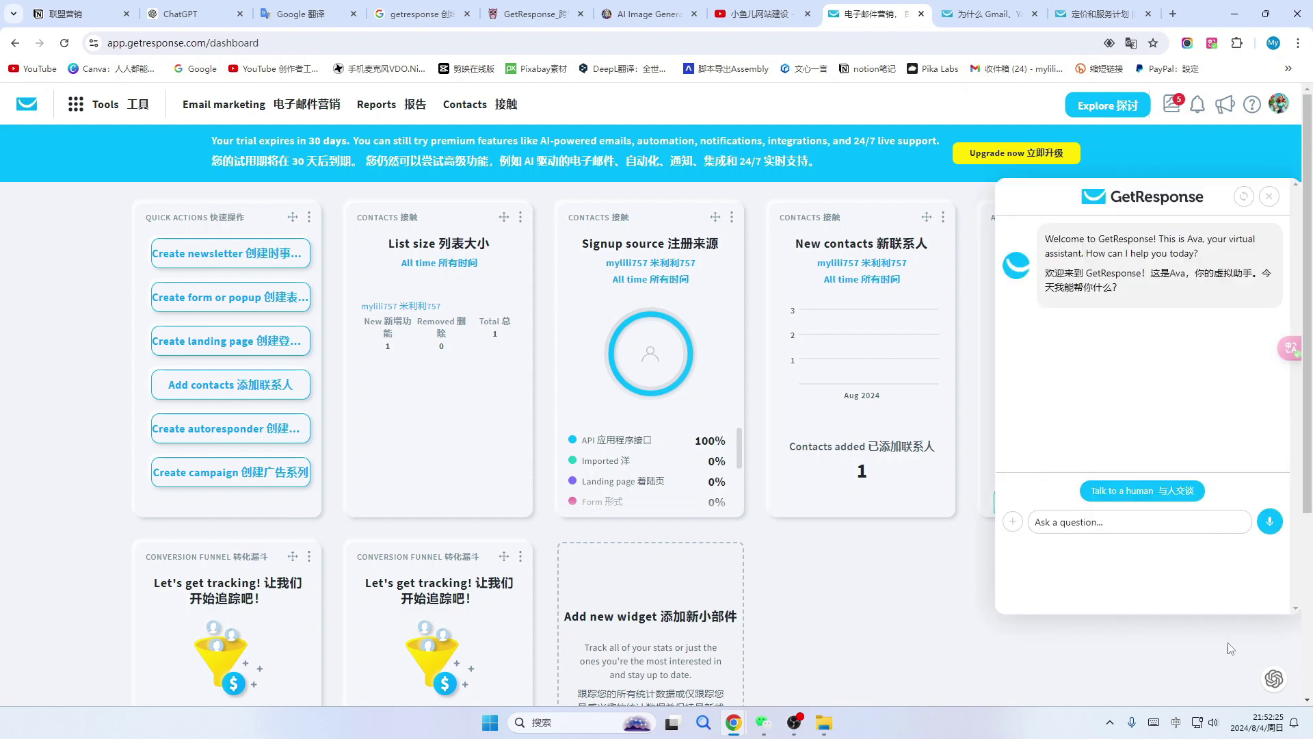
Open the Ava virtual assistant chat and start a question in its Ask a question field.
{"action": "left_click", "coordinate": [1217, 629]}
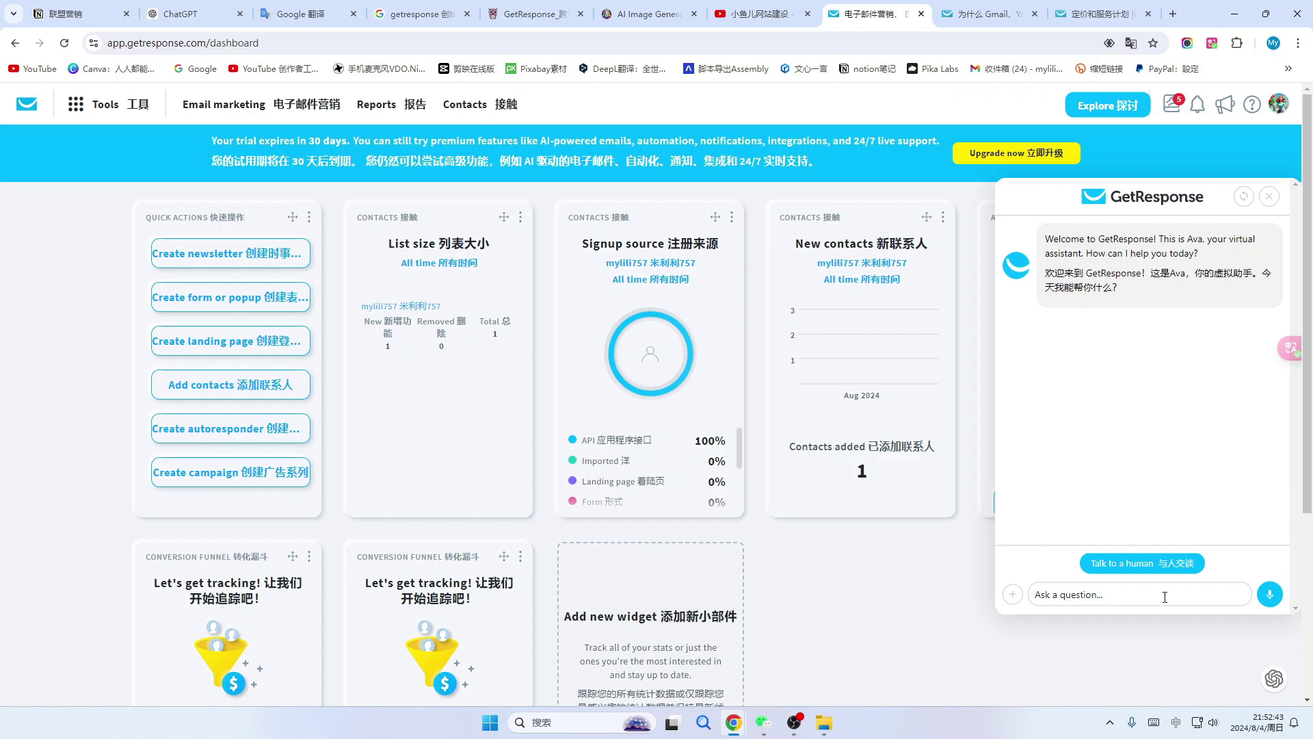
{"action": "left_click", "coordinate": [1053, 597]}
{"action": "left_click", "coordinate": [98, 108]}
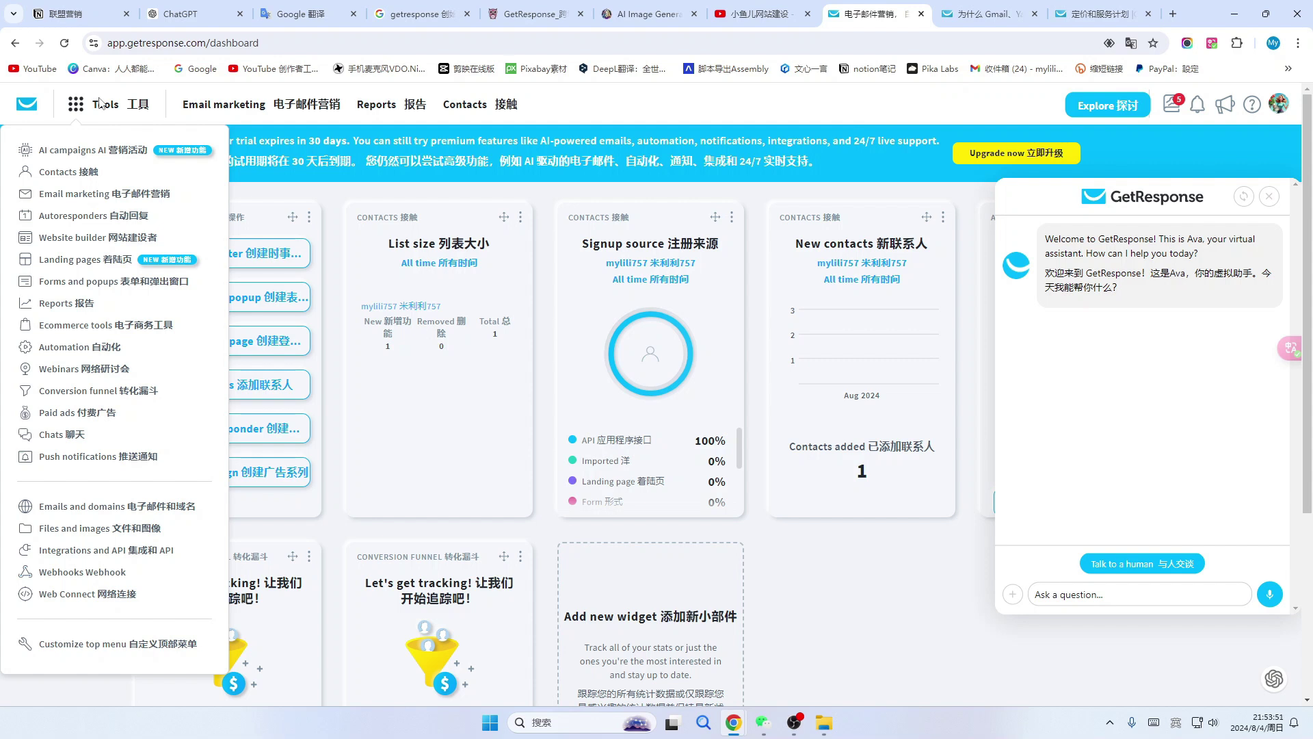
Go to Emails and domains to view the confirmed gmail.com sender and its DMARC/DKIM status.
{"action": "left_click", "coordinate": [99, 514]}
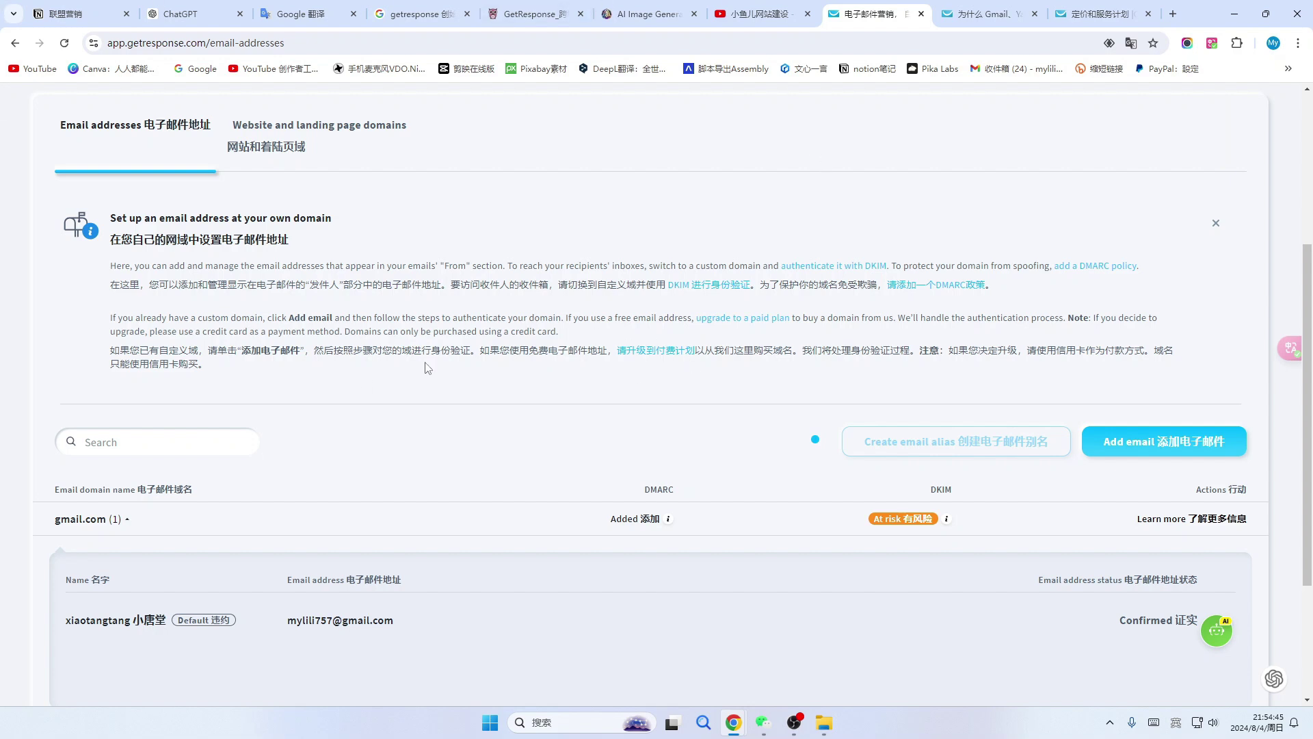
{"action": "scroll", "coordinate": [413, 397], "scroll_direction": "down", "scroll_amount": 2}
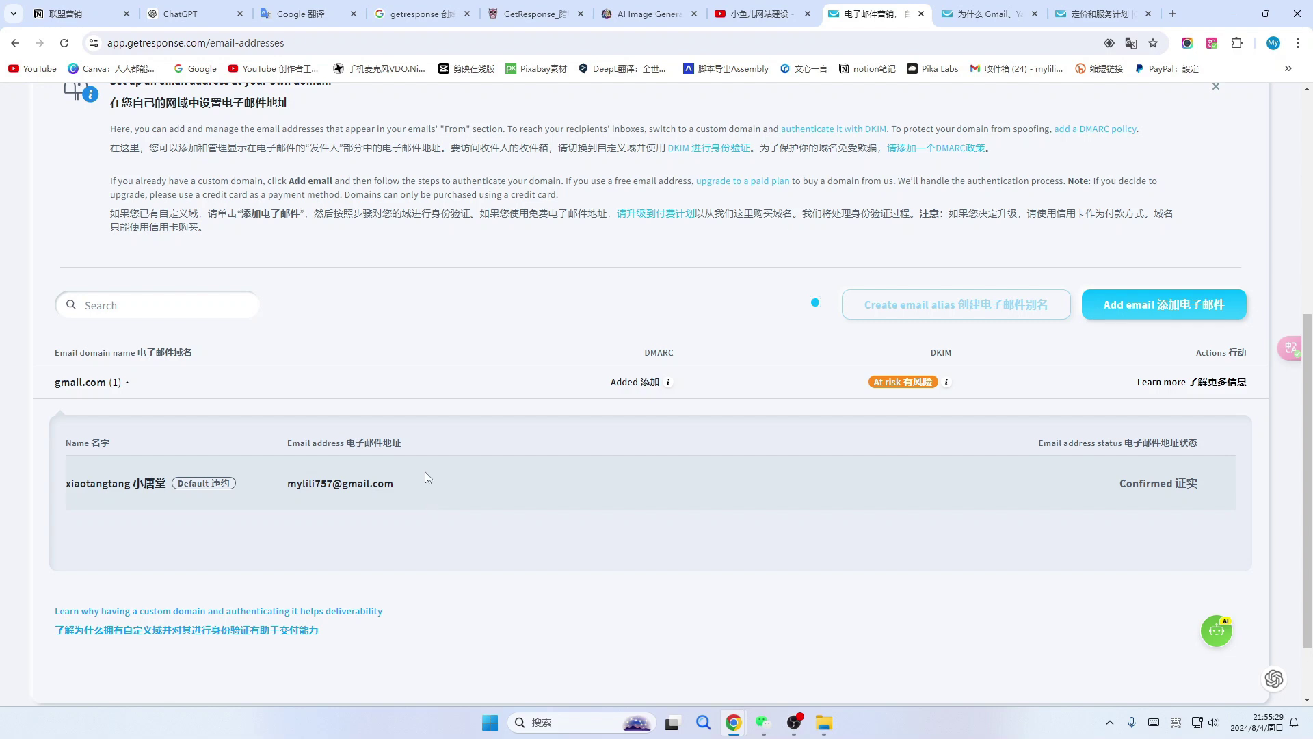
{"action": "left_click", "coordinate": [1172, 307]}
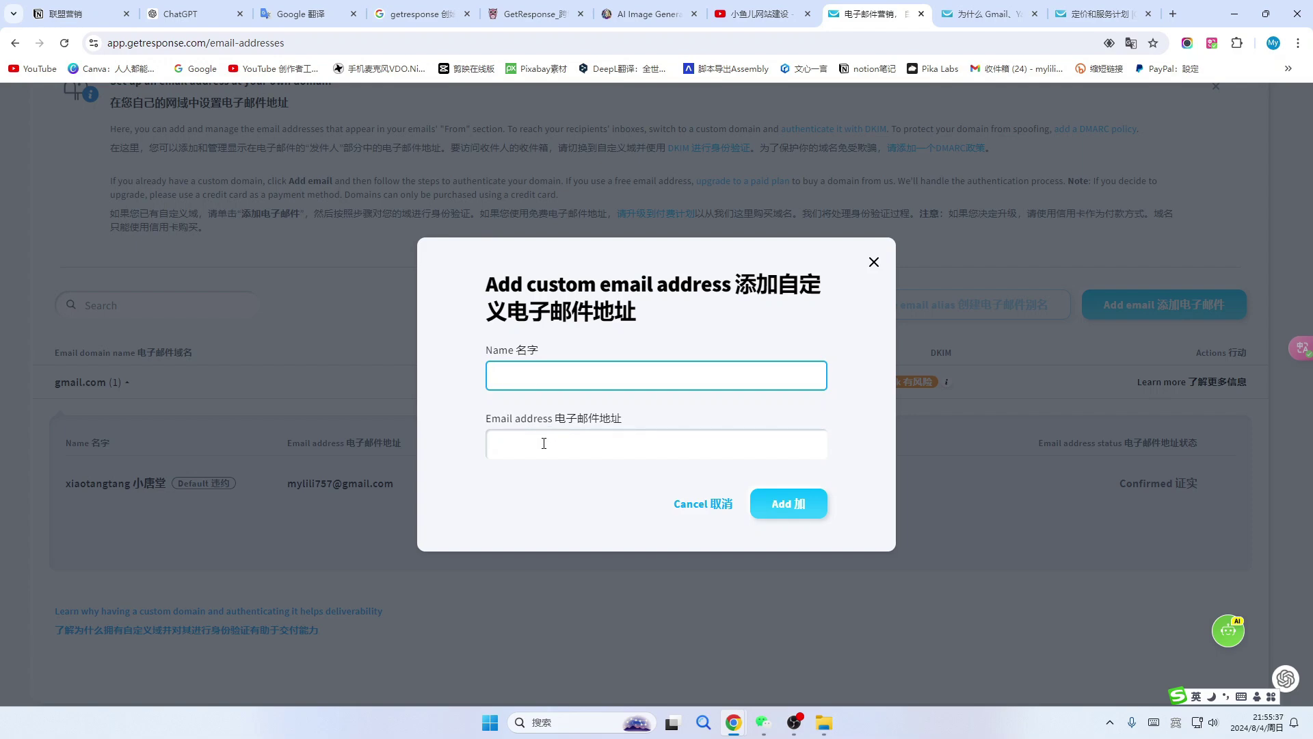
{"action": "left_click", "coordinate": [677, 503]}
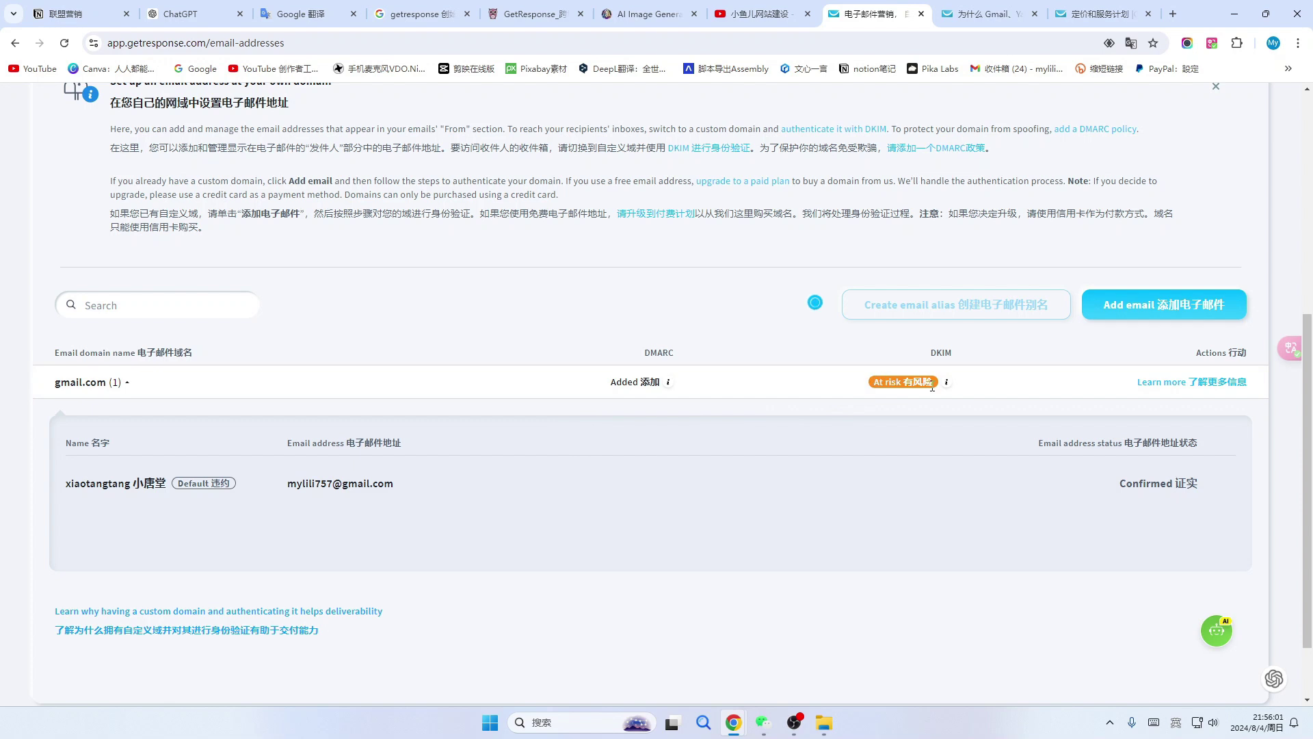
{"action": "mouse_move", "coordinate": [947, 388]}
{"action": "scroll", "coordinate": [937, 342], "scroll_direction": "down", "scroll_amount": 2}
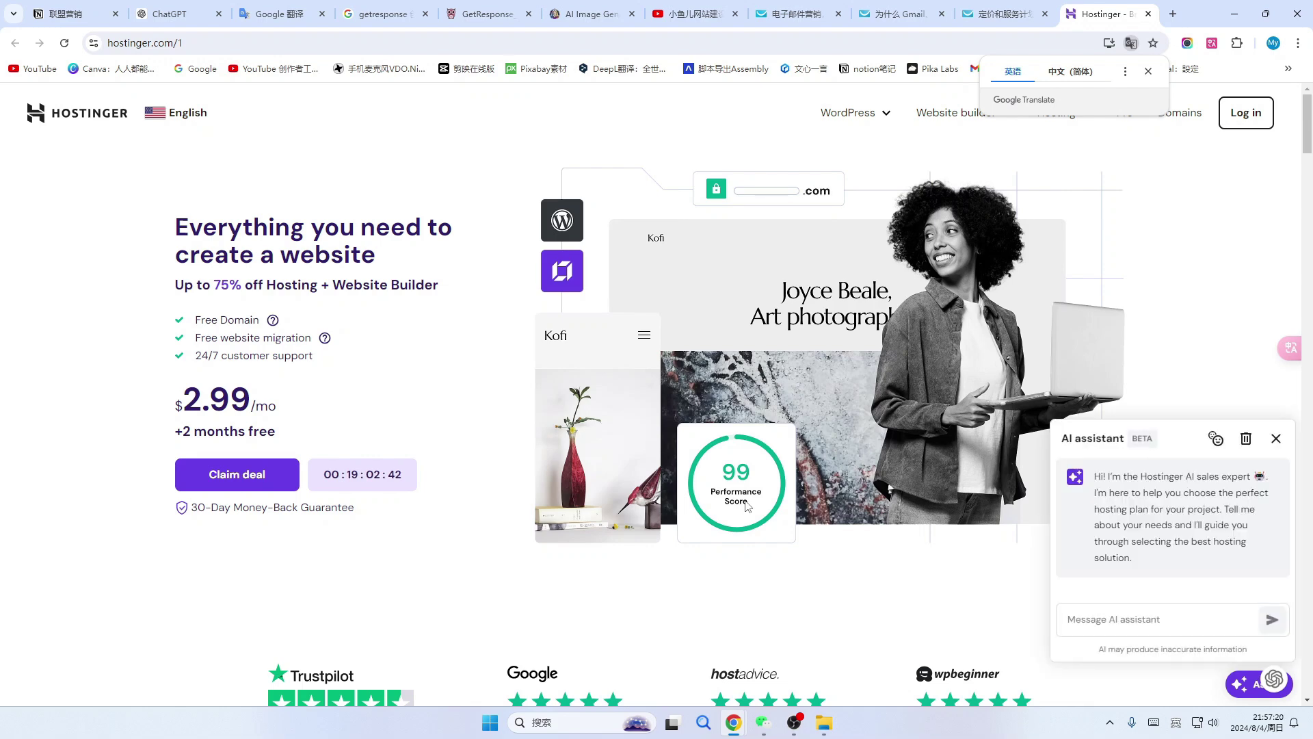
Scroll Hostinger's homepage down to review the hosting plan price cards.
{"action": "scroll", "coordinate": [671, 513], "scroll_direction": "down", "scroll_amount": 4}
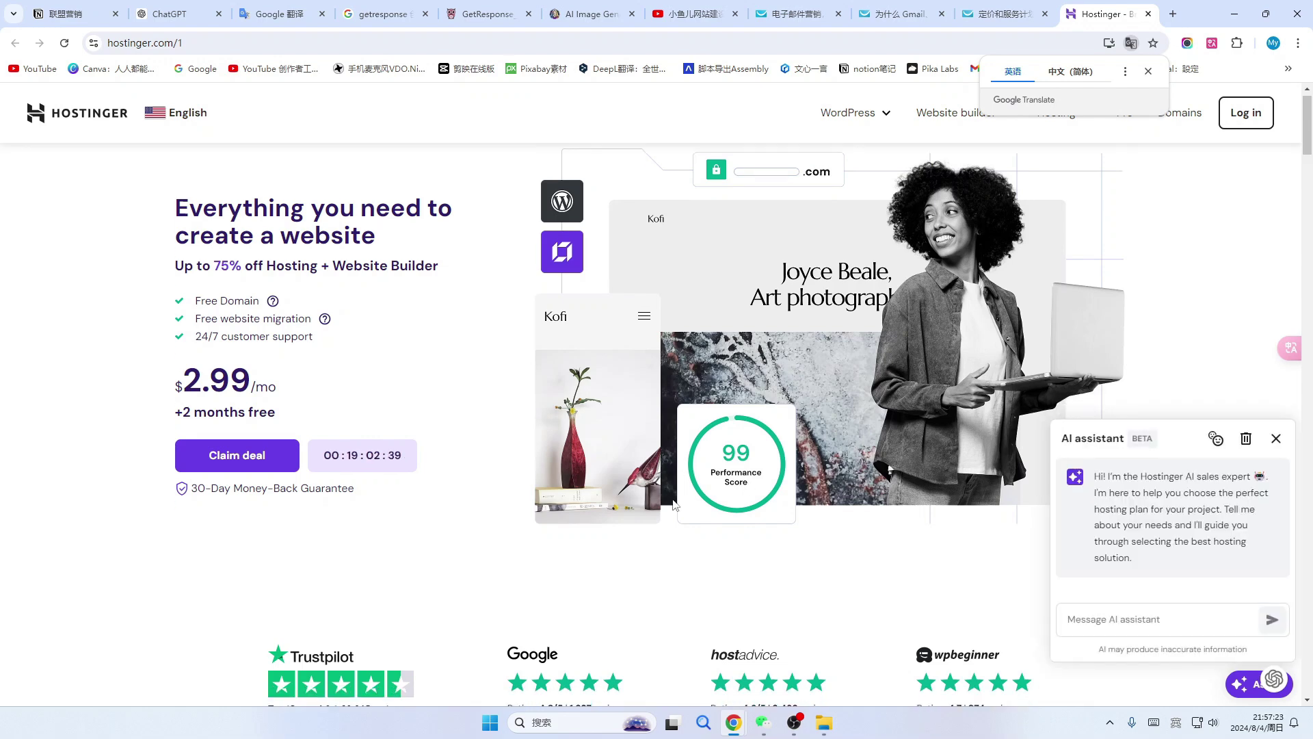
{"action": "scroll", "coordinate": [670, 513], "scroll_direction": "down", "scroll_amount": 10}
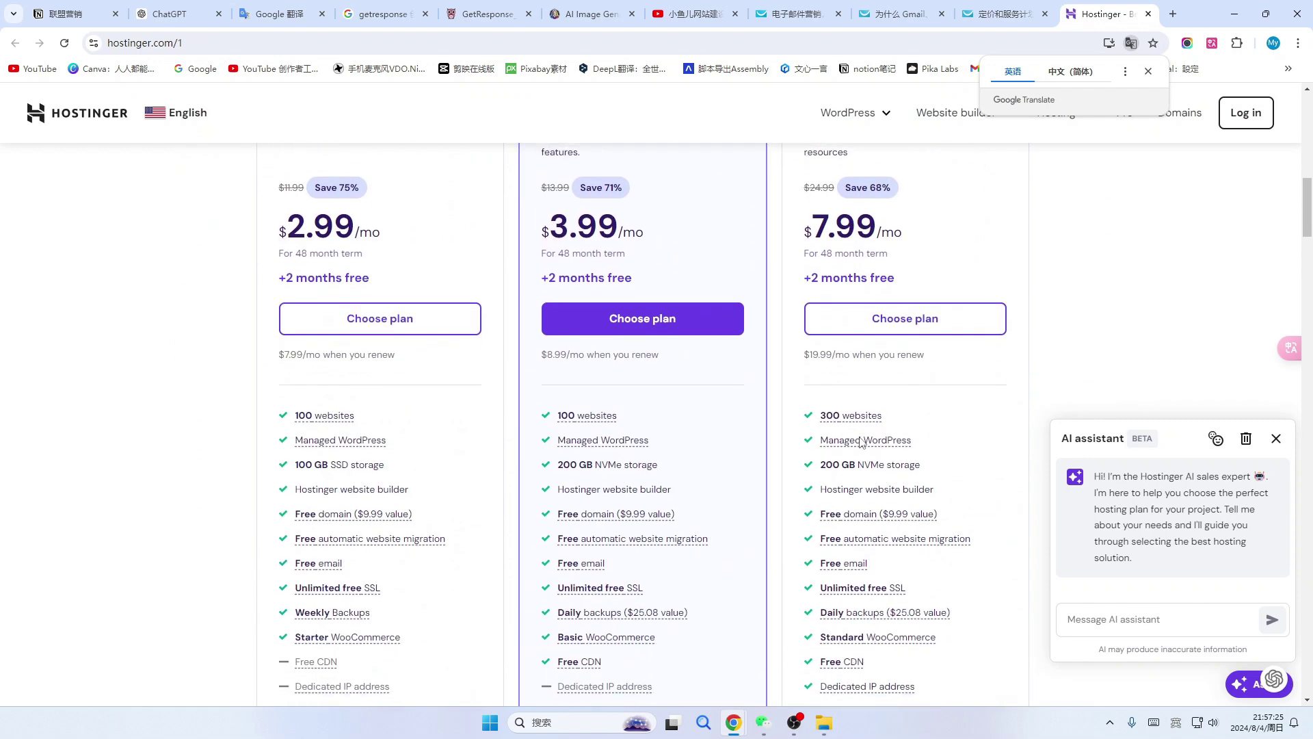
{"action": "mouse_move", "coordinate": [861, 442]}
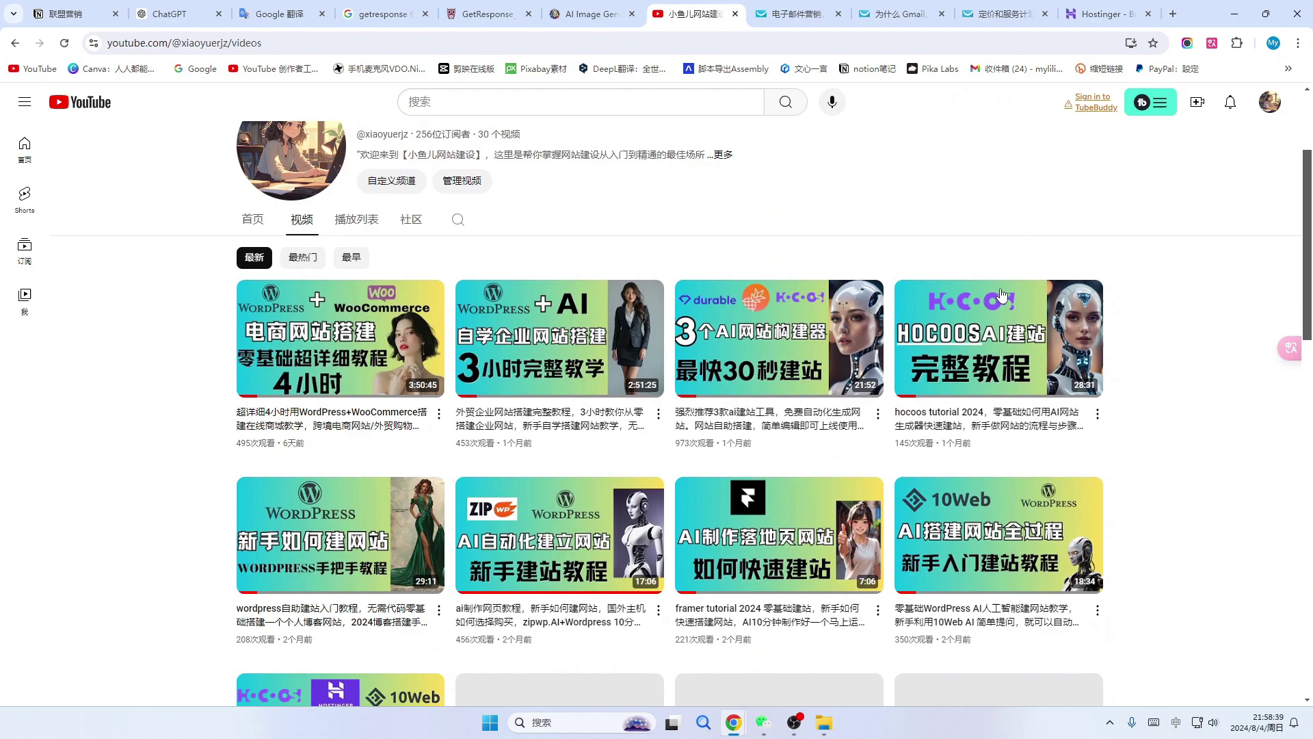
{"action": "scroll", "coordinate": [1228, 444], "scroll_direction": "down", "scroll_amount": 6}
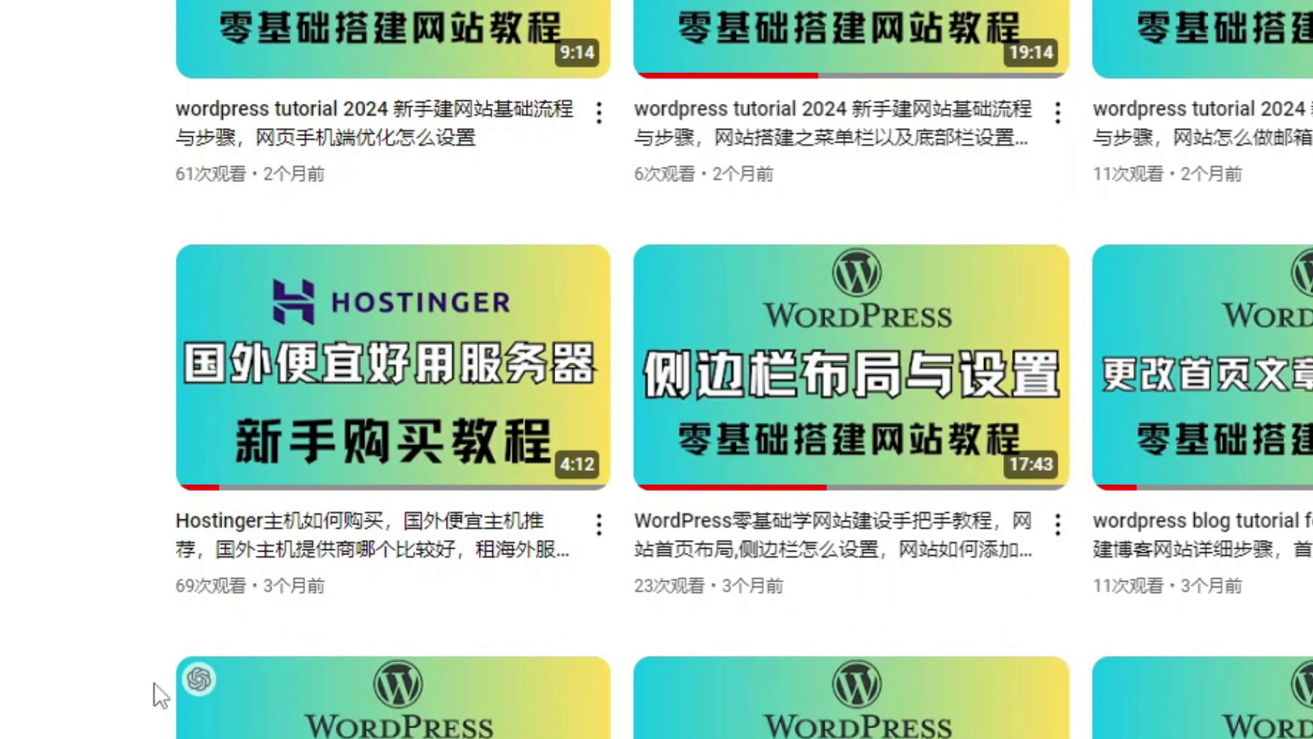
Point out the 4:12 Hostinger purchase tutorial in the channel's video grid.
{"action": "mouse_move", "coordinate": [220, 607]}
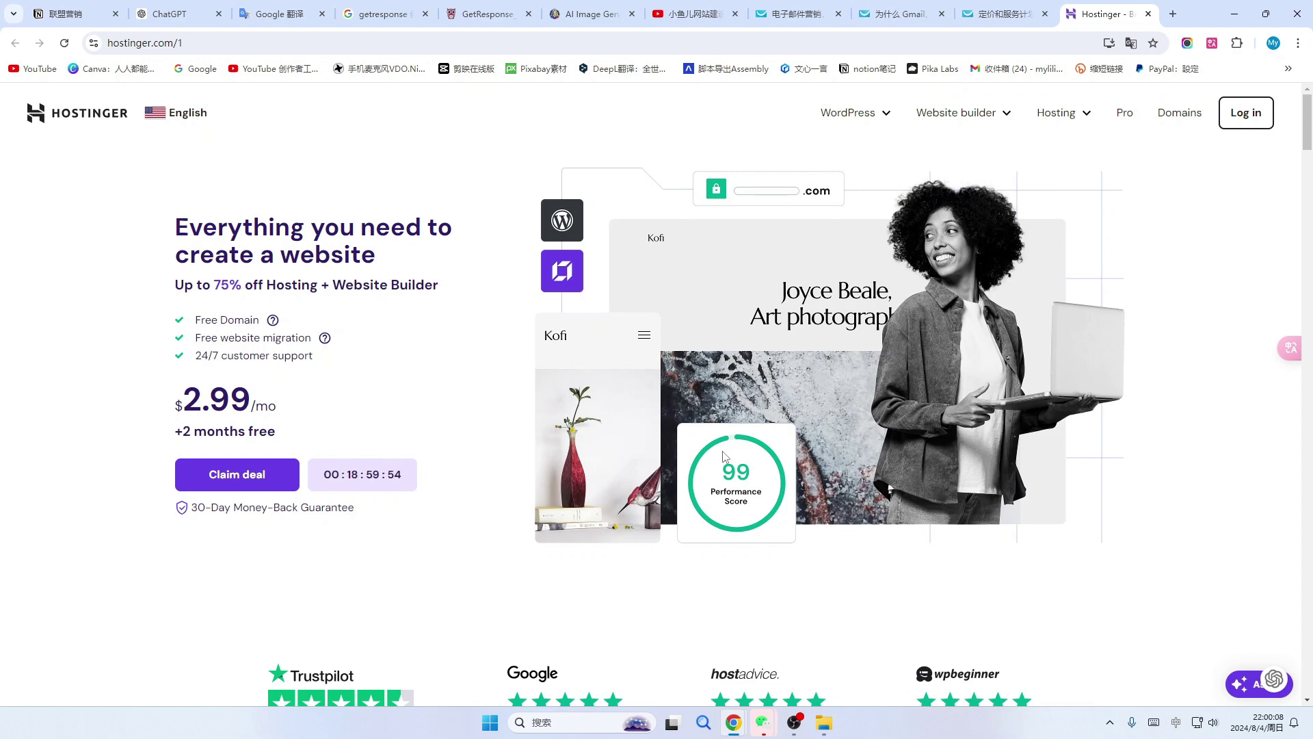
Scroll Hostinger's homepage down to the hosting plans.
{"action": "scroll", "coordinate": [548, 441], "scroll_direction": "down", "scroll_amount": 6}
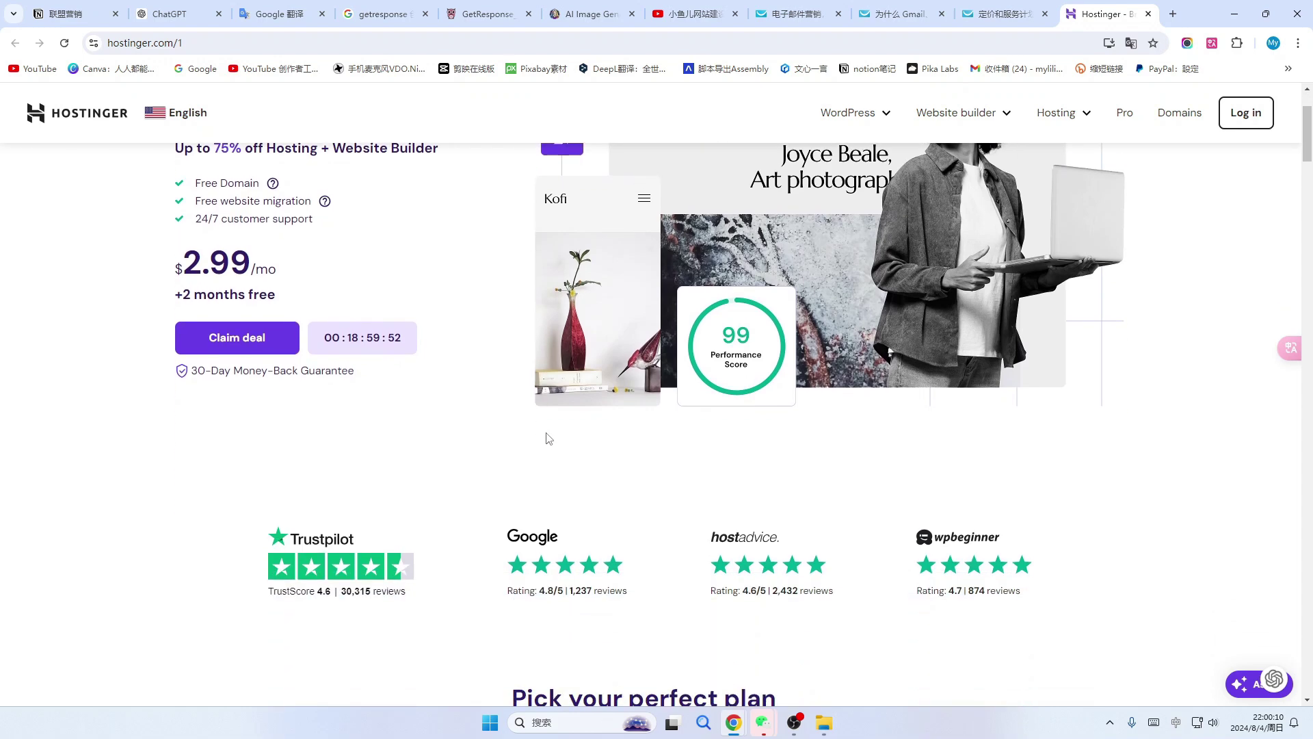
{"action": "scroll", "coordinate": [559, 417], "scroll_direction": "down", "scroll_amount": 5}
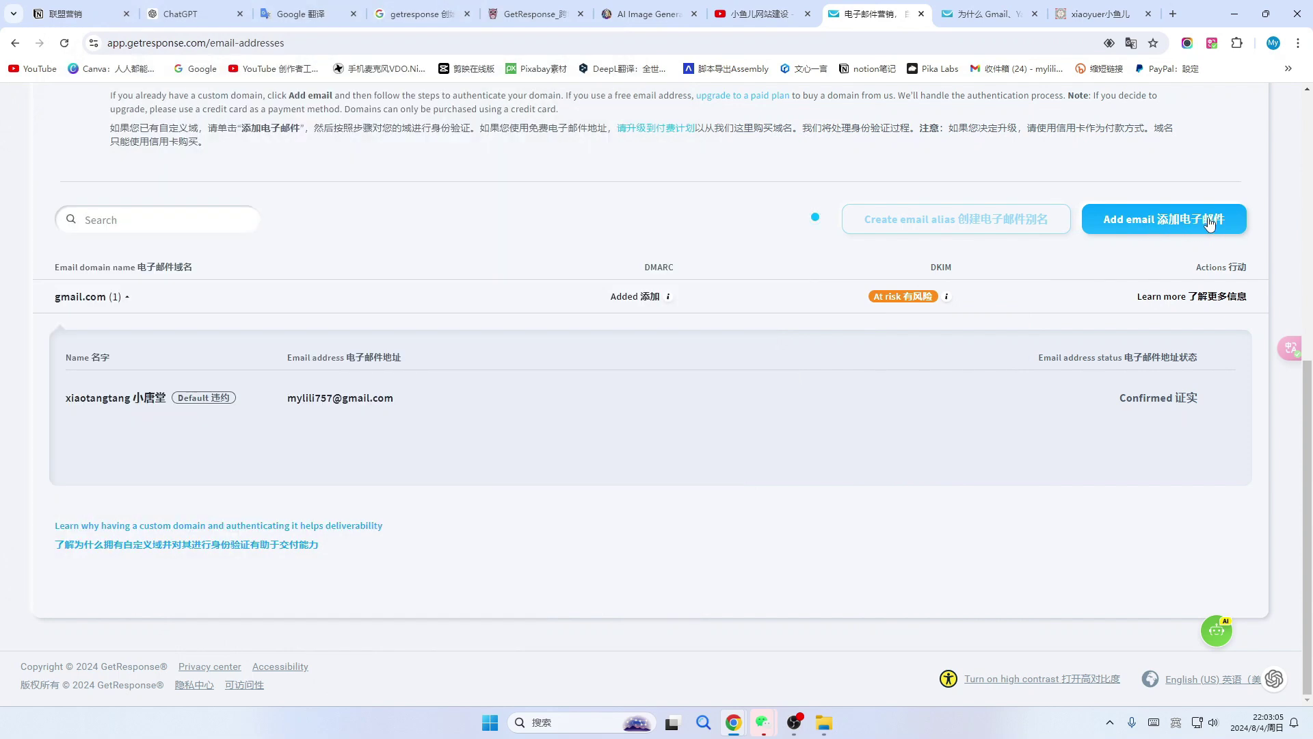
Submit a new custom sender email address, then select the DKIM column heading text.
{"action": "left_click", "coordinate": [1208, 227]}
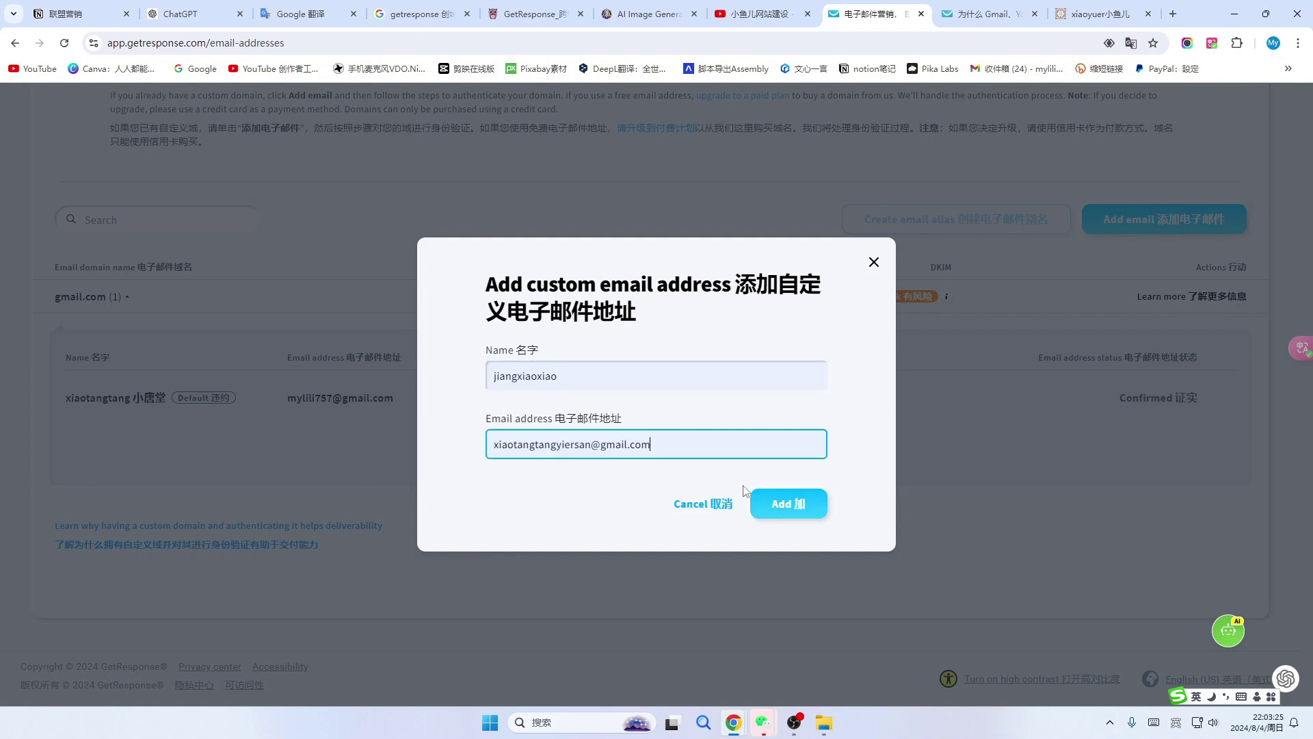
{"action": "left_click", "coordinate": [785, 503]}
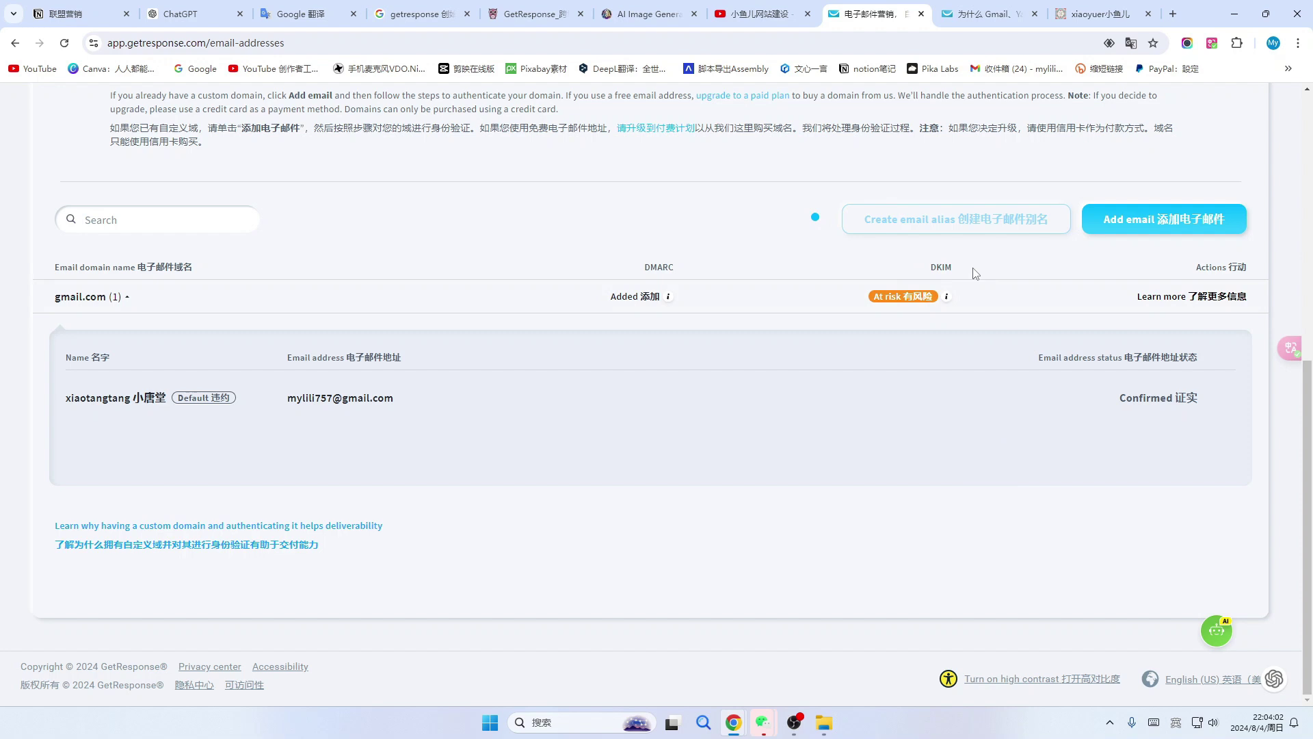
{"action": "left_click_drag", "start_coordinate": [931, 268], "coordinate": [965, 273]}
{"action": "key", "text": "ctrl+c"}
Ask ChatGPT 'DKIM是什么' to get an explanation of DKIM.
{"action": "left_click", "coordinate": [197, 14]}
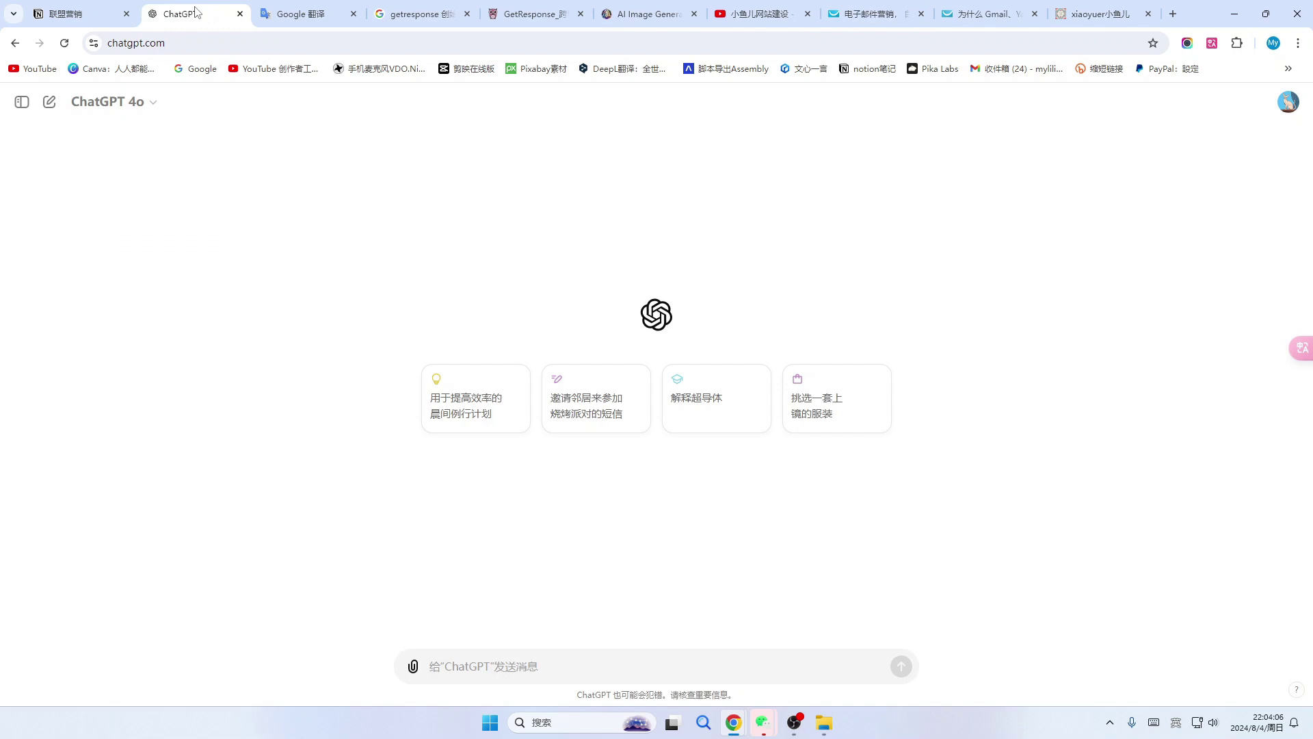
{"action": "left_click", "coordinate": [458, 670]}
{"action": "key", "text": "ctrl+v"}
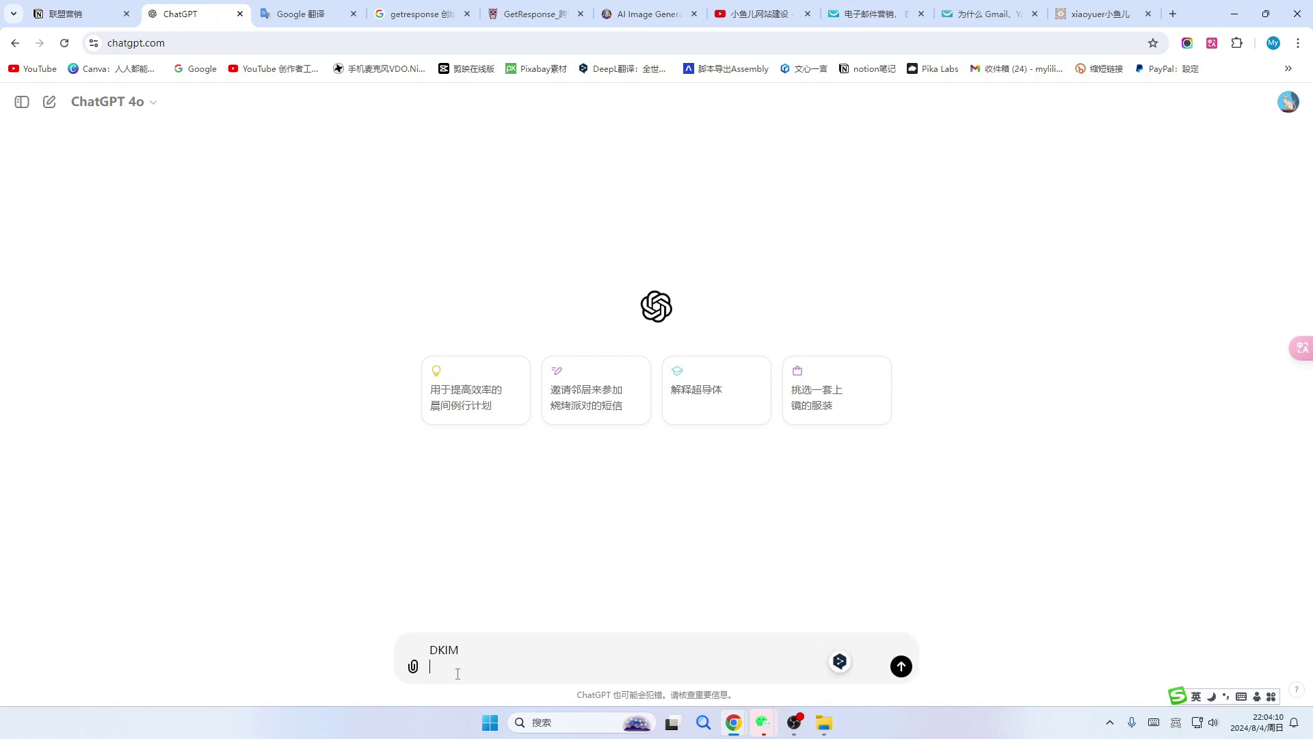
{"action": "type", "text": "是什么"}
{"action": "key", "text": "Return"}
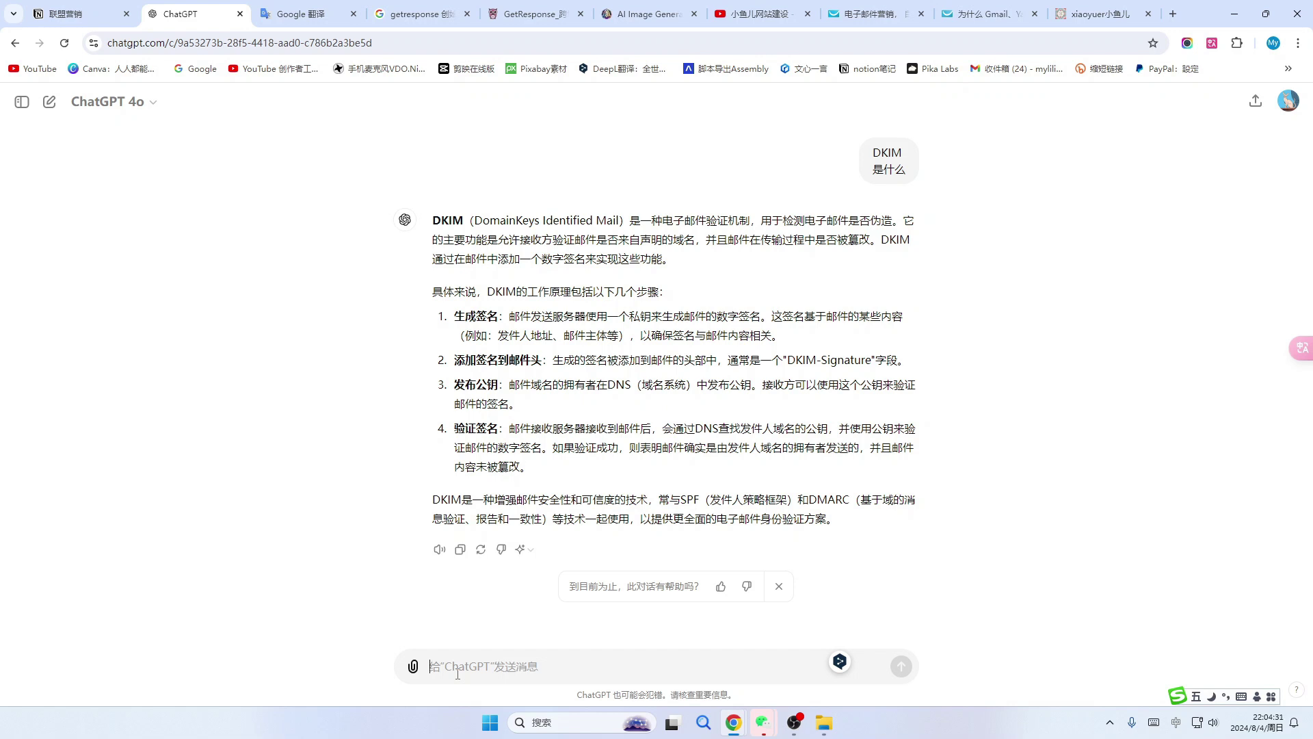
{"action": "left_click", "coordinate": [759, 13]}
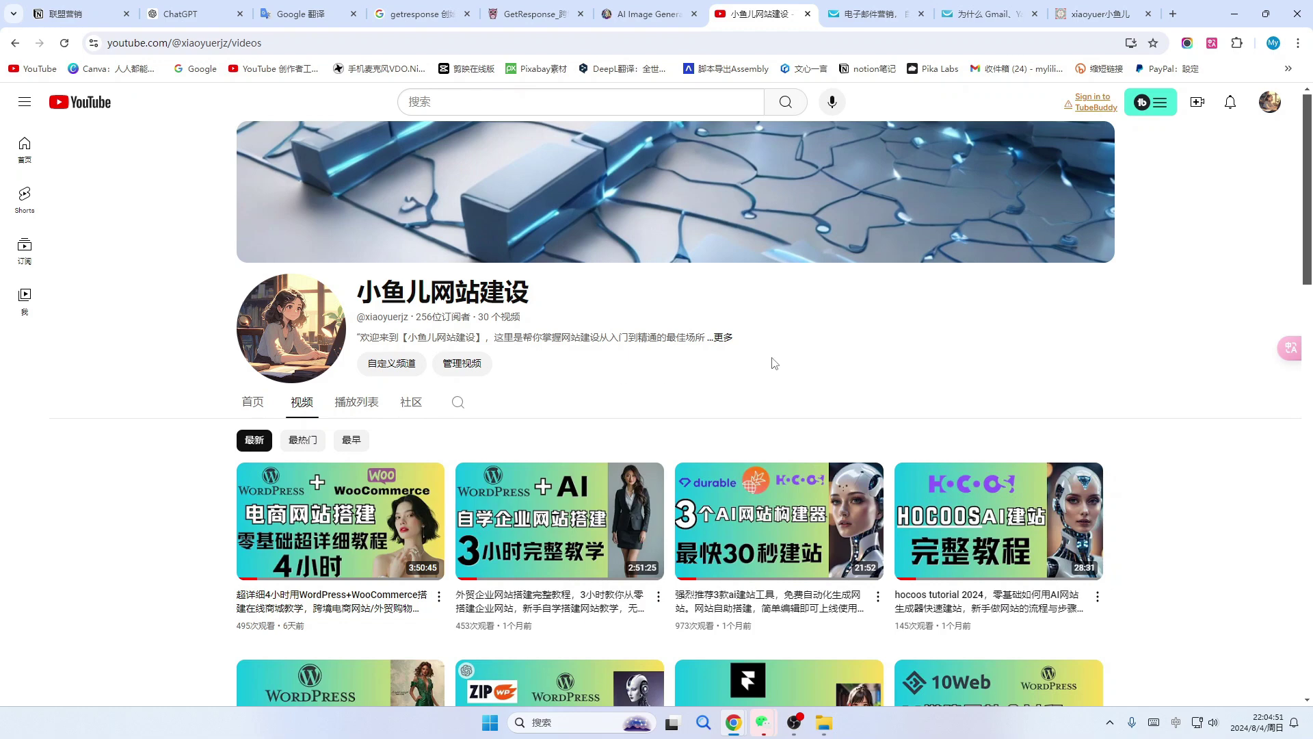
Scroll briefly down and back up the YouTube channel page.
{"action": "scroll", "coordinate": [772, 370], "scroll_direction": "down", "scroll_amount": 2}
{"action": "scroll", "coordinate": [1231, 540], "scroll_direction": "up", "scroll_amount": 1}
{"action": "scroll", "coordinate": [1228, 539], "scroll_direction": "up", "scroll_amount": 1}
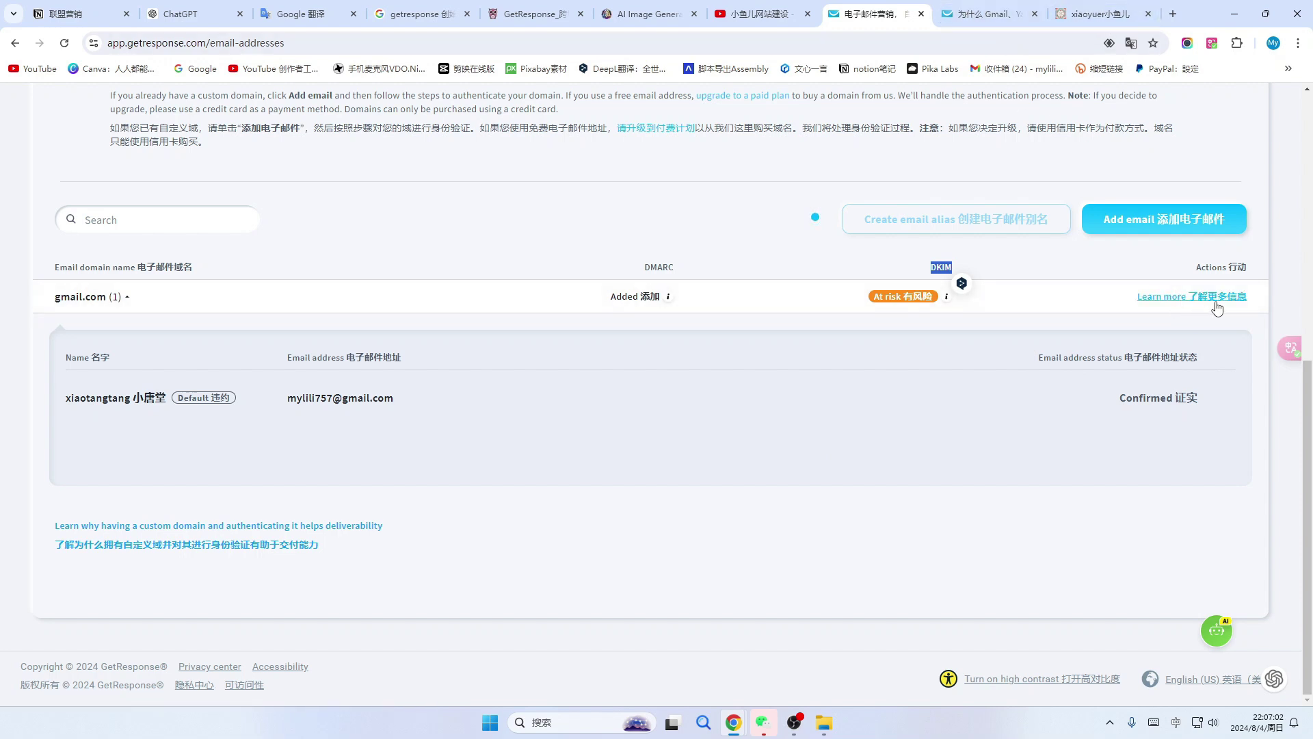
{"action": "left_click", "coordinate": [992, 13]}
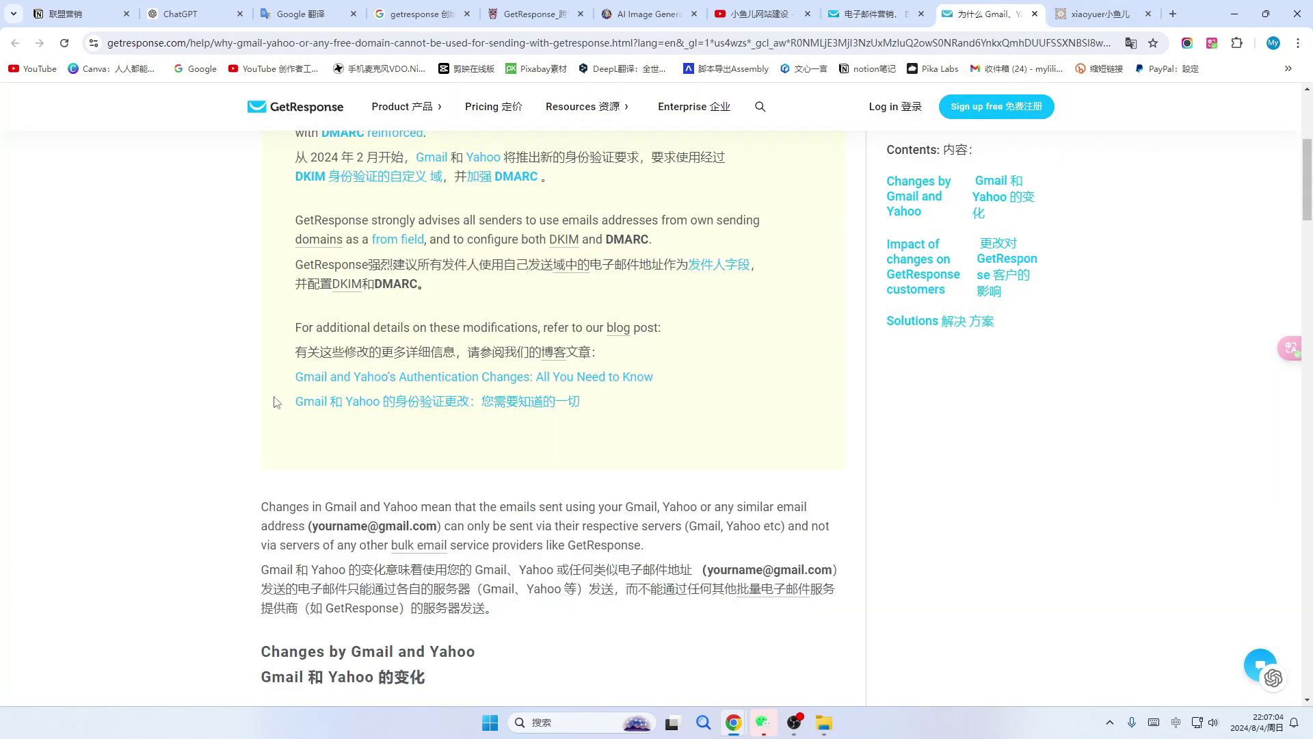
{"action": "scroll", "coordinate": [279, 319], "scroll_direction": "up", "scroll_amount": 3}
{"action": "scroll", "coordinate": [557, 396], "scroll_direction": "down", "scroll_amount": 3}
{"action": "scroll", "coordinate": [630, 378], "scroll_direction": "down", "scroll_amount": 2}
{"action": "key", "text": "ctrl+Page_Up"}
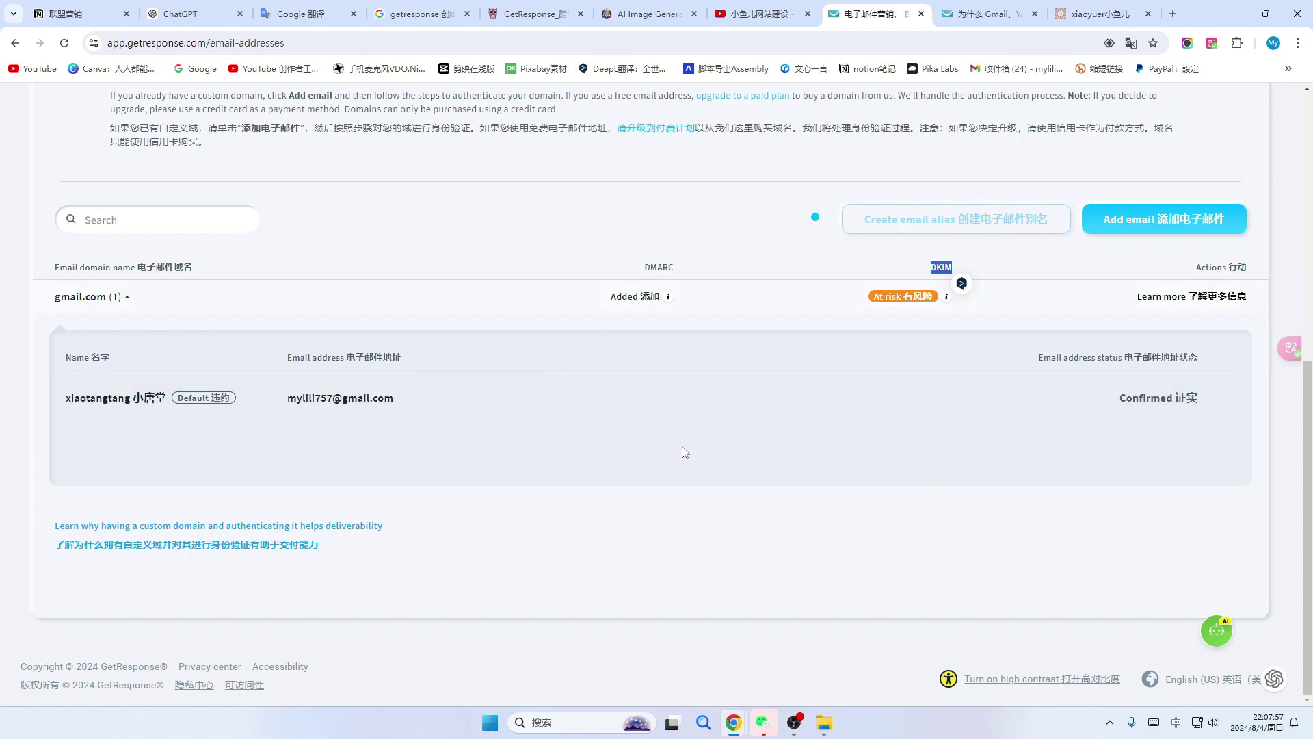
{"action": "left_click", "coordinate": [1220, 639]}
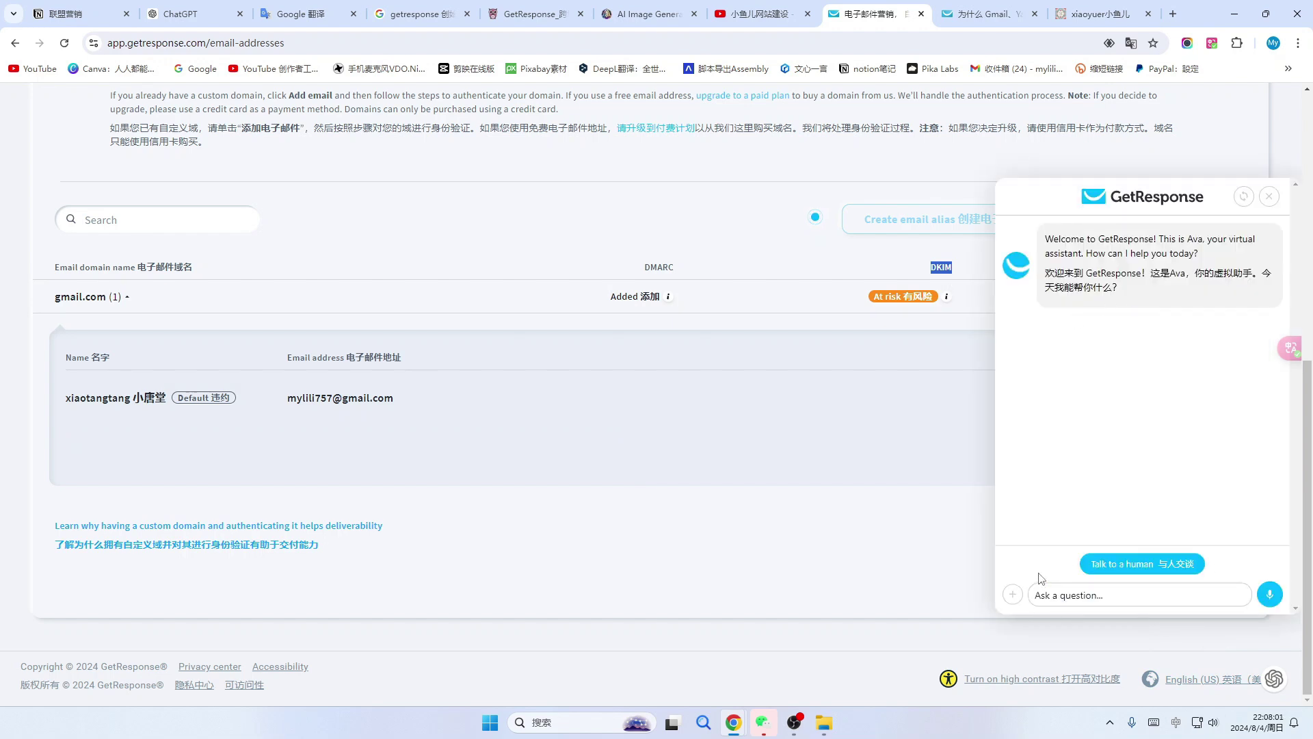
{"action": "left_click", "coordinate": [1269, 197]}
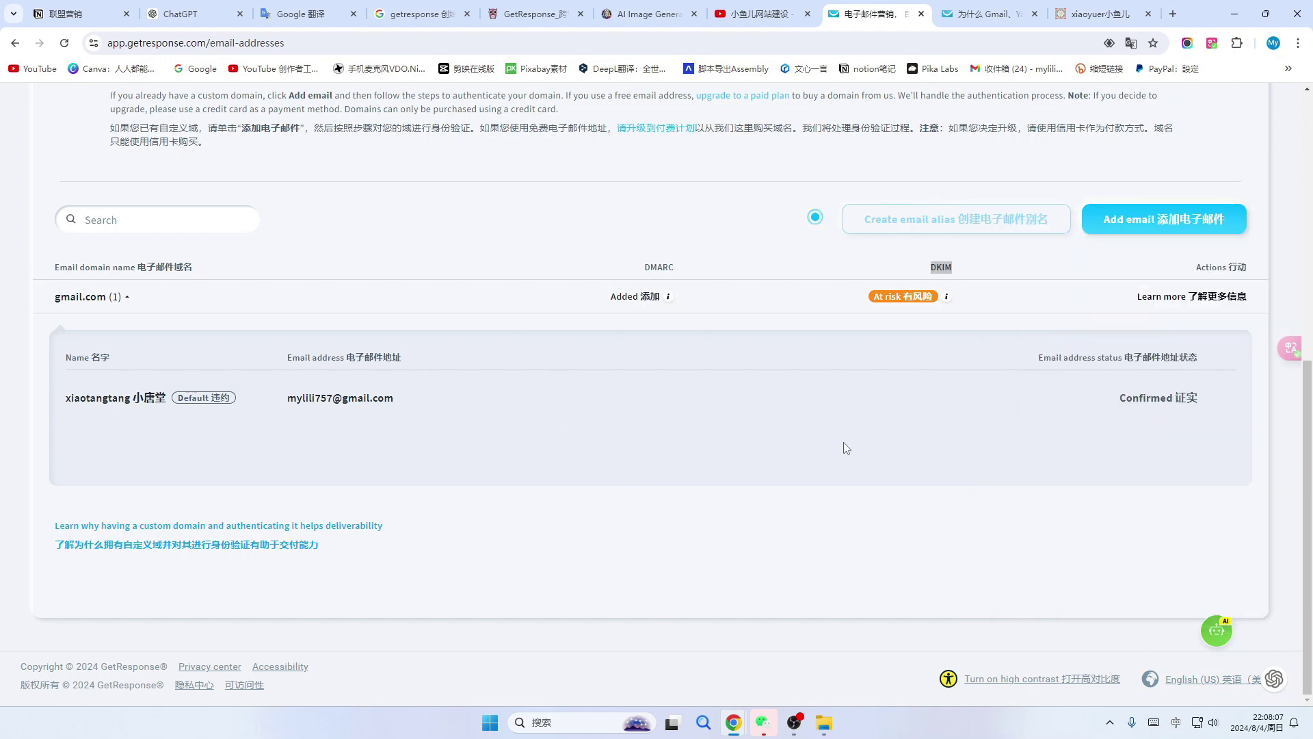
Switch to Google Translate and clear the text waiting to be translated.
{"action": "left_click", "coordinate": [274, 12]}
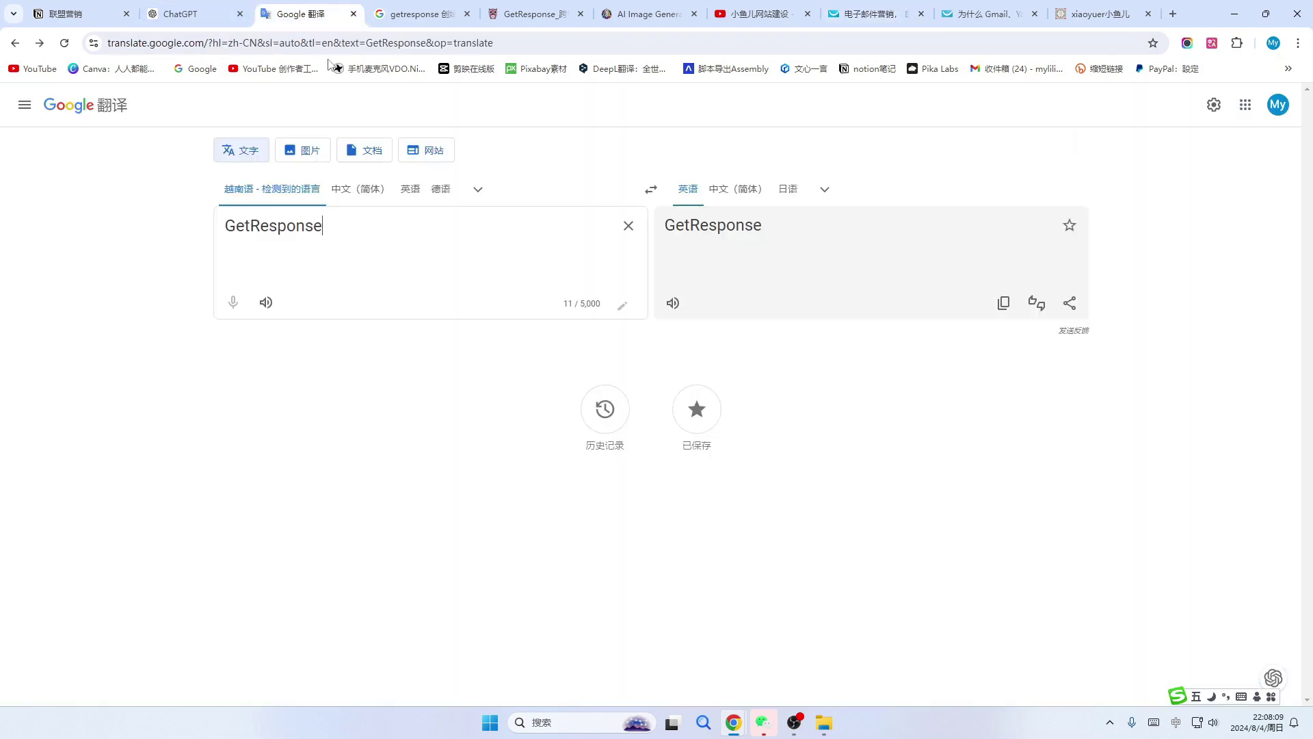
{"action": "left_click", "coordinate": [624, 223]}
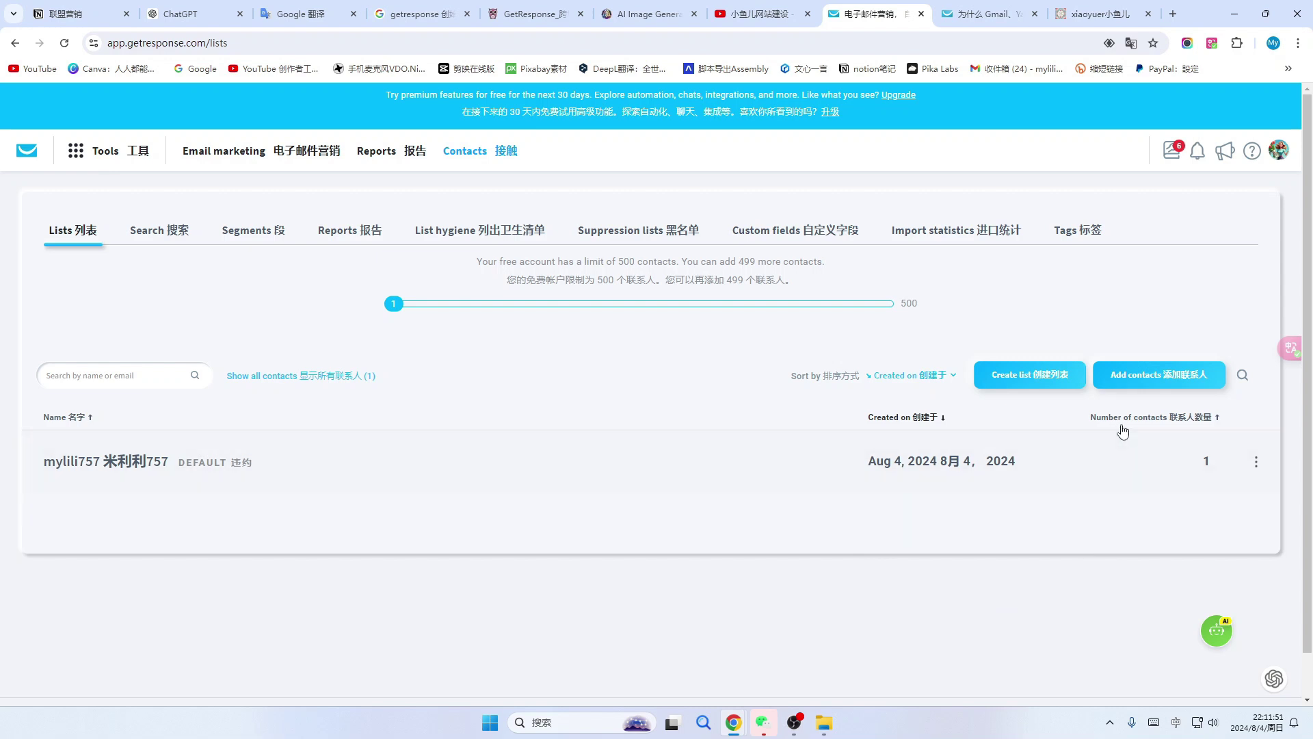
Create a new contact list named '小鱼儿xiaoyuer', starting with 0 contacts.
{"action": "left_click", "coordinate": [1030, 378]}
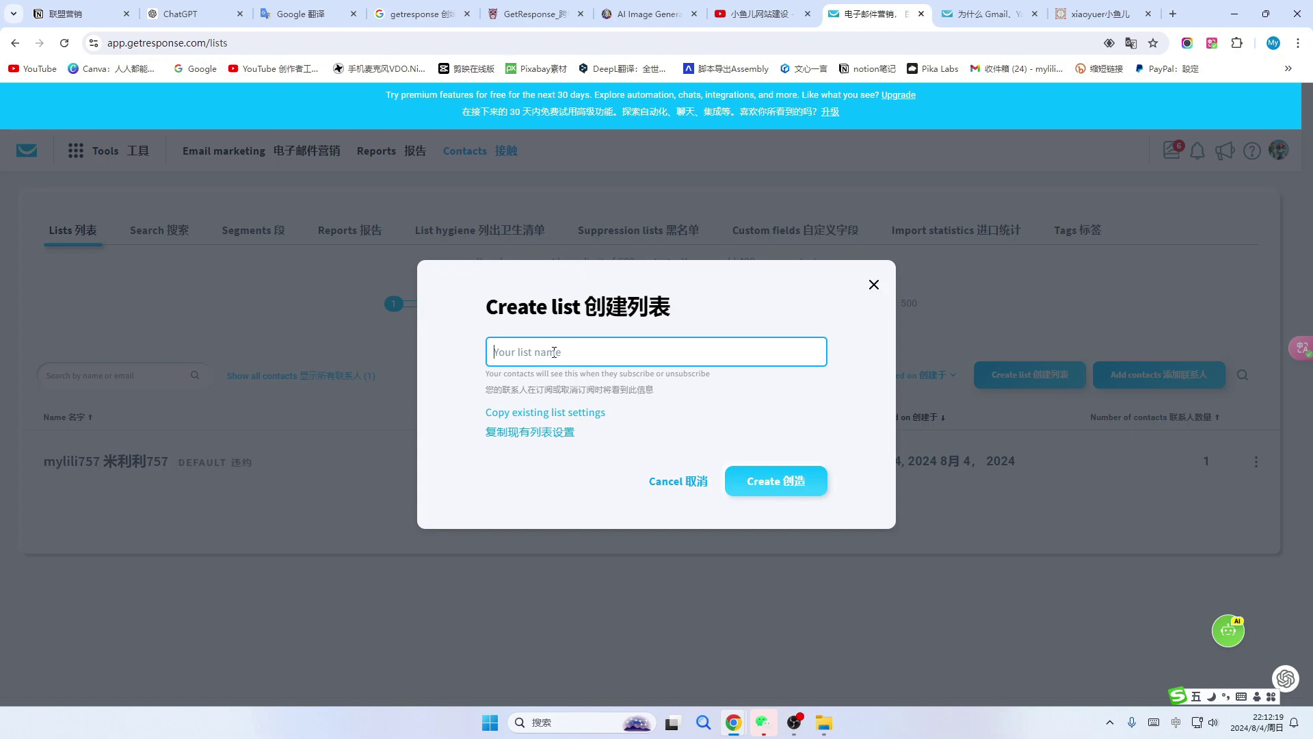
{"action": "type", "text": "小鱼儿xiaoyuer"}
{"action": "left_click", "coordinate": [785, 484]}
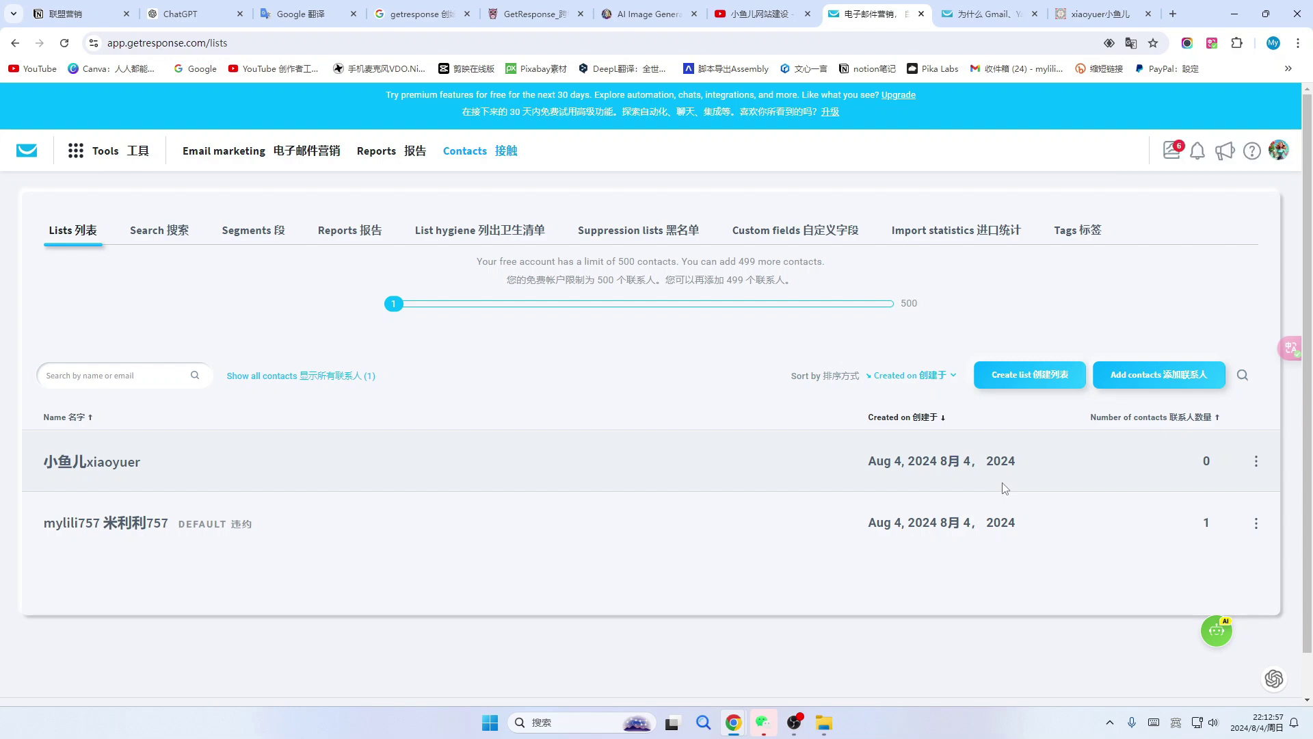
Make 小鱼儿xiaoyuer the default list and open its list settings from the row's actions menu.
{"action": "left_click", "coordinate": [1257, 461]}
{"action": "left_click", "coordinate": [1259, 463]}
{"action": "left_click", "coordinate": [1161, 490]}
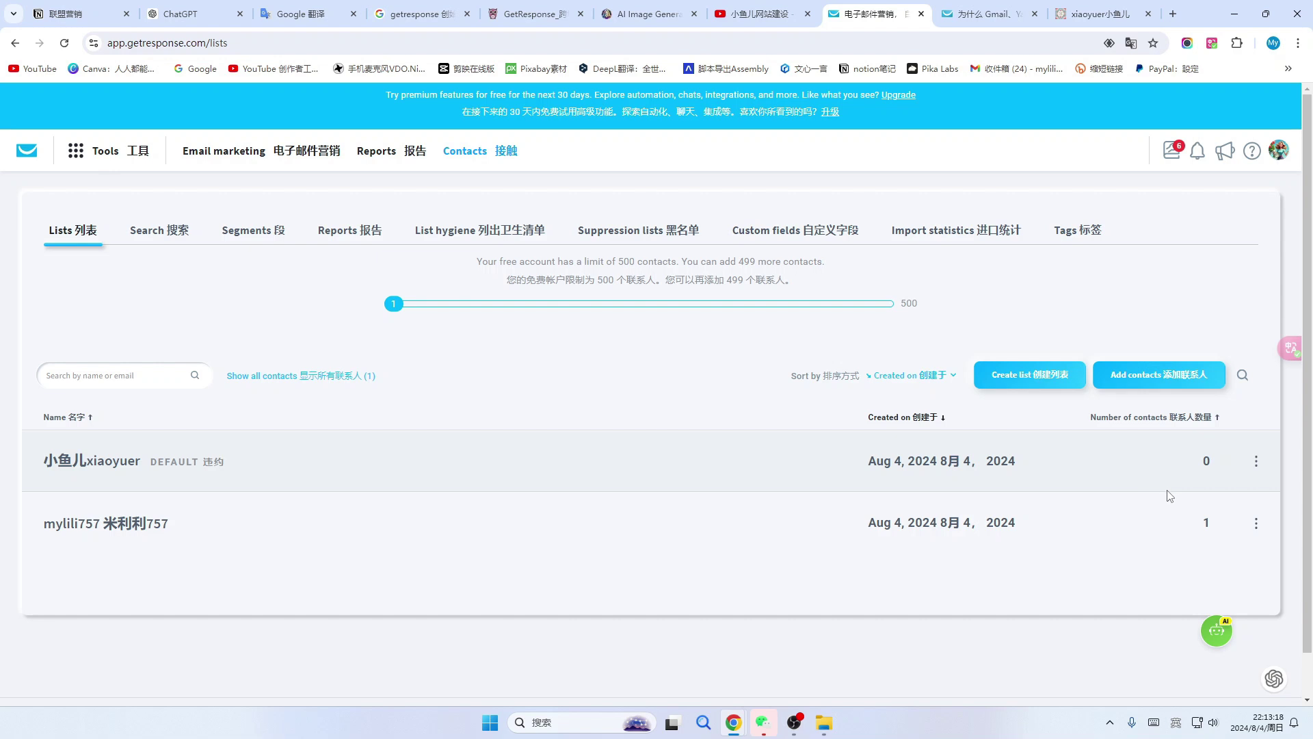
{"action": "left_click", "coordinate": [1256, 461]}
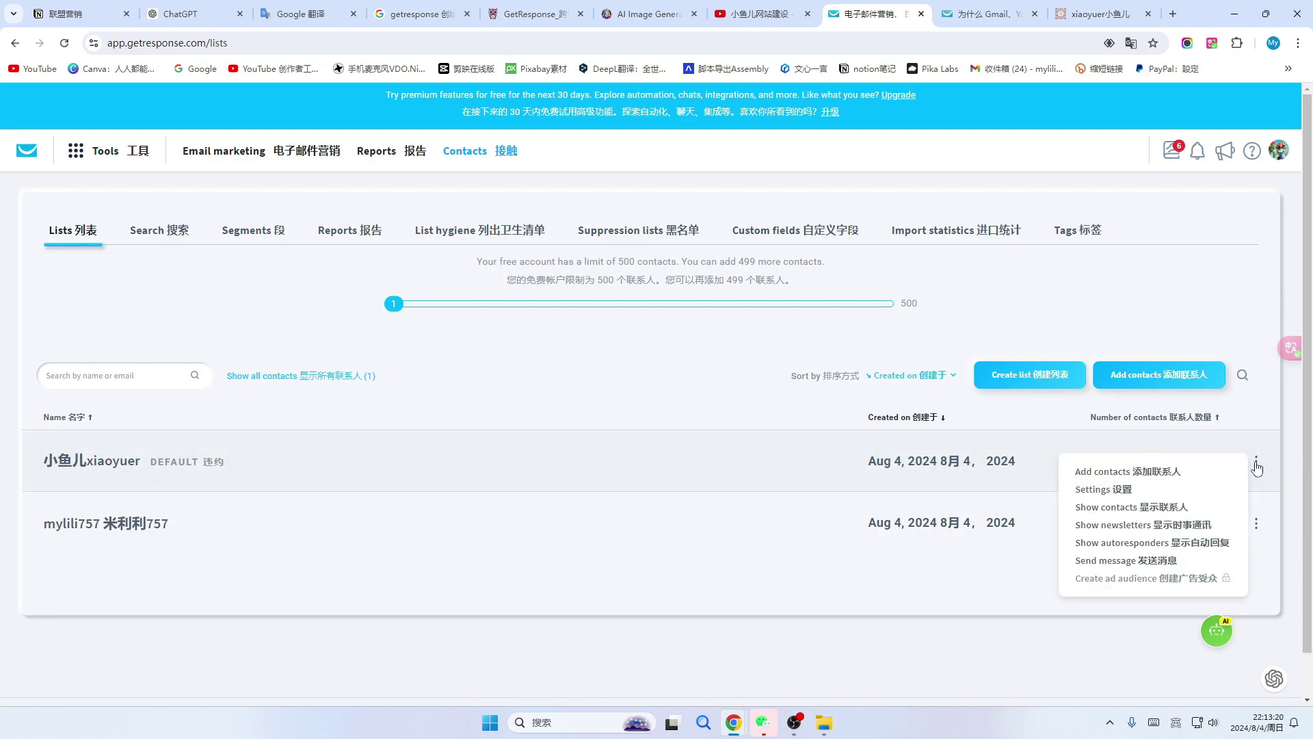
{"action": "left_click", "coordinate": [1119, 490]}
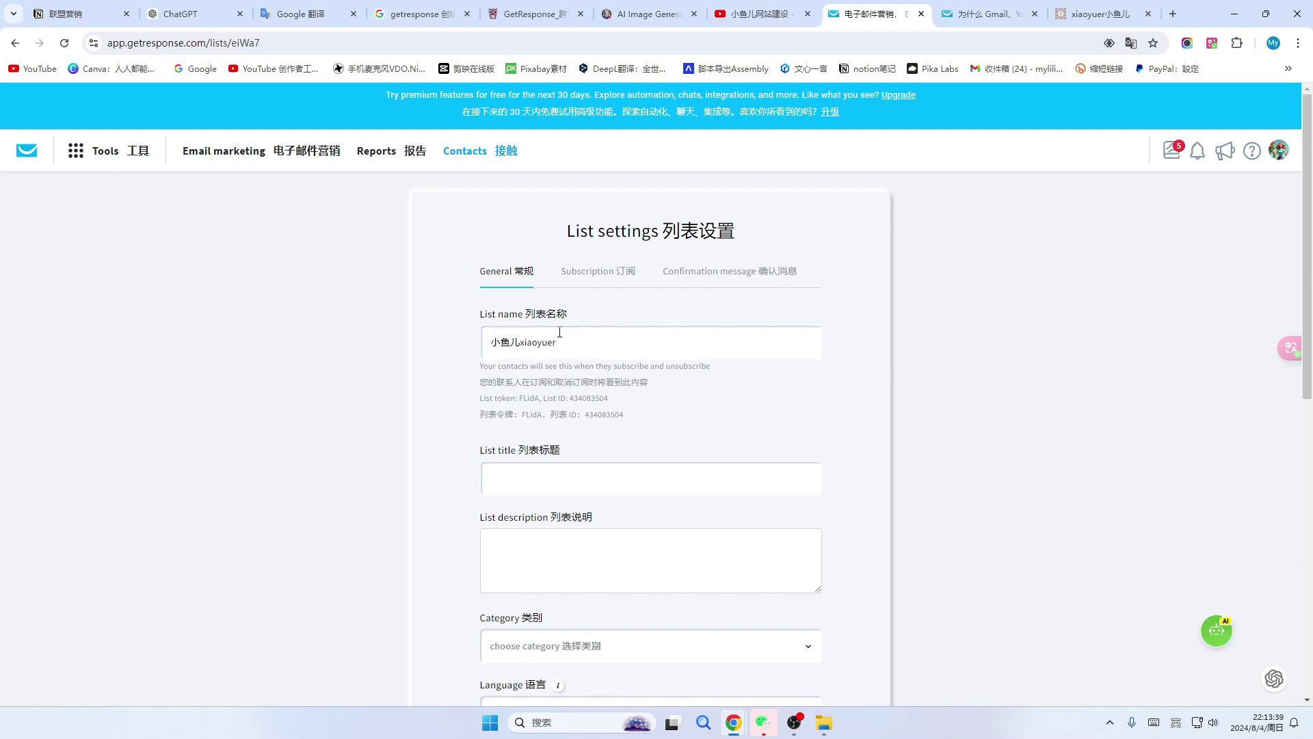
Keep Chinese (Simplified) as the list language.
{"action": "left_click", "coordinate": [514, 476]}
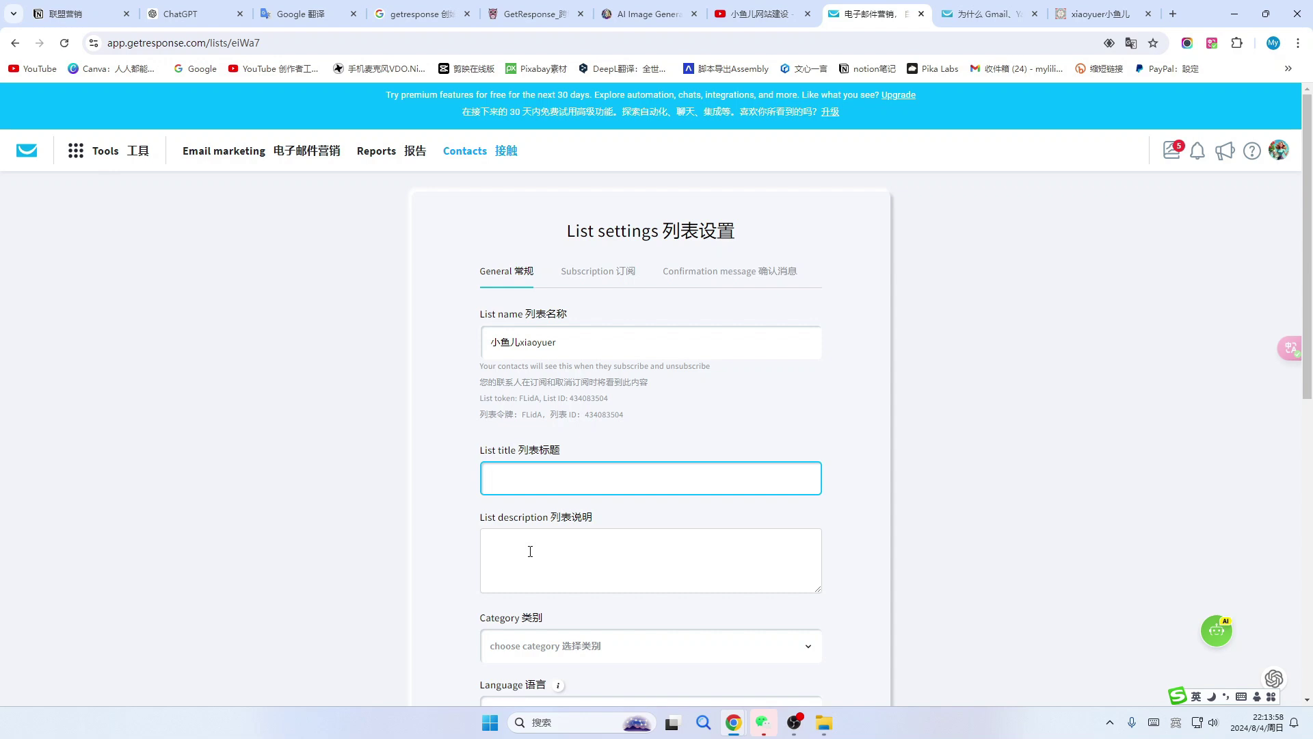
{"action": "scroll", "coordinate": [530, 551], "scroll_direction": "down", "scroll_amount": 2}
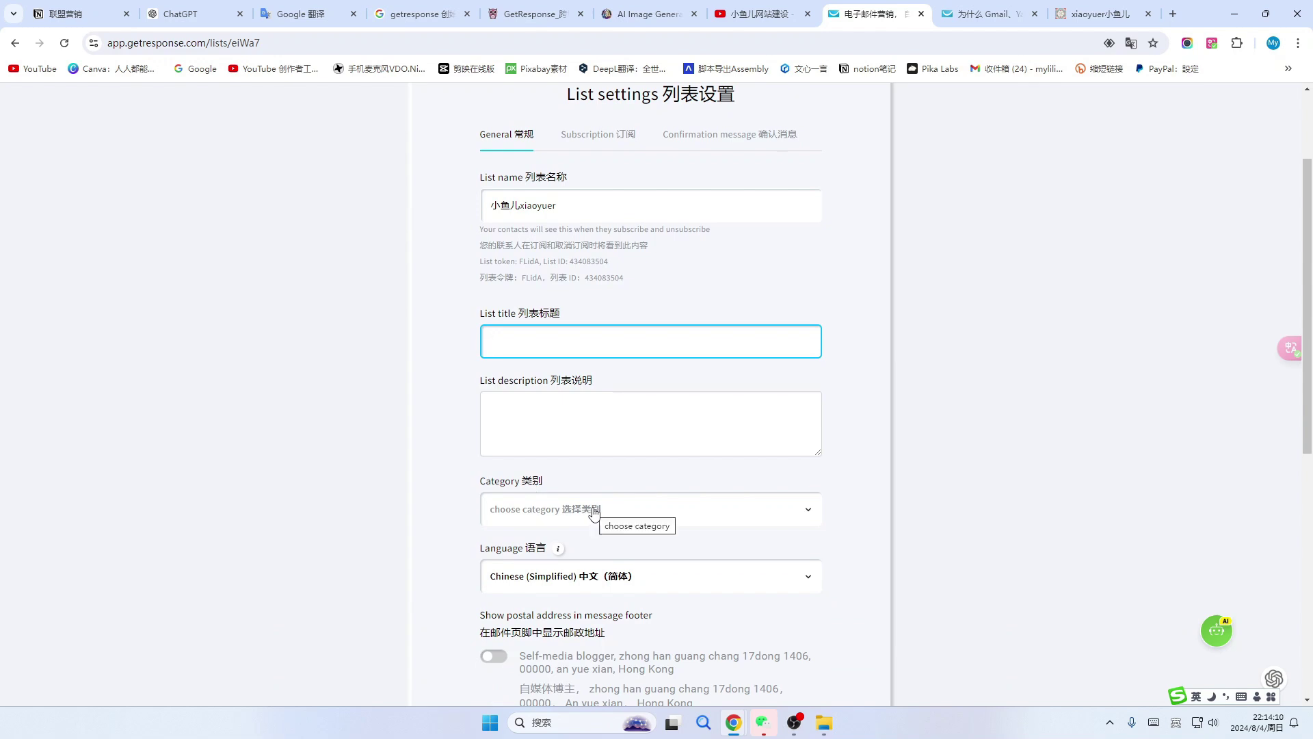
{"action": "scroll", "coordinate": [594, 515], "scroll_direction": "down", "scroll_amount": 1}
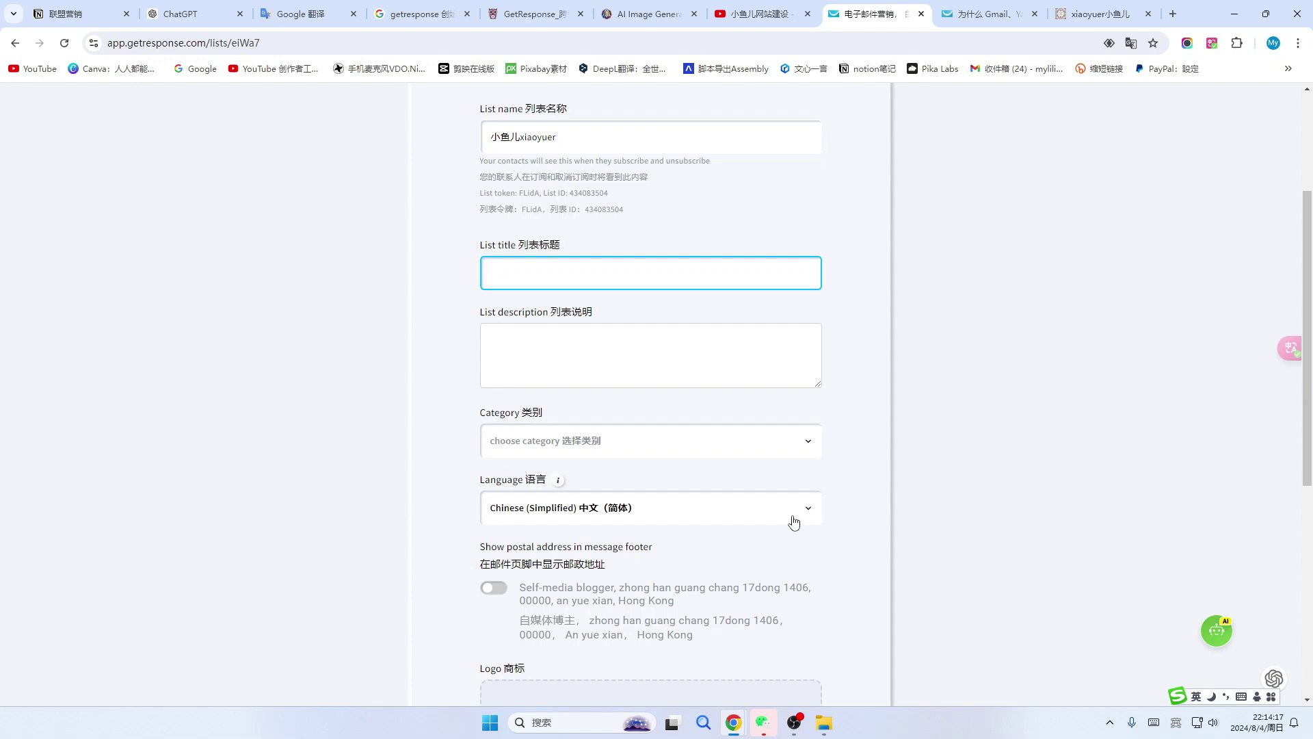
{"action": "left_click", "coordinate": [793, 523]}
{"action": "left_click", "coordinate": [795, 588]}
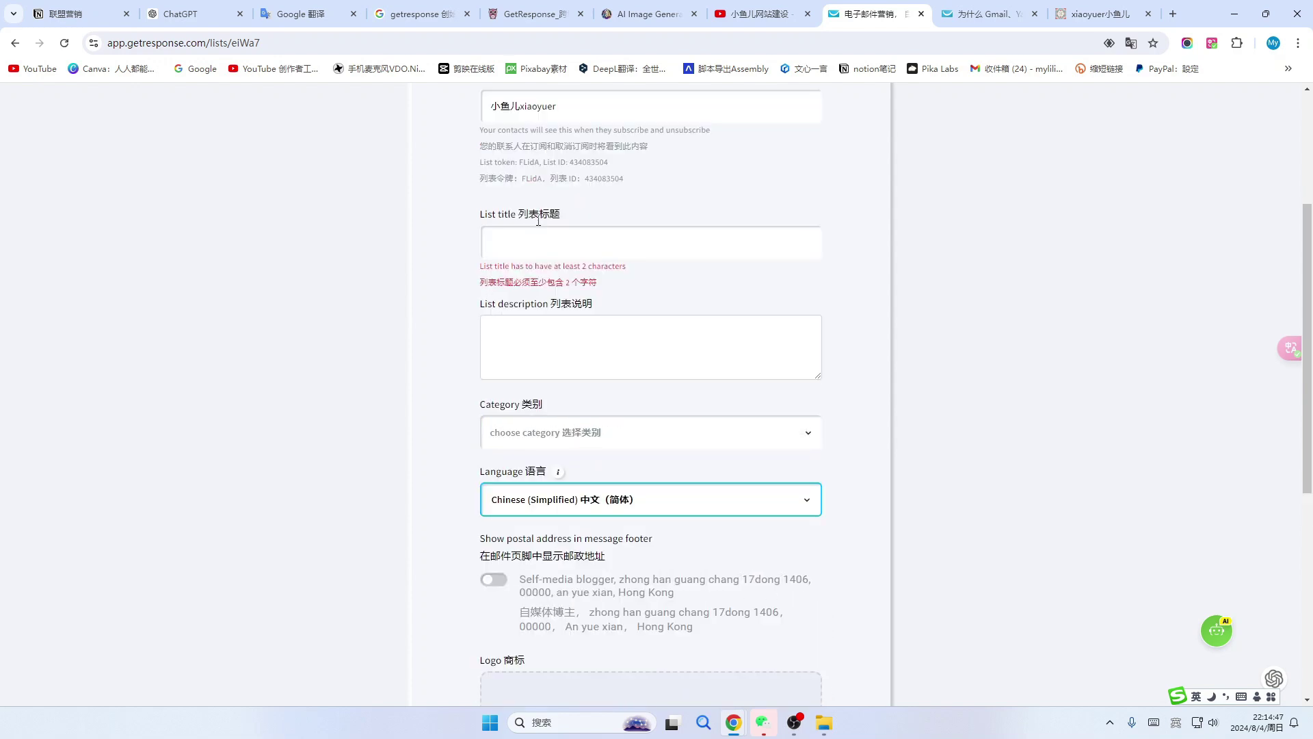
Title the list 'youjian liebiao' and show the postal address in the message footer.
{"action": "left_click", "coordinate": [555, 246]}
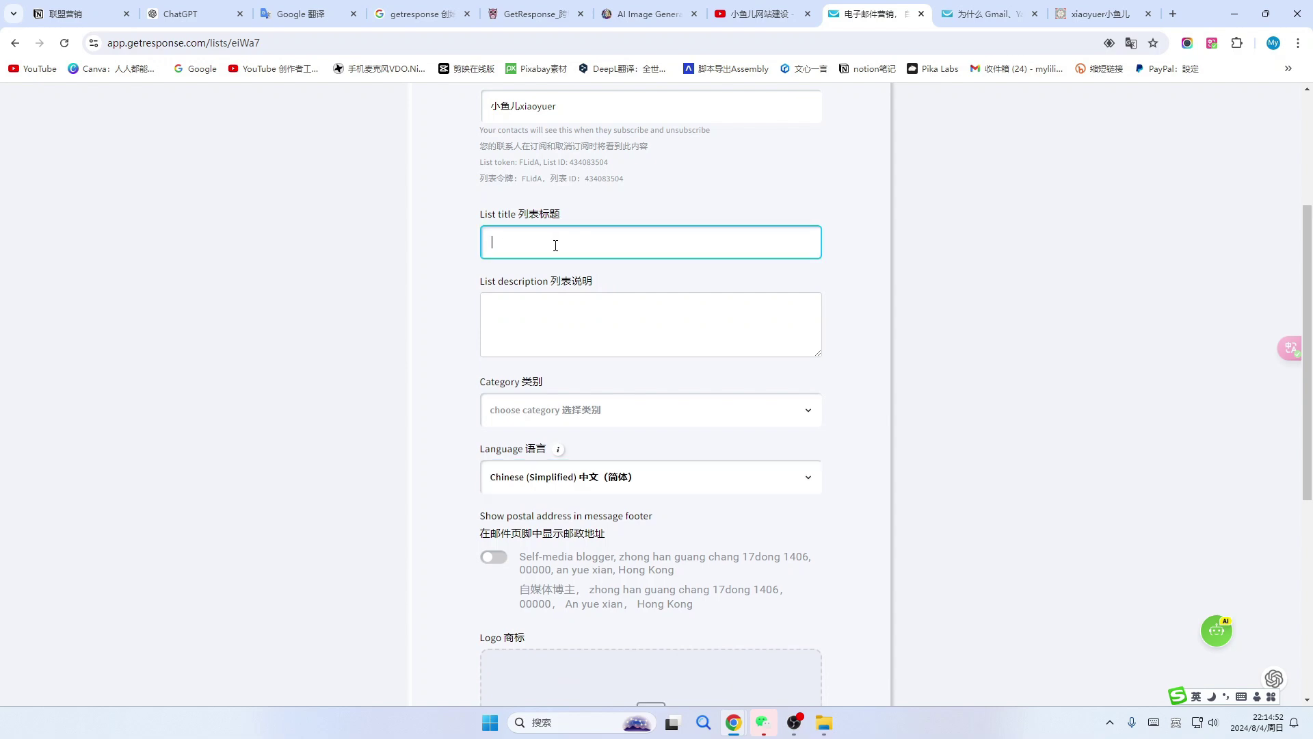
{"action": "type", "text": "youjian liebiao"}
{"action": "scroll", "coordinate": [585, 322], "scroll_direction": "down", "scroll_amount": 2}
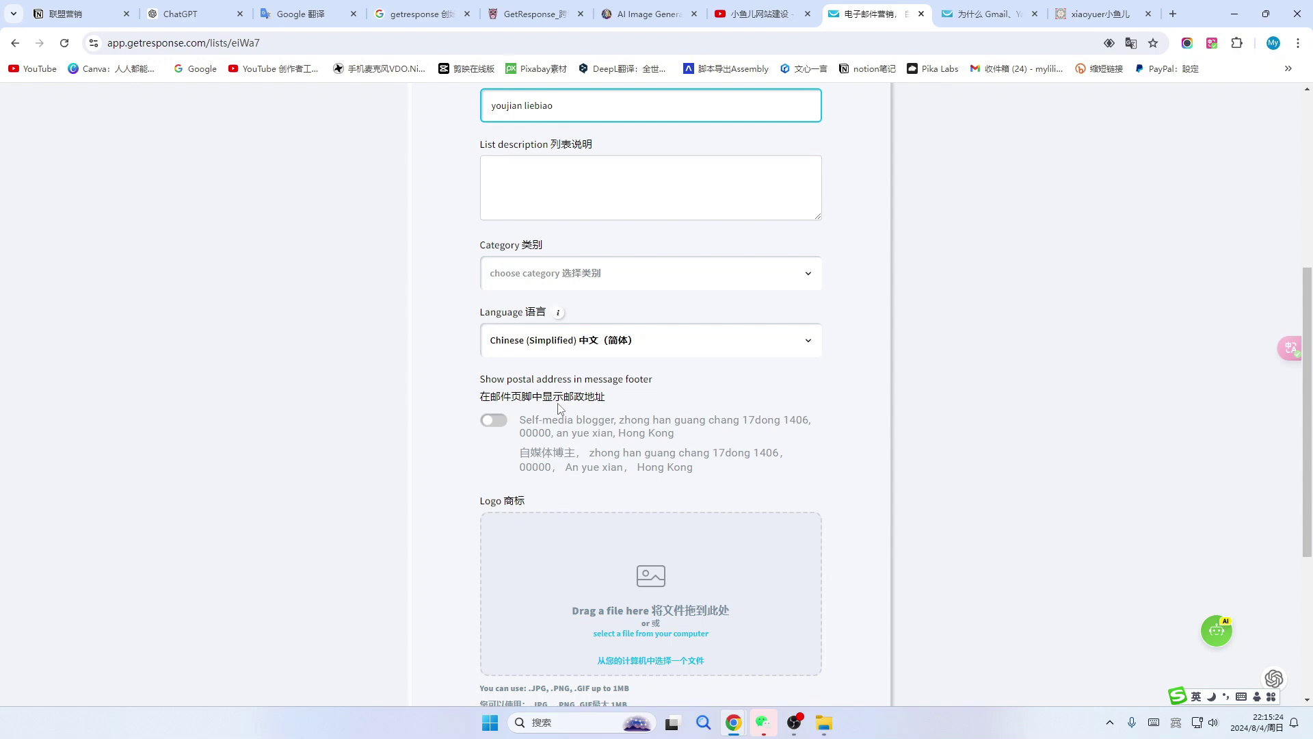
{"action": "left_click", "coordinate": [492, 419]}
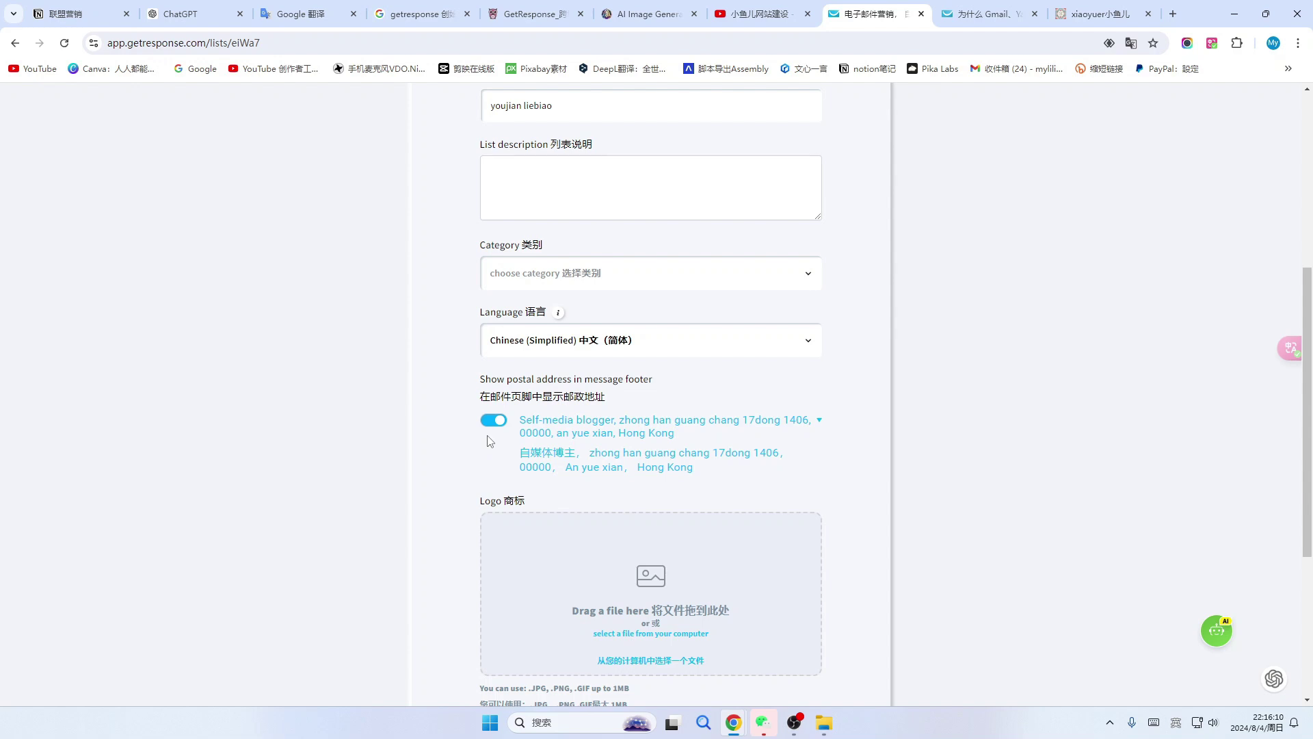
{"action": "scroll", "coordinate": [490, 441], "scroll_direction": "down", "scroll_amount": 2}
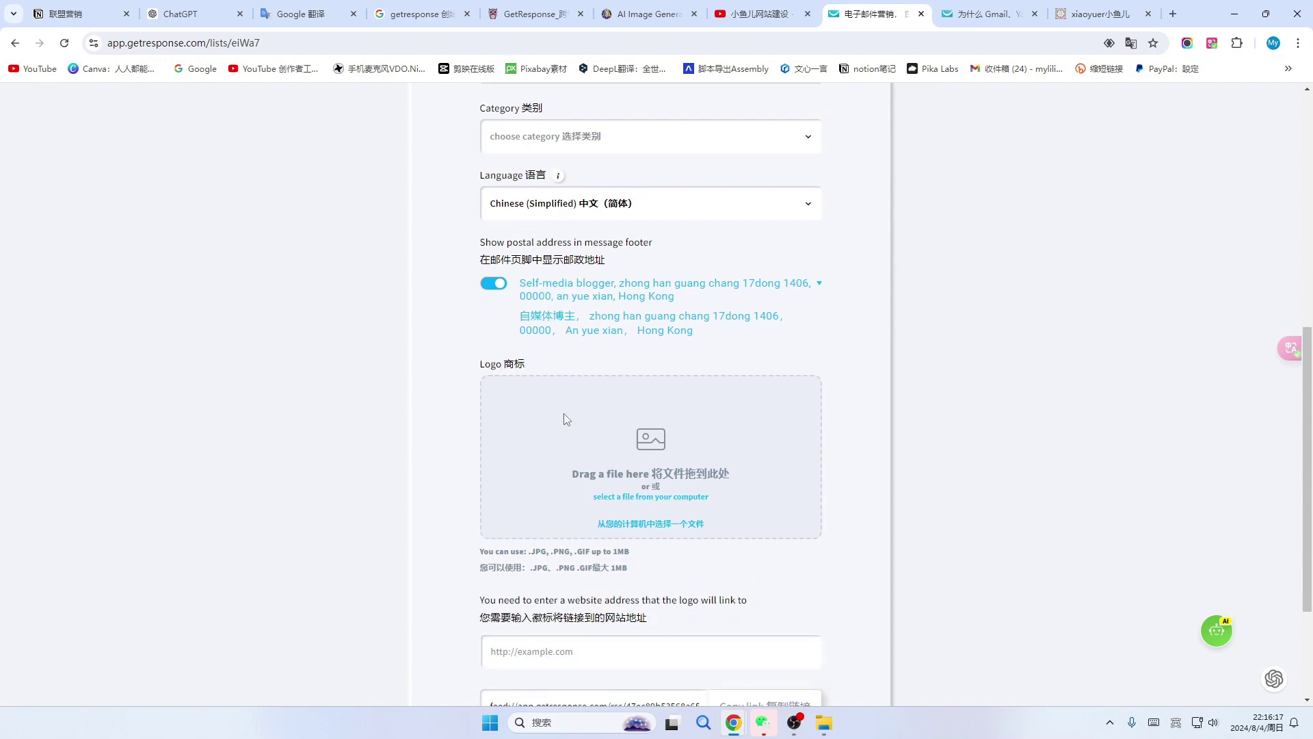
Choose 1-removebg-preview.png from the computer as the list's logo image.
{"action": "left_click", "coordinate": [662, 526]}
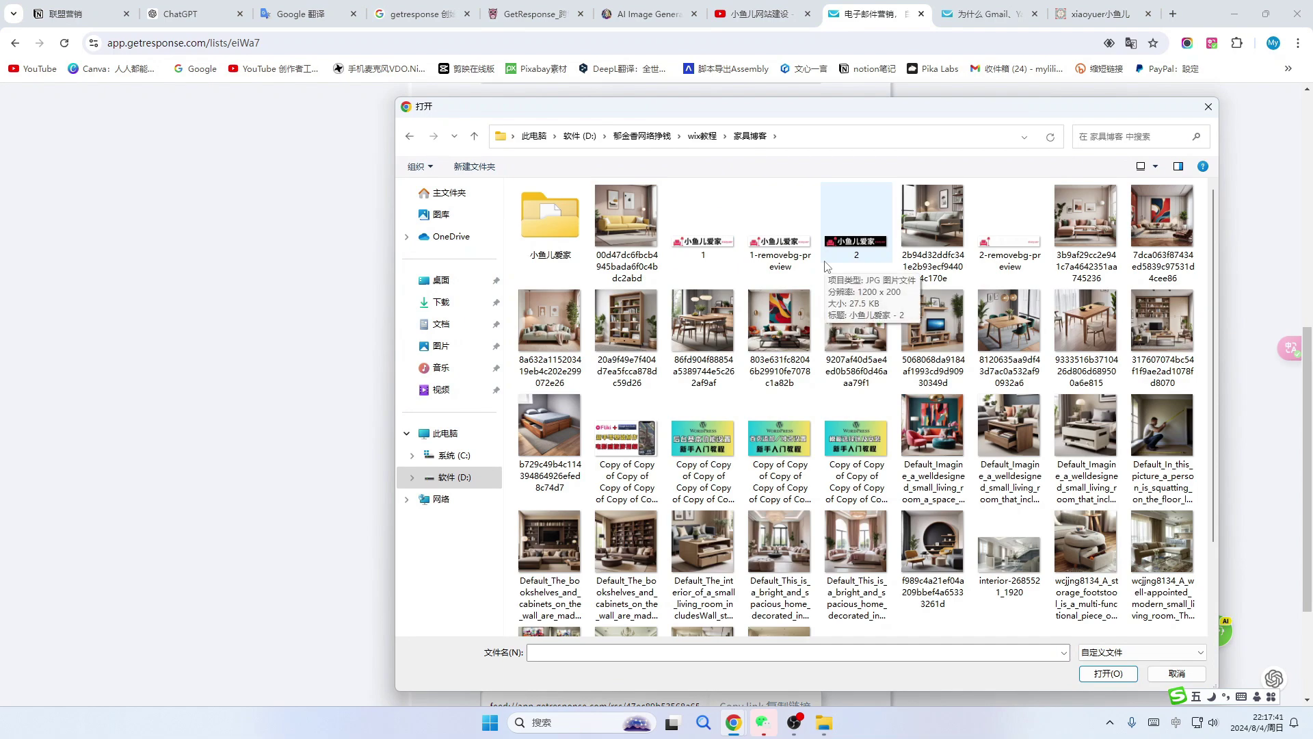
{"action": "left_click", "coordinate": [780, 226]}
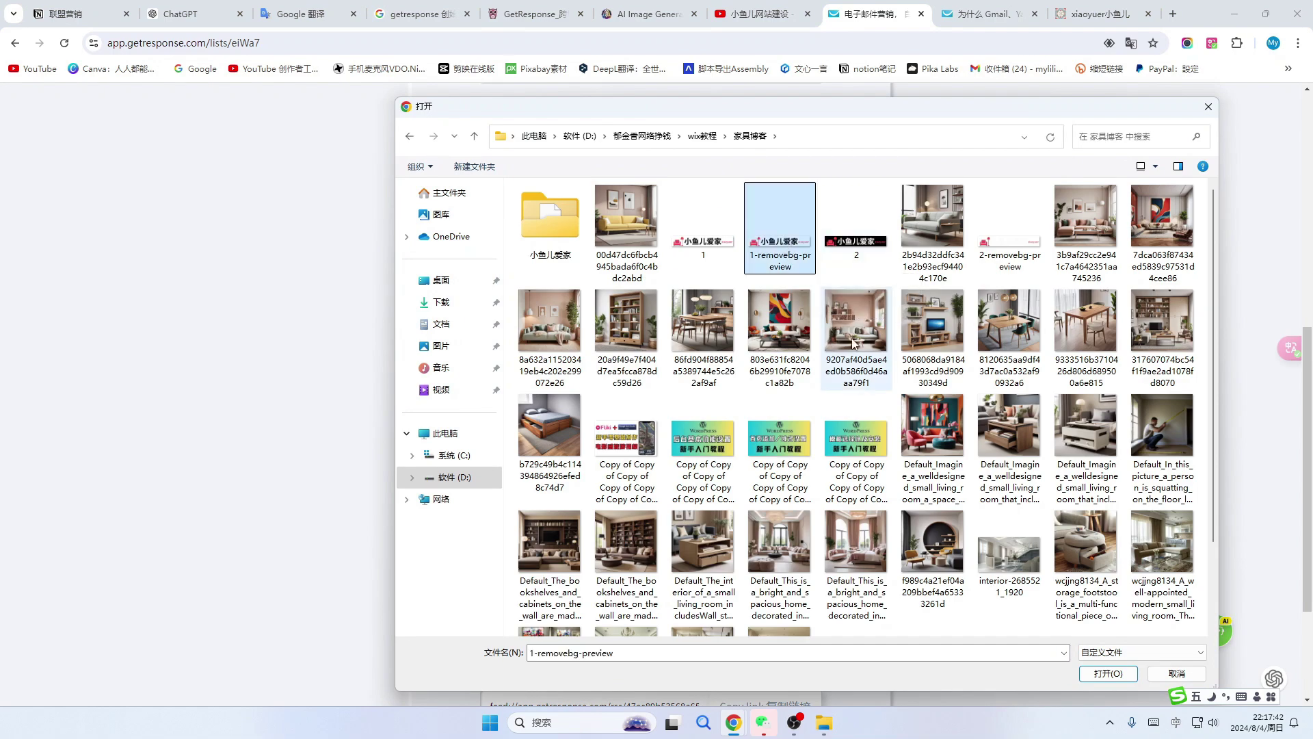
{"action": "left_click", "coordinate": [1102, 674]}
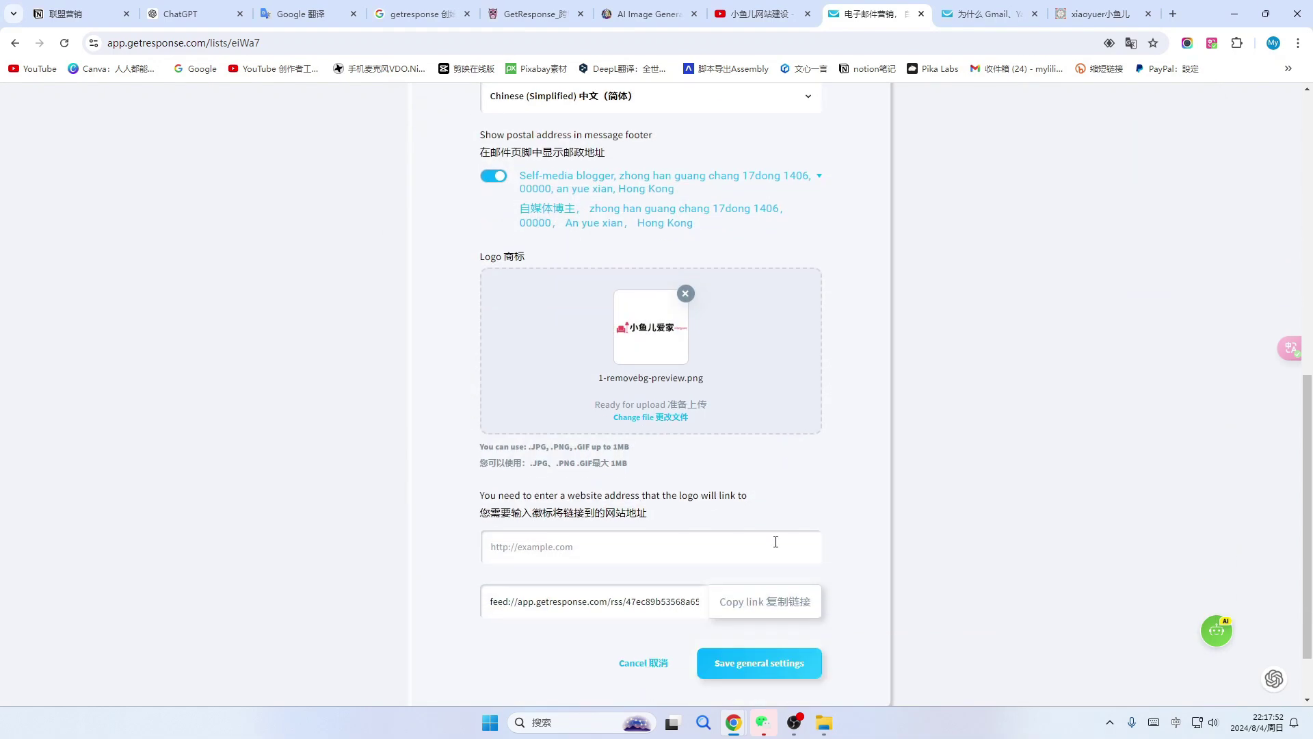
{"action": "scroll", "coordinate": [485, 503], "scroll_direction": "down", "scroll_amount": 1}
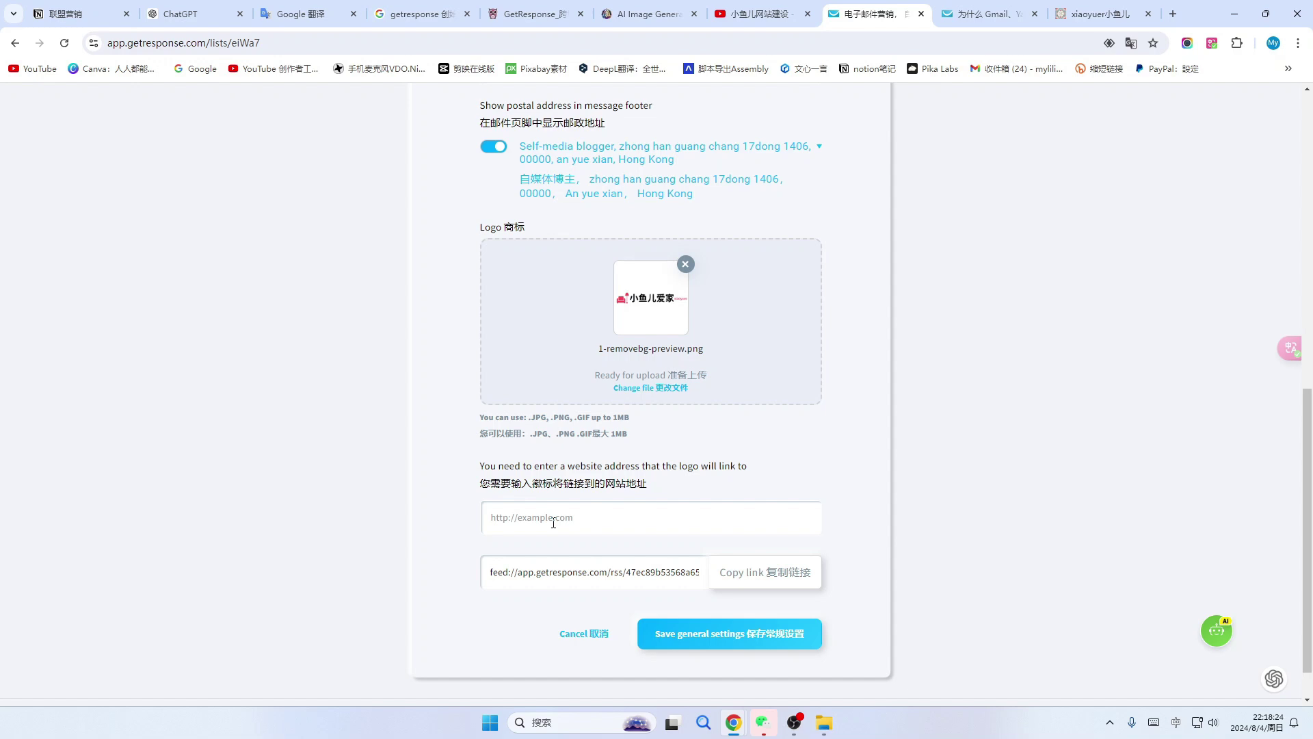
Save the general list settings and move to the Subscription settings.
{"action": "scroll", "coordinate": [694, 595], "scroll_direction": "down", "scroll_amount": 1}
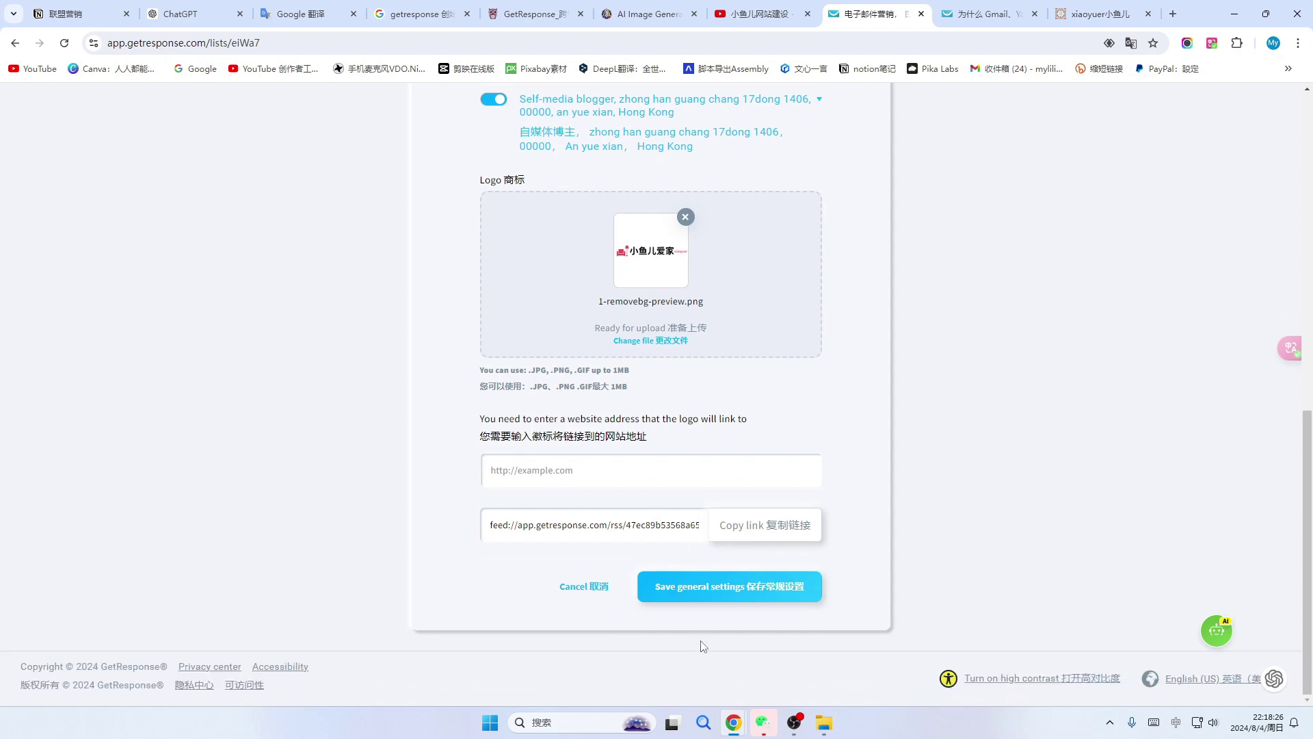
{"action": "left_click", "coordinate": [769, 592]}
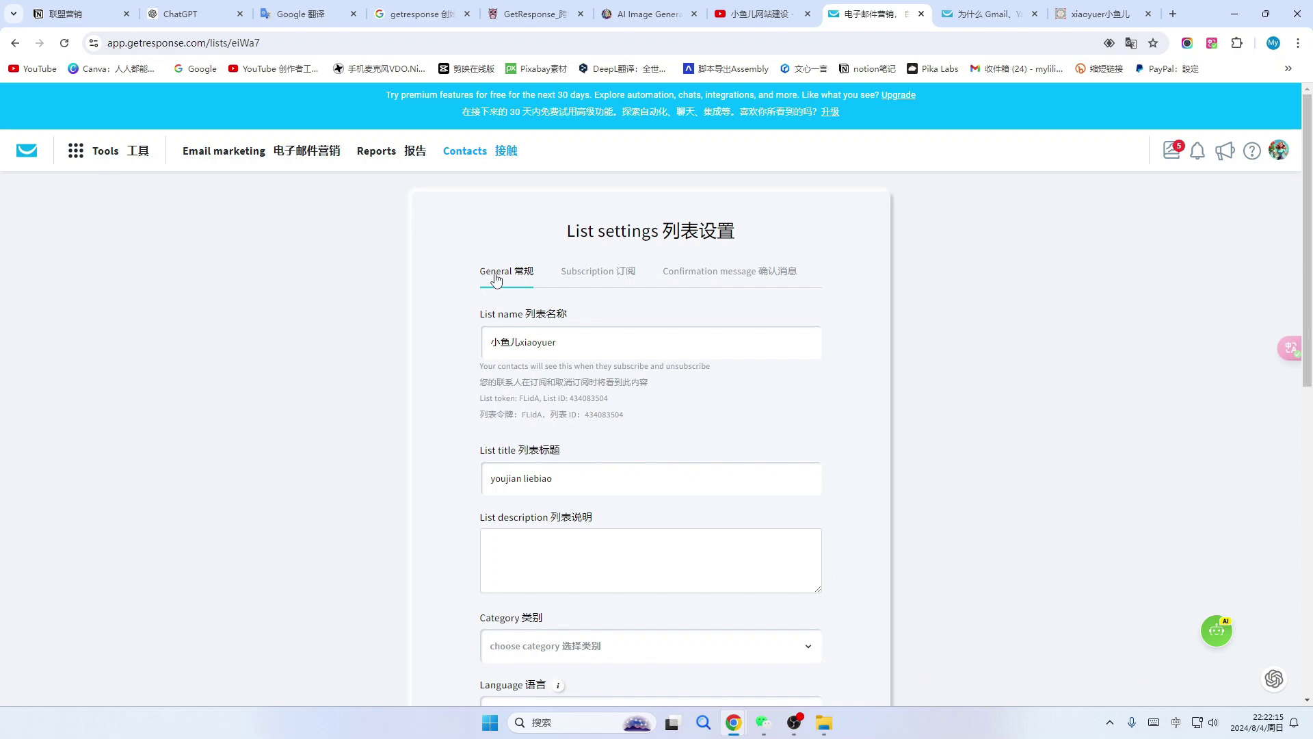
{"action": "scroll", "coordinate": [609, 321], "scroll_direction": "down", "scroll_amount": 5}
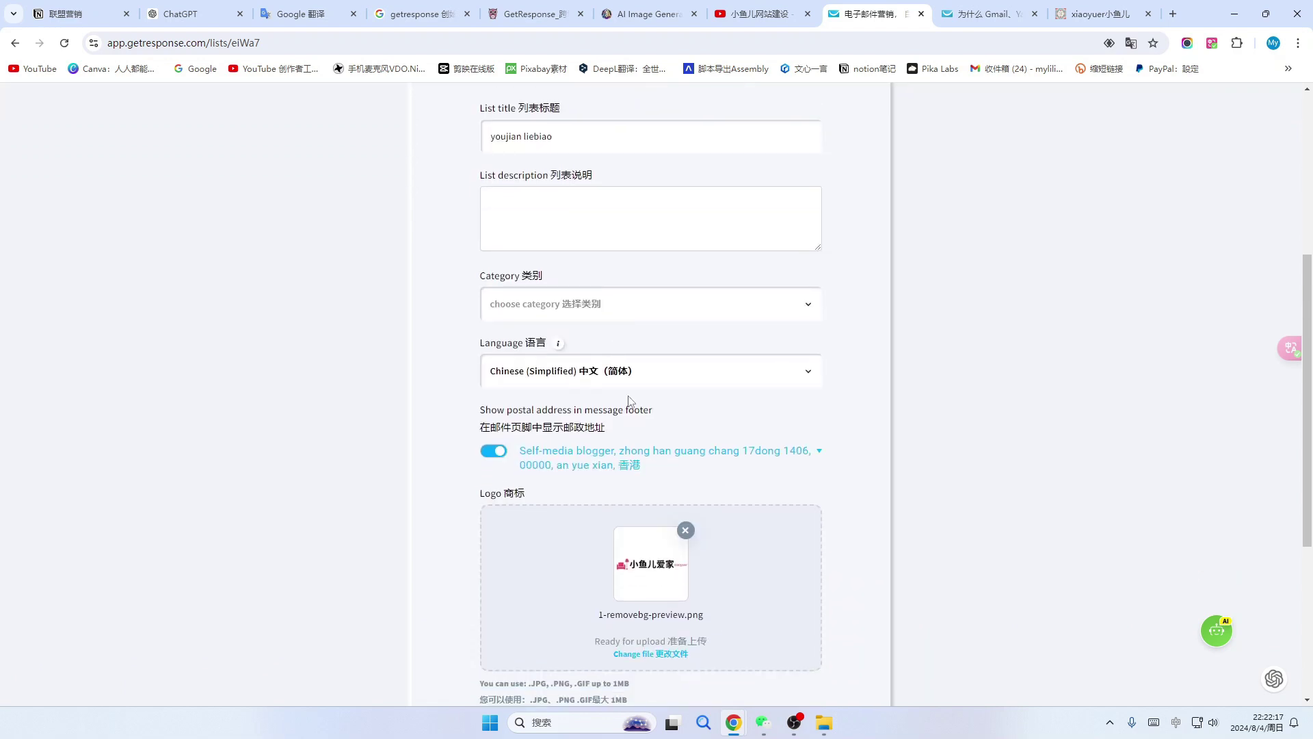
{"action": "scroll", "coordinate": [630, 402], "scroll_direction": "up", "scroll_amount": 5}
{"action": "left_click", "coordinate": [600, 276]}
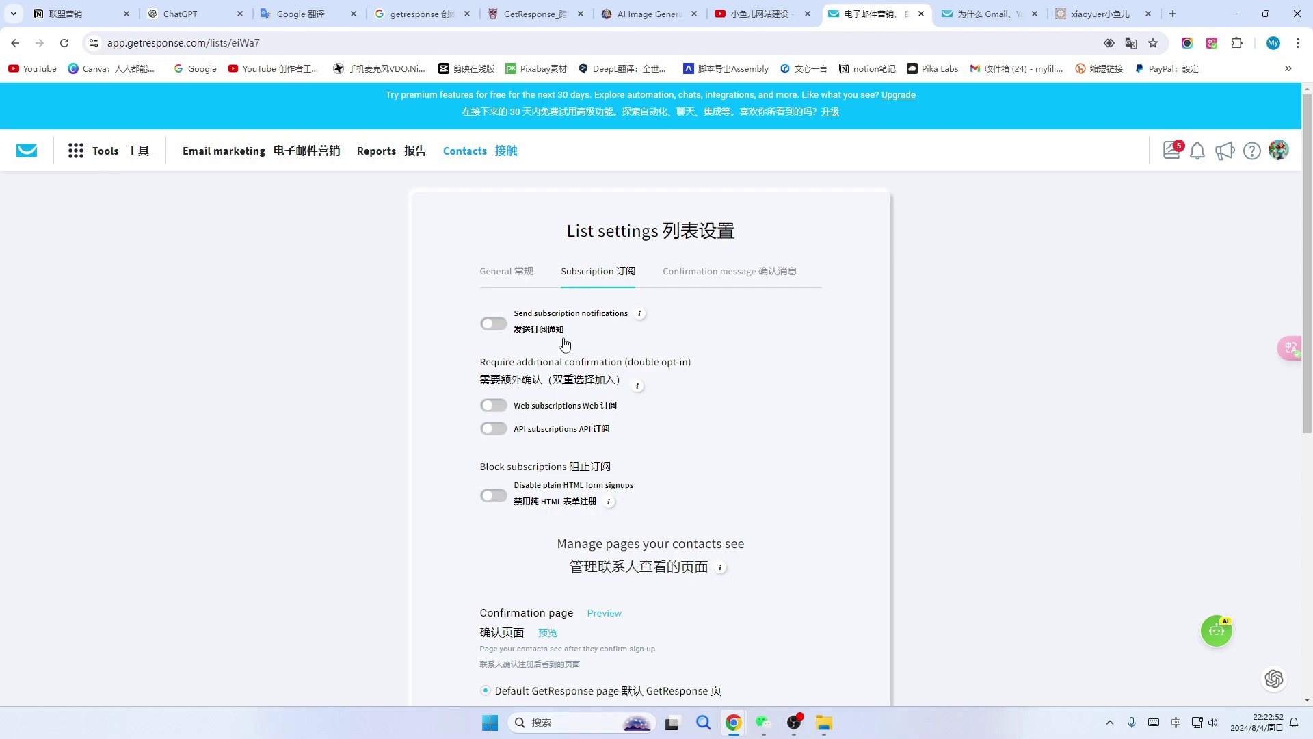
{"action": "left_click", "coordinate": [490, 333]}
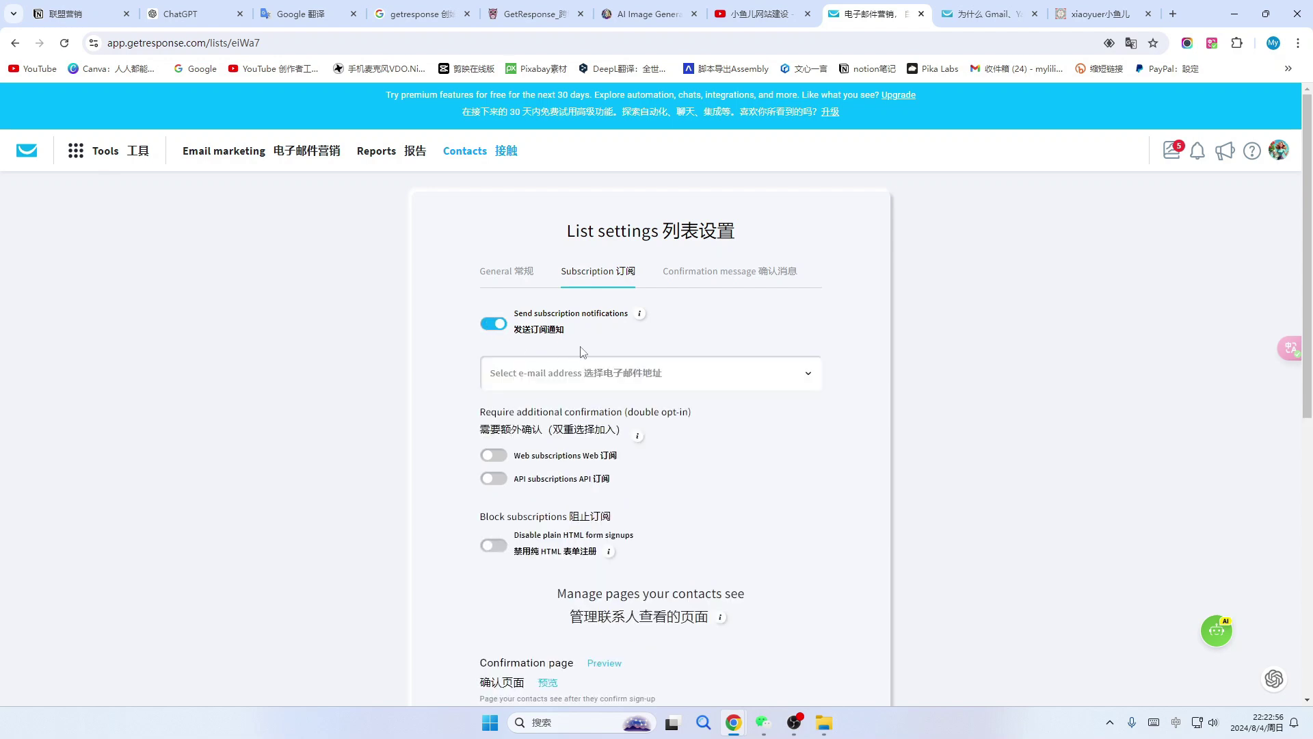
{"action": "left_click", "coordinate": [516, 373]}
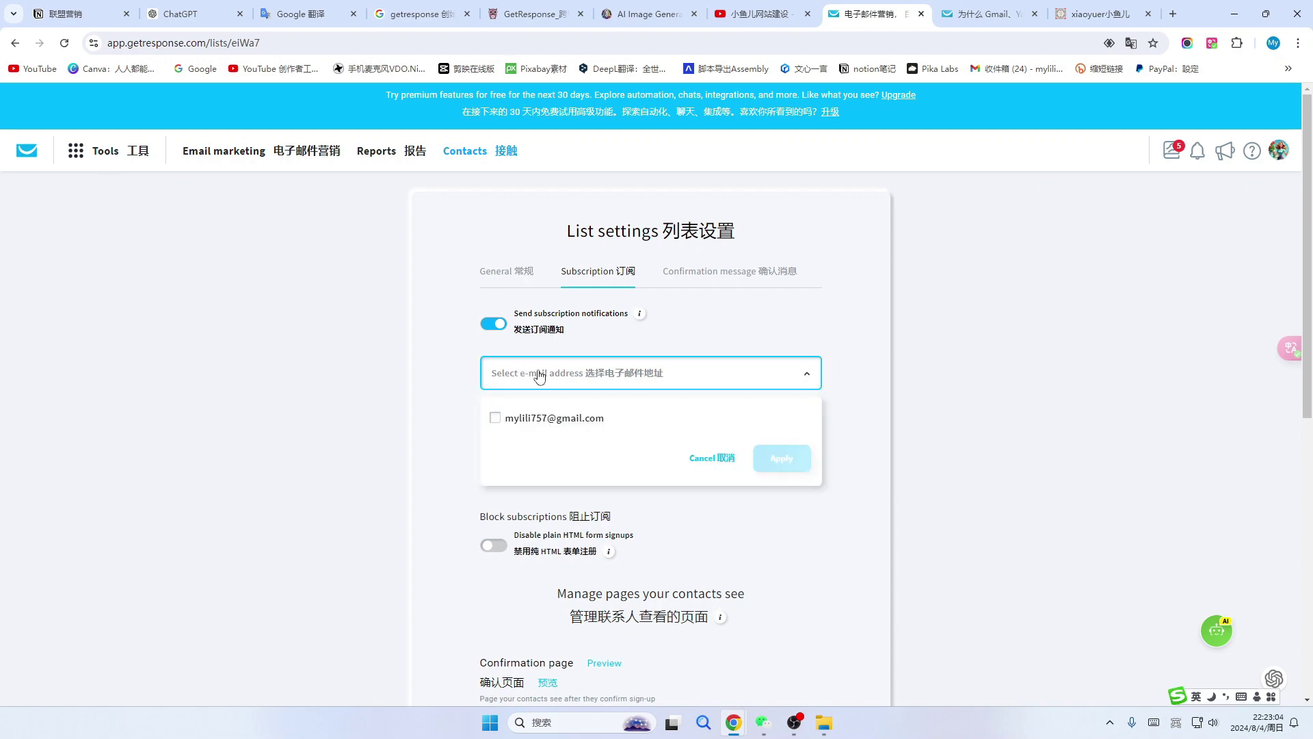
{"action": "left_click", "coordinate": [499, 423]}
{"action": "left_click", "coordinate": [769, 459]}
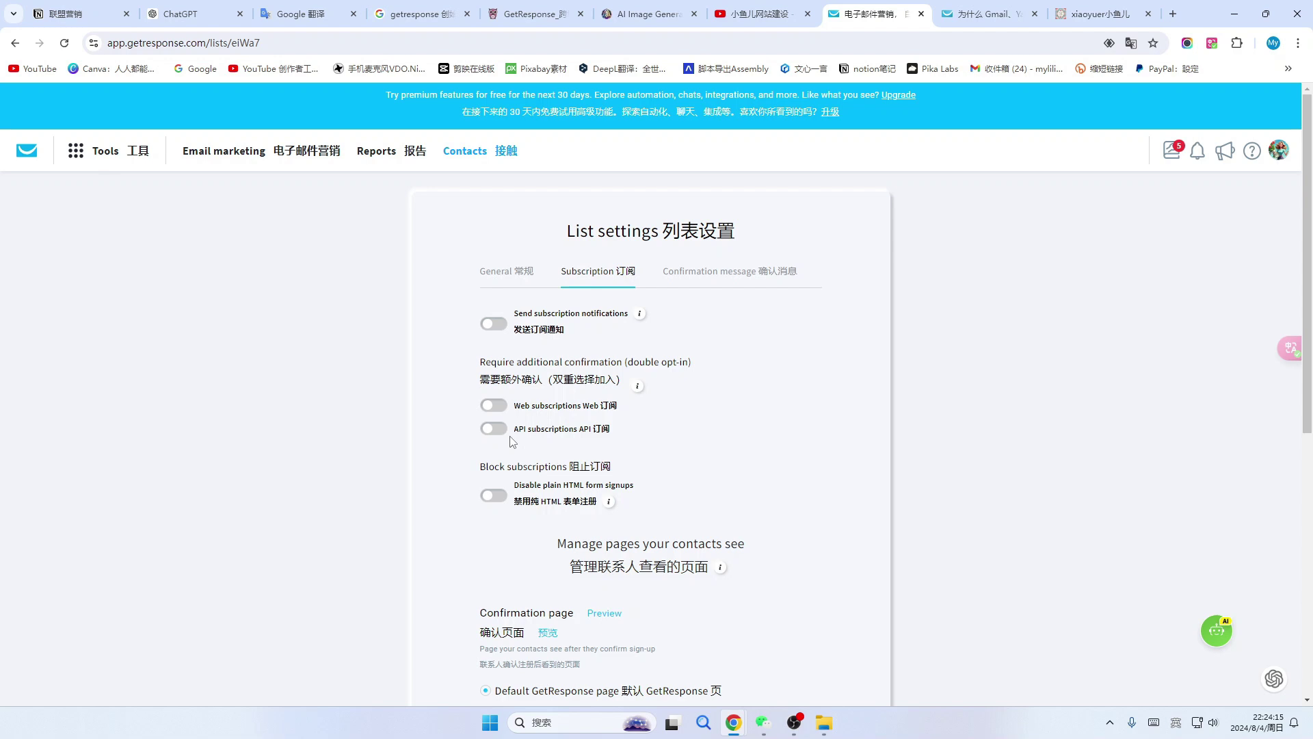
{"action": "scroll", "coordinate": [513, 441], "scroll_direction": "down", "scroll_amount": 1}
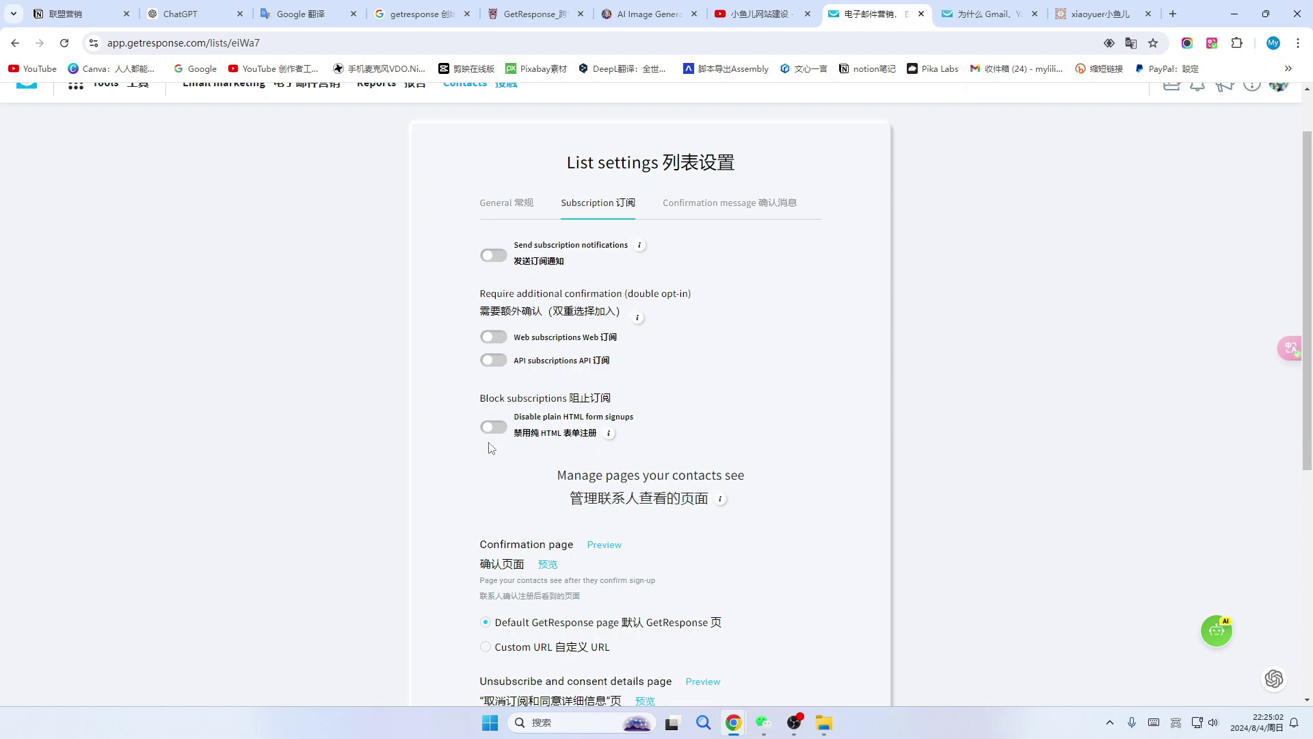
{"action": "scroll", "coordinate": [573, 473], "scroll_direction": "down", "scroll_amount": 3}
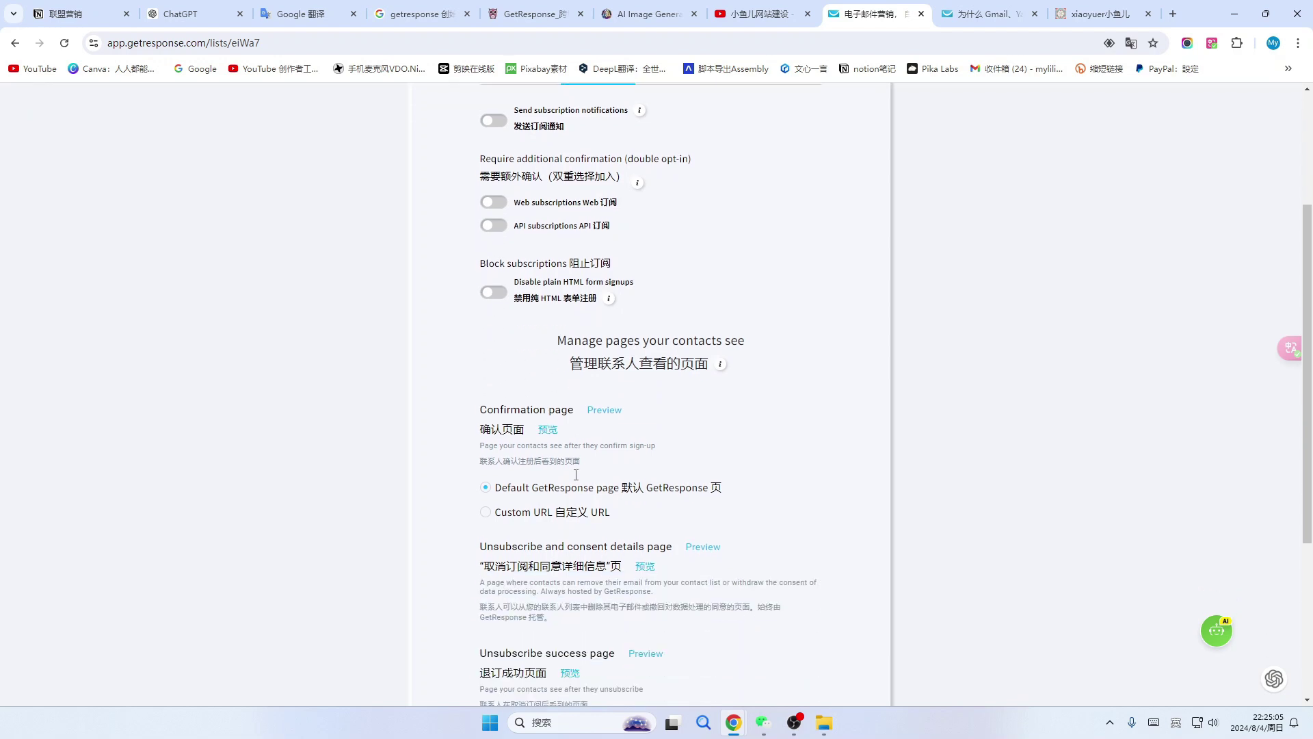
{"action": "scroll", "coordinate": [525, 236], "scroll_direction": "down", "scroll_amount": 2}
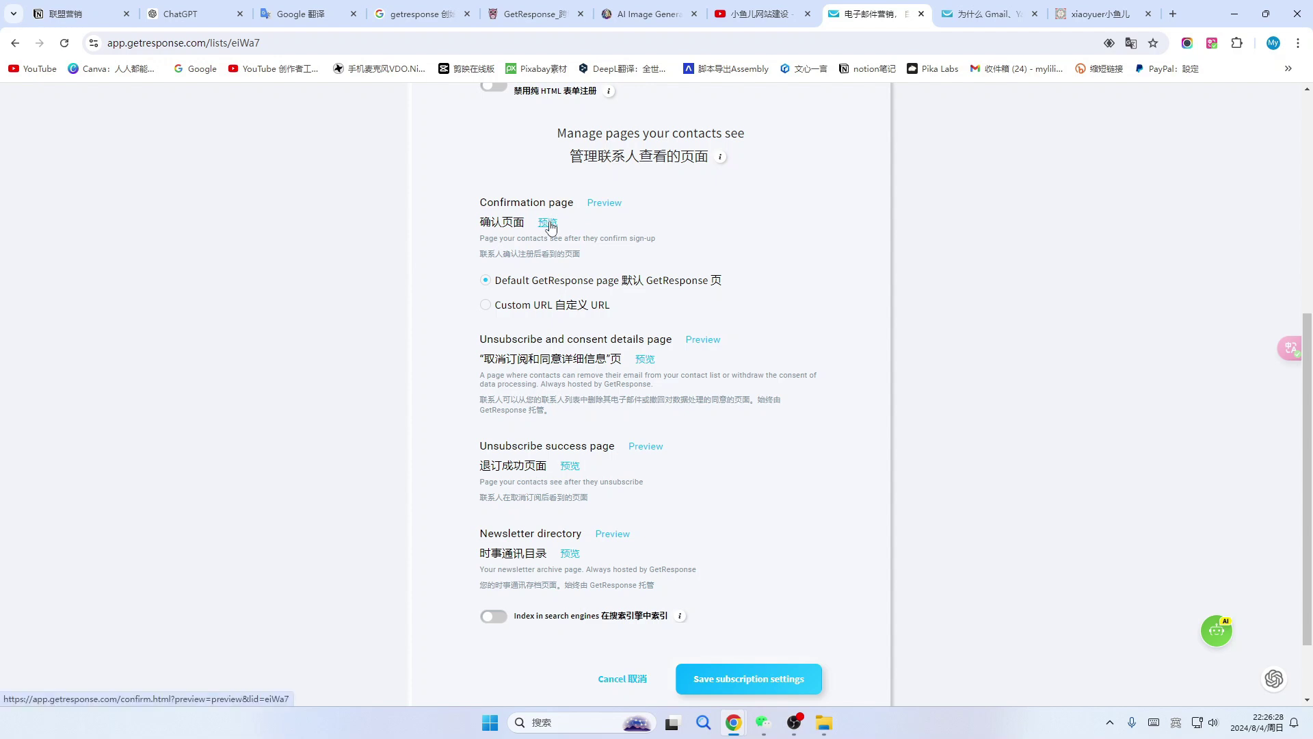
Preview the default confirmation page, then close the preview.
{"action": "left_click", "coordinate": [550, 225]}
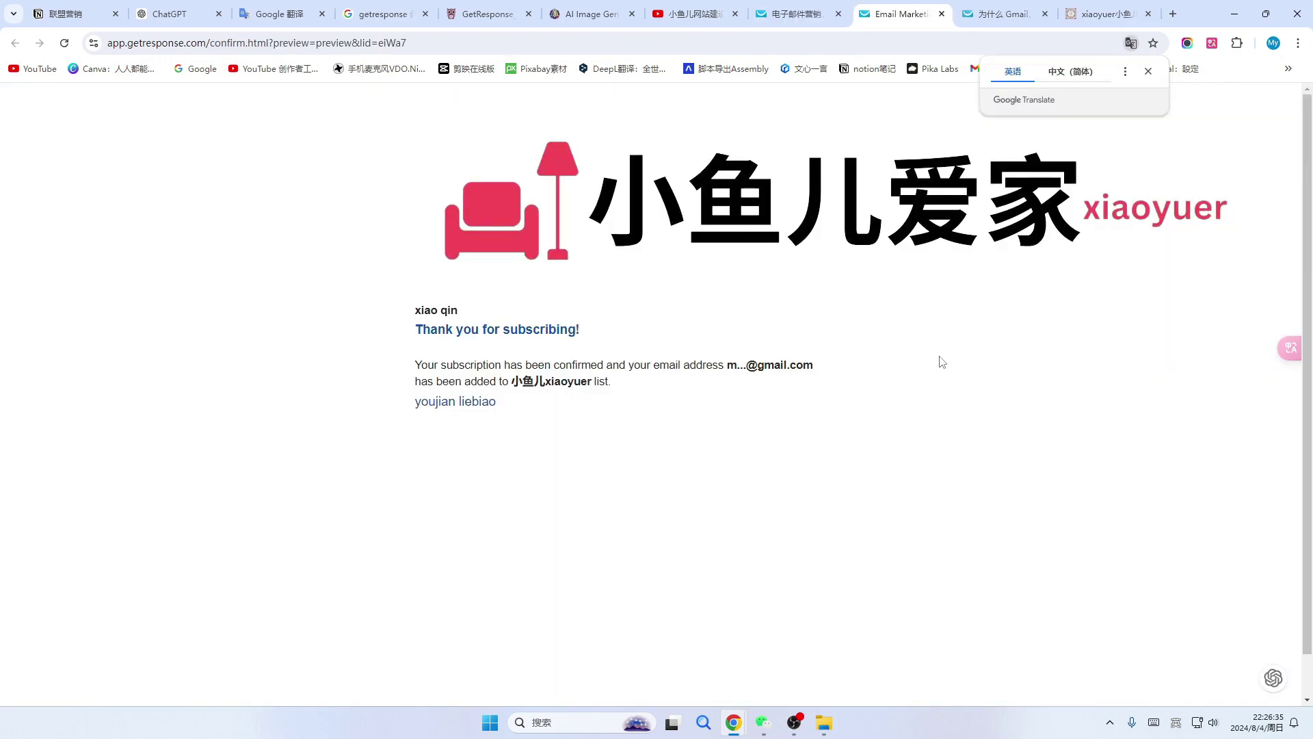
{"action": "left_click", "coordinate": [941, 14]}
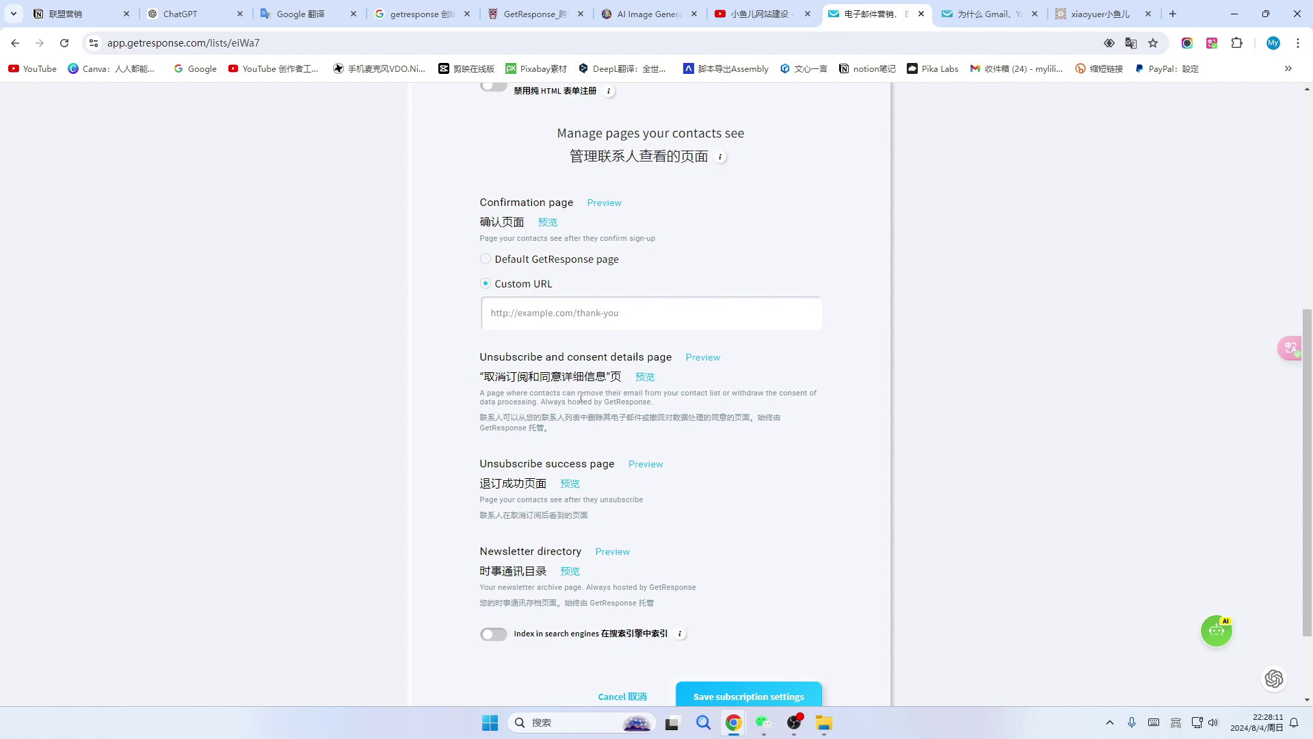
Preview the unsubscribe and consent details page, then close it.
{"action": "left_click", "coordinate": [645, 377]}
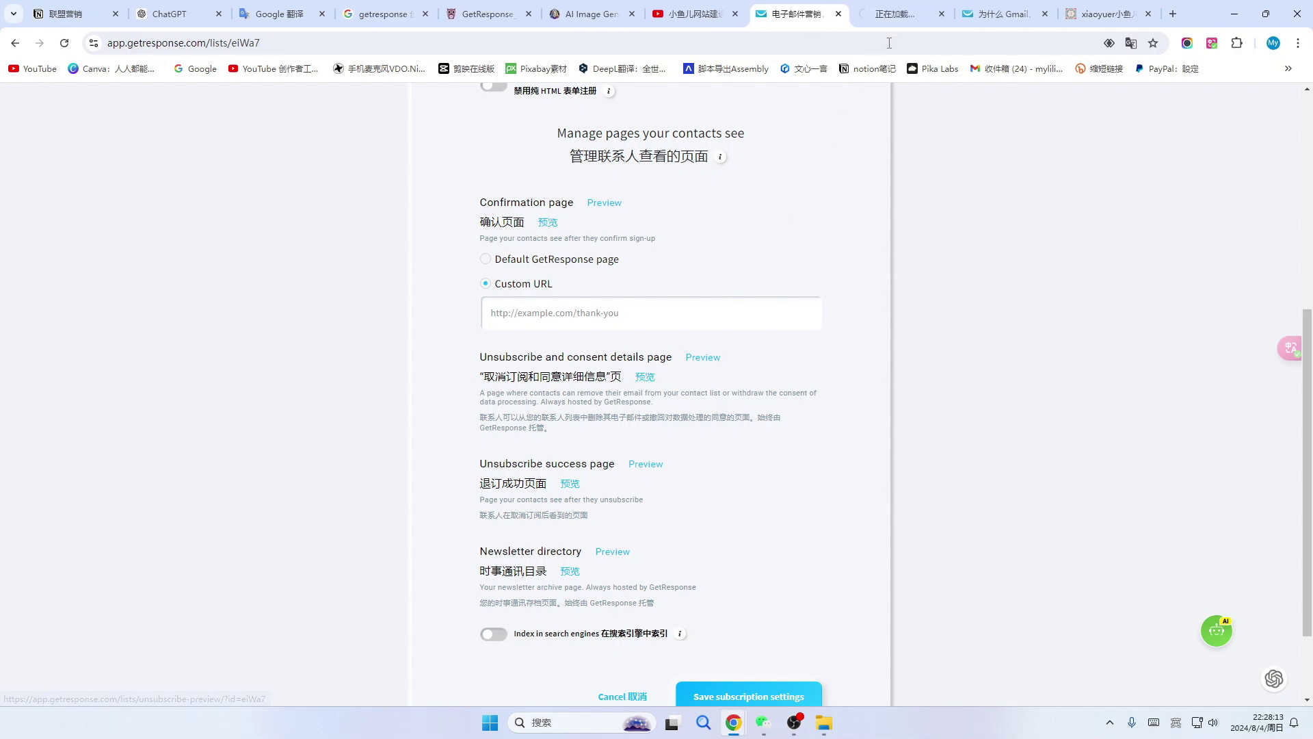
{"action": "left_click", "coordinate": [896, 13]}
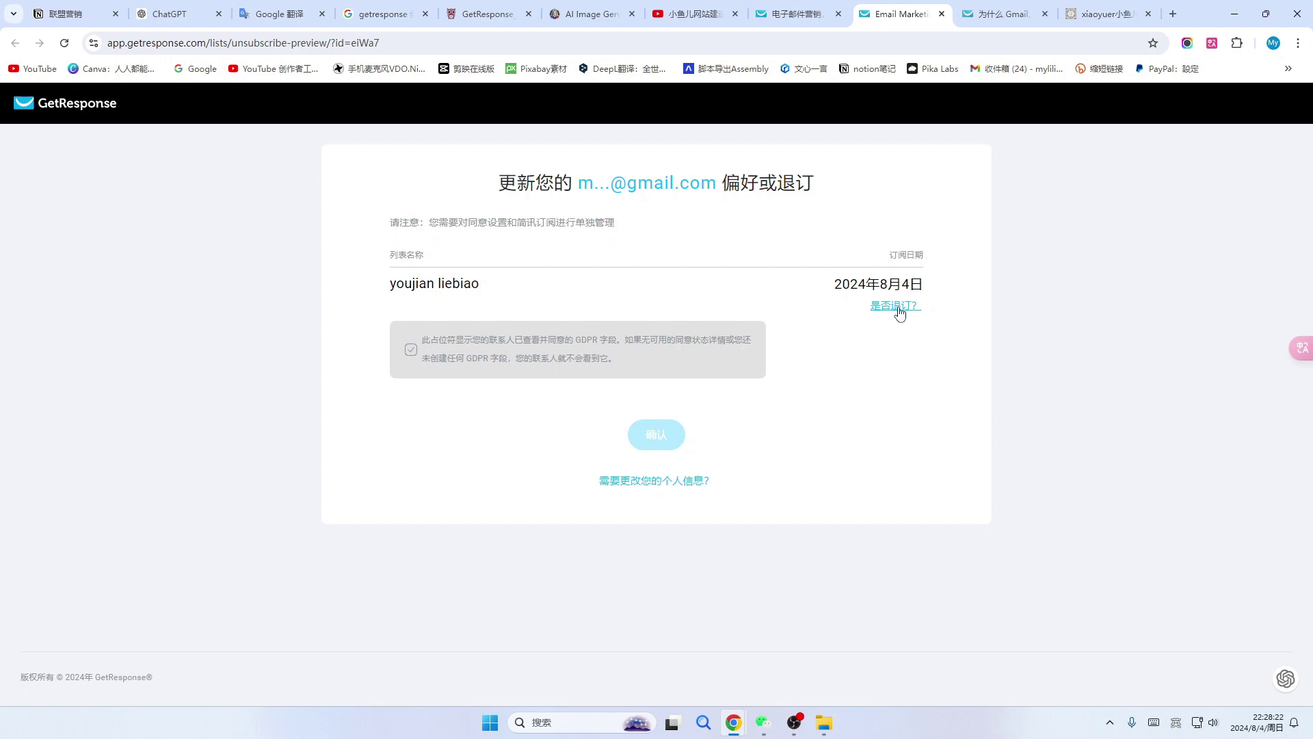
{"action": "key", "text": "ctrl+w"}
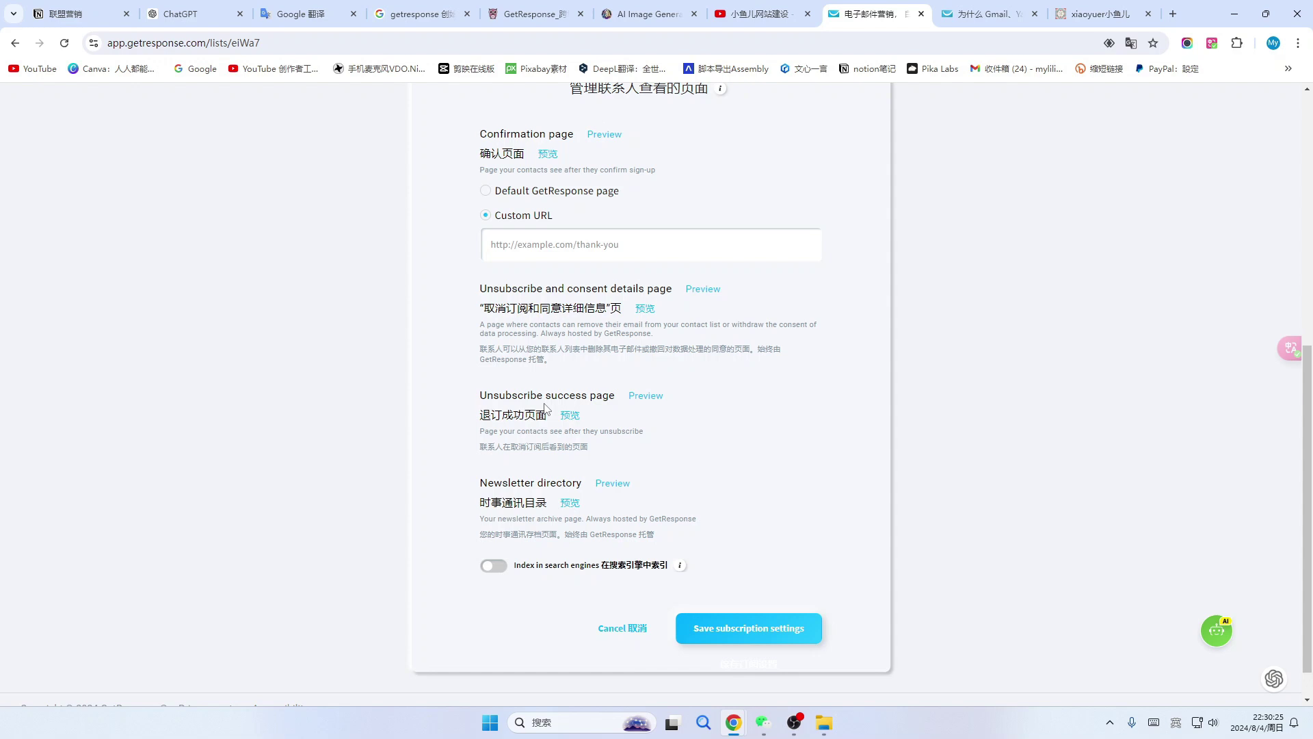
Save the subscription settings and move to the Confirmation message settings.
{"action": "scroll", "coordinate": [578, 540], "scroll_direction": "down", "scroll_amount": 1}
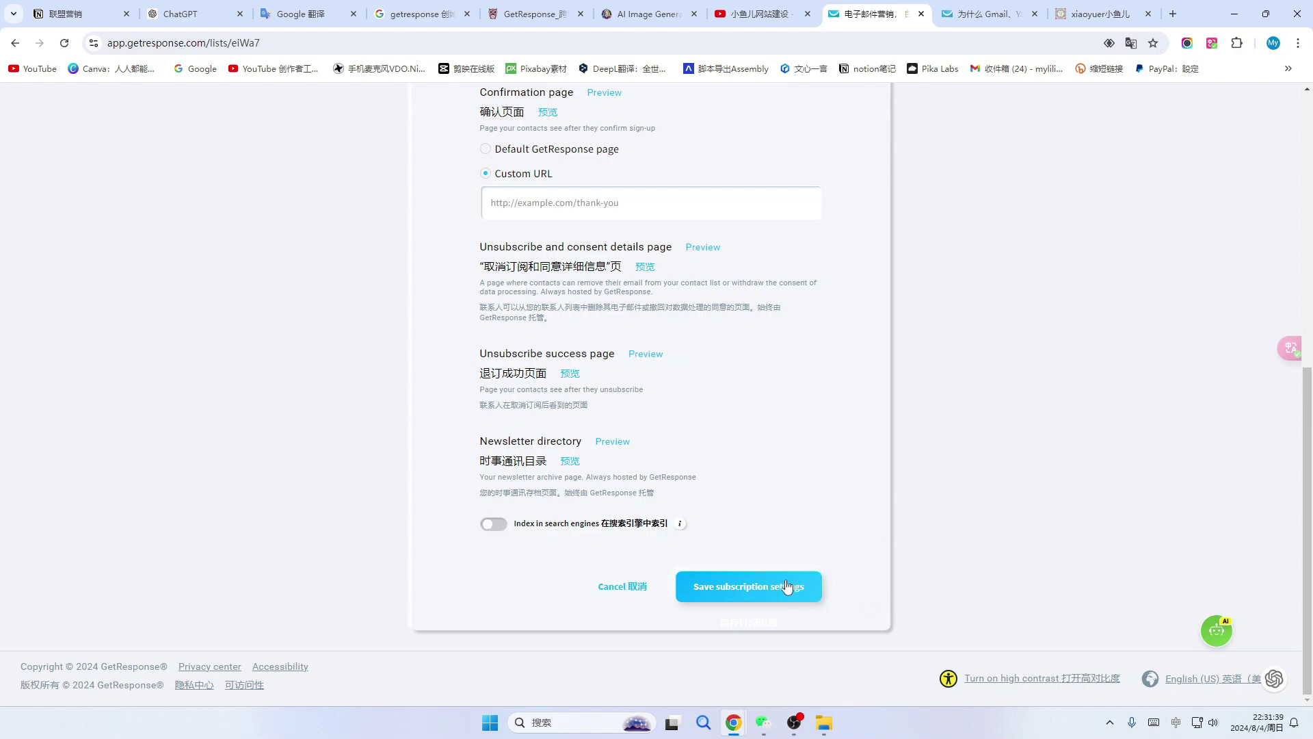
{"action": "left_click", "coordinate": [775, 604]}
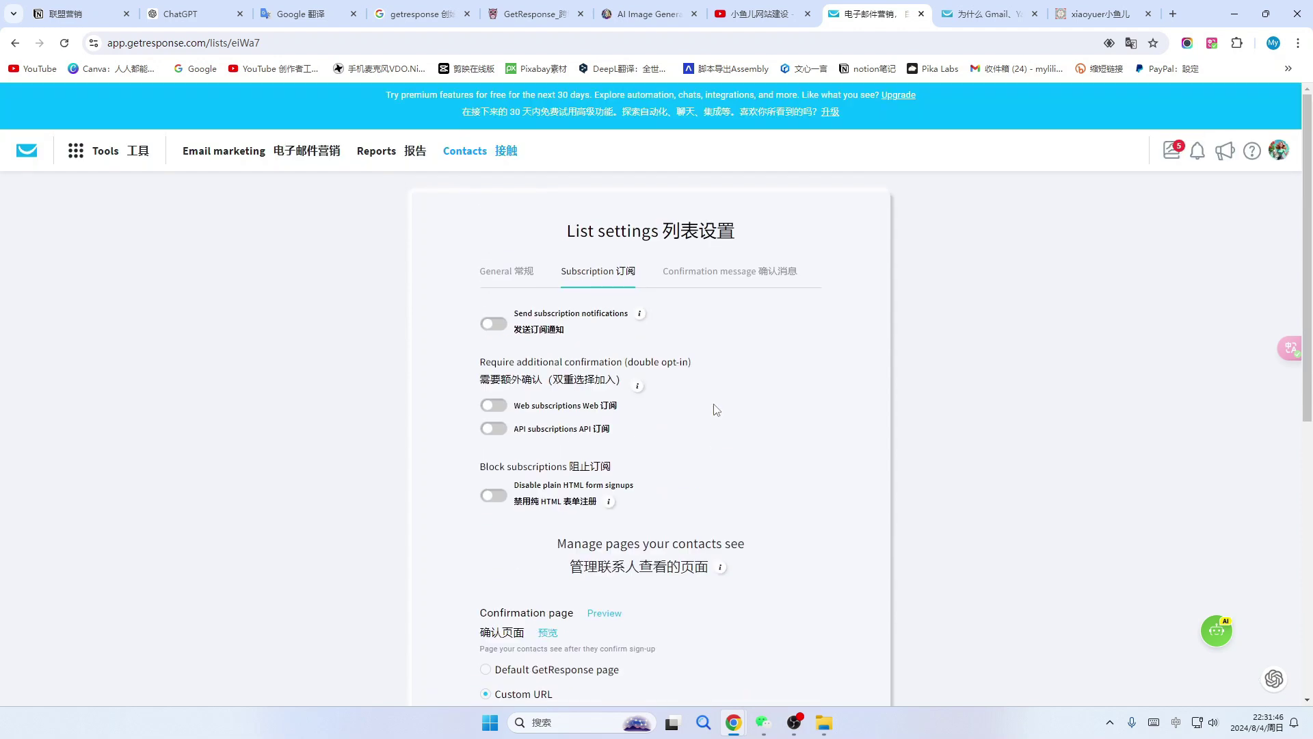
{"action": "left_click", "coordinate": [741, 285]}
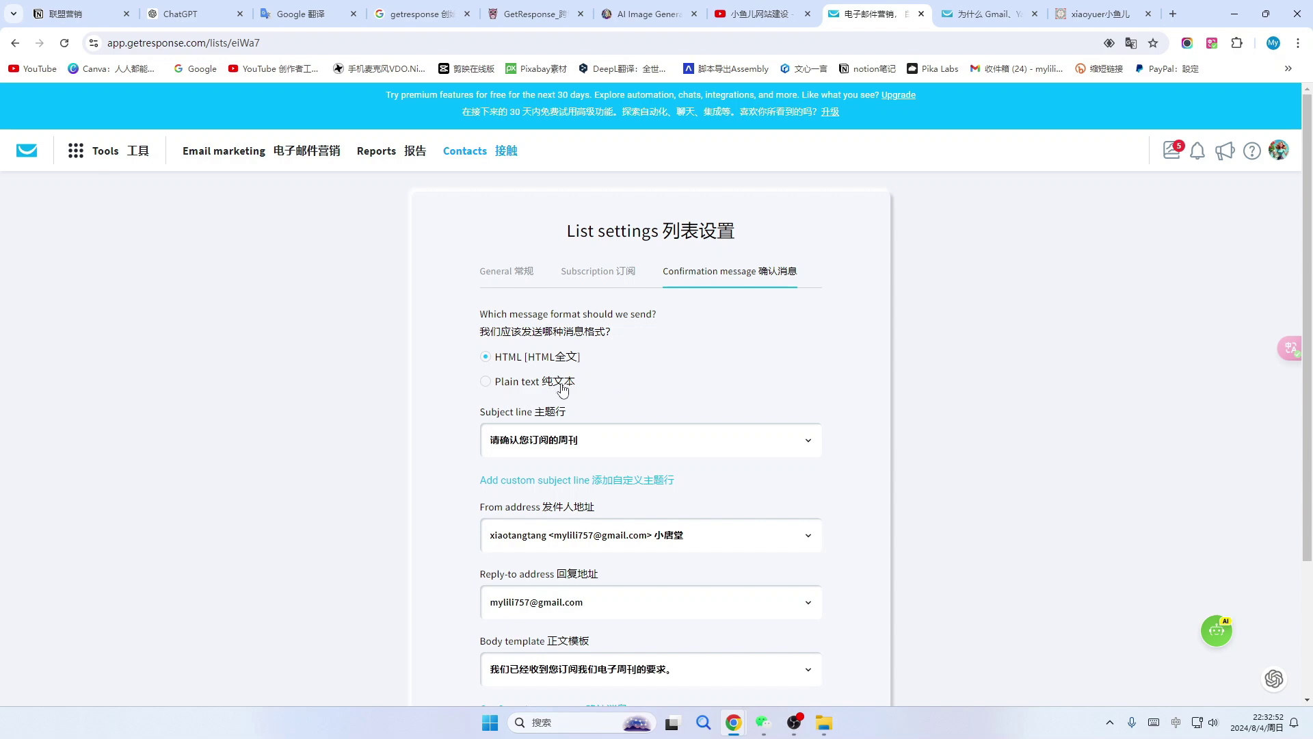
{"action": "scroll", "coordinate": [611, 394], "scroll_direction": "down", "scroll_amount": 1}
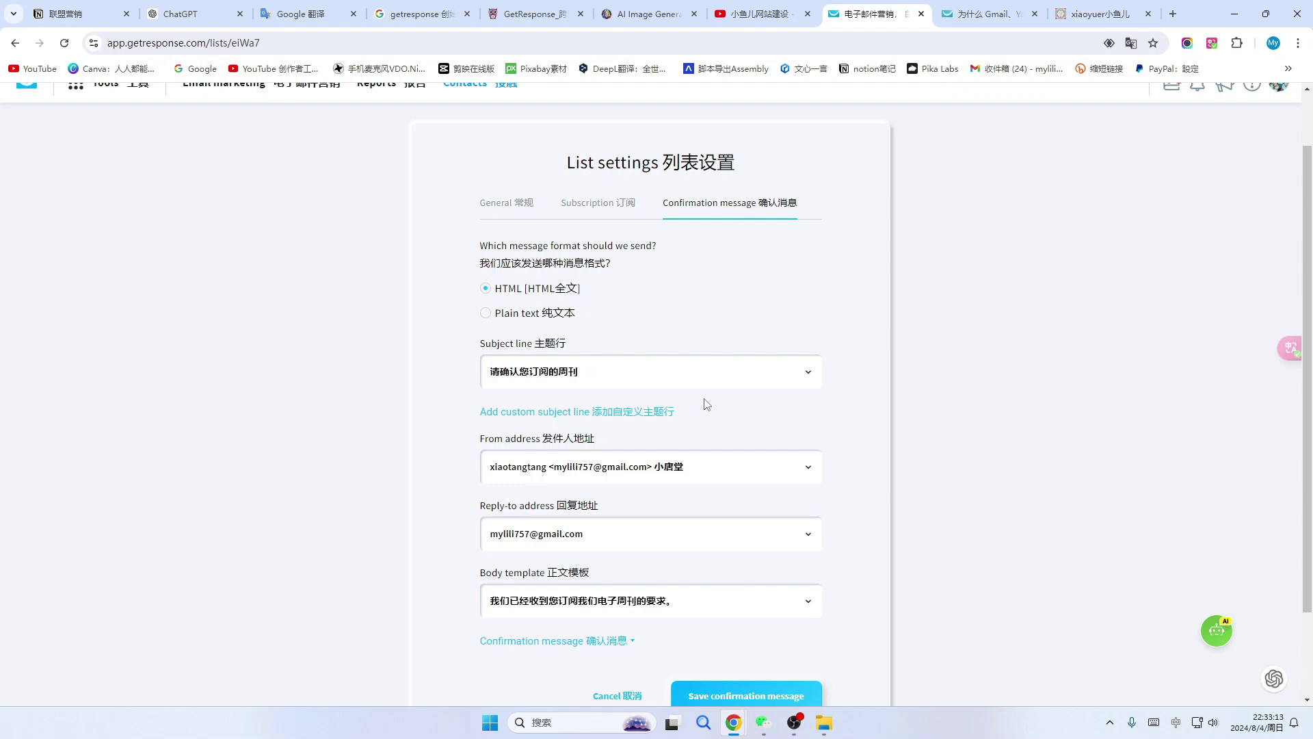
{"action": "left_click", "coordinate": [547, 373]}
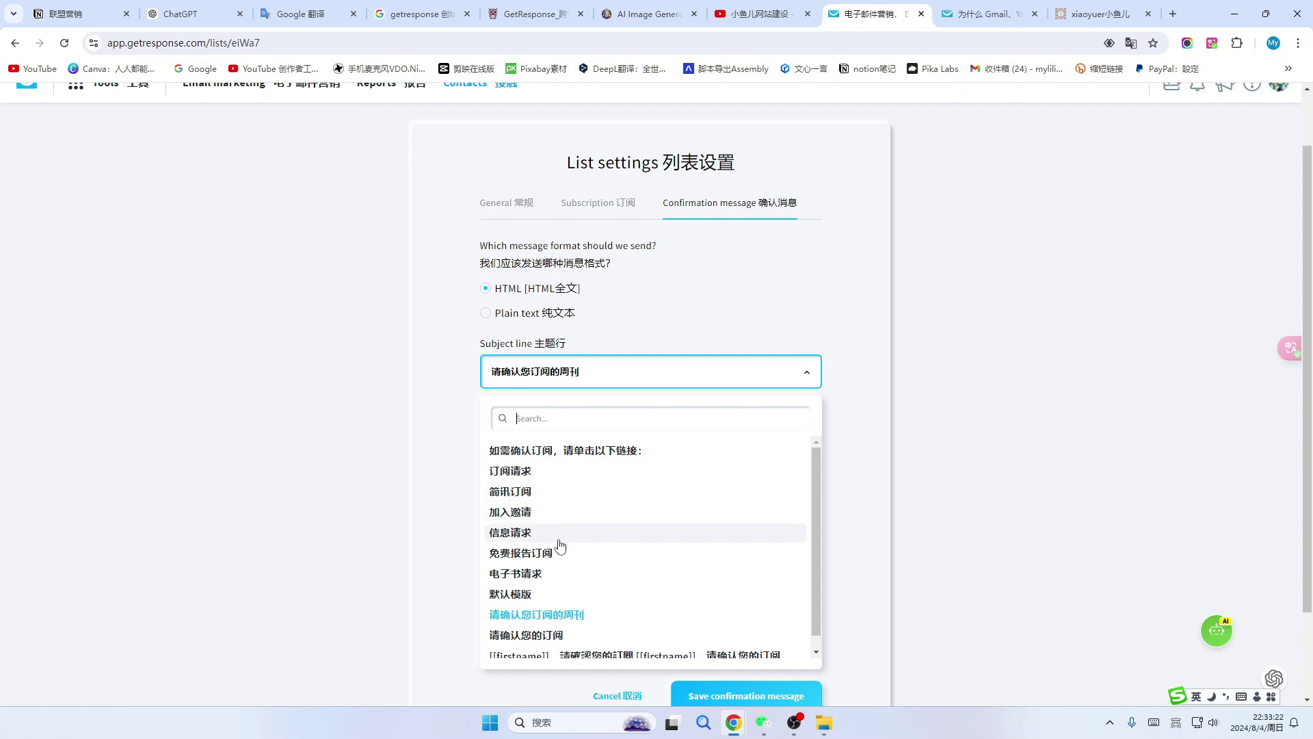
{"action": "left_click", "coordinate": [428, 409]}
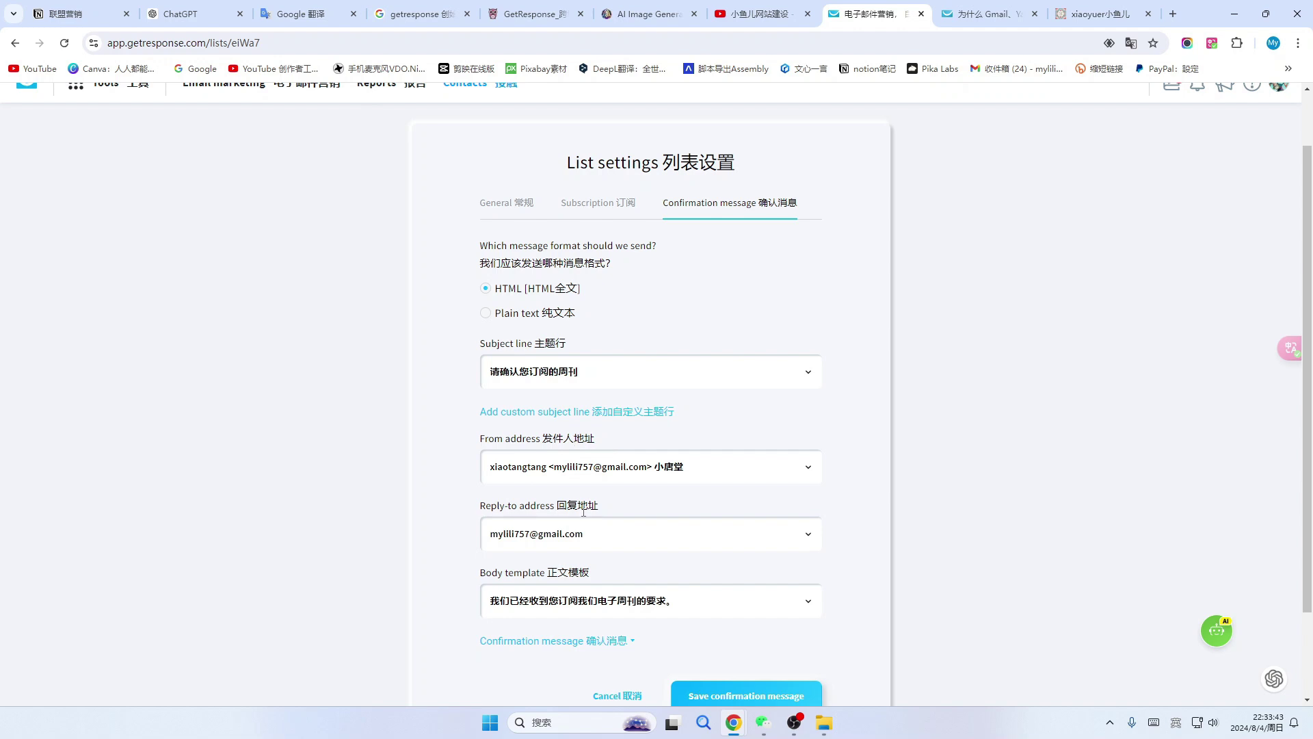
{"action": "scroll", "coordinate": [615, 518], "scroll_direction": "down", "scroll_amount": 2}
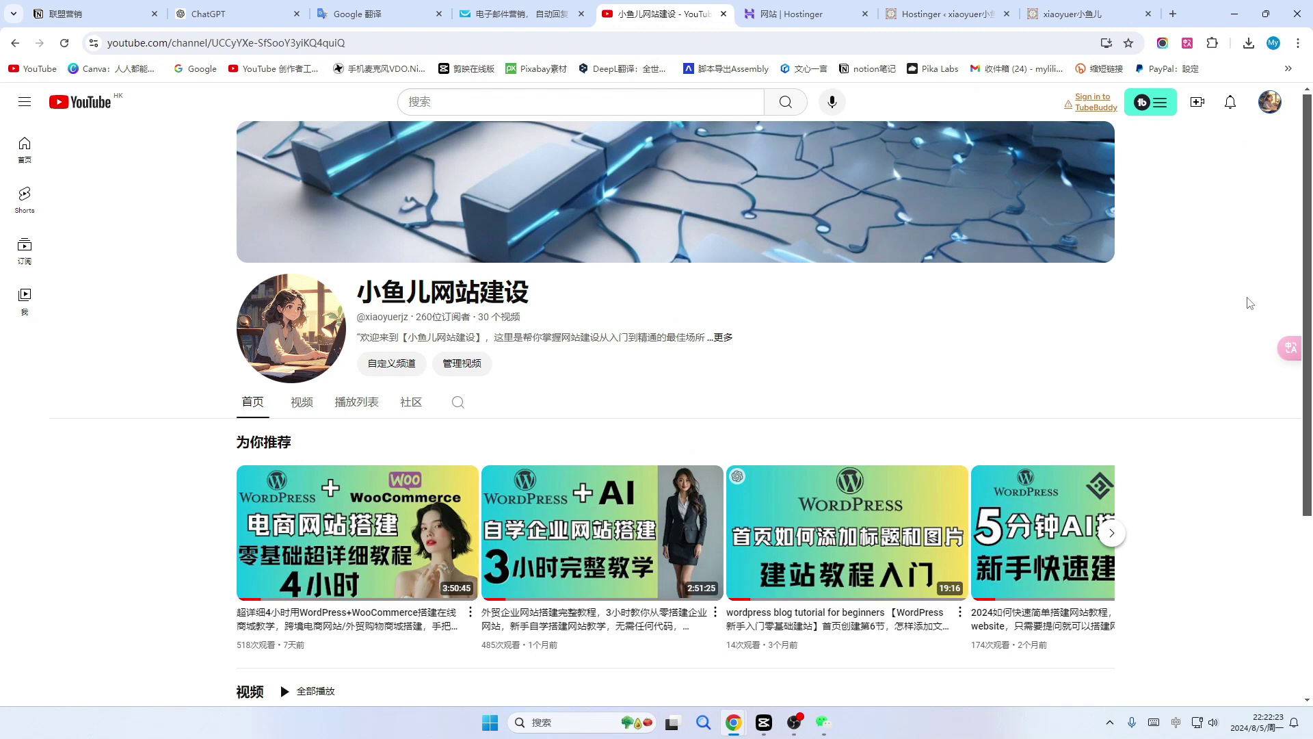
Return to GetResponse's contact lists and start adding contacts to a list.
{"action": "left_click", "coordinate": [526, 14]}
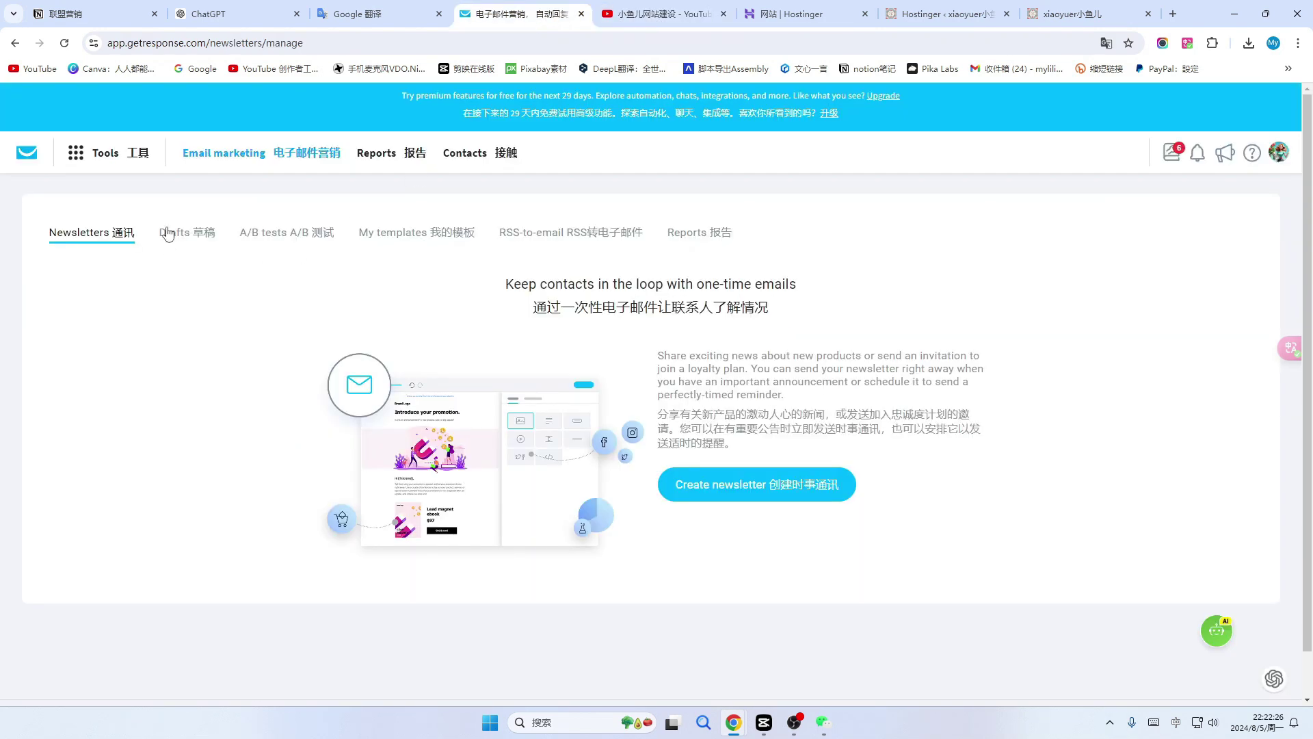
{"action": "left_click", "coordinate": [481, 155]}
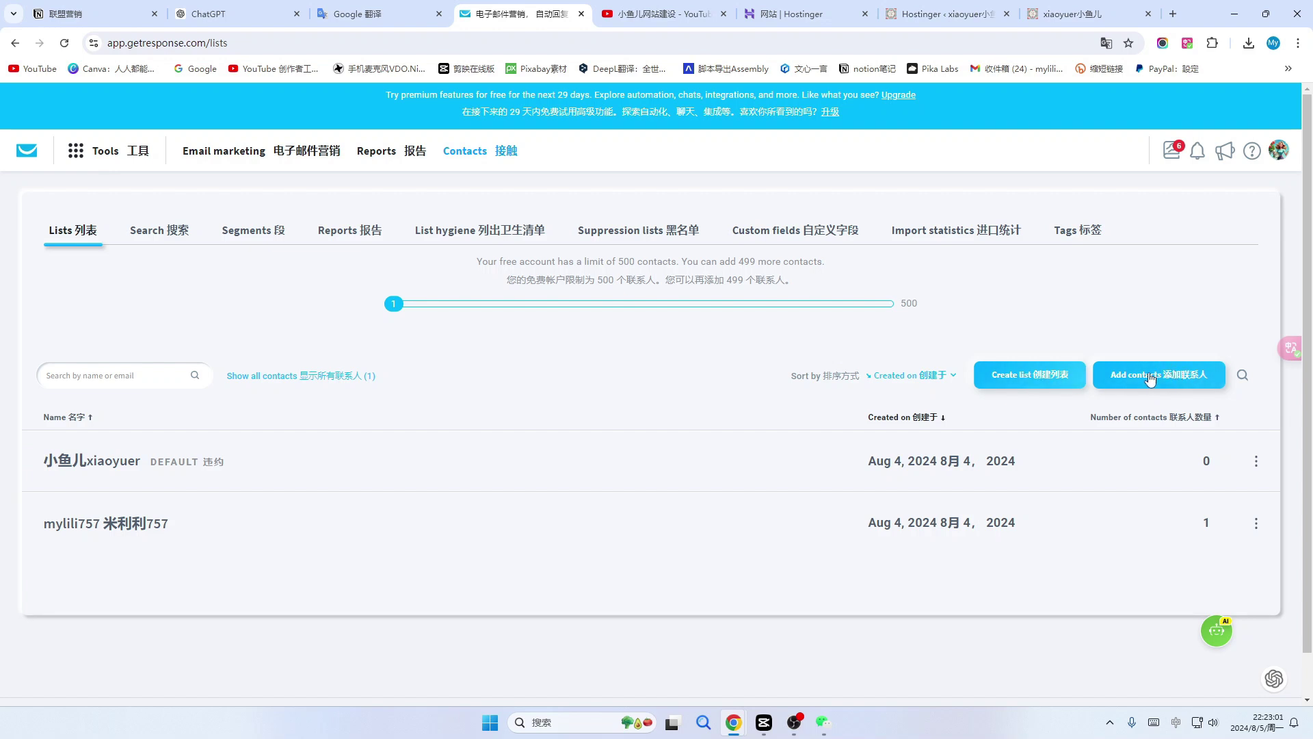
{"action": "left_click", "coordinate": [1169, 383]}
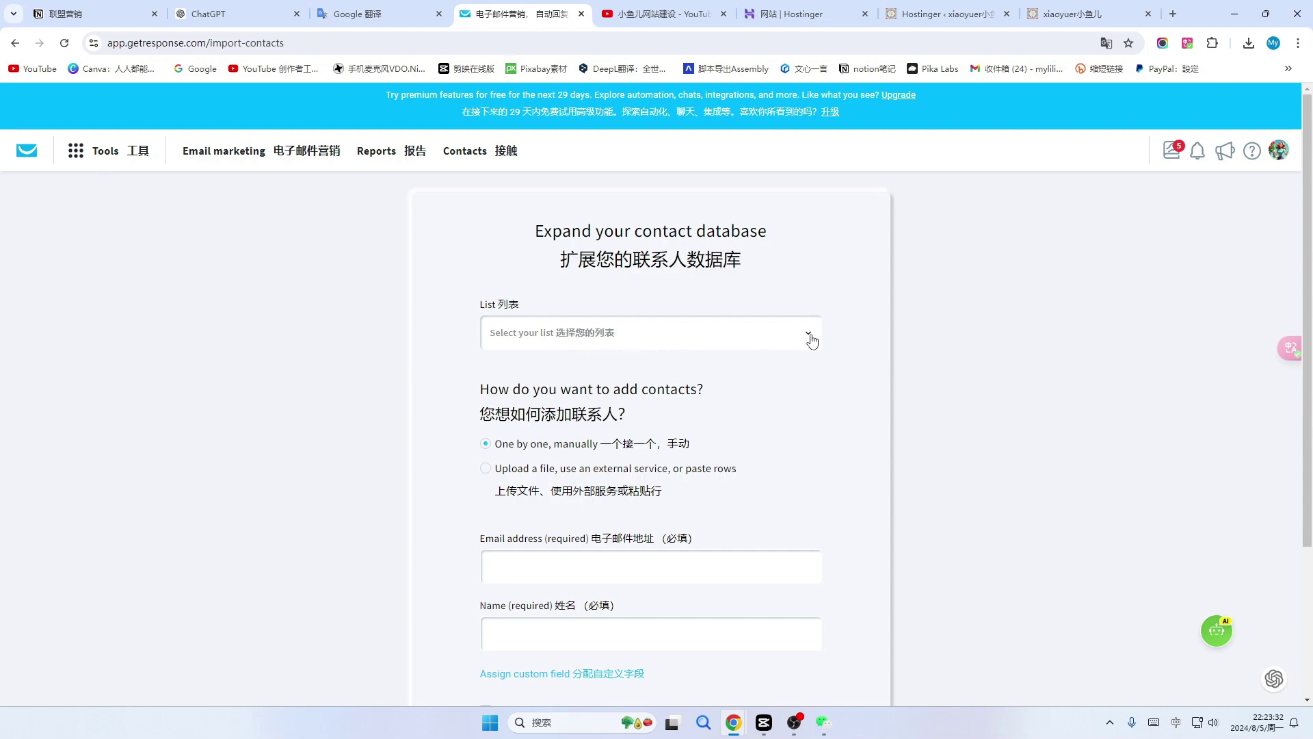
Choose 小鱼儿xiaoyuer as the target list for the new contacts.
{"action": "left_click", "coordinate": [812, 340]}
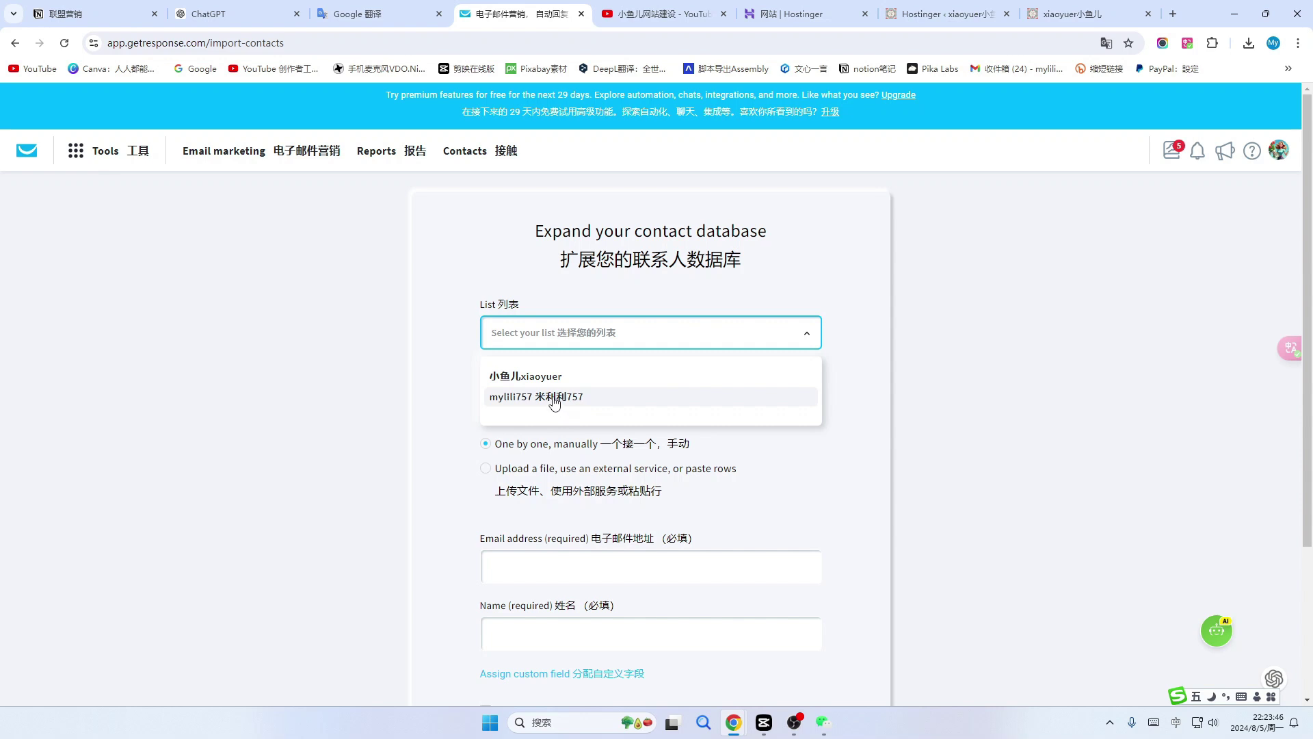
{"action": "left_click", "coordinate": [557, 402]}
{"action": "left_click", "coordinate": [520, 377]}
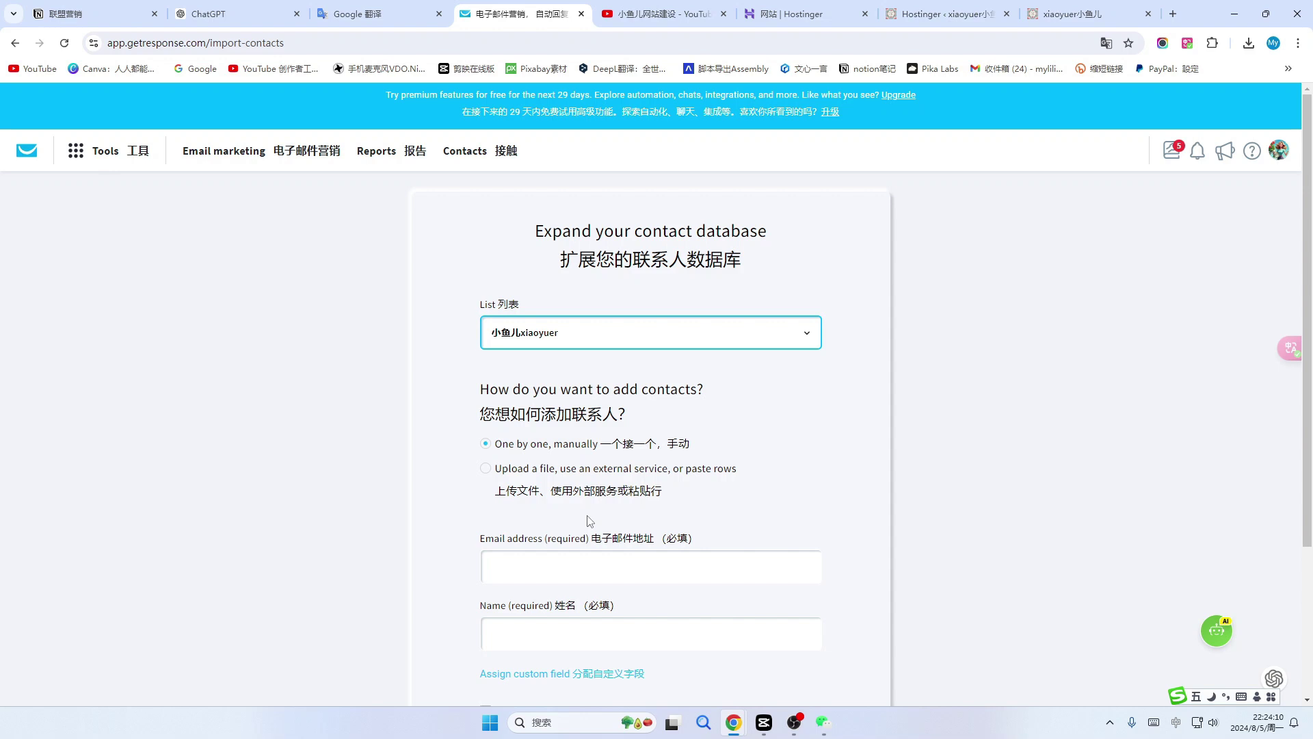
{"action": "scroll", "coordinate": [590, 521], "scroll_direction": "down", "scroll_amount": 1}
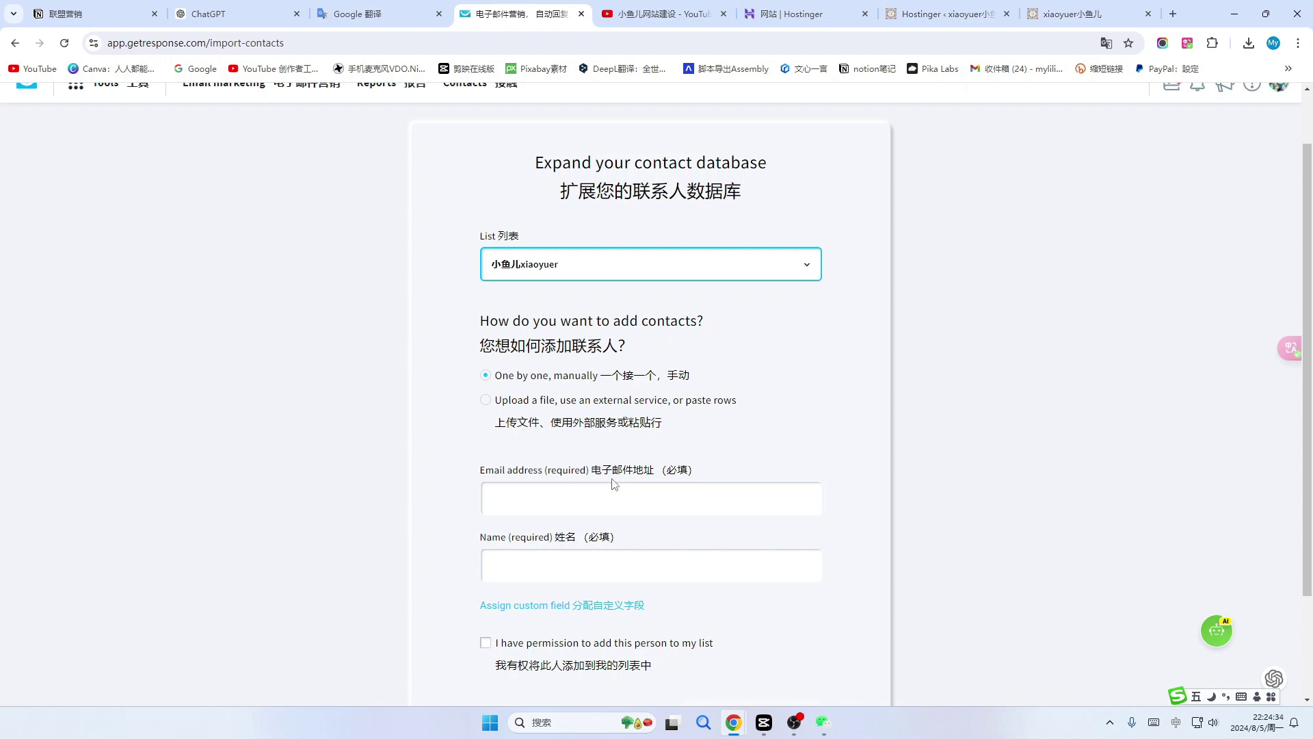
Compare the Connect service, Paste and Migrate import options, settle on Paste, and view the ChatGPT contacts.
{"action": "left_click", "coordinate": [485, 399]}
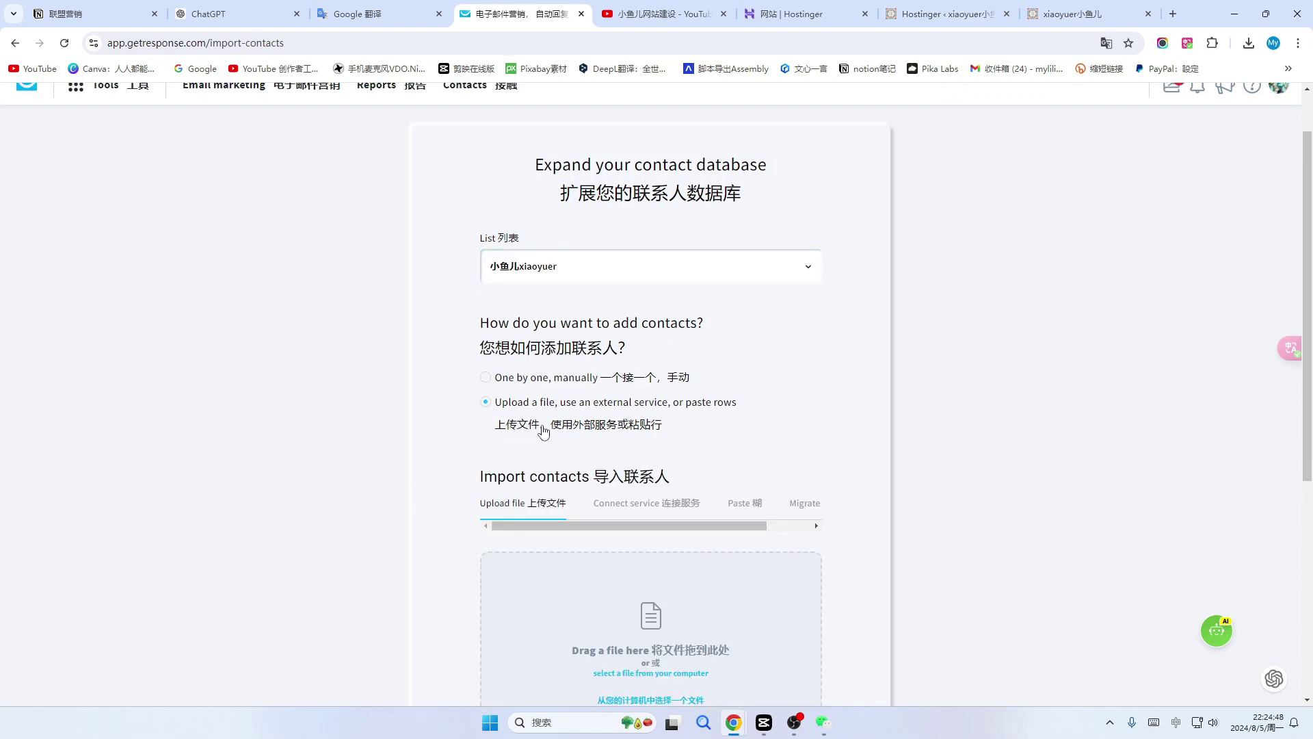
{"action": "scroll", "coordinate": [543, 431], "scroll_direction": "down", "scroll_amount": 2}
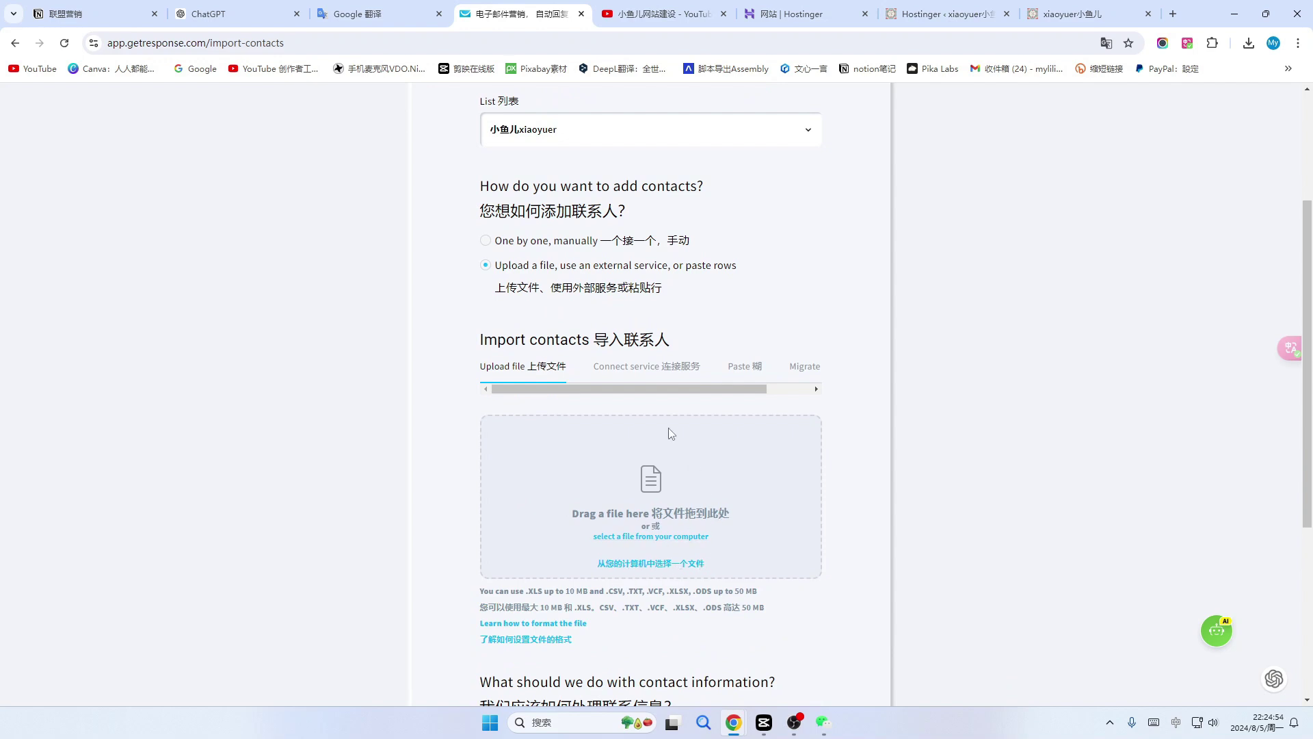
{"action": "left_click", "coordinate": [642, 368]}
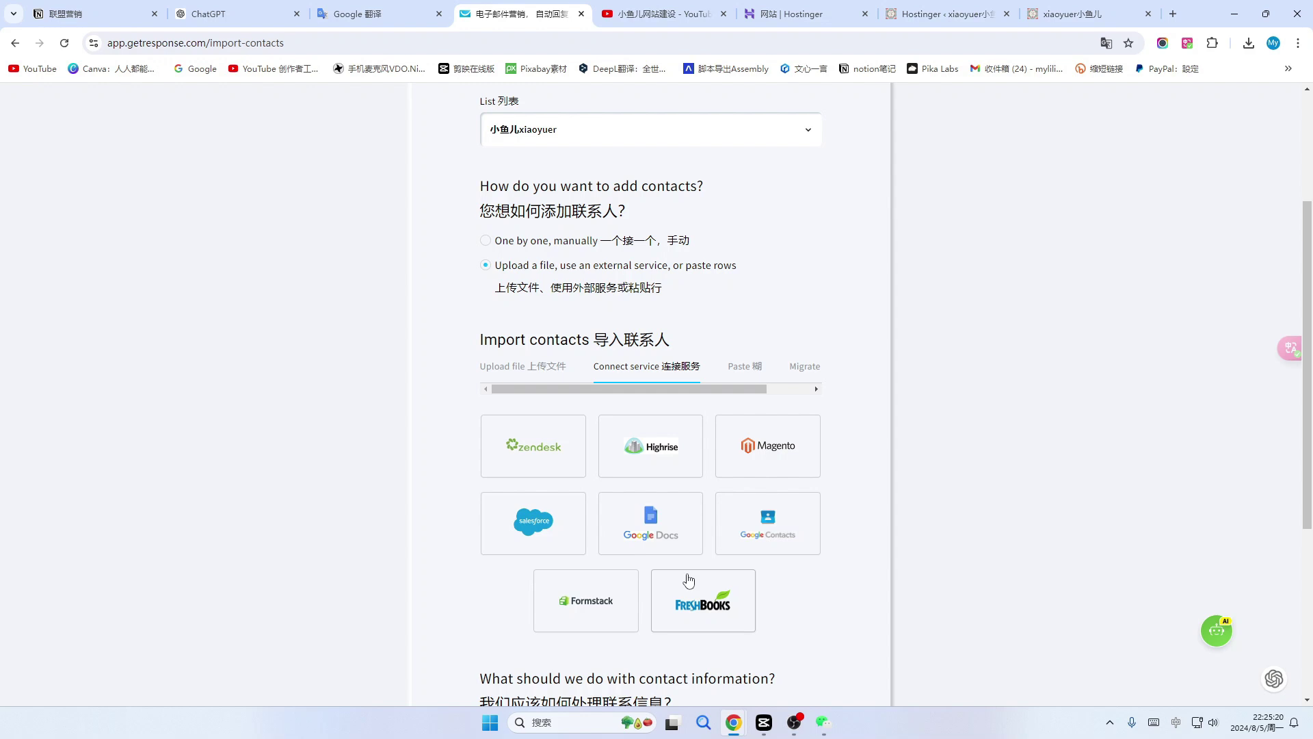
{"action": "left_click", "coordinate": [743, 368]}
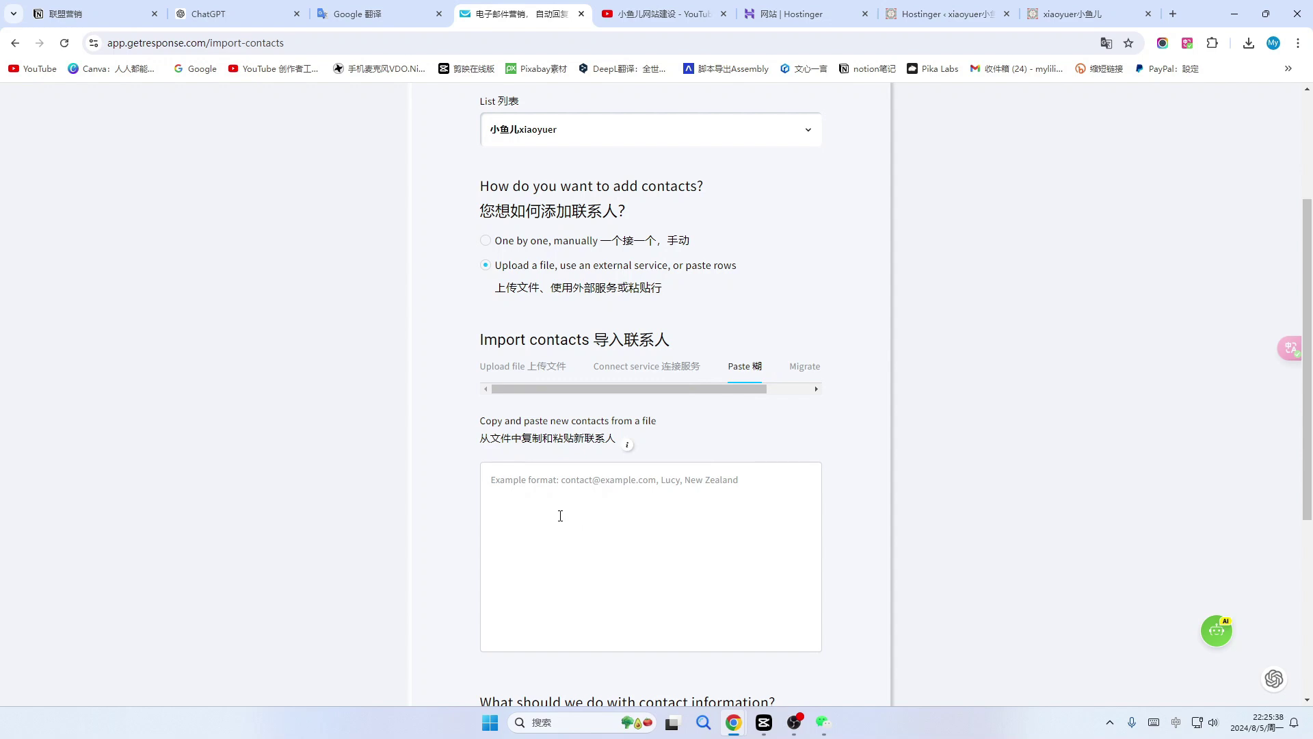
{"action": "left_click", "coordinate": [804, 368]}
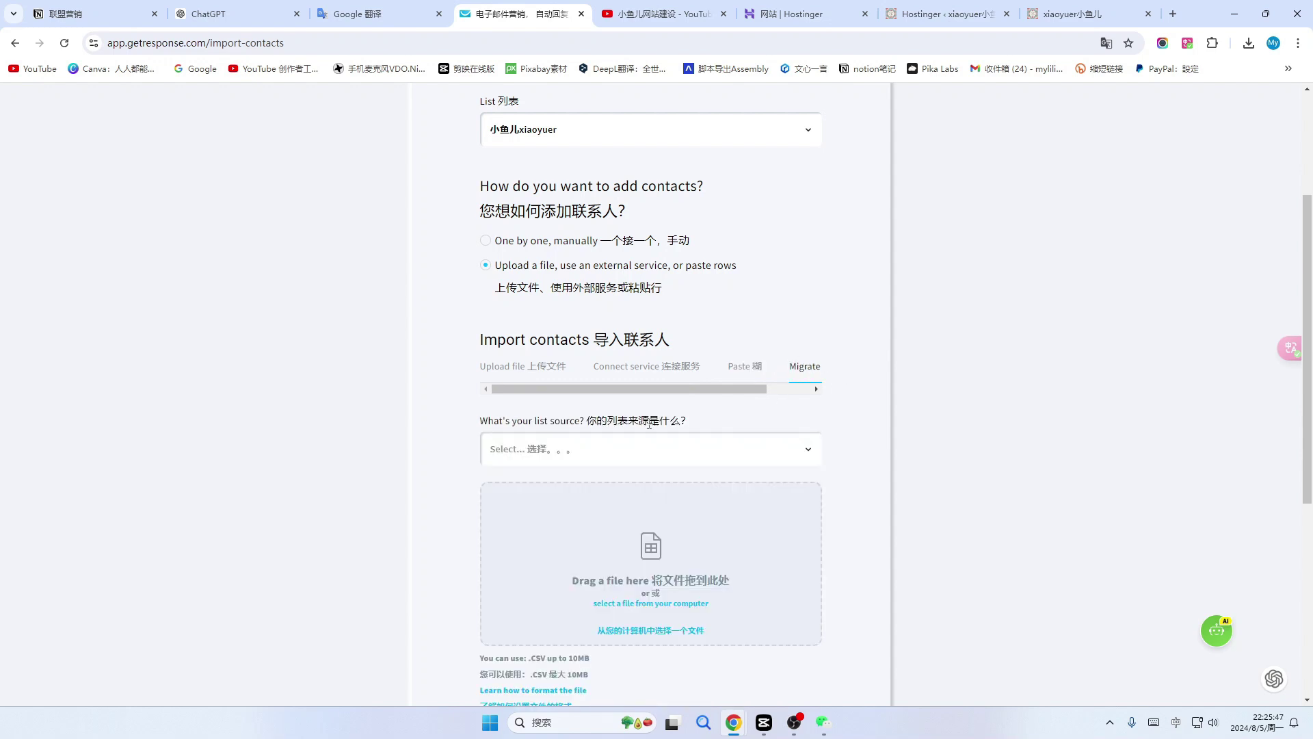
{"action": "left_click", "coordinate": [808, 452]}
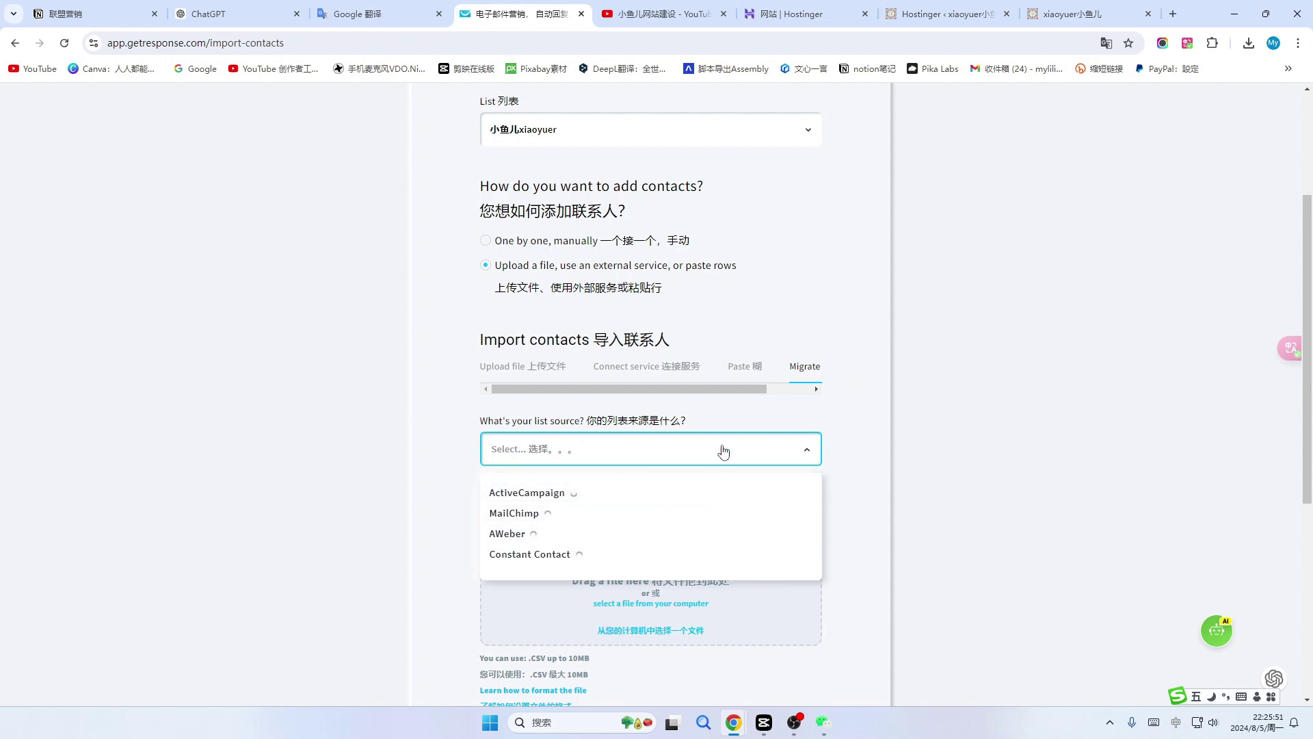
{"action": "left_click", "coordinate": [749, 369]}
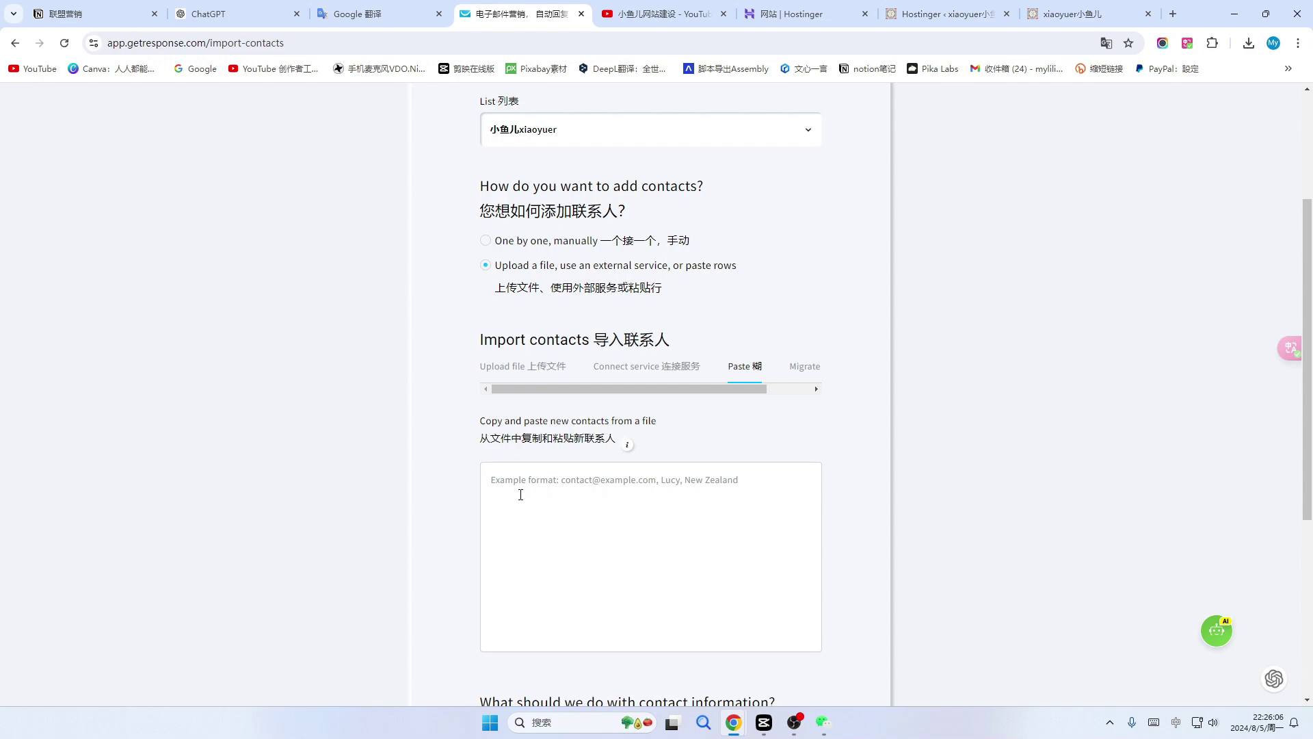
{"action": "left_click", "coordinate": [219, 13]}
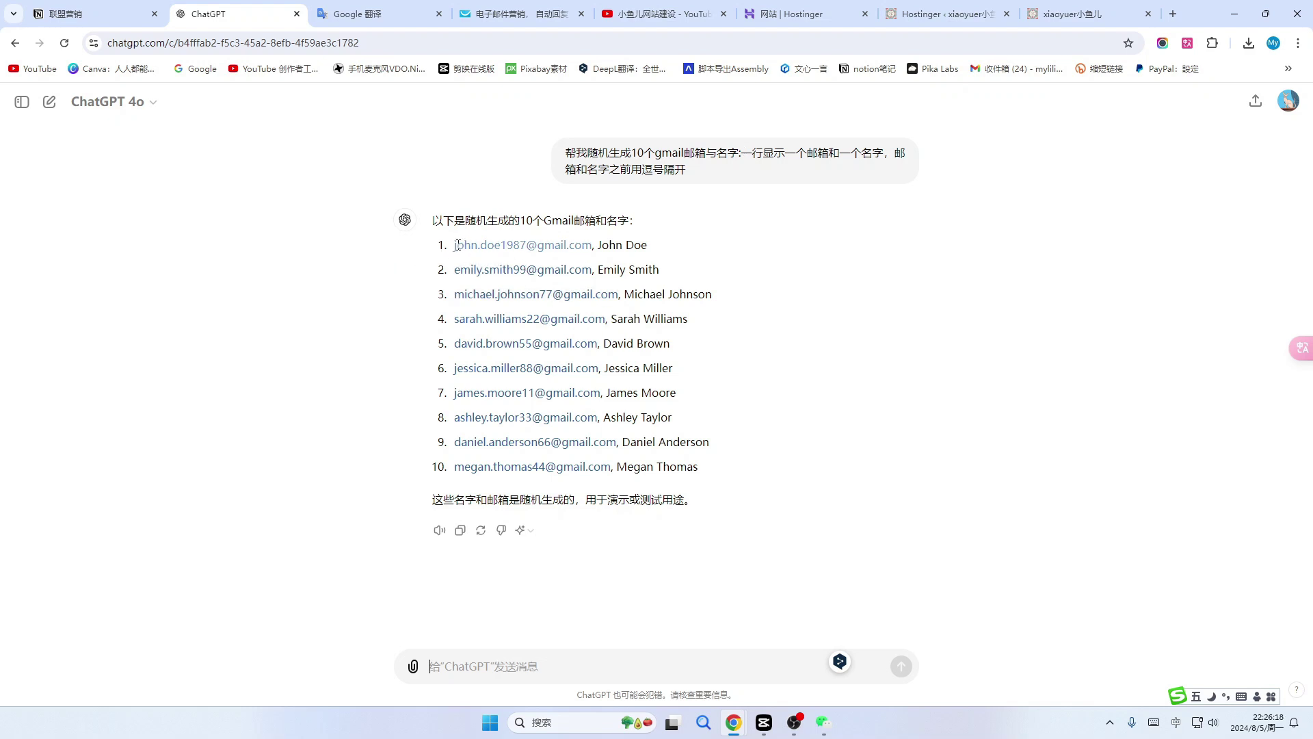
Copy the ten ChatGPT Gmail contact lines into GetResponse's paste-import box.
{"action": "left_click_drag", "start_coordinate": [450, 241], "coordinate": [793, 445]}
{"action": "key", "text": "ctrl+c"}
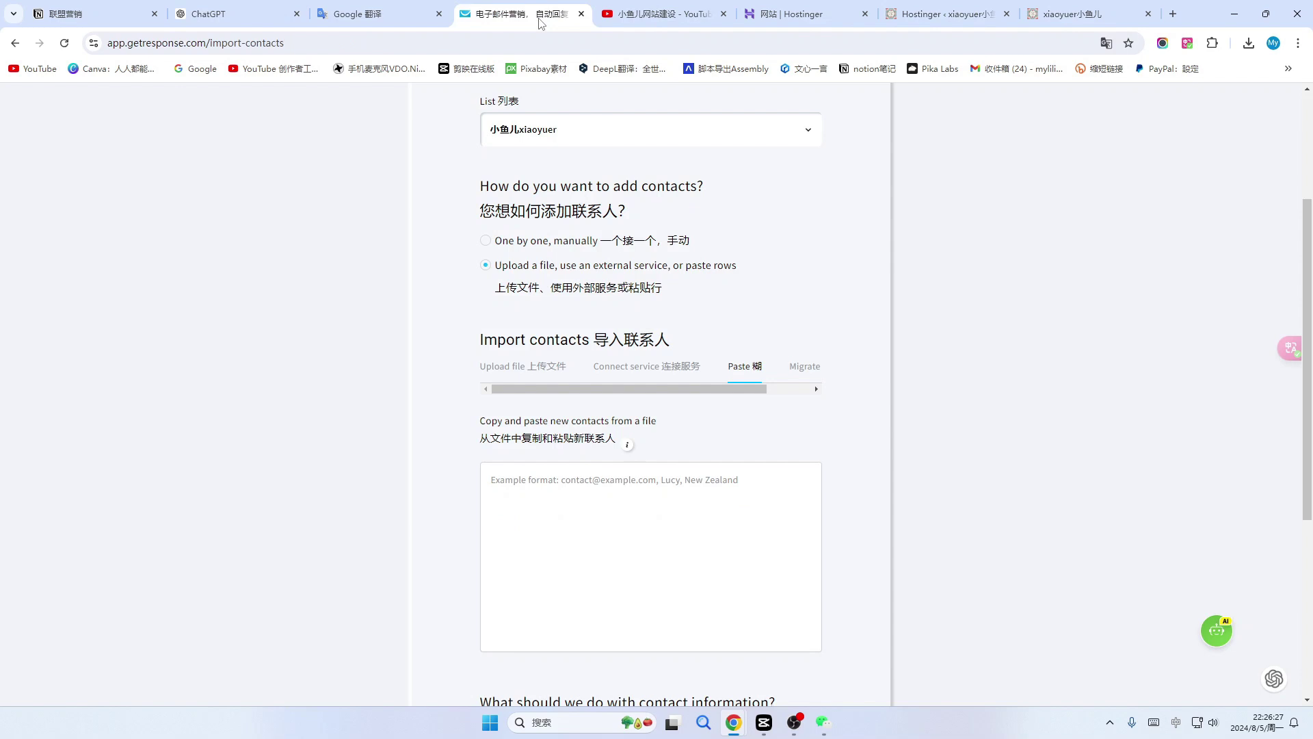
{"action": "left_click", "coordinate": [538, 19]}
{"action": "left_click", "coordinate": [527, 488]}
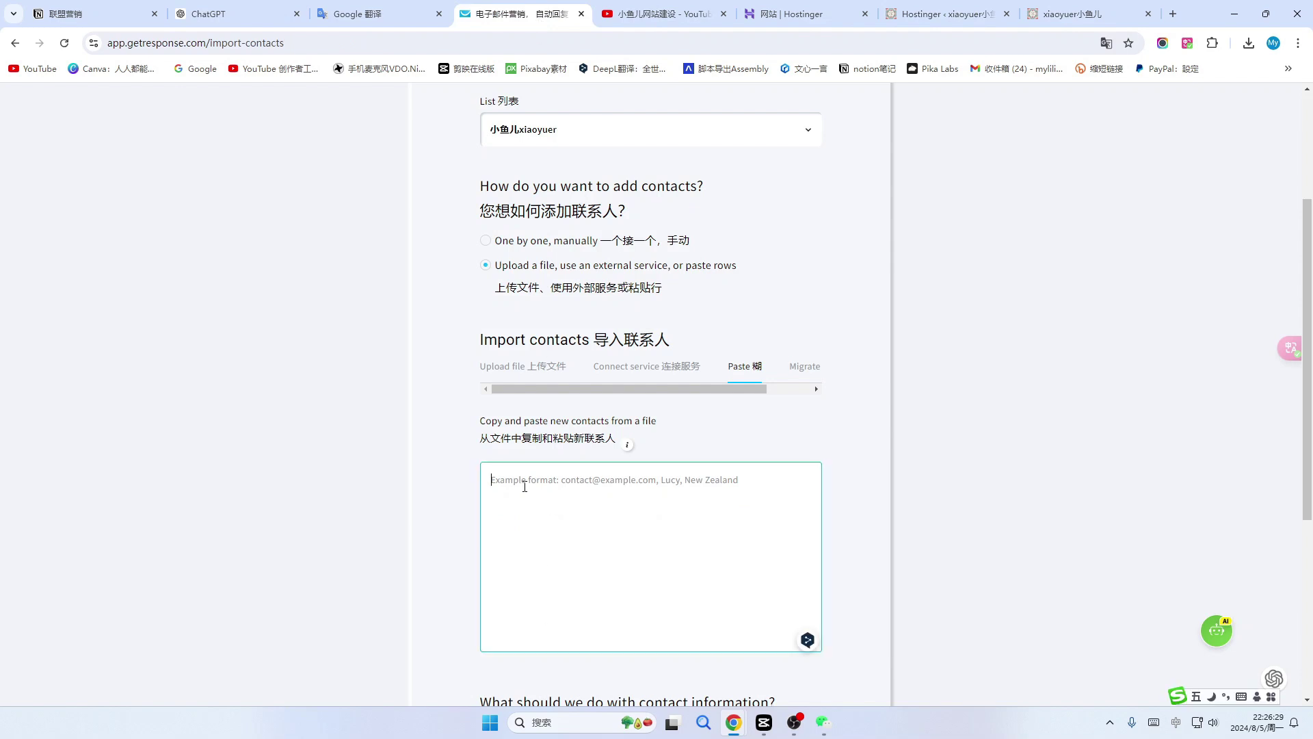
{"action": "key", "text": "ctrl+v"}
Delete the last four pasted lines so only six contacts remain.
{"action": "left_click_drag", "start_coordinate": [681, 609], "coordinate": [490, 568]}
{"action": "key", "text": "BackSpace"}
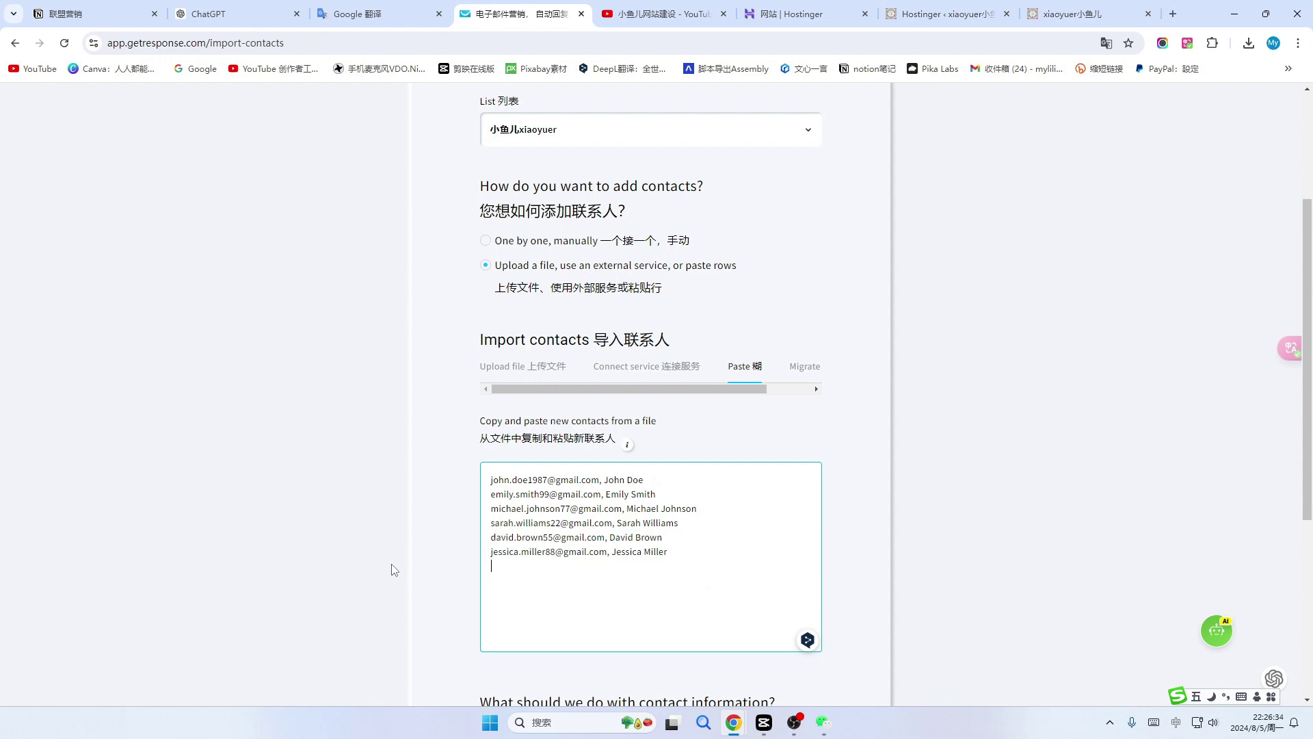
{"action": "left_click", "coordinate": [186, 23]}
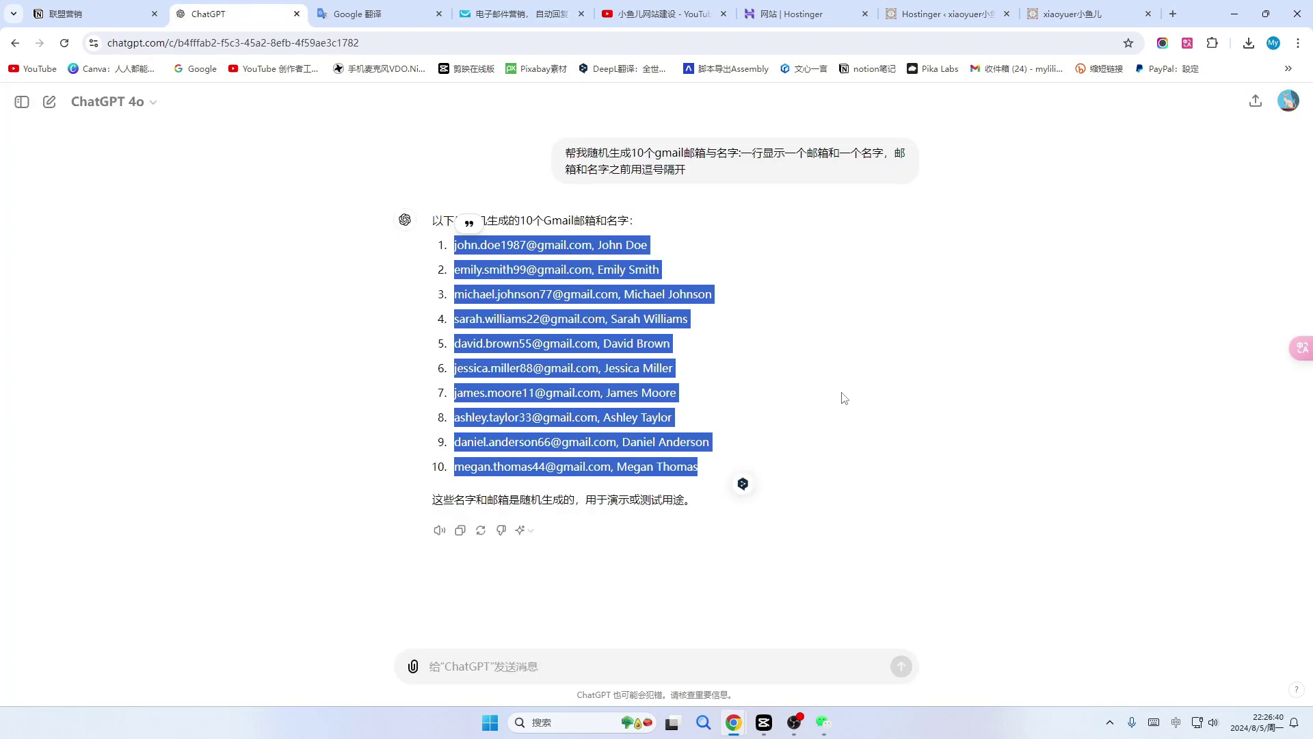
{"action": "left_click", "coordinate": [508, 17]}
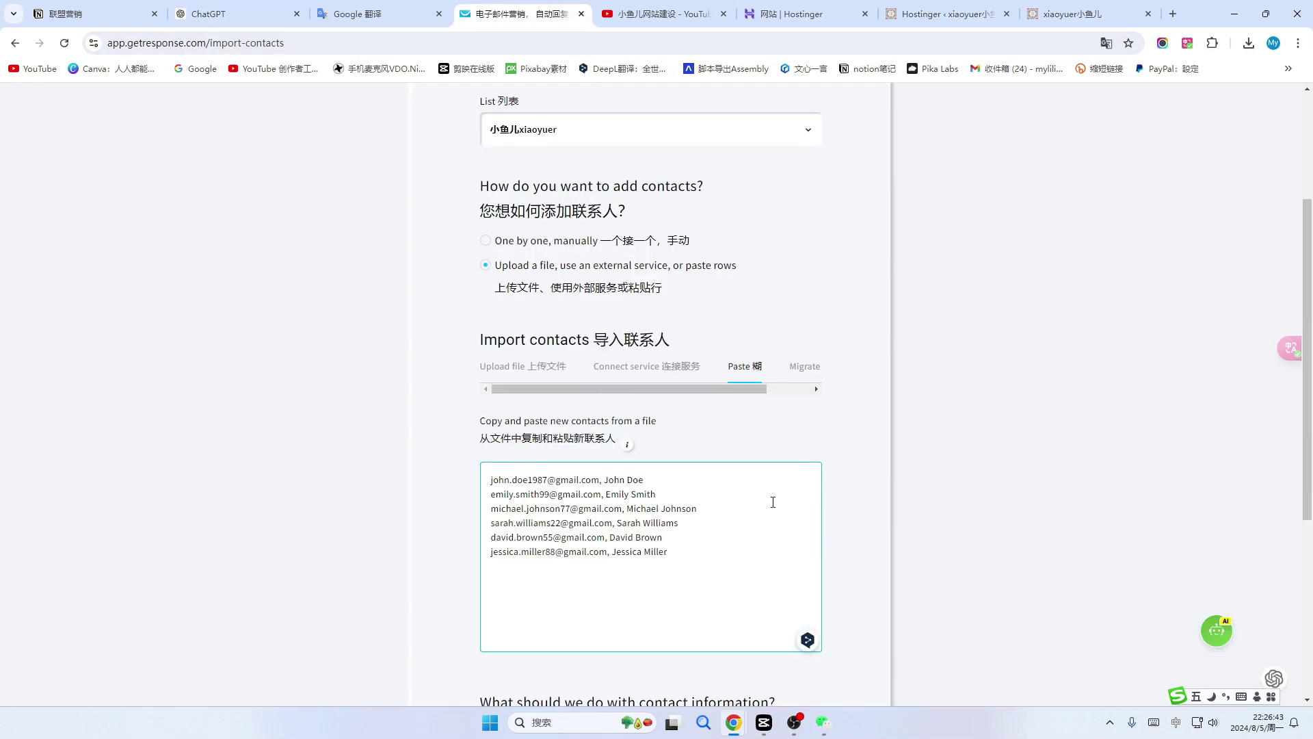
{"action": "scroll", "coordinate": [703, 450], "scroll_direction": "down", "scroll_amount": 4}
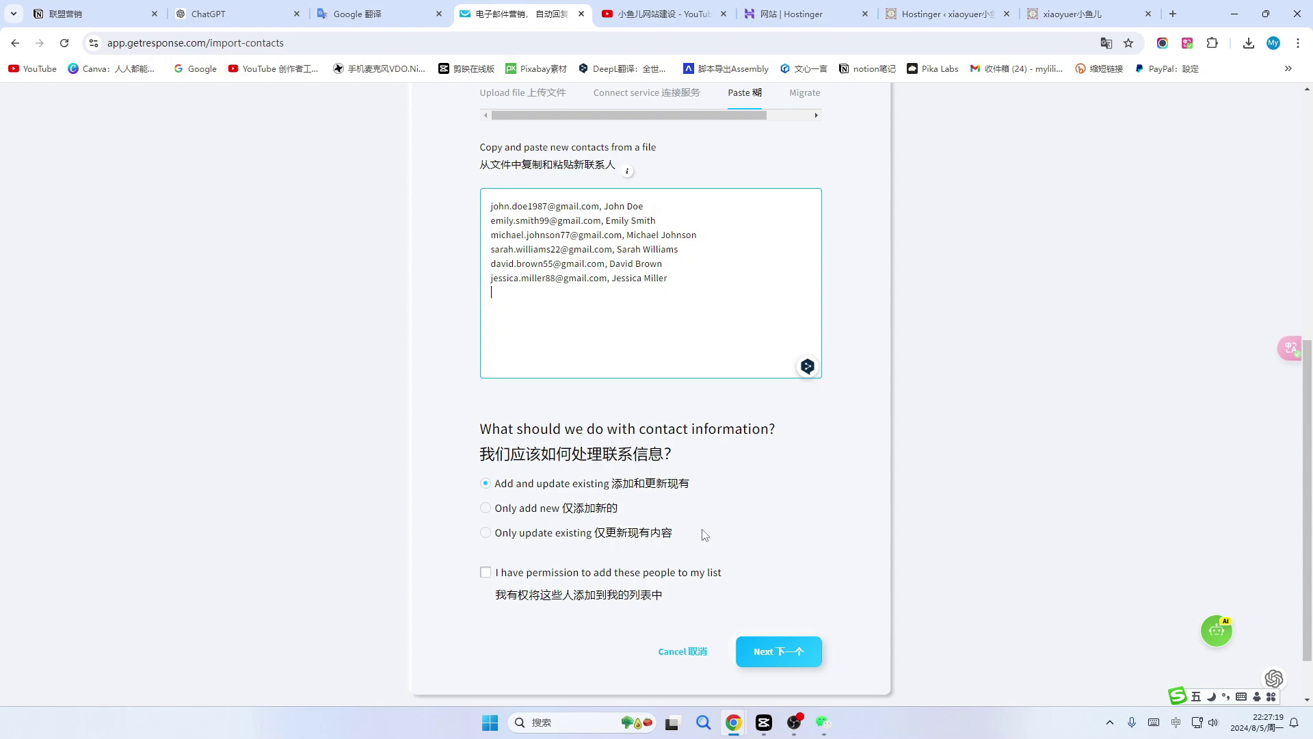
Choose 'Only add new' contacts and tick 'I have permission to add these people to my list'.
{"action": "left_click", "coordinate": [485, 508]}
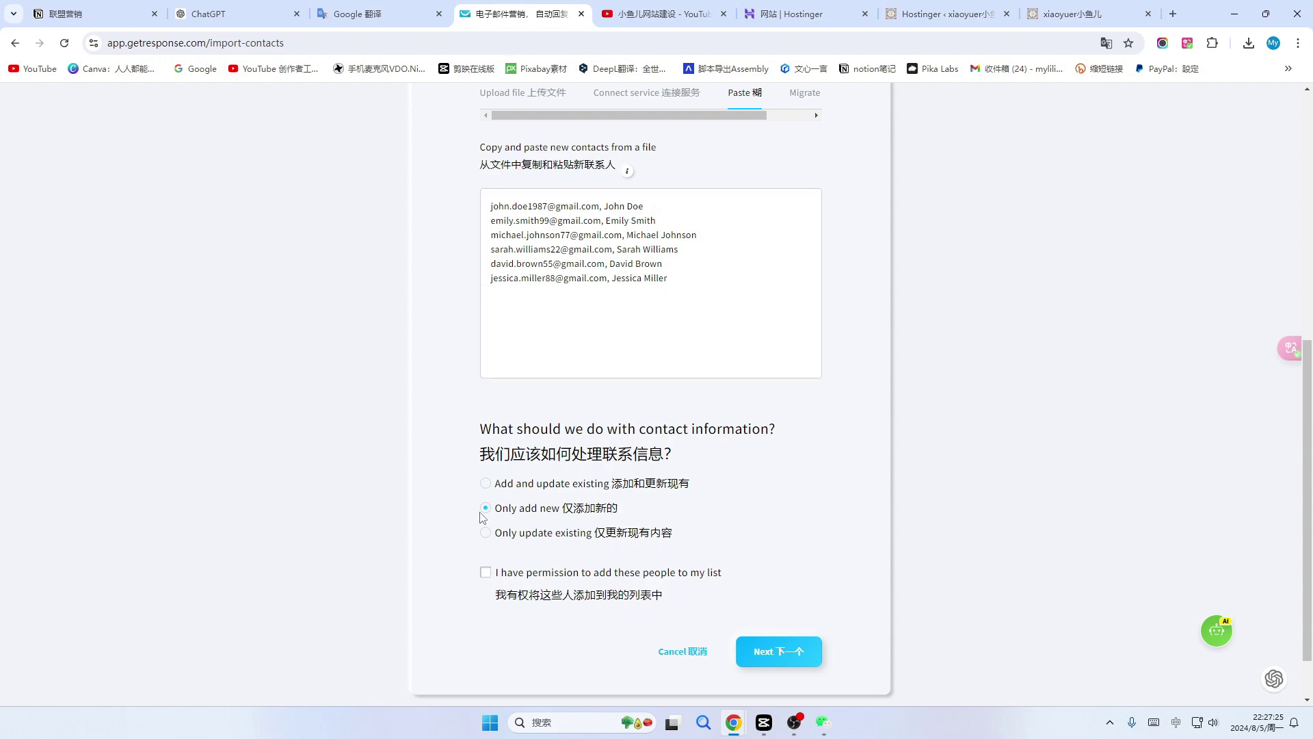
{"action": "scroll", "coordinate": [577, 517], "scroll_direction": "down", "scroll_amount": 1}
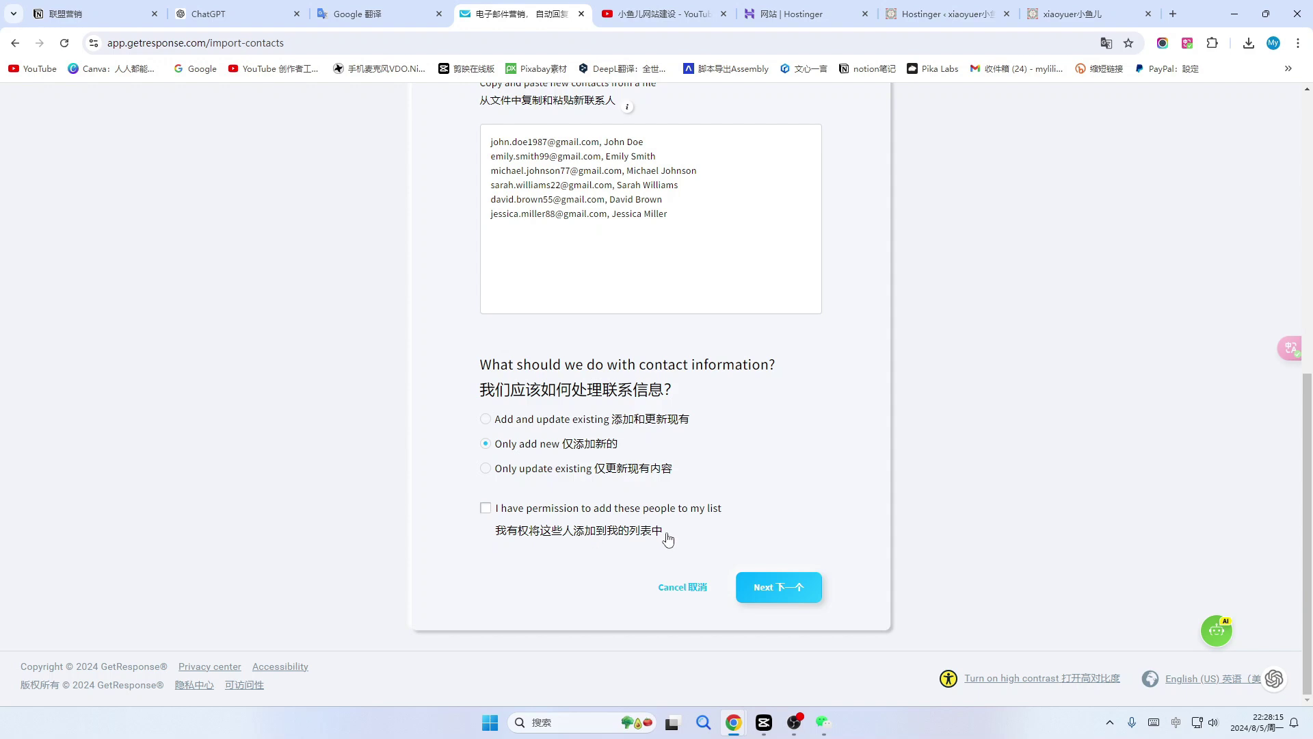
{"action": "left_click", "coordinate": [486, 509]}
Map the second pasted column to the 'name' field and import the six contacts.
{"action": "left_click", "coordinate": [786, 589]}
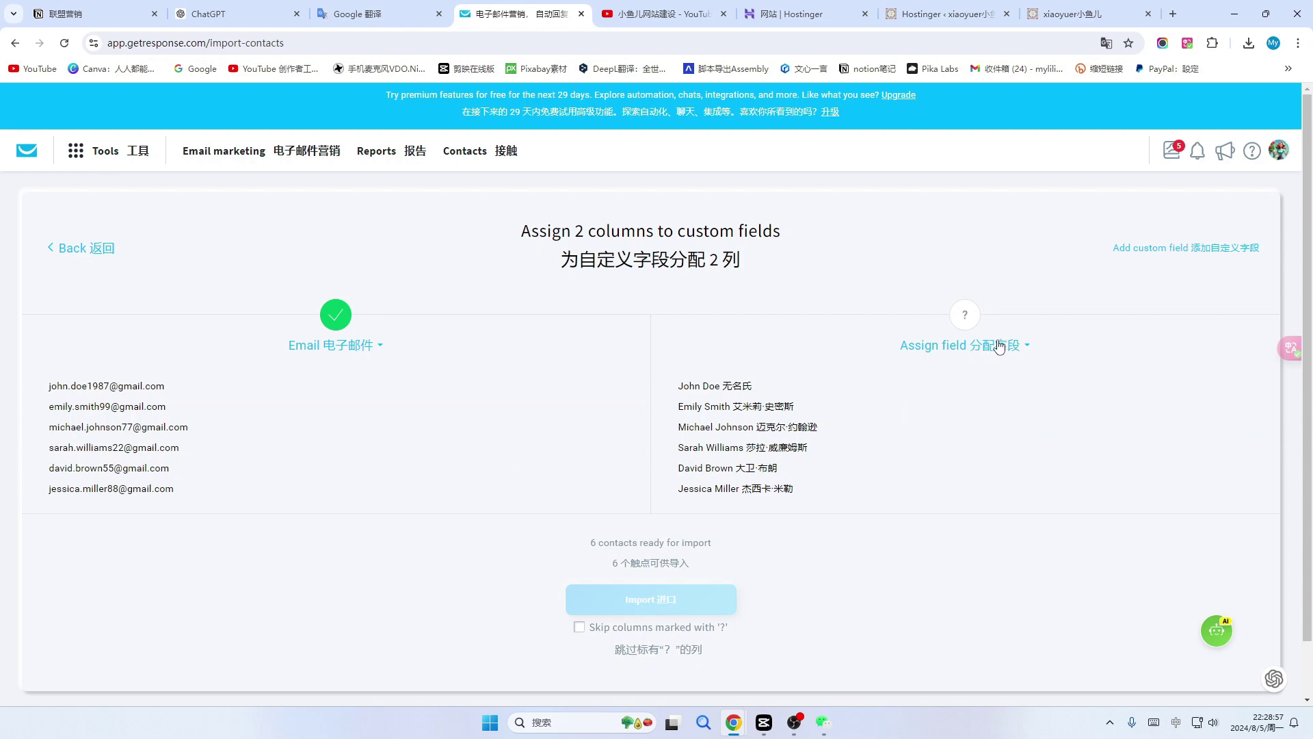
{"action": "left_click", "coordinate": [1027, 347]}
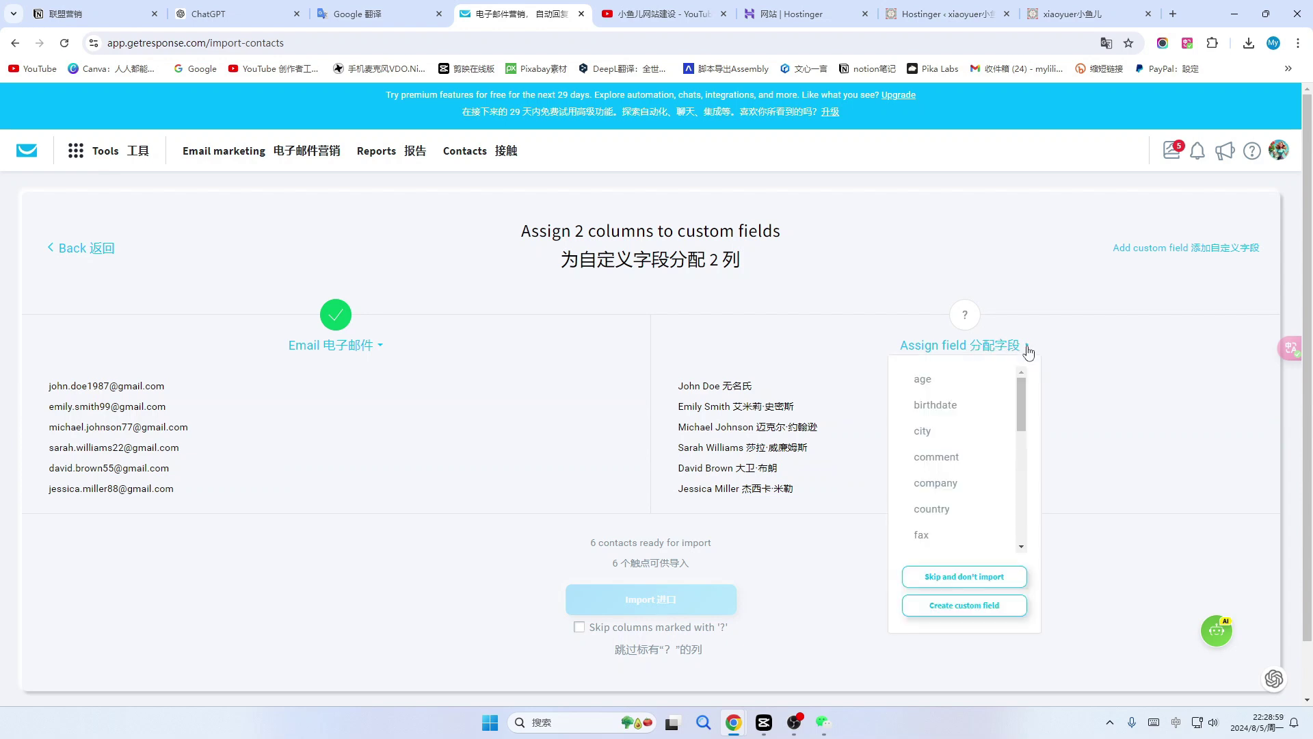
{"action": "scroll", "coordinate": [987, 438], "scroll_direction": "down", "scroll_amount": 5}
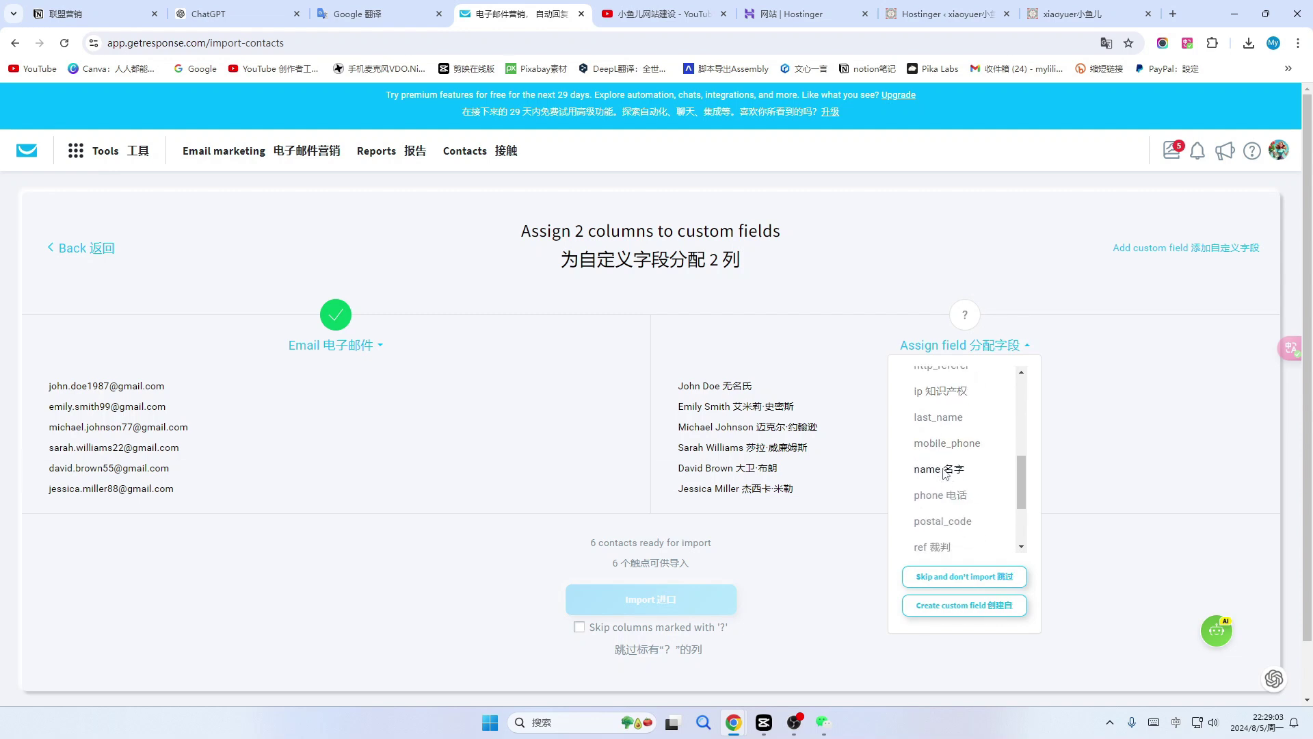
{"action": "left_click", "coordinate": [943, 471]}
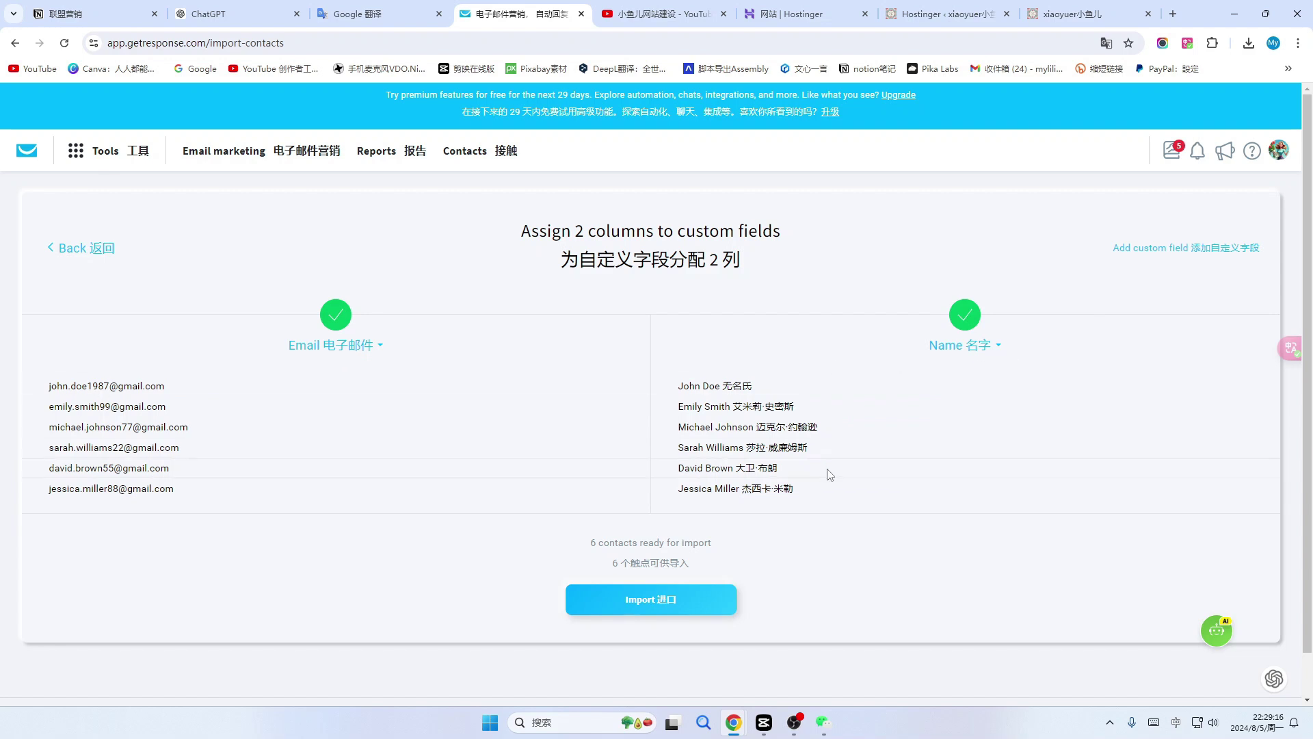
{"action": "left_click", "coordinate": [667, 604]}
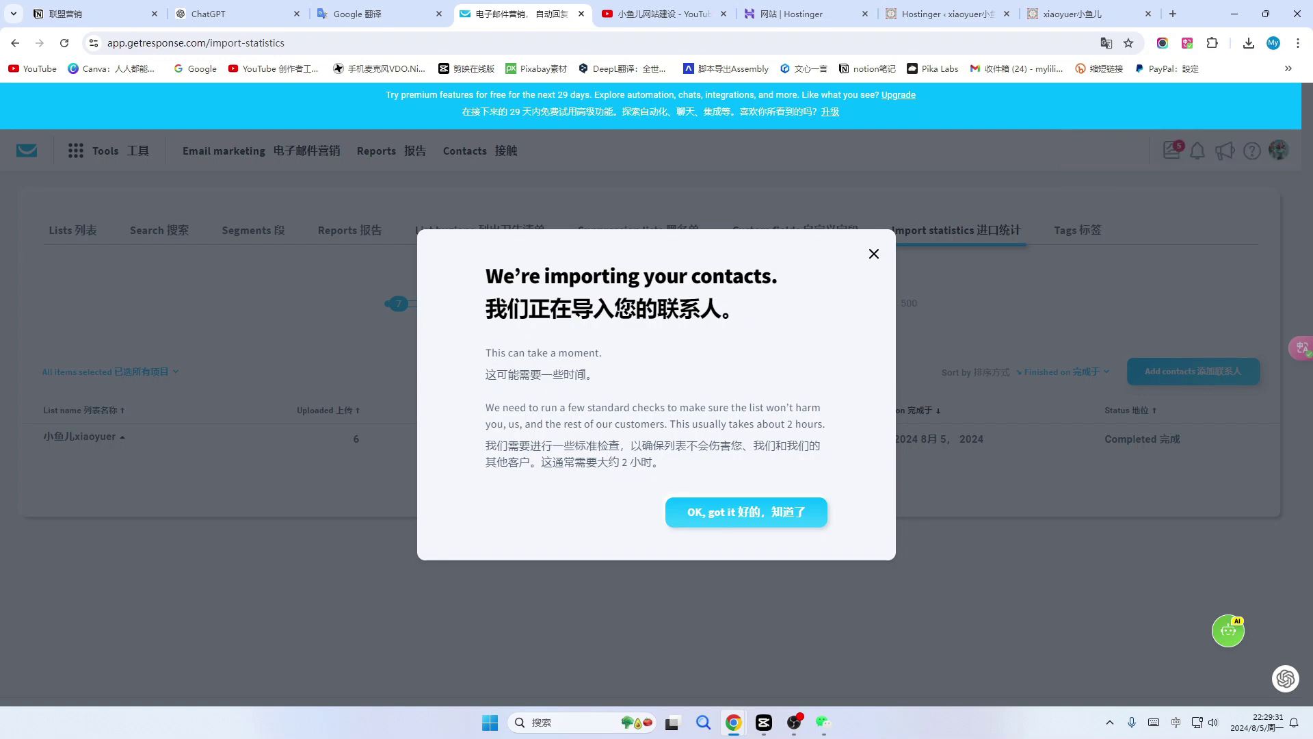
Dismiss the importing notice and reload the statistics to show 6 contacts added, status Completed.
{"action": "left_click", "coordinate": [773, 516]}
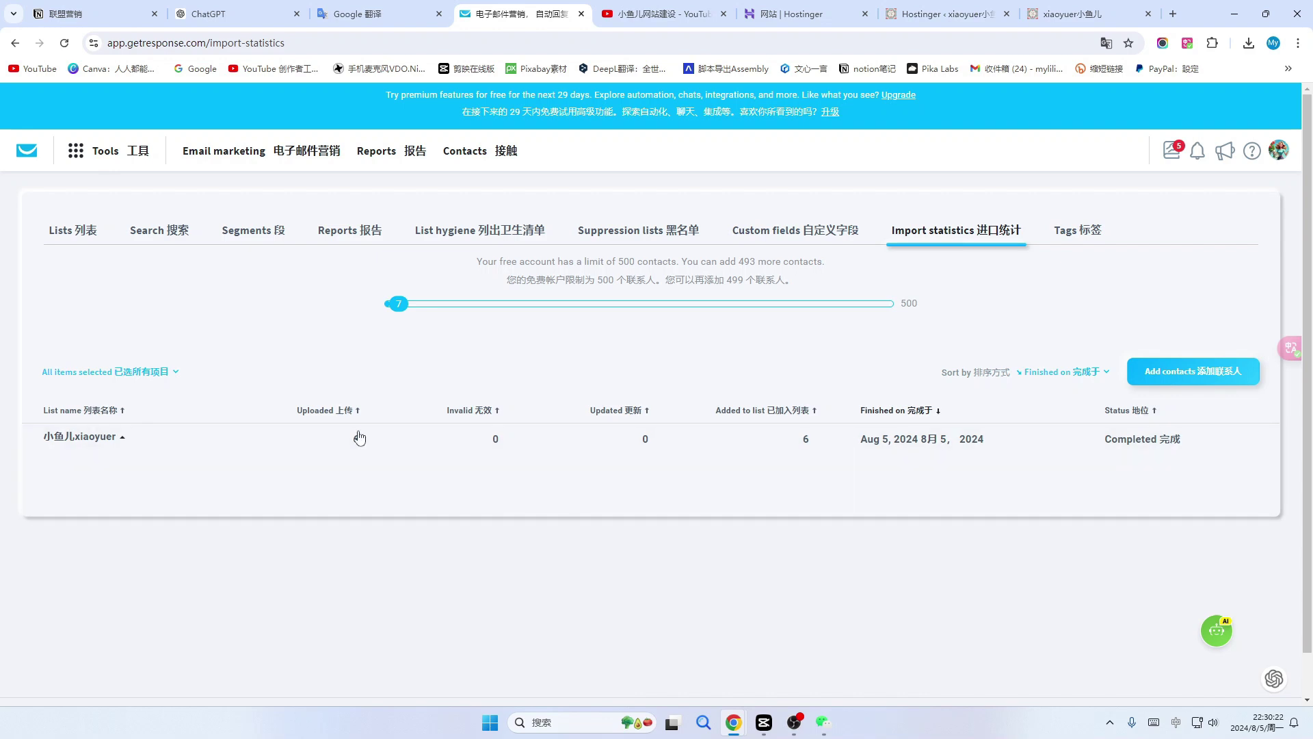
{"action": "left_click", "coordinate": [63, 44]}
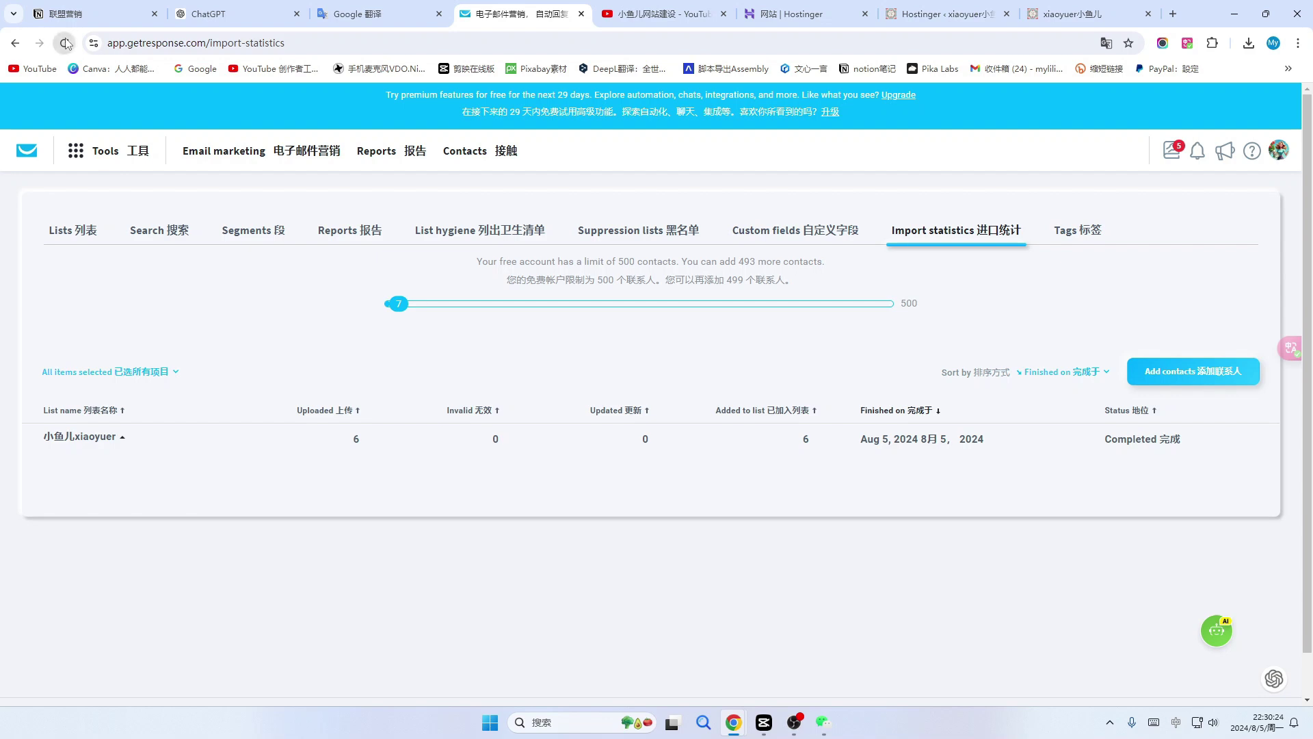
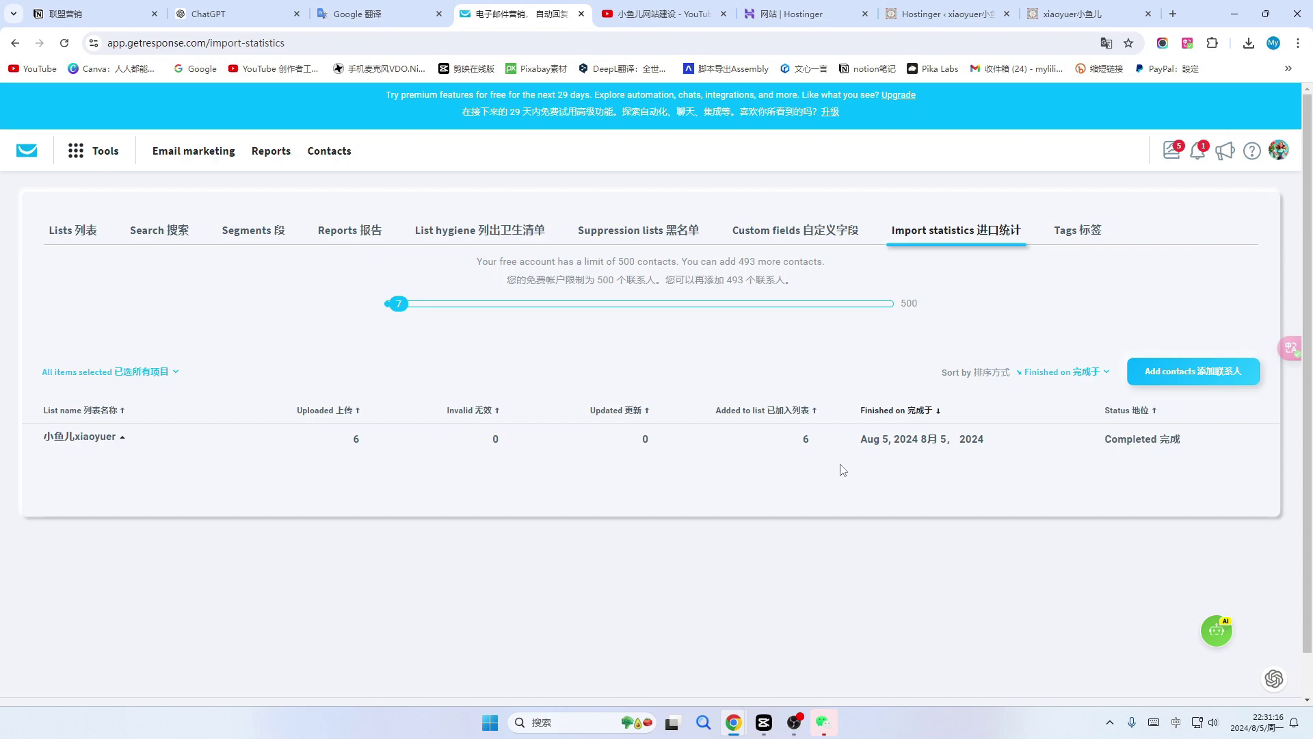
Switch from the import statistics to the 小鱼儿网站建设 YouTube channel tab.
{"action": "key", "text": "ctrl+Tab"}
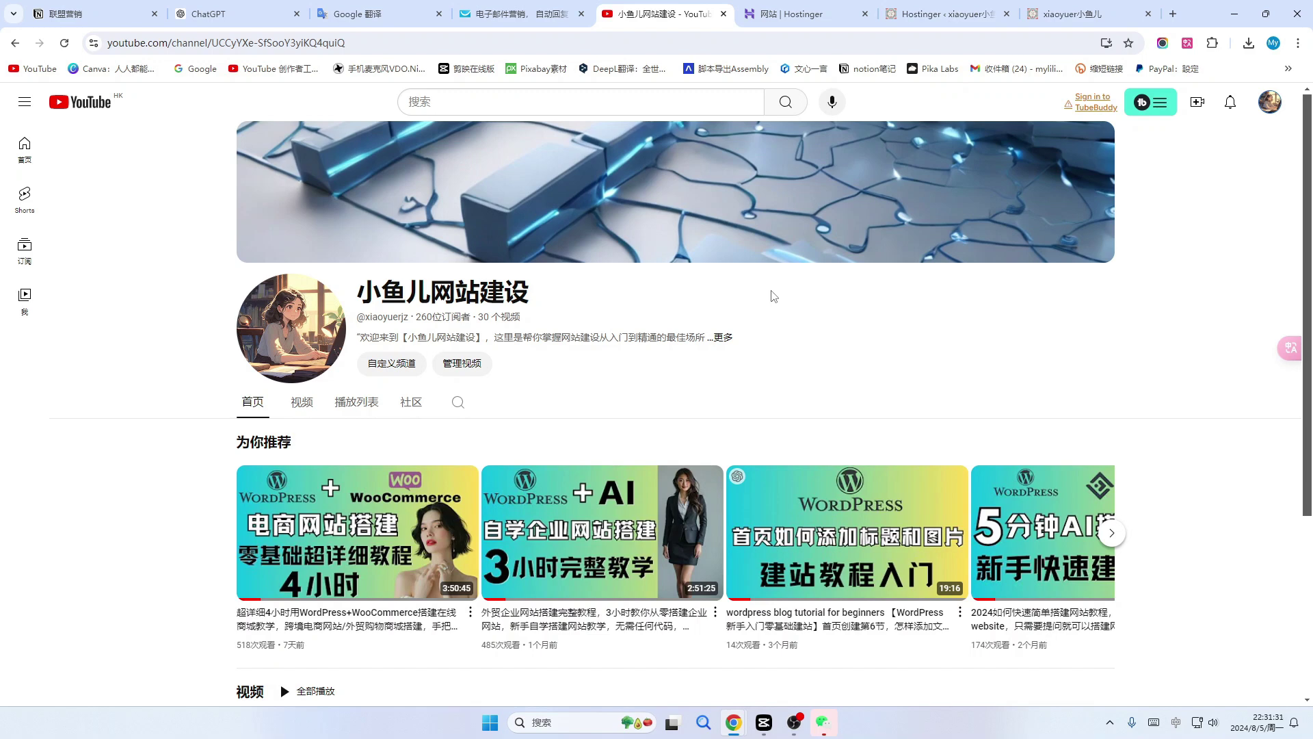
Cycle tabs to the xiaoyuer小鱼儿 store homepage with the 奢华时尚项链 banner.
{"action": "key", "text": "ctrl+Tab"}
{"action": "key", "text": "ctrl+Tab"}
{"action": "key", "text": "ctrl+Tab"}
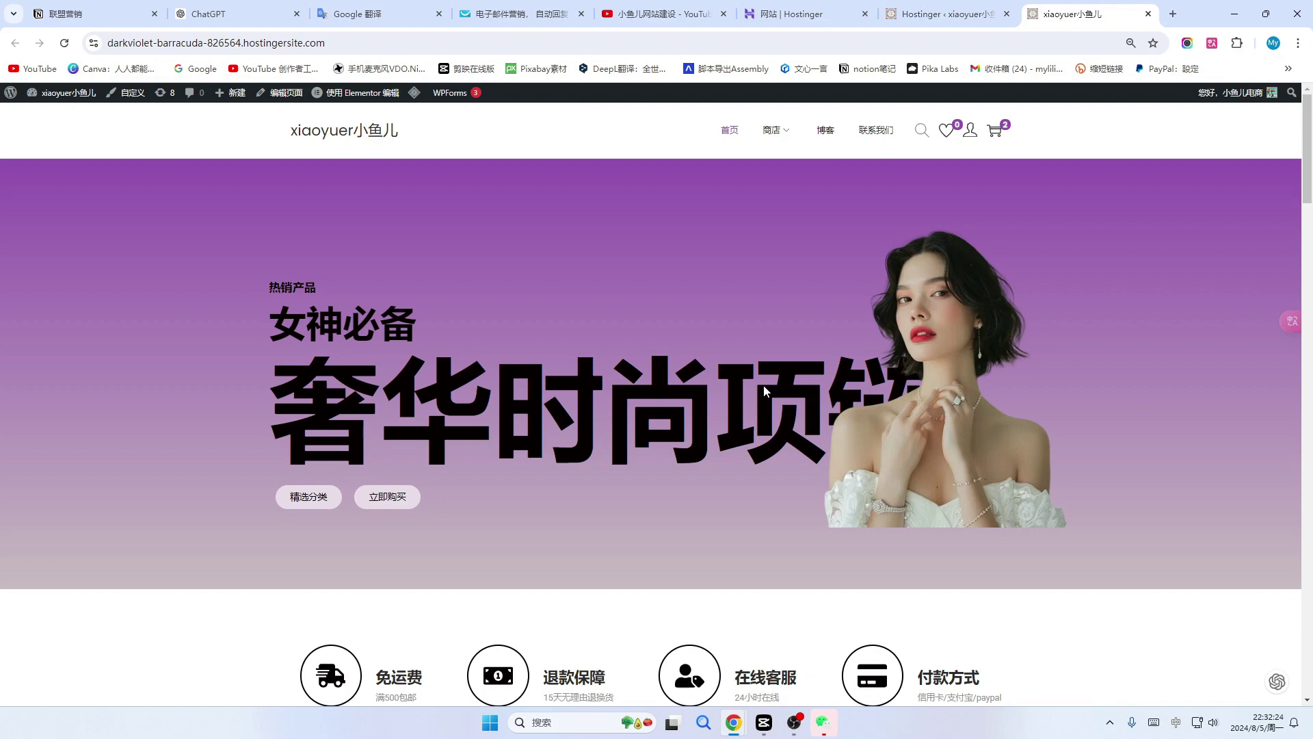
Go back to the GetResponse tab showing 6 contacts added to the 小鱼儿xiaoyuer list.
{"action": "left_click", "coordinate": [660, 13]}
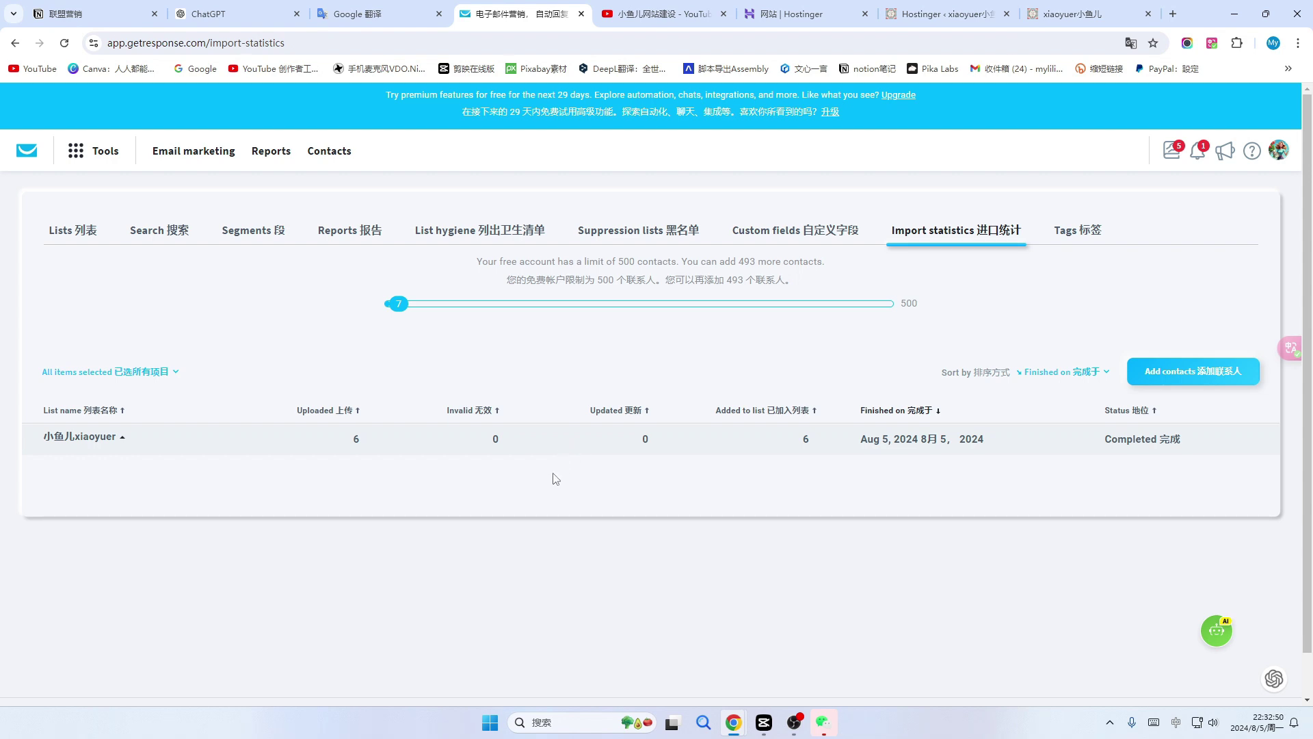
Under Tools > Forms and popups, create a new item displayed 'In a popup'.
{"action": "left_click", "coordinate": [97, 153]}
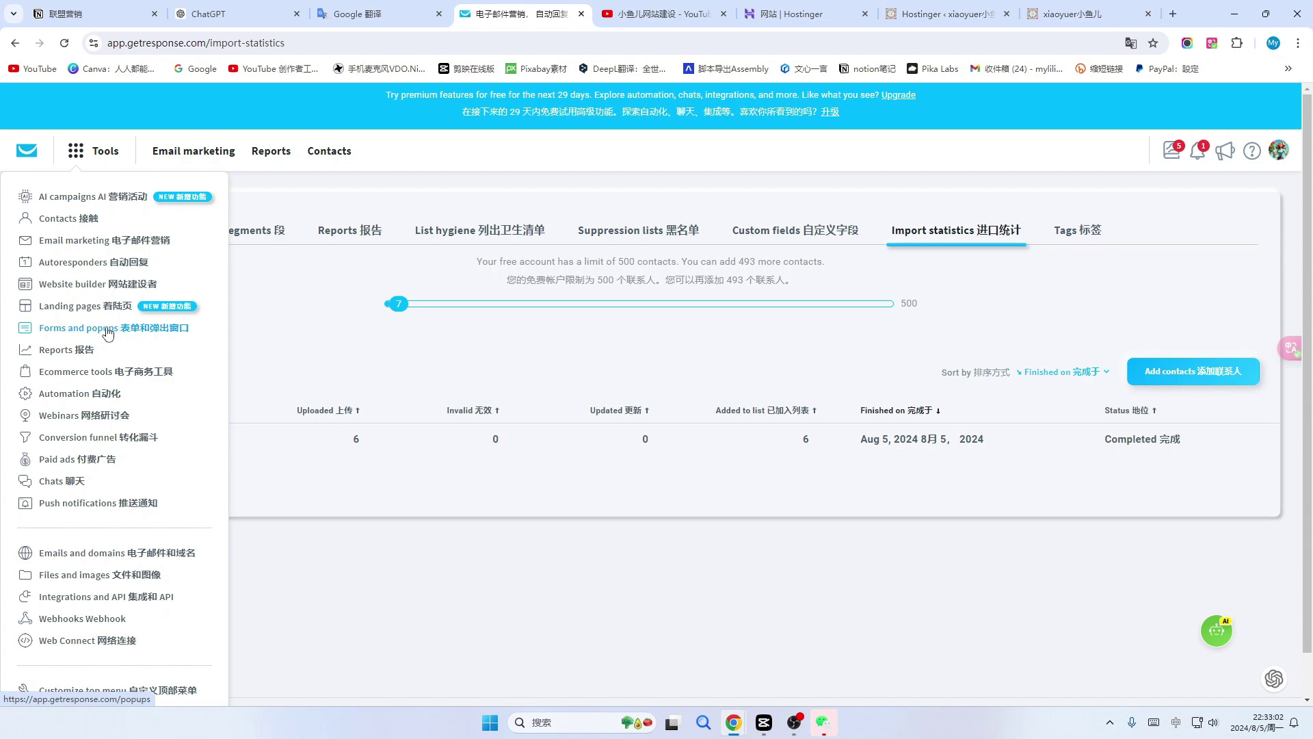
{"action": "left_click", "coordinate": [115, 333]}
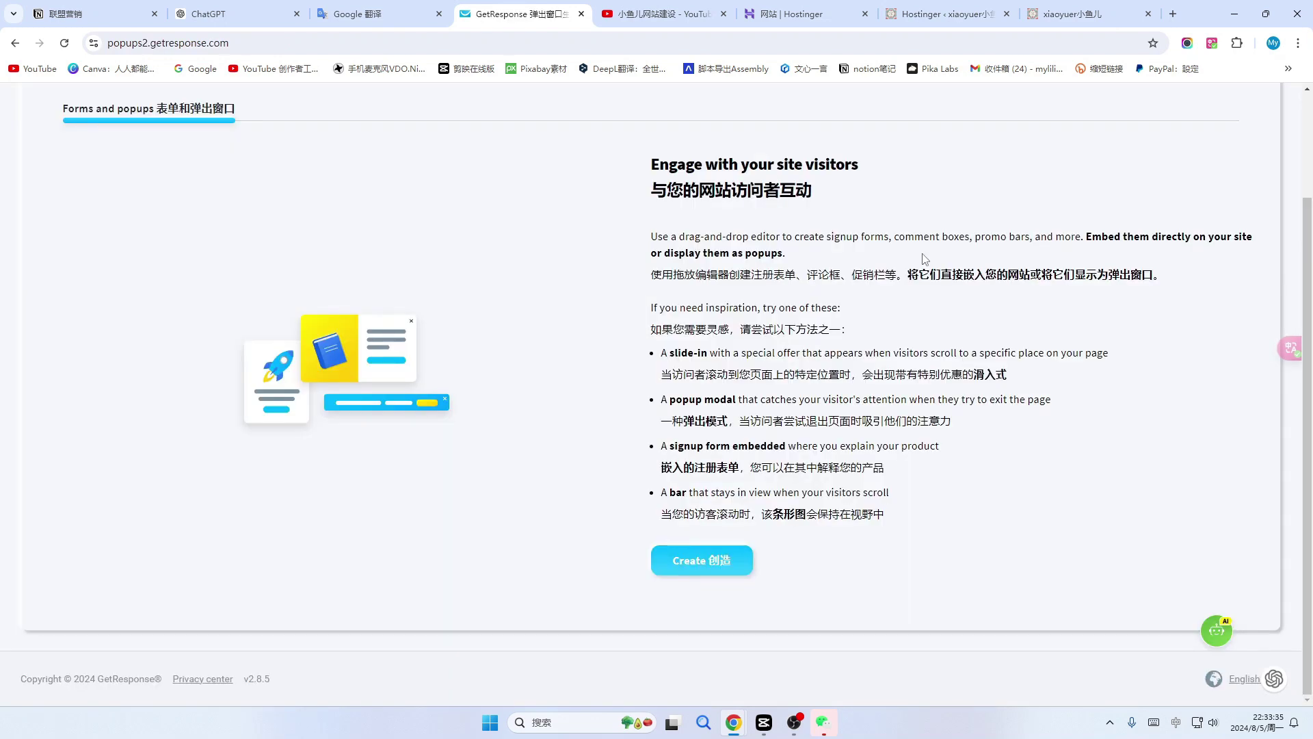
{"action": "left_click", "coordinate": [713, 566]}
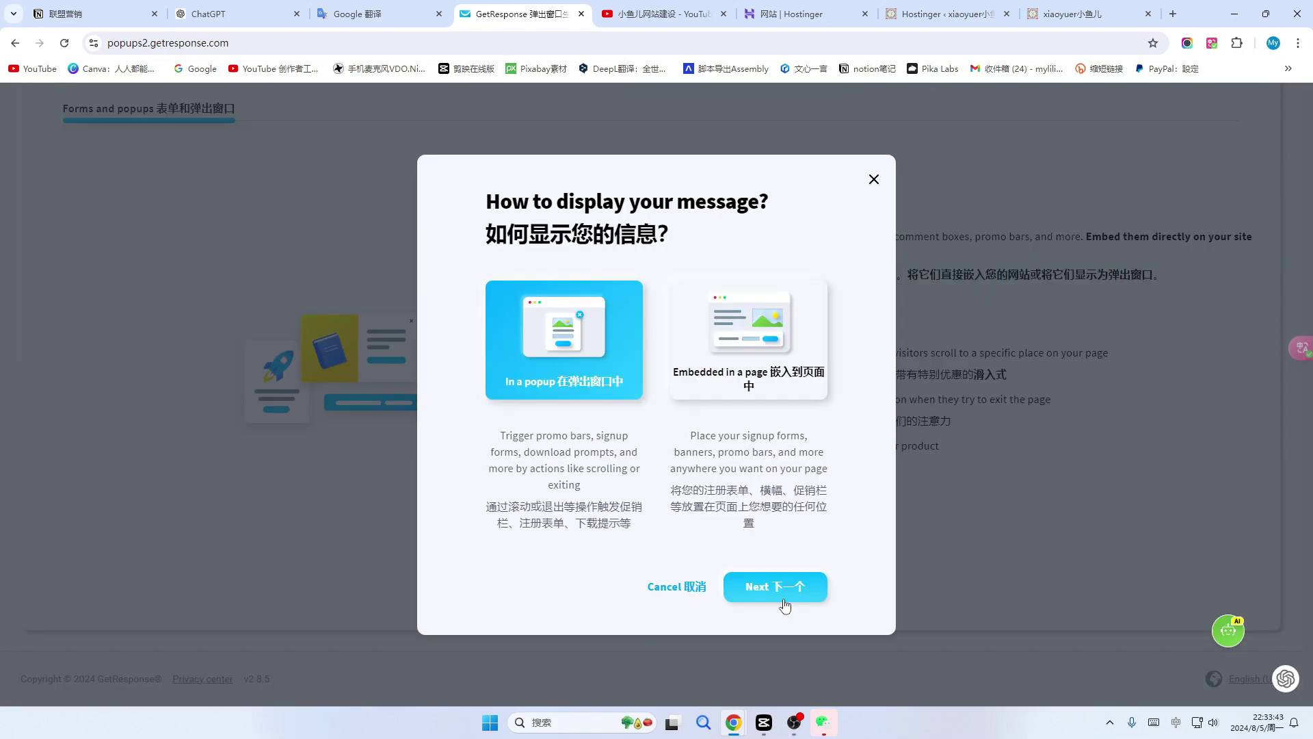
{"action": "left_click", "coordinate": [781, 599]}
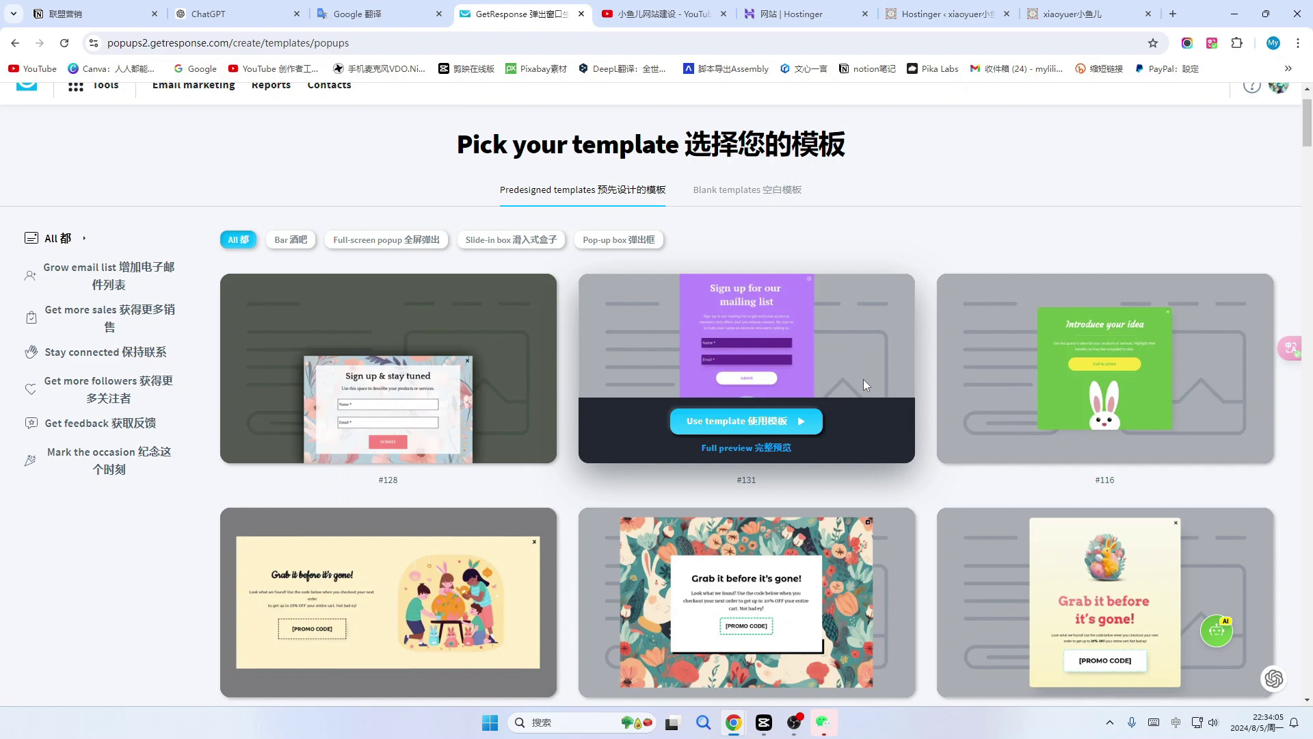
{"action": "scroll", "coordinate": [864, 381], "scroll_direction": "down", "scroll_amount": 6}
{"action": "scroll", "coordinate": [732, 425], "scroll_direction": "down", "scroll_amount": 8}
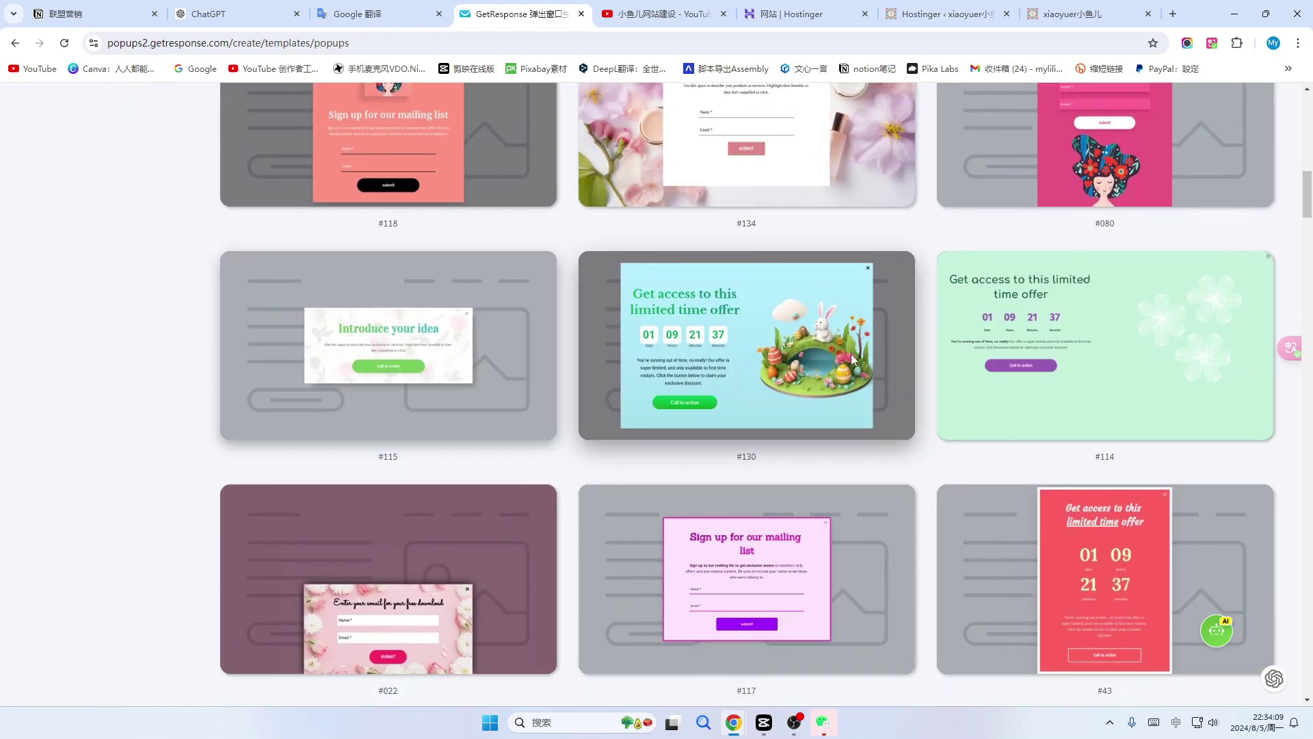
{"action": "mouse_move", "coordinate": [740, 588]}
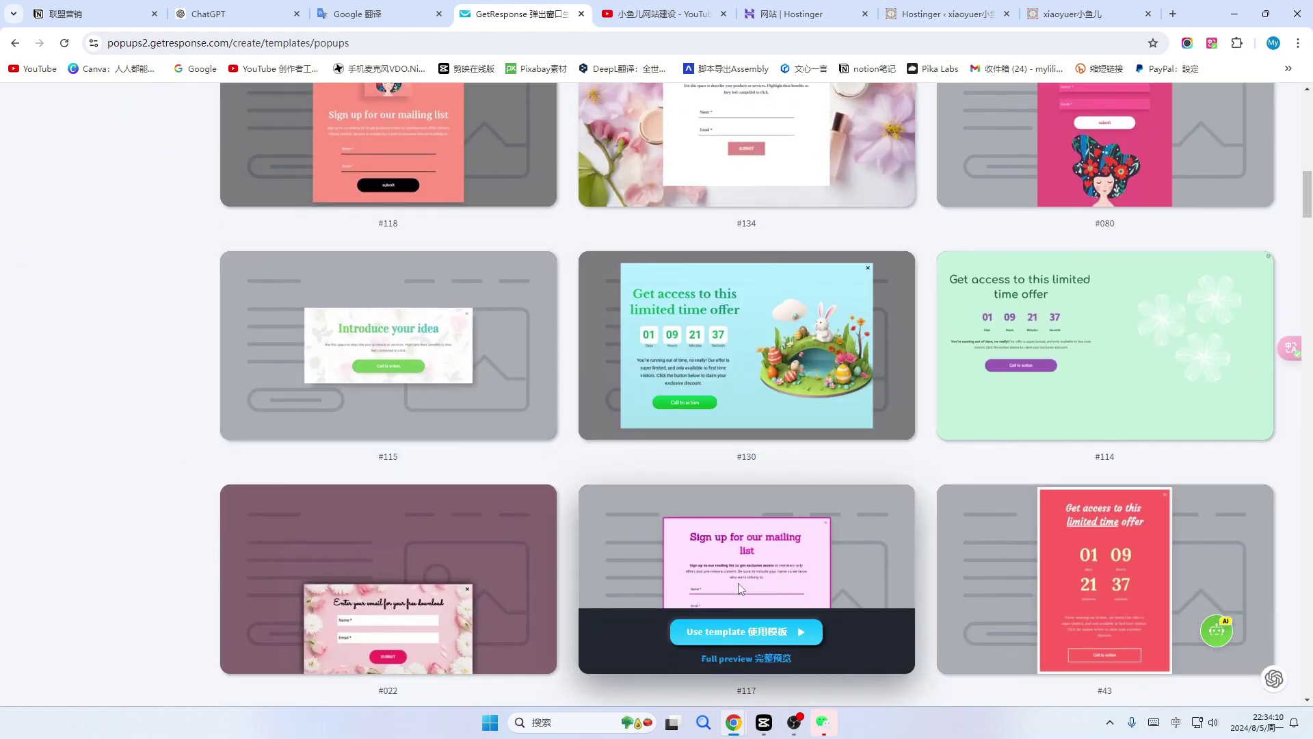
{"action": "scroll", "coordinate": [824, 581], "scroll_direction": "down", "scroll_amount": 12}
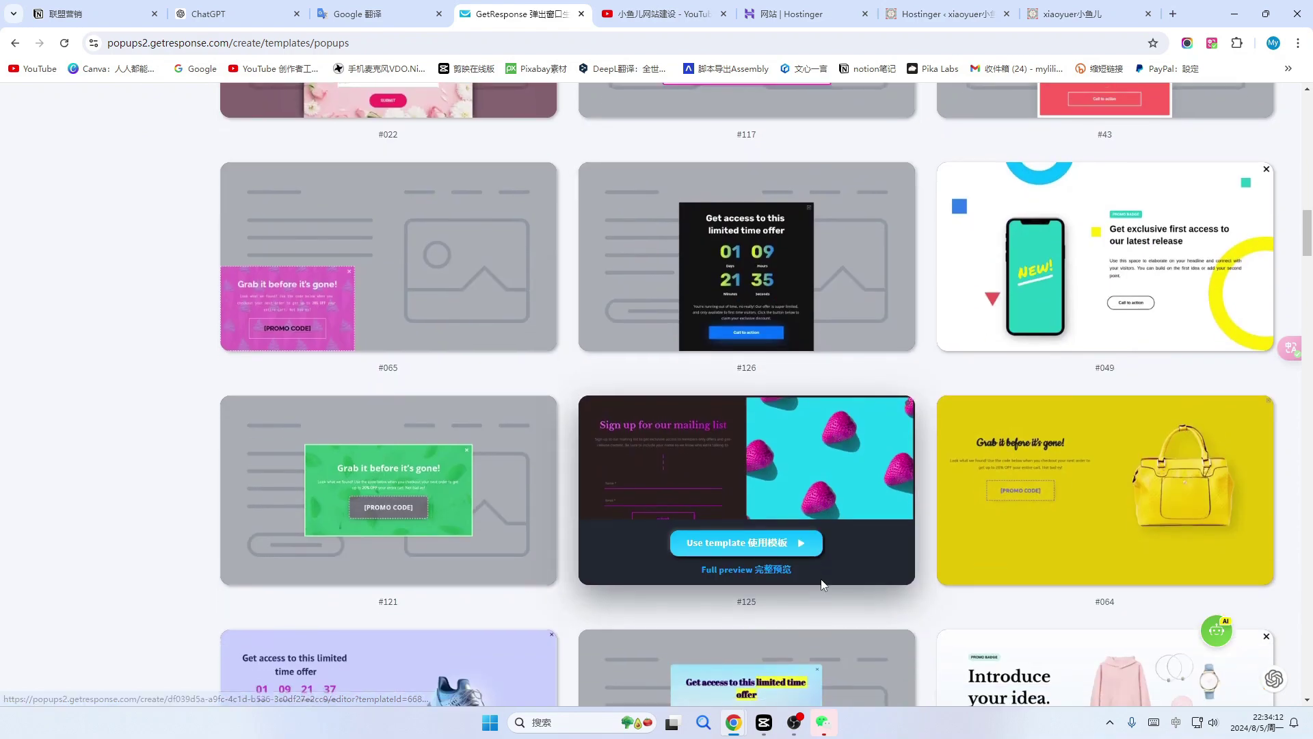
{"action": "scroll", "coordinate": [820, 578], "scroll_direction": "down", "scroll_amount": 4}
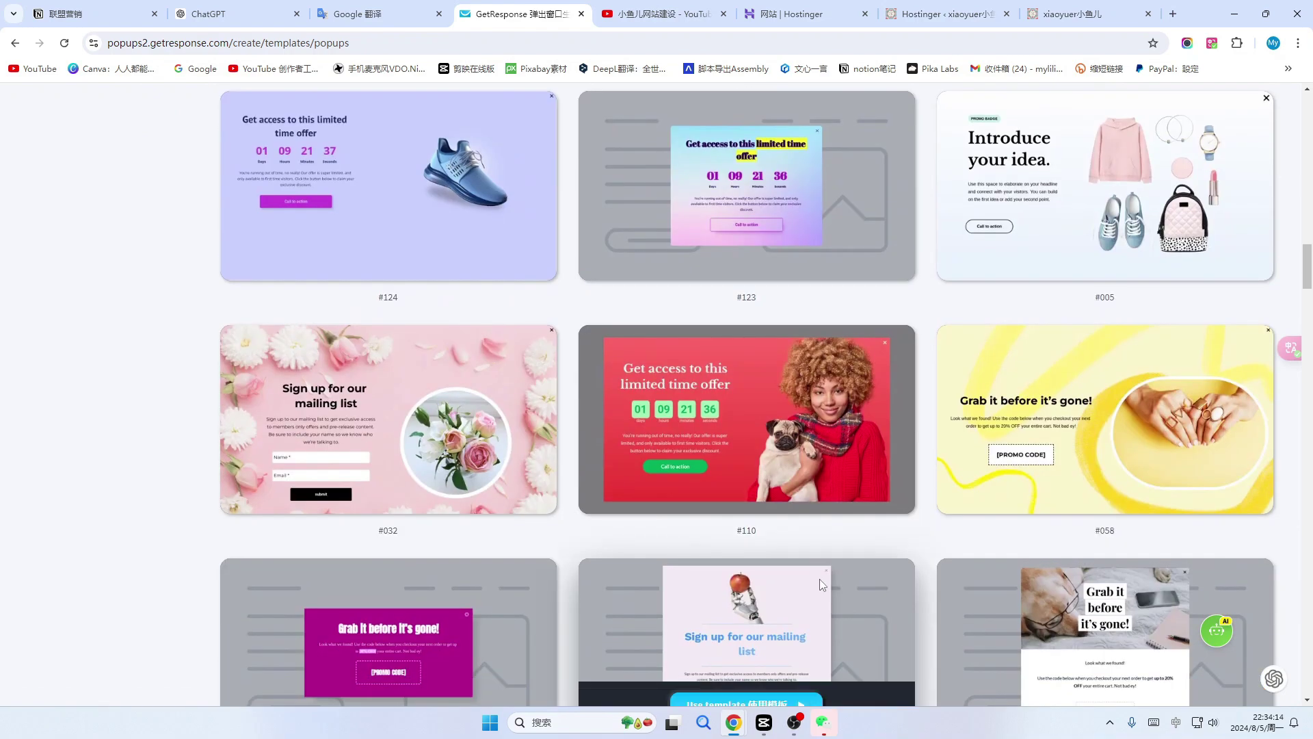
{"action": "scroll", "coordinate": [819, 578], "scroll_direction": "up", "scroll_amount": 12}
{"action": "scroll", "coordinate": [871, 432], "scroll_direction": "down", "scroll_amount": 15}
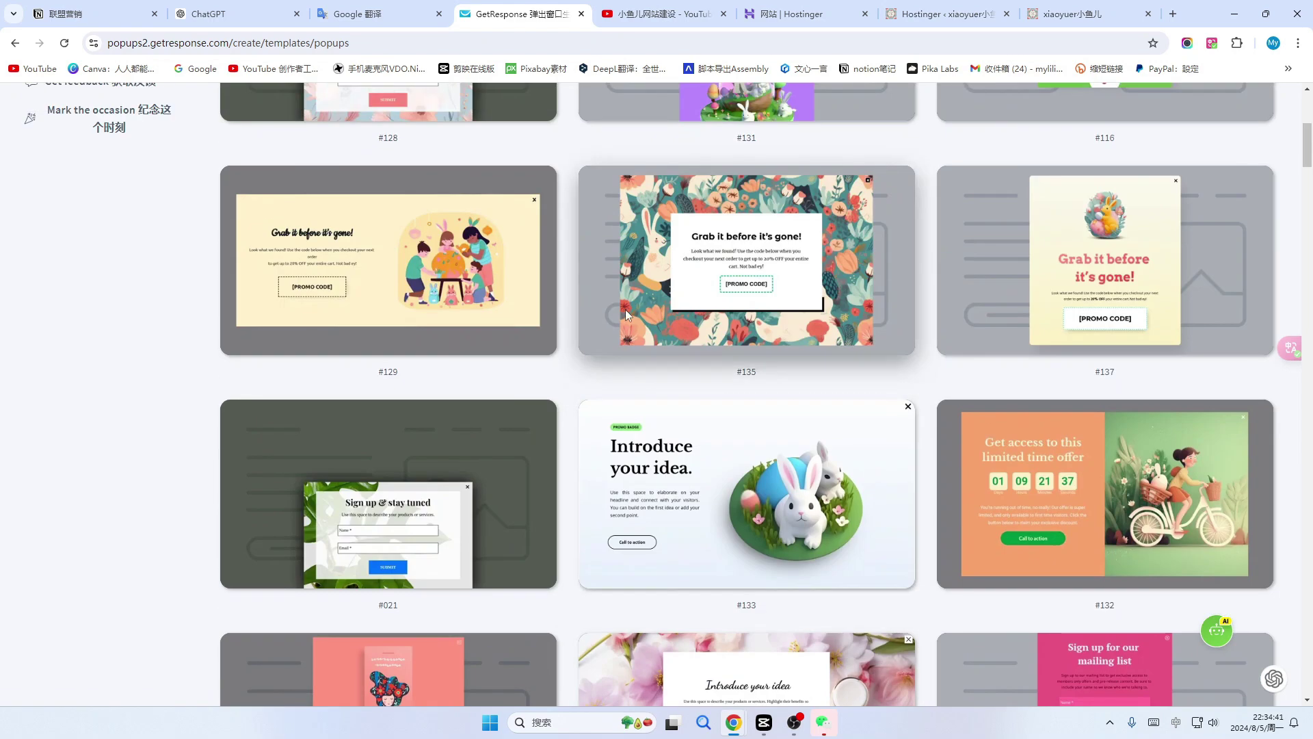
{"action": "scroll", "coordinate": [627, 314], "scroll_direction": "up", "scroll_amount": 6}
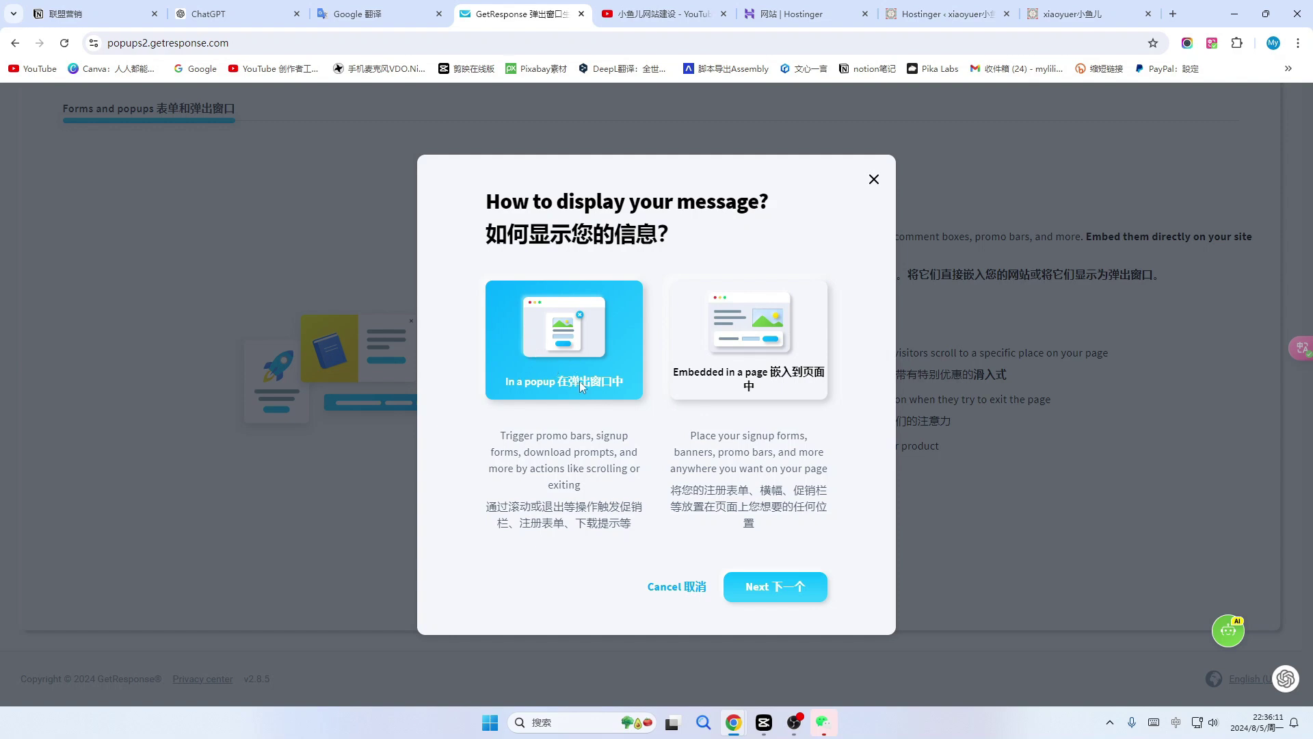
{"action": "left_click", "coordinate": [782, 589]}
{"action": "scroll", "coordinate": [900, 449], "scroll_direction": "down", "scroll_amount": 9}
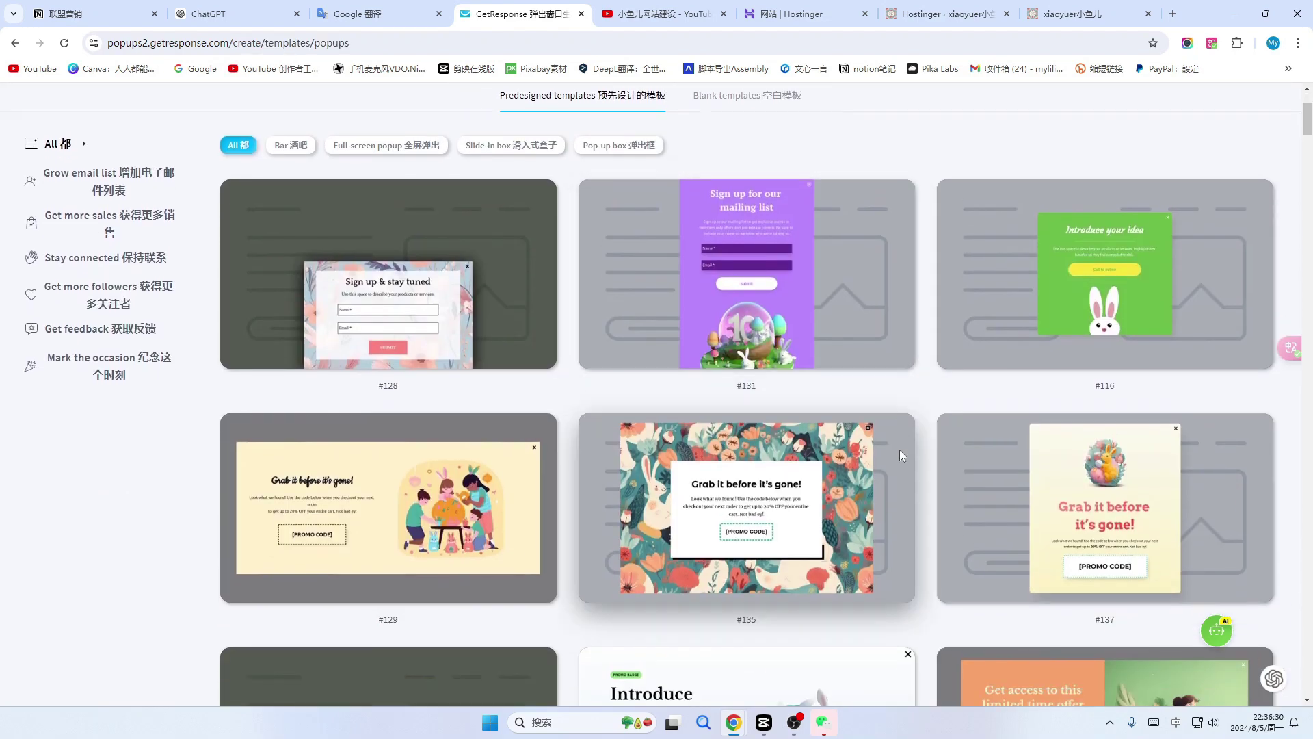
{"action": "scroll", "coordinate": [900, 450], "scroll_direction": "down", "scroll_amount": 3}
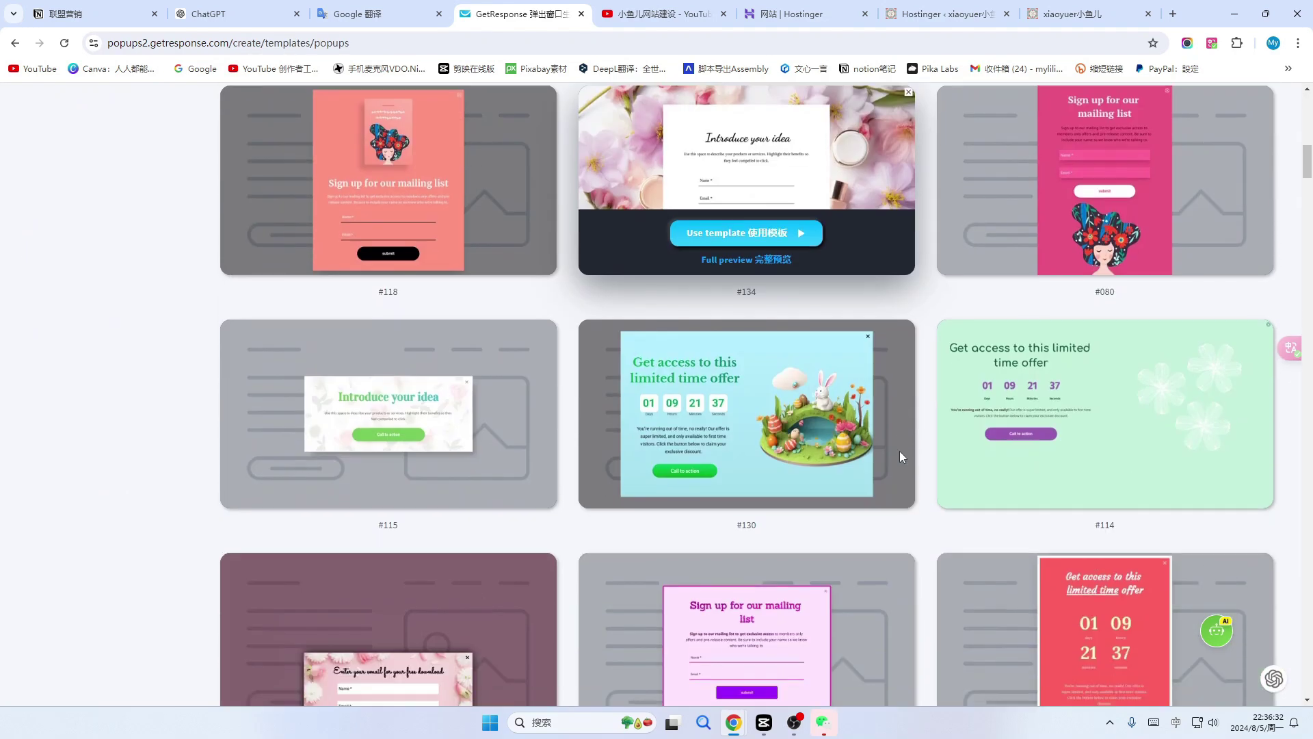
{"action": "scroll", "coordinate": [415, 257], "scroll_direction": "up", "scroll_amount": 5}
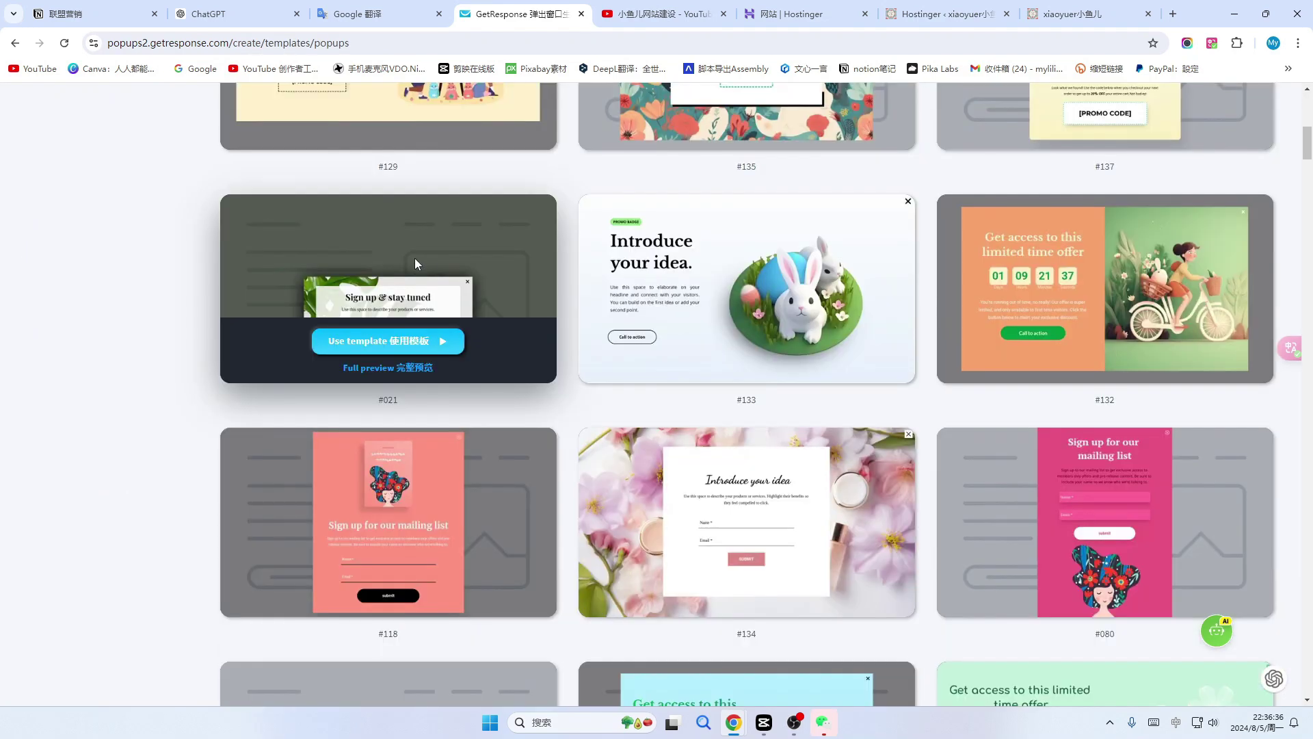
Use template #021 and replace its 'Sign up & stay tuned' headline with 欢迎咨询留言.
{"action": "left_click", "coordinate": [414, 341]}
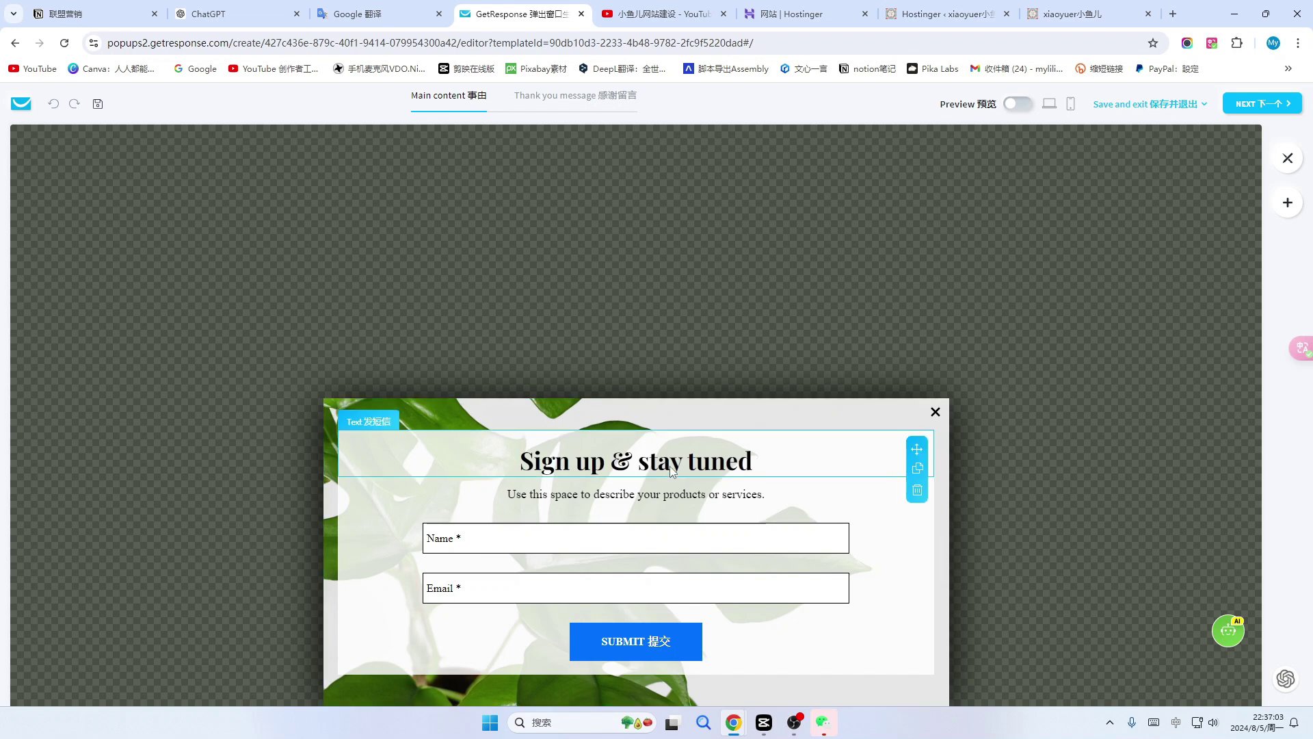
{"action": "left_click", "coordinate": [672, 470]}
{"action": "left_click", "coordinate": [654, 461]}
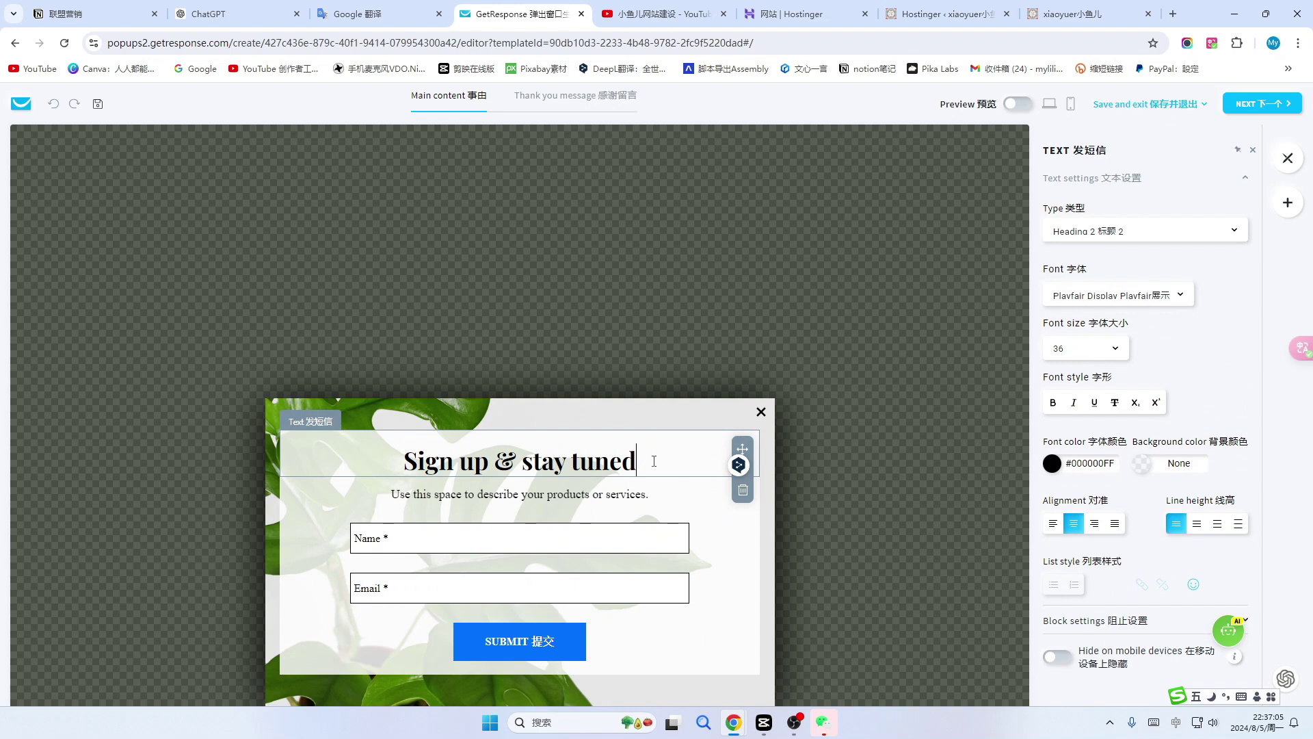
{"action": "left_click_drag", "start_coordinate": [654, 461], "coordinate": [364, 475]}
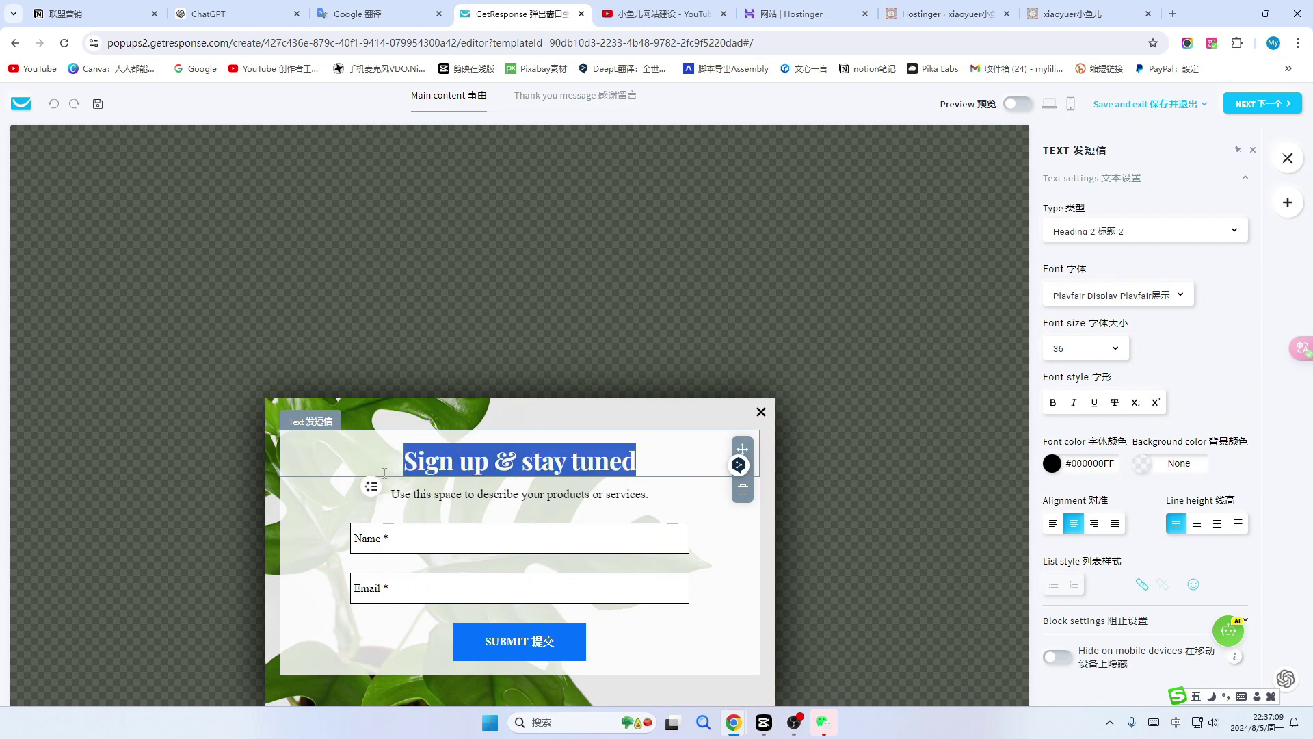
{"action": "type", "text": "欢迎咨询留言"}
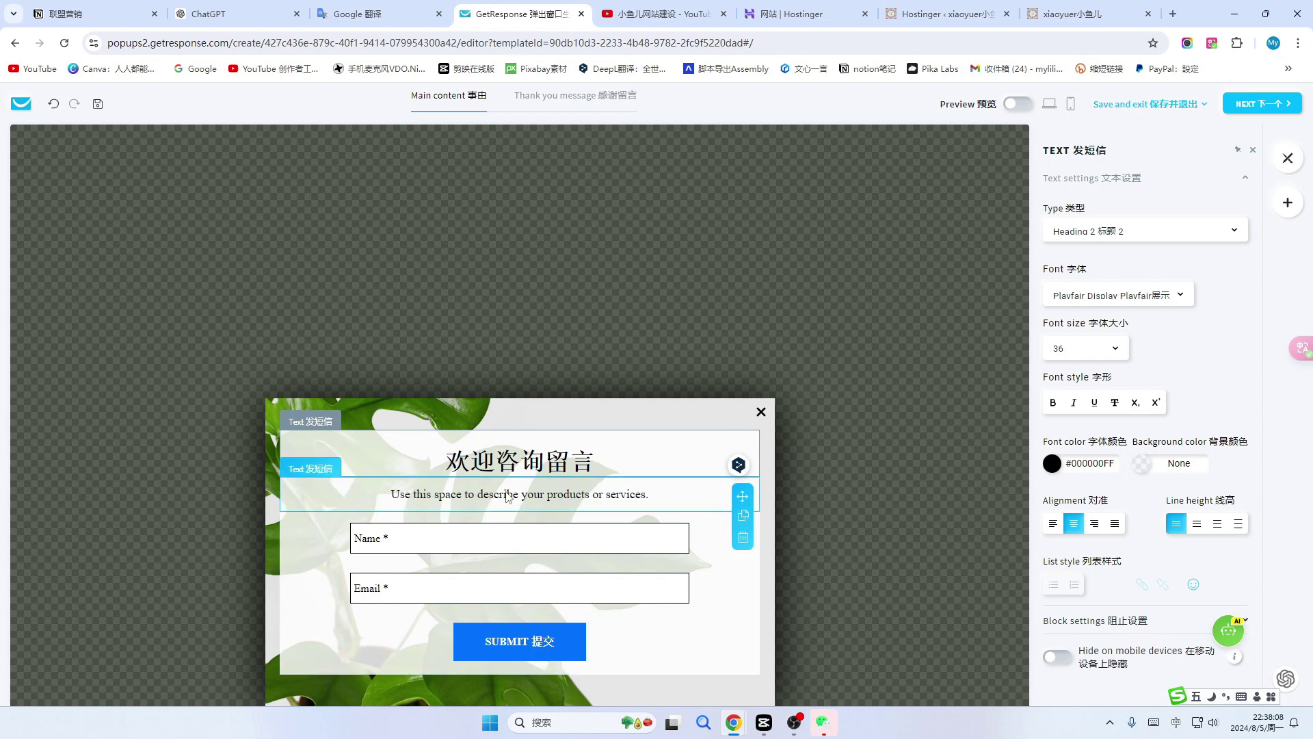
{"action": "left_click", "coordinate": [680, 491]}
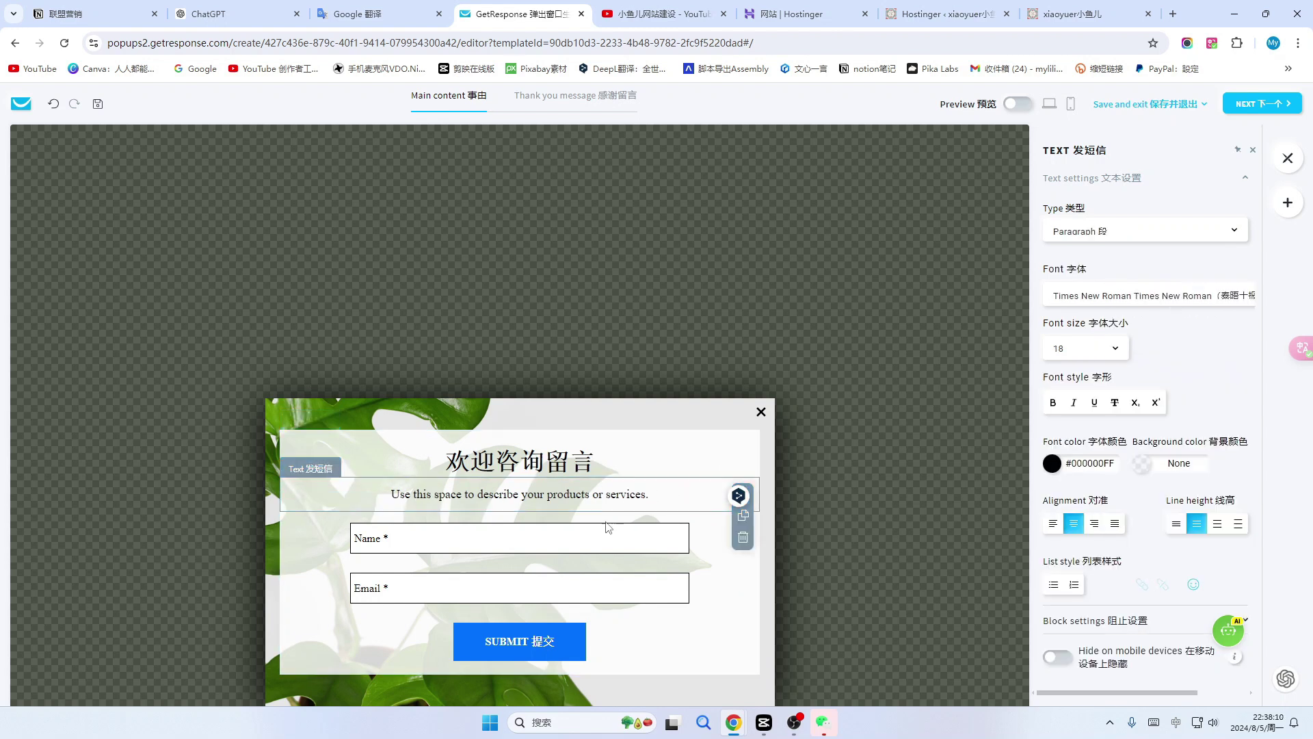
{"action": "left_click", "coordinate": [434, 535]}
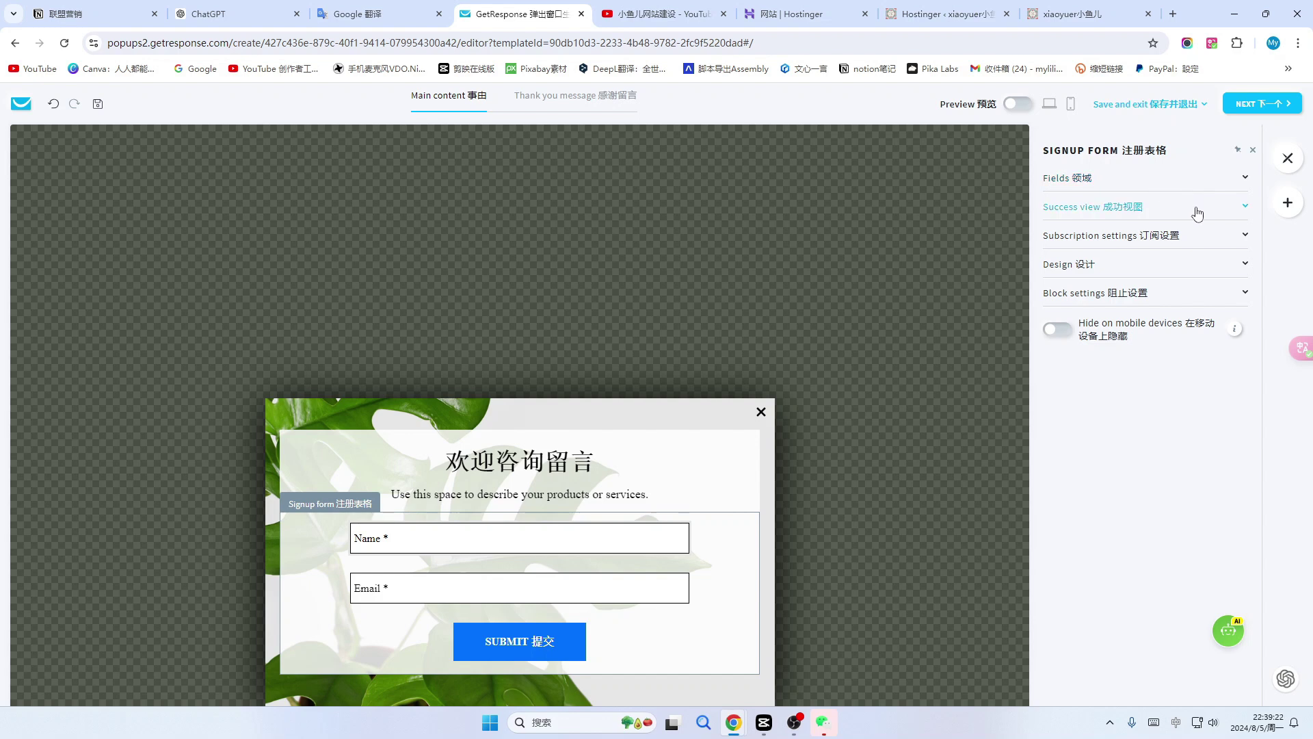
In the signup form's Fields, switch Name's Required off and back on.
{"action": "left_click", "coordinate": [1243, 179]}
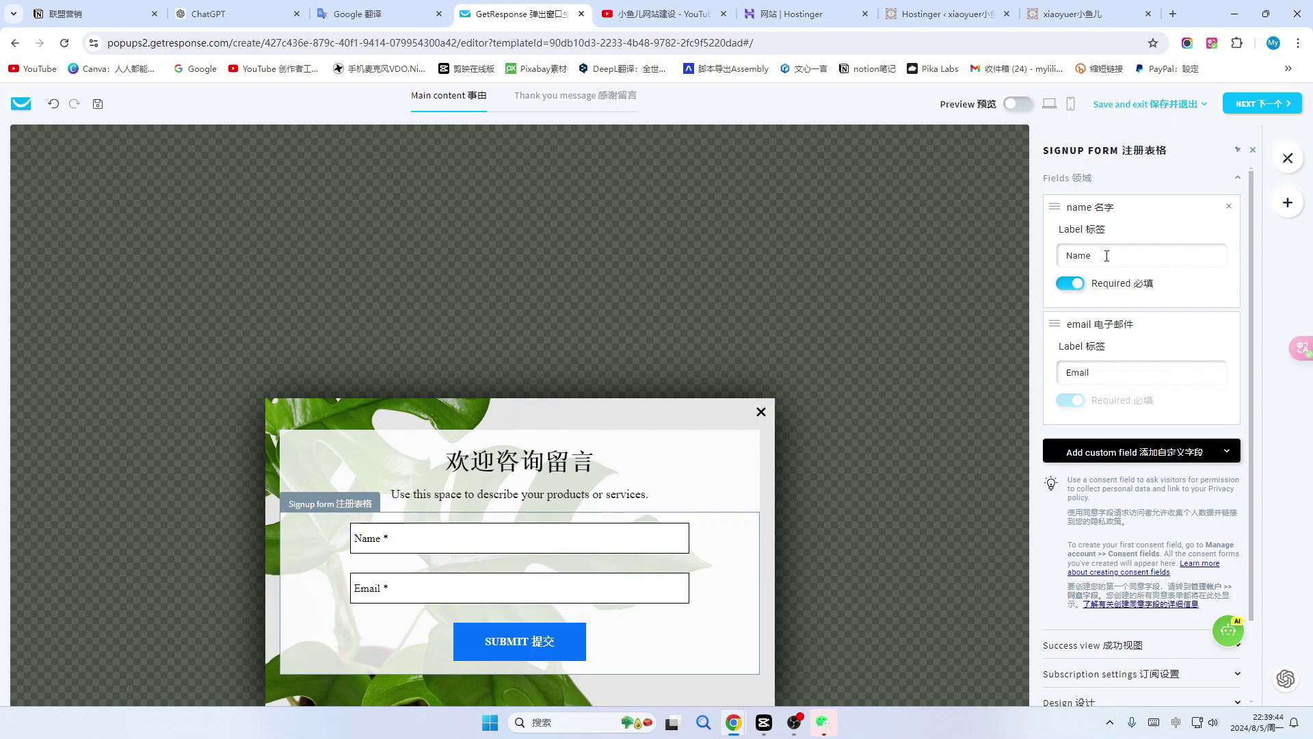
{"action": "left_click", "coordinate": [1071, 285]}
{"action": "left_click", "coordinate": [1071, 285]}
Add a city custom field, remove it again, and review the custom field list.
{"action": "left_click", "coordinate": [1228, 455]}
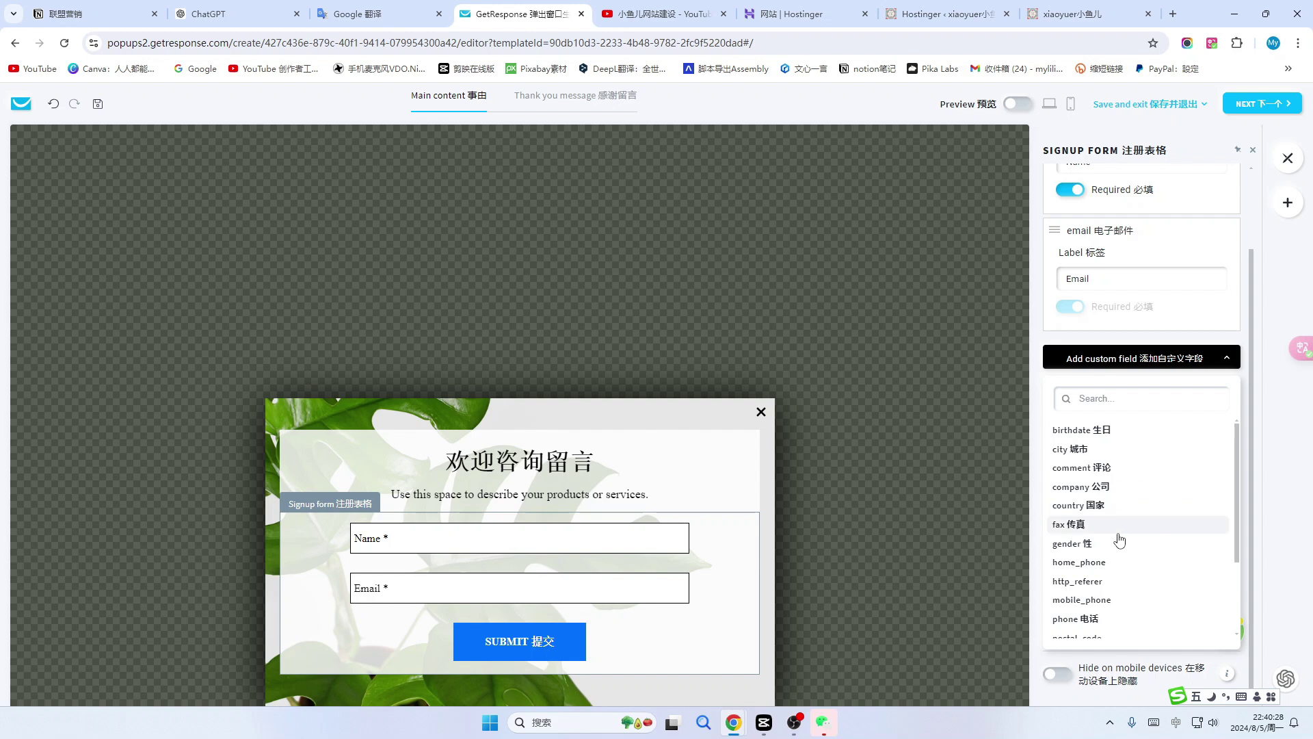
{"action": "scroll", "coordinate": [1119, 547], "scroll_direction": "down", "scroll_amount": 2}
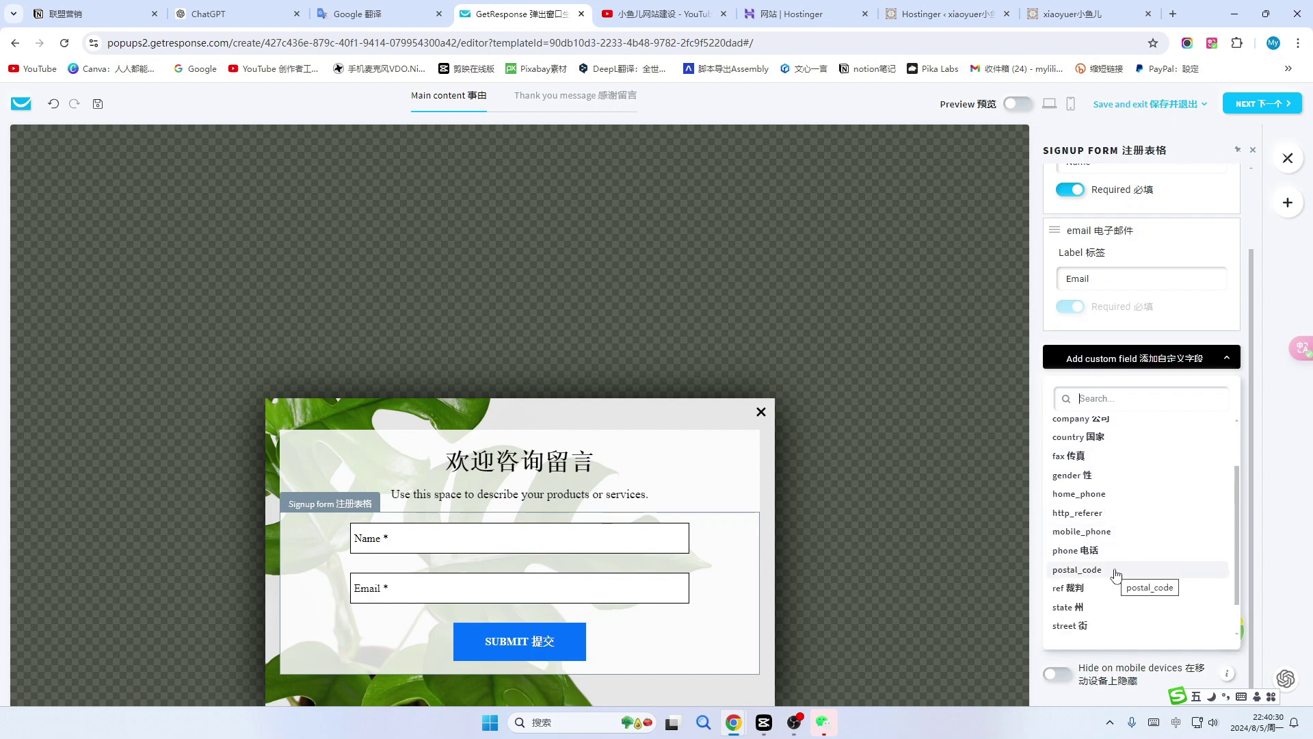
{"action": "scroll", "coordinate": [1116, 568], "scroll_direction": "up", "scroll_amount": 2}
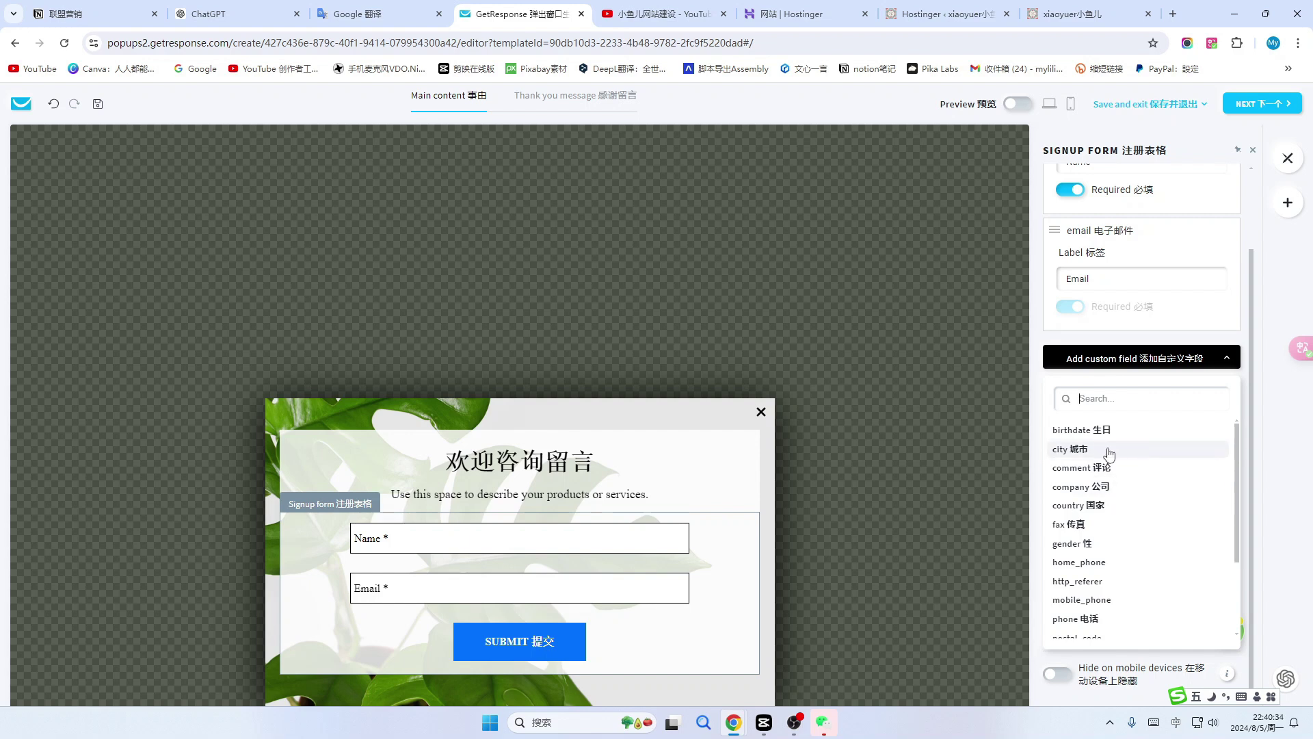
{"action": "left_click", "coordinate": [1130, 449]}
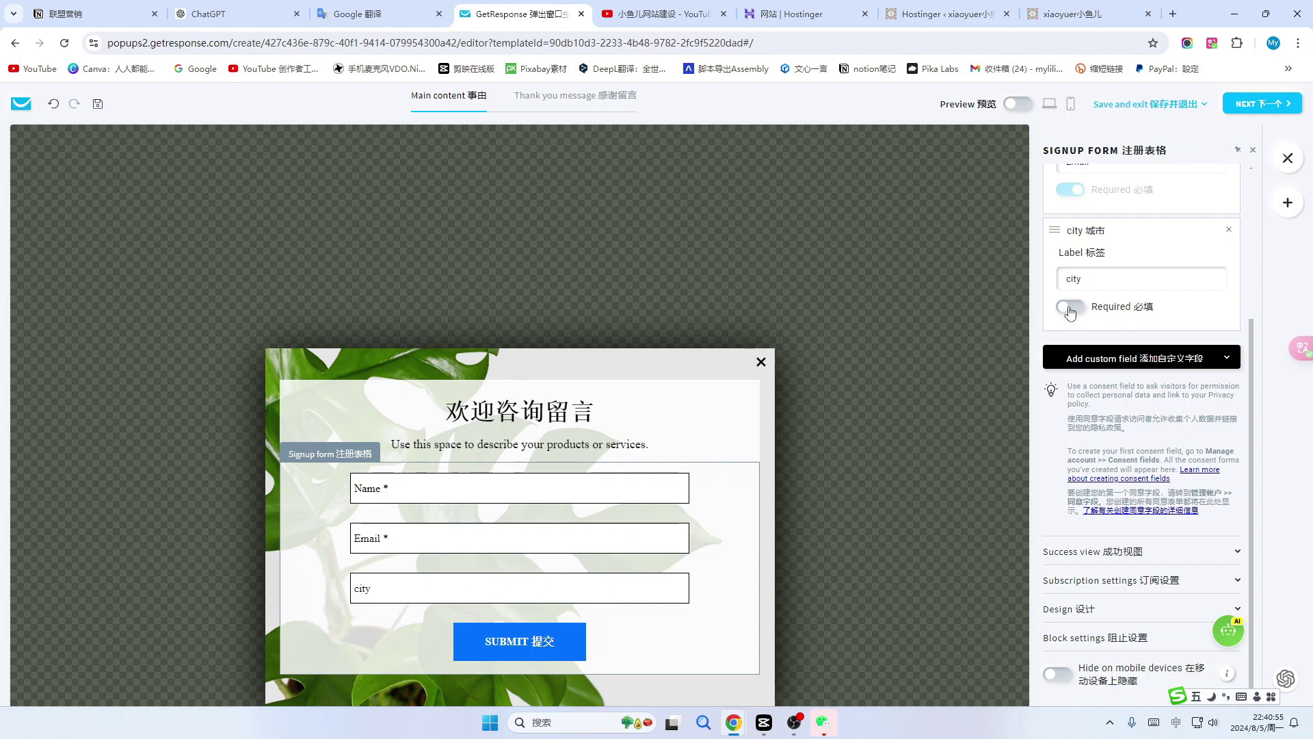
{"action": "left_click", "coordinate": [1229, 230]}
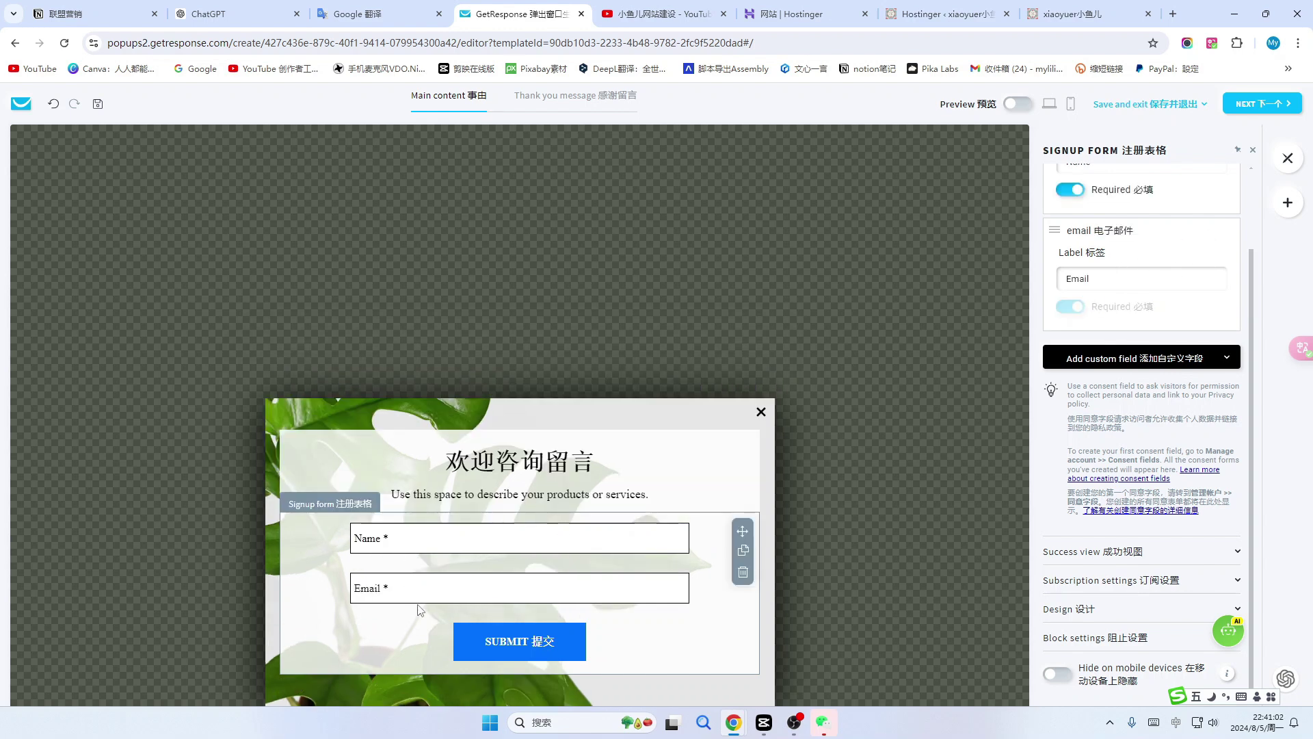
{"action": "left_click", "coordinate": [1225, 360]}
{"action": "scroll", "coordinate": [1141, 534], "scroll_direction": "down", "scroll_amount": 1}
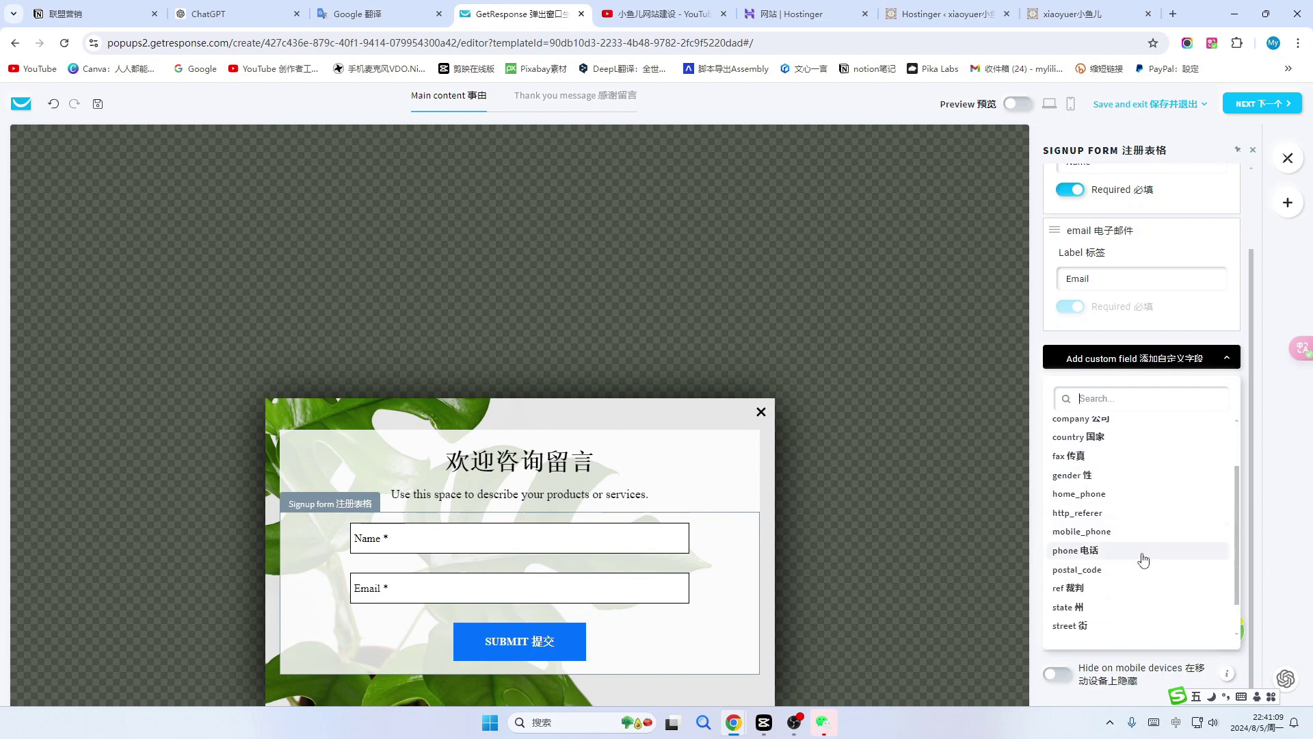
{"action": "scroll", "coordinate": [1134, 503], "scroll_direction": "up", "scroll_amount": 1}
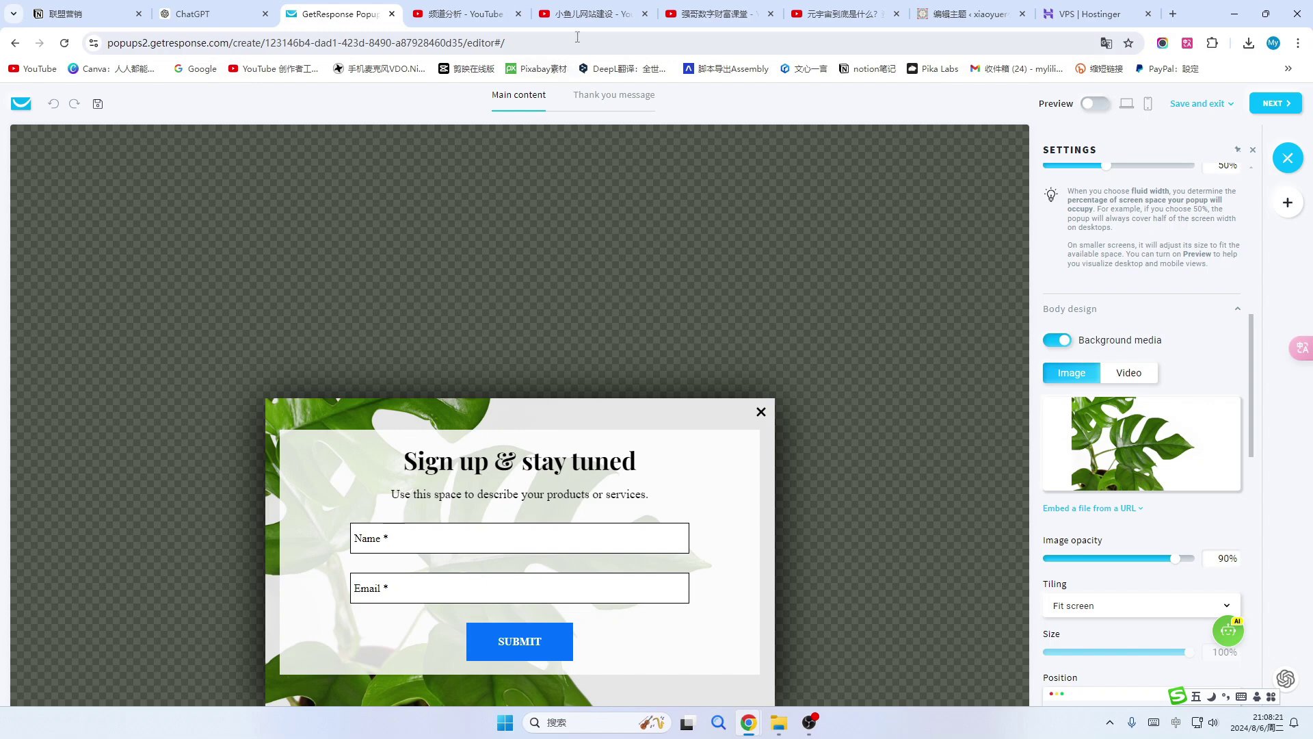
After glancing at YouTube, translate the popup editor into bilingual Chinese and English.
{"action": "left_click", "coordinate": [585, 15]}
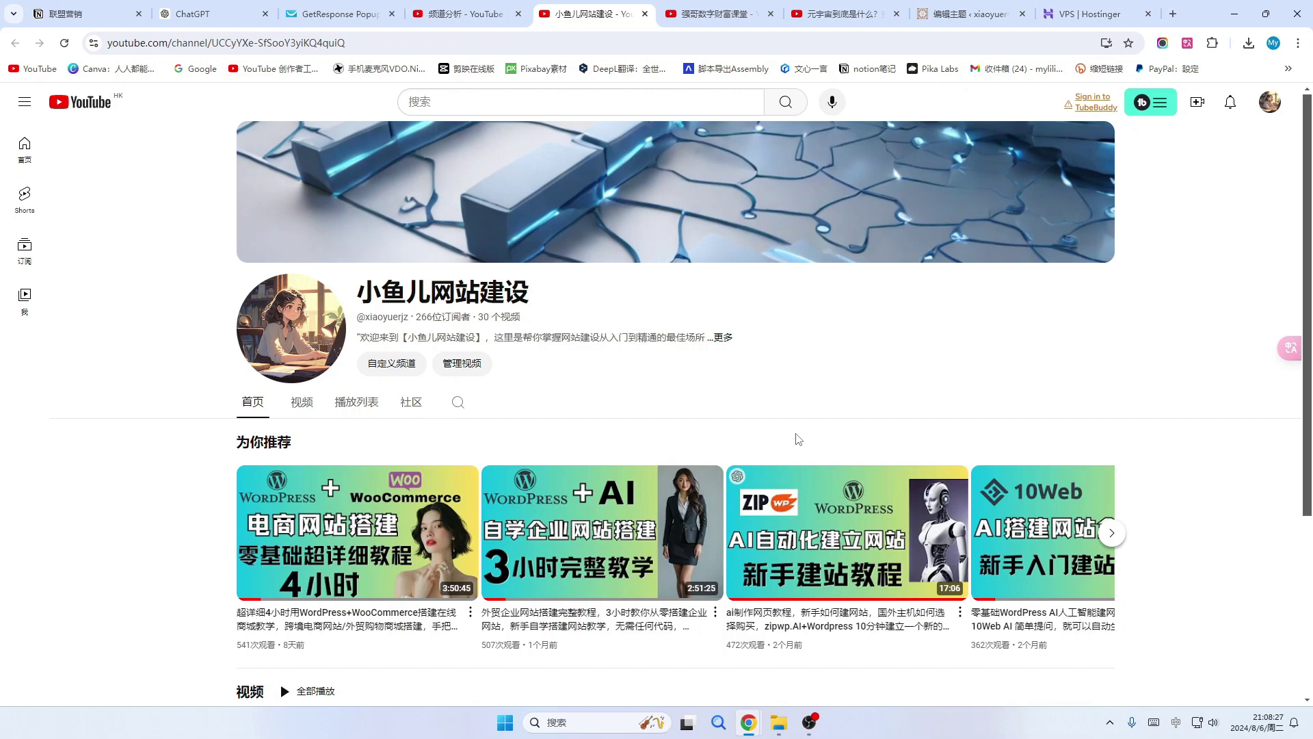
{"action": "left_click", "coordinate": [312, 21]}
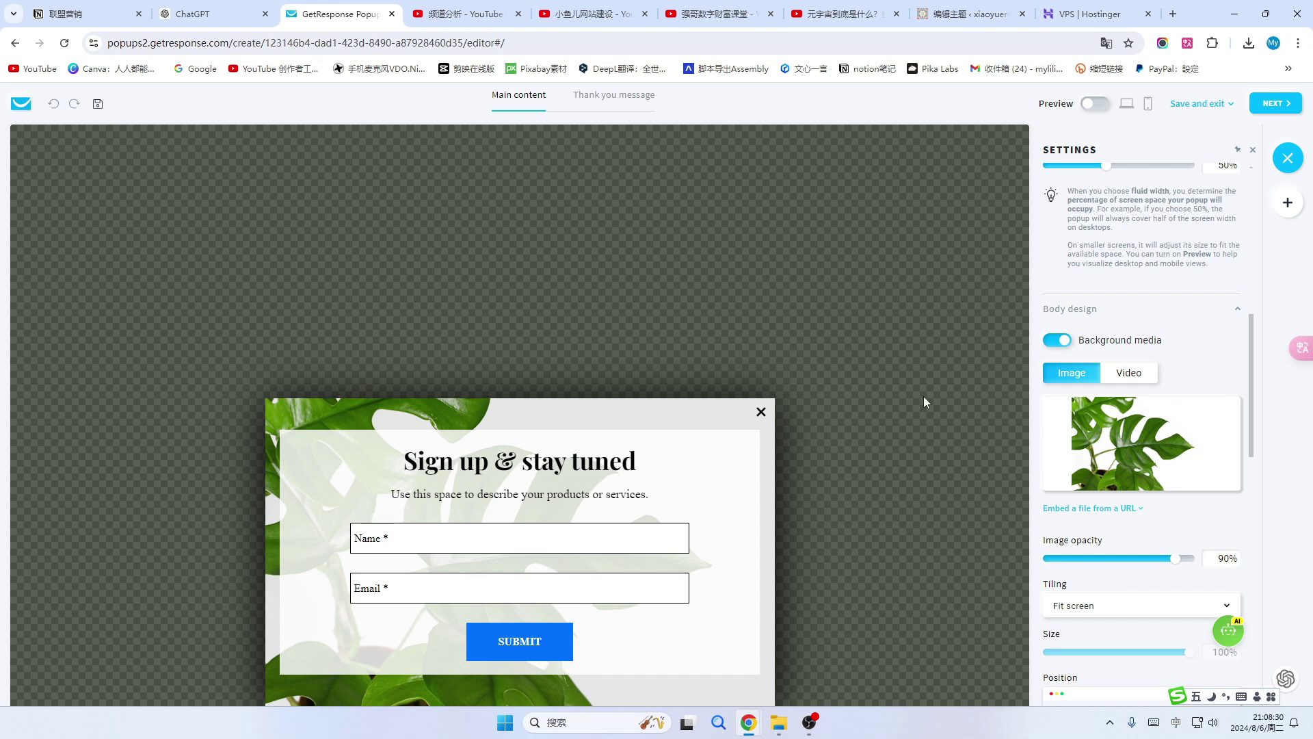
{"action": "scroll", "coordinate": [1210, 258], "scroll_direction": "up", "scroll_amount": 8}
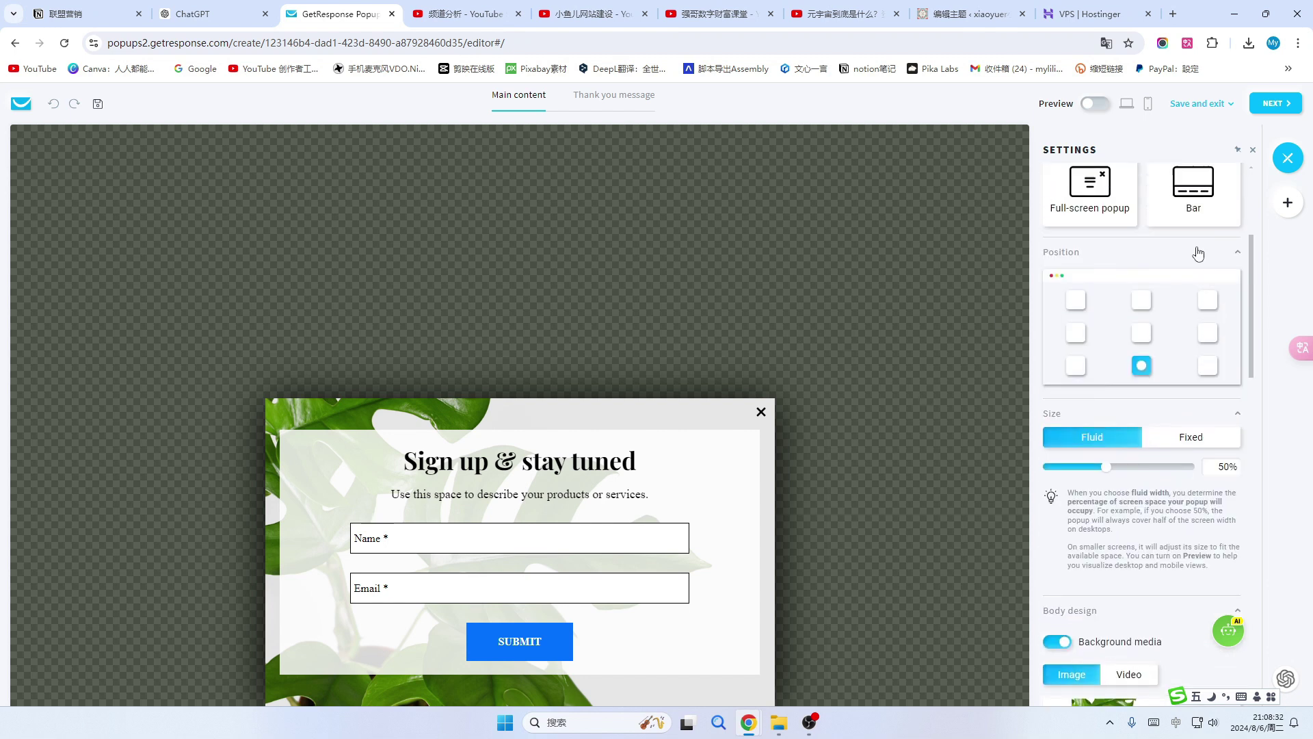
{"action": "scroll", "coordinate": [1189, 237], "scroll_direction": "down", "scroll_amount": 8}
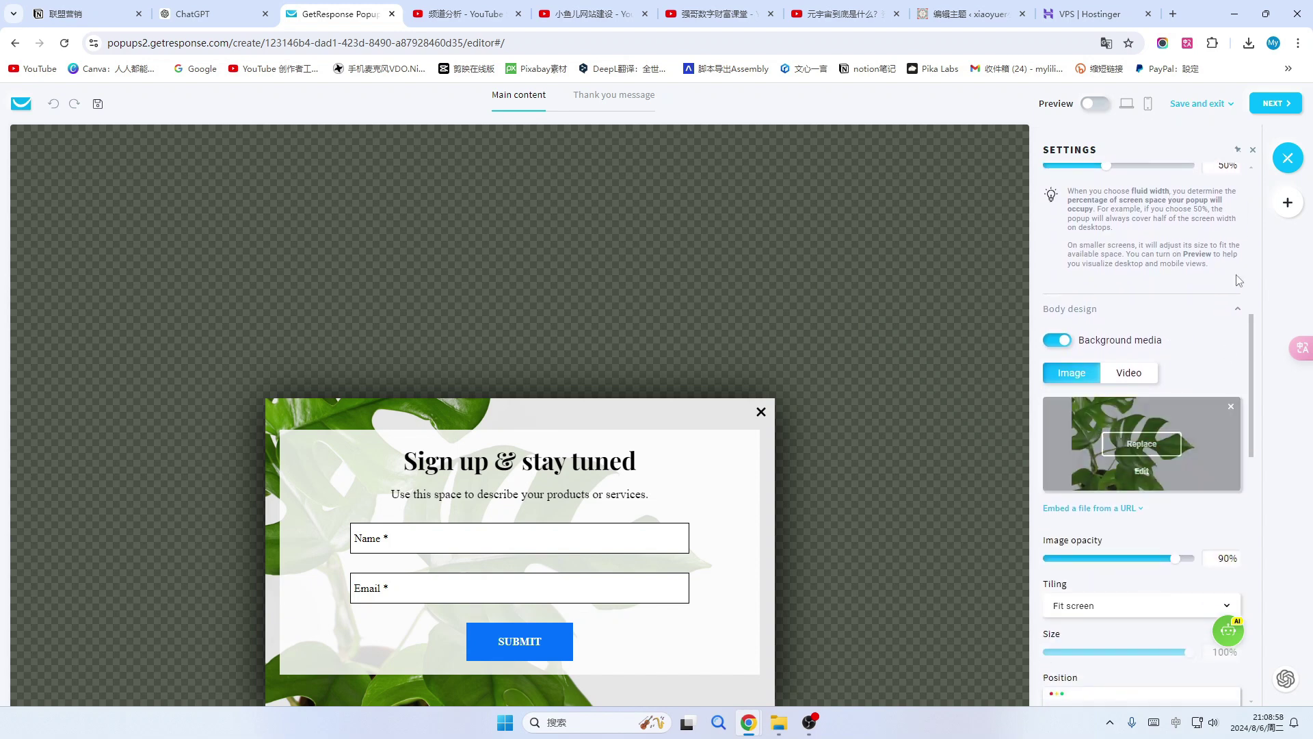
{"action": "left_click", "coordinate": [1188, 42]}
{"action": "left_click", "coordinate": [1163, 188]}
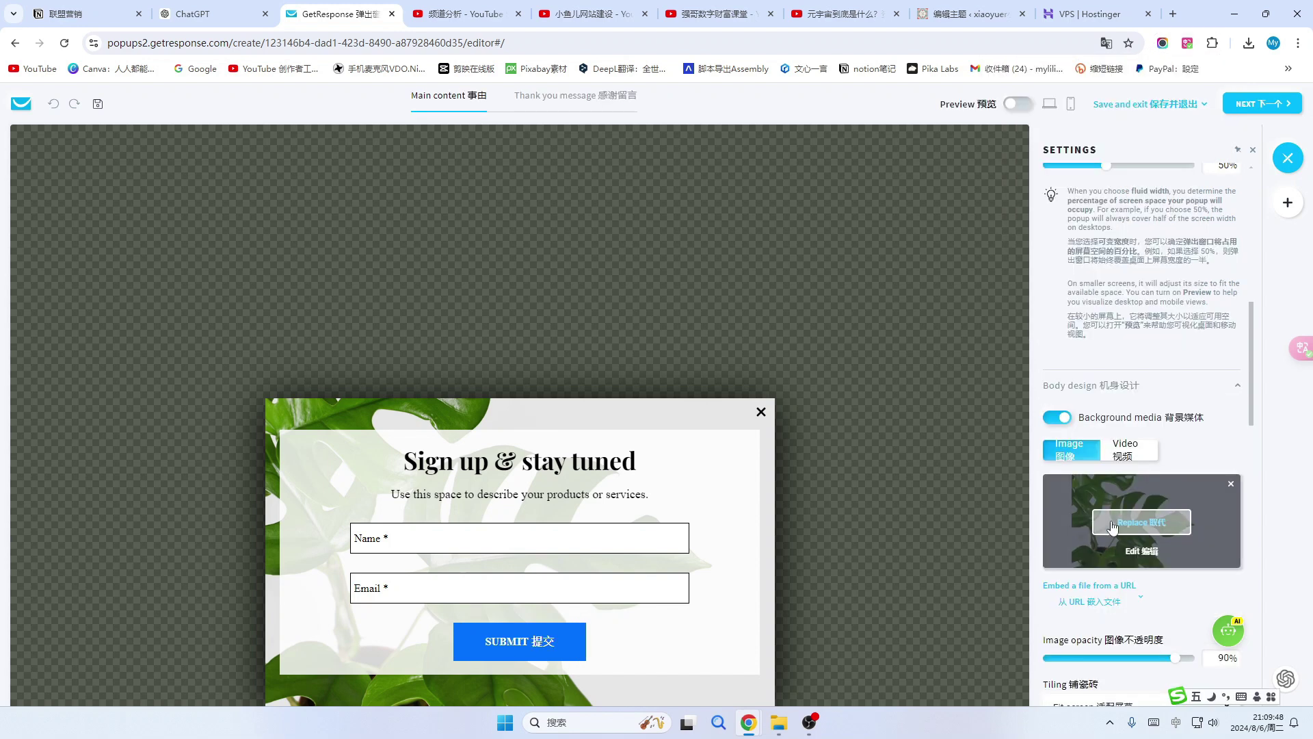
Choose to replace the popup's background image and browse the free stock images.
{"action": "mouse_move", "coordinate": [1128, 525]}
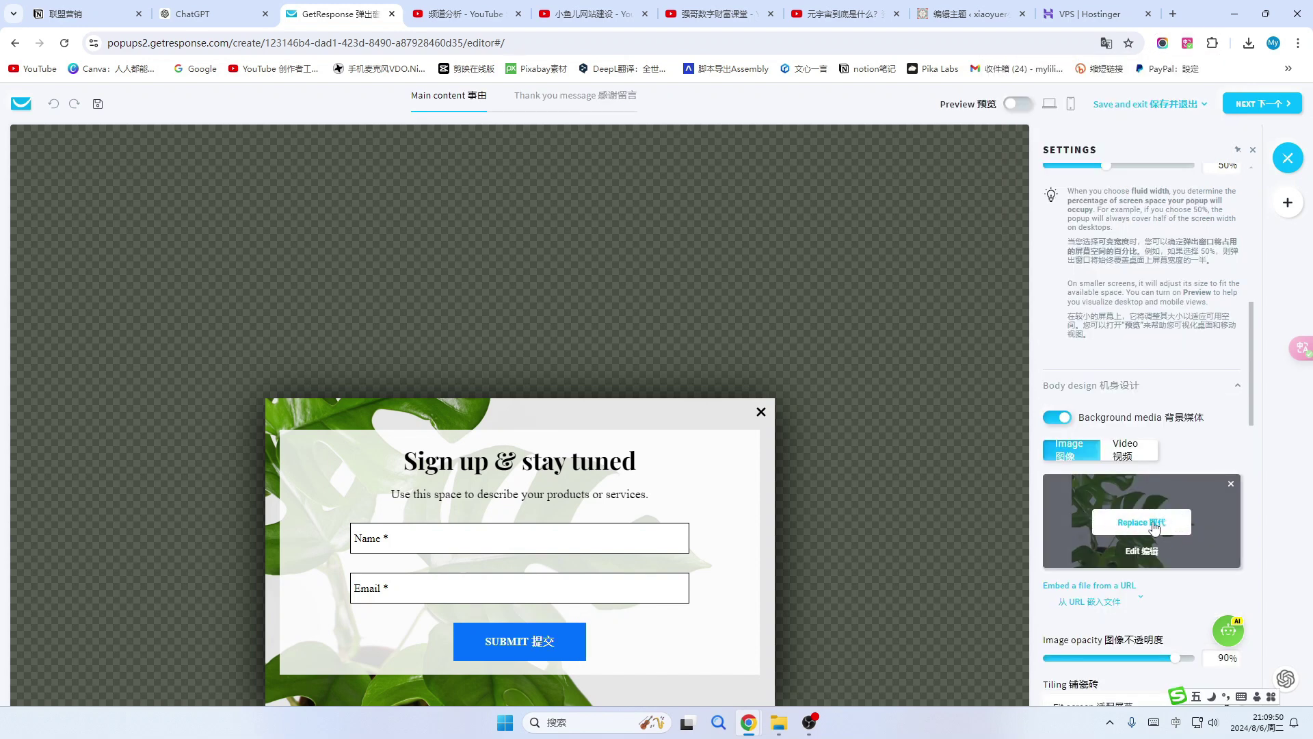
{"action": "left_click", "coordinate": [1141, 523]}
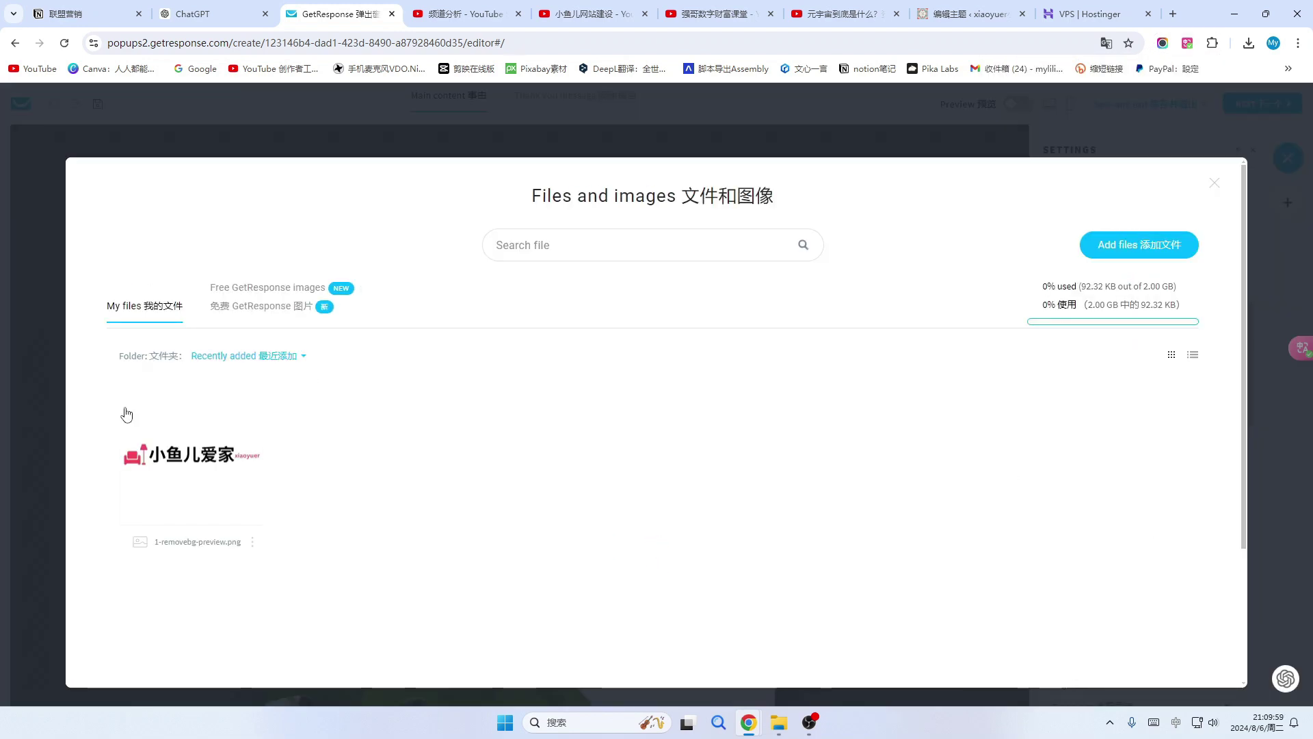
{"action": "mouse_move", "coordinate": [238, 433]}
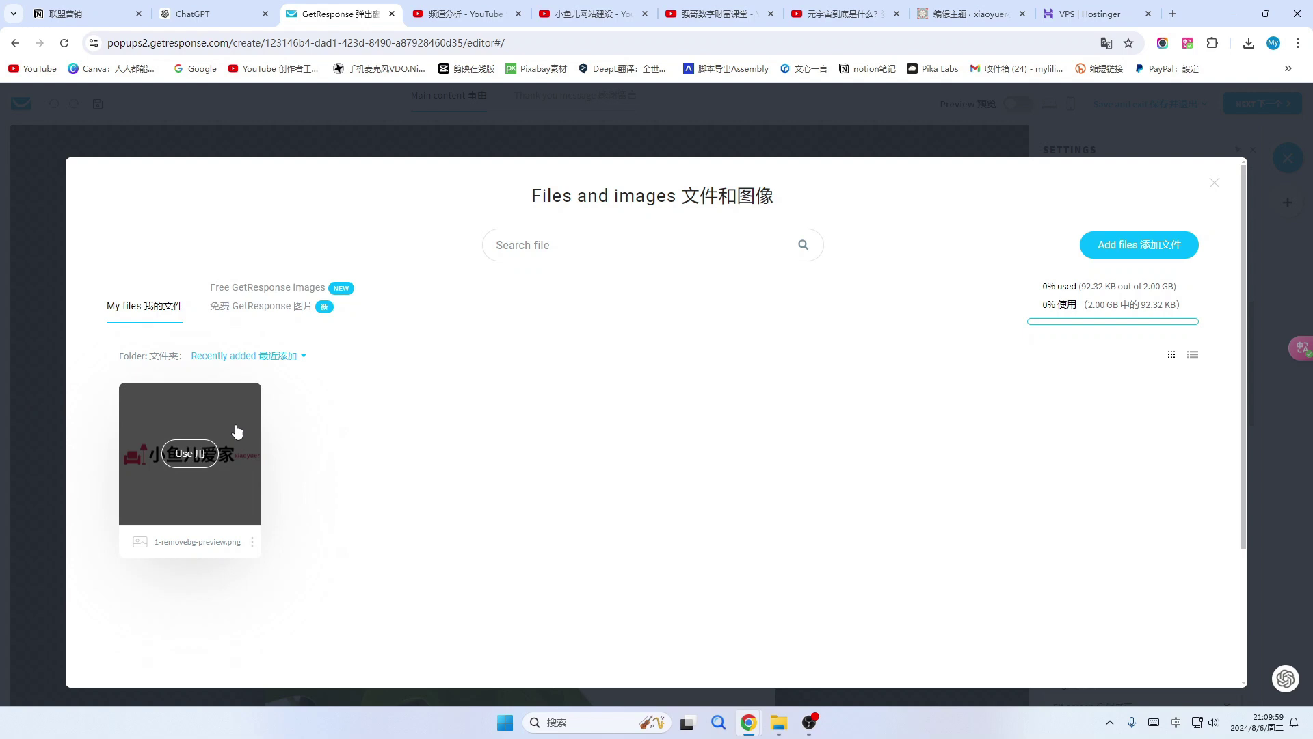
{"action": "left_click", "coordinate": [269, 312]}
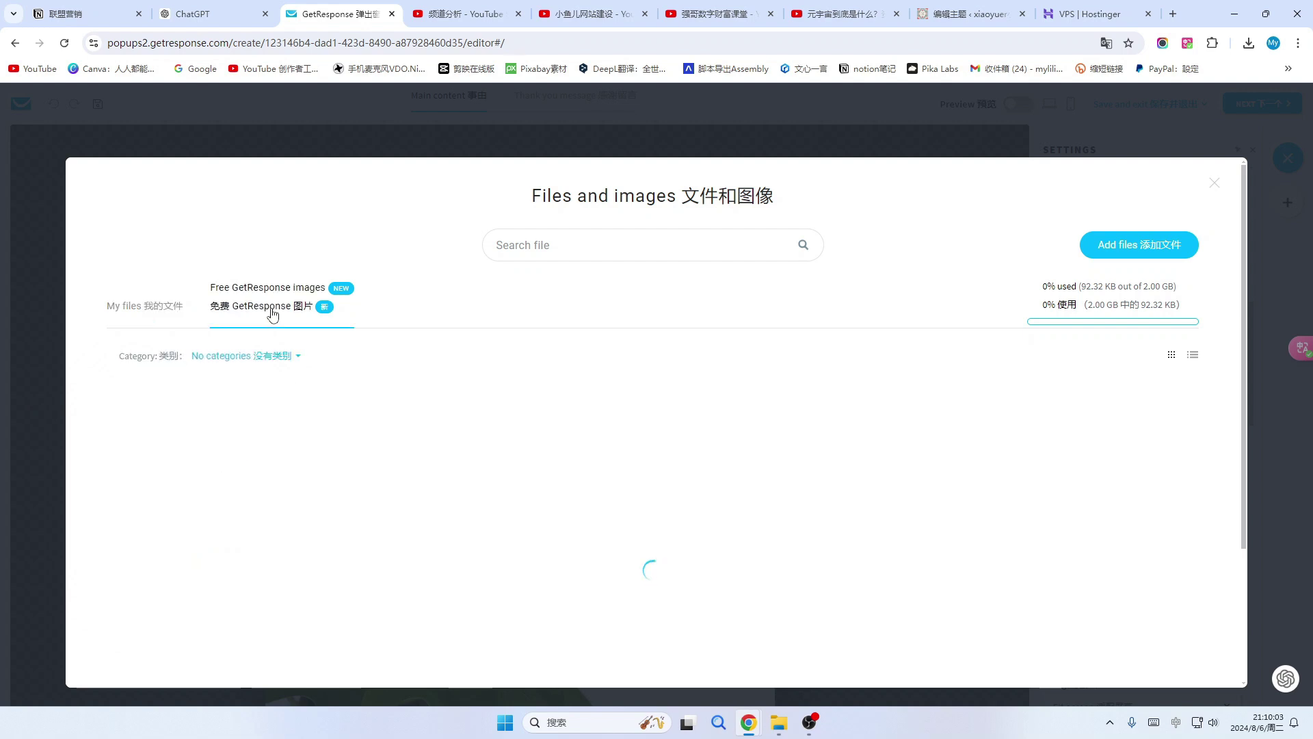
{"action": "scroll", "coordinate": [748, 490], "scroll_direction": "down", "scroll_amount": 5}
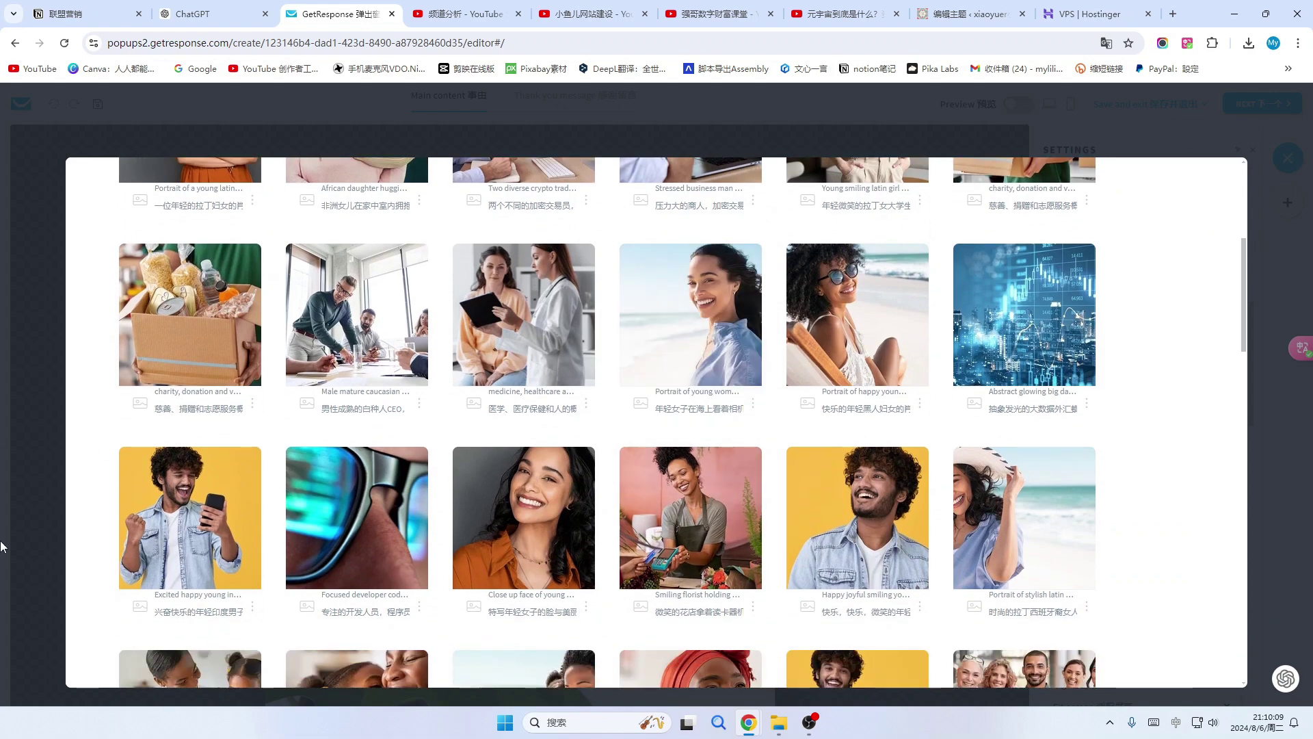
{"action": "scroll", "coordinate": [698, 479], "scroll_direction": "up", "scroll_amount": 5}
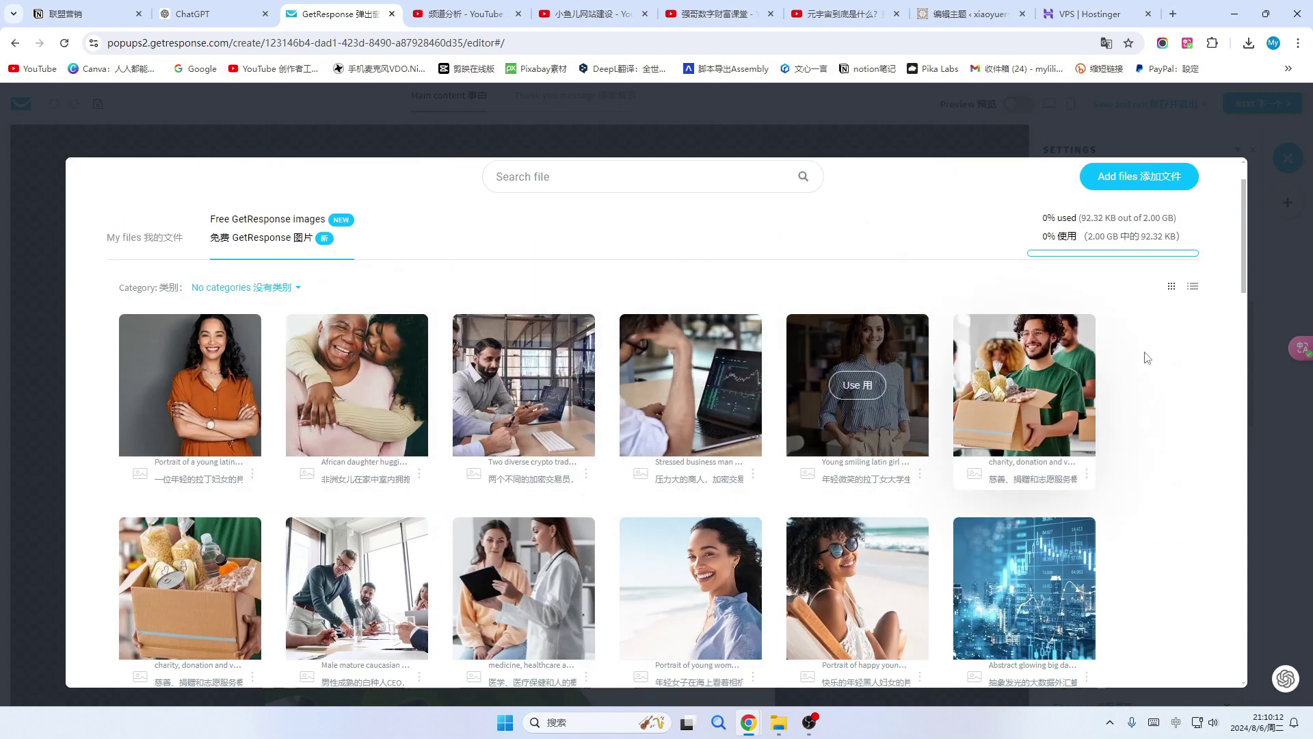
Upload the tent-by-lake image and use it as the popup background.
{"action": "left_click", "coordinate": [1163, 176]}
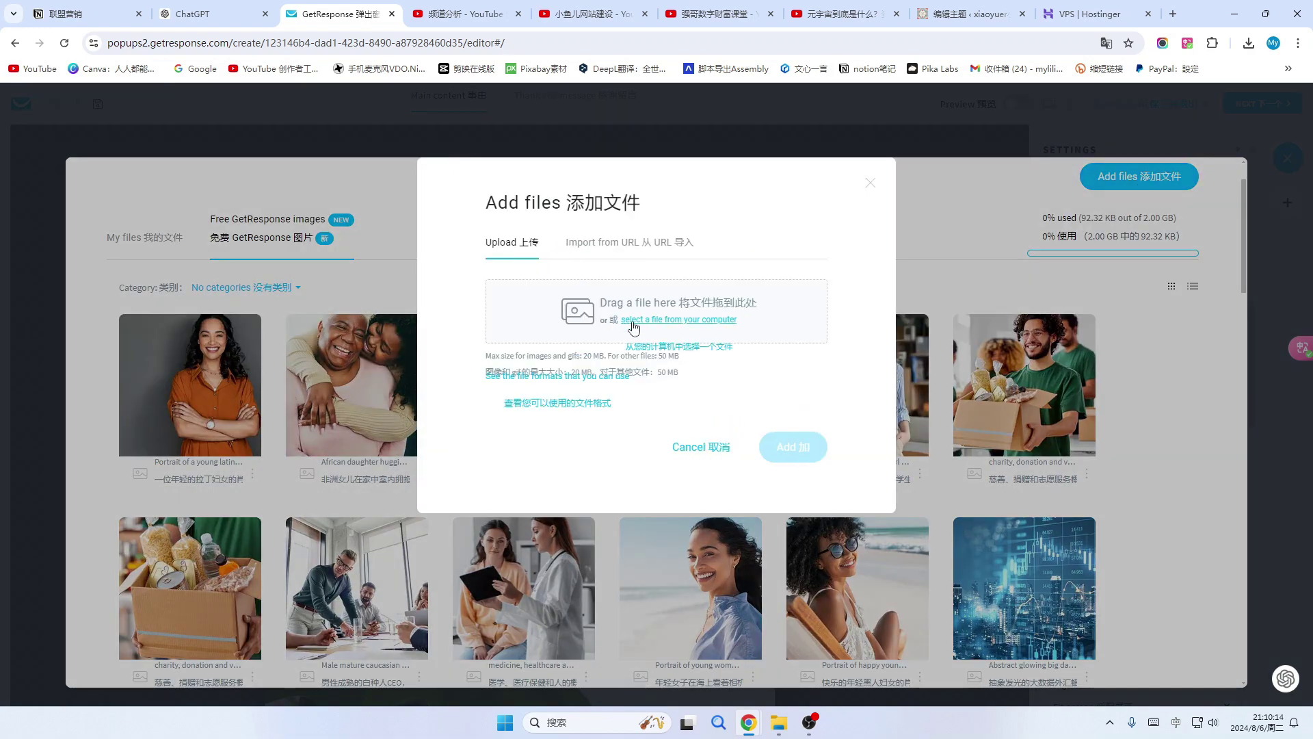
{"action": "left_click", "coordinate": [581, 318]}
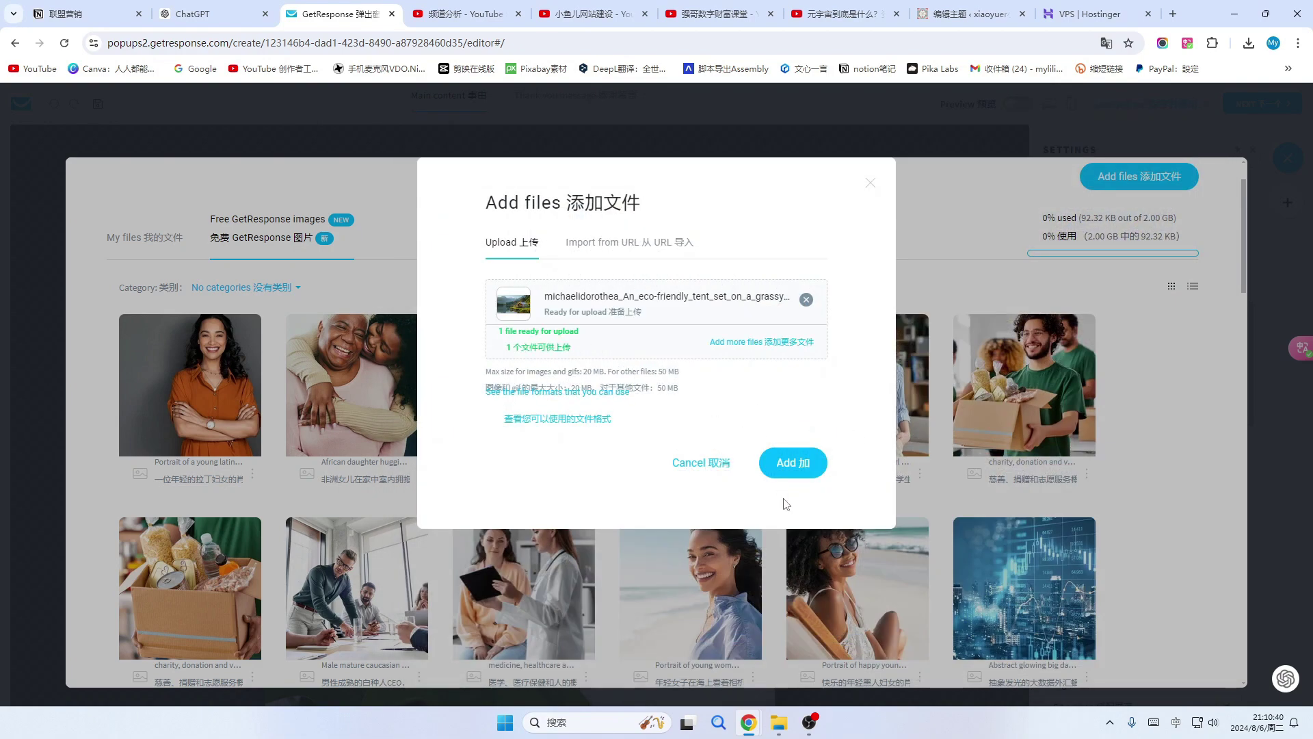
{"action": "left_click", "coordinate": [792, 464]}
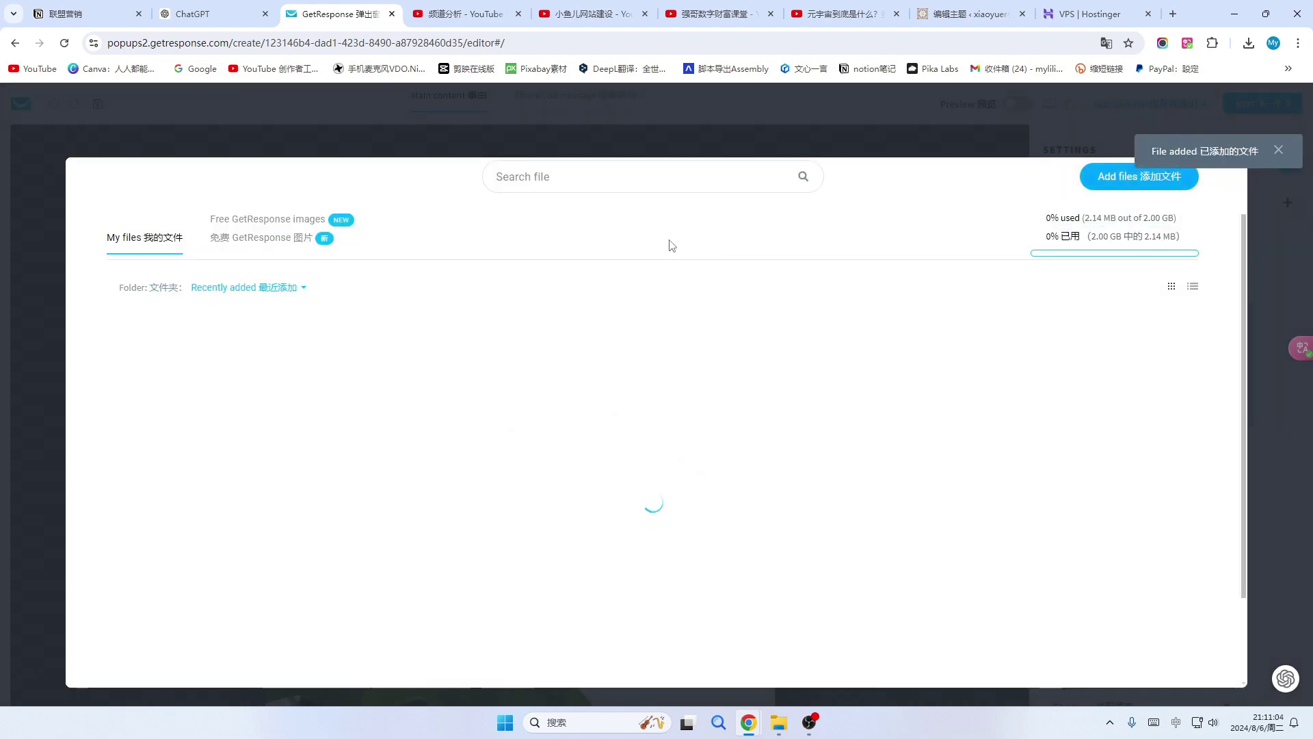
{"action": "mouse_move", "coordinate": [185, 392]}
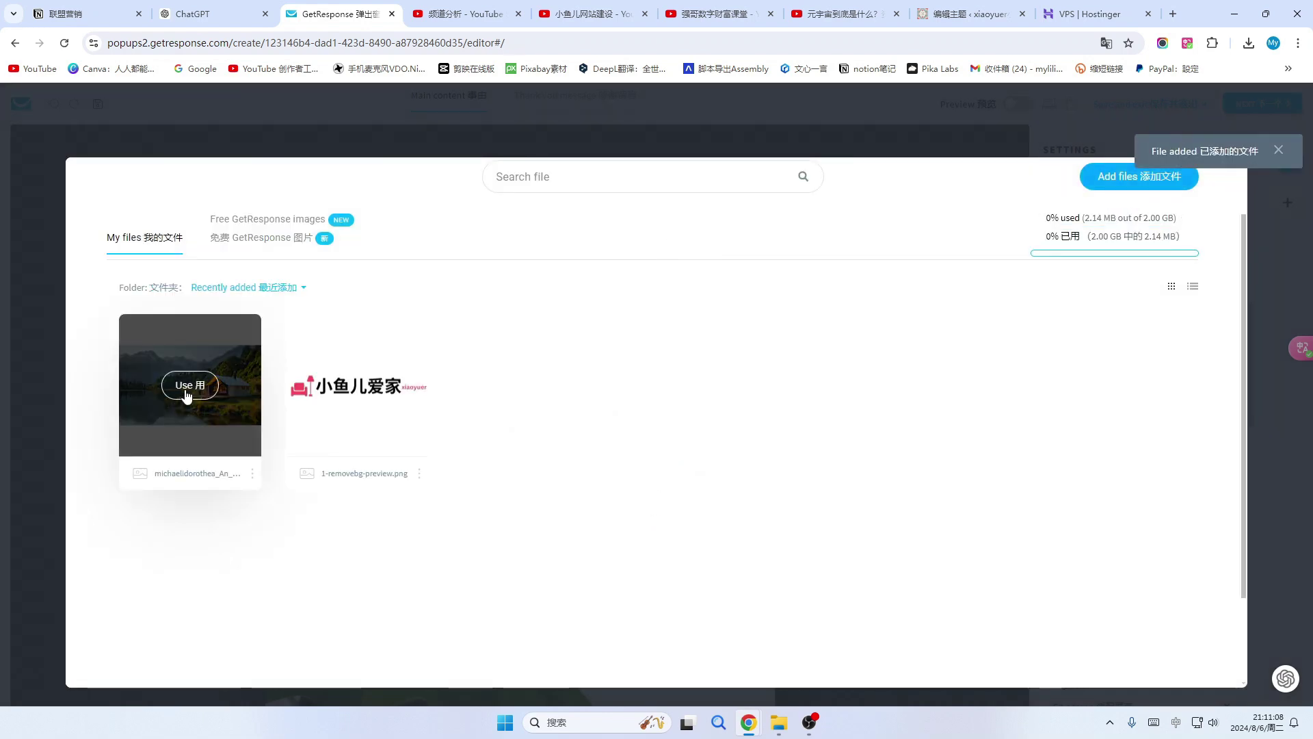
{"action": "left_click", "coordinate": [190, 386]}
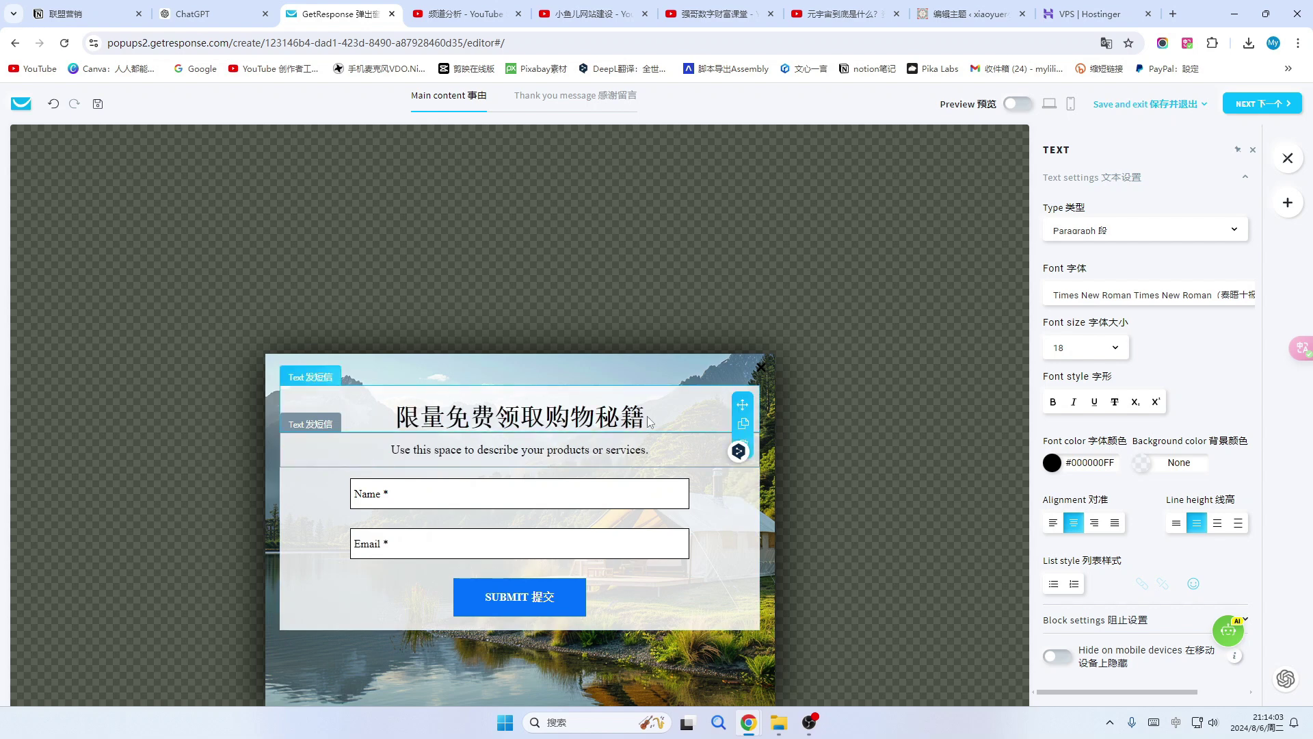
Set the description paragraph below the headline to font size 22.
{"action": "left_click", "coordinate": [663, 412]}
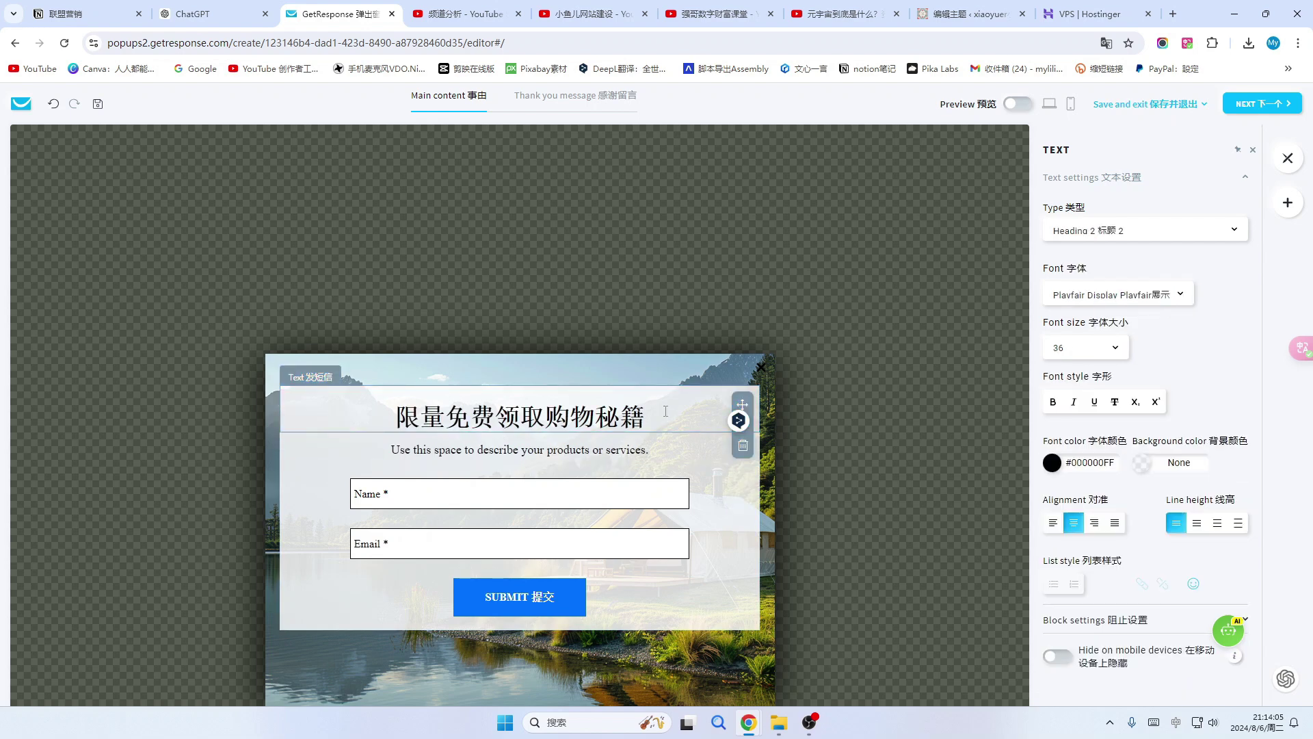
{"action": "left_click", "coordinate": [681, 449]}
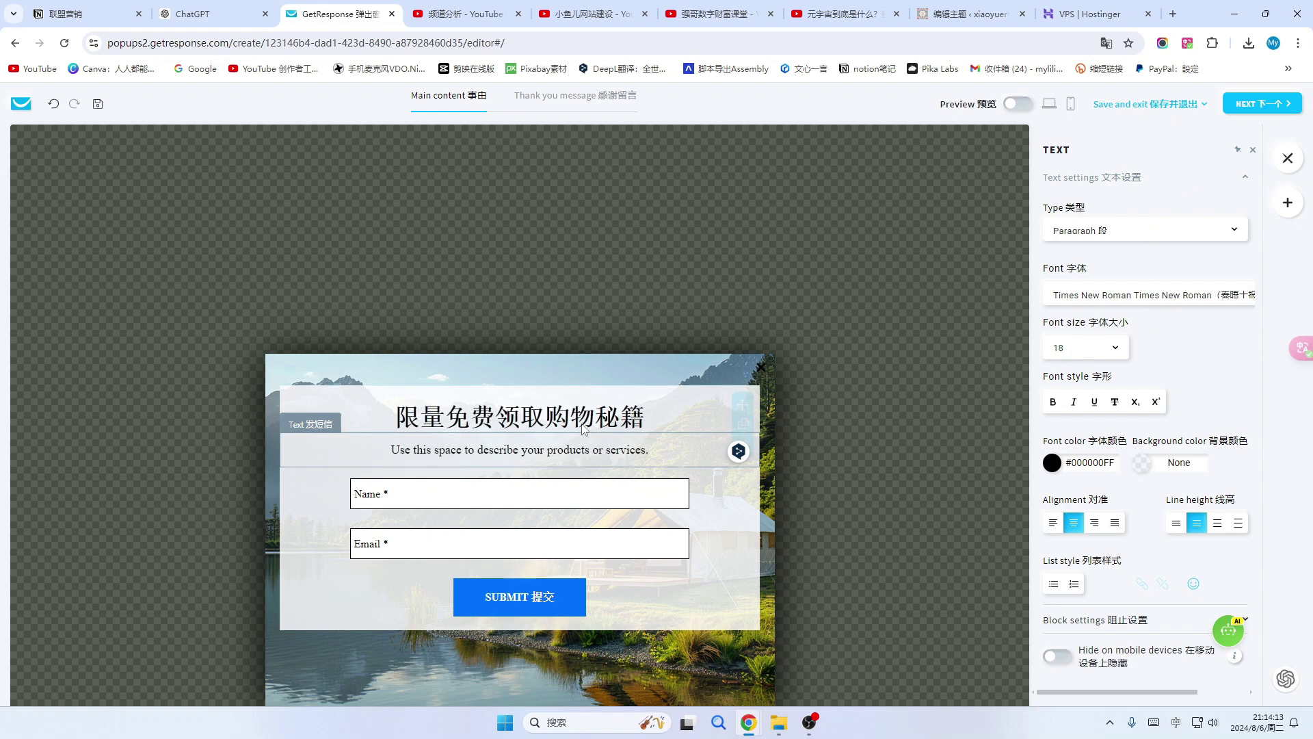
{"action": "left_click", "coordinate": [668, 448]}
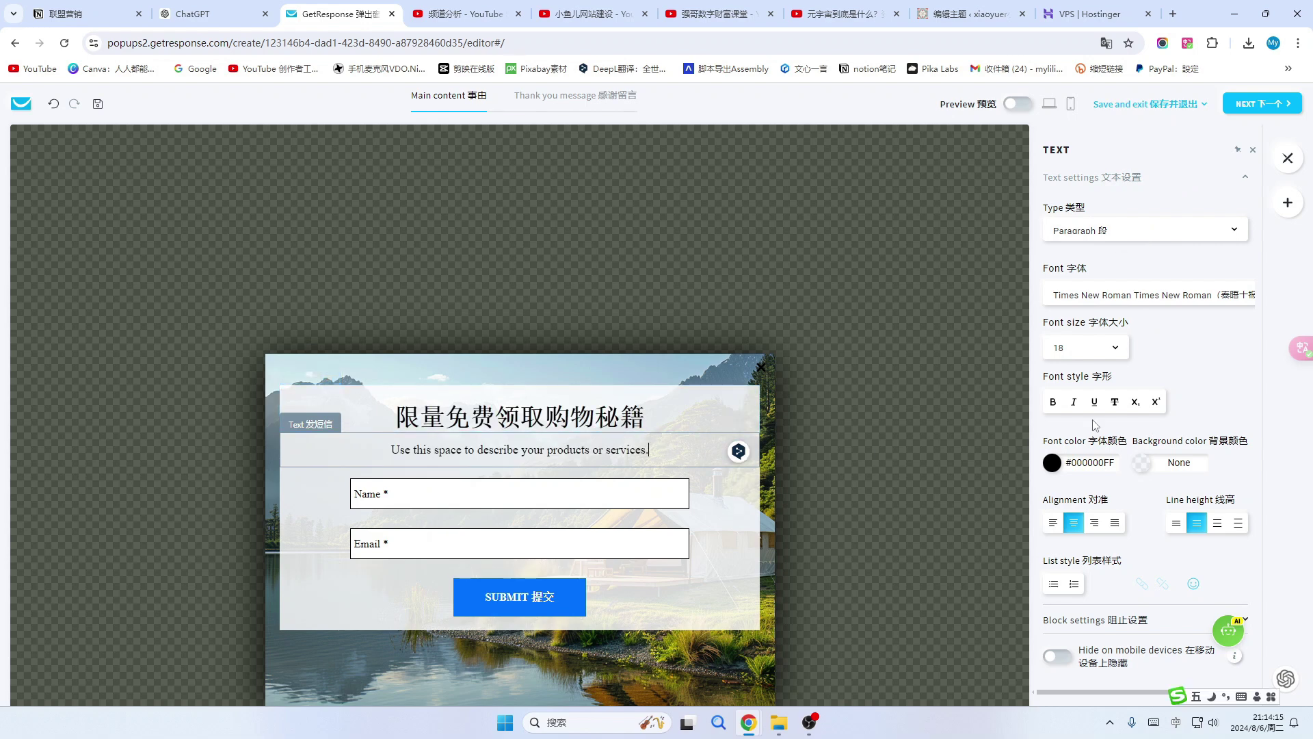
{"action": "left_click", "coordinate": [1118, 353]}
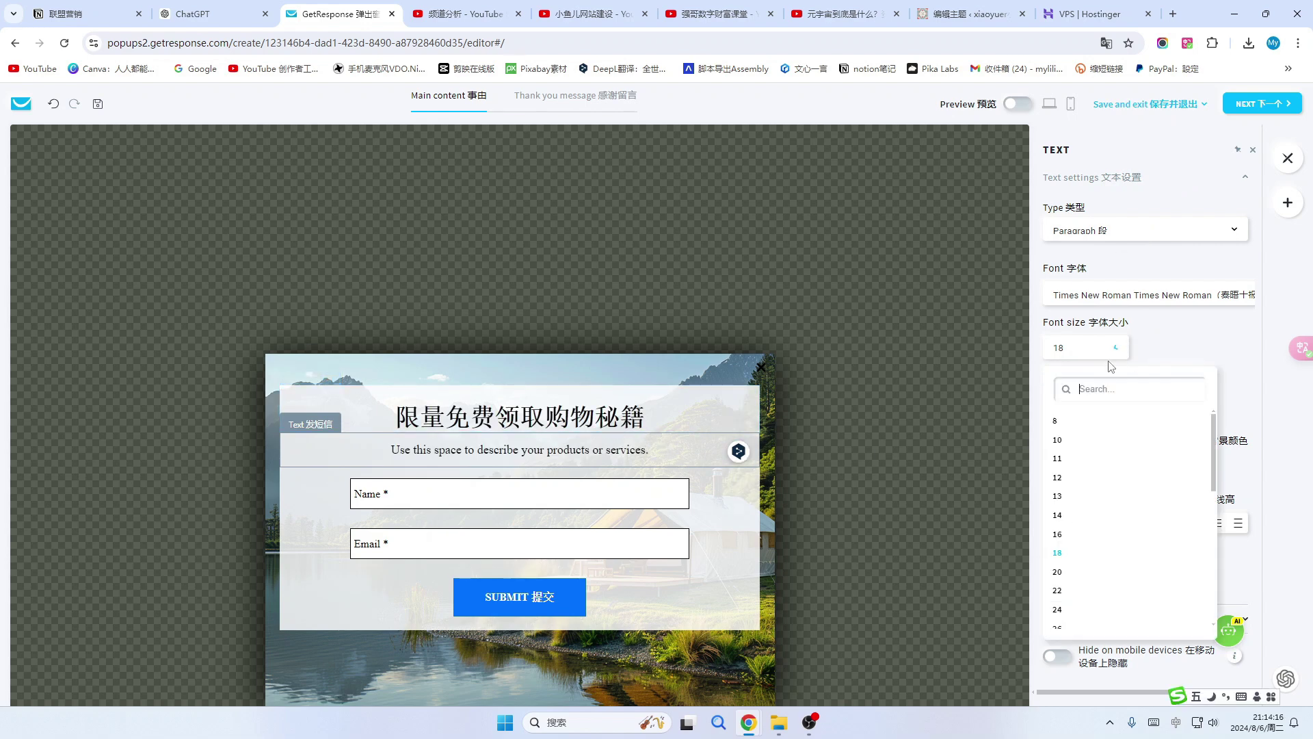
{"action": "left_click", "coordinate": [1068, 596]}
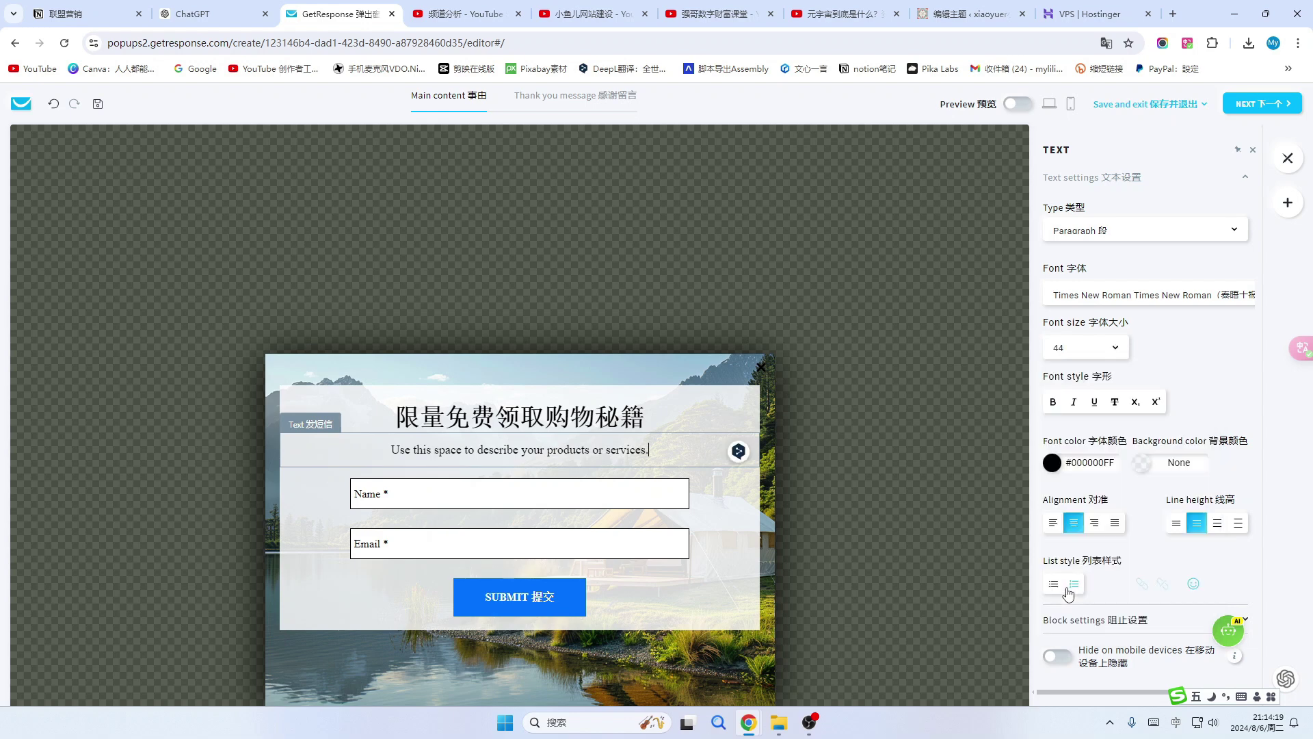
Check the headline's text type and font colour settings.
{"action": "left_click", "coordinate": [663, 412]}
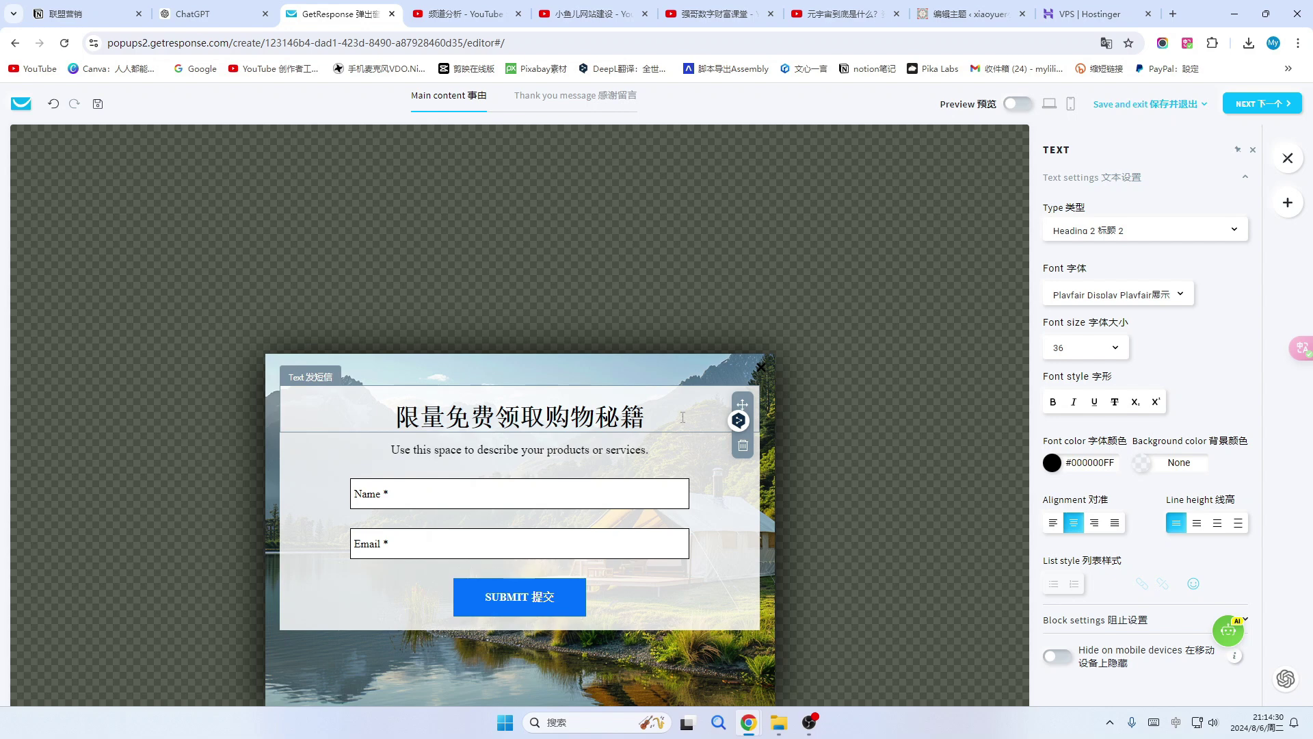
{"action": "left_click", "coordinate": [1236, 232]}
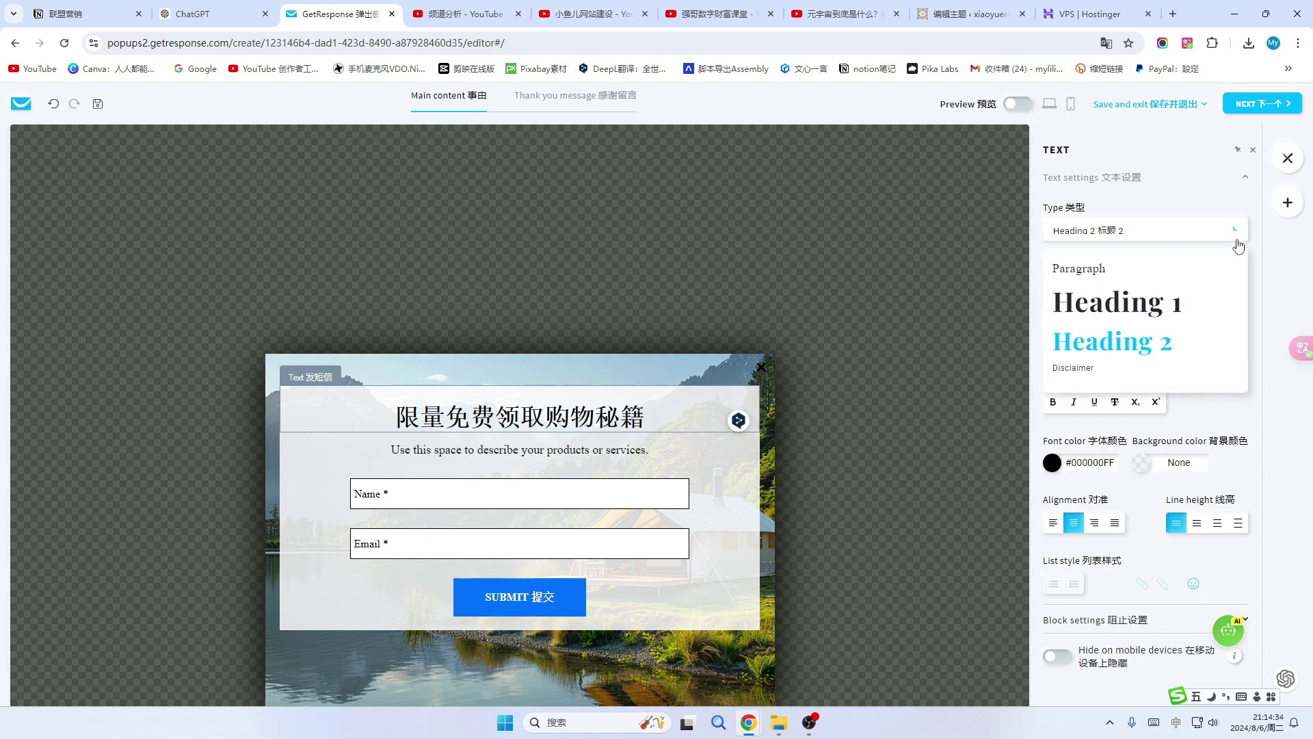
{"action": "left_click", "coordinate": [943, 344]}
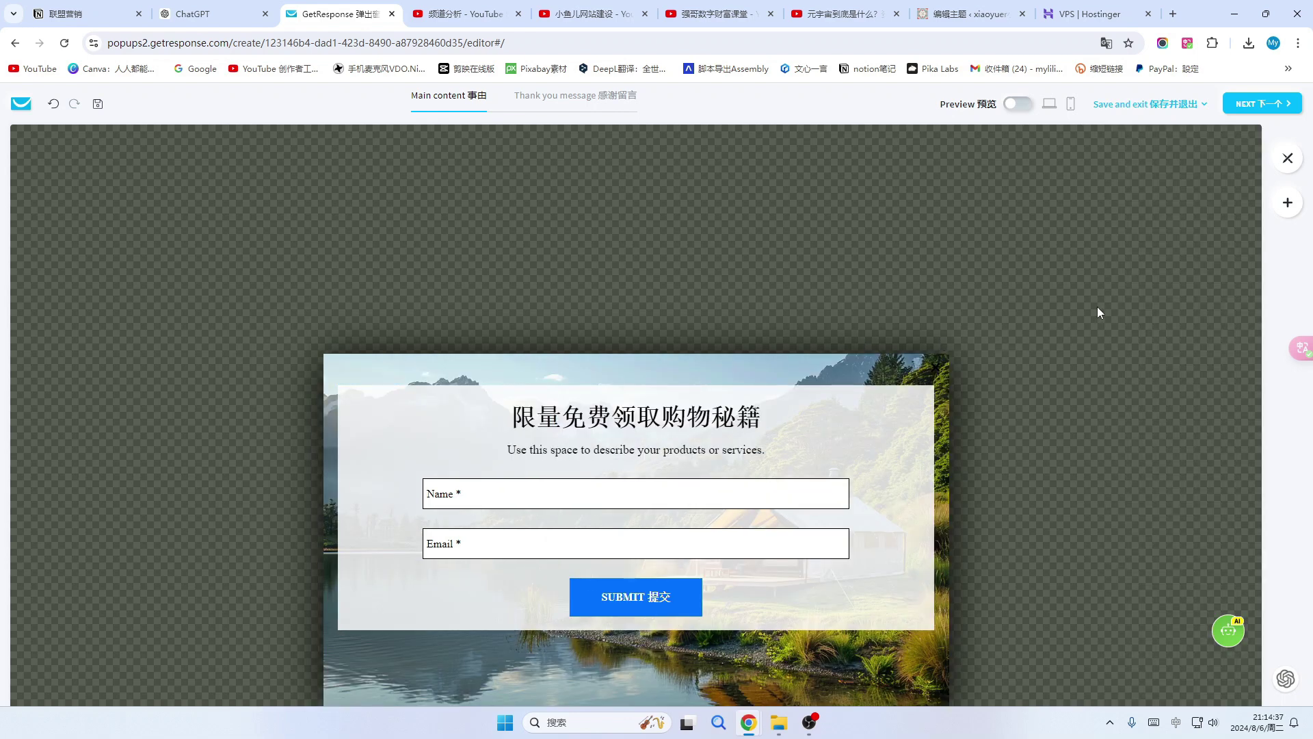
{"action": "left_click", "coordinate": [1288, 158]}
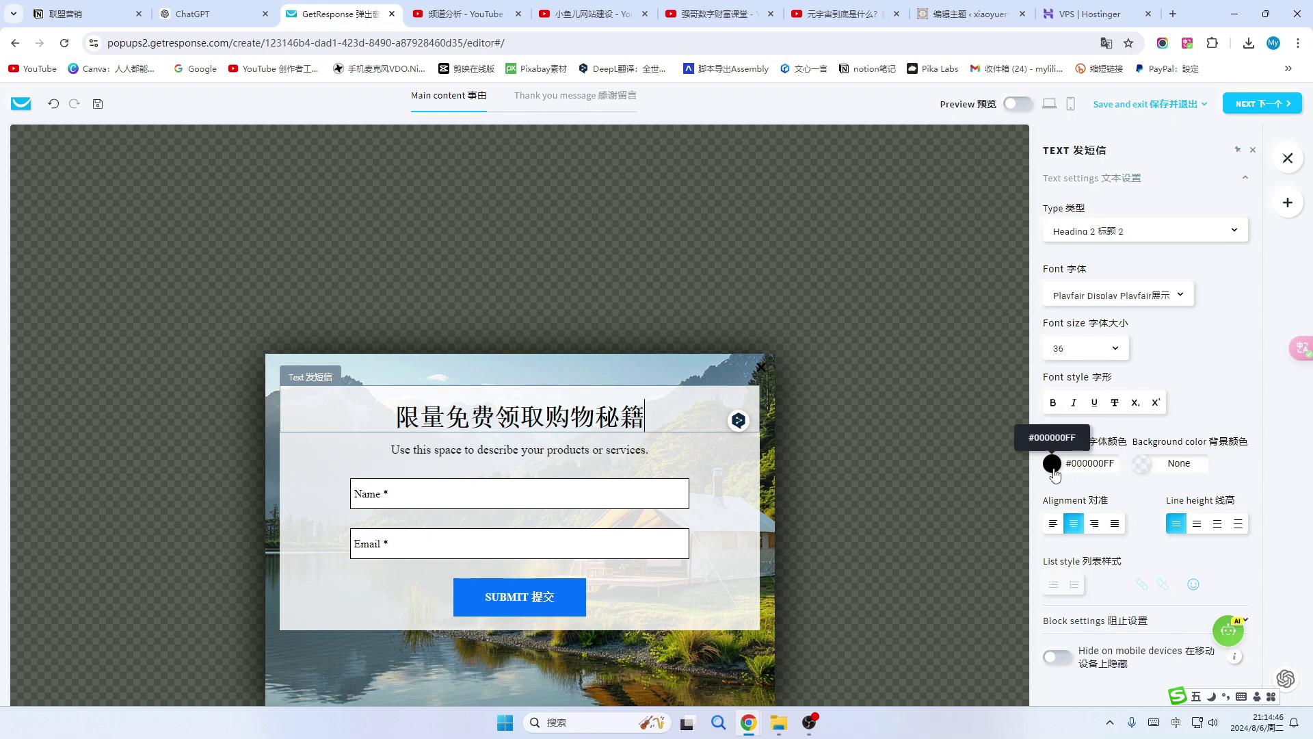
{"action": "left_click", "coordinate": [1080, 467]}
{"action": "left_click", "coordinate": [529, 494]}
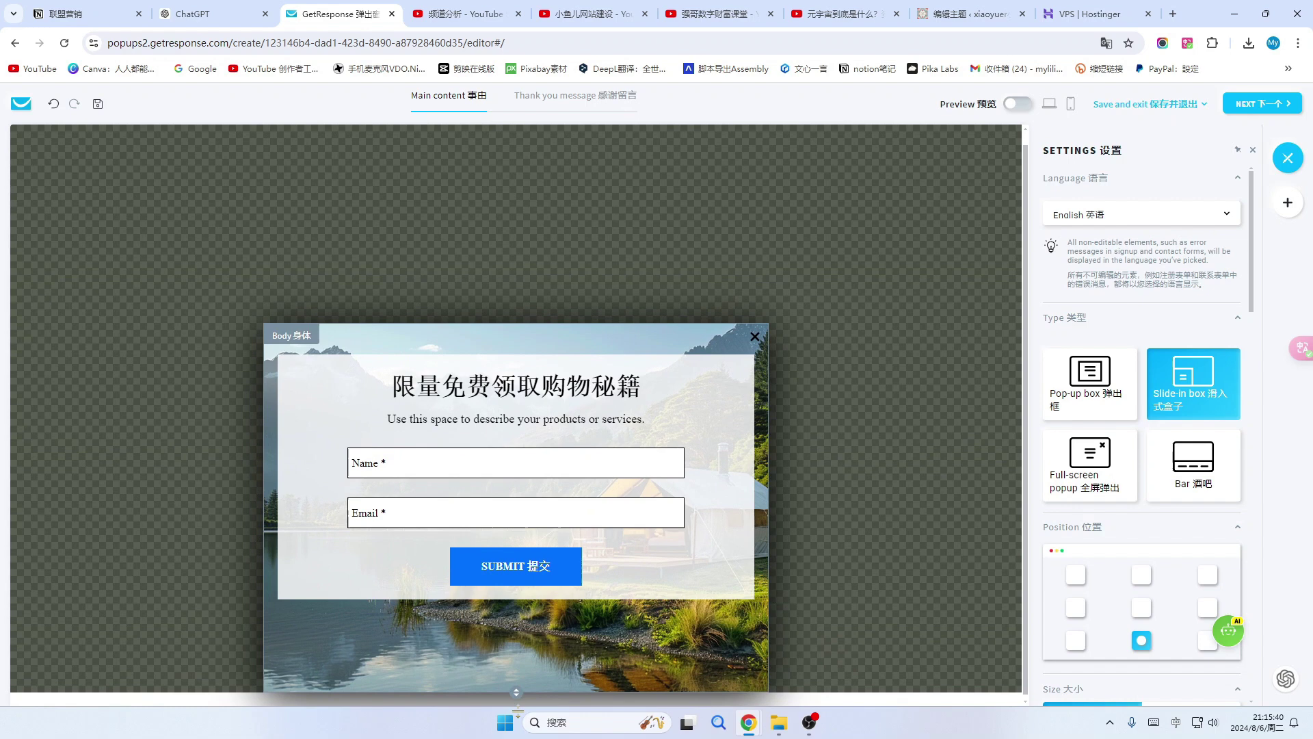
Make the popup taller and slightly lower the background image's opacity.
{"action": "mouse_move", "coordinate": [518, 711]}
{"action": "left_mouse_down"}
{"action": "mouse_move", "coordinate": [518, 734]}
{"action": "mouse_move", "coordinate": [518, 663]}
{"action": "mouse_move", "coordinate": [518, 737]}
{"action": "mouse_move", "coordinate": [515, 588]}
{"action": "mouse_move", "coordinate": [525, 733]}
{"action": "left_mouse_up"}
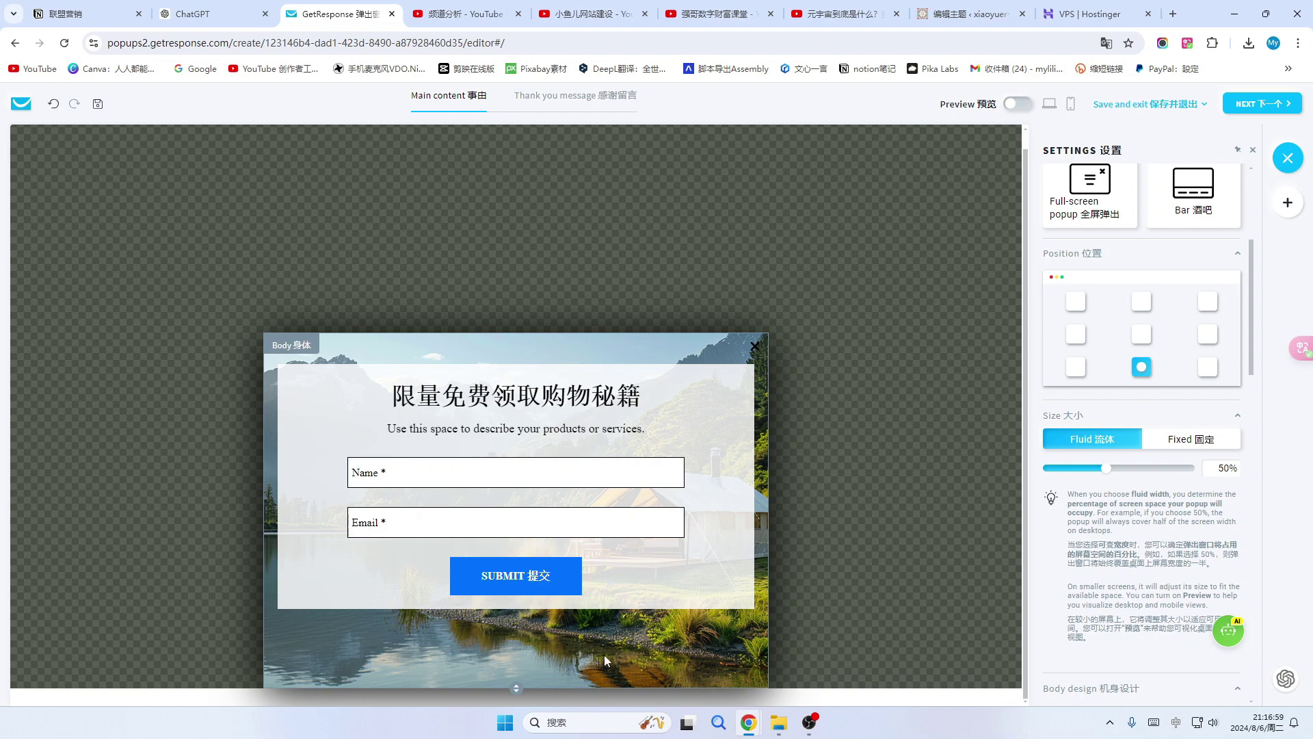
{"action": "scroll", "coordinate": [1129, 364], "scroll_direction": "down", "scroll_amount": 1}
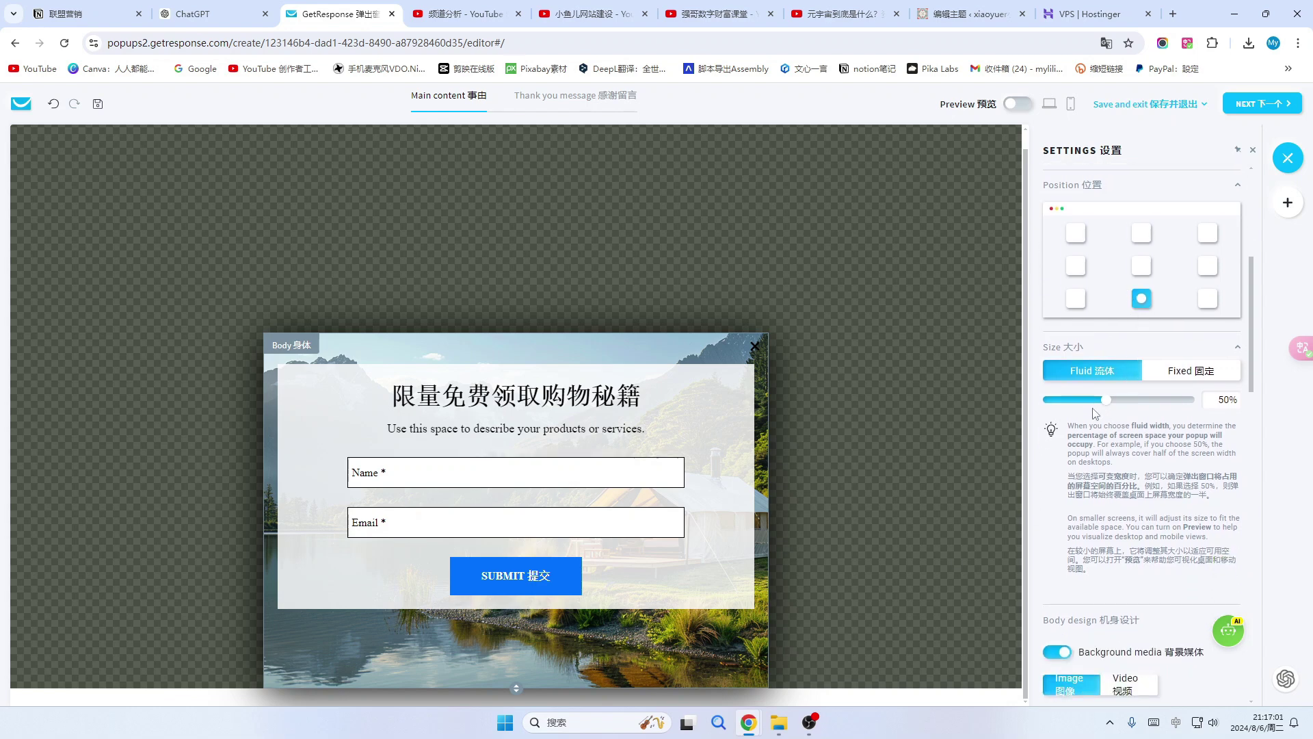
{"action": "scroll", "coordinate": [1094, 413], "scroll_direction": "down", "scroll_amount": 4}
{"action": "scroll", "coordinate": [1191, 518], "scroll_direction": "down", "scroll_amount": 3}
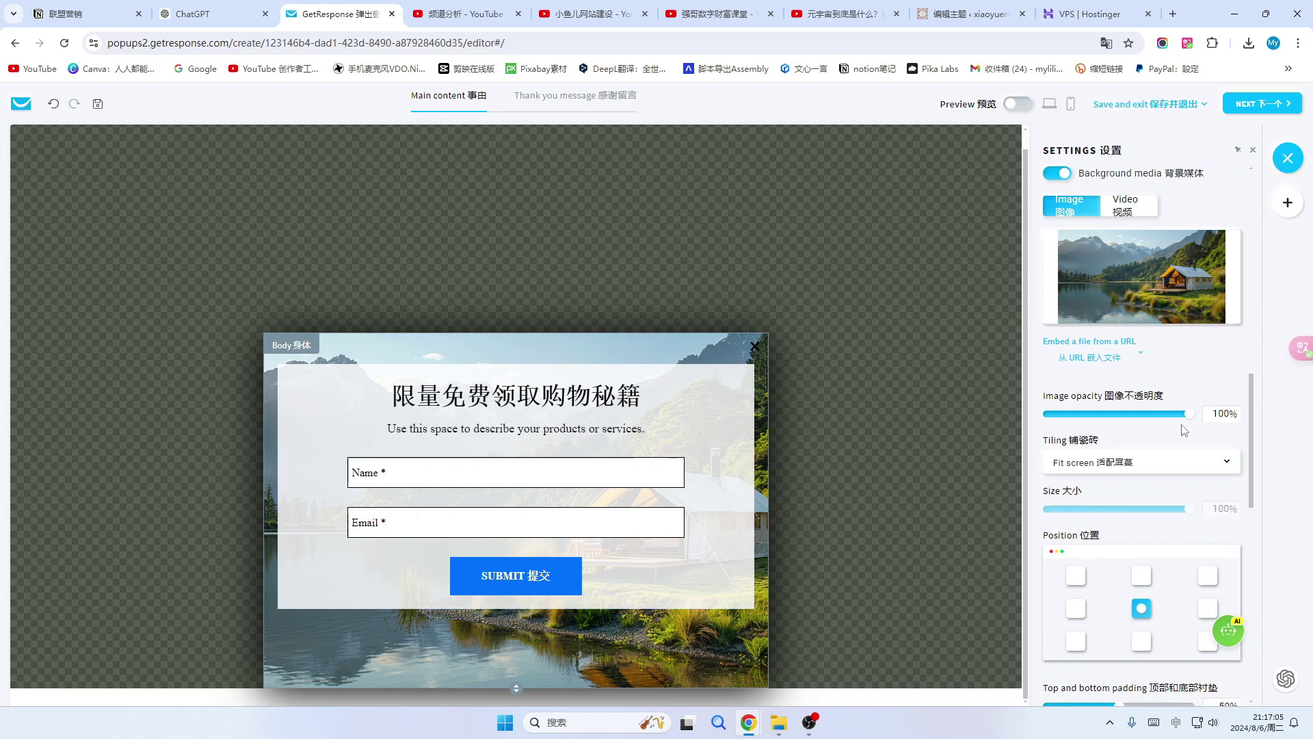
{"action": "mouse_move", "coordinate": [1183, 428]}
{"action": "left_mouse_down"}
{"action": "mouse_move", "coordinate": [1073, 429]}
{"action": "mouse_move", "coordinate": [1173, 435]}
{"action": "left_mouse_up"}
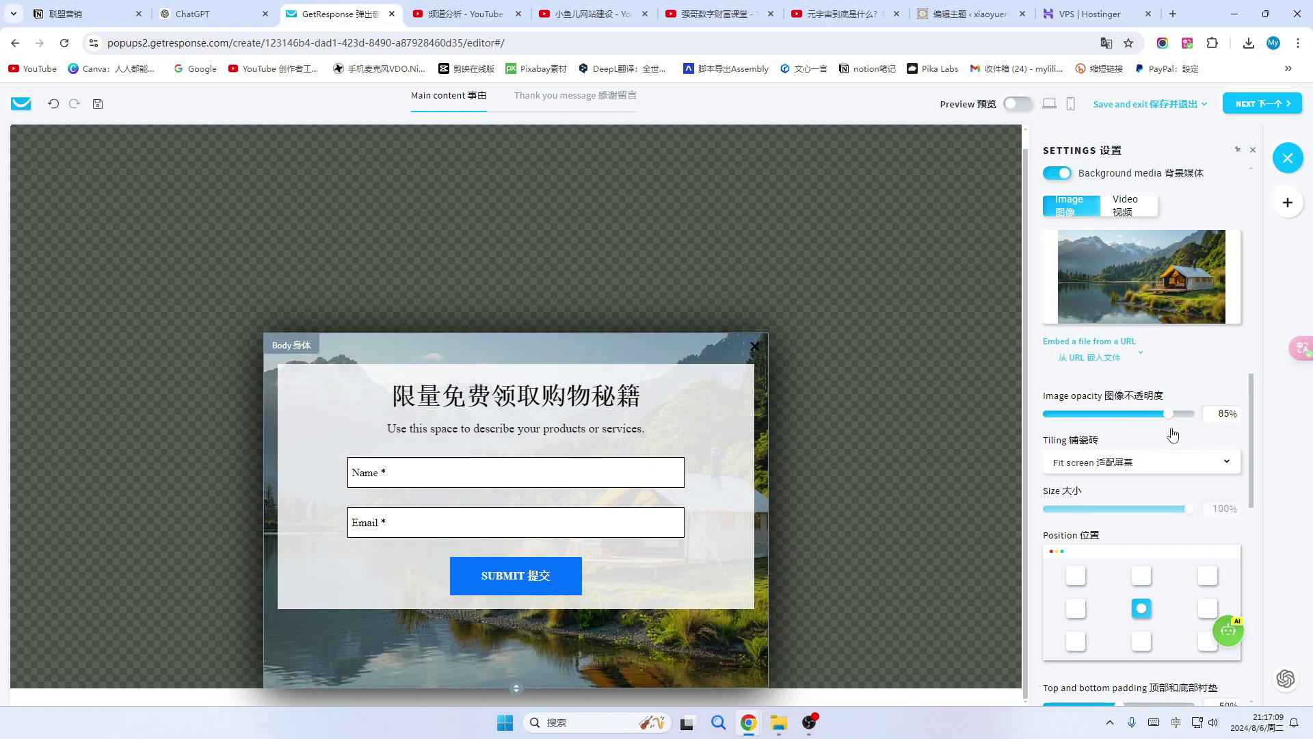
Set the background photo's position to the bottom-right square of the grid.
{"action": "scroll", "coordinate": [1170, 441], "scroll_direction": "down", "scroll_amount": 1}
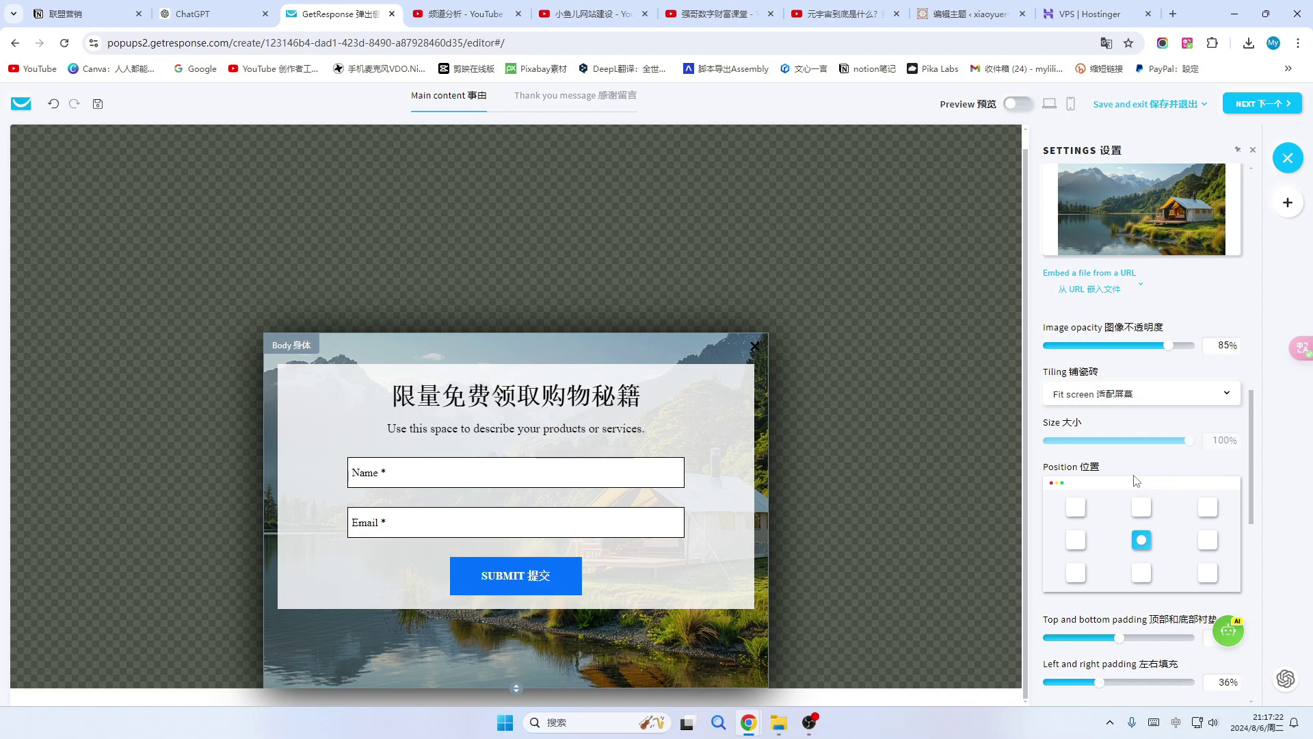
{"action": "scroll", "coordinate": [1172, 448], "scroll_direction": "down", "scroll_amount": 1}
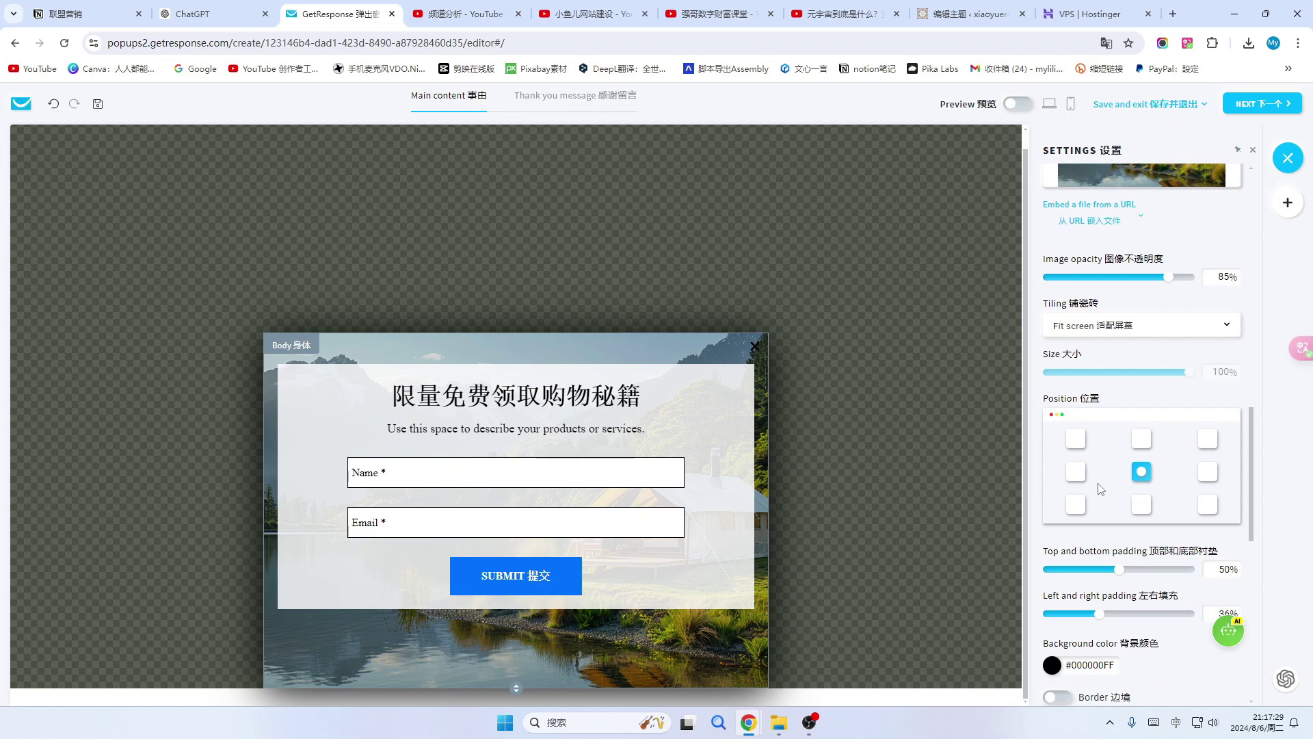
{"action": "left_click", "coordinate": [1141, 438]}
{"action": "left_click", "coordinate": [1208, 439]}
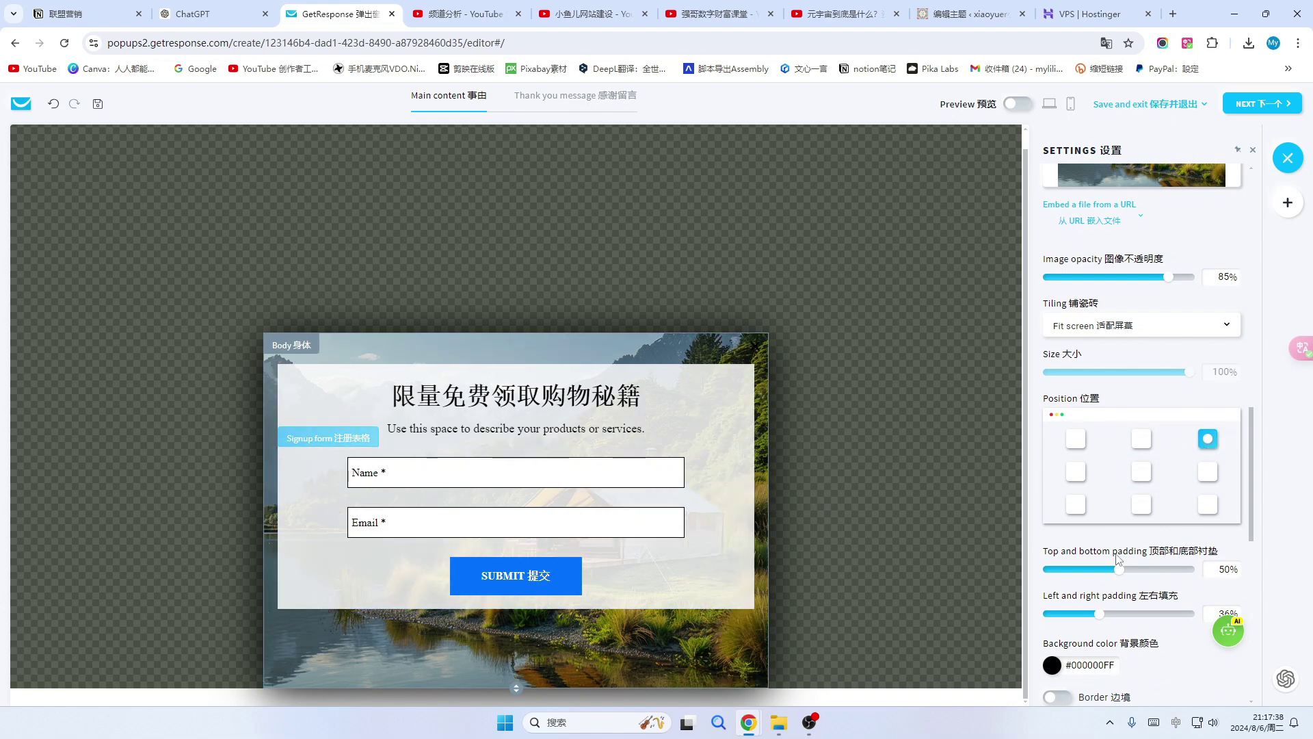
{"action": "left_click", "coordinate": [1208, 504]}
{"action": "scroll", "coordinate": [1175, 438], "scroll_direction": "down", "scroll_amount": 10}
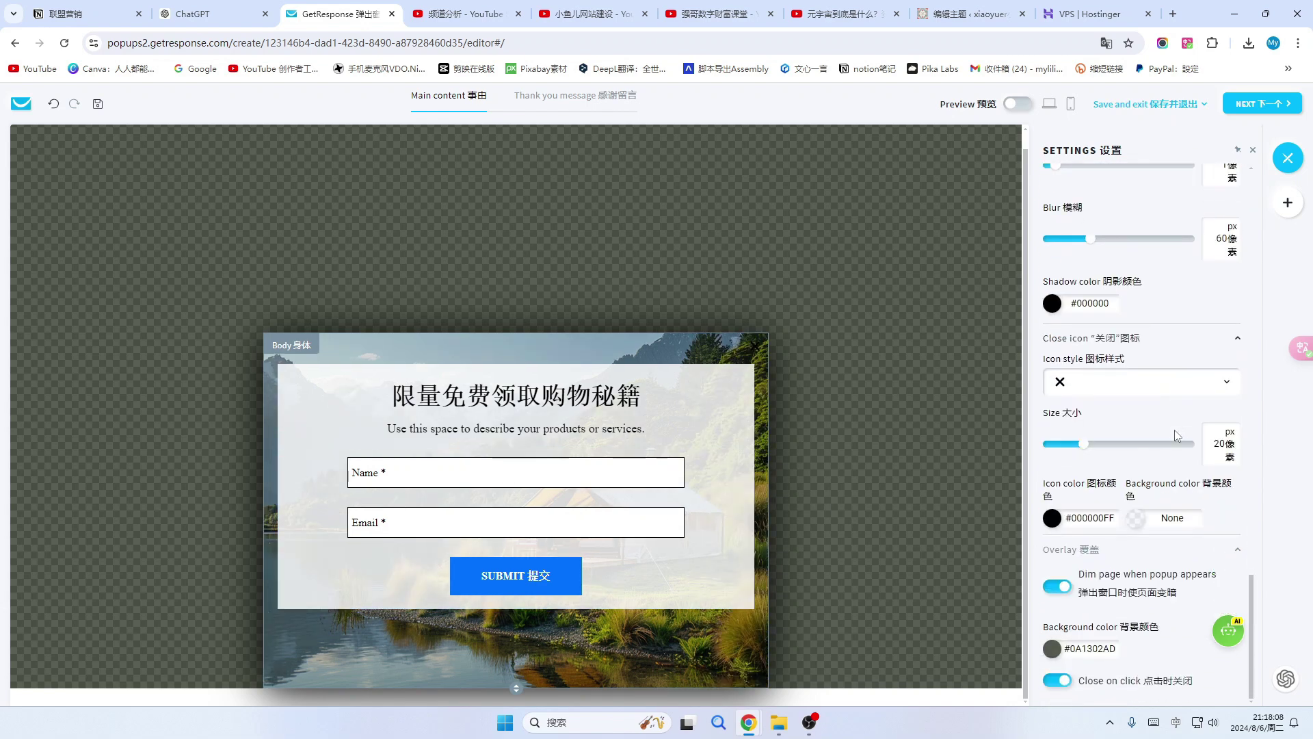
{"action": "scroll", "coordinate": [1169, 432], "scroll_direction": "up", "scroll_amount": 10}
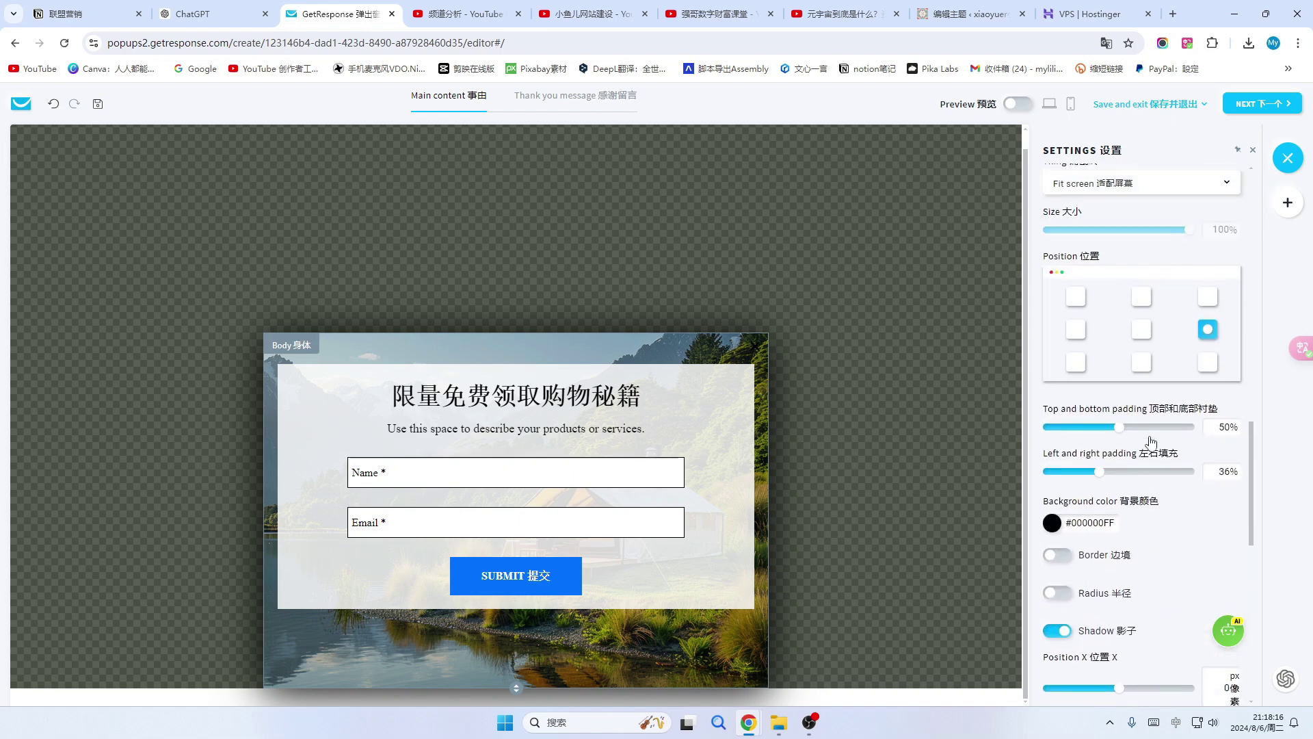
{"action": "scroll", "coordinate": [1169, 417], "scroll_direction": "up", "scroll_amount": 4}
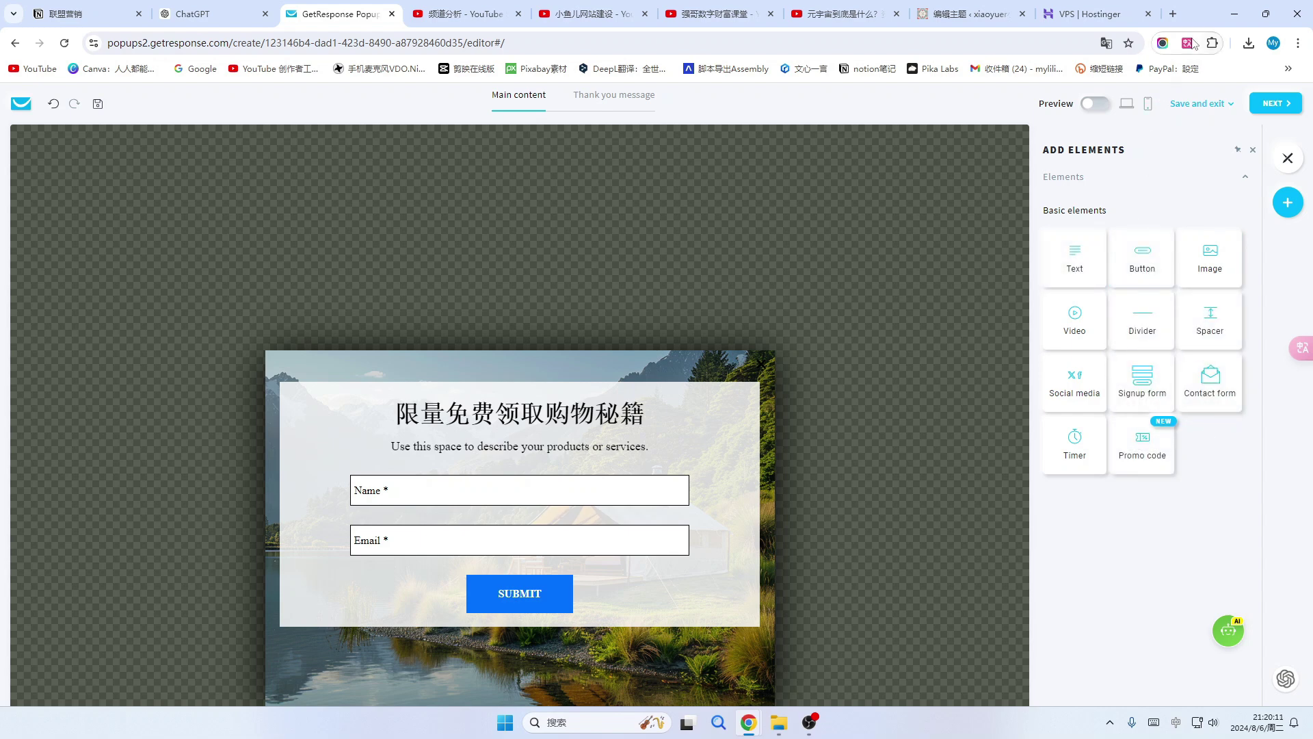
Add and then delete a trial button, place an empty text block below the signup form, and preview the popup.
{"action": "left_click", "coordinate": [1187, 42]}
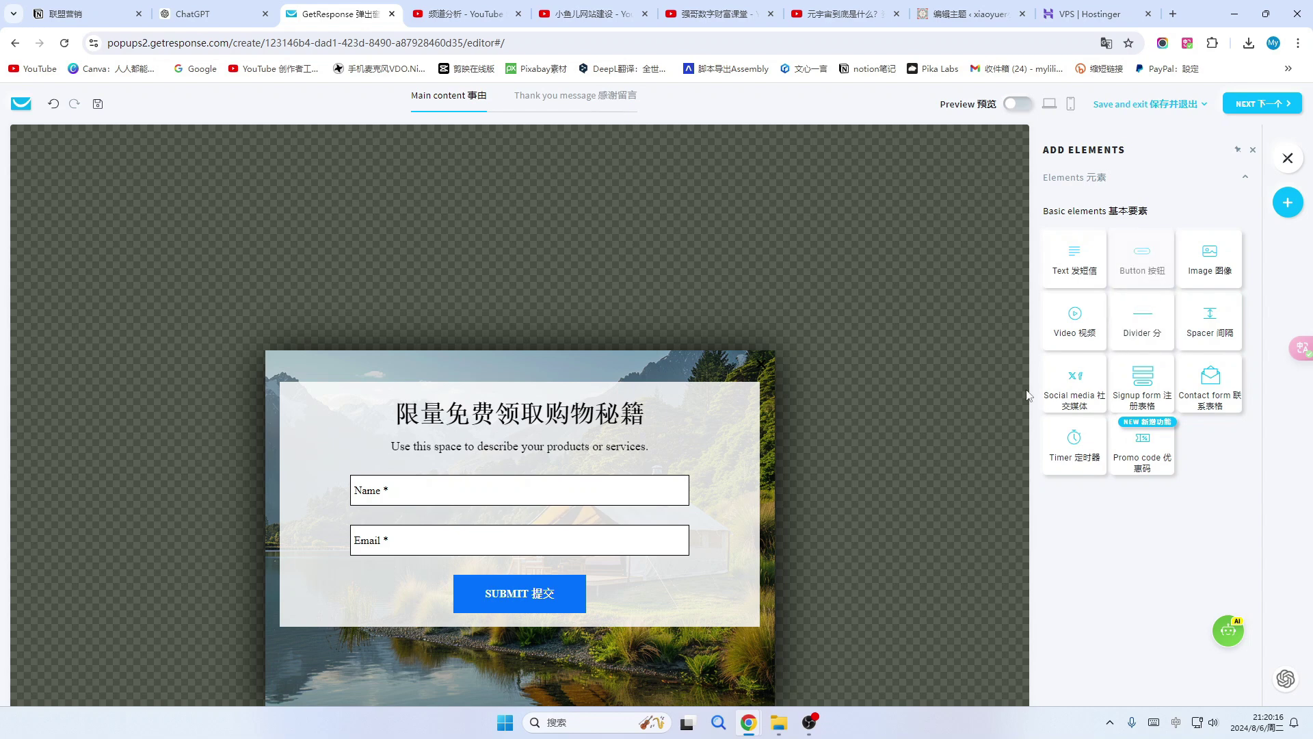
{"action": "left_click_drag", "start_coordinate": [595, 631], "coordinate": [554, 611]}
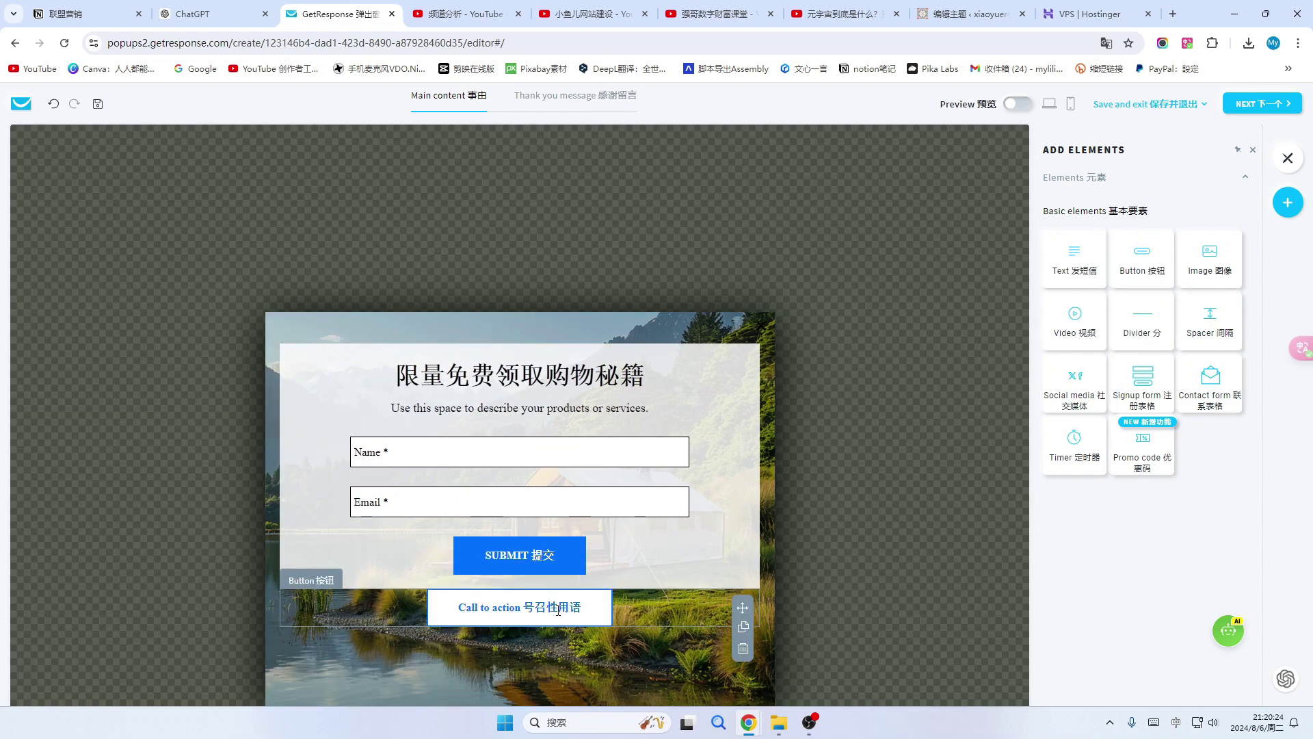
{"action": "left_click", "coordinate": [558, 611]}
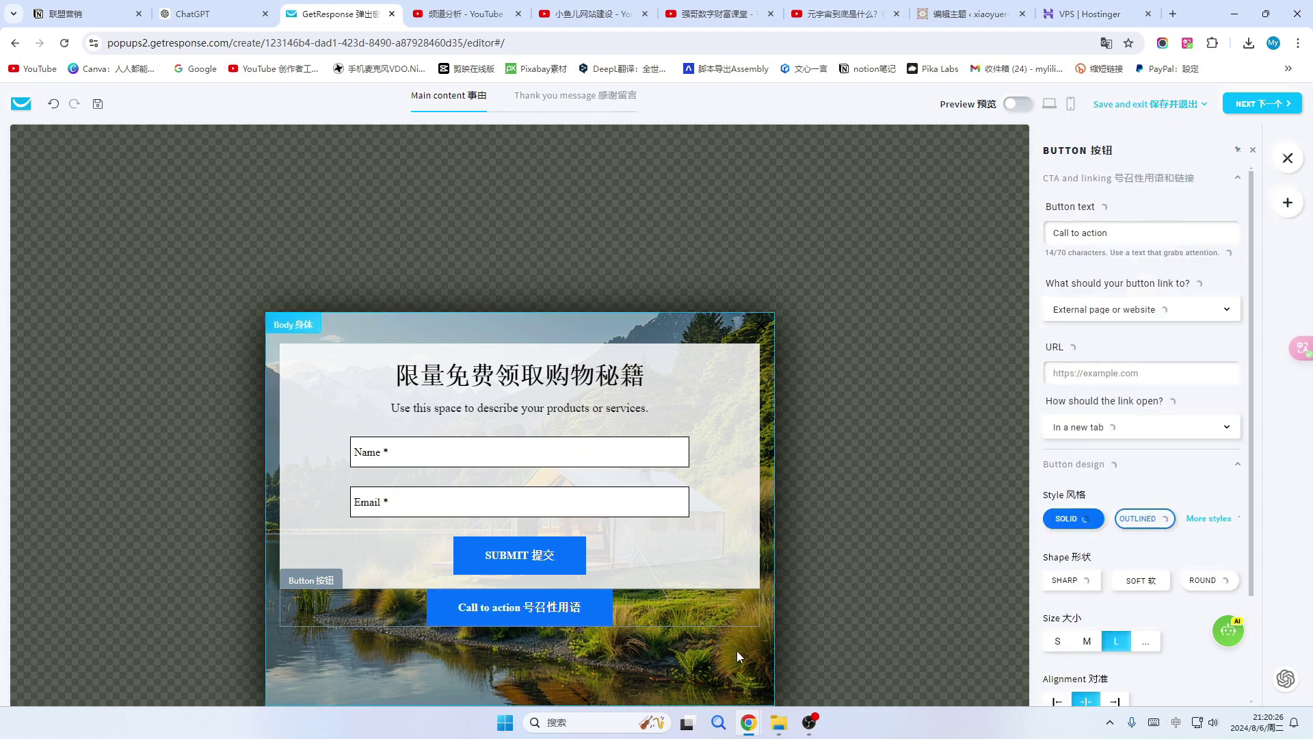
{"action": "mouse_move", "coordinate": [728, 620]}
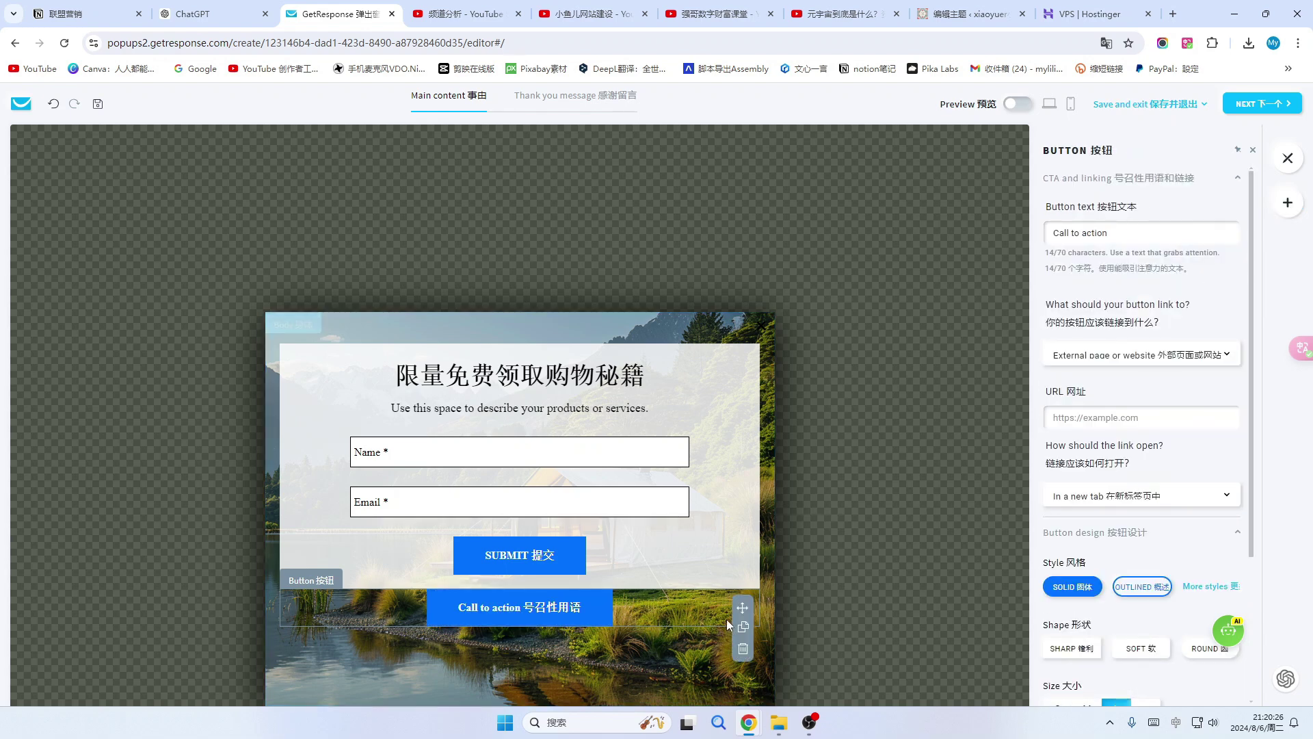
{"action": "left_click", "coordinate": [744, 650]}
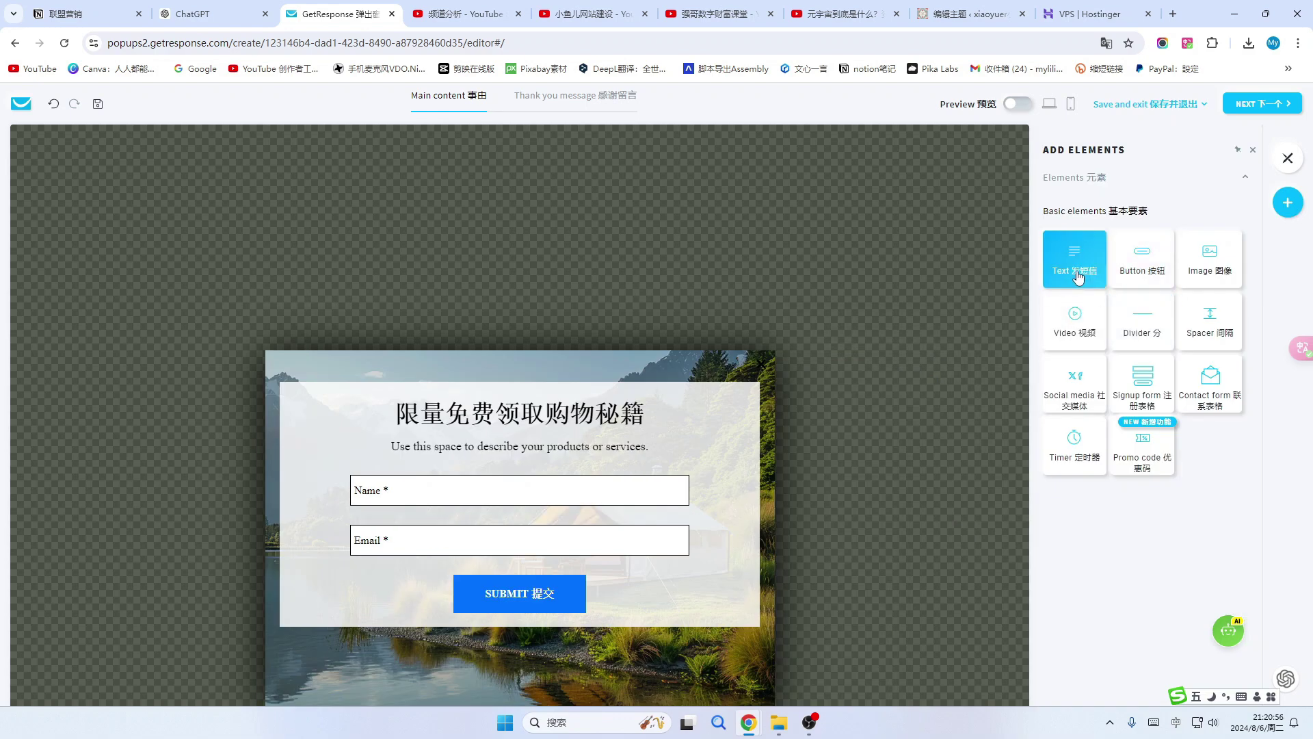
{"action": "left_click_drag", "start_coordinate": [1078, 275], "coordinate": [519, 521]}
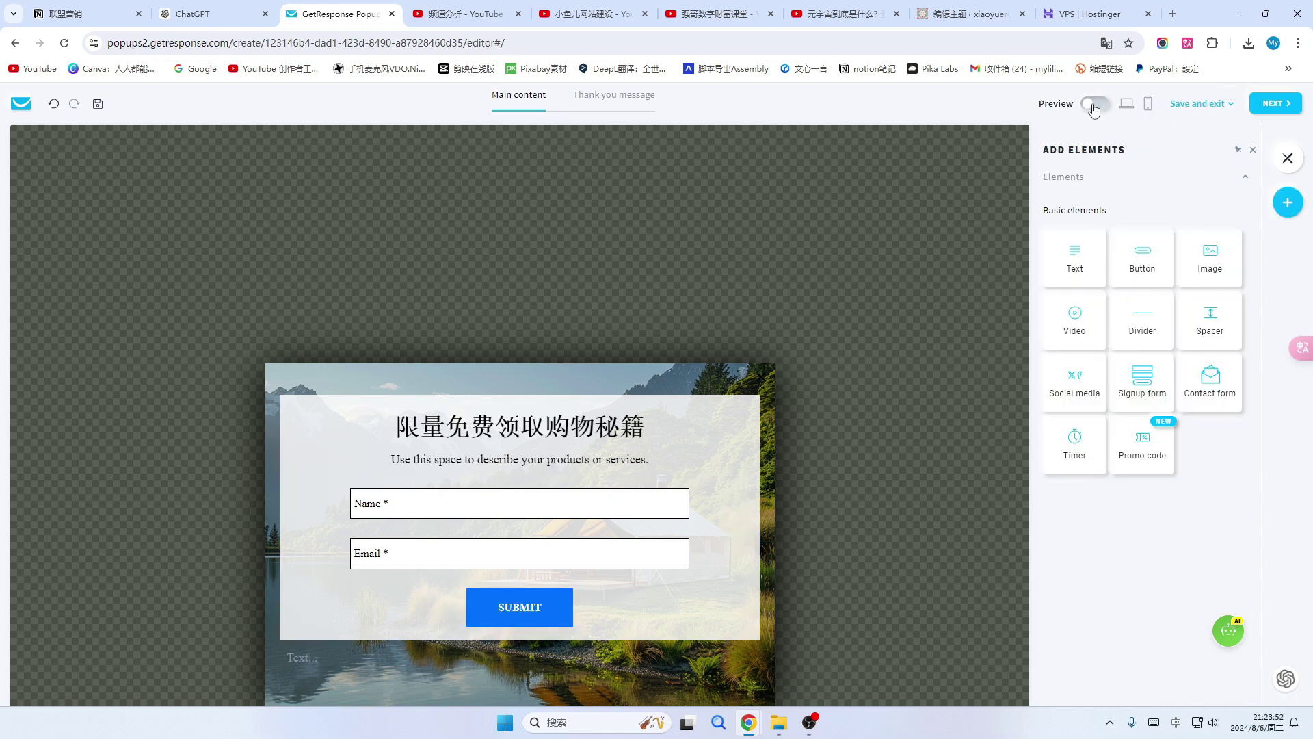
{"action": "left_click", "coordinate": [1094, 106]}
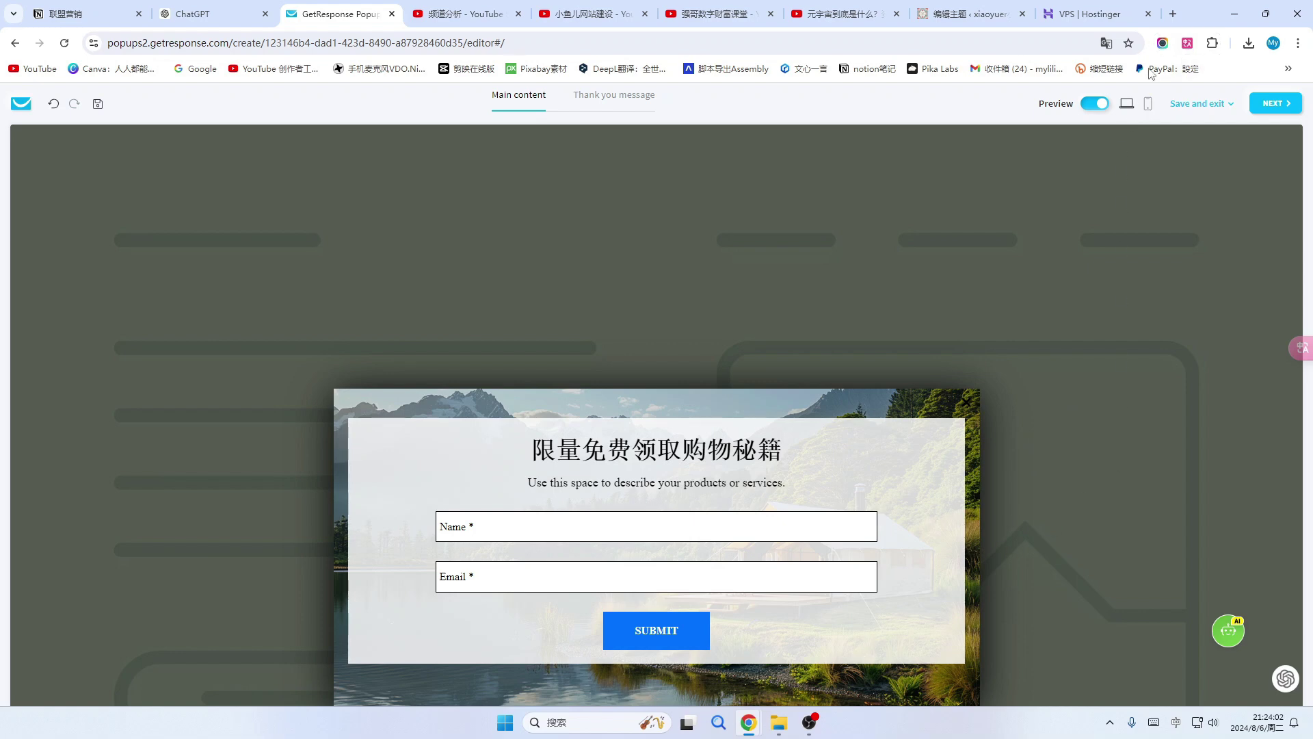
Leave the preview, check the popup's phone layout, then switch back to desktop view.
{"action": "left_click", "coordinate": [1095, 106]}
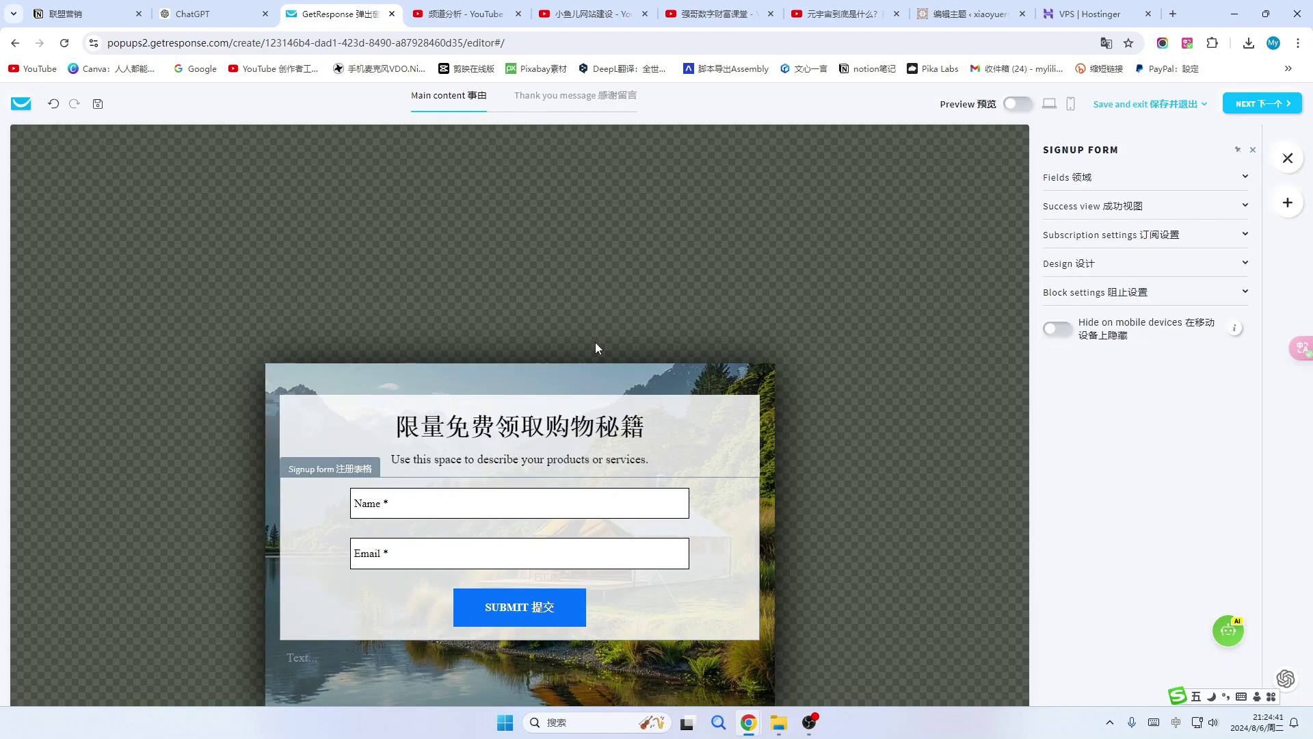
{"action": "left_click", "coordinate": [1071, 108]}
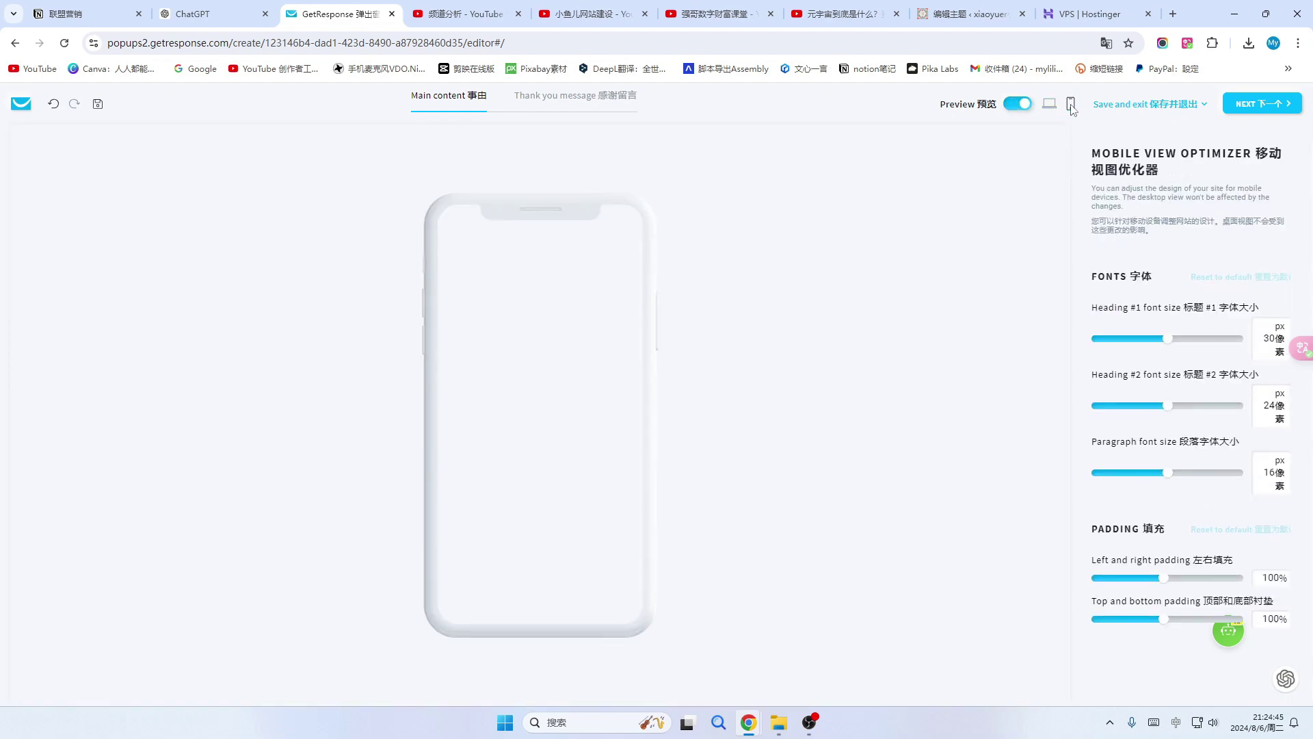
{"action": "left_click", "coordinate": [1049, 103]}
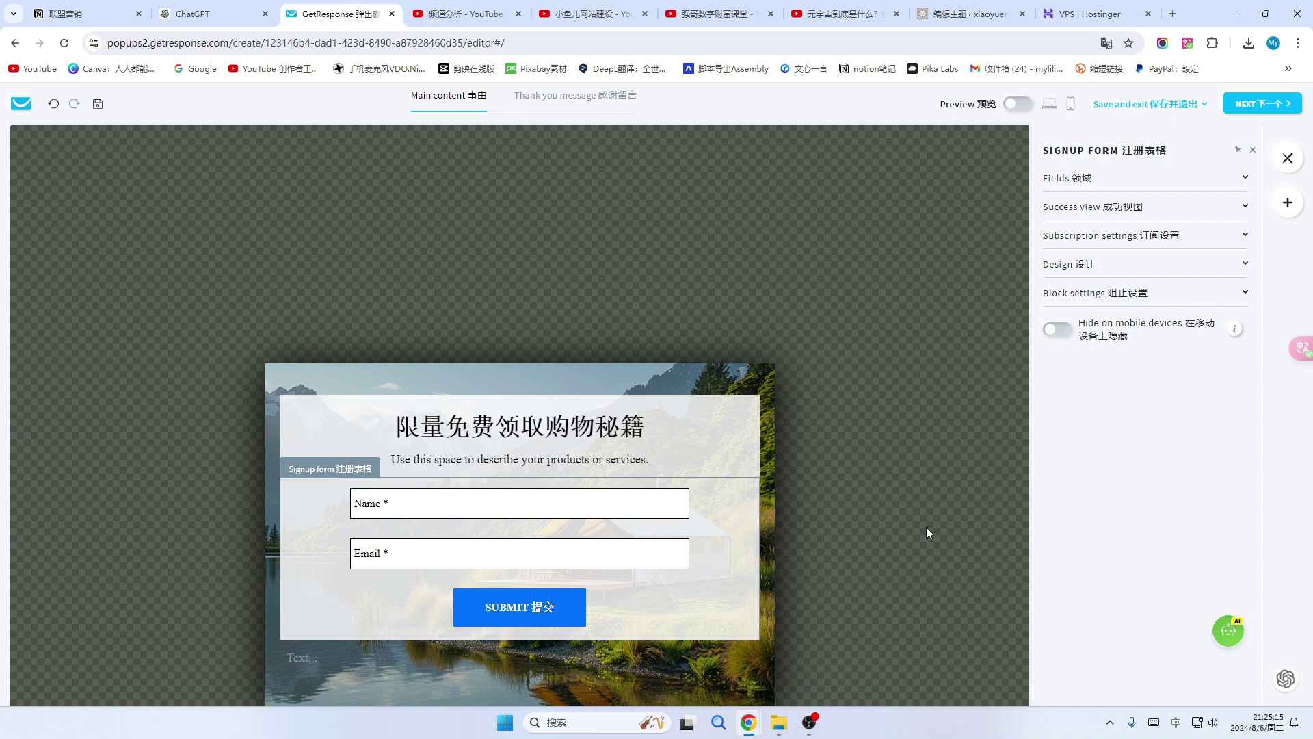
Target the popup at all visitors on all devices and locations.
{"action": "left_click", "coordinate": [1280, 106]}
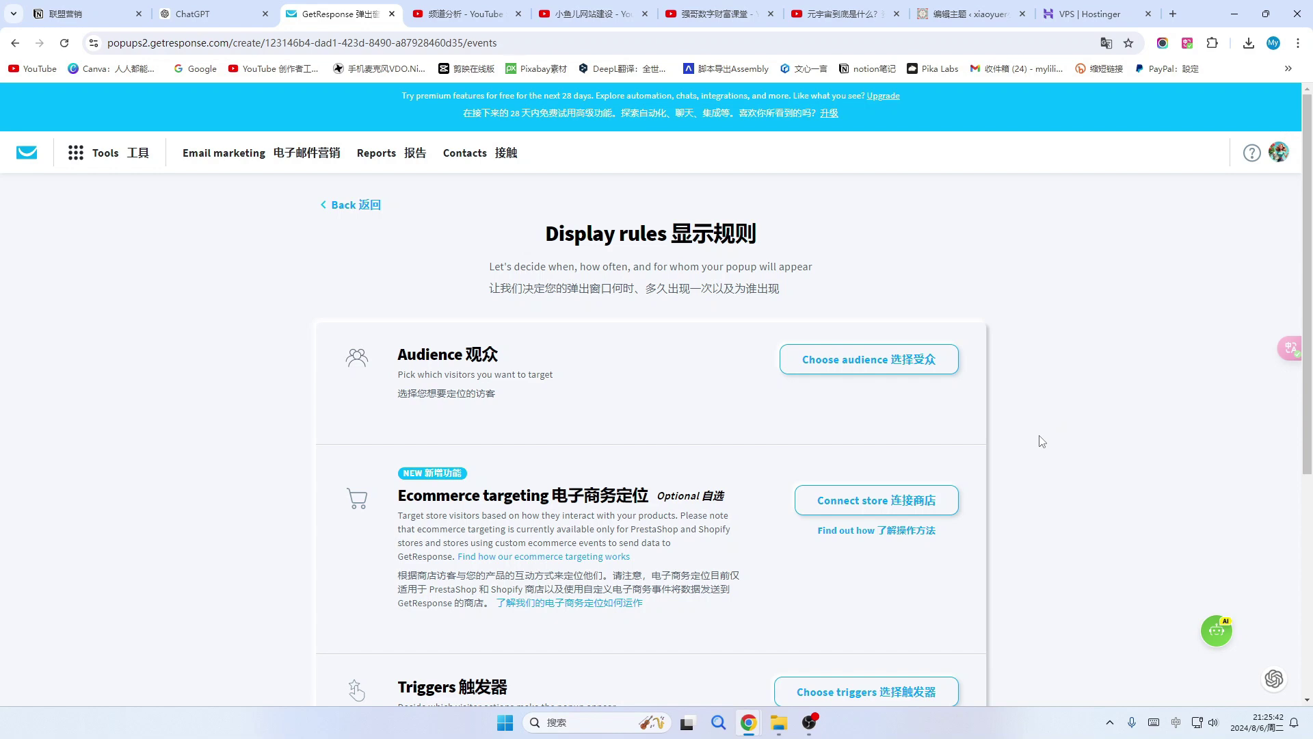
{"action": "scroll", "coordinate": [1040, 441], "scroll_direction": "down", "scroll_amount": 1}
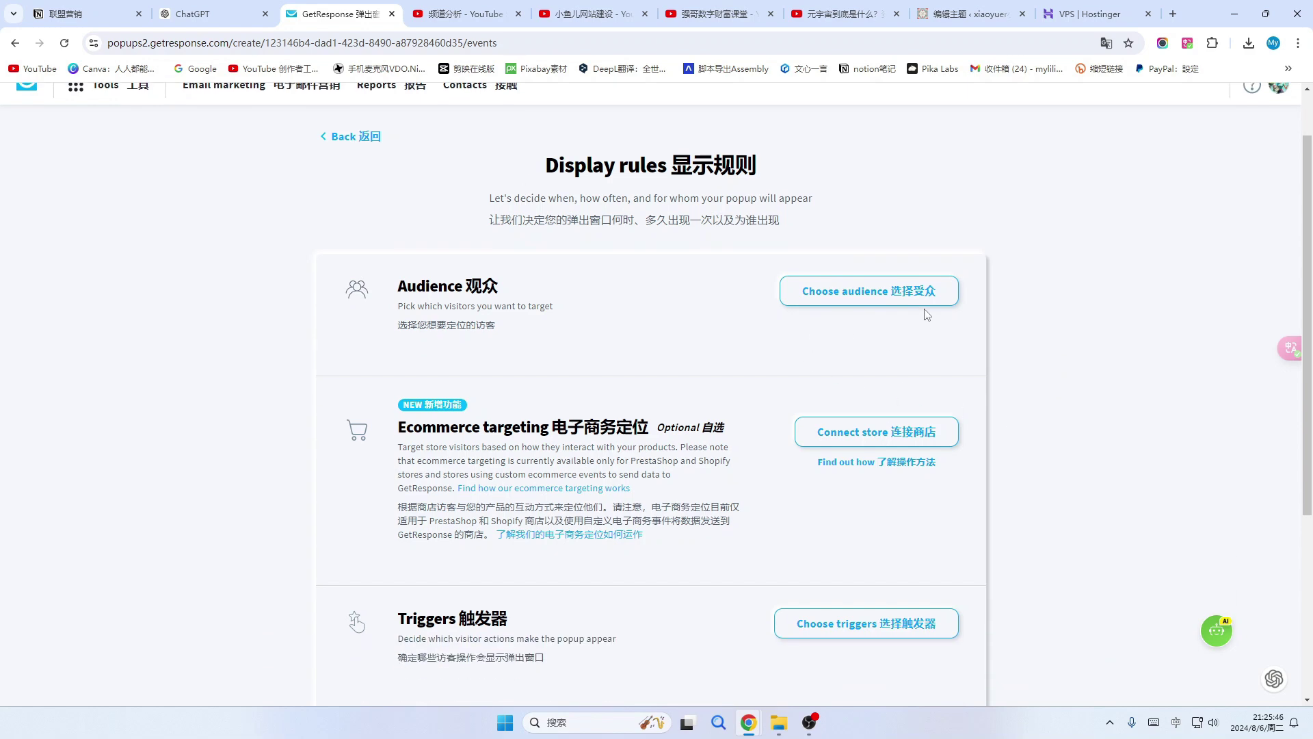
{"action": "left_click", "coordinate": [889, 292]}
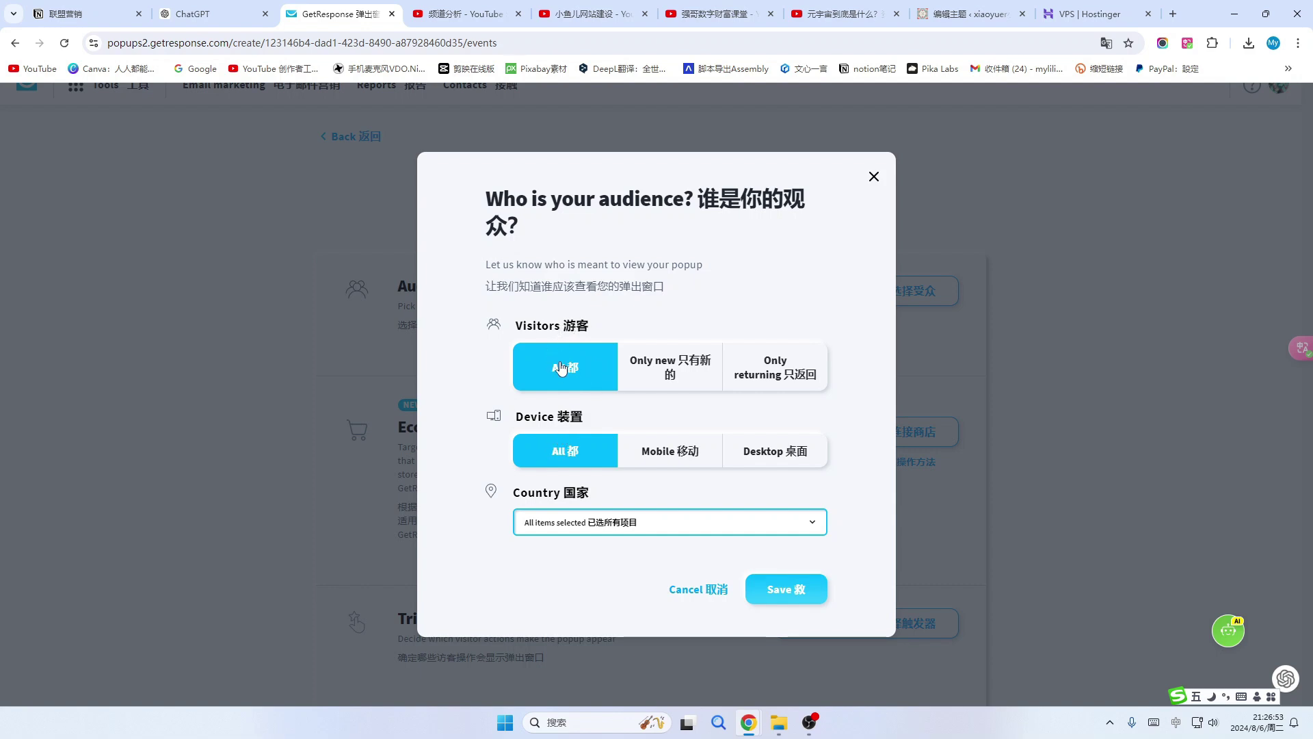
{"action": "left_click", "coordinate": [782, 593]}
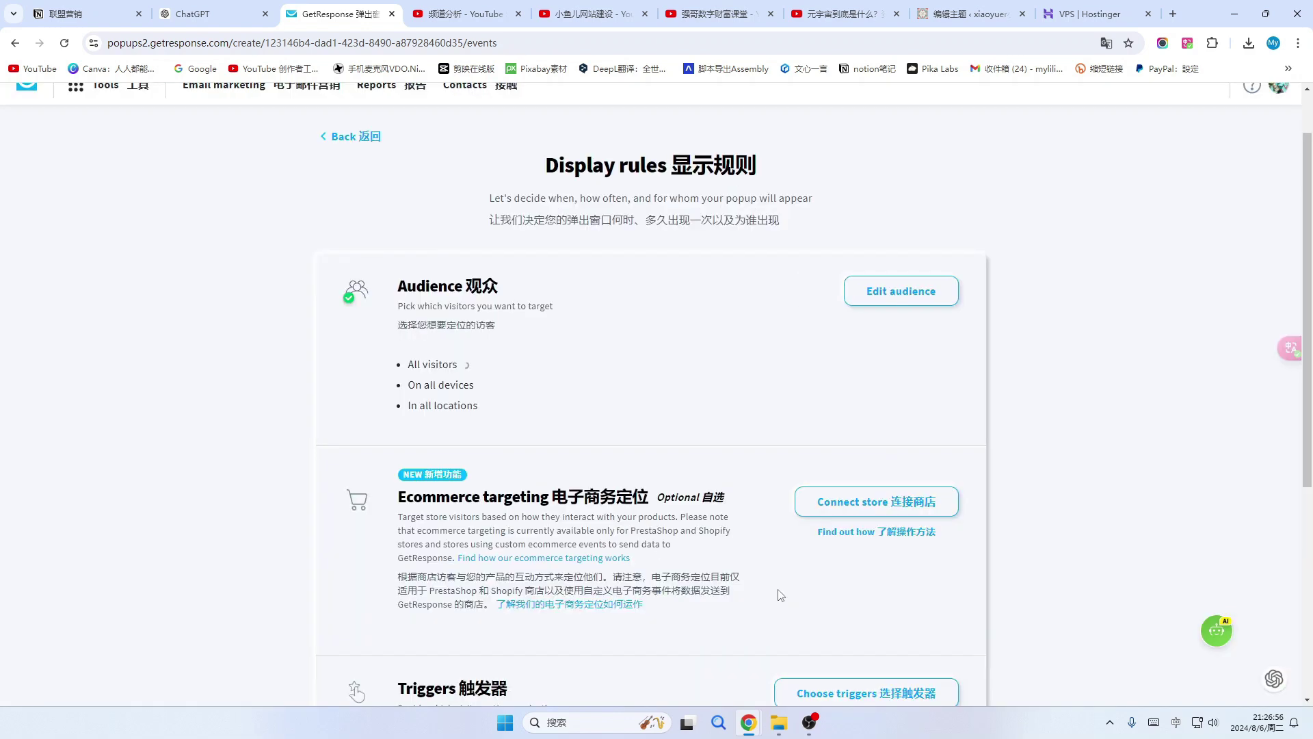
Open the popup trigger choices, then view the xiaoyuer store homepage.
{"action": "scroll", "coordinate": [698, 470], "scroll_direction": "down", "scroll_amount": 1}
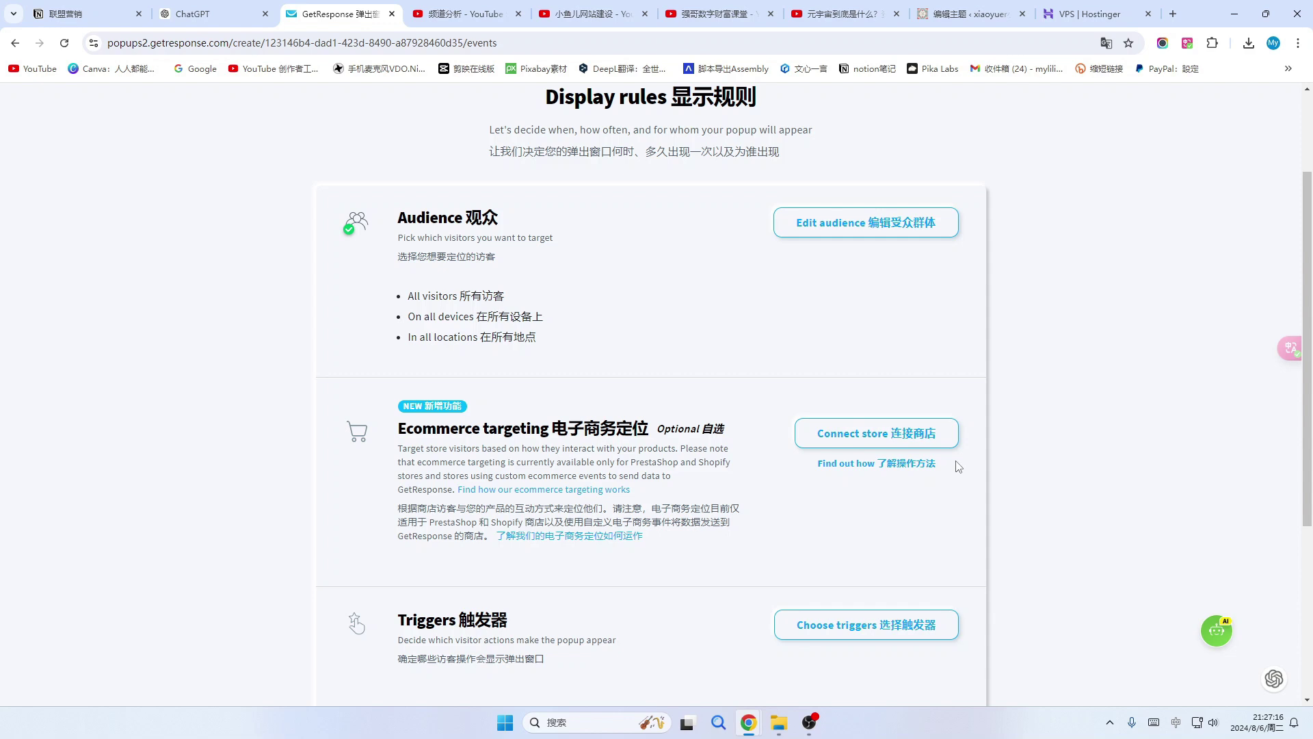
{"action": "scroll", "coordinate": [880, 530], "scroll_direction": "down", "scroll_amount": 3}
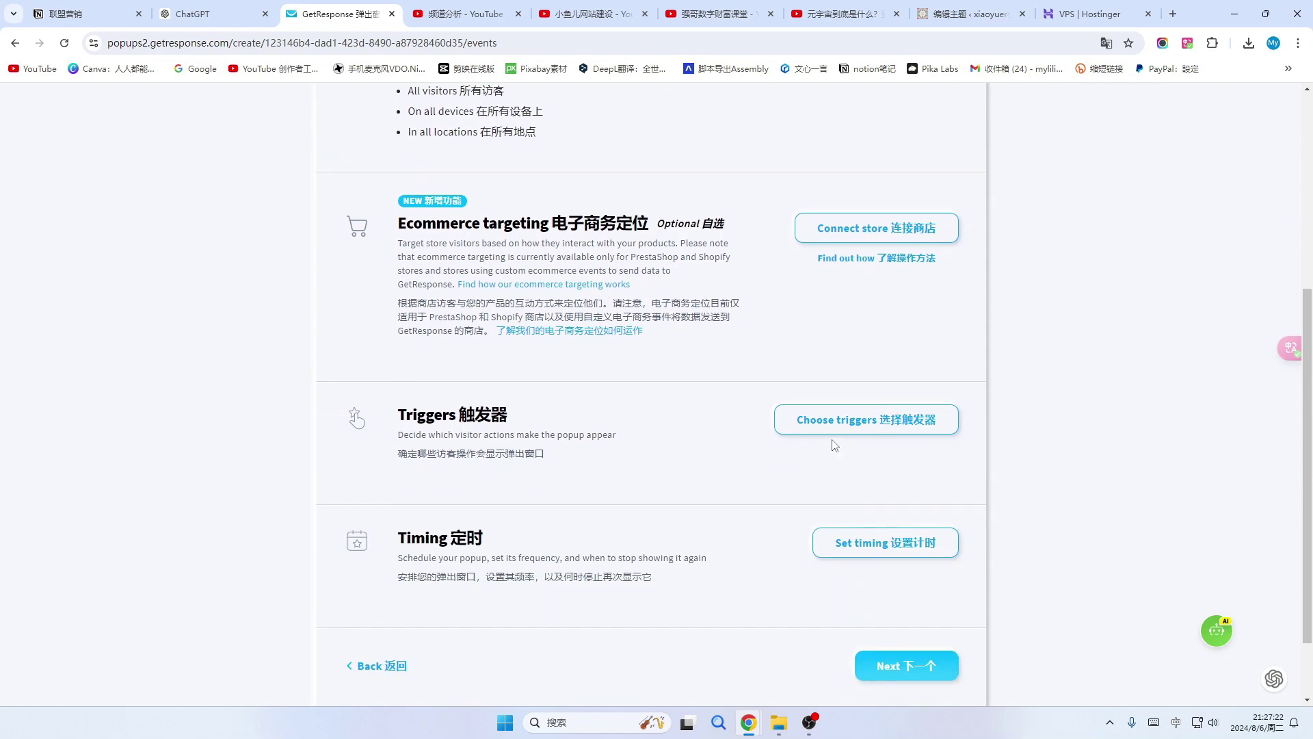
{"action": "left_click", "coordinate": [874, 435]}
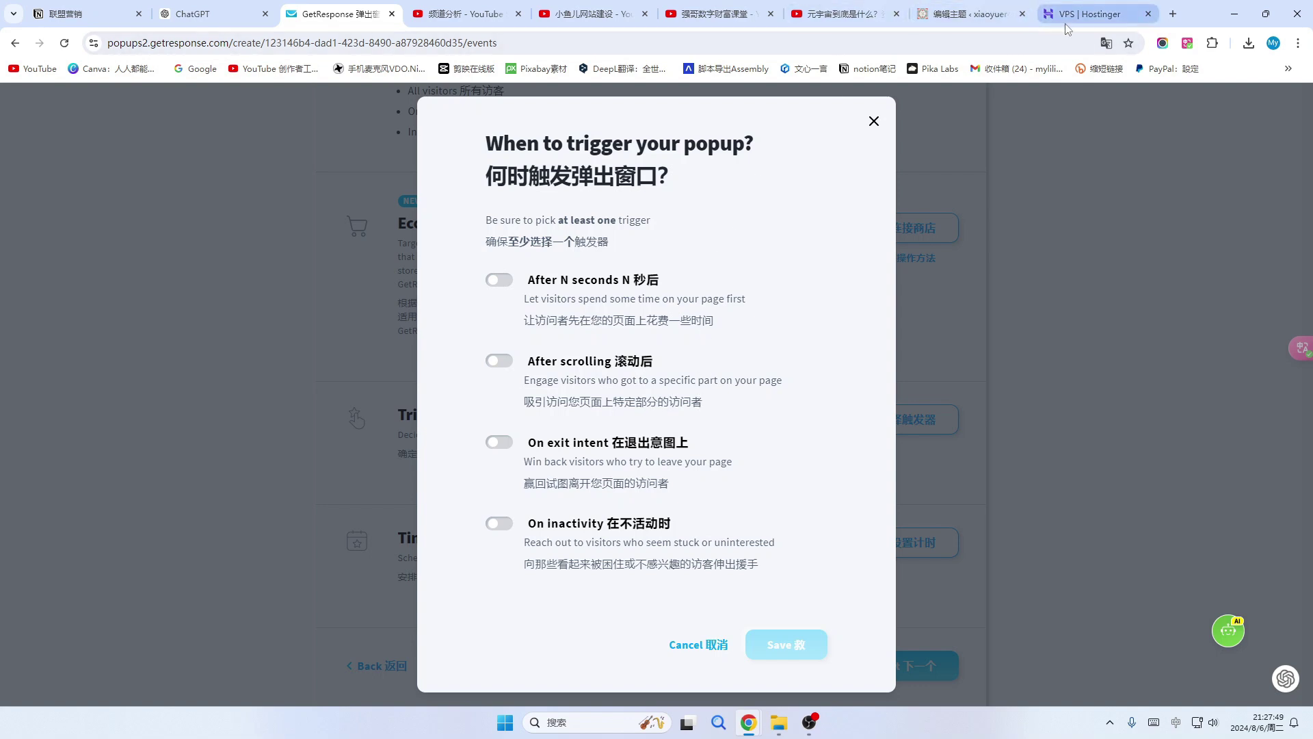
{"action": "left_click", "coordinate": [978, 20]}
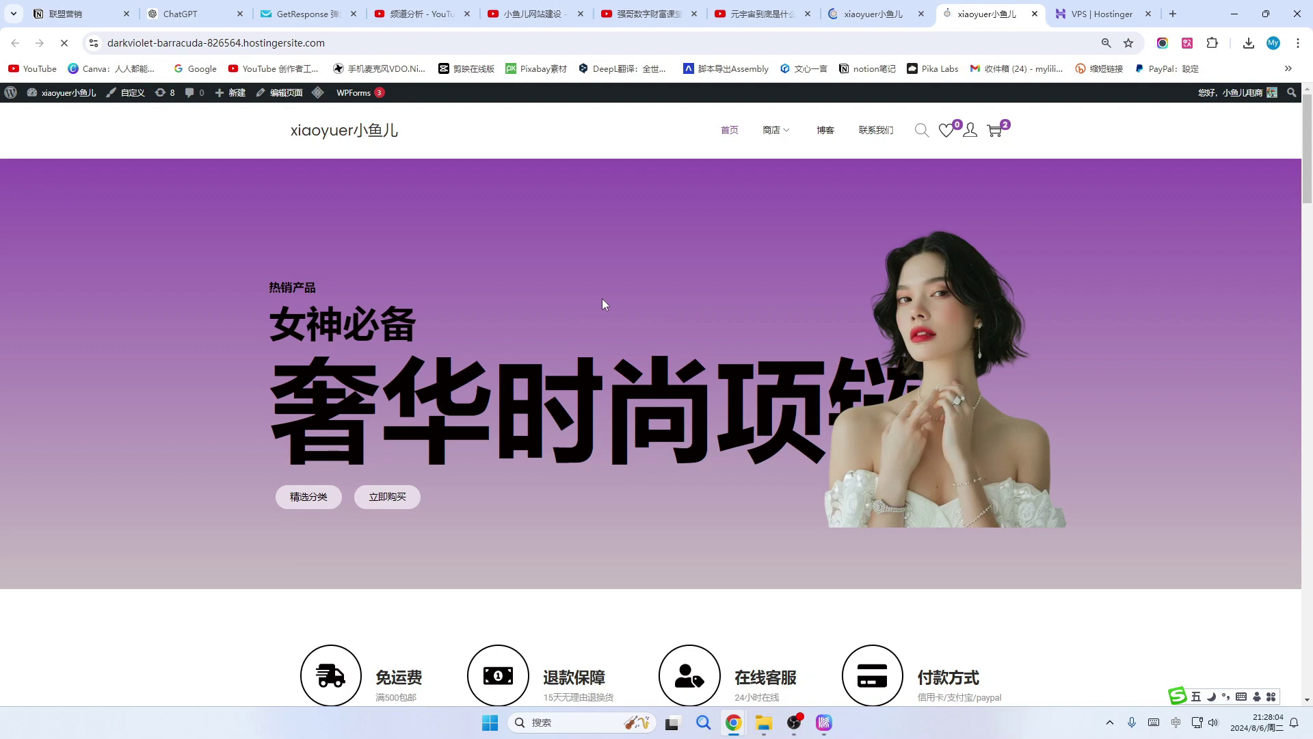
Scroll through the store homepage, then return to the popup's trigger settings.
{"action": "scroll", "coordinate": [603, 286], "scroll_direction": "down", "scroll_amount": 4}
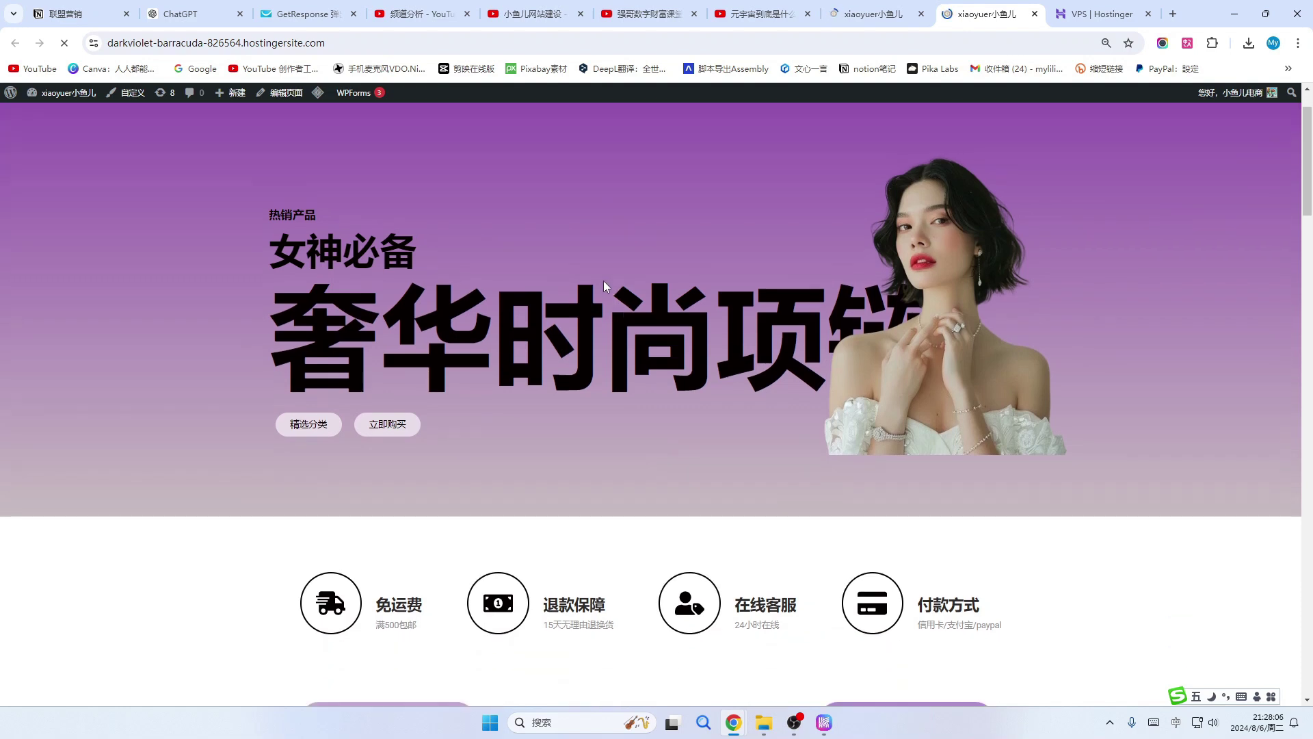
{"action": "scroll", "coordinate": [603, 286], "scroll_direction": "down", "scroll_amount": 4}
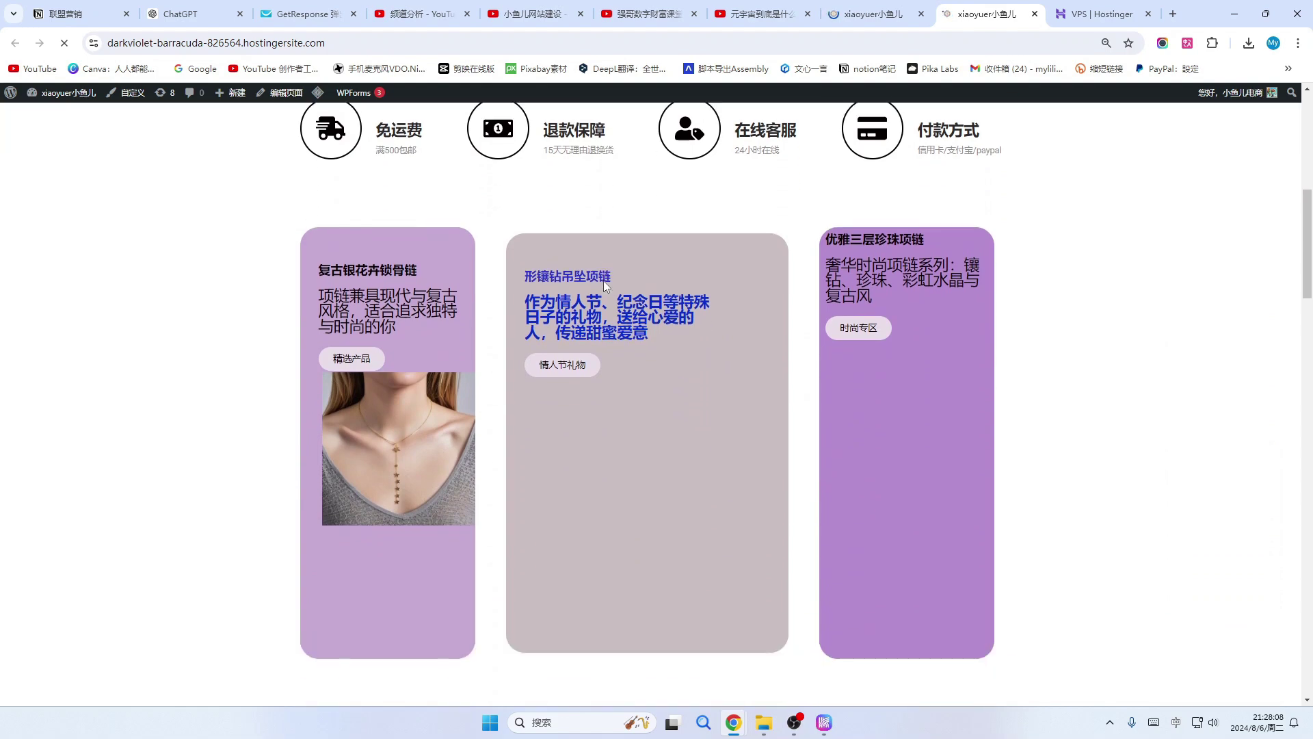
{"action": "scroll", "coordinate": [603, 280], "scroll_direction": "up", "scroll_amount": 5}
{"action": "scroll", "coordinate": [604, 281], "scroll_direction": "up", "scroll_amount": 3}
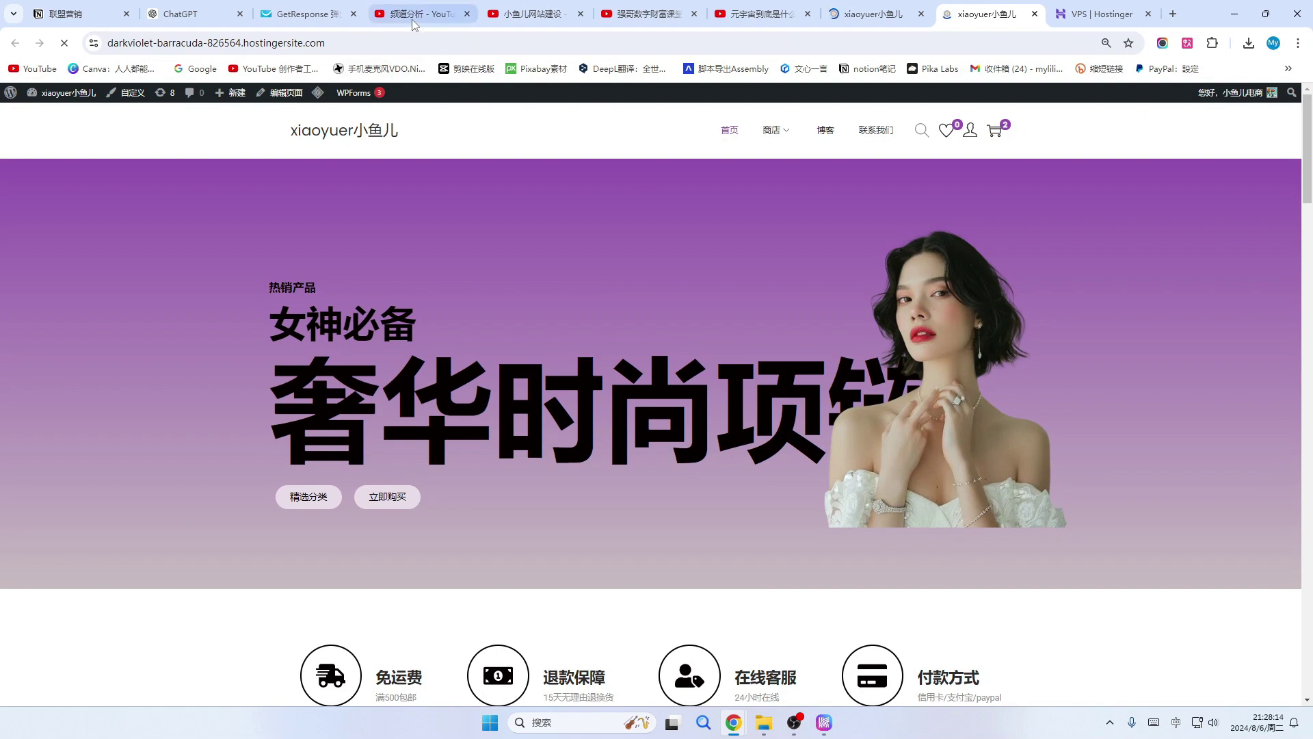
{"action": "left_click", "coordinate": [311, 12]}
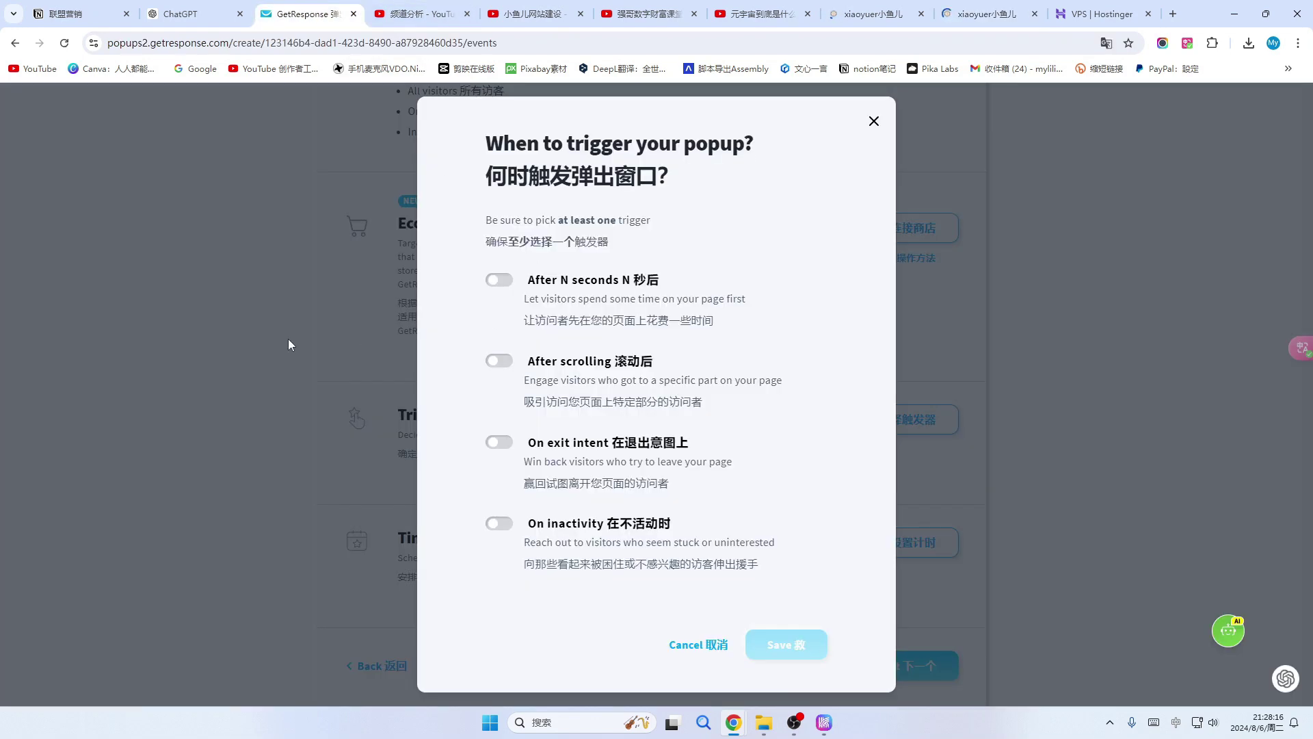
Turn on the After N seconds trigger with a 2-second delay and save it.
{"action": "left_click", "coordinate": [507, 287]}
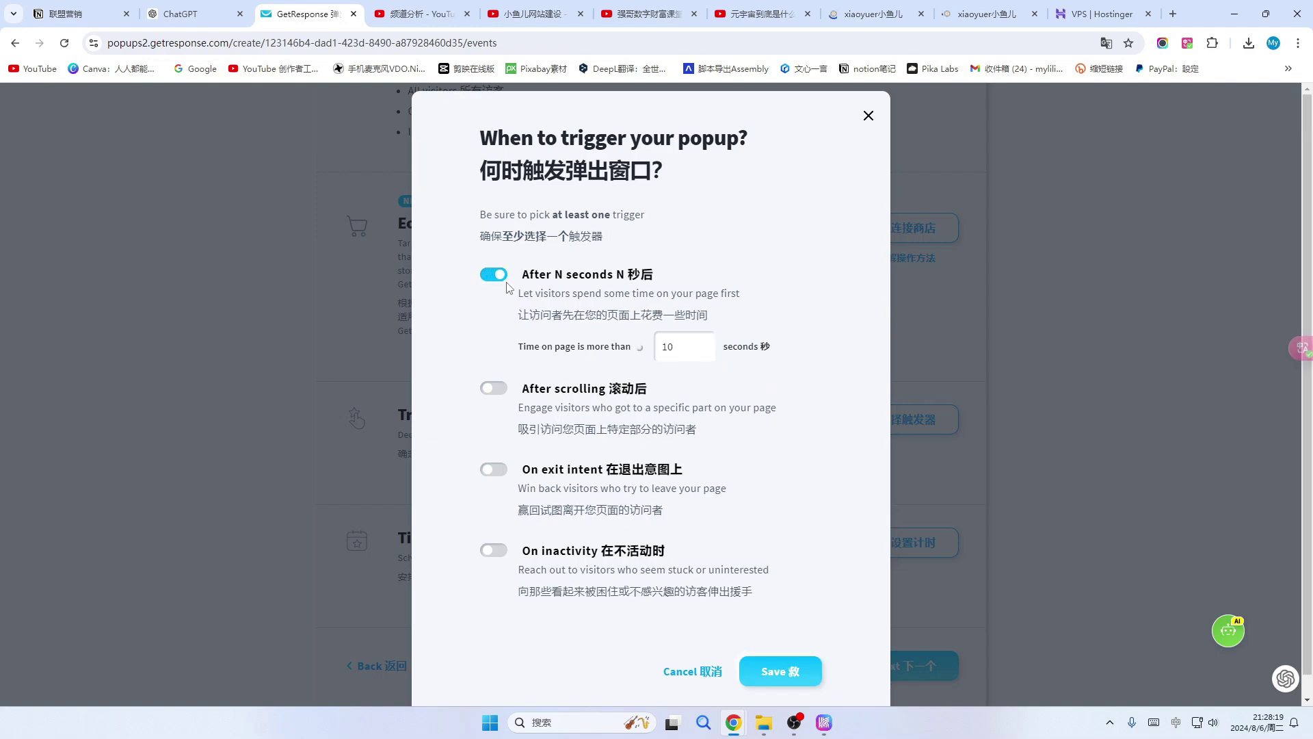
{"action": "double_click", "coordinate": [681, 352]}
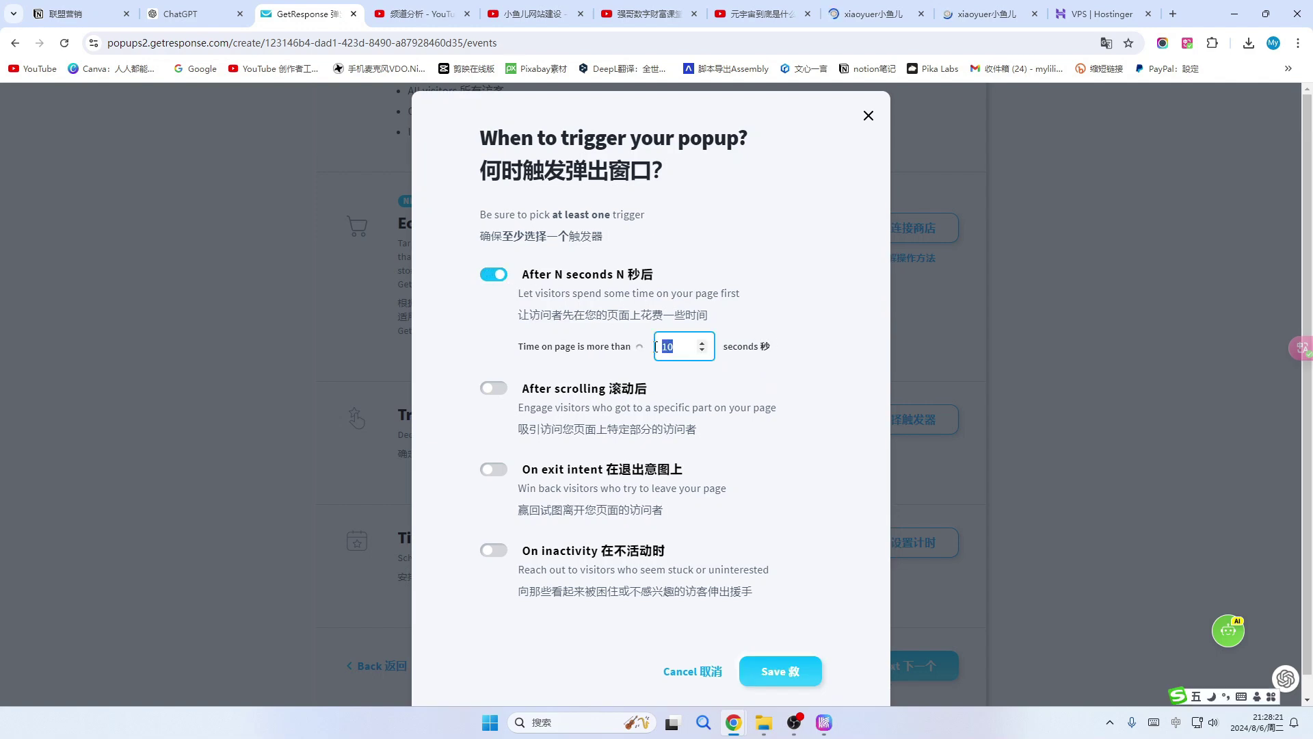
{"action": "type", "text": "2"}
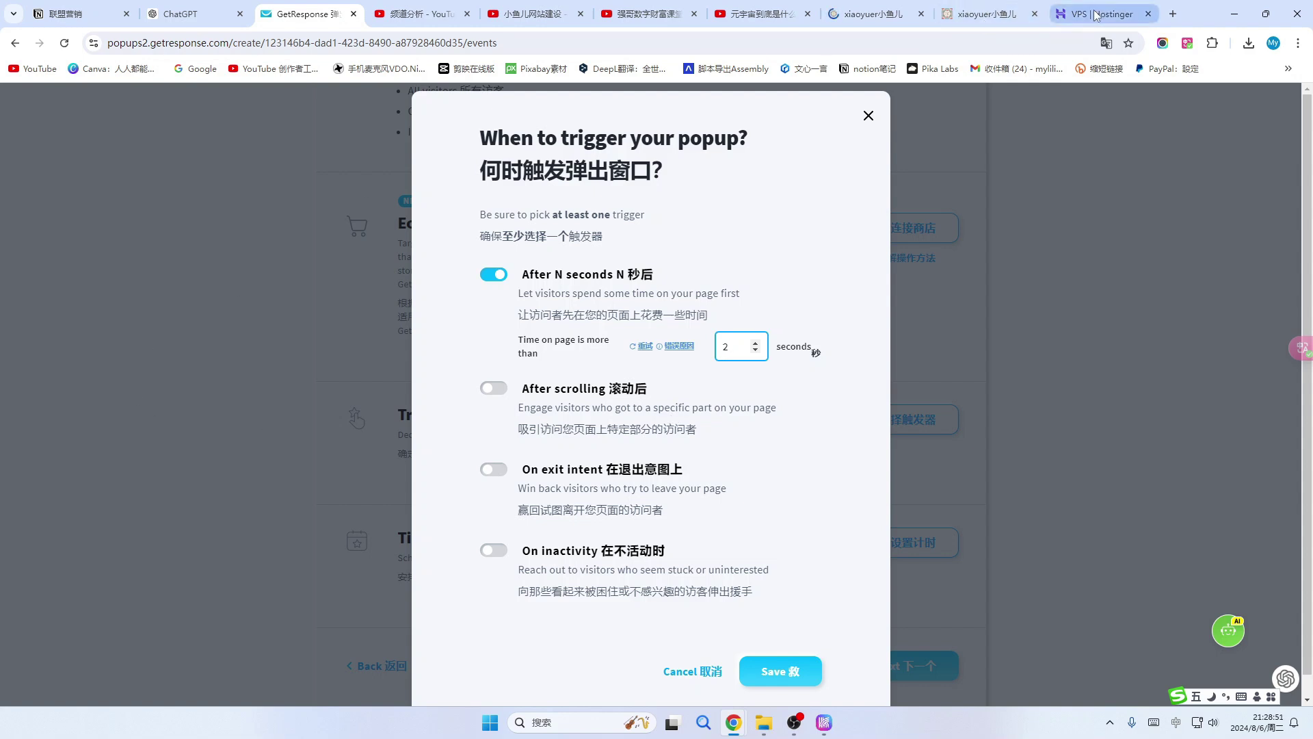
{"action": "left_click", "coordinate": [969, 15]}
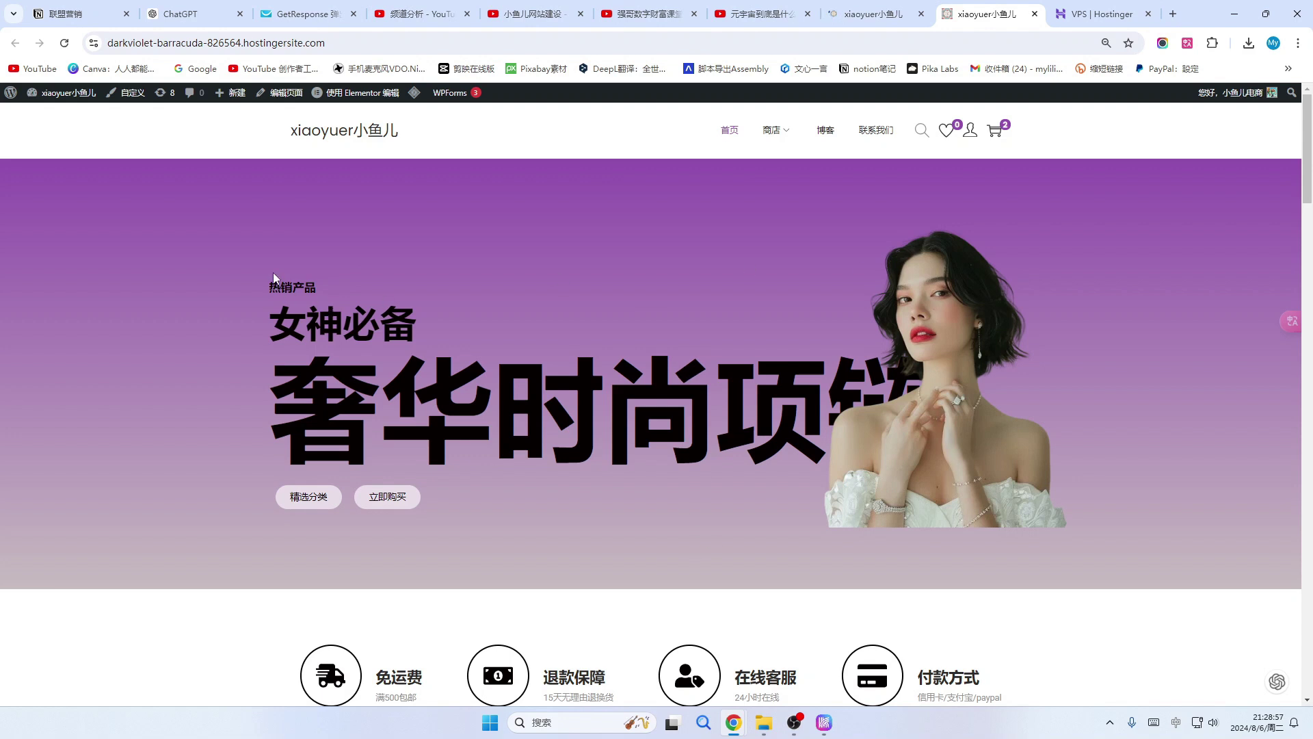
{"action": "left_click", "coordinate": [301, 14]}
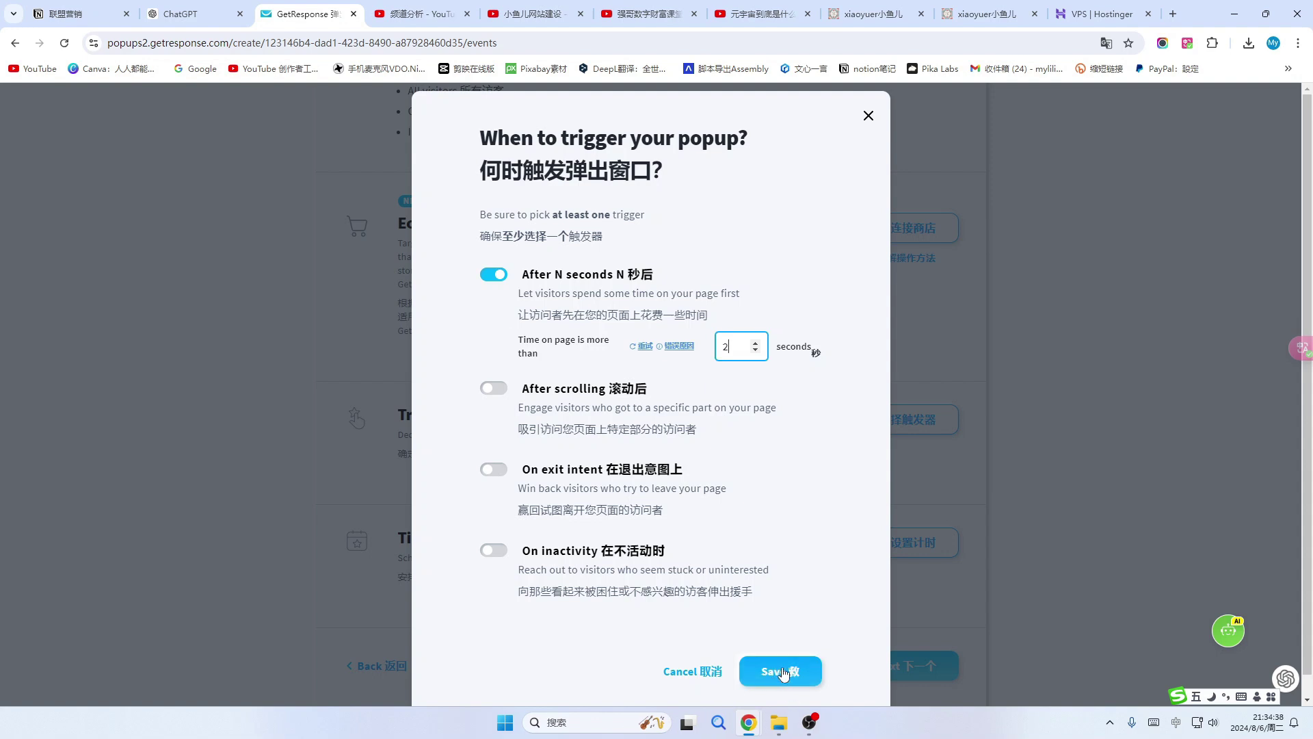
{"action": "left_click", "coordinate": [786, 671]}
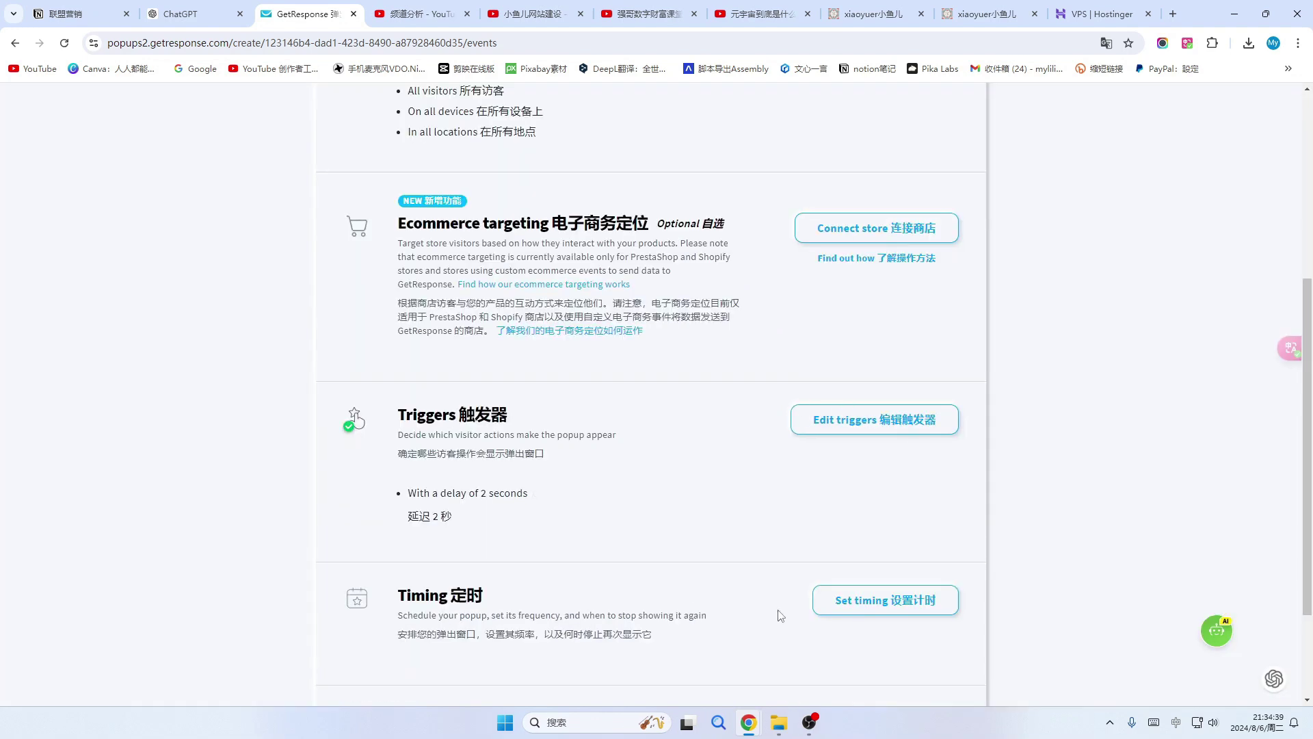
{"action": "scroll", "coordinate": [778, 615], "scroll_direction": "down", "scroll_amount": 2}
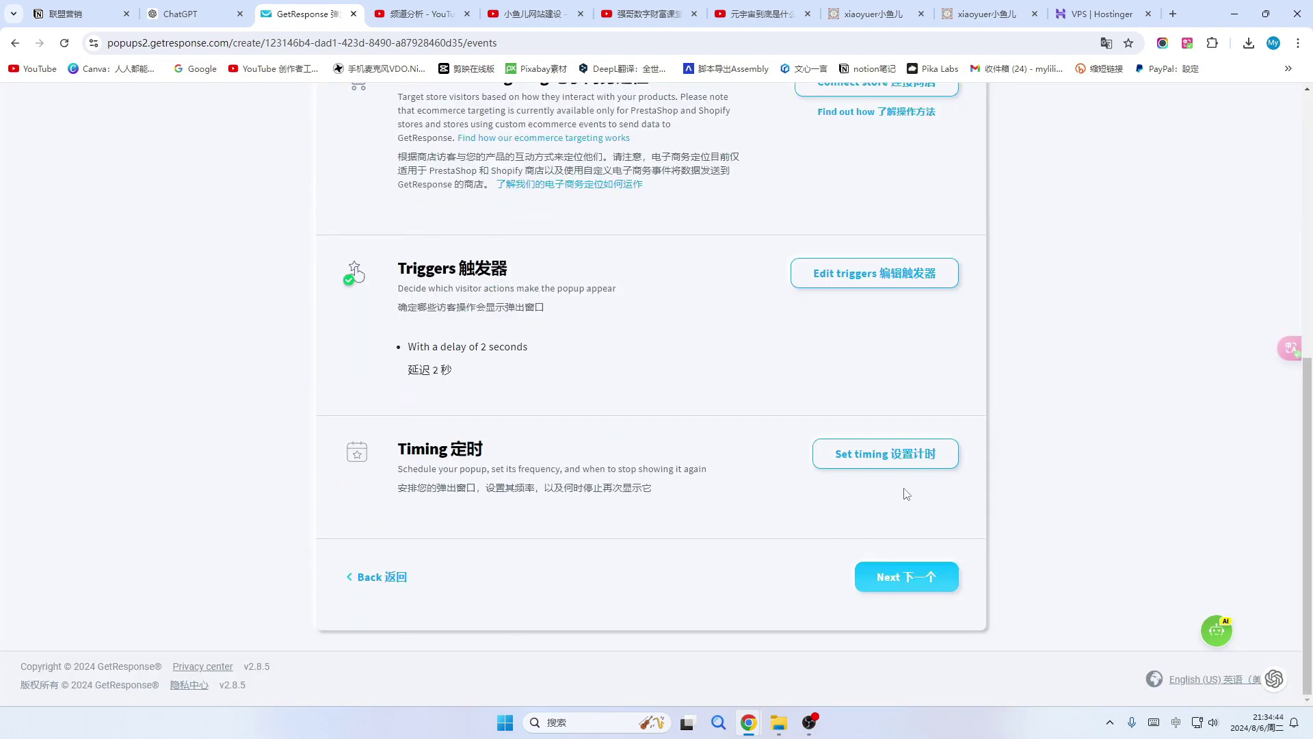
Save the default timing: no time limit, every page view, never stop displaying.
{"action": "left_click", "coordinate": [923, 455]}
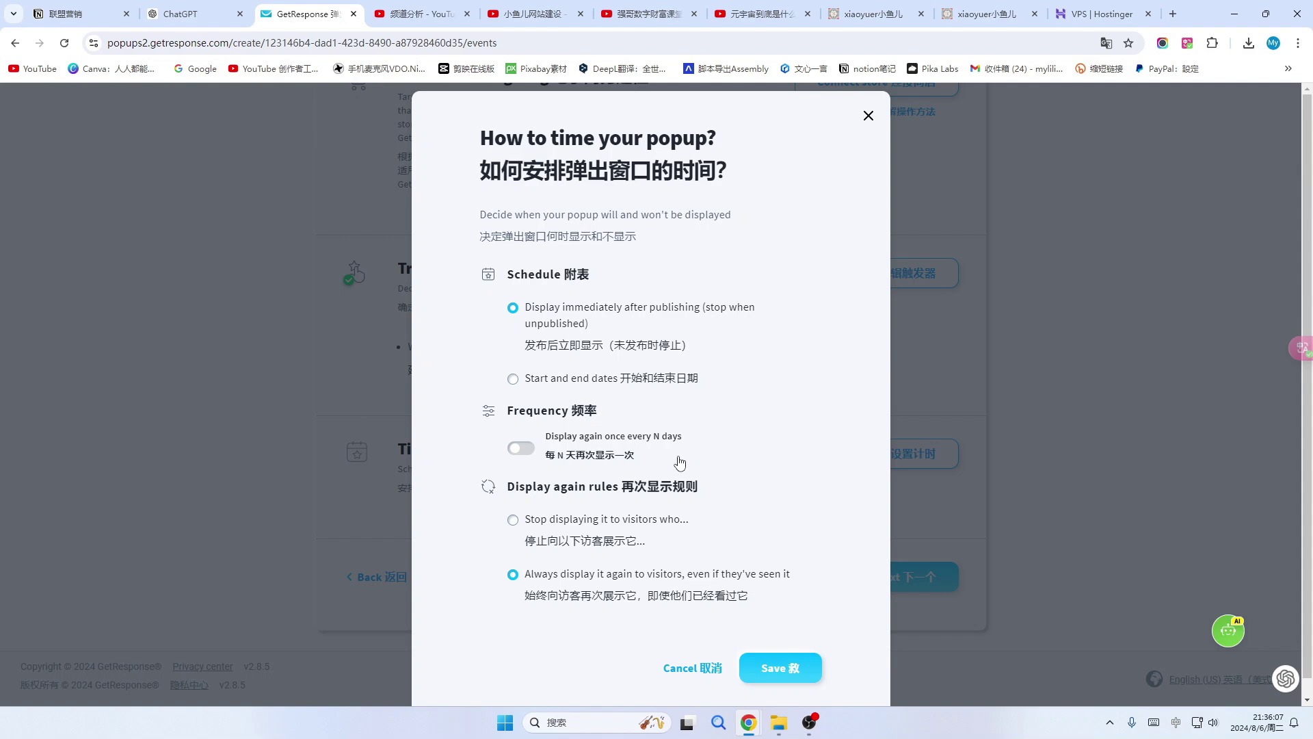
{"action": "left_click", "coordinate": [783, 677]}
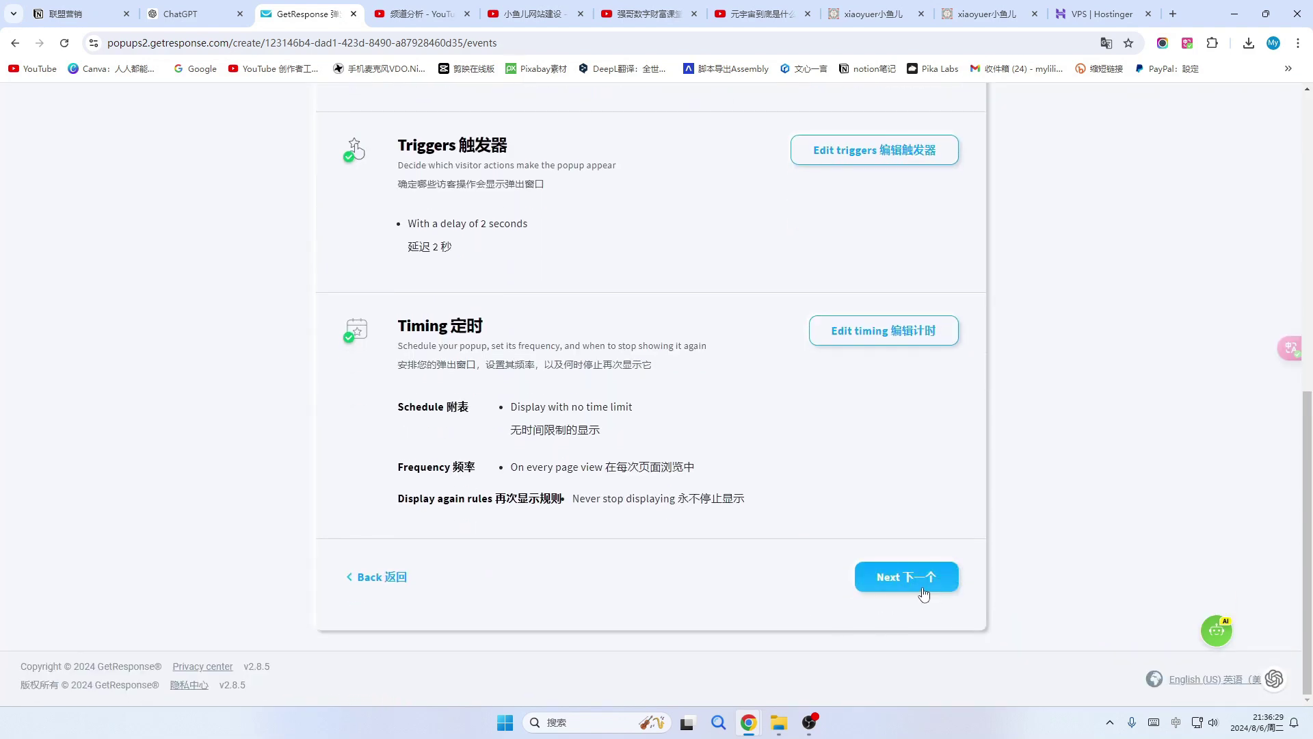
Show the popup on the entire website, pasting the store's darkviolet-barracuda-826564.hostingersite.com address.
{"action": "left_click", "coordinate": [926, 578]}
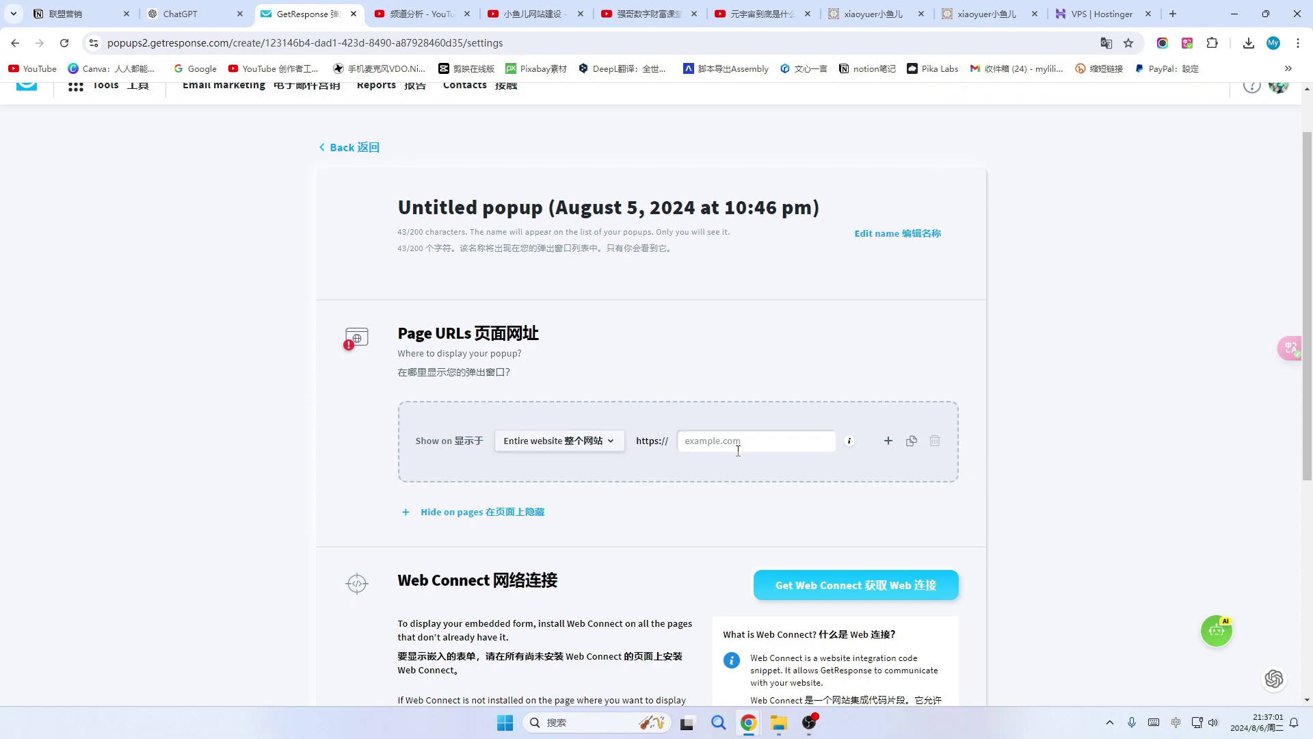
{"action": "left_click", "coordinate": [611, 445]}
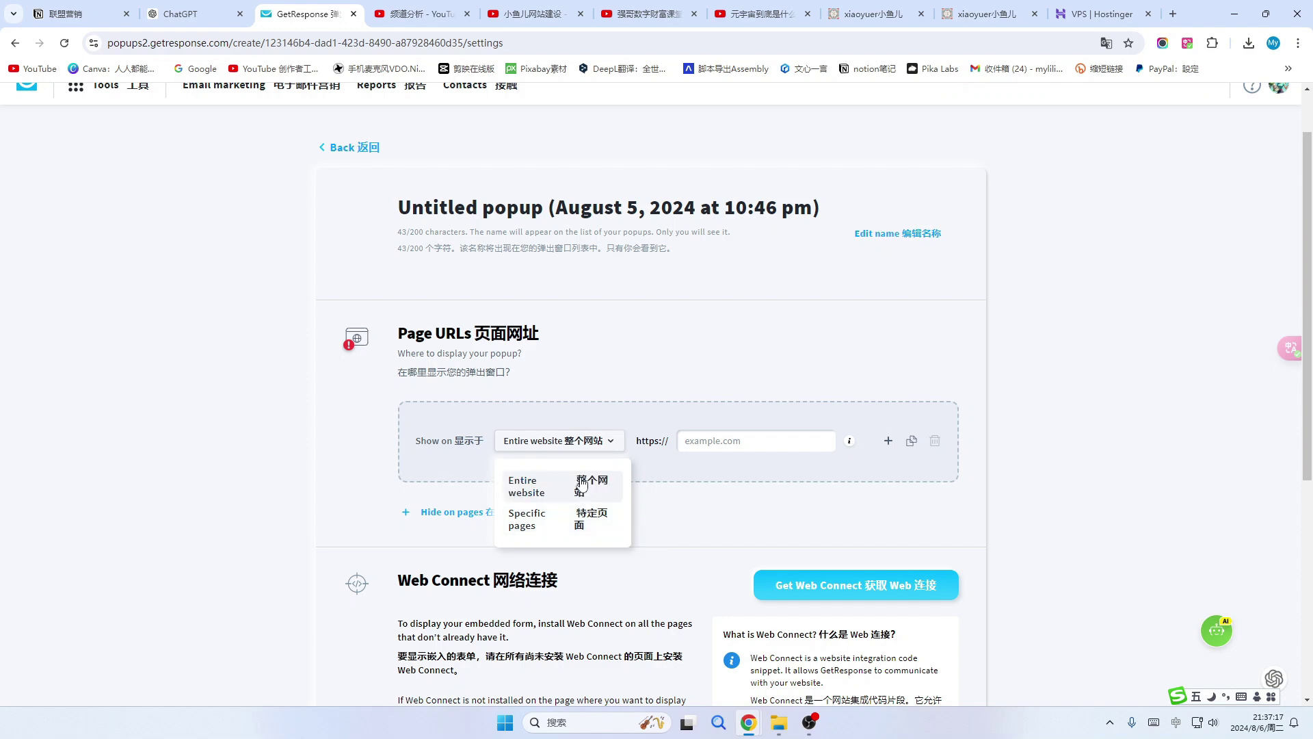
{"action": "left_click", "coordinate": [594, 488]}
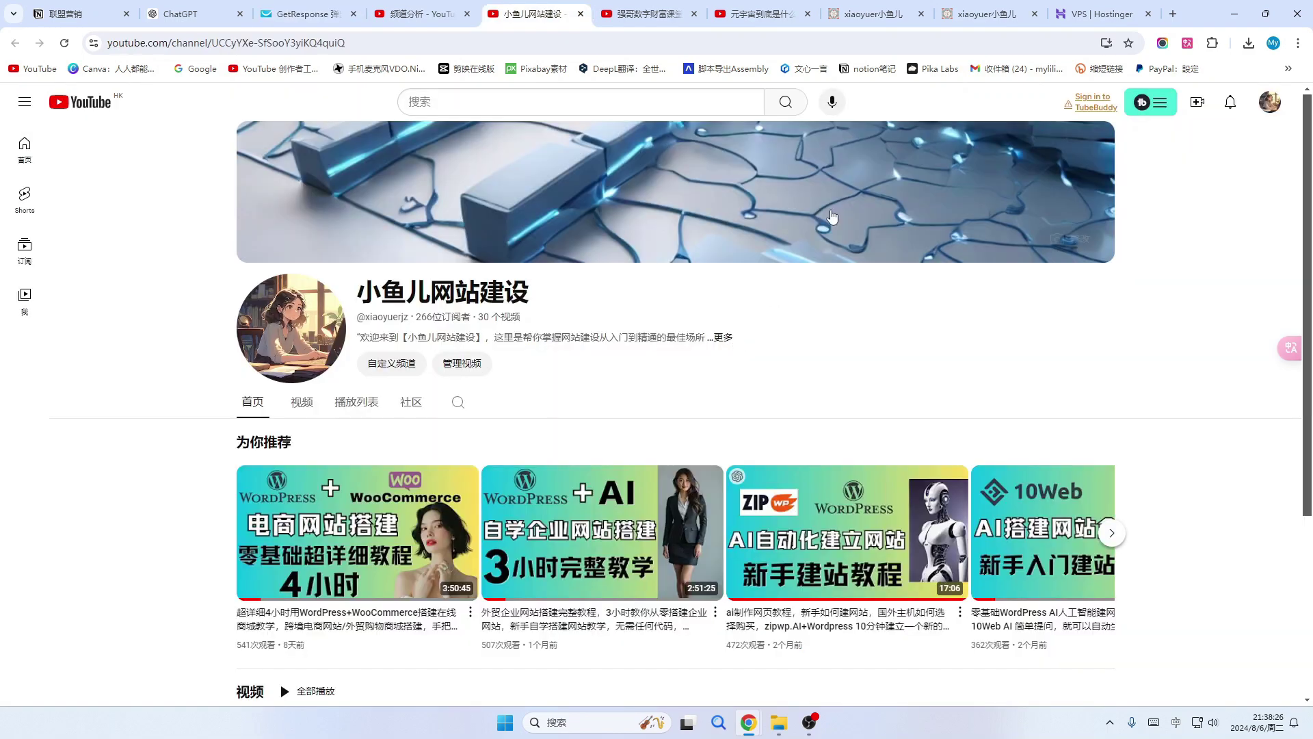
{"action": "left_click", "coordinate": [983, 15]}
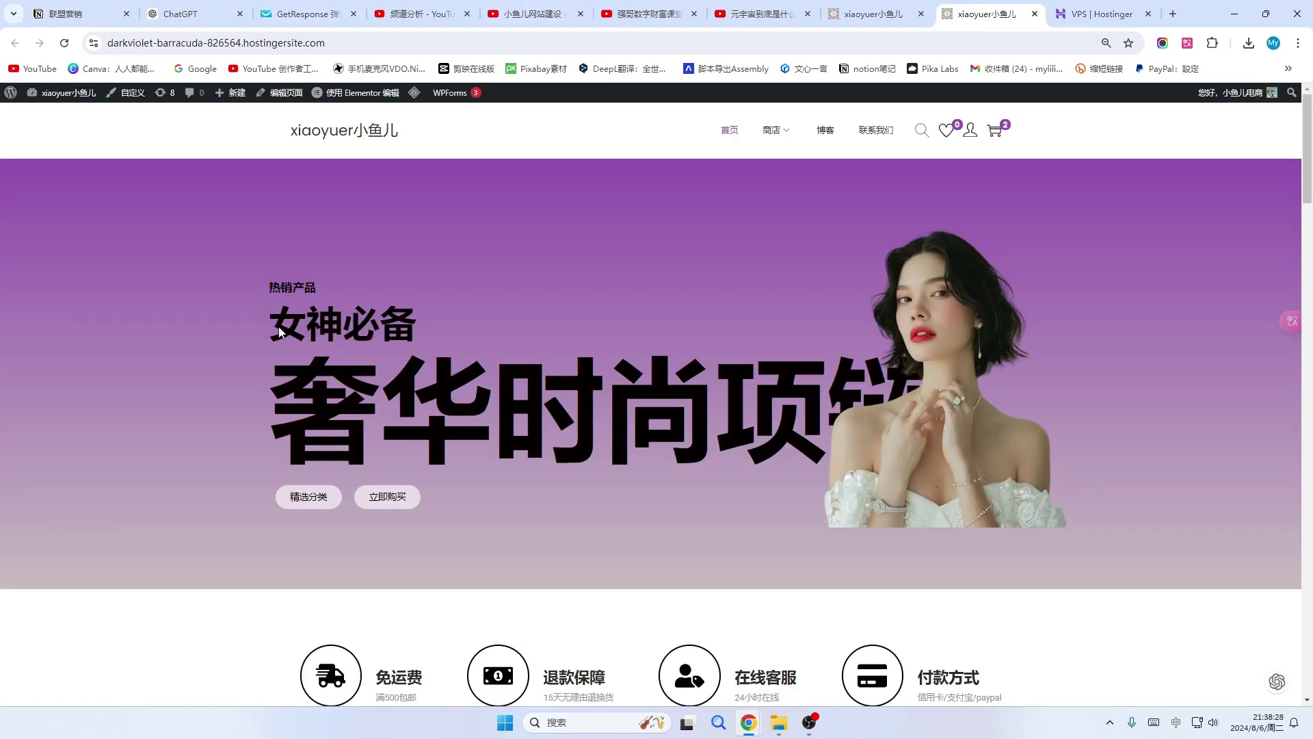
{"action": "left_click_drag", "start_coordinate": [325, 43], "coordinate": [108, 61]}
{"action": "key", "text": "ctrl+c"}
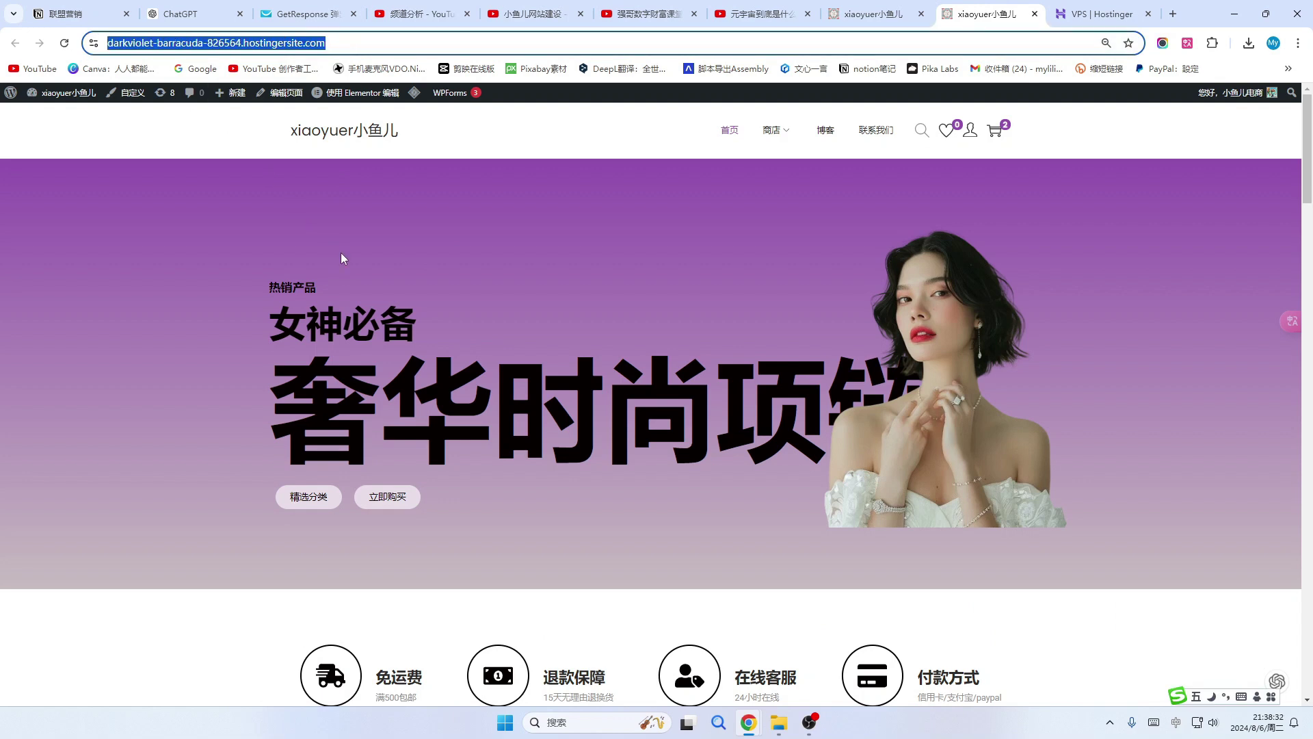
{"action": "left_click", "coordinate": [308, 14]}
{"action": "left_click", "coordinate": [721, 440]}
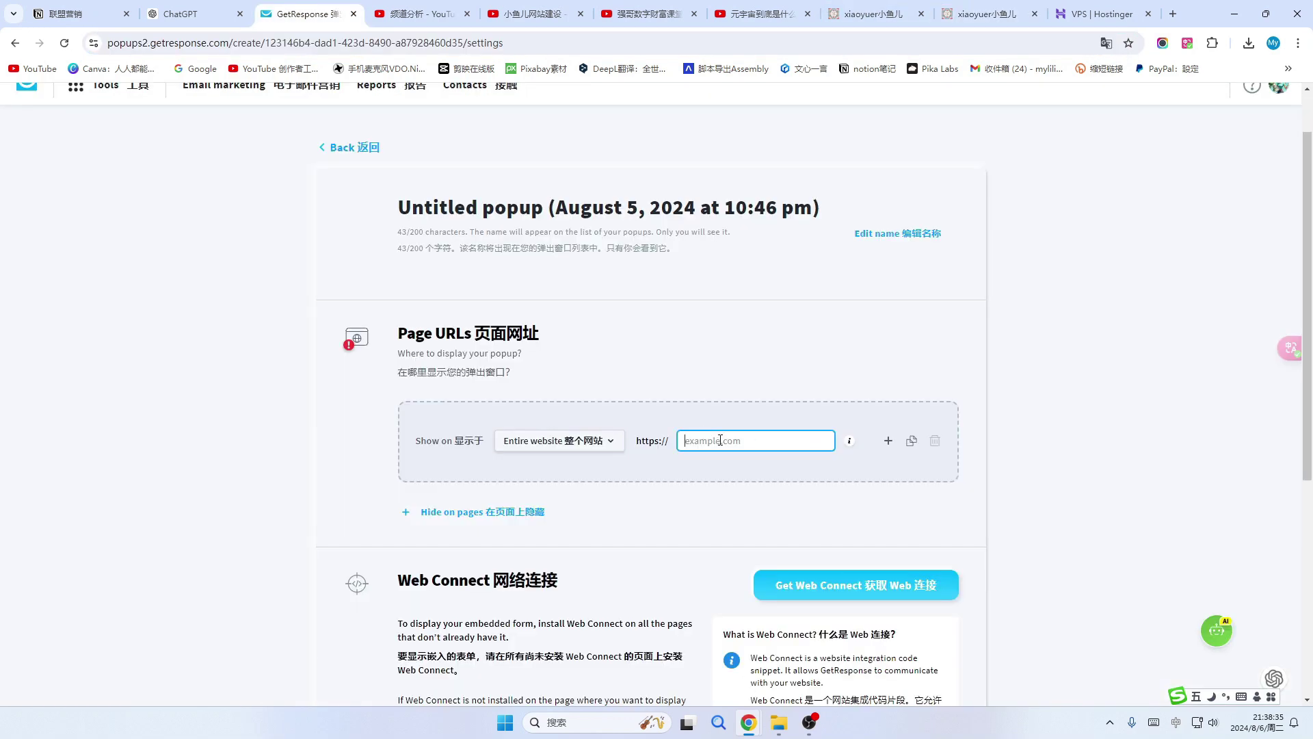
{"action": "key", "text": "ctrl+v"}
{"action": "scroll", "coordinate": [424, 458], "scroll_direction": "down", "scroll_amount": 1}
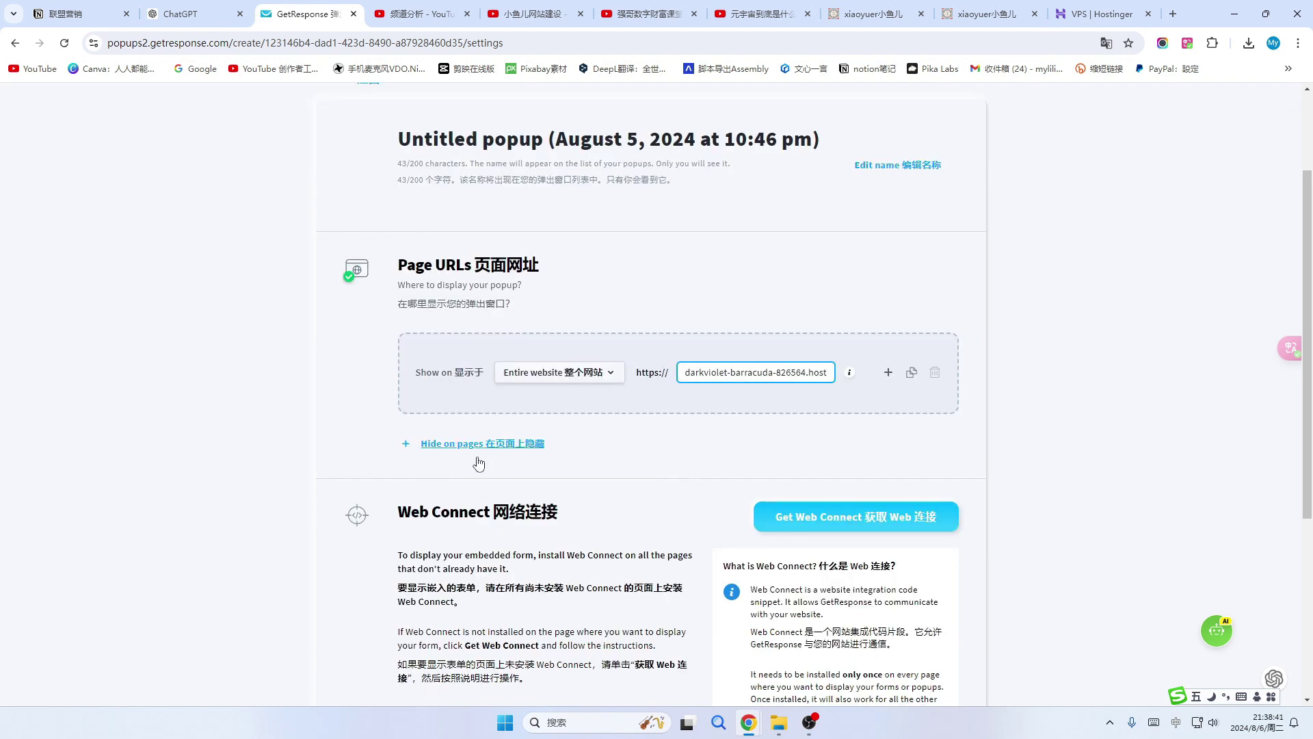
Add a Hide on specific pages rule, then delete it again.
{"action": "left_click", "coordinate": [408, 445]}
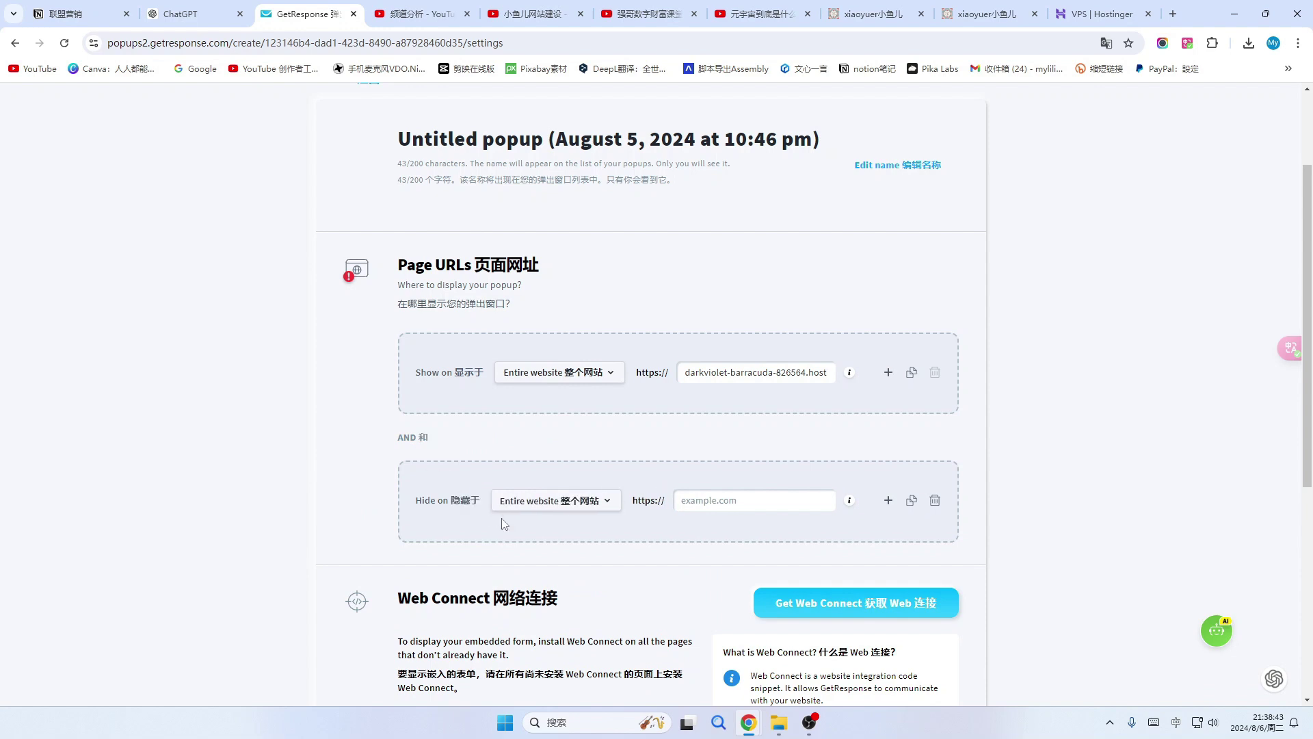
{"action": "left_click", "coordinate": [609, 502]}
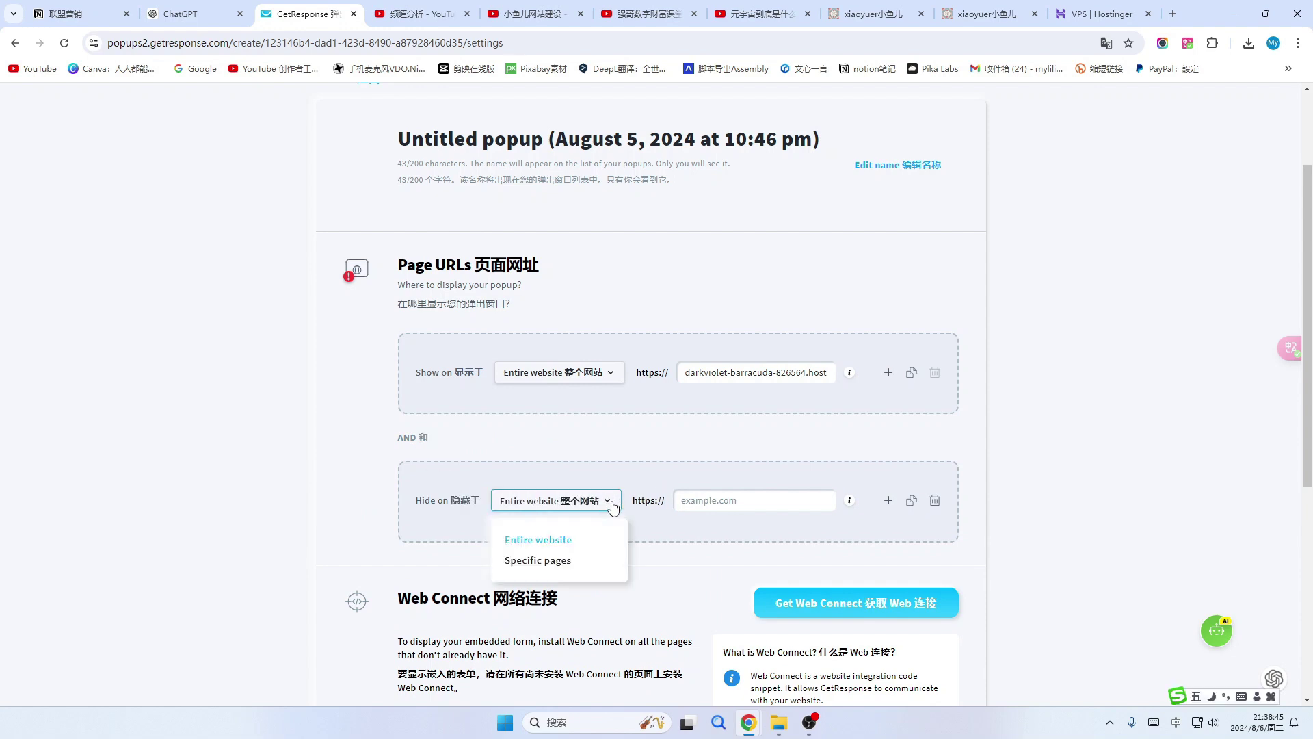
{"action": "left_click", "coordinate": [544, 573]}
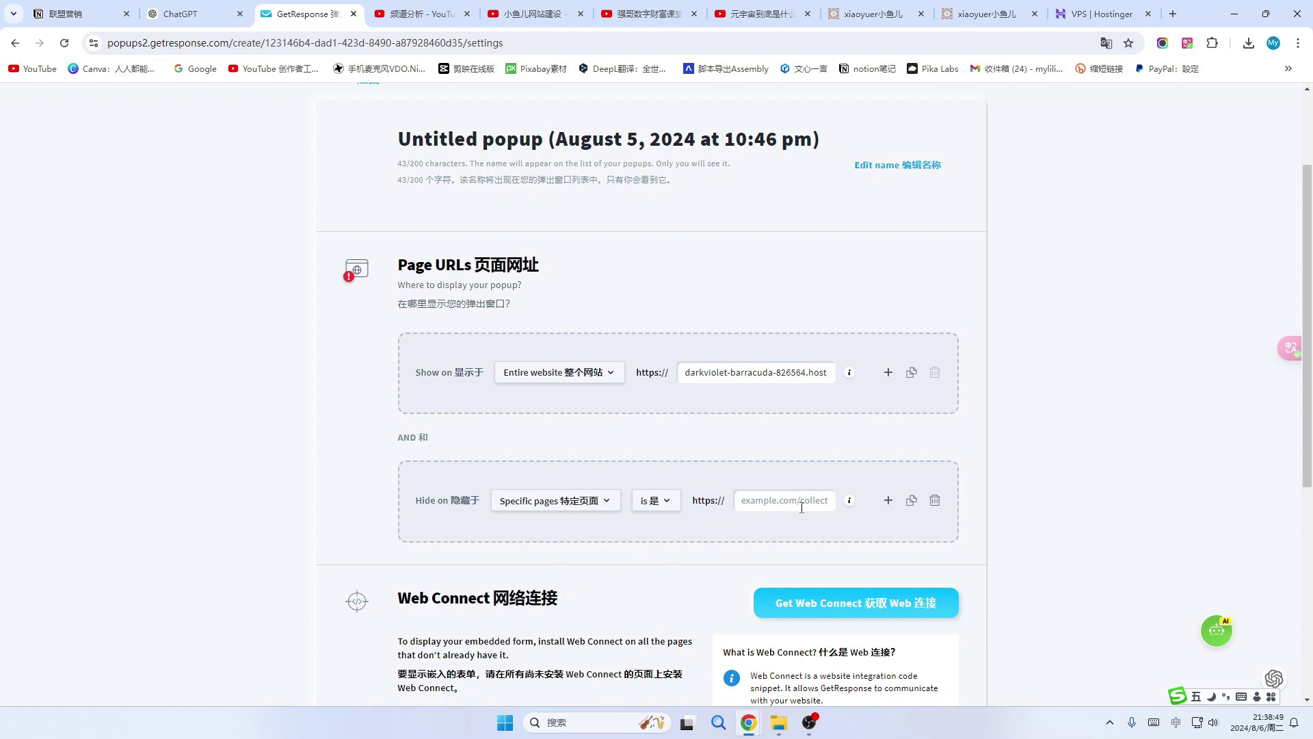
{"action": "left_click", "coordinate": [935, 502]}
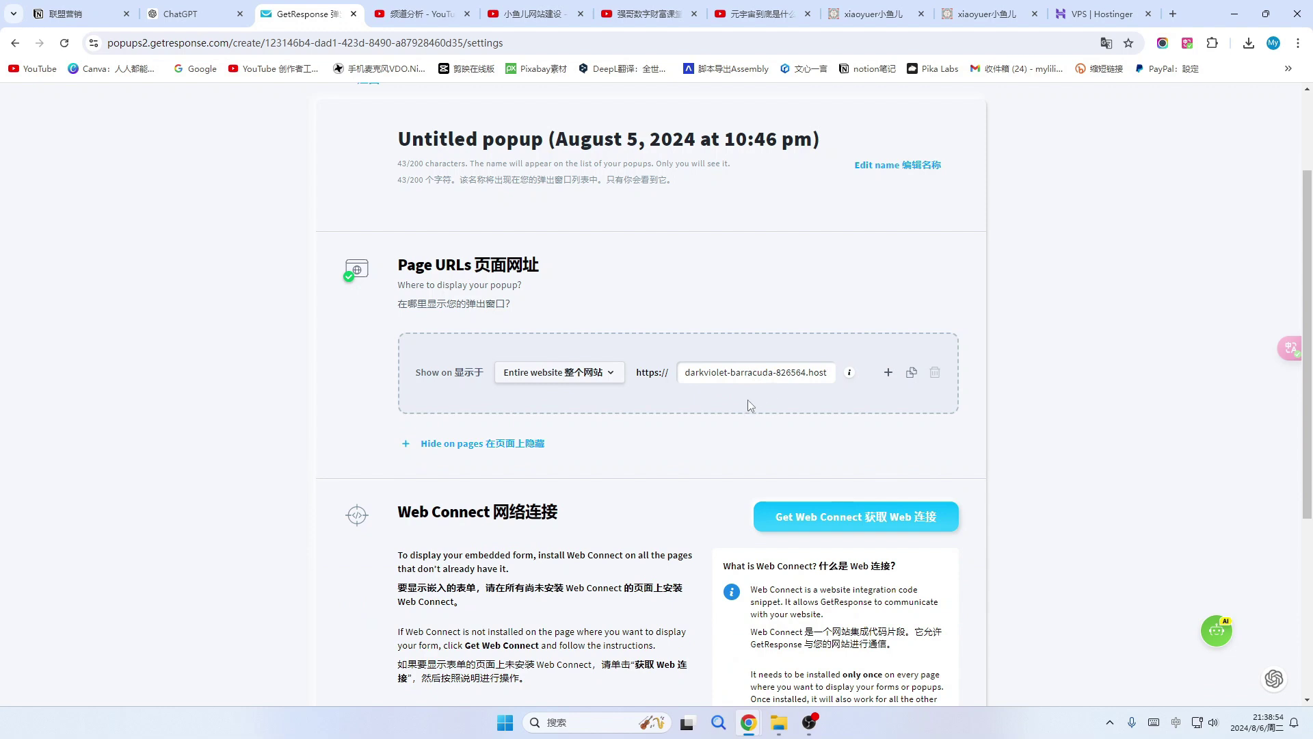
Bring up the Get Web Connect tracking-code snippet dialog.
{"action": "scroll", "coordinate": [669, 472], "scroll_direction": "down", "scroll_amount": 2}
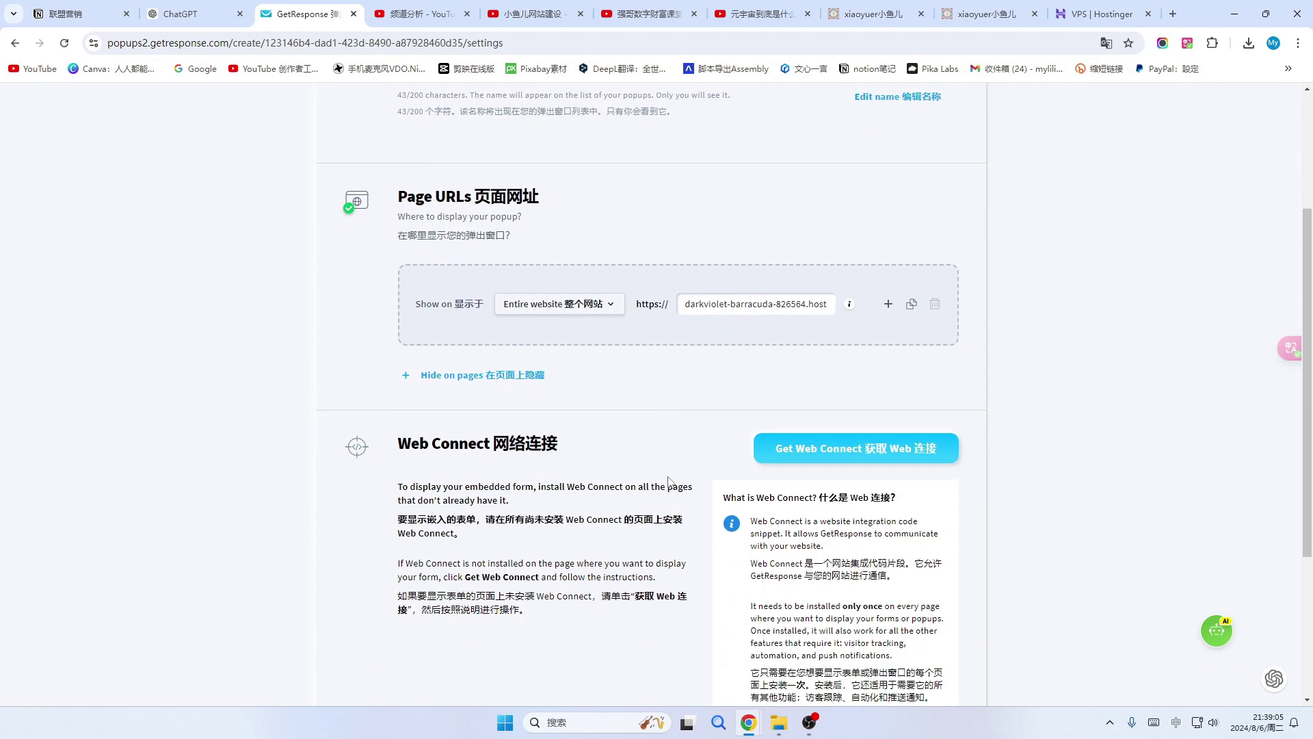
{"action": "scroll", "coordinate": [670, 472], "scroll_direction": "down", "scroll_amount": 3}
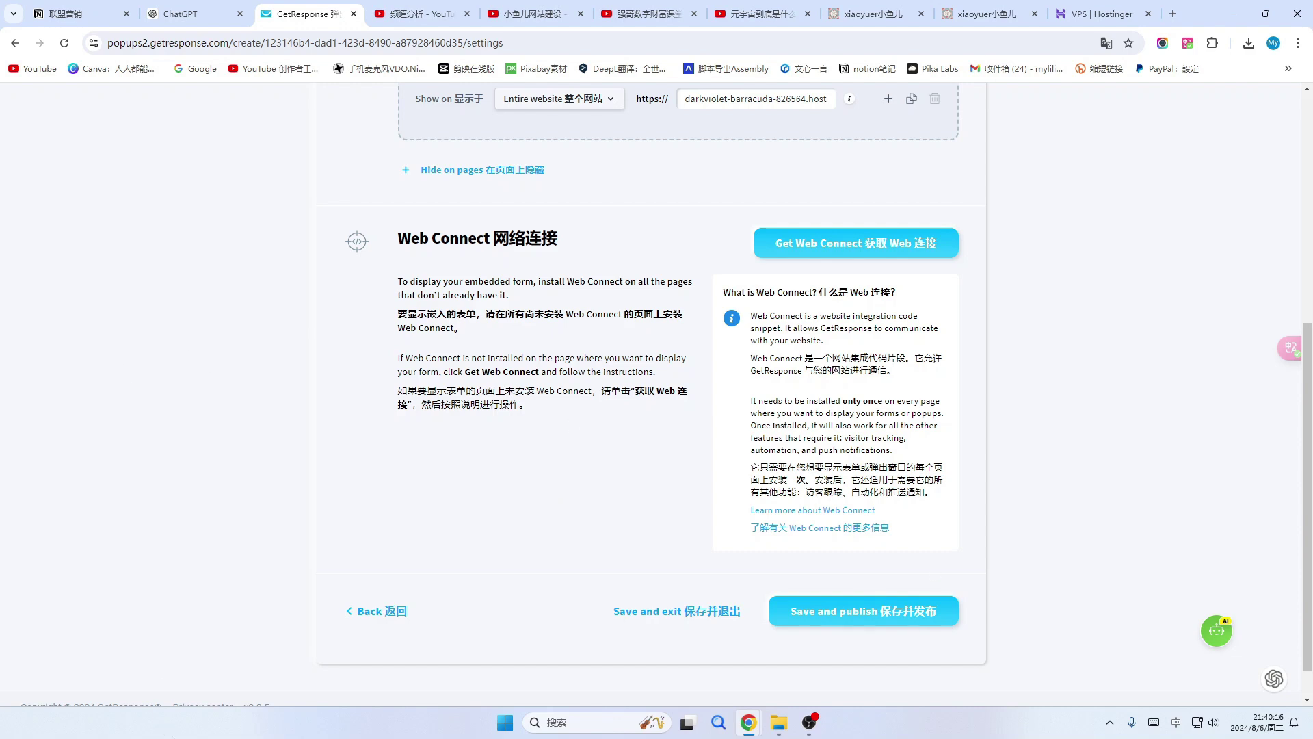
{"action": "left_click", "coordinate": [537, 14]}
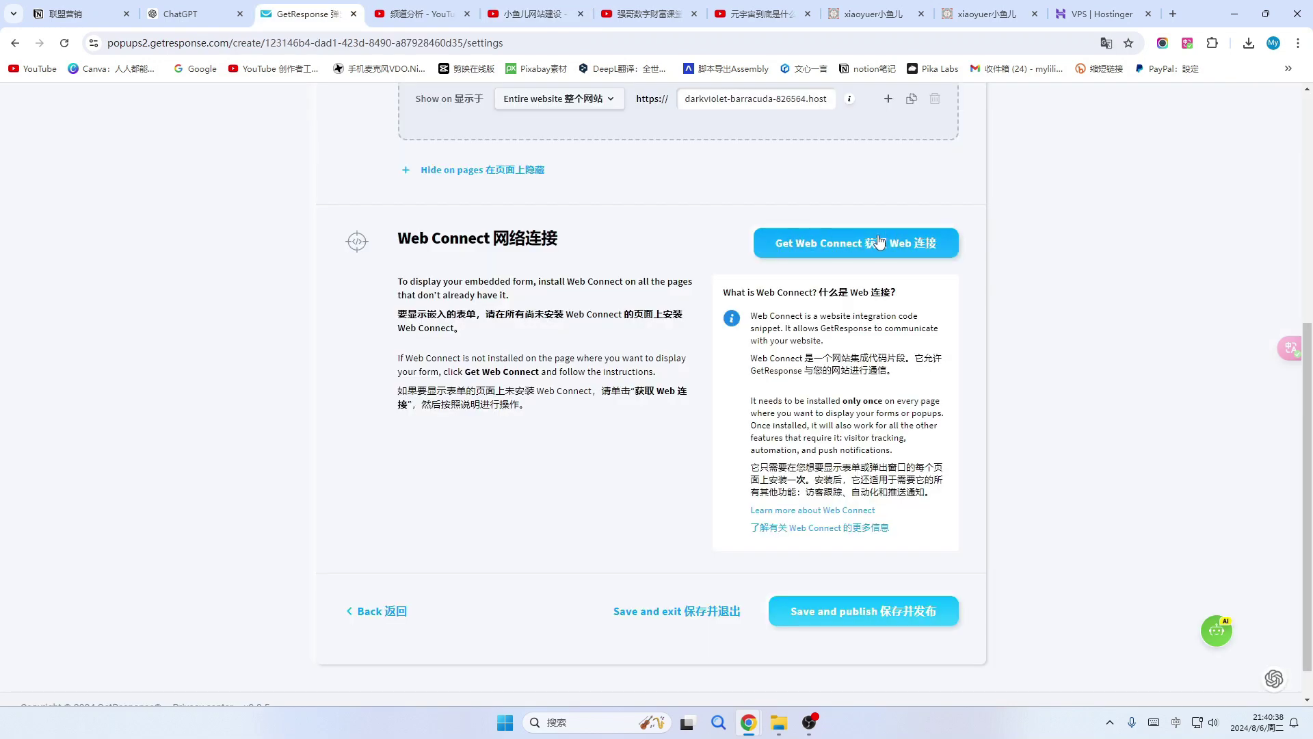
{"action": "left_click", "coordinate": [923, 247]}
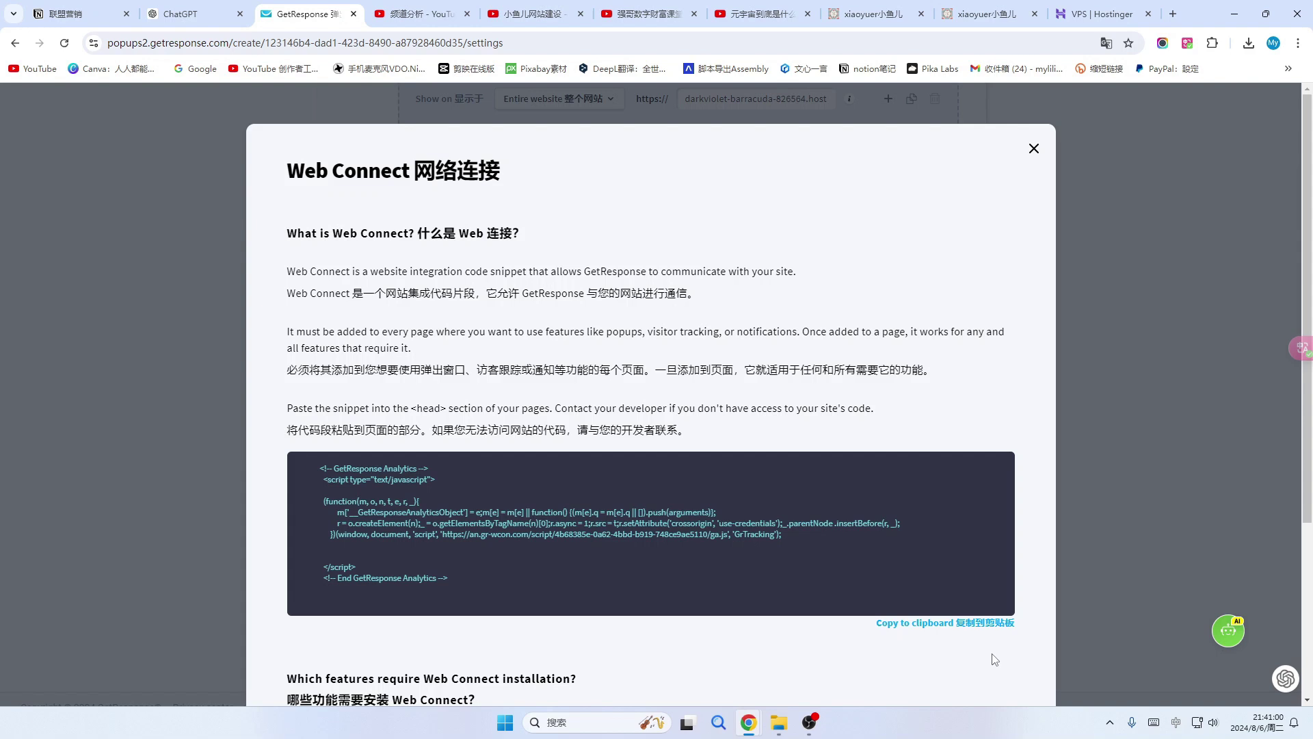
Switch to the store tabs, landing on Hostinger's VPS hosting plans page.
{"action": "left_click", "coordinate": [995, 12]}
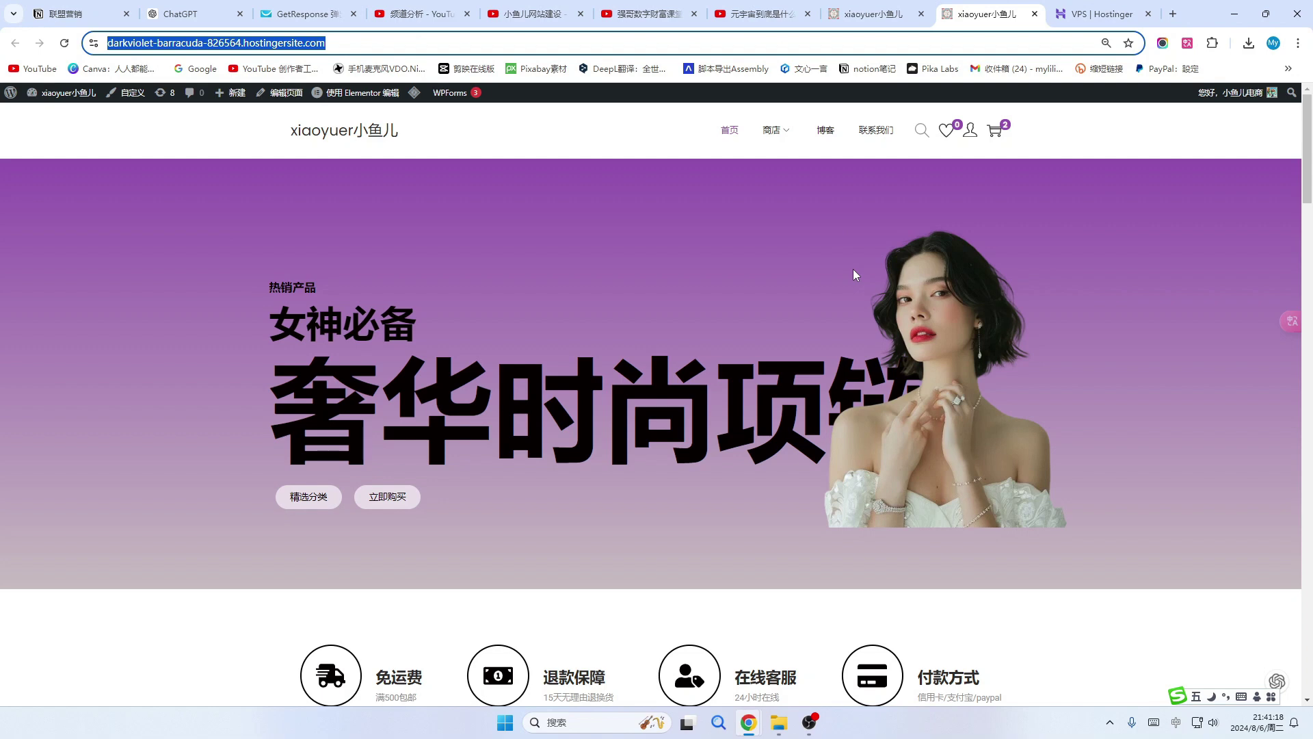
{"action": "left_click", "coordinate": [863, 15]}
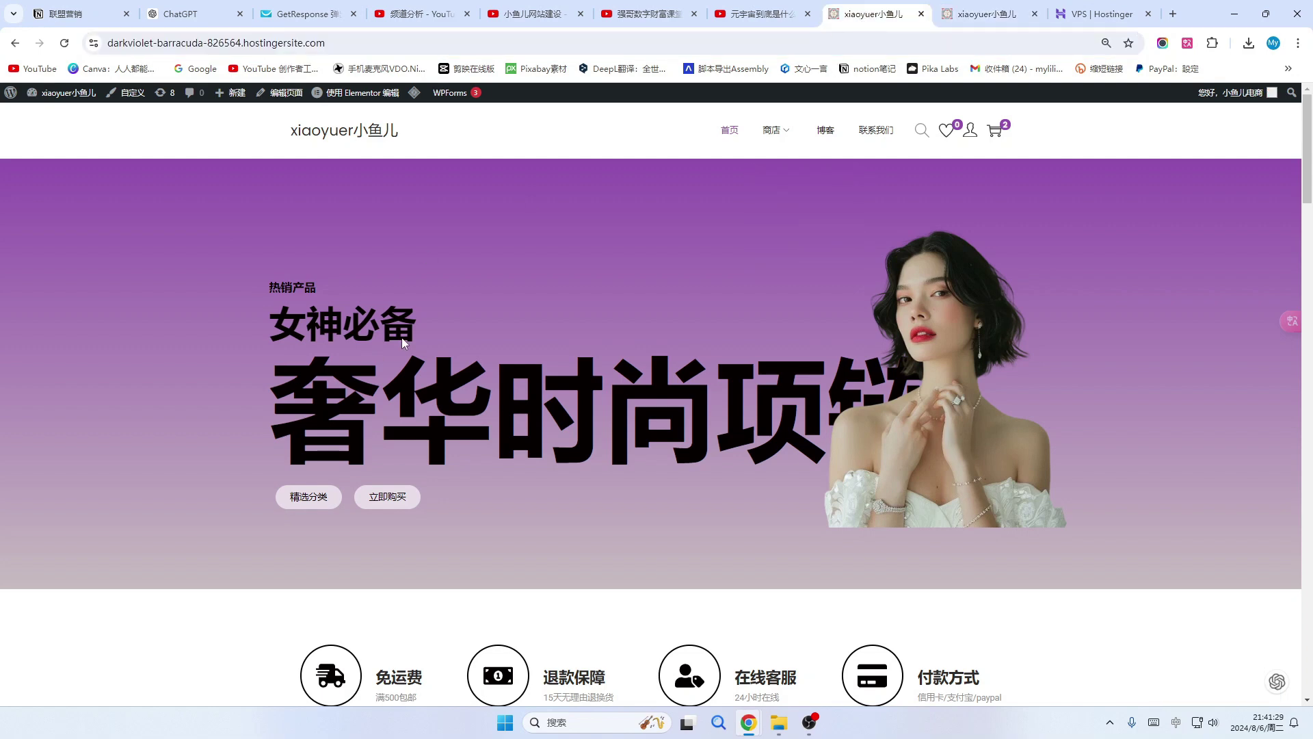
{"action": "mouse_move", "coordinate": [755, 134]}
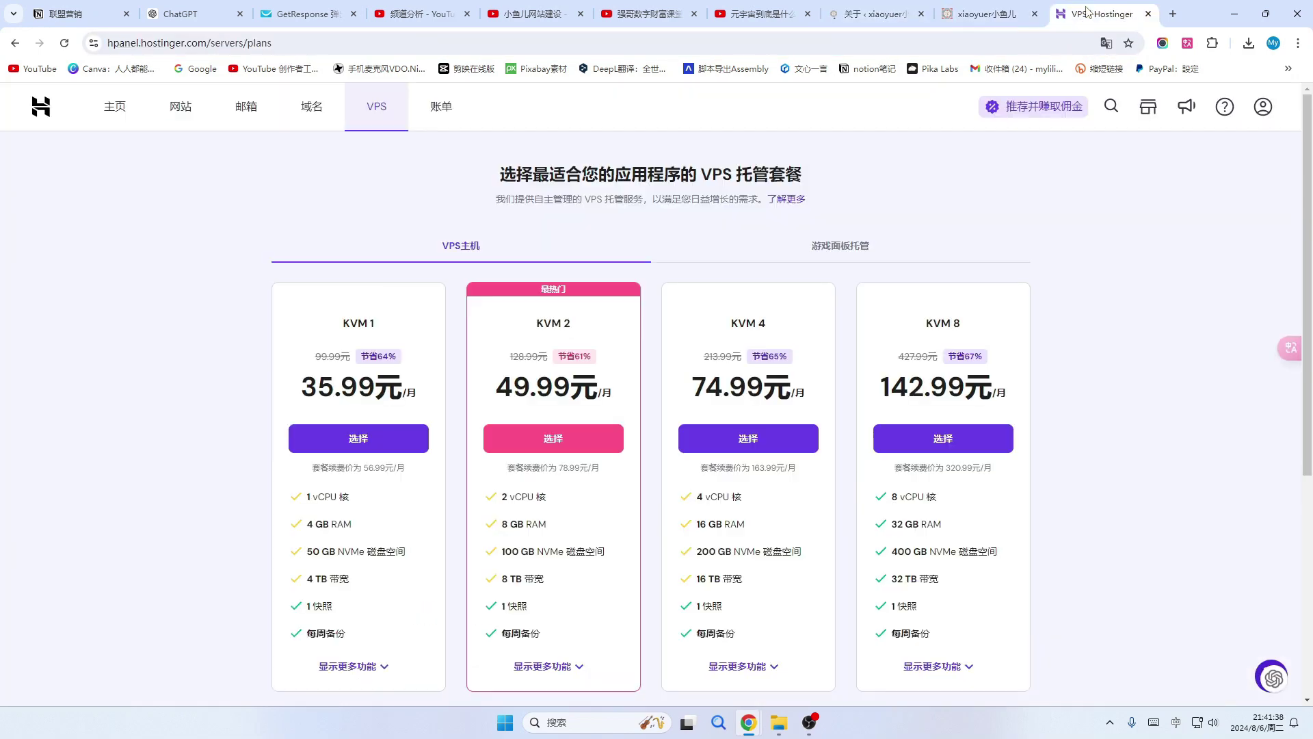
Go to Appearance > Theme File Editor in WP admin and open Woostify's header.php.
{"action": "left_click", "coordinate": [114, 106]}
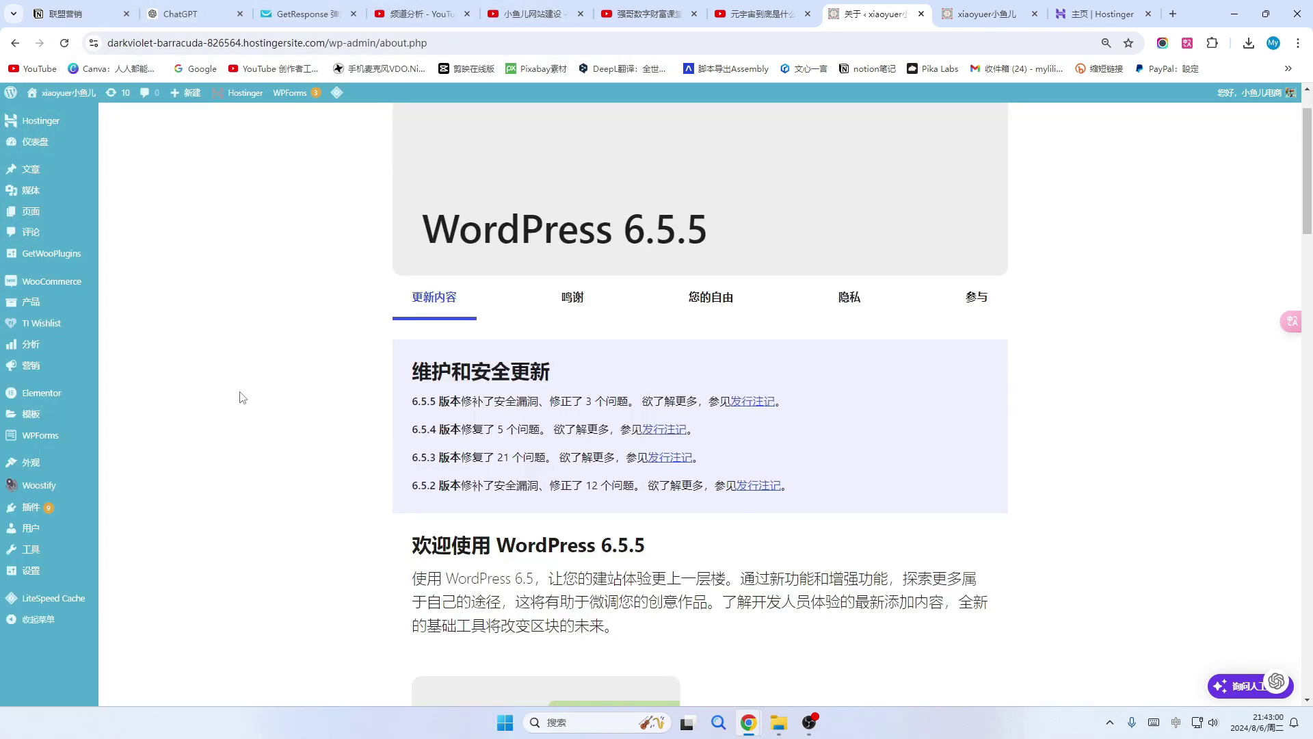
{"action": "scroll", "coordinate": [258, 449], "scroll_direction": "down", "scroll_amount": 4}
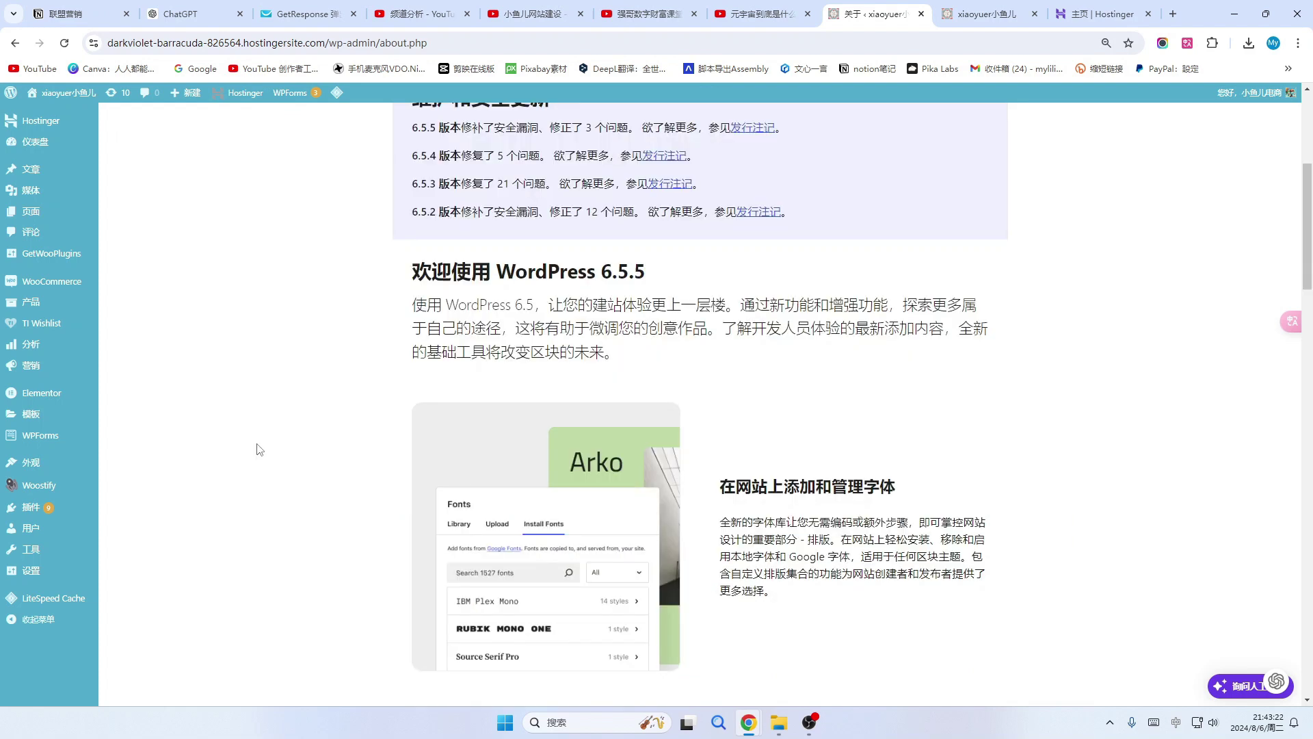
{"action": "mouse_move", "coordinate": [45, 214]}
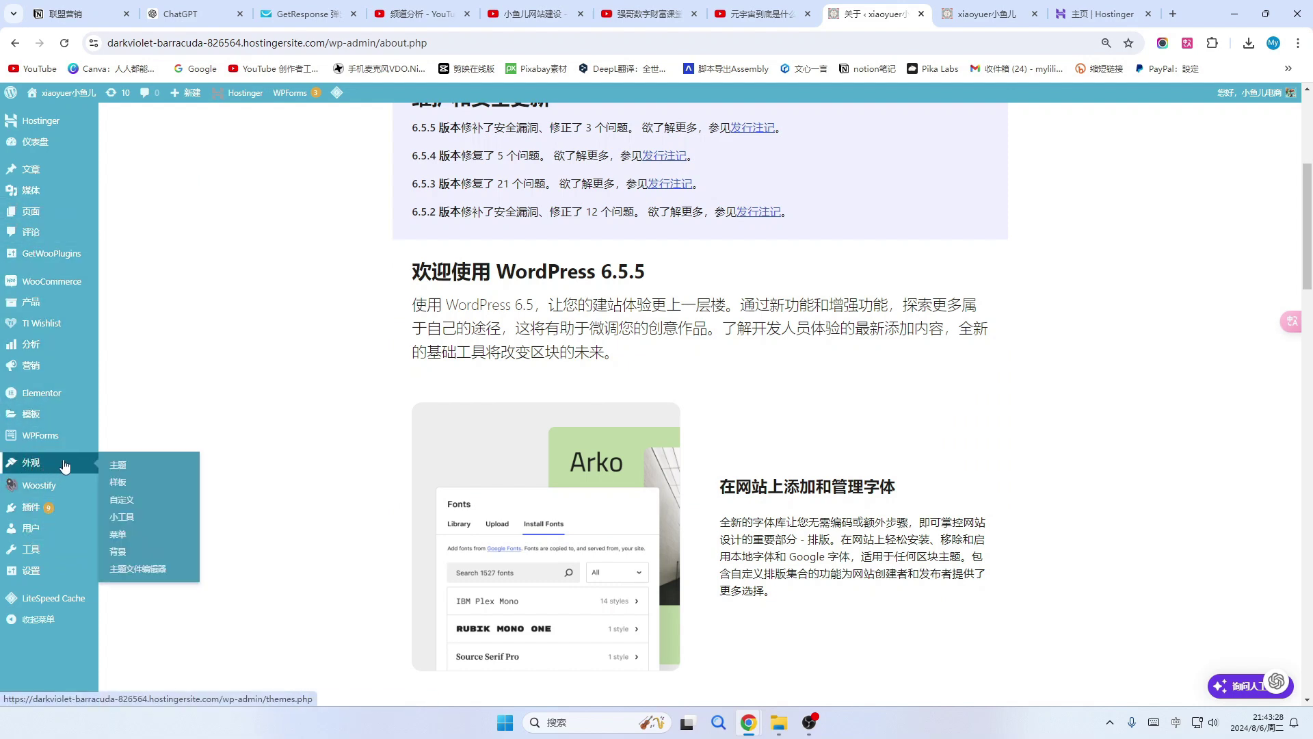
{"action": "mouse_move", "coordinate": [32, 470]}
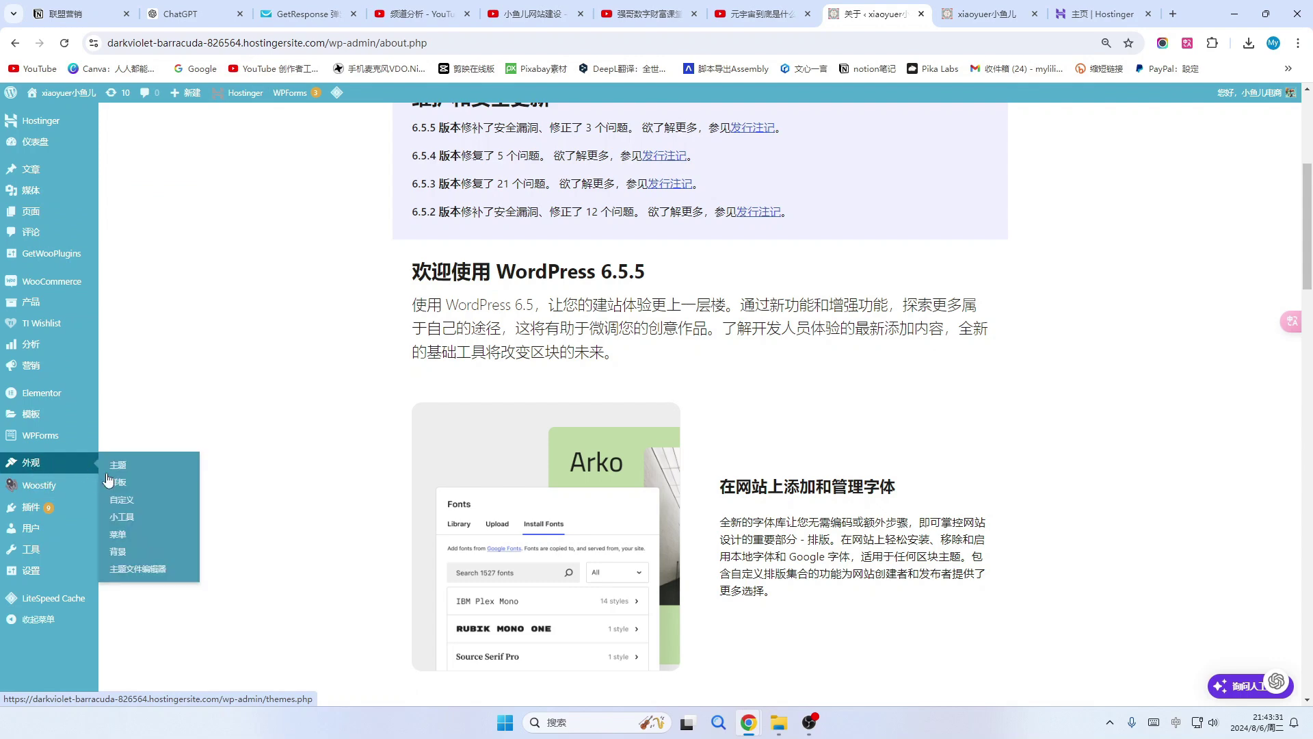
{"action": "left_click", "coordinate": [142, 572]}
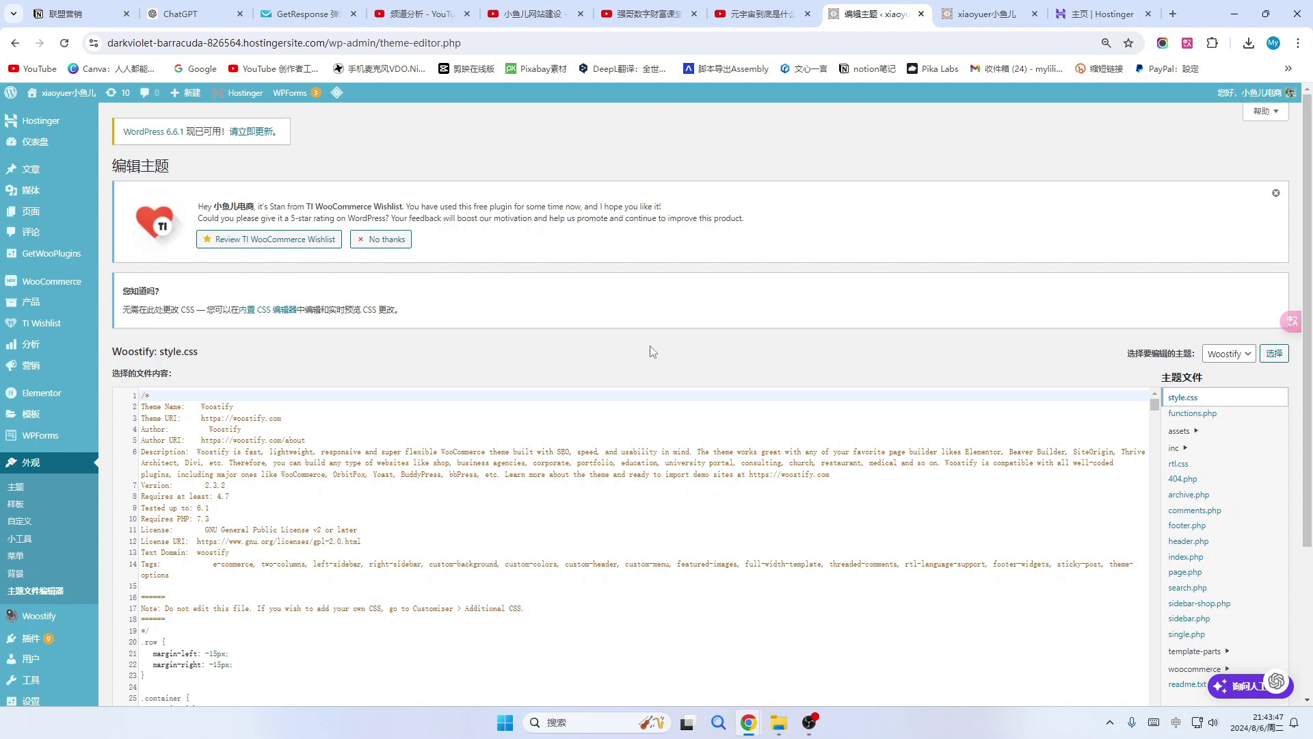
{"action": "scroll", "coordinate": [434, 326], "scroll_direction": "down", "scroll_amount": 3}
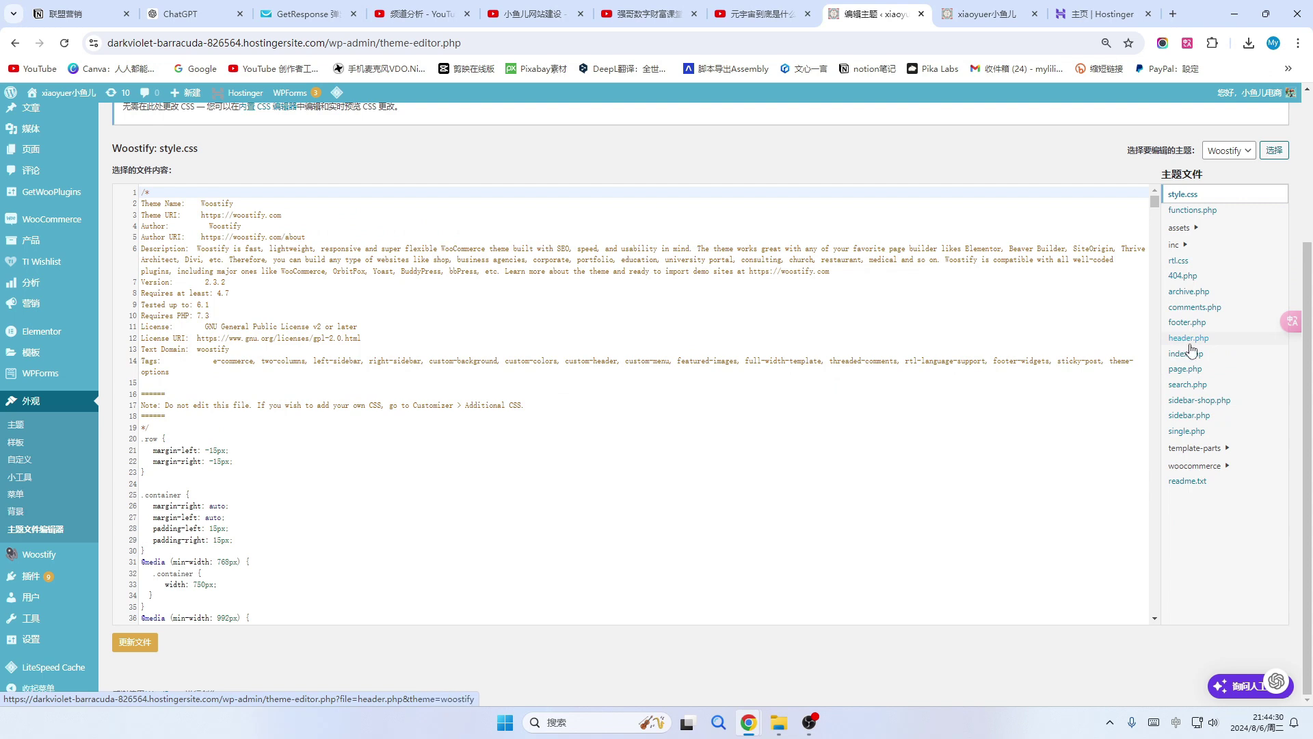
{"action": "left_click", "coordinate": [1178, 344]}
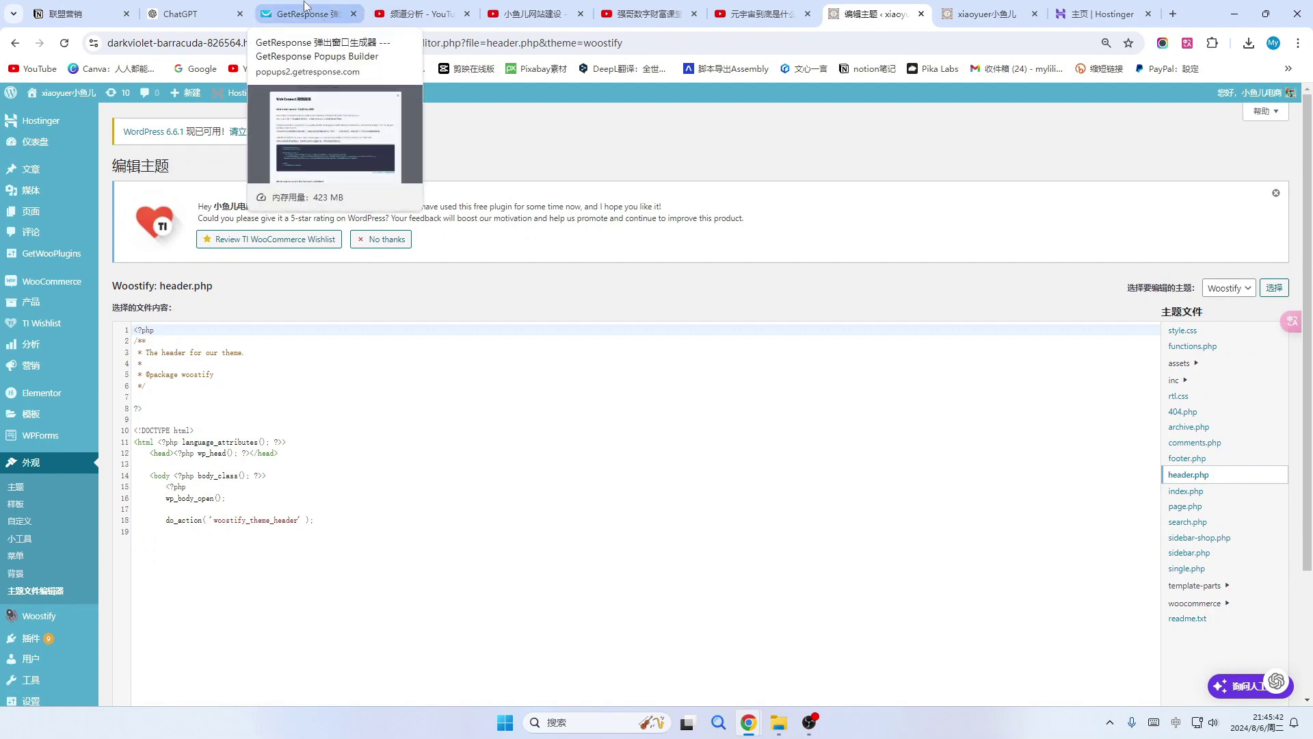
Copy the Web Connect snippet and paste it over the wp_head line in header.php.
{"action": "left_click", "coordinate": [305, 8]}
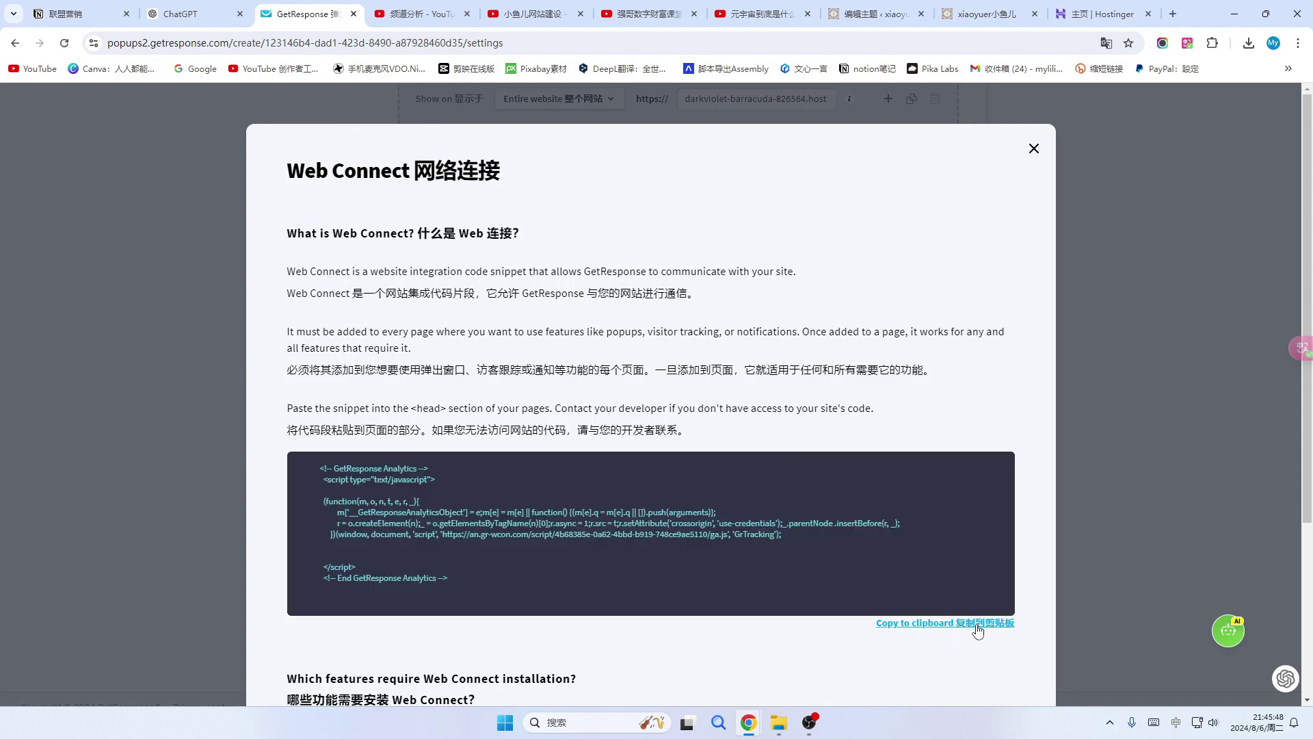
{"action": "left_click", "coordinate": [977, 630]}
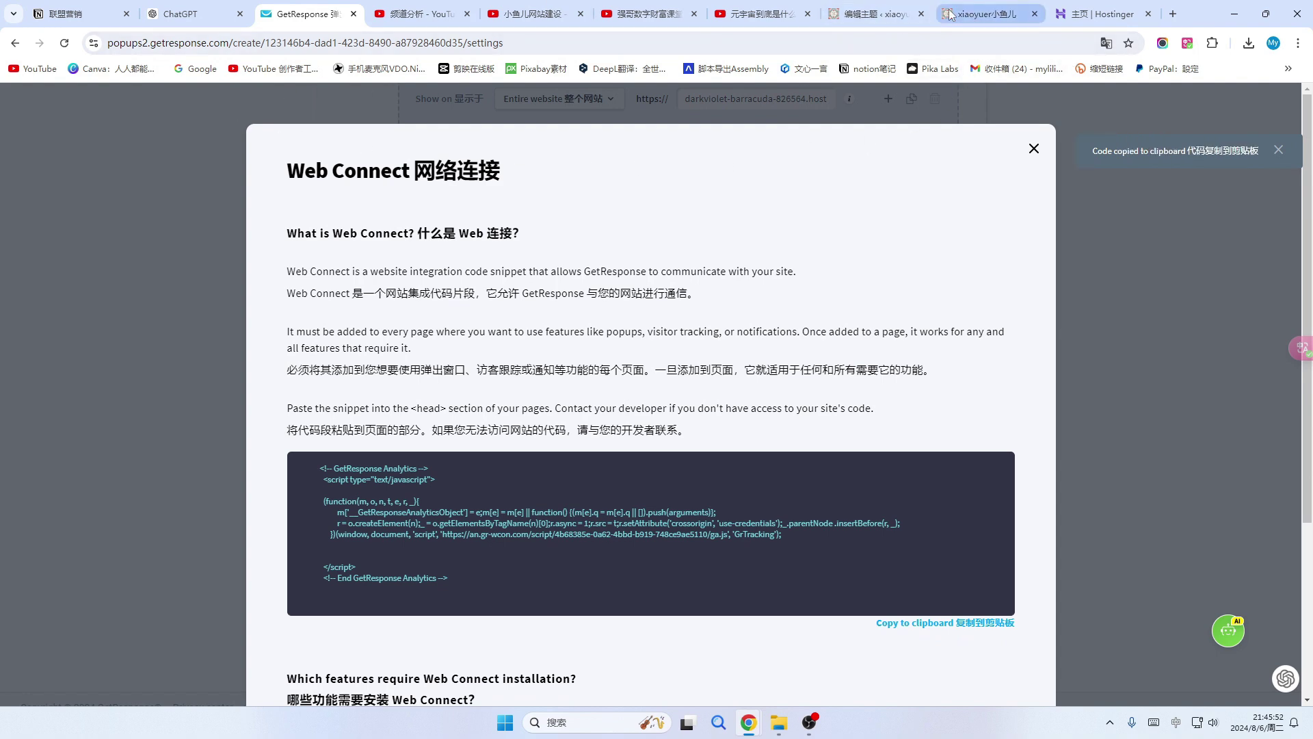
{"action": "left_click", "coordinate": [883, 10]}
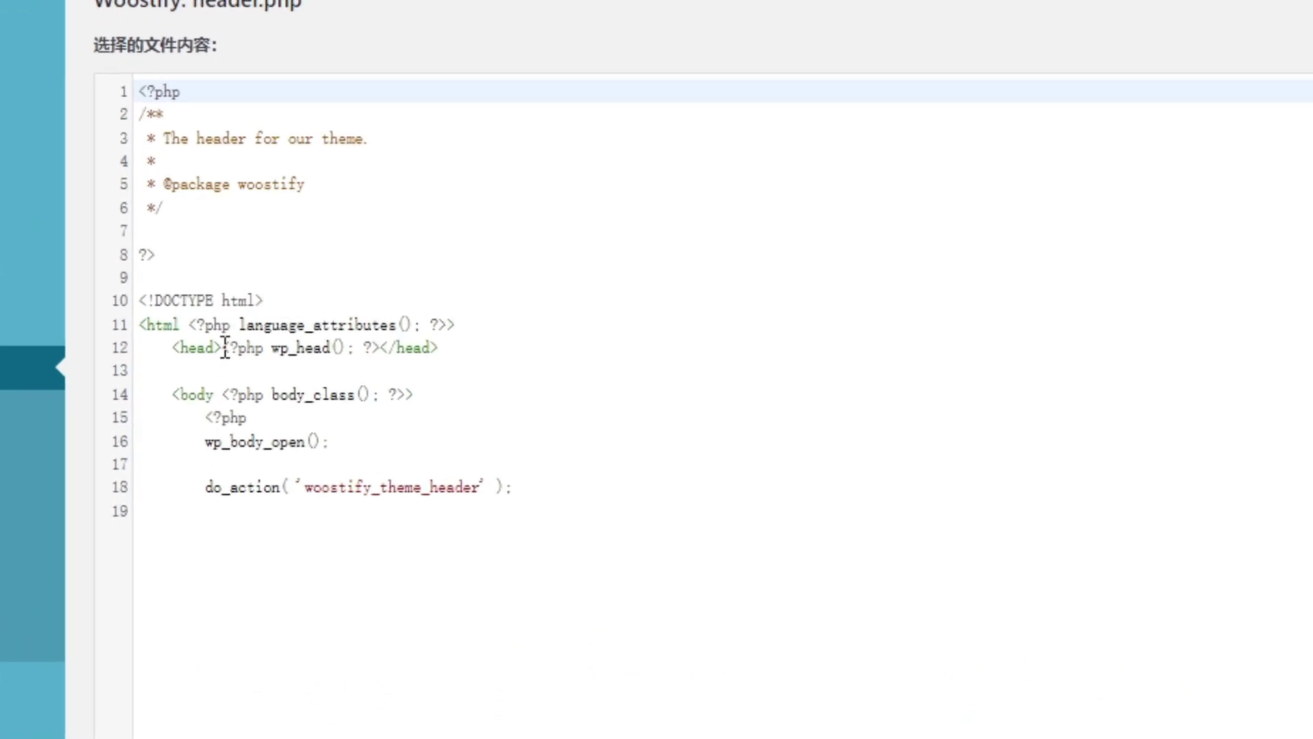
{"action": "left_click_drag", "start_coordinate": [225, 347], "coordinate": [525, 350]}
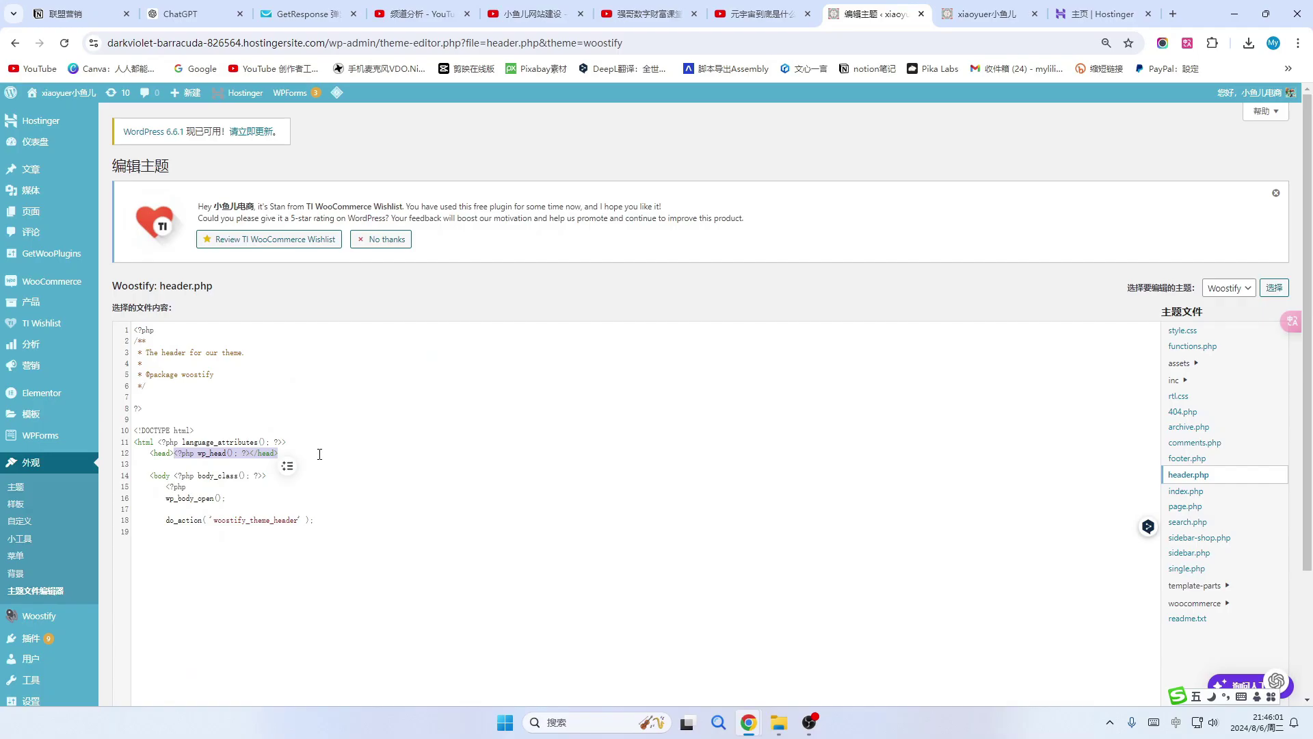
{"action": "key", "text": "ctrl+v"}
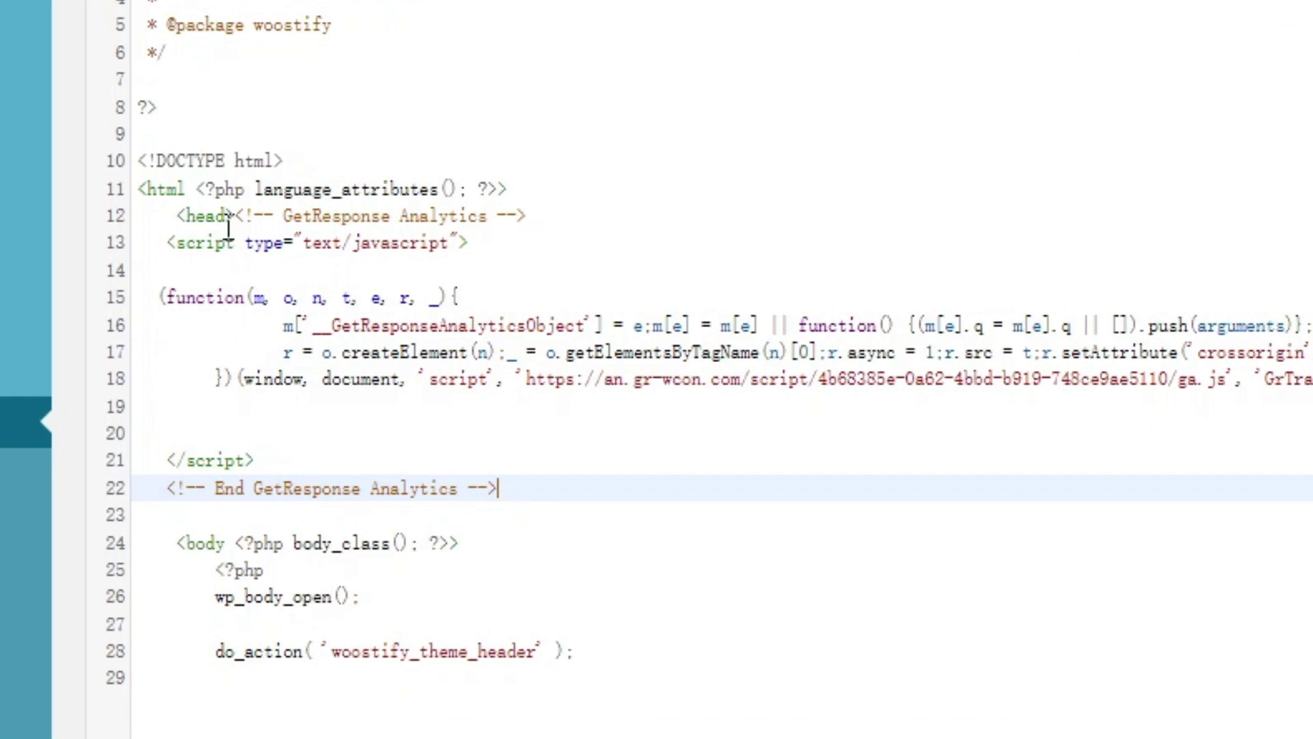
Put the tracking script on its own line after <head> and save header.php via 更新文件.
{"action": "left_click", "coordinate": [235, 217]}
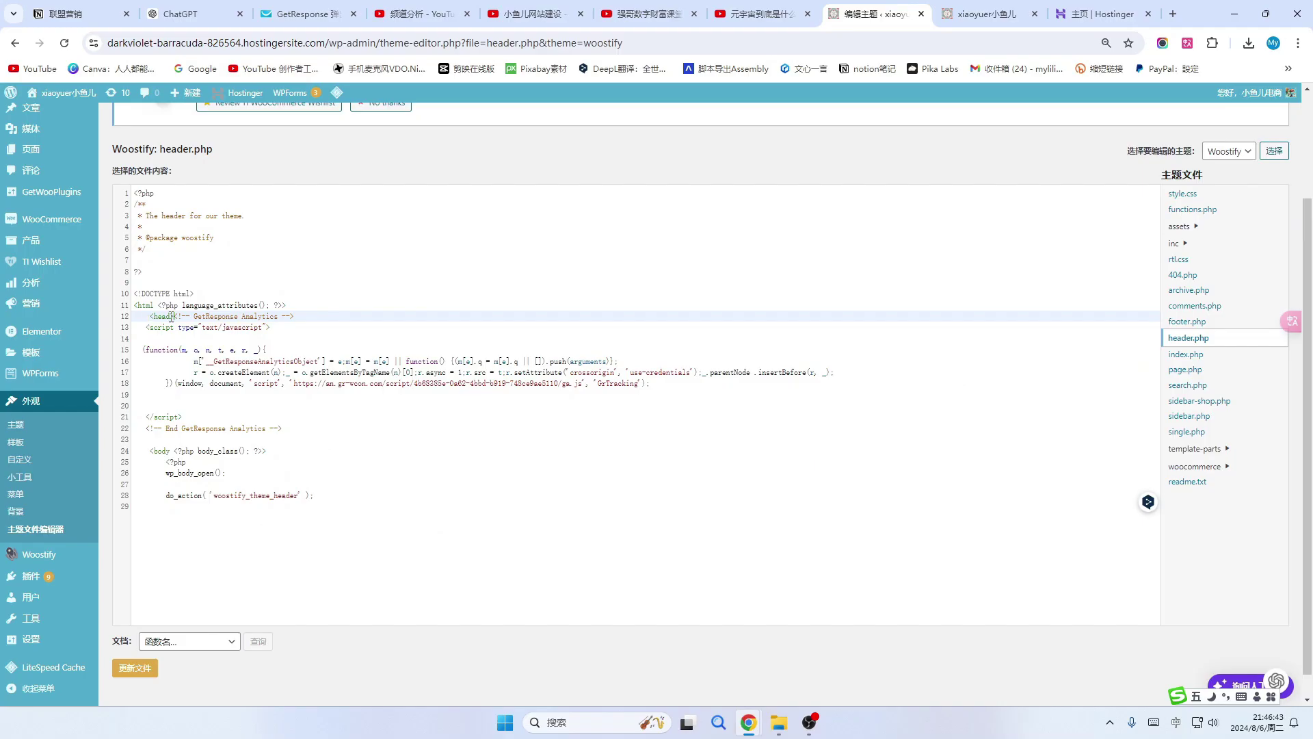
{"action": "key", "text": "Return"}
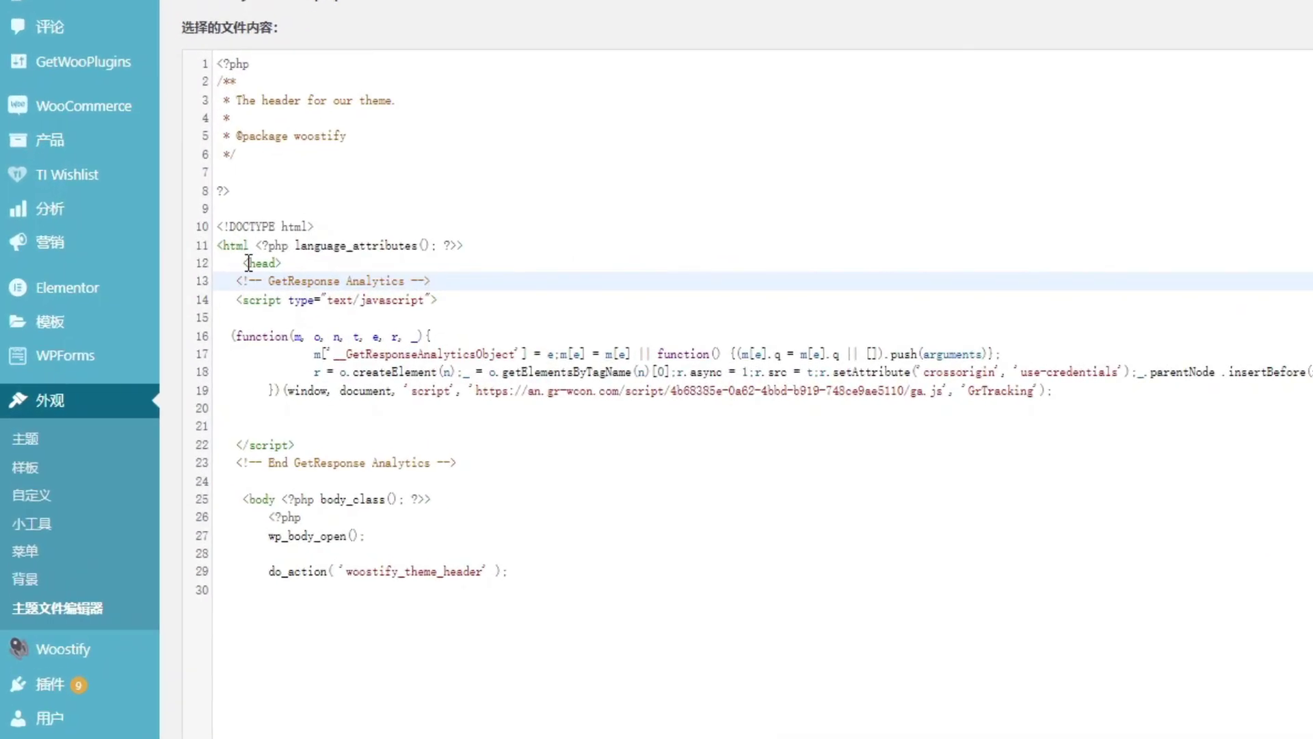
{"action": "left_click_drag", "start_coordinate": [242, 261], "coordinate": [283, 262]}
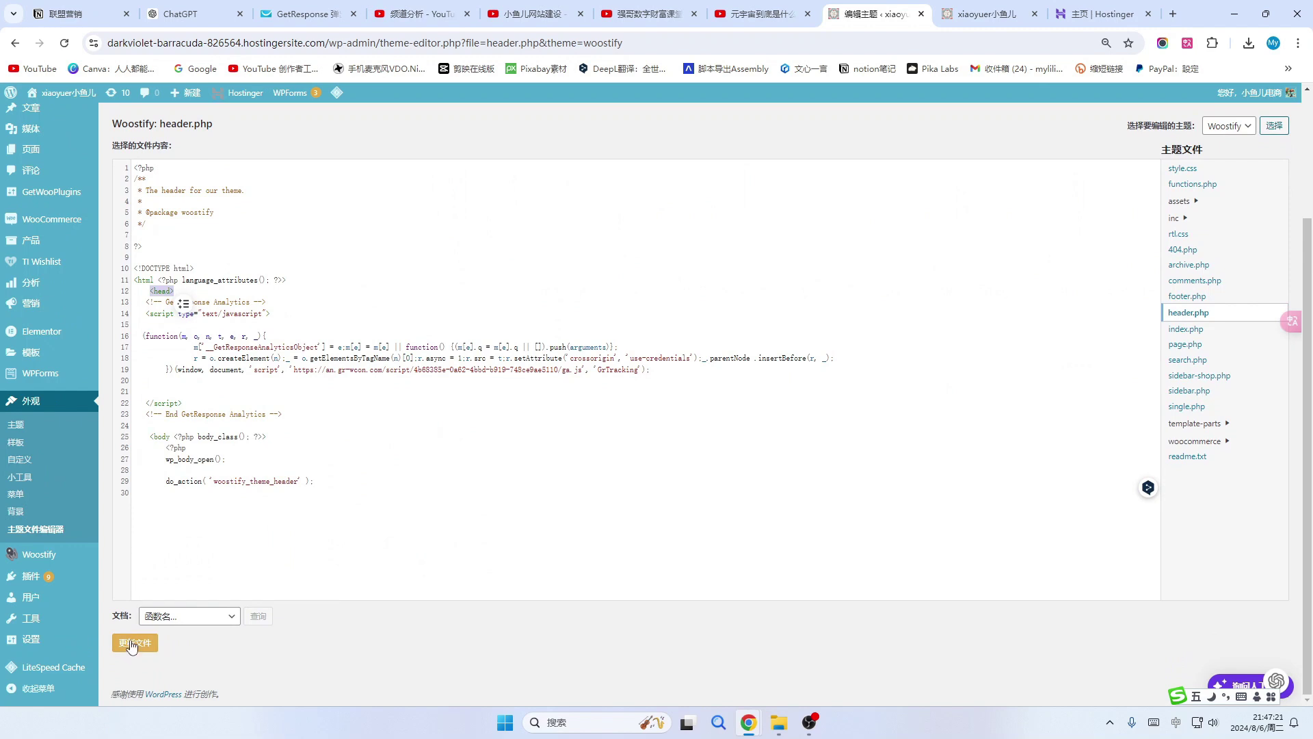
{"action": "left_click", "coordinate": [135, 645]}
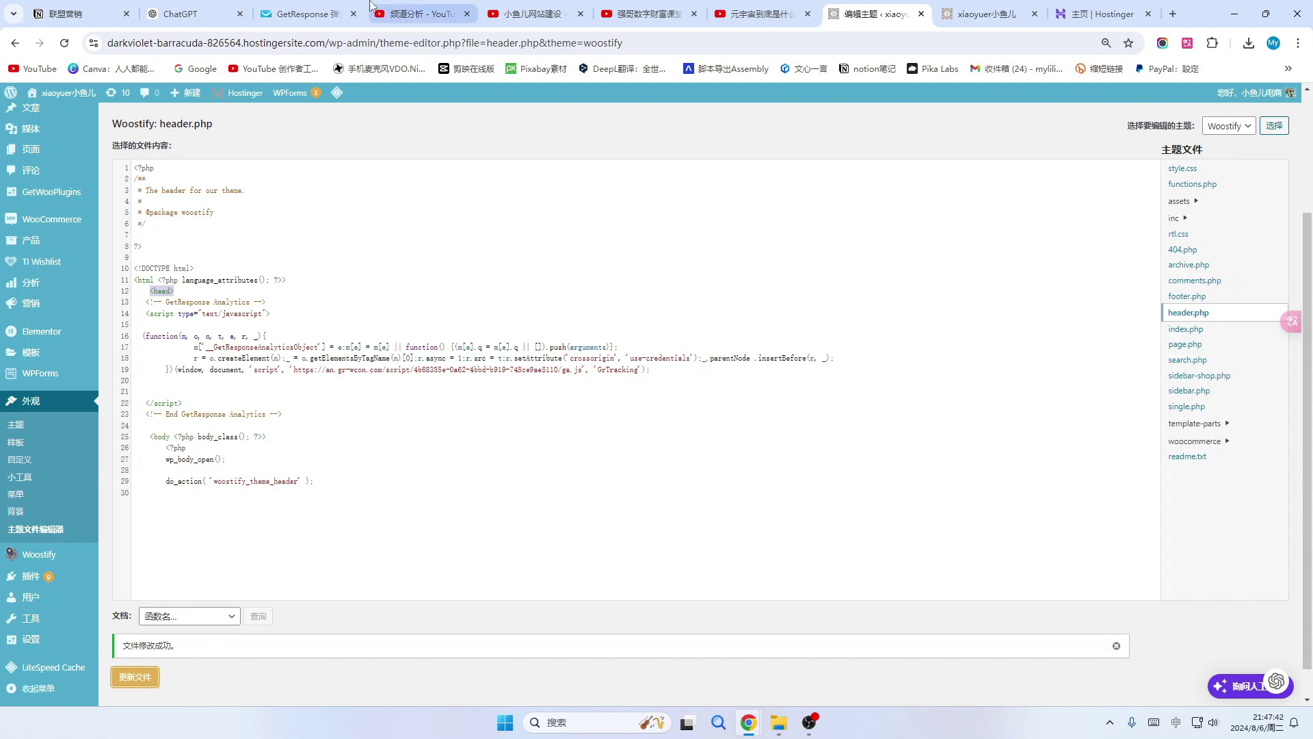
{"action": "left_click", "coordinate": [314, 14]}
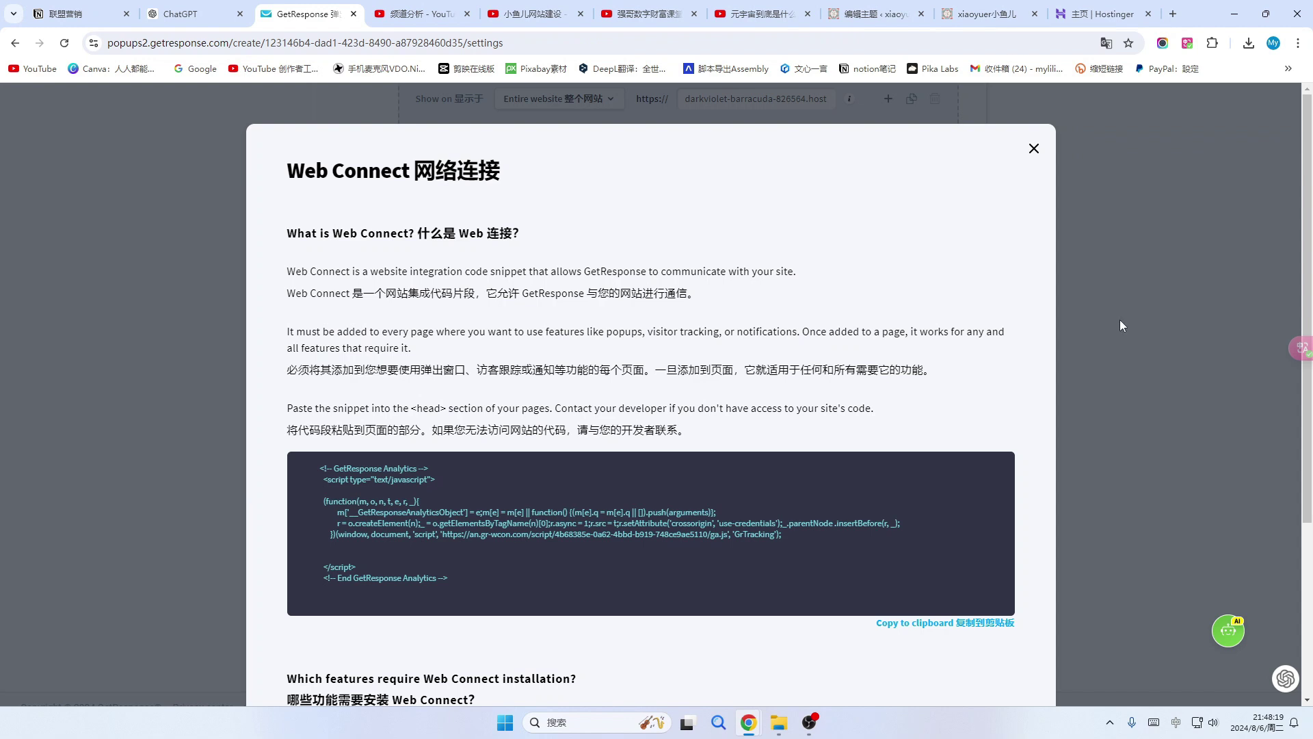
Close the Web Connect dialog, save and publish the signup popup, then go to the shop site.
{"action": "left_click", "coordinate": [1034, 148]}
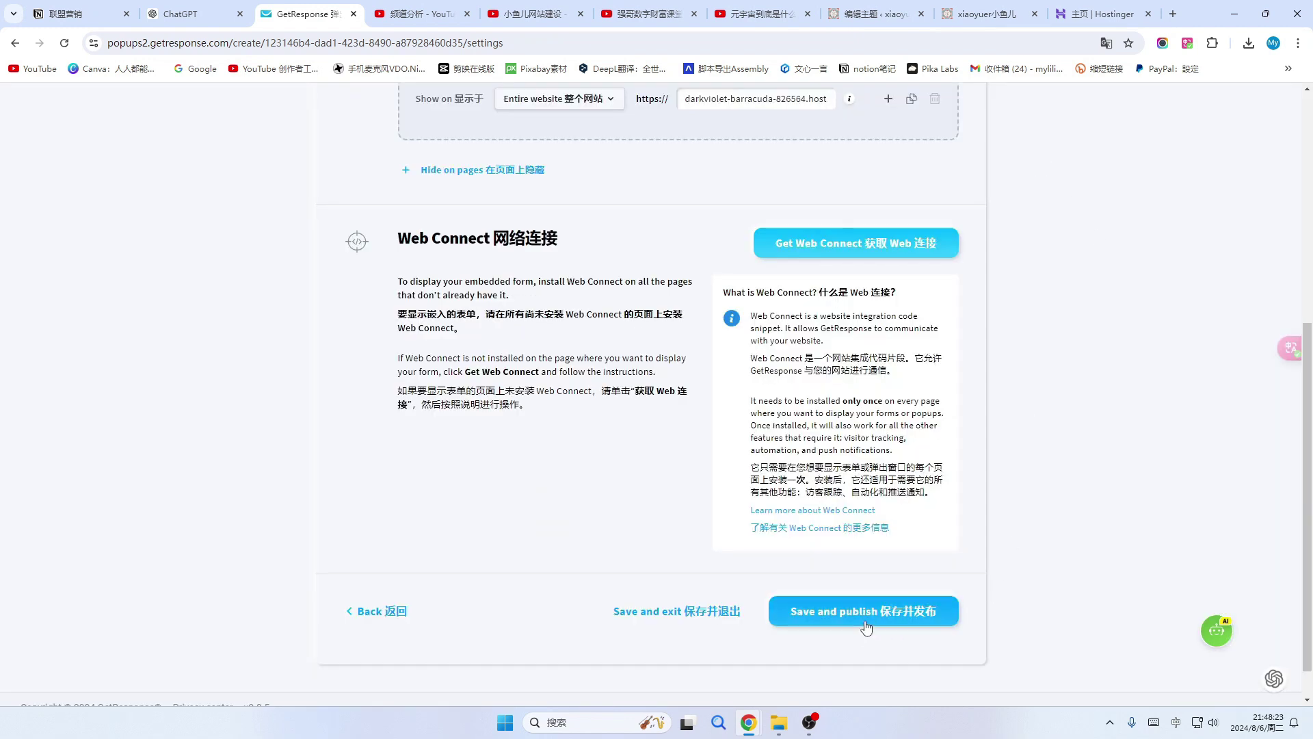
{"action": "left_click", "coordinate": [904, 621]}
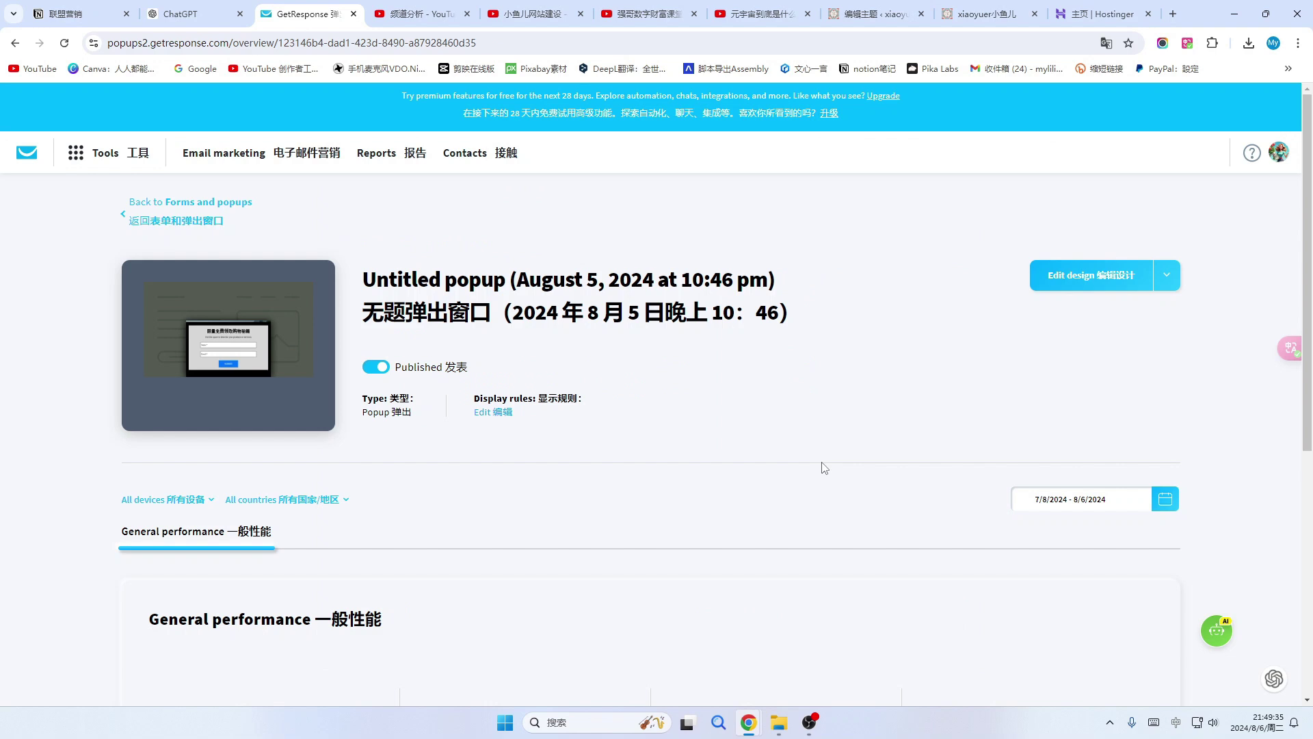
{"action": "left_click", "coordinate": [985, 14]}
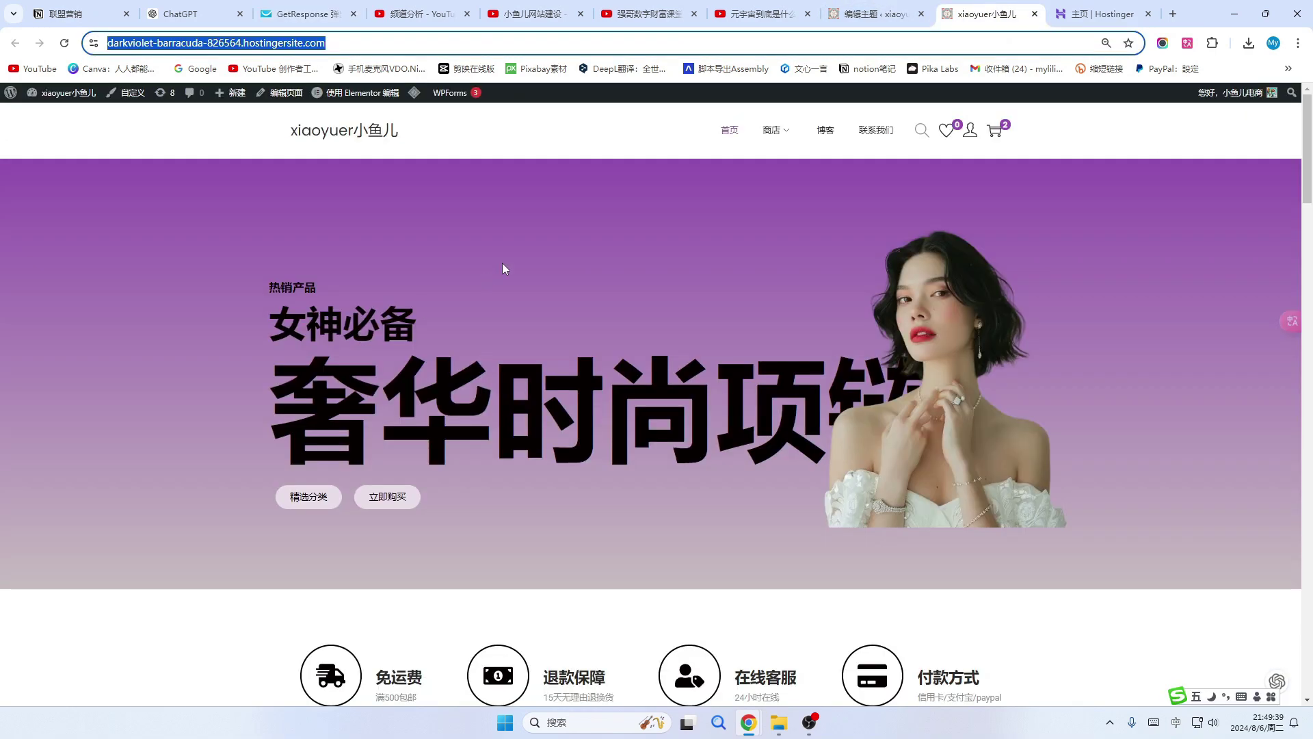
Reload the shop homepage to show the popup and submit two test signups with a test name.
{"action": "left_click", "coordinate": [64, 42]}
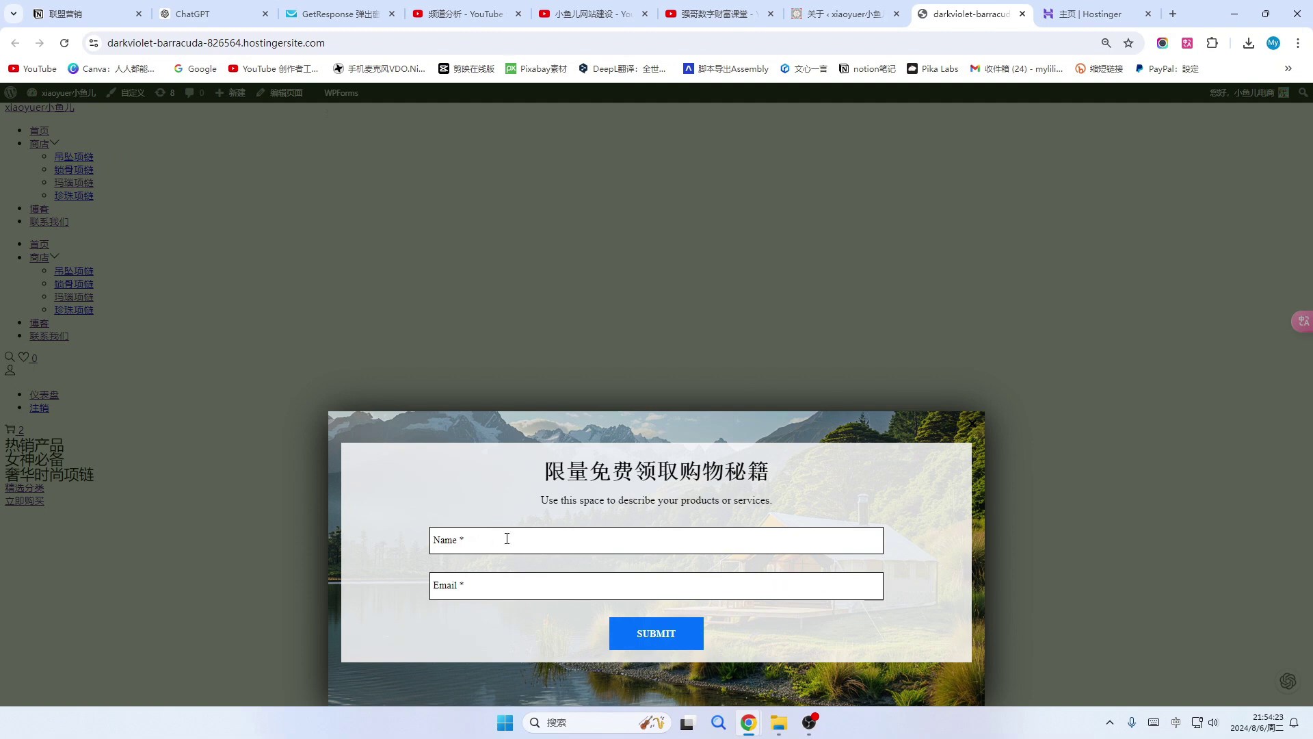
{"action": "left_click", "coordinate": [64, 43]}
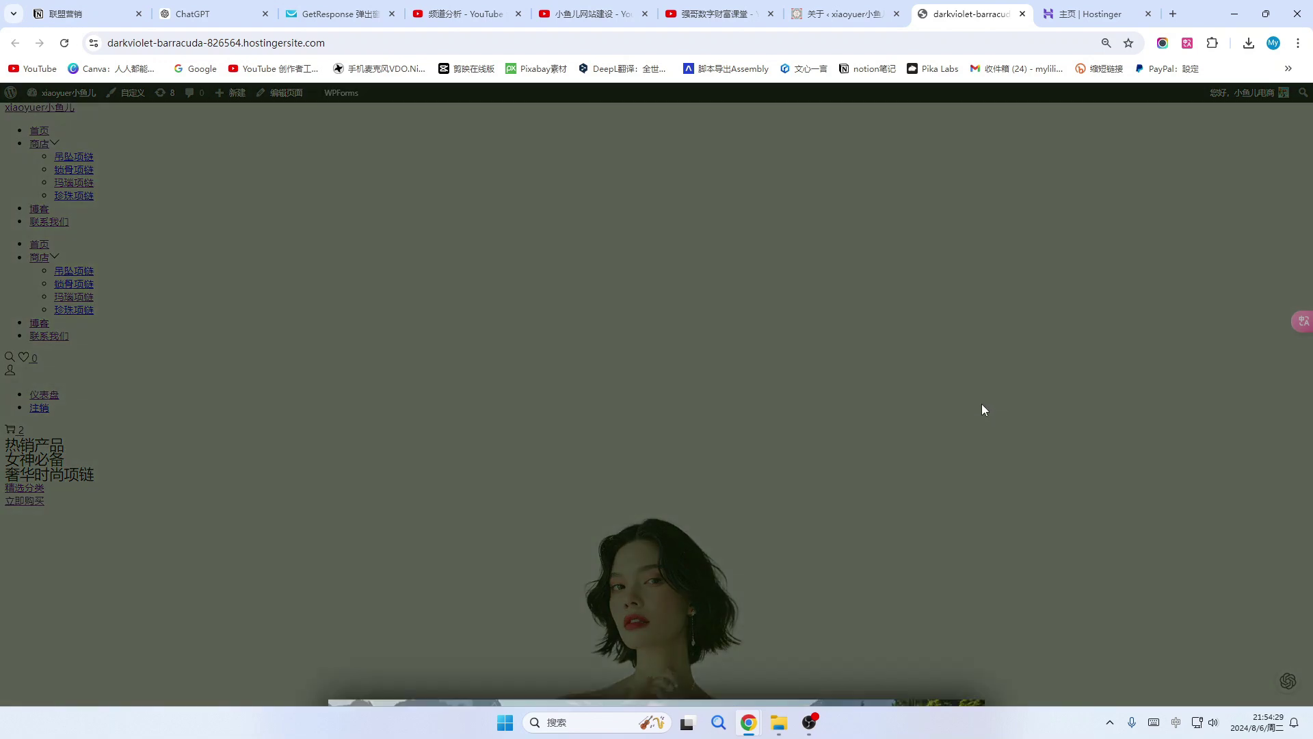
{"action": "left_click", "coordinate": [496, 537]}
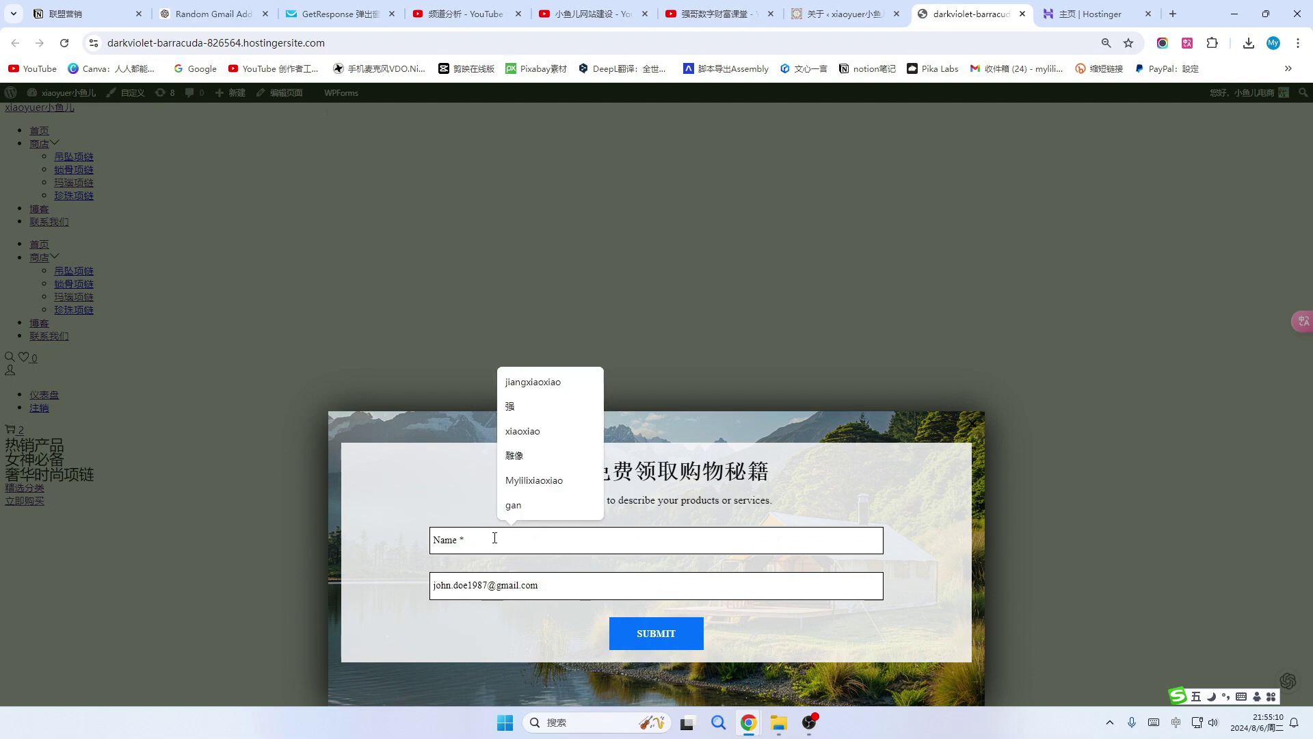
{"action": "type", "text": "John Doe"}
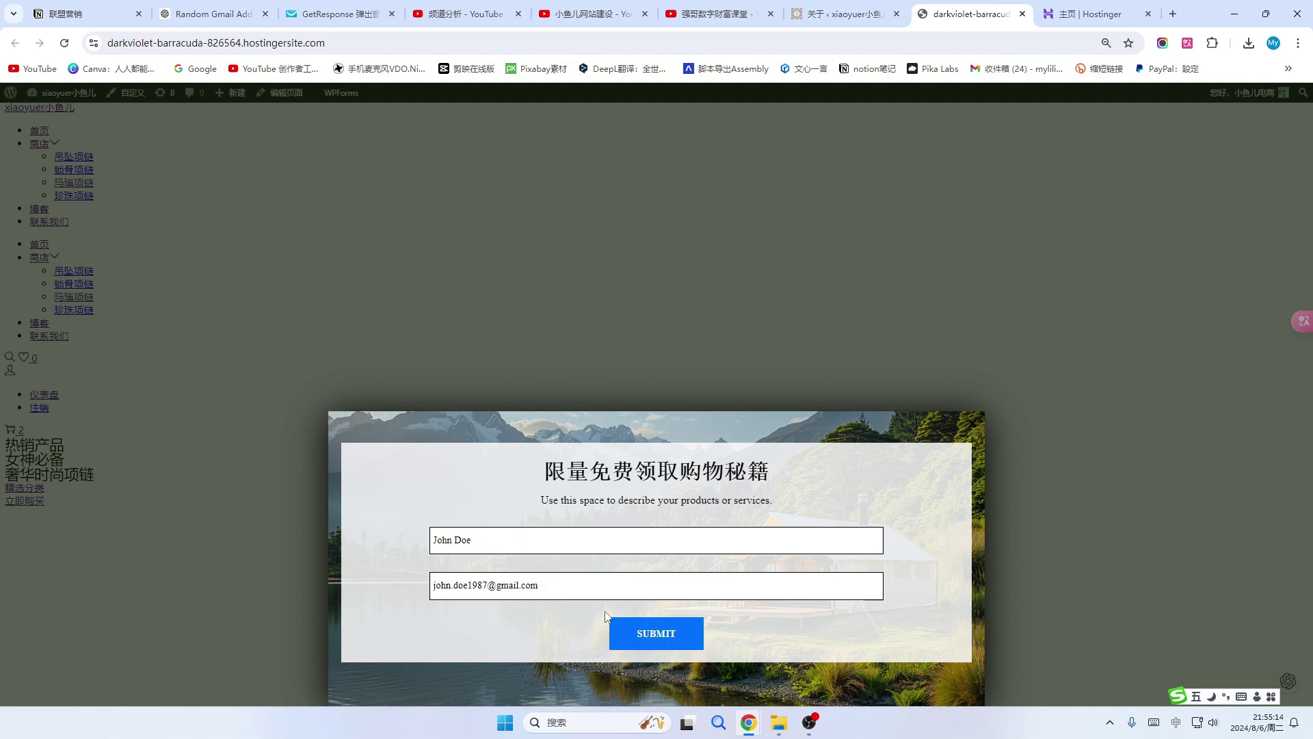
{"action": "left_click", "coordinate": [657, 636]}
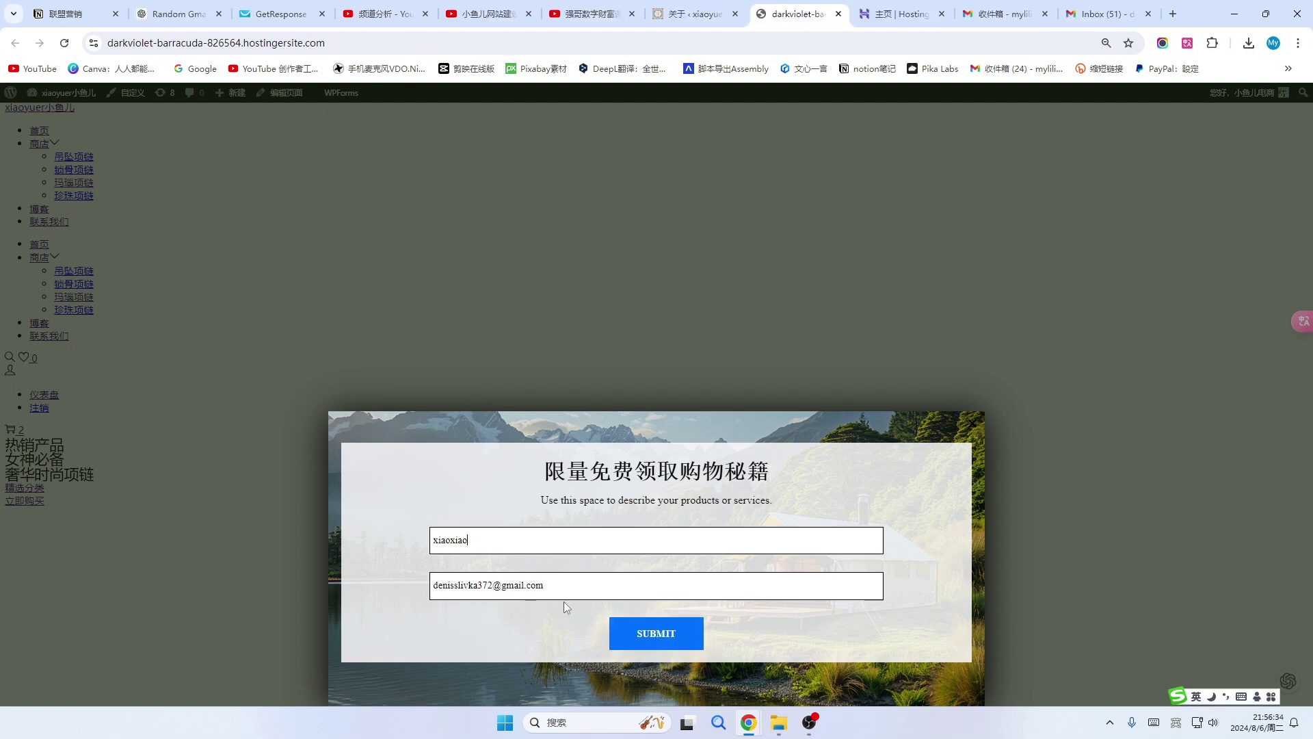
{"action": "left_click", "coordinate": [652, 634]}
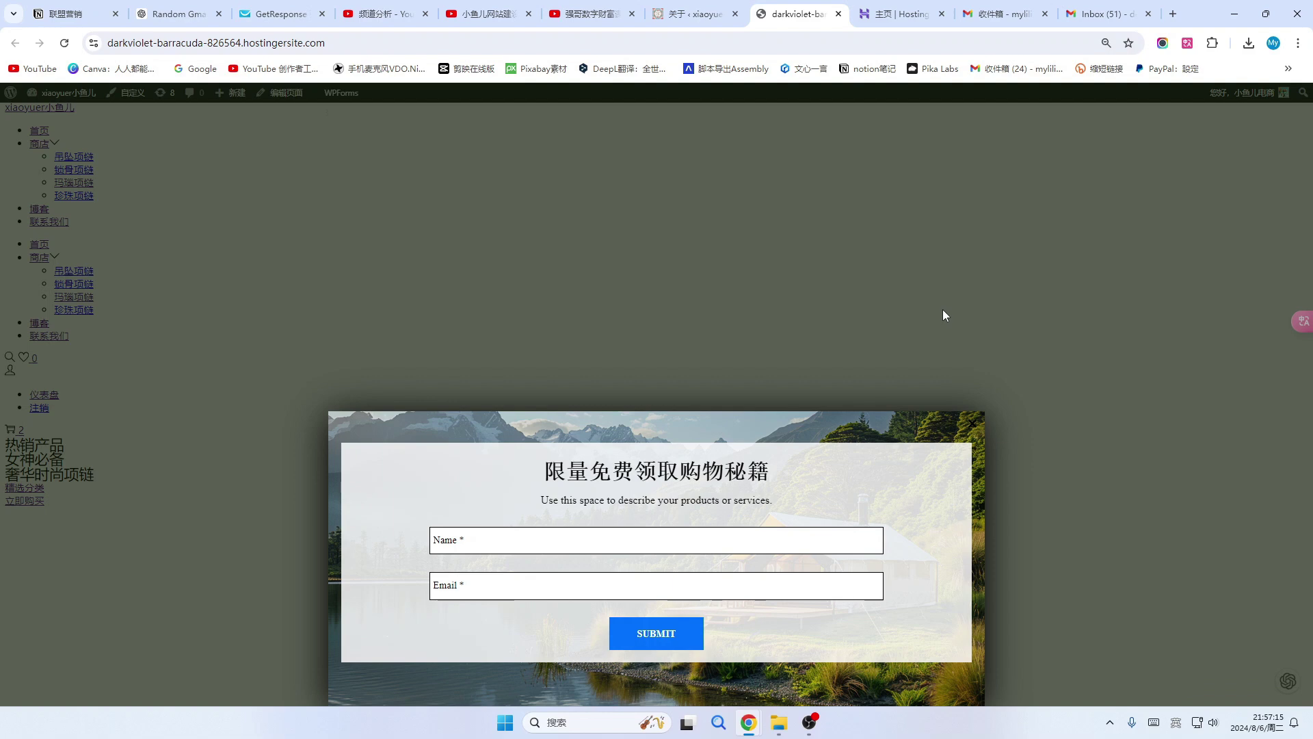
Open the 小鱼儿xiaoyuer contact list to find the new Form signup, then compare with the shop site.
{"action": "left_click", "coordinate": [280, 10]}
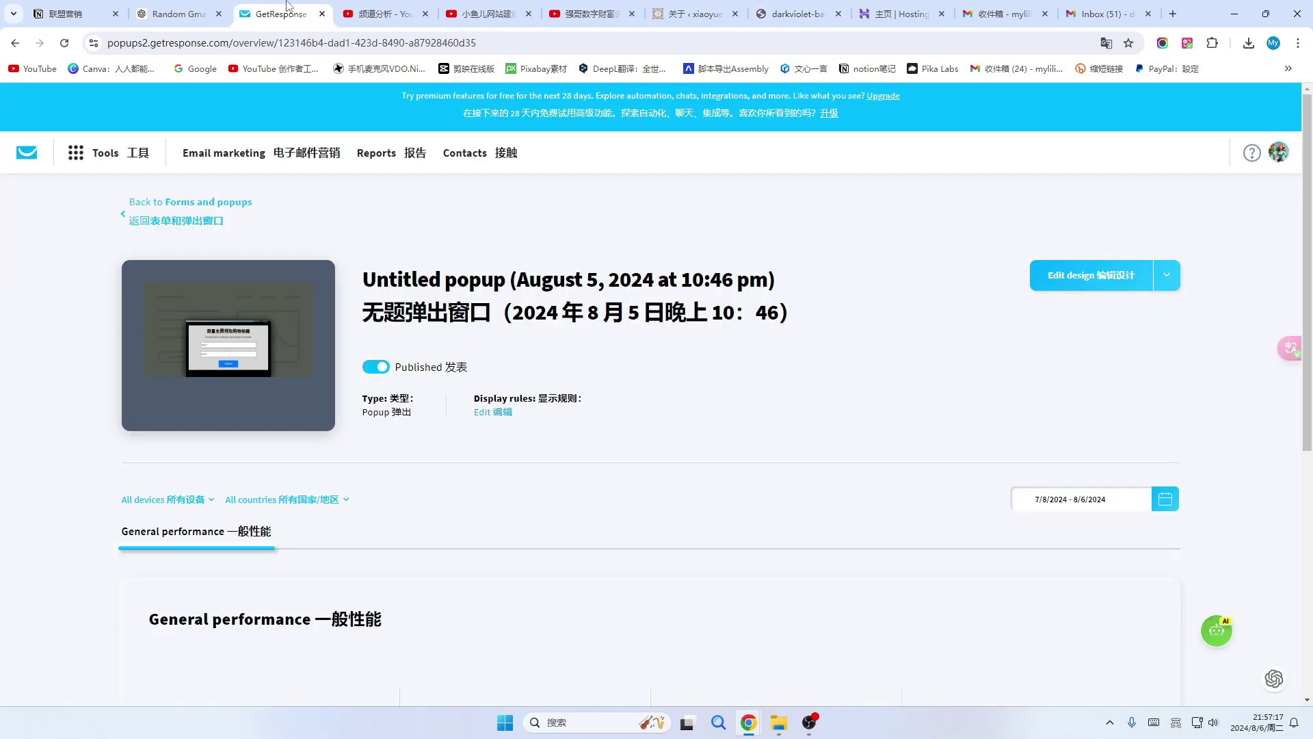
{"action": "left_click", "coordinate": [459, 156]}
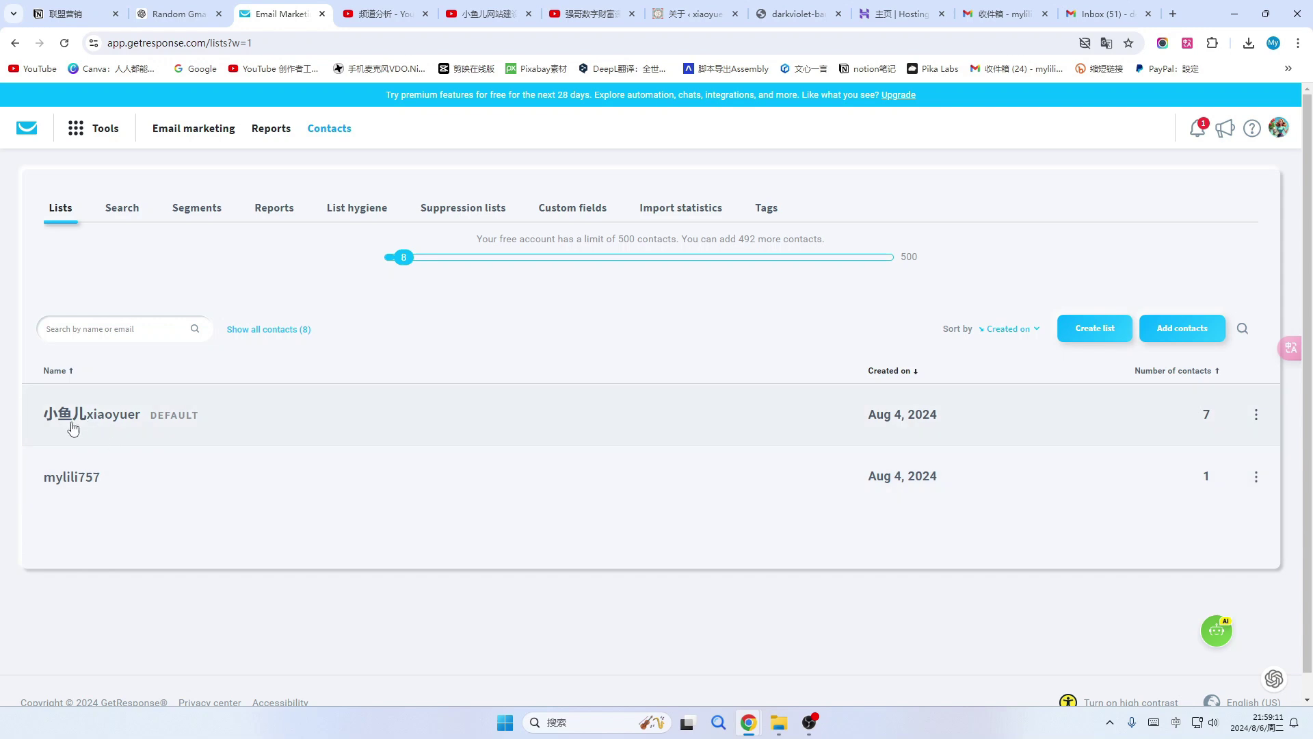
{"action": "left_click", "coordinate": [78, 414]}
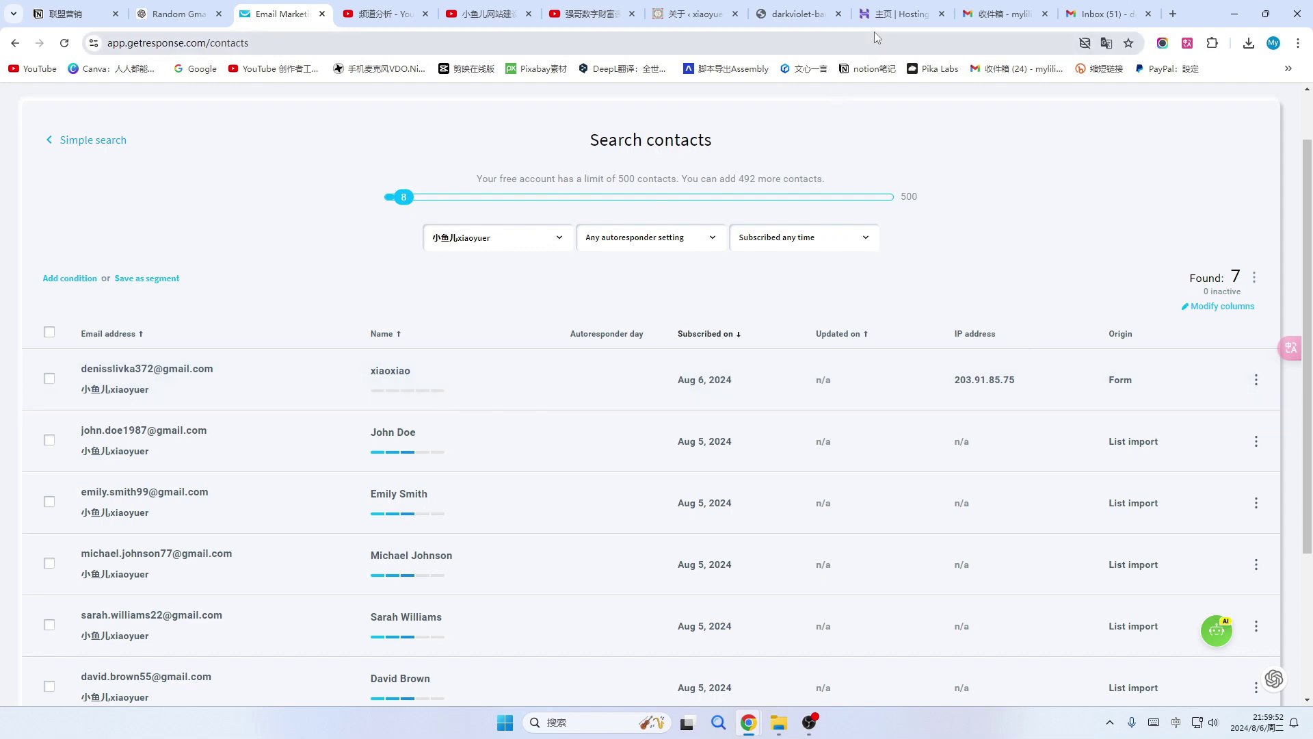
{"action": "left_click", "coordinate": [797, 14]}
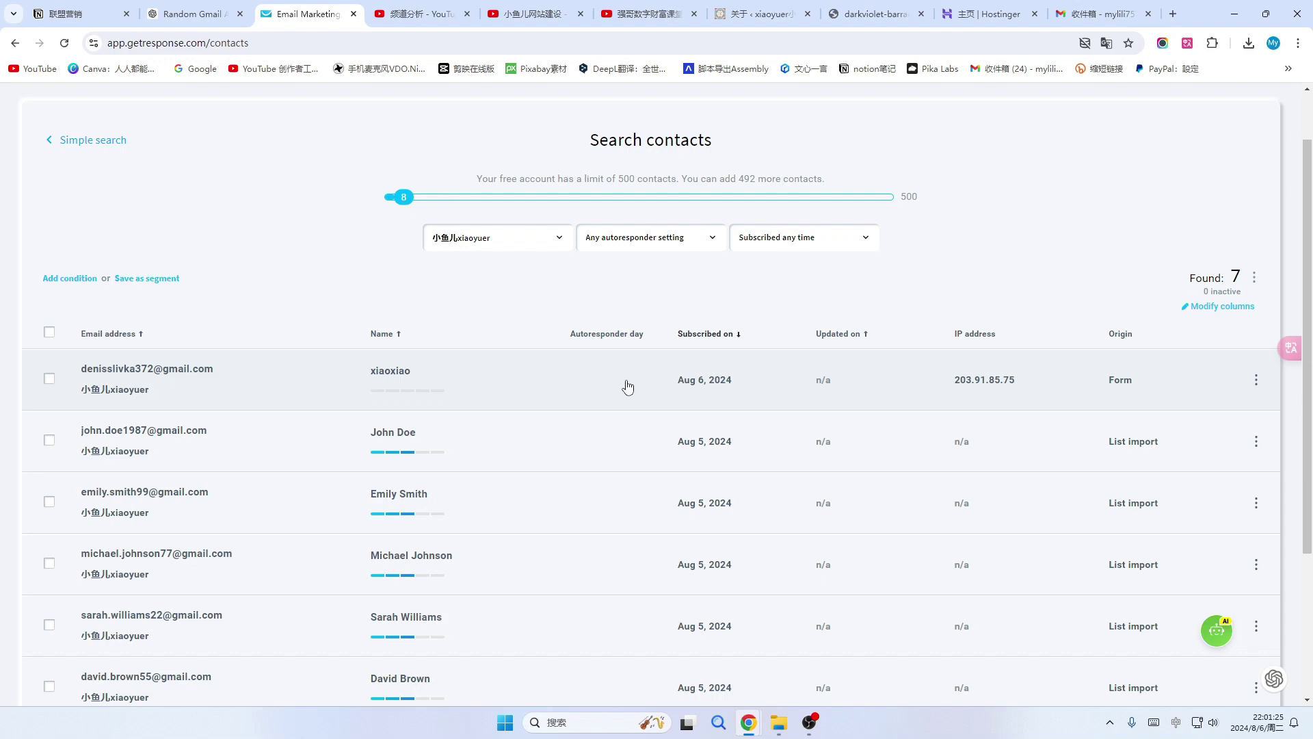
{"action": "scroll", "coordinate": [628, 387], "scroll_direction": "down", "scroll_amount": 1}
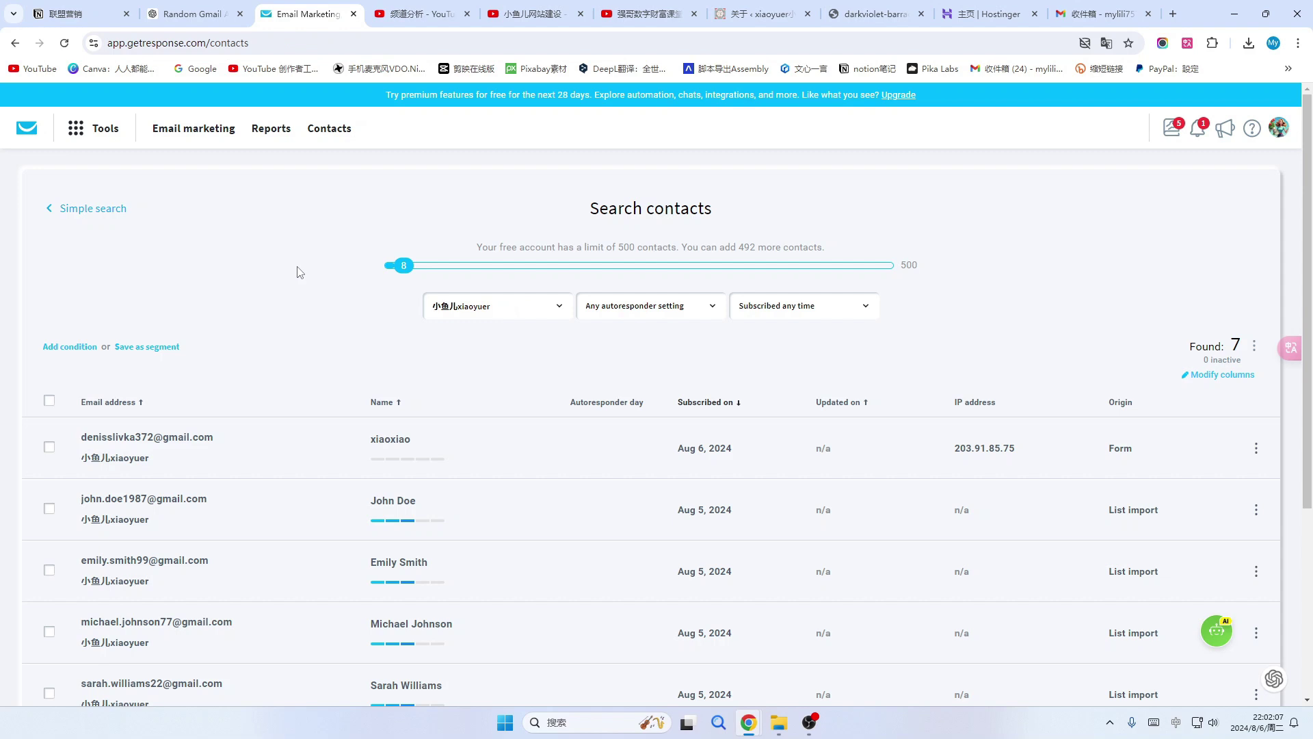
Translate GetResponse into Chinese and start a new funnel from Tools > Conversion funnel.
{"action": "left_click", "coordinate": [83, 130]}
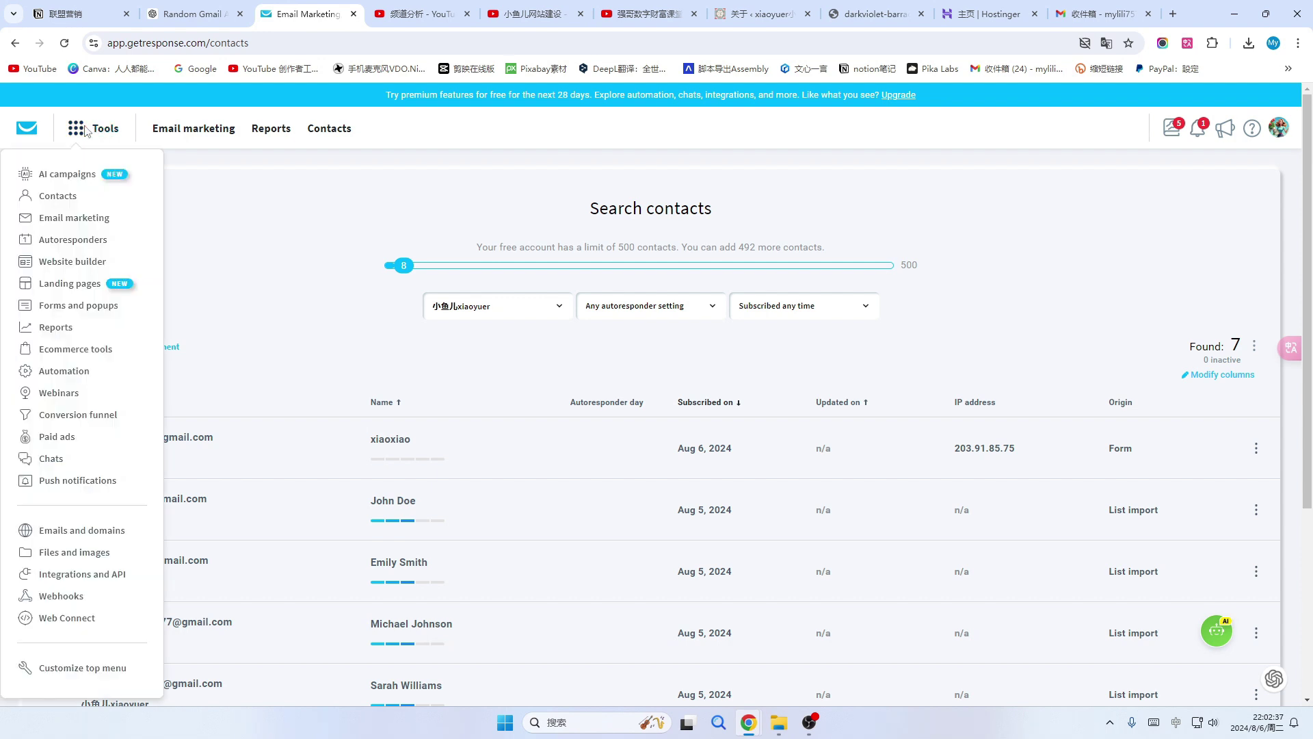
{"action": "left_click", "coordinate": [1188, 43]}
{"action": "left_click", "coordinate": [1098, 197]}
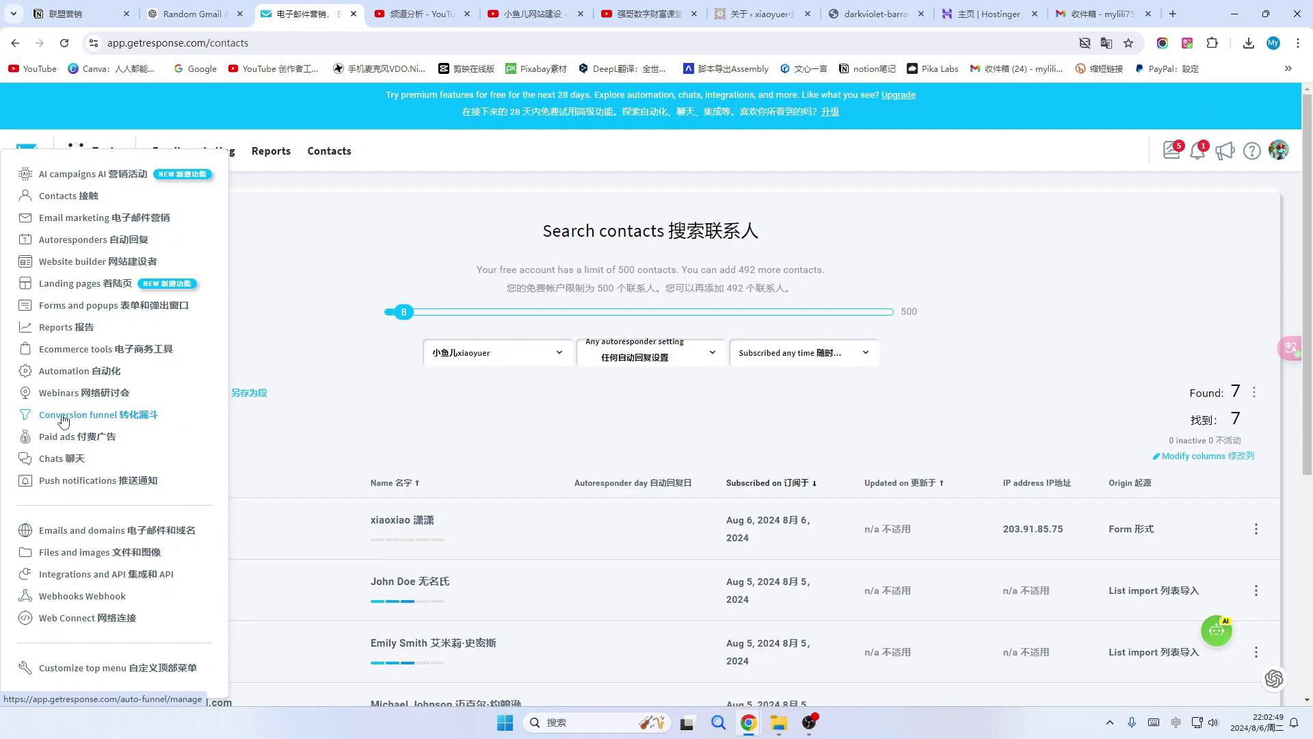
{"action": "left_click", "coordinate": [69, 421]}
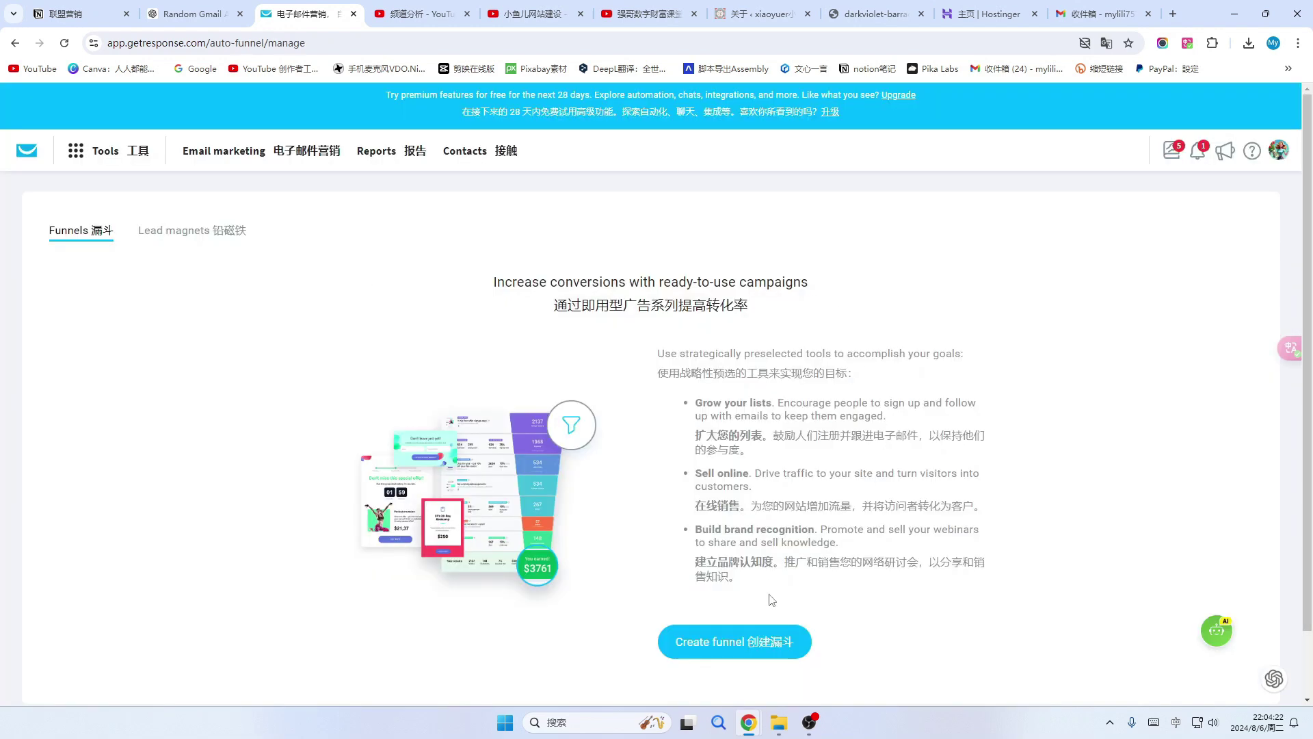
{"action": "left_click", "coordinate": [760, 648]}
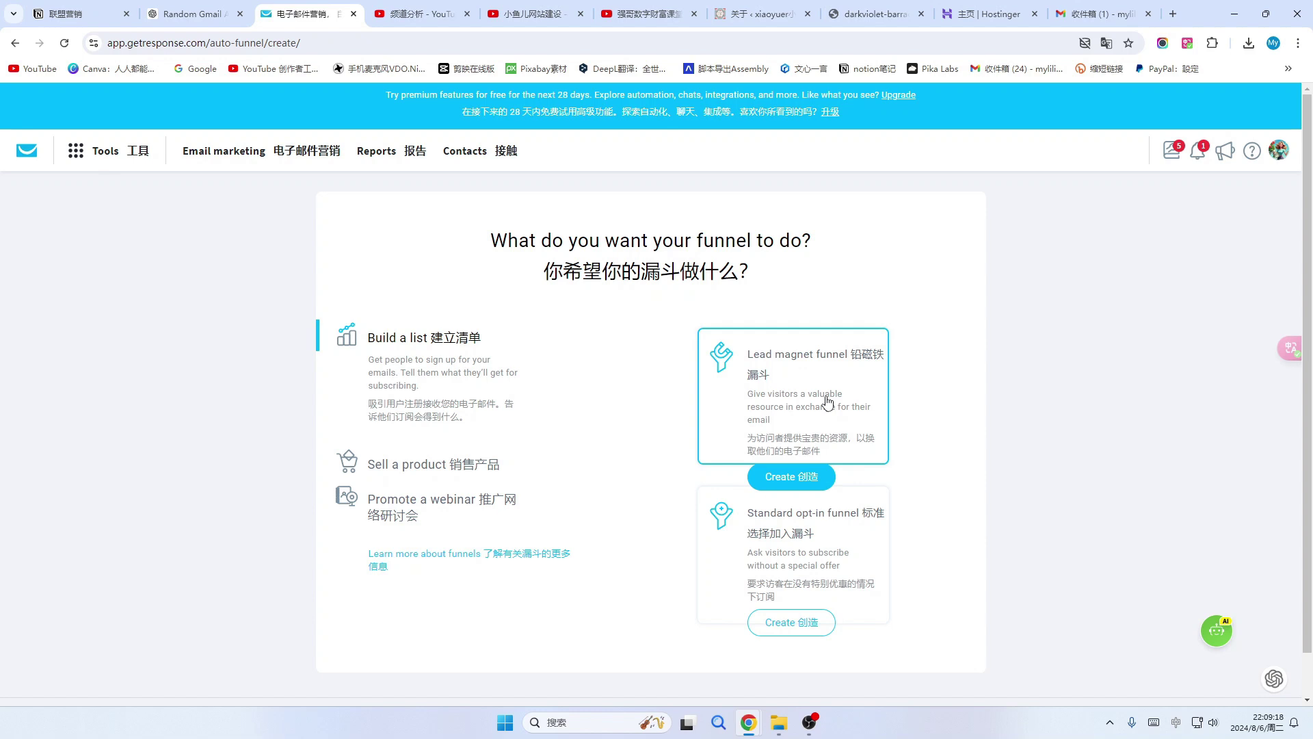
Choose the lead magnet funnel, name it 小鱼儿限量免费领取购物秘籍, and save.
{"action": "left_click", "coordinate": [828, 402]}
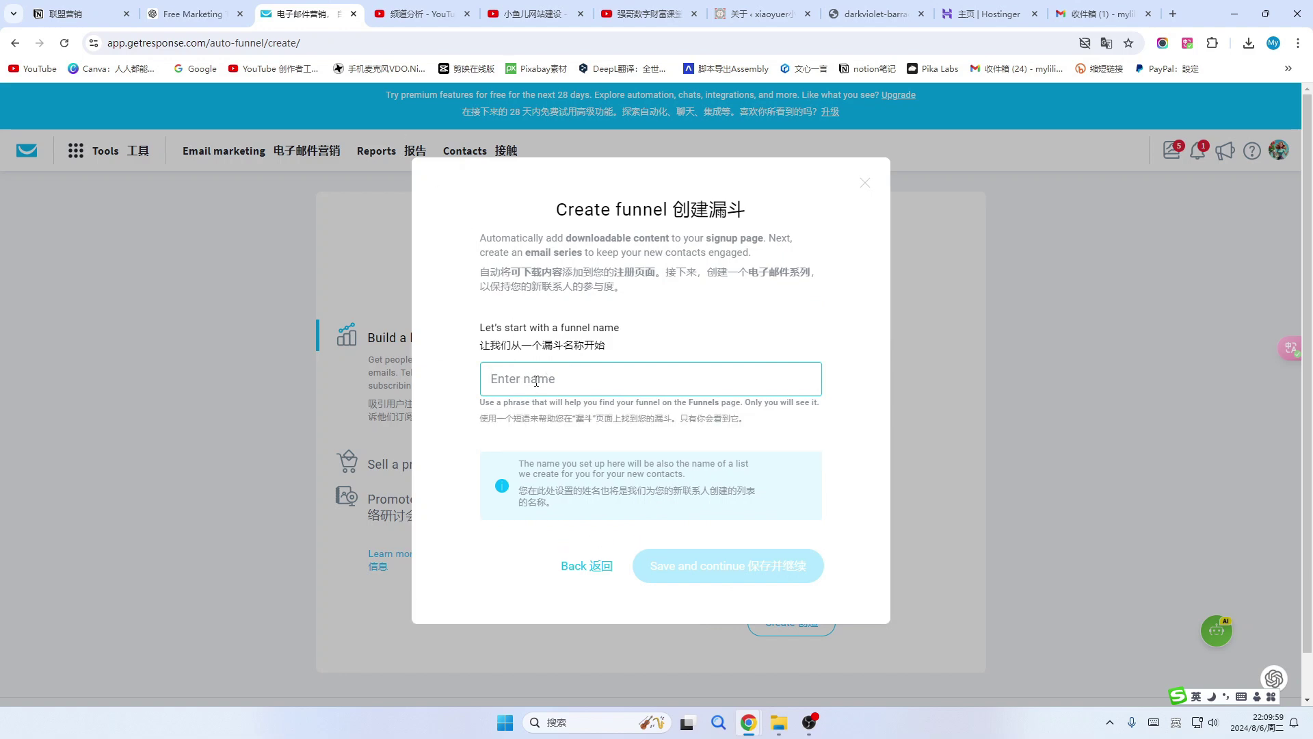
{"action": "type", "text": "限量免费领取购物秘籍"}
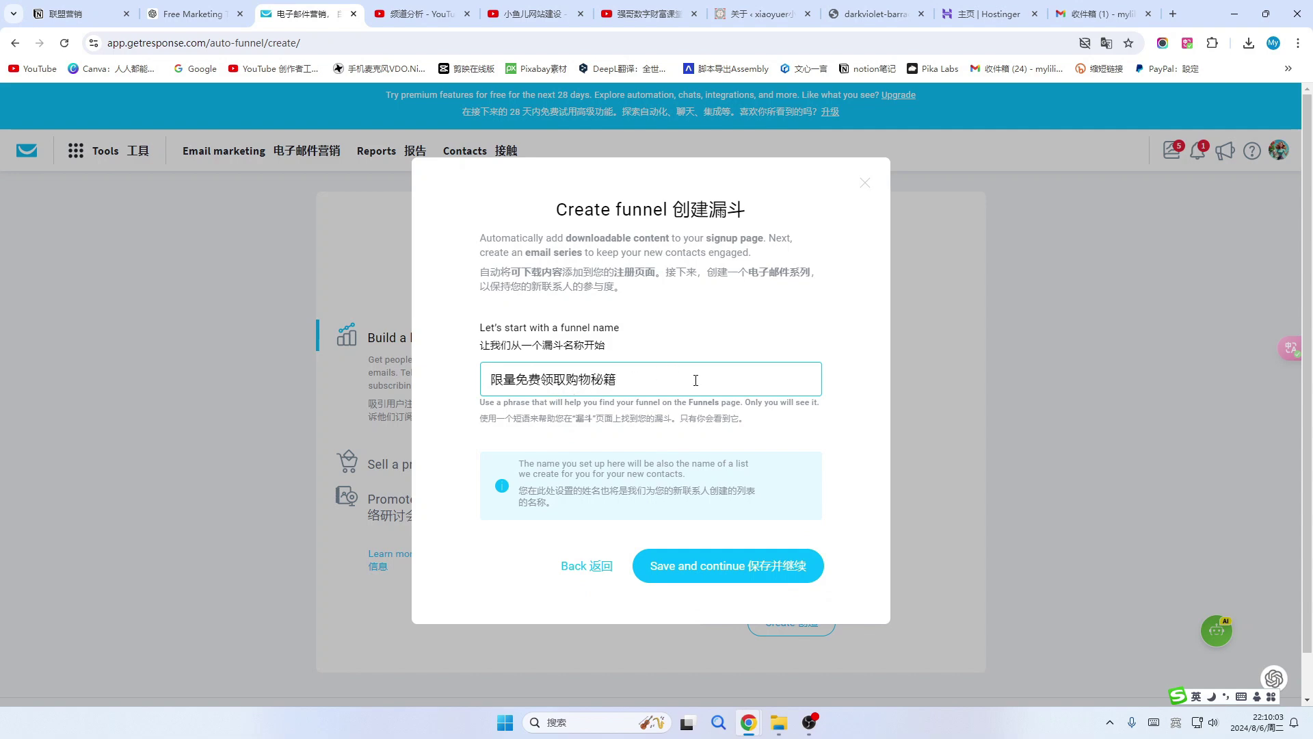
{"action": "key", "text": "Home"}
{"action": "type", "text": "小鱼儿"}
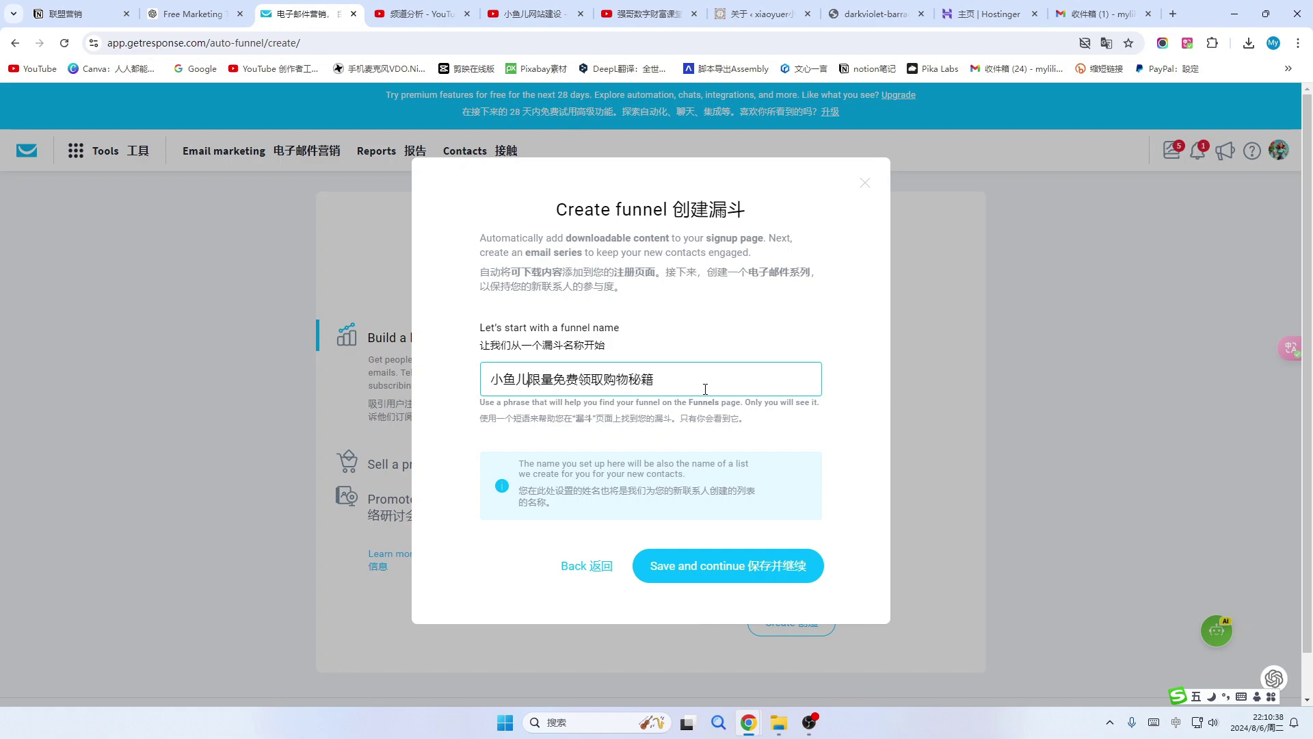
{"action": "left_click", "coordinate": [764, 573]}
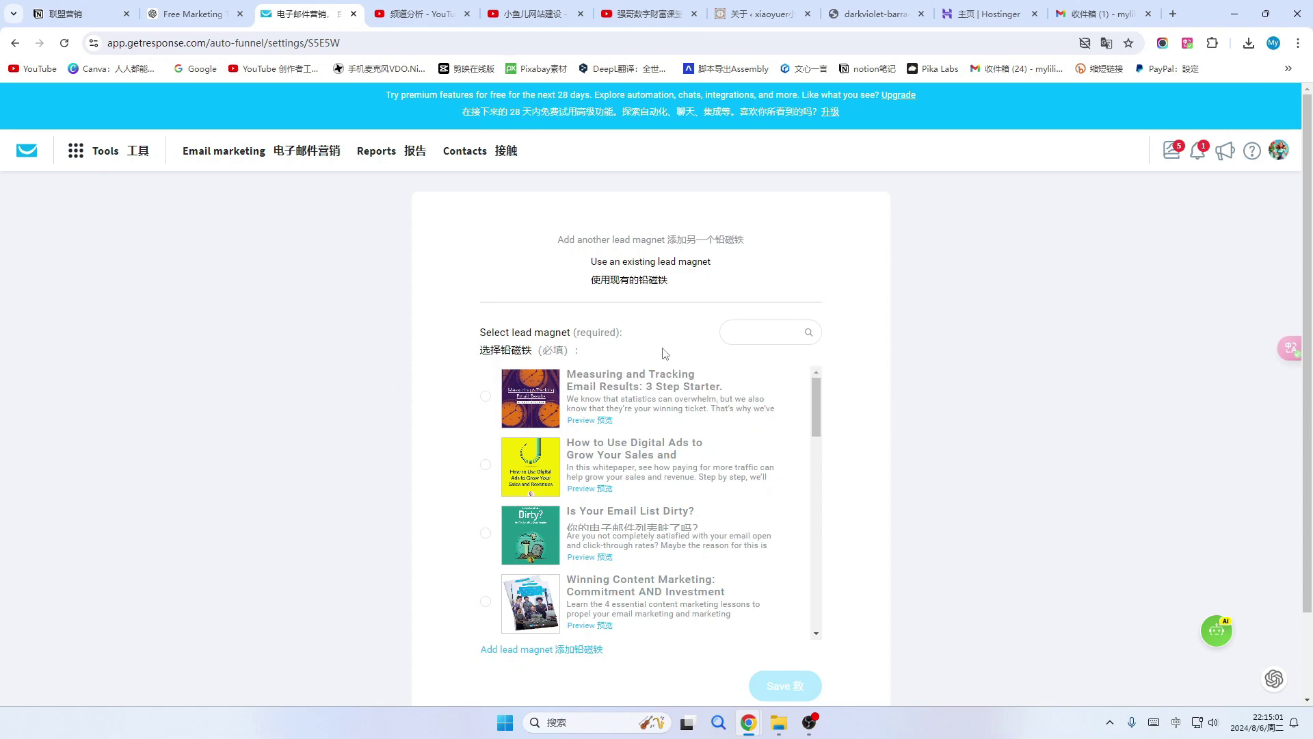
{"action": "scroll", "coordinate": [641, 479], "scroll_direction": "down", "scroll_amount": 2}
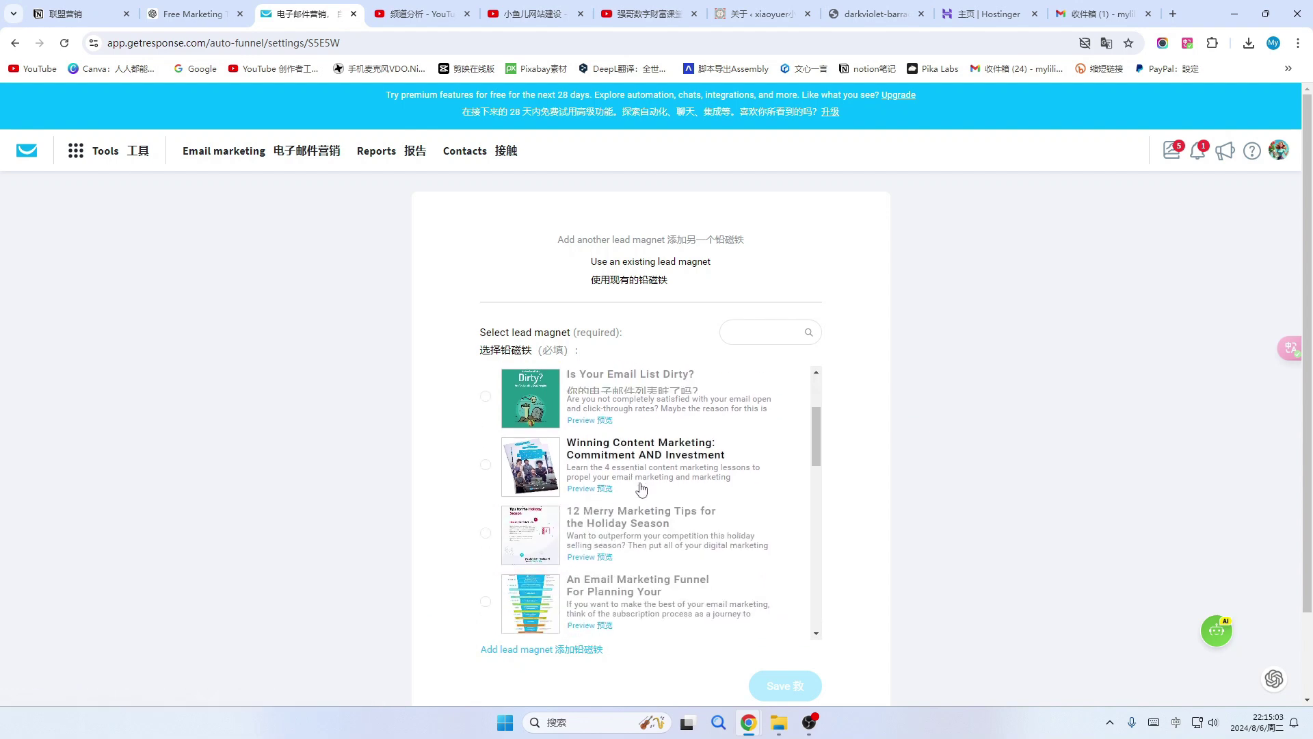
{"action": "scroll", "coordinate": [641, 488], "scroll_direction": "up", "scroll_amount": 2}
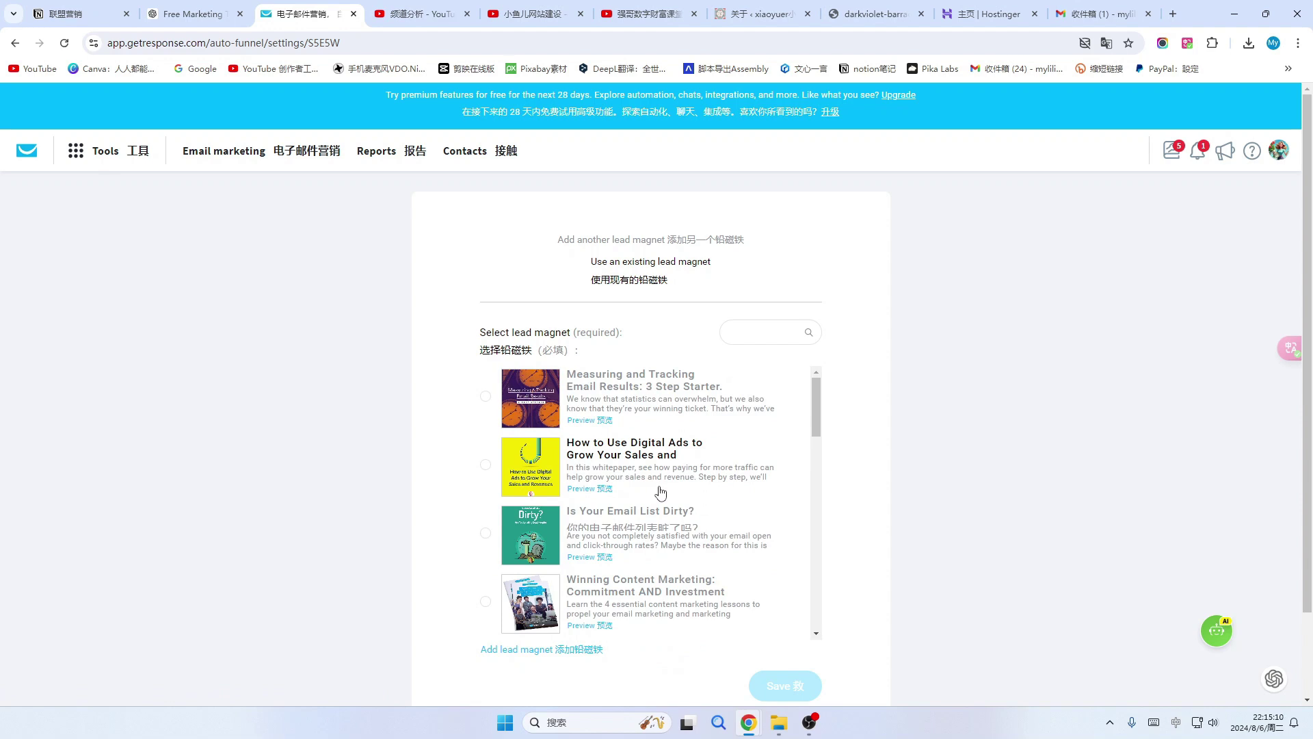
{"action": "left_click", "coordinate": [604, 425]}
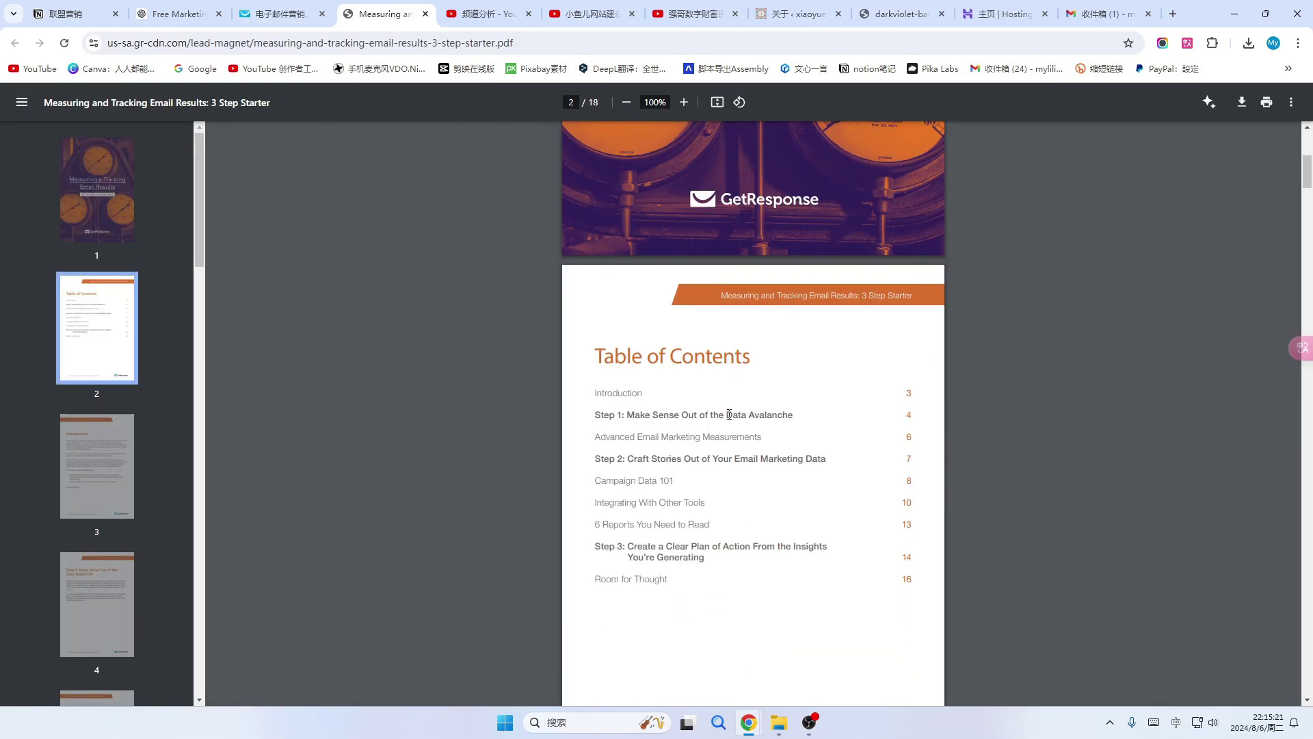
{"action": "scroll", "coordinate": [736, 452], "scroll_direction": "down", "scroll_amount": 5}
{"action": "scroll", "coordinate": [736, 451], "scroll_direction": "down", "scroll_amount": 10}
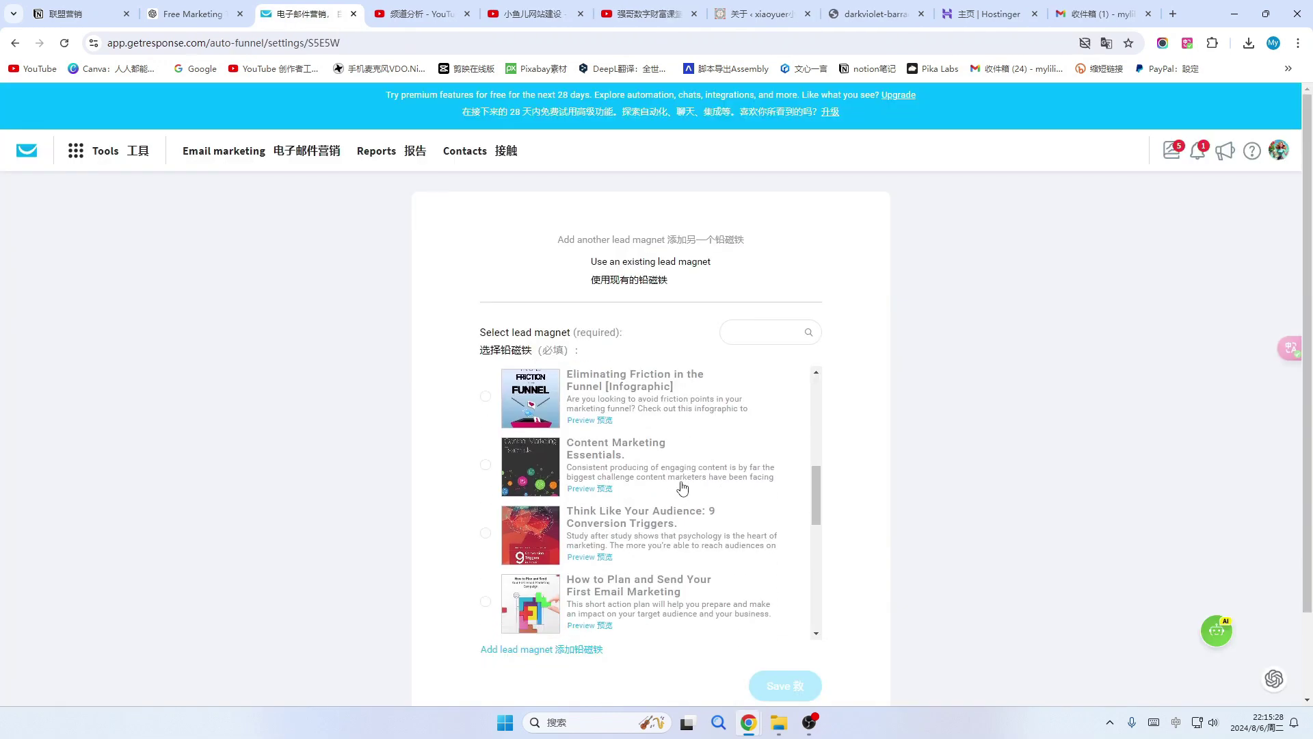
{"action": "scroll", "coordinate": [677, 473], "scroll_direction": "up", "scroll_amount": 1}
{"action": "scroll", "coordinate": [677, 473], "scroll_direction": "up", "scroll_amount": 1}
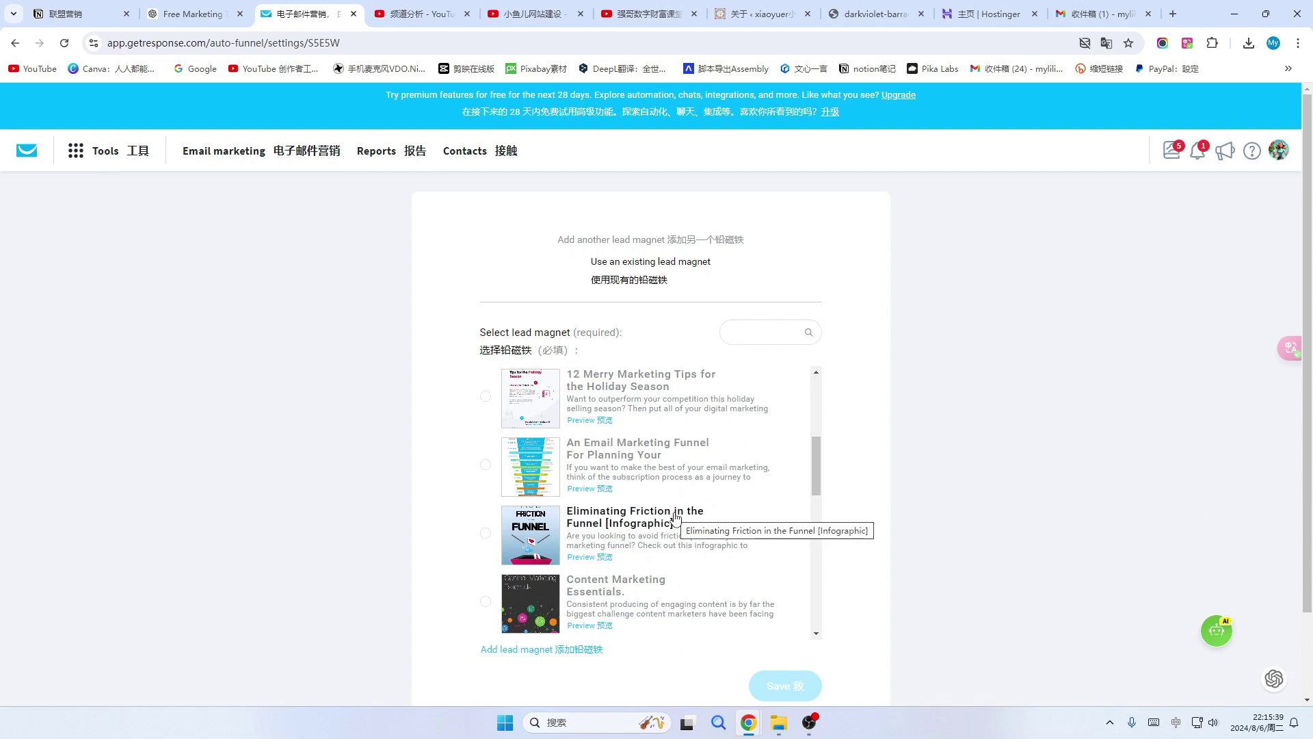
{"action": "scroll", "coordinate": [636, 582], "scroll_direction": "down", "scroll_amount": 2}
{"action": "scroll", "coordinate": [547, 669], "scroll_direction": "down", "scroll_amount": 2}
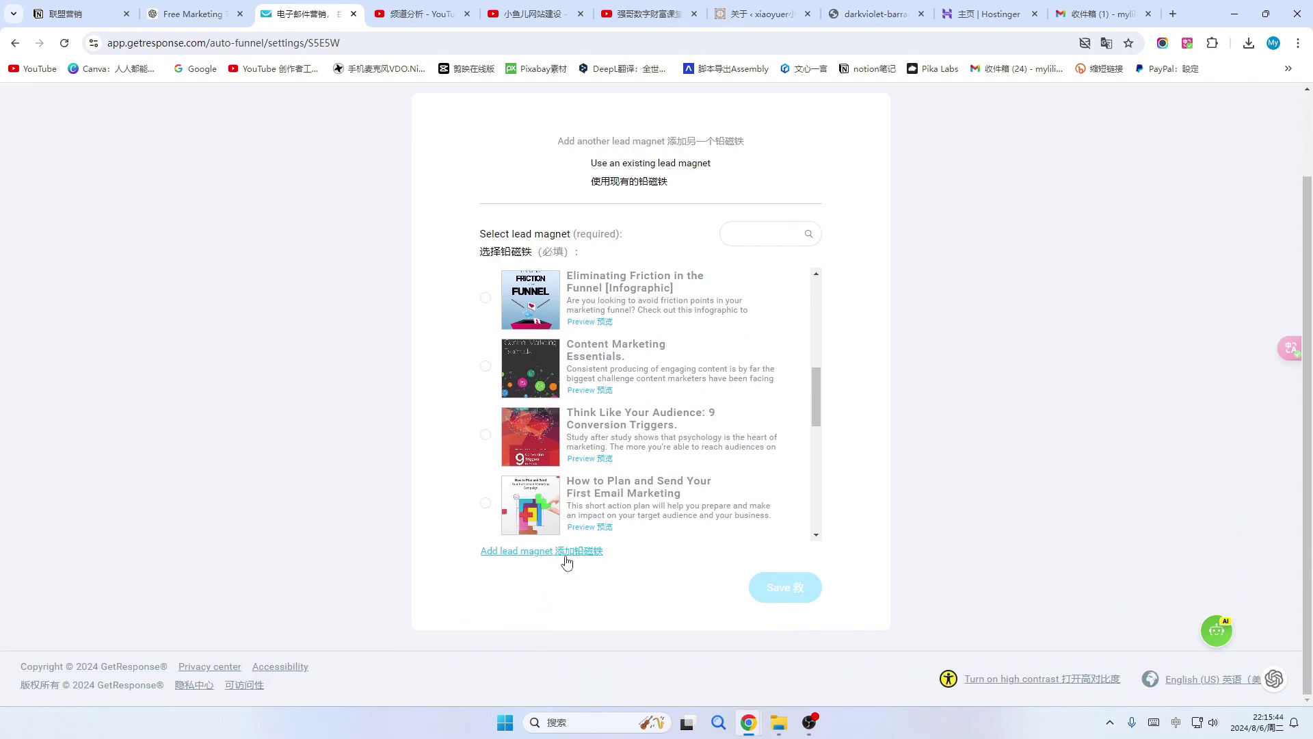
Begin adding a custom lead magnet and look over its empty name, description and file form.
{"action": "left_click", "coordinate": [533, 558]}
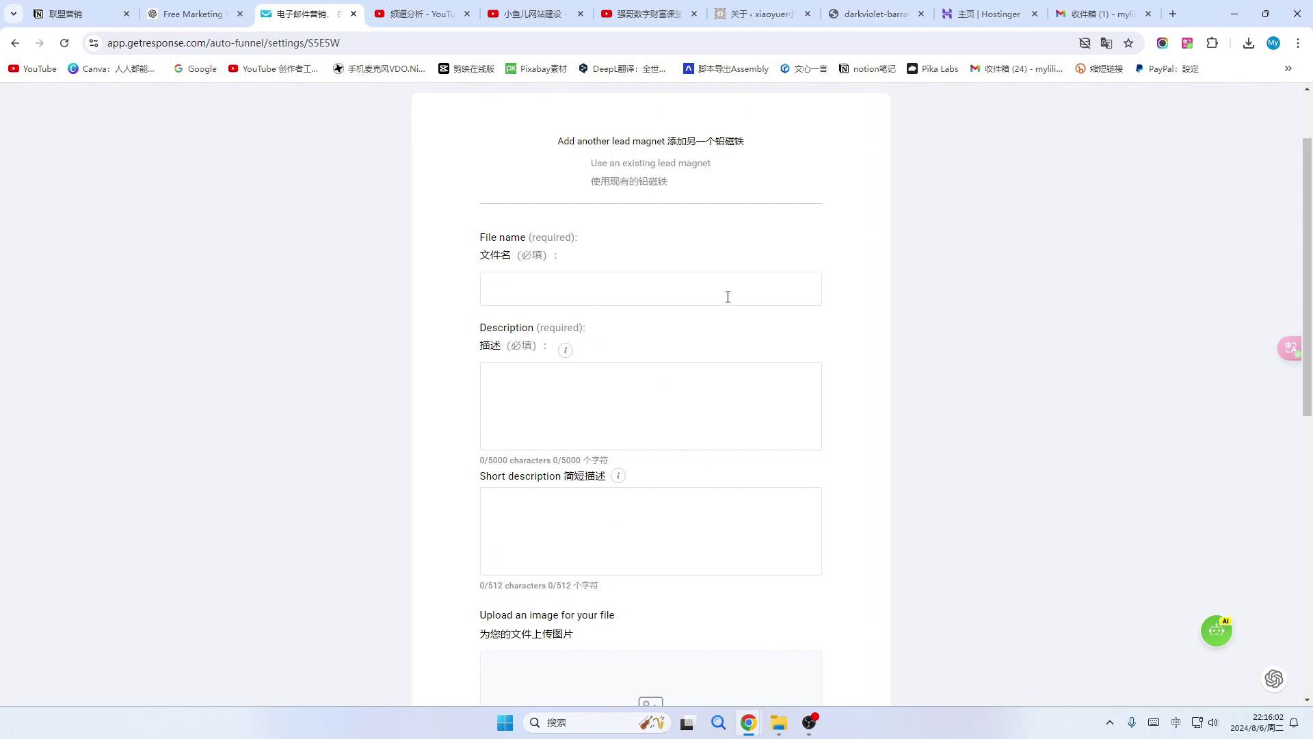
{"action": "scroll", "coordinate": [674, 470], "scroll_direction": "down", "scroll_amount": 4}
{"action": "scroll", "coordinate": [675, 479], "scroll_direction": "up", "scroll_amount": 5}
{"action": "scroll", "coordinate": [670, 445], "scroll_direction": "down", "scroll_amount": 1}
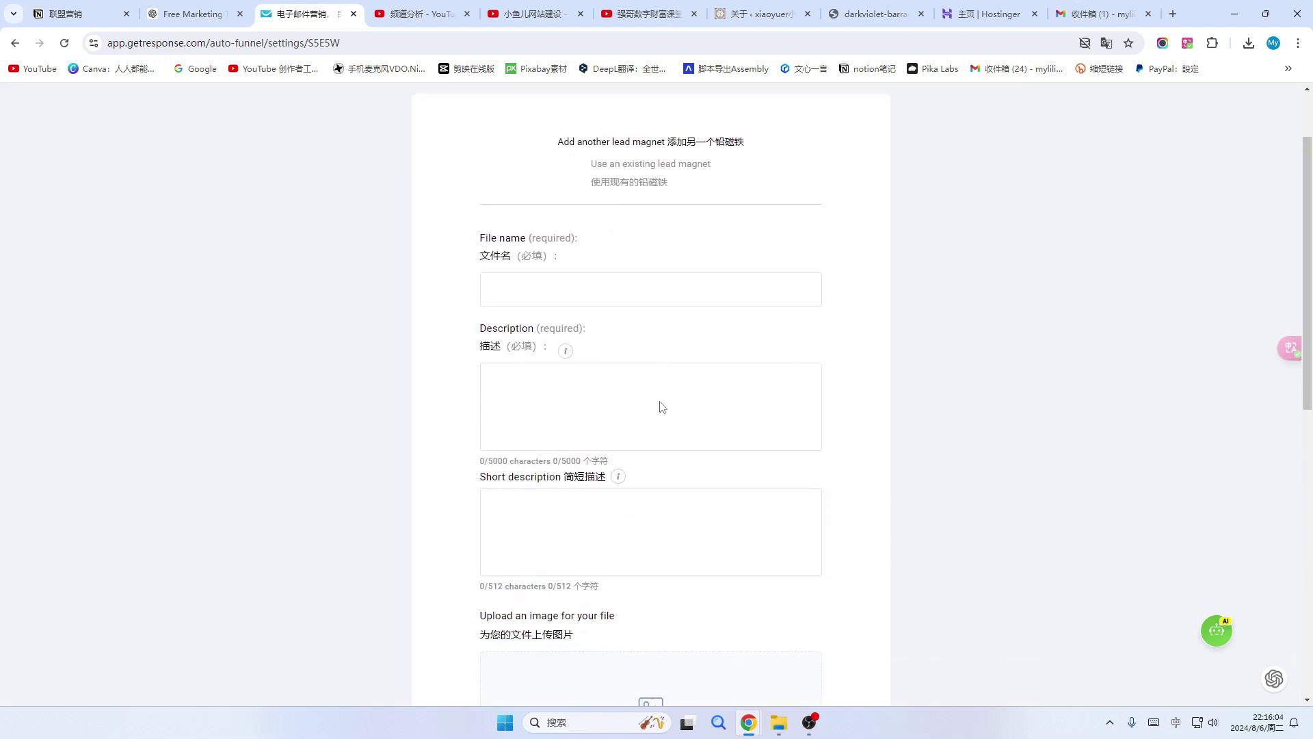
{"action": "scroll", "coordinate": [691, 479], "scroll_direction": "down", "scroll_amount": 3}
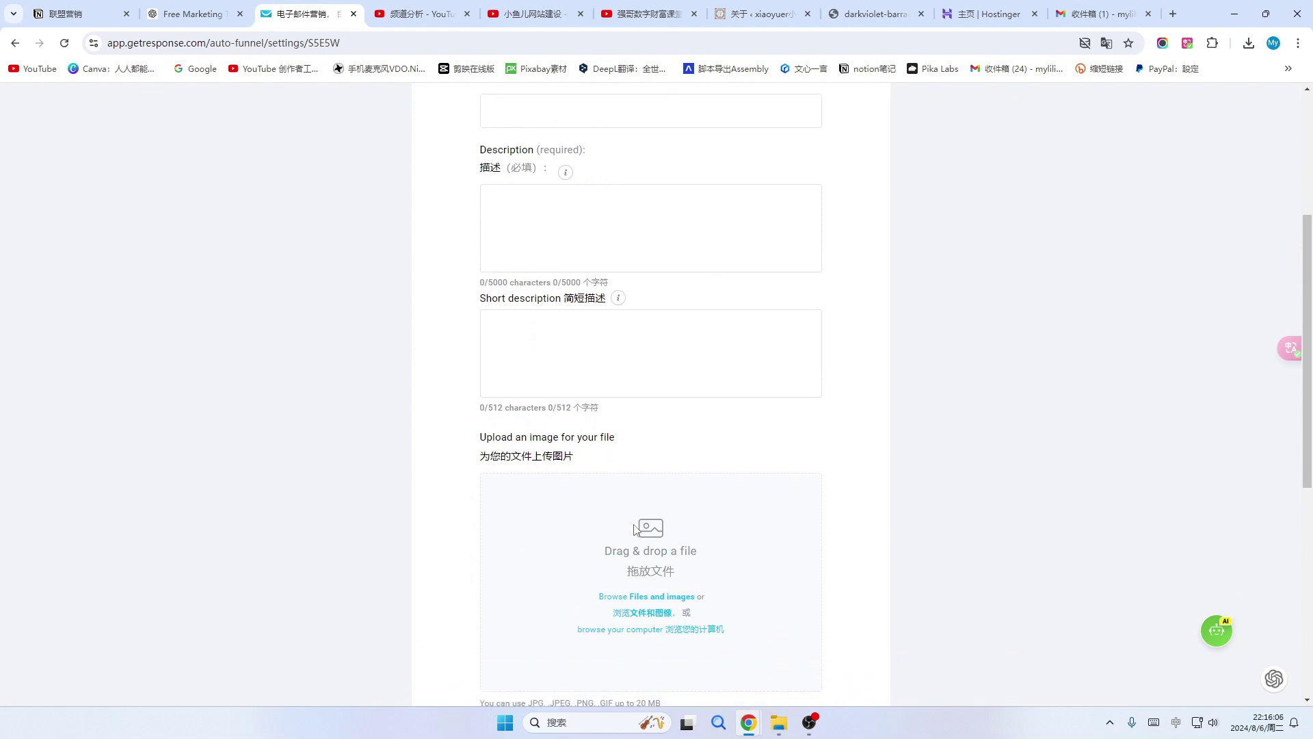
{"action": "scroll", "coordinate": [636, 530], "scroll_direction": "down", "scroll_amount": 4}
{"action": "scroll", "coordinate": [657, 595], "scroll_direction": "up", "scroll_amount": 6}
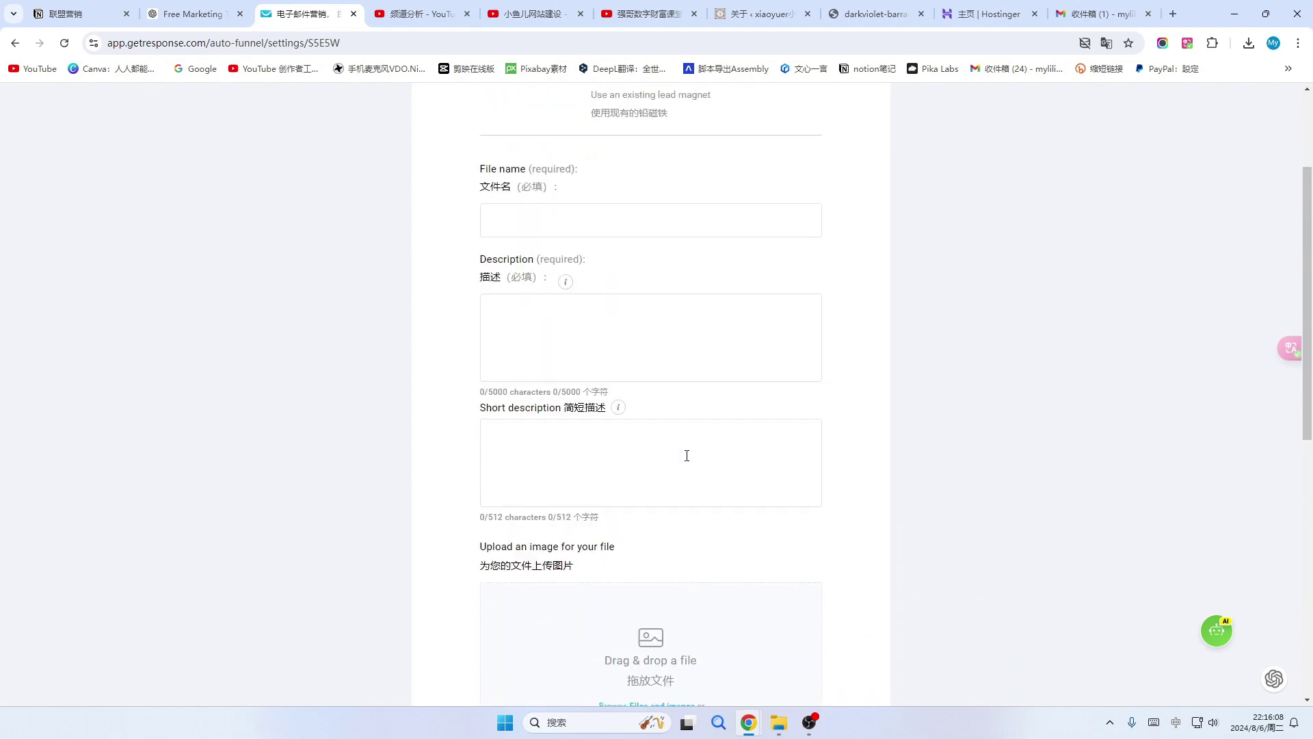
{"action": "scroll", "coordinate": [686, 456], "scroll_direction": "up", "scroll_amount": 2}
{"action": "scroll", "coordinate": [687, 457], "scroll_direction": "down", "scroll_amount": 1}
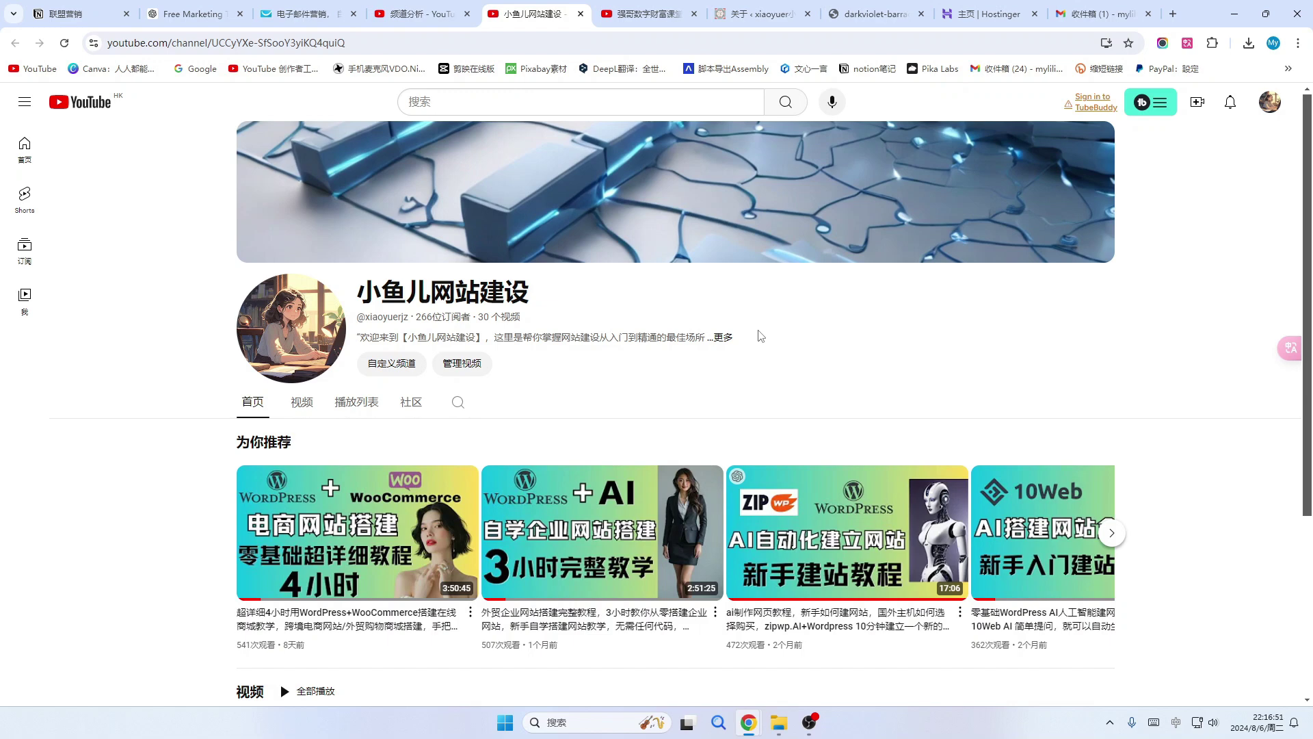
Go back from YouTube to the GetResponse new lead magnet form.
{"action": "left_click", "coordinate": [314, 12]}
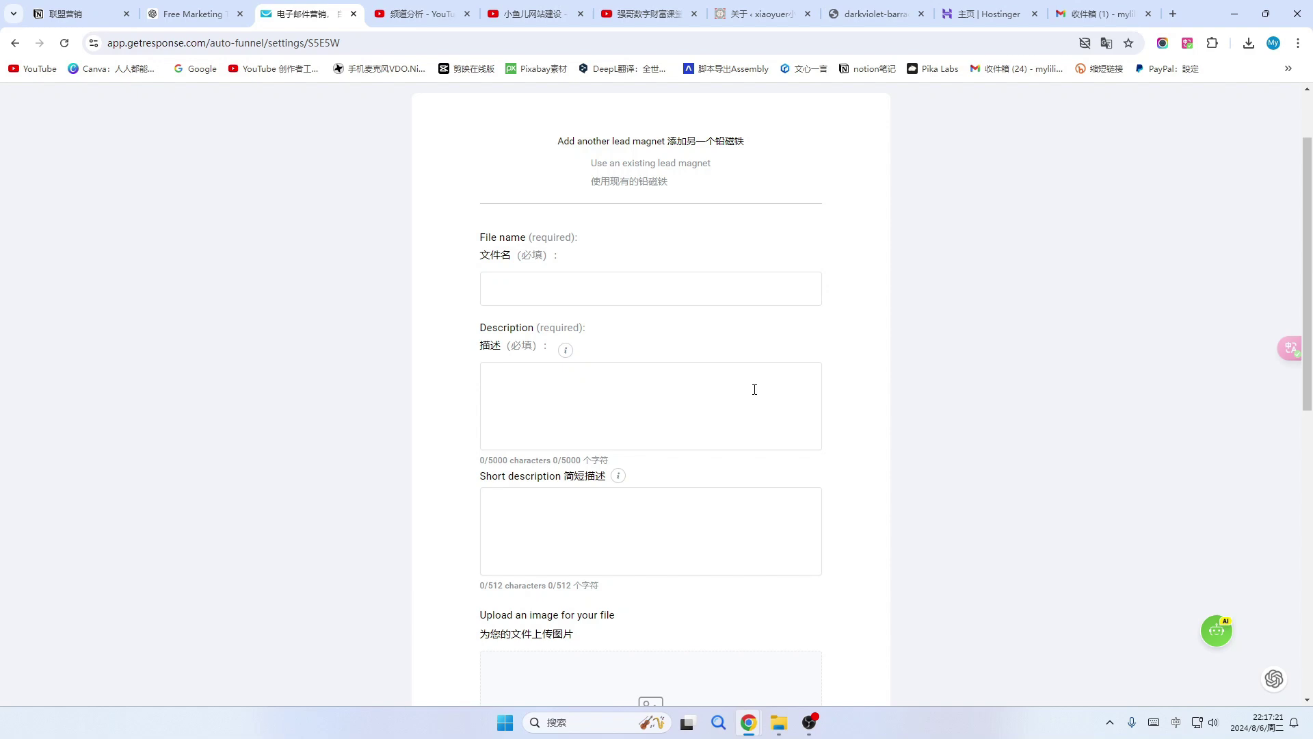
Paste 限量免费领取购物秘籍 as both the lead magnet's file name and its description.
{"action": "left_click", "coordinate": [515, 288]}
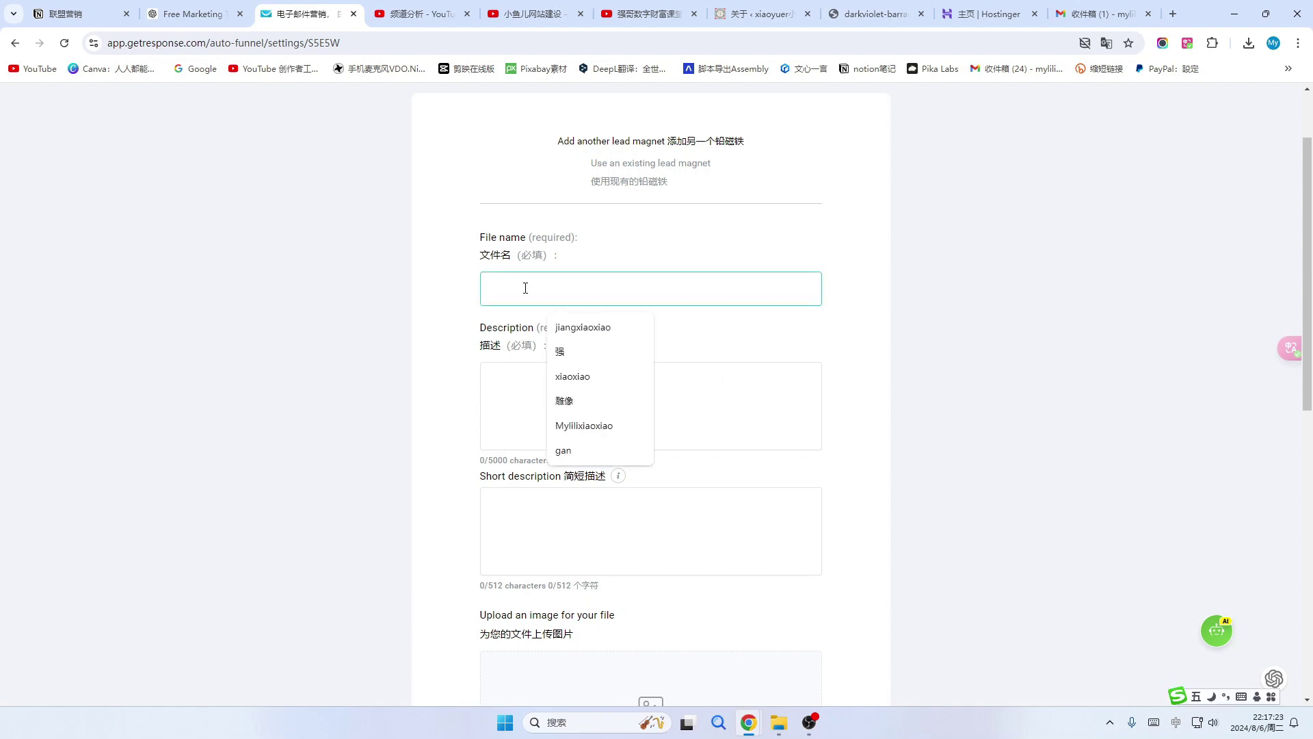
{"action": "type", "text": "限量免费领取购物秘籍"}
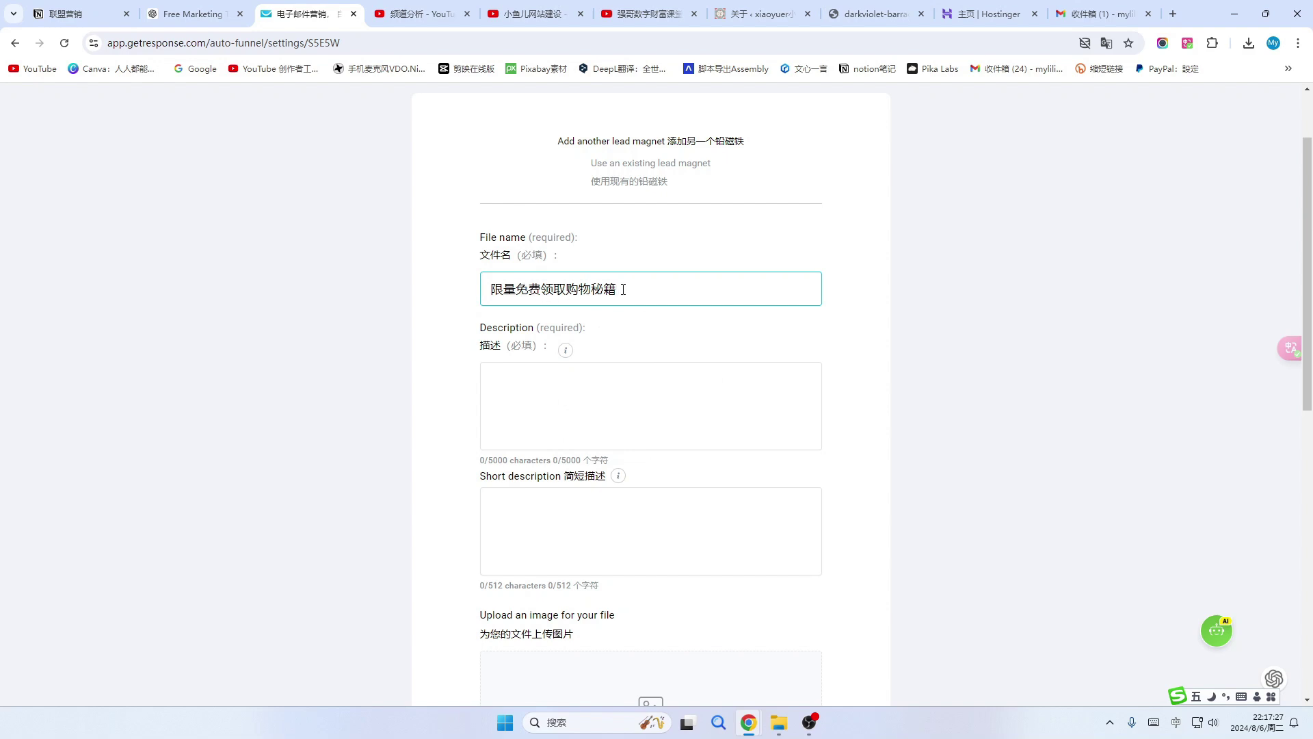
{"action": "left_click", "coordinate": [533, 438]}
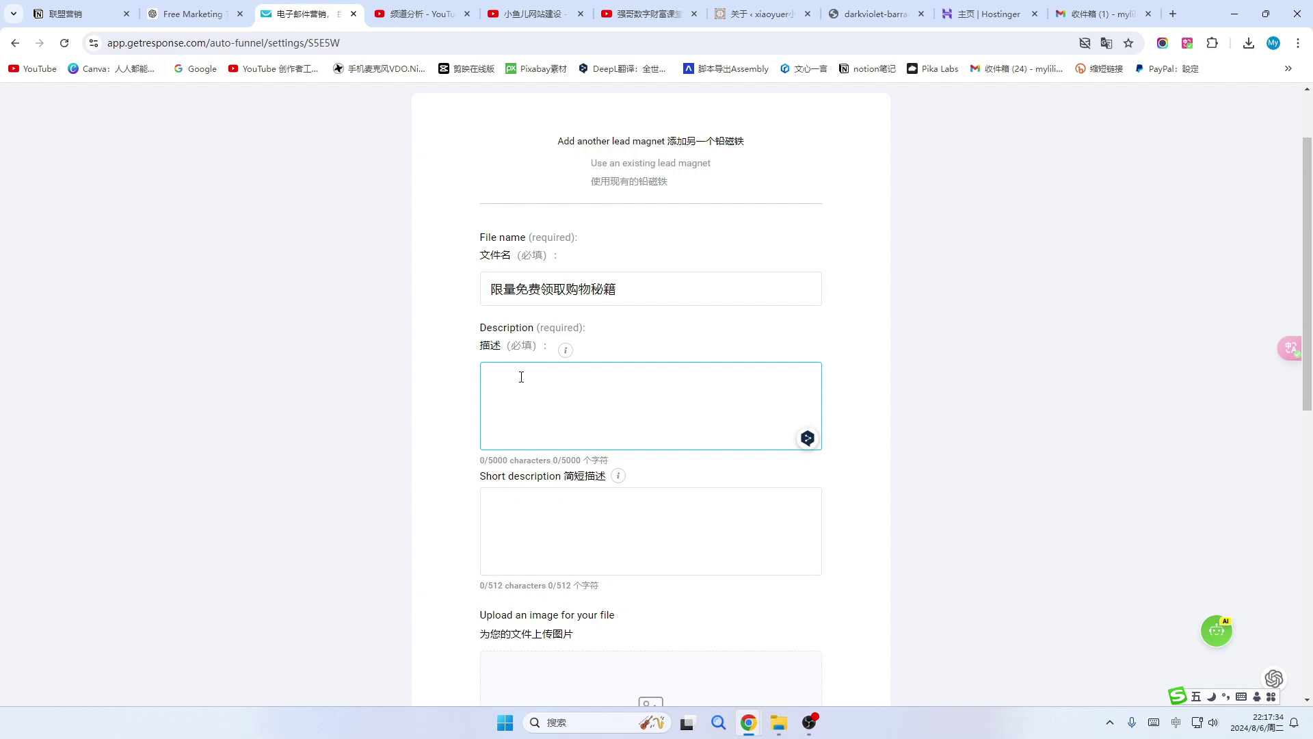
{"action": "type", "text": "限量免费领取购物秘籍"}
{"action": "left_click", "coordinate": [546, 506]}
{"action": "scroll", "coordinate": [545, 504], "scroll_direction": "down", "scroll_amount": 3}
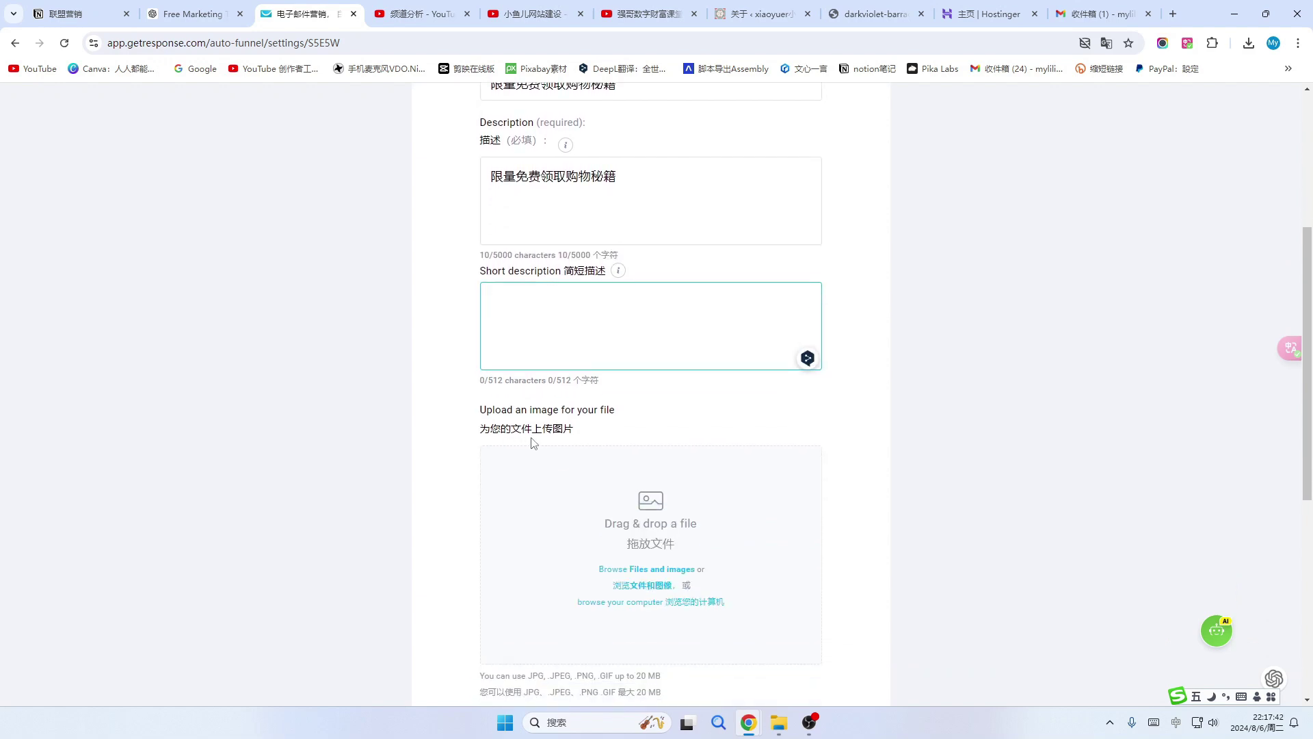
{"action": "scroll", "coordinate": [587, 463], "scroll_direction": "down", "scroll_amount": 3}
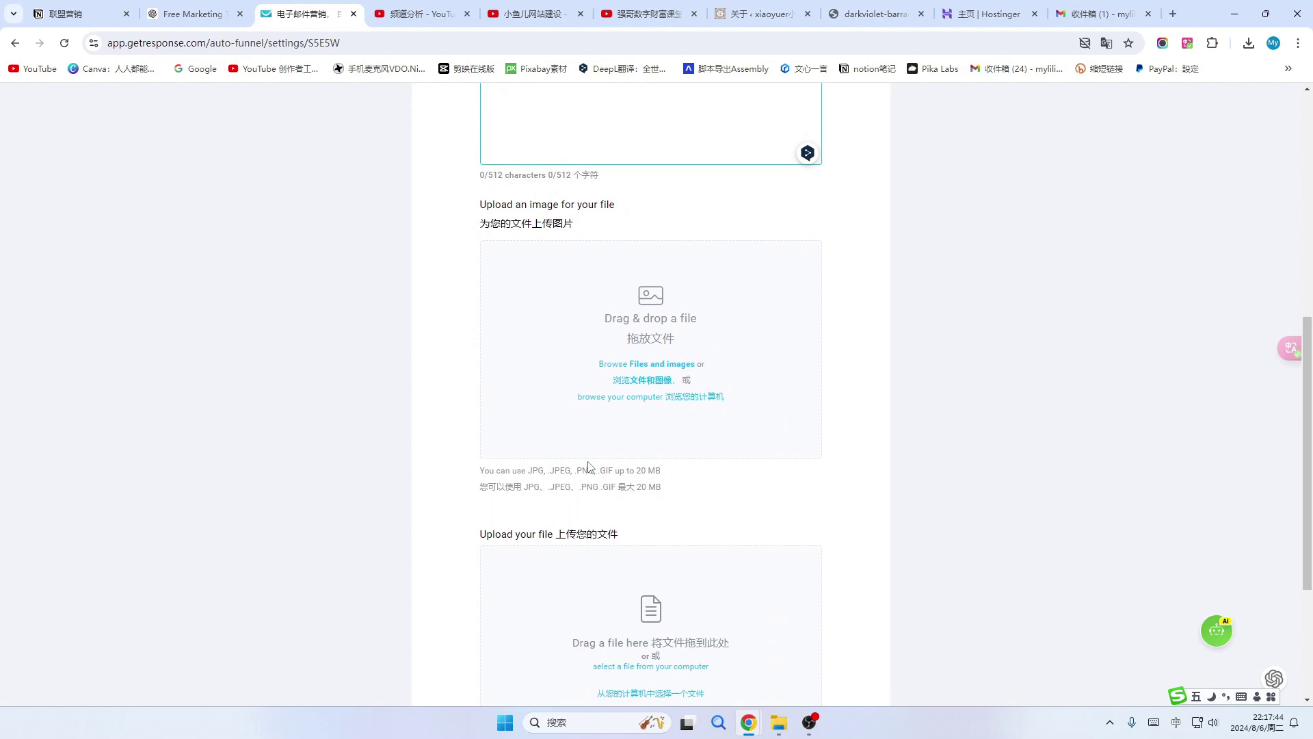
{"action": "scroll", "coordinate": [595, 424], "scroll_direction": "up", "scroll_amount": 1}
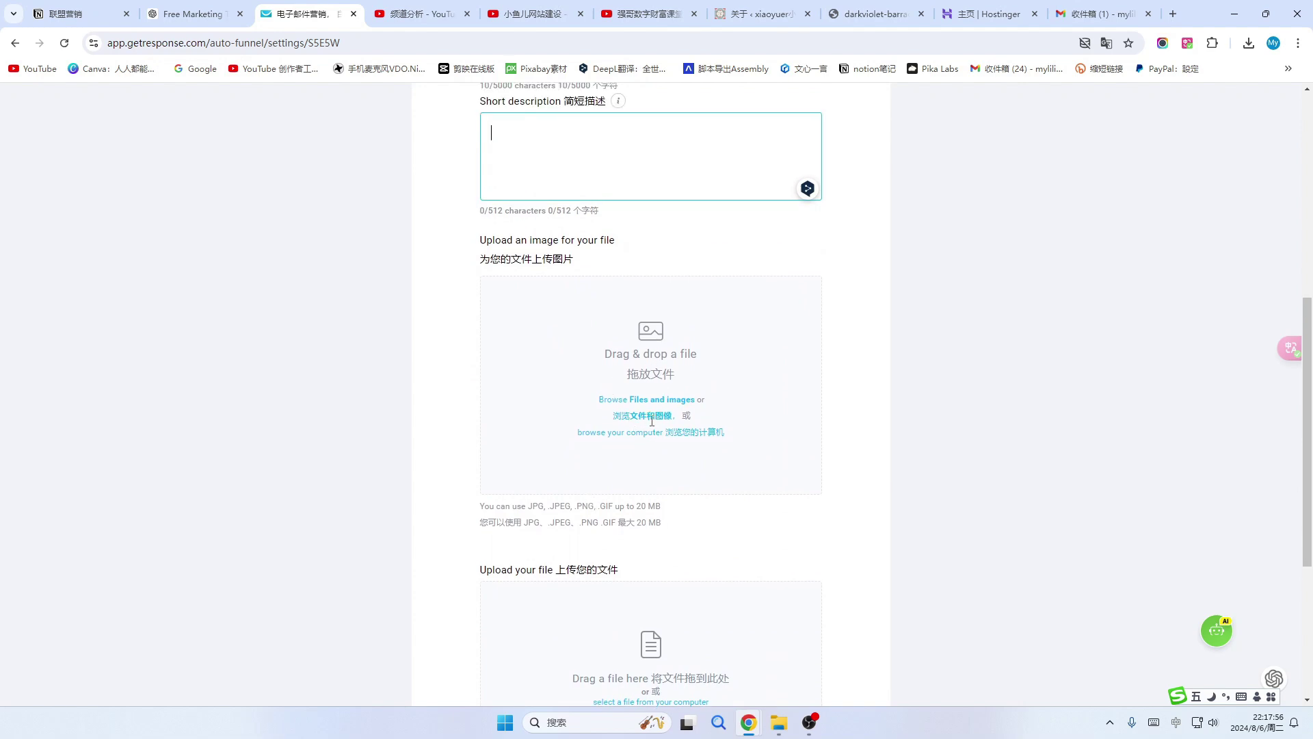
{"action": "scroll", "coordinate": [691, 423], "scroll_direction": "down", "scroll_amount": 3}
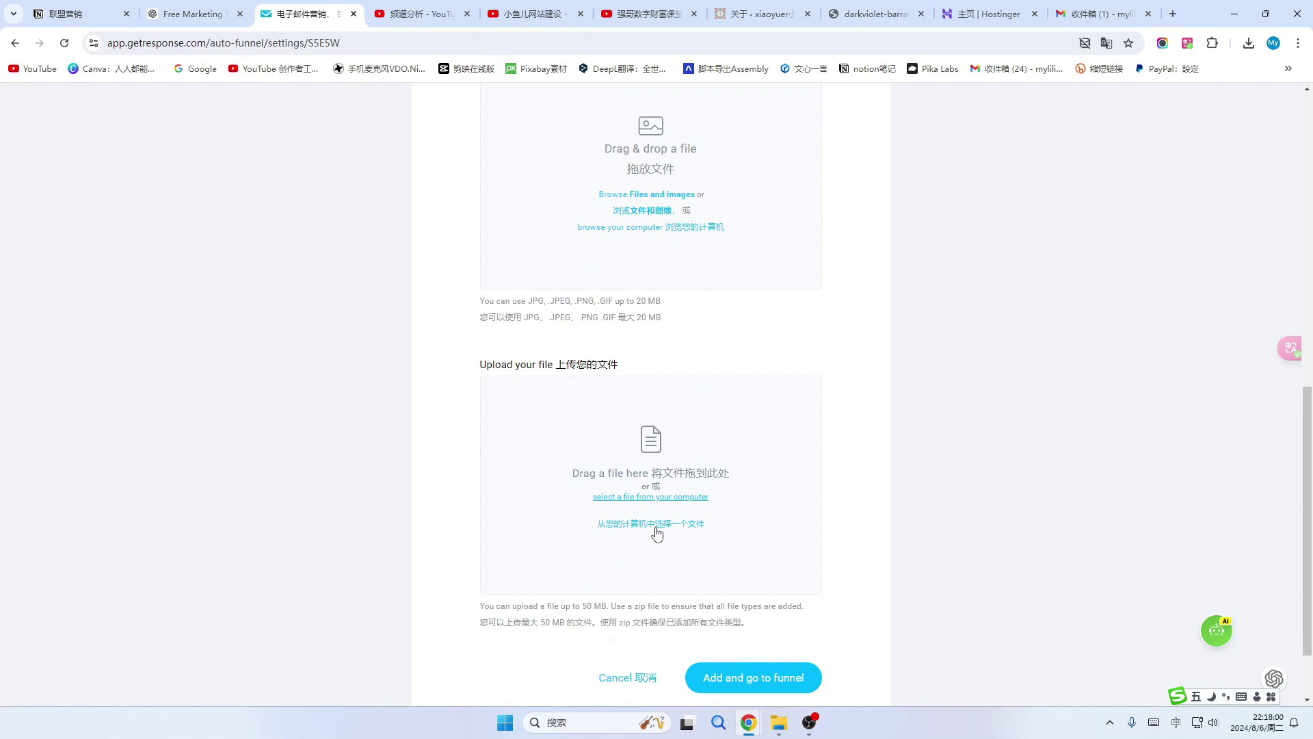
{"action": "scroll", "coordinate": [718, 516], "scroll_direction": "up", "scroll_amount": 1}
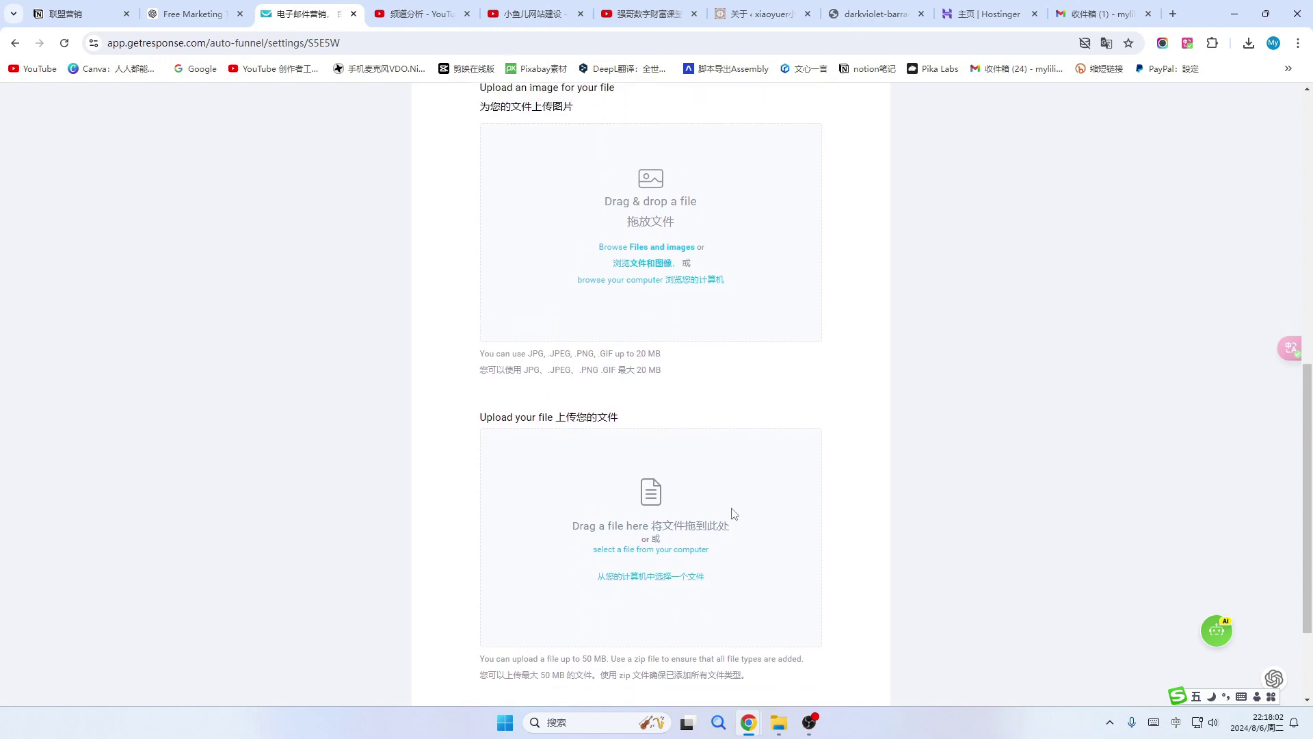
{"action": "scroll", "coordinate": [684, 502], "scroll_direction": "down", "scroll_amount": 2}
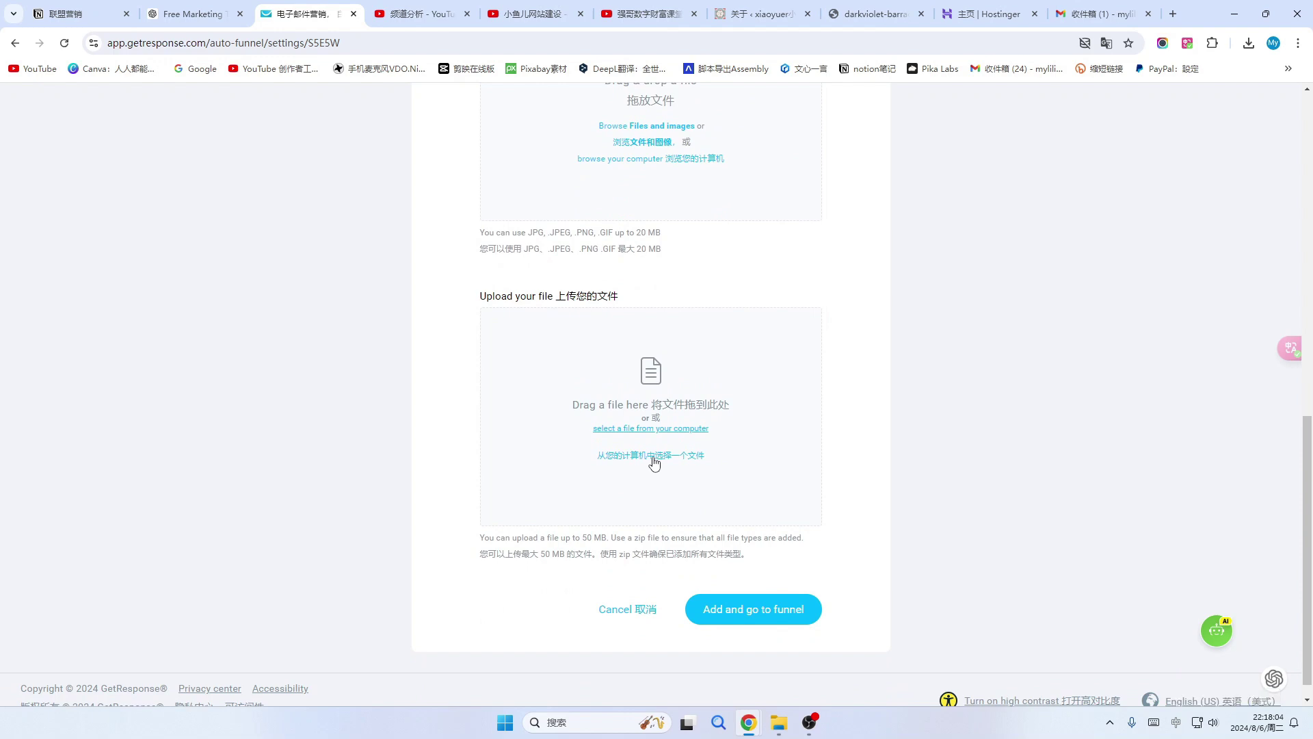
Select The_Princess_and_the_Beggar.pdf from the computer as the lead magnet's file.
{"action": "left_click", "coordinate": [654, 456]}
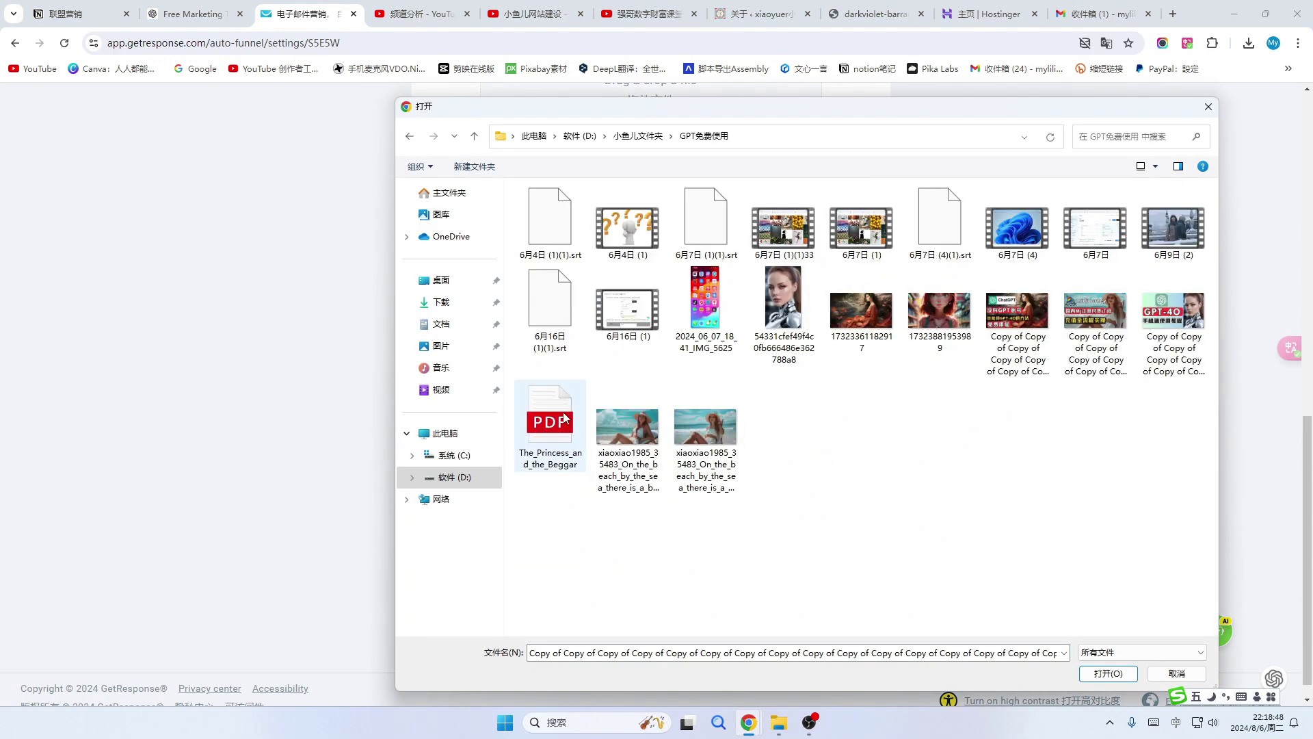
{"action": "left_click", "coordinate": [551, 405]}
{"action": "left_click", "coordinate": [1106, 673]}
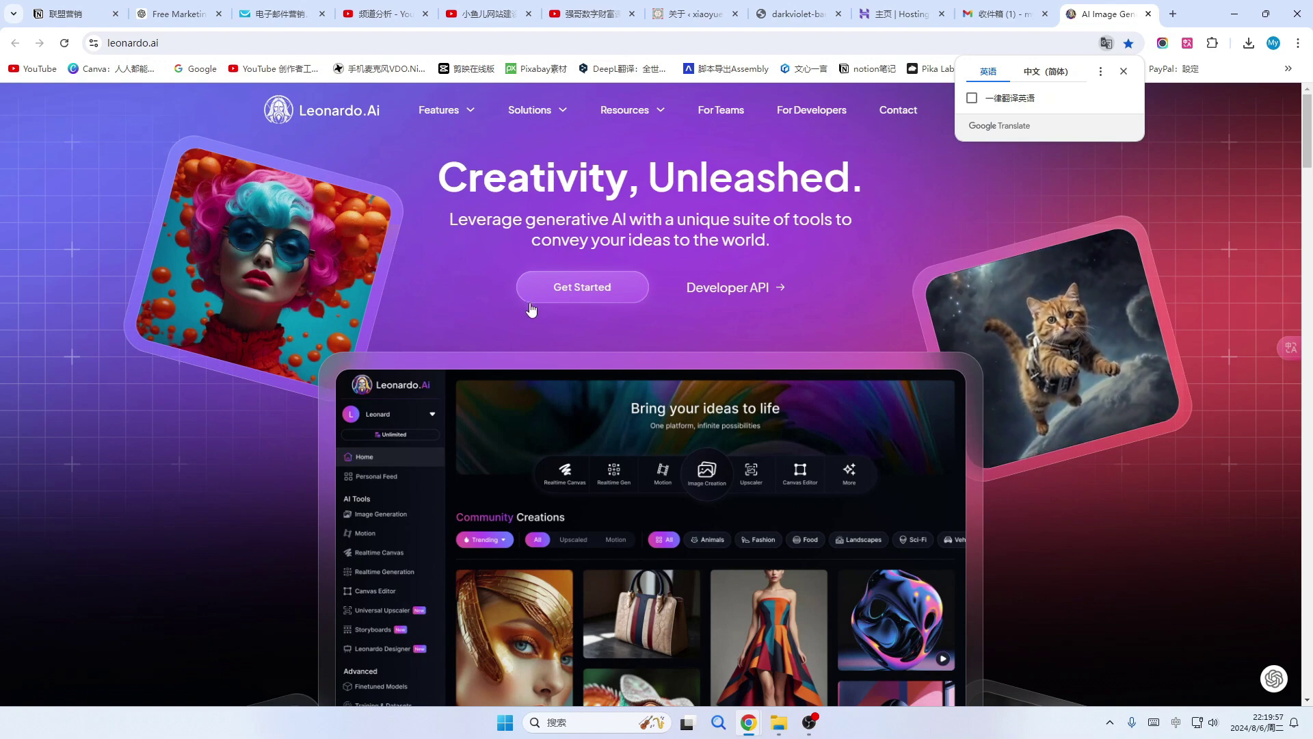
Open Leonardo.Ai's image generation page and browse it.
{"action": "left_click", "coordinate": [600, 299]}
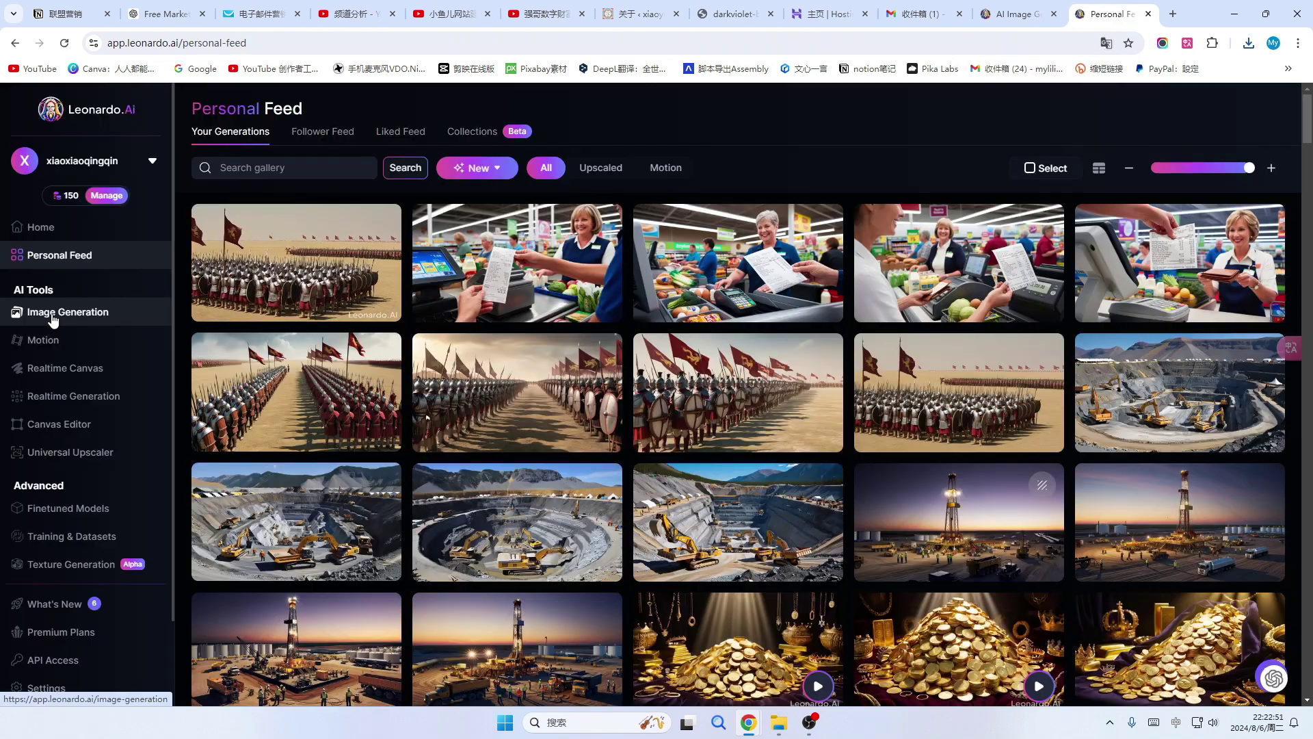
{"action": "left_click", "coordinate": [53, 319]}
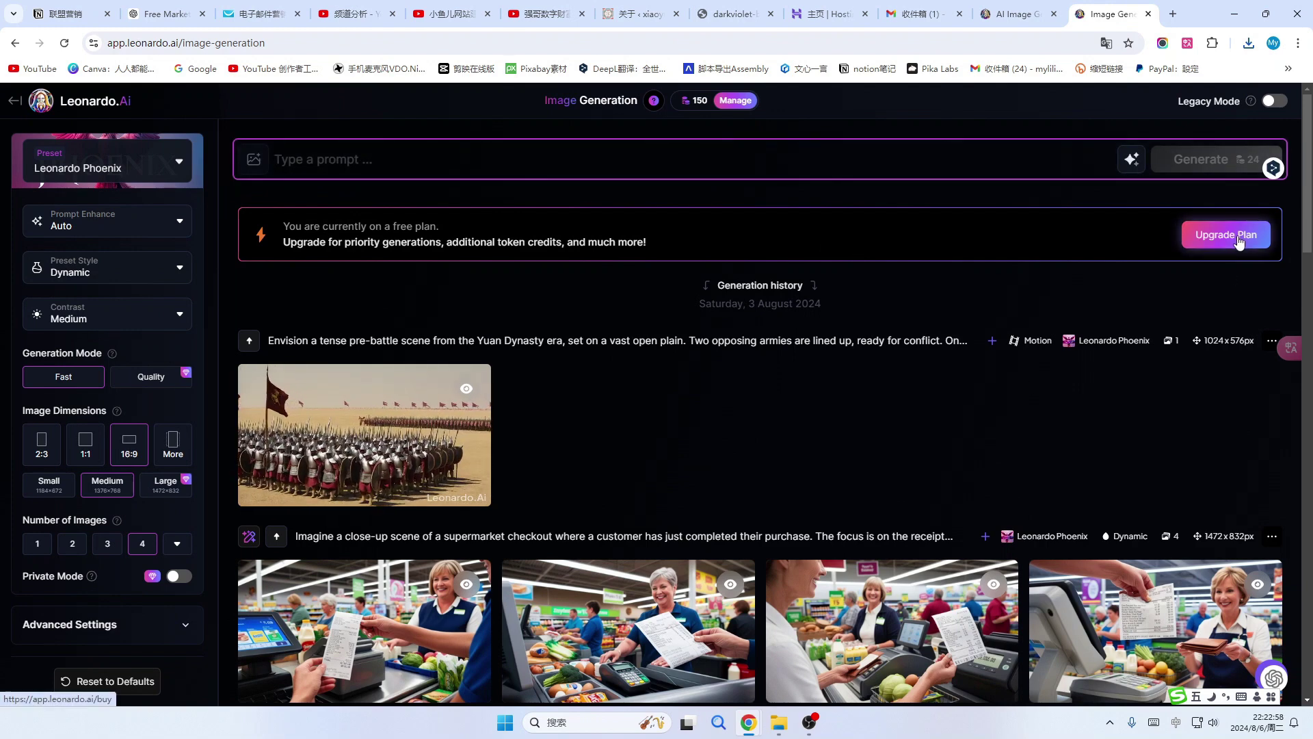
{"action": "scroll", "coordinate": [622, 493], "scroll_direction": "down", "scroll_amount": 2}
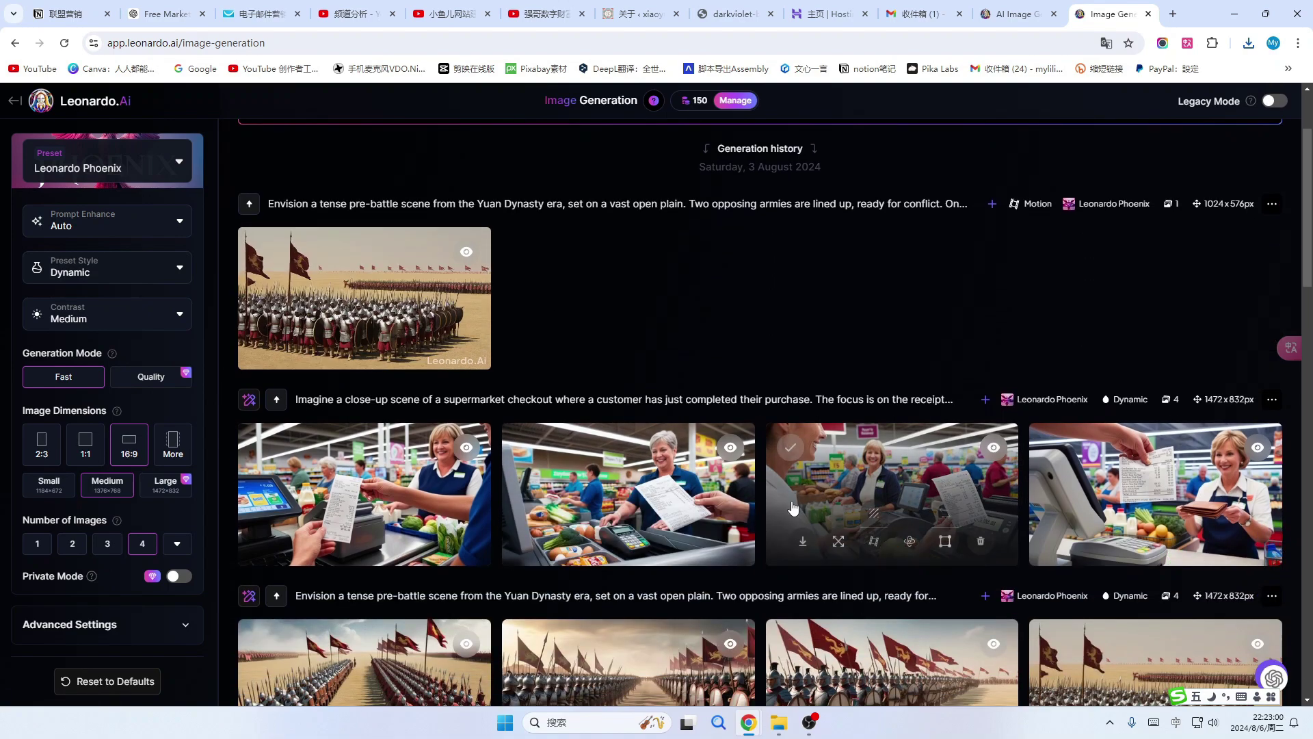
{"action": "scroll", "coordinate": [889, 499], "scroll_direction": "down", "scroll_amount": 4}
{"action": "scroll", "coordinate": [889, 500], "scroll_direction": "up", "scroll_amount": 4}
Check the recent downloads, then return to the GetResponse lead magnet settings.
{"action": "left_click", "coordinate": [1249, 46]}
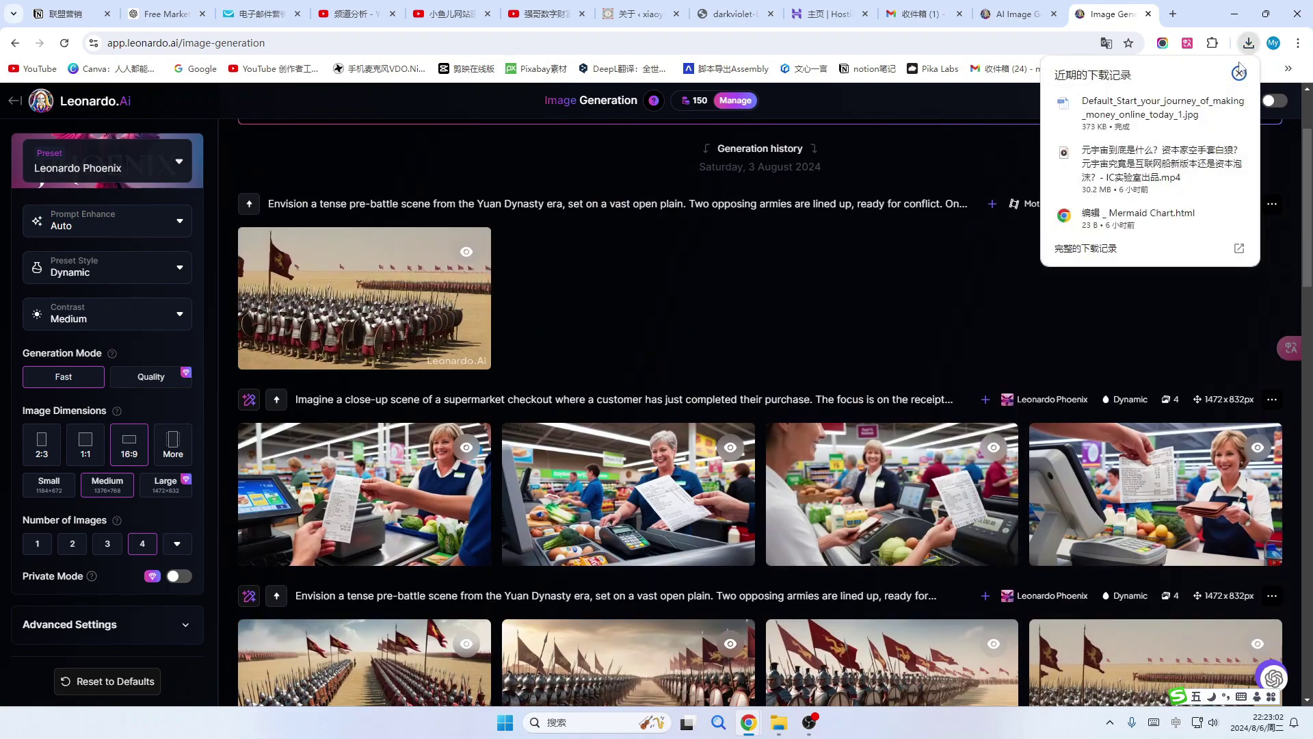
{"action": "left_click", "coordinate": [757, 355]}
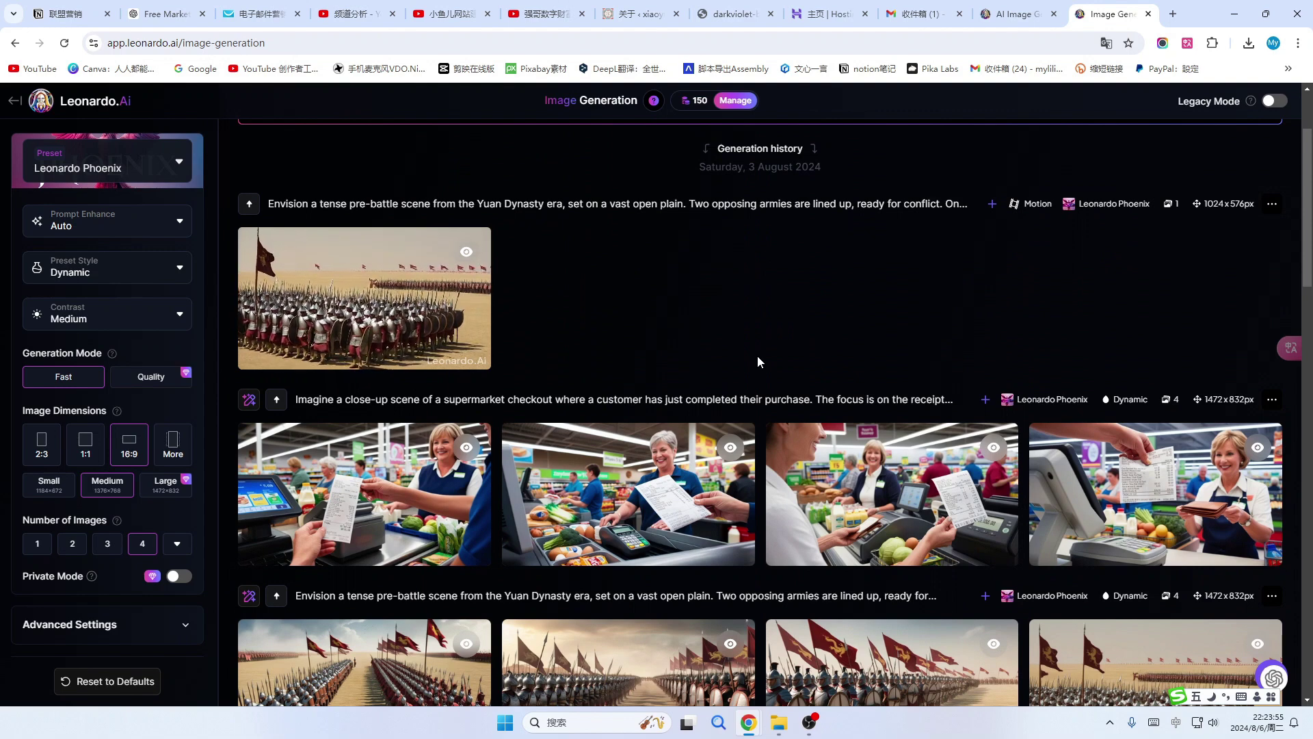
{"action": "scroll", "coordinate": [617, 331], "scroll_direction": "up", "scroll_amount": 1}
{"action": "scroll", "coordinate": [617, 331], "scroll_direction": "up", "scroll_amount": 1}
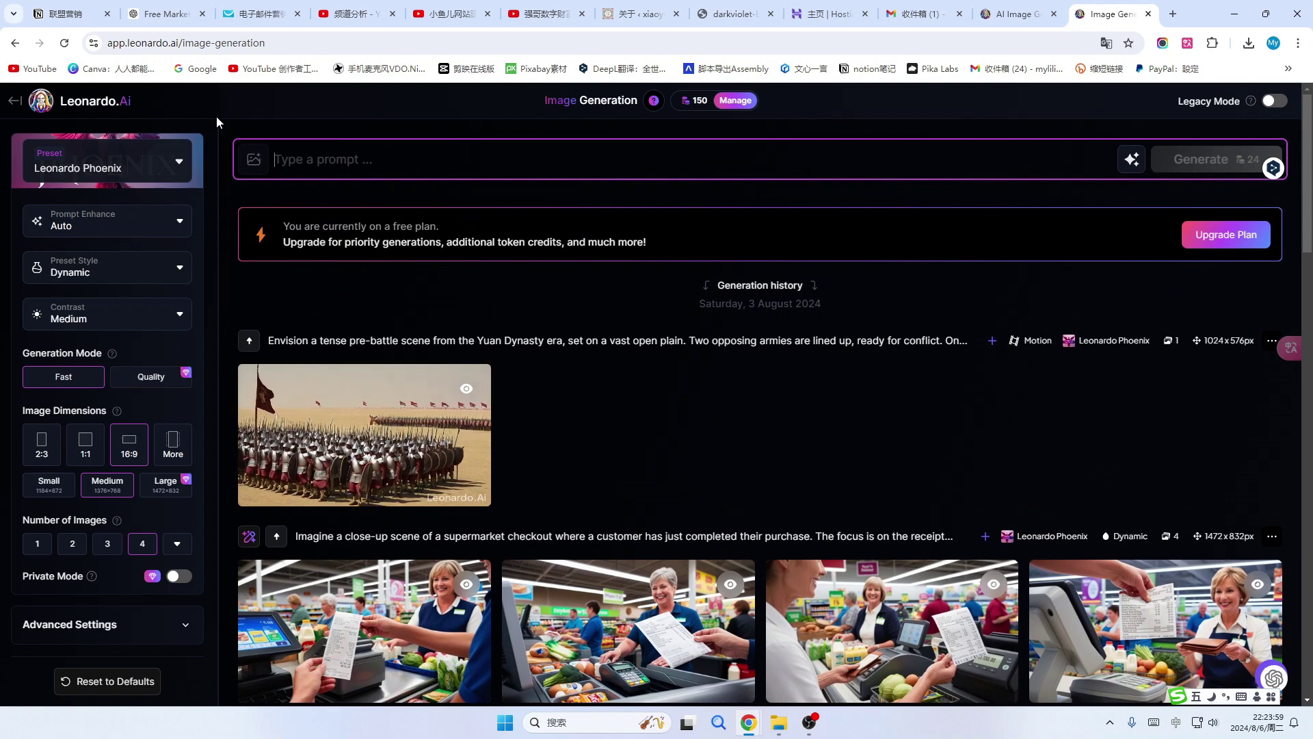
{"action": "left_click", "coordinate": [264, 14]}
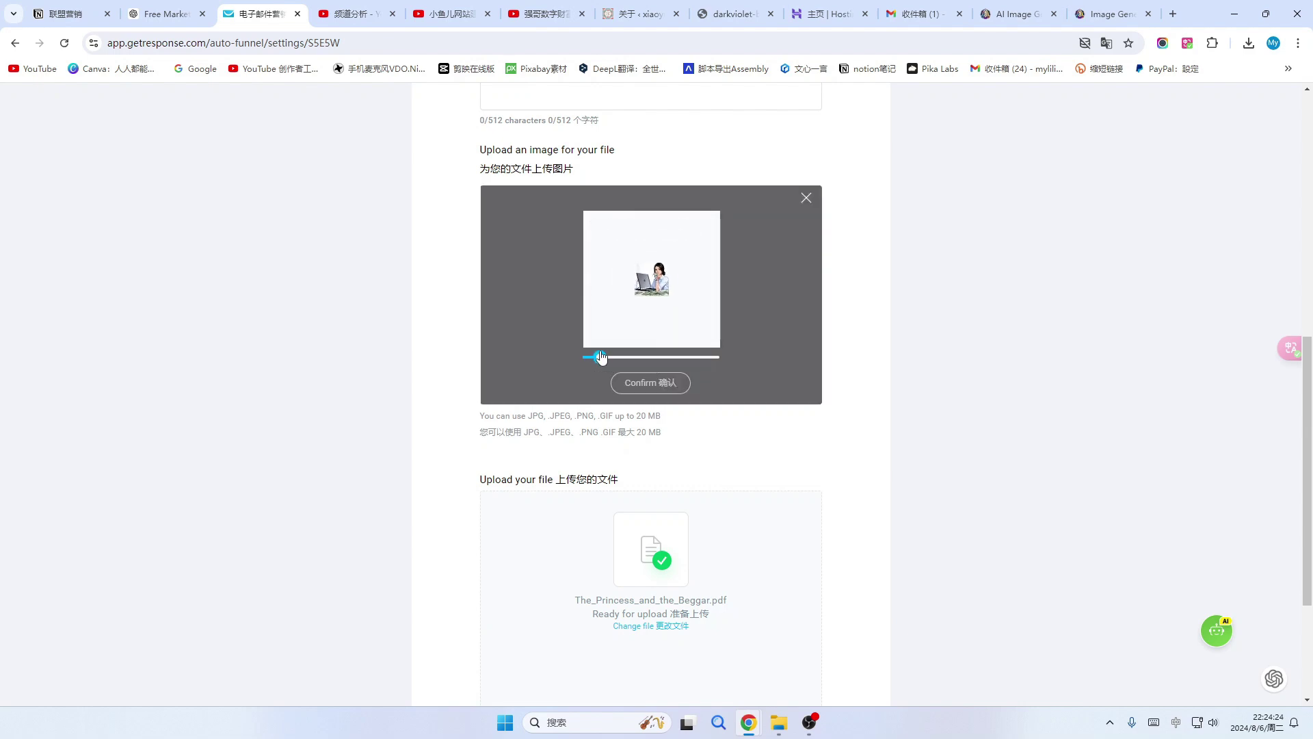
Zoom the woman-with-laptop cover in its crop frame, confirm it, and save the lead magnet.
{"action": "left_click_drag", "start_coordinate": [601, 358], "coordinate": [656, 366]}
{"action": "left_click", "coordinate": [650, 382]}
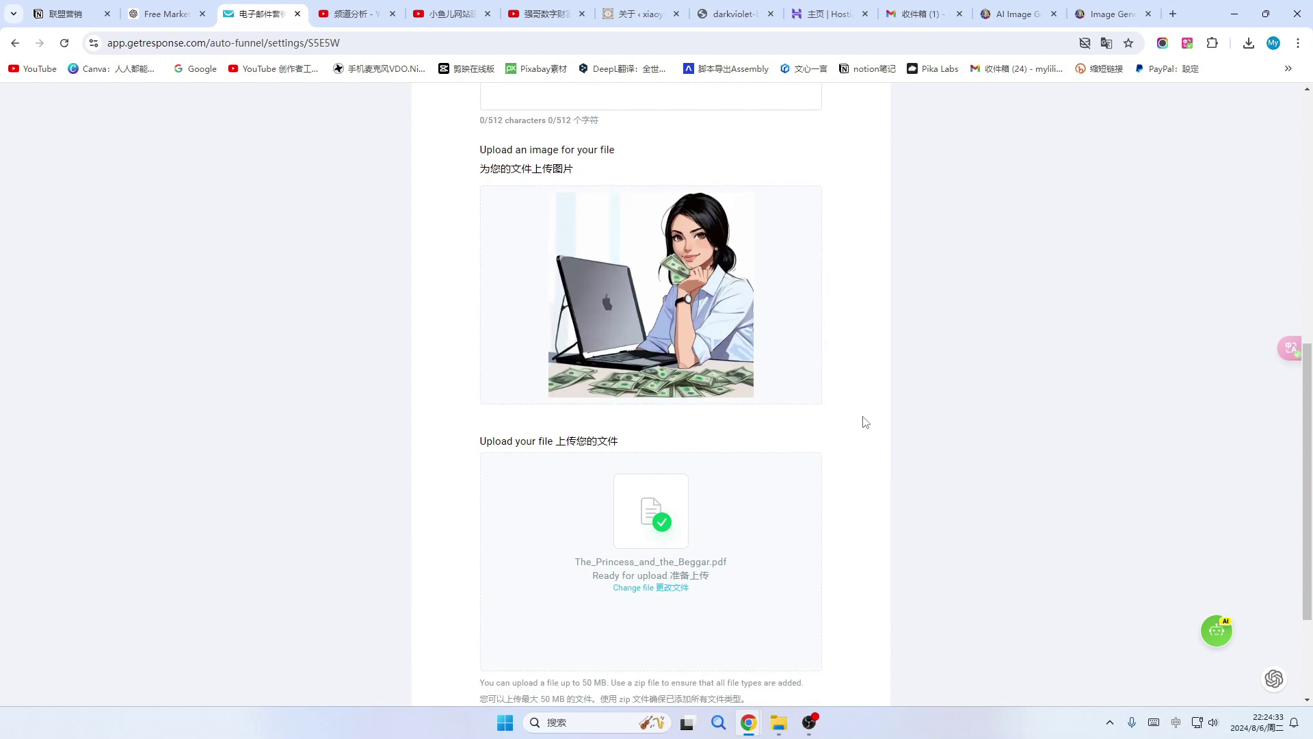
{"action": "scroll", "coordinate": [866, 422], "scroll_direction": "down", "scroll_amount": 3}
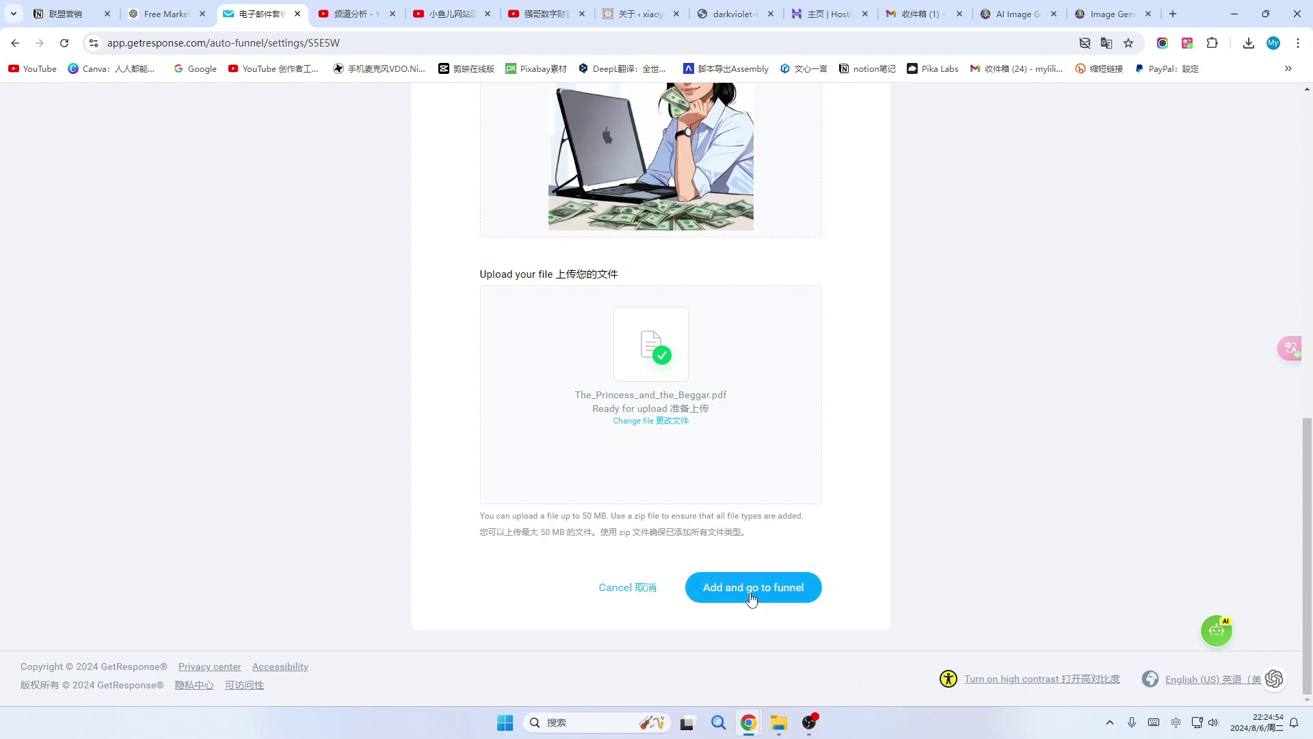
{"action": "left_click", "coordinate": [751, 595]}
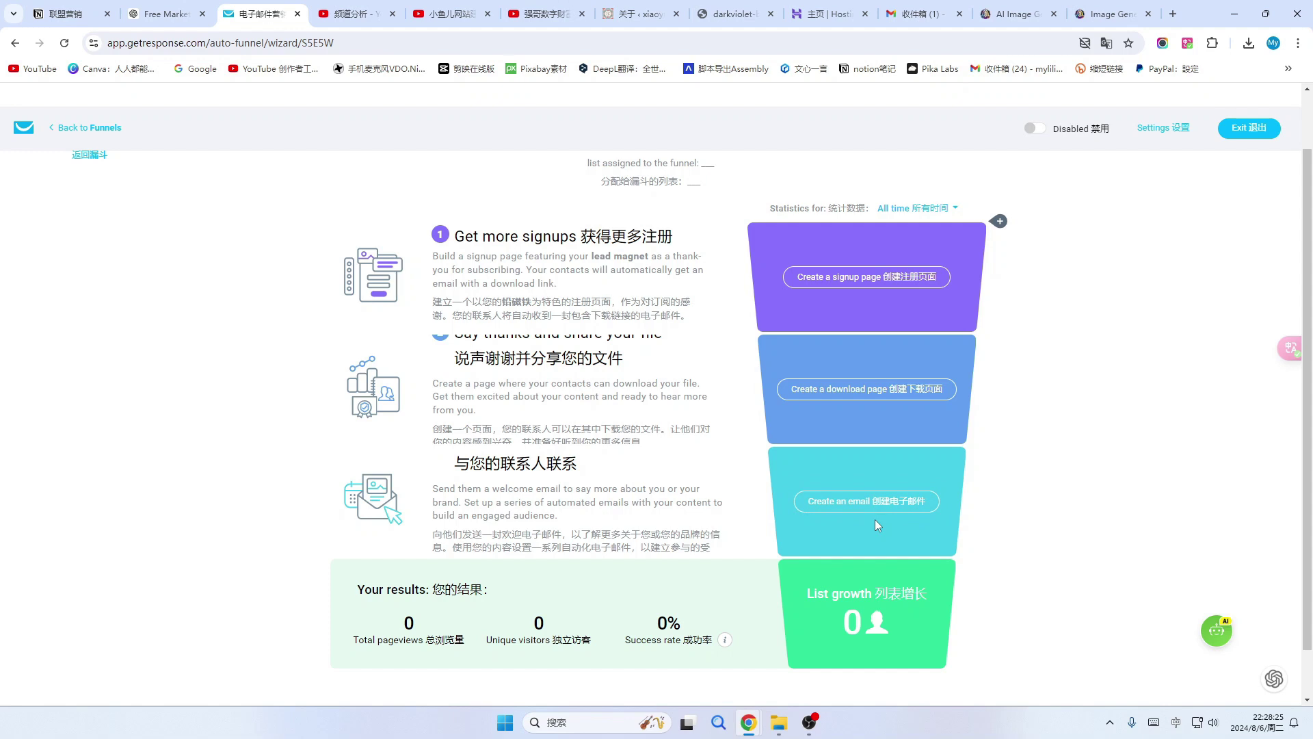
Start creating the funnel's signup page from the 'Sell knowledge online' template.
{"action": "scroll", "coordinate": [864, 506], "scroll_direction": "down", "scroll_amount": 1}
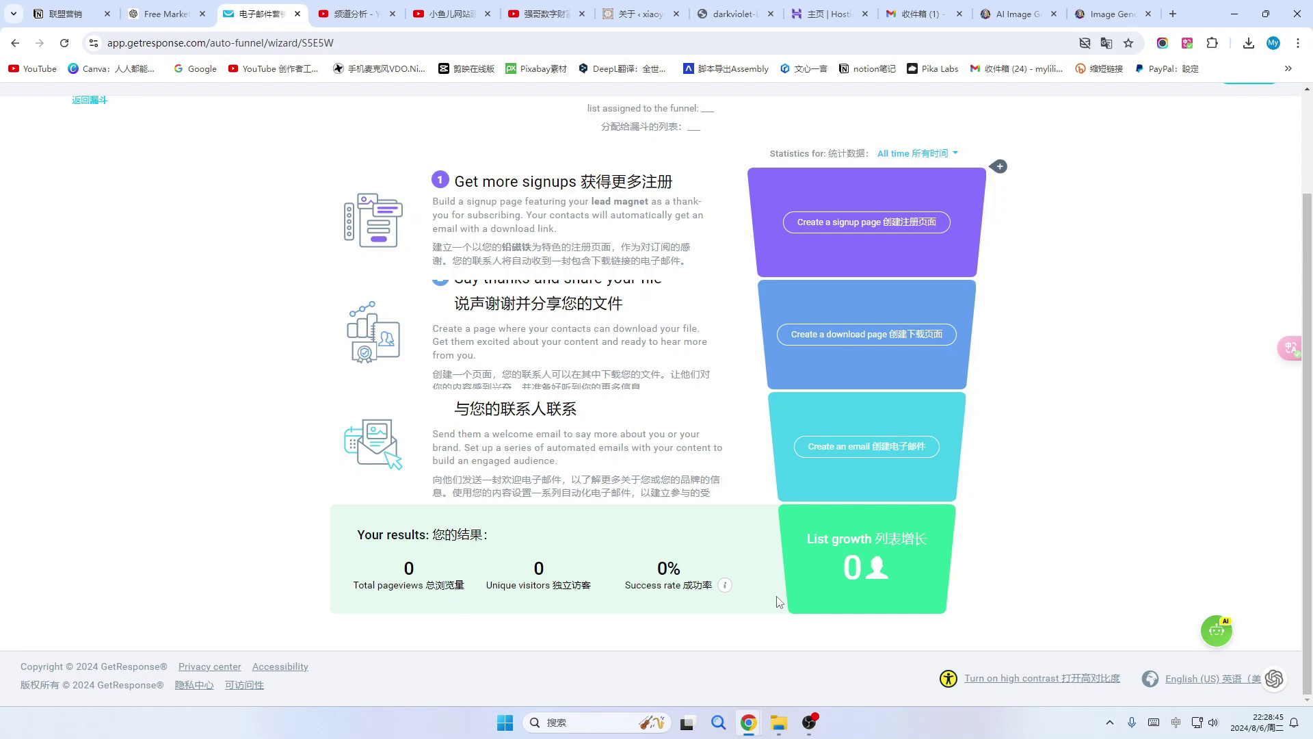
{"action": "scroll", "coordinate": [790, 421], "scroll_direction": "up", "scroll_amount": 2}
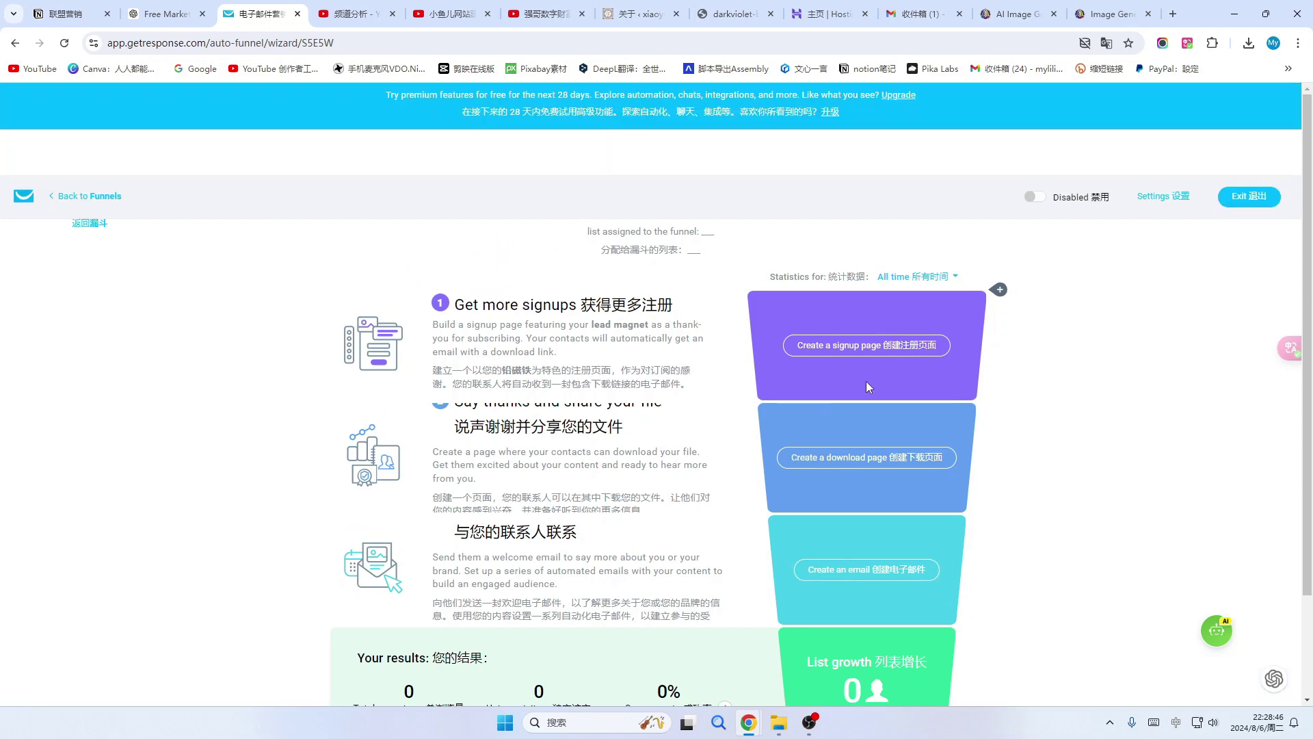
{"action": "left_click", "coordinate": [918, 352]}
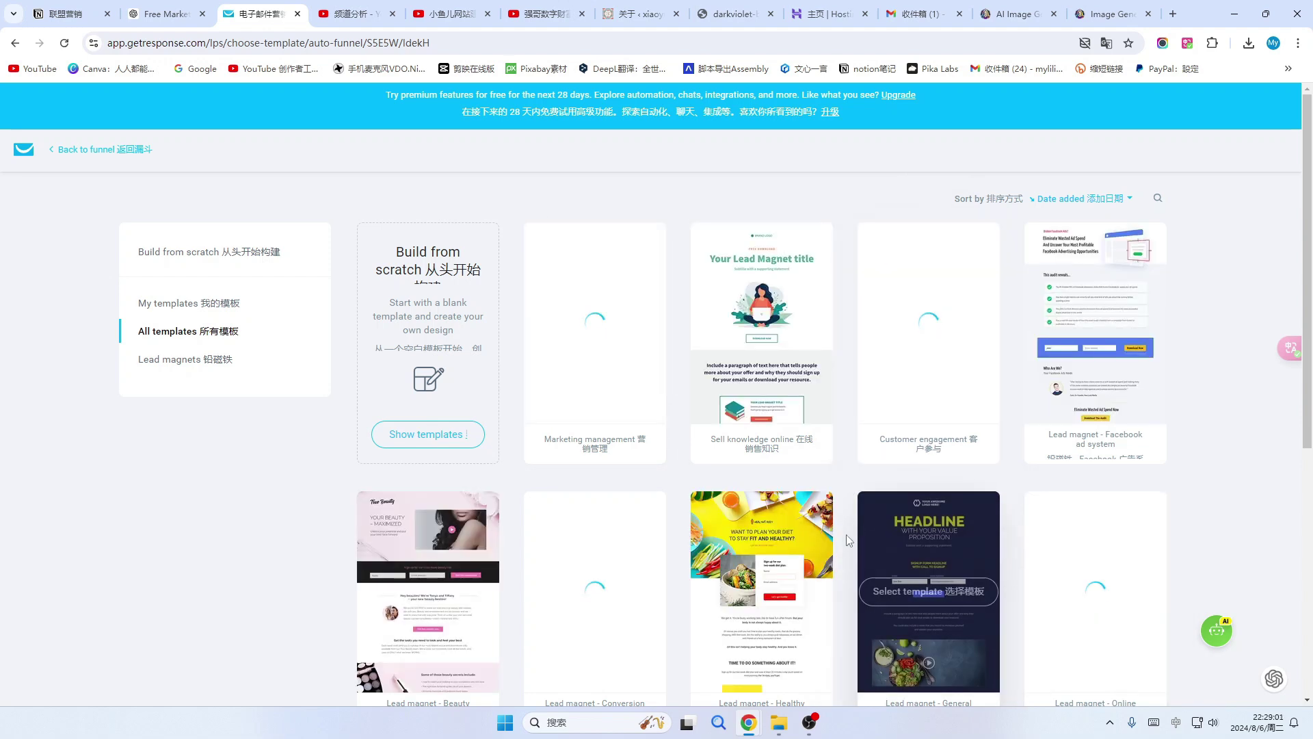
{"action": "scroll", "coordinate": [1056, 557], "scroll_direction": "down", "scroll_amount": 1}
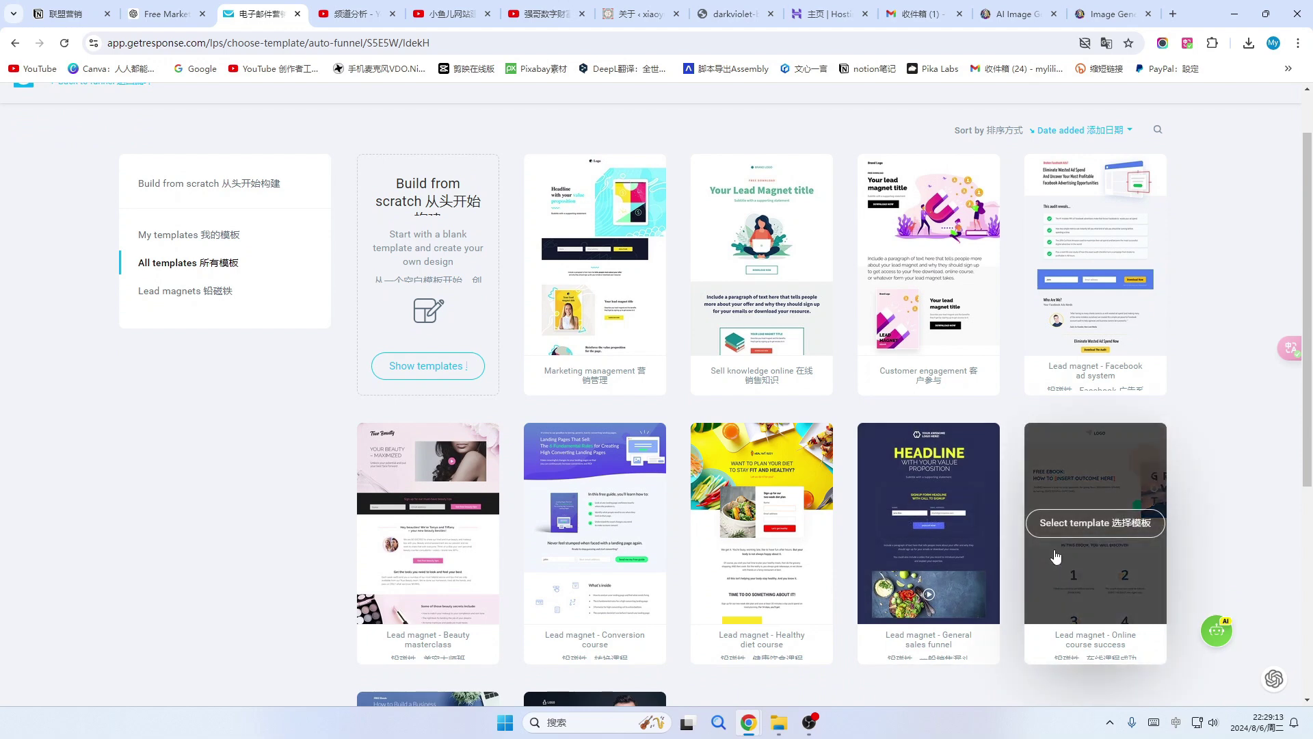
{"action": "scroll", "coordinate": [768, 241], "scroll_direction": "down", "scroll_amount": 1}
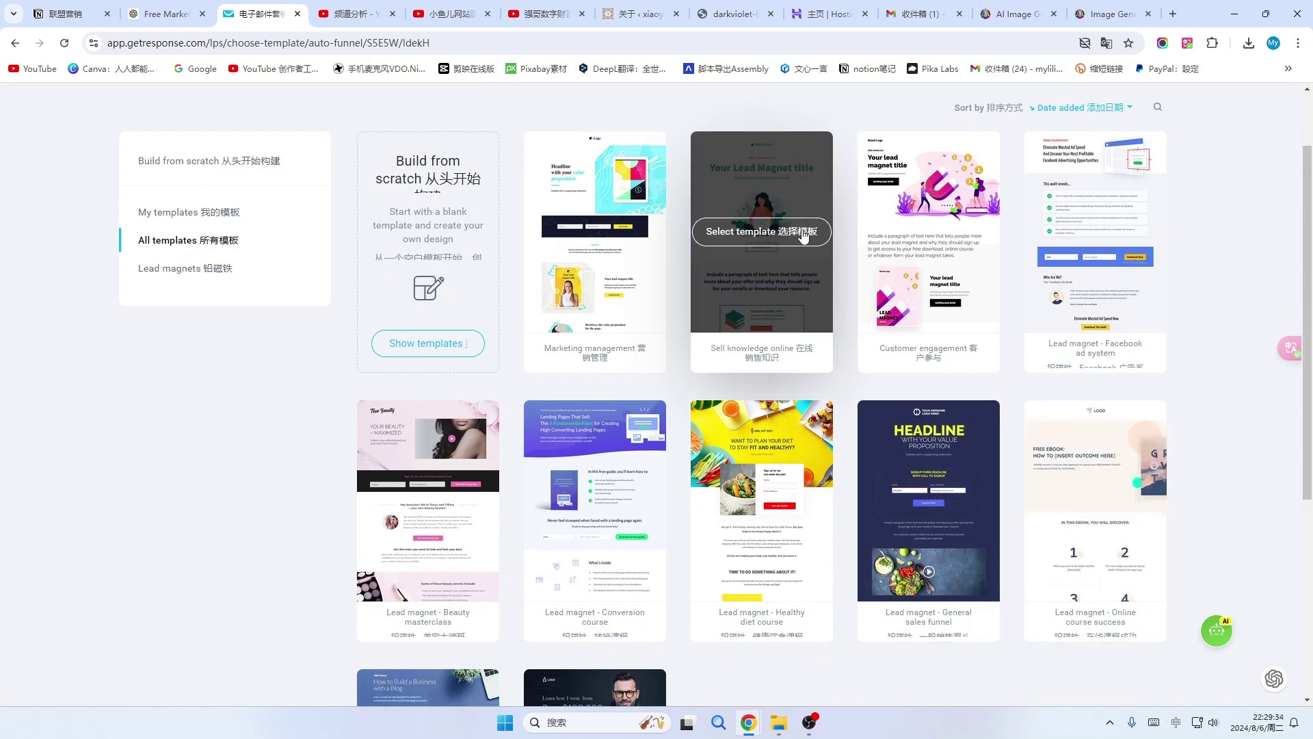
{"action": "left_click", "coordinate": [800, 234]}
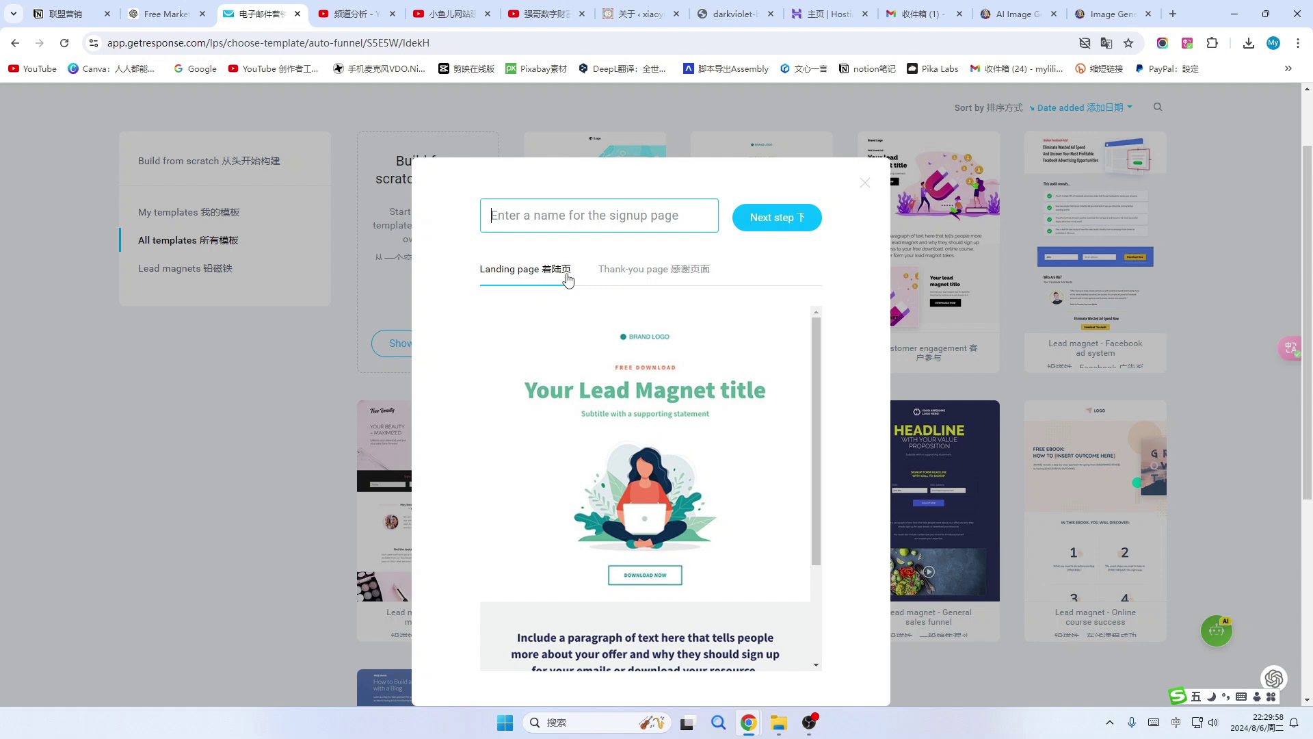
Preview the template's thank-you page and landing page.
{"action": "left_click", "coordinate": [689, 273]}
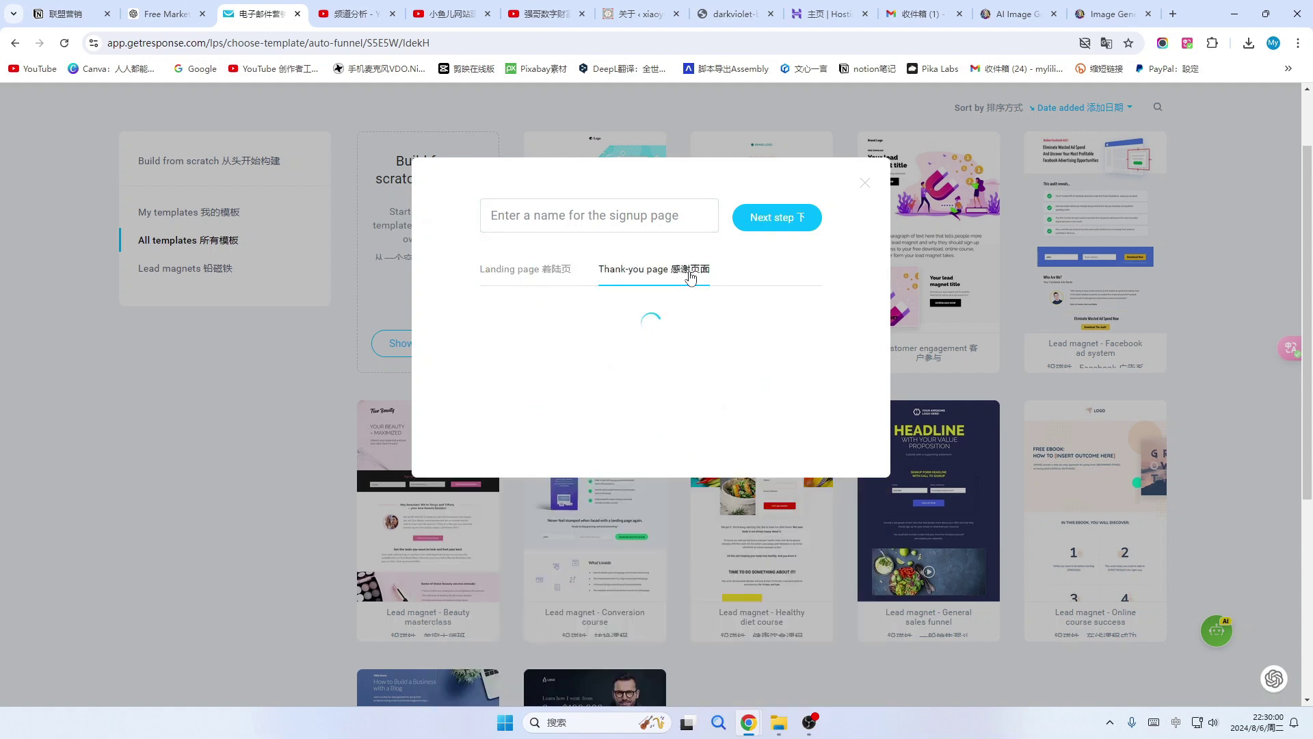
{"action": "left_click", "coordinate": [549, 272]}
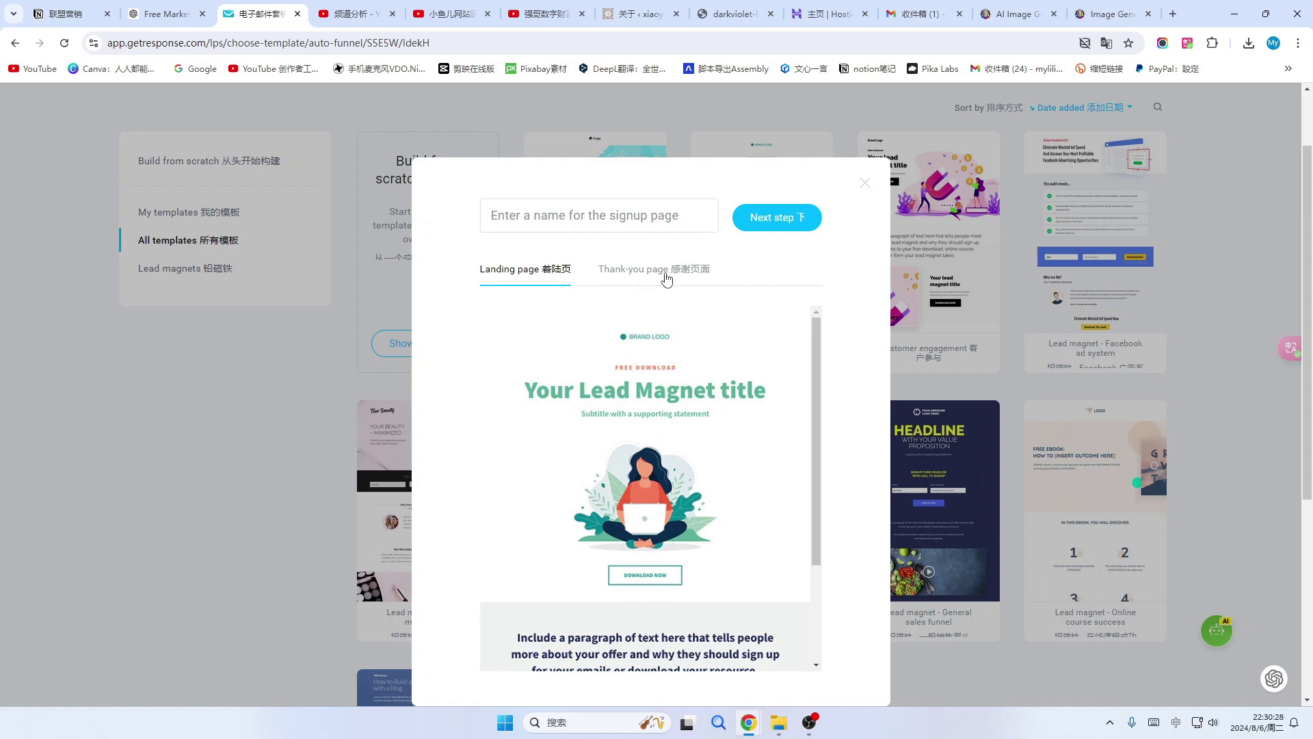
{"action": "scroll", "coordinate": [656, 314], "scroll_direction": "down", "scroll_amount": 5}
{"action": "scroll", "coordinate": [602, 370], "scroll_direction": "up", "scroll_amount": 6}
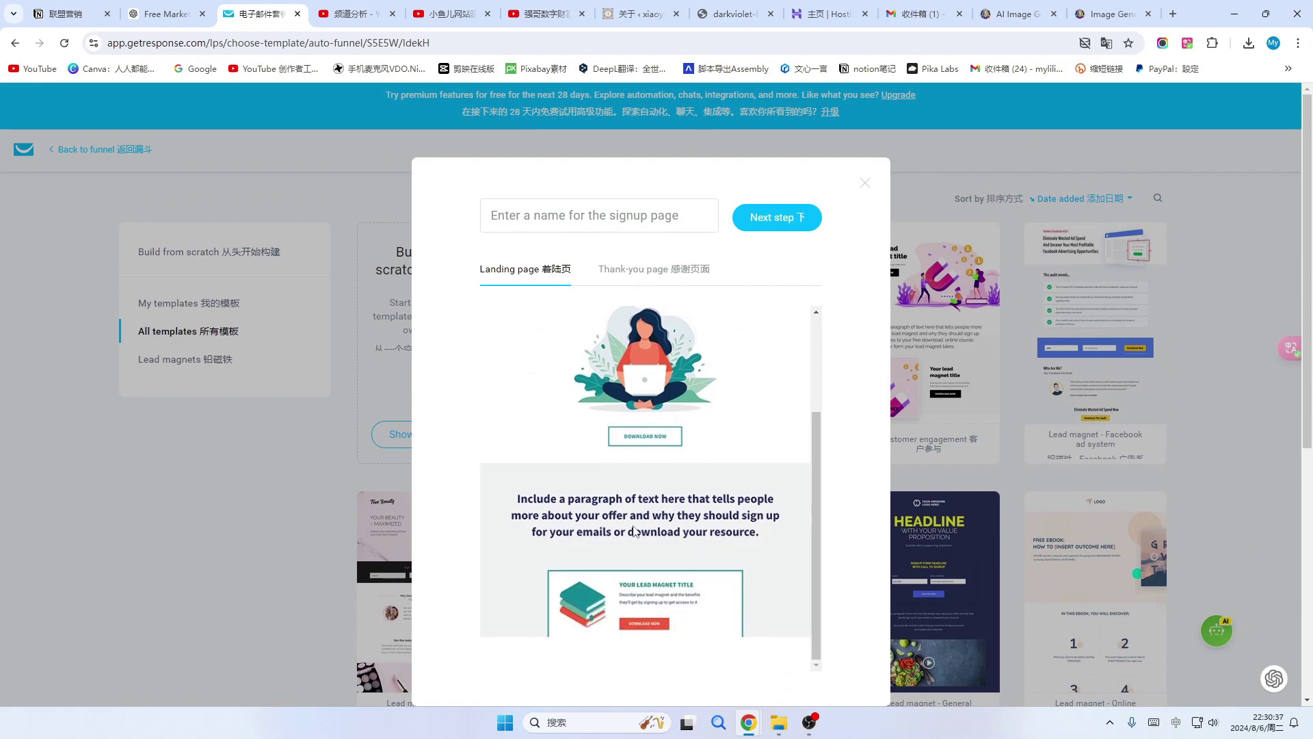
{"action": "scroll", "coordinate": [658, 441], "scroll_direction": "down", "scroll_amount": 2}
{"action": "scroll", "coordinate": [645, 468], "scroll_direction": "up", "scroll_amount": 2}
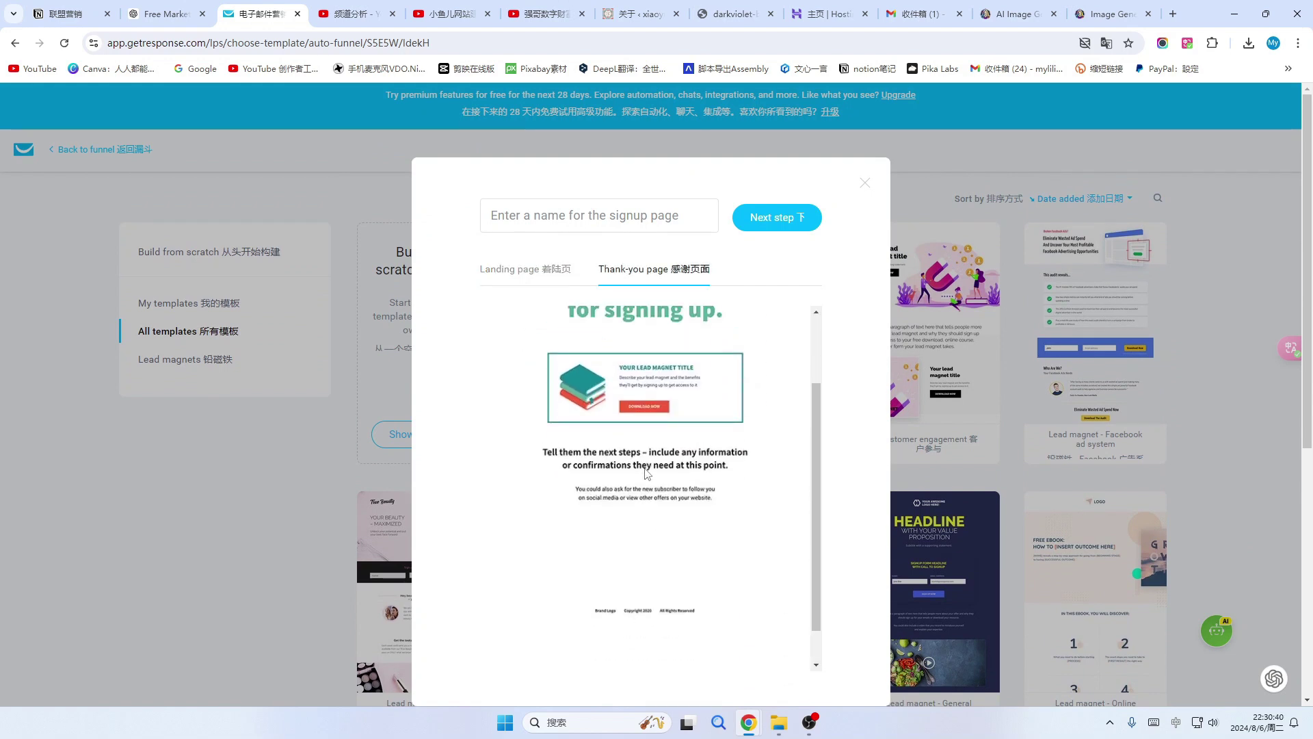
Proceed to naming and paste 限量免费领取购物秘籍 as the signup page name.
{"action": "left_click", "coordinate": [786, 221]}
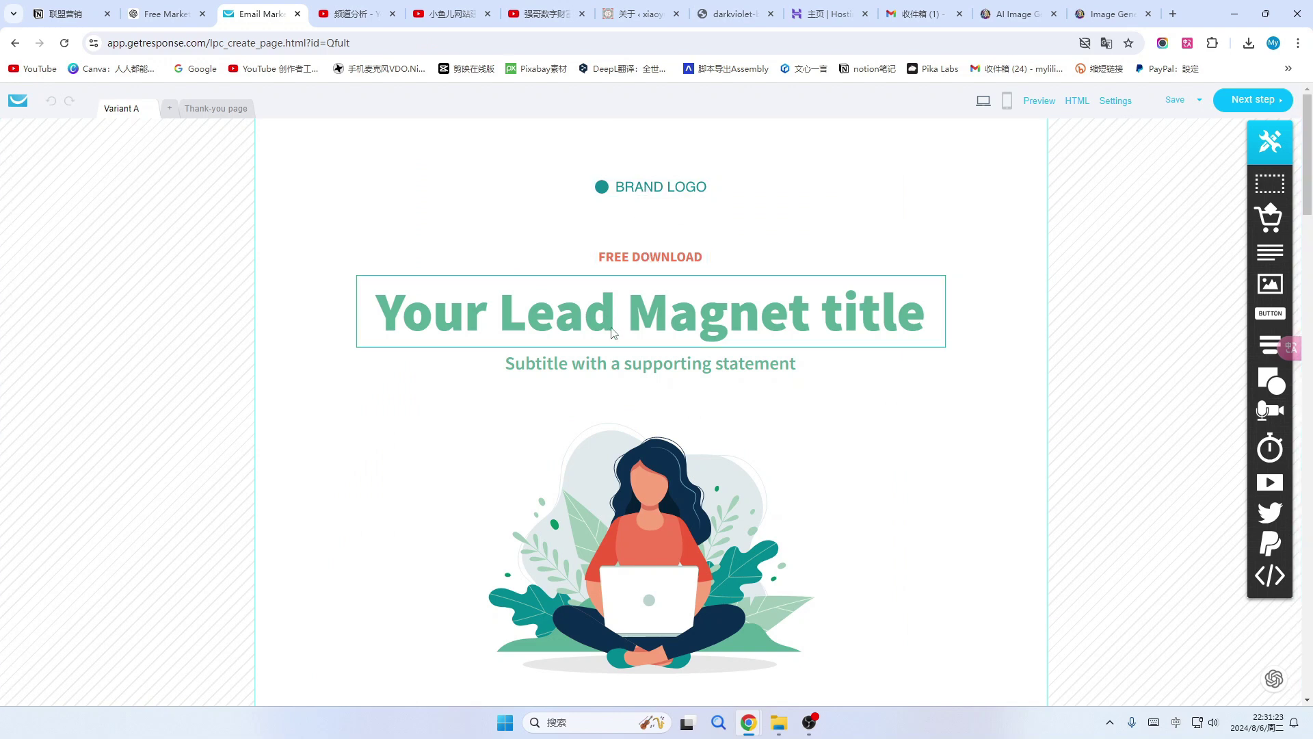
{"action": "scroll", "coordinate": [655, 495], "scroll_direction": "down", "scroll_amount": 8}
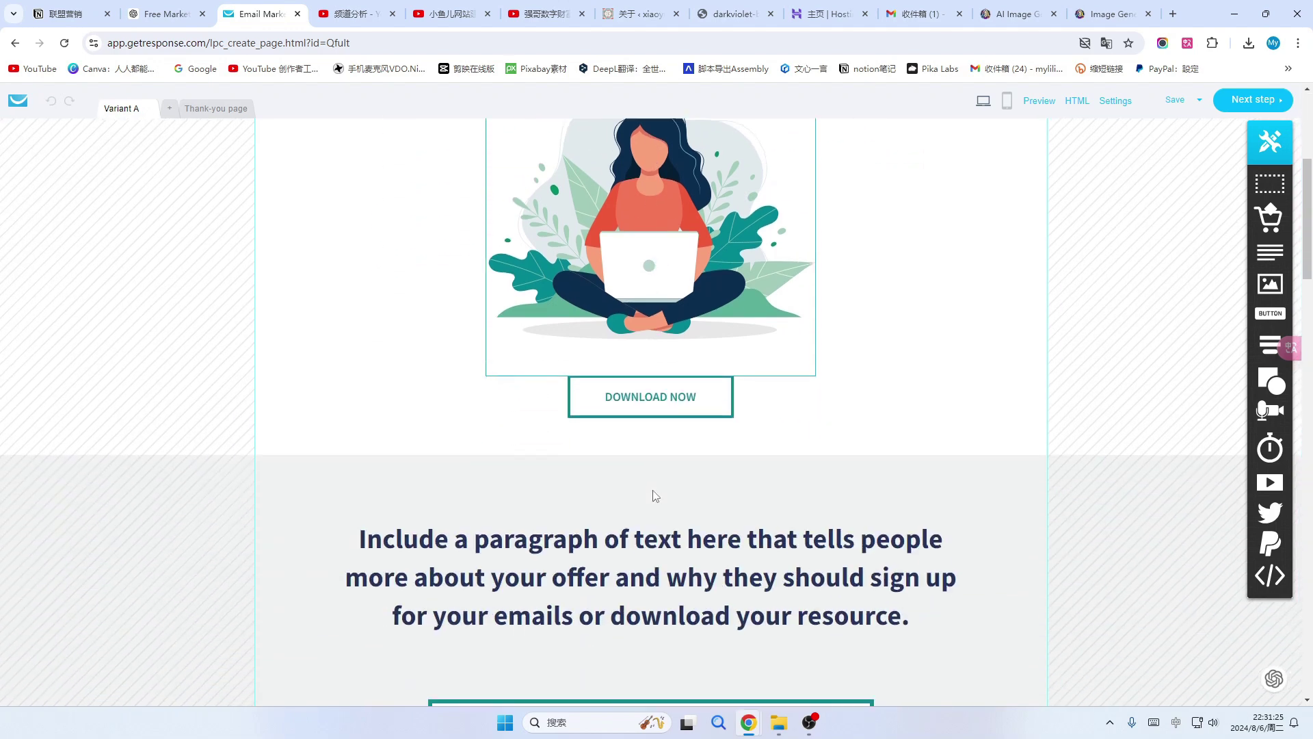
{"action": "scroll", "coordinate": [622, 545], "scroll_direction": "up", "scroll_amount": 10}
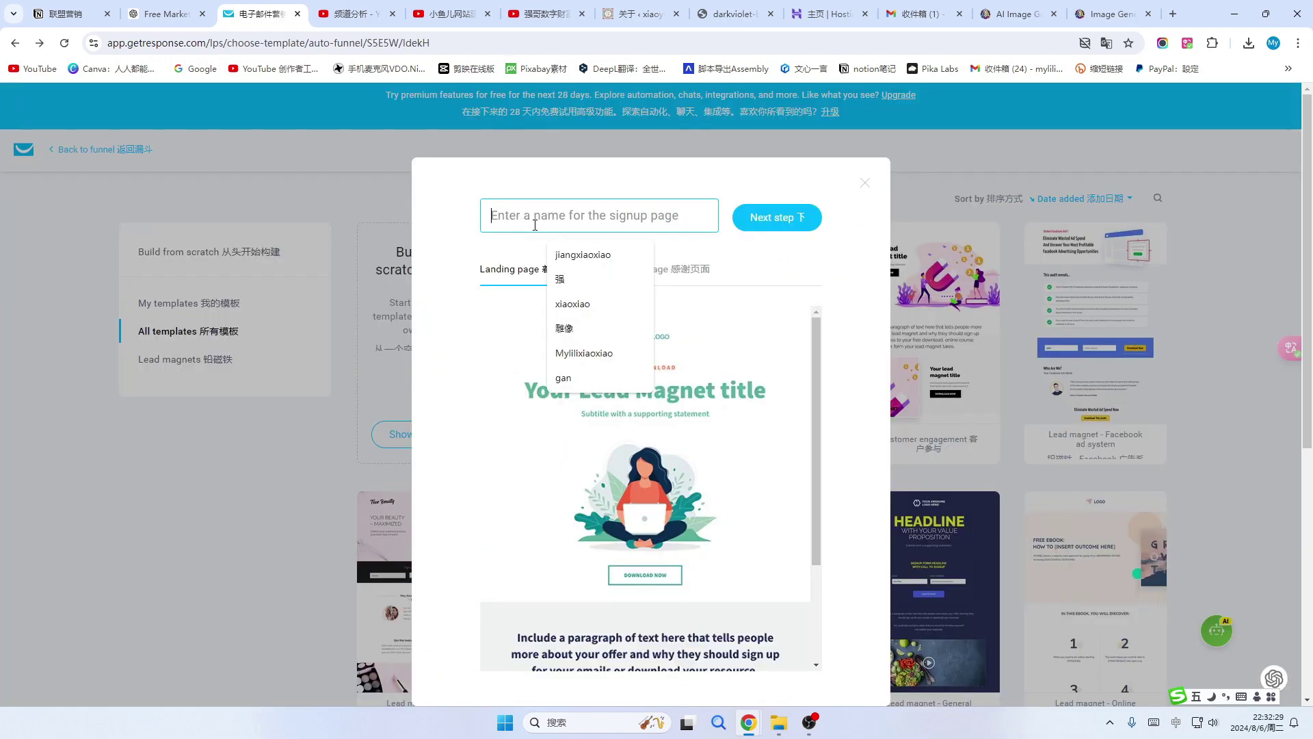
{"action": "type", "text": "限量免费领取购物秘籍"}
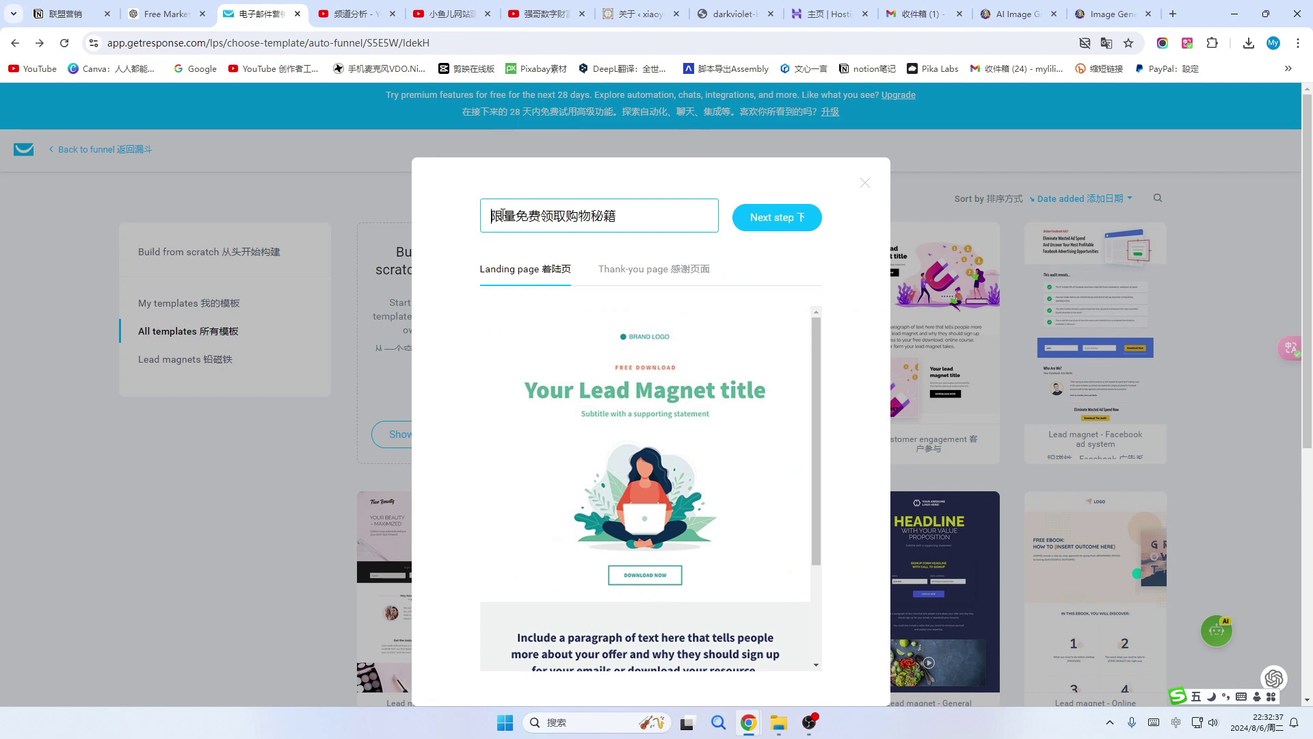
Prefix the page name with 小鱼儿, create the page, and finish the 限量免费领取购物秘籍 headline.
{"action": "type", "text": "小鱼儿"}
{"action": "left_click", "coordinate": [784, 219]}
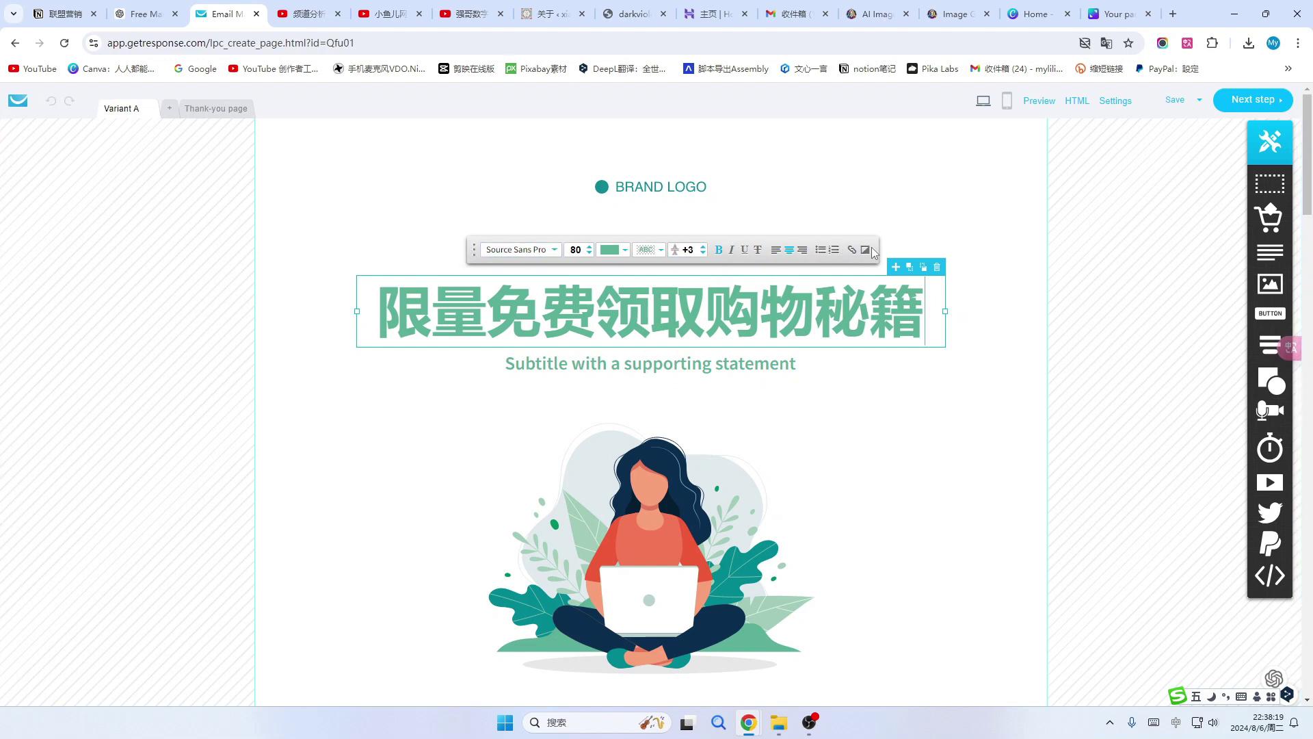
{"action": "left_click", "coordinate": [669, 190]}
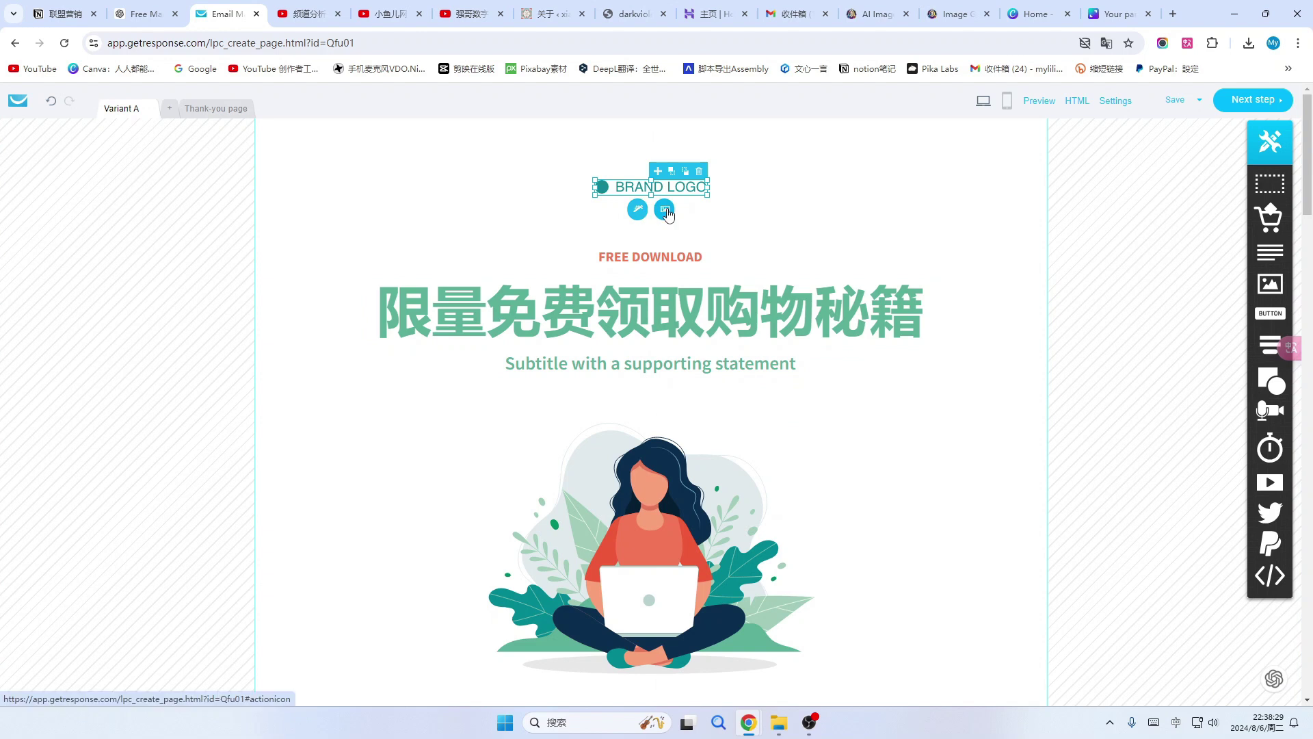
Replace the illustration under the title with the uploaded 小鱼儿的购物秘籍 cover, enlarged to fill the frame.
{"action": "left_click", "coordinate": [761, 211]}
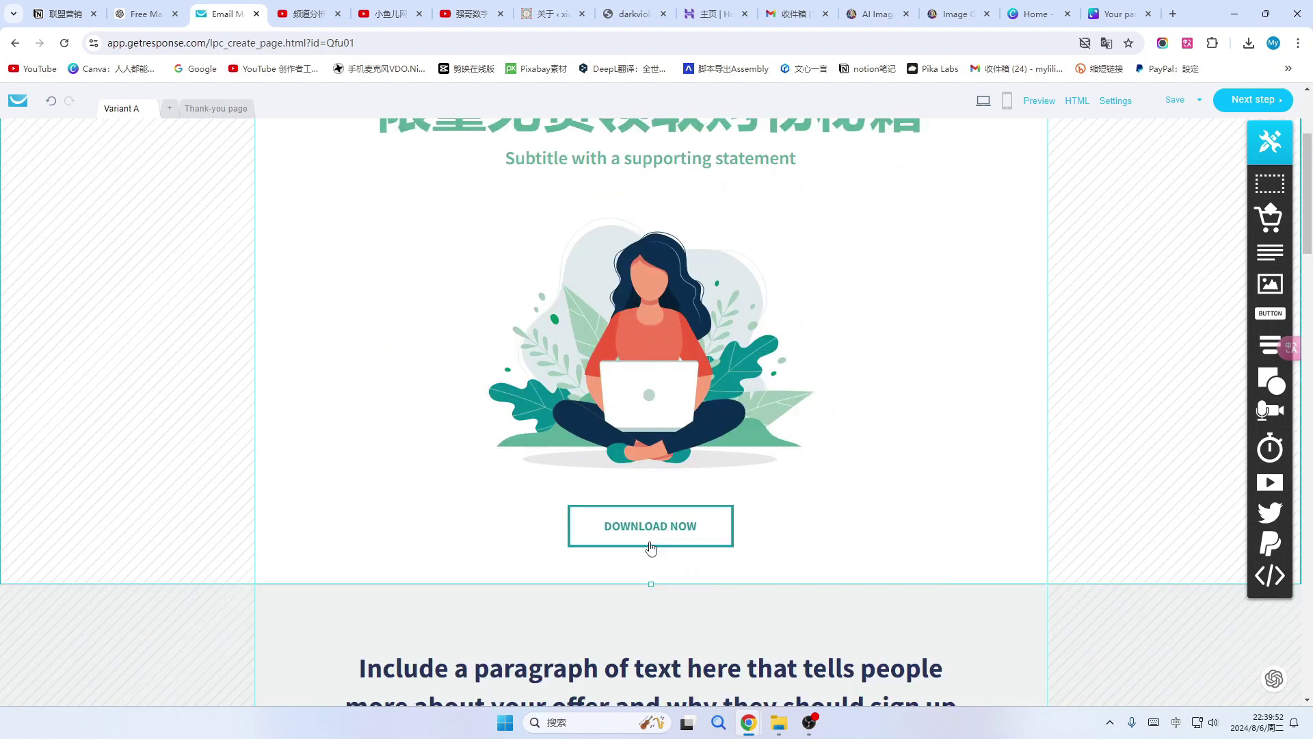
{"action": "left_click", "coordinate": [656, 535]}
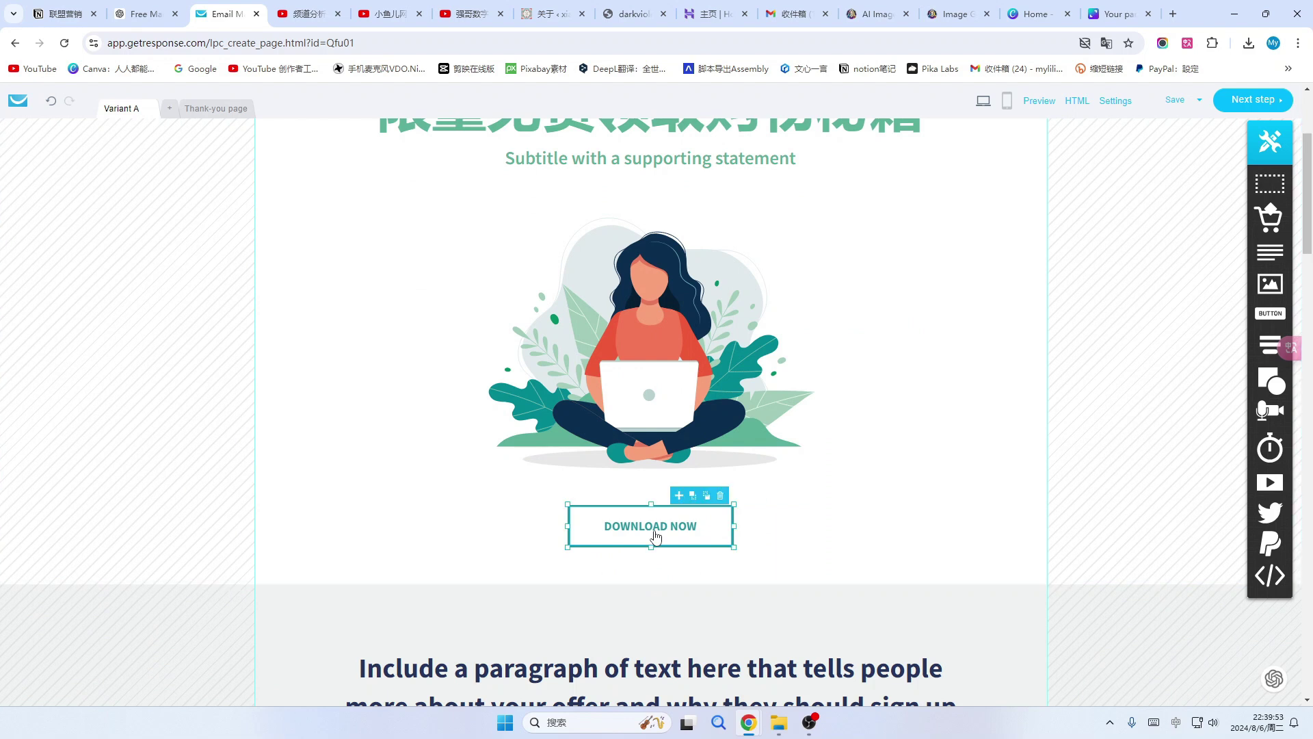
{"action": "left_click", "coordinate": [695, 346]}
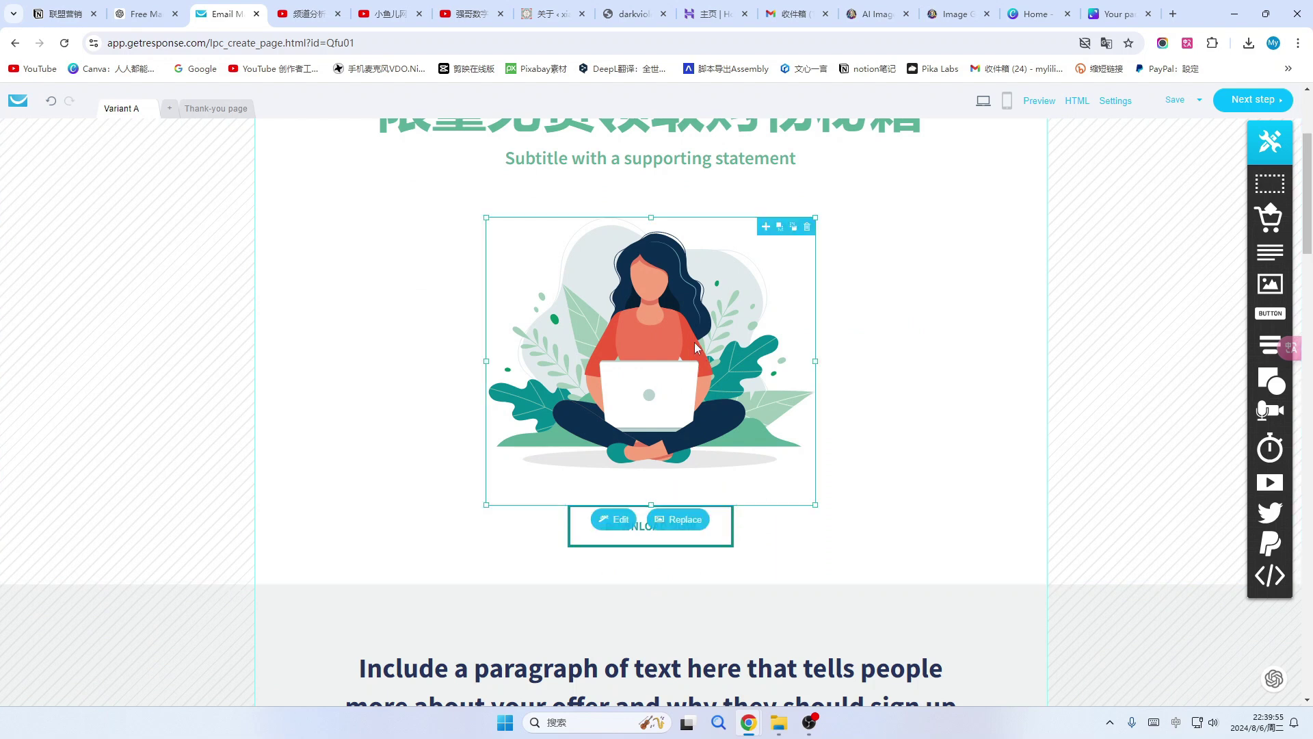
{"action": "left_click", "coordinate": [677, 519]}
{"action": "left_click", "coordinate": [1152, 278]}
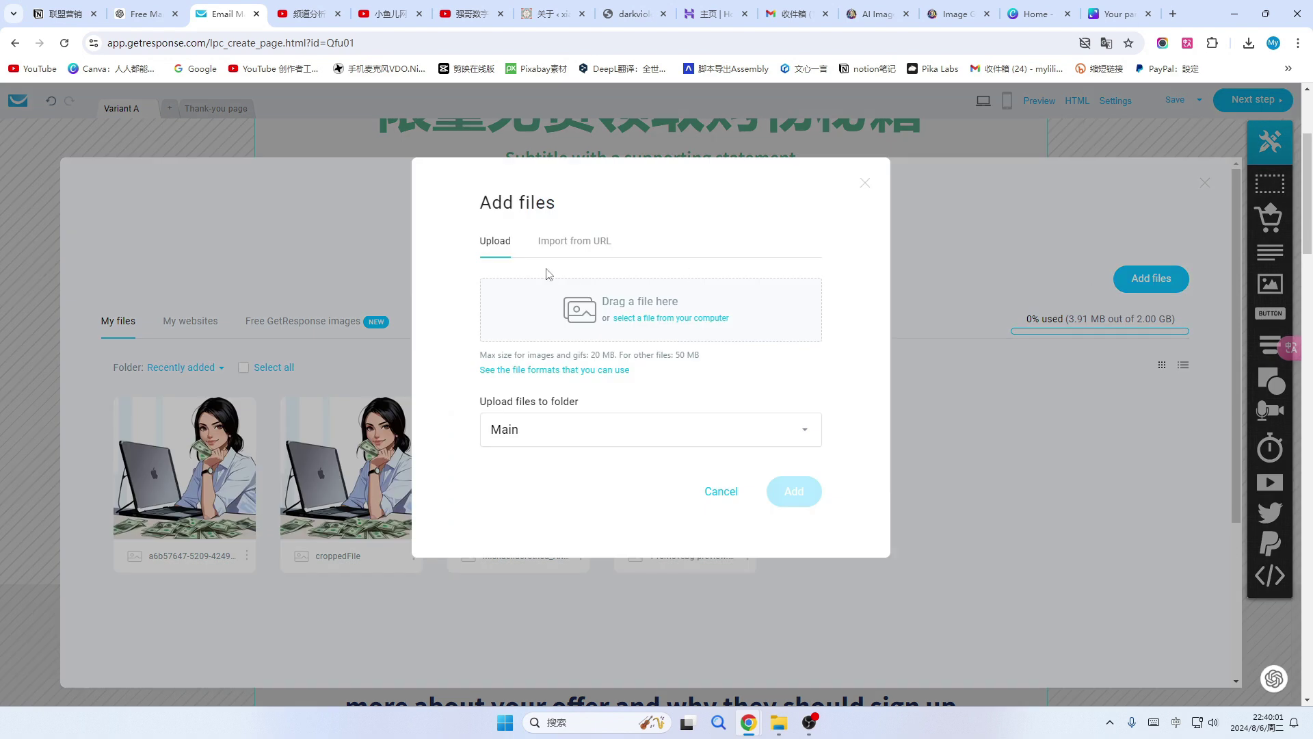
{"action": "left_click", "coordinate": [627, 318]}
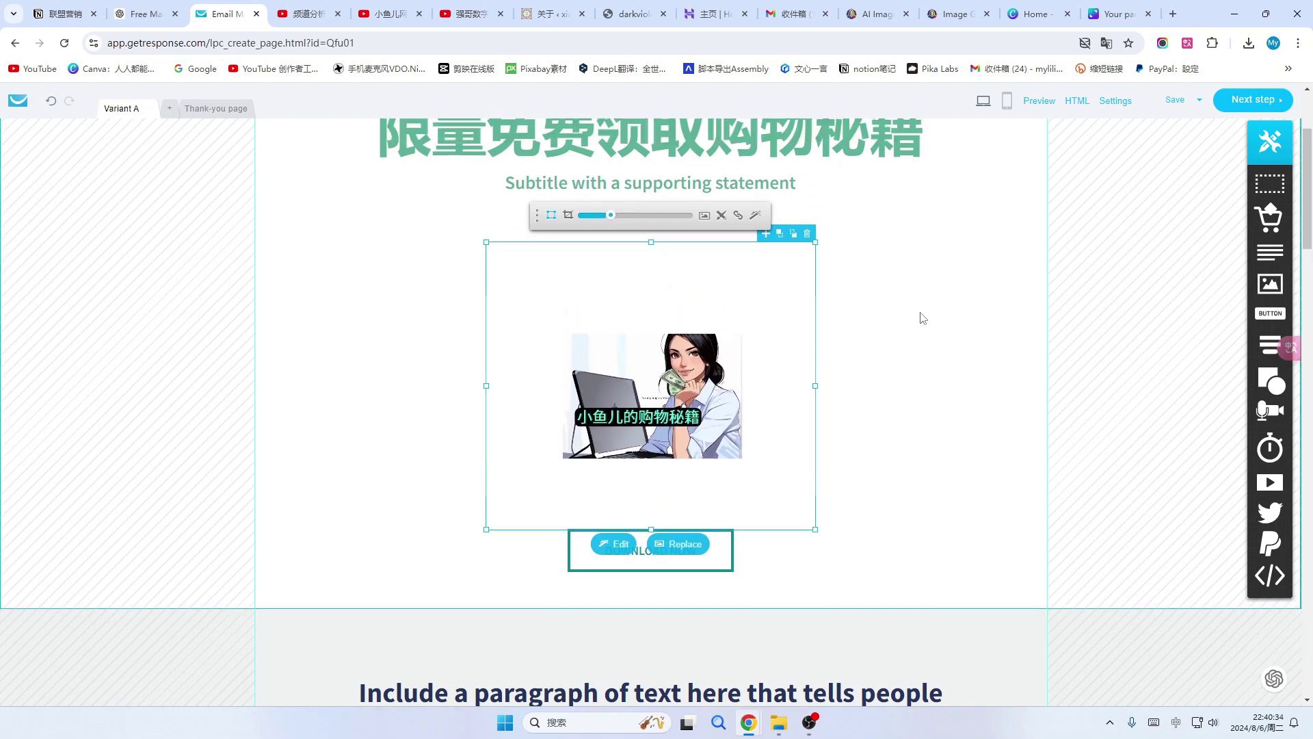
{"action": "scroll", "coordinate": [923, 318], "scroll_direction": "up", "scroll_amount": 1}
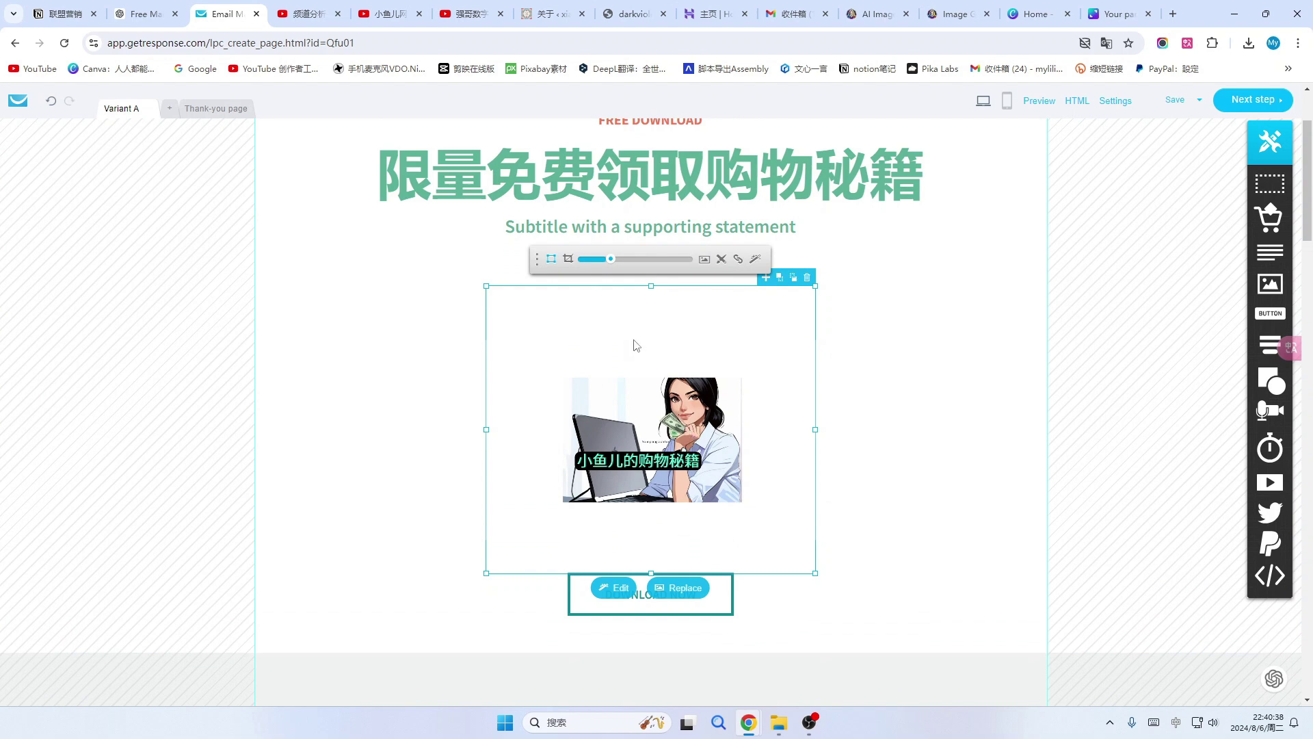
{"action": "left_click_drag", "start_coordinate": [613, 257], "coordinate": [643, 258]}
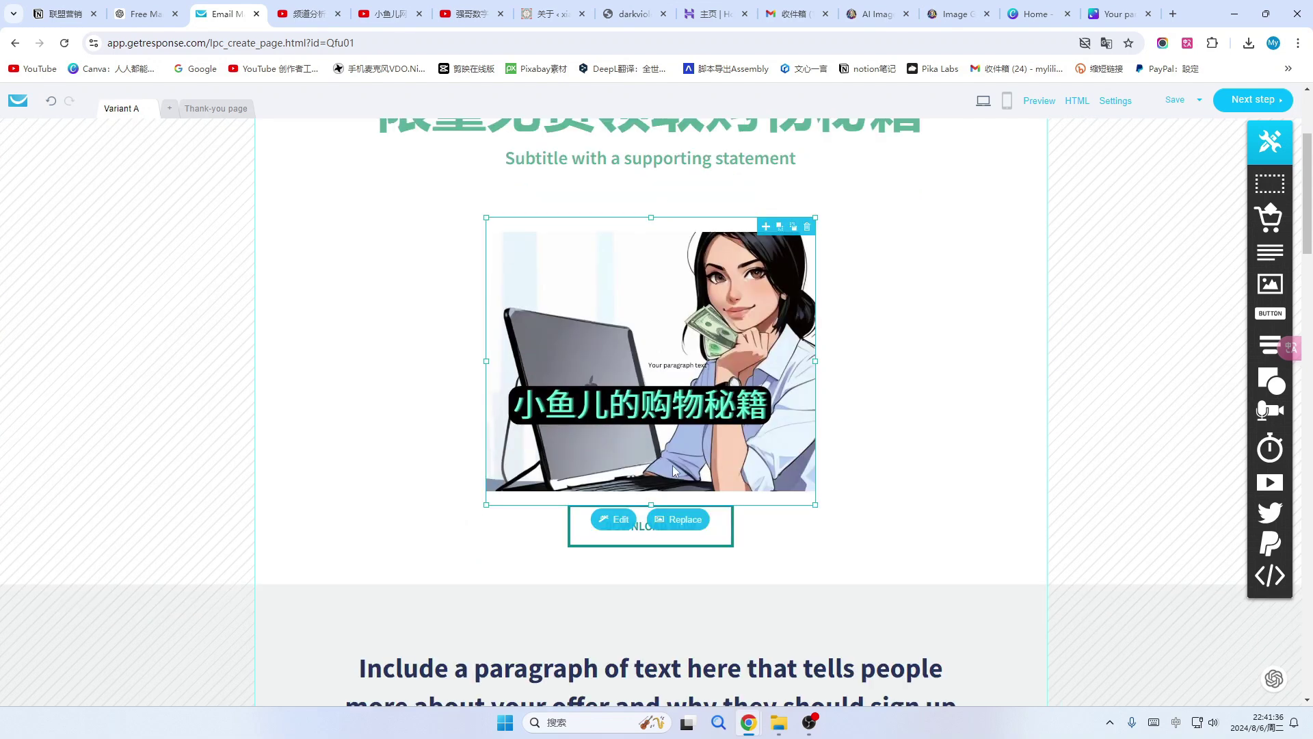
{"action": "left_click", "coordinate": [619, 520]}
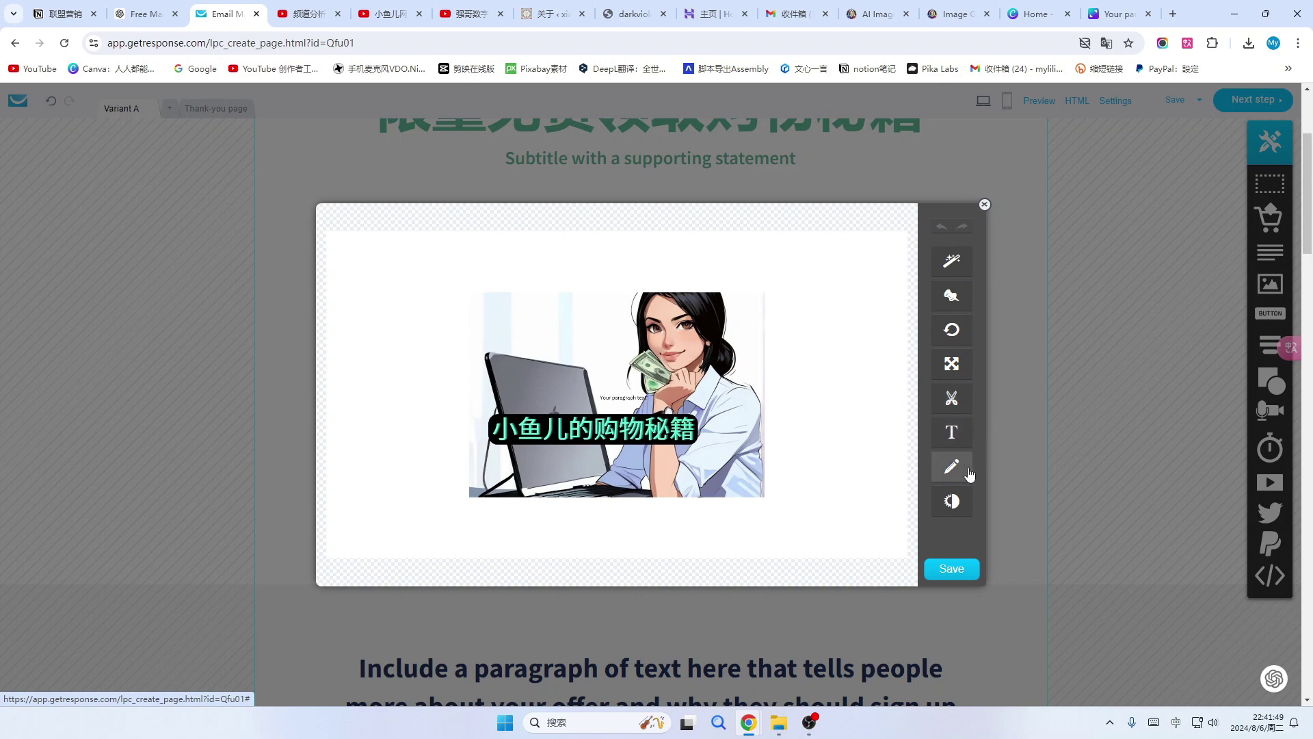
{"action": "left_click", "coordinate": [985, 204]}
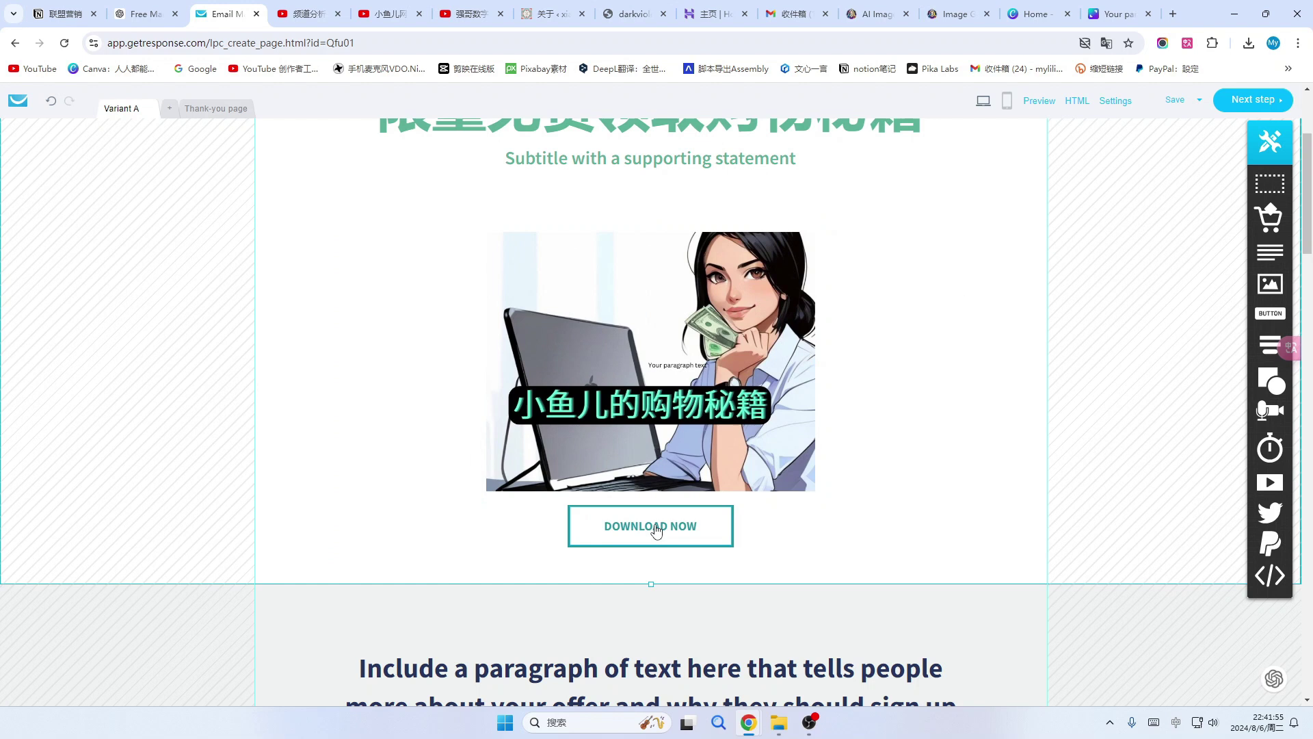
Relabel the DOWNLOAD NOW button under the cover image as 免费下载.
{"action": "left_click", "coordinate": [709, 532]}
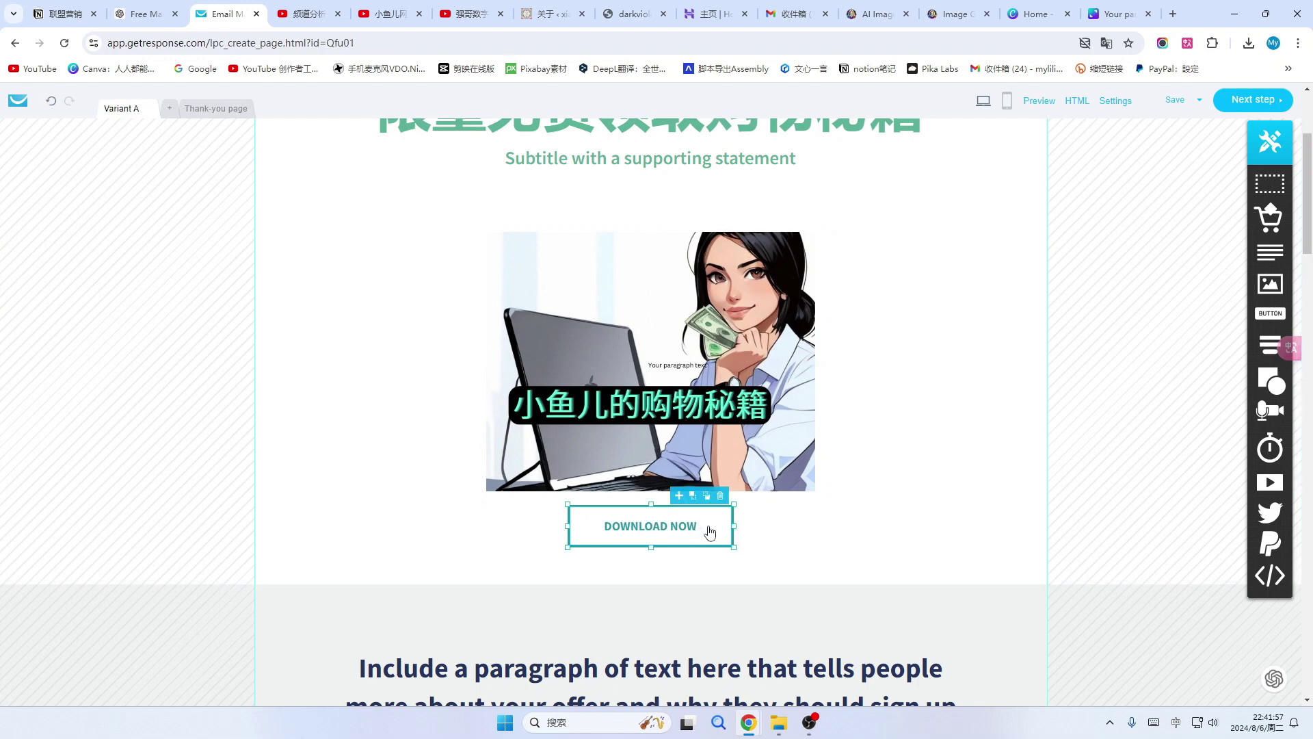
{"action": "double_click", "coordinate": [709, 532]}
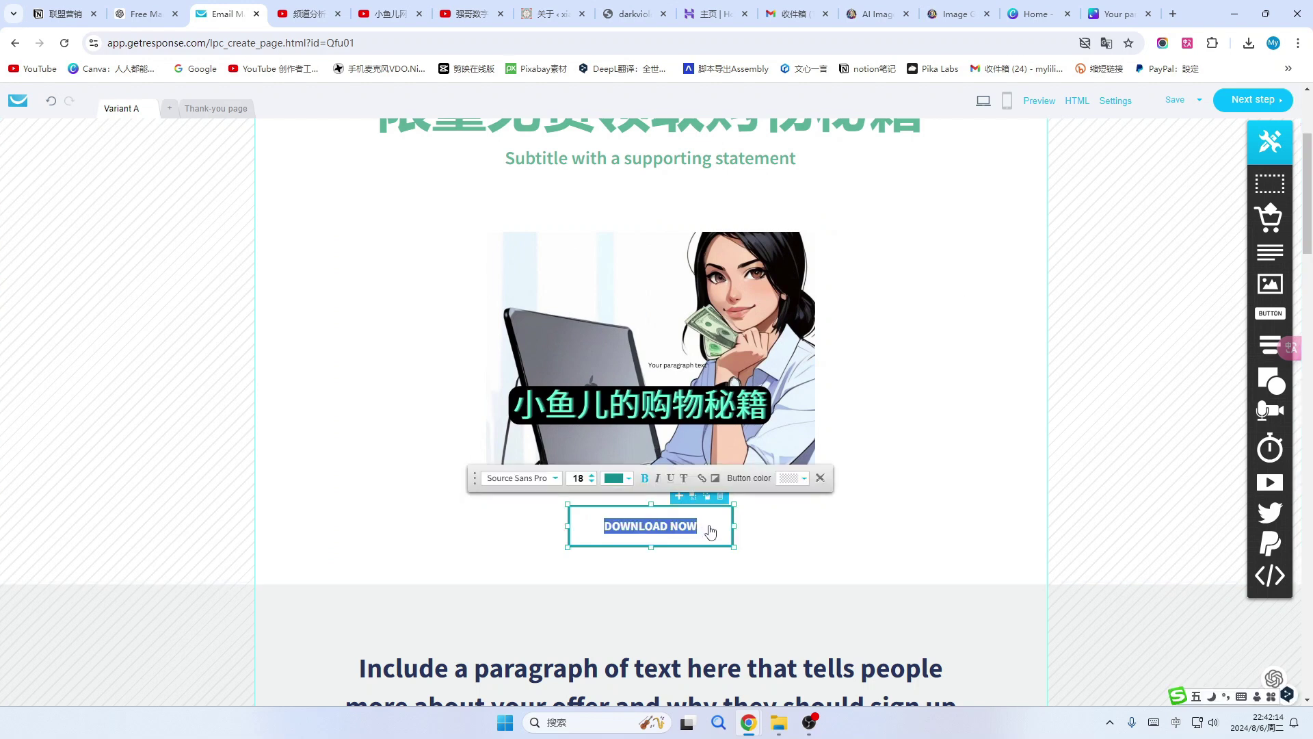
{"action": "type", "text": "mianfei"}
{"action": "key", "text": "space"}
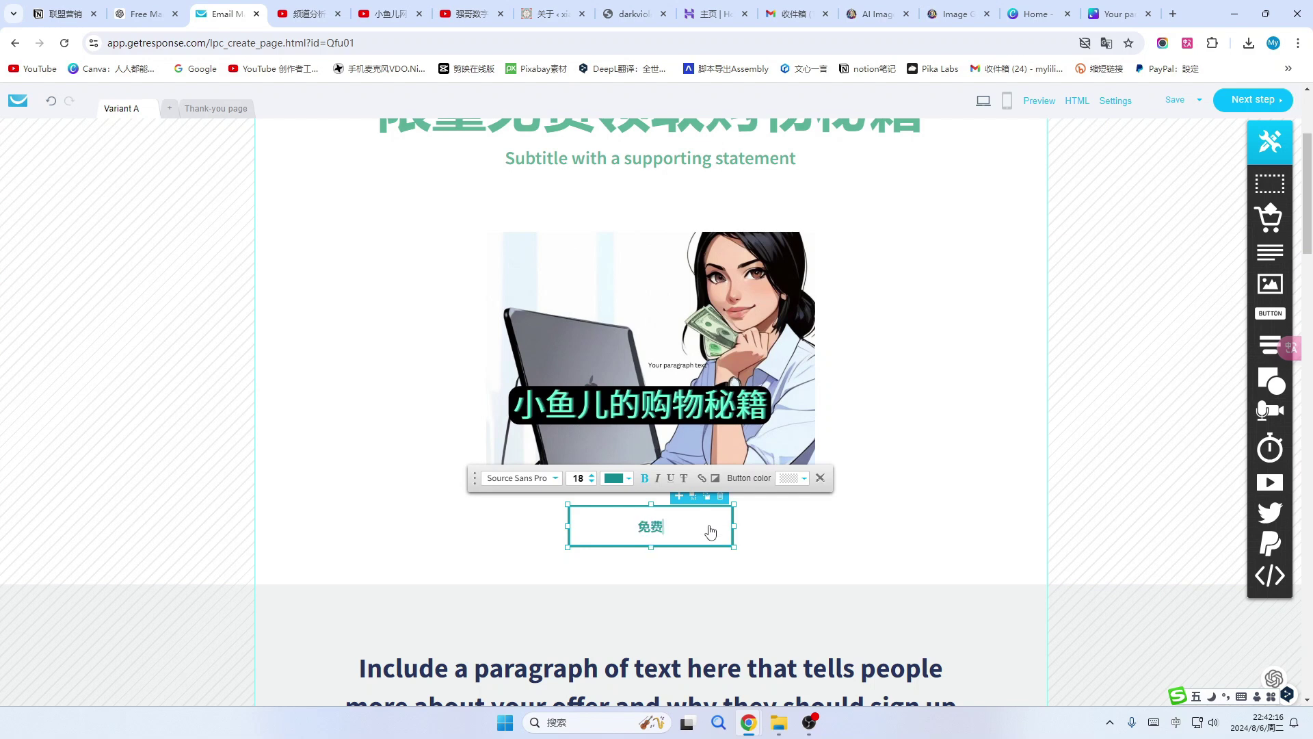
{"action": "type", "text": "xiazai"}
{"action": "key", "text": "space"}
{"action": "type", "text": "anniu"}
{"action": "key", "text": "space"}
{"action": "key", "text": "BackSpace"}
{"action": "key", "text": "BackSpace"}
Relabel the GET IT newsletter signup button as 马上领取.
{"action": "scroll", "coordinate": [827, 507], "scroll_direction": "down", "scroll_amount": 7}
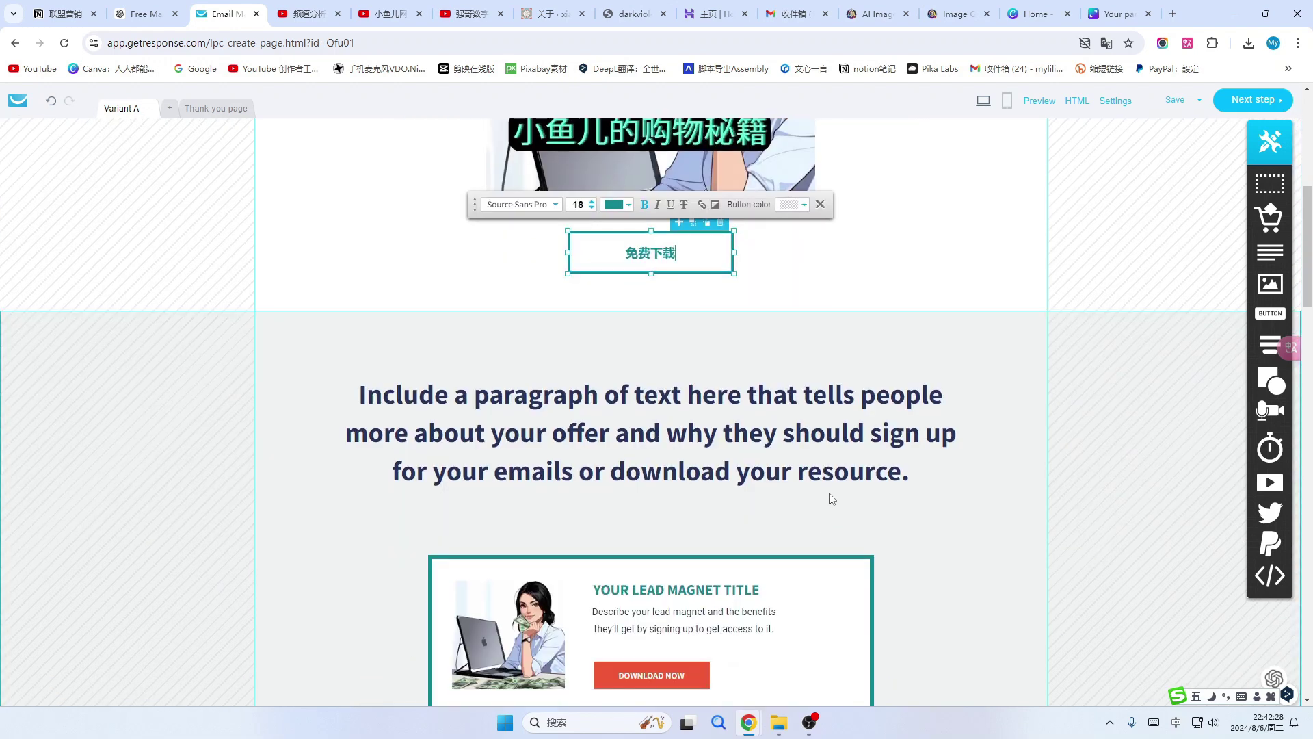
{"action": "scroll", "coordinate": [833, 495], "scroll_direction": "down", "scroll_amount": 2}
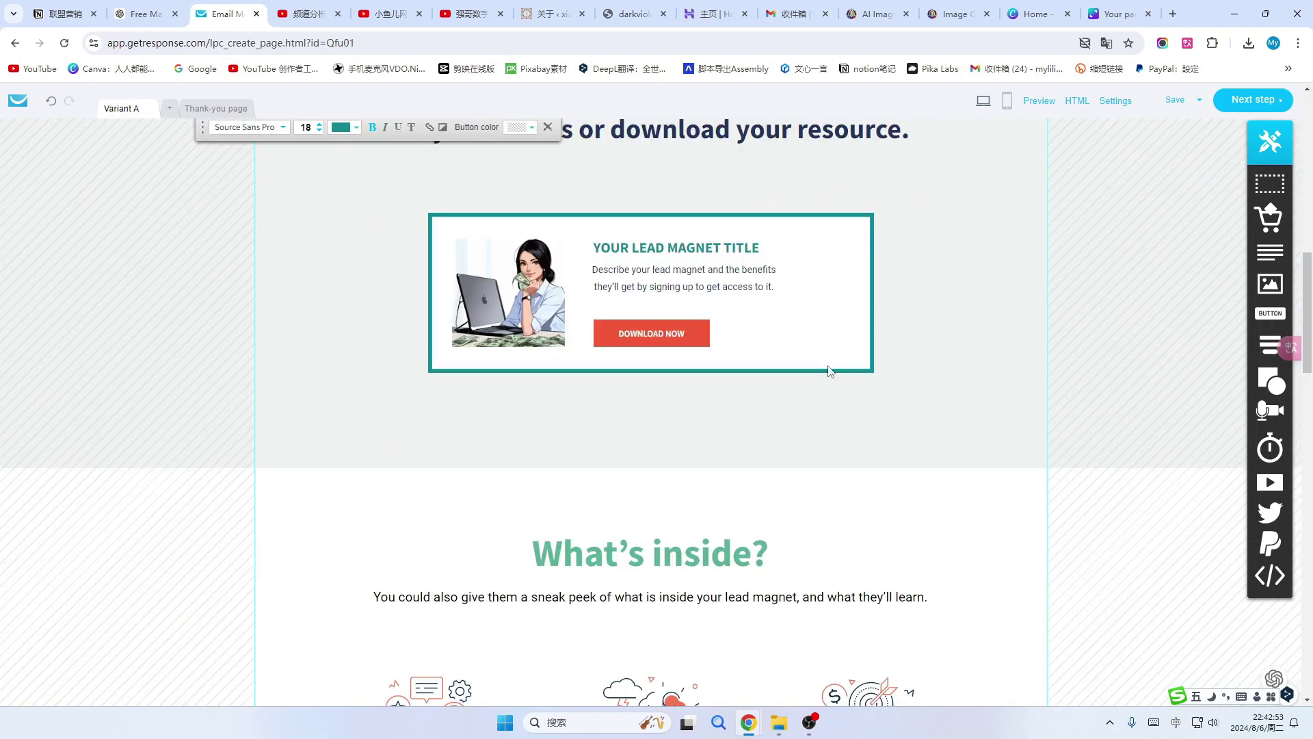
{"action": "scroll", "coordinate": [768, 428], "scroll_direction": "down", "scroll_amount": 10}
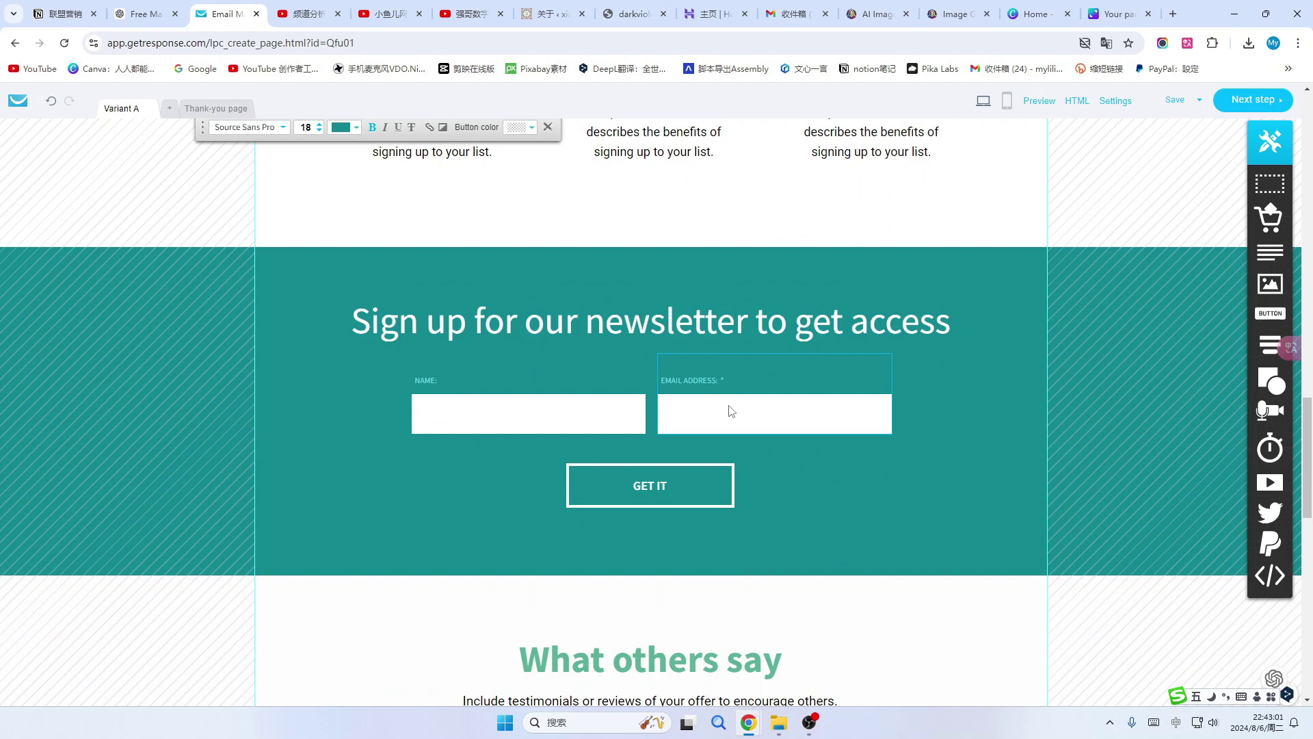
{"action": "left_click", "coordinate": [686, 491]}
{"action": "double_click", "coordinate": [700, 490]}
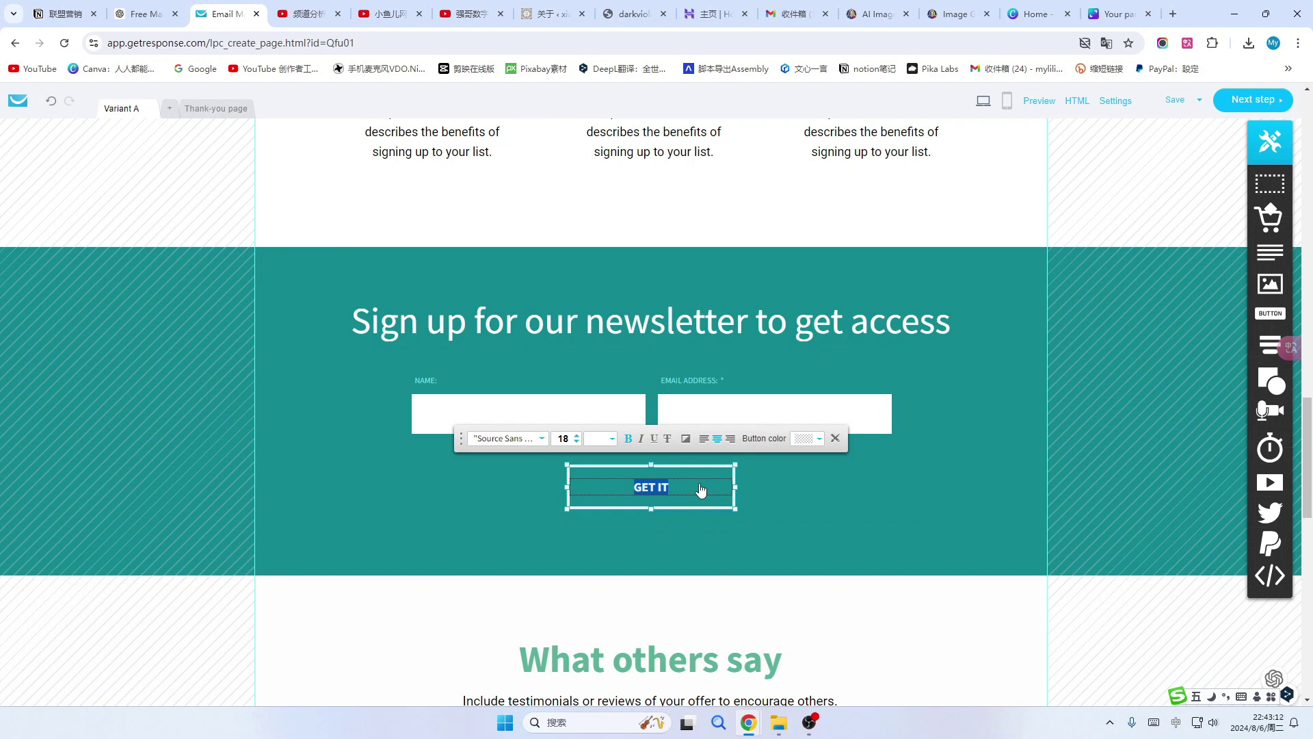
{"action": "type", "text": "马上领取"}
{"action": "left_click", "coordinate": [823, 532]}
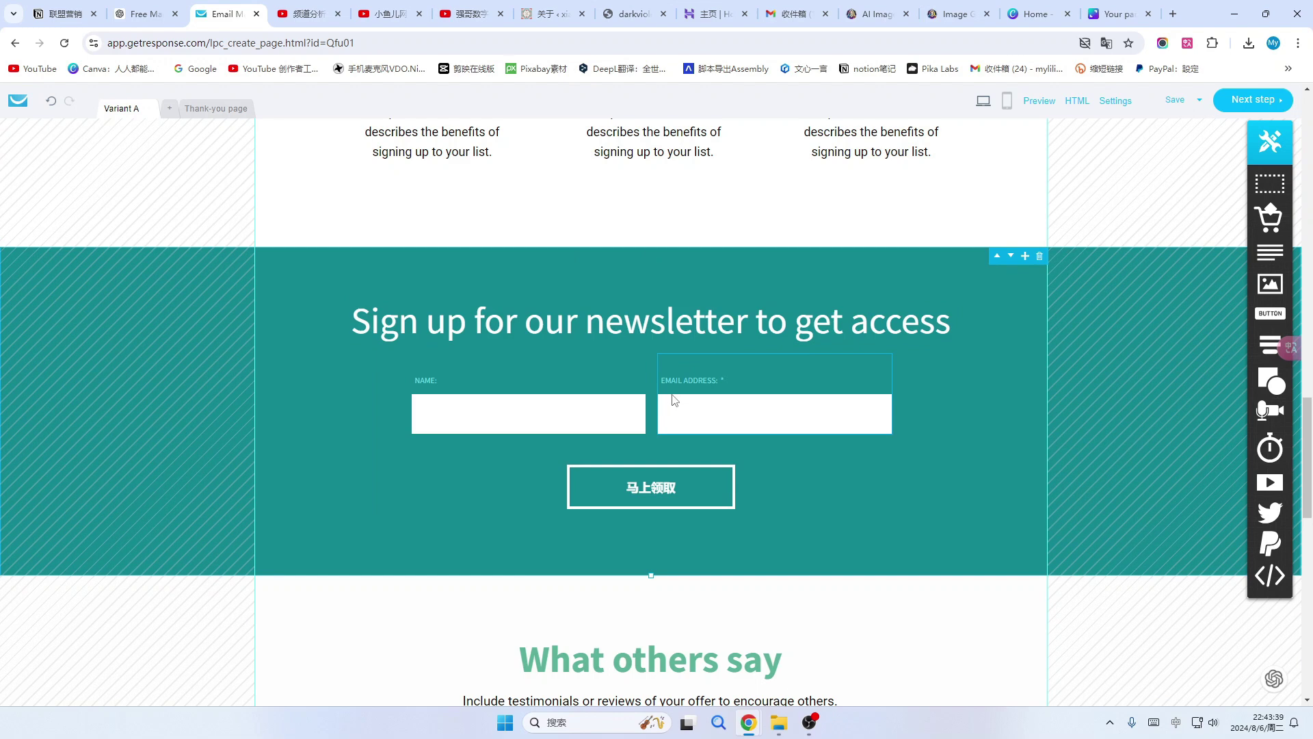
{"action": "scroll", "coordinate": [675, 400], "scroll_direction": "up", "scroll_amount": 14}
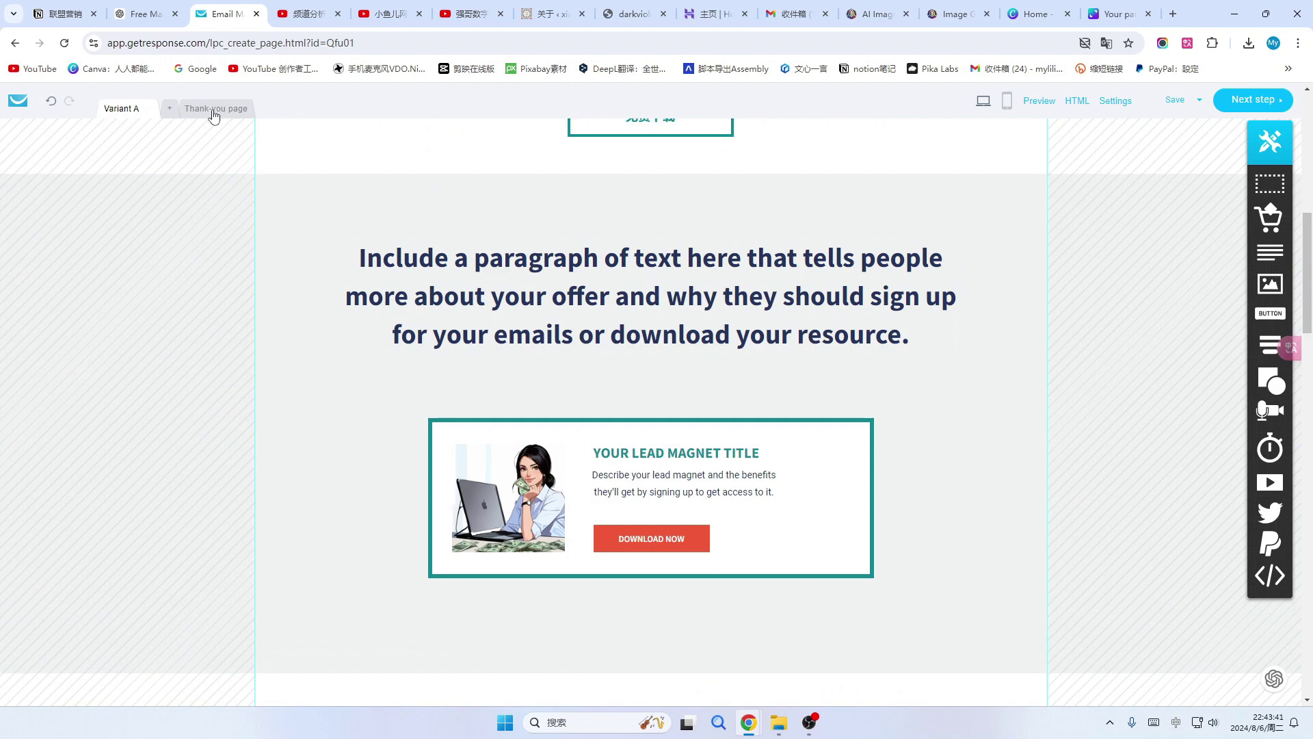
Switch to the thank-you page and scroll through its heading, lead magnet box and next-steps text.
{"action": "left_click", "coordinate": [214, 112]}
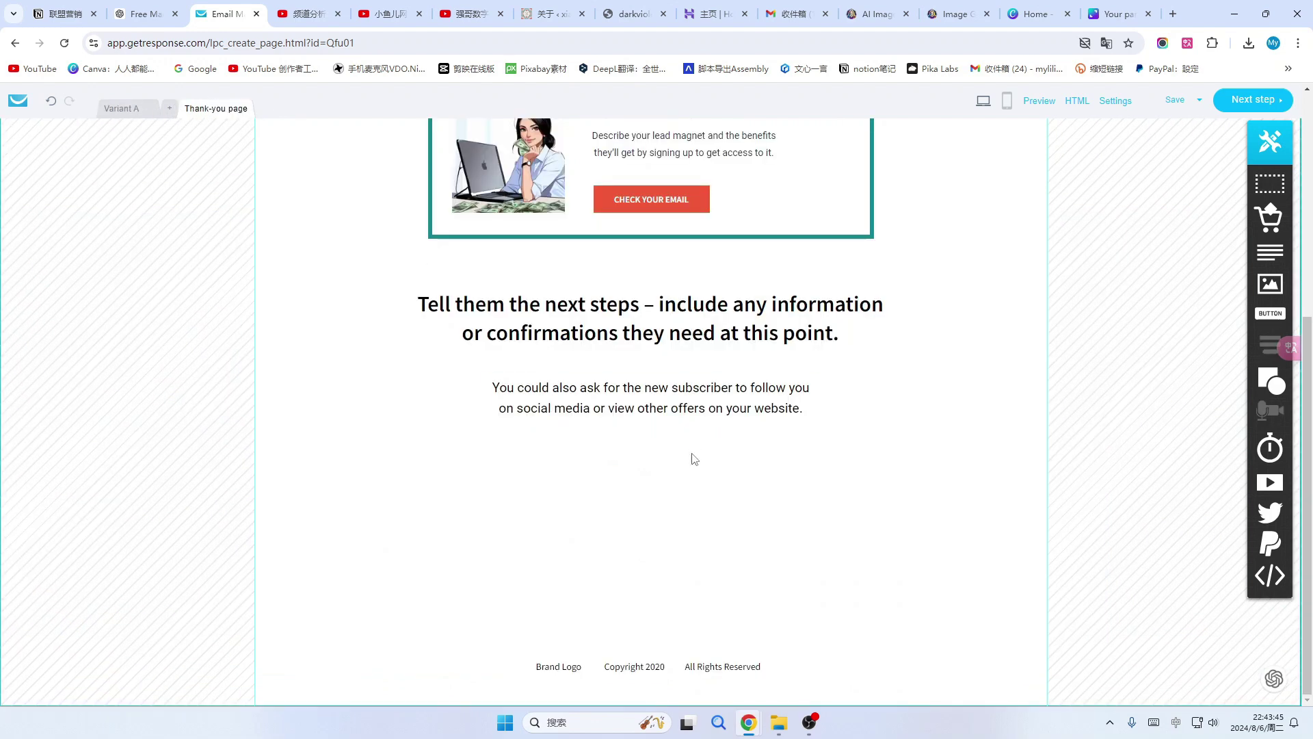
{"action": "scroll", "coordinate": [695, 461], "scroll_direction": "up", "scroll_amount": 5}
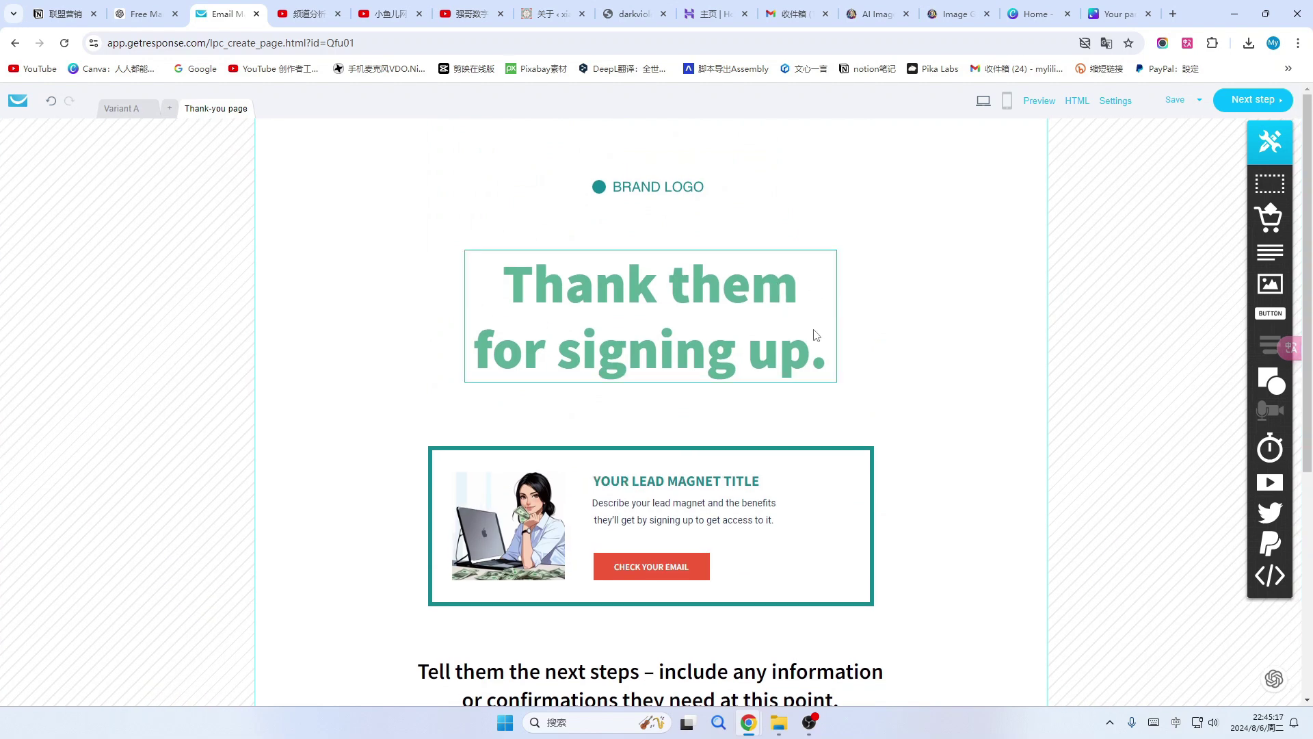
{"action": "scroll", "coordinate": [842, 369], "scroll_direction": "down", "scroll_amount": 1}
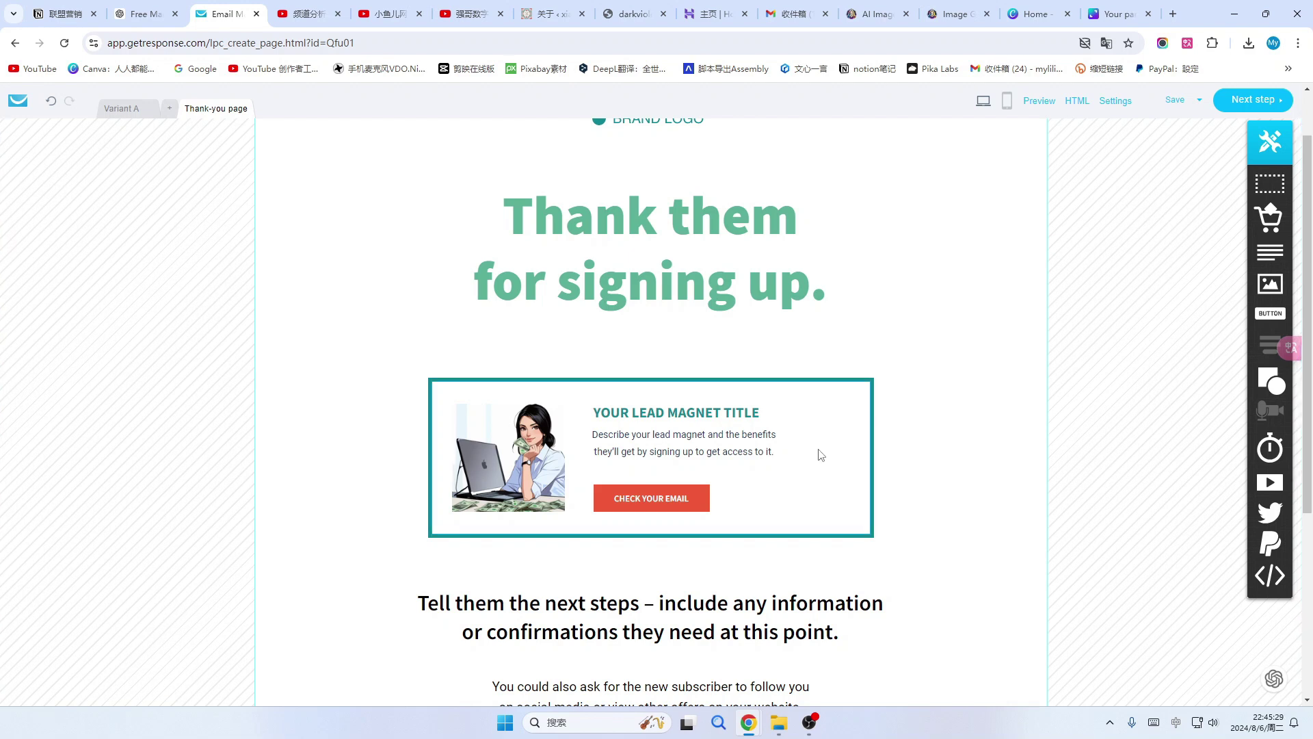
{"action": "scroll", "coordinate": [798, 484], "scroll_direction": "down", "scroll_amount": 2}
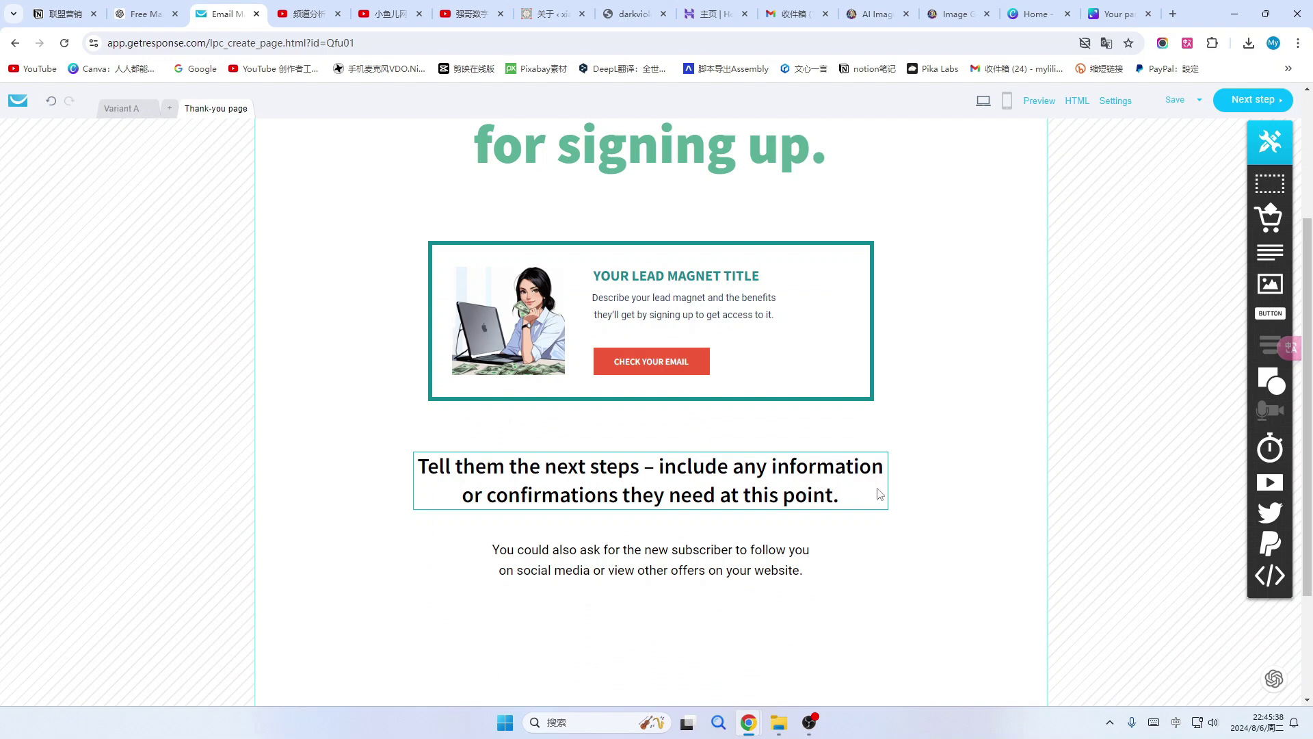
{"action": "scroll", "coordinate": [879, 493], "scroll_direction": "down", "scroll_amount": 1}
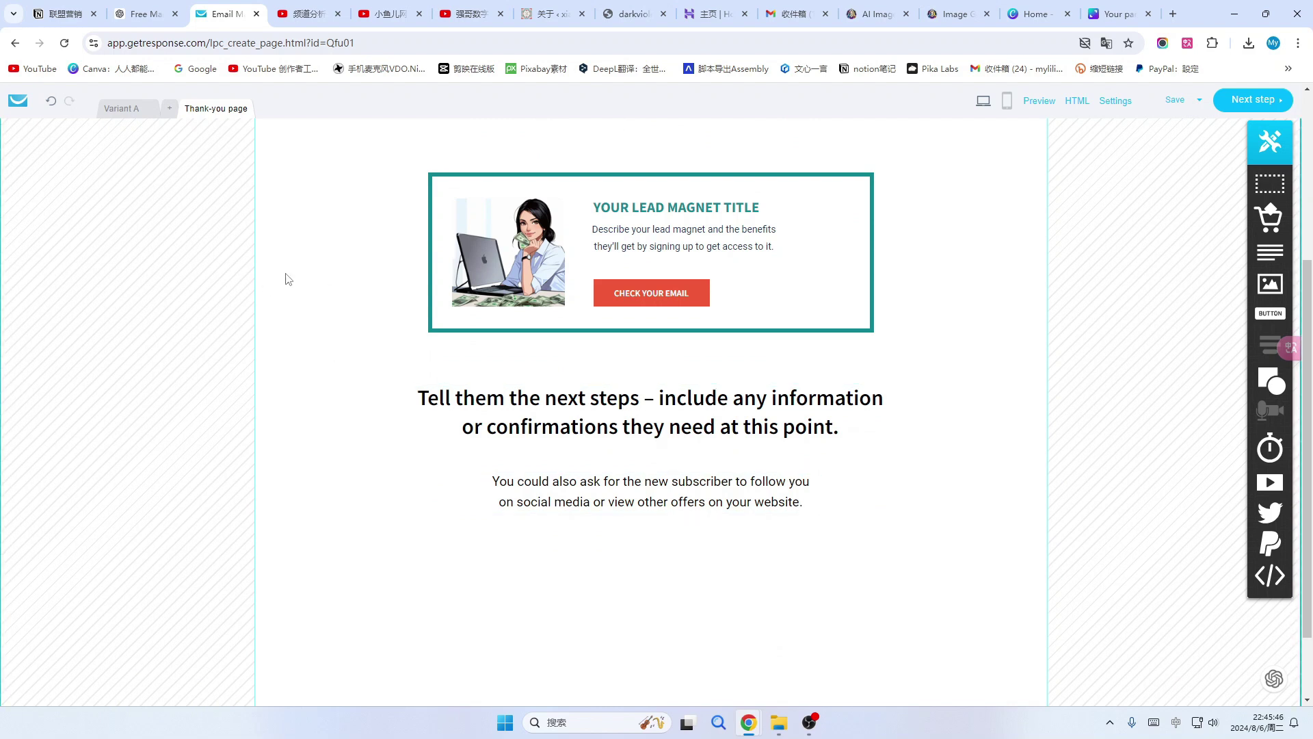
Add a Variant B copy of the signup page, then discard it.
{"action": "left_click", "coordinate": [172, 113]}
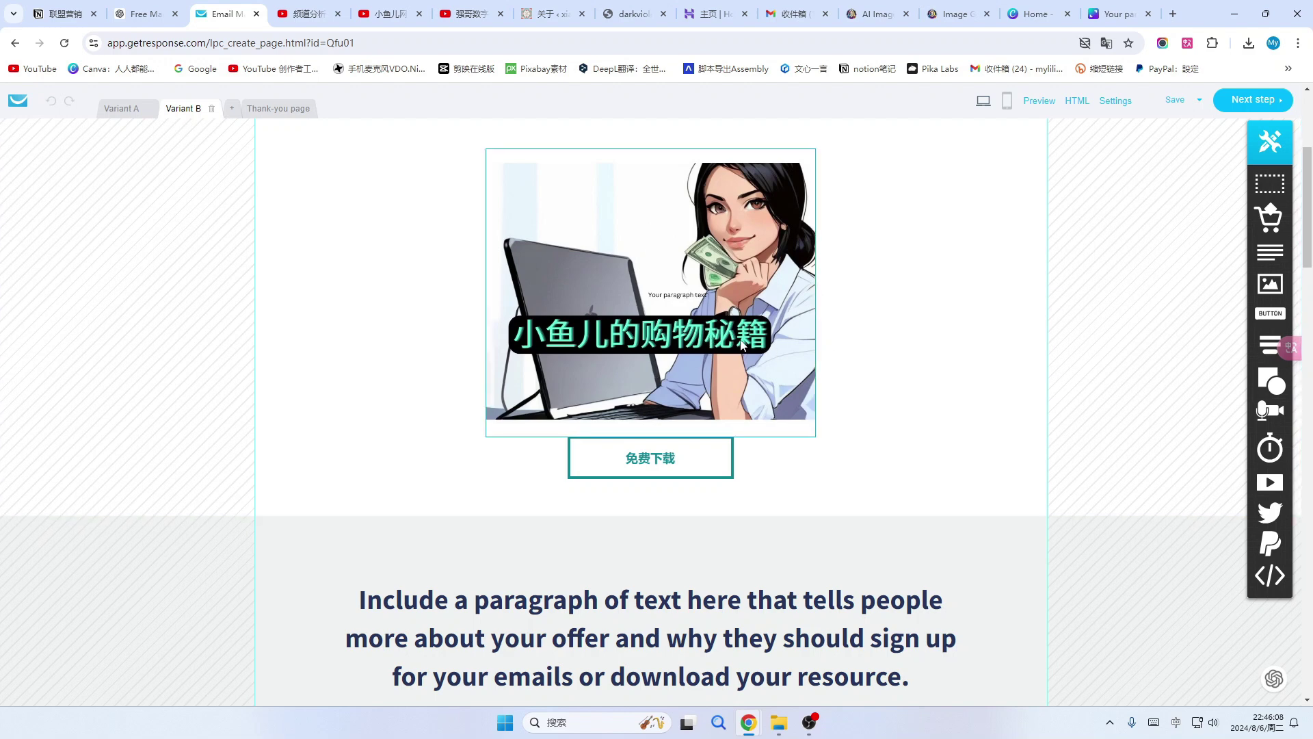
{"action": "scroll", "coordinate": [901, 324], "scroll_direction": "up", "scroll_amount": 4}
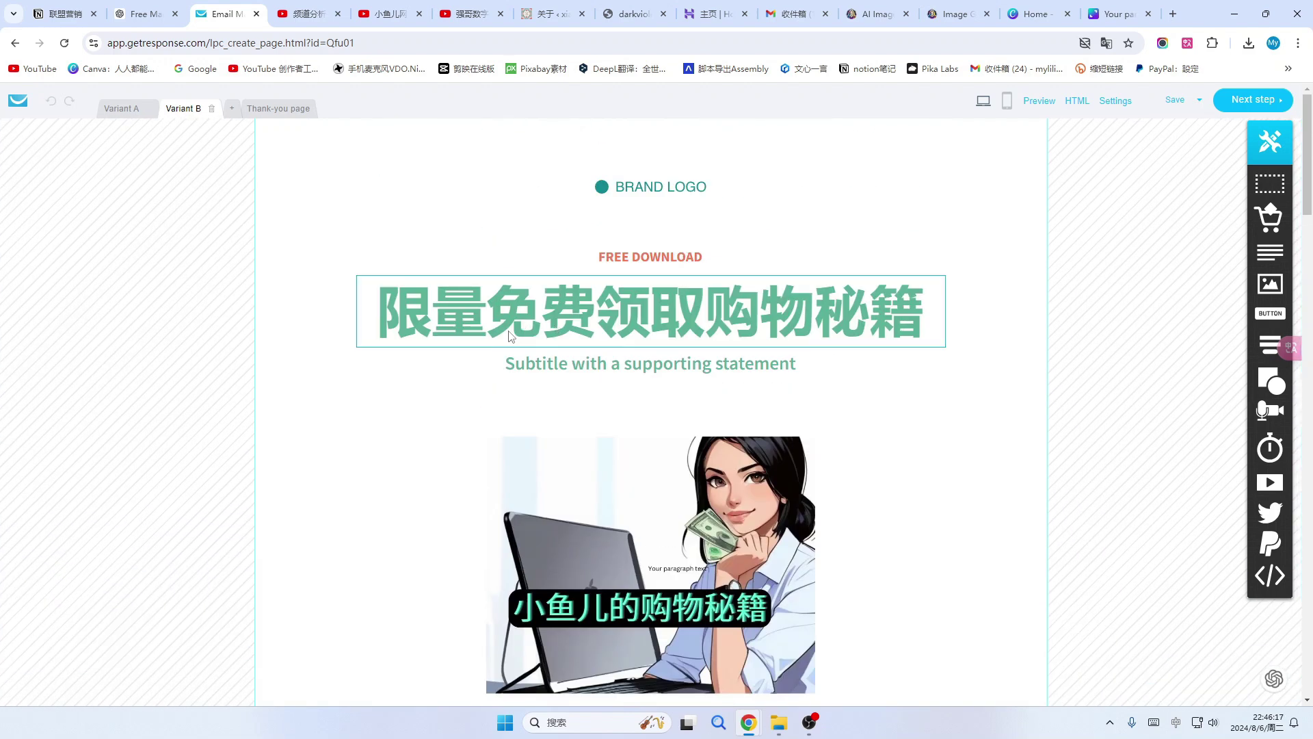
{"action": "scroll", "coordinate": [522, 352], "scroll_direction": "down", "scroll_amount": 1}
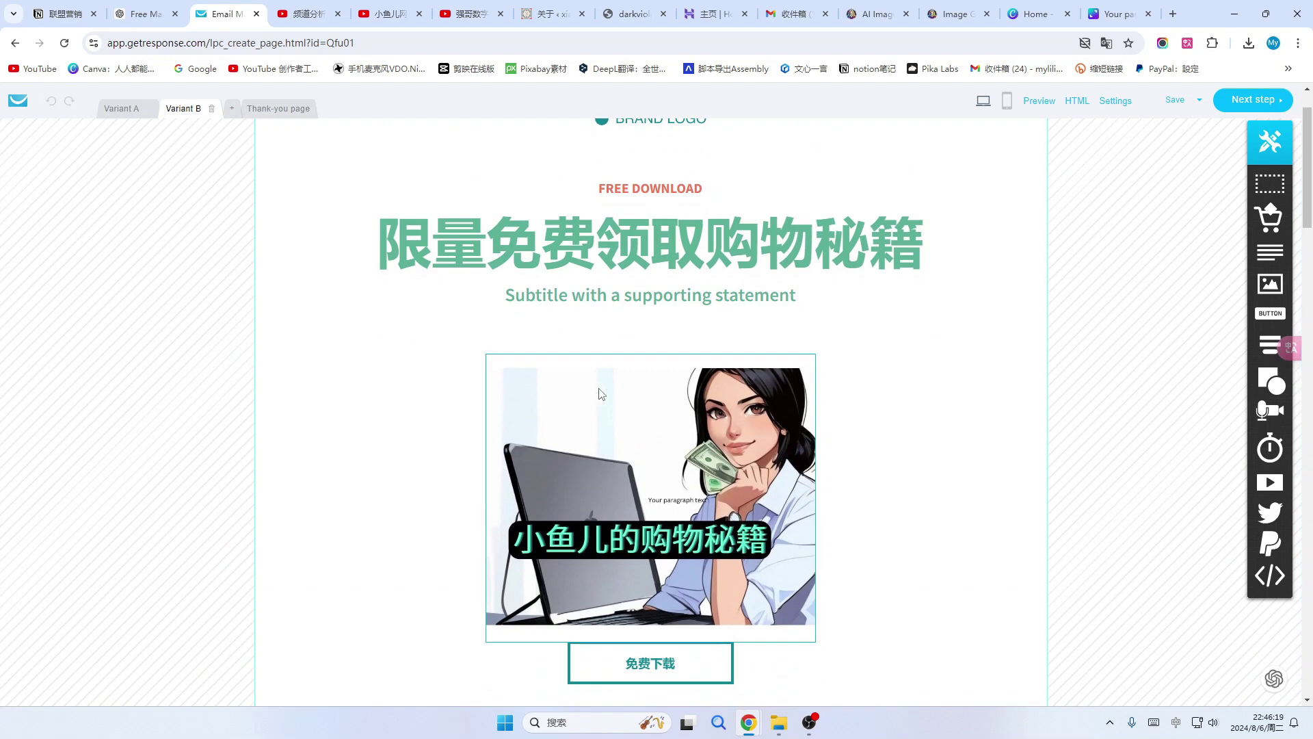
{"action": "scroll", "coordinate": [668, 420], "scroll_direction": "up", "scroll_amount": 1}
{"action": "scroll", "coordinate": [668, 420], "scroll_direction": "down", "scroll_amount": 3}
{"action": "scroll", "coordinate": [667, 420], "scroll_direction": "up", "scroll_amount": 3}
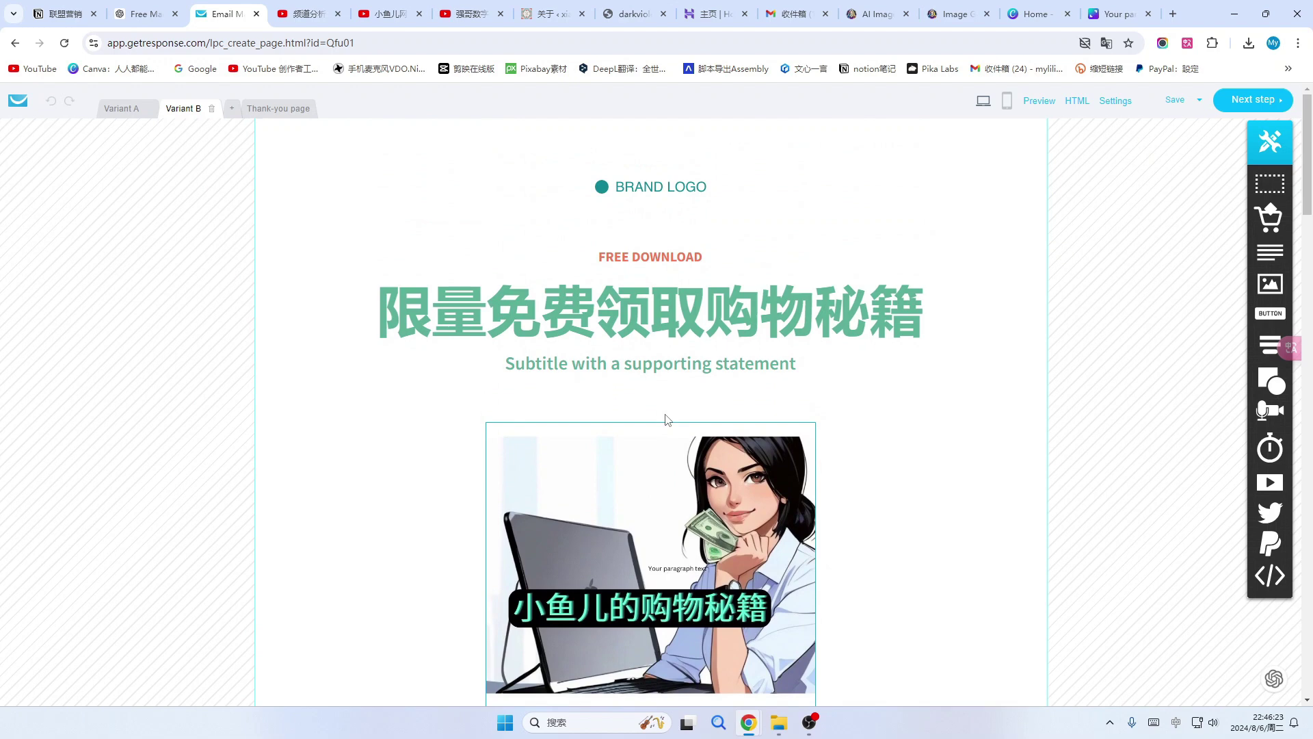
{"action": "scroll", "coordinate": [667, 420], "scroll_direction": "down", "scroll_amount": 2}
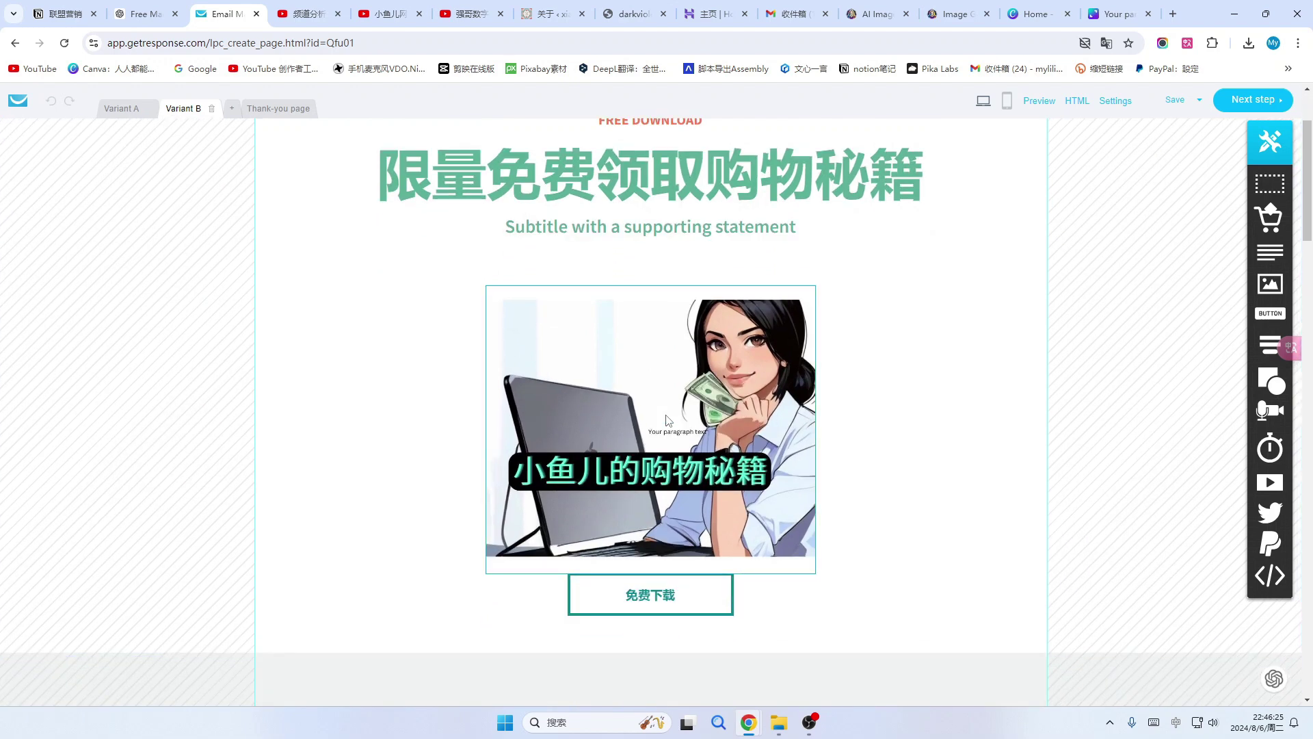
{"action": "scroll", "coordinate": [667, 420], "scroll_direction": "down", "scroll_amount": 6}
{"action": "left_click", "coordinate": [212, 110]}
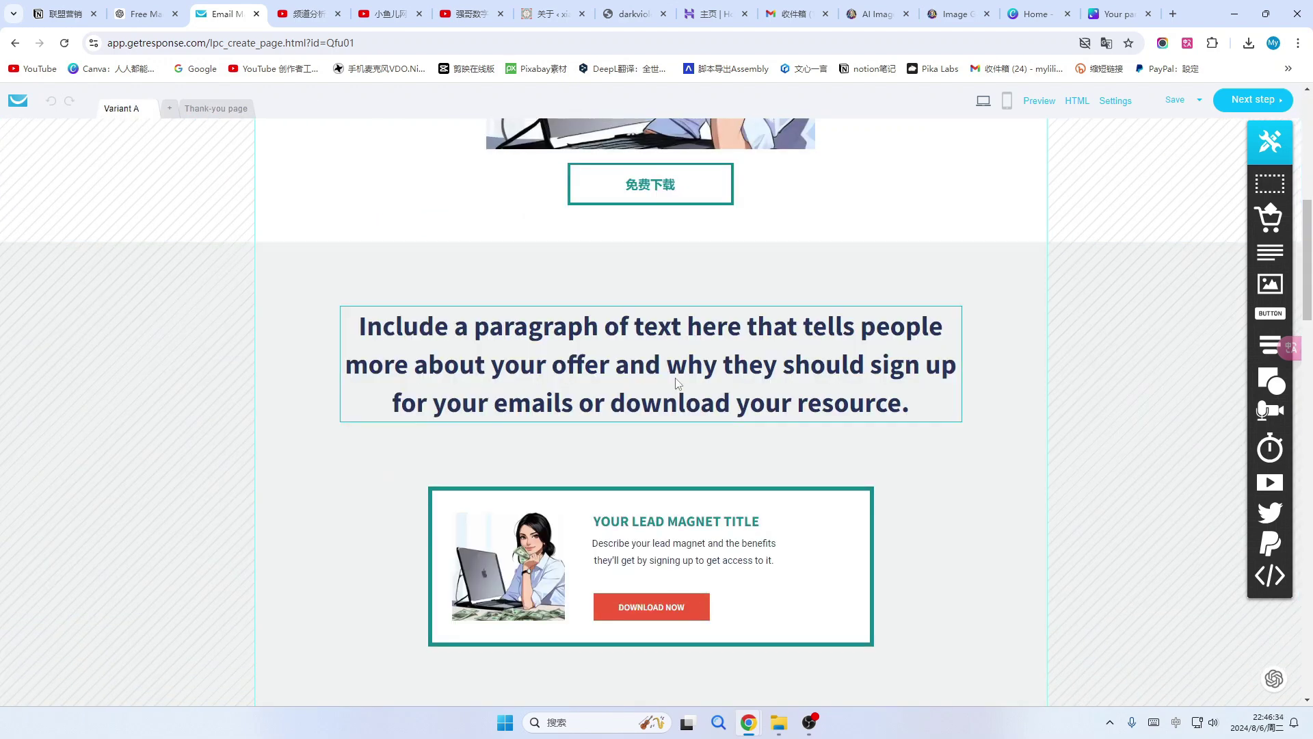
Delete the What others say testimonials and the dark closing-argument sections.
{"action": "scroll", "coordinate": [728, 397], "scroll_direction": "up", "scroll_amount": 15}
{"action": "scroll", "coordinate": [726, 394], "scroll_direction": "down", "scroll_amount": 15}
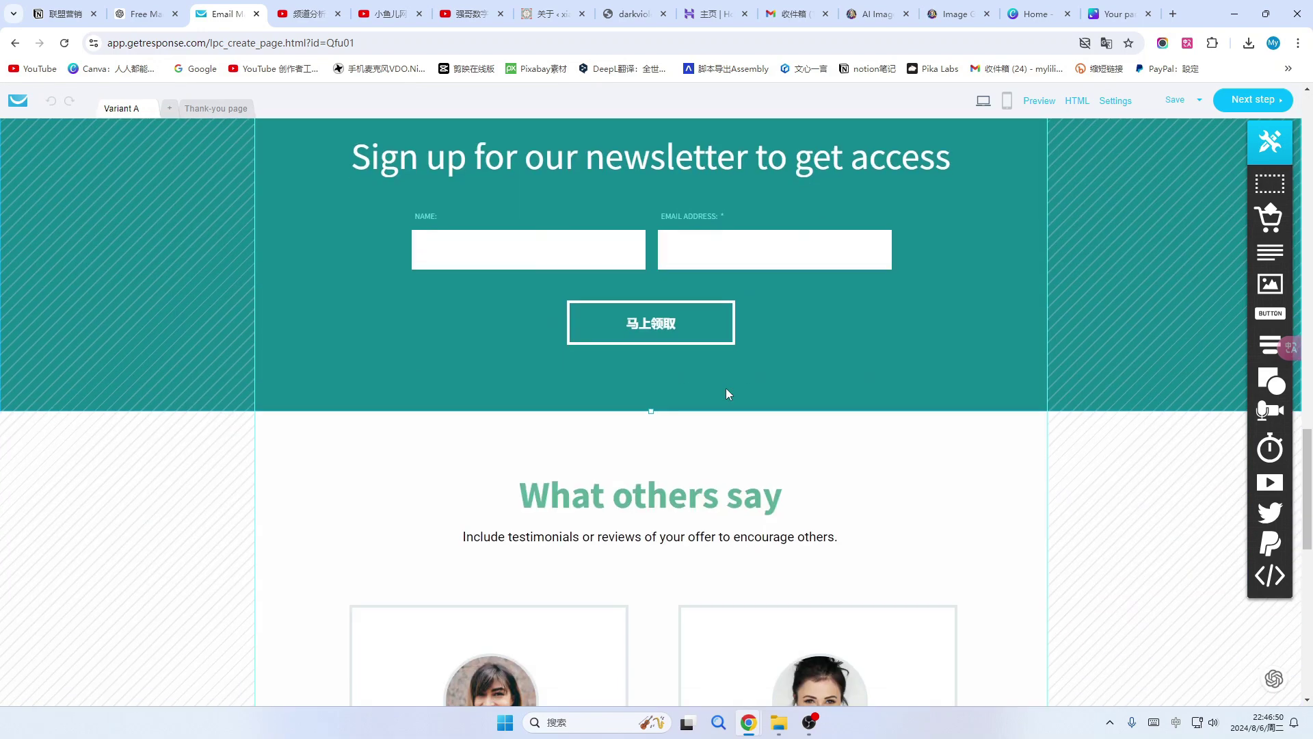
{"action": "scroll", "coordinate": [747, 443], "scroll_direction": "up", "scroll_amount": 2}
{"action": "scroll", "coordinate": [747, 444], "scroll_direction": "up", "scroll_amount": 7}
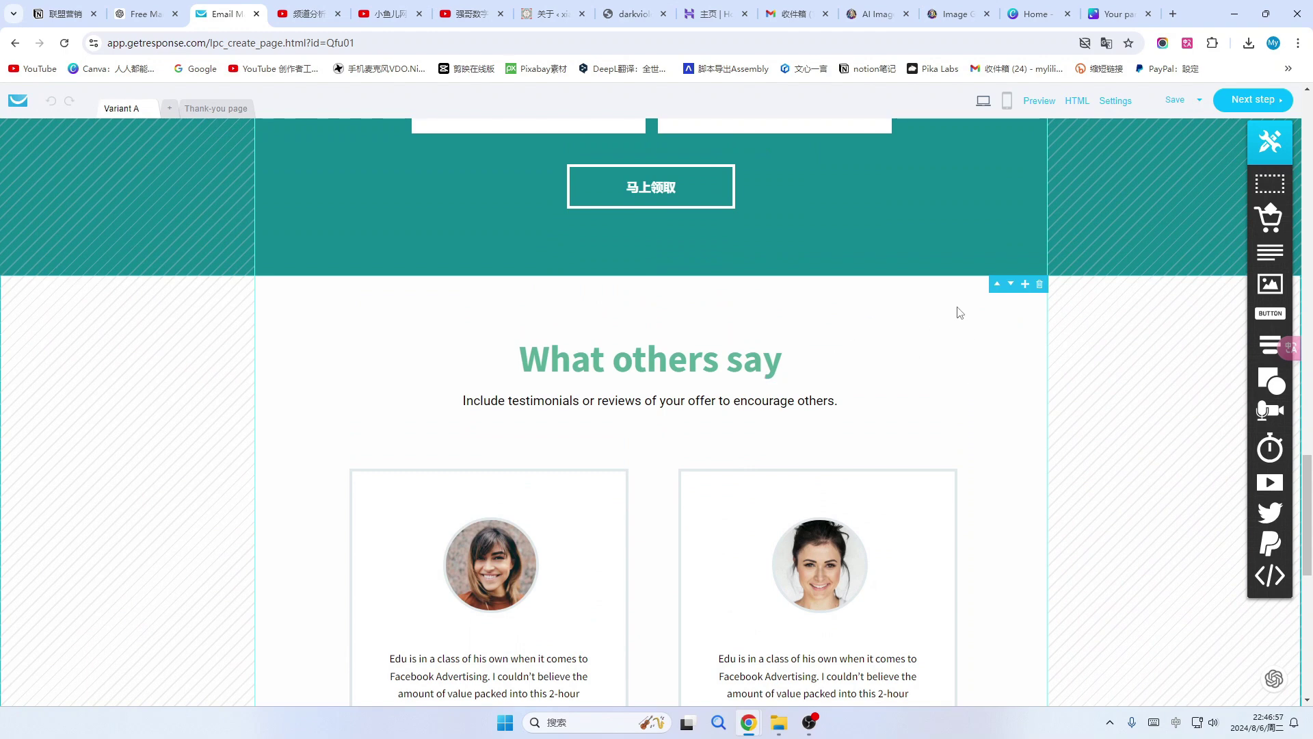
{"action": "left_click", "coordinate": [1040, 284]}
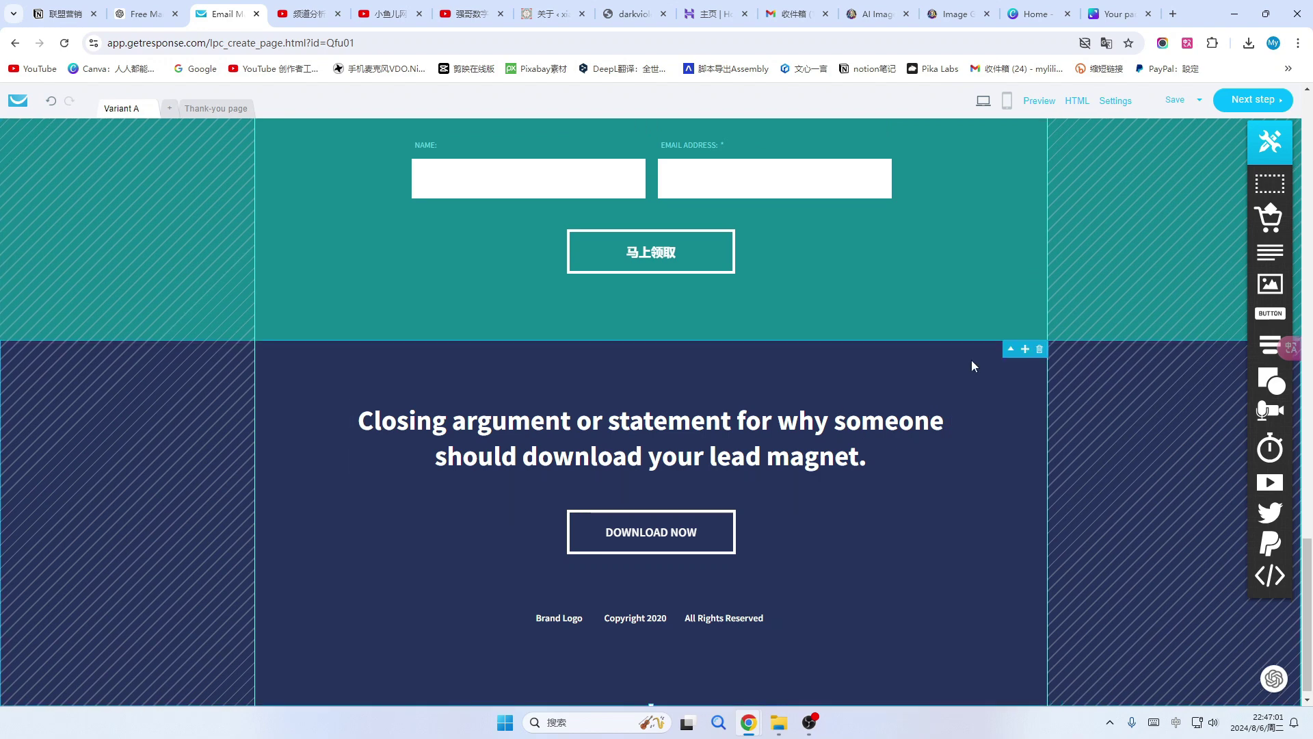
{"action": "left_click", "coordinate": [1040, 350]}
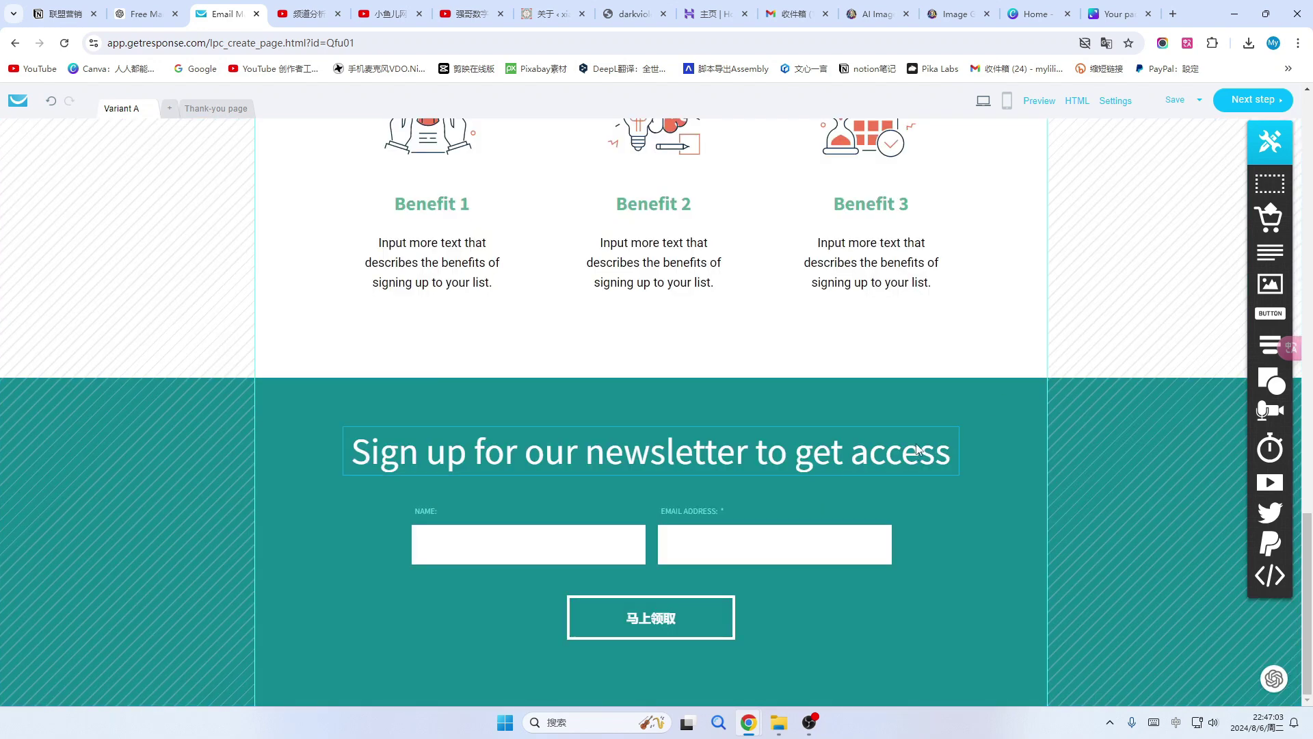
{"action": "scroll", "coordinate": [958, 418], "scroll_direction": "up", "scroll_amount": 12}
{"action": "scroll", "coordinate": [918, 444], "scroll_direction": "up", "scroll_amount": 7}
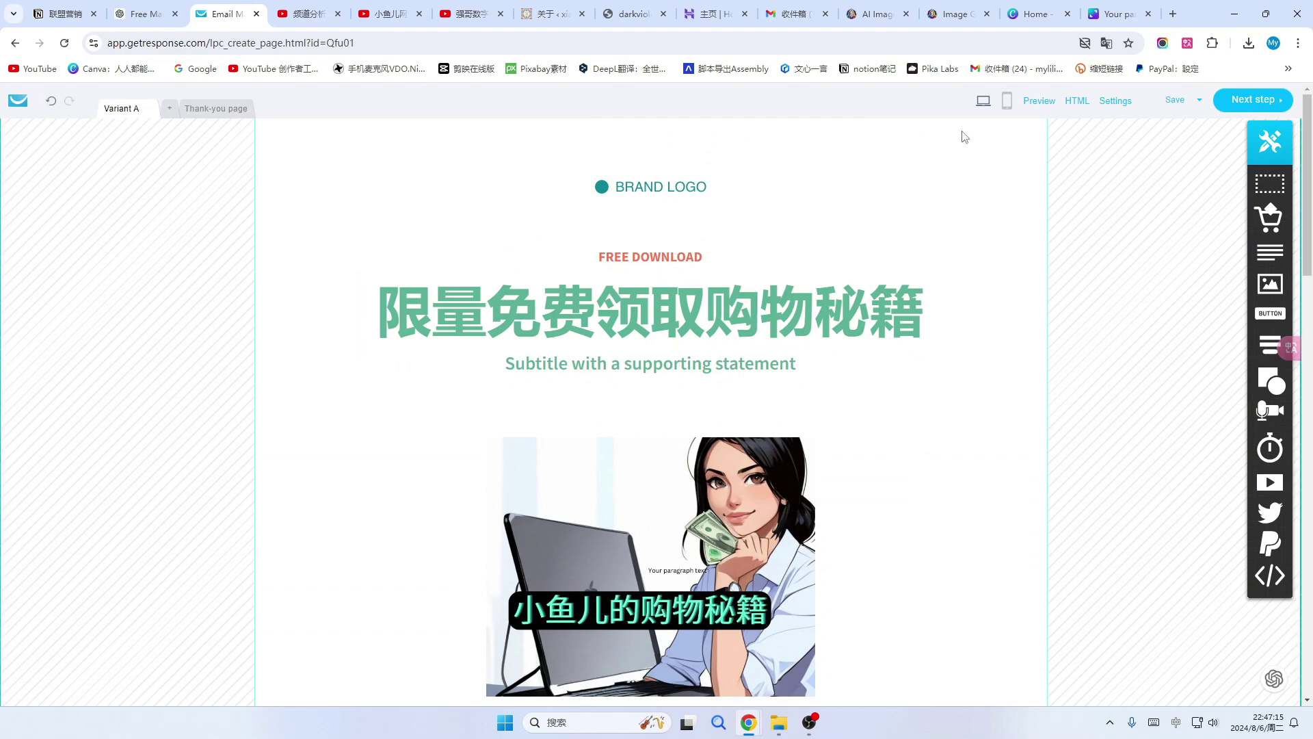
Create the signup page's mobile version, check its layout, and return to desktop view.
{"action": "left_click", "coordinate": [1009, 103]}
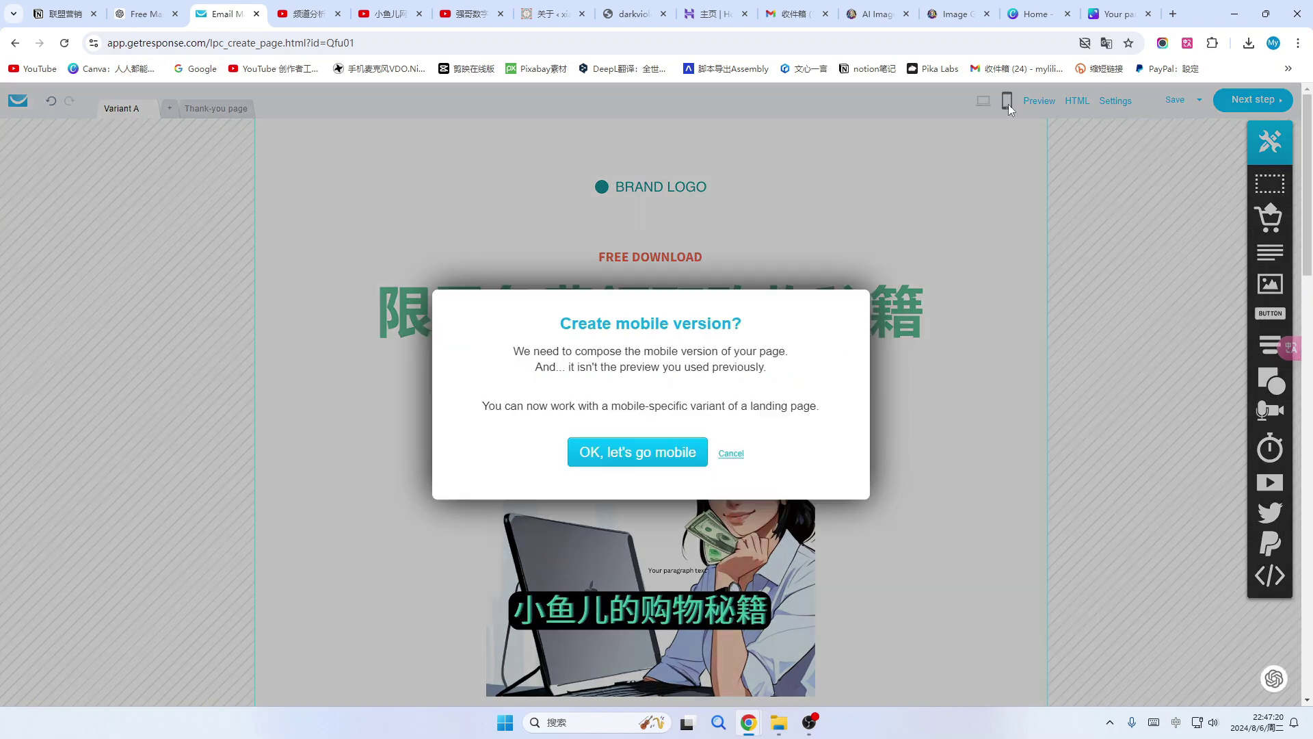
{"action": "left_click", "coordinate": [636, 455]}
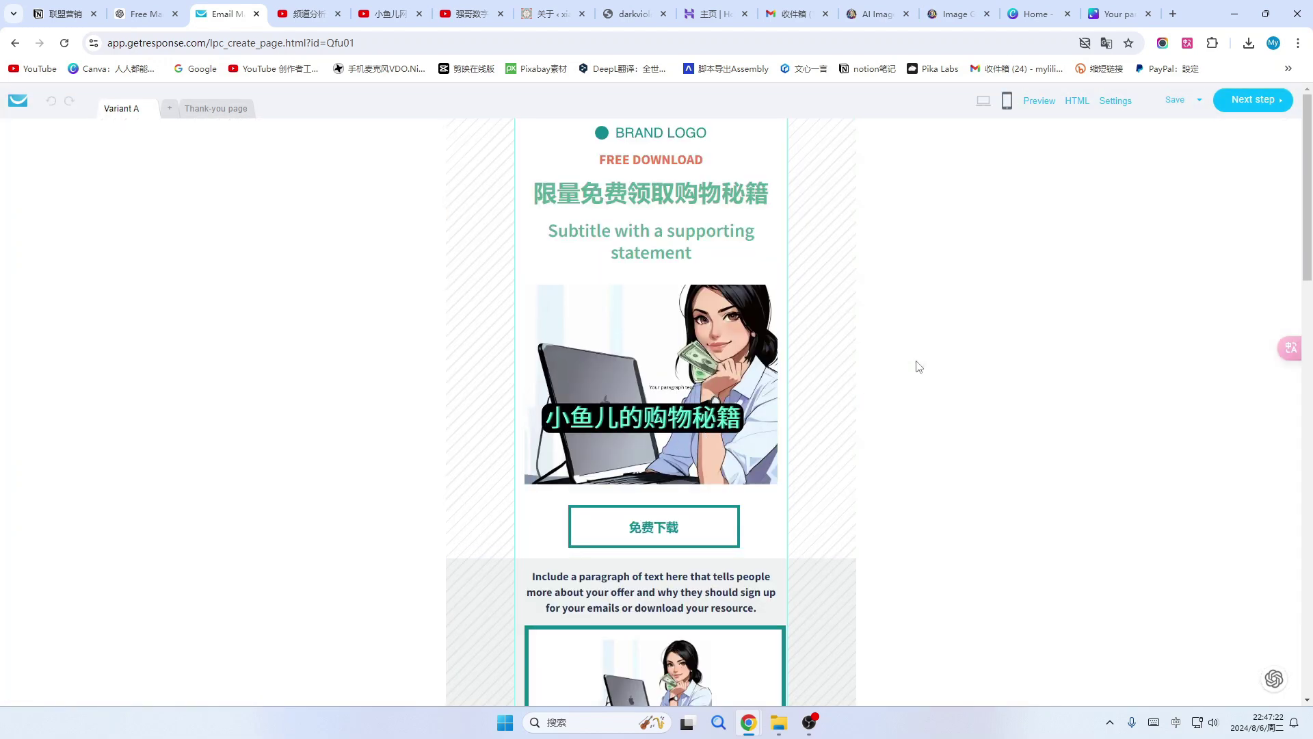
{"action": "scroll", "coordinate": [713, 433], "scroll_direction": "down", "scroll_amount": 5}
{"action": "scroll", "coordinate": [714, 433], "scroll_direction": "down", "scroll_amount": 15}
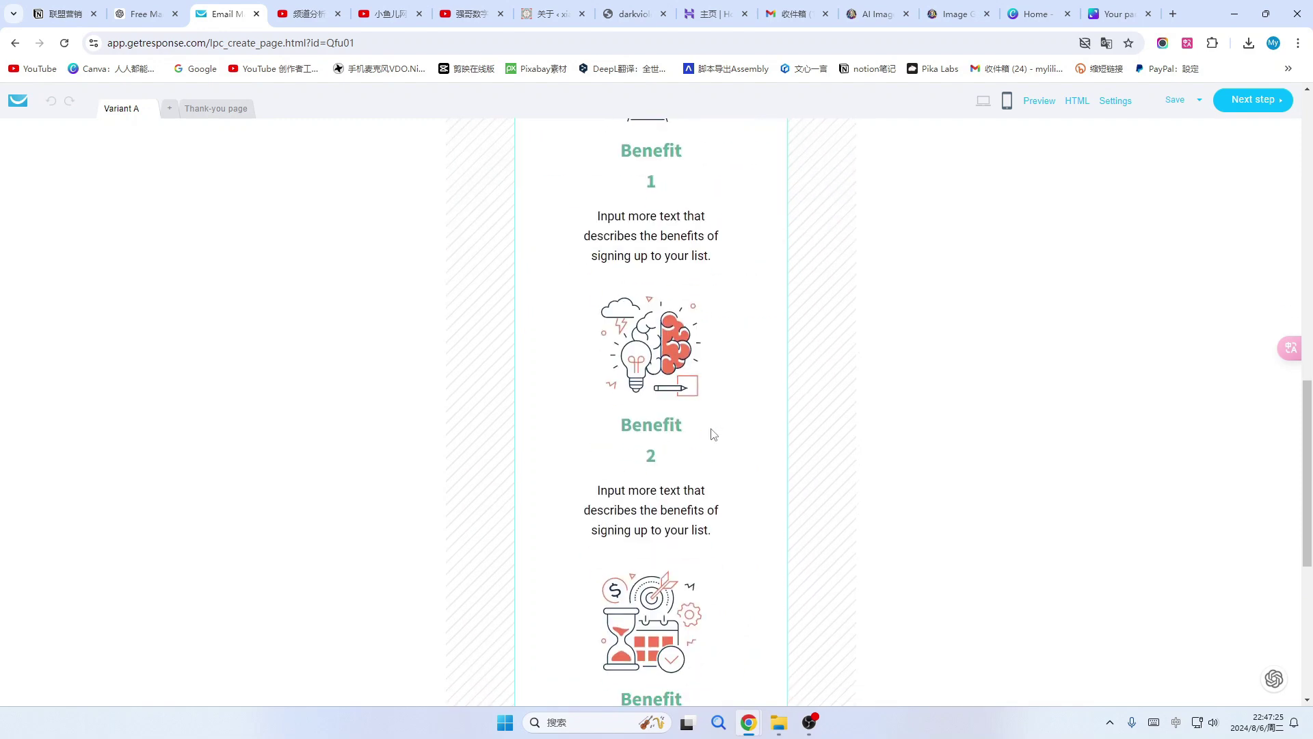
{"action": "scroll", "coordinate": [711, 428], "scroll_direction": "up", "scroll_amount": 15}
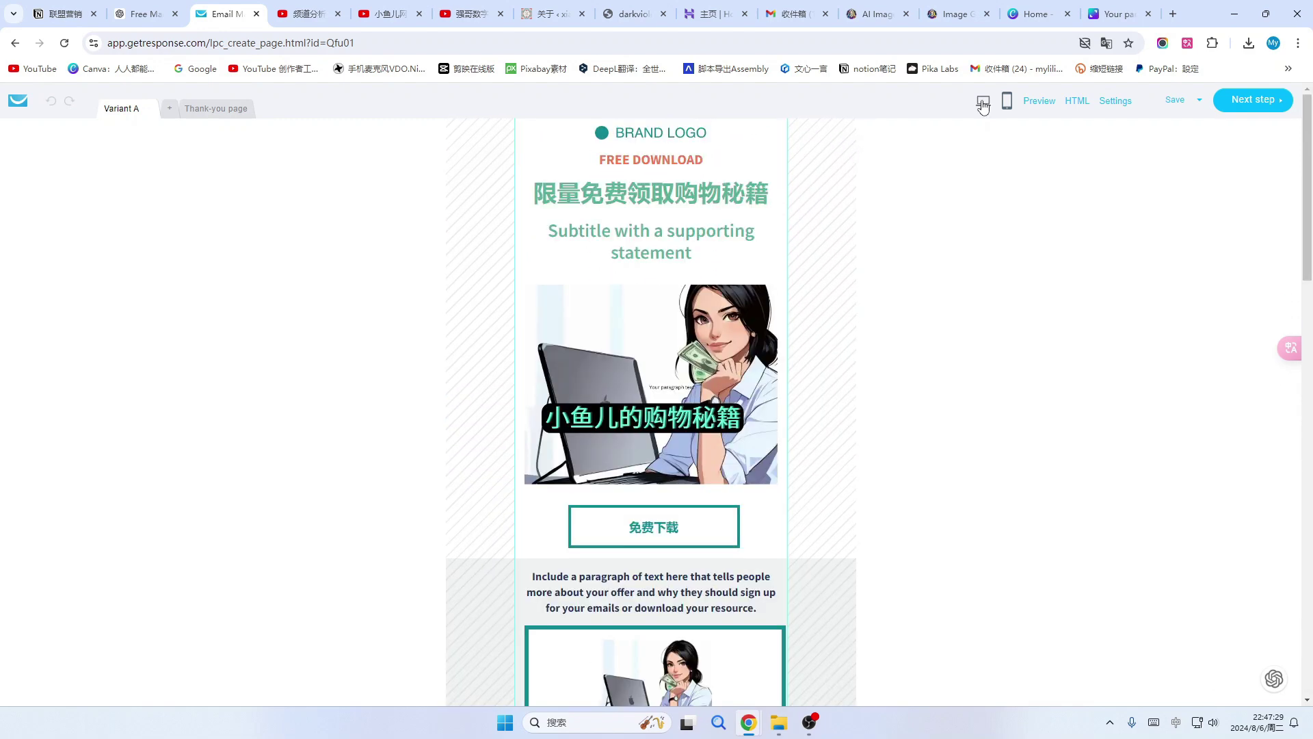
{"action": "left_click", "coordinate": [983, 101]}
{"action": "scroll", "coordinate": [958, 472], "scroll_direction": "down", "scroll_amount": 10}
{"action": "scroll", "coordinate": [964, 465], "scroll_direction": "up", "scroll_amount": 10}
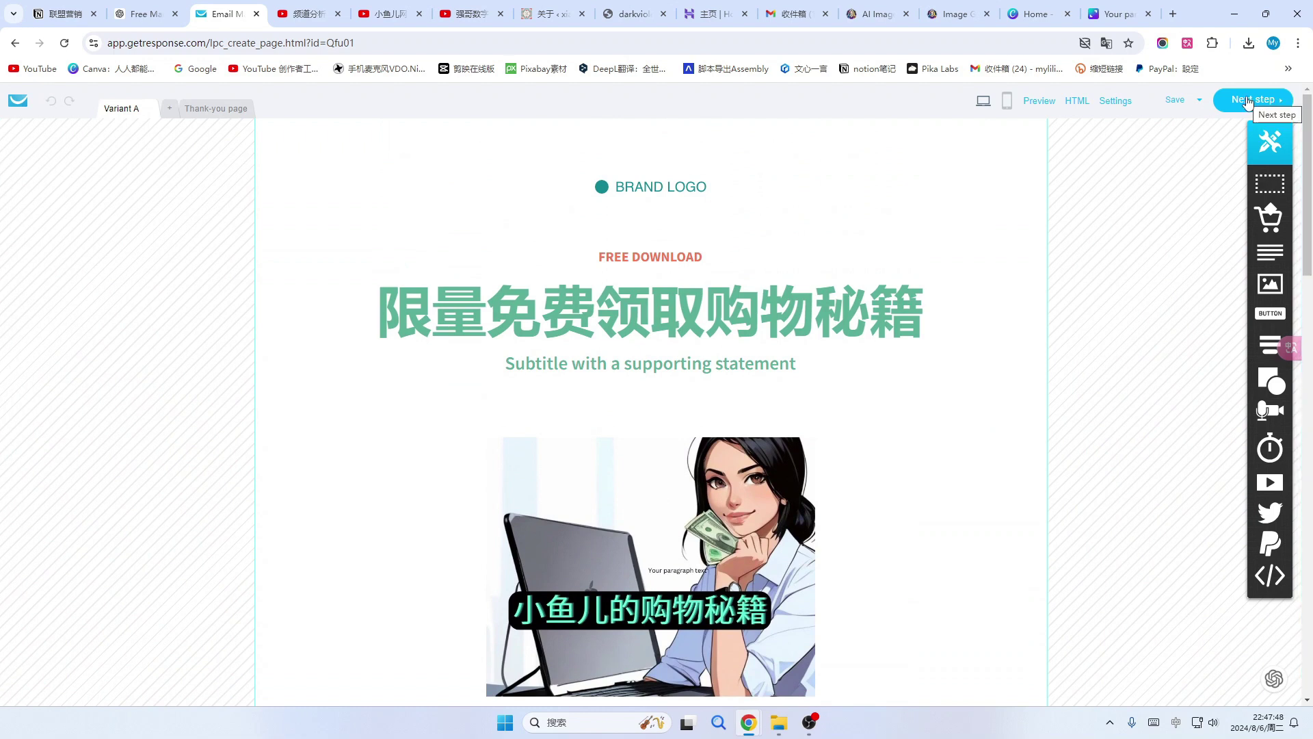
Move on to the page settings and enable 'Don't index in search engines'.
{"action": "left_click", "coordinate": [1246, 99]}
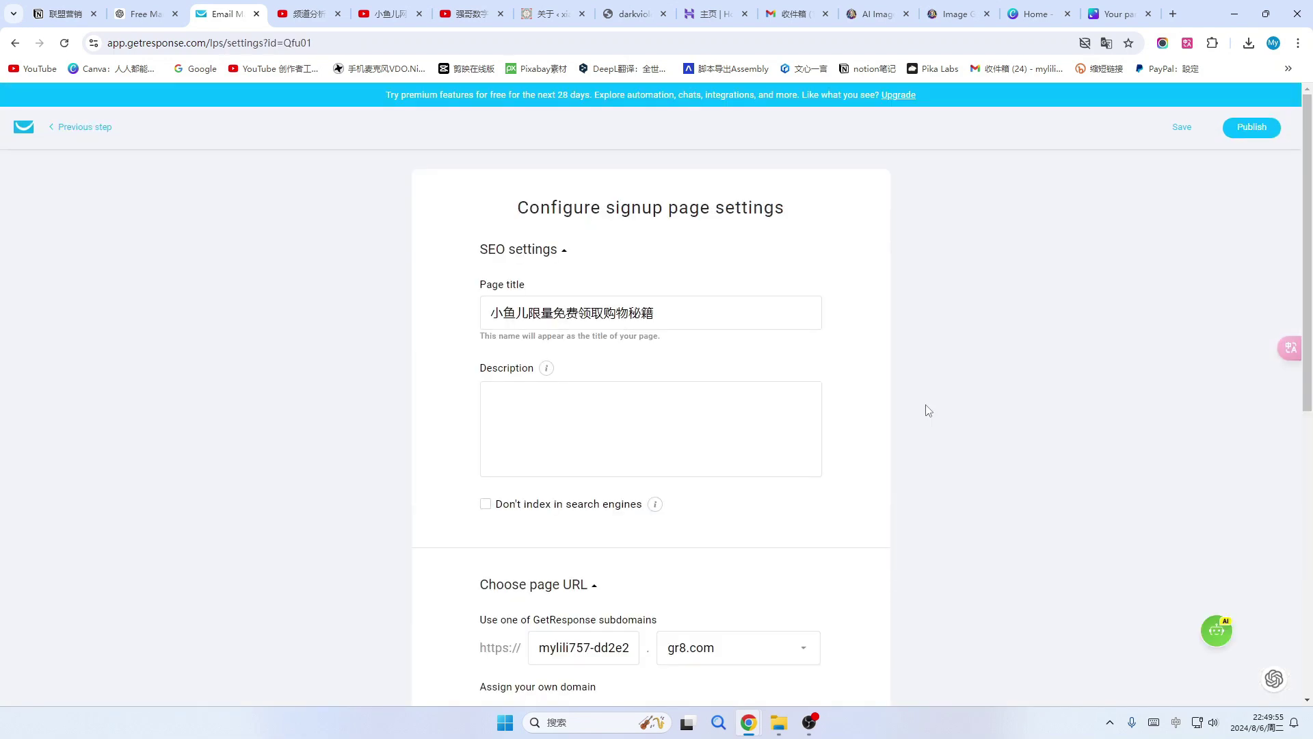
{"action": "left_click", "coordinate": [389, 14]}
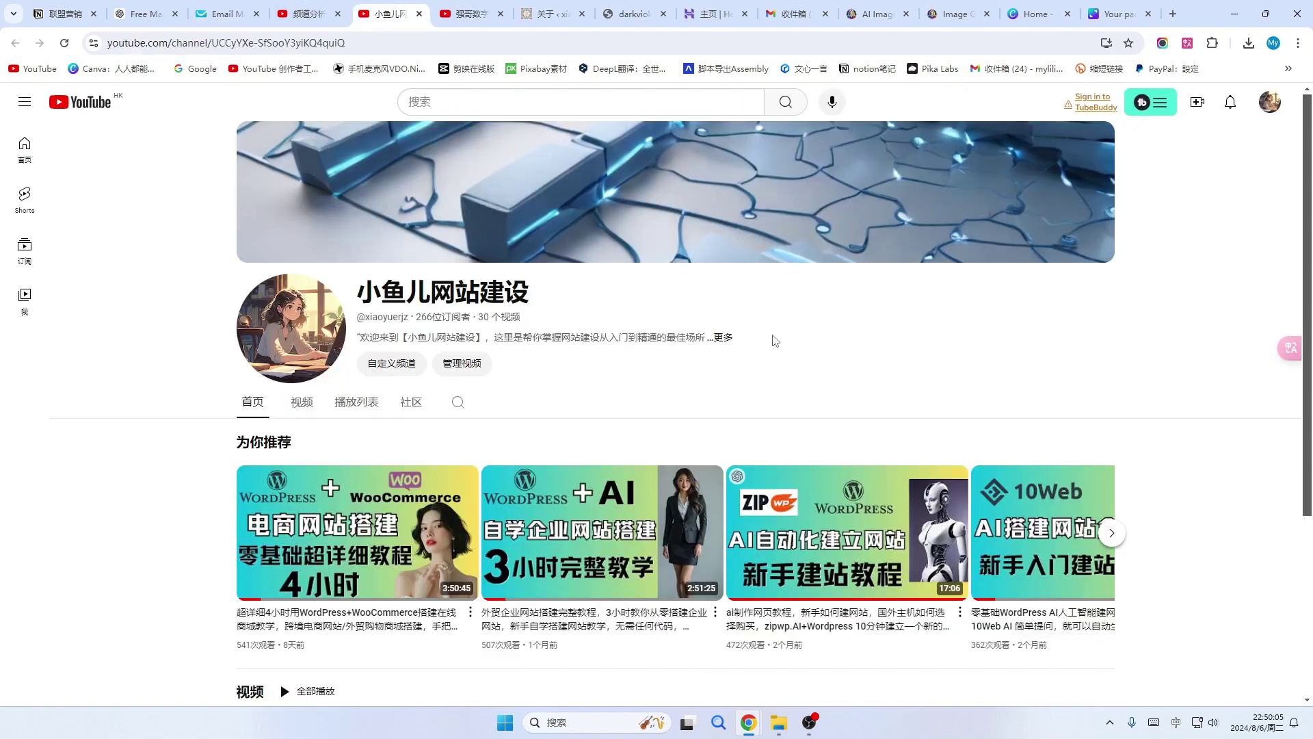
{"action": "left_click", "coordinate": [223, 13]}
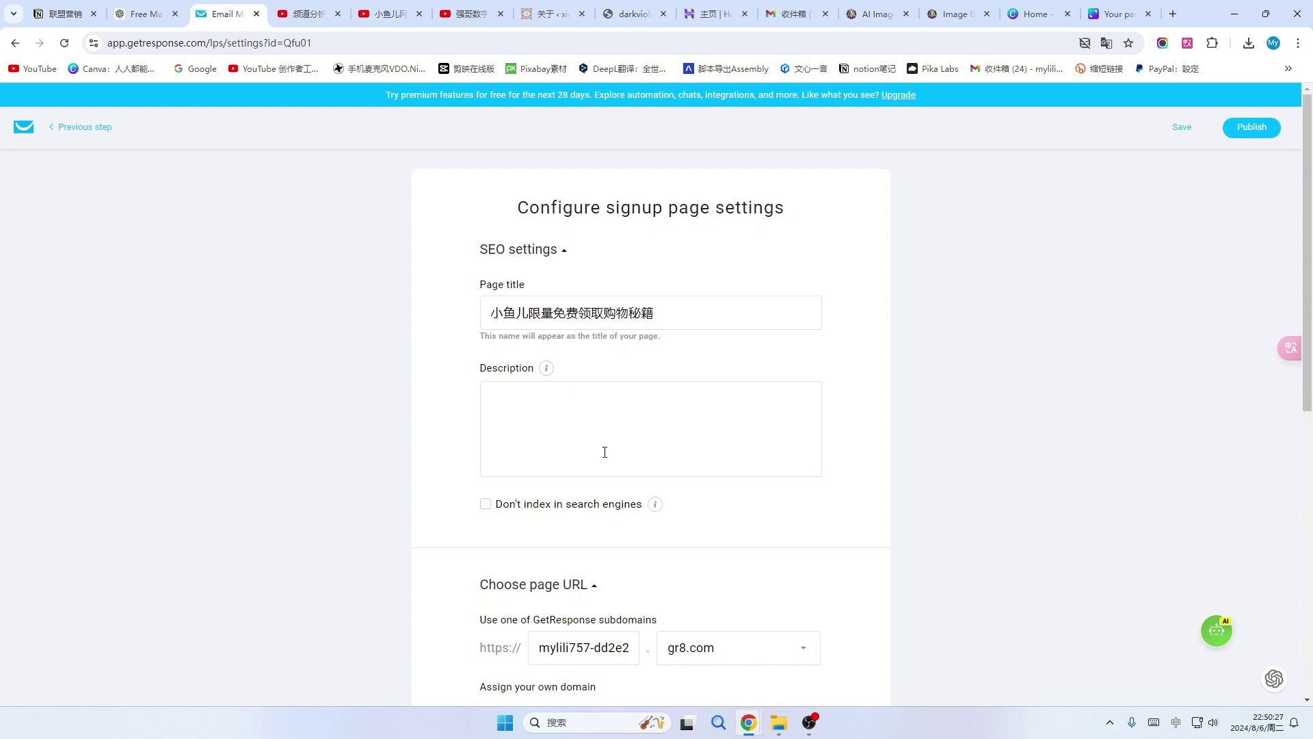
{"action": "scroll", "coordinate": [619, 437], "scroll_direction": "down", "scroll_amount": 2}
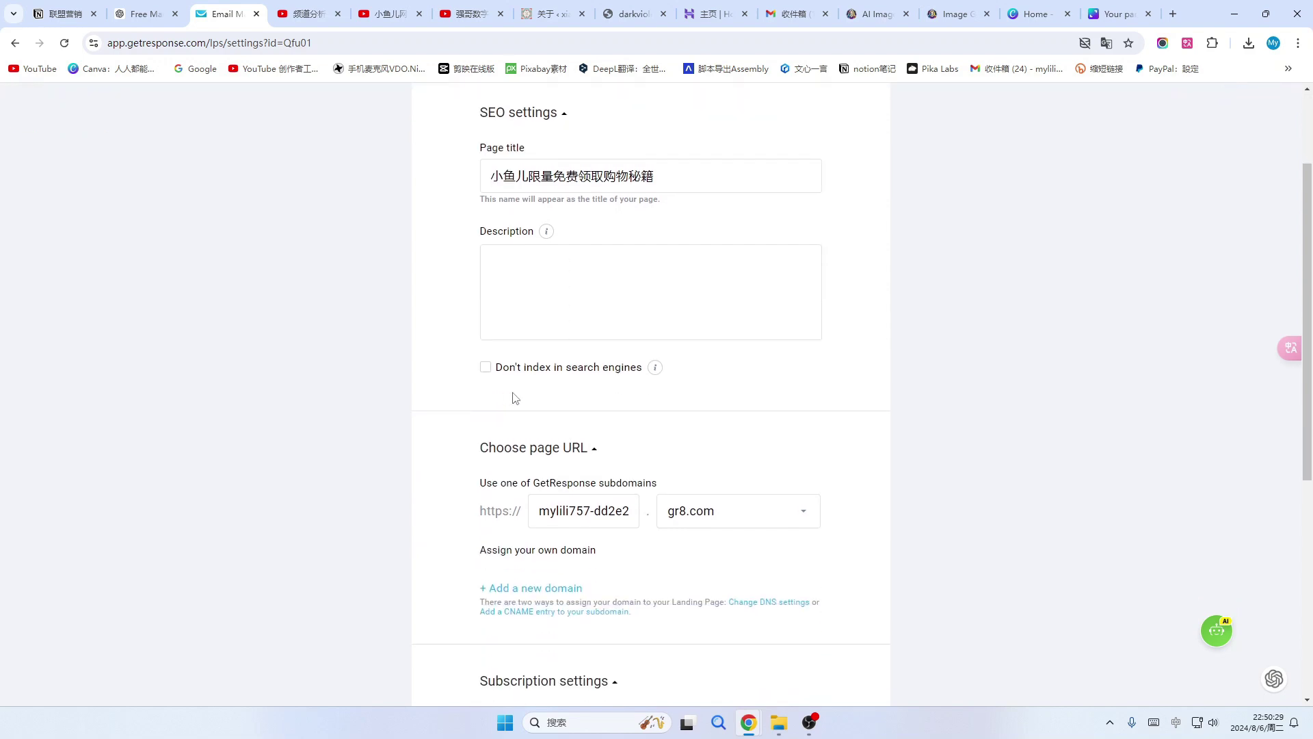
{"action": "left_click", "coordinate": [486, 367]}
{"action": "left_click", "coordinate": [485, 370]}
{"action": "left_click", "coordinate": [485, 367]}
Keep gr8.com as the signup page's subdomain.
{"action": "scroll", "coordinate": [601, 409], "scroll_direction": "down", "scroll_amount": 1}
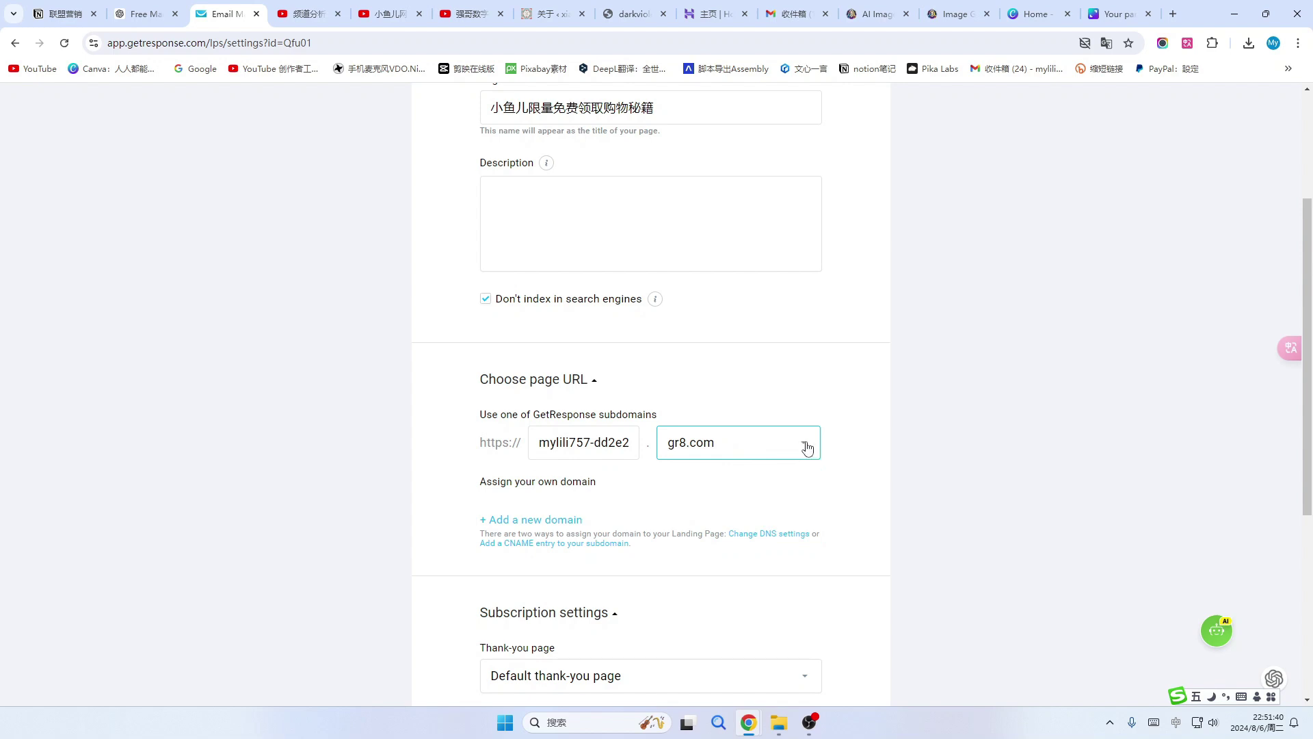
{"action": "left_click", "coordinate": [807, 447]}
{"action": "left_click", "coordinate": [752, 448]}
{"action": "left_click", "coordinate": [532, 522]}
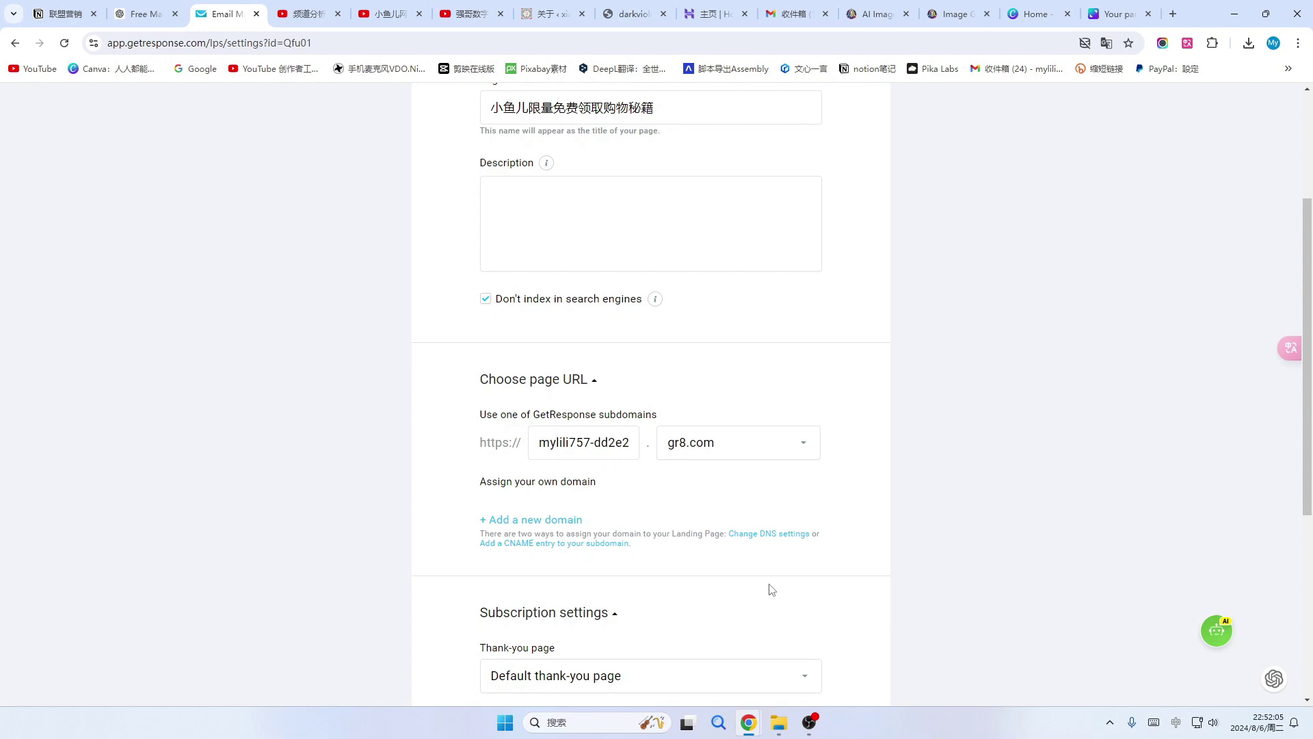
{"action": "scroll", "coordinate": [730, 516], "scroll_direction": "down", "scroll_amount": 2}
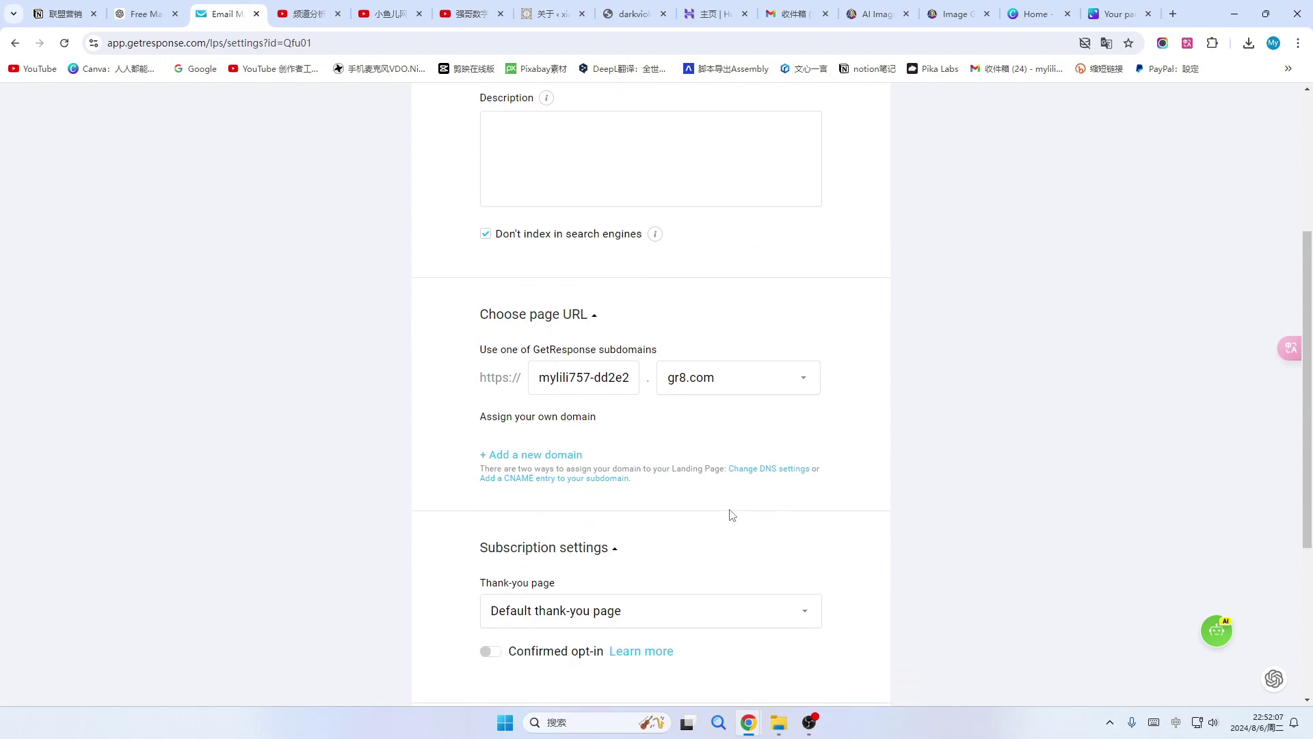
{"action": "scroll", "coordinate": [732, 515], "scroll_direction": "down", "scroll_amount": 1}
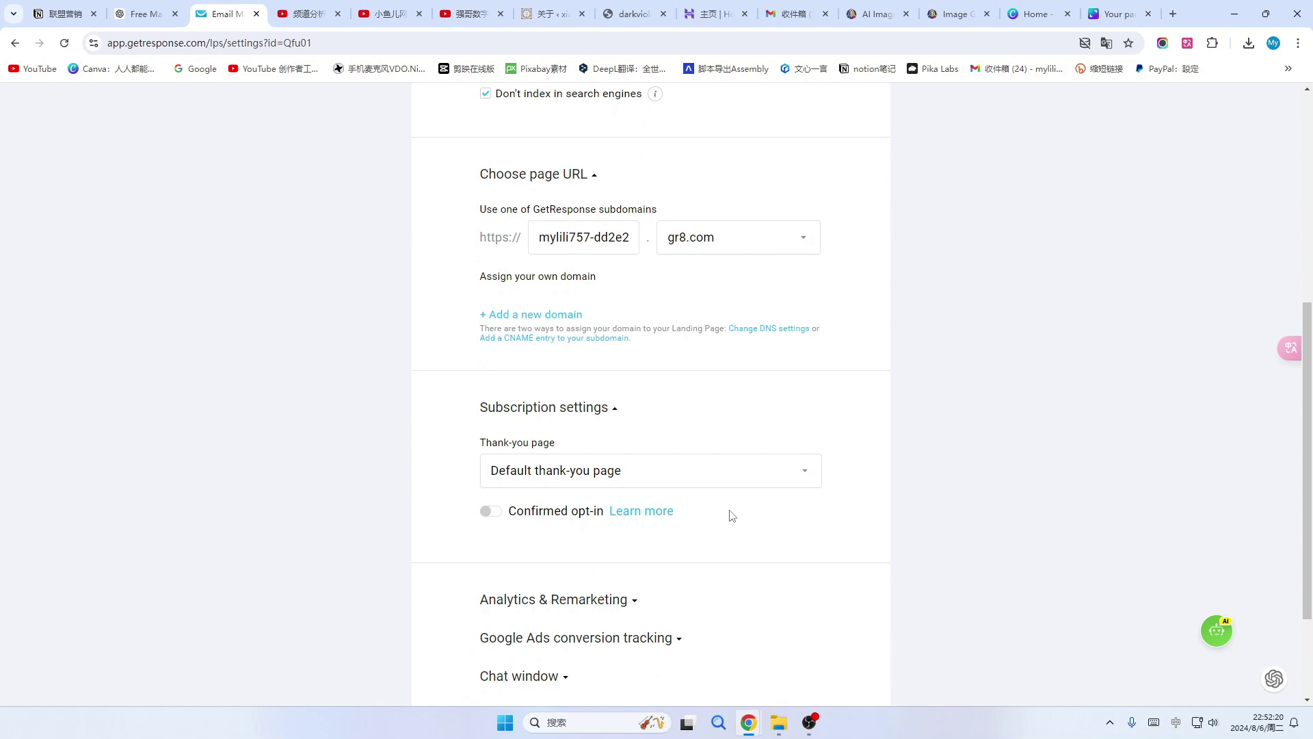
{"action": "left_click", "coordinate": [805, 474]}
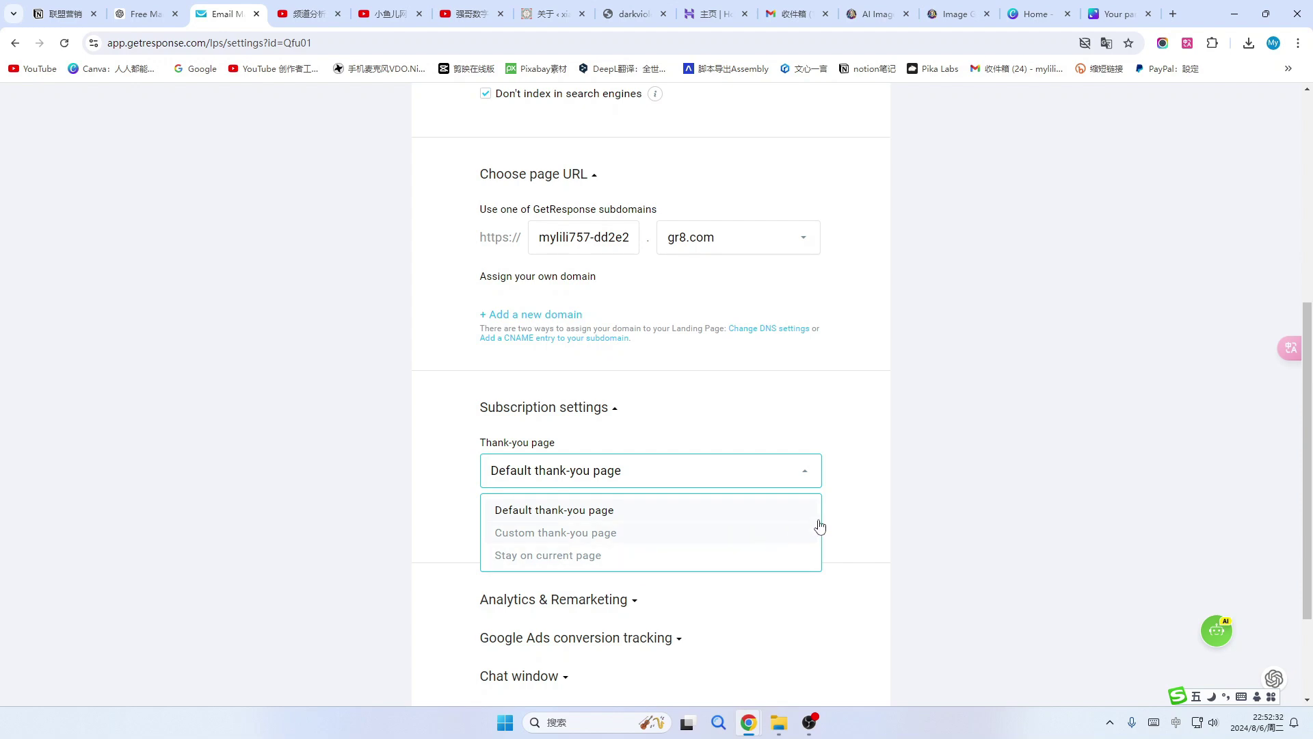
{"action": "left_click", "coordinate": [866, 513]}
{"action": "left_click", "coordinate": [491, 512]}
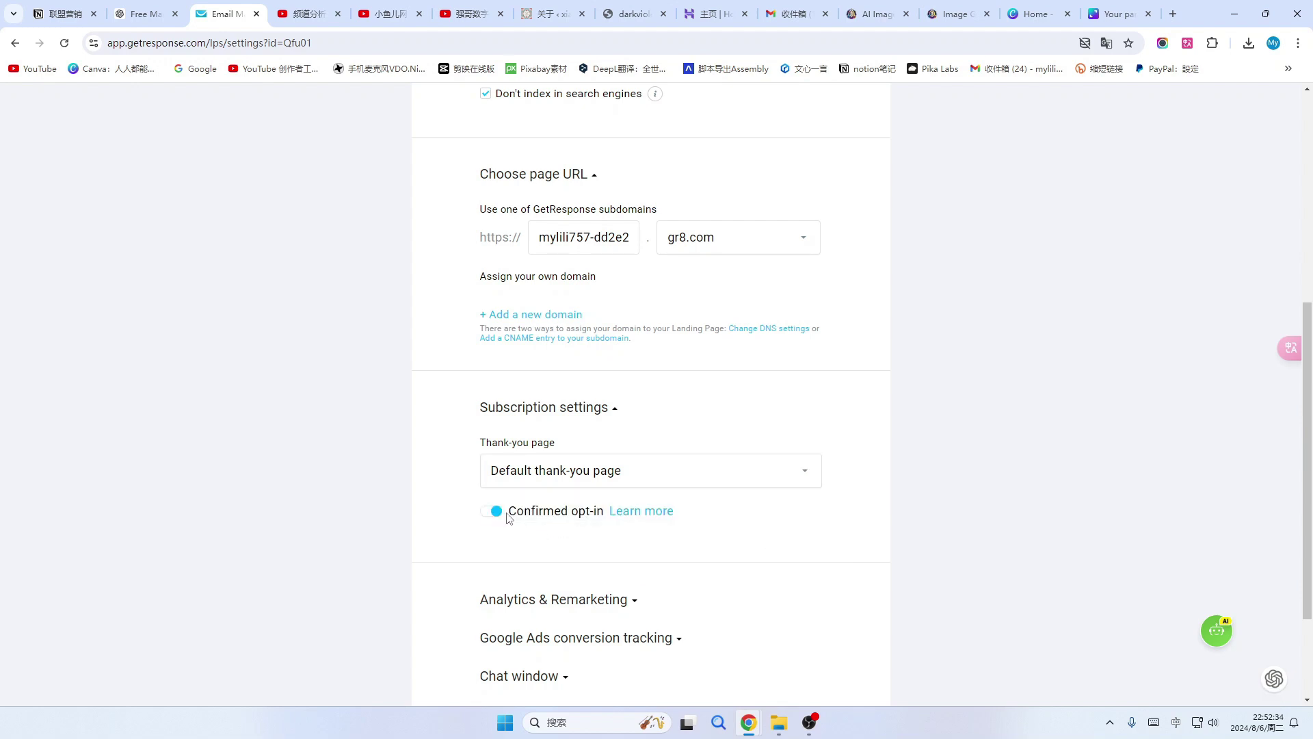
{"action": "left_click", "coordinate": [597, 448]}
{"action": "left_click", "coordinate": [593, 444]}
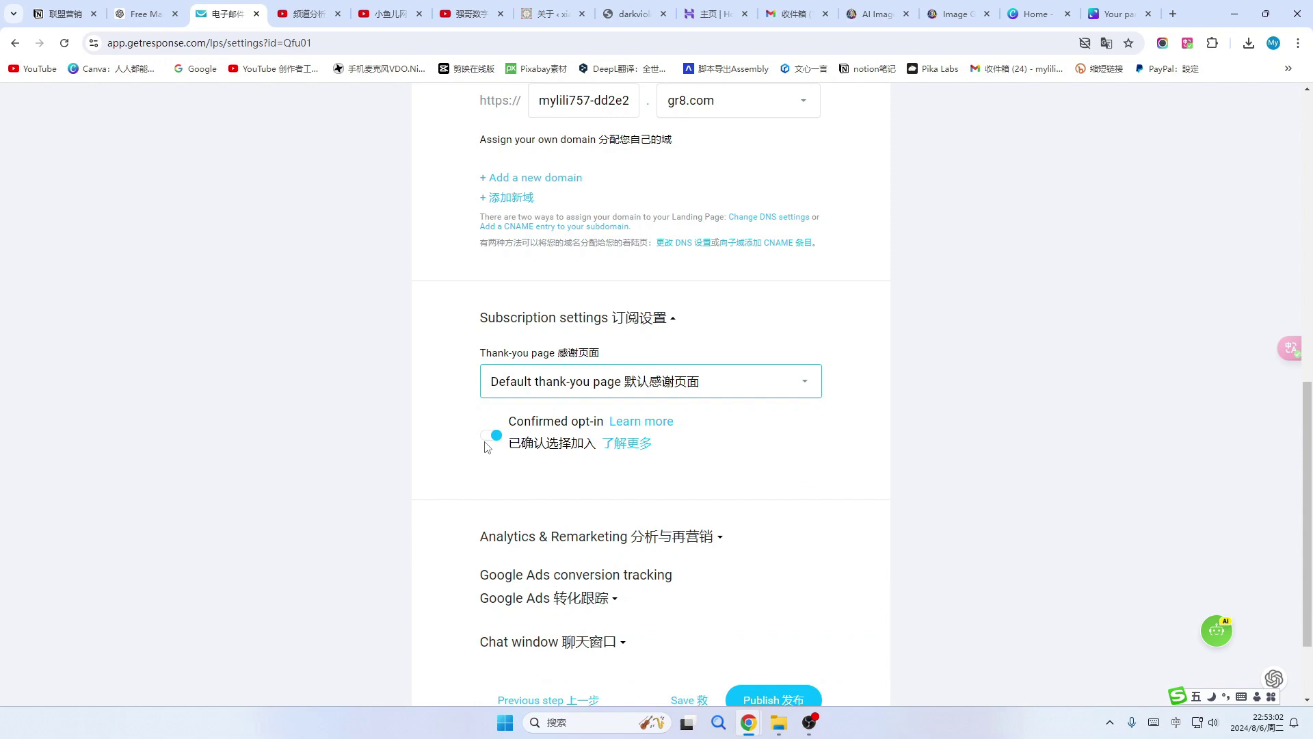
{"action": "left_click", "coordinate": [490, 438]}
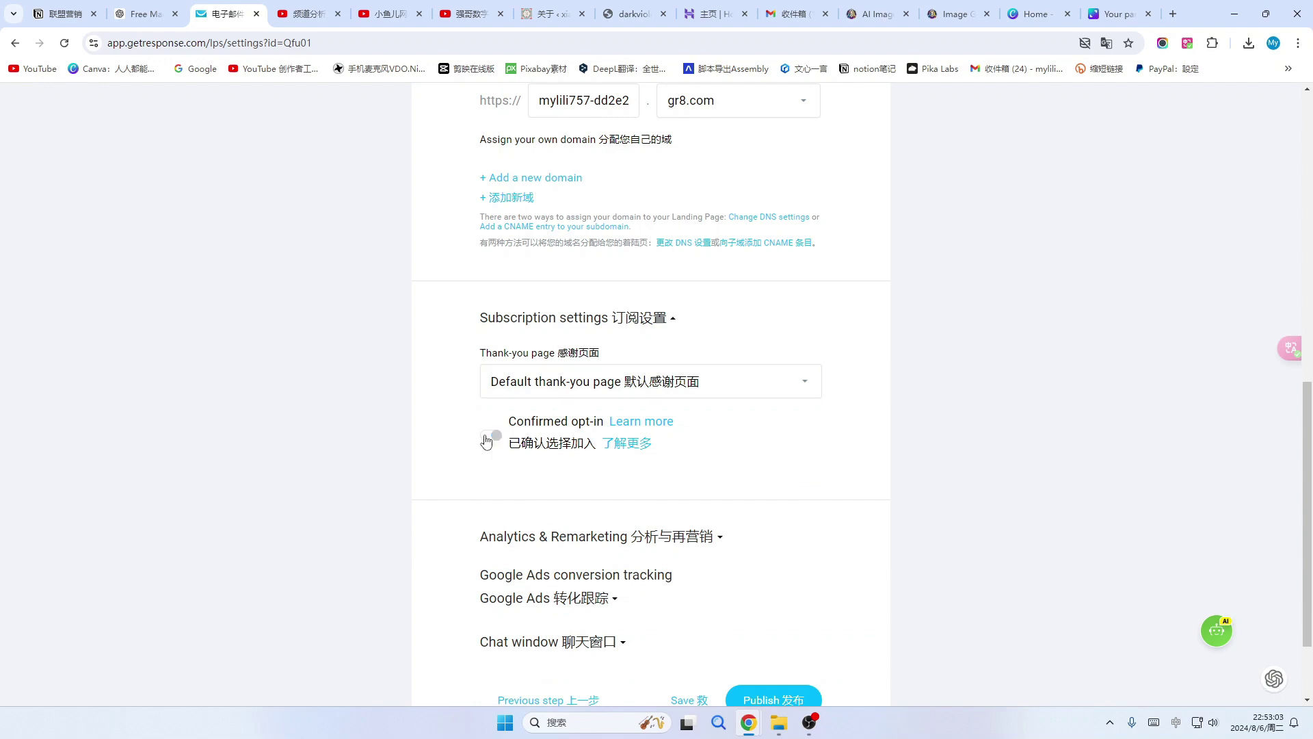
{"action": "scroll", "coordinate": [697, 485], "scroll_direction": "down", "scroll_amount": 1}
{"action": "scroll", "coordinate": [698, 485], "scroll_direction": "down", "scroll_amount": 1}
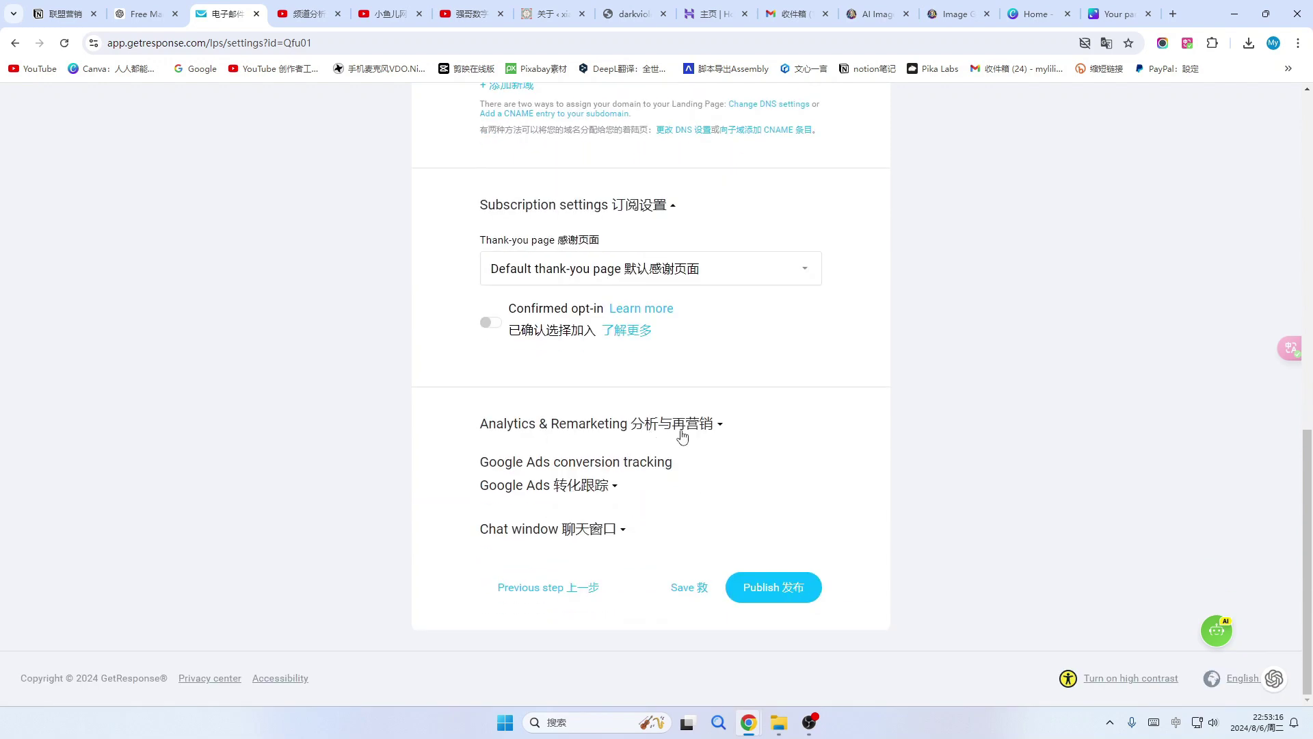
Review the Google Ads conversion tracking, chat window and analytics settings, then publish the signup page.
{"action": "left_click", "coordinate": [613, 487]}
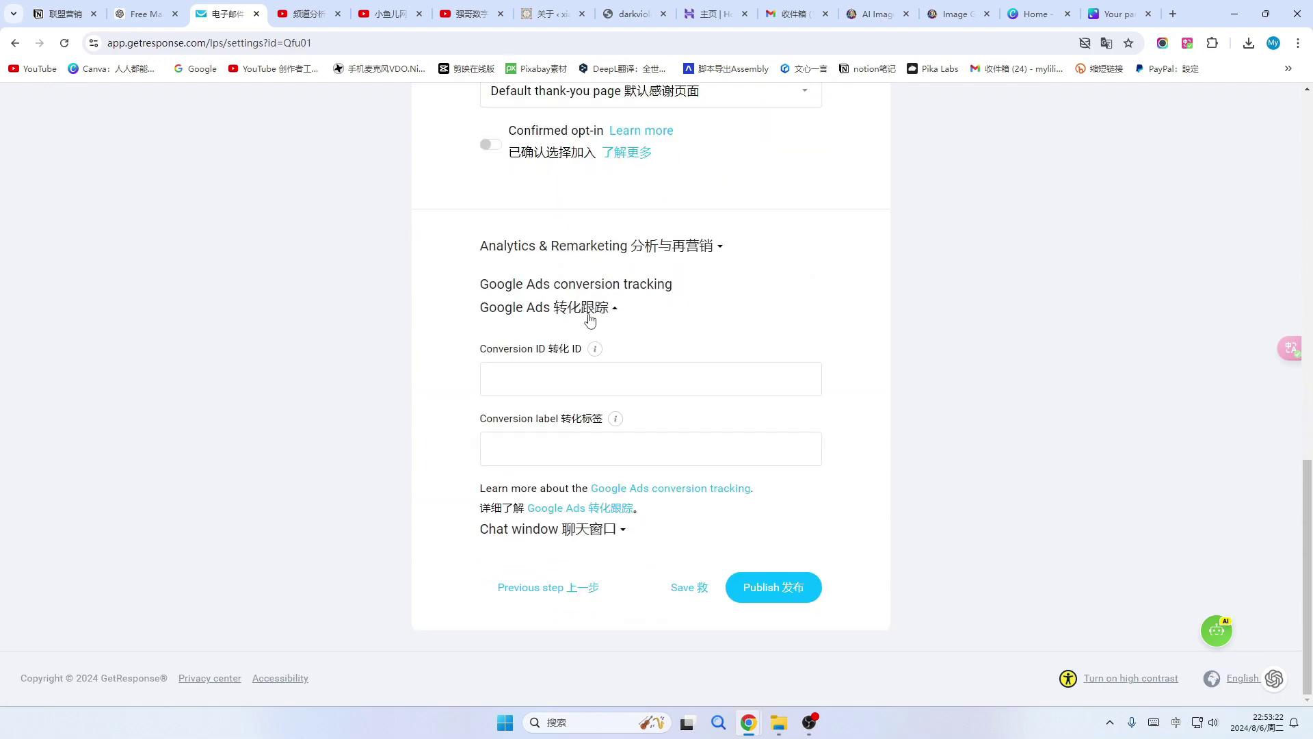
{"action": "left_click", "coordinate": [622, 530]}
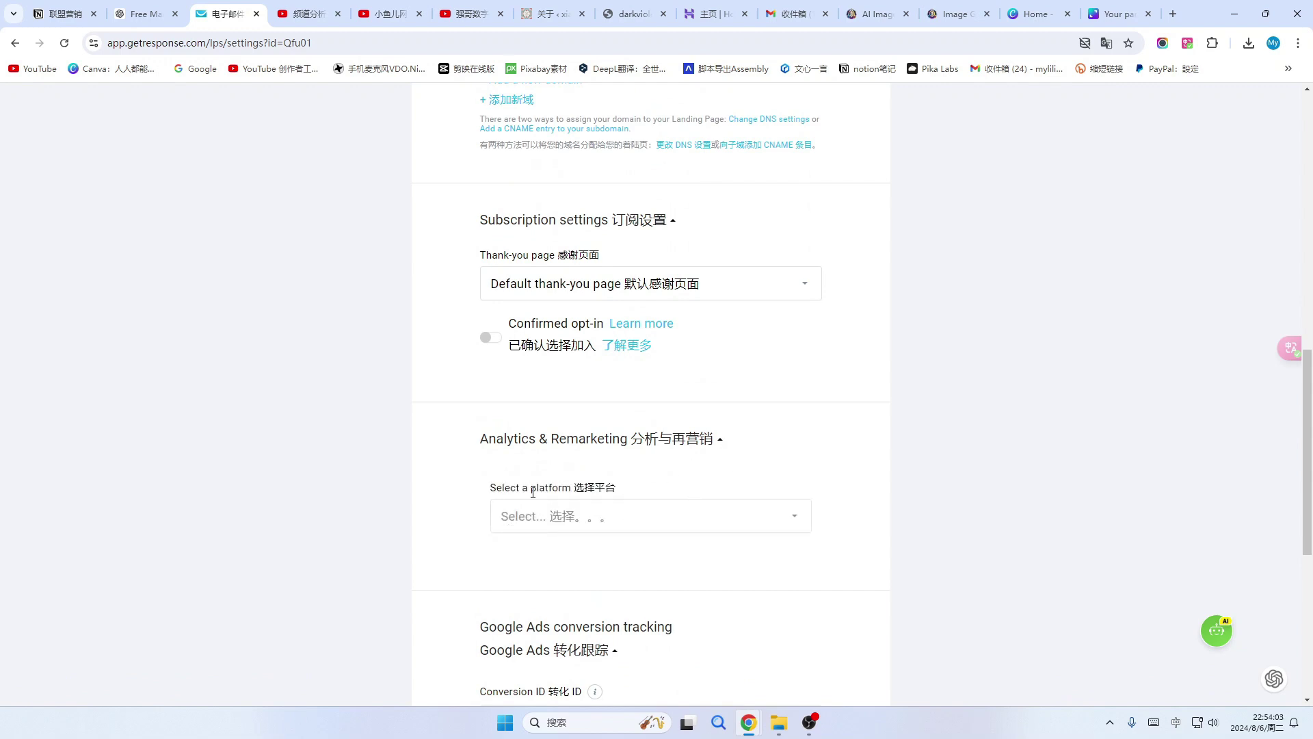
{"action": "left_click", "coordinate": [799, 525]}
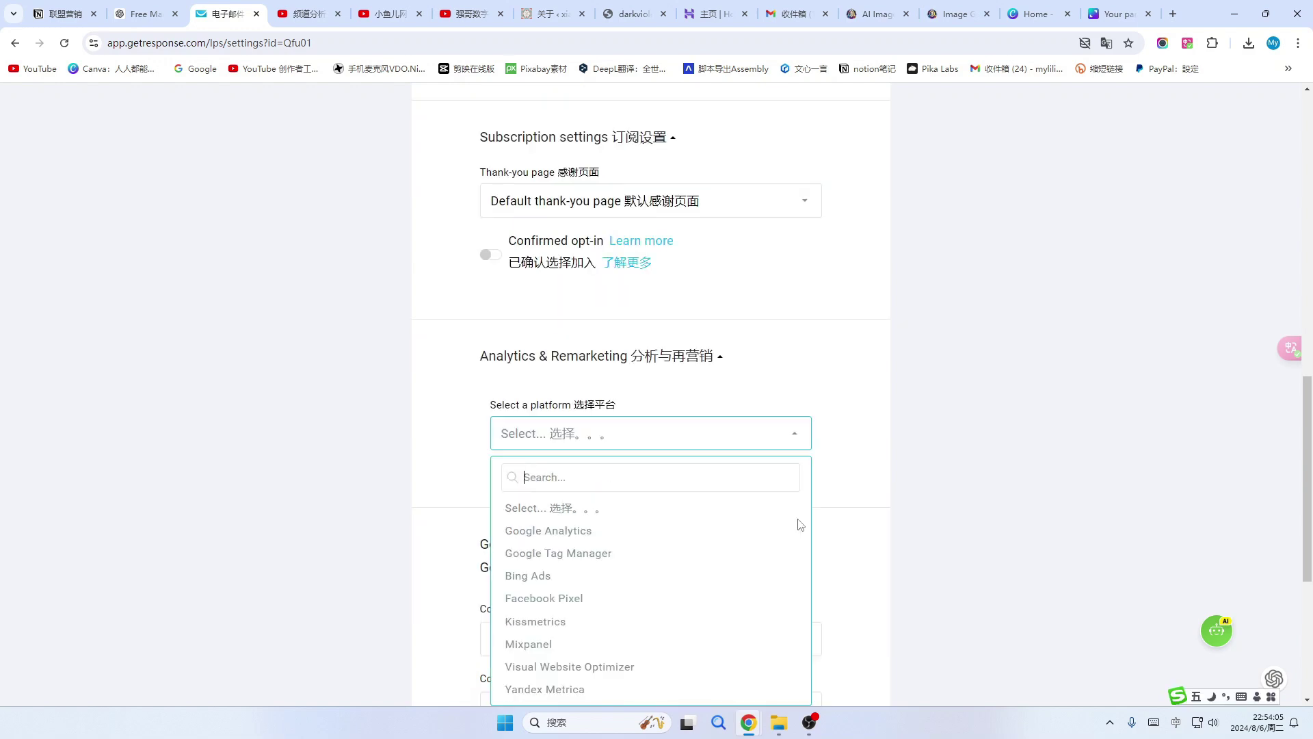
{"action": "scroll", "coordinate": [675, 489], "scroll_direction": "down", "scroll_amount": 2}
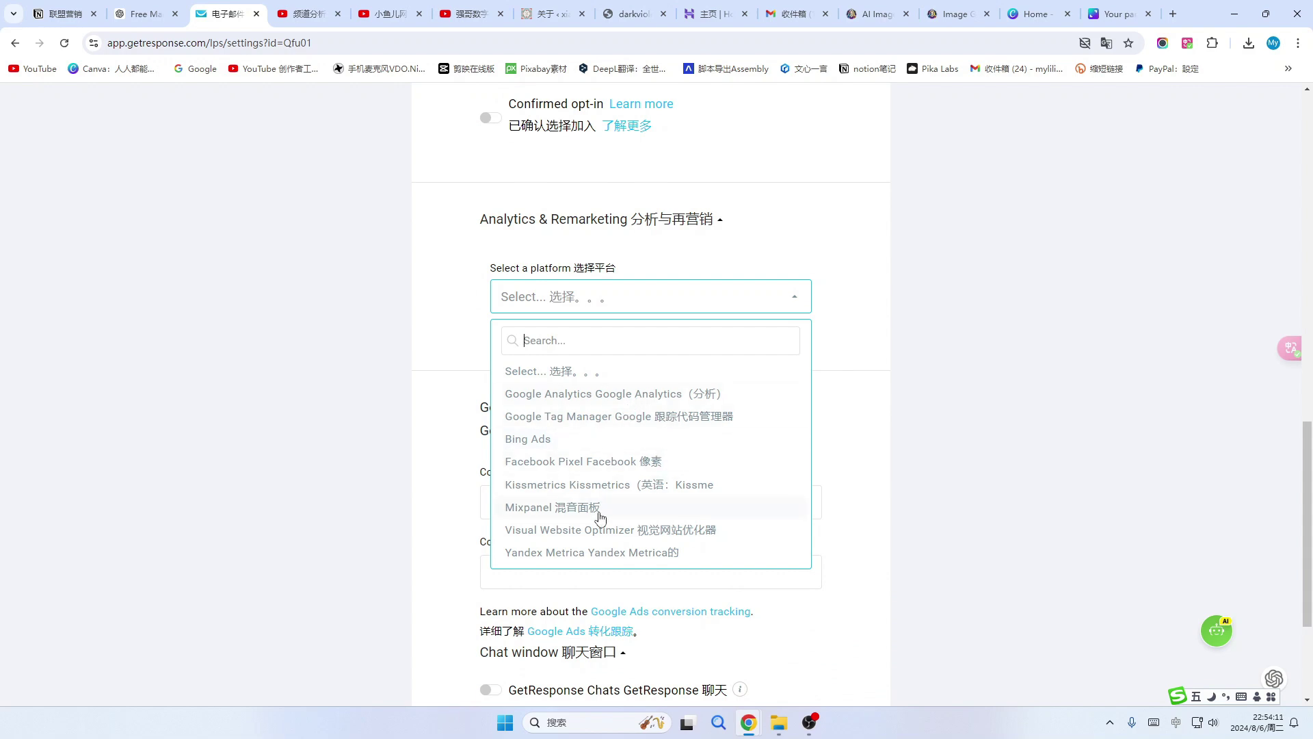
{"action": "scroll", "coordinate": [843, 356], "scroll_direction": "down", "scroll_amount": 3}
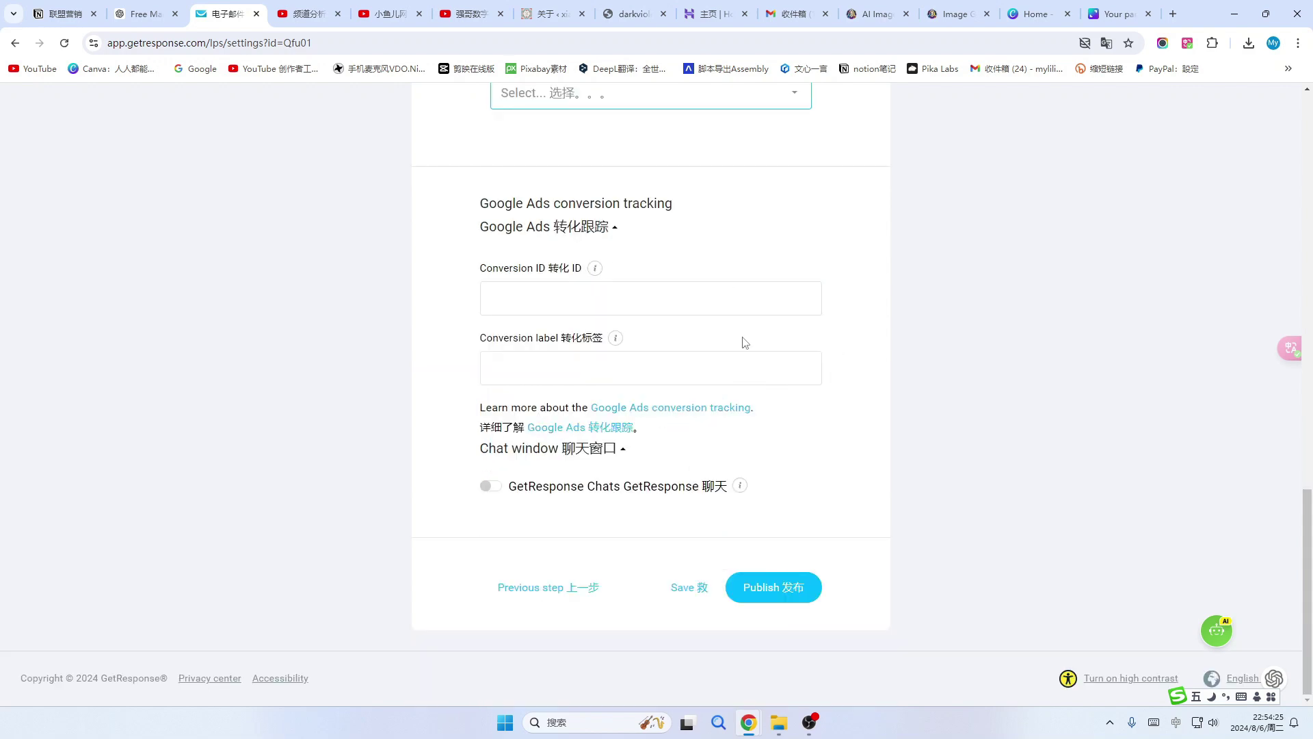
{"action": "left_click", "coordinate": [784, 589]}
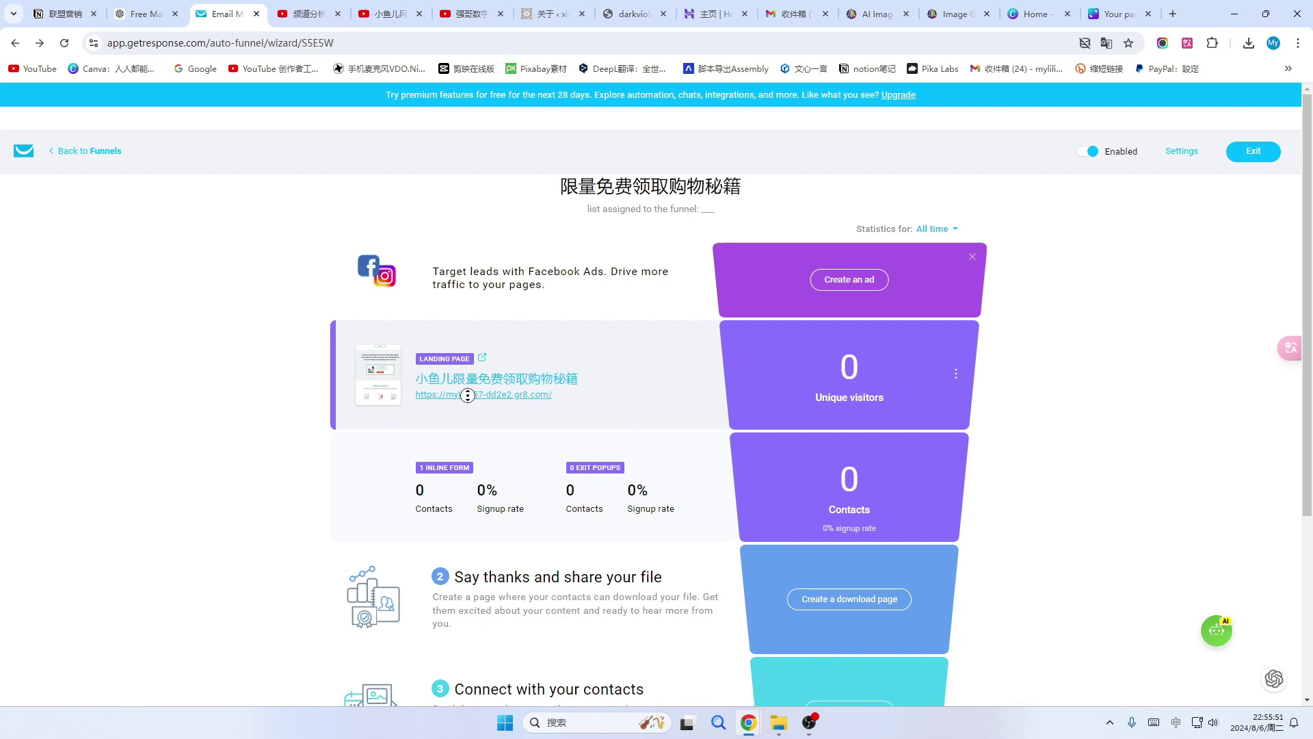
Open the live gr8.com signup page and scroll down to the 马上领取 form.
{"action": "left_click", "coordinate": [467, 394]}
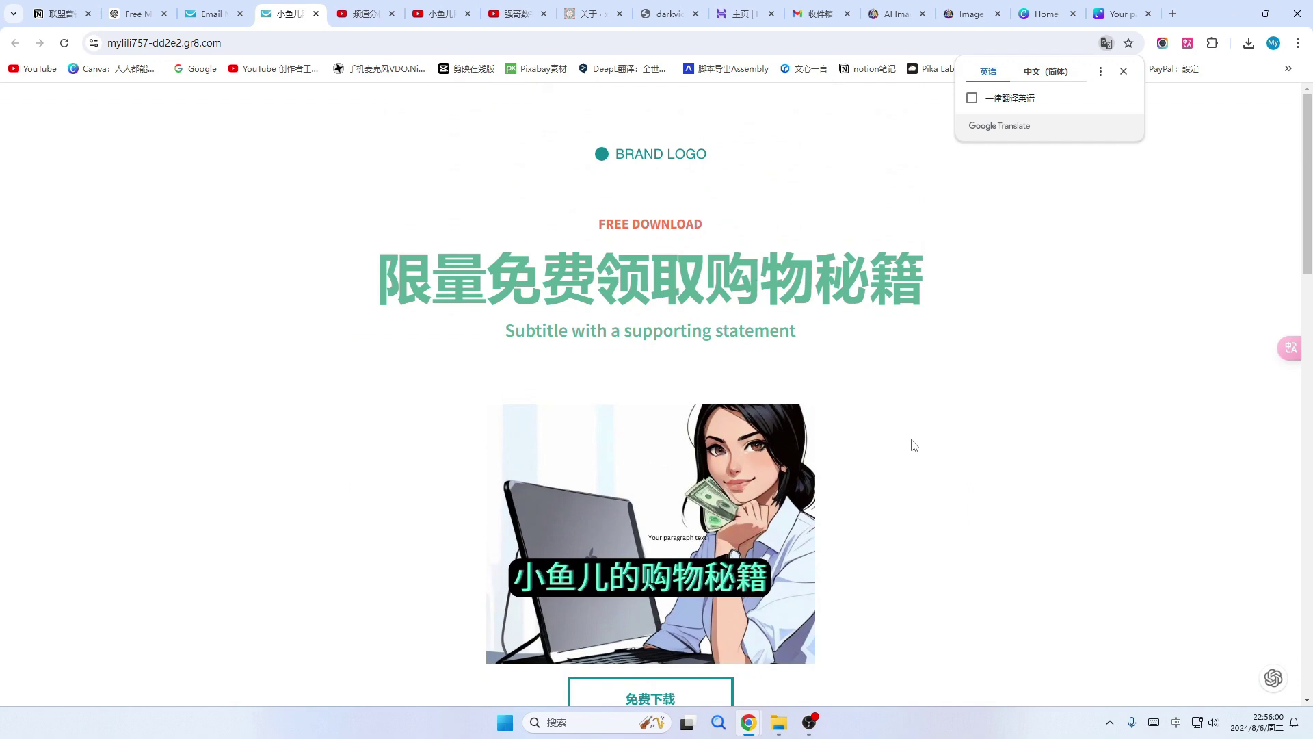
{"action": "scroll", "coordinate": [662, 504], "scroll_direction": "down", "scroll_amount": 3}
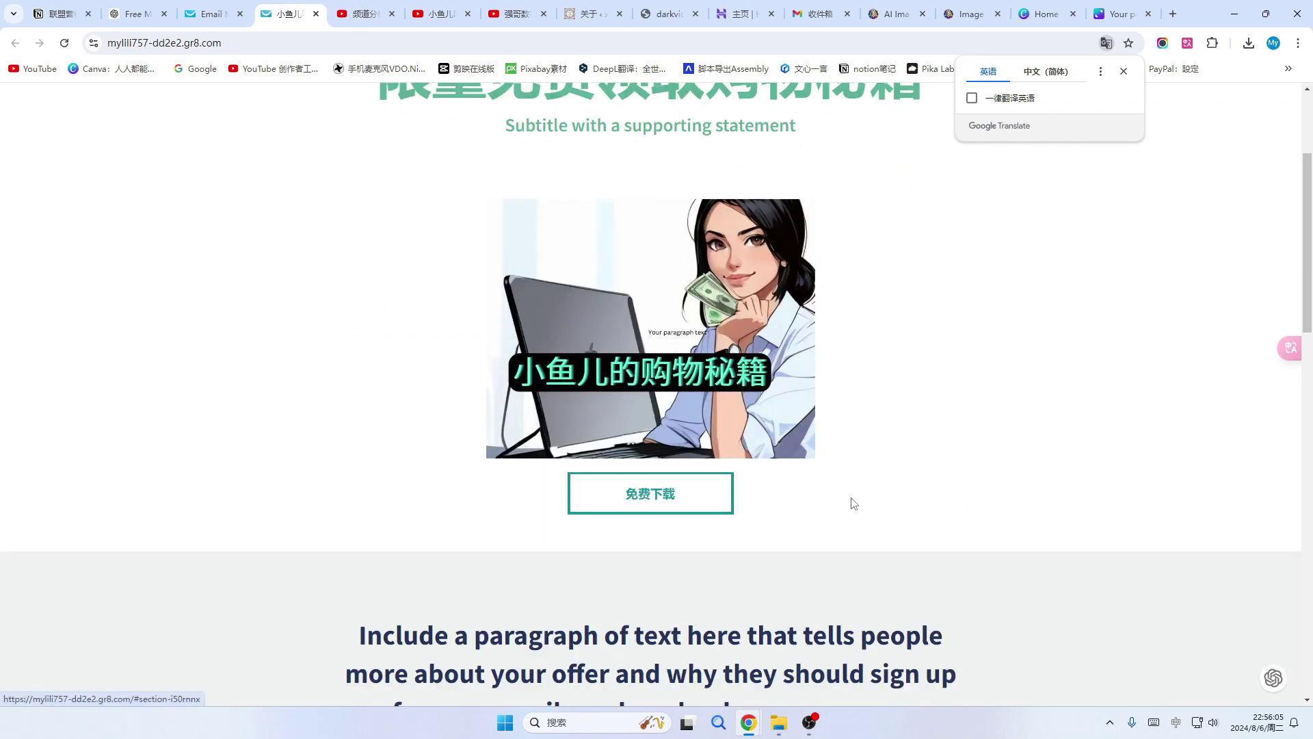
{"action": "scroll", "coordinate": [852, 504], "scroll_direction": "down", "scroll_amount": 10}
{"action": "scroll", "coordinate": [852, 504], "scroll_direction": "down", "scroll_amount": 7}
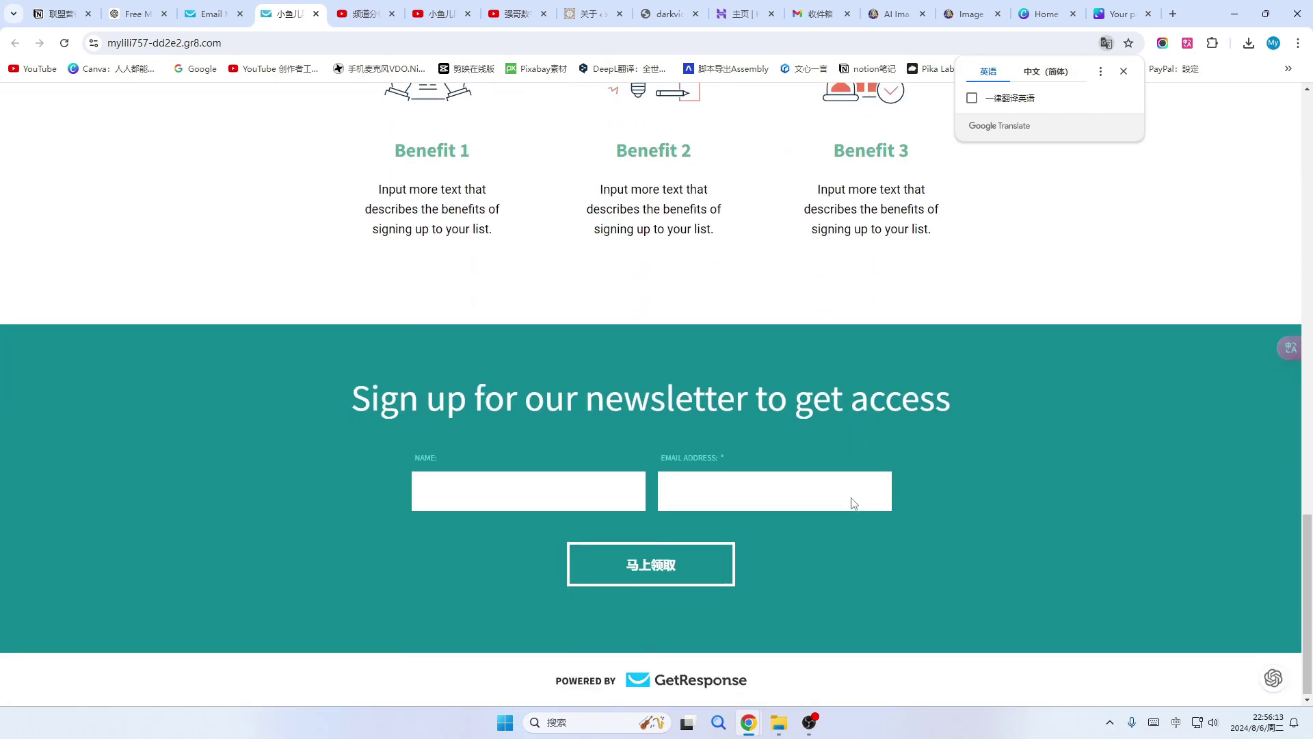
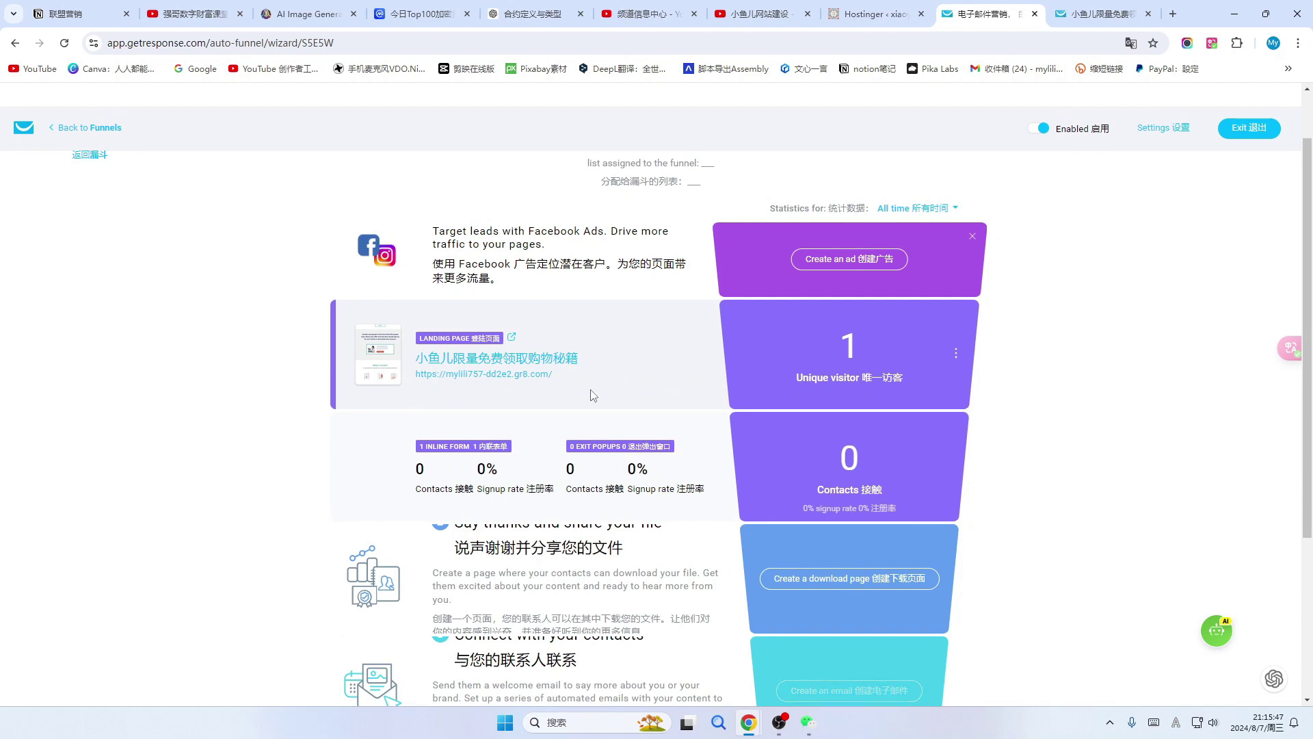
Leave the live signup page and return to the auto-funnel overview.
{"action": "left_click", "coordinate": [756, 18]}
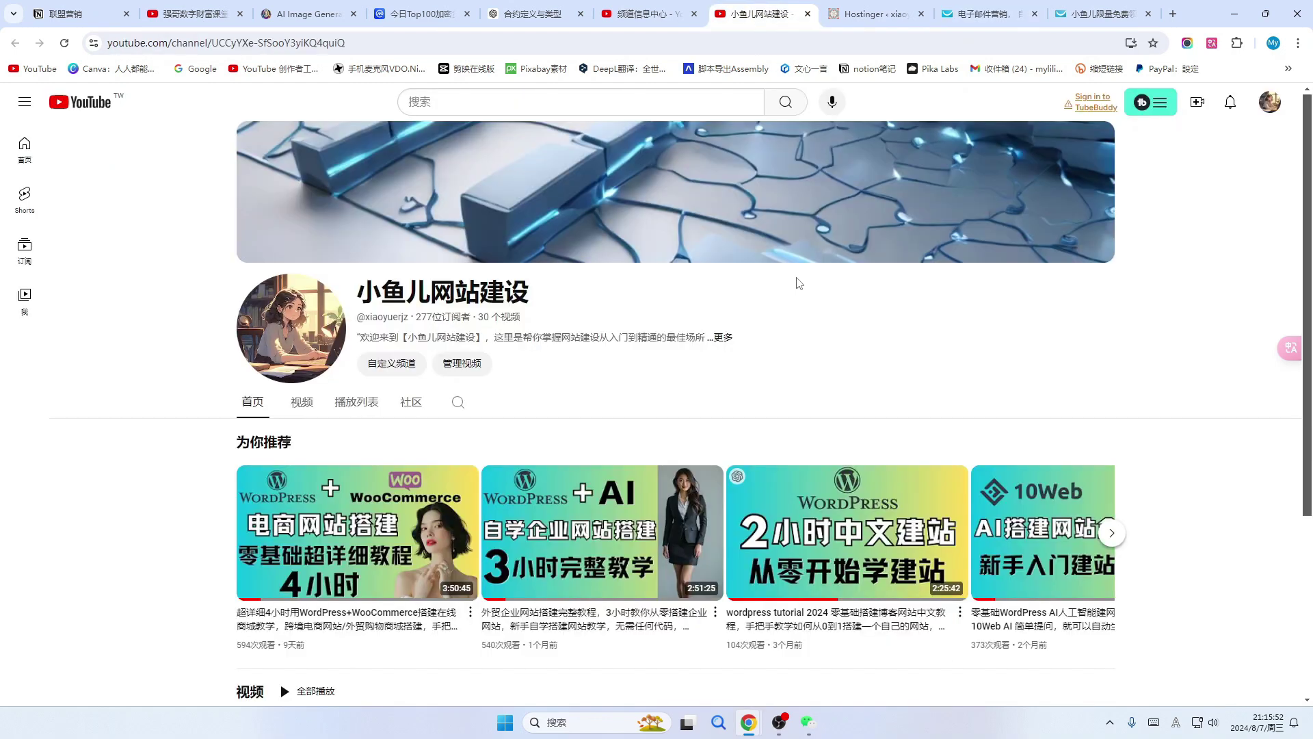
{"action": "left_click", "coordinate": [1104, 14]}
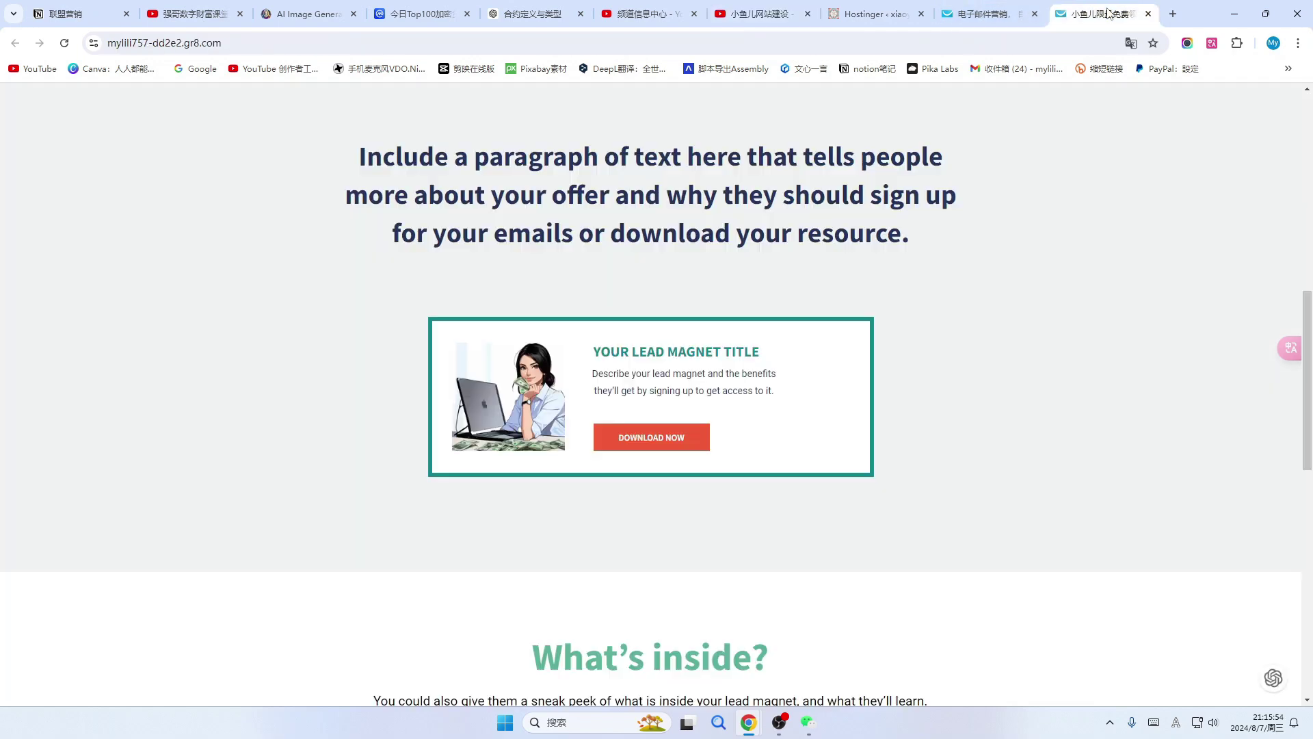
{"action": "left_click", "coordinate": [946, 17]}
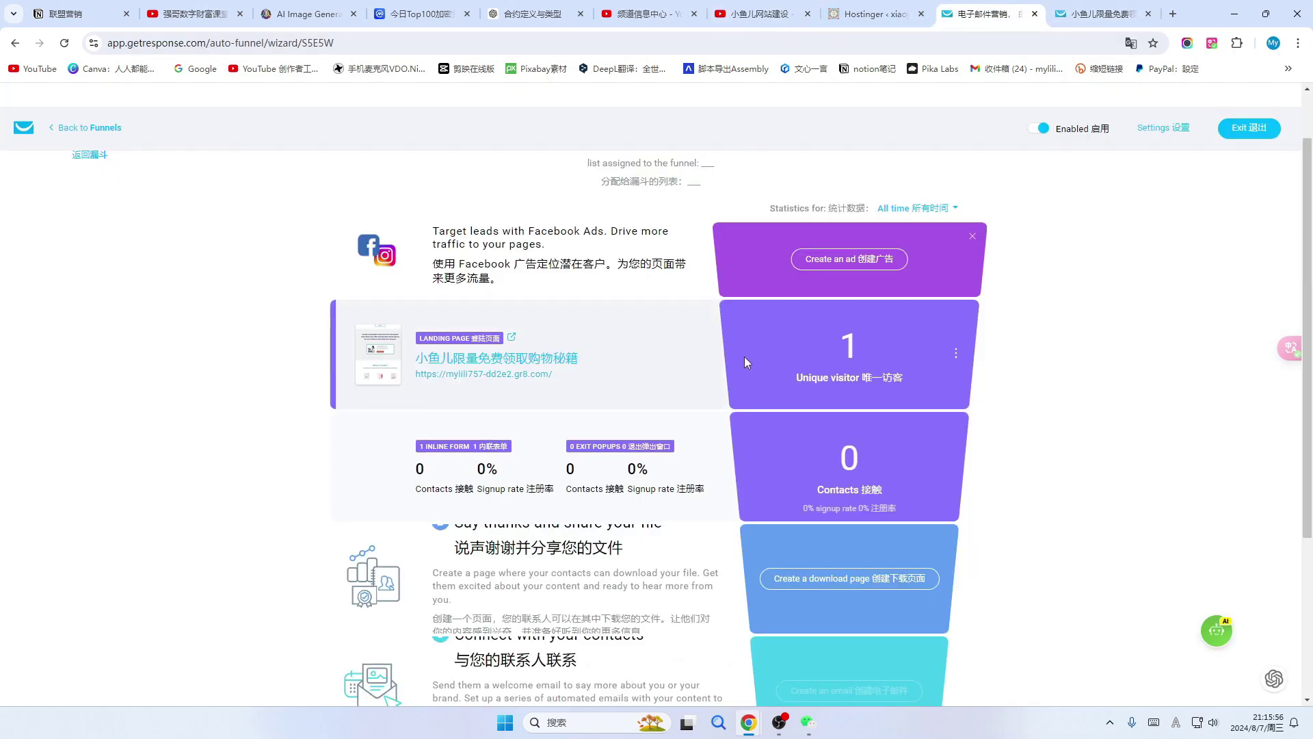
{"action": "scroll", "coordinate": [705, 406], "scroll_direction": "down", "scroll_amount": 2}
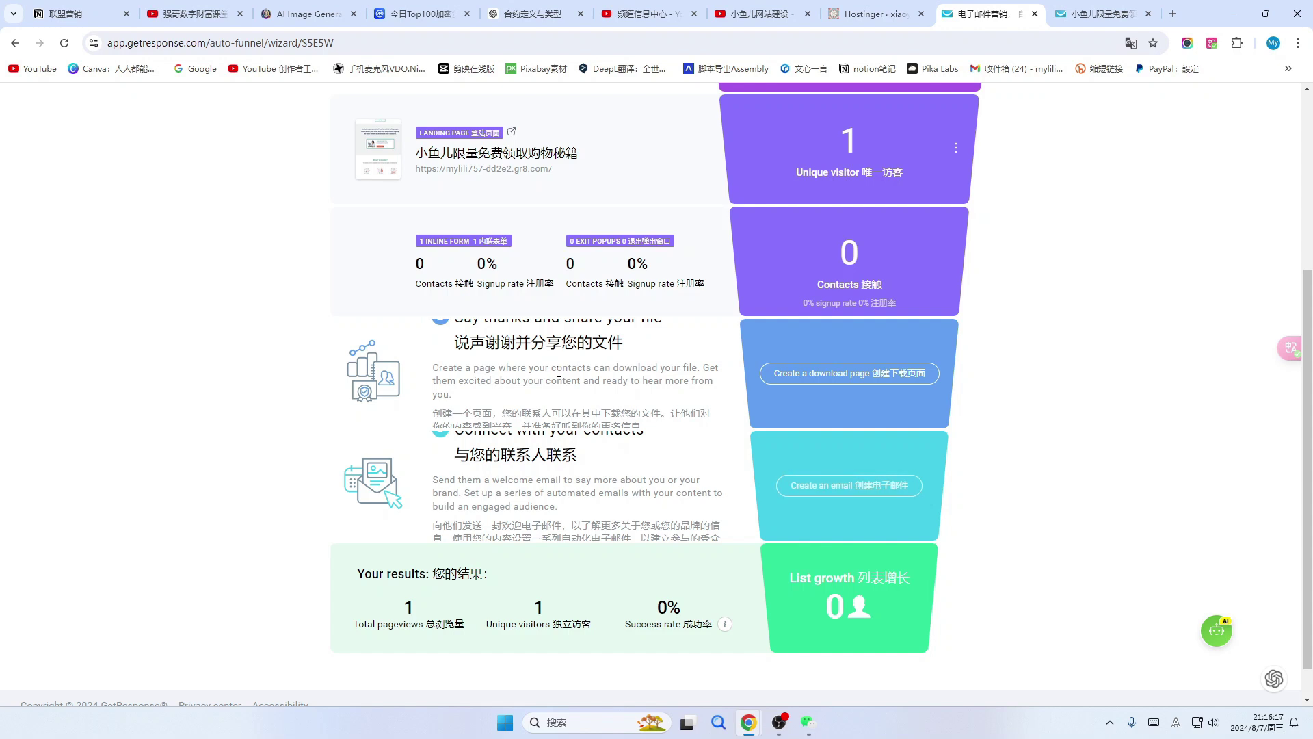
Start the funnel's download page from the Sell knowledge online template.
{"action": "left_click", "coordinate": [911, 375]}
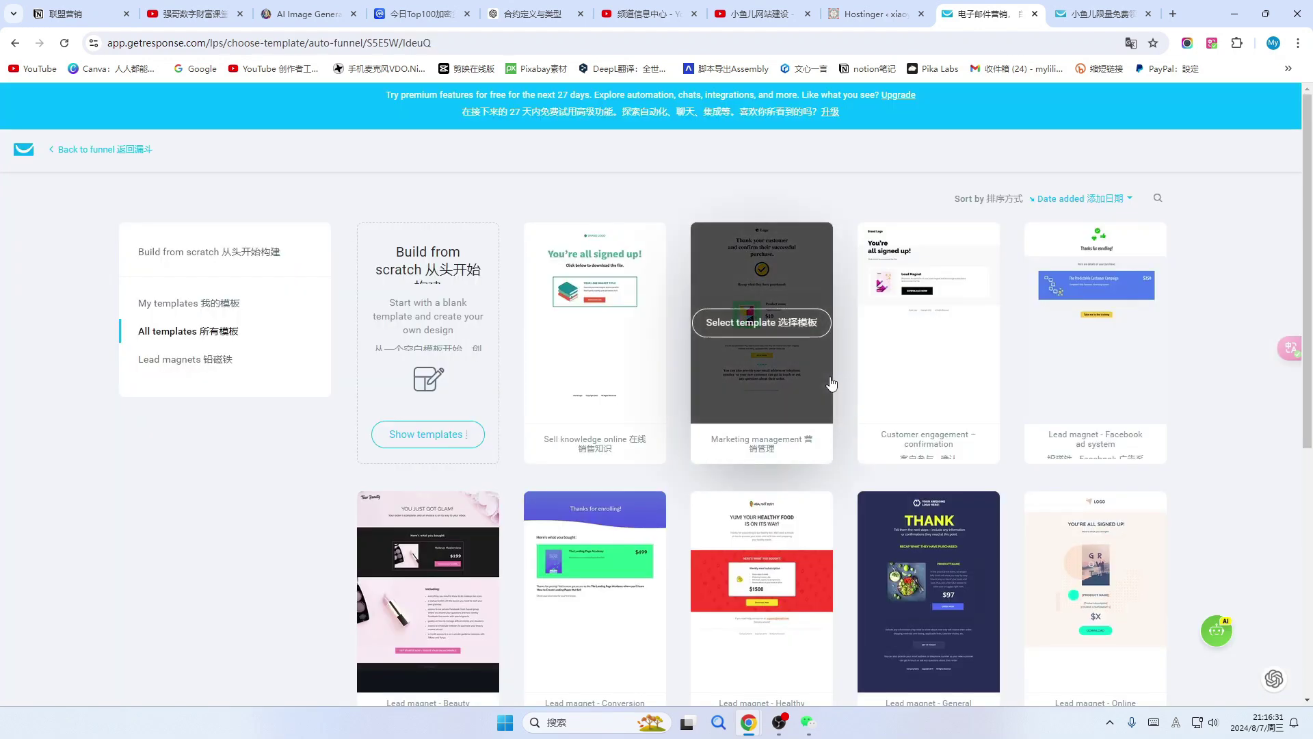
{"action": "scroll", "coordinate": [889, 383], "scroll_direction": "down", "scroll_amount": 1}
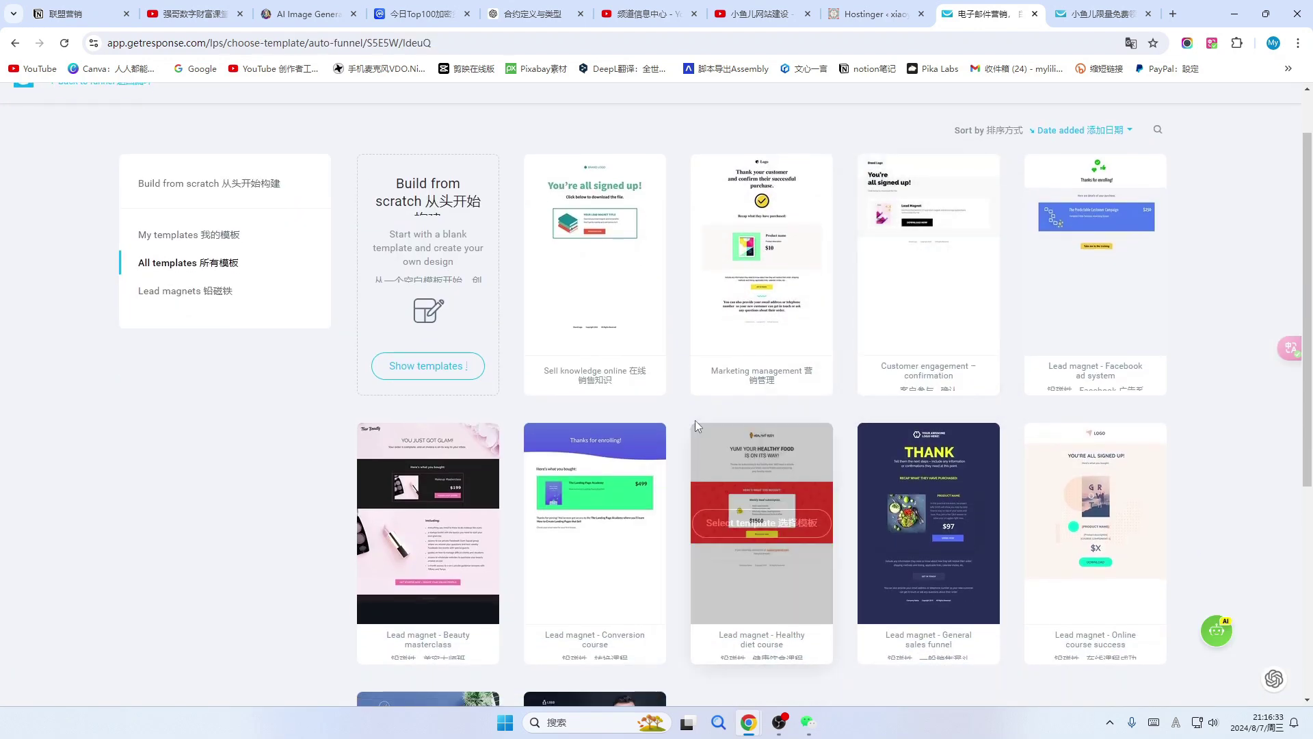
{"action": "scroll", "coordinate": [694, 420], "scroll_direction": "up", "scroll_amount": 1}
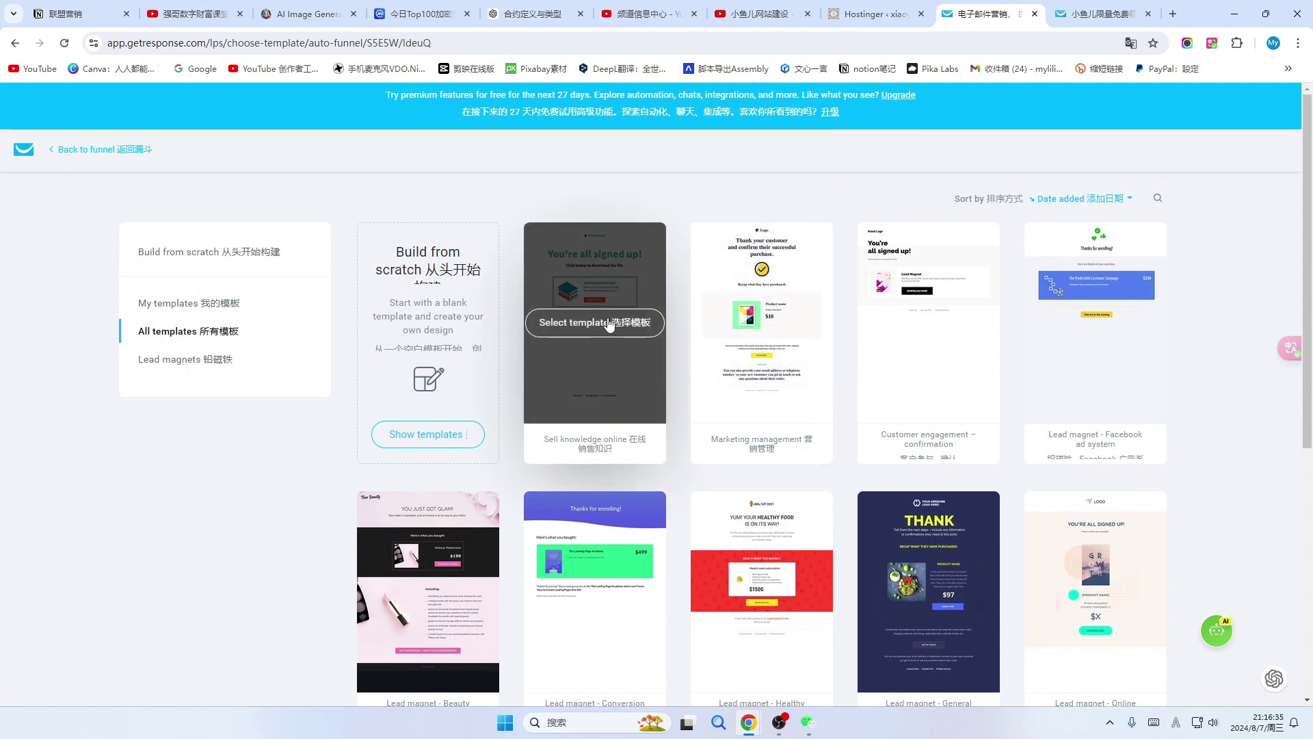
{"action": "left_click", "coordinate": [609, 325]}
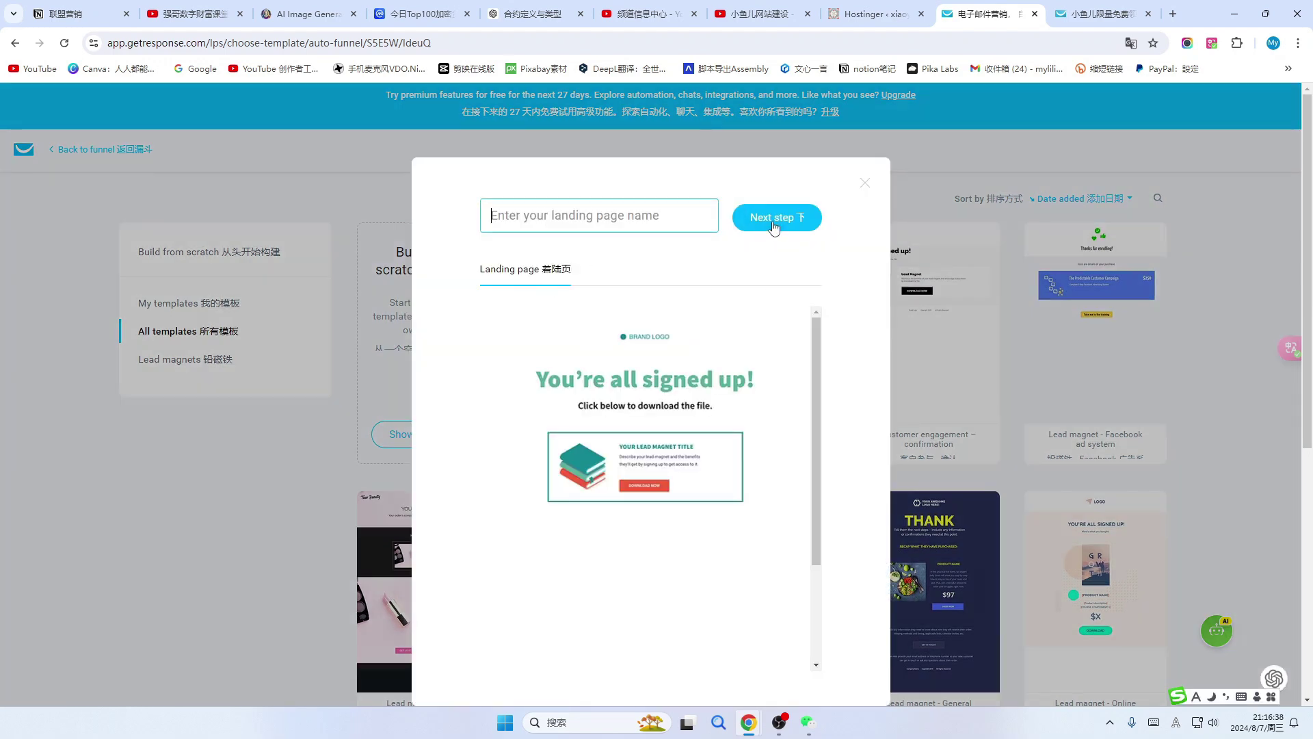
{"action": "left_click", "coordinate": [774, 223]}
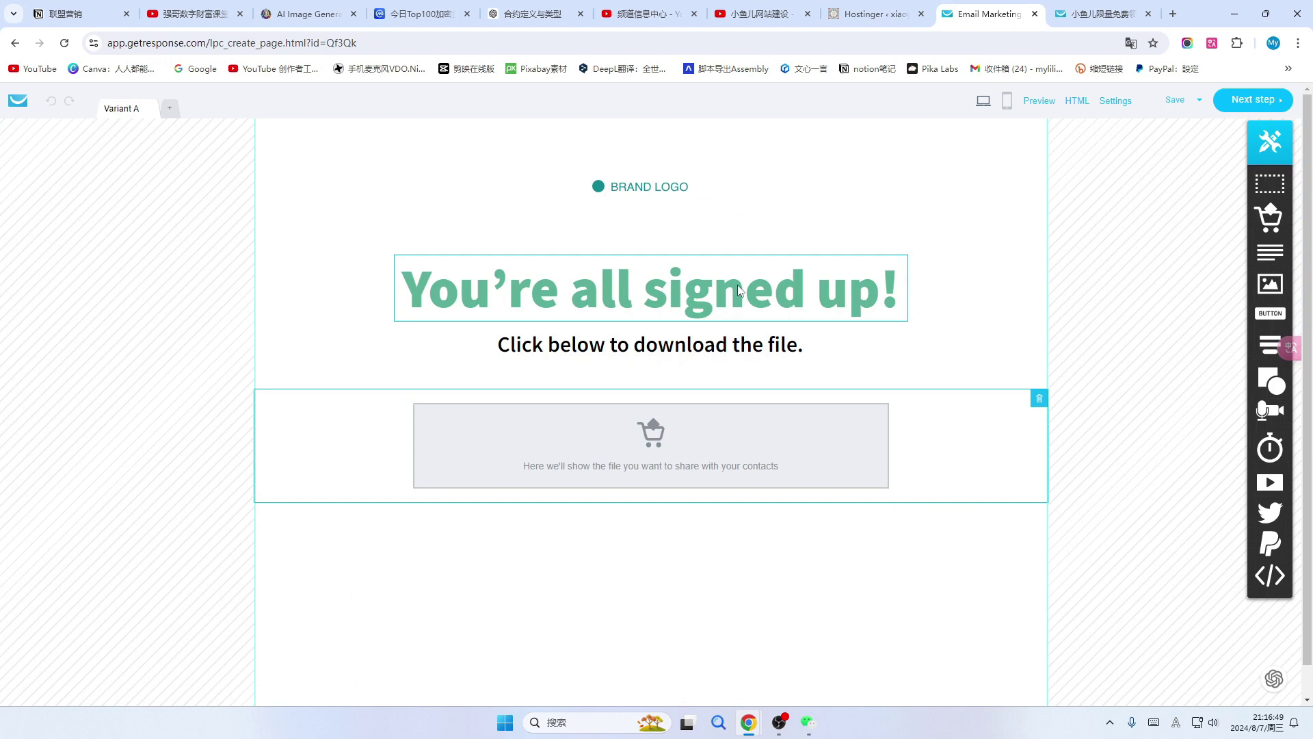
Name the download page 下载页面 and advance through the editor to its page settings.
{"action": "left_click", "coordinate": [662, 189]}
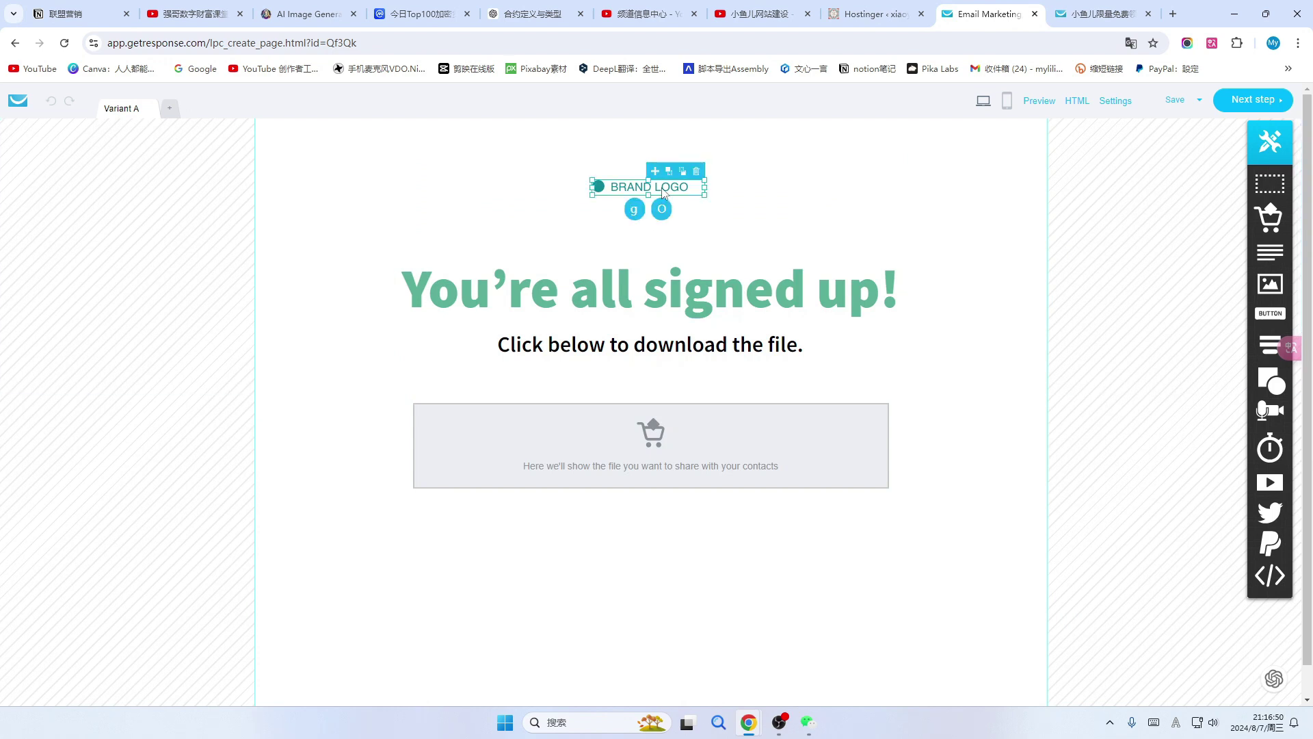
{"action": "left_click", "coordinate": [726, 301]}
{"action": "left_click", "coordinate": [708, 346]}
{"action": "scroll", "coordinate": [777, 448], "scroll_direction": "down", "scroll_amount": 1}
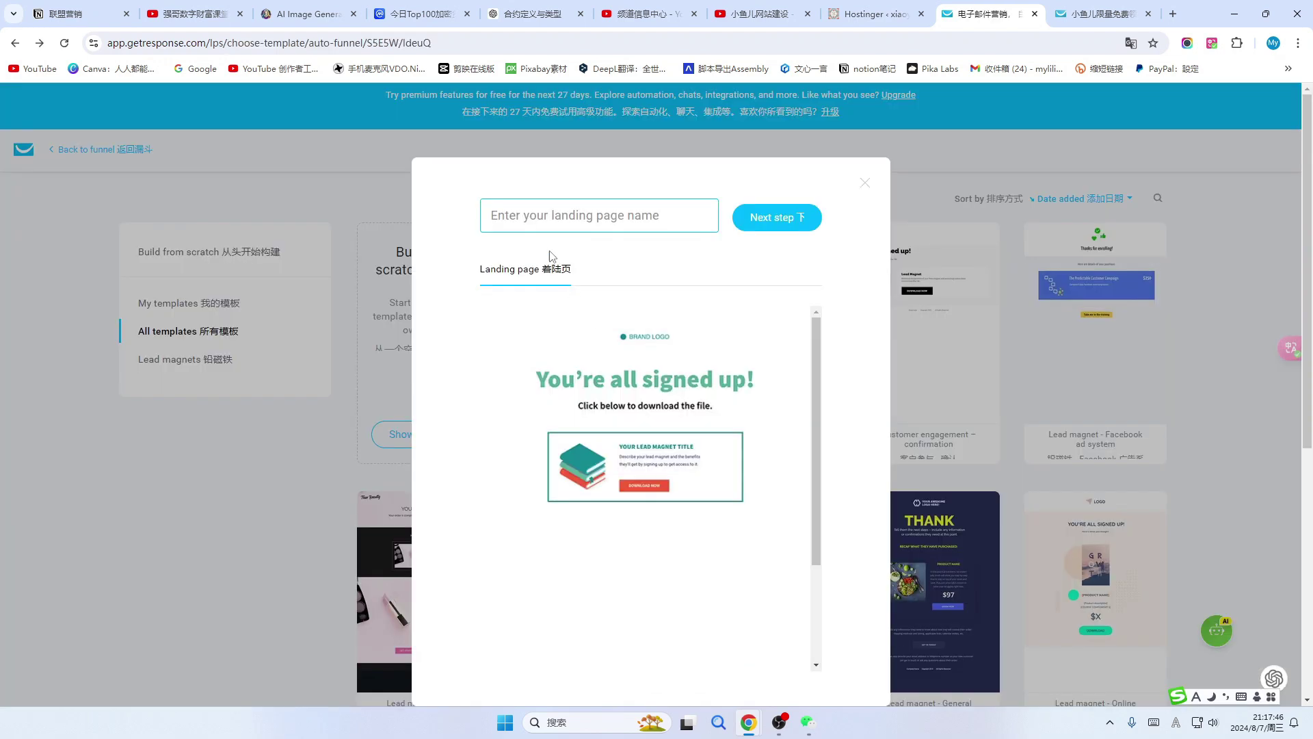
{"action": "left_click", "coordinate": [532, 214]}
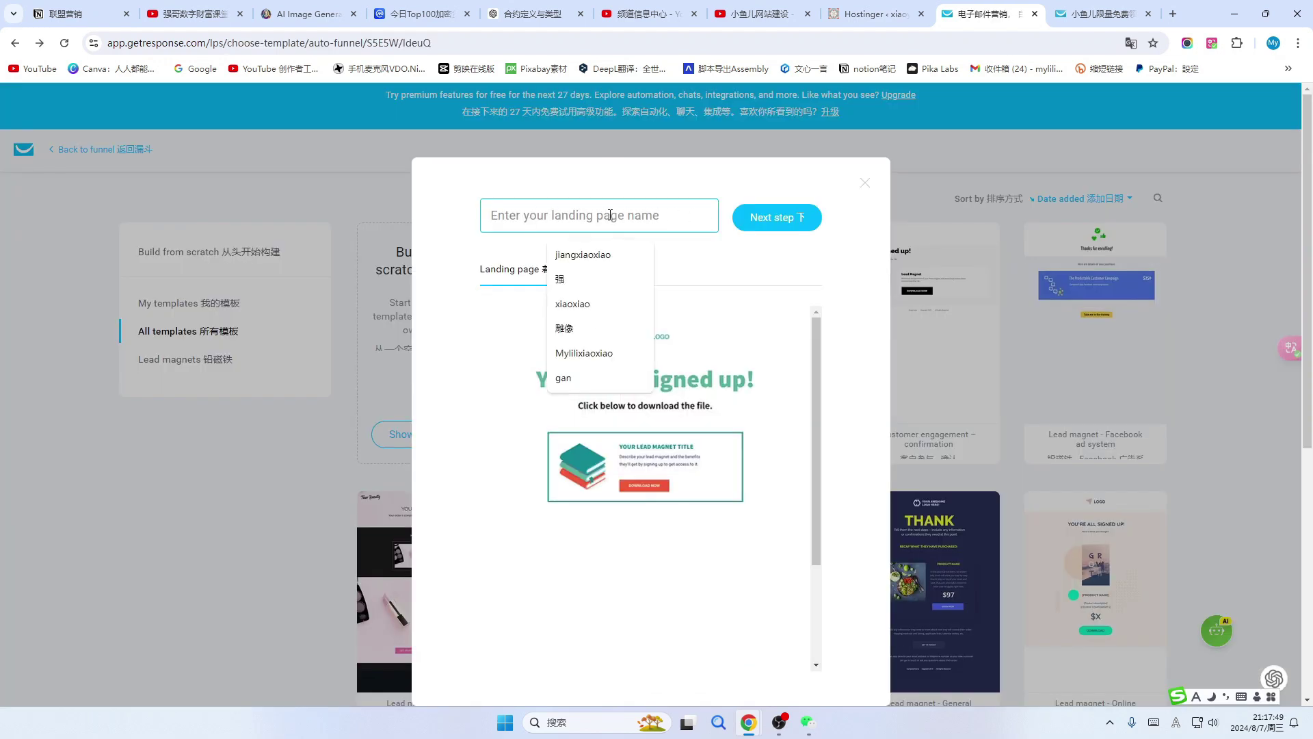
{"action": "type", "text": "Xxiazai"}
{"action": "key", "text": "space"}
{"action": "type", "text": "ye"}
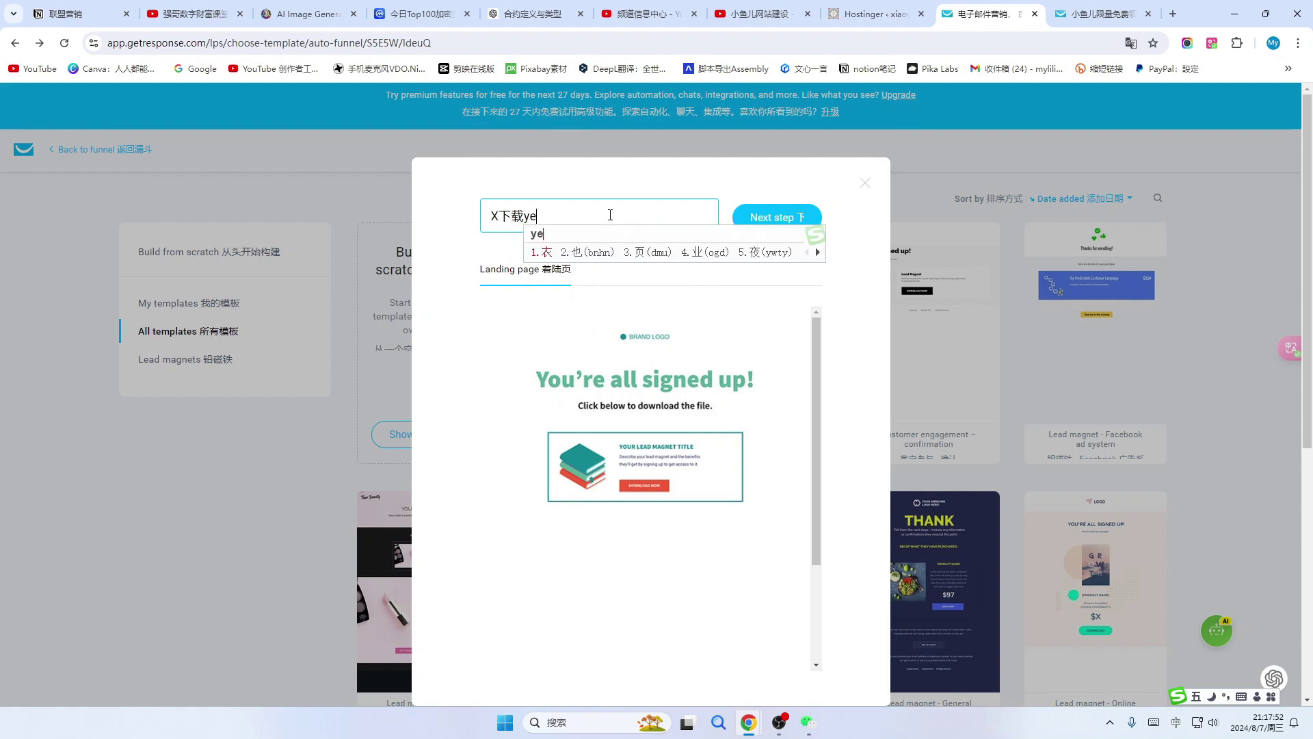
{"action": "type", "text": "mian"}
{"action": "key", "text": "space"}
{"action": "left_click", "coordinate": [780, 219]}
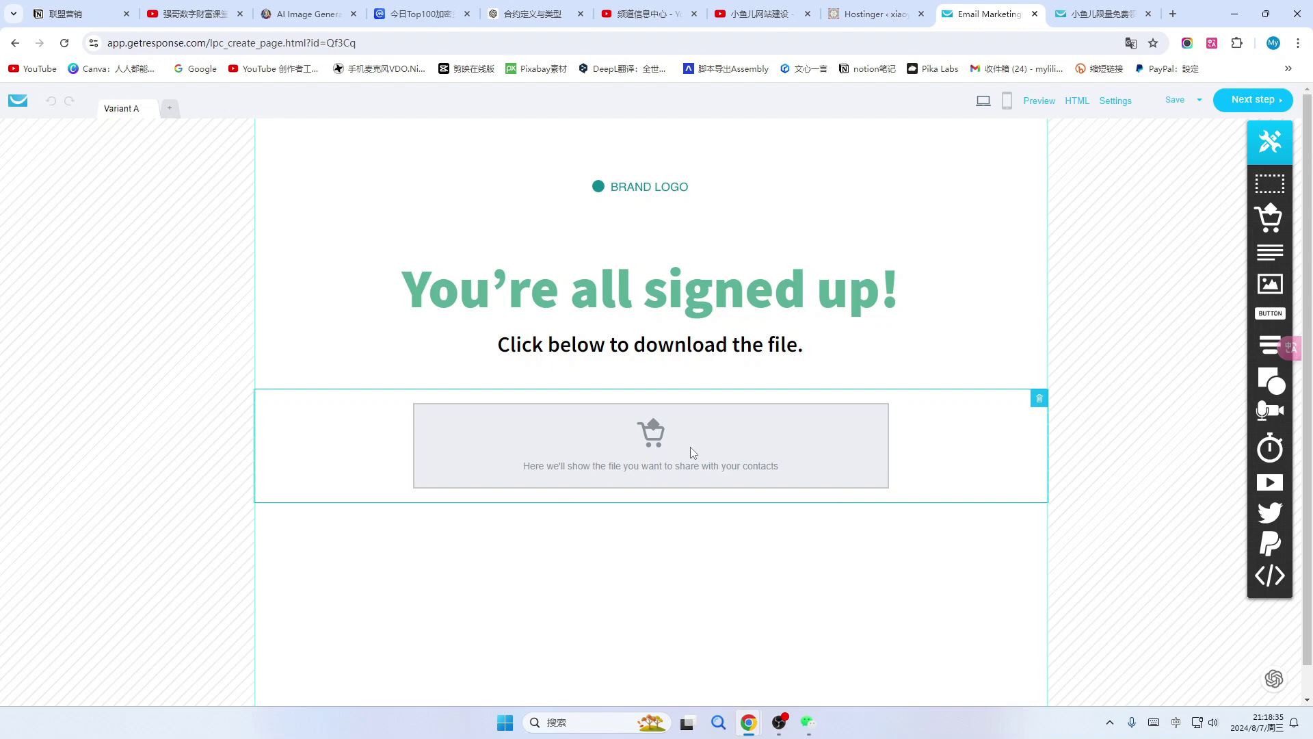
{"action": "left_click", "coordinate": [1261, 101]}
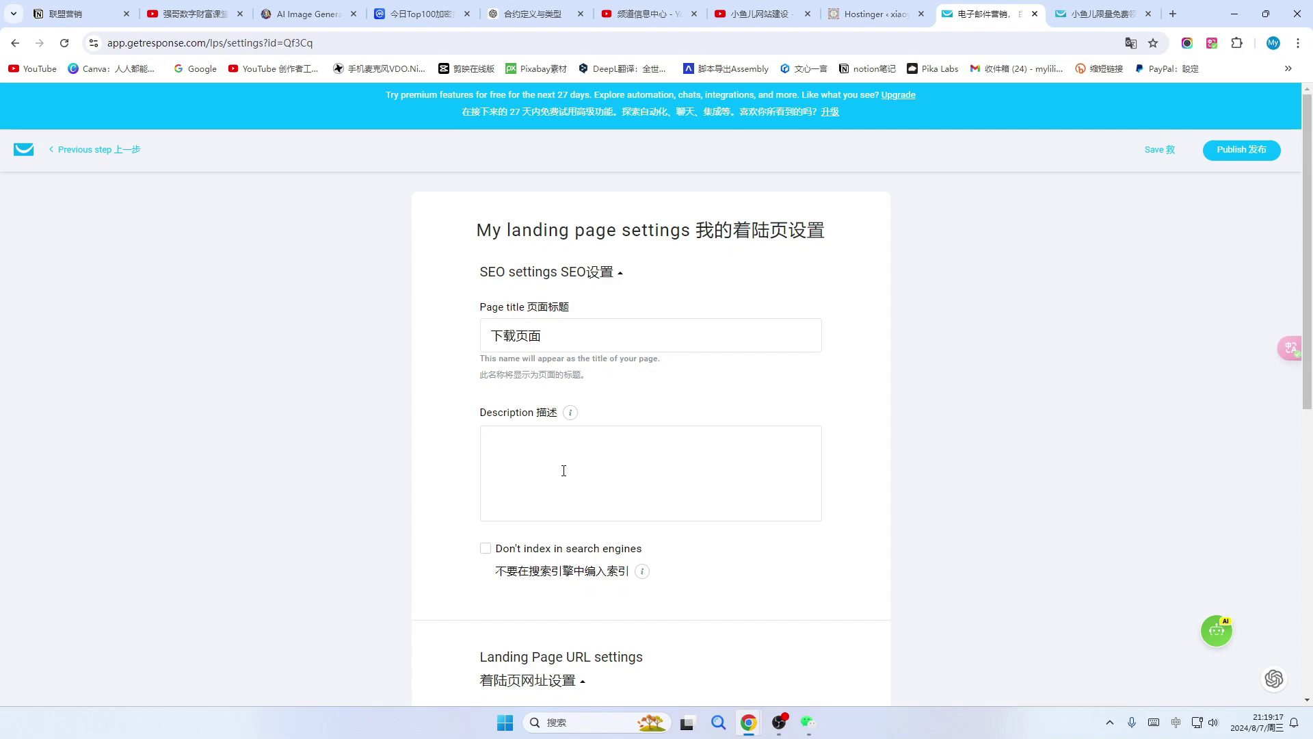
Set the download page to Don't index in search engines and publish it.
{"action": "scroll", "coordinate": [585, 482], "scroll_direction": "down", "scroll_amount": 2}
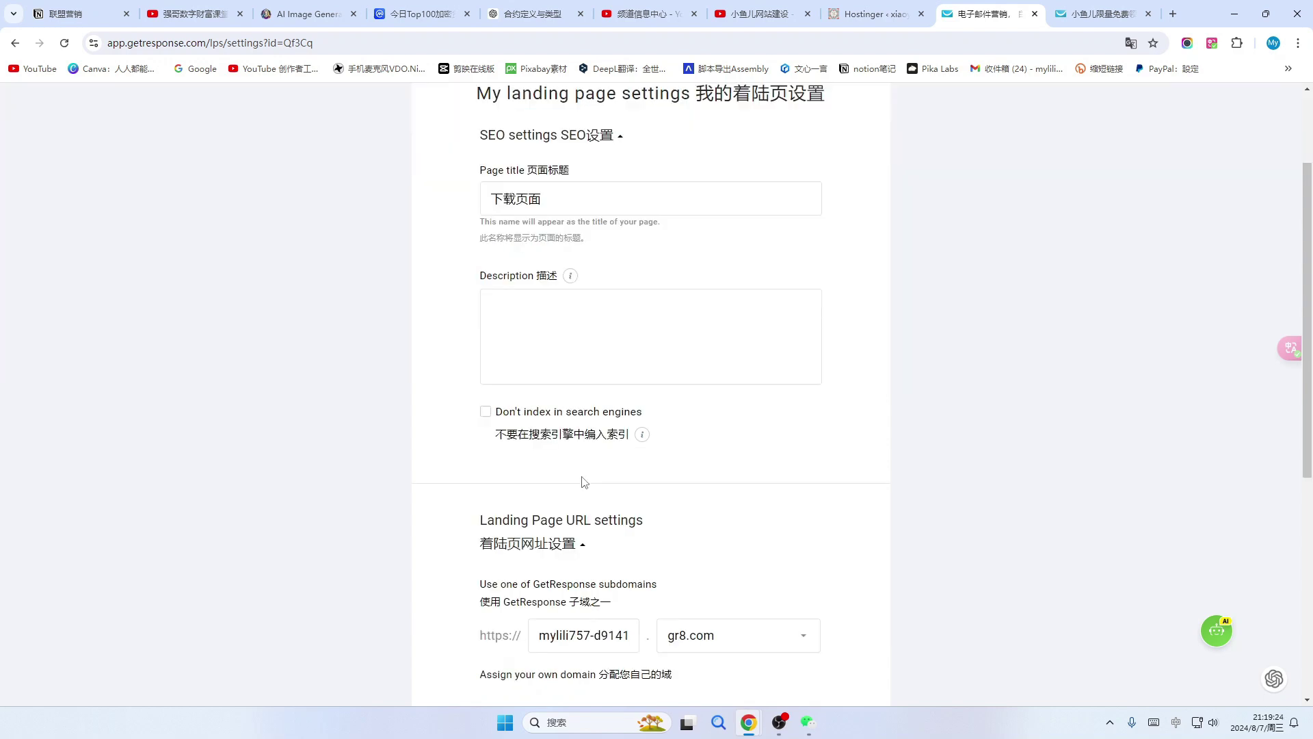
{"action": "left_click", "coordinate": [487, 415]}
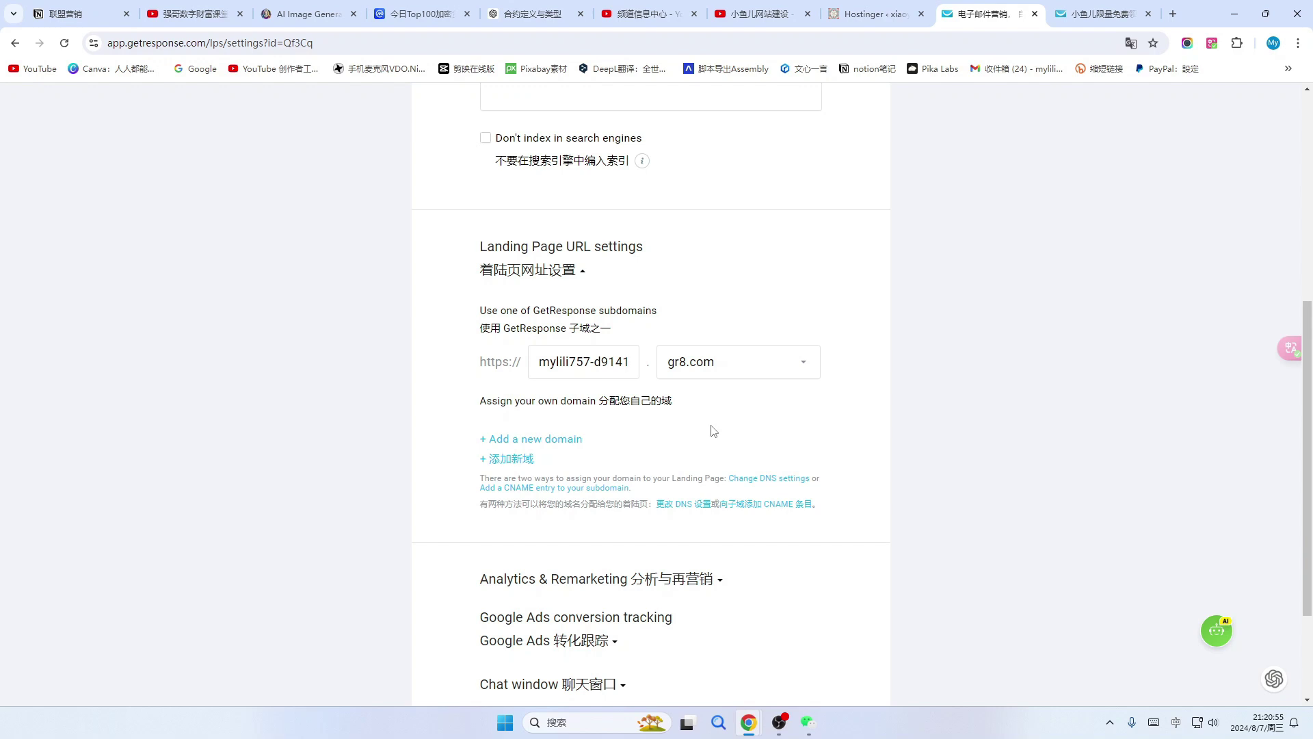
{"action": "scroll", "coordinate": [714, 431], "scroll_direction": "down", "scroll_amount": 3}
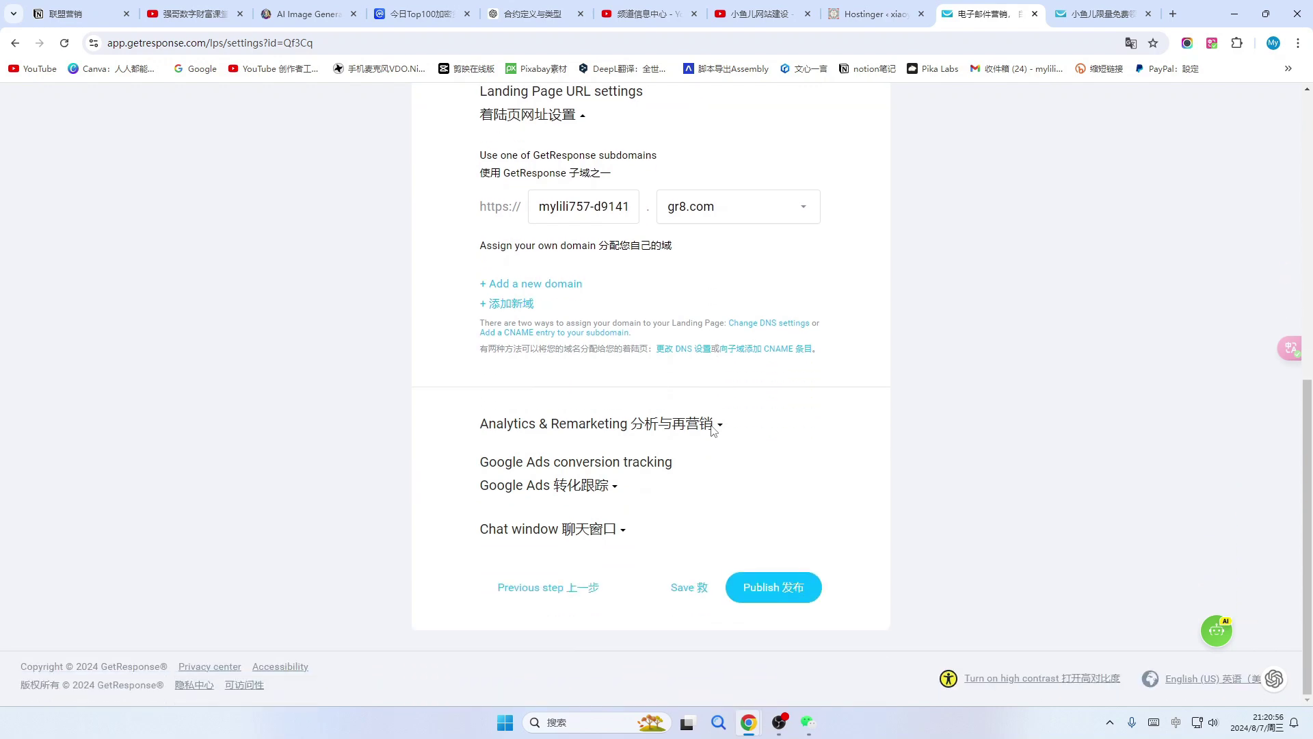
{"action": "left_click", "coordinate": [774, 590]}
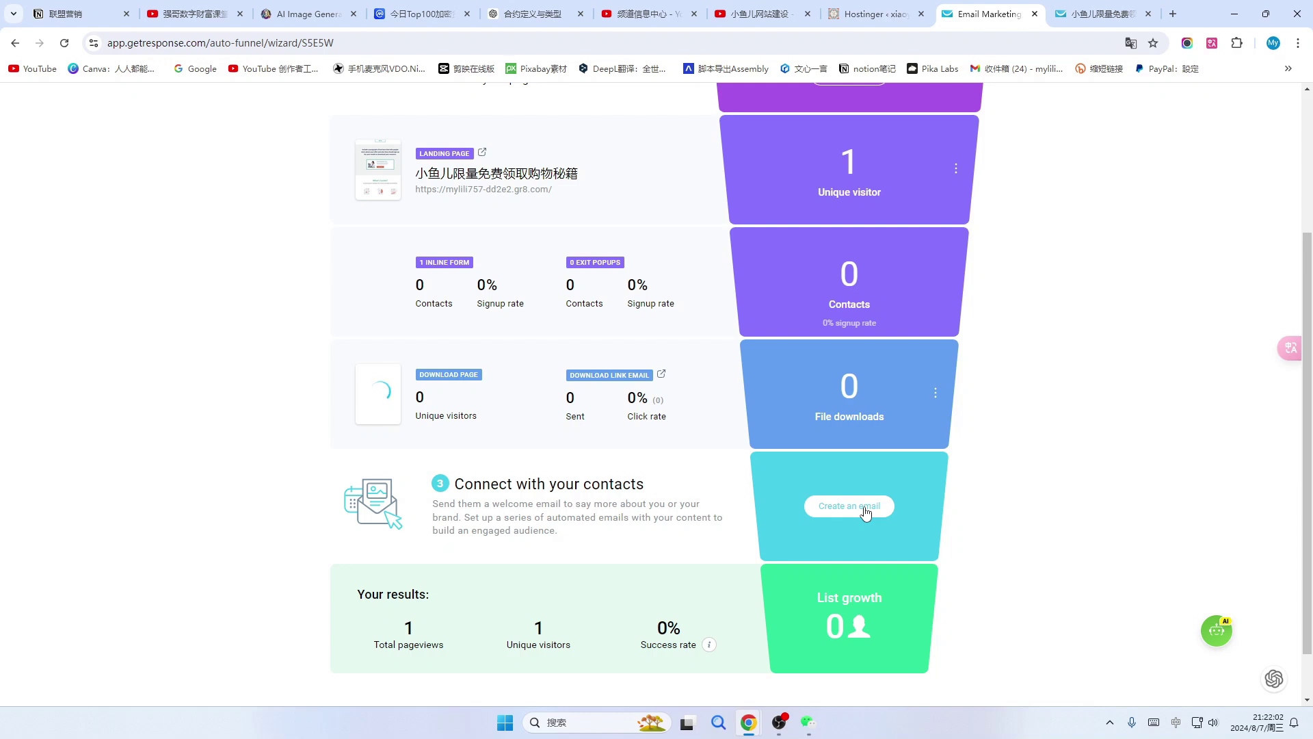
Give the welcome email name and subject 欢迎加入小鱼儿社区, keeping the existing sender address.
{"action": "left_click", "coordinate": [865, 511]}
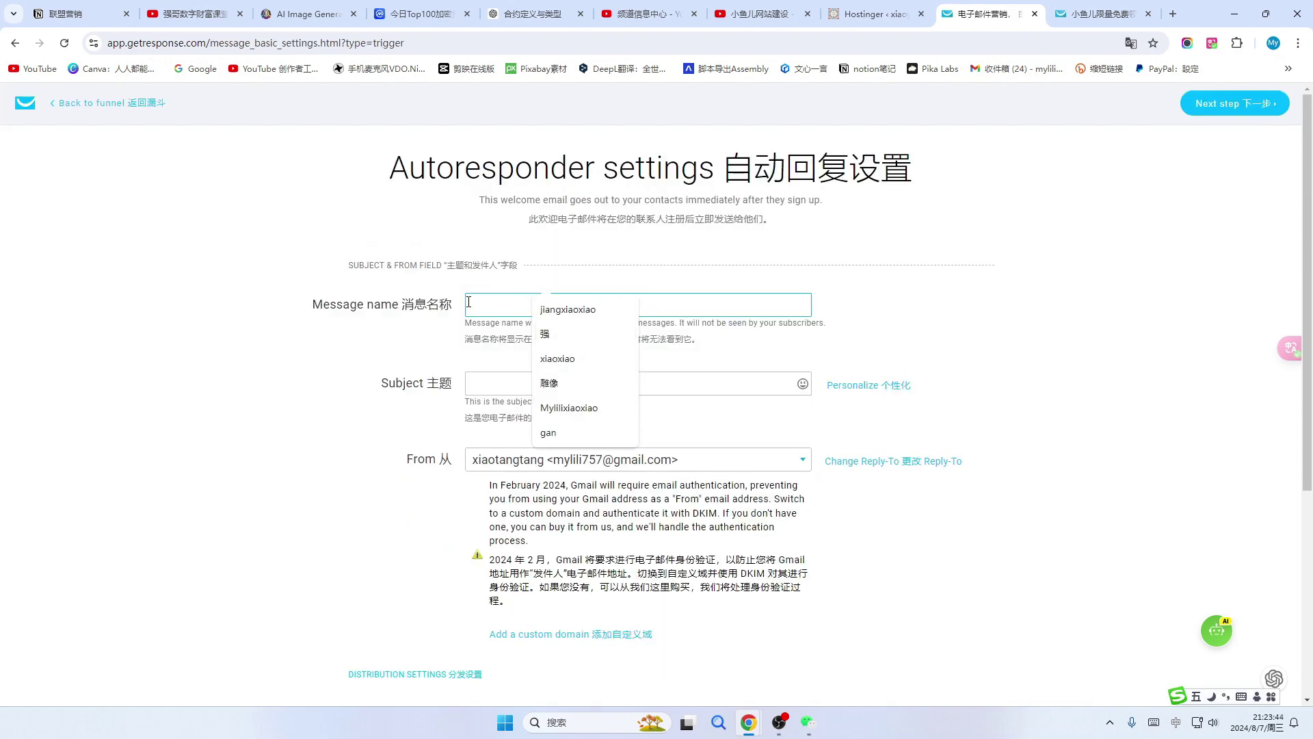
{"action": "left_click", "coordinate": [489, 306]}
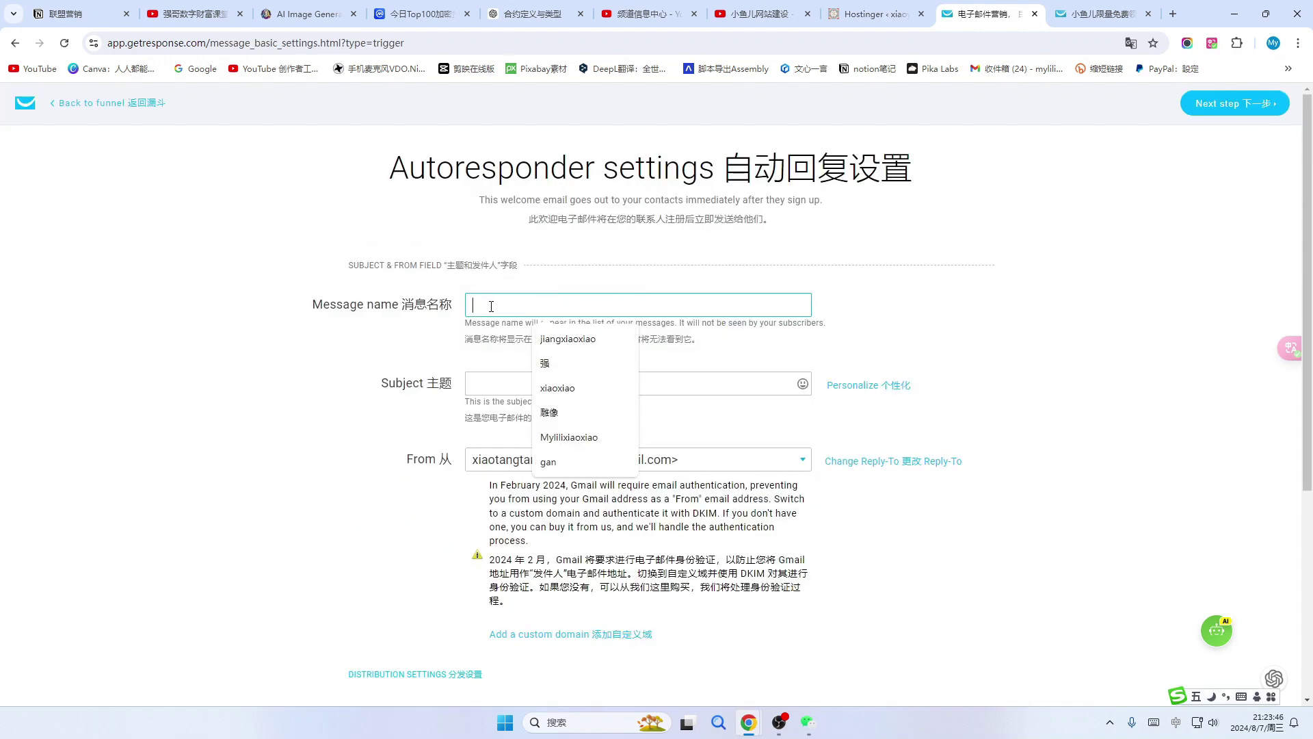
{"action": "type", "text": "欢迎加入小鱼儿社区"}
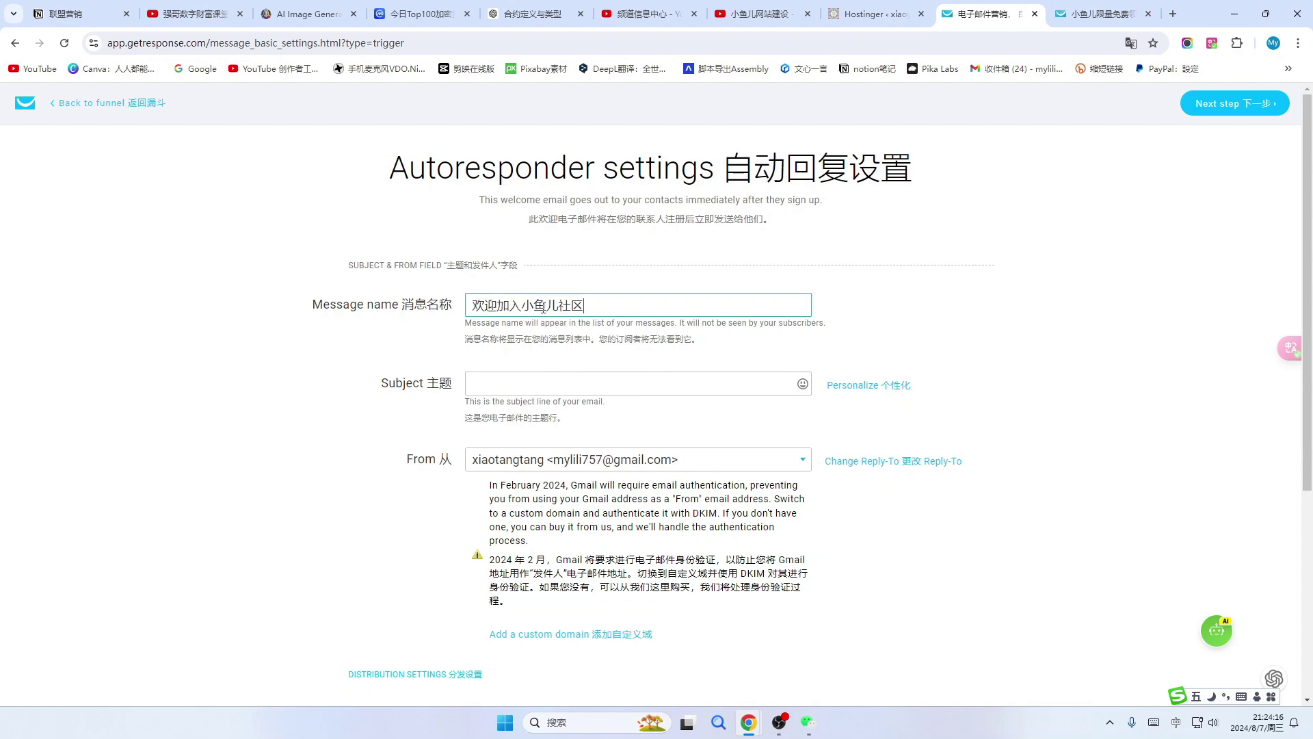
{"action": "left_click", "coordinate": [506, 378]}
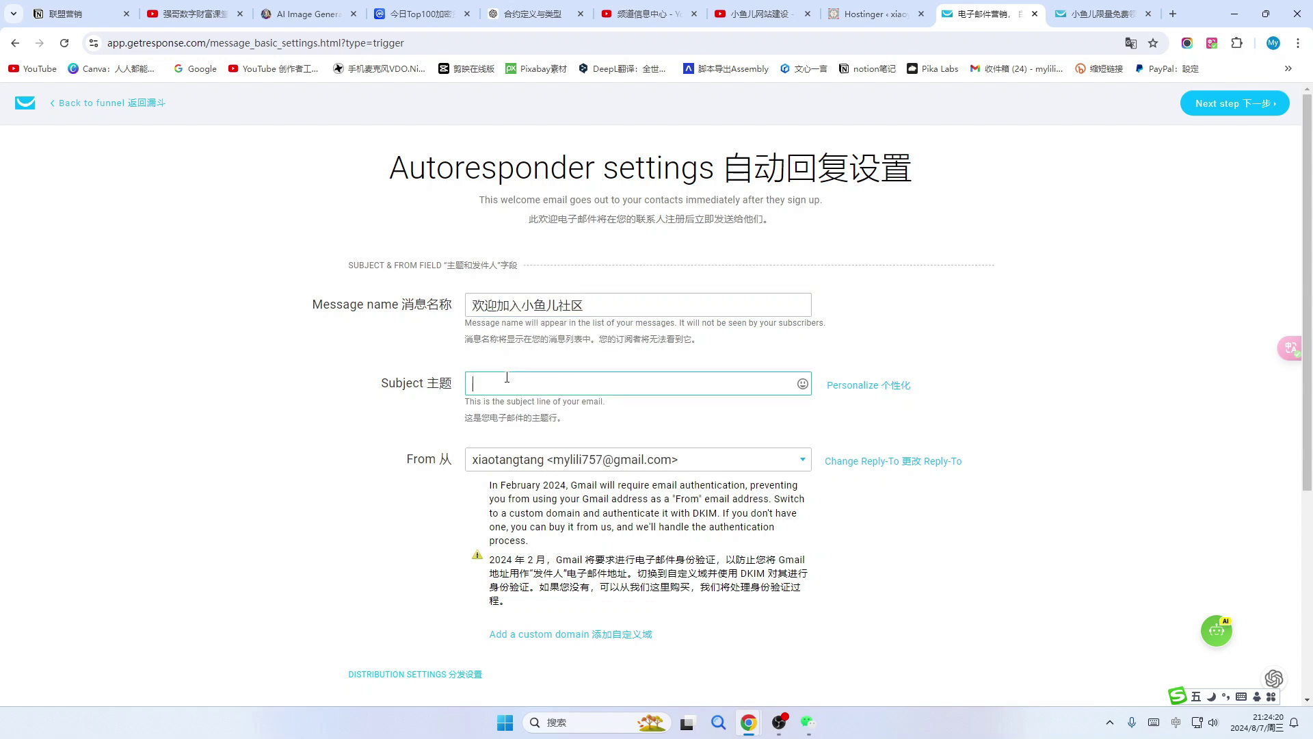
{"action": "left_click", "coordinate": [803, 384]}
{"action": "left_click", "coordinate": [738, 445]}
{"action": "key", "text": "BackSpace"}
{"action": "type", "text": "欢迎加入小鱼儿社区"}
{"action": "left_click", "coordinate": [804, 461]}
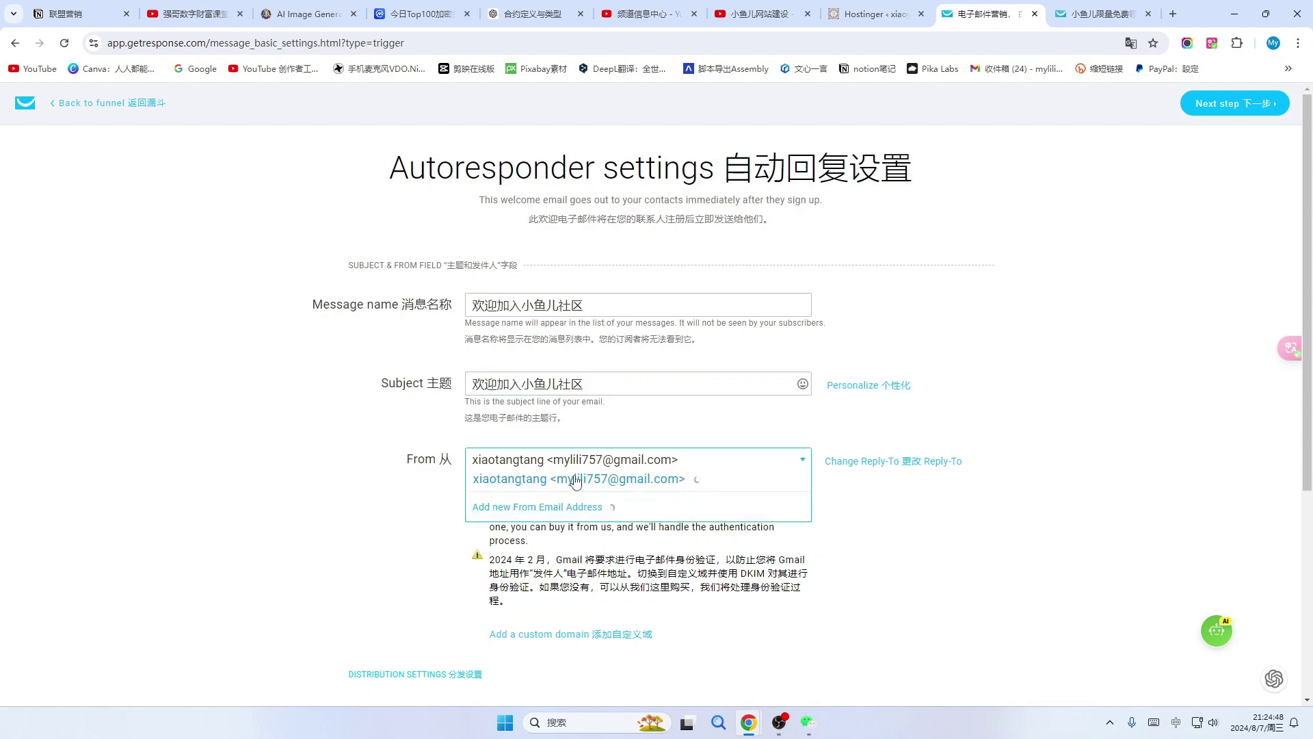
{"action": "left_click", "coordinate": [524, 483]}
{"action": "scroll", "coordinate": [860, 537], "scroll_direction": "down", "scroll_amount": 3}
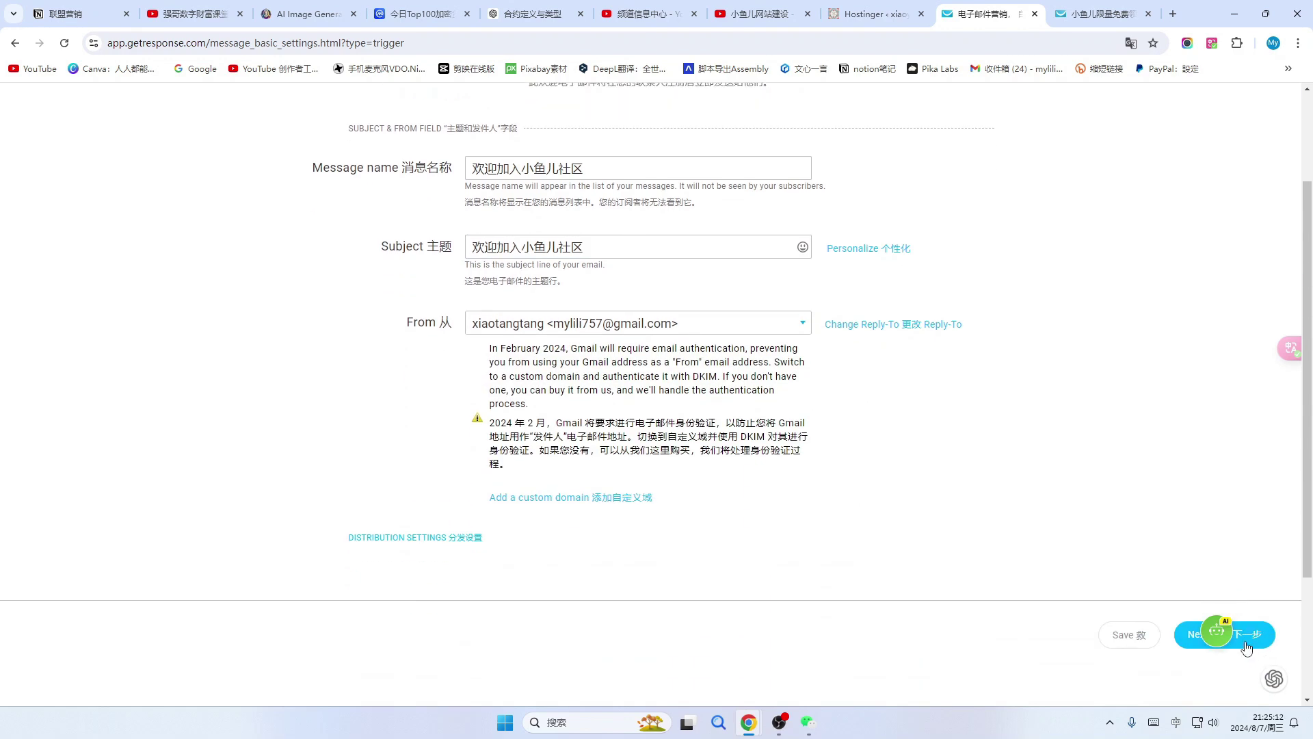
{"action": "left_click", "coordinate": [1256, 640]}
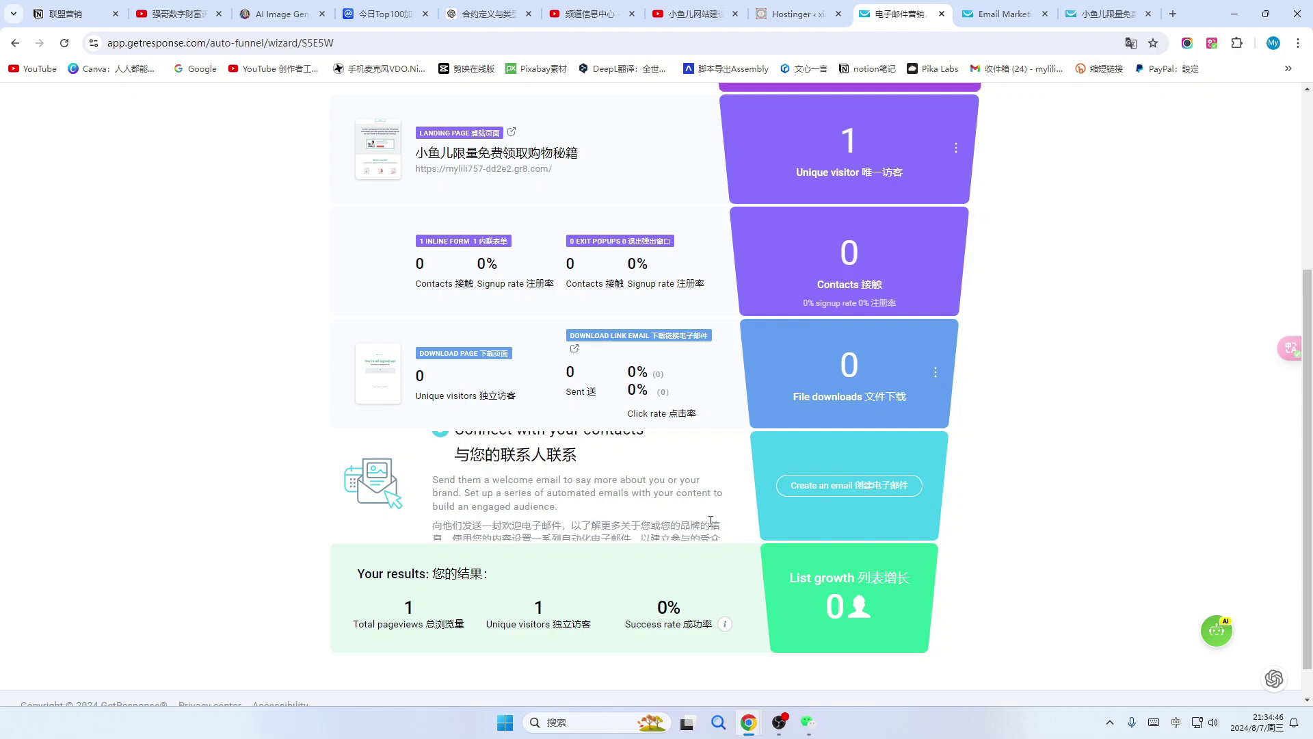
Continue past the message settings back to the 限量免费领取购物秘籍 funnel overview.
{"action": "left_click", "coordinate": [875, 487]}
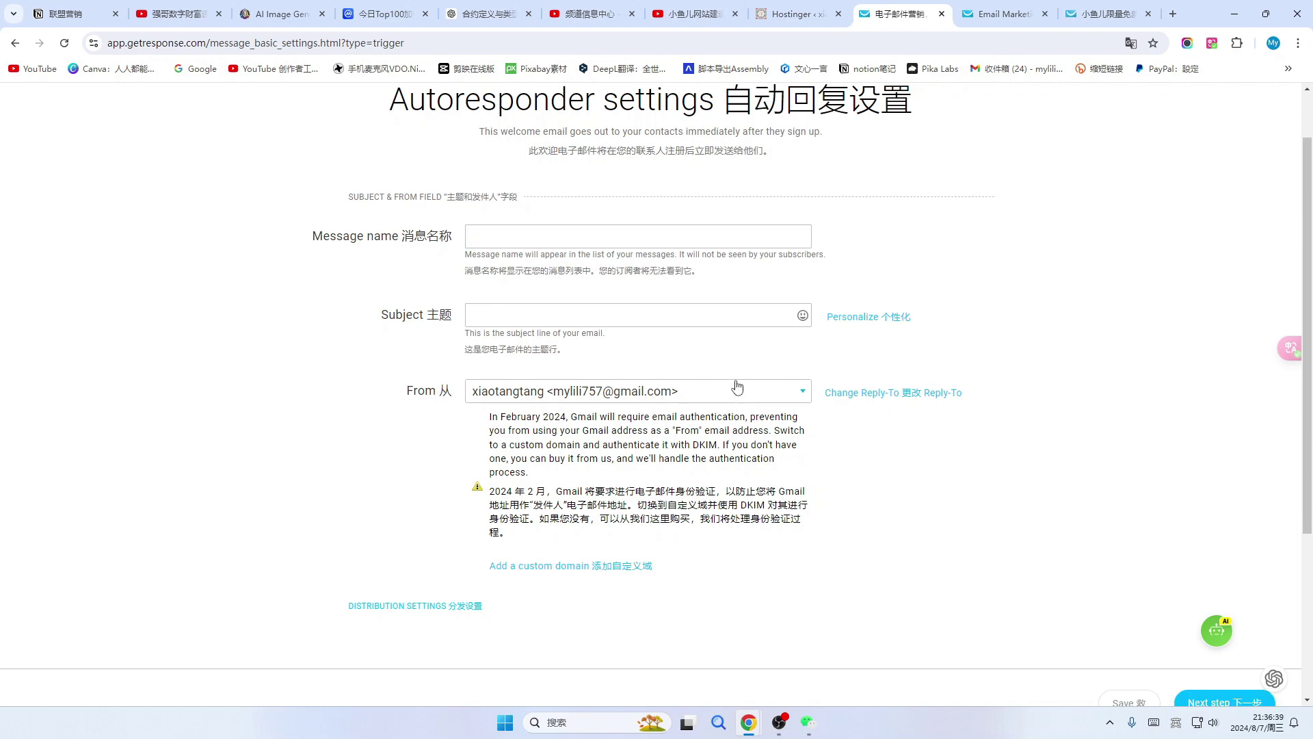
{"action": "scroll", "coordinate": [737, 388], "scroll_direction": "down", "scroll_amount": 3}
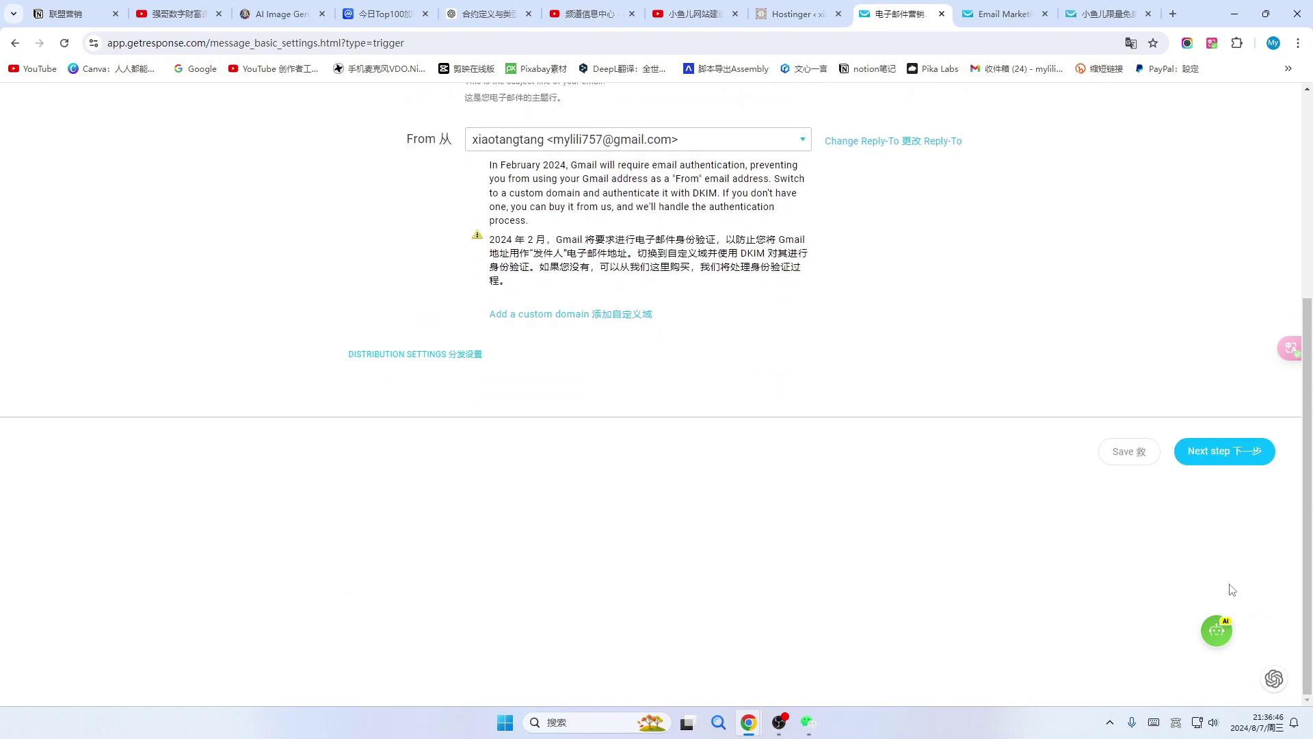
{"action": "left_click", "coordinate": [1233, 450]}
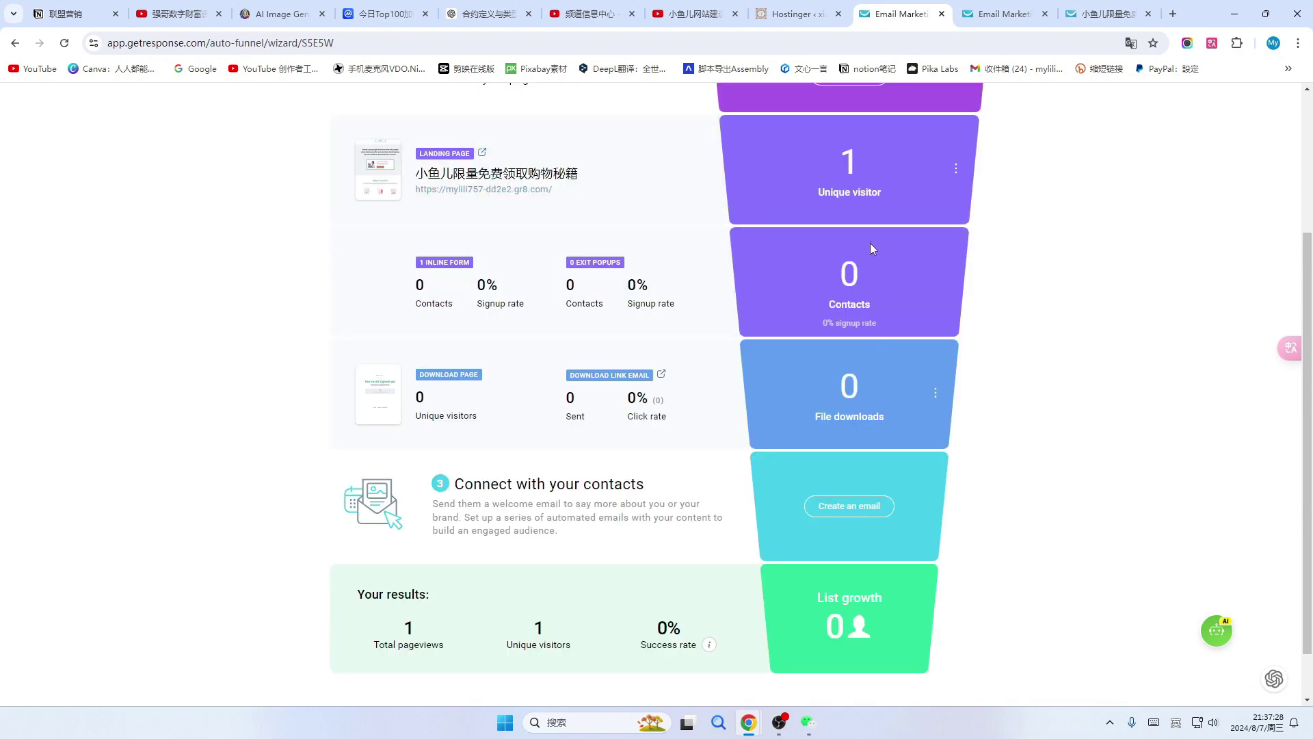
{"action": "scroll", "coordinate": [964, 420], "scroll_direction": "up", "scroll_amount": 5}
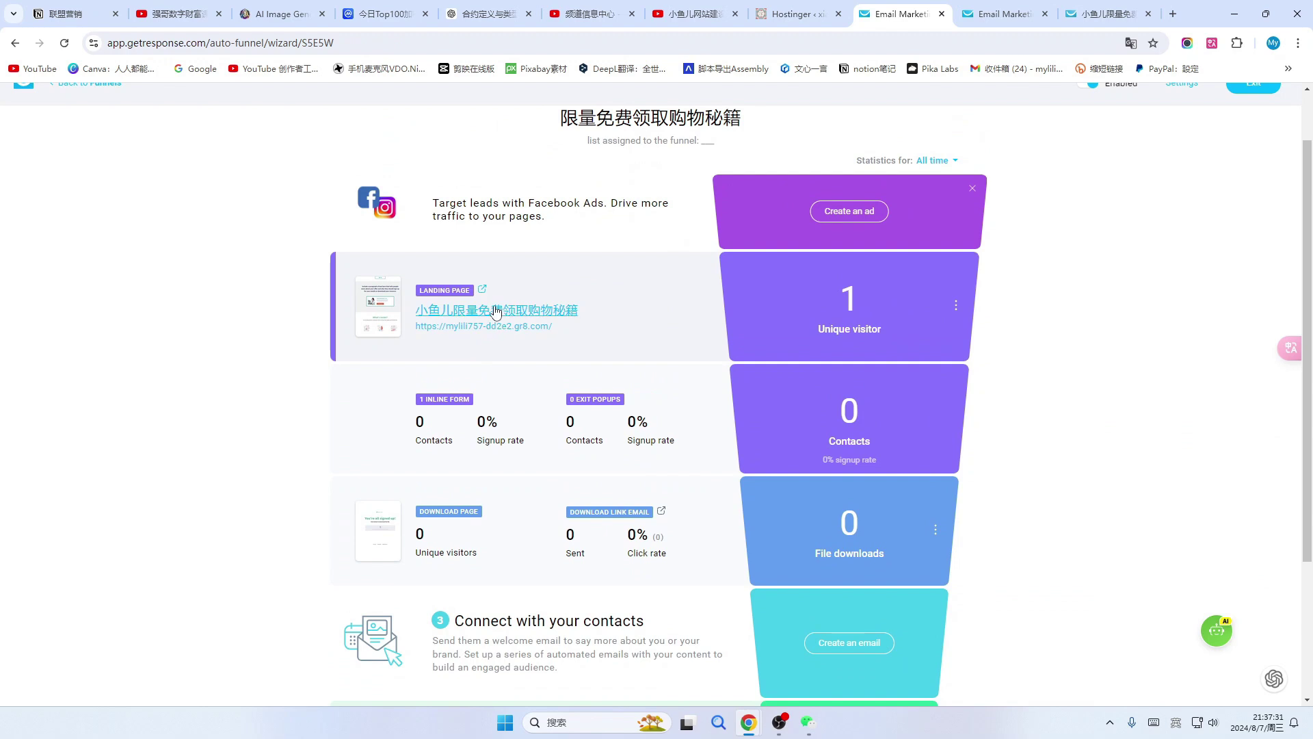
On the live landing page, sign up with a test name and pasted e-mail via 马上领取.
{"action": "left_click", "coordinate": [496, 311]}
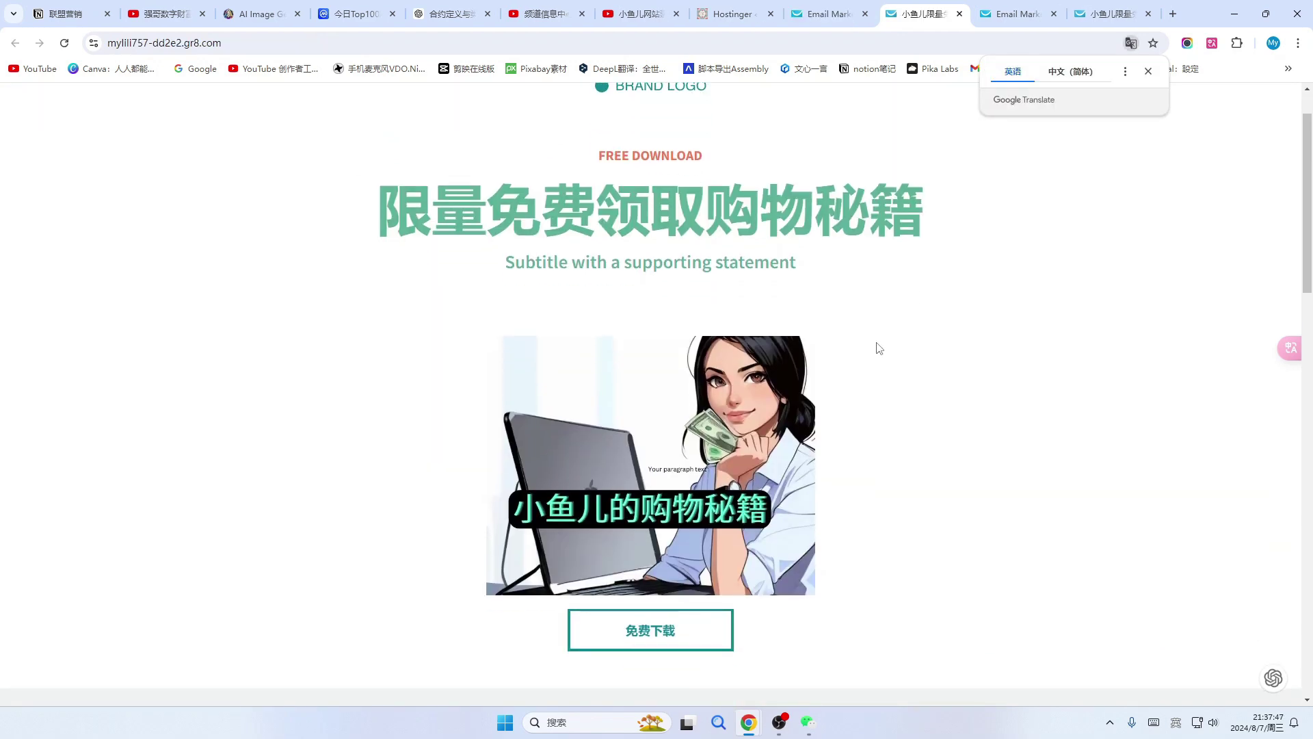
{"action": "scroll", "coordinate": [879, 348], "scroll_direction": "down", "scroll_amount": 2}
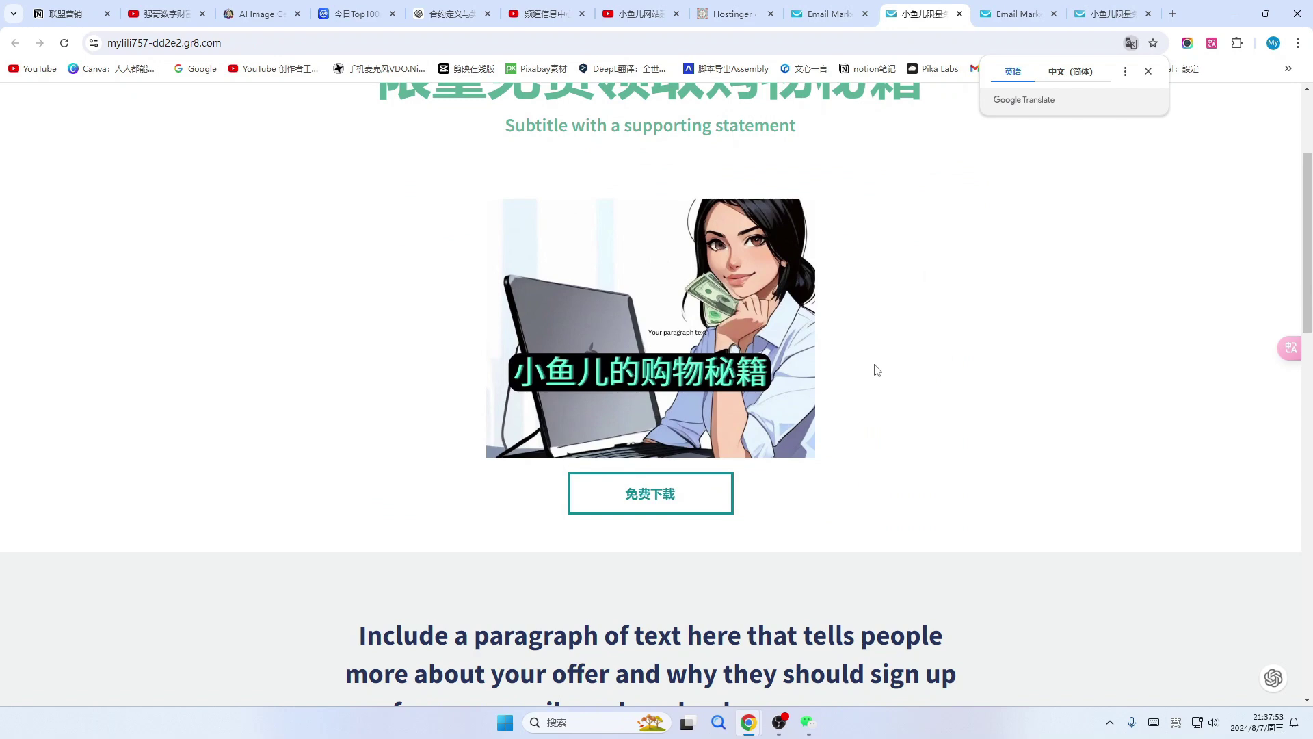
{"action": "scroll", "coordinate": [745, 318], "scroll_direction": "down", "scroll_amount": 10}
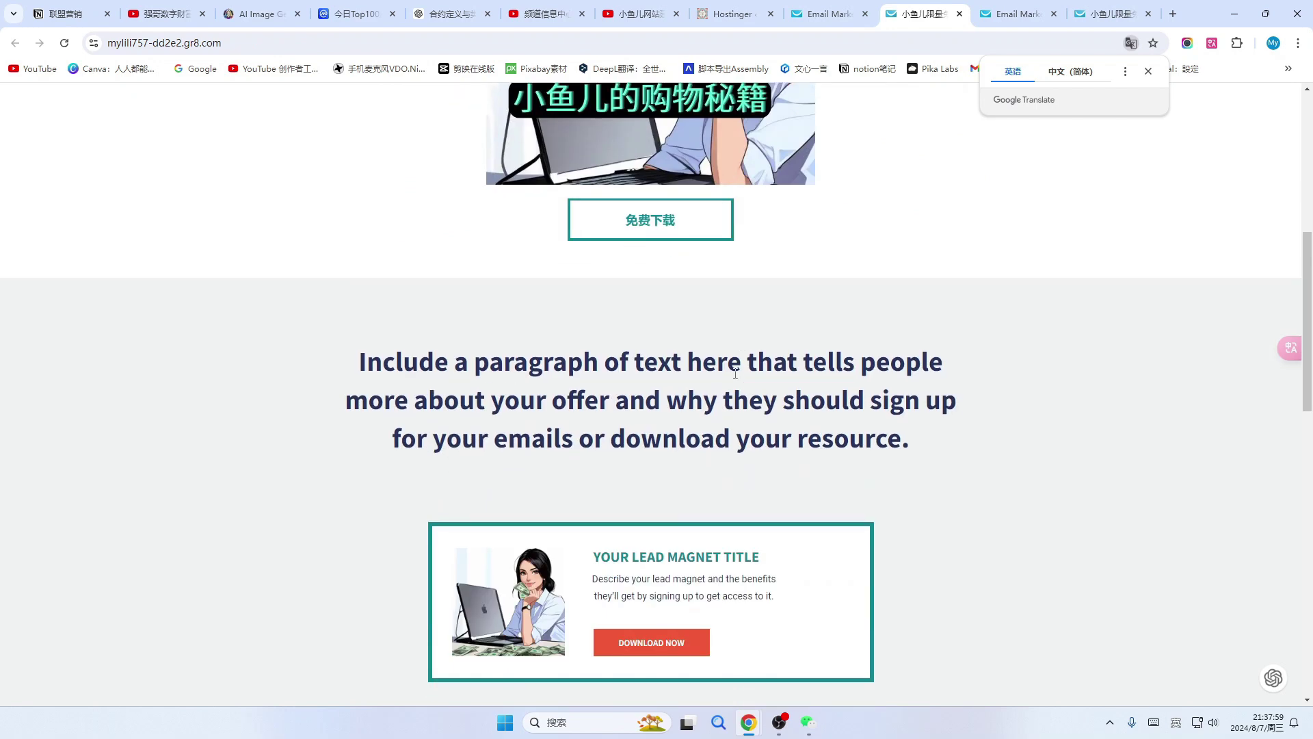
{"action": "scroll", "coordinate": [729, 307], "scroll_direction": "down", "scroll_amount": 8}
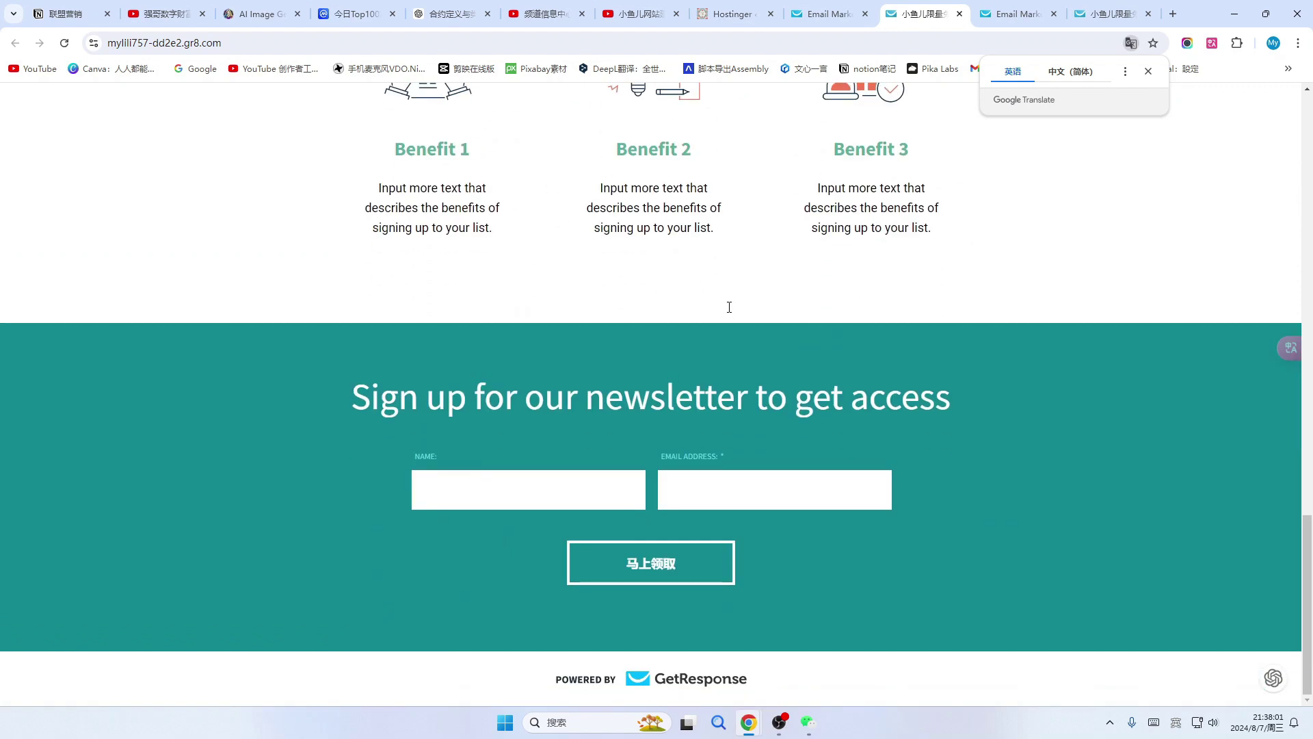
{"action": "left_click", "coordinate": [450, 502]}
{"action": "type", "text": "xiaoxiao"}
{"action": "key", "text": "Tab"}
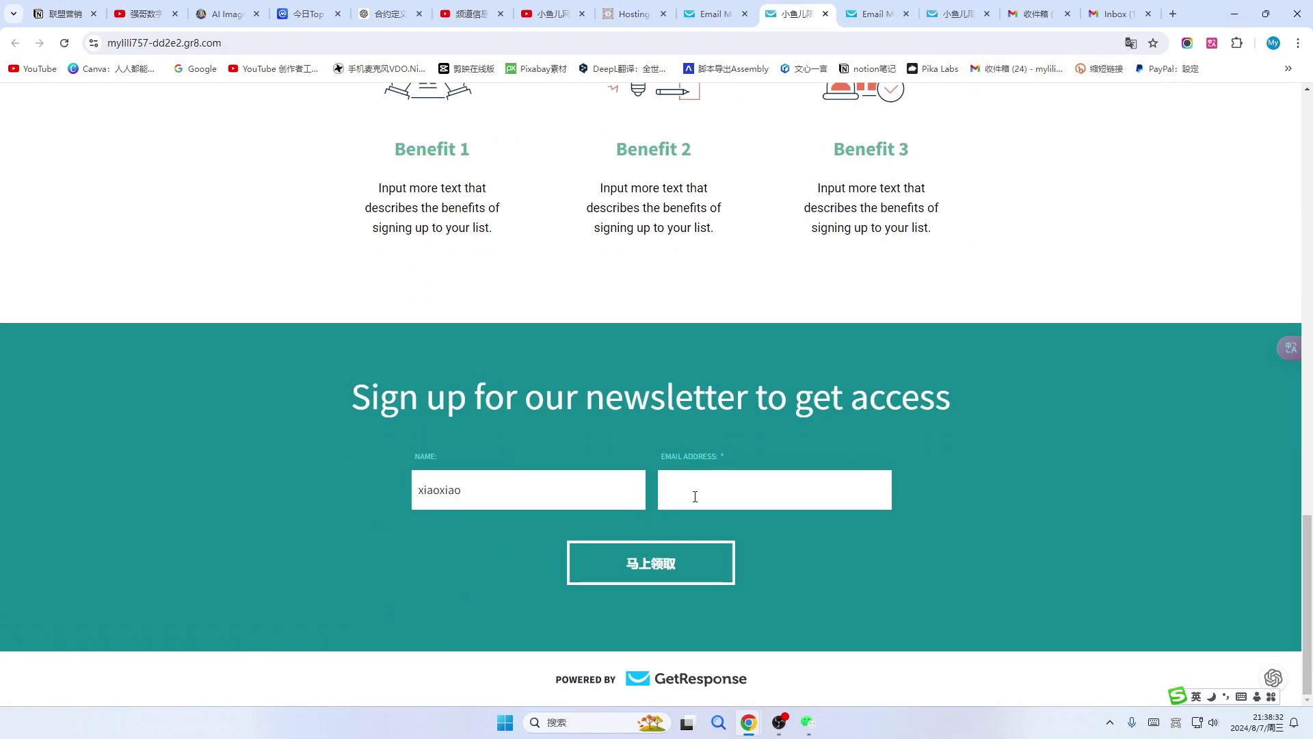
{"action": "key", "text": "ctrl+v"}
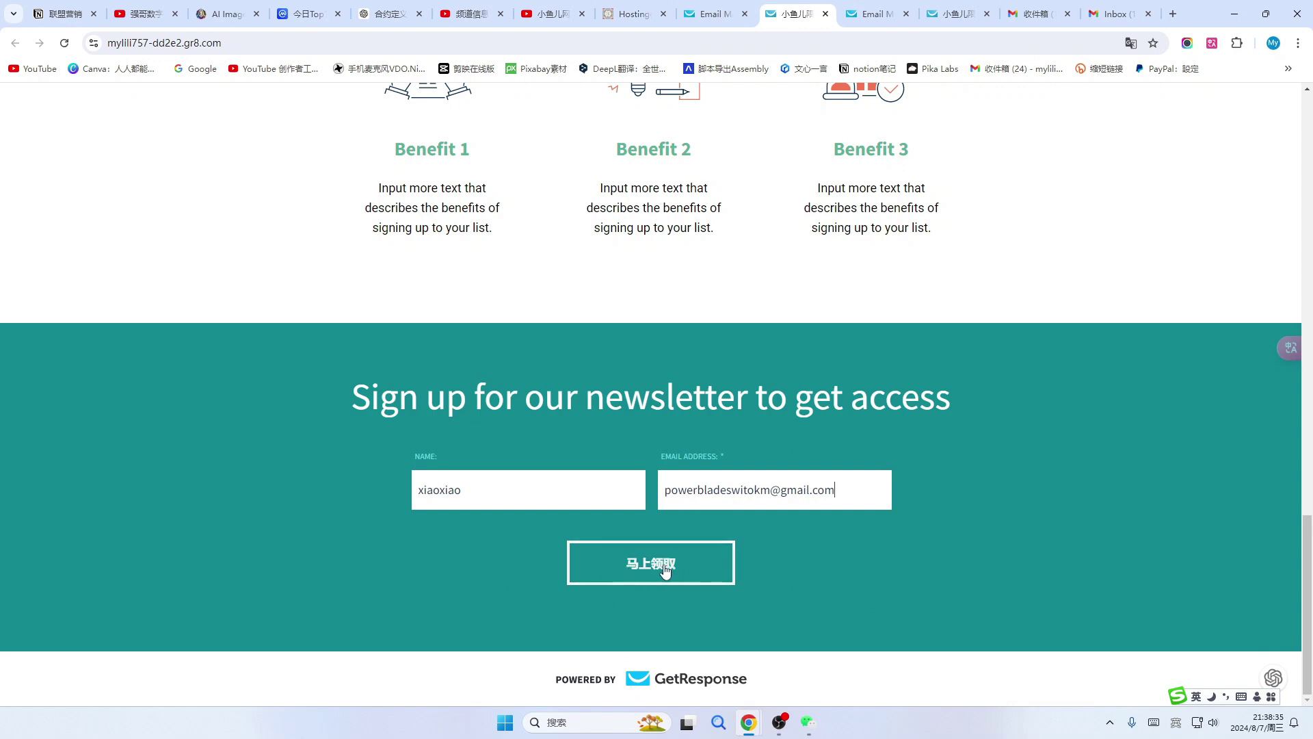
{"action": "left_click", "coordinate": [657, 571]}
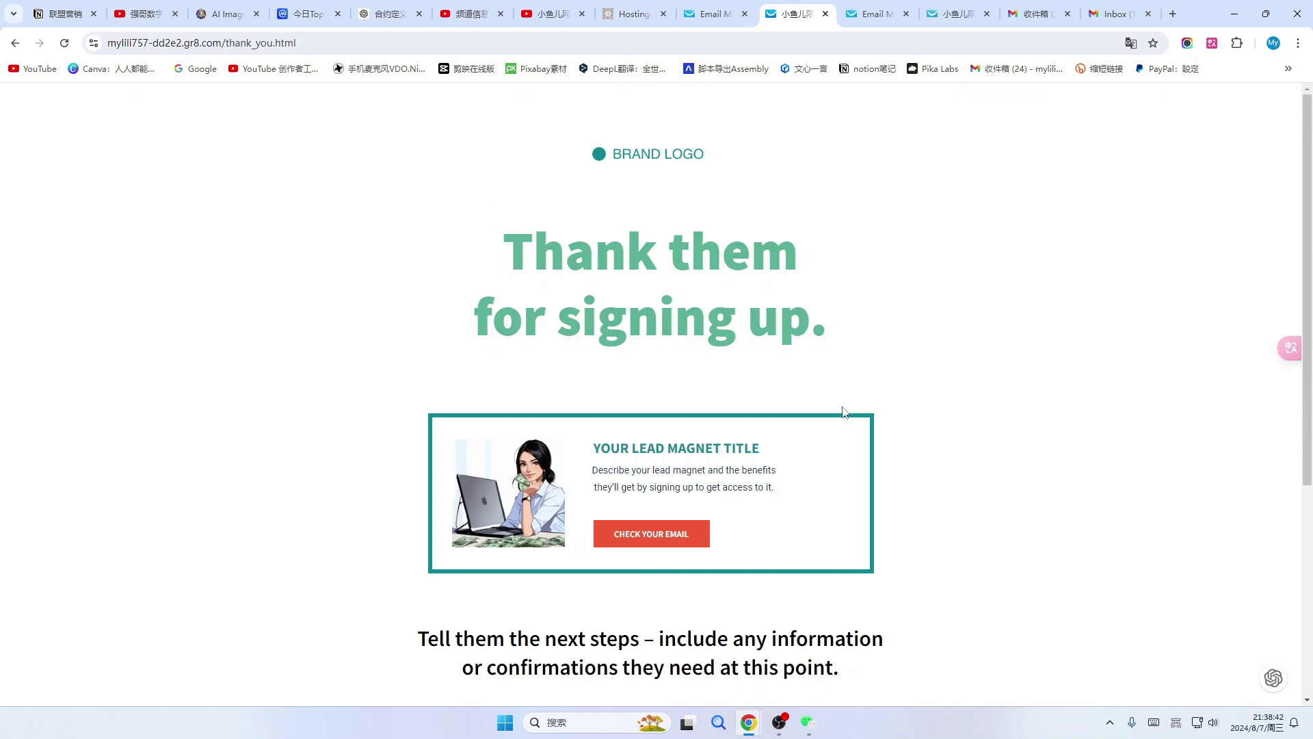
Translate the thank-you page into Chinese and review it.
{"action": "scroll", "coordinate": [841, 410], "scroll_direction": "down", "scroll_amount": 1}
{"action": "left_click", "coordinate": [1212, 43]}
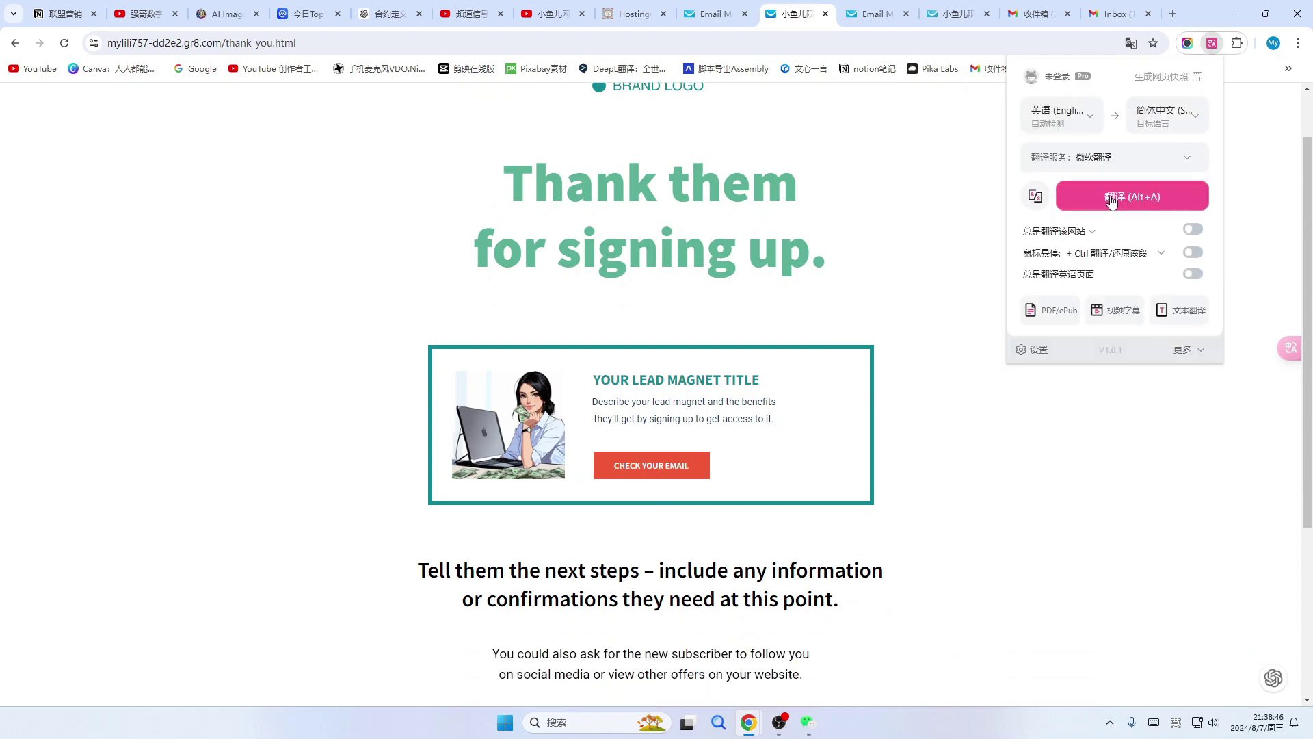
{"action": "left_click", "coordinate": [1112, 200]}
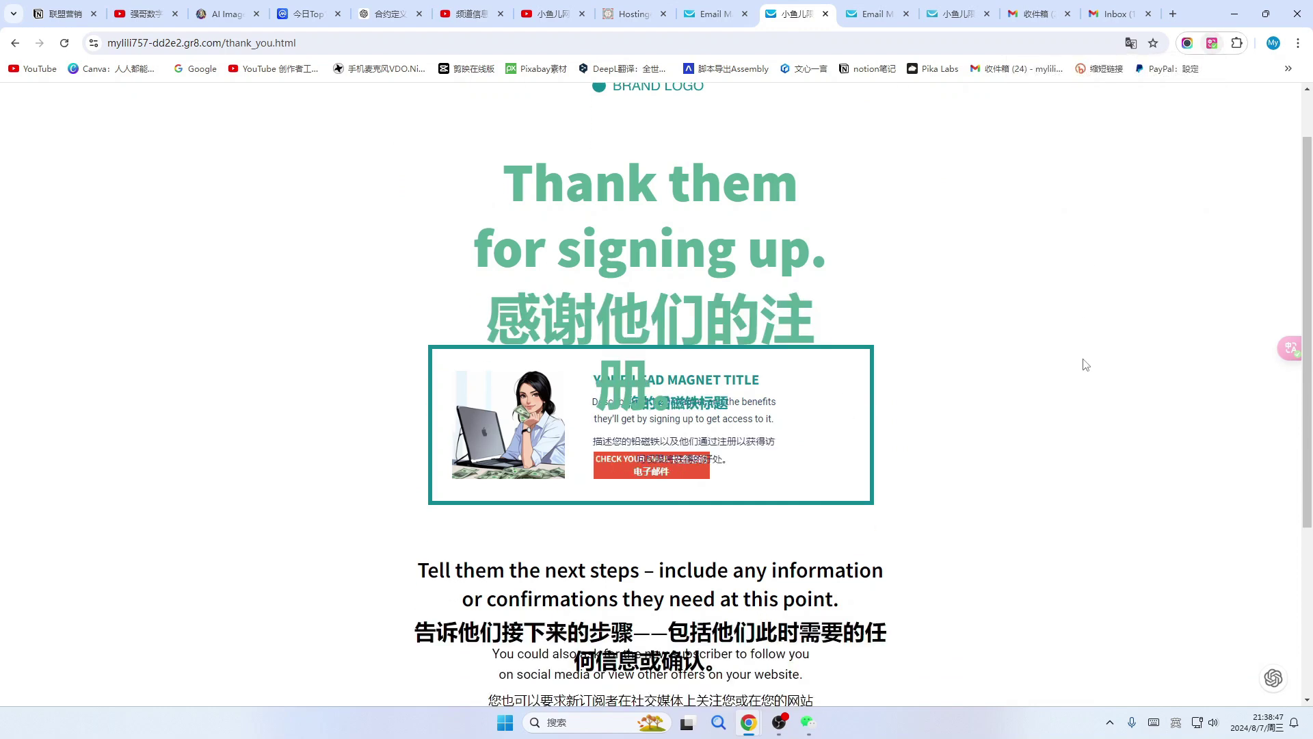
{"action": "scroll", "coordinate": [1085, 367], "scroll_direction": "up", "scroll_amount": 1}
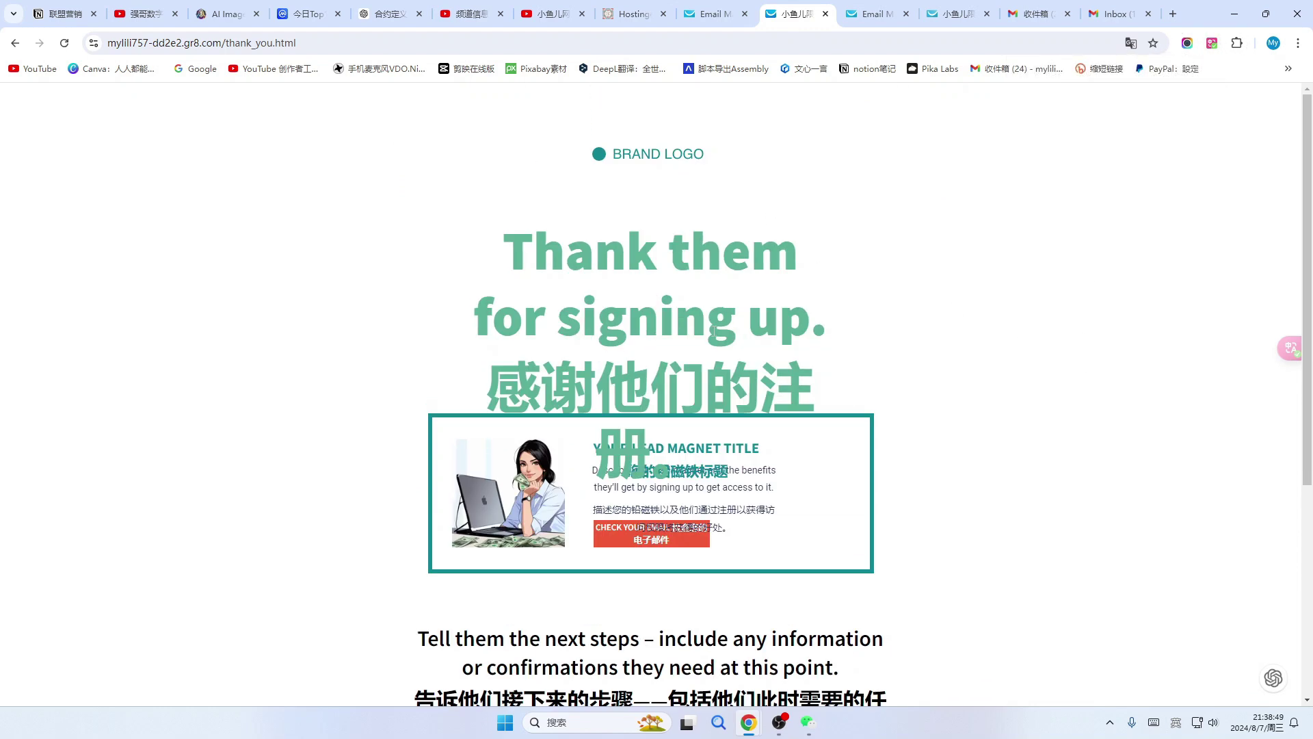
{"action": "scroll", "coordinate": [896, 263], "scroll_direction": "down", "scroll_amount": 1}
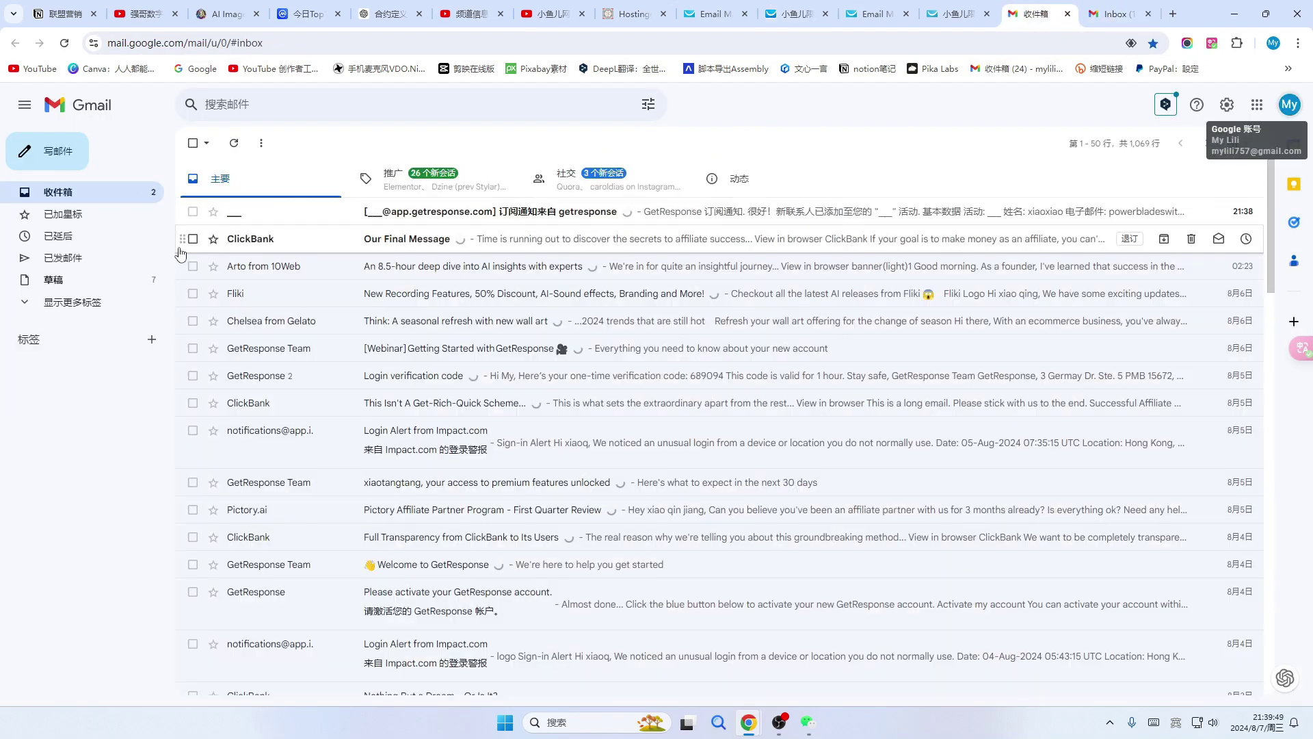
Read the GetResponse new-subscriber notification in Gmail, then return to the thank-you page.
{"action": "left_click", "coordinate": [511, 213]}
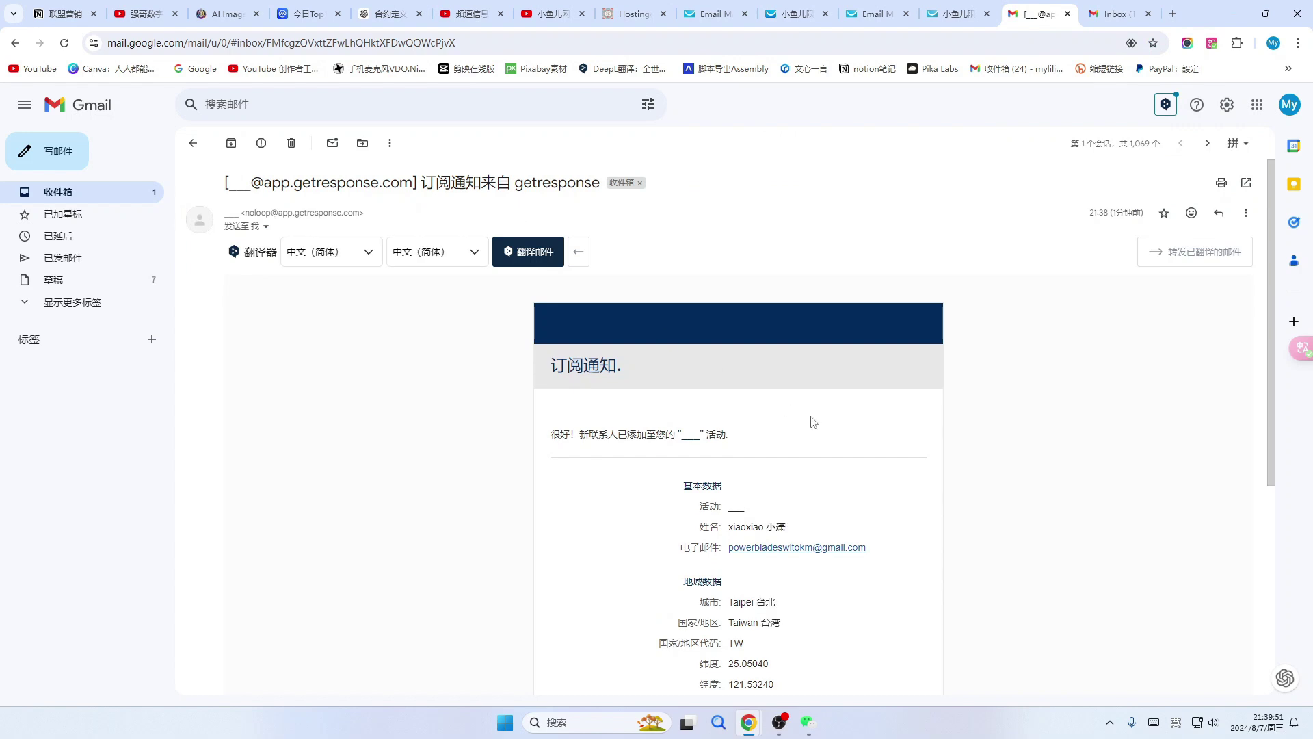
{"action": "scroll", "coordinate": [813, 422], "scroll_direction": "down", "scroll_amount": 6}
{"action": "scroll", "coordinate": [835, 404], "scroll_direction": "up", "scroll_amount": 6}
{"action": "left_click", "coordinate": [876, 13]}
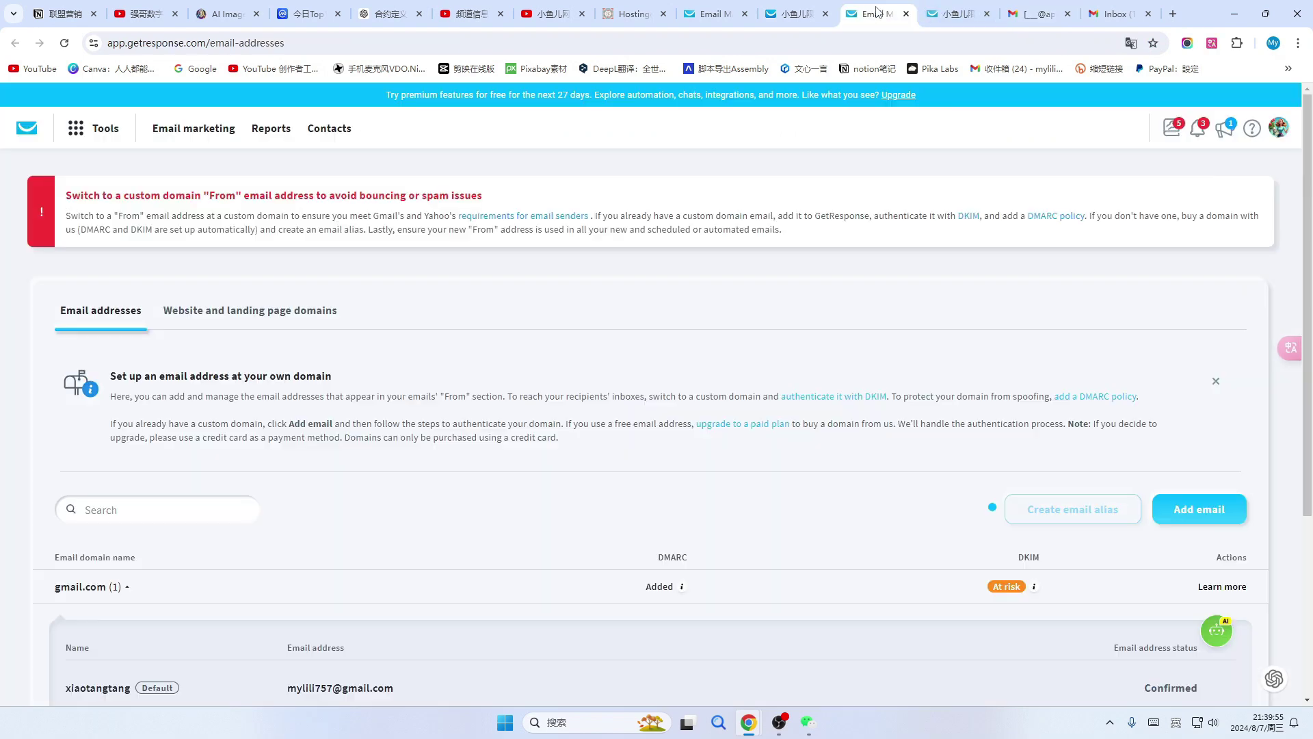
{"action": "left_click", "coordinate": [794, 14]}
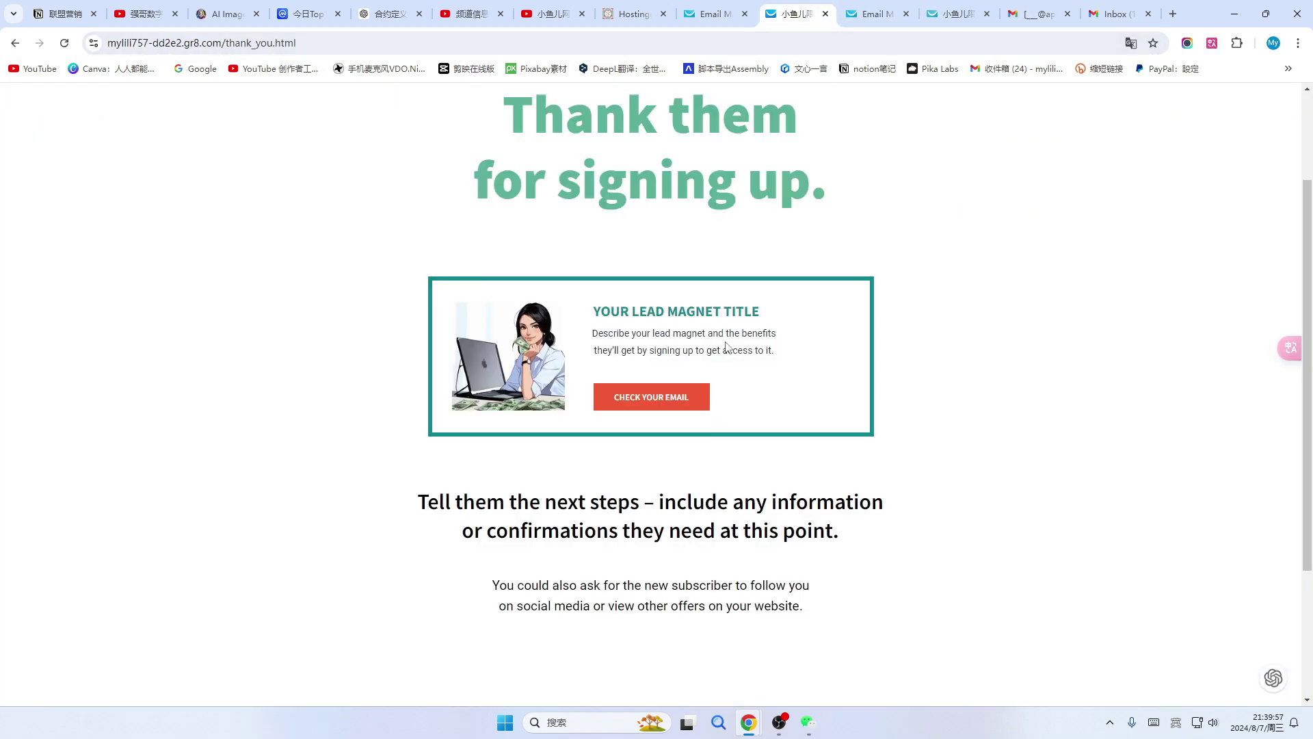
Exit the funnel editor to the Funnels list showing 限量免费领取购物秘籍 enabled.
{"action": "scroll", "coordinate": [726, 347], "scroll_direction": "up", "scroll_amount": 2}
{"action": "scroll", "coordinate": [726, 370], "scroll_direction": "down", "scroll_amount": 5}
{"action": "scroll", "coordinate": [726, 411], "scroll_direction": "up", "scroll_amount": 5}
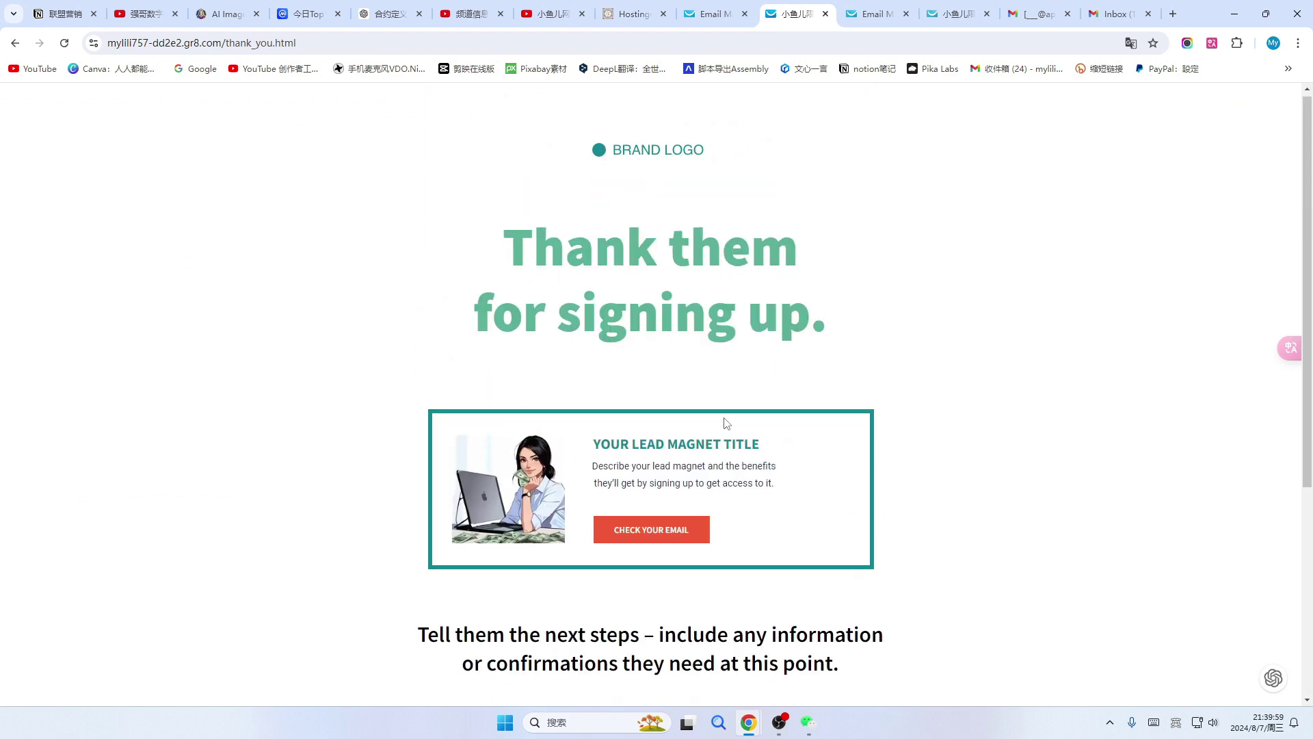
{"action": "scroll", "coordinate": [726, 422], "scroll_direction": "down", "scroll_amount": 3}
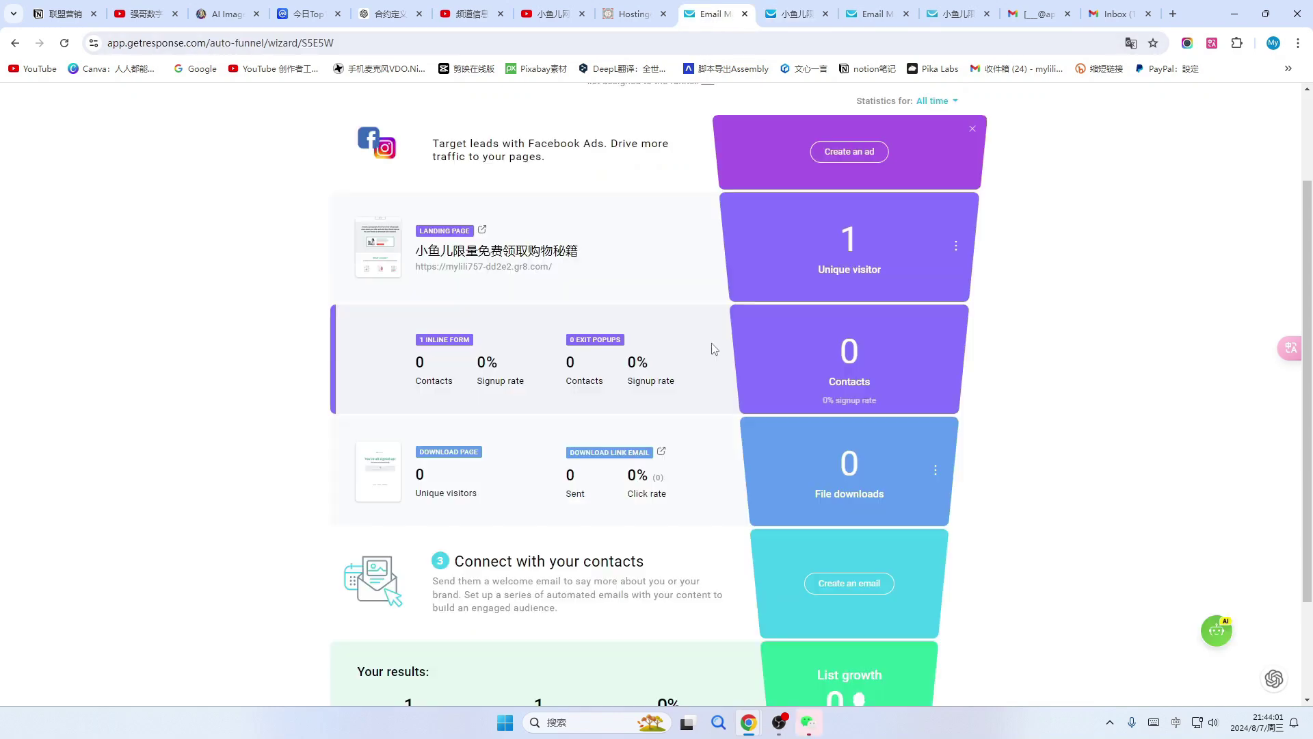
{"action": "scroll", "coordinate": [711, 348], "scroll_direction": "up", "scroll_amount": 2}
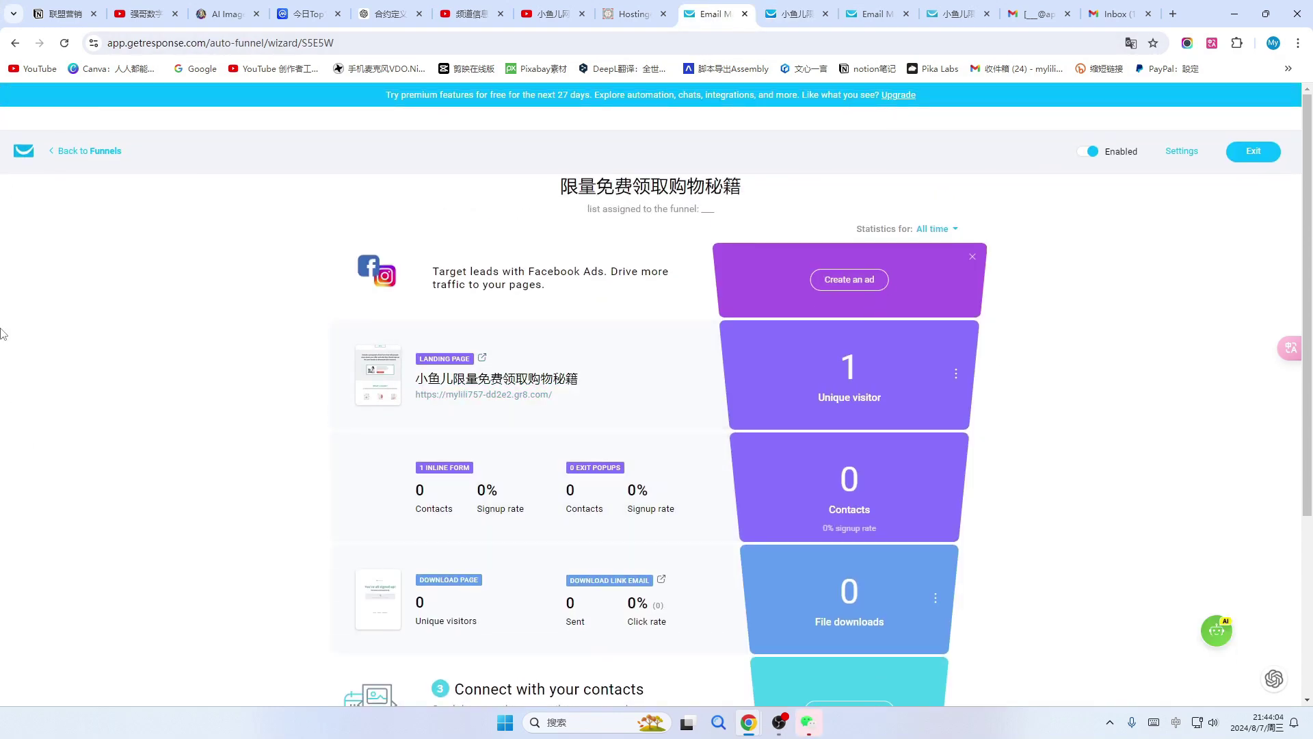
{"action": "left_click", "coordinate": [1254, 151]}
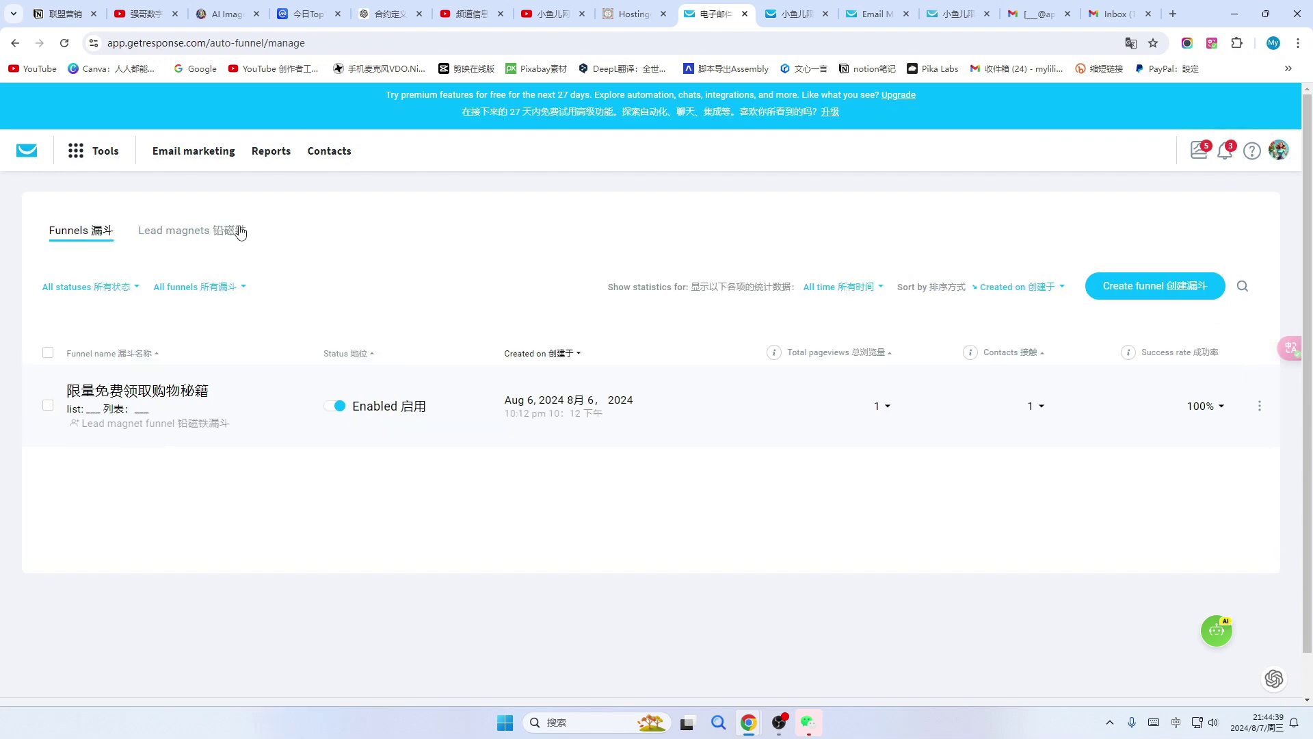
Go to Contacts and scroll through the list of 9 contacts.
{"action": "left_click", "coordinate": [332, 161]}
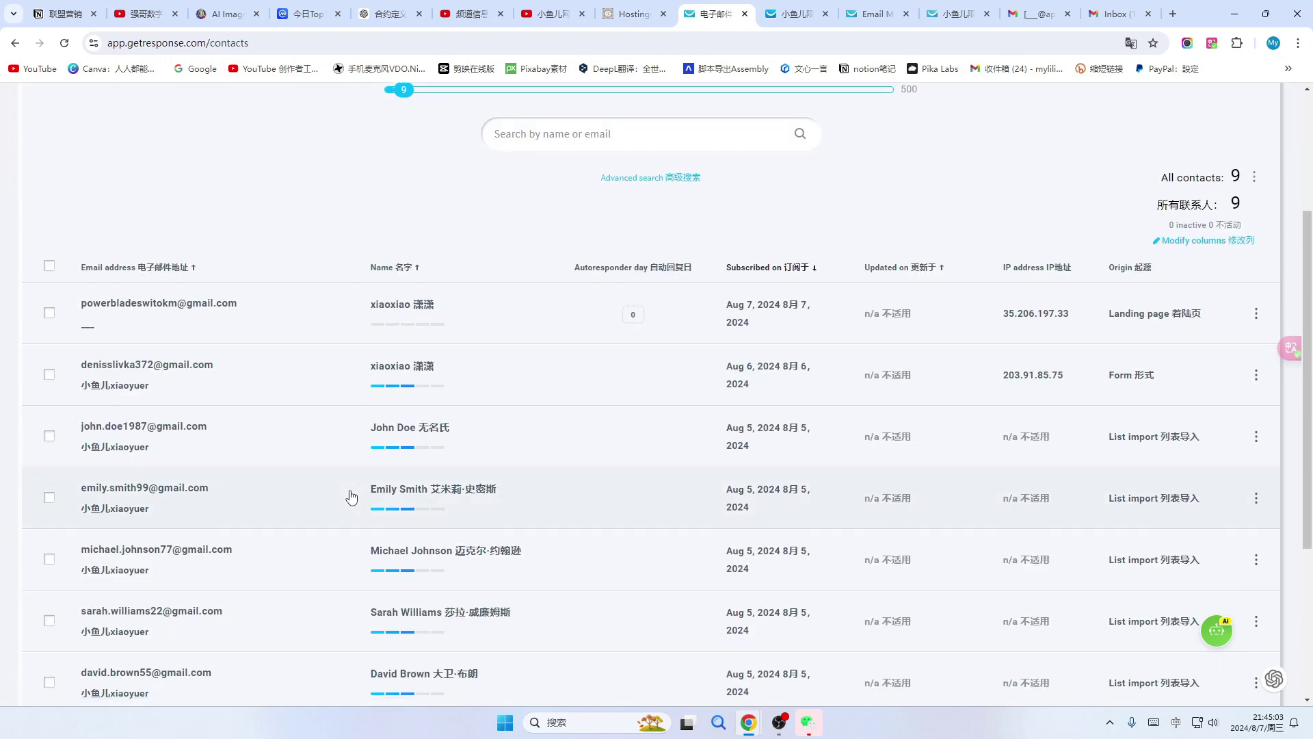
{"action": "scroll", "coordinate": [281, 488], "scroll_direction": "down", "scroll_amount": 4}
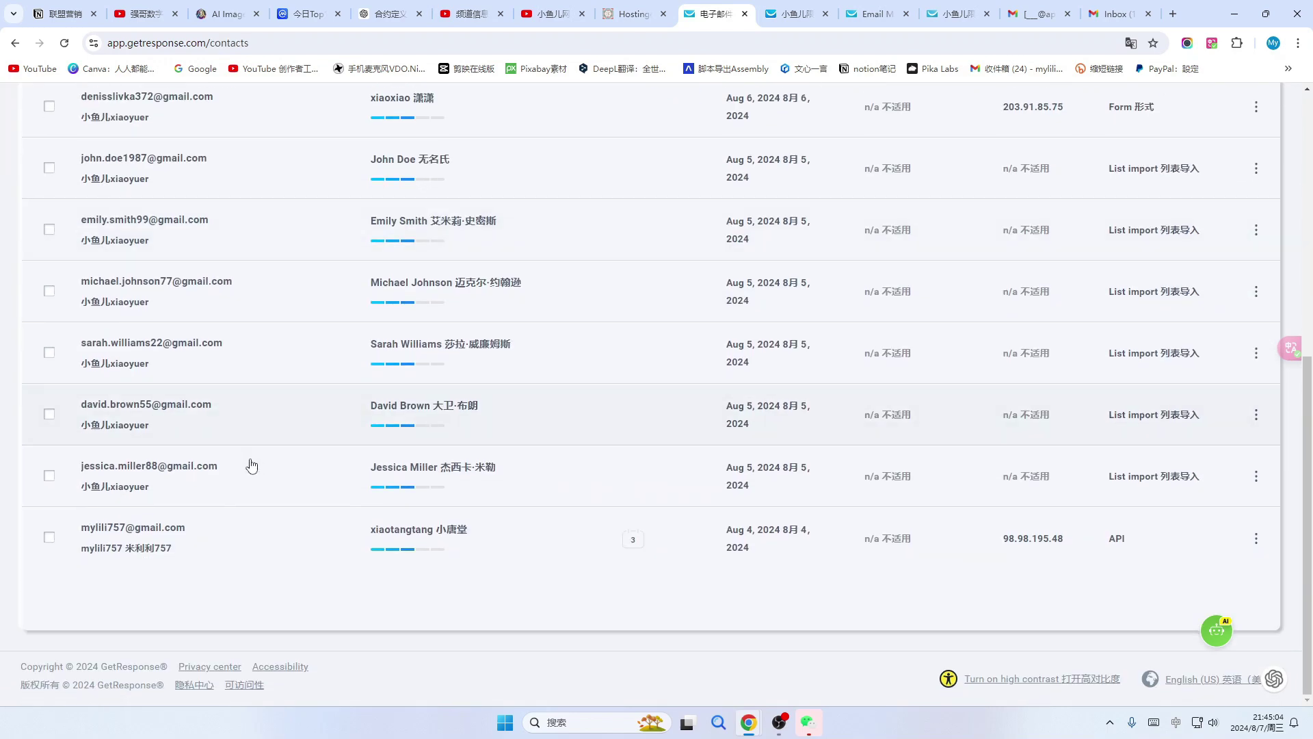
{"action": "scroll", "coordinate": [252, 466], "scroll_direction": "up", "scroll_amount": 5}
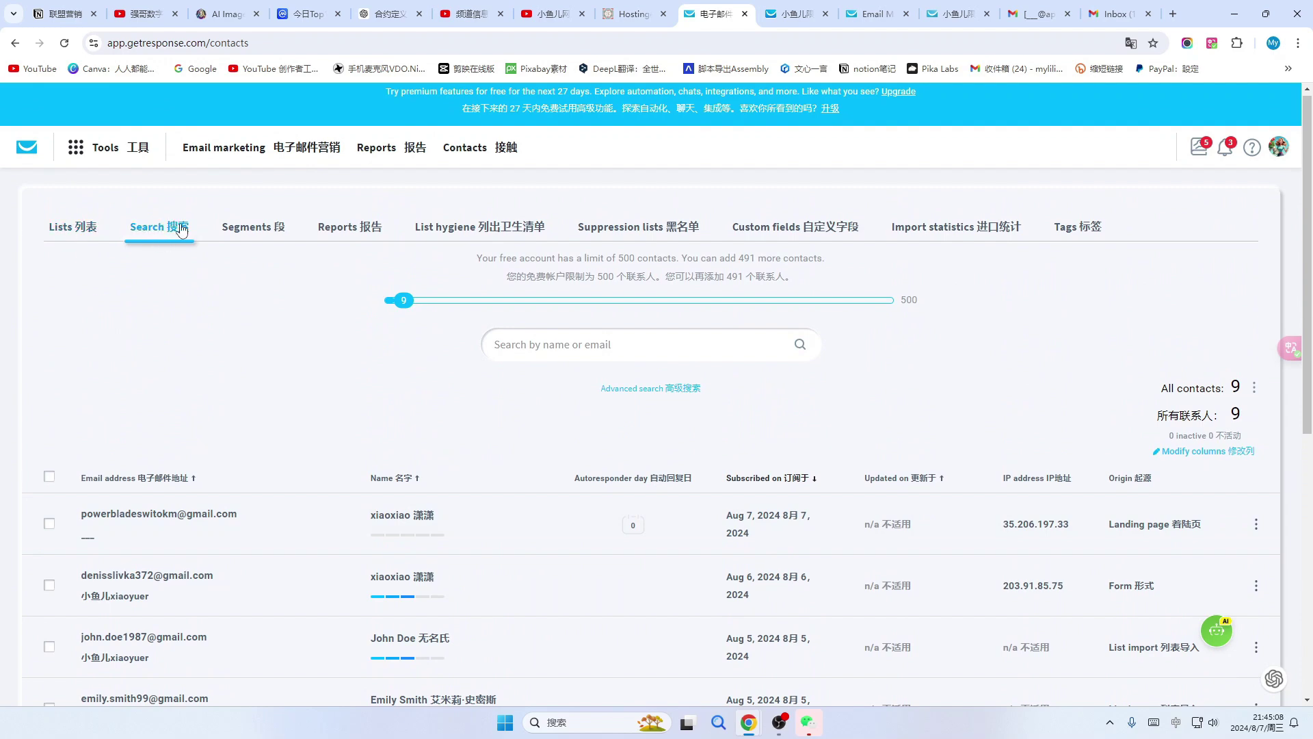
{"action": "scroll", "coordinate": [266, 372], "scroll_direction": "down", "scroll_amount": 3}
{"action": "scroll", "coordinate": [267, 372], "scroll_direction": "down", "scroll_amount": 4}
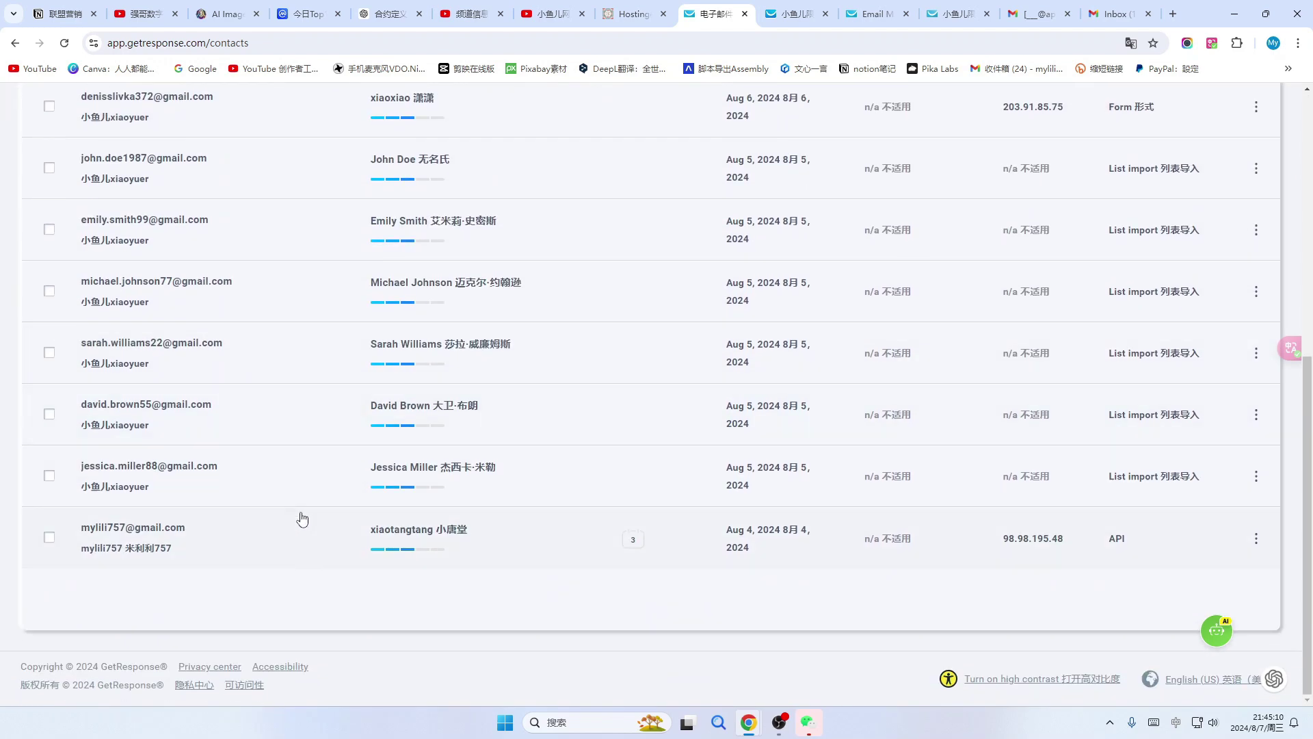
{"action": "scroll", "coordinate": [271, 514], "scroll_direction": "up", "scroll_amount": 7}
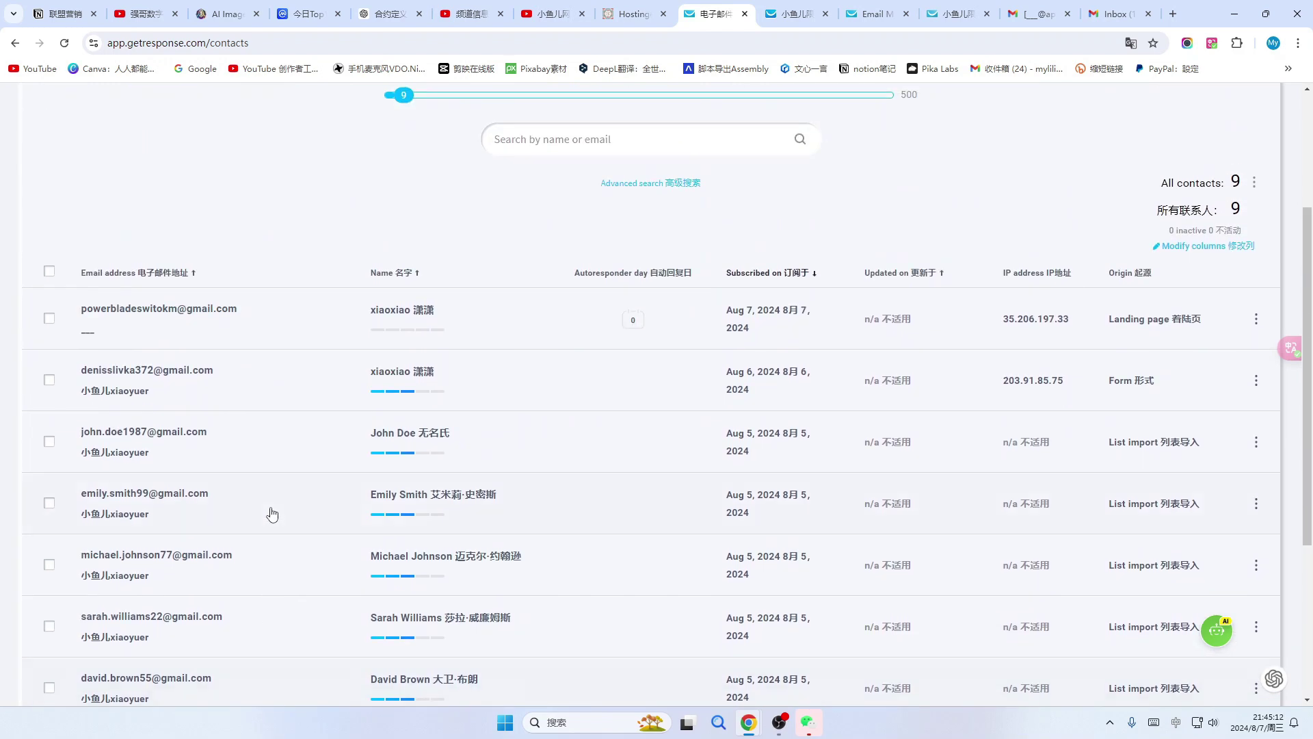
{"action": "scroll", "coordinate": [280, 524], "scroll_direction": "down", "scroll_amount": 4}
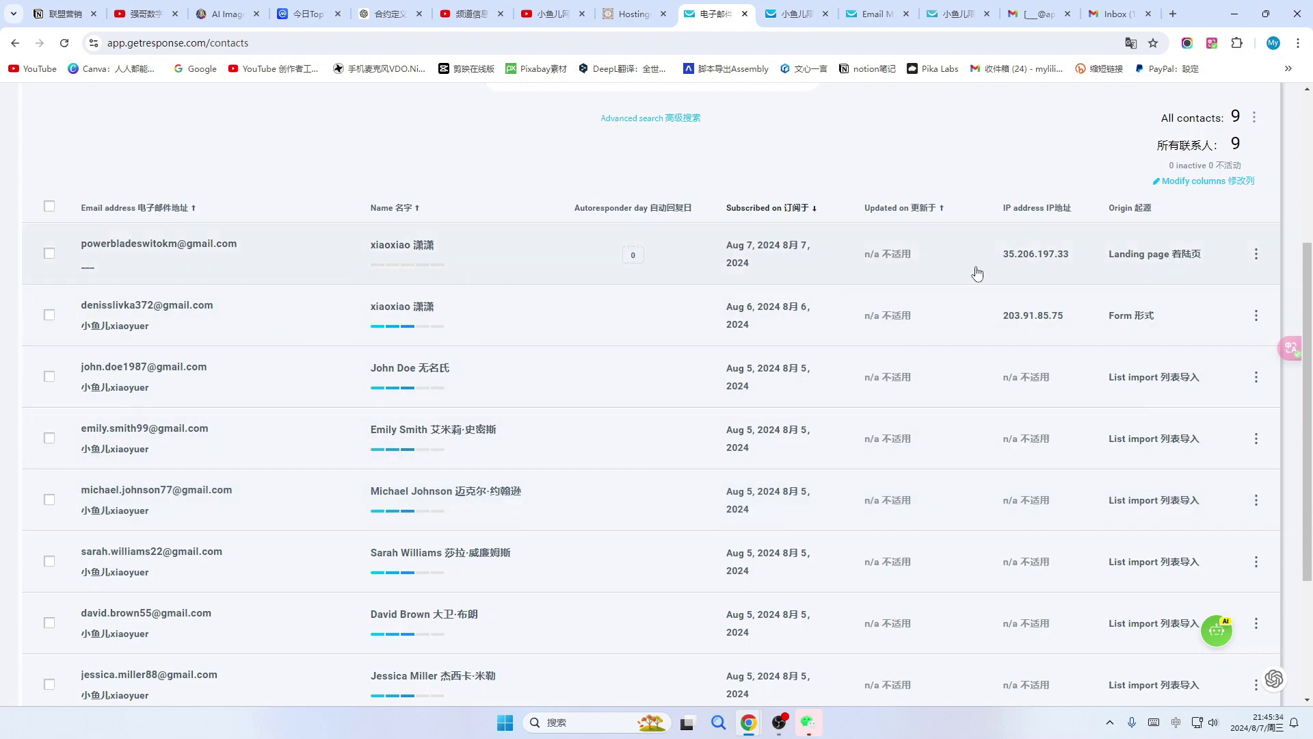
Open the ⋮ action menus for the newest landing-page contact and others.
{"action": "left_click", "coordinate": [1256, 254]}
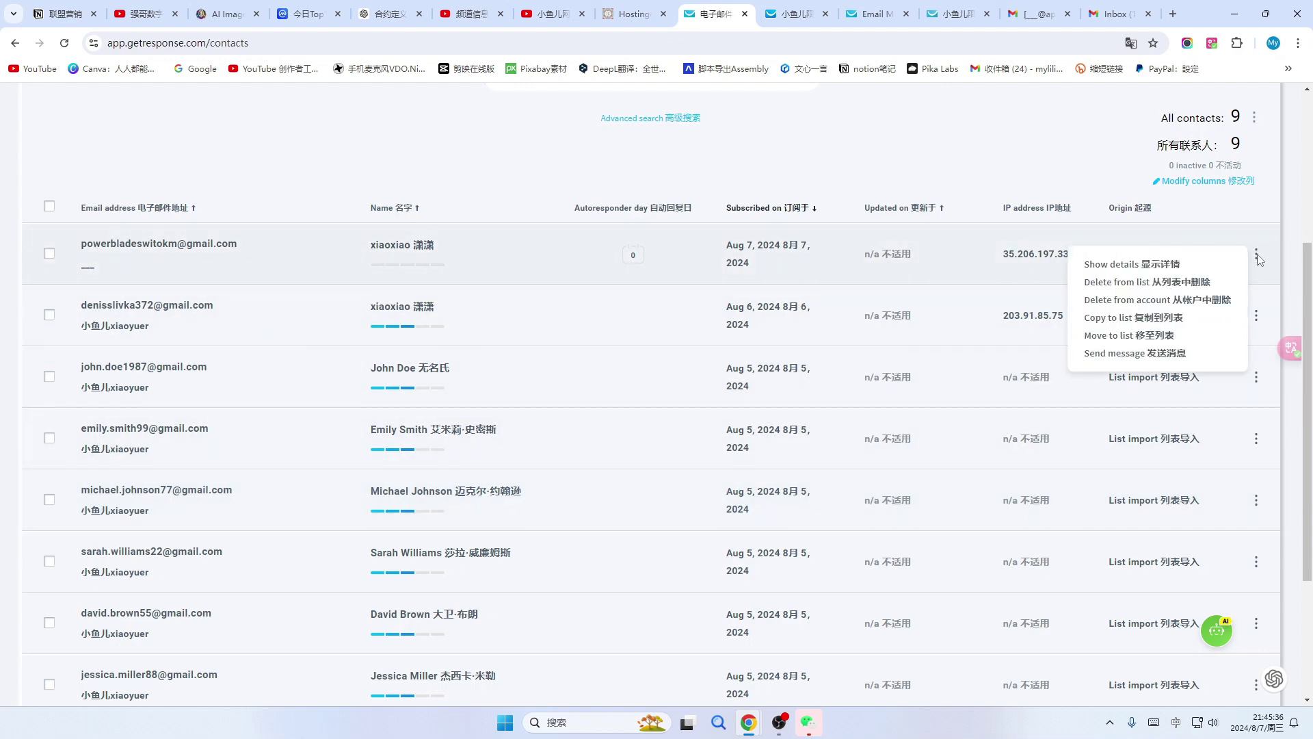
{"action": "left_click", "coordinate": [1257, 255]}
{"action": "left_click", "coordinate": [1257, 315]}
{"action": "left_click", "coordinate": [1256, 438]}
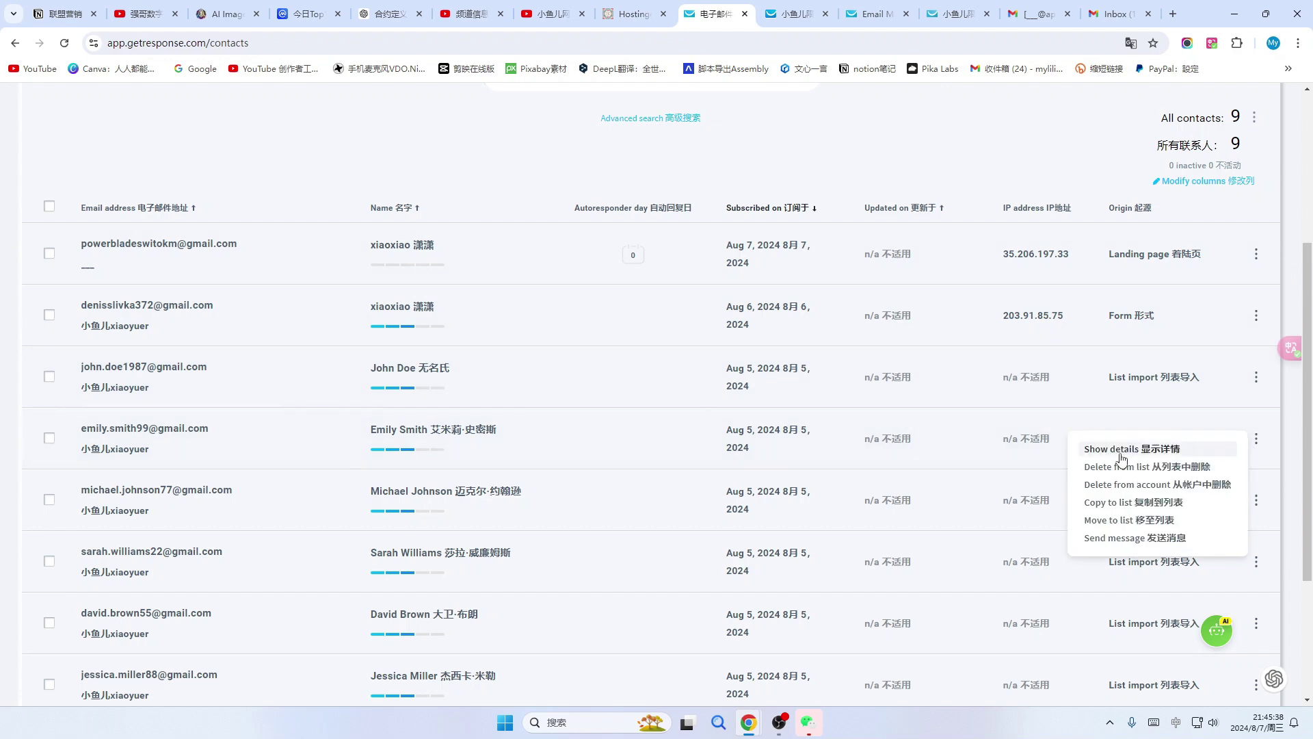
{"action": "left_click", "coordinate": [1256, 377]}
{"action": "left_click", "coordinate": [1257, 255]}
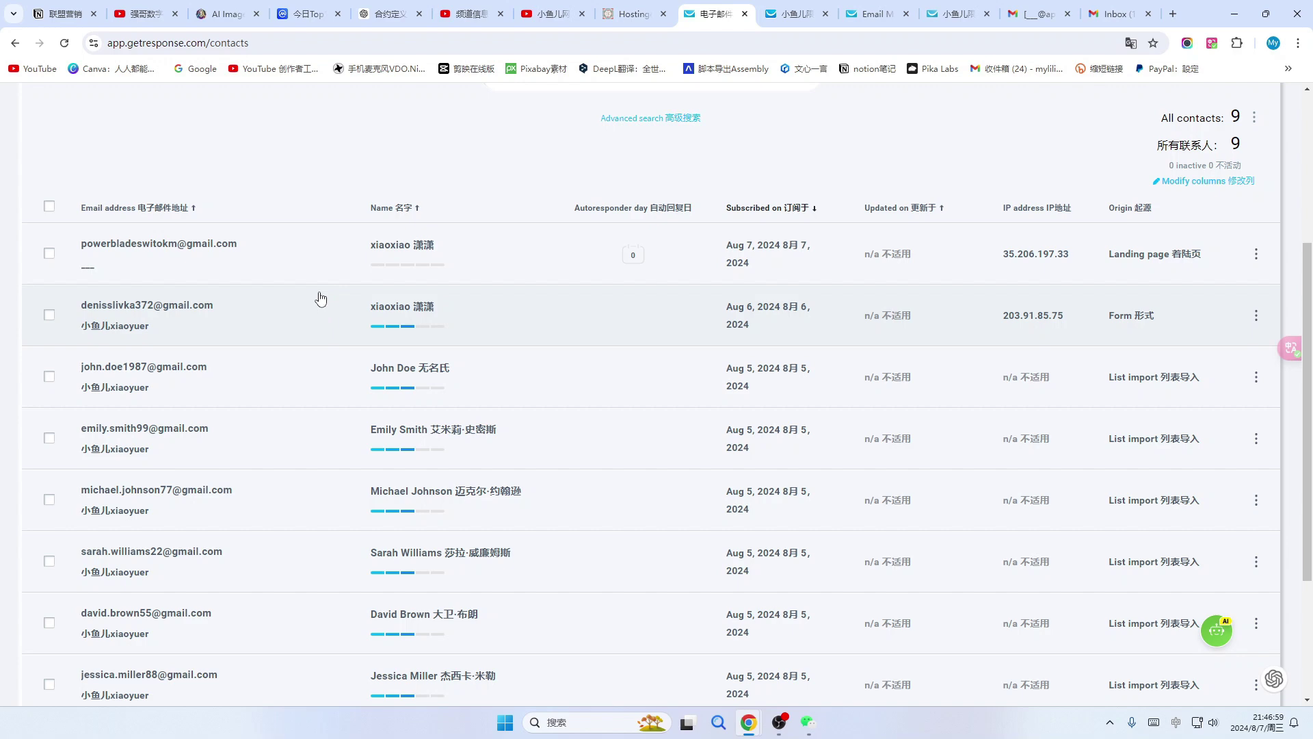
Open the Manage landing pages list under Tools > Landing pages.
{"action": "scroll", "coordinate": [315, 325], "scroll_direction": "up", "scroll_amount": 4}
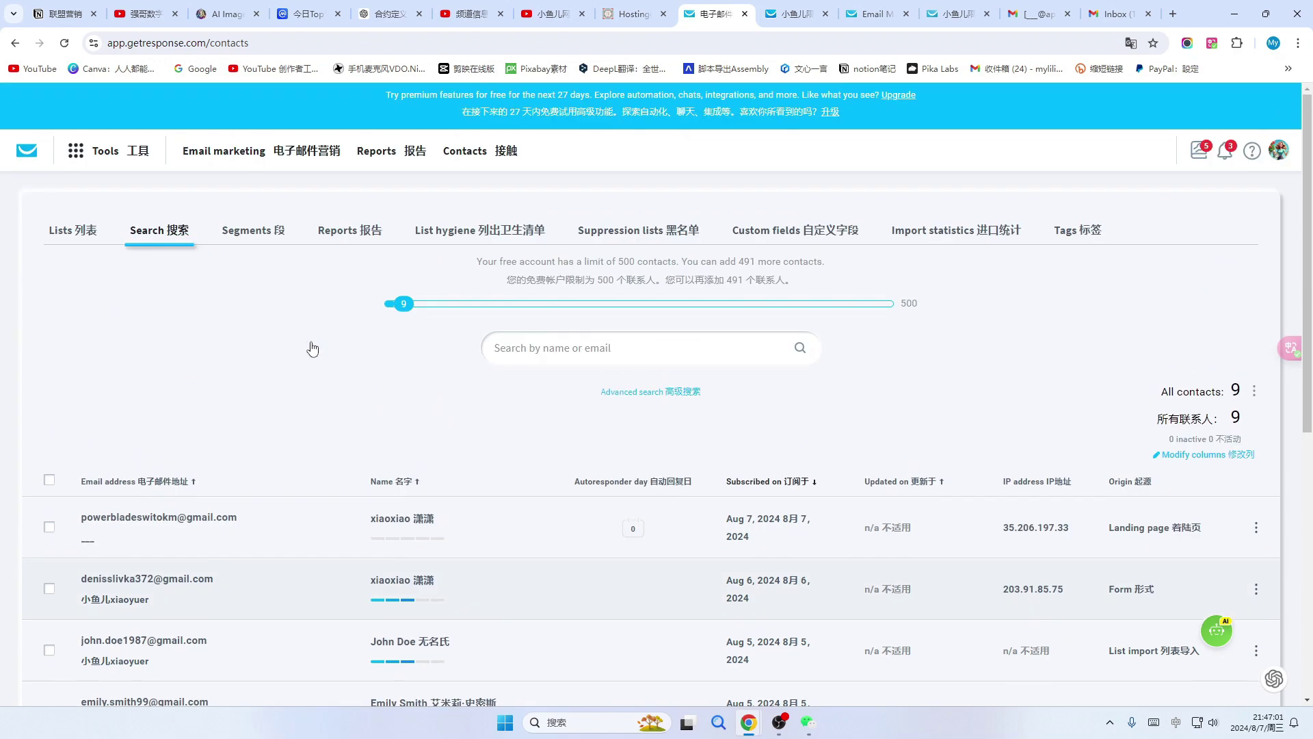
{"action": "left_click", "coordinate": [103, 156]}
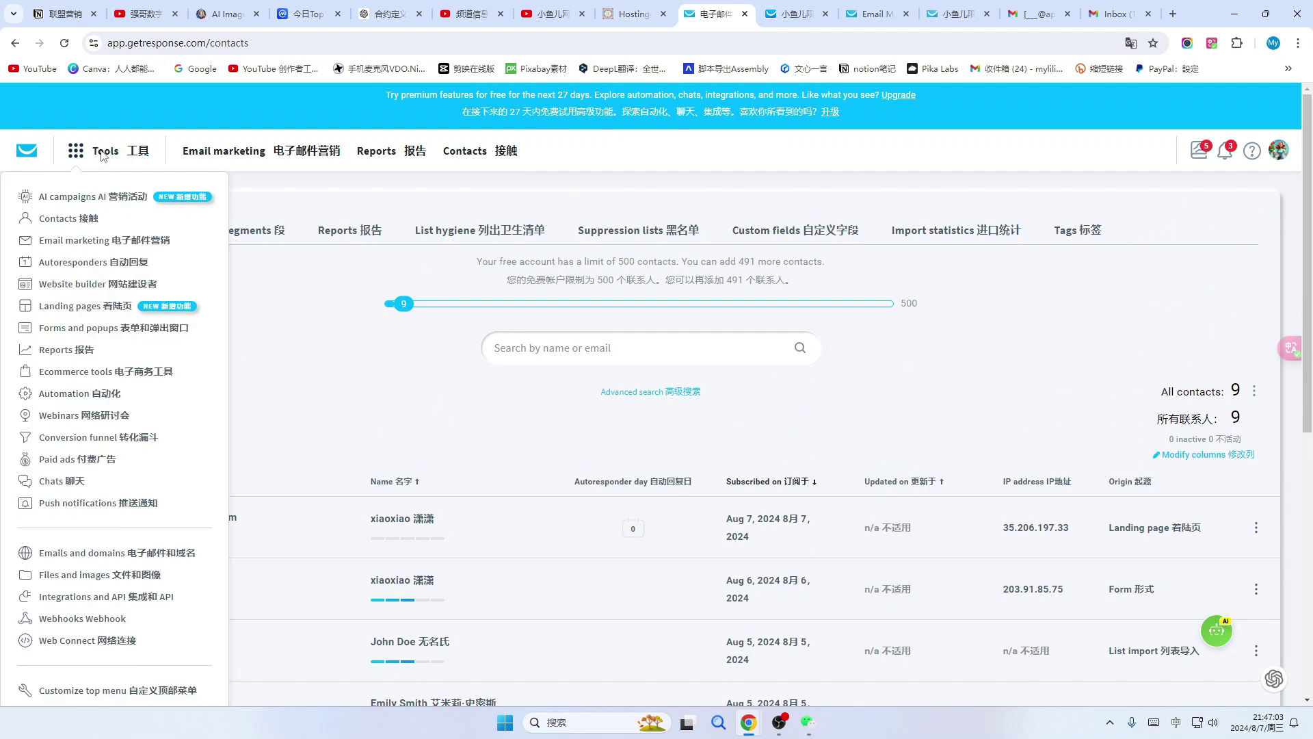
{"action": "left_click", "coordinate": [66, 312]}
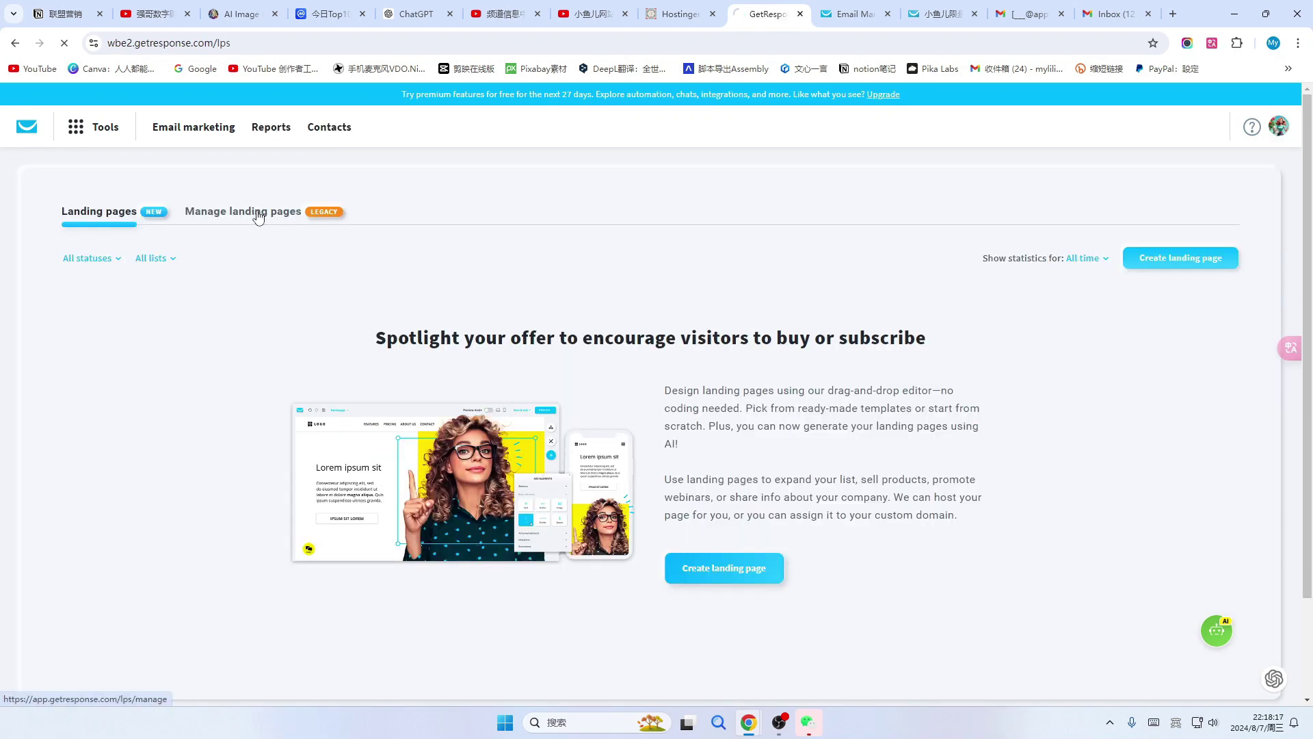
{"action": "left_click", "coordinate": [258, 214]}
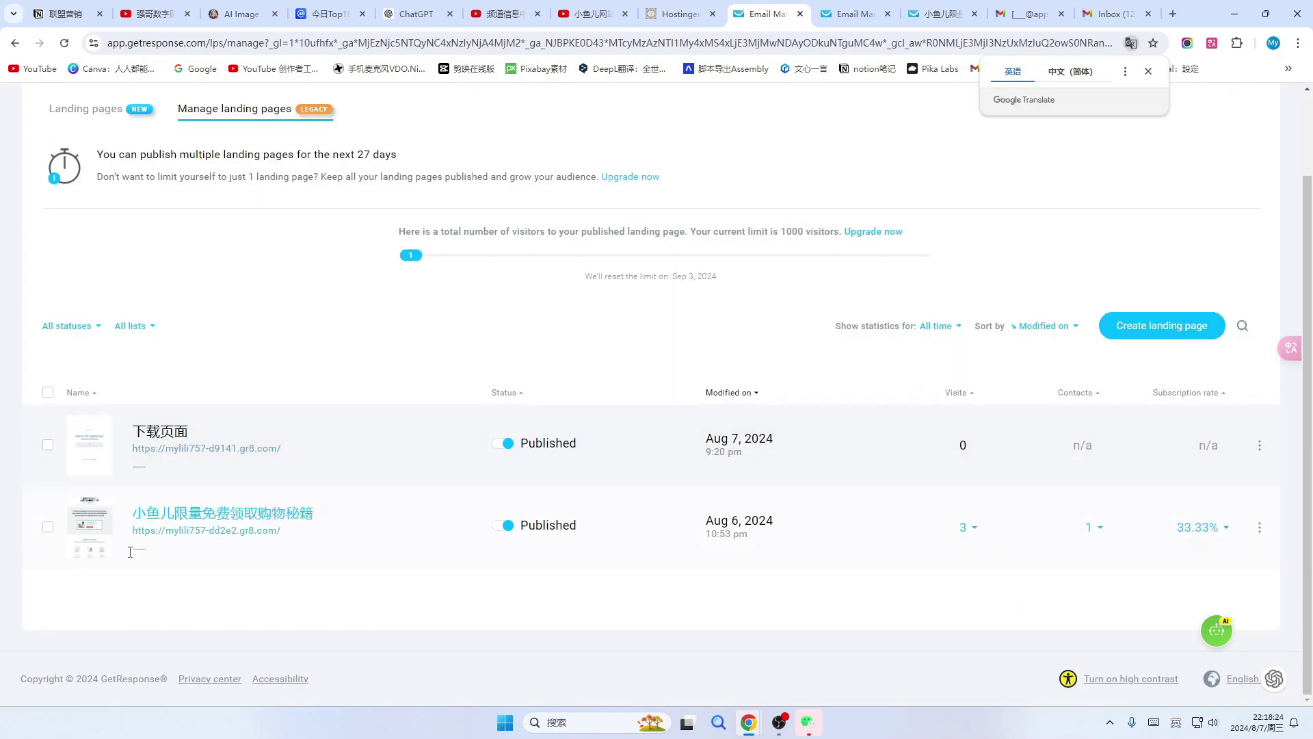
Check the live shopping-secrets landing page in a new tab, then open its ⋮ menu.
{"action": "left_click", "coordinate": [206, 533]}
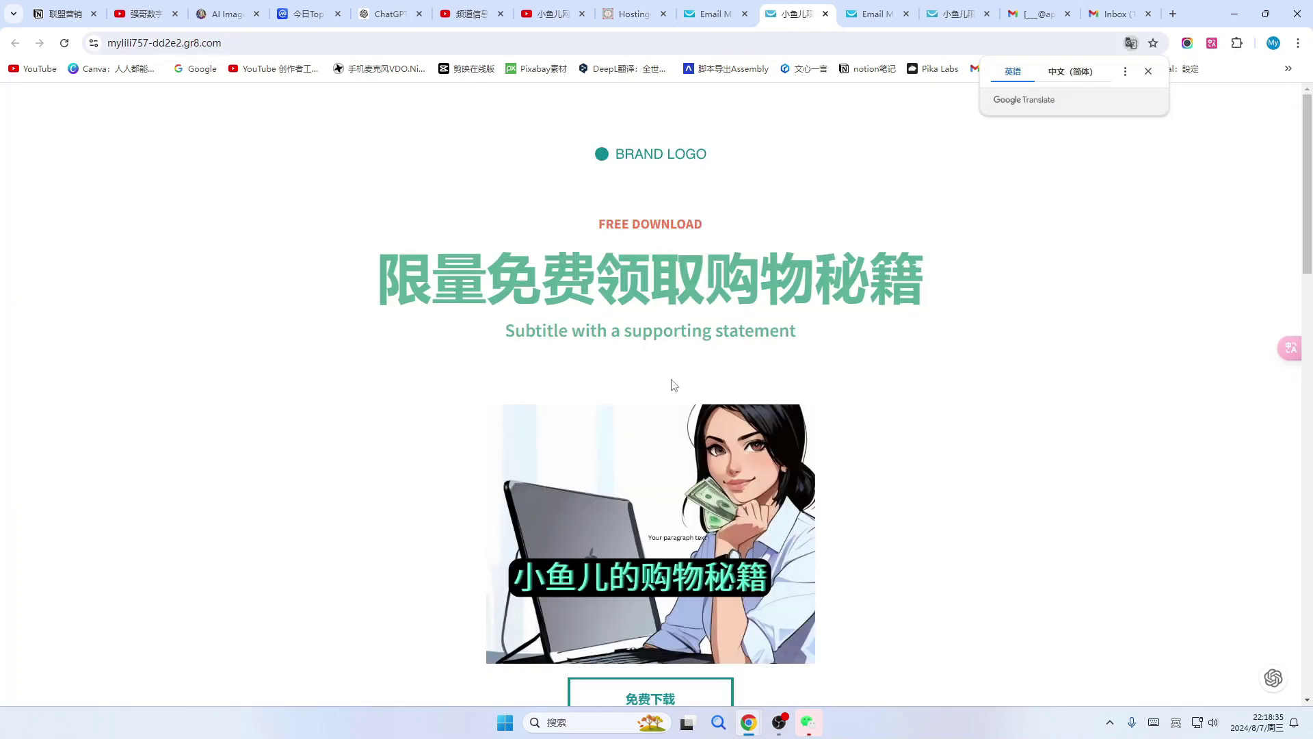
{"action": "scroll", "coordinate": [662, 342], "scroll_direction": "down", "scroll_amount": 4}
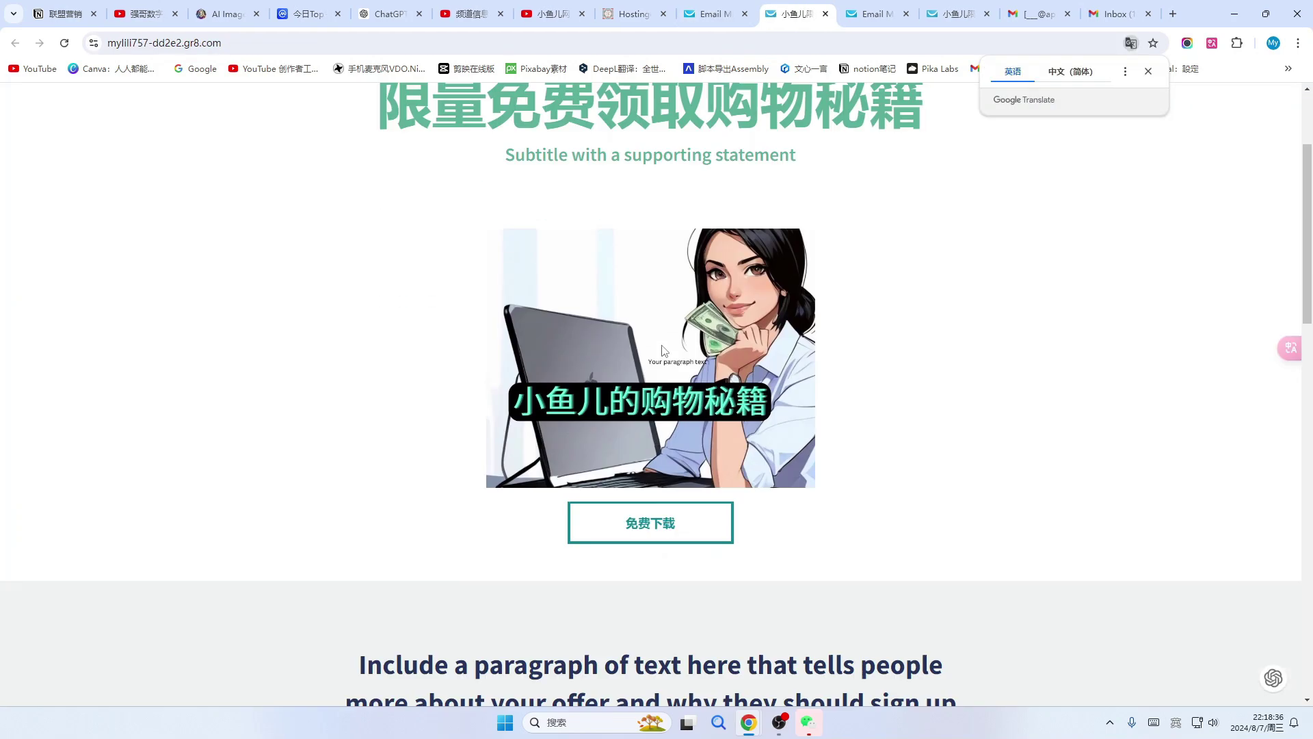
{"action": "scroll", "coordinate": [647, 347], "scroll_direction": "up", "scroll_amount": 4}
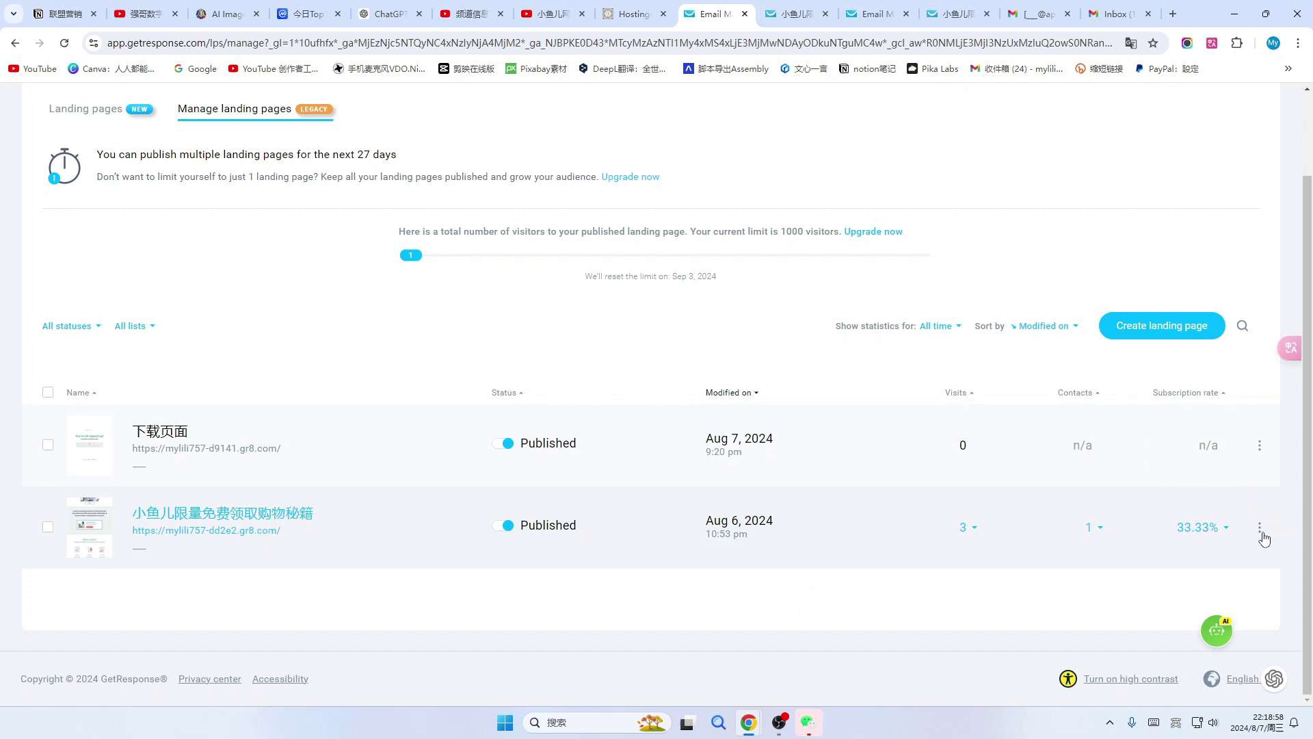
{"action": "left_click", "coordinate": [1260, 528]}
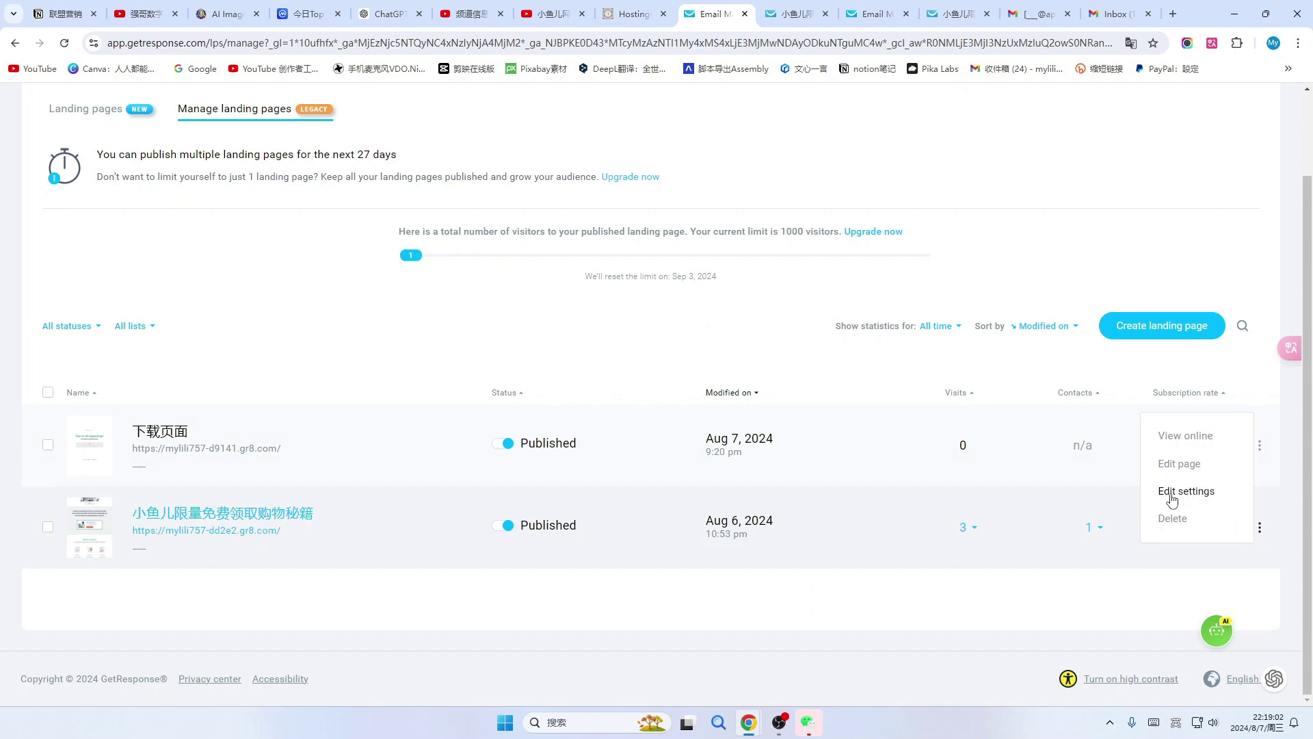
In the landing page's Edit settings, add barracuda-826564 as a new custom domain.
{"action": "left_click", "coordinate": [1172, 500]}
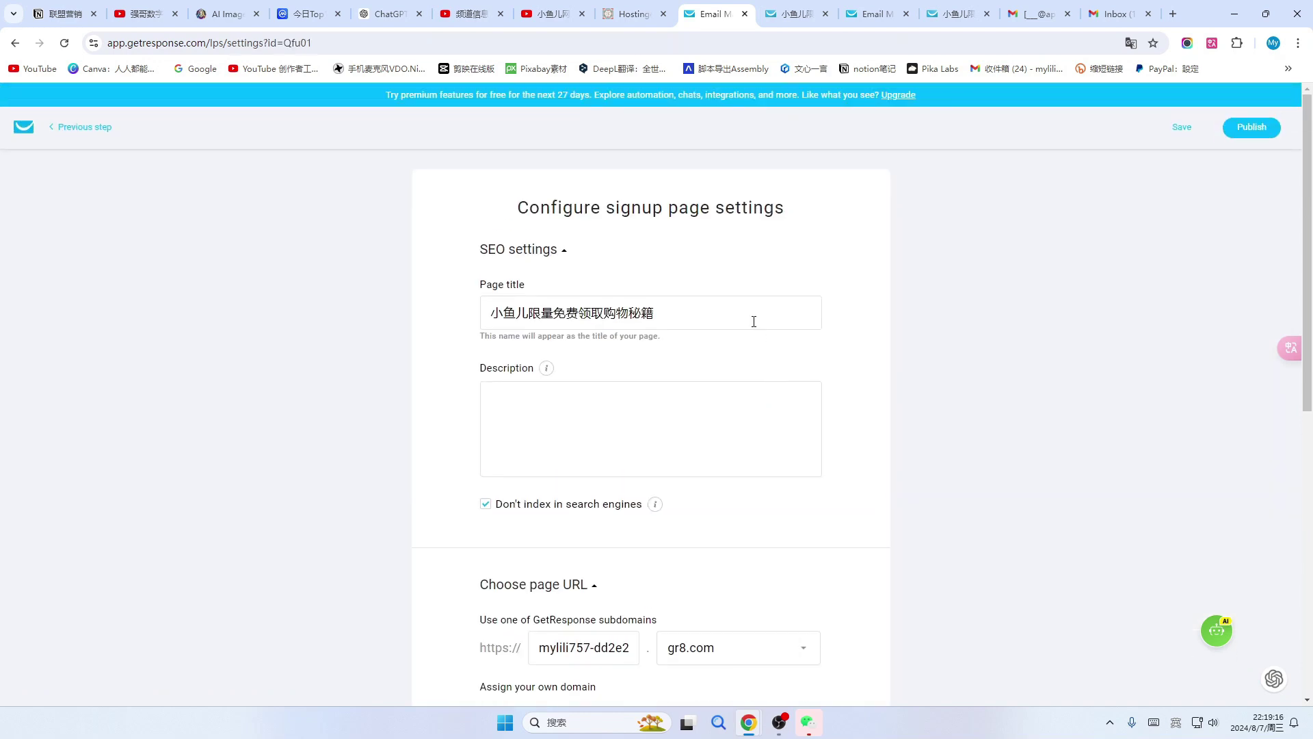
{"action": "scroll", "coordinate": [753, 318], "scroll_direction": "down", "scroll_amount": 3}
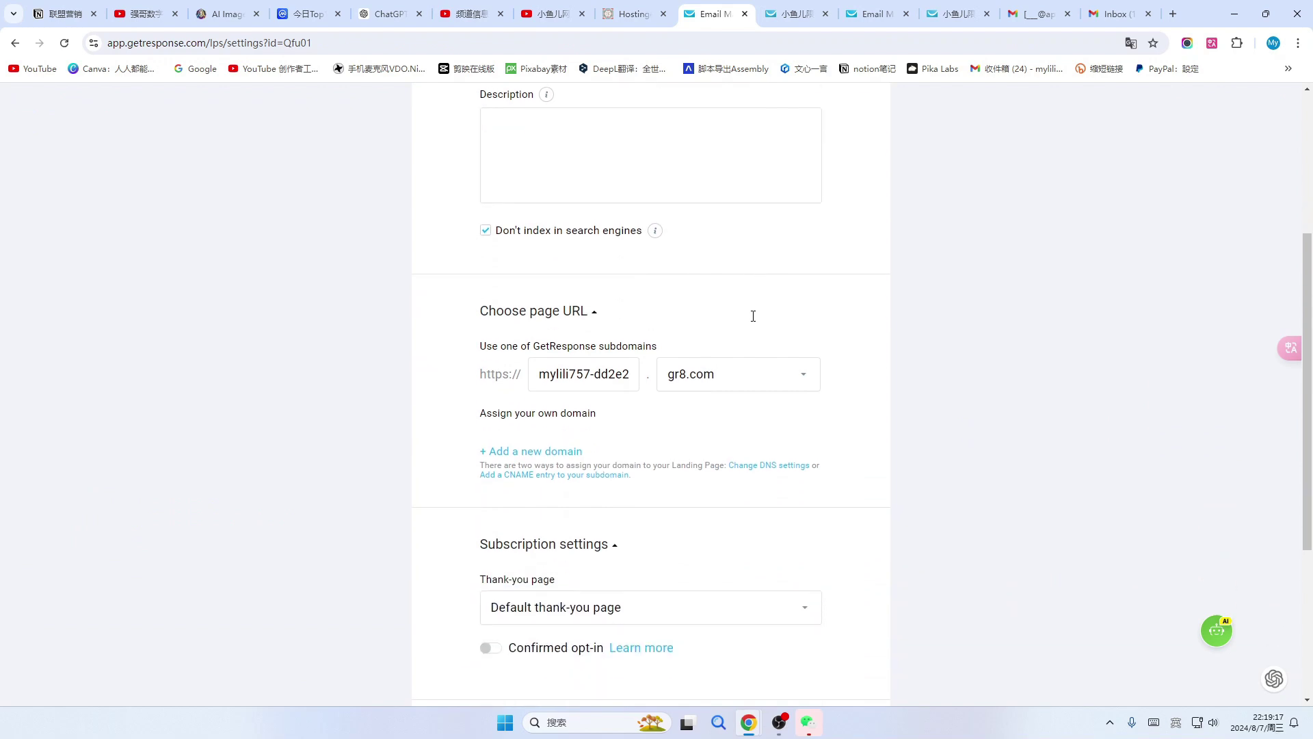
{"action": "scroll", "coordinate": [753, 316], "scroll_direction": "down", "scroll_amount": 1}
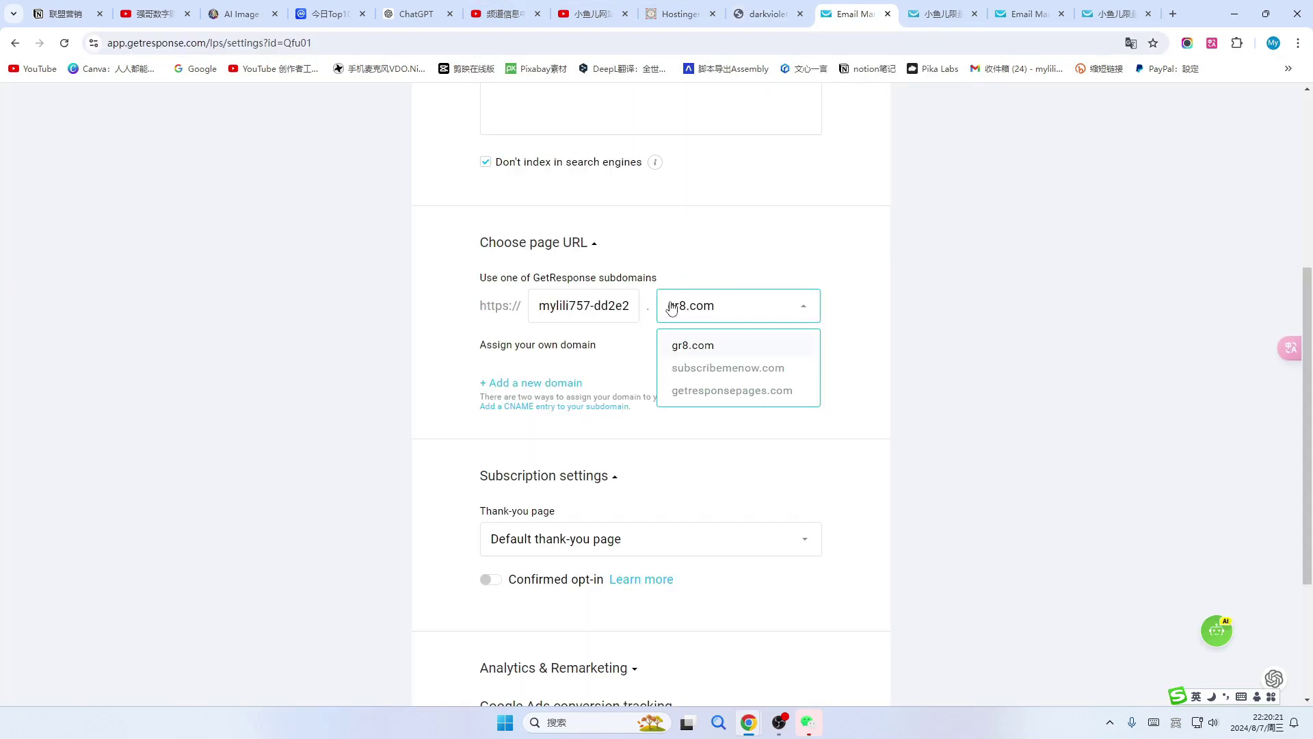
{"action": "left_click", "coordinate": [484, 388]}
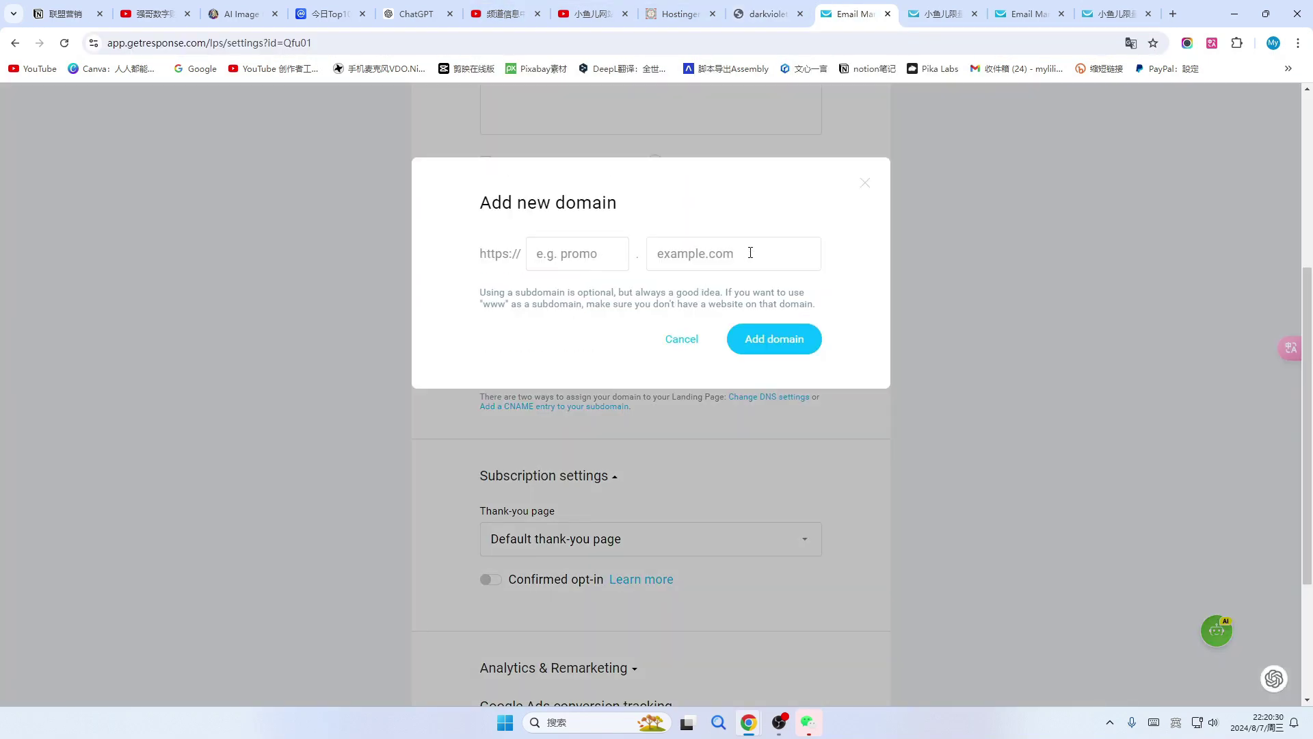
{"action": "left_click", "coordinate": [668, 247]}
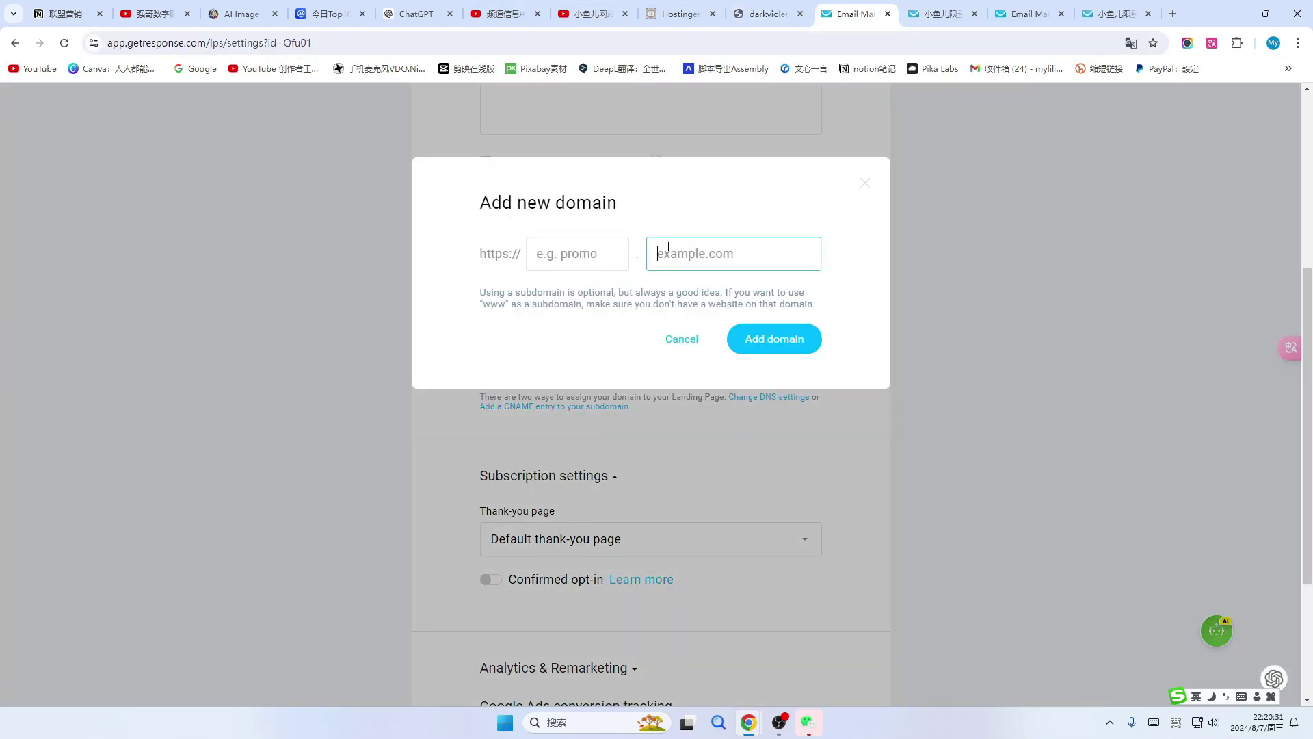
{"action": "key", "text": "ctrl+v"}
{"action": "left_click", "coordinate": [776, 340]}
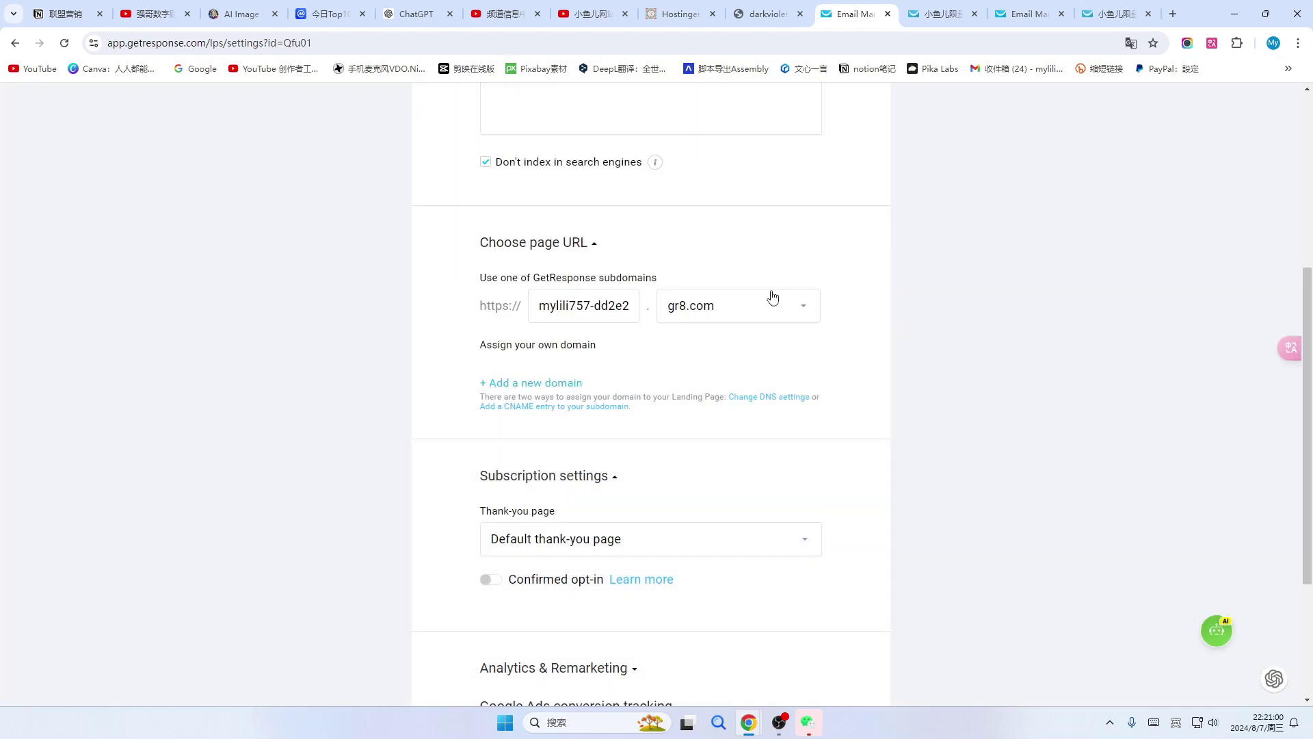
{"action": "scroll", "coordinate": [768, 385], "scroll_direction": "down", "scroll_amount": 3}
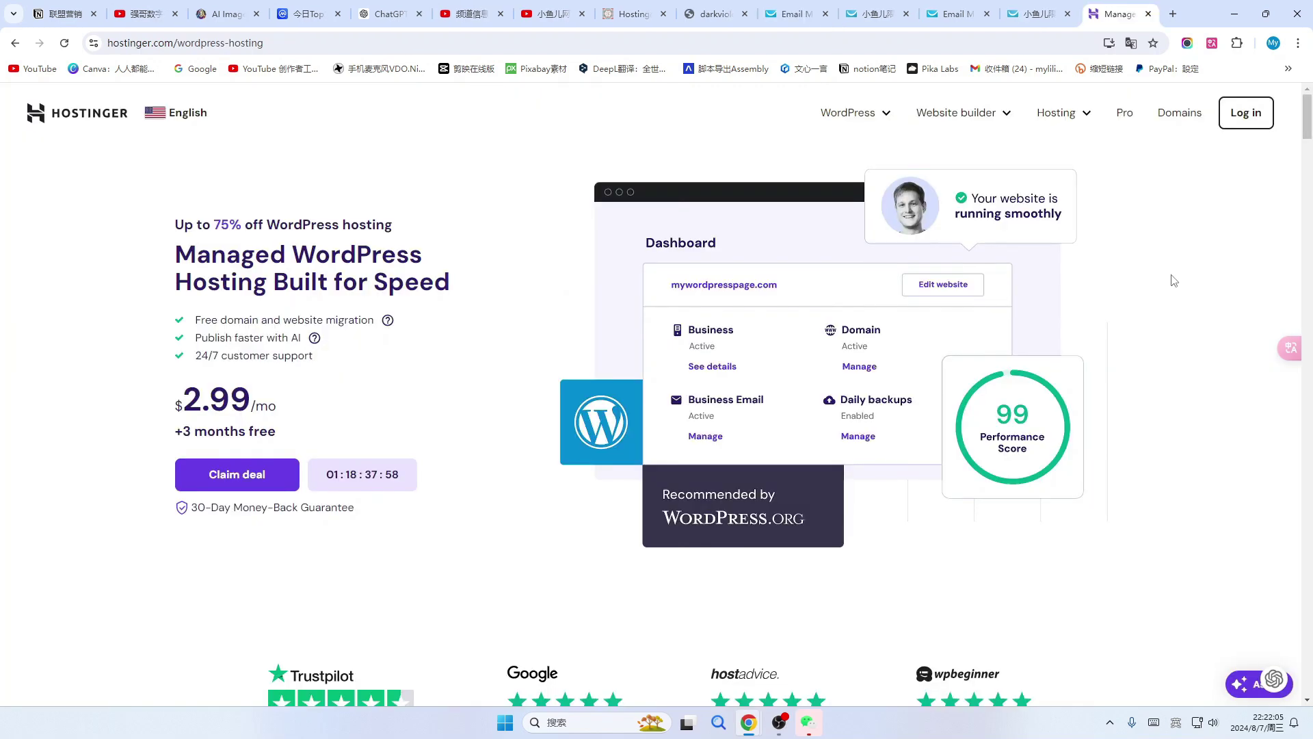
{"action": "scroll", "coordinate": [1155, 283], "scroll_direction": "down", "scroll_amount": 1}
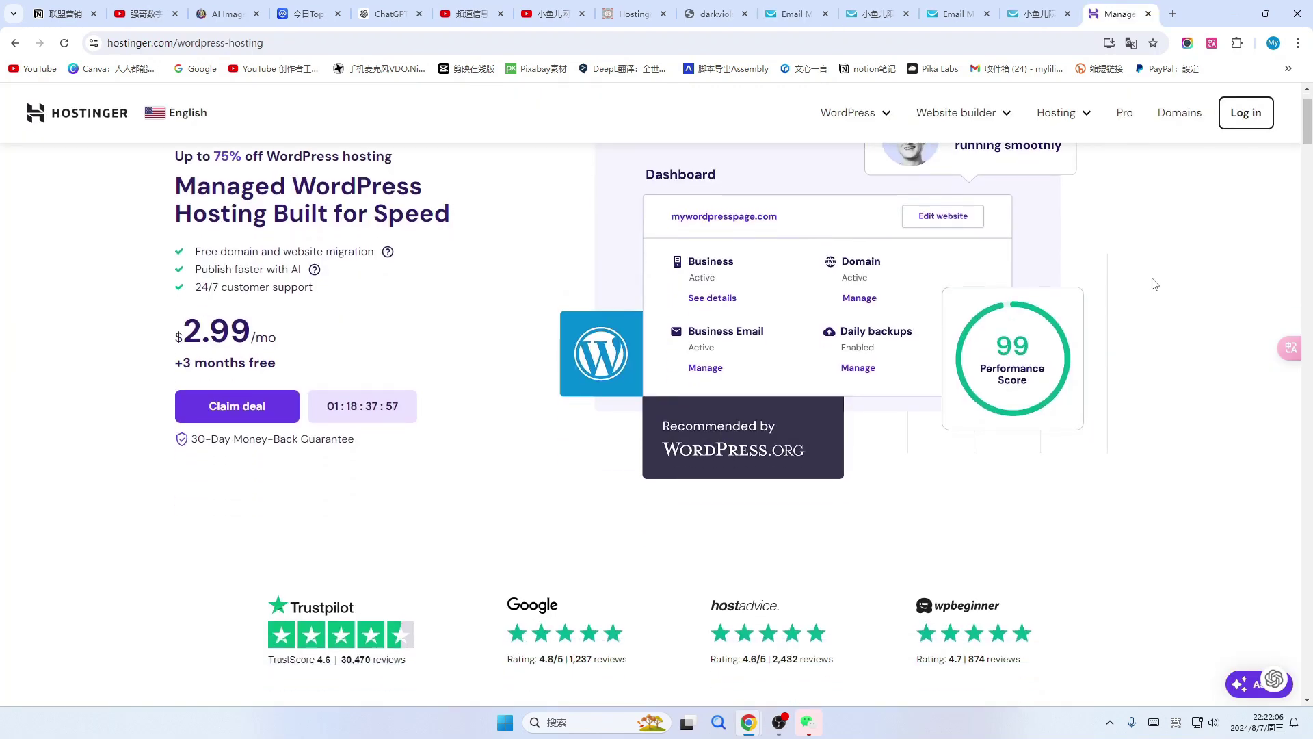
{"action": "scroll", "coordinate": [1156, 285], "scroll_direction": "up", "scroll_amount": 1}
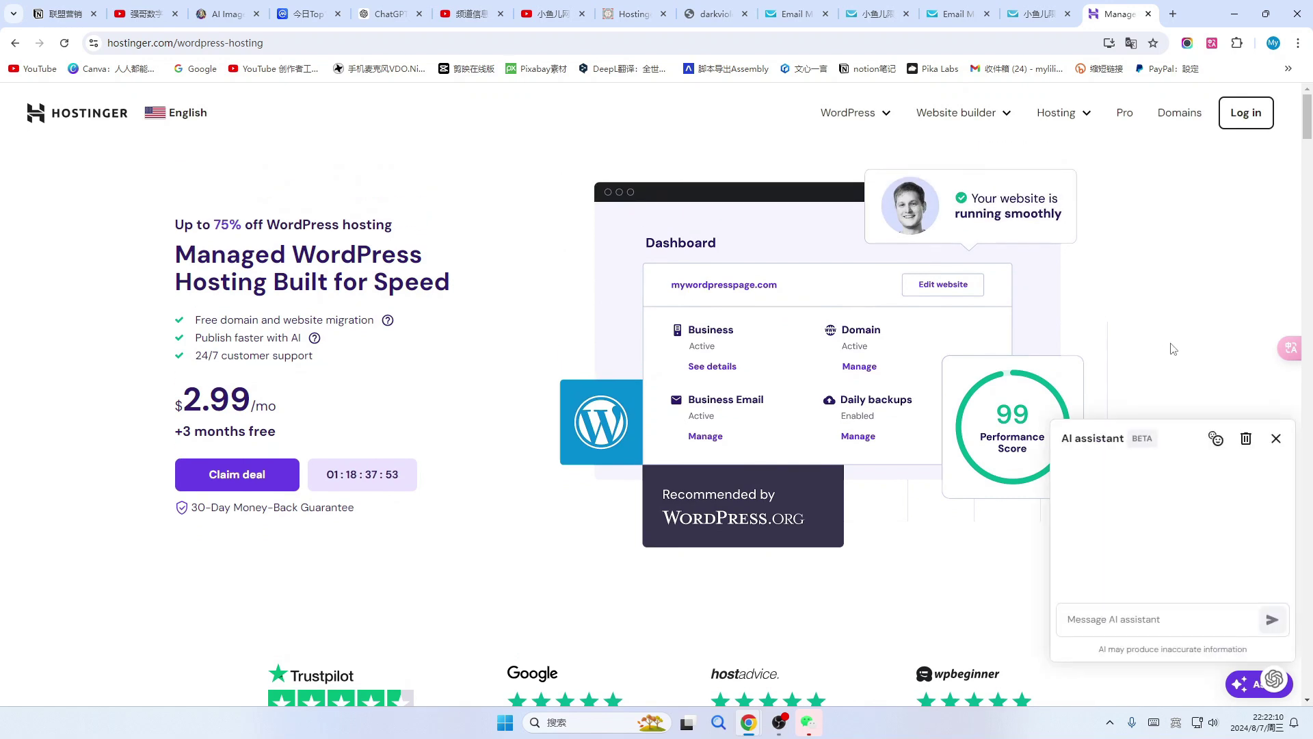
{"action": "scroll", "coordinate": [1174, 349], "scroll_direction": "down", "scroll_amount": 10}
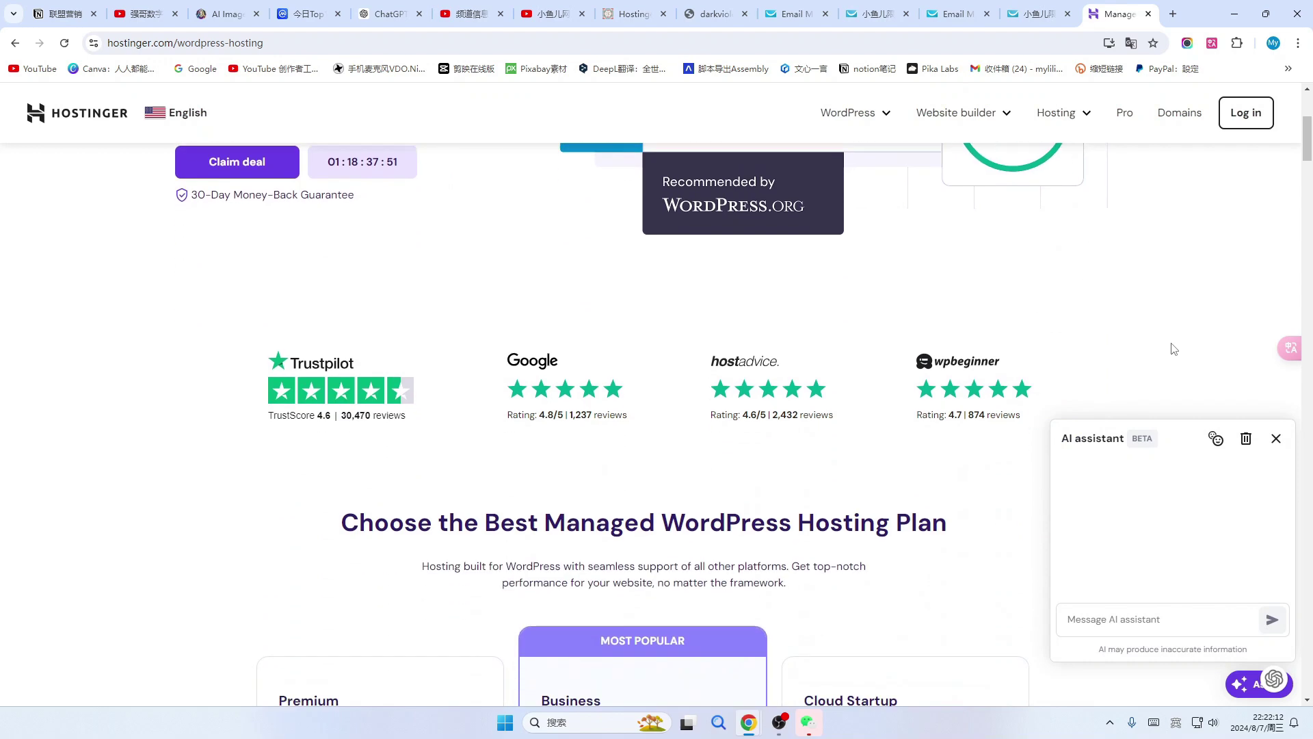
{"action": "scroll", "coordinate": [1177, 336], "scroll_direction": "up", "scroll_amount": 1}
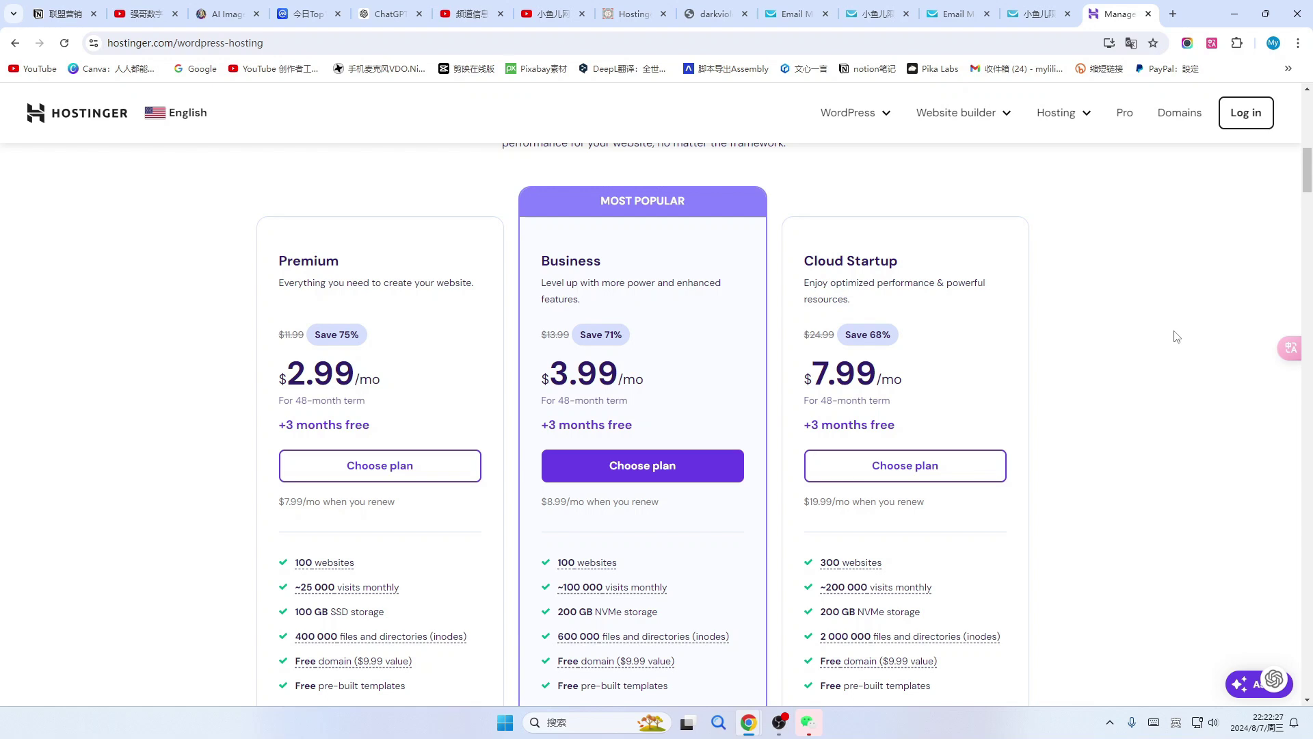
{"action": "scroll", "coordinate": [1176, 337], "scroll_direction": "down", "scroll_amount": 1}
{"action": "scroll", "coordinate": [1176, 337], "scroll_direction": "up", "scroll_amount": 2}
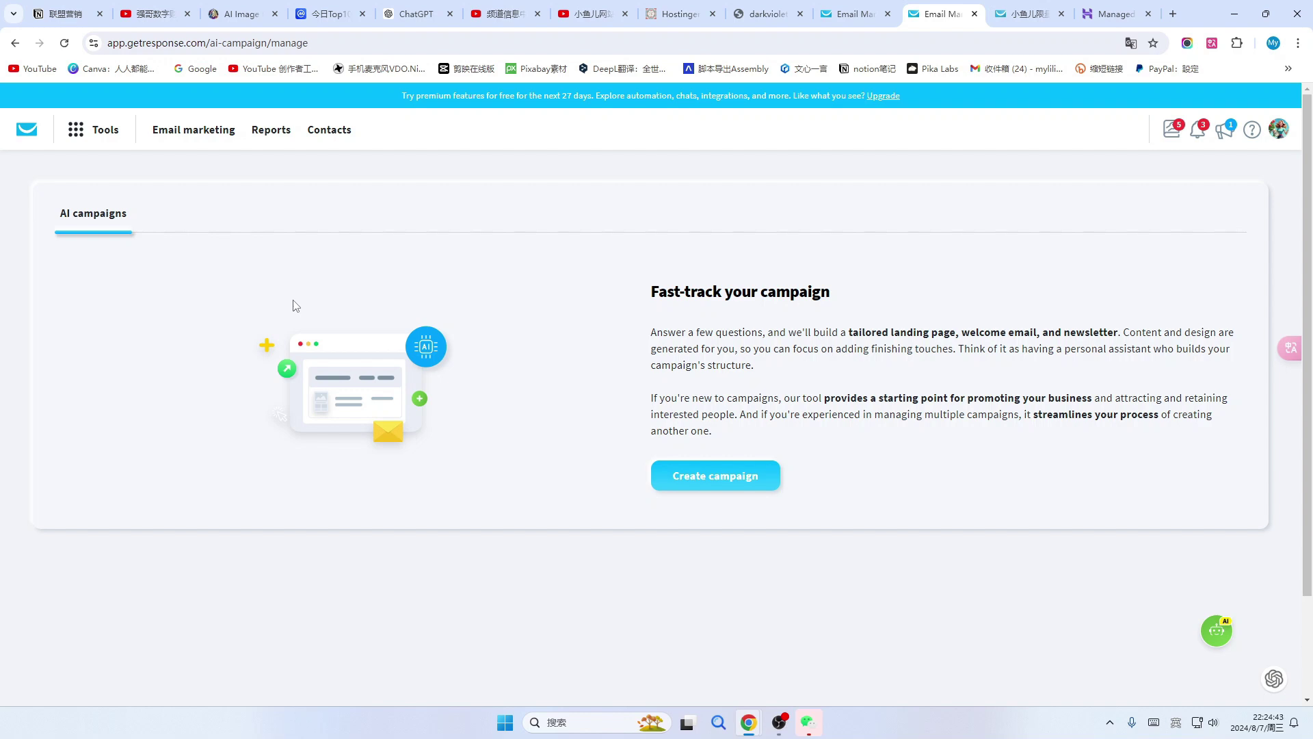
Create a newsletter 'By myself' from Tools > Email marketing, then bring up the ChatGPT tab.
{"action": "left_click", "coordinate": [96, 130]}
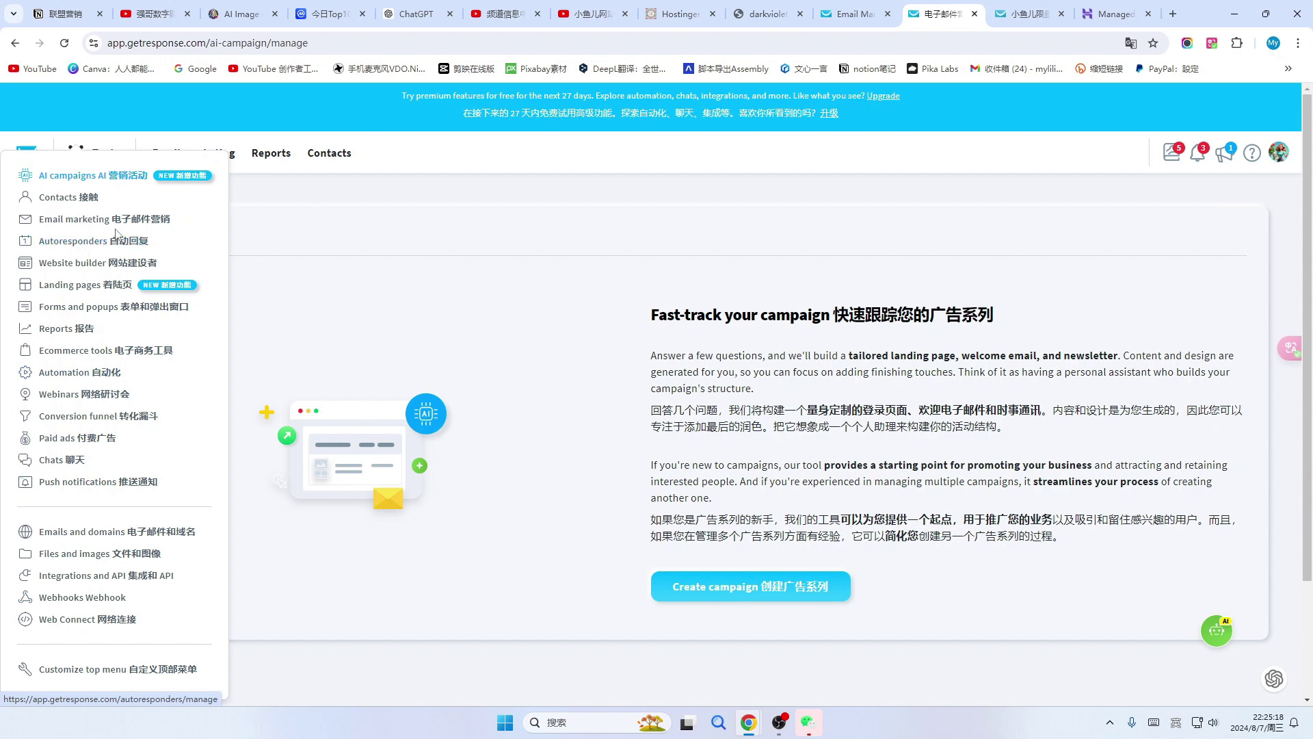
{"action": "left_click", "coordinate": [69, 220]}
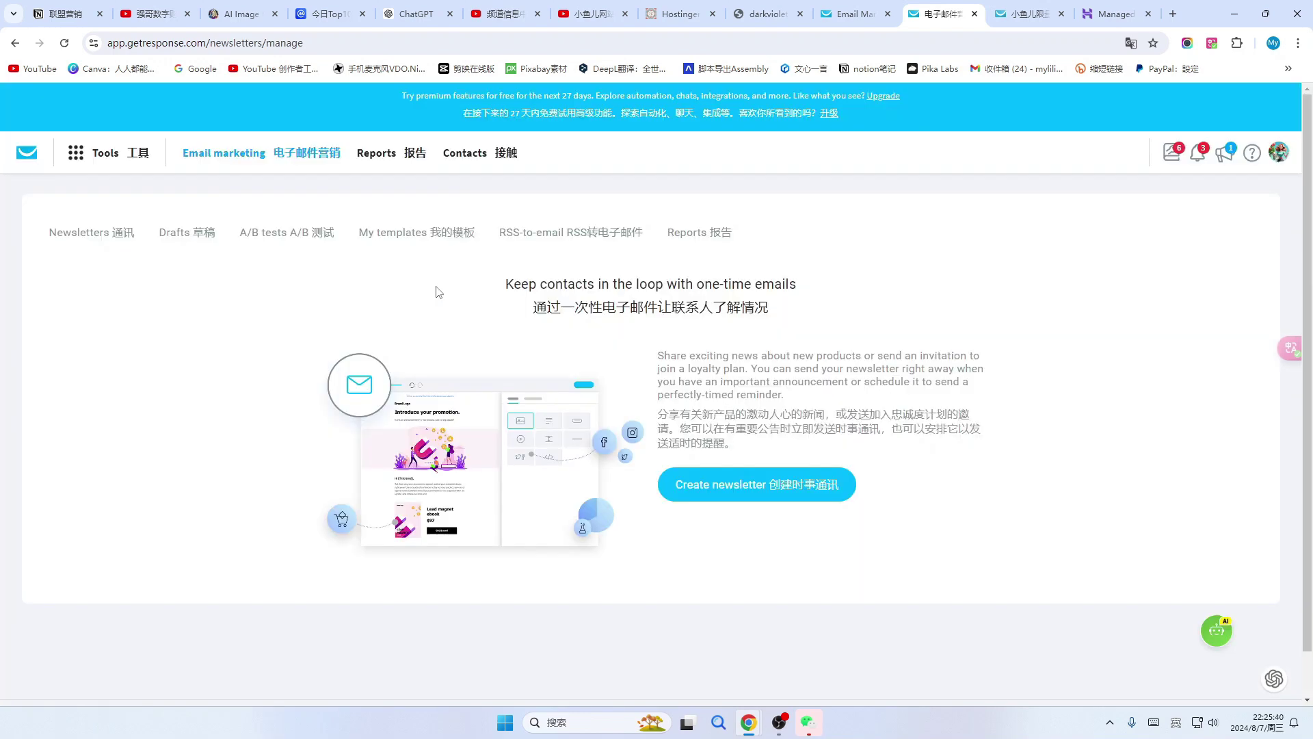
{"action": "left_click", "coordinate": [783, 490]}
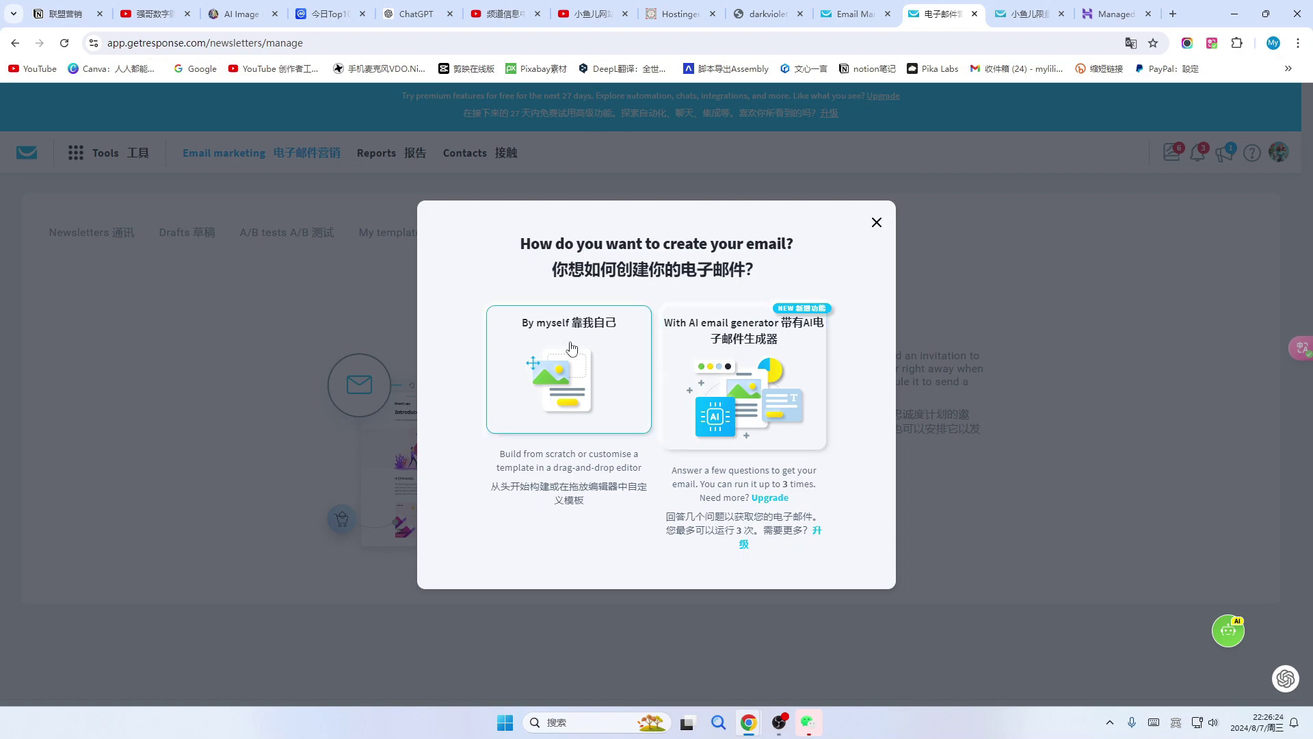
{"action": "left_click", "coordinate": [566, 385]}
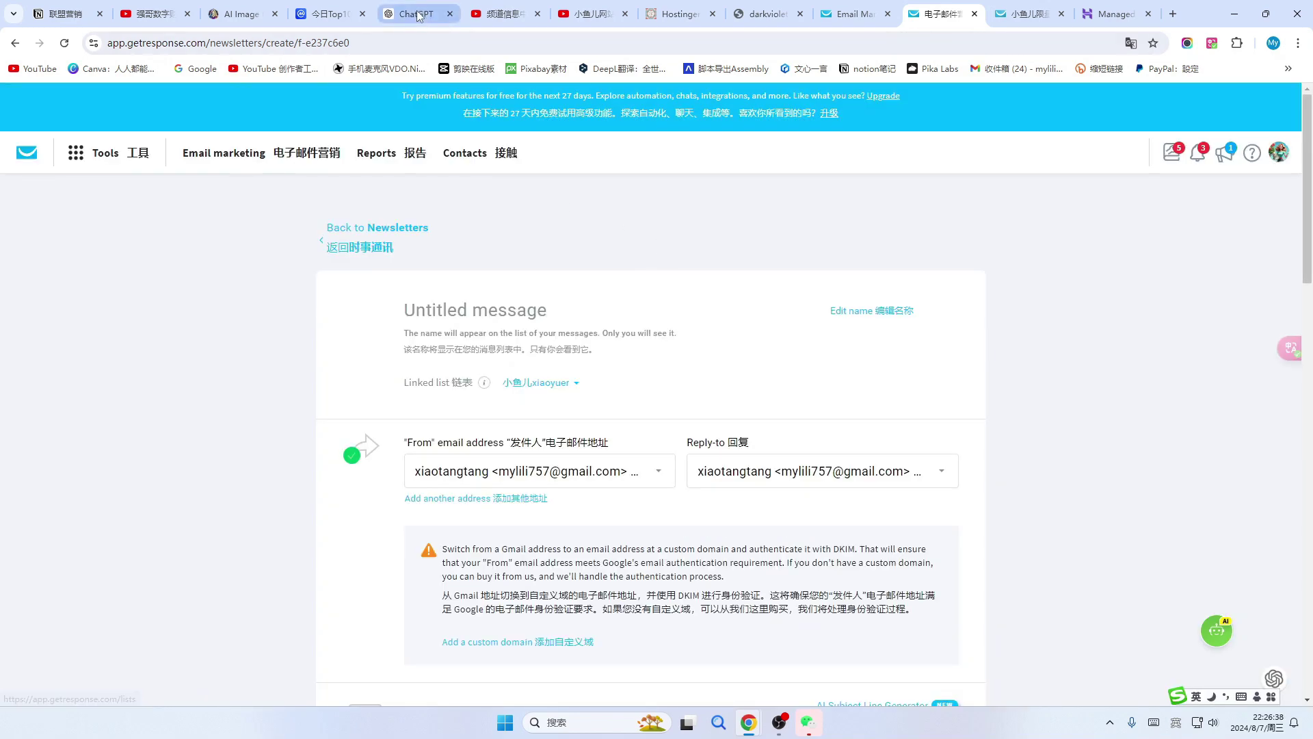
{"action": "left_click", "coordinate": [419, 16]}
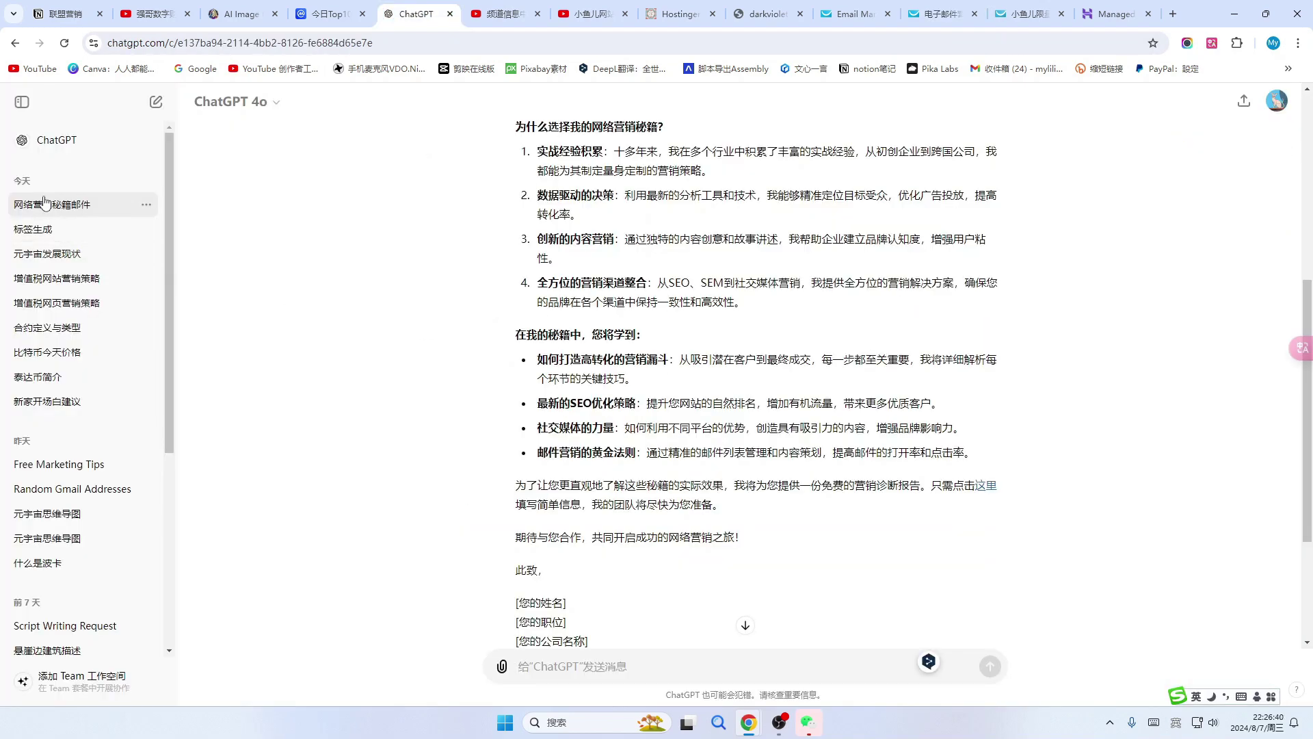
Ask ChatGPT for a marketing email on online shopping secrets: search, price comparison, coupons, cashback.
{"action": "left_click", "coordinate": [22, 101]}
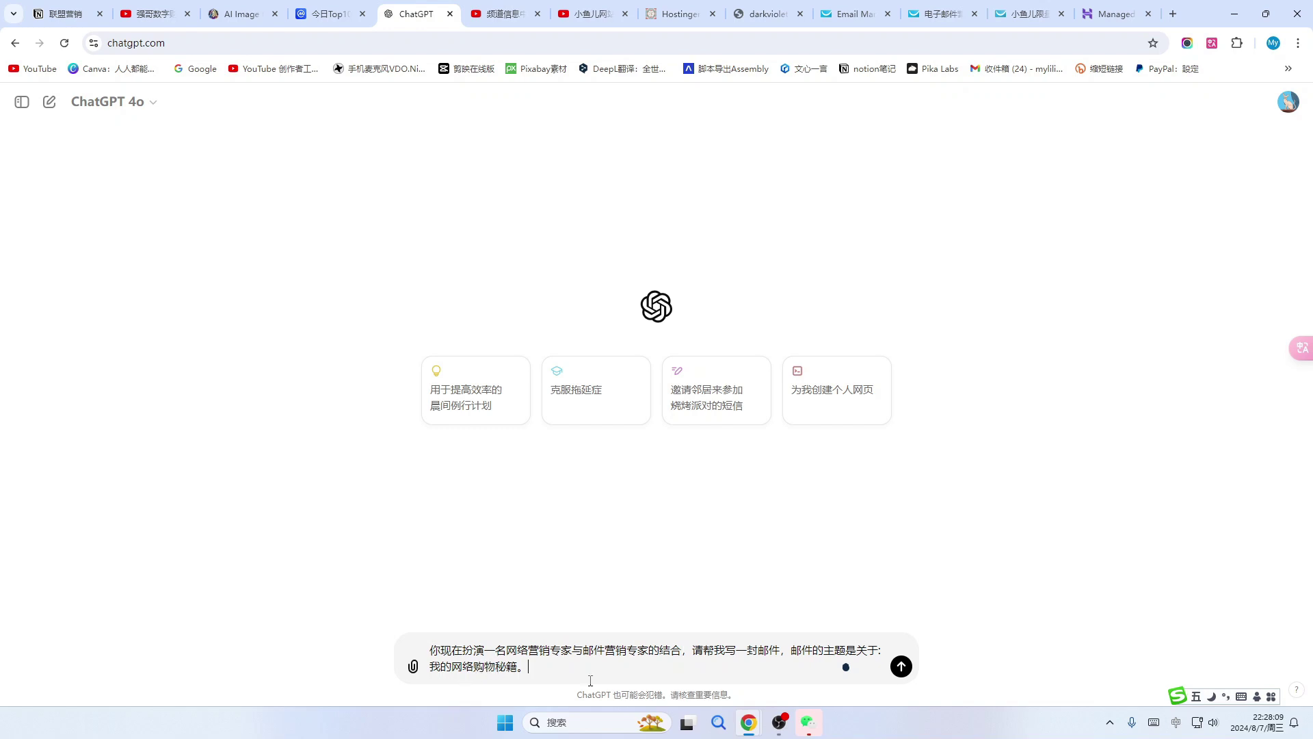
{"action": "left_click", "coordinate": [903, 667]}
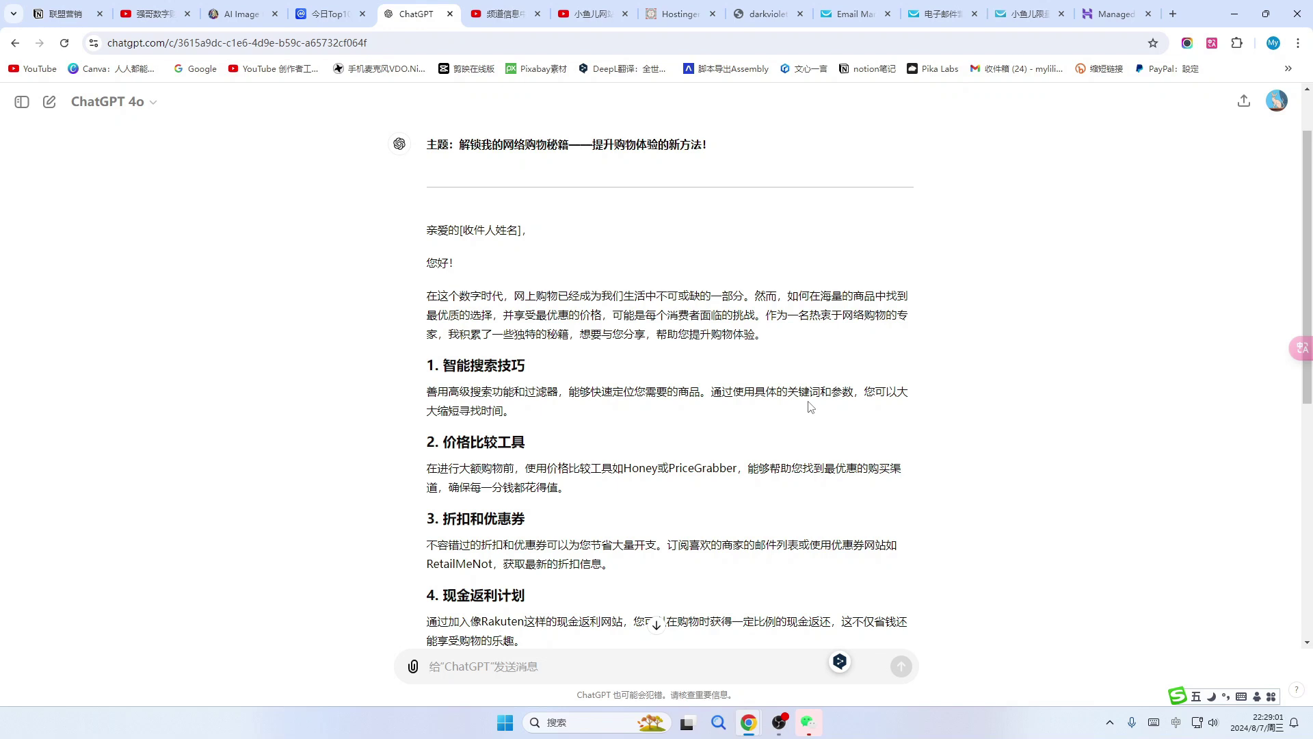
{"action": "left_click", "coordinate": [594, 14]}
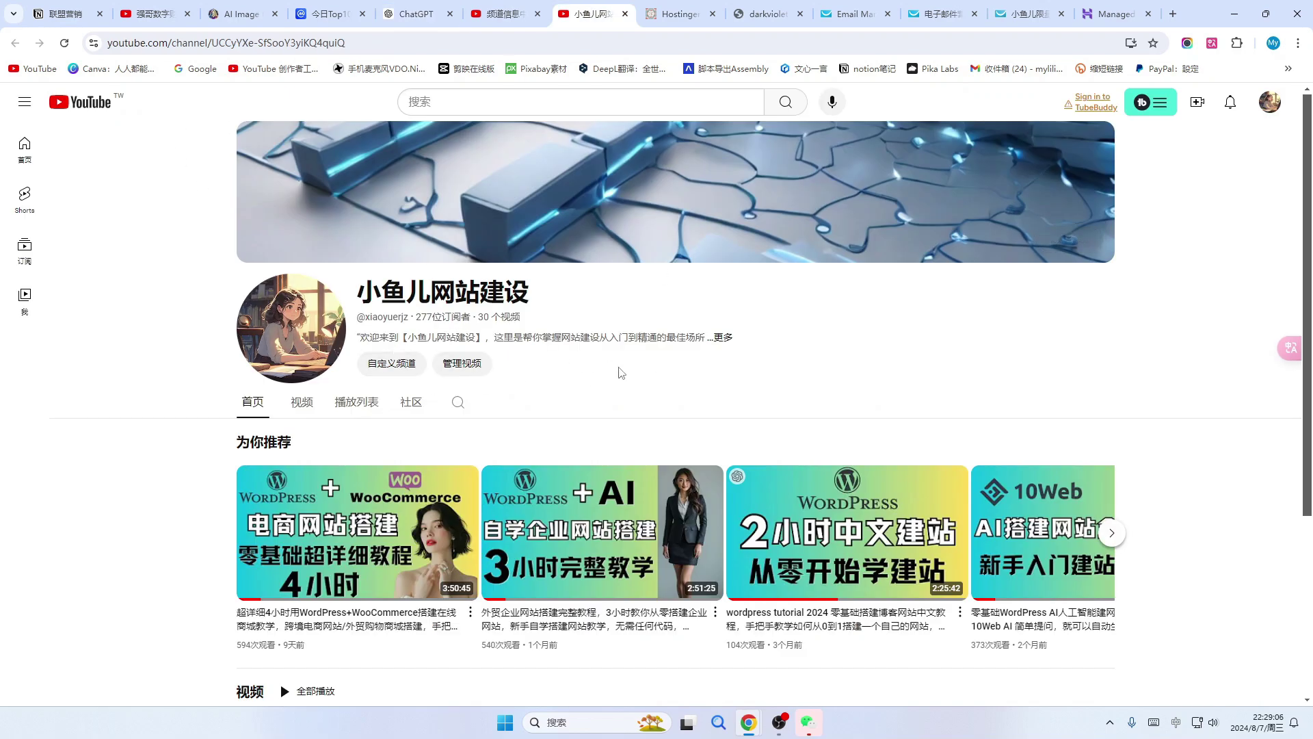
{"action": "scroll", "coordinate": [621, 372], "scroll_direction": "down", "scroll_amount": 1}
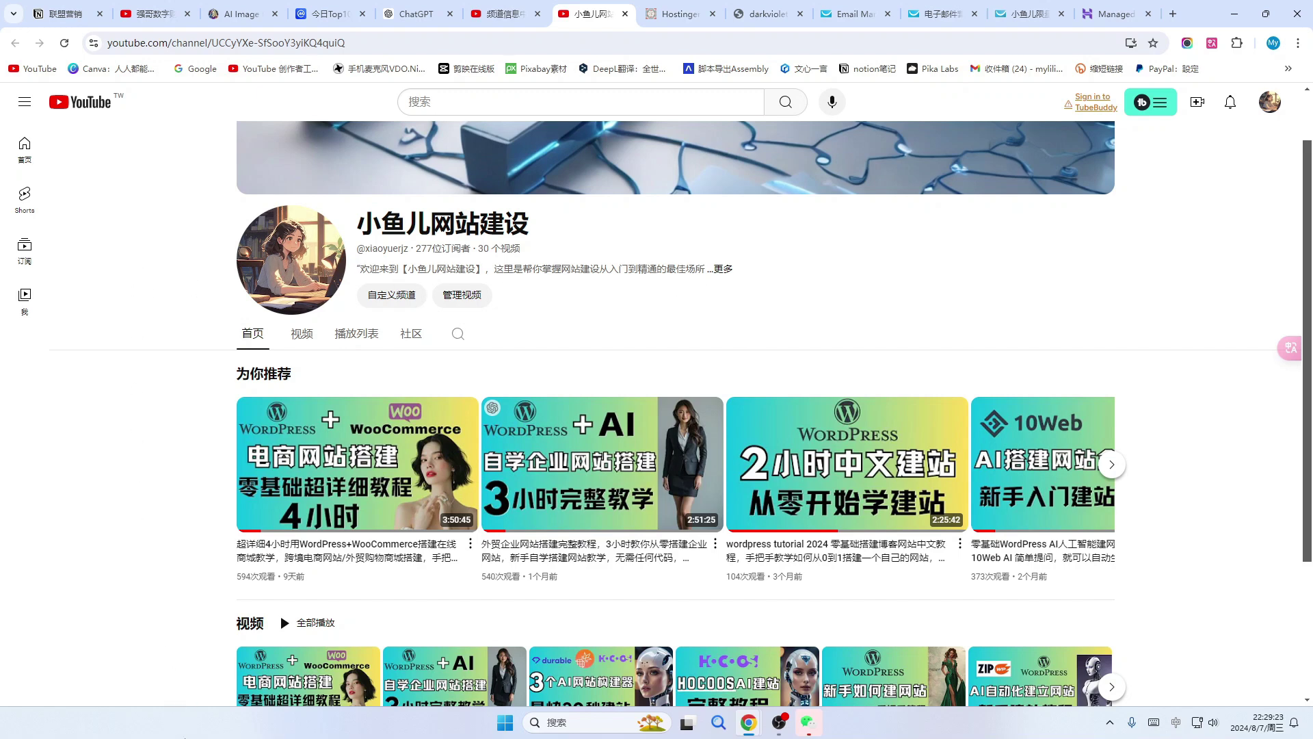
{"action": "left_click", "coordinate": [416, 13]}
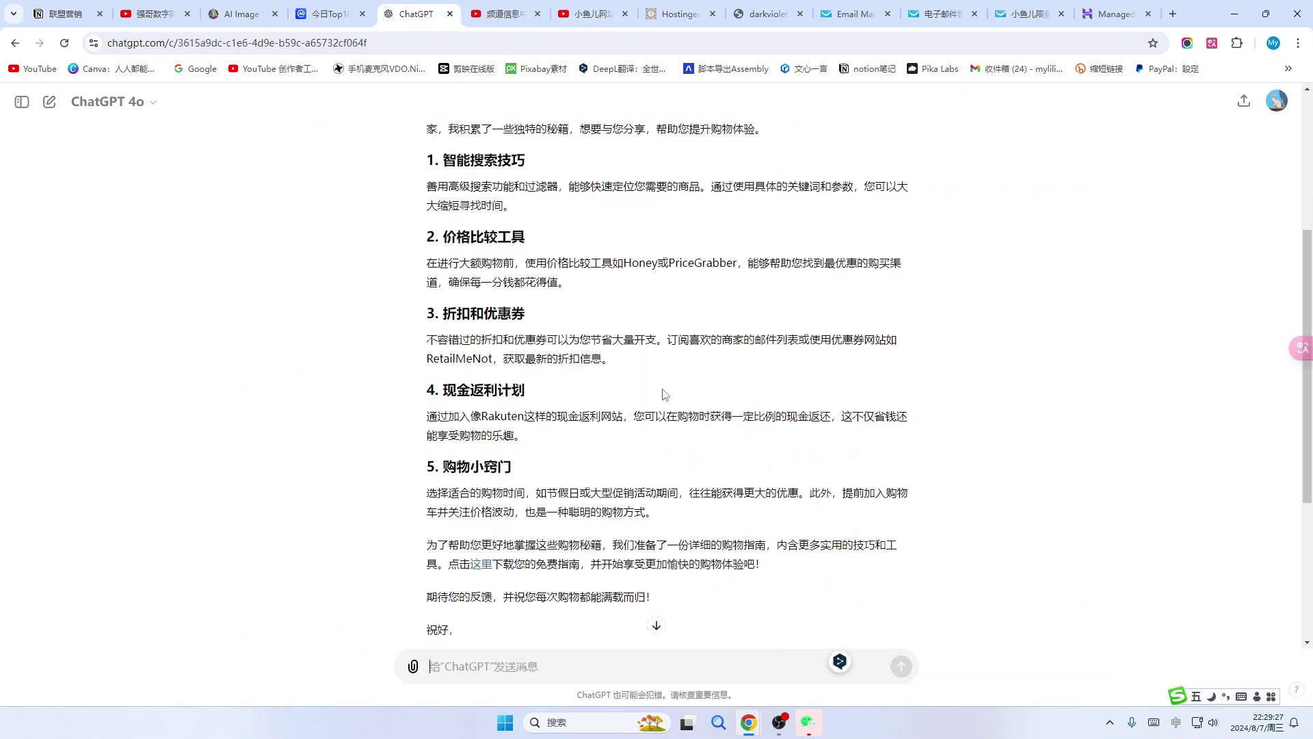
{"action": "scroll", "coordinate": [662, 392], "scroll_direction": "down", "scroll_amount": 1}
{"action": "scroll", "coordinate": [662, 392], "scroll_direction": "up", "scroll_amount": 4}
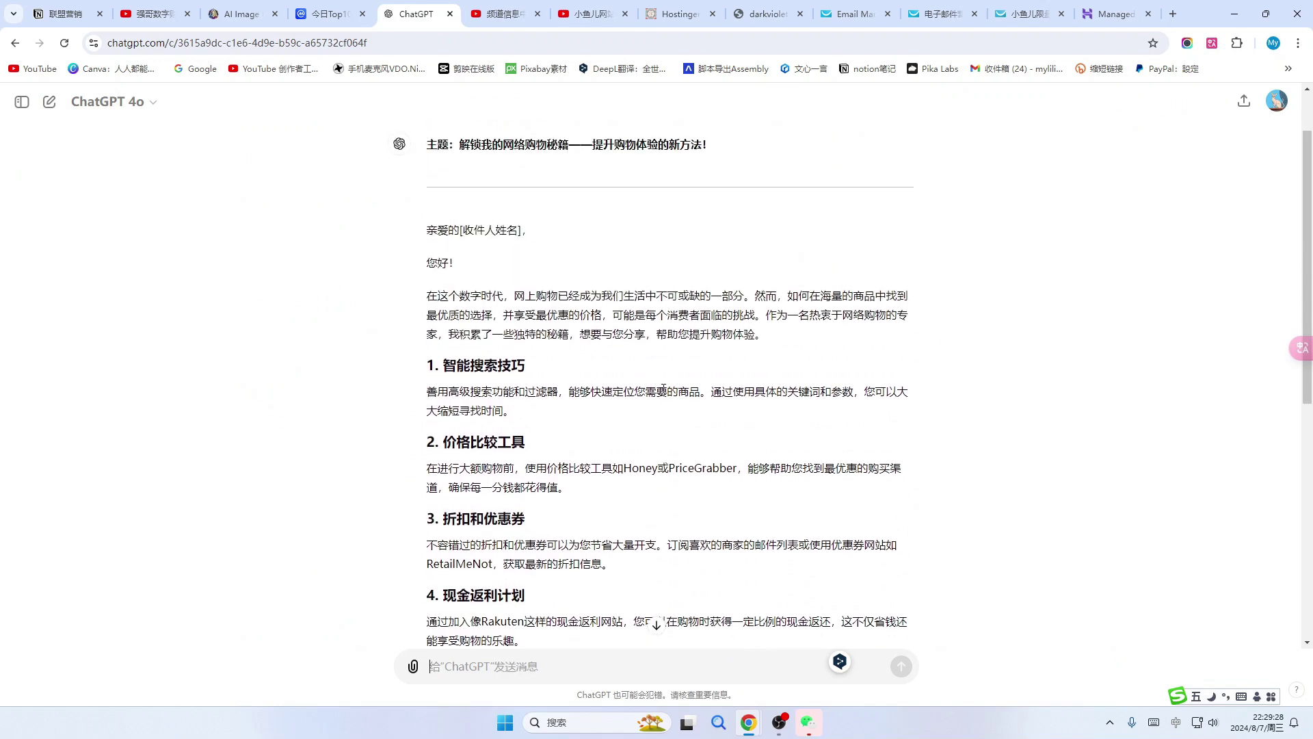
{"action": "scroll", "coordinate": [662, 391], "scroll_direction": "down", "scroll_amount": 5}
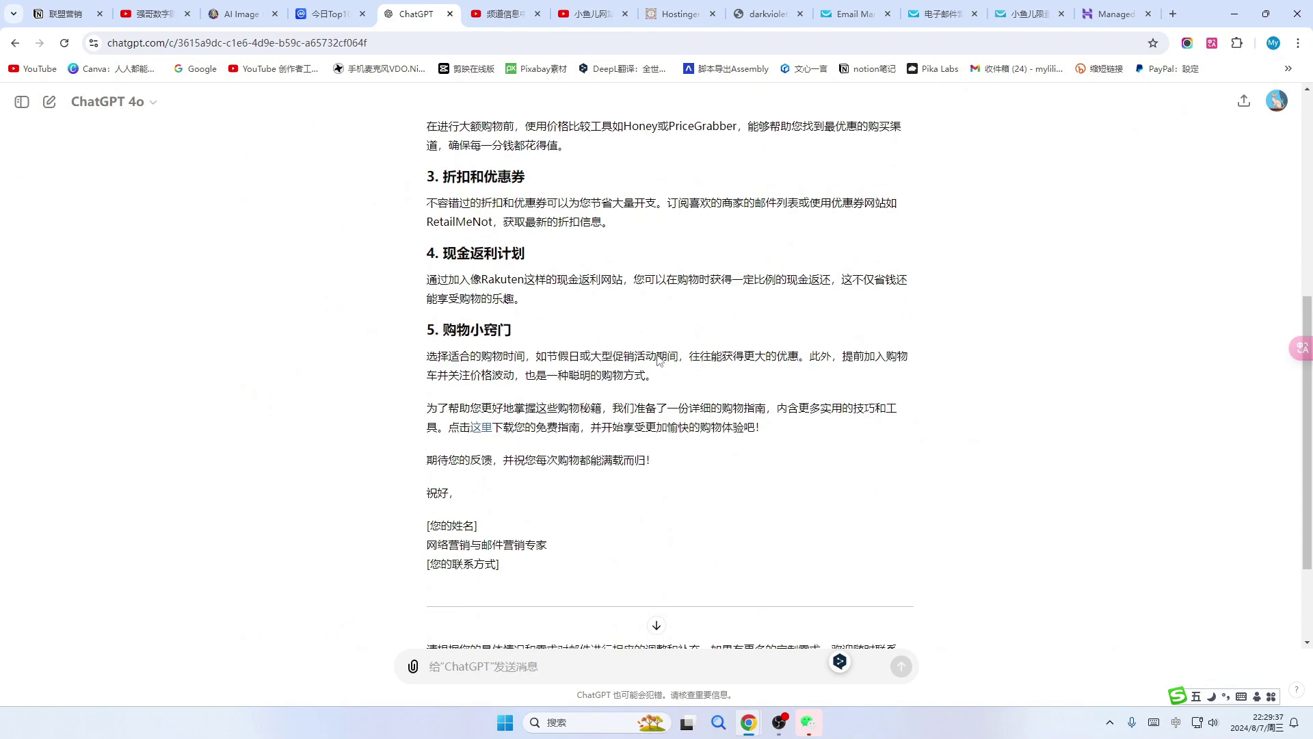
Replace 'Untitled message' with ChatGPT's title, trimming the tagline to leave 解锁我的网络购物秘籍.
{"action": "left_click", "coordinate": [852, 15]}
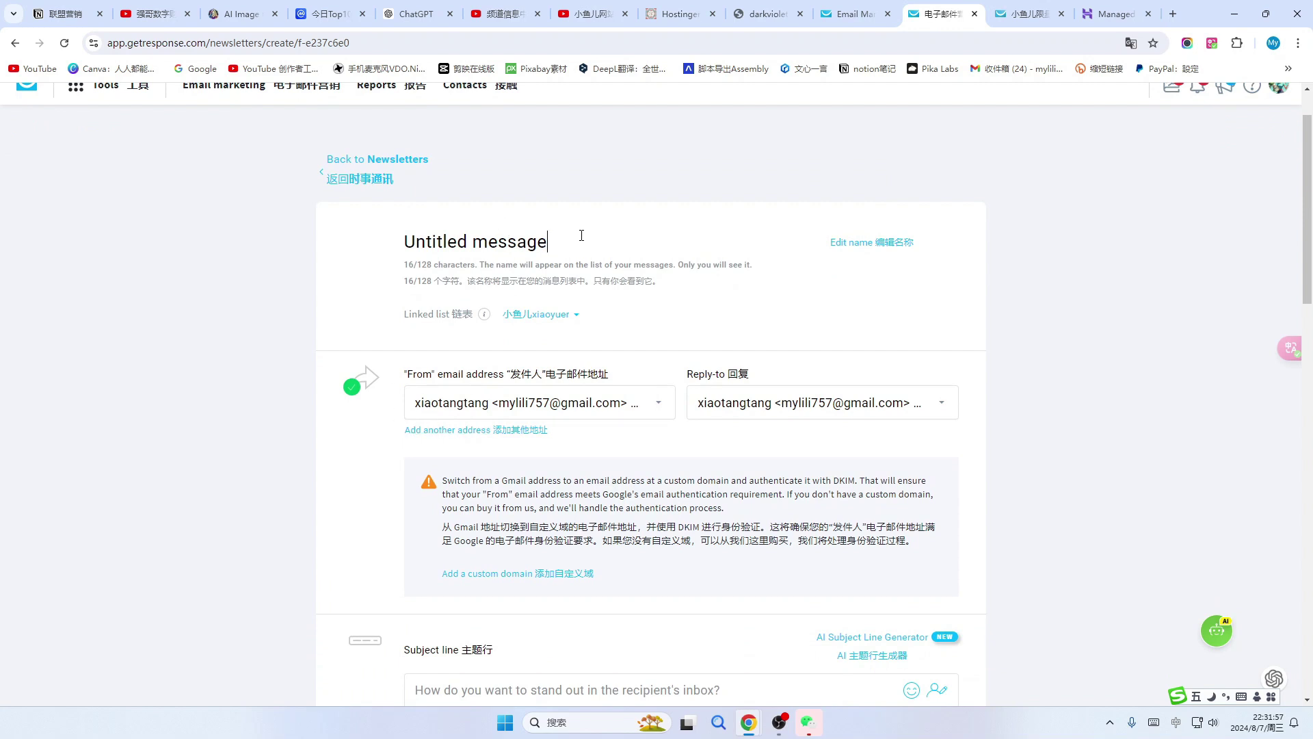
{"action": "left_click_drag", "start_coordinate": [581, 241], "coordinate": [395, 238]}
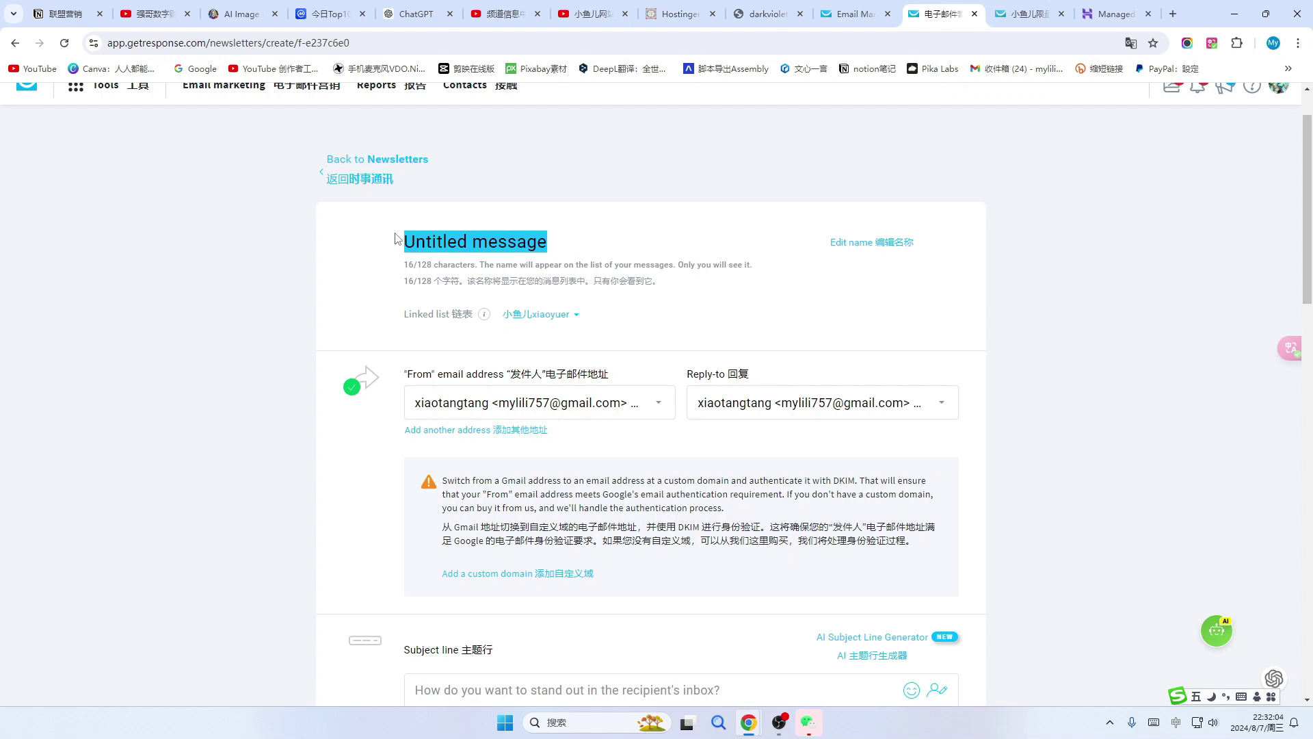
{"action": "left_click", "coordinate": [417, 14]}
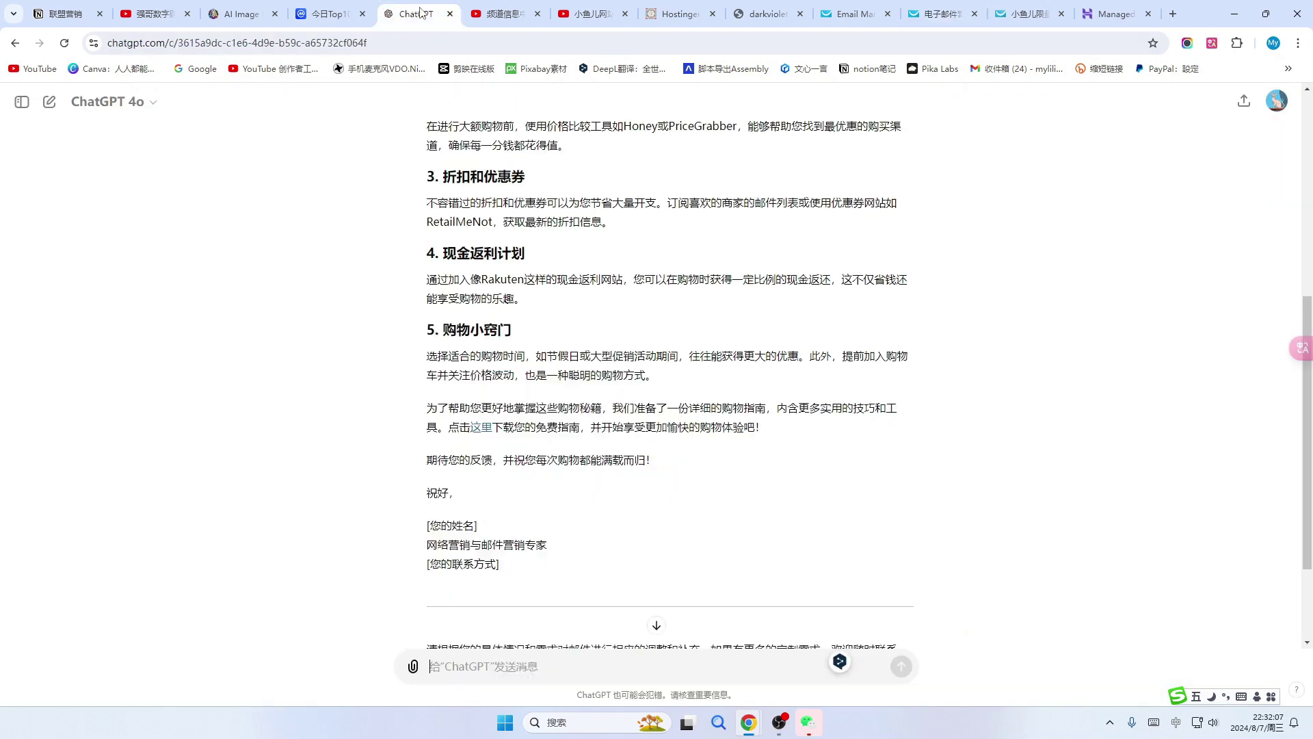
{"action": "scroll", "coordinate": [489, 128], "scroll_direction": "up", "scroll_amount": 5}
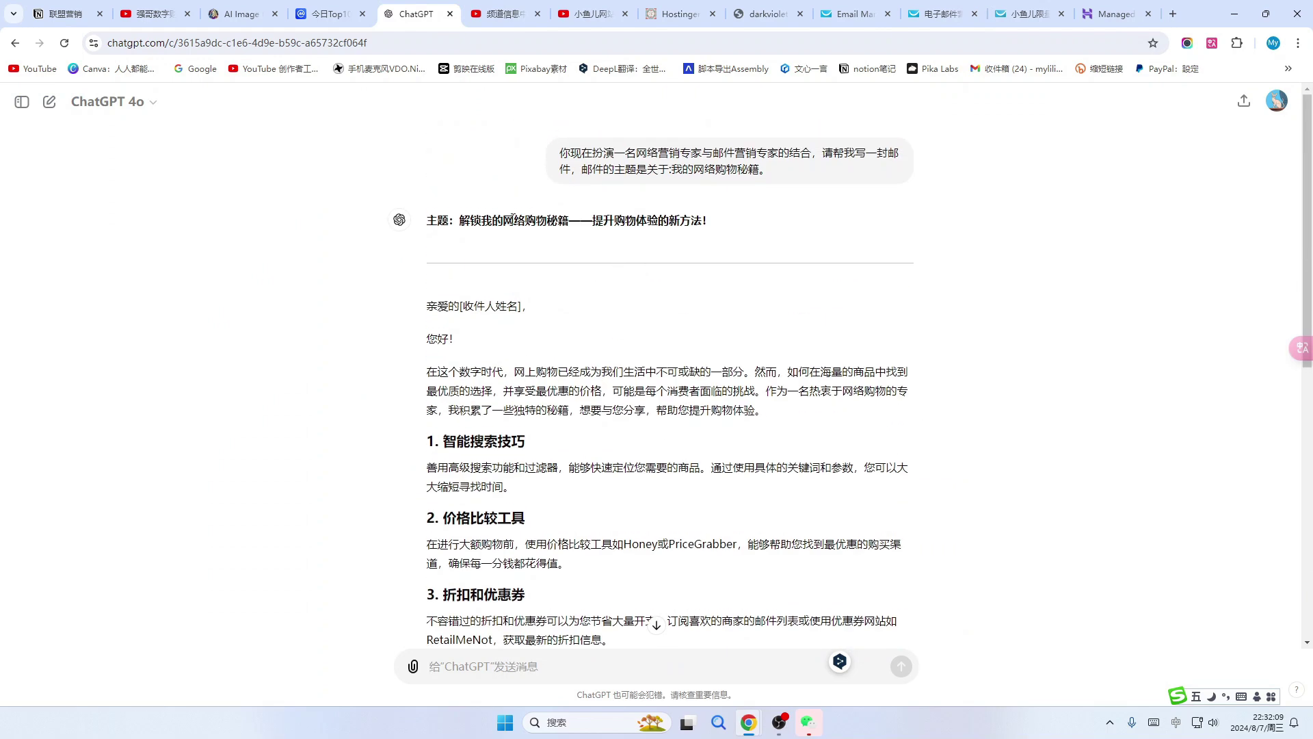
{"action": "left_click_drag", "start_coordinate": [459, 220], "coordinate": [569, 221]}
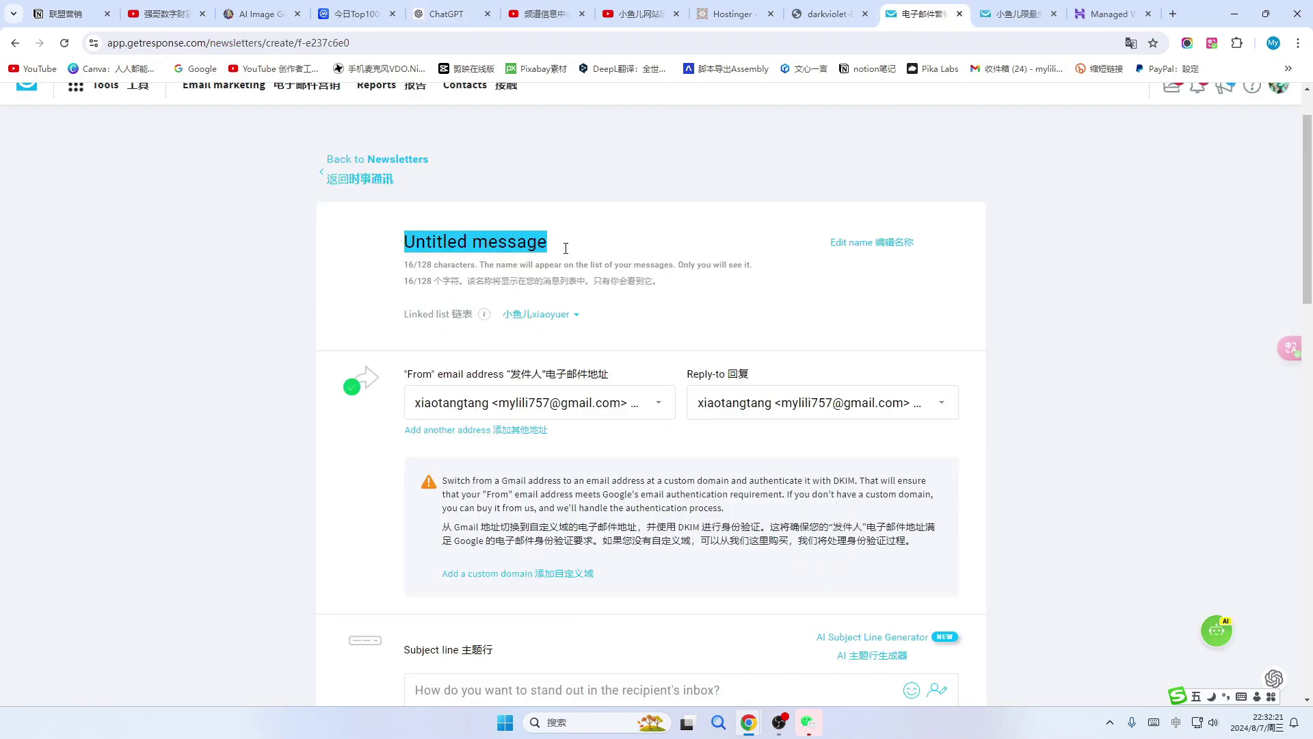
{"action": "type", "text": "解锁我的网络购物秘籍——提升购物体验的新方法！"}
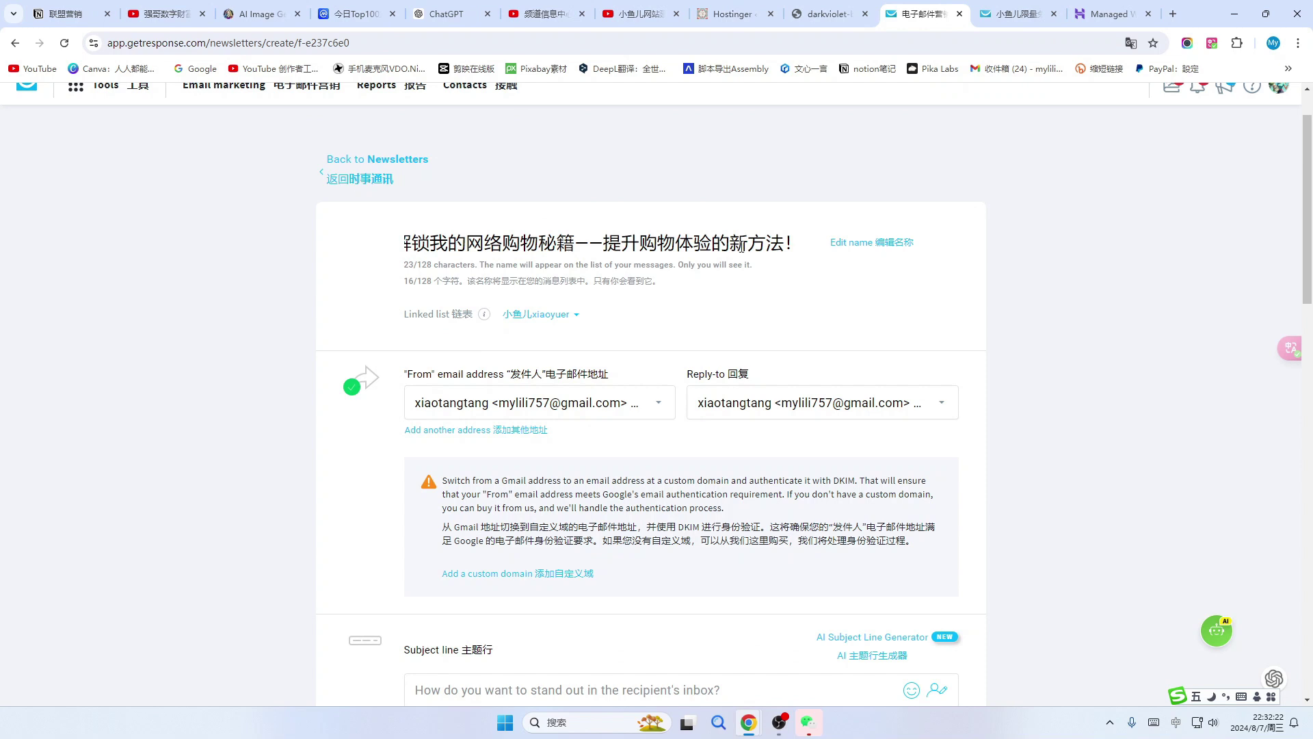
{"action": "left_click_drag", "start_coordinate": [801, 244], "coordinate": [574, 244]}
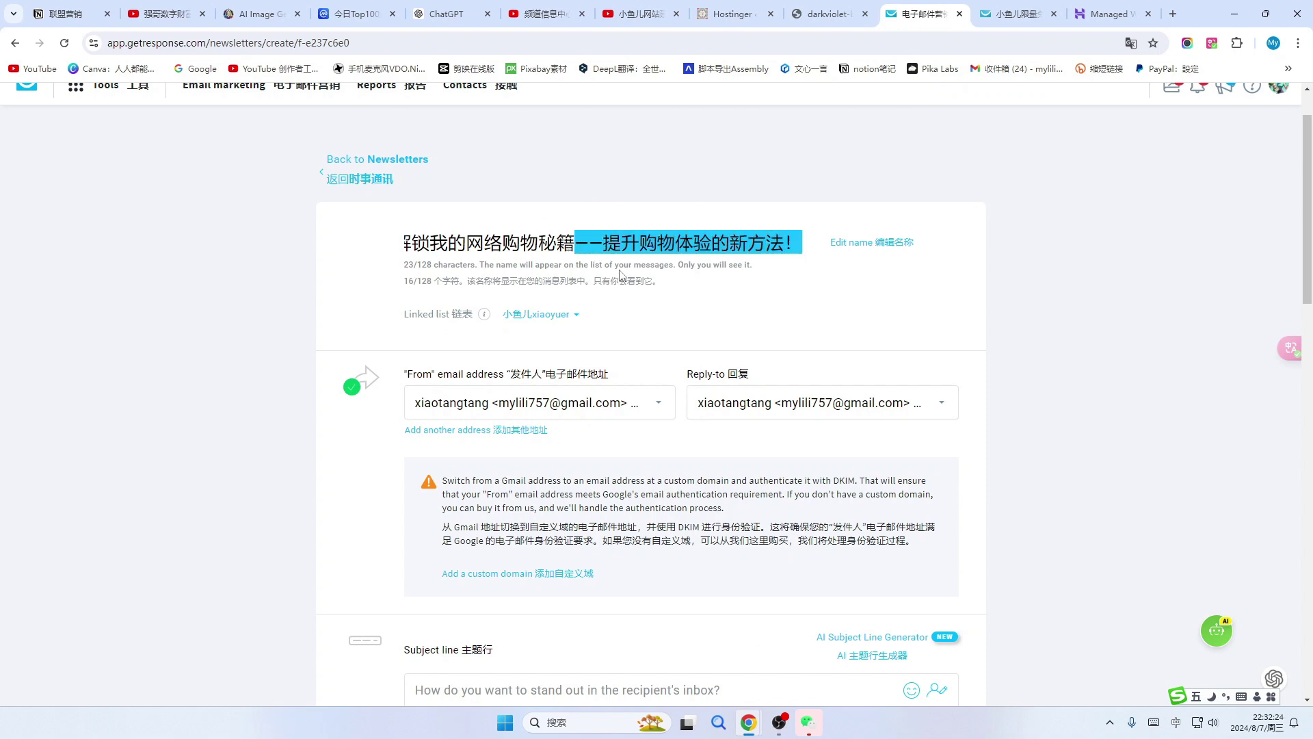
{"action": "key", "text": "BackSpace"}
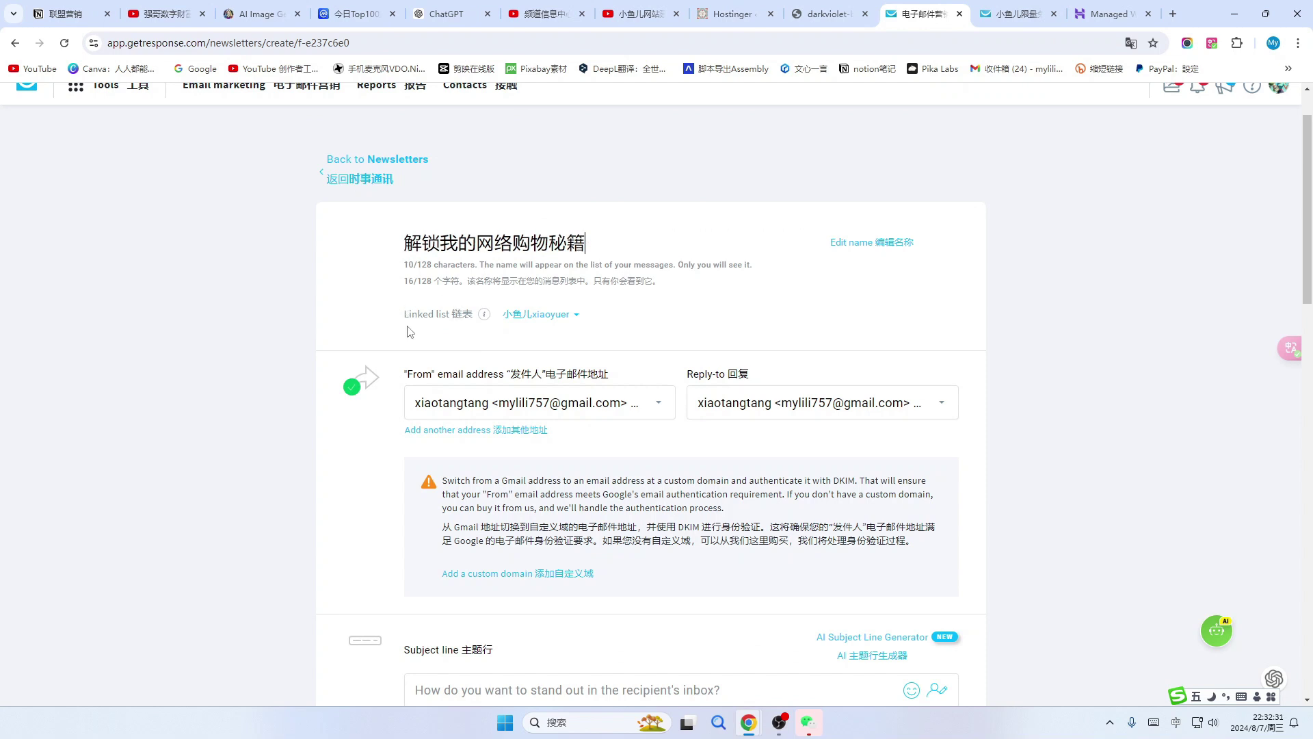
{"action": "left_click", "coordinate": [574, 316]}
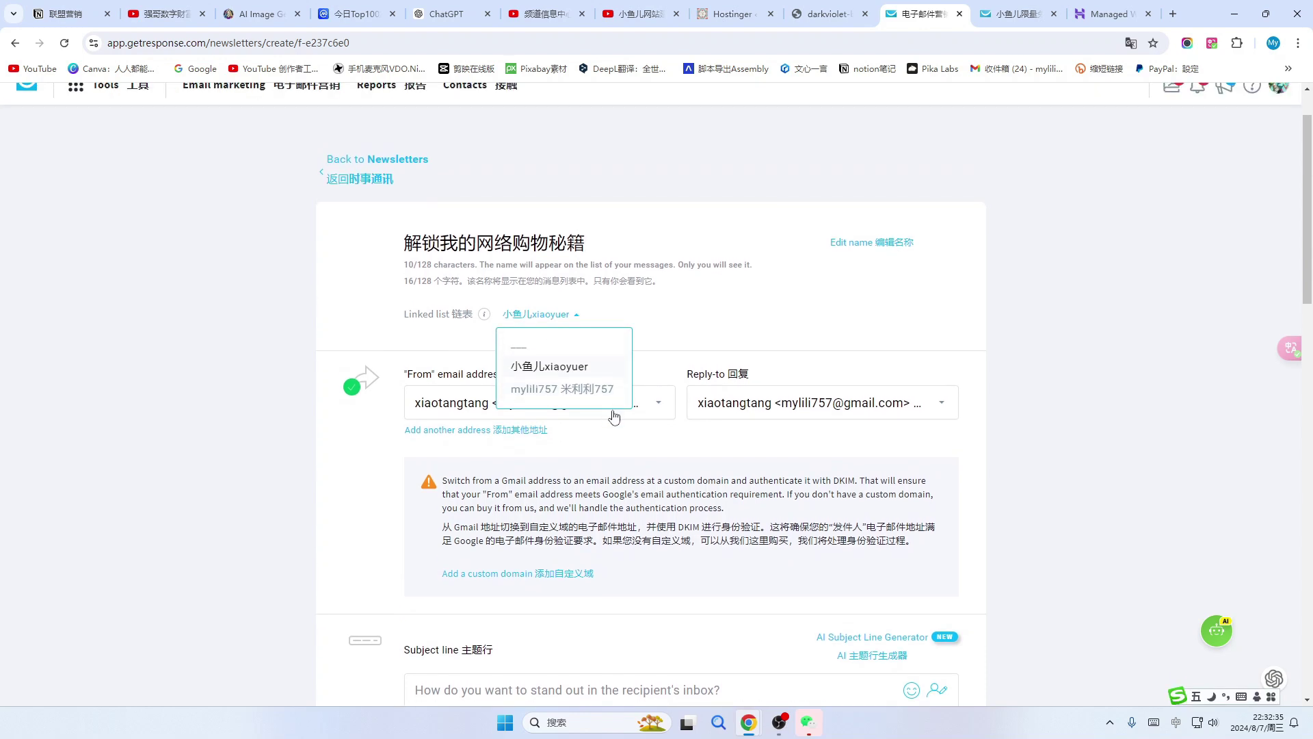
Keep the current linked list, sender address and reply-to address unchanged.
{"action": "left_click", "coordinate": [551, 369]}
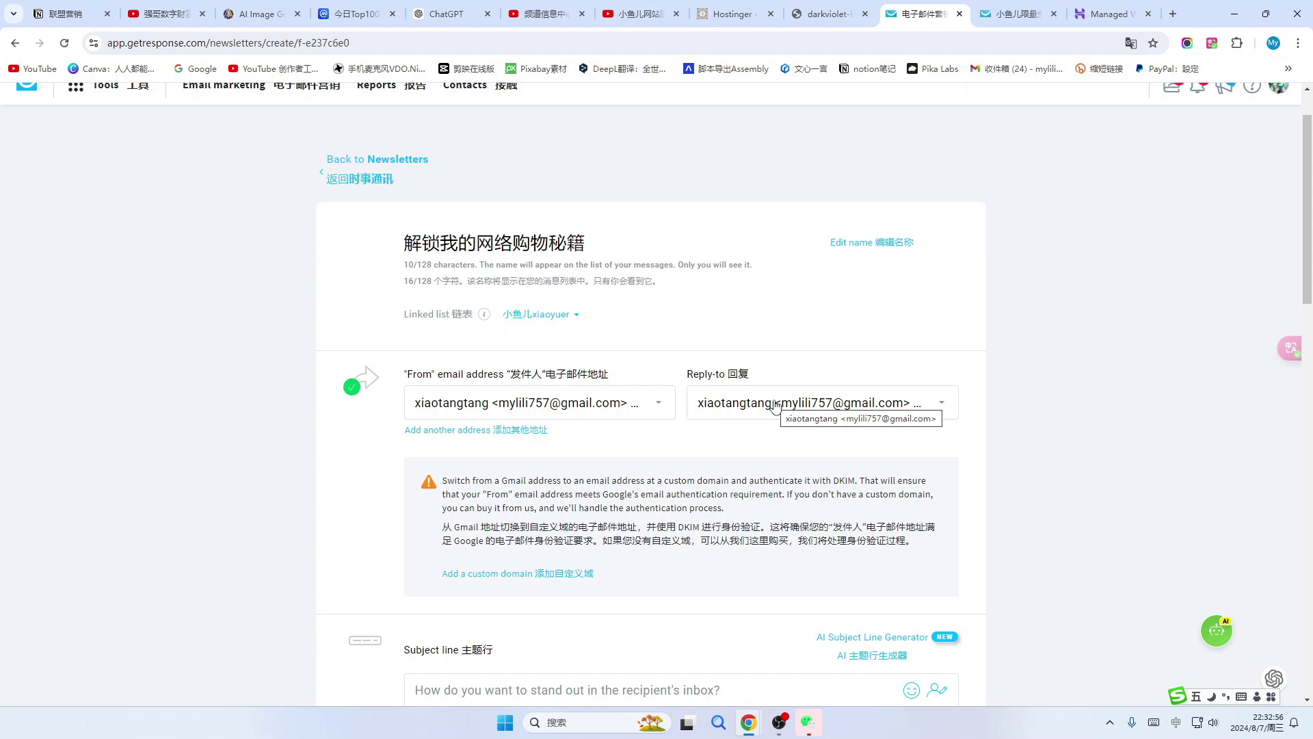
{"action": "left_click", "coordinate": [943, 409]}
{"action": "left_click", "coordinate": [660, 406]}
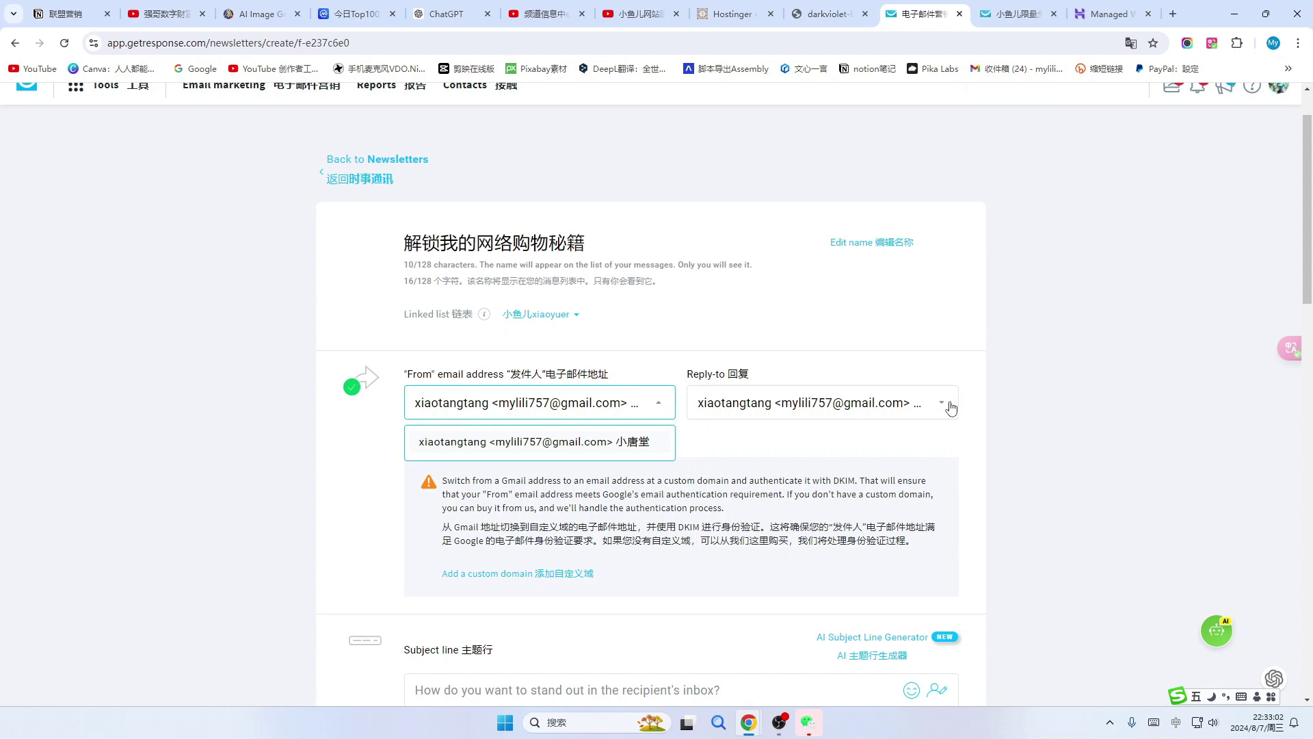
{"action": "left_click", "coordinate": [951, 409]}
Set the subject line to 解锁我的网络购物秘籍——提升购物体验的新方法！.
{"action": "scroll", "coordinate": [594, 471], "scroll_direction": "down", "scroll_amount": 1}
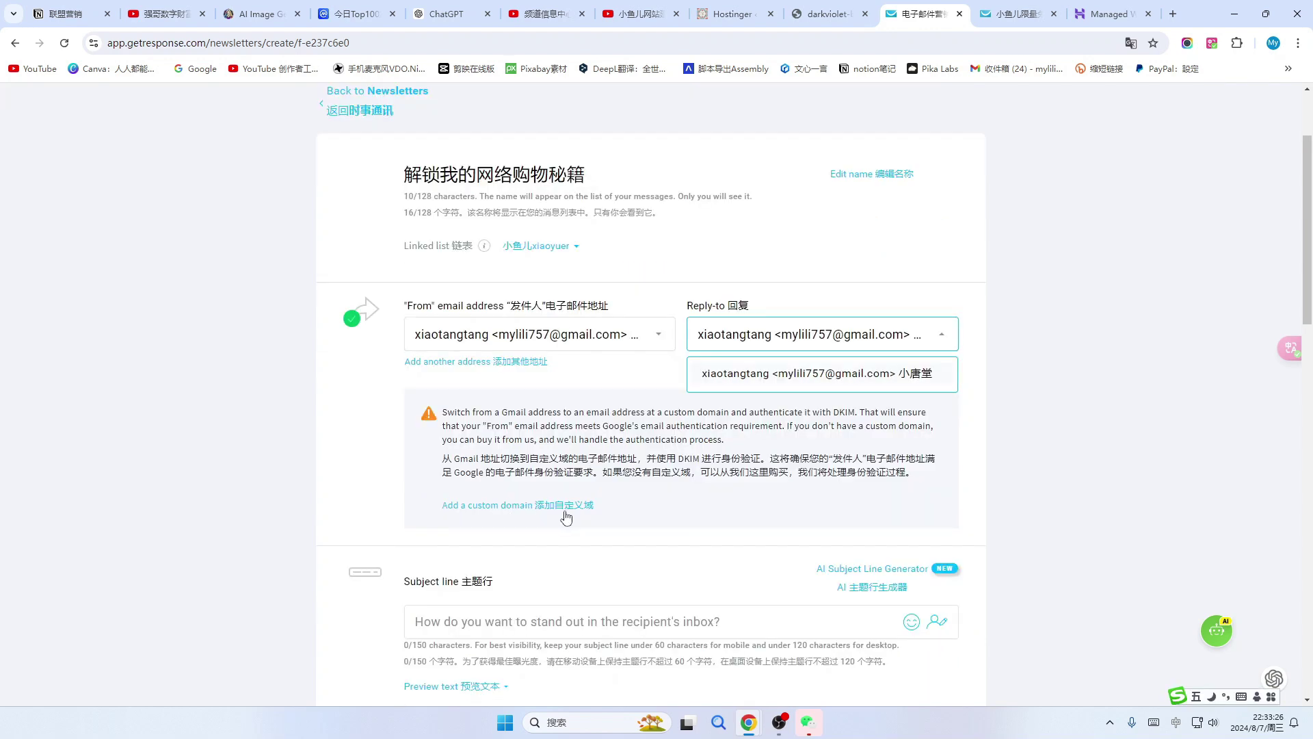
{"action": "scroll", "coordinate": [567, 517], "scroll_direction": "down", "scroll_amount": 3}
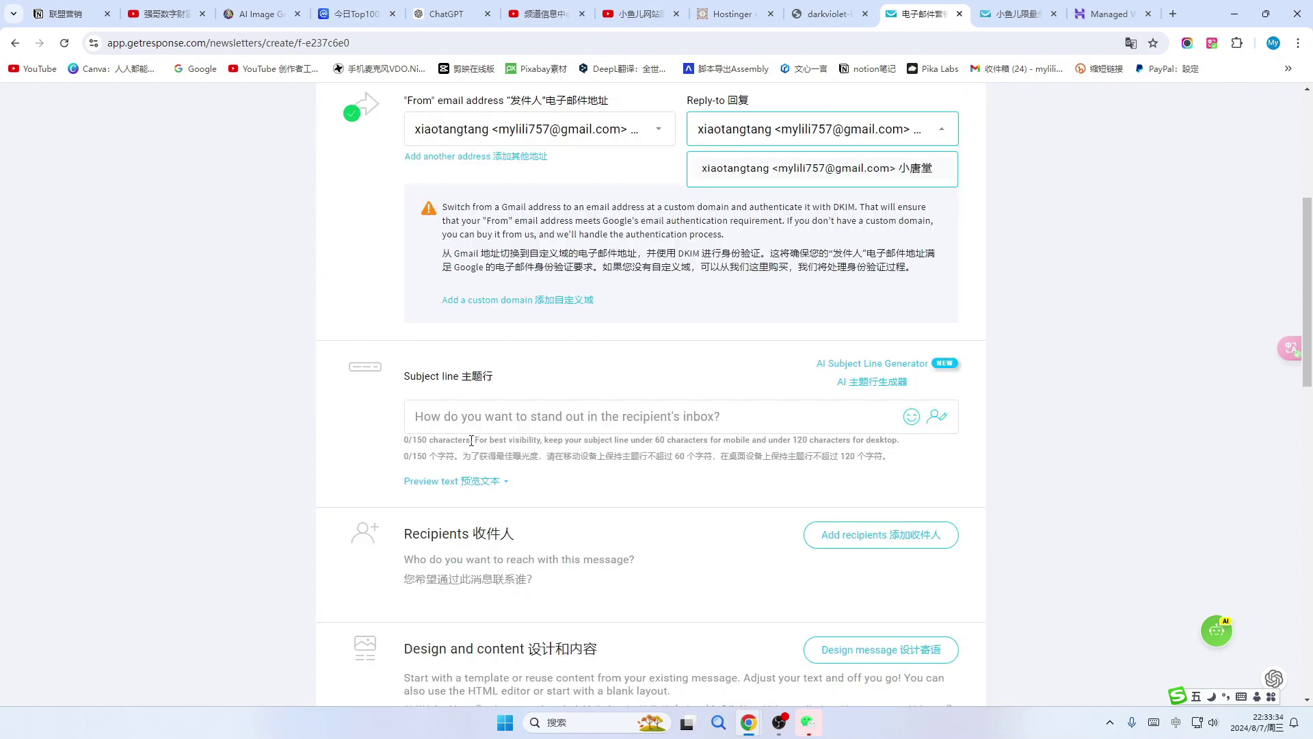
{"action": "left_click", "coordinate": [760, 417]}
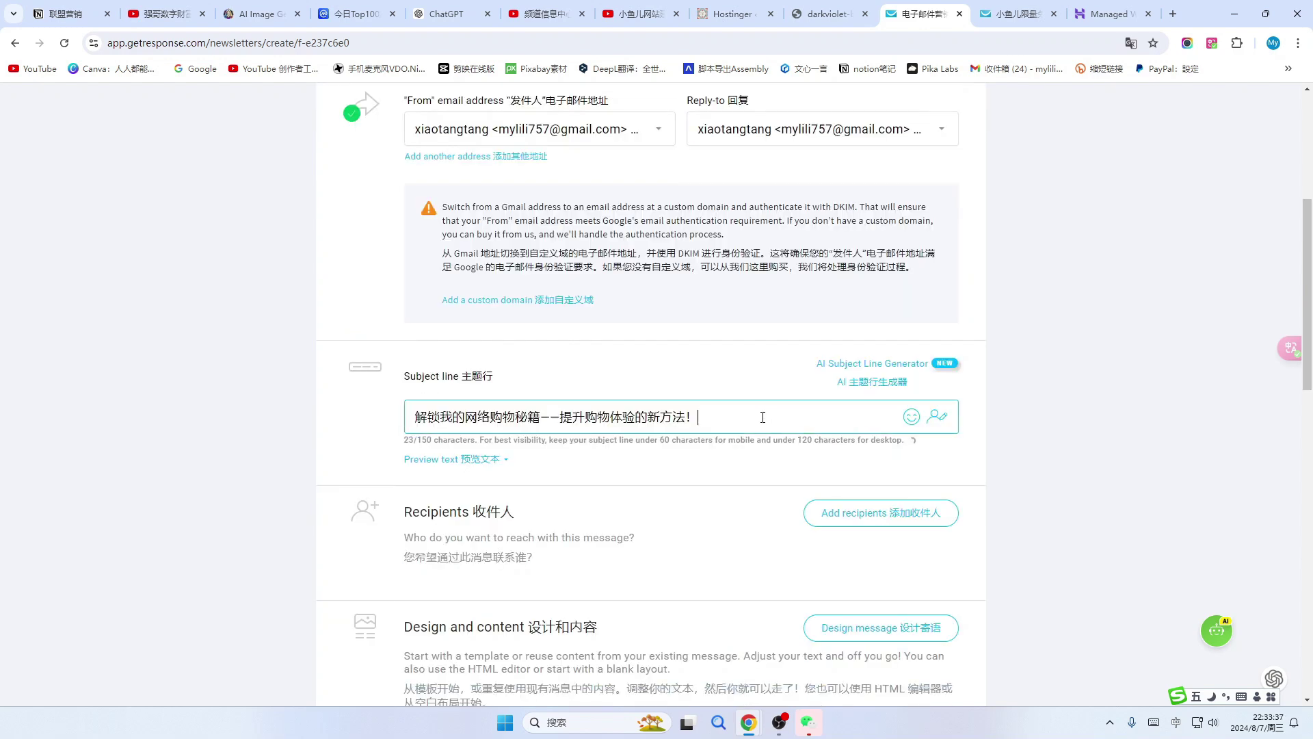
{"action": "scroll", "coordinate": [643, 410], "scroll_direction": "down", "scroll_amount": 2}
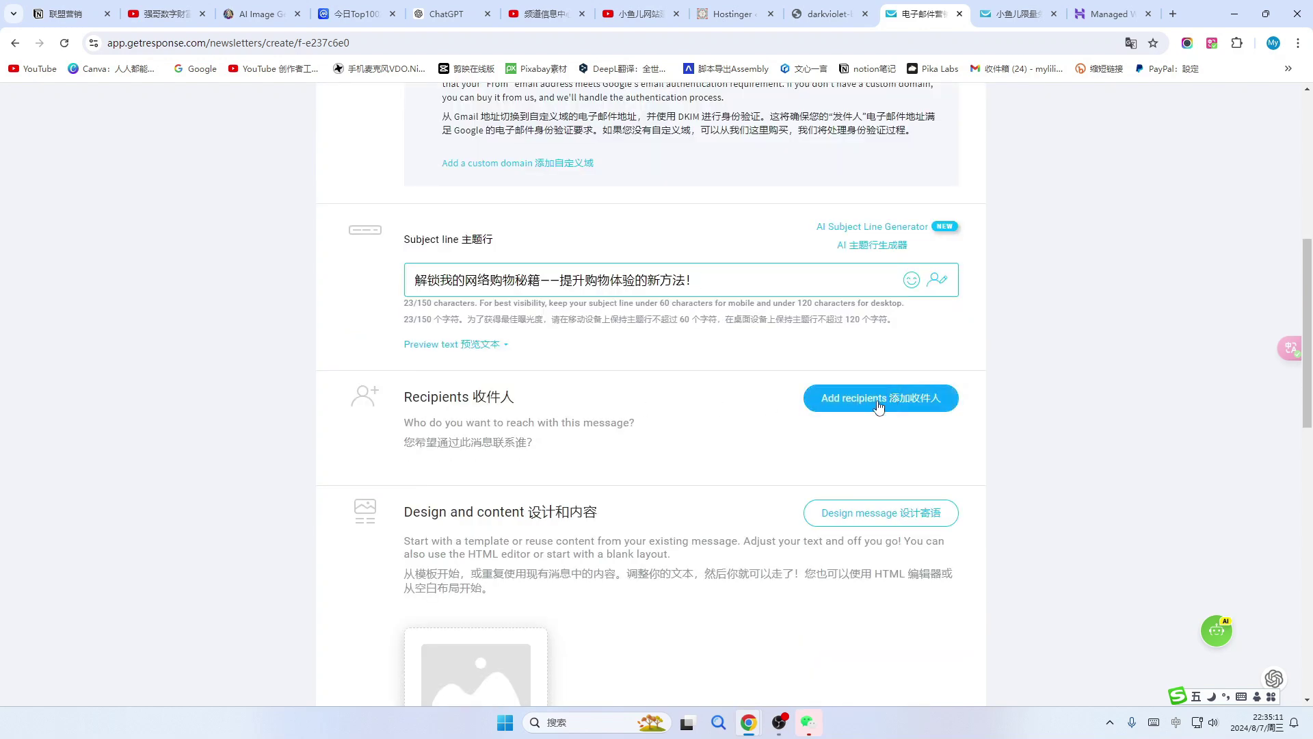
Add the list with one contact as recipients, giving 1 unique recipient.
{"action": "left_click", "coordinate": [912, 406]}
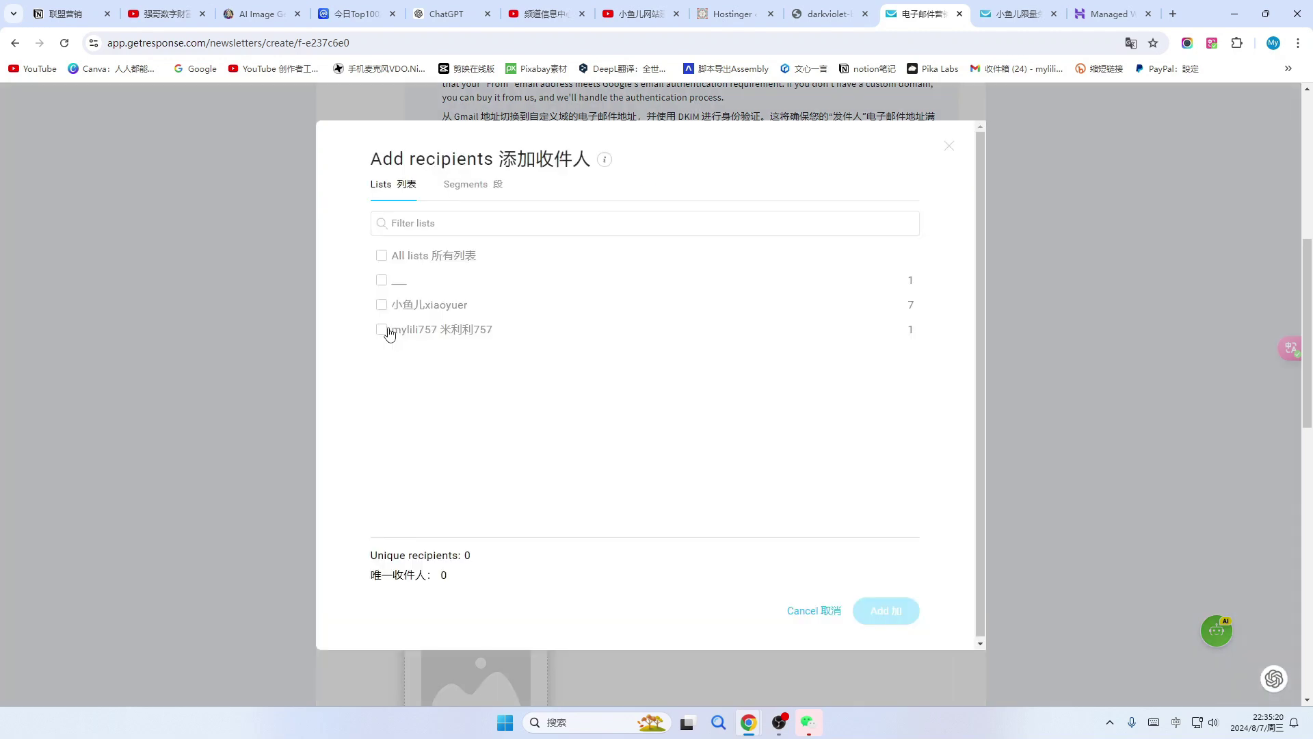
{"action": "left_click", "coordinate": [382, 330]}
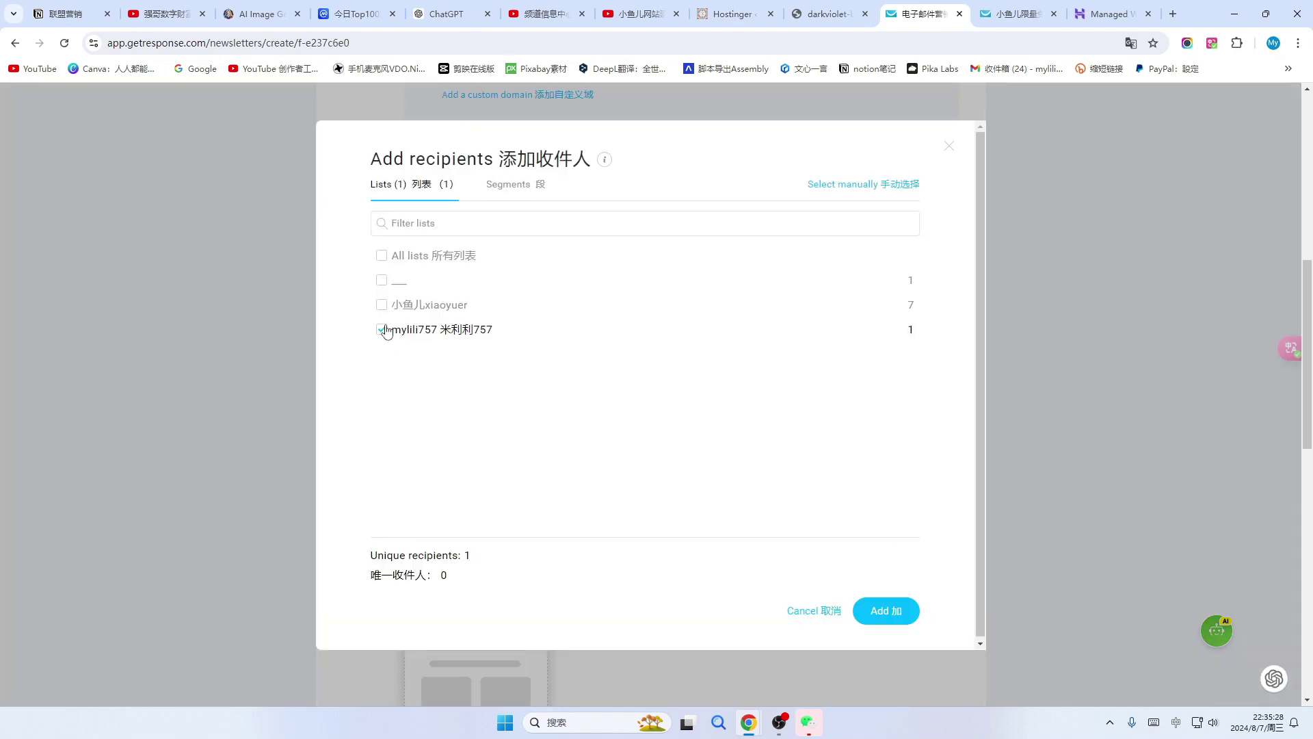
{"action": "left_click", "coordinate": [885, 613]}
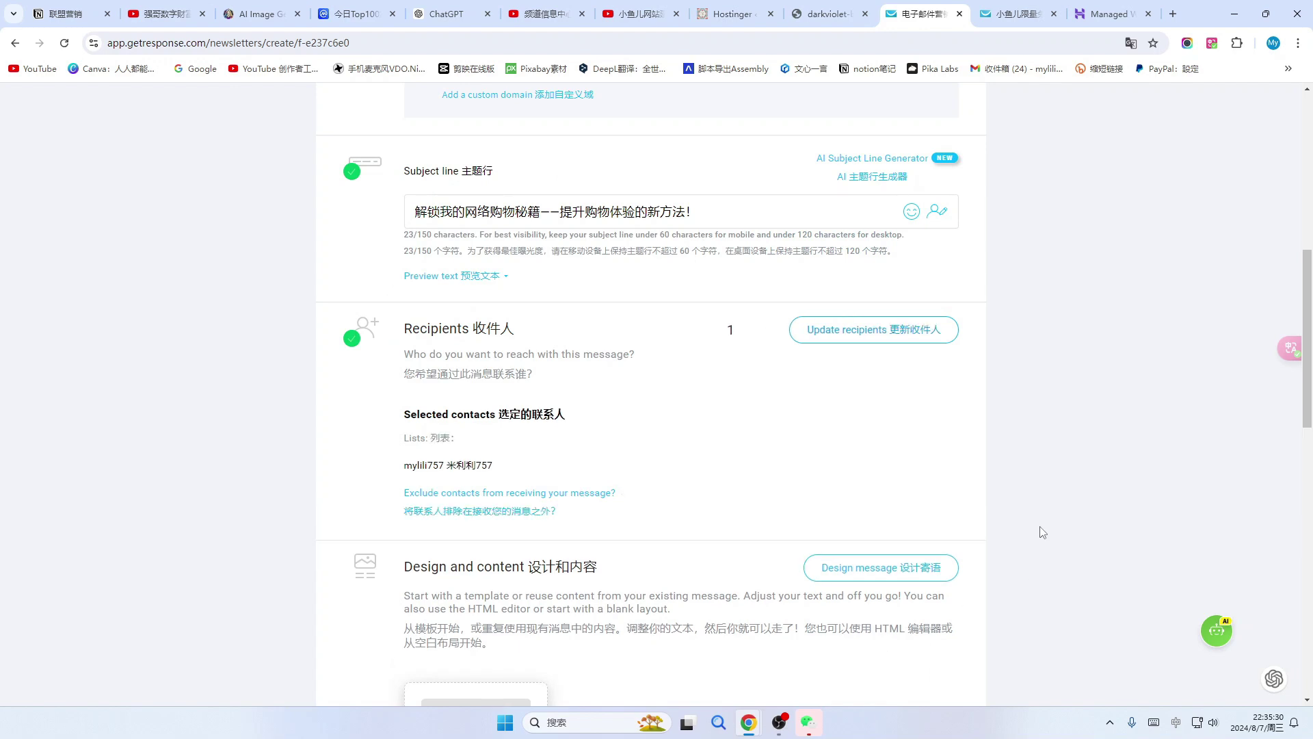
{"action": "scroll", "coordinate": [763, 438], "scroll_direction": "down", "scroll_amount": 3}
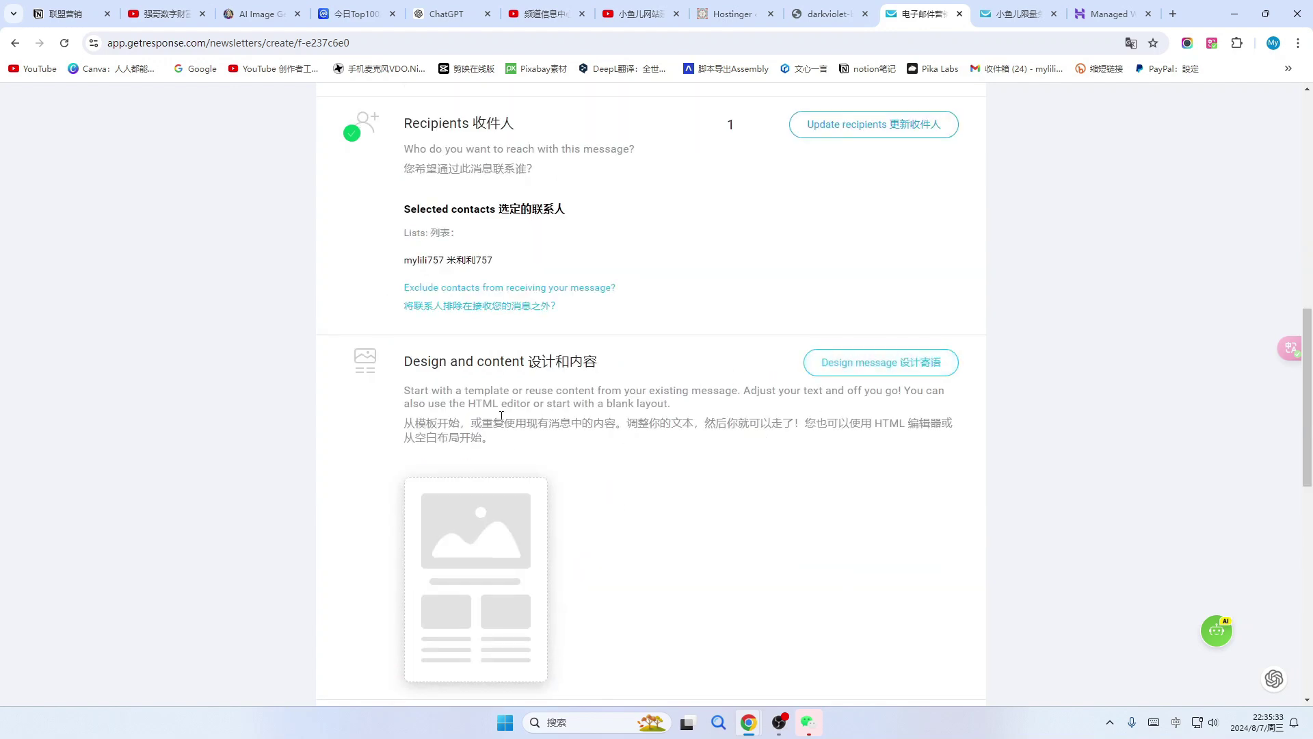
{"action": "scroll", "coordinate": [604, 511], "scroll_direction": "down", "scroll_amount": 2}
{"action": "mouse_move", "coordinate": [431, 507]}
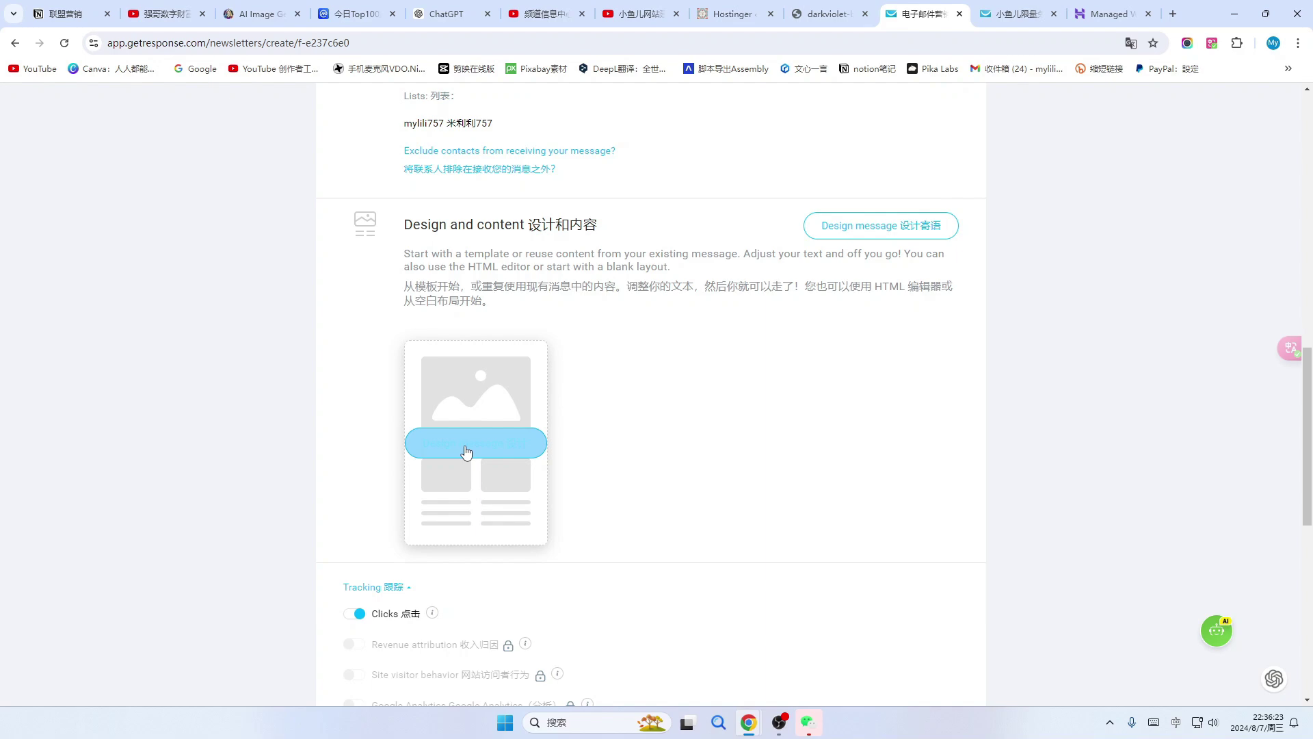
Browse the predesigned templates, then show the blank 1-, 2- and 3-column layouts.
{"action": "left_click", "coordinate": [467, 445]}
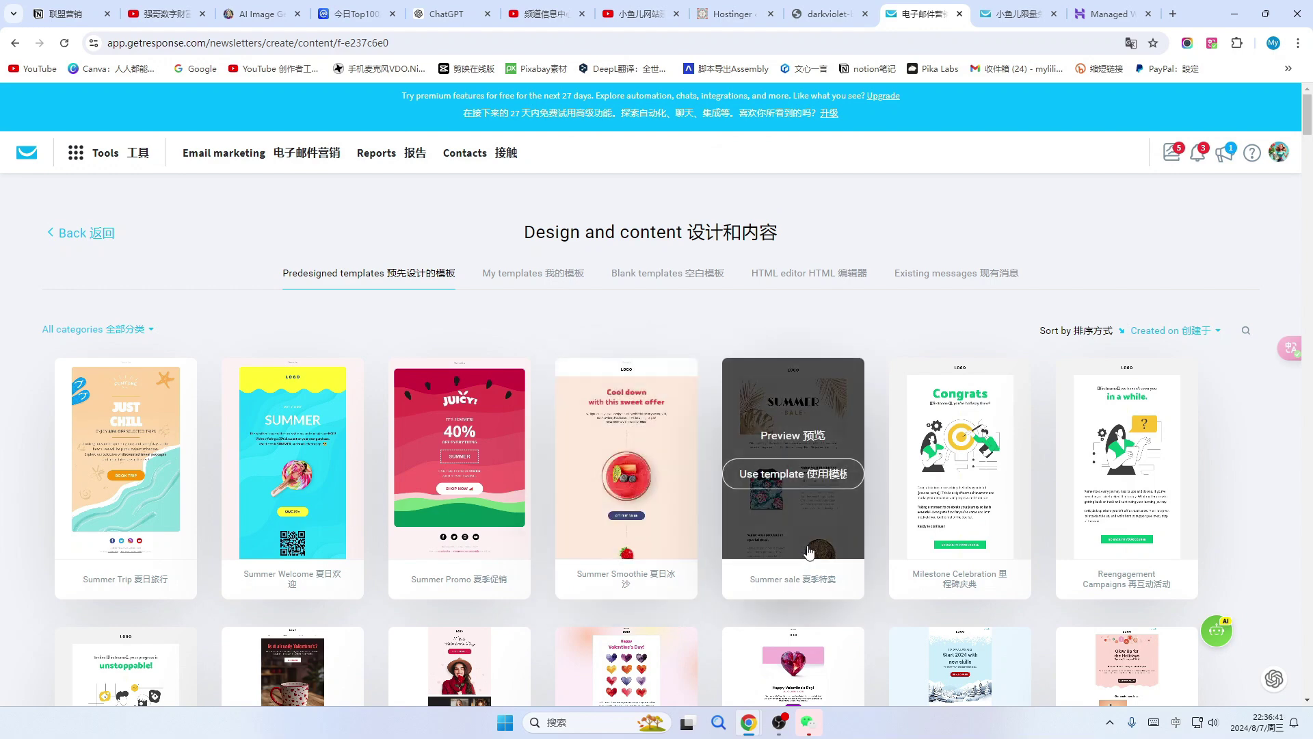
{"action": "scroll", "coordinate": [810, 551], "scroll_direction": "down", "scroll_amount": 2}
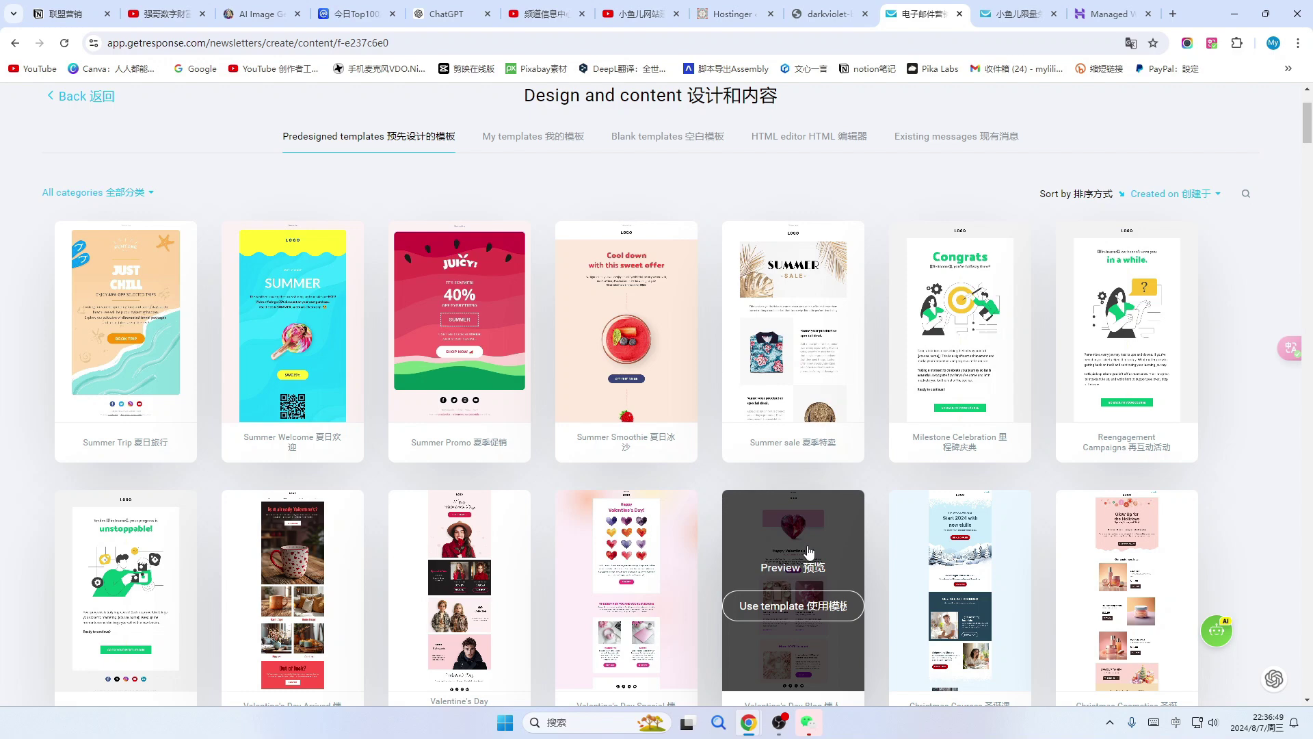
{"action": "scroll", "coordinate": [784, 628], "scroll_direction": "down", "scroll_amount": 1}
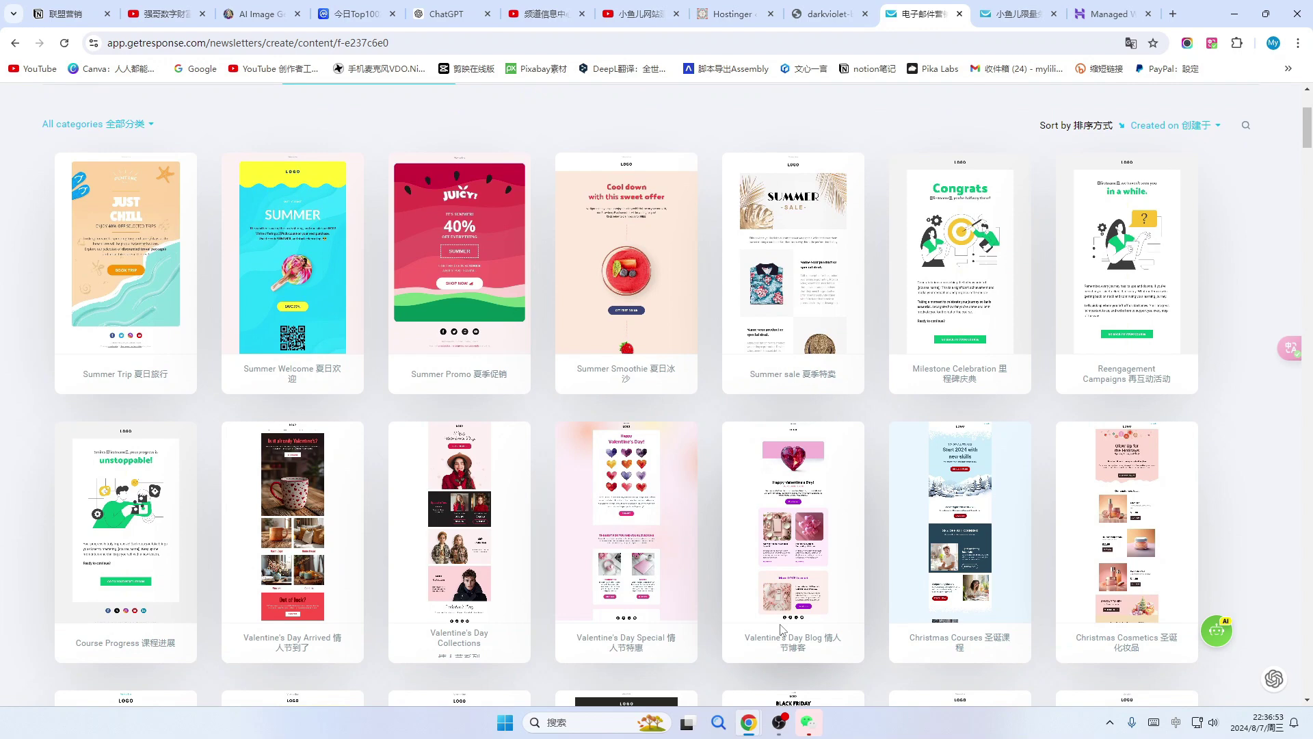
{"action": "scroll", "coordinate": [784, 628], "scroll_direction": "up", "scroll_amount": 3}
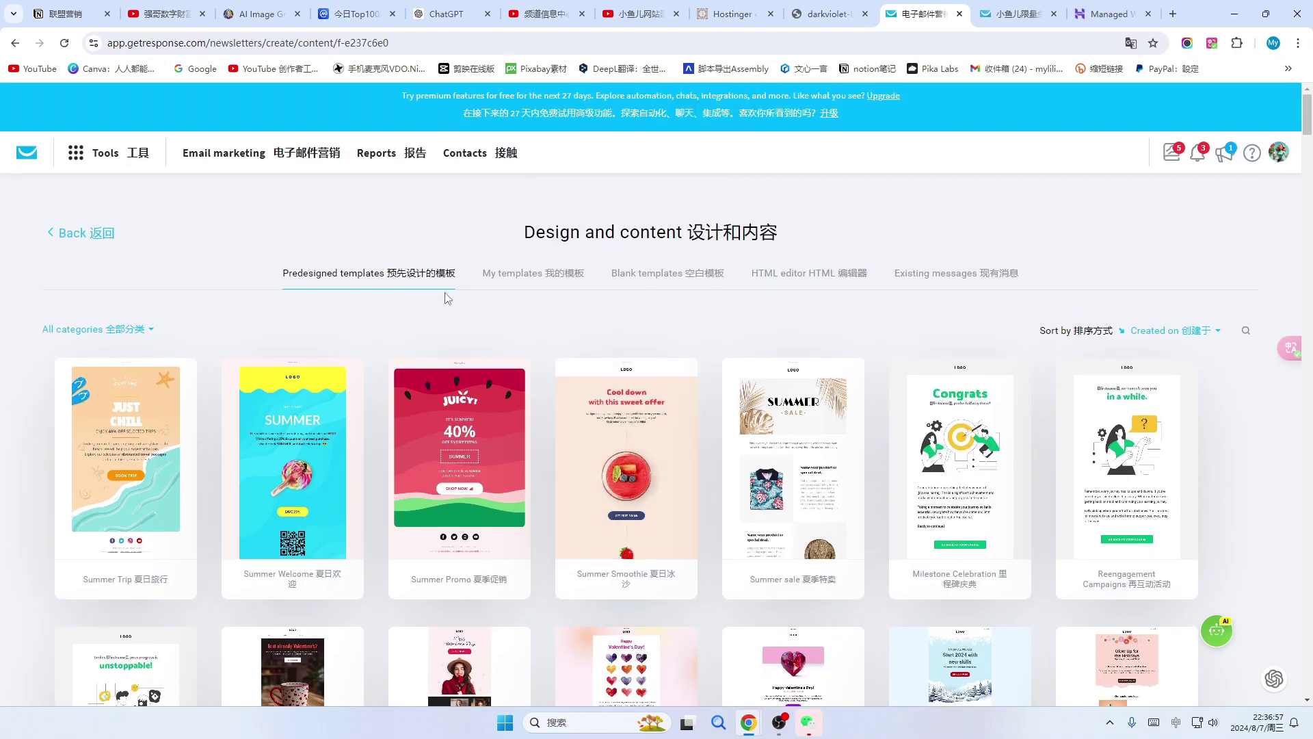
{"action": "left_click", "coordinate": [666, 280]}
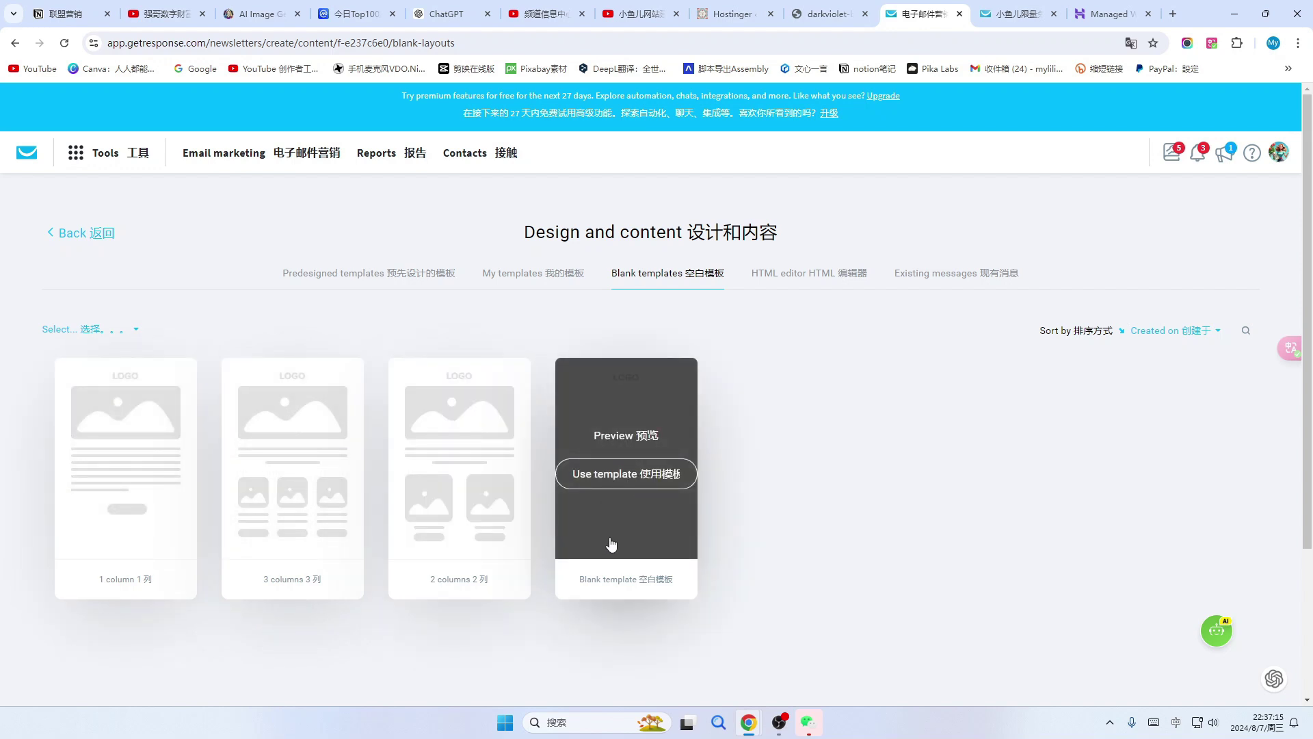
Start from the blank one-column template, remove the header logo, and open the section's blocks.
{"action": "left_click", "coordinate": [660, 474]}
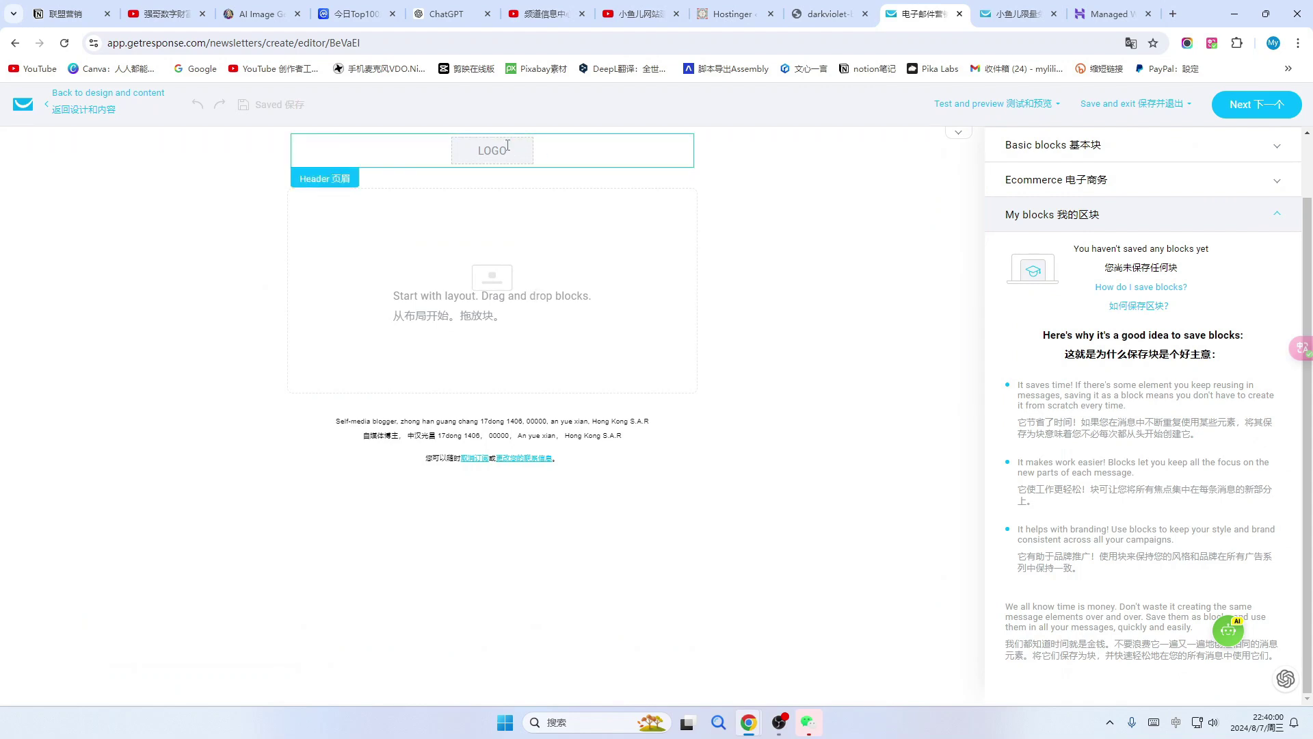
{"action": "left_click", "coordinate": [507, 145]}
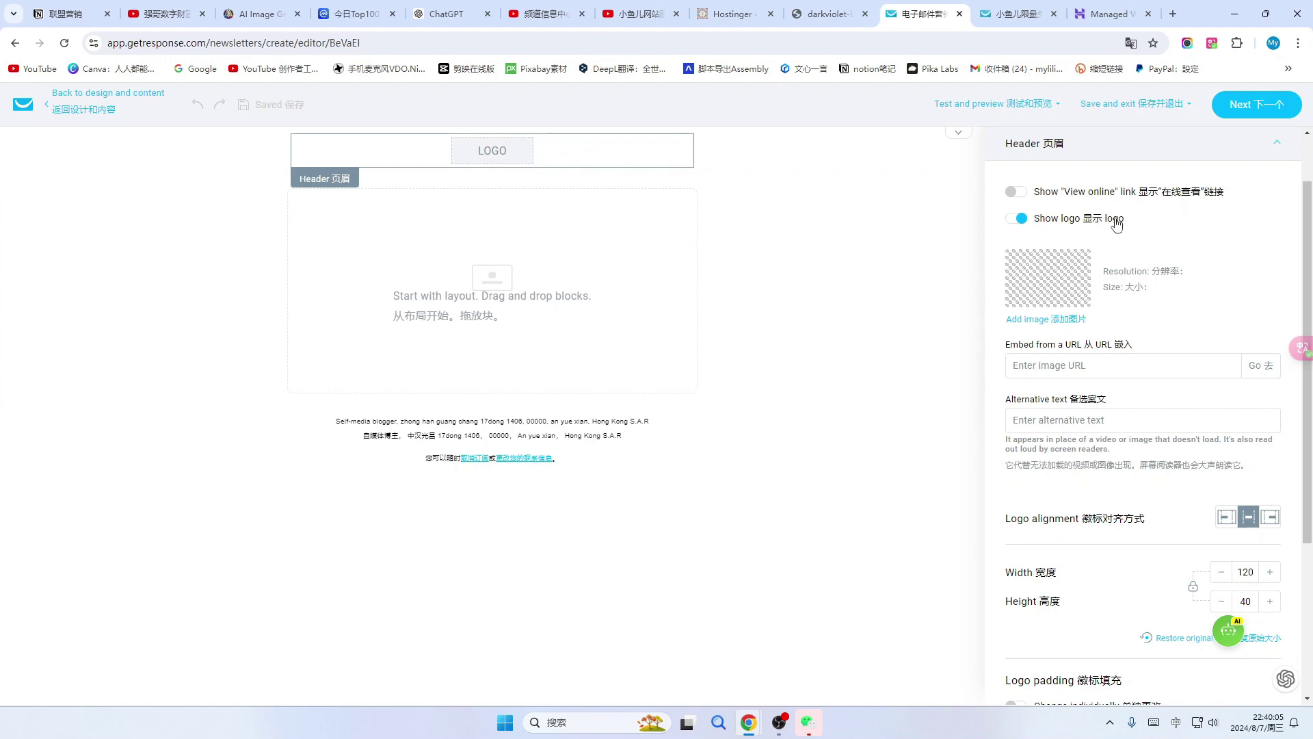
{"action": "left_click", "coordinate": [1022, 219]}
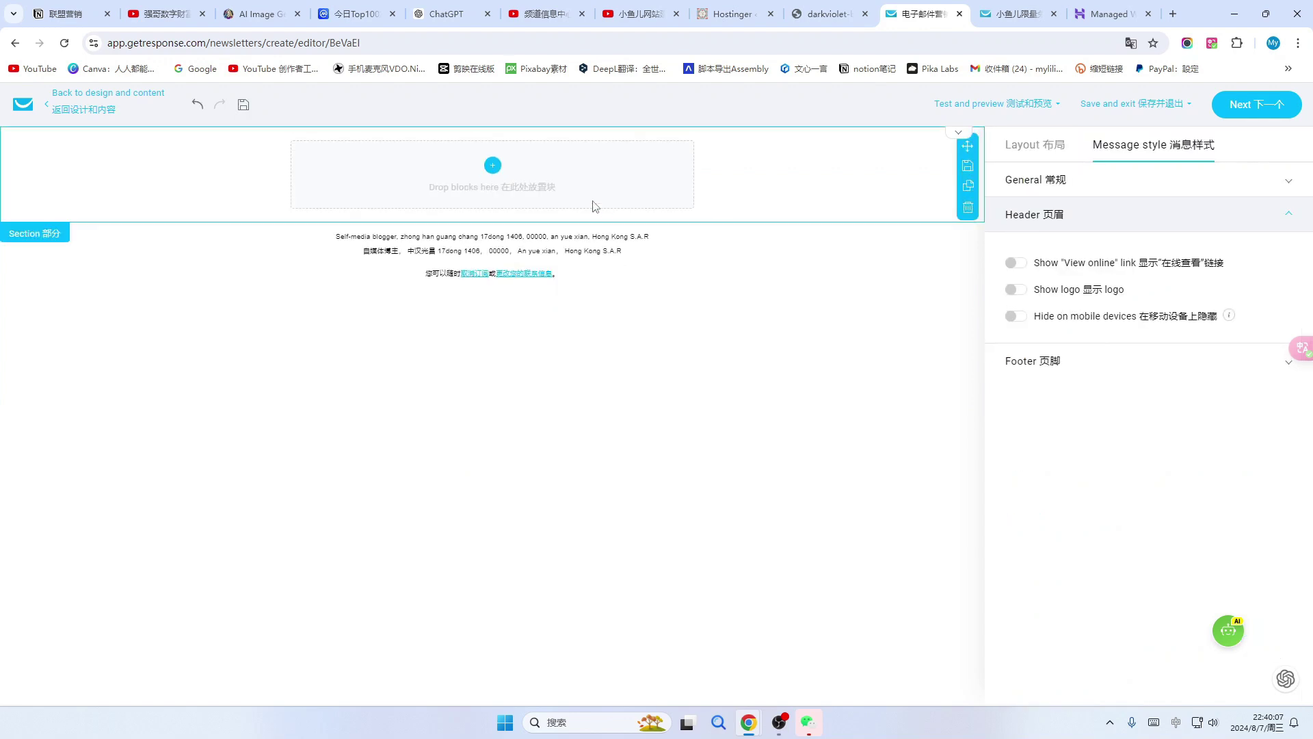
{"action": "left_click", "coordinate": [568, 177]}
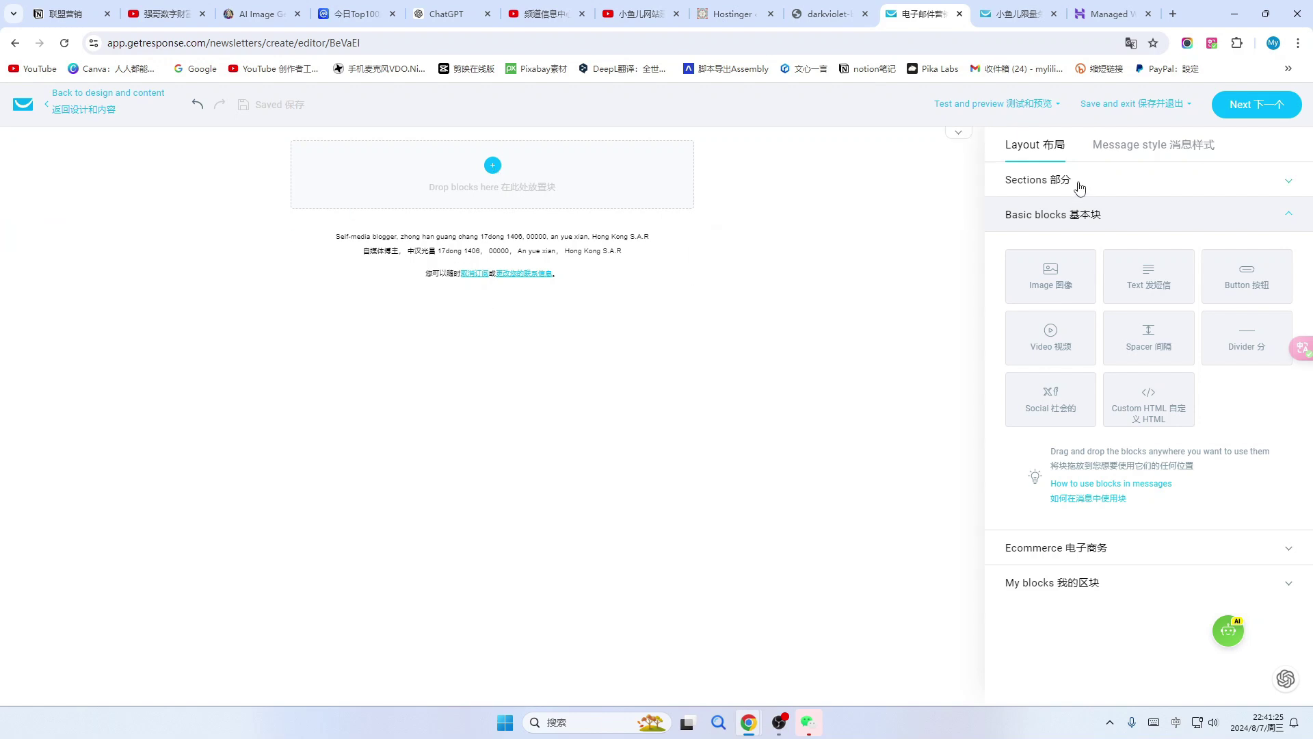
{"action": "left_click", "coordinate": [863, 176]}
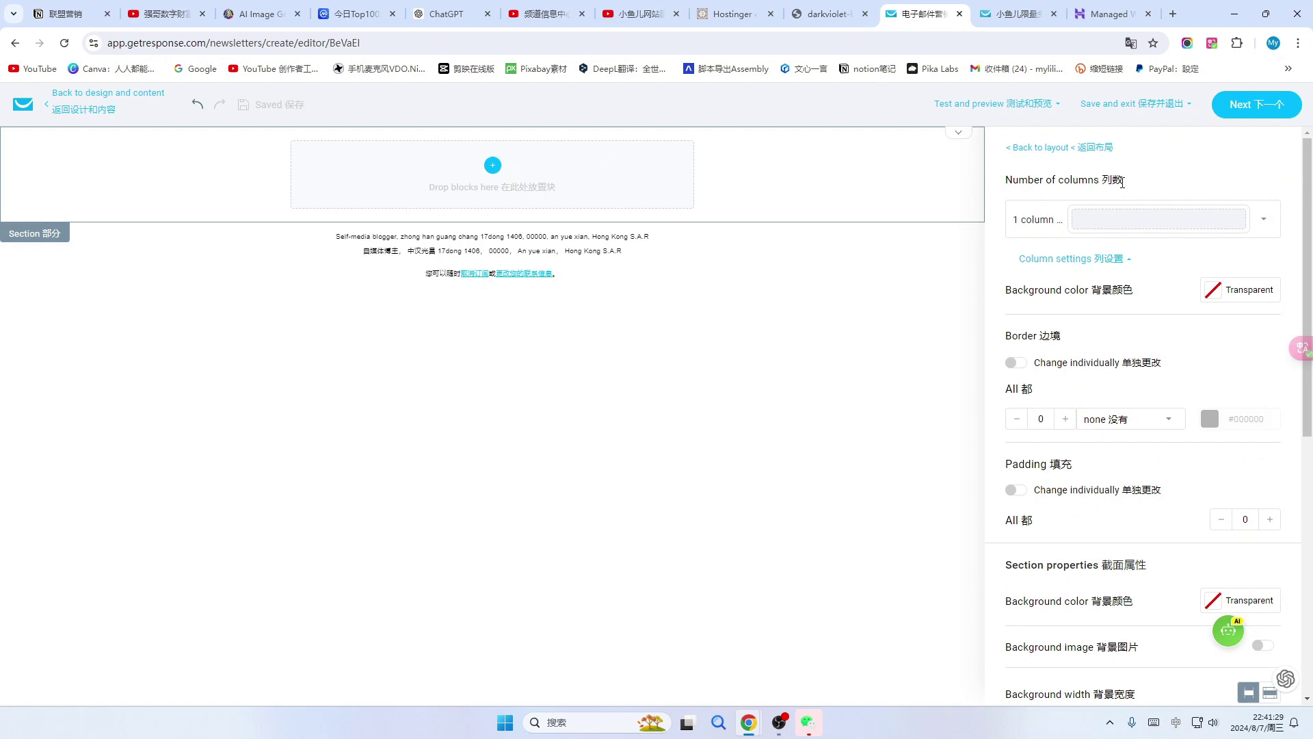
{"action": "left_click", "coordinate": [493, 167]}
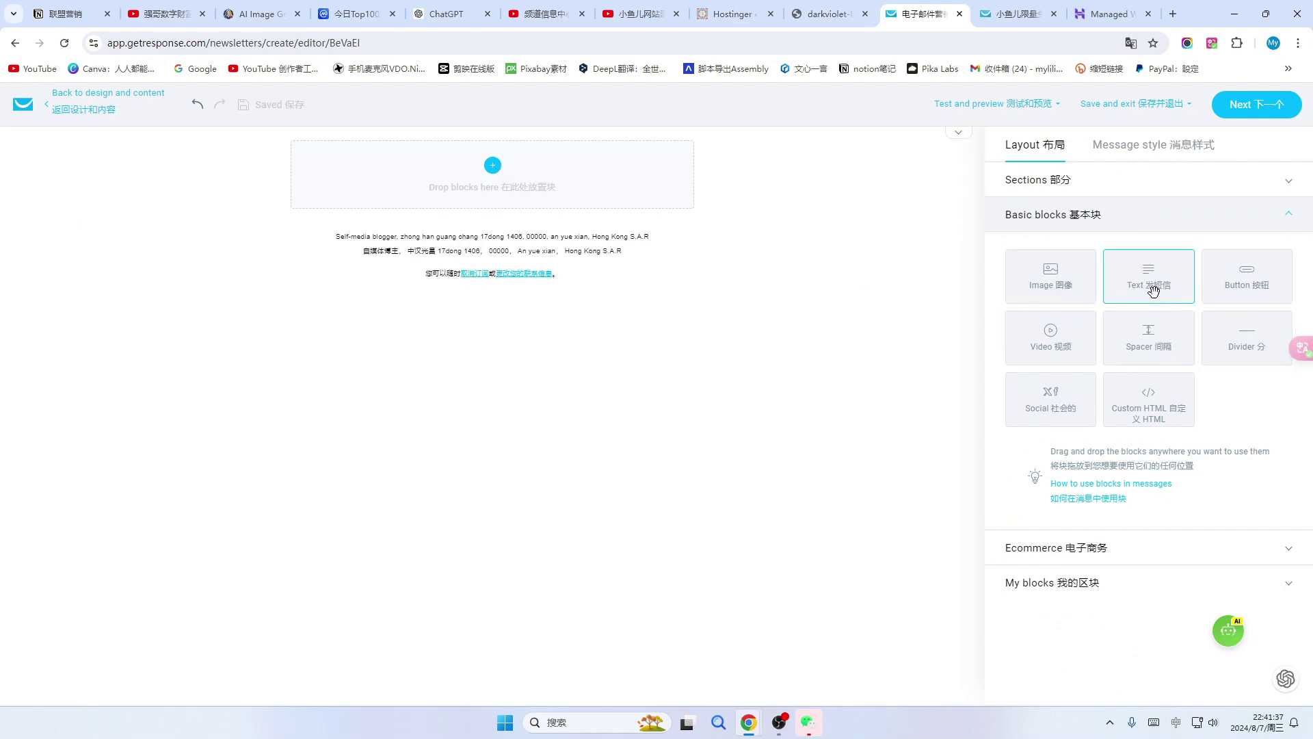
Place an empty Text block in the email's blank section.
{"action": "left_click_drag", "start_coordinate": [1155, 275], "coordinate": [519, 173]}
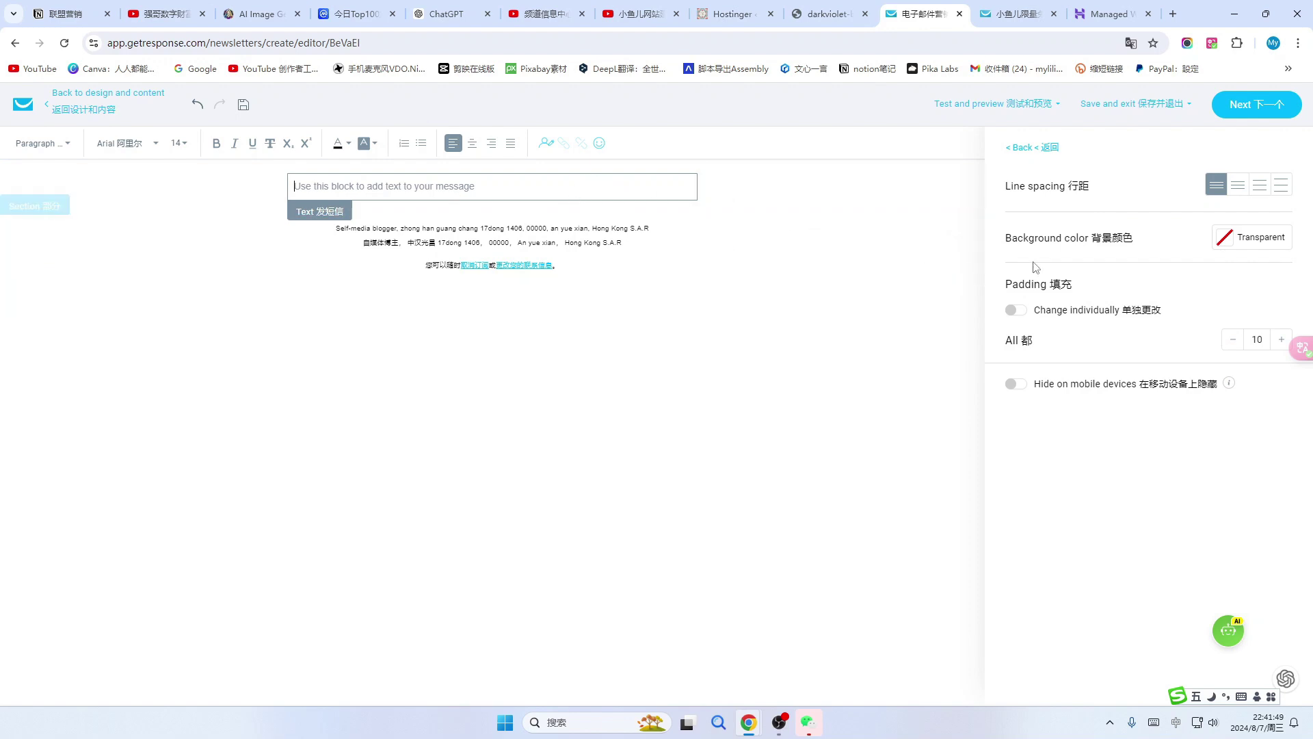
{"action": "left_click", "coordinate": [1010, 151]}
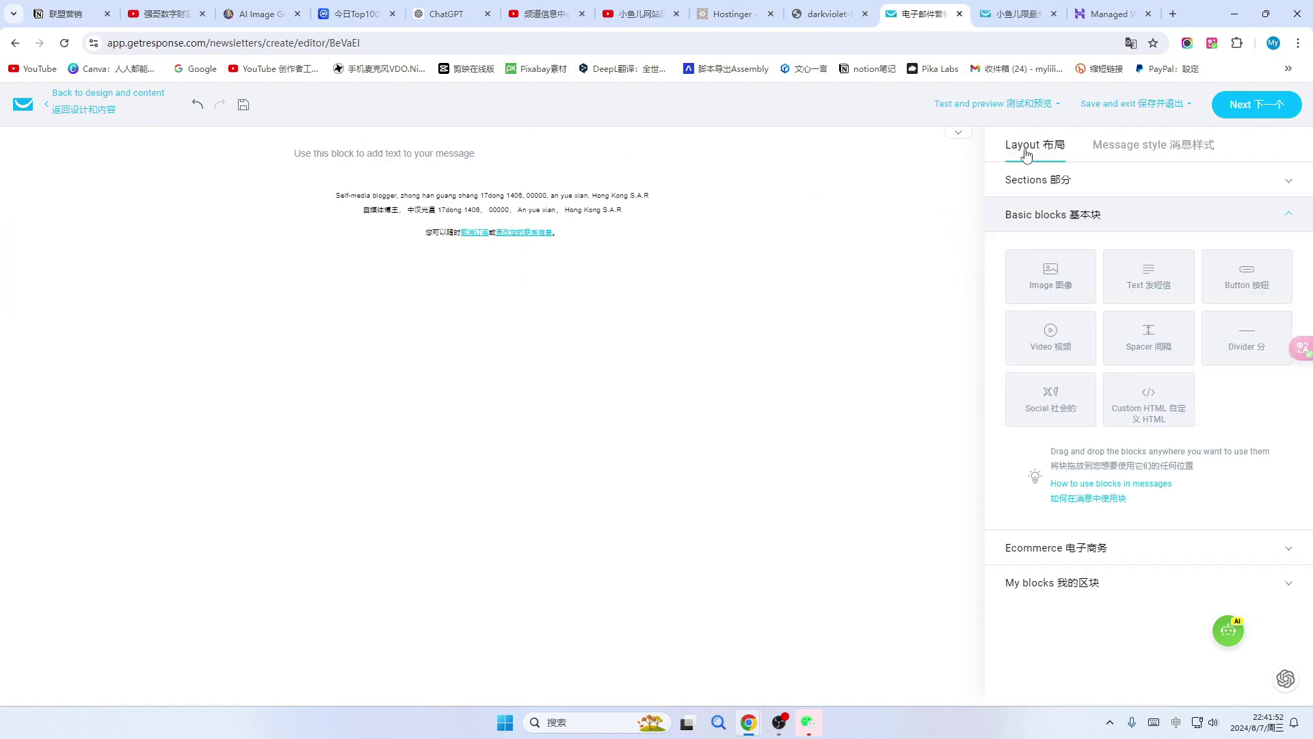
{"action": "left_click", "coordinate": [667, 186]}
{"action": "left_click", "coordinate": [1016, 149]}
{"action": "left_click", "coordinate": [389, 155]}
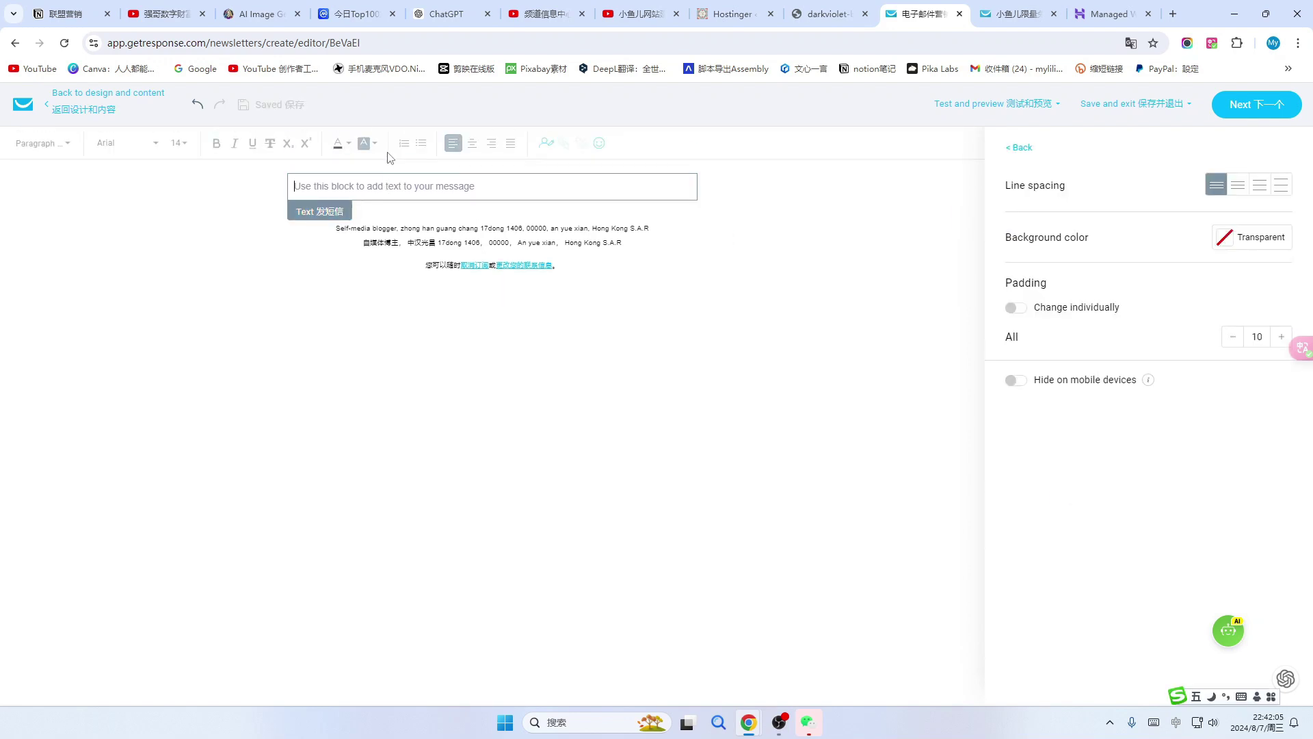
Paste ChatGPT's shopping-tips email into the text block and delete 姓名 from the greeting.
{"action": "left_click", "coordinate": [446, 14]}
{"action": "left_click_drag", "start_coordinate": [428, 236], "coordinate": [462, 354]}
{"action": "key", "text": "ctrl+c"}
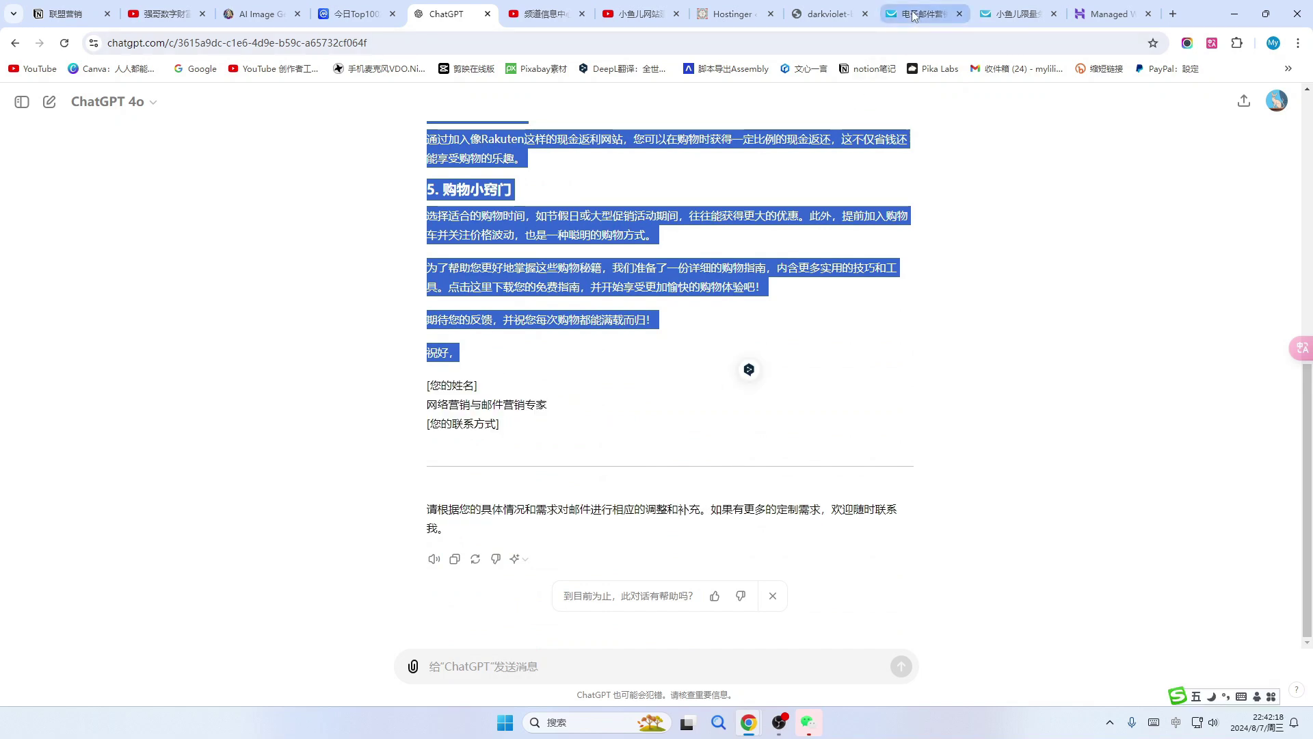
{"action": "left_click", "coordinate": [923, 14]}
{"action": "key", "text": "ctrl+v"}
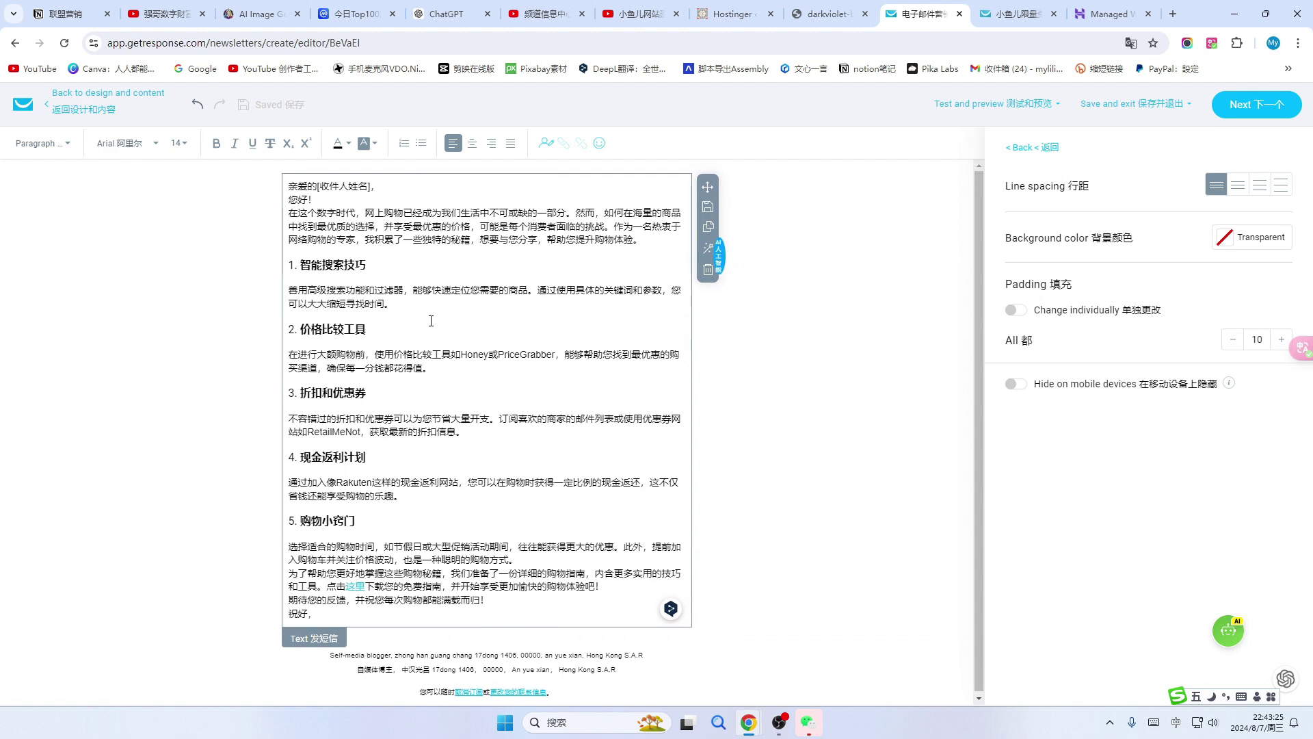
{"action": "left_click", "coordinate": [445, 14]}
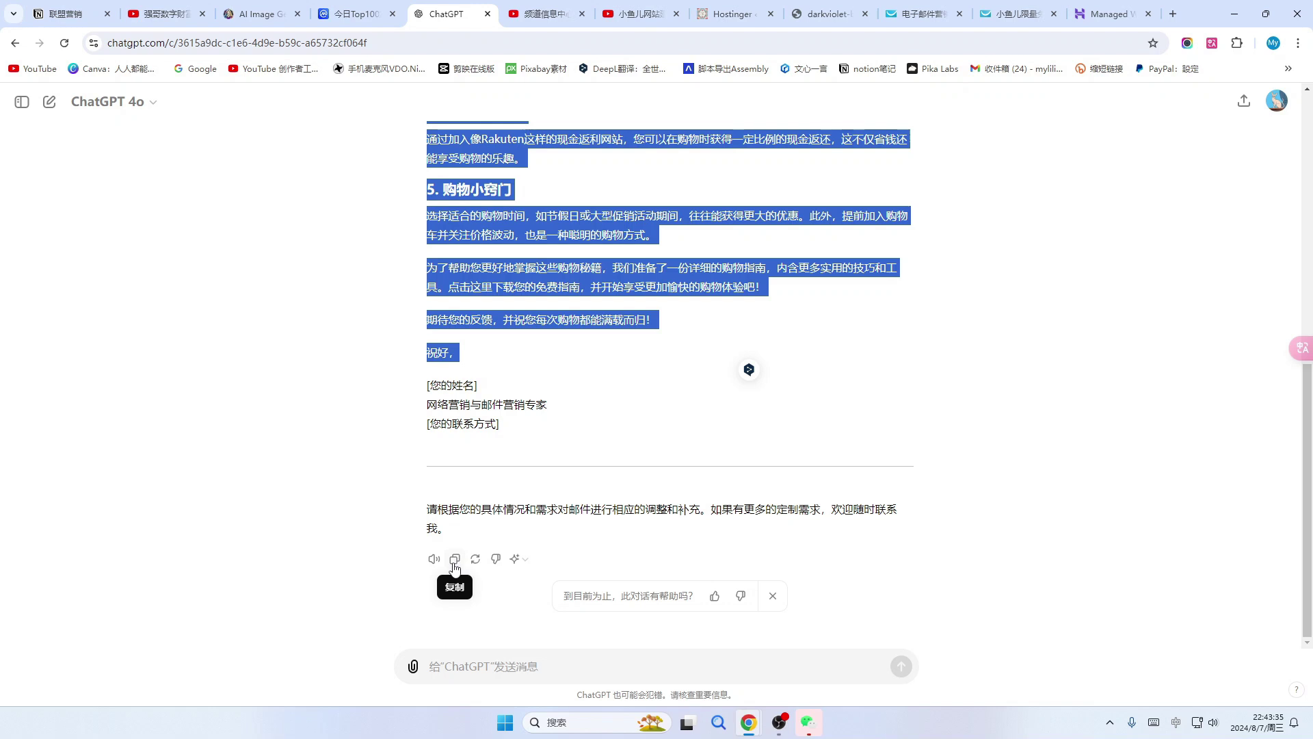
{"action": "left_click", "coordinate": [454, 559]}
{"action": "left_click", "coordinate": [923, 14]}
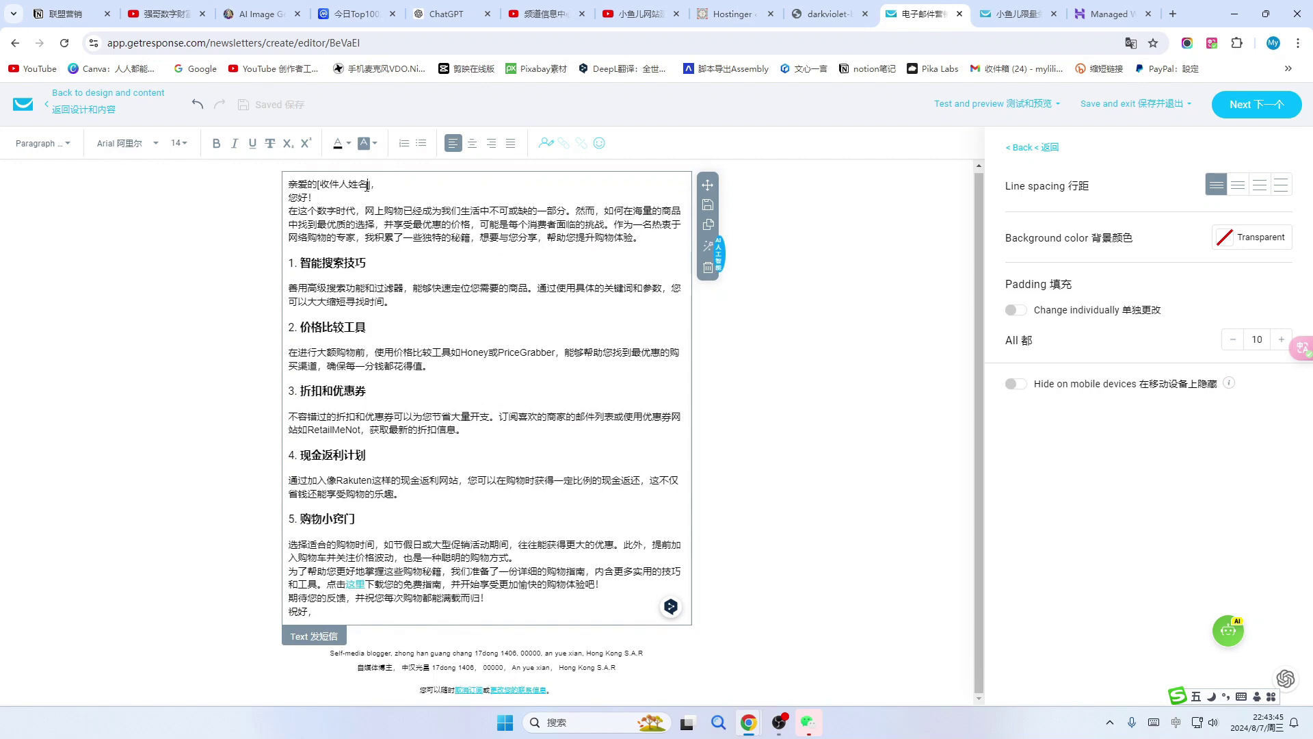
{"action": "key", "text": "BackSpace"}
{"action": "key", "text": "BackSpace"}
Replace the greeting's leftover [收]， with a firstname personalization field after 亲爱的.
{"action": "left_click", "coordinate": [343, 186]}
{"action": "key", "text": "BackSpace"}
{"action": "key", "text": "BackSpace"}
{"action": "key", "text": "BackSpace"}
{"action": "left_click", "coordinate": [546, 145]}
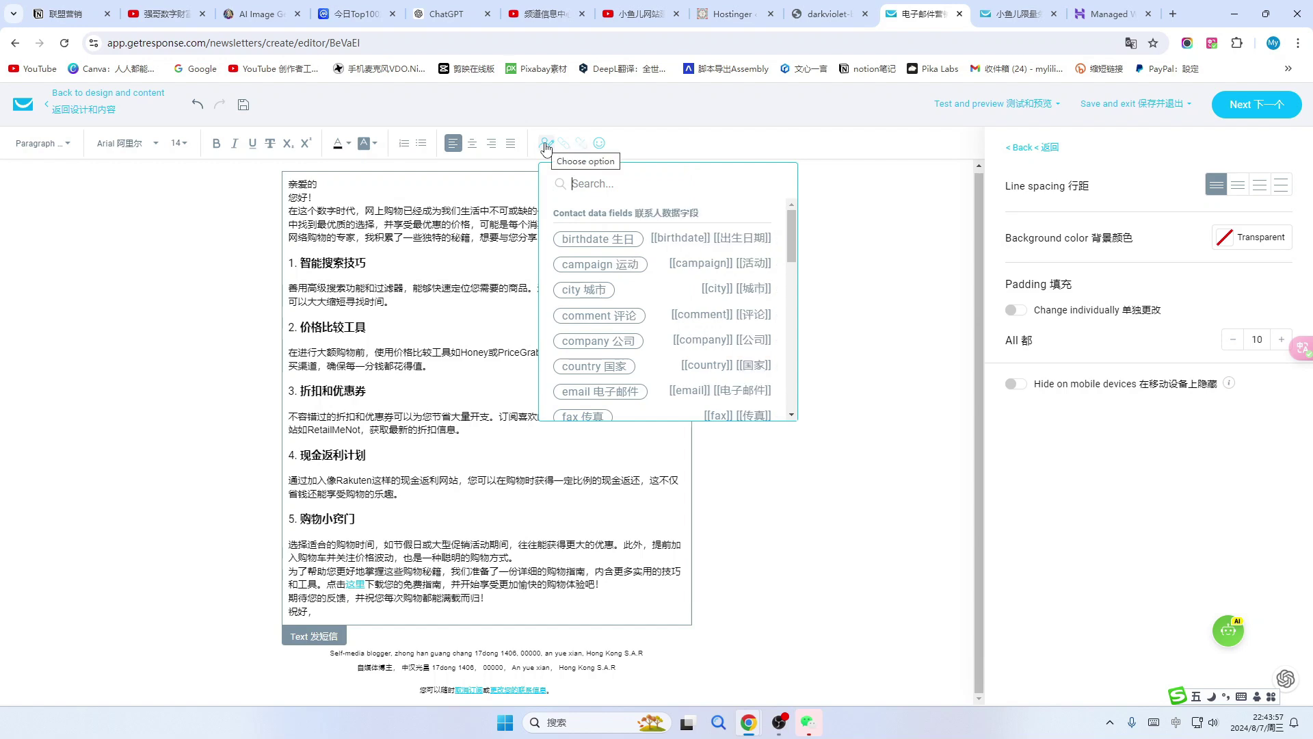
{"action": "scroll", "coordinate": [611, 316], "scroll_direction": "down", "scroll_amount": 2}
{"action": "left_click", "coordinate": [607, 306]}
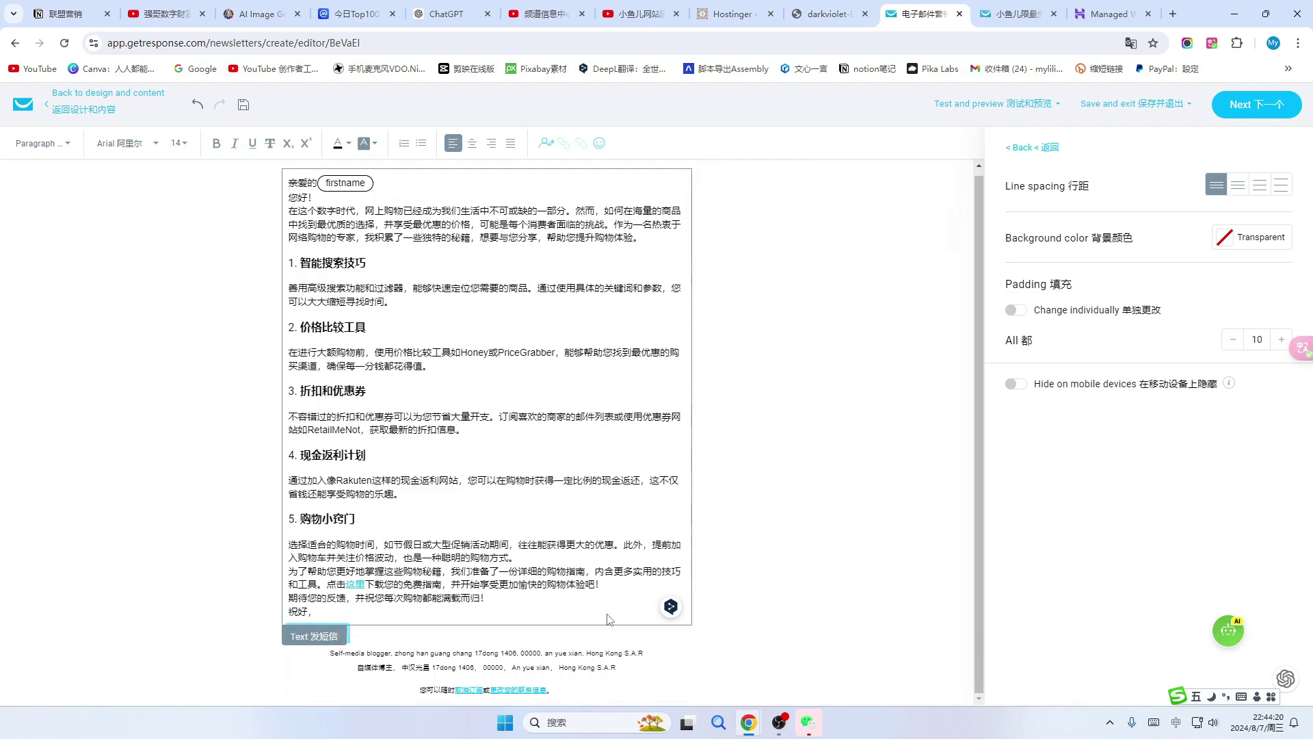
{"action": "left_click", "coordinate": [503, 637]}
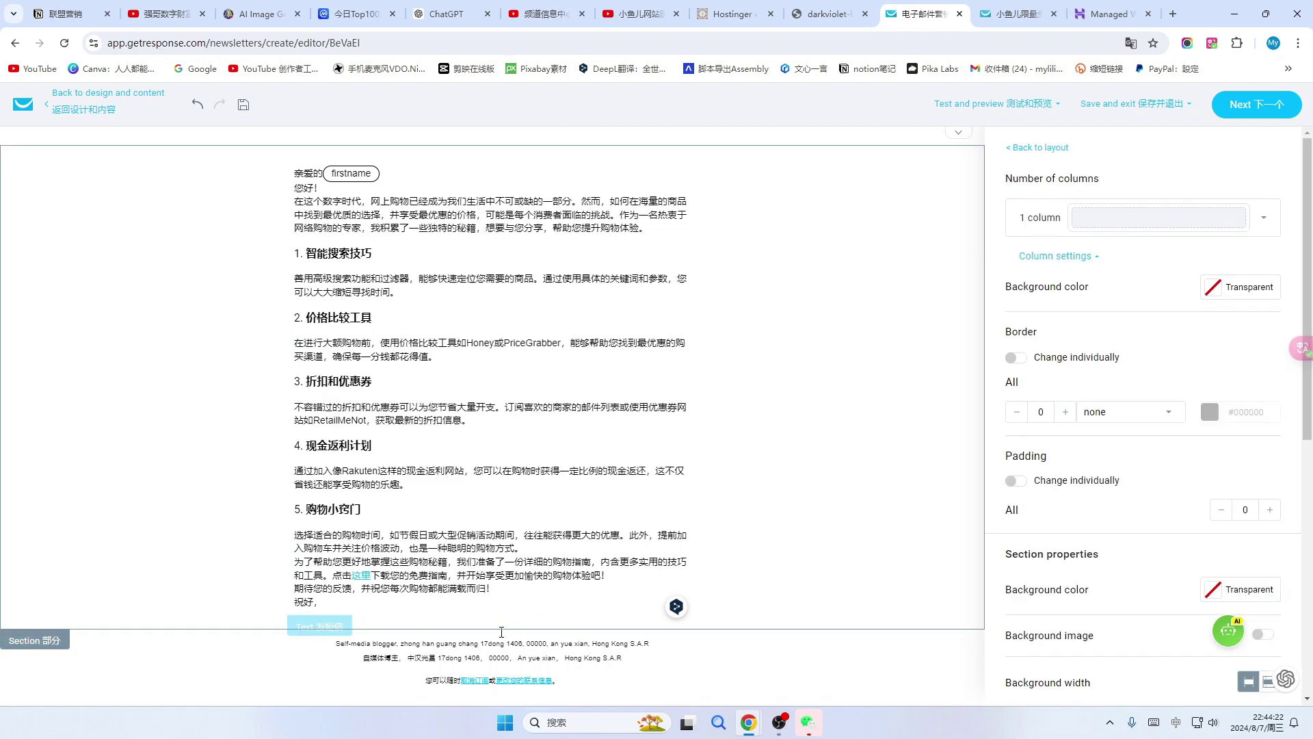
{"action": "left_click", "coordinate": [601, 217]}
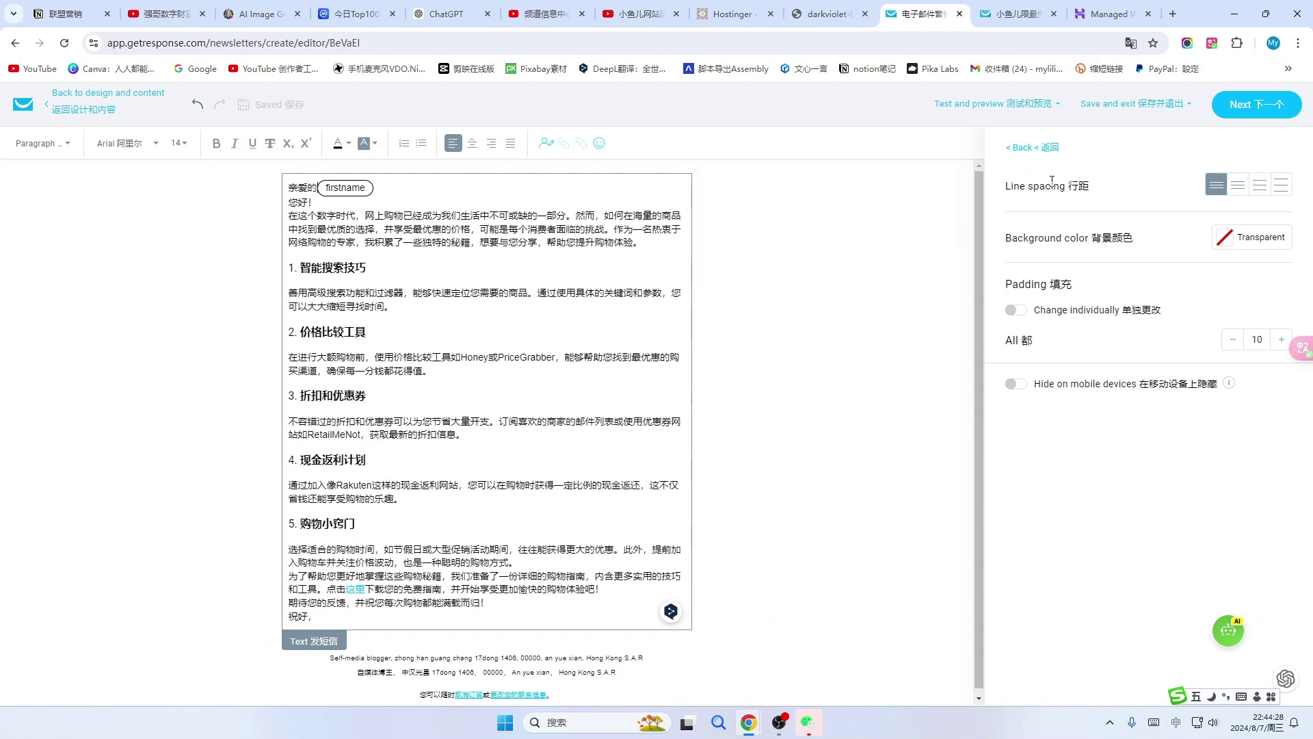
{"action": "left_click", "coordinate": [1011, 148]}
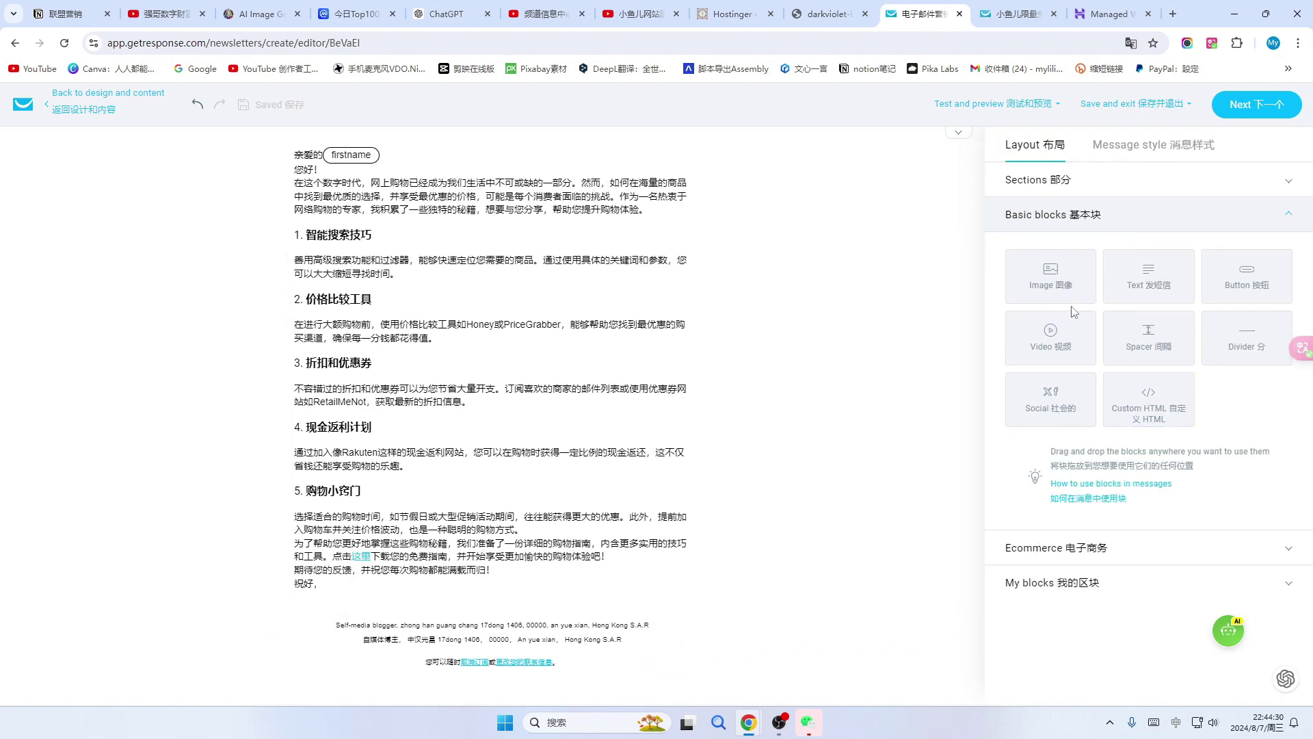
Add an Image block below the text showing the 小鱼儿的购物秘籍 picture from Files and images.
{"action": "left_click_drag", "start_coordinate": [1051, 280], "coordinate": [410, 633]}
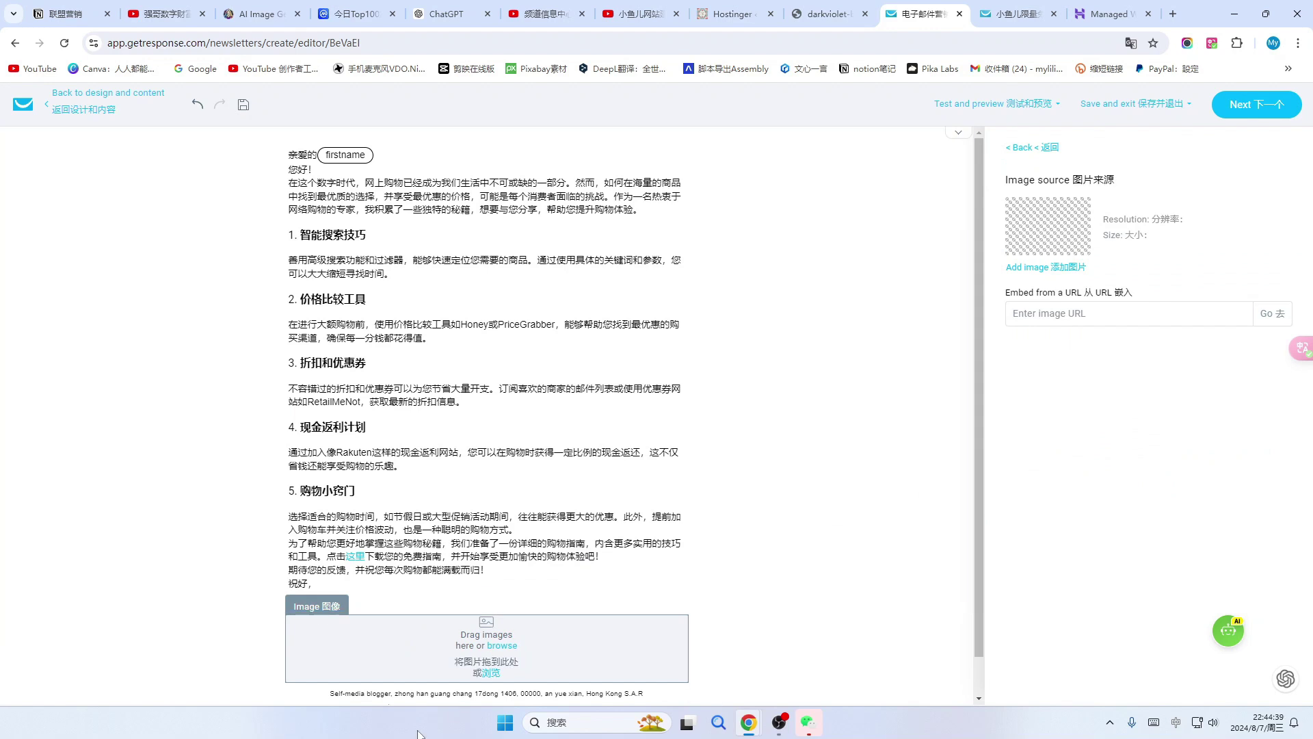
{"action": "left_click", "coordinate": [502, 654]}
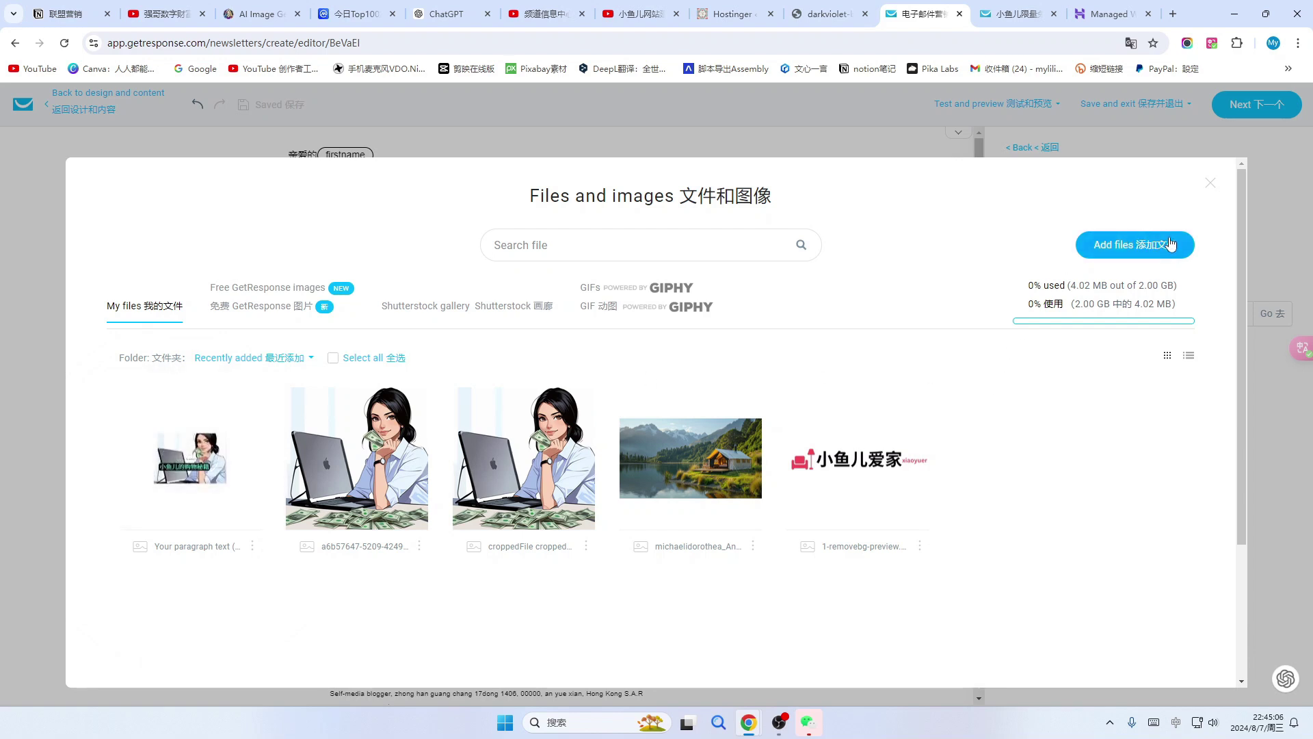
{"action": "left_click", "coordinate": [189, 459]}
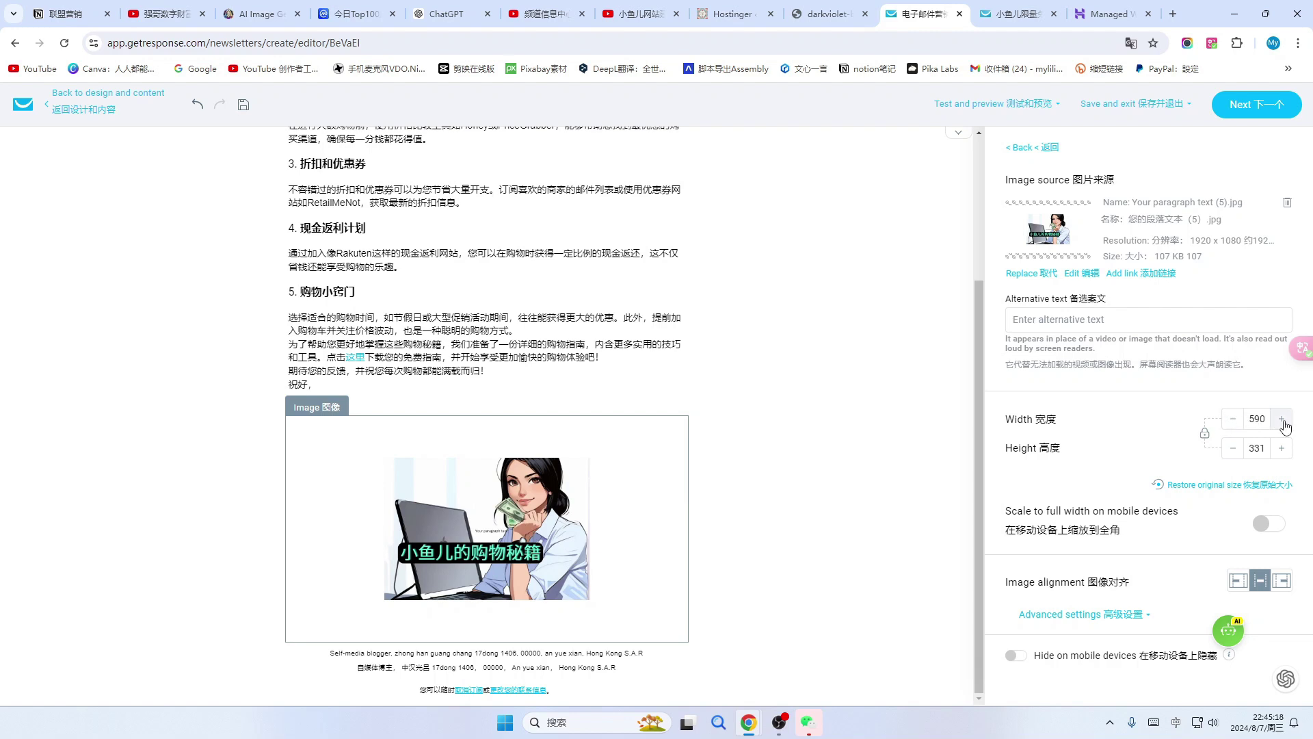
Set the cover image's width to 590 and height to 500.
{"action": "double_click", "coordinate": [1255, 420]}
{"action": "type", "text": "1000"}
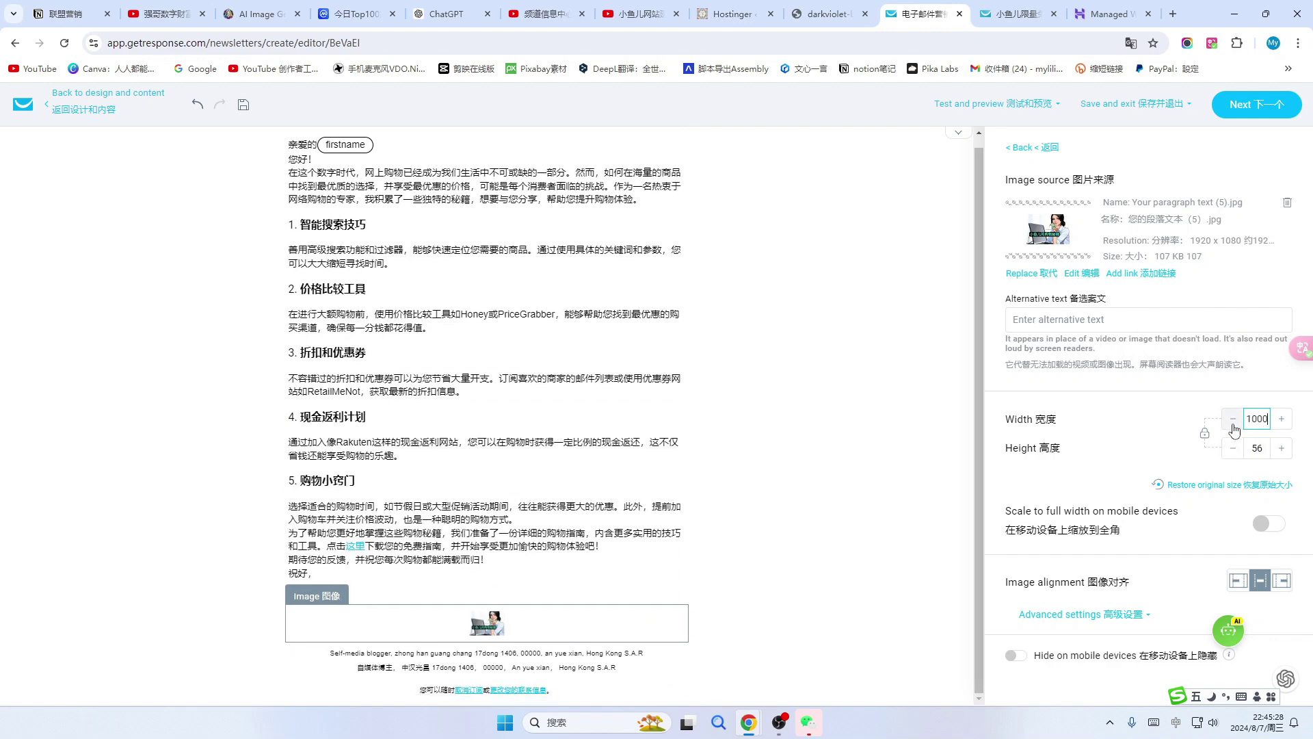
{"action": "double_click", "coordinate": [1247, 426]}
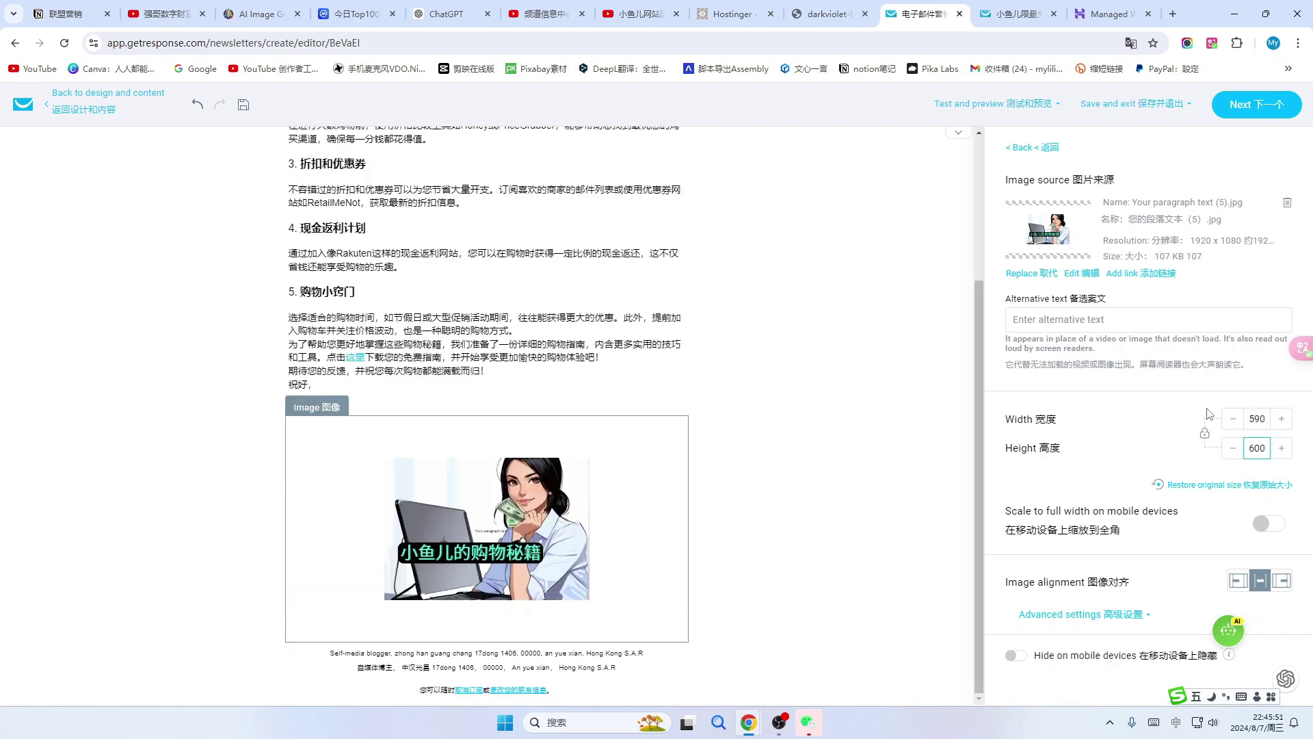
{"action": "double_click", "coordinate": [1256, 448]}
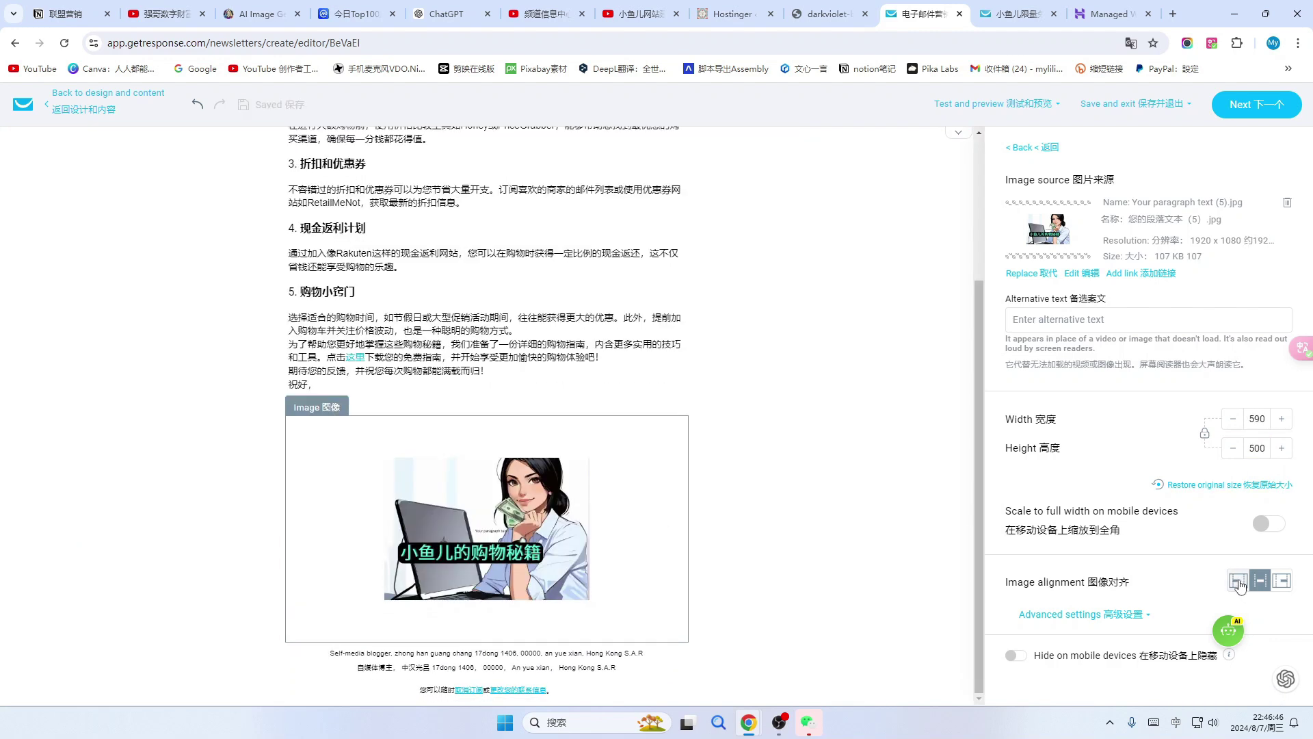
Align the cover image to the right and review its advanced settings.
{"action": "left_click", "coordinate": [1239, 583]}
{"action": "left_click", "coordinate": [1261, 582]}
{"action": "left_click", "coordinate": [1282, 582]}
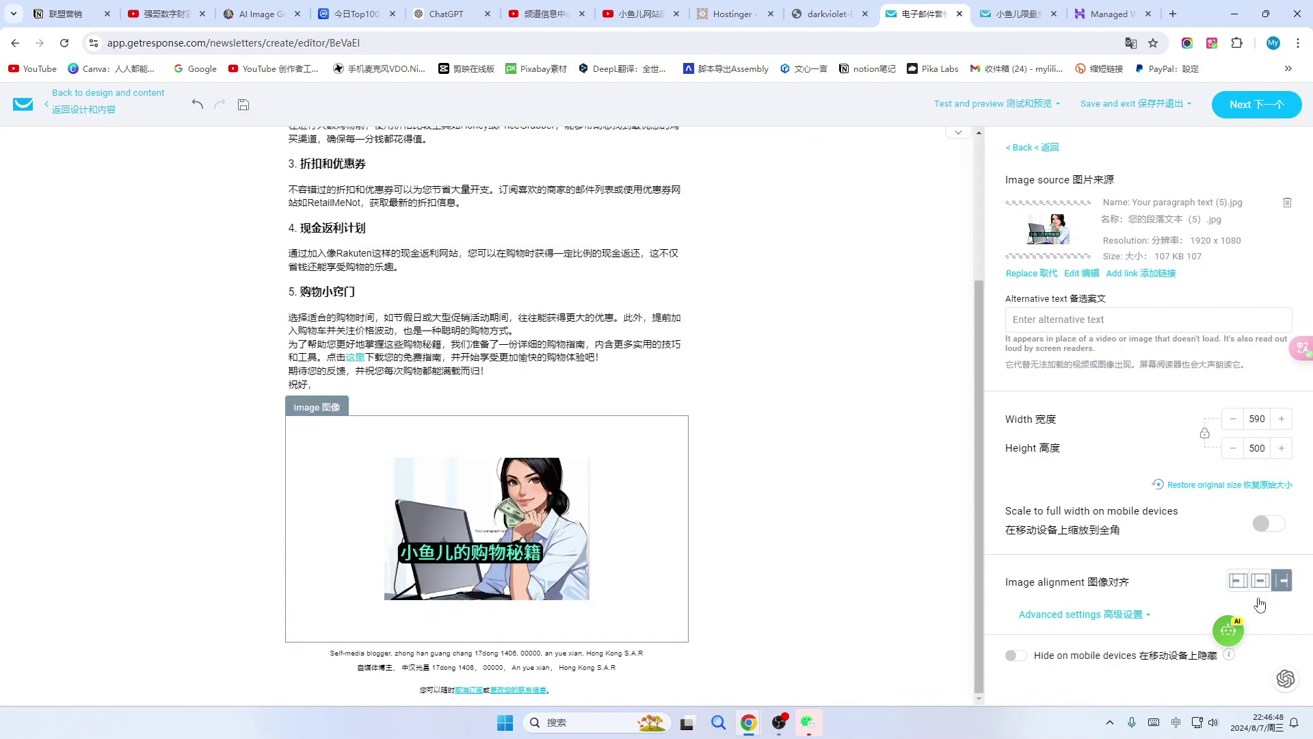
{"action": "left_click", "coordinate": [1080, 614]}
{"action": "scroll", "coordinate": [1146, 615], "scroll_direction": "down", "scroll_amount": 4}
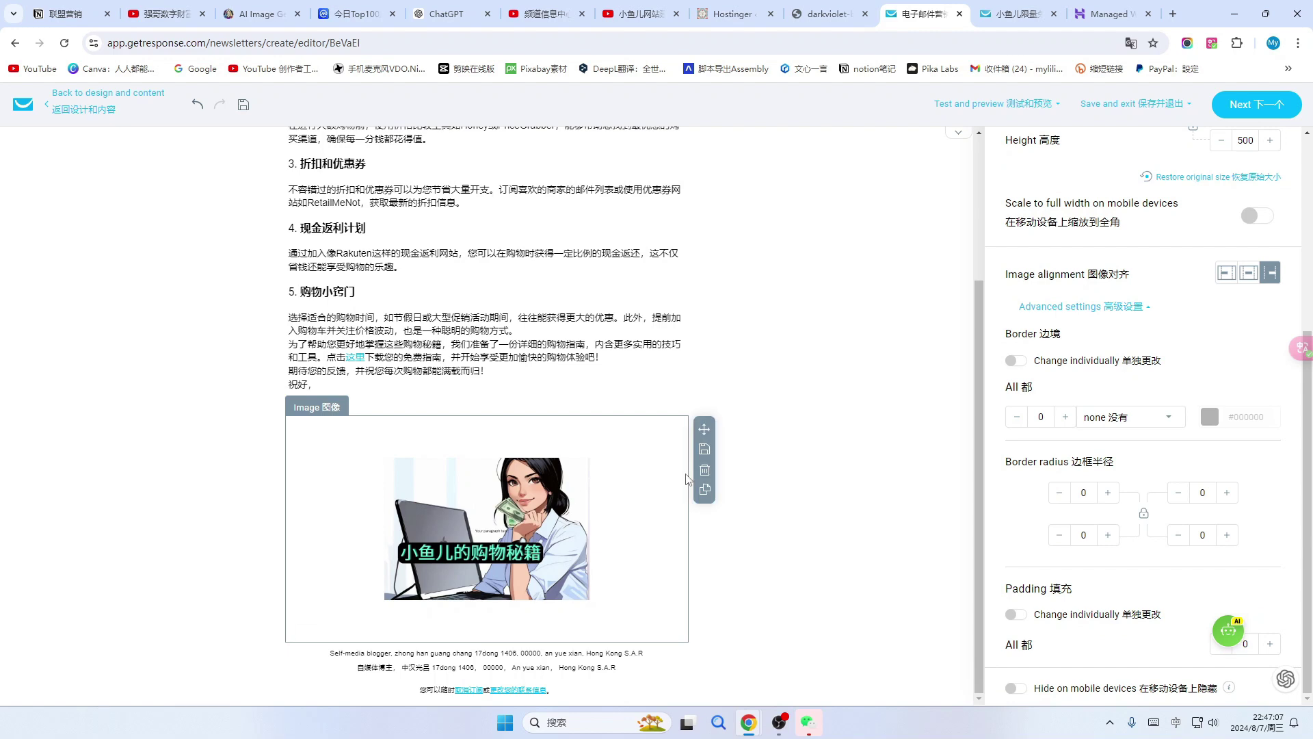
{"action": "mouse_move", "coordinate": [640, 532]}
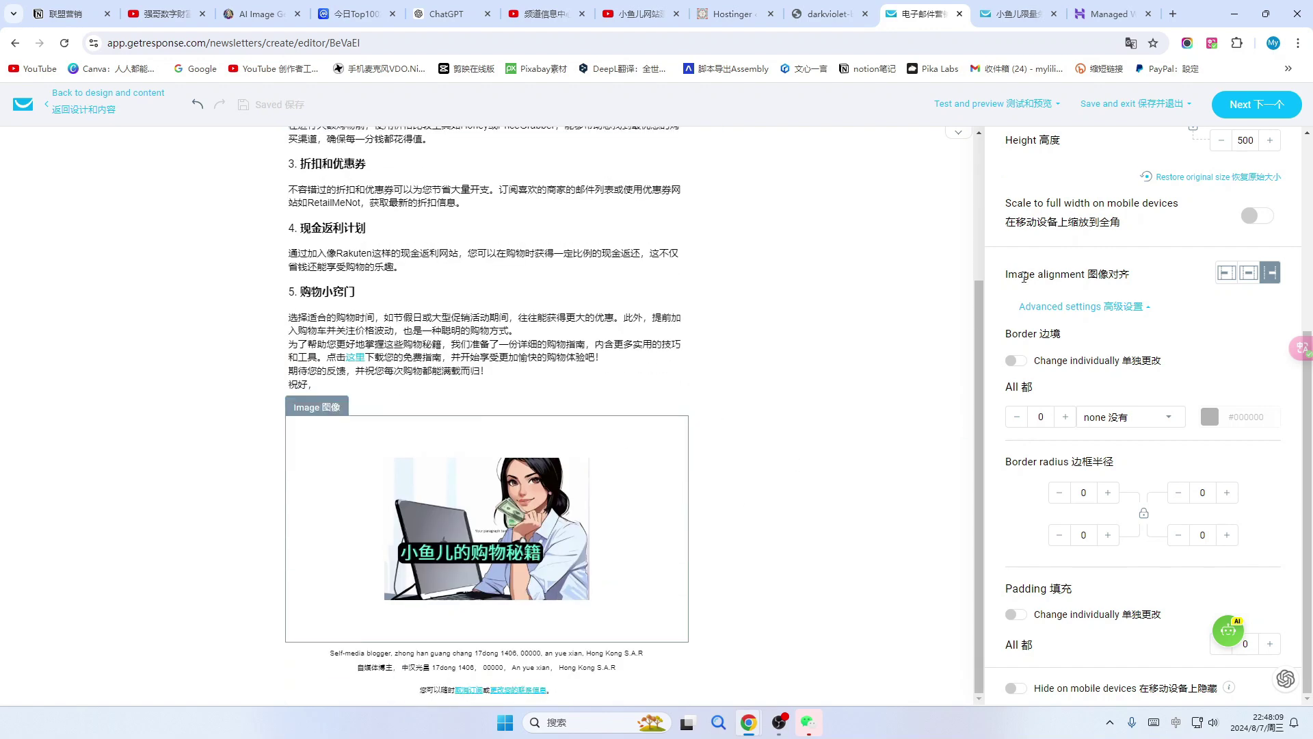
{"action": "scroll", "coordinate": [1026, 273], "scroll_direction": "up", "scroll_amount": 5}
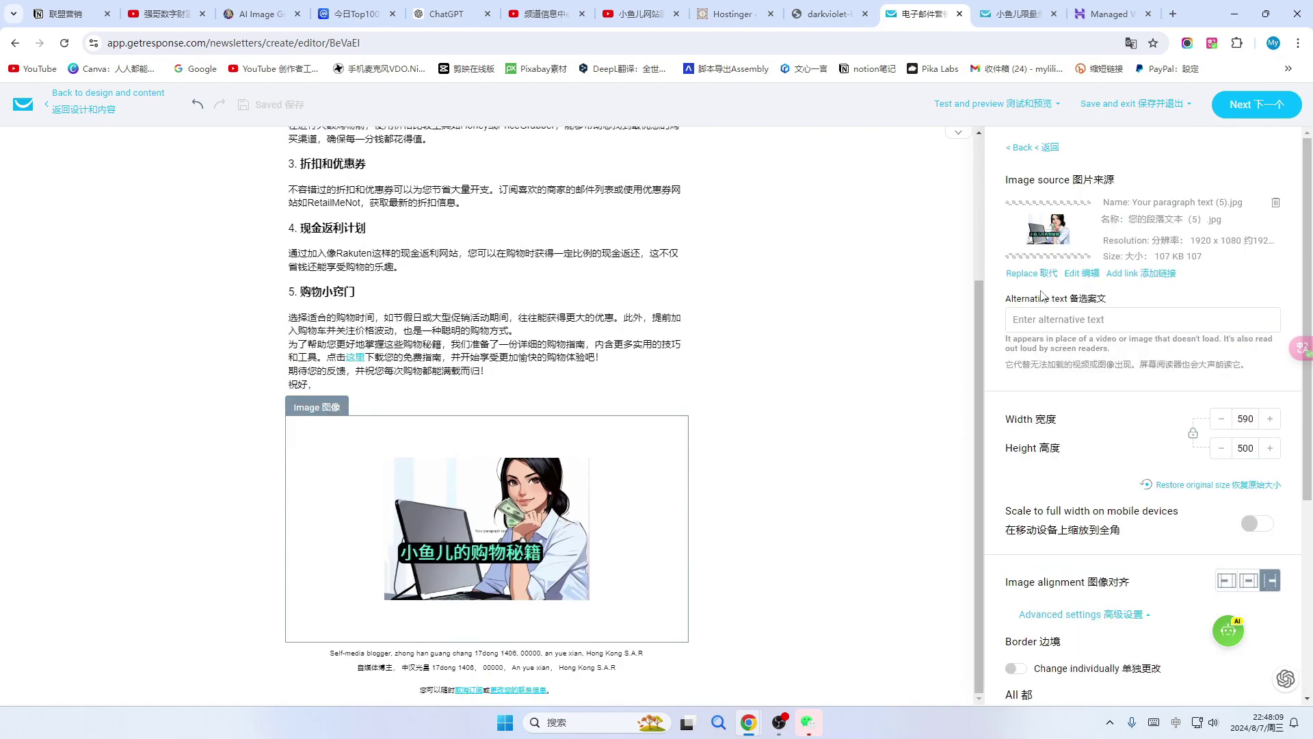
{"action": "left_click", "coordinate": [1010, 149]}
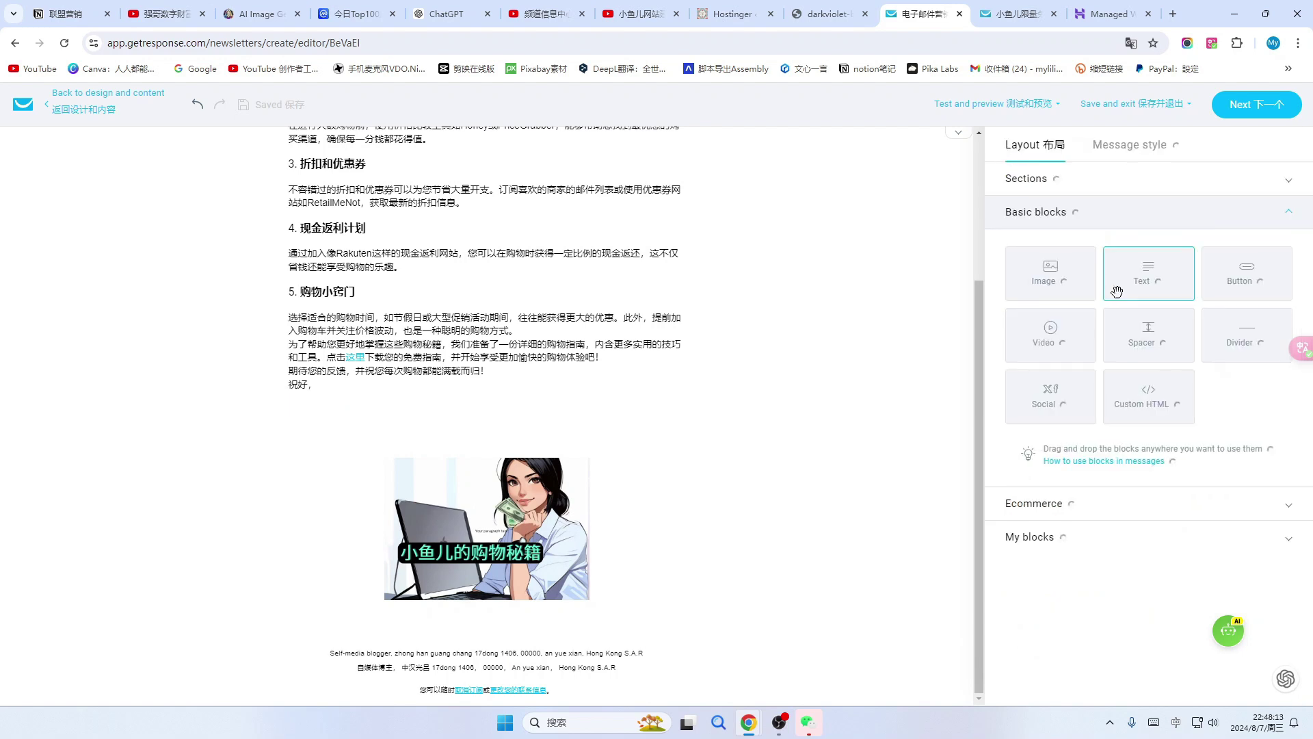
Add a button block below the cover image and caption it 点击查看.
{"action": "left_click_drag", "start_coordinate": [1243, 274], "coordinate": [496, 675]}
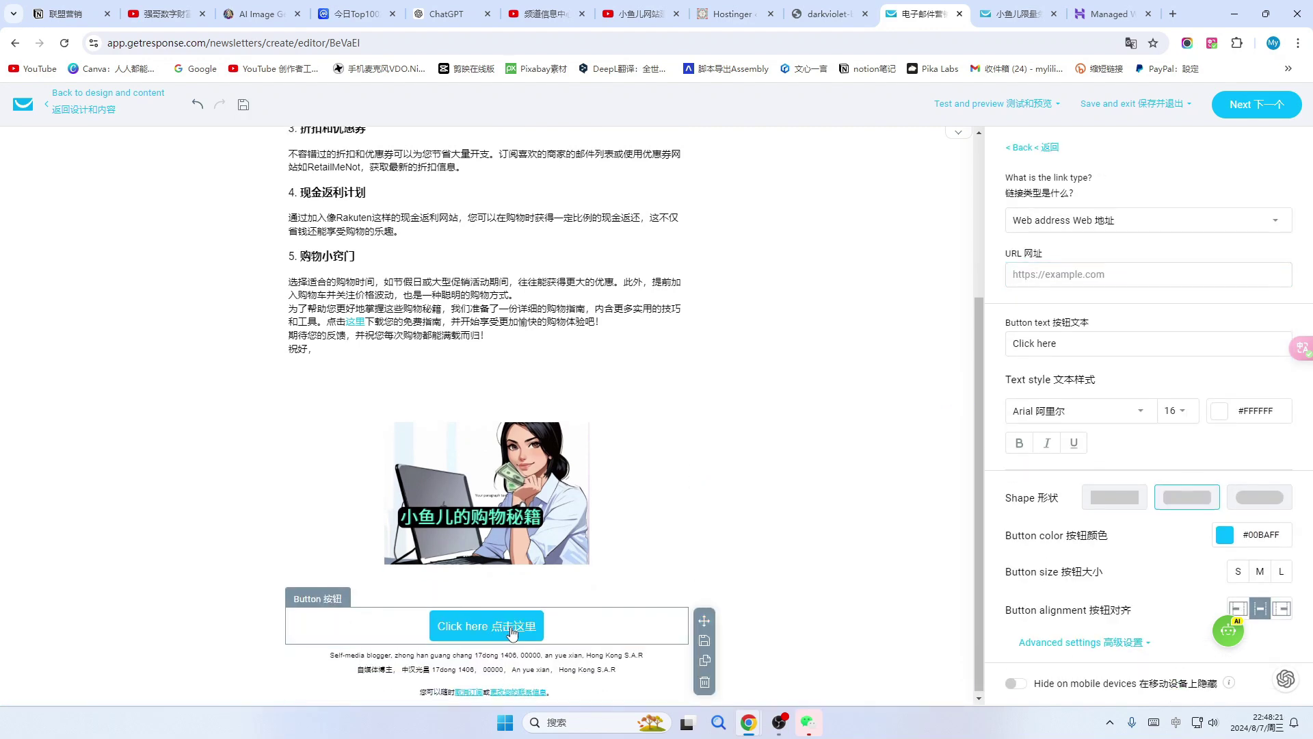
{"action": "left_click", "coordinate": [1212, 43]}
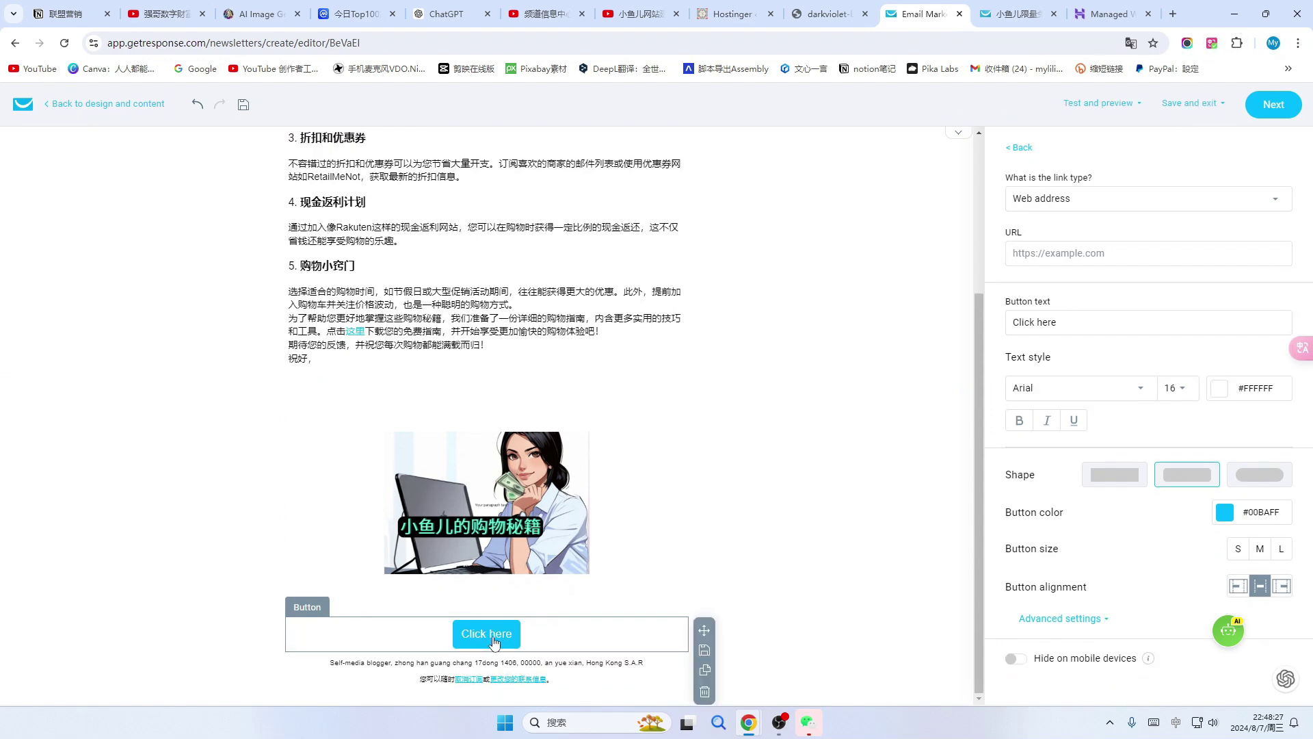
{"action": "left_click", "coordinate": [1190, 199]}
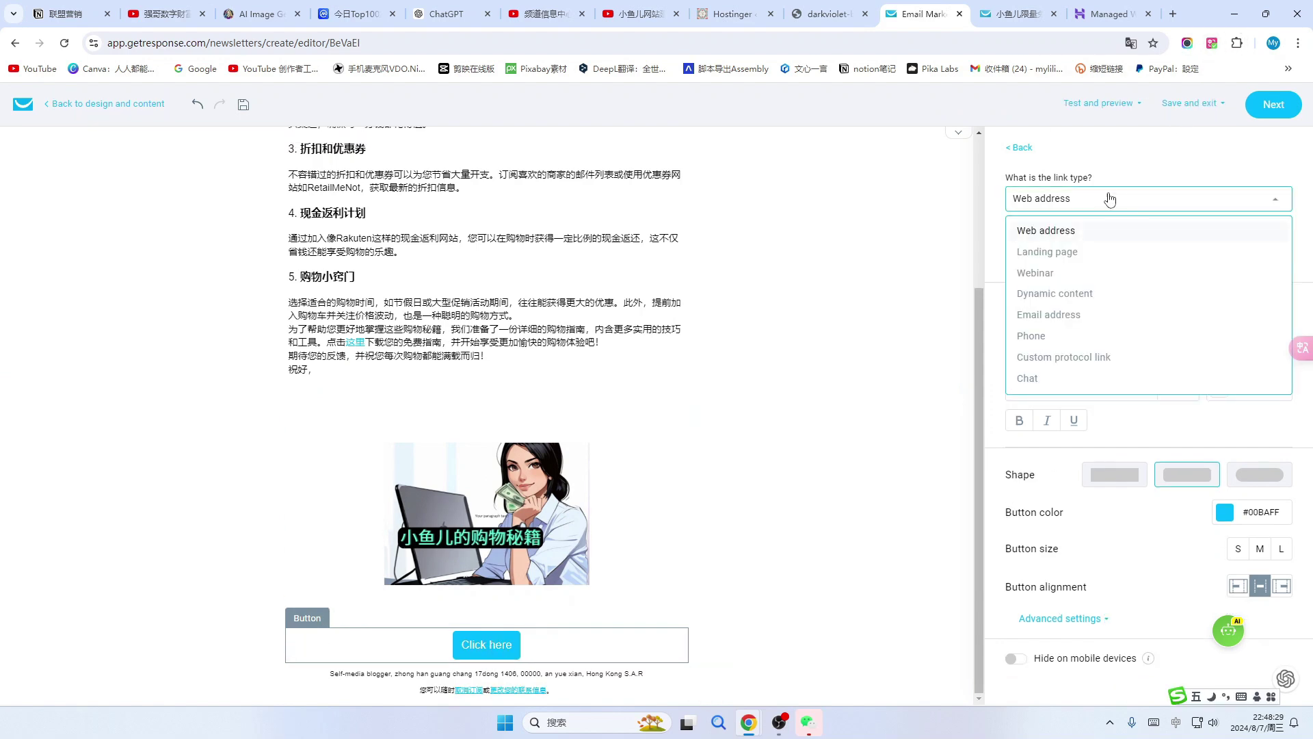
{"action": "key", "text": "BackSpace"}
{"action": "key", "text": "BackSpace"}
{"action": "key", "text": "BackSpace"}
{"action": "key", "text": "BackSpace"}
{"action": "key", "text": "BackSpace"}
{"action": "key", "text": "BackSpace"}
{"action": "key", "text": "BackSpace"}
{"action": "key", "text": "BackSpace"}
{"action": "key", "text": "BackSpace"}
{"action": "key", "text": "BackSpace"}
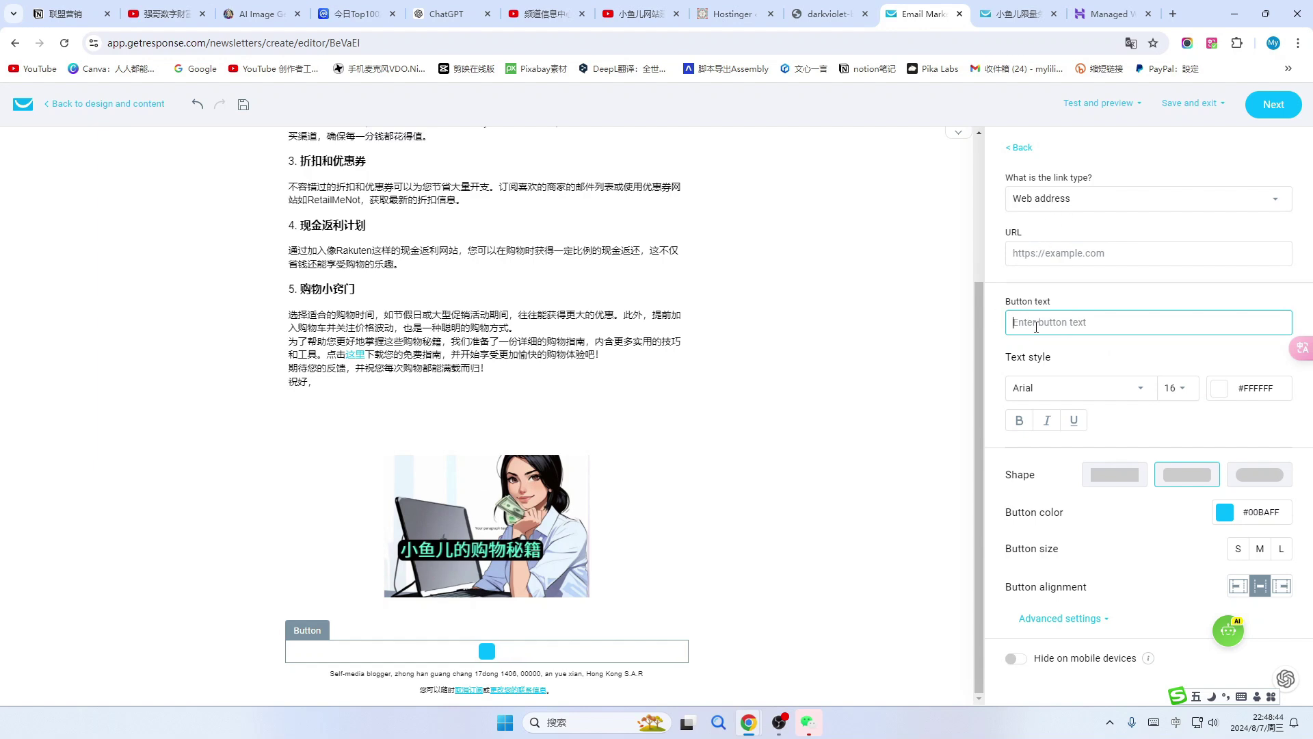
{"action": "type", "text": "点击查看"}
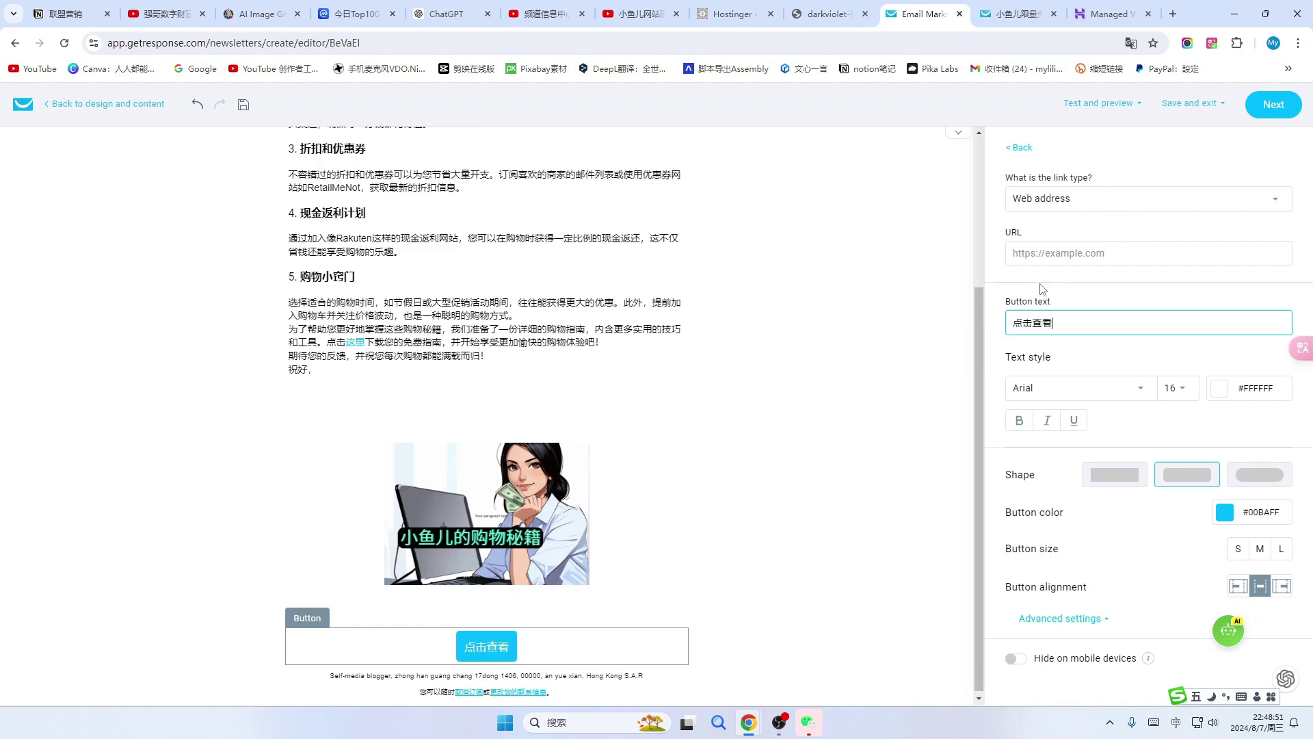
Link the 点击查看 button to the YouTube channel page's address copied from the YouTube tab.
{"action": "left_click", "coordinate": [1132, 254]}
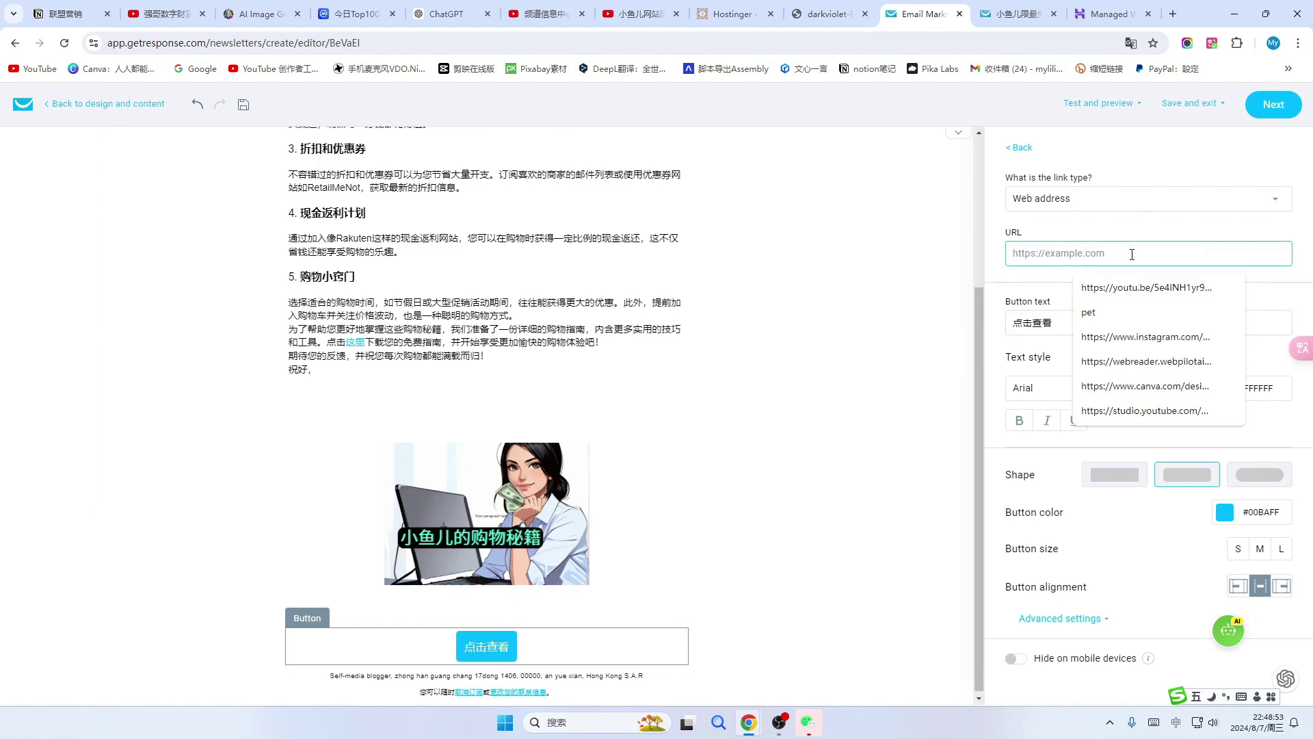
{"action": "left_click", "coordinate": [639, 13]}
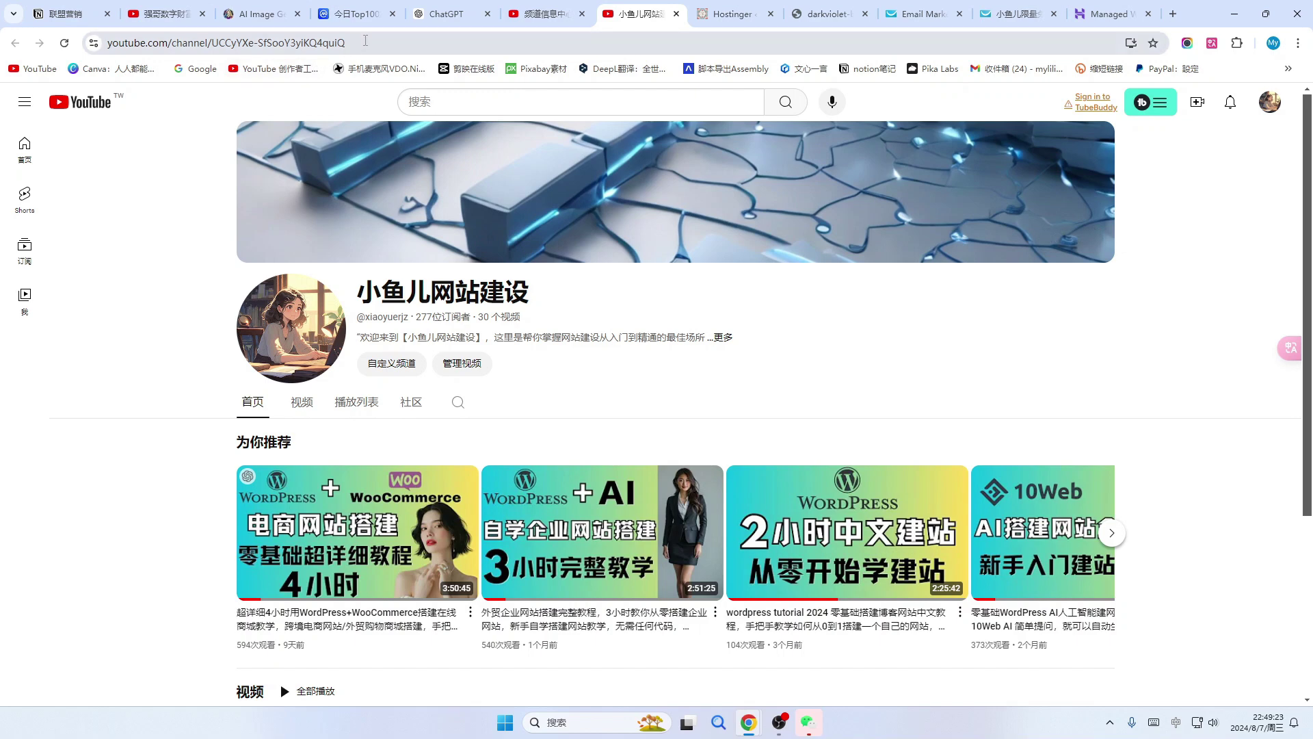
{"action": "left_click", "coordinate": [366, 43]}
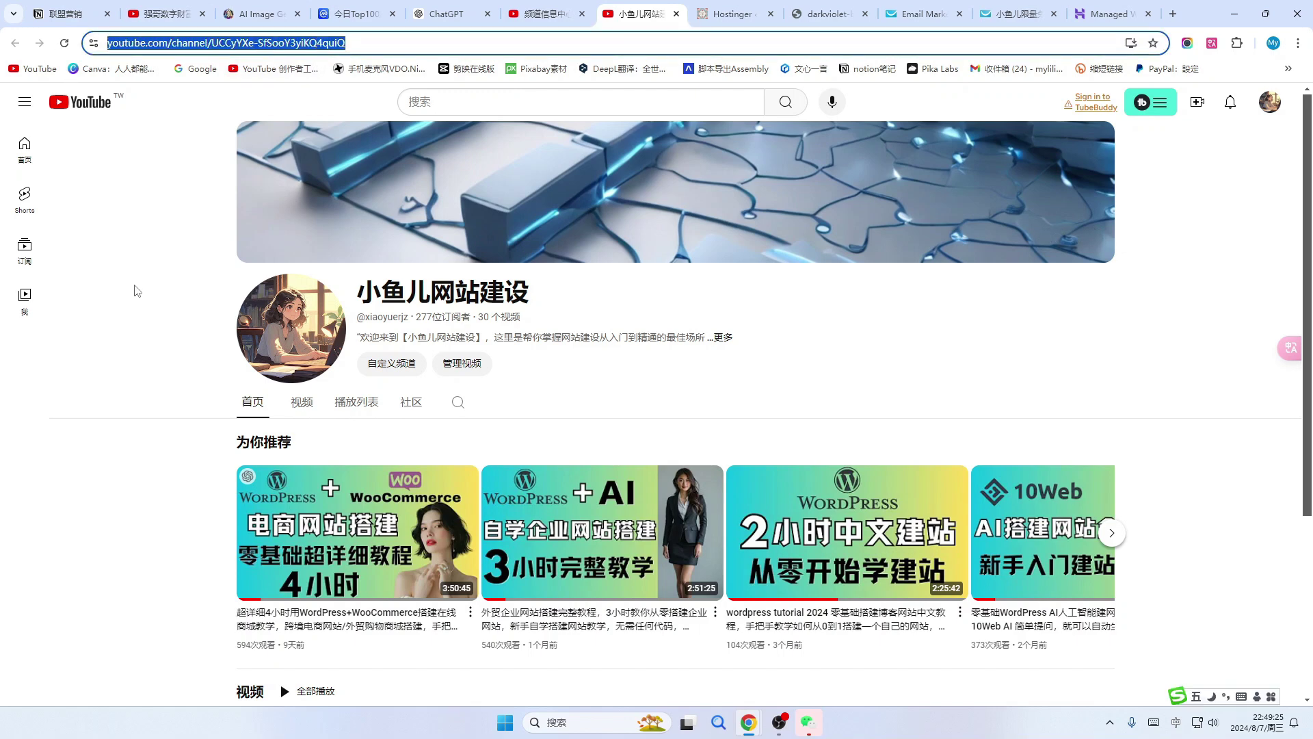
{"action": "left_click", "coordinate": [929, 26]}
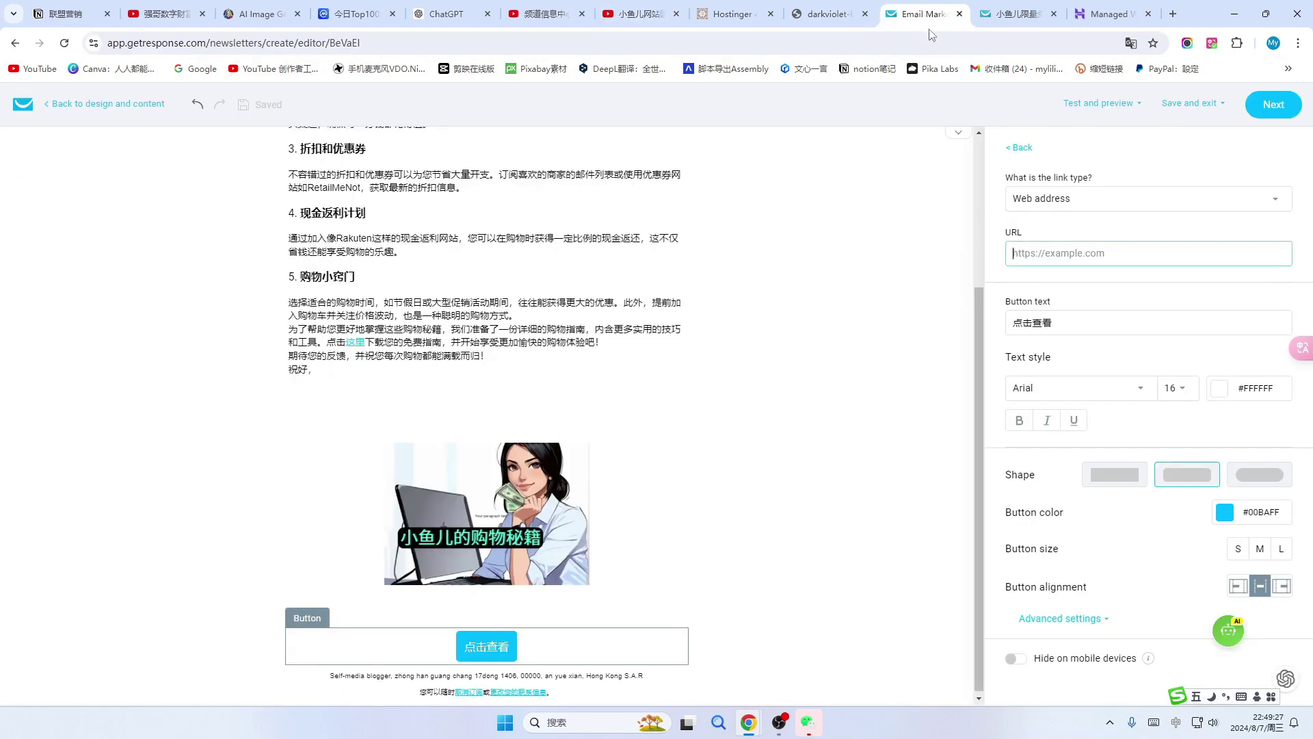
{"action": "left_click", "coordinate": [1033, 254]}
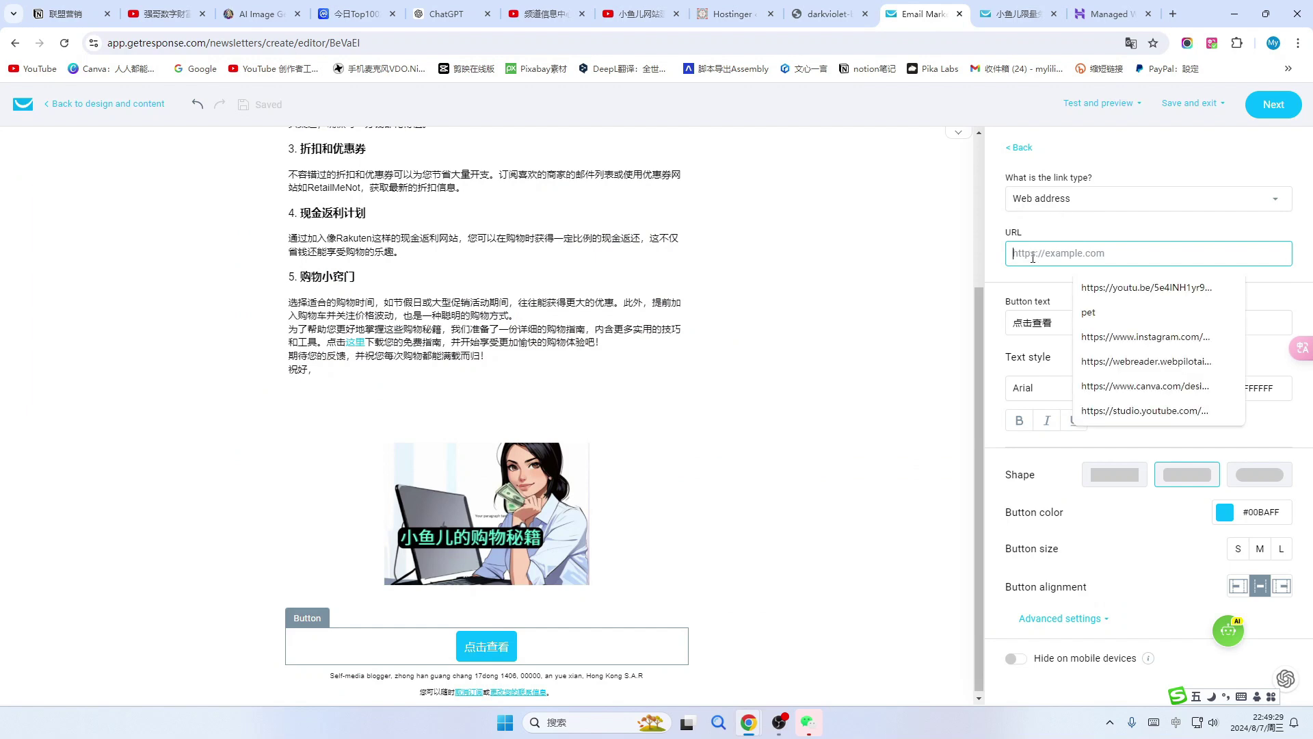
{"action": "key", "text": "ctrl+v"}
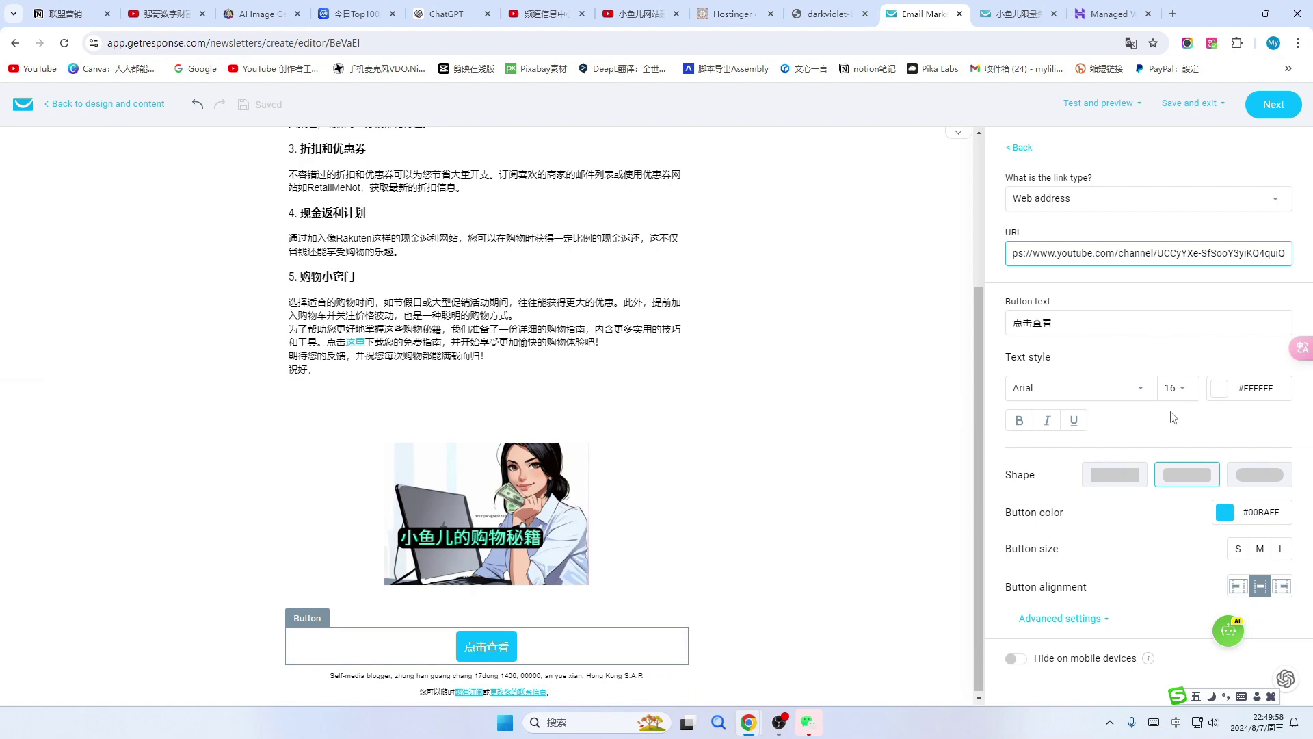
{"action": "left_click", "coordinate": [1230, 481]}
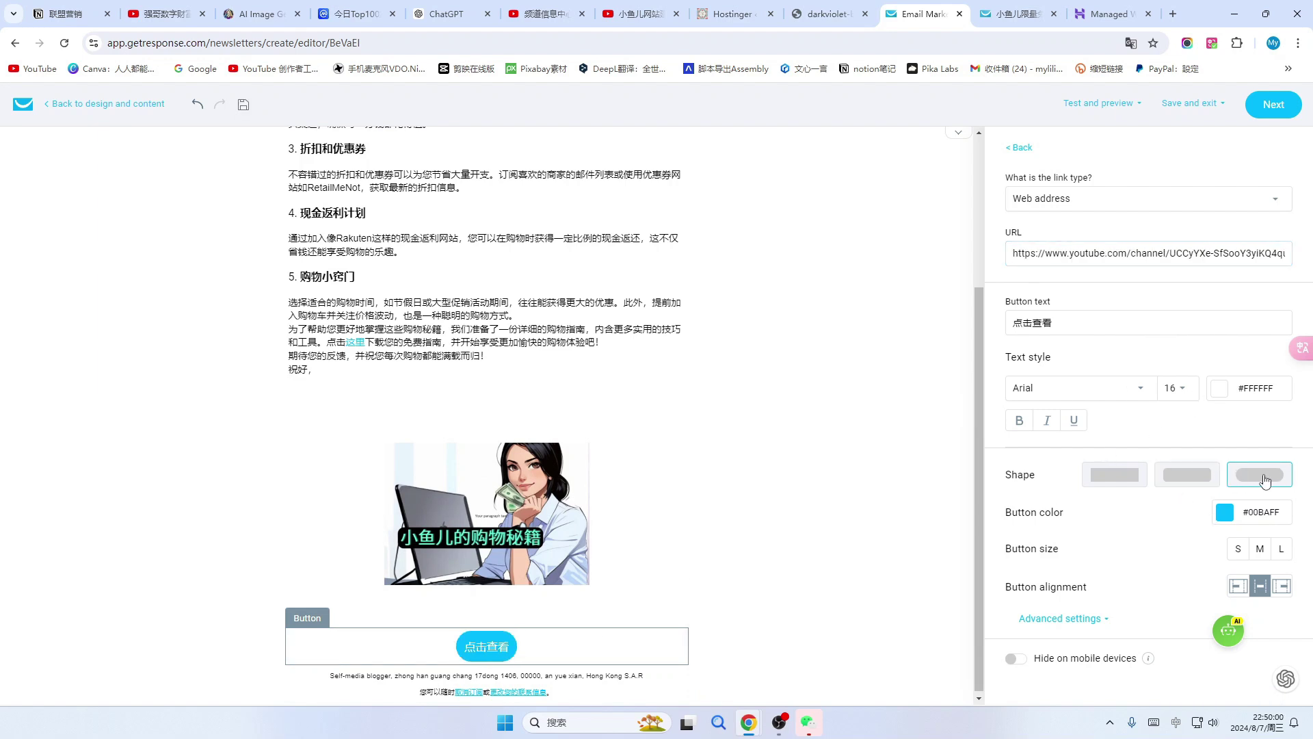
Give the button a pill shape.
{"action": "left_click", "coordinate": [1181, 478]}
{"action": "left_click", "coordinate": [1114, 476]}
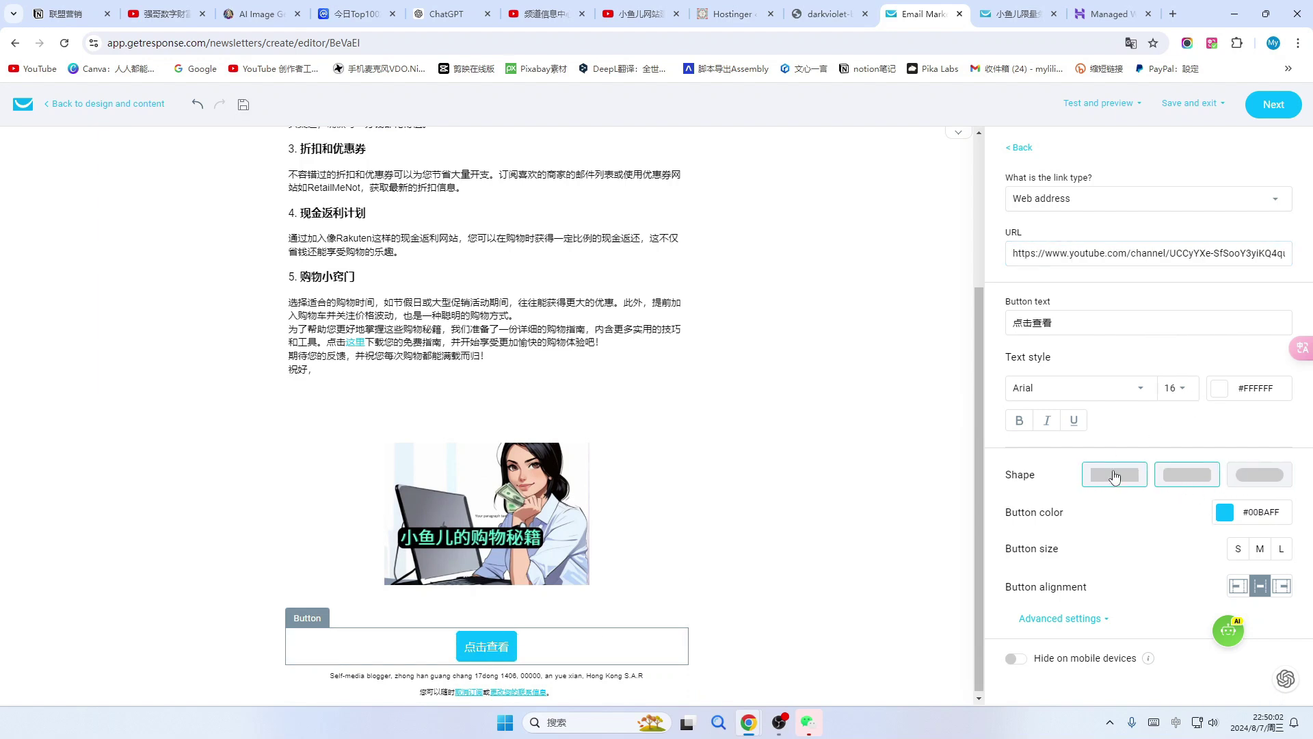
{"action": "left_click", "coordinate": [1238, 483]}
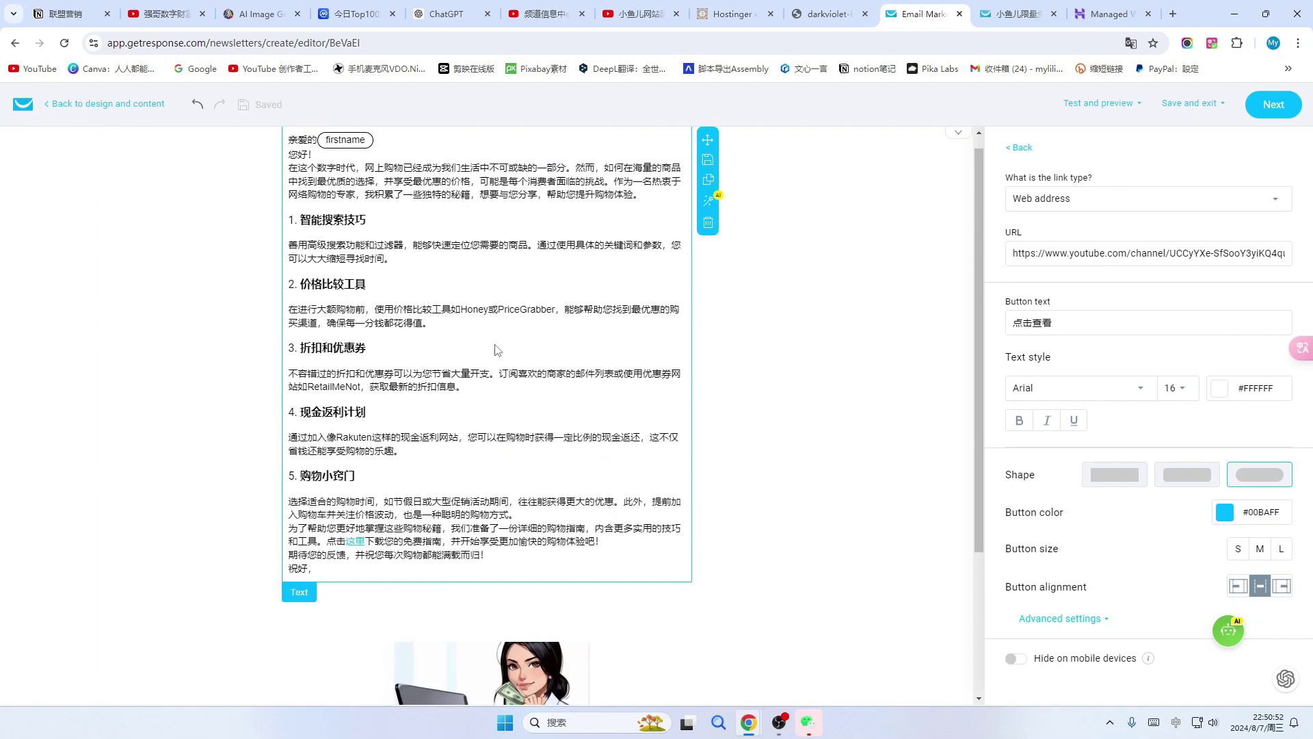
{"action": "scroll", "coordinate": [742, 465], "scroll_direction": "down", "scroll_amount": 3}
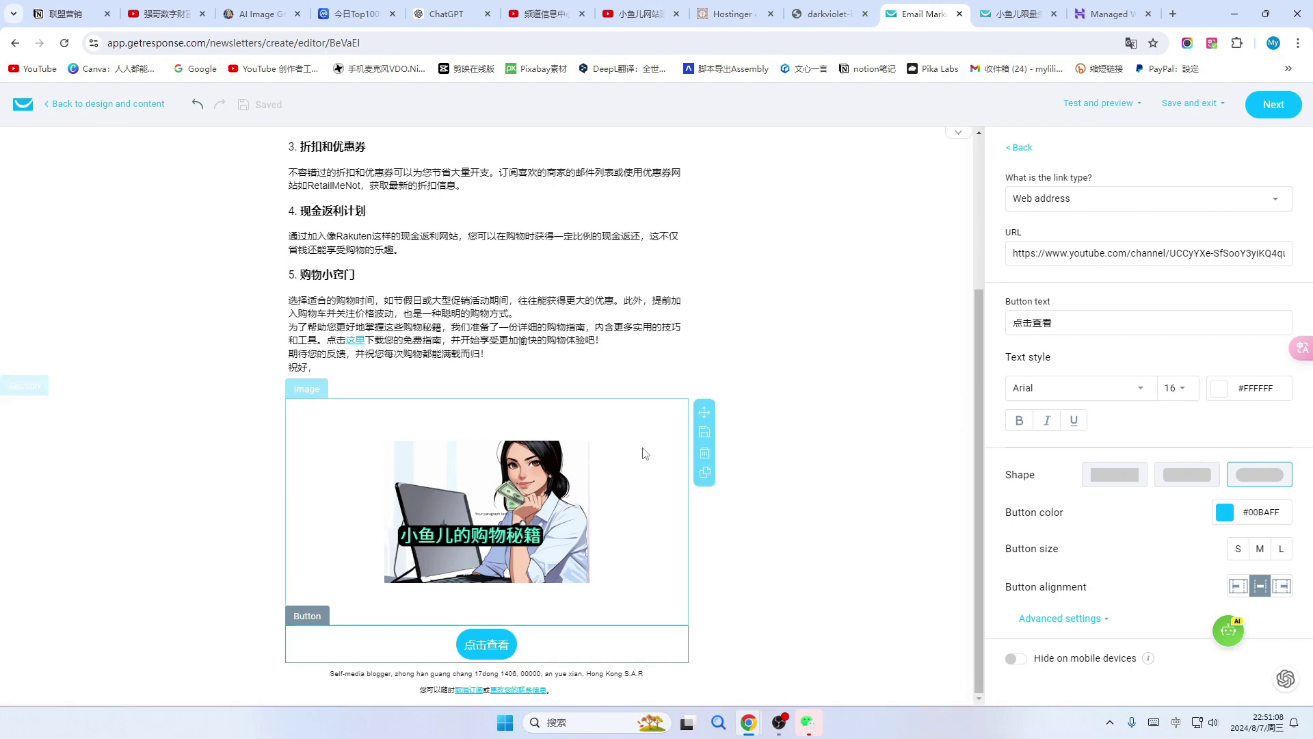
{"action": "scroll", "coordinate": [594, 410], "scroll_direction": "up", "scroll_amount": 3}
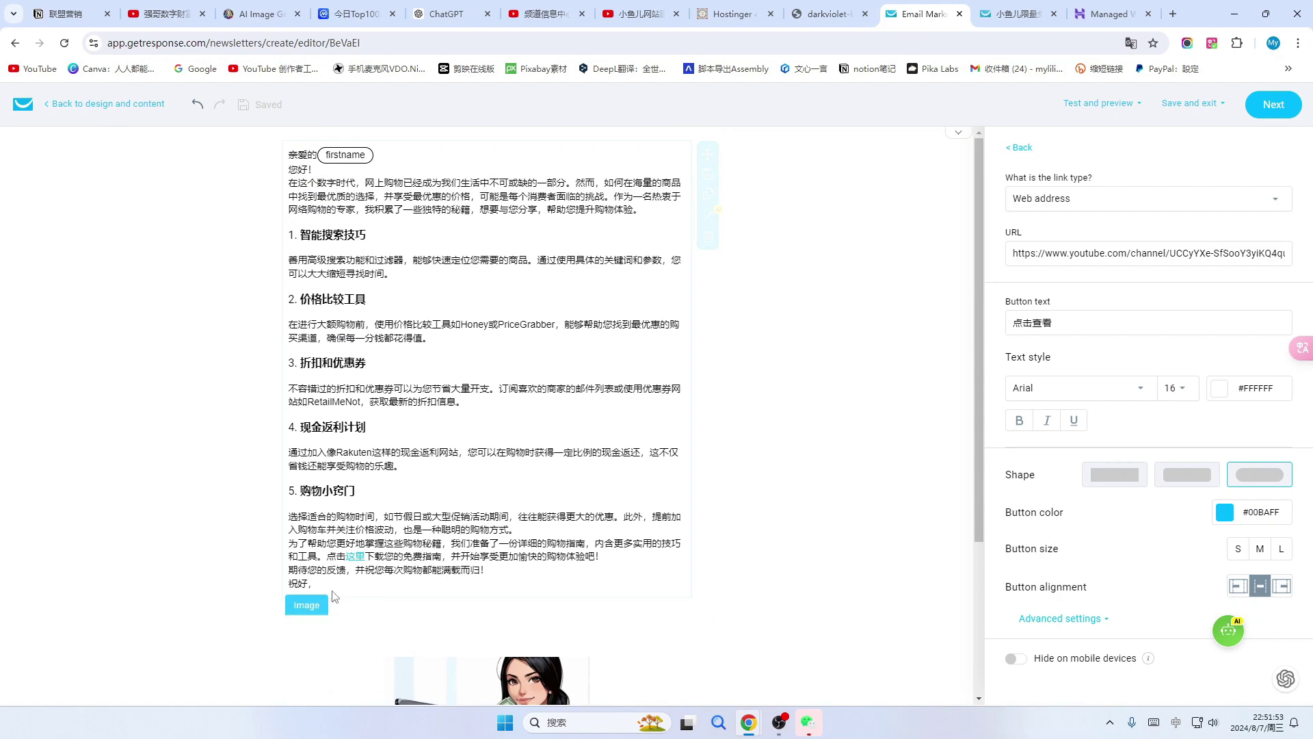
Add a 点击下载 line beneath the 祝好 sign-off and start making it a link.
{"action": "left_click", "coordinate": [353, 586]}
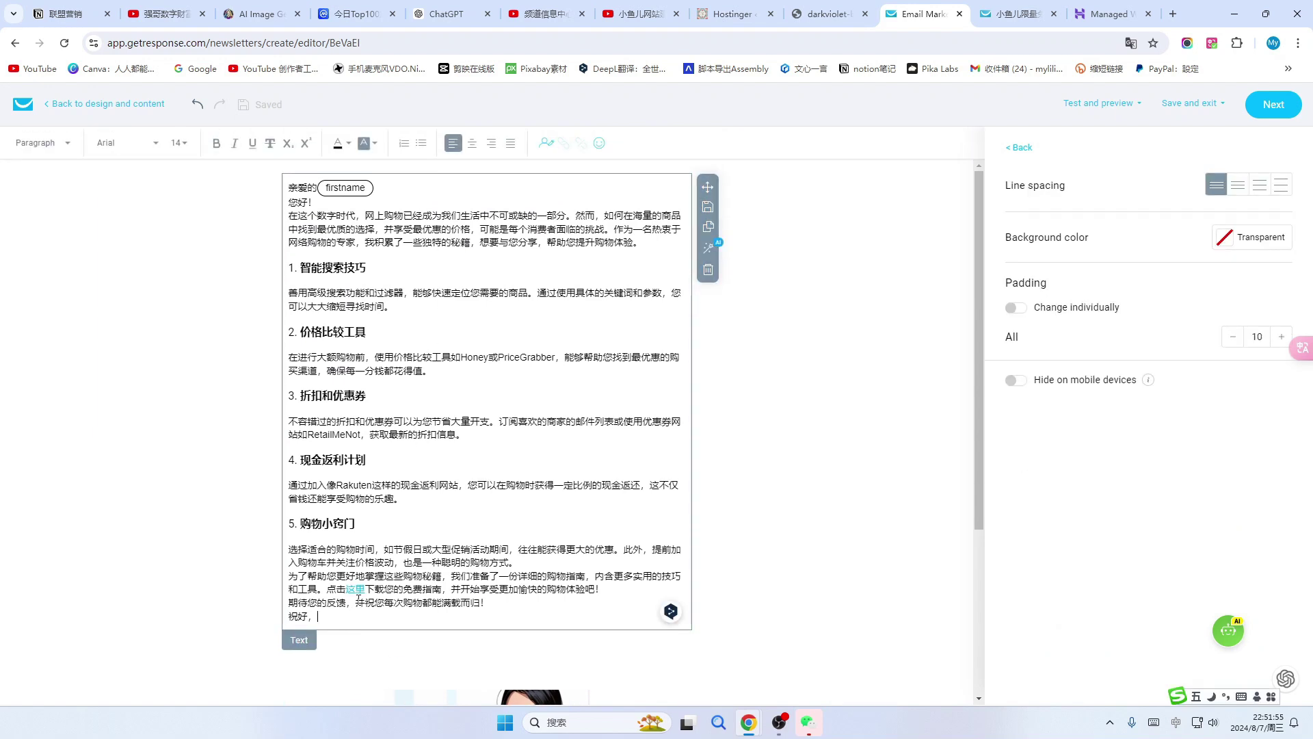
{"action": "key", "text": "Return"}
{"action": "key", "text": "Return"}
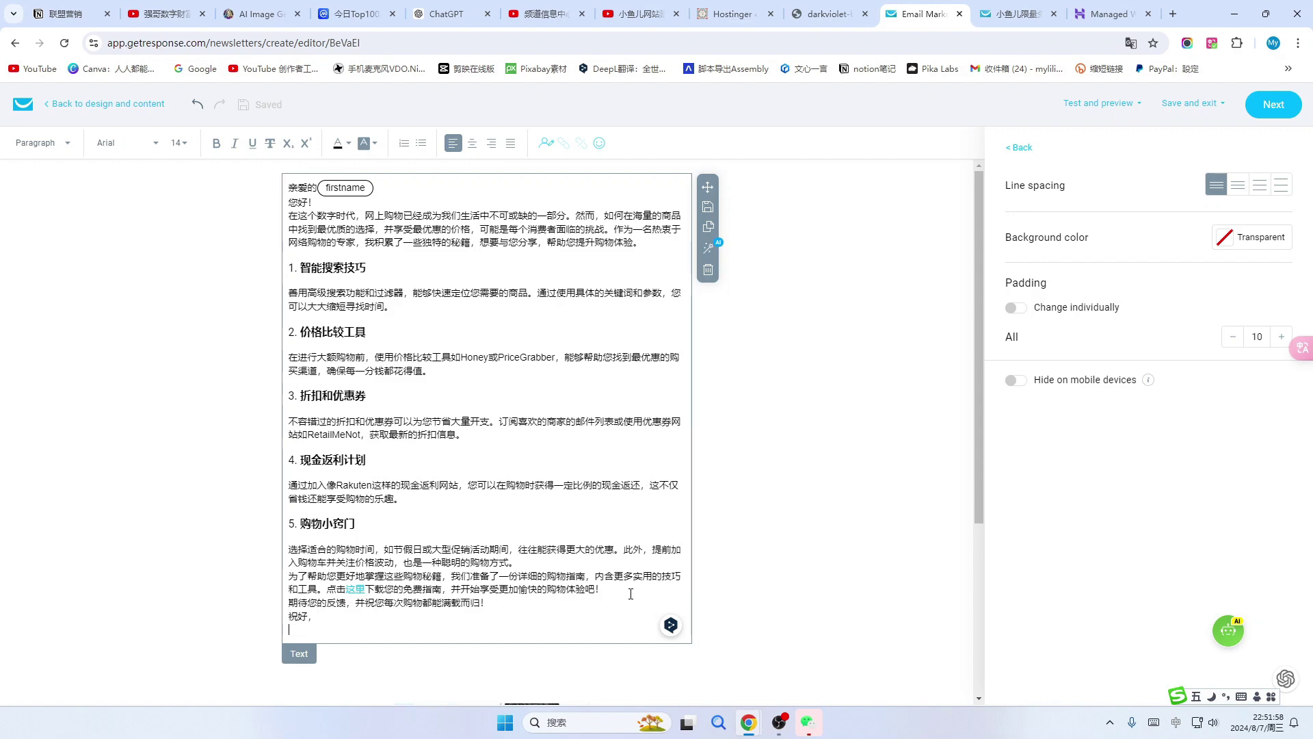
{"action": "type", "text": "下载lian"}
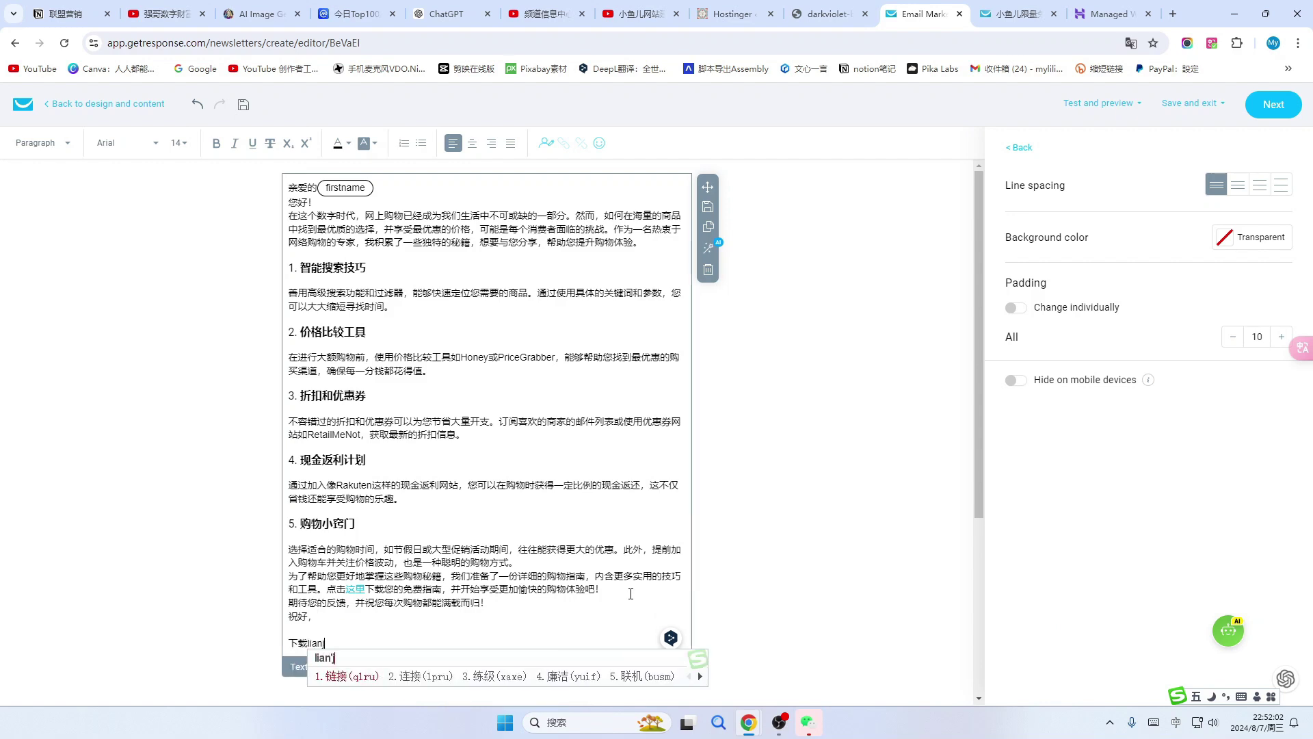
{"action": "key", "text": "Escape"}
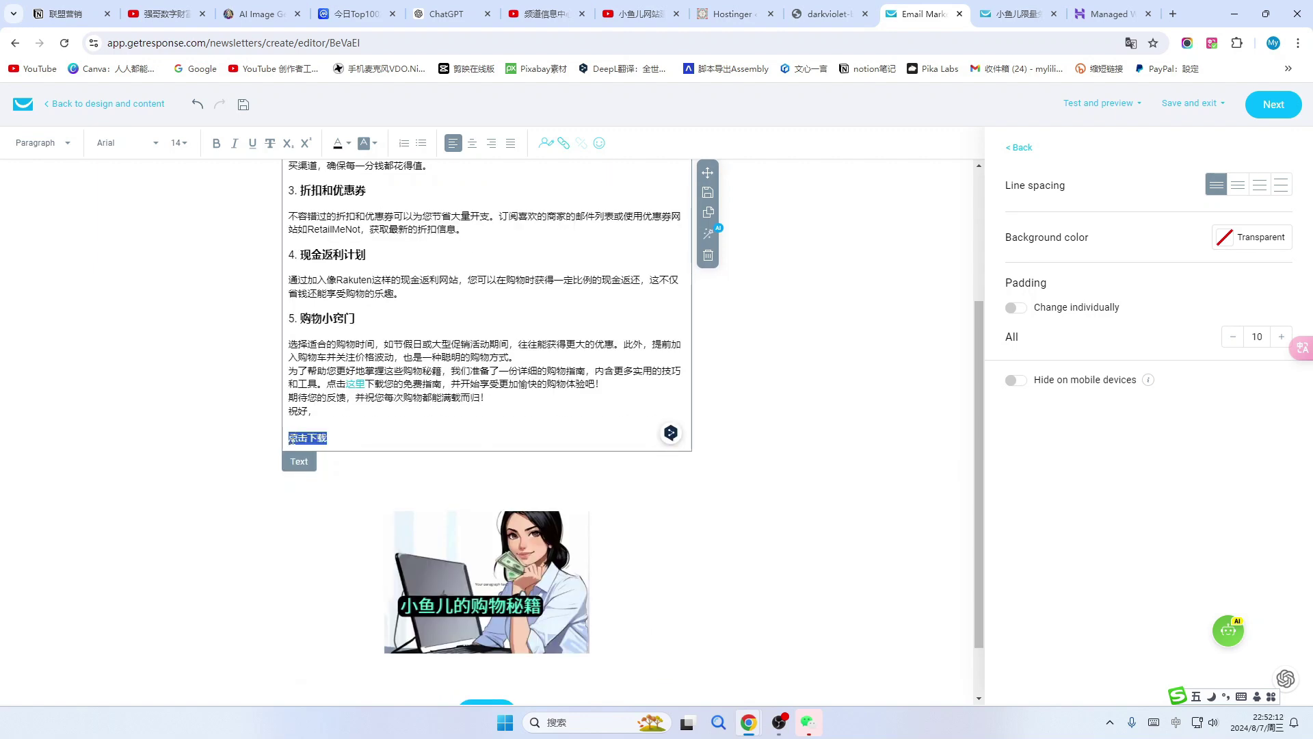
{"action": "scroll", "coordinate": [402, 433], "scroll_direction": "up", "scroll_amount": 1}
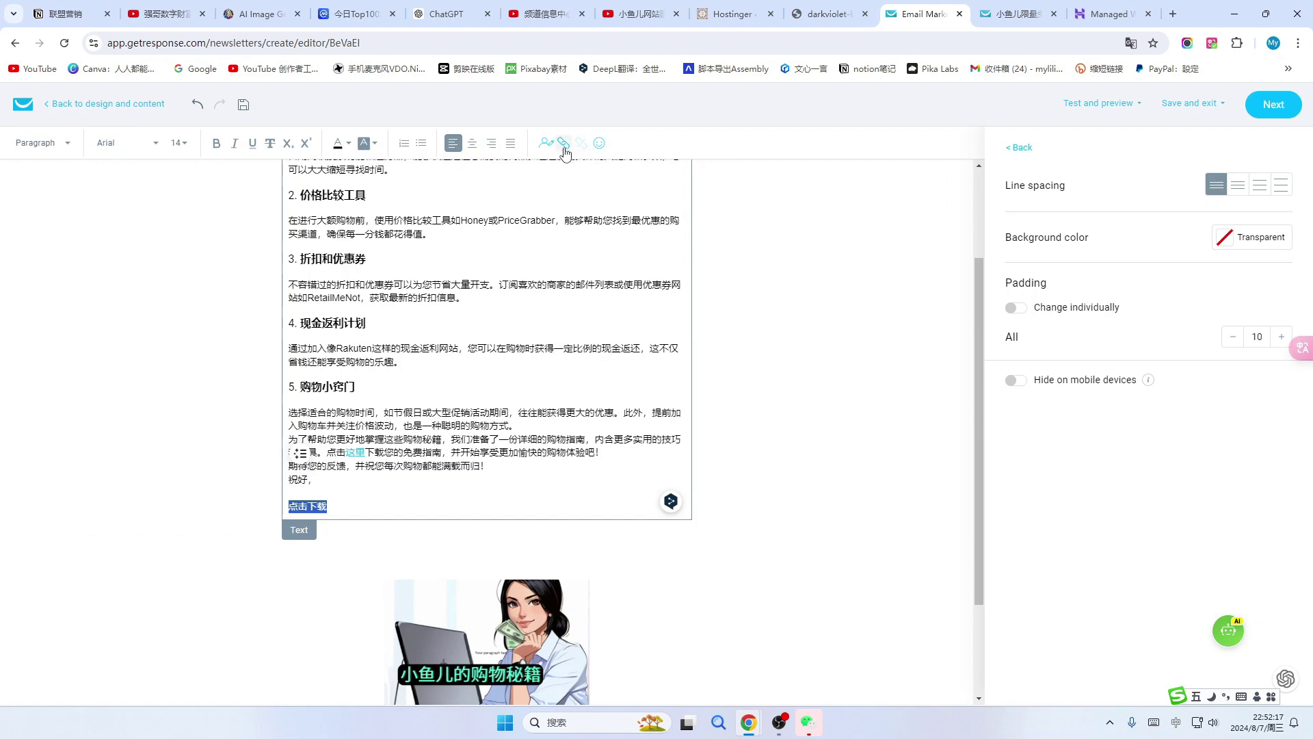
{"action": "left_click", "coordinate": [563, 143]}
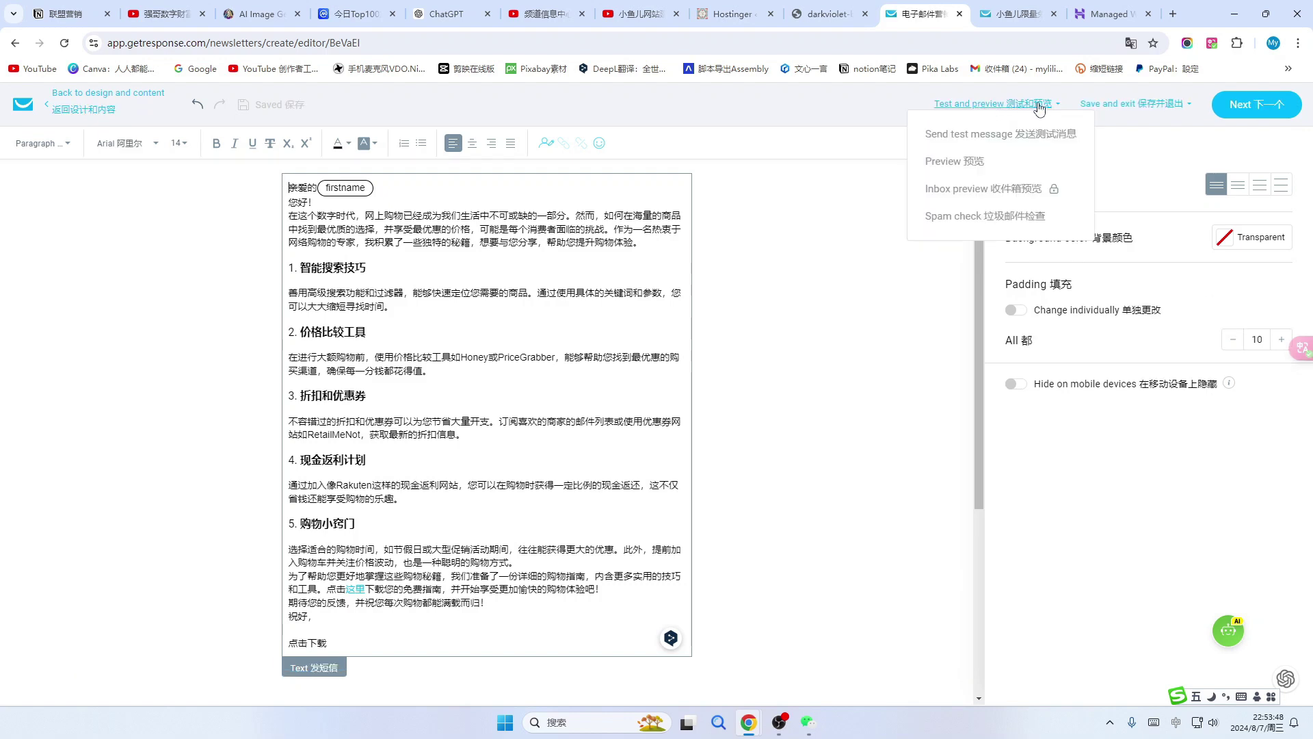
Run a spam check on the email and review its Good to go results.
{"action": "mouse_move", "coordinate": [1009, 113]}
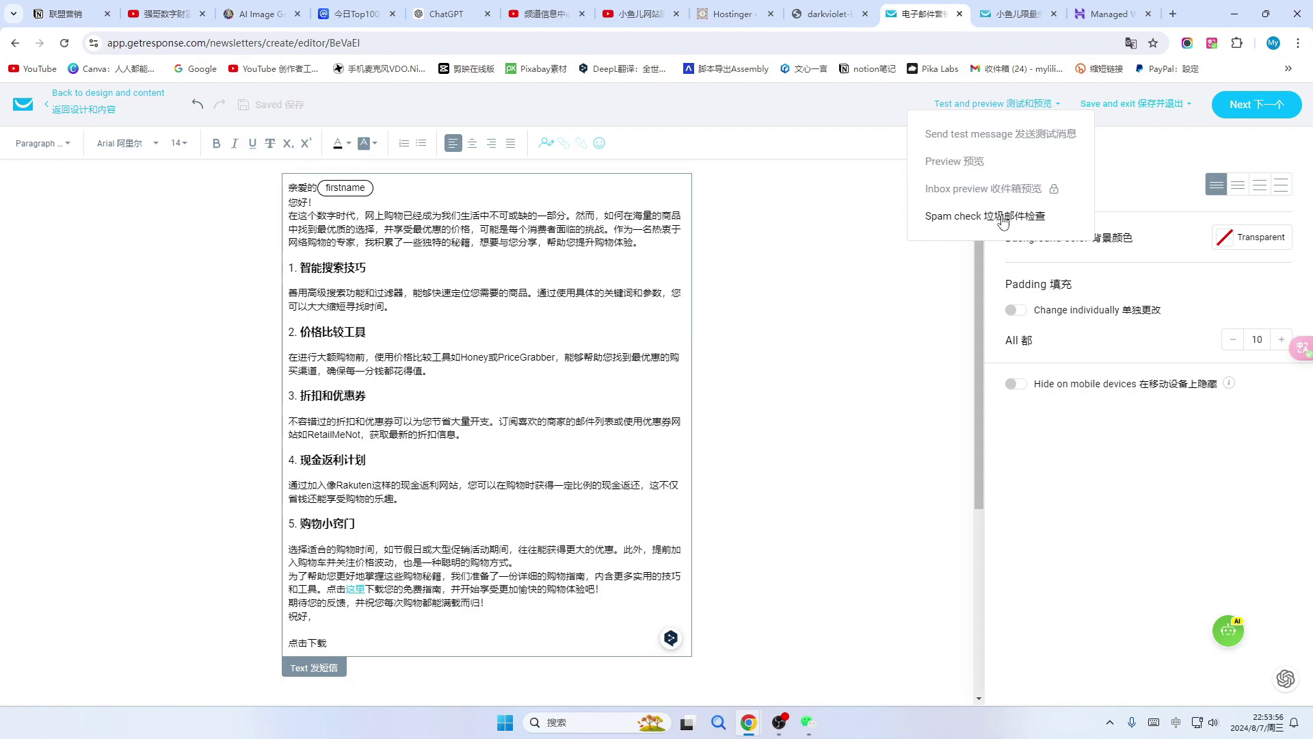
{"action": "left_click", "coordinate": [1005, 218]}
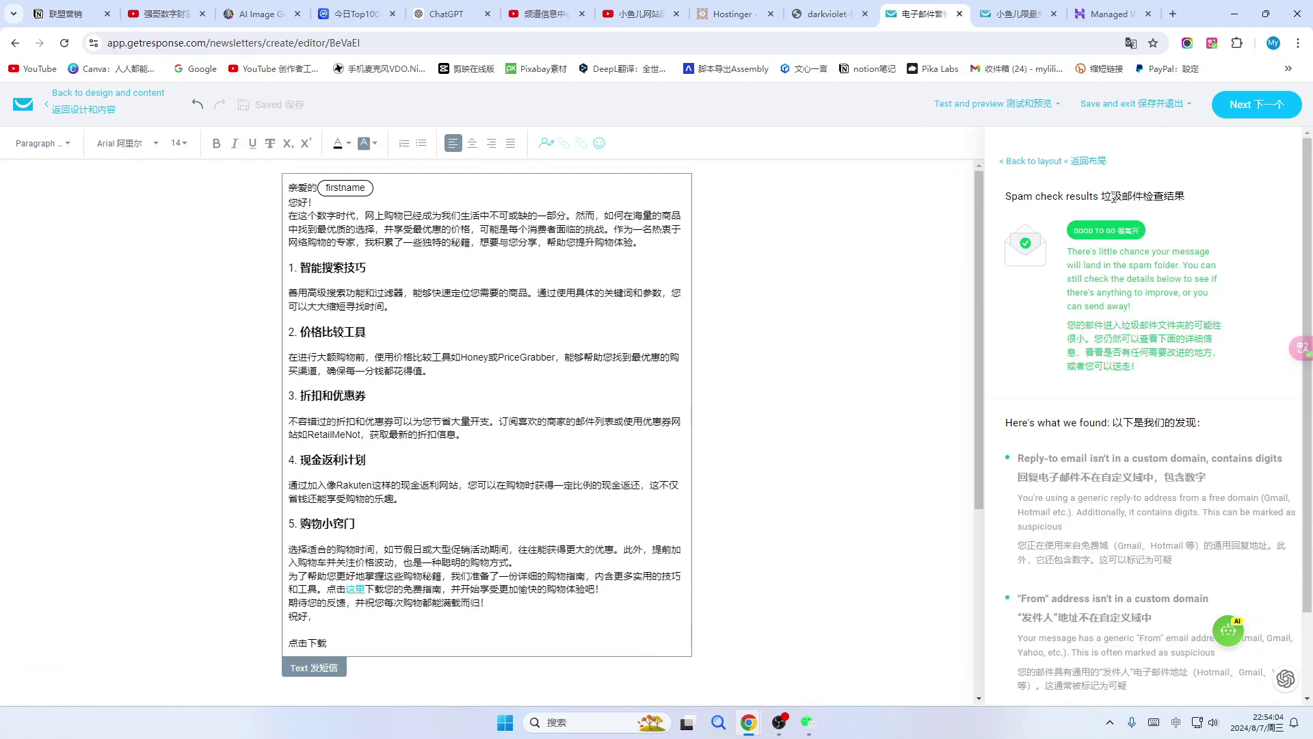
{"action": "scroll", "coordinate": [1204, 253], "scroll_direction": "down", "scroll_amount": 2}
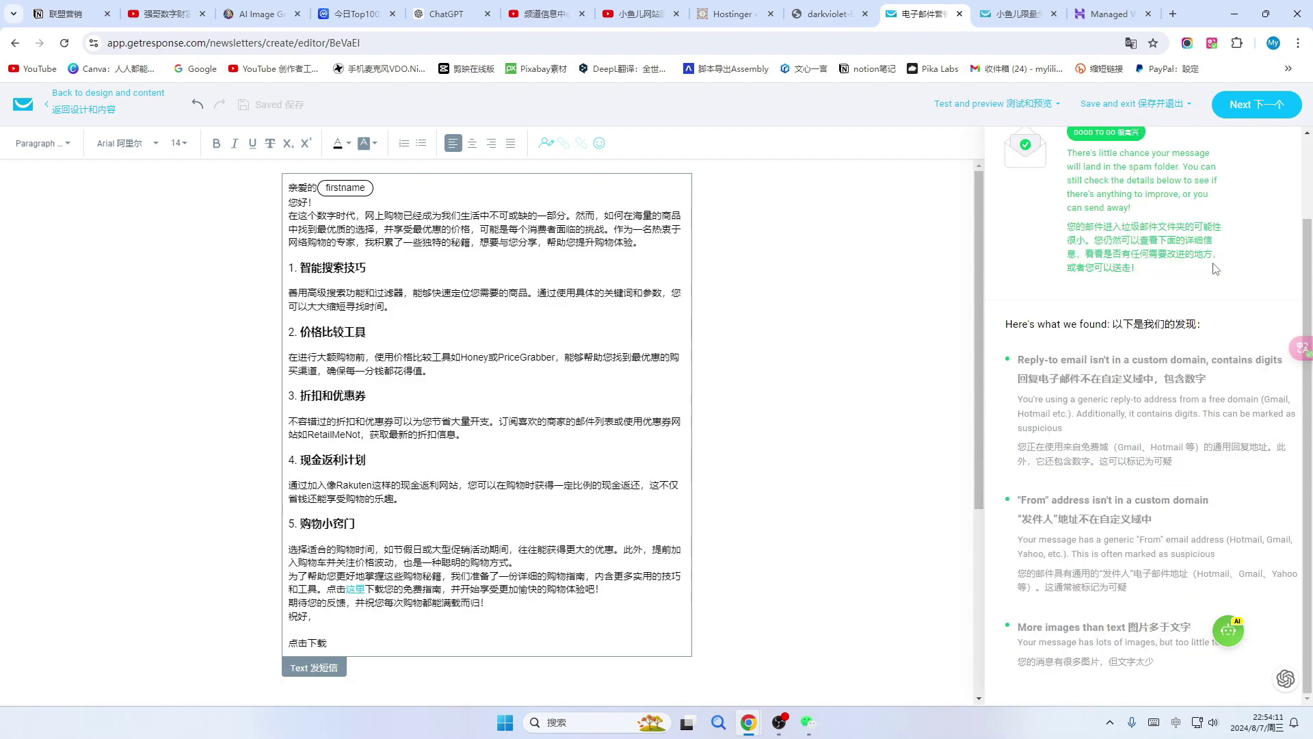
{"action": "scroll", "coordinate": [1190, 277], "scroll_direction": "up", "scroll_amount": 1}
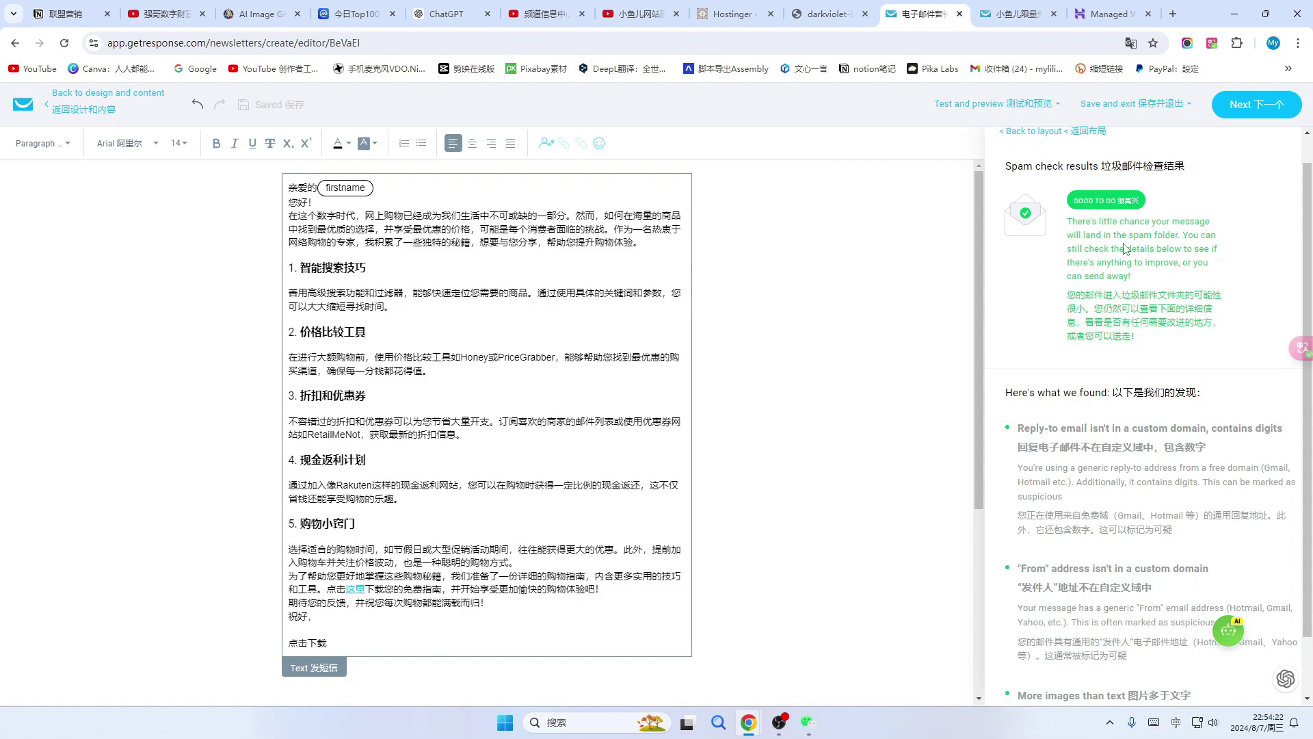
{"action": "scroll", "coordinate": [1108, 444], "scroll_direction": "down", "scroll_amount": 1}
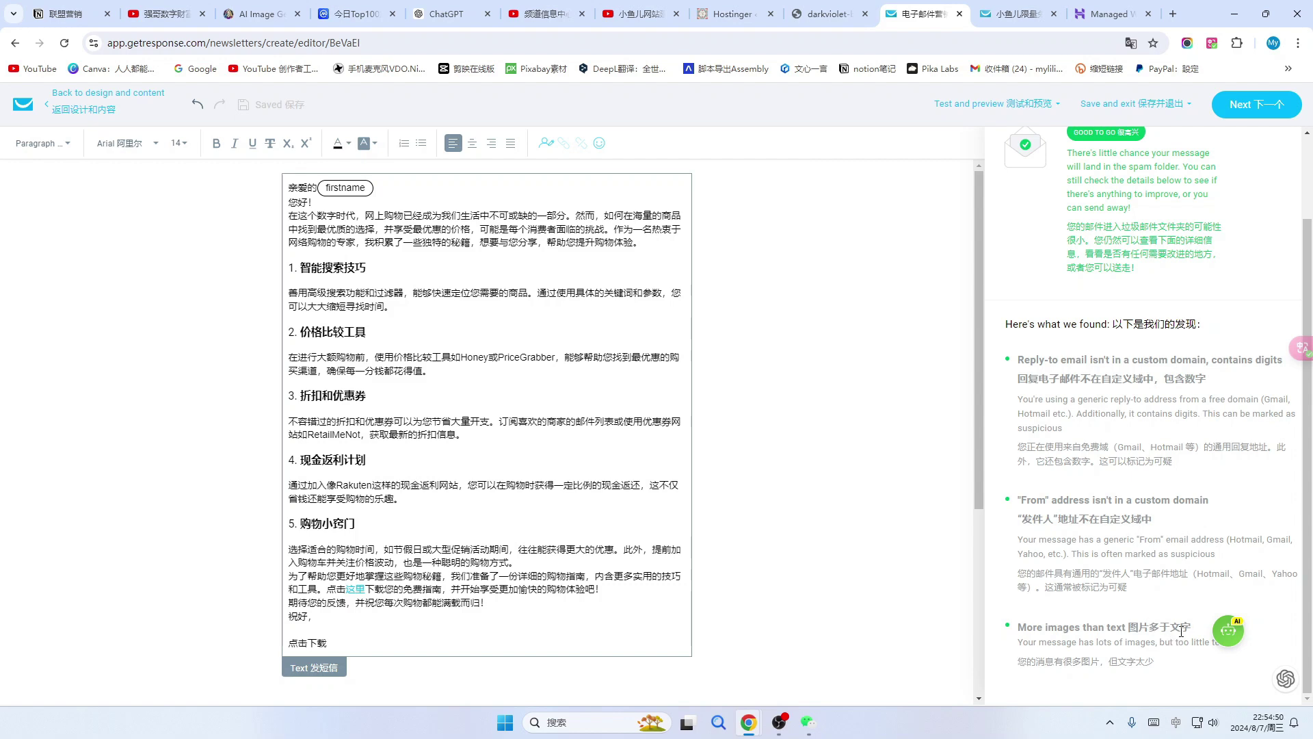
{"action": "scroll", "coordinate": [1111, 369], "scroll_direction": "up", "scroll_amount": 1}
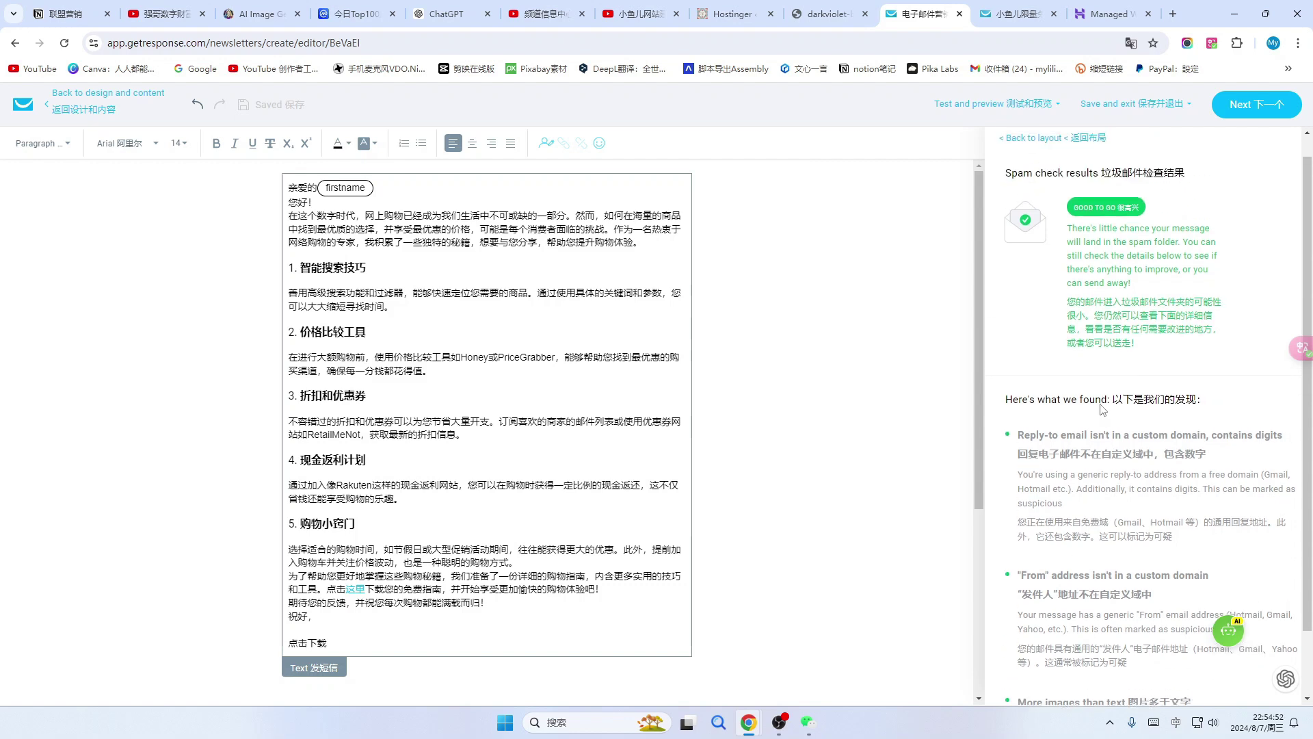
{"action": "scroll", "coordinate": [1102, 424], "scroll_direction": "up", "scroll_amount": 1}
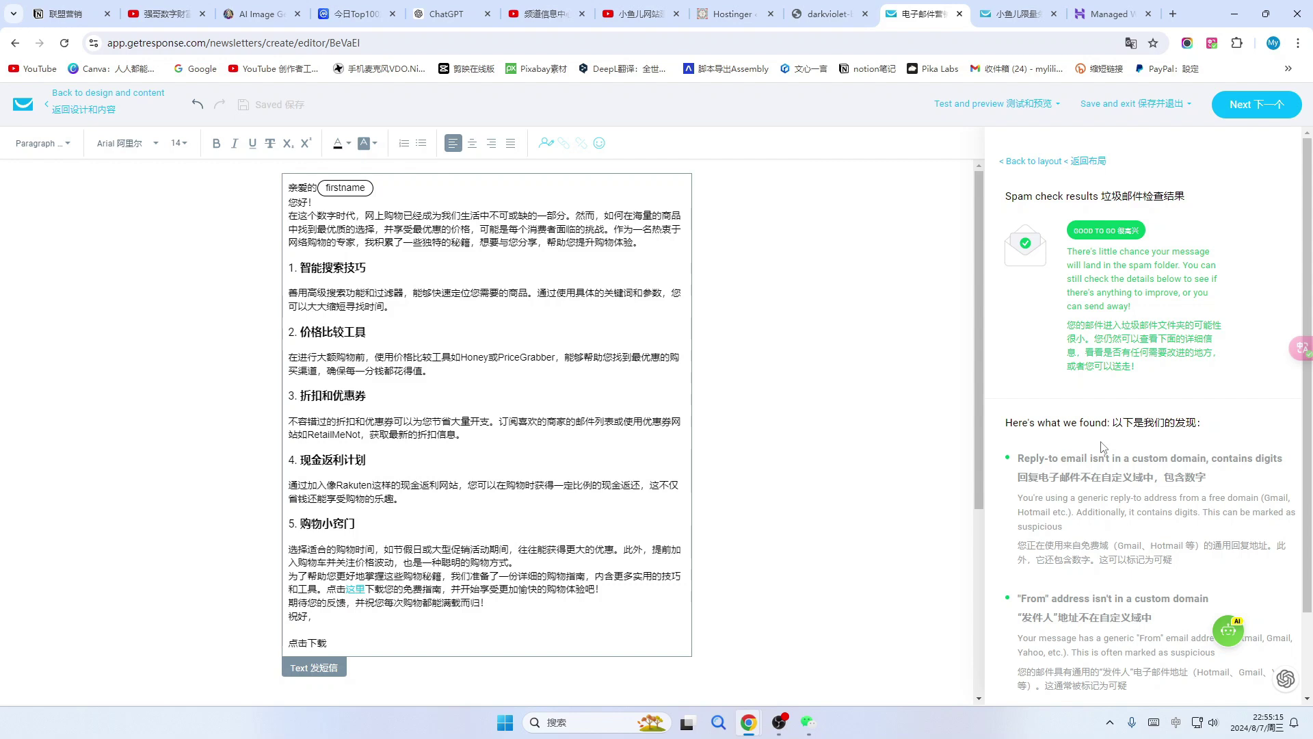
Send a test copy of the email to the selected test recipient.
{"action": "left_click", "coordinate": [1023, 106]}
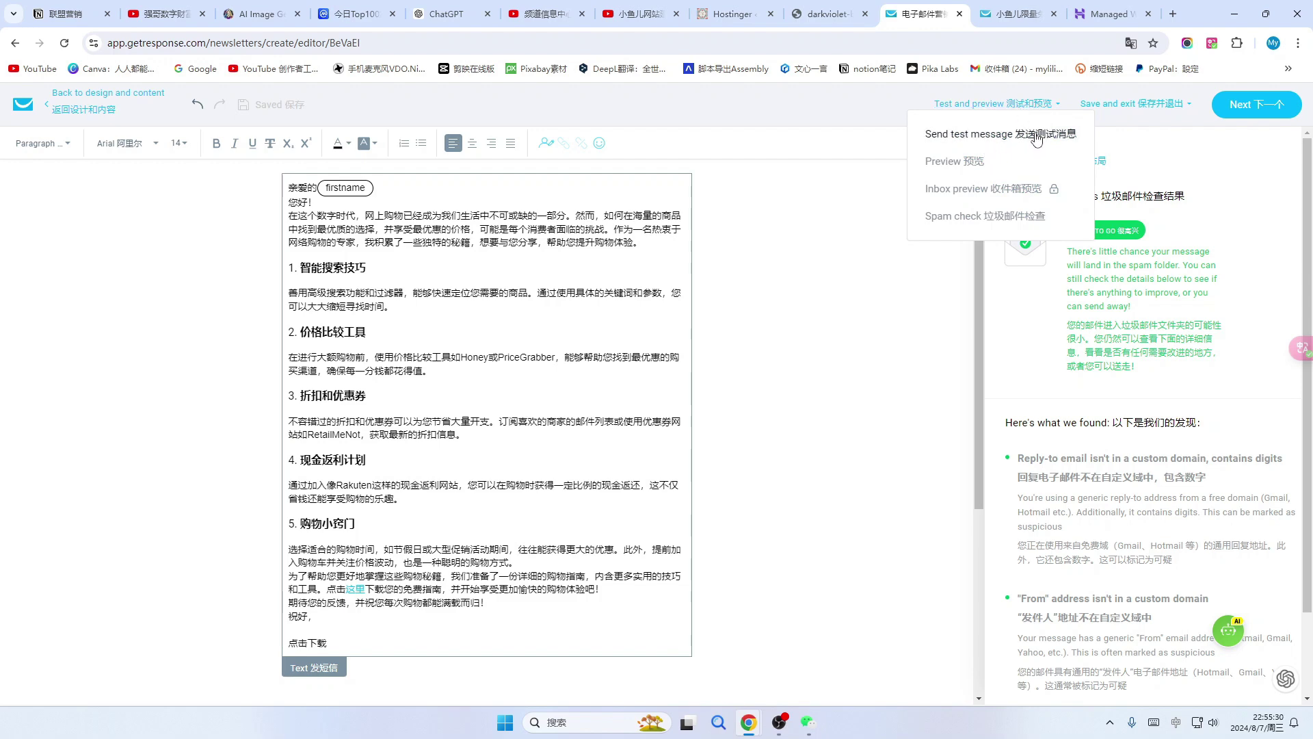
{"action": "left_click", "coordinate": [1035, 140]}
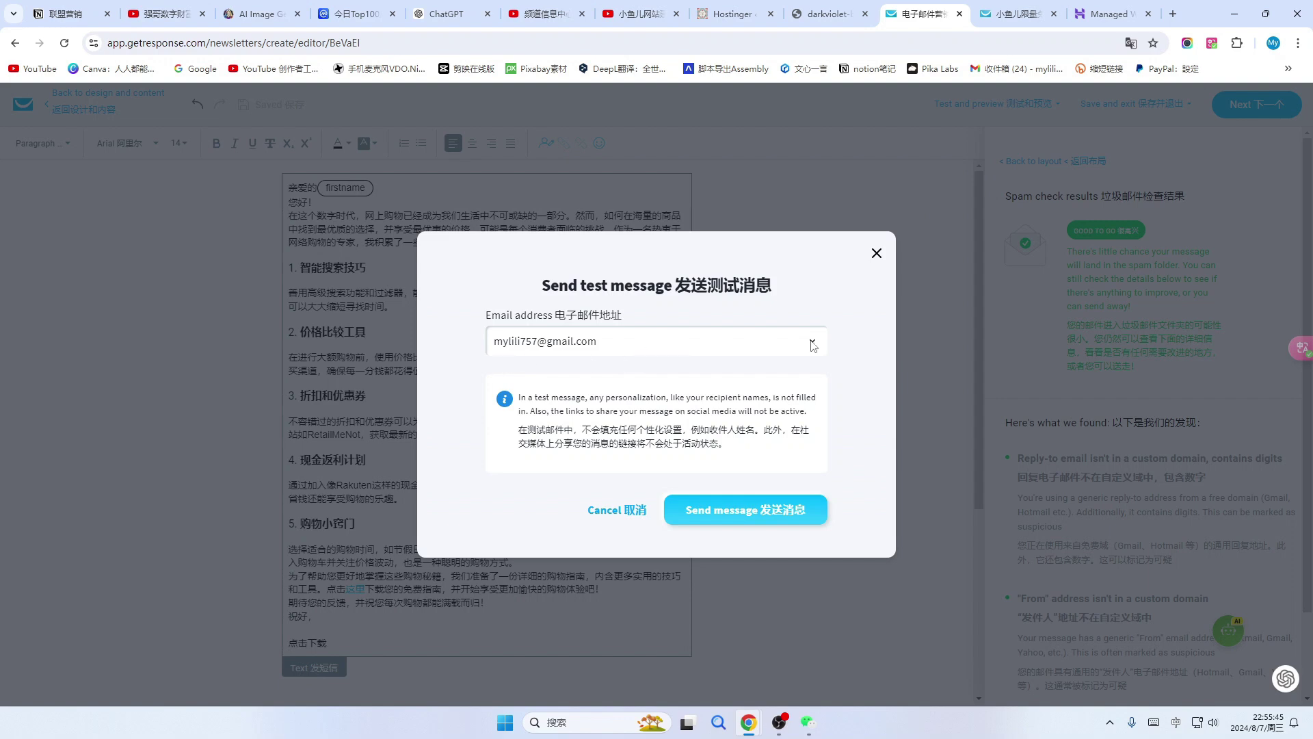
{"action": "left_click", "coordinate": [674, 349]}
{"action": "left_click", "coordinate": [606, 361]}
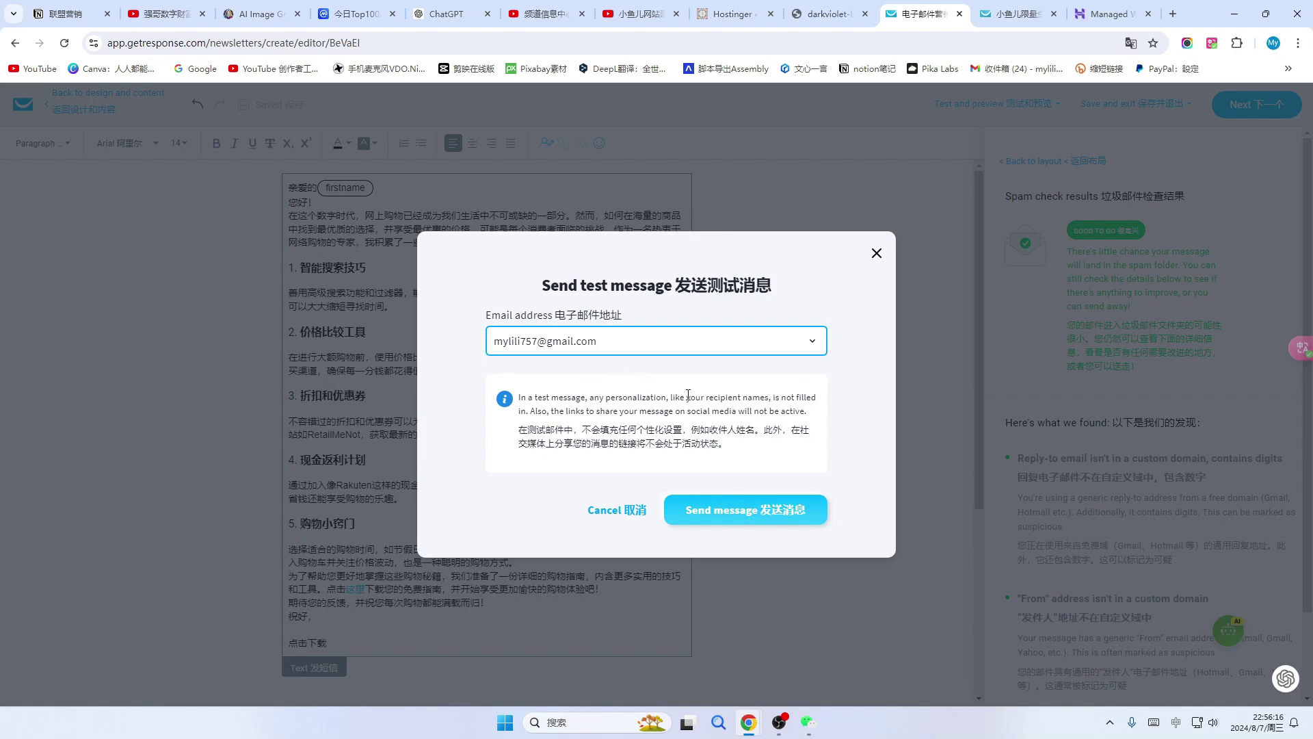
{"action": "left_click", "coordinate": [792, 511]}
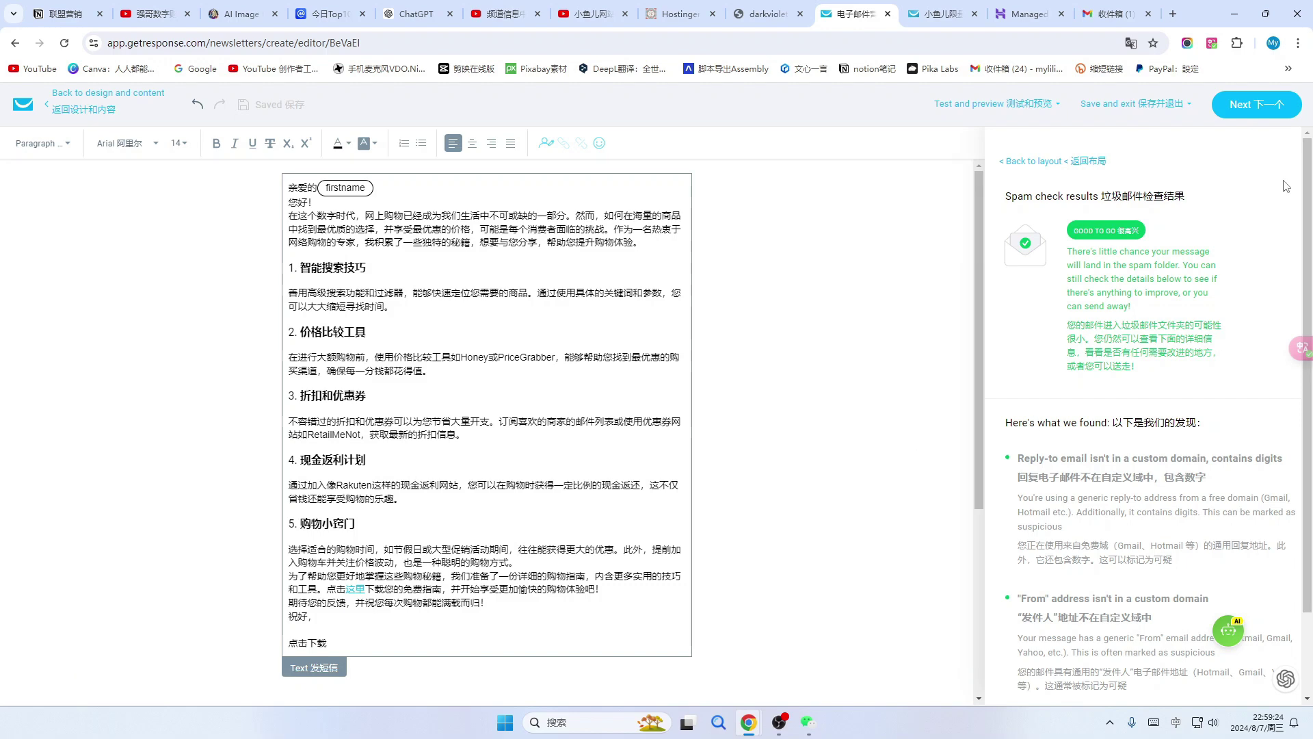
Review subject, recipients and tracking settings, keep Send immediately, and send the newsletter.
{"action": "left_click", "coordinate": [1264, 107]}
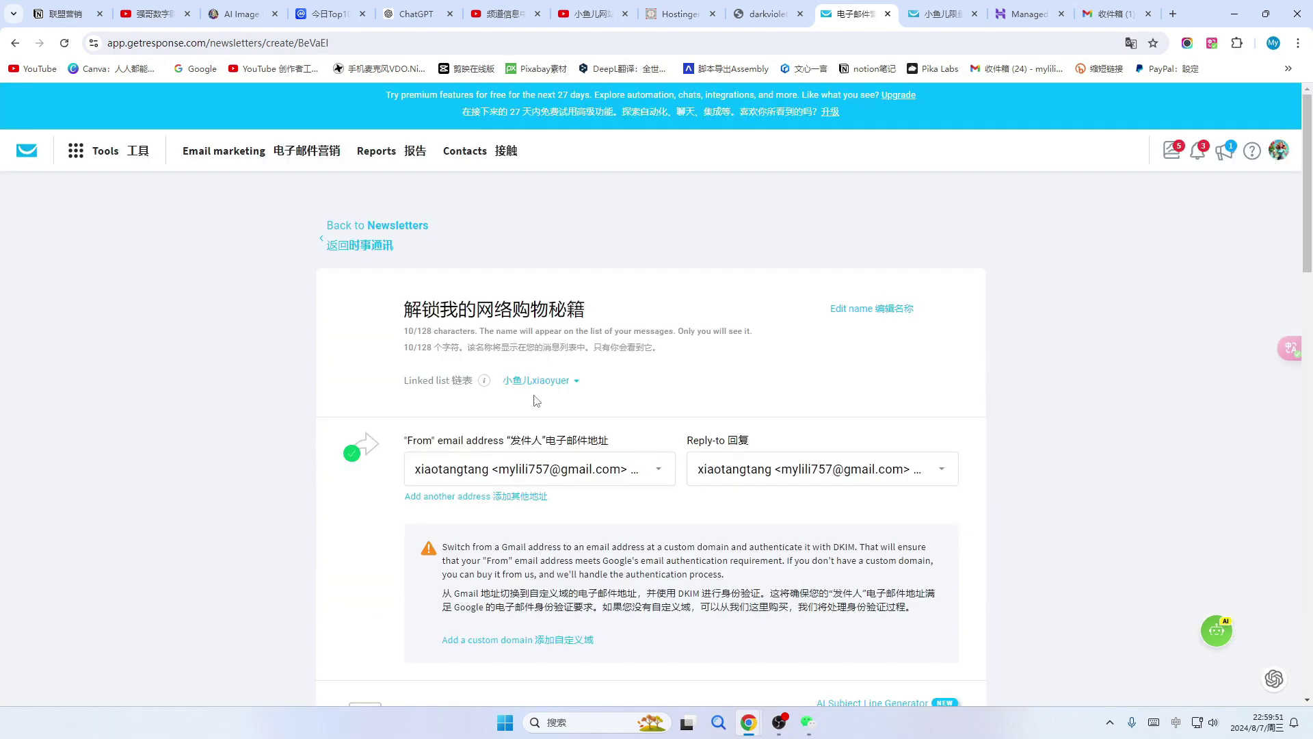
{"action": "scroll", "coordinate": [439, 415], "scroll_direction": "down", "scroll_amount": 3}
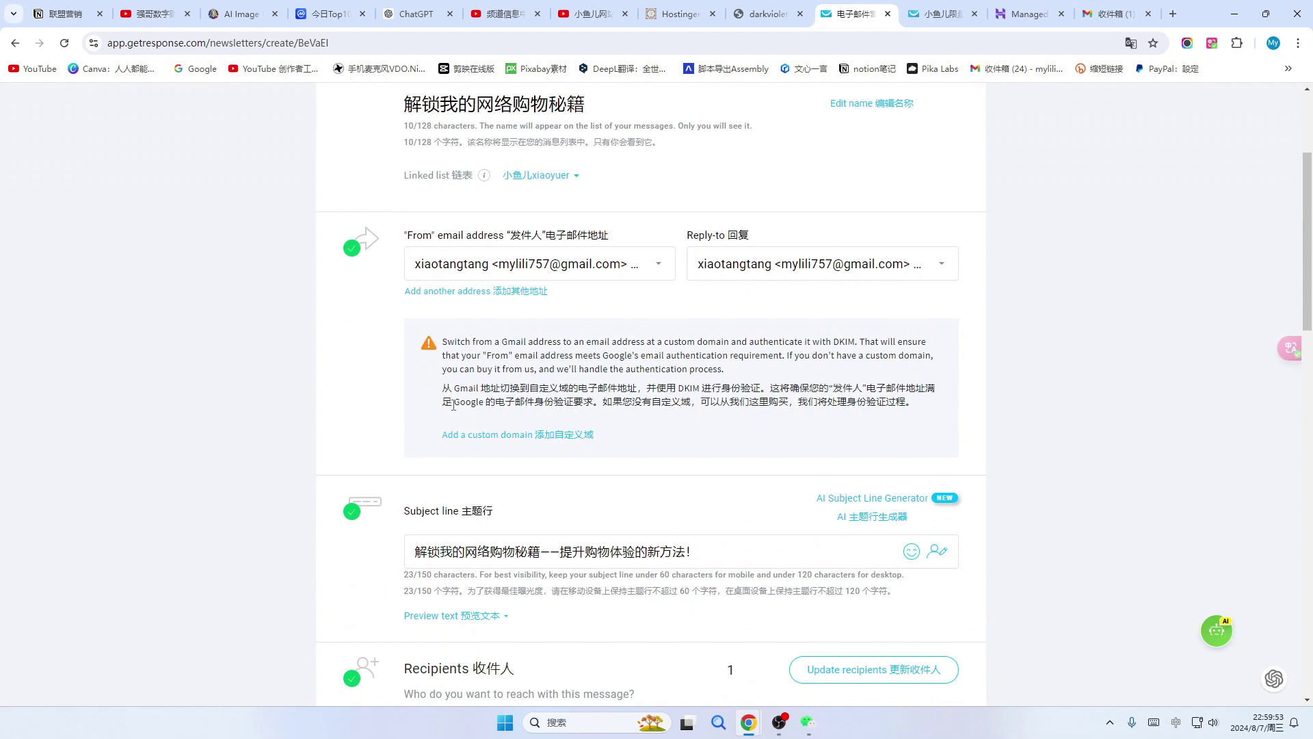
{"action": "scroll", "coordinate": [451, 393], "scroll_direction": "up", "scroll_amount": 3}
{"action": "scroll", "coordinate": [378, 384], "scroll_direction": "down", "scroll_amount": 2}
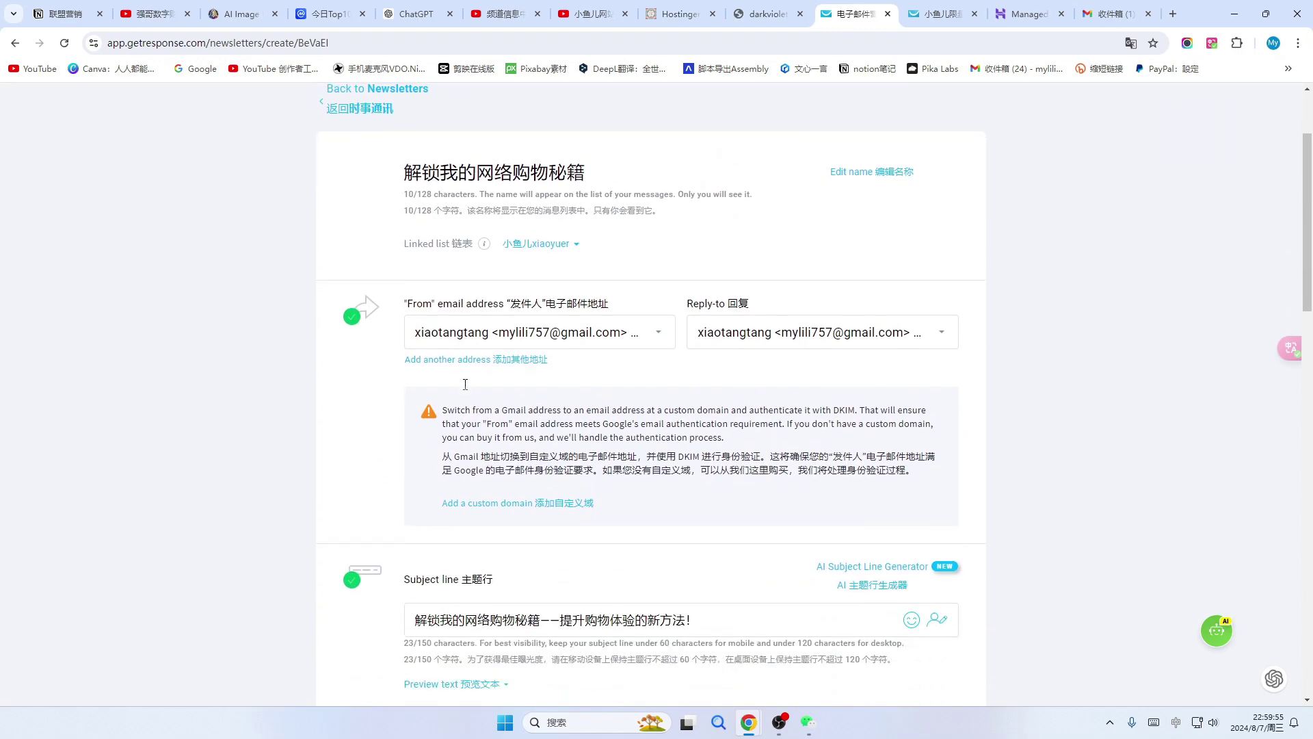
{"action": "scroll", "coordinate": [369, 375], "scroll_direction": "down", "scroll_amount": 7}
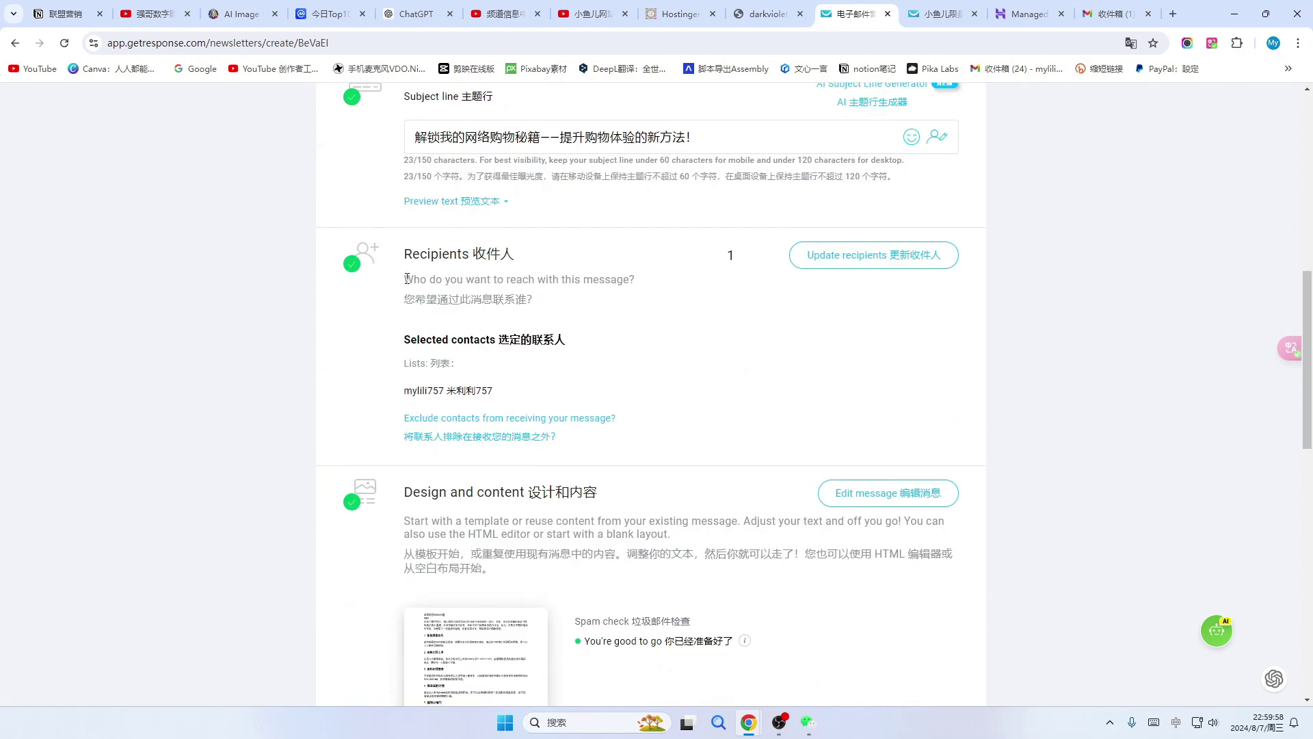
{"action": "scroll", "coordinate": [407, 278], "scroll_direction": "down", "scroll_amount": 5}
{"action": "scroll", "coordinate": [672, 367], "scroll_direction": "up", "scroll_amount": 6}
{"action": "scroll", "coordinate": [655, 359], "scroll_direction": "up", "scroll_amount": 2}
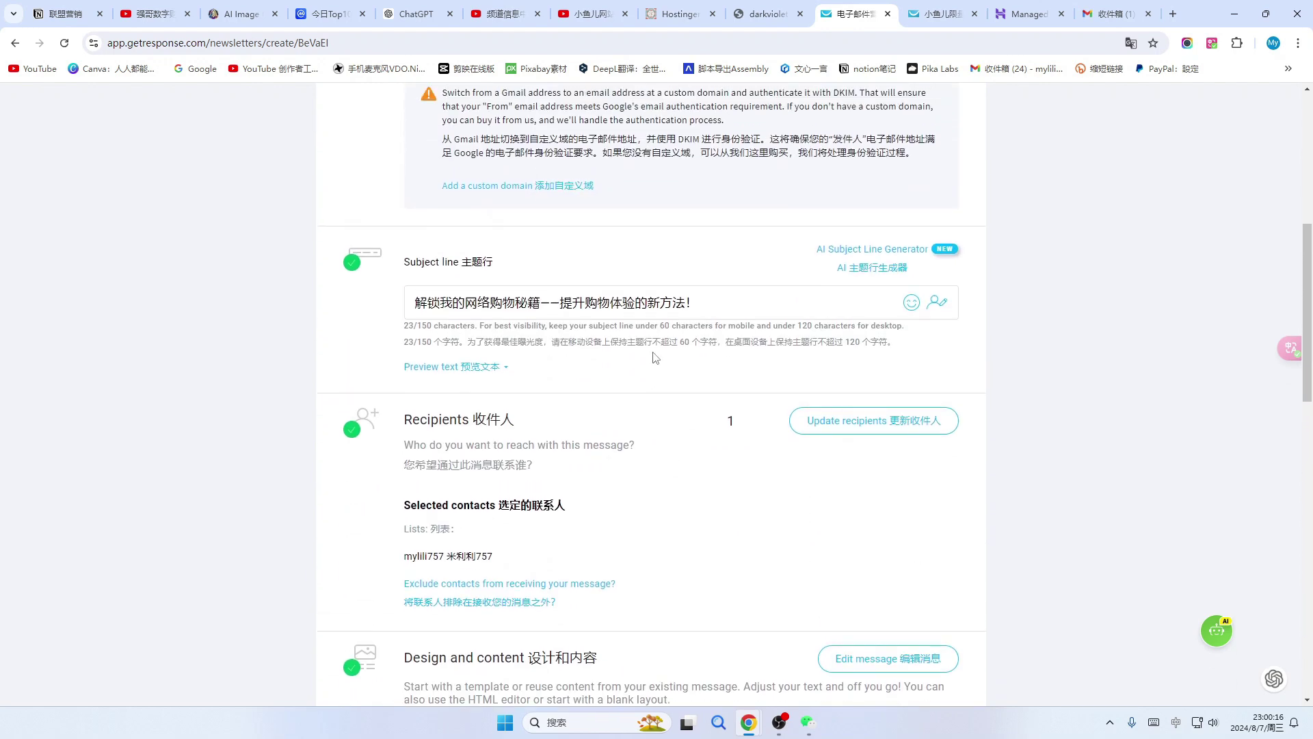
{"action": "scroll", "coordinate": [655, 357], "scroll_direction": "down", "scroll_amount": 1}
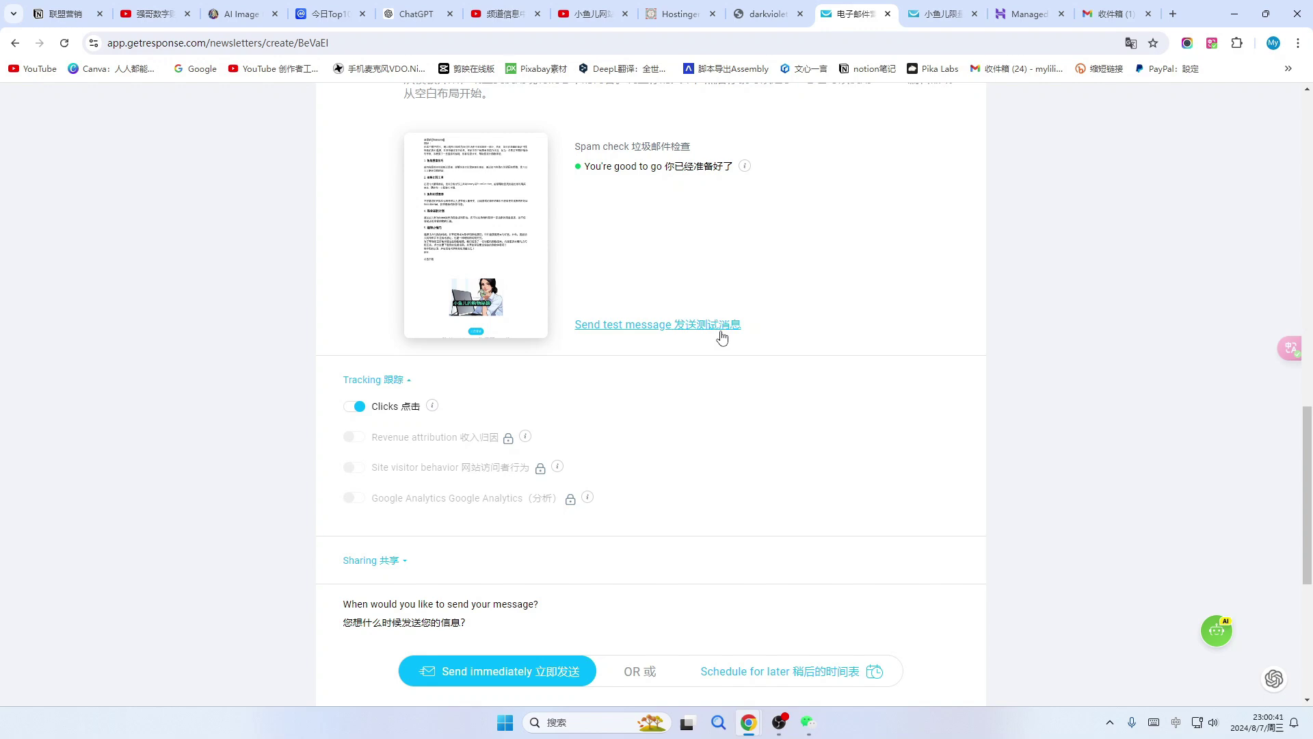
{"action": "mouse_move", "coordinate": [431, 416]}
{"action": "mouse_move", "coordinate": [507, 439]}
{"action": "scroll", "coordinate": [461, 451], "scroll_direction": "down", "scroll_amount": 3}
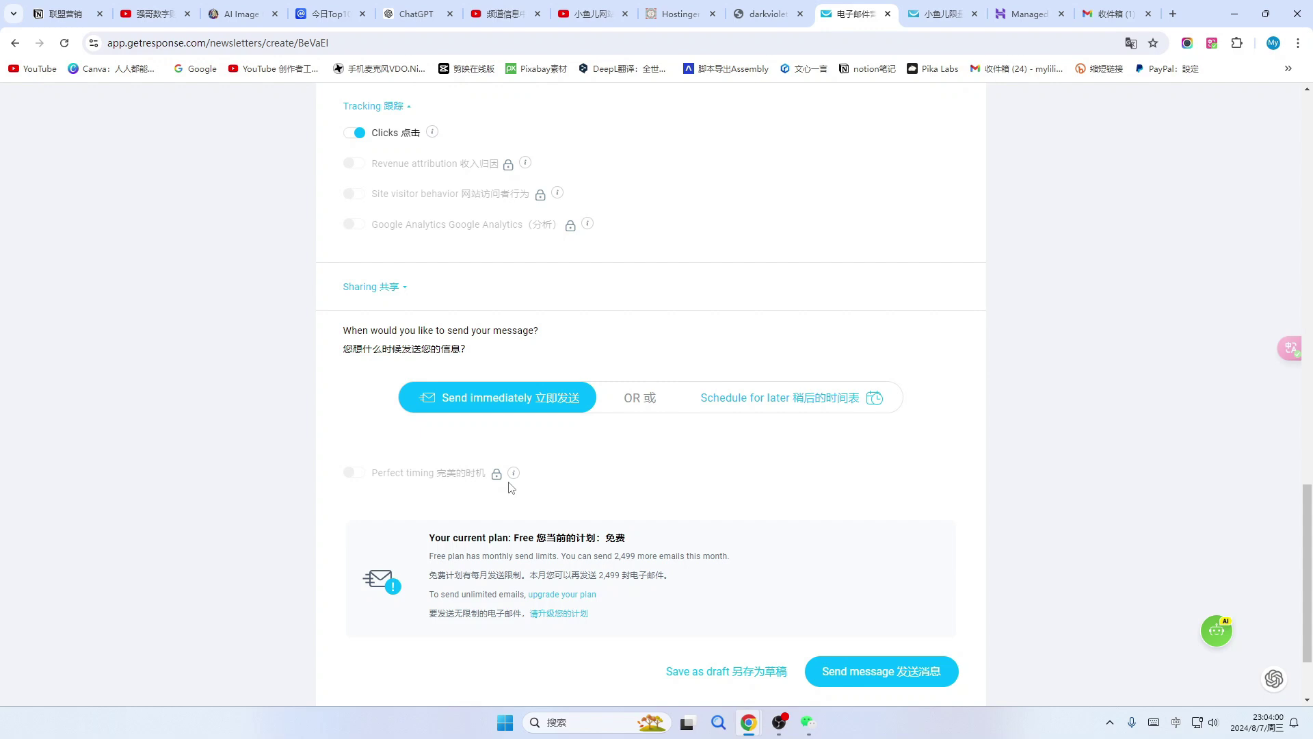
{"action": "scroll", "coordinate": [510, 487], "scroll_direction": "down", "scroll_amount": 2}
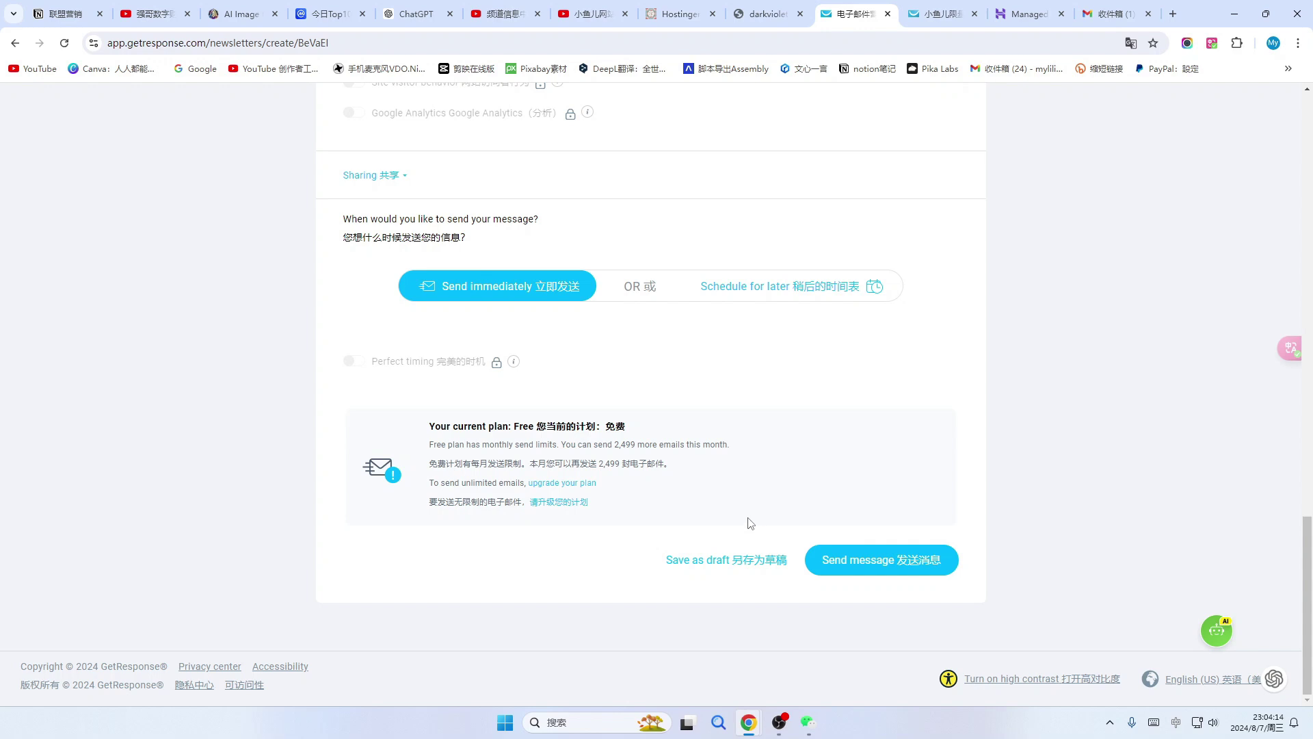
{"action": "left_click", "coordinate": [902, 568]}
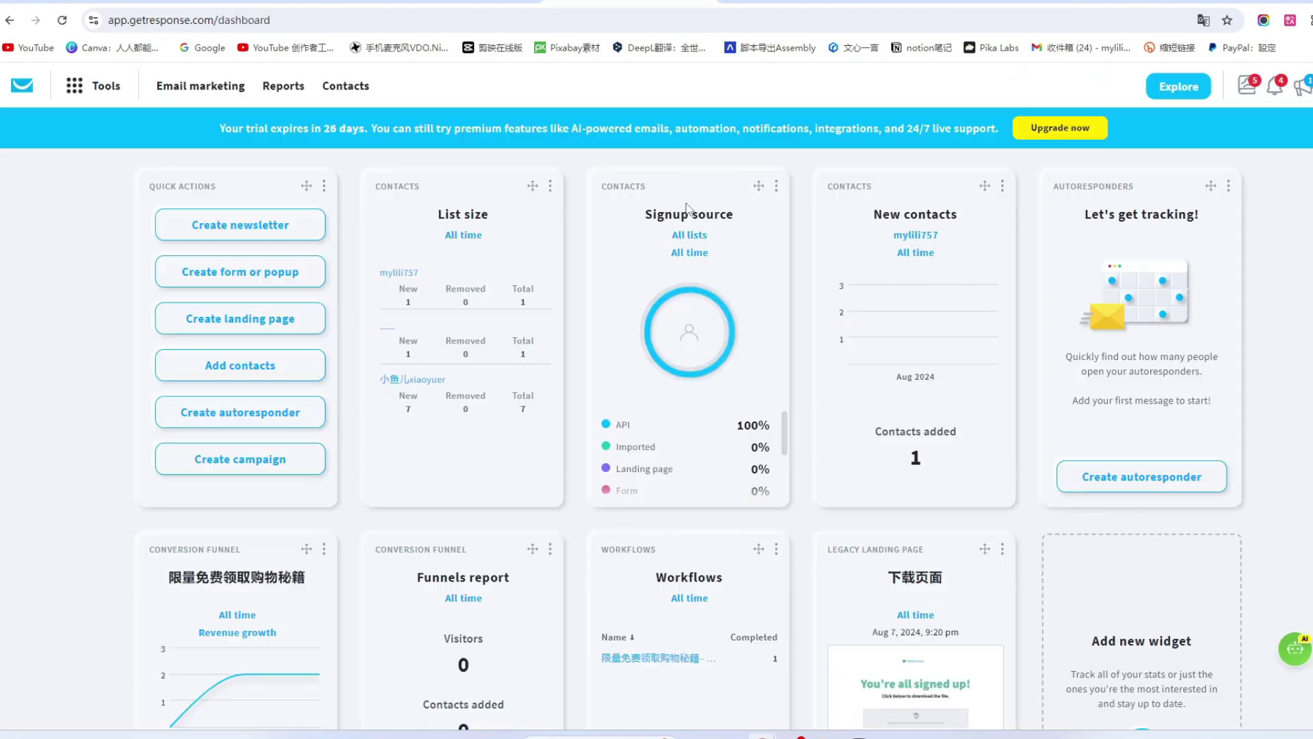
From Tools > Autoresponders, create a new autoresponder built By myself.
{"action": "left_click", "coordinate": [79, 89]}
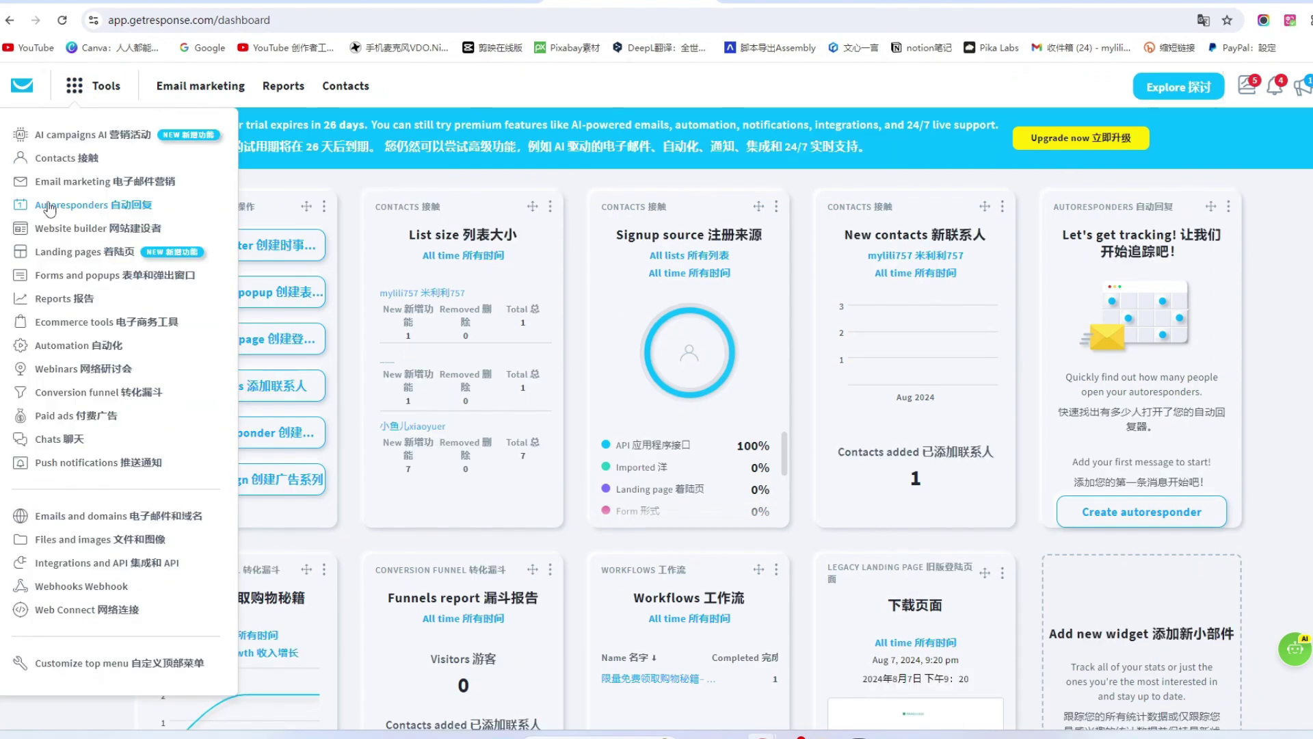
{"action": "left_click", "coordinate": [68, 209]}
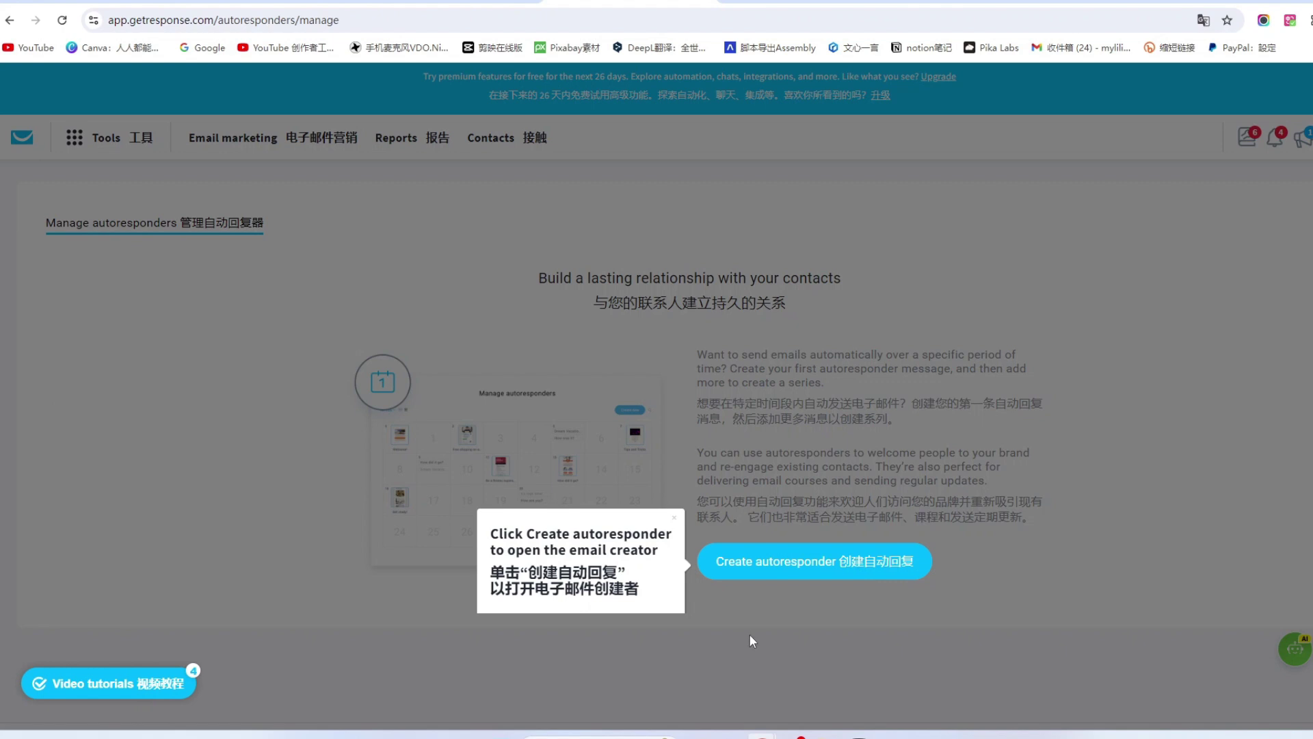
{"action": "left_click", "coordinate": [874, 569]}
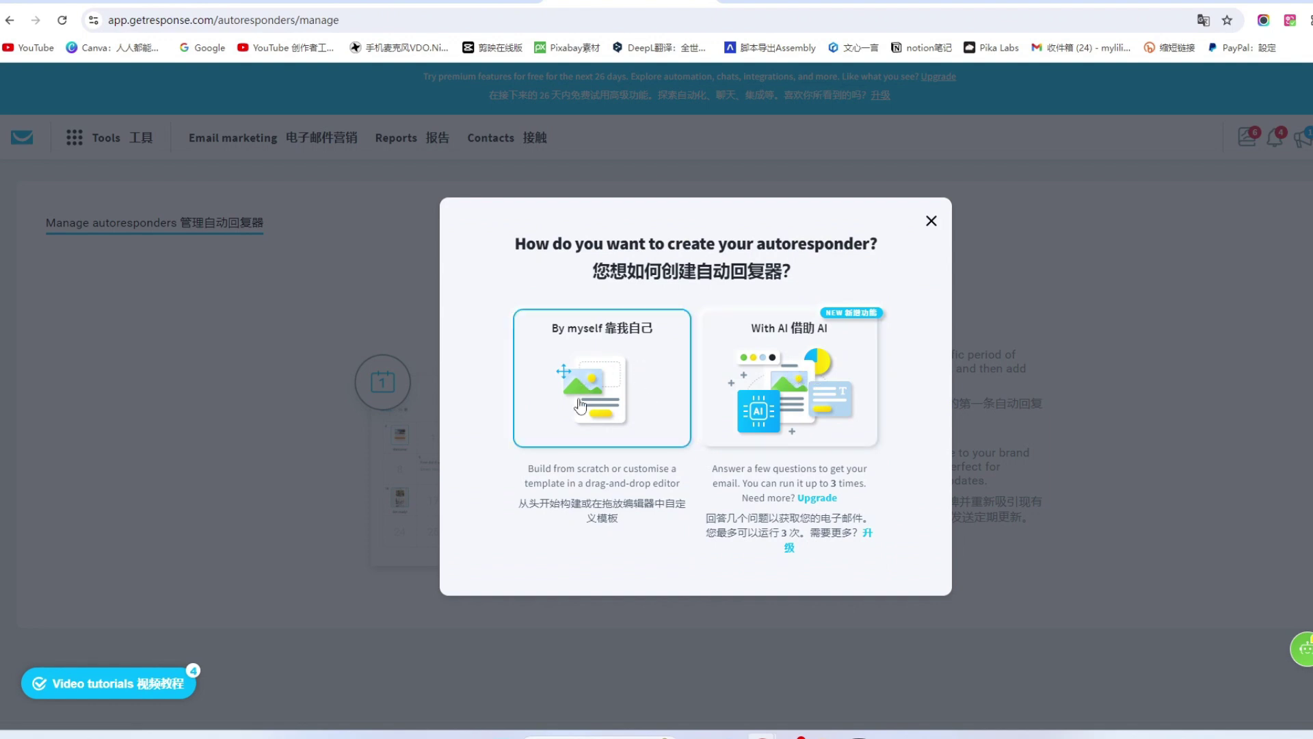
{"action": "left_click", "coordinate": [621, 392]}
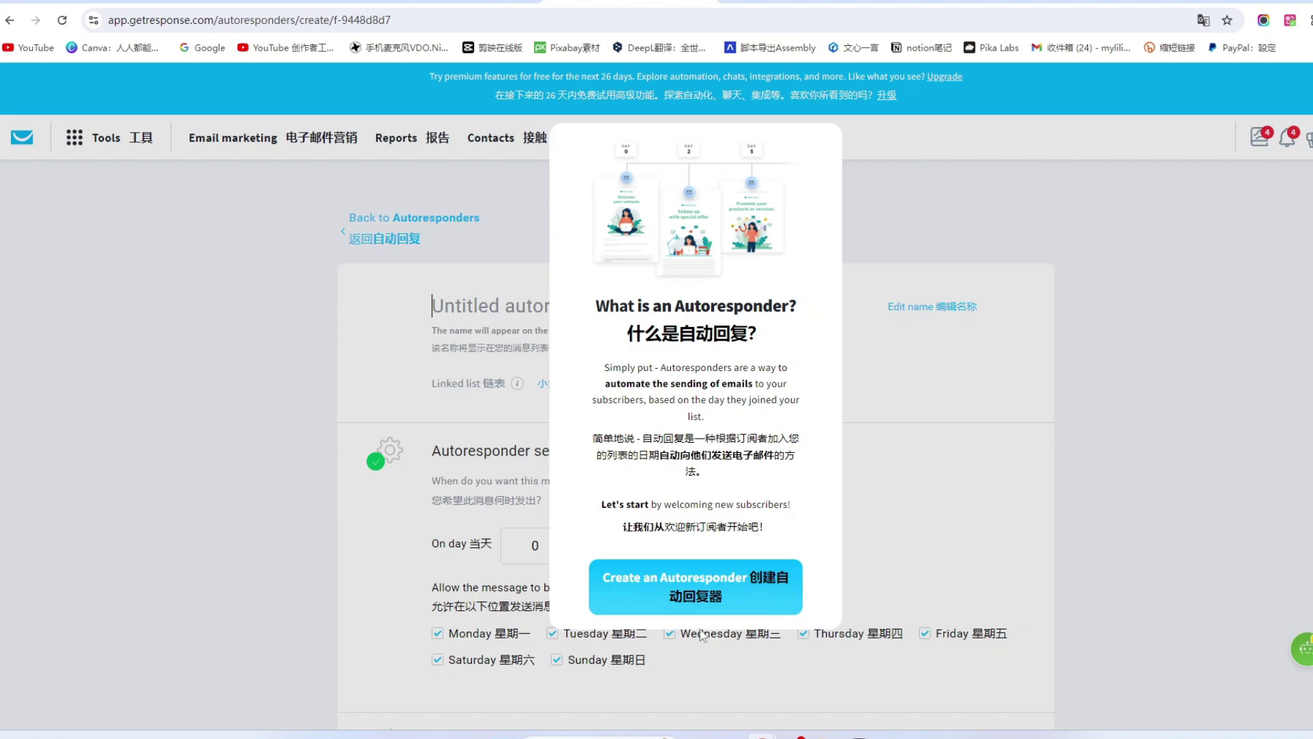
Dismiss the intro and rename the autoresponder from Untitled to 我的网络购物秘籍 autoresponder.
{"action": "left_click", "coordinate": [734, 600]}
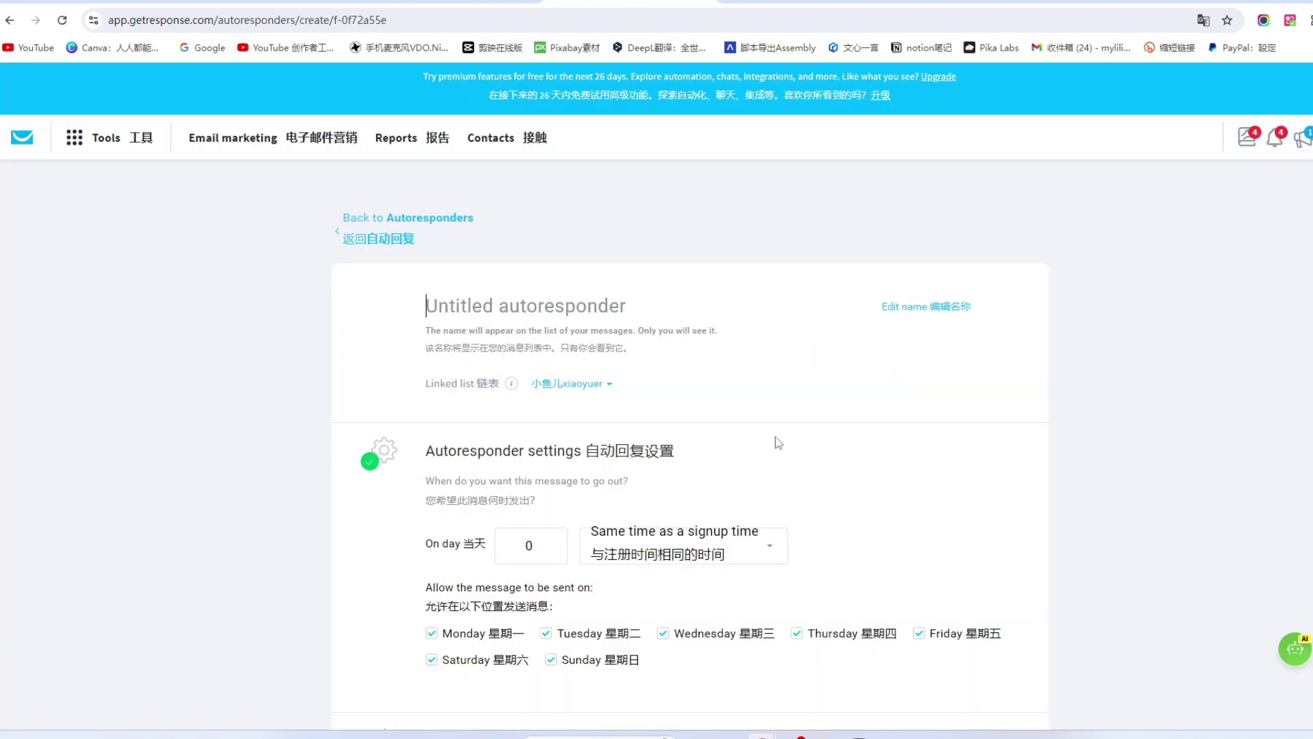
{"action": "left_click", "coordinate": [630, 304]}
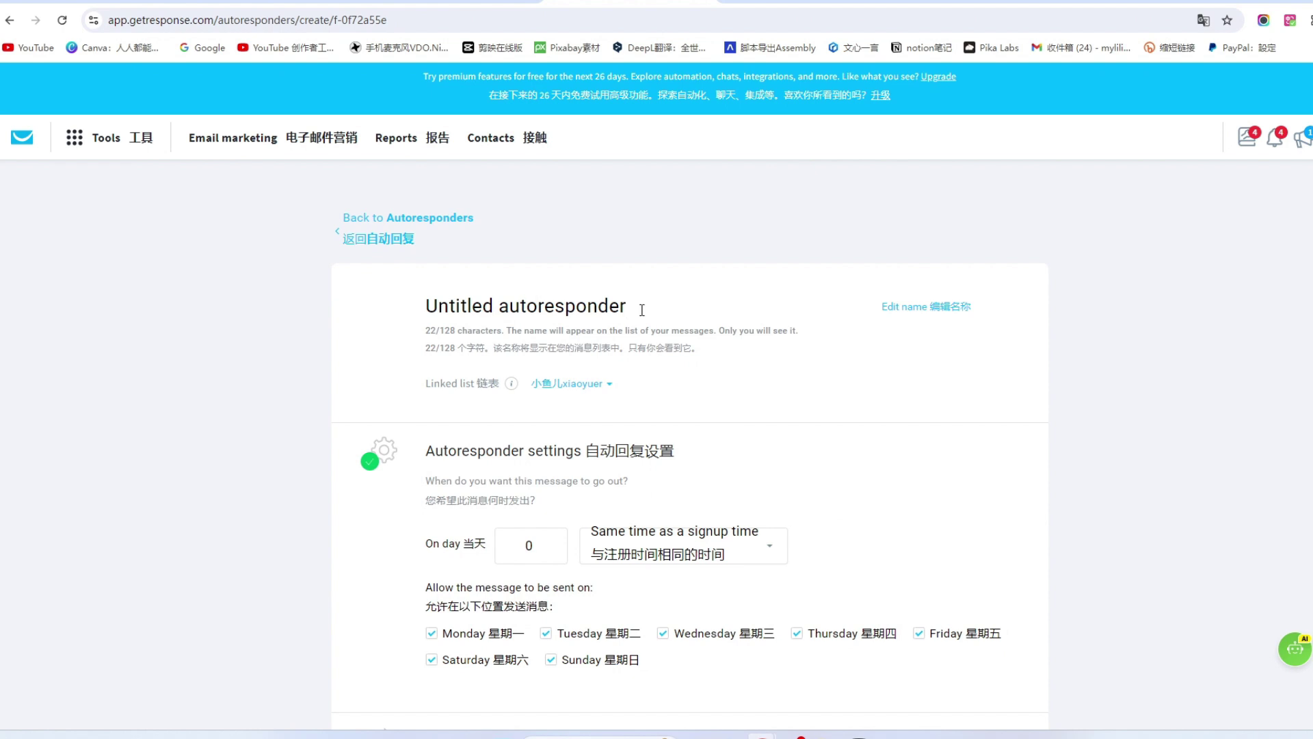
{"action": "double_click", "coordinate": [432, 297]}
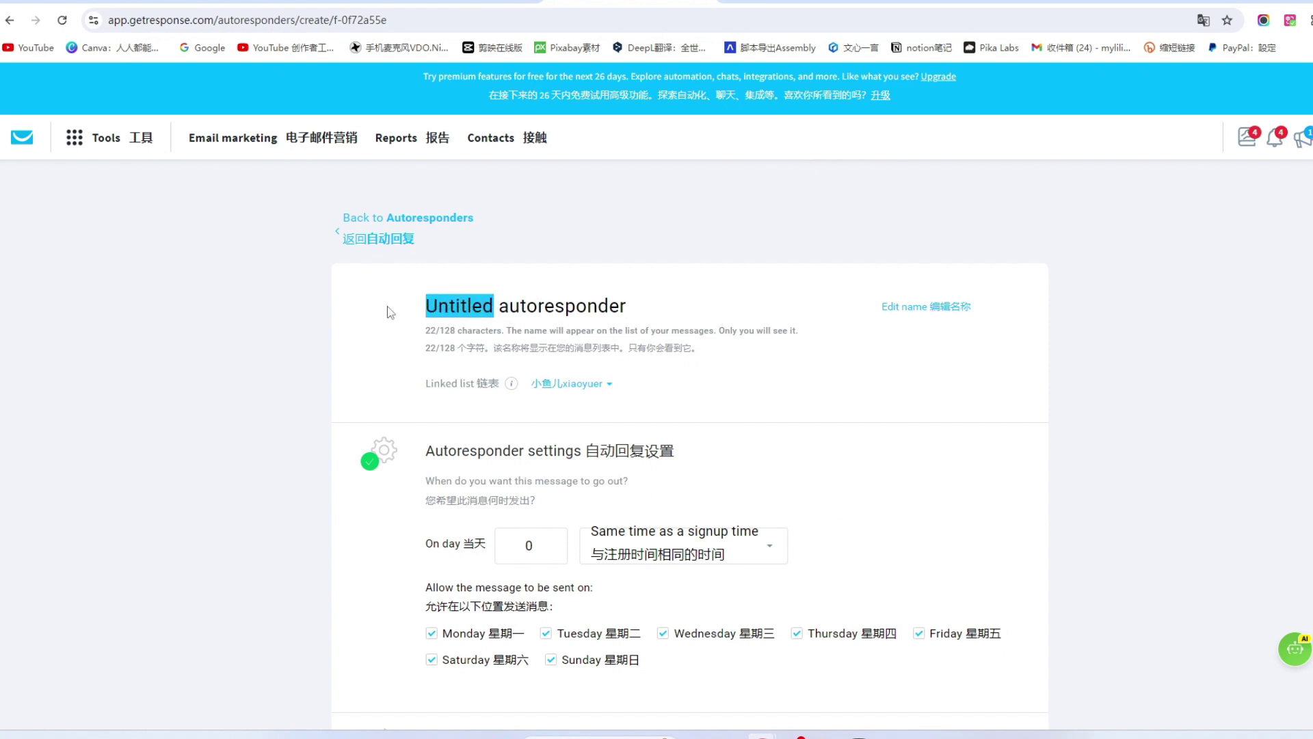
{"action": "type", "text": "我的网络购物秘籍"}
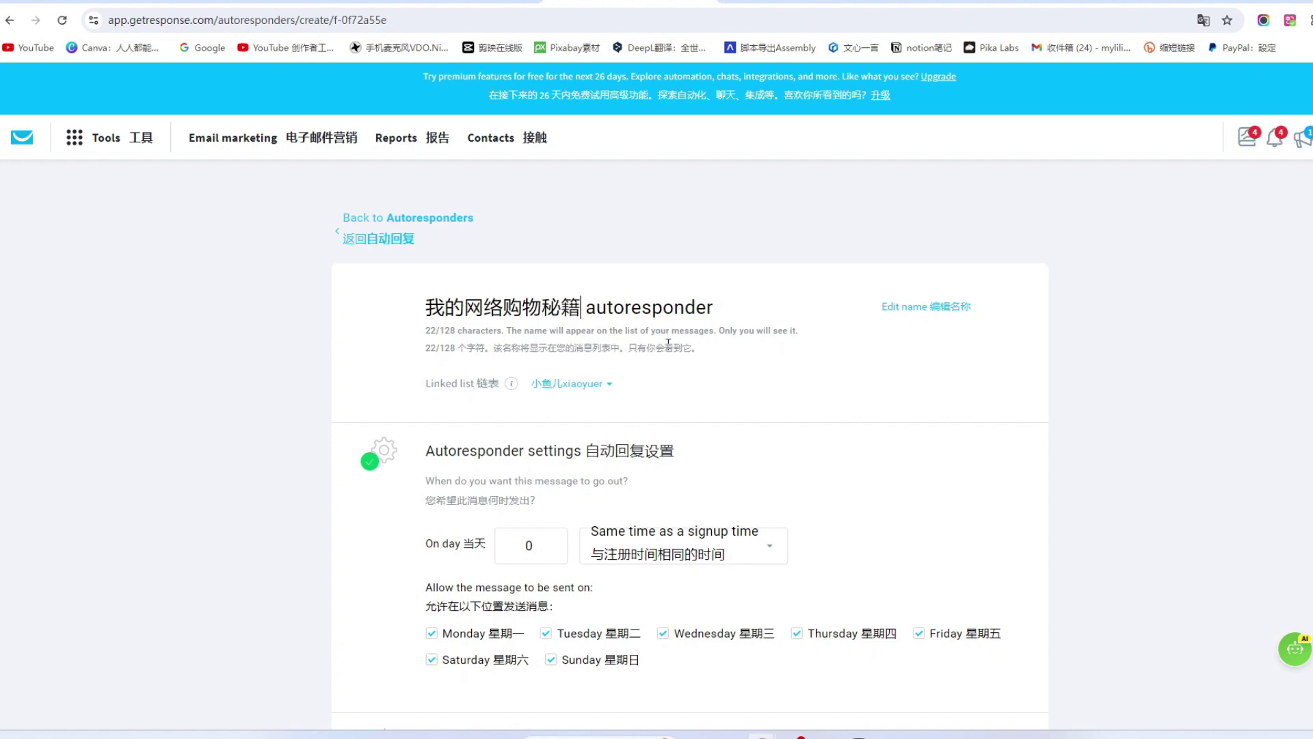
{"action": "scroll", "coordinate": [646, 357], "scroll_direction": "down", "scroll_amount": 2}
{"action": "scroll", "coordinate": [413, 408], "scroll_direction": "up", "scroll_amount": 1}
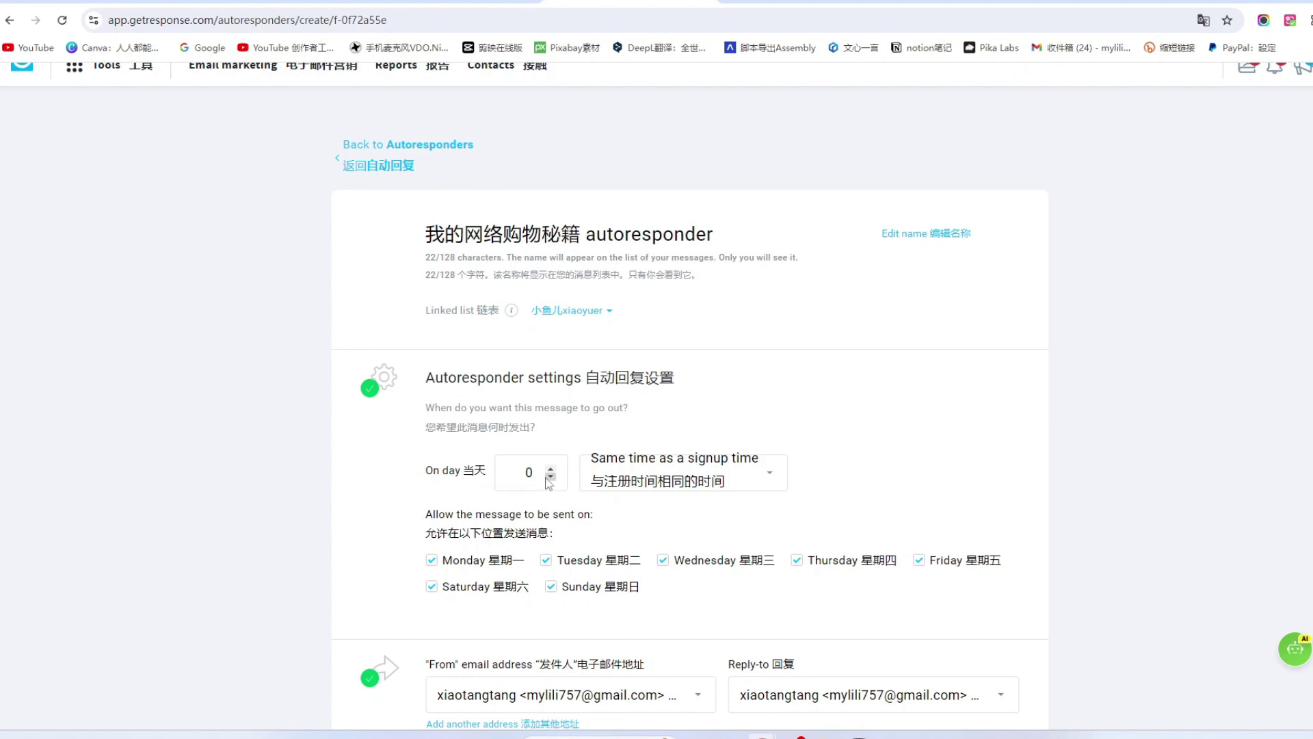
Set the autoresponder to send on day 2, leaving the send time unchanged.
{"action": "left_click", "coordinate": [550, 470]}
{"action": "left_click", "coordinate": [549, 469]}
{"action": "left_click", "coordinate": [549, 469]}
{"action": "left_click", "coordinate": [549, 468]}
{"action": "left_click", "coordinate": [551, 477]}
{"action": "left_click", "coordinate": [551, 477]}
{"action": "left_click", "coordinate": [609, 483]}
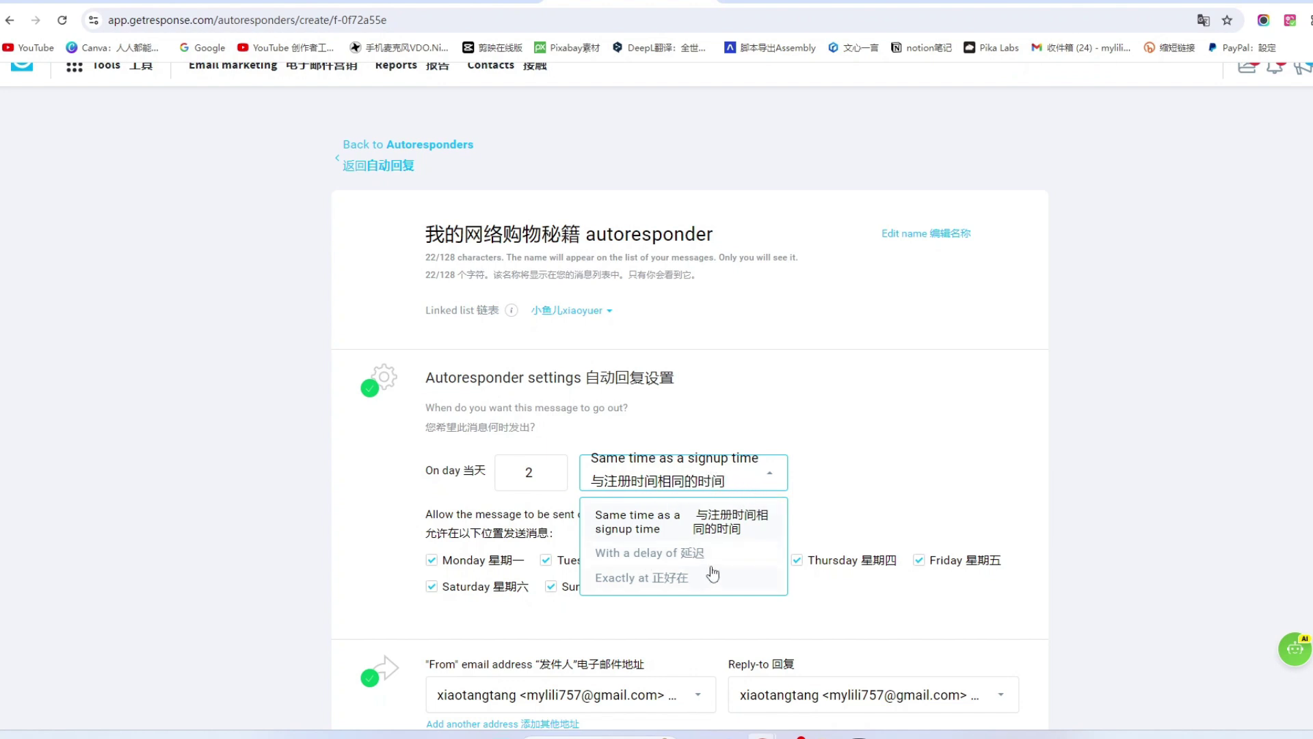
{"action": "left_click", "coordinate": [876, 469]}
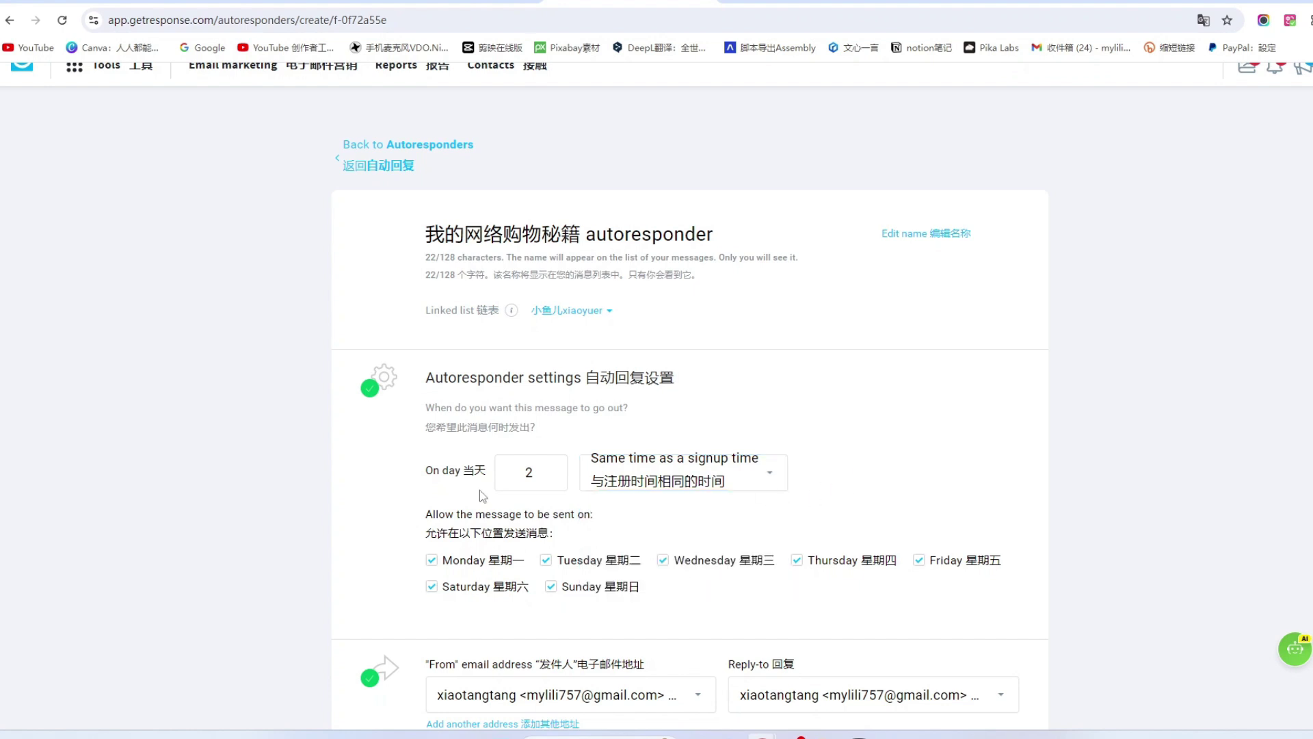
Keep the current linked contact list for the autoresponder.
{"action": "scroll", "coordinate": [480, 511], "scroll_direction": "down", "scroll_amount": 1}
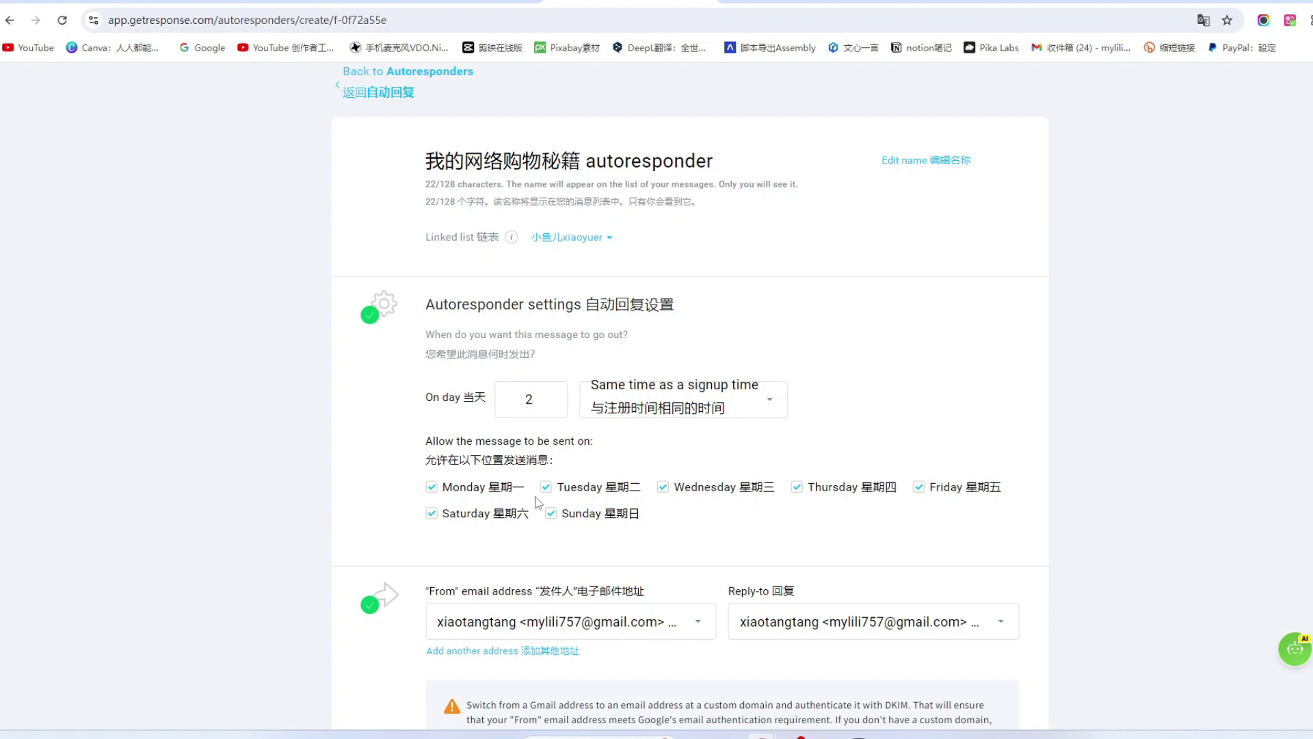
{"action": "scroll", "coordinate": [539, 503], "scroll_direction": "down", "scroll_amount": 1}
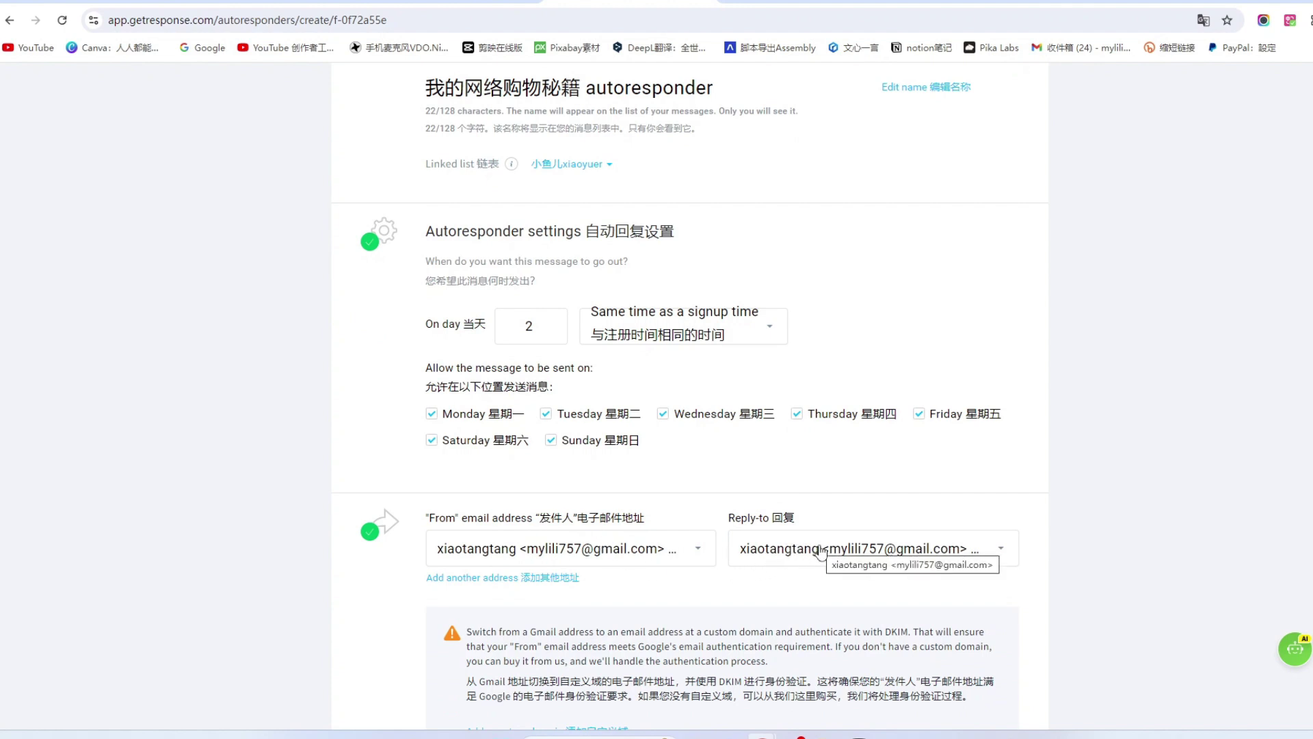
{"action": "scroll", "coordinate": [506, 313], "scroll_direction": "up", "scroll_amount": 2}
{"action": "left_click", "coordinate": [608, 311]}
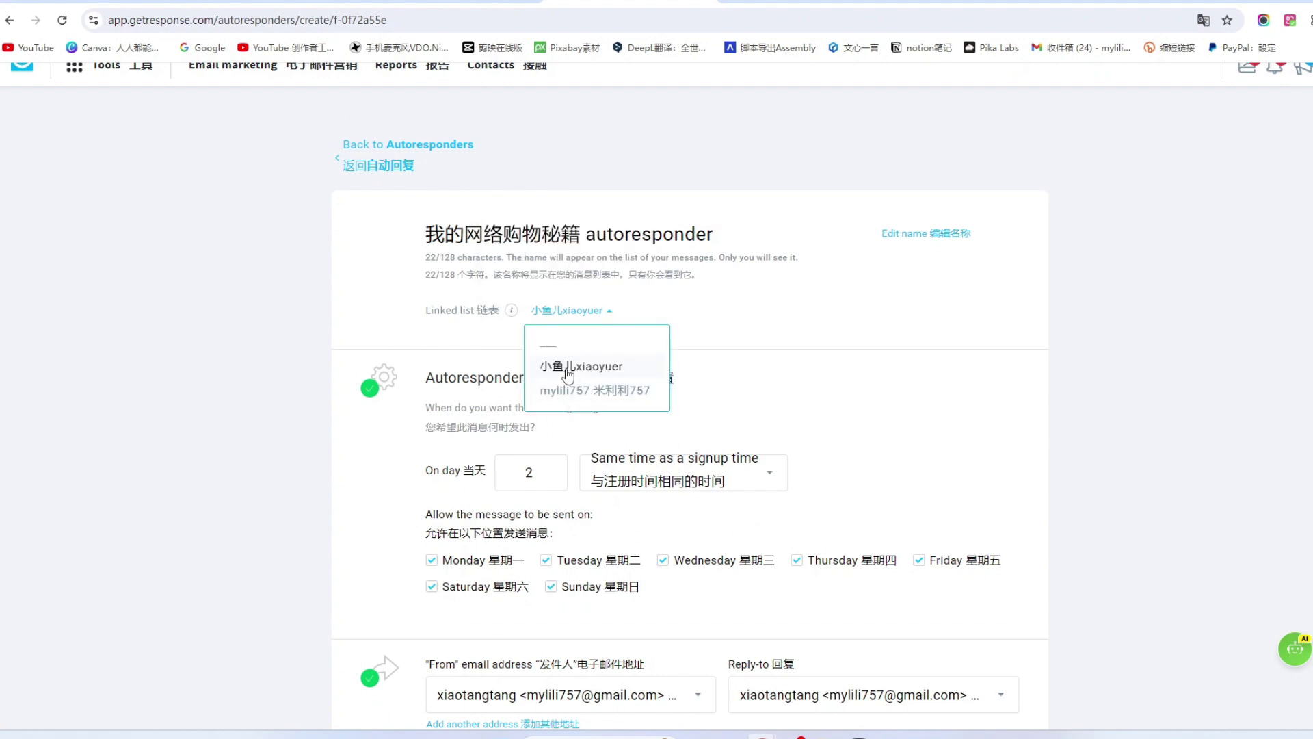
{"action": "left_click", "coordinate": [568, 369]}
{"action": "scroll", "coordinate": [570, 377], "scroll_direction": "down", "scroll_amount": 10}
Enter the subject 小鱼儿的网络购物秘籍 and append the [[firstname]] personalisation field.
{"action": "scroll", "coordinate": [554, 425], "scroll_direction": "up", "scroll_amount": 7}
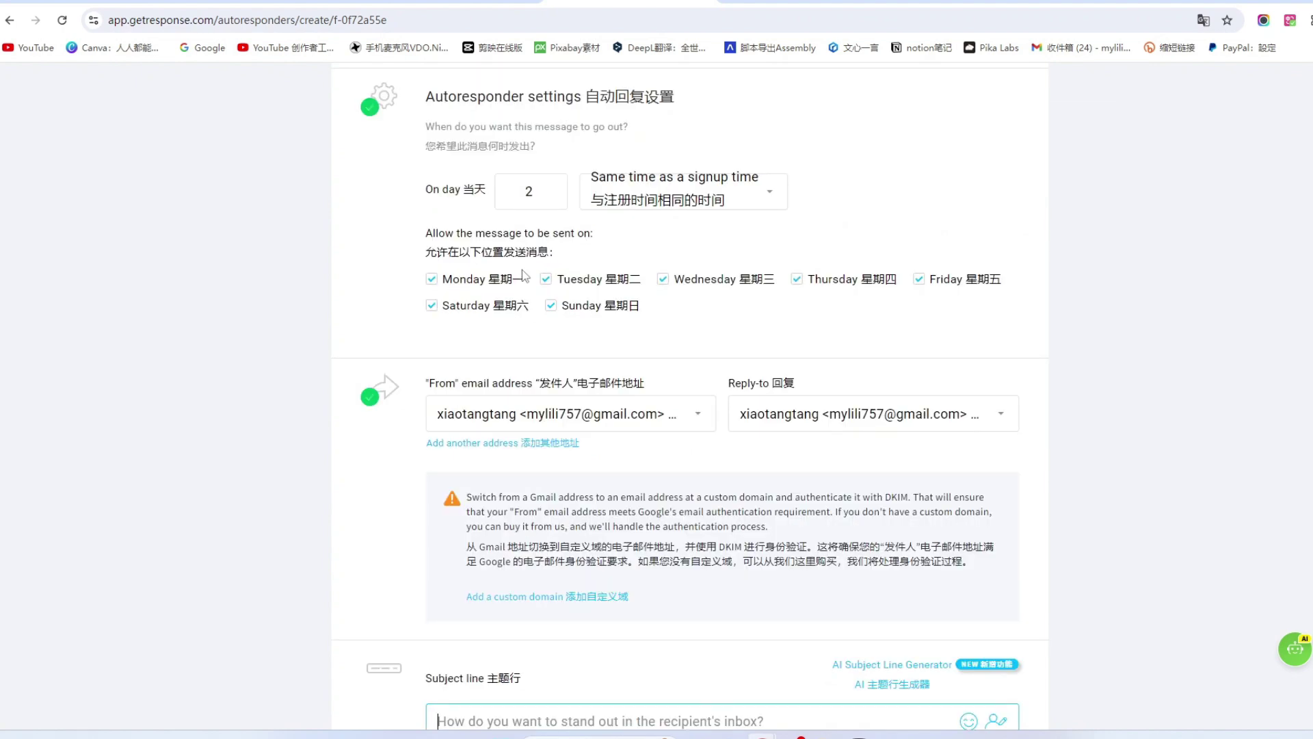
{"action": "scroll", "coordinate": [540, 466], "scroll_direction": "down", "scroll_amount": 6}
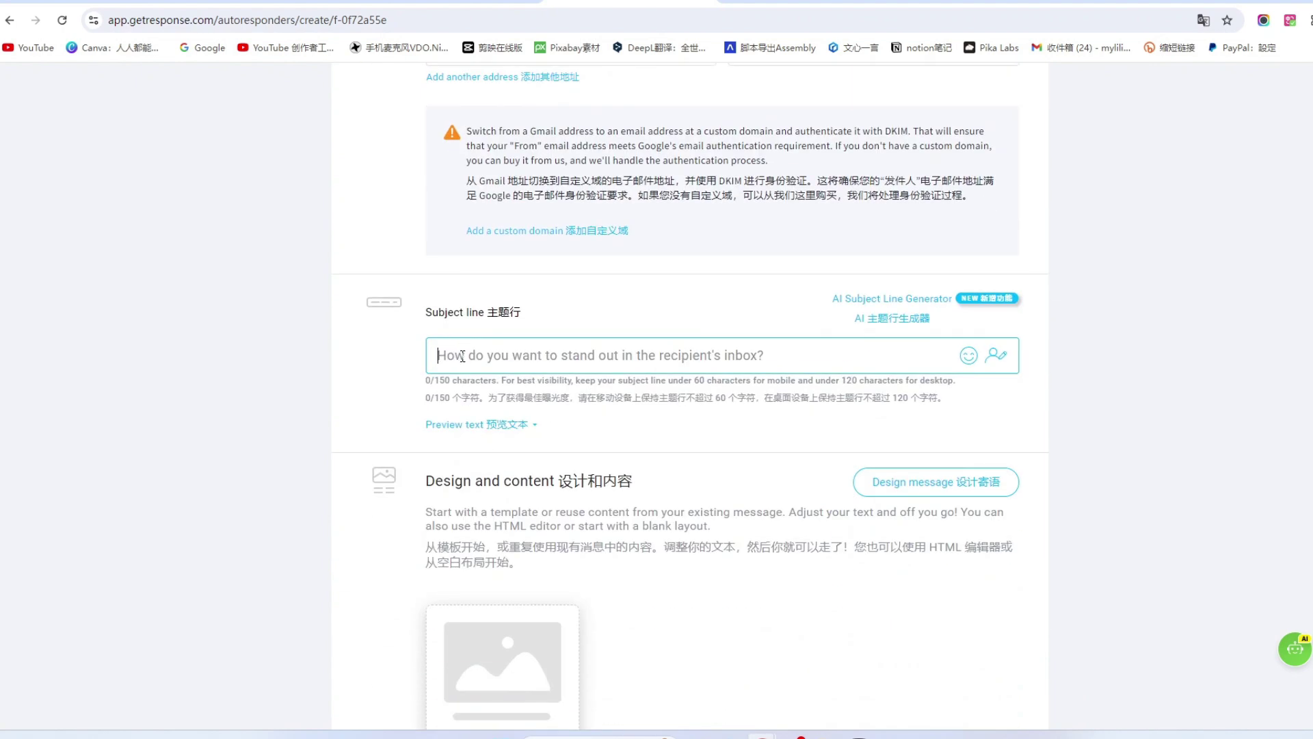
{"action": "type", "text": "我的网络购物秘籍"}
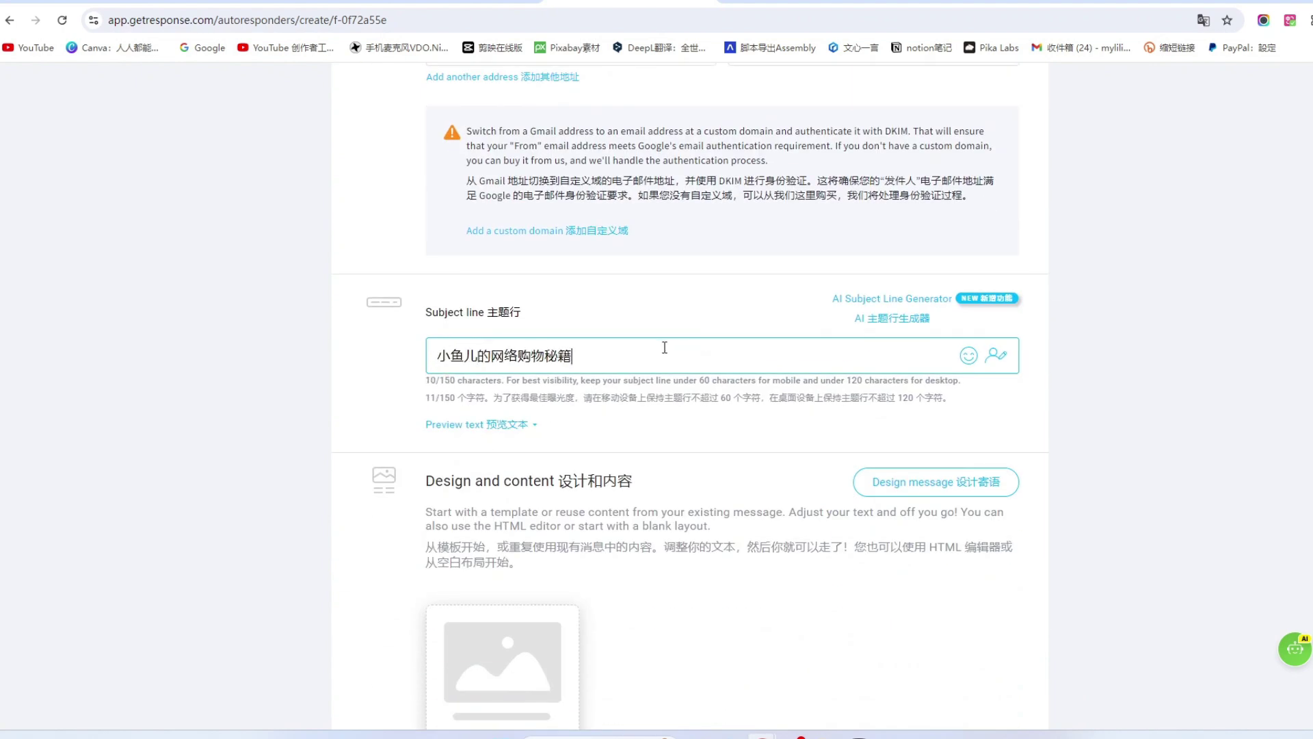
{"action": "left_click", "coordinate": [999, 363]}
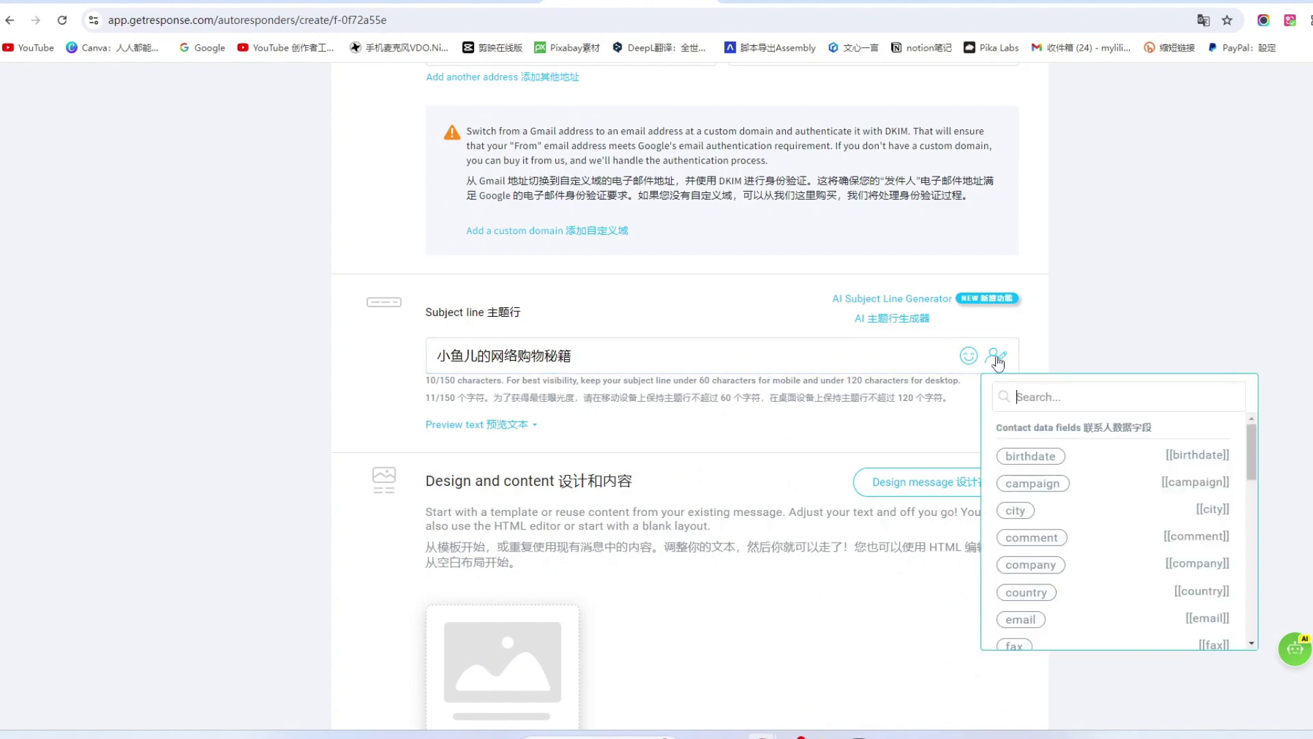
{"action": "scroll", "coordinate": [1055, 561], "scroll_direction": "down", "scroll_amount": 2}
{"action": "scroll", "coordinate": [1055, 563], "scroll_direction": "down", "scroll_amount": 1}
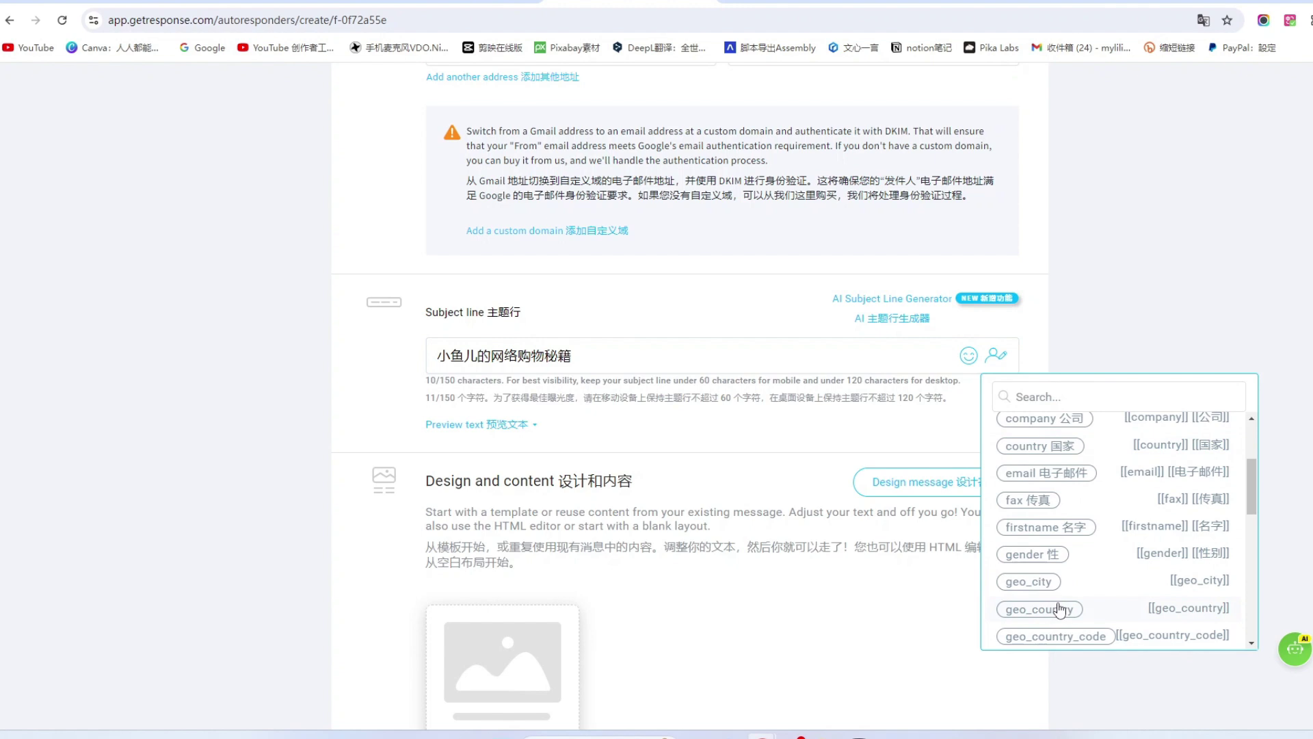
{"action": "left_click", "coordinate": [1039, 533]}
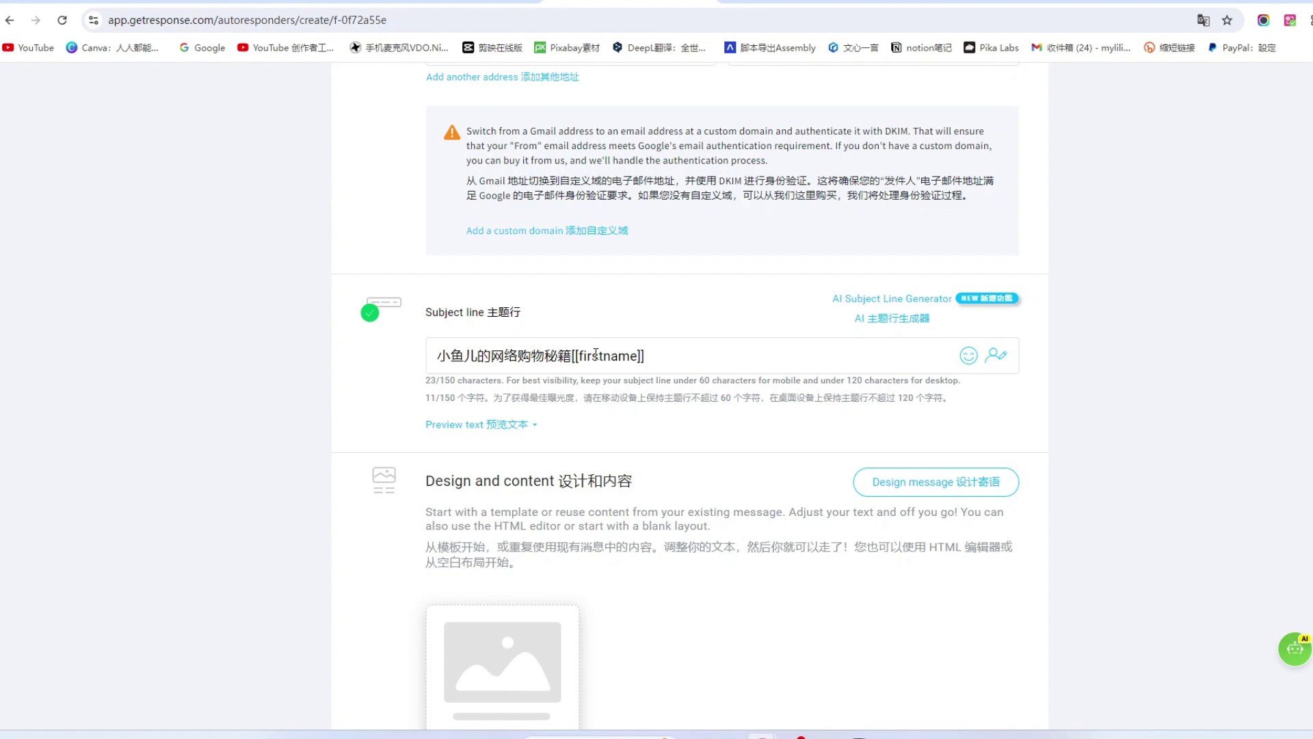
{"action": "scroll", "coordinate": [465, 582], "scroll_direction": "down", "scroll_amount": 3}
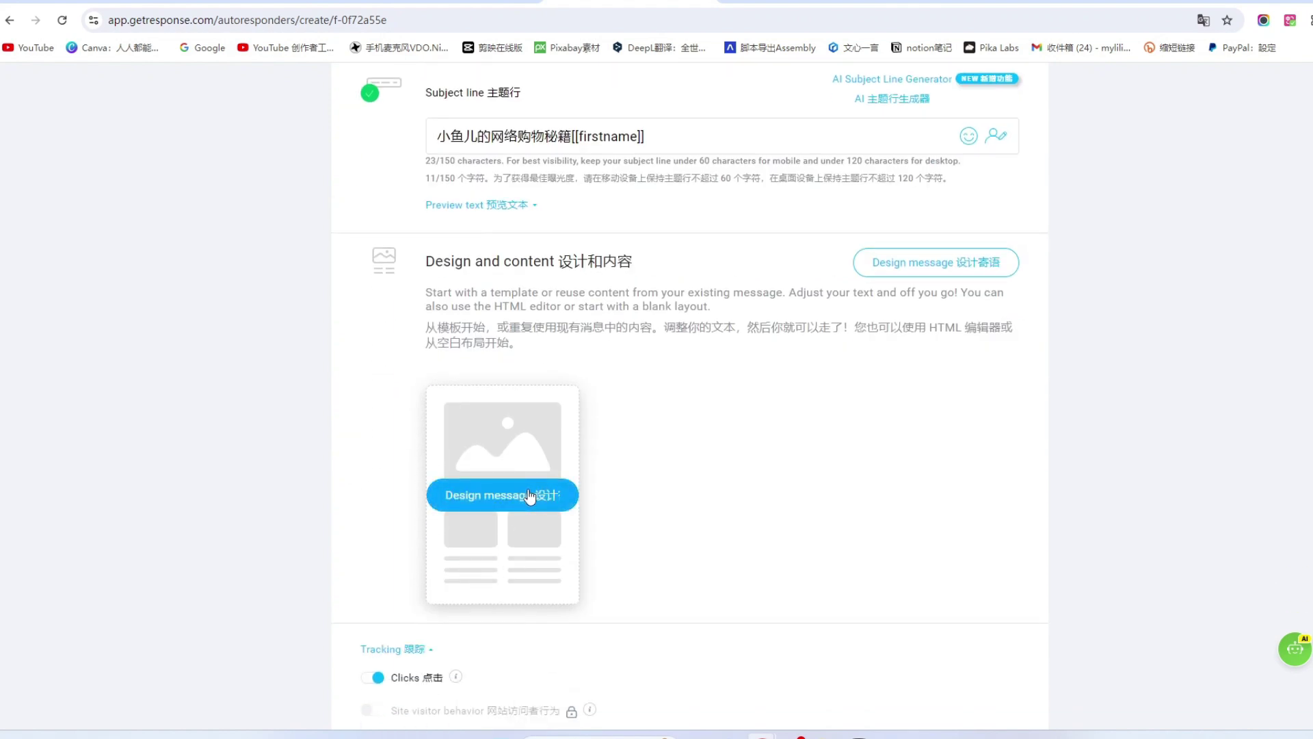
Open Design message and load the Ticket Sale predesigned template.
{"action": "left_click", "coordinate": [510, 504]}
{"action": "scroll", "coordinate": [799, 422], "scroll_direction": "up", "scroll_amount": 8}
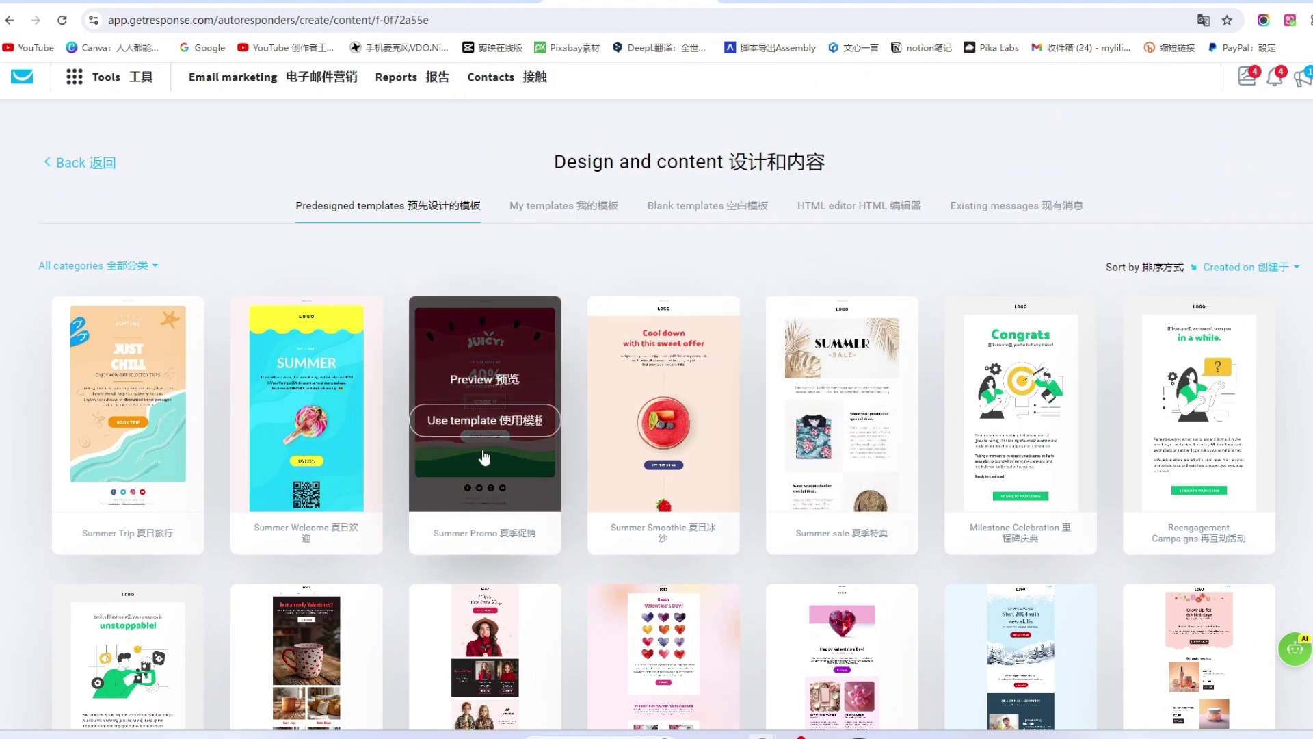
{"action": "scroll", "coordinate": [851, 485], "scroll_direction": "down", "scroll_amount": 4}
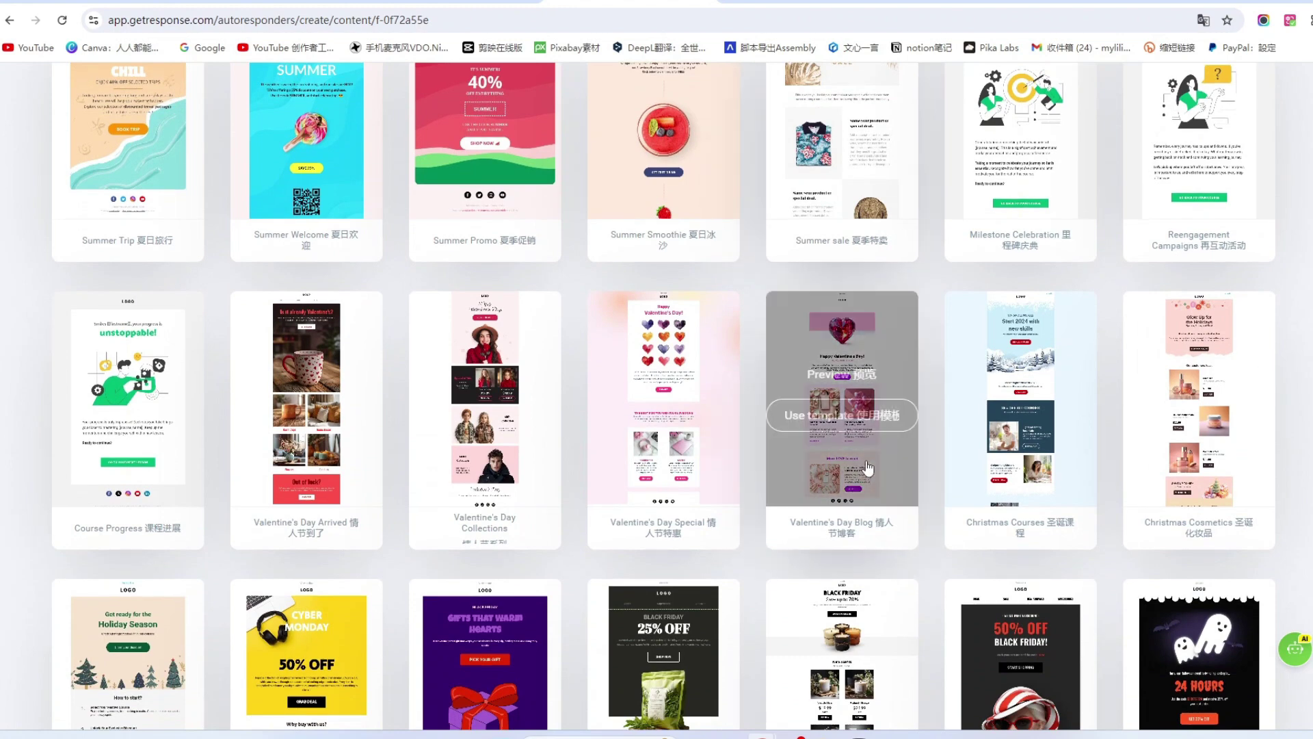
{"action": "scroll", "coordinate": [852, 479], "scroll_direction": "up", "scroll_amount": 1}
{"action": "scroll", "coordinate": [855, 479], "scroll_direction": "down", "scroll_amount": 12}
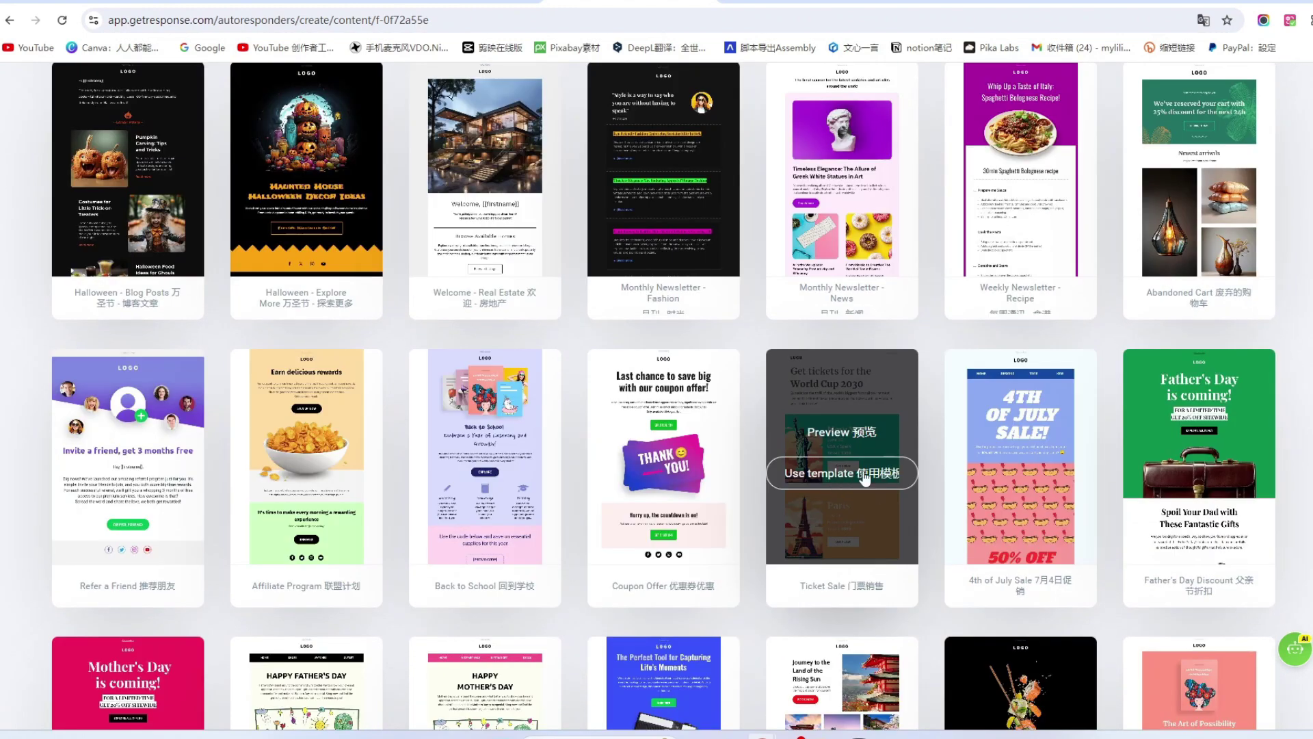
{"action": "left_click", "coordinate": [862, 473]}
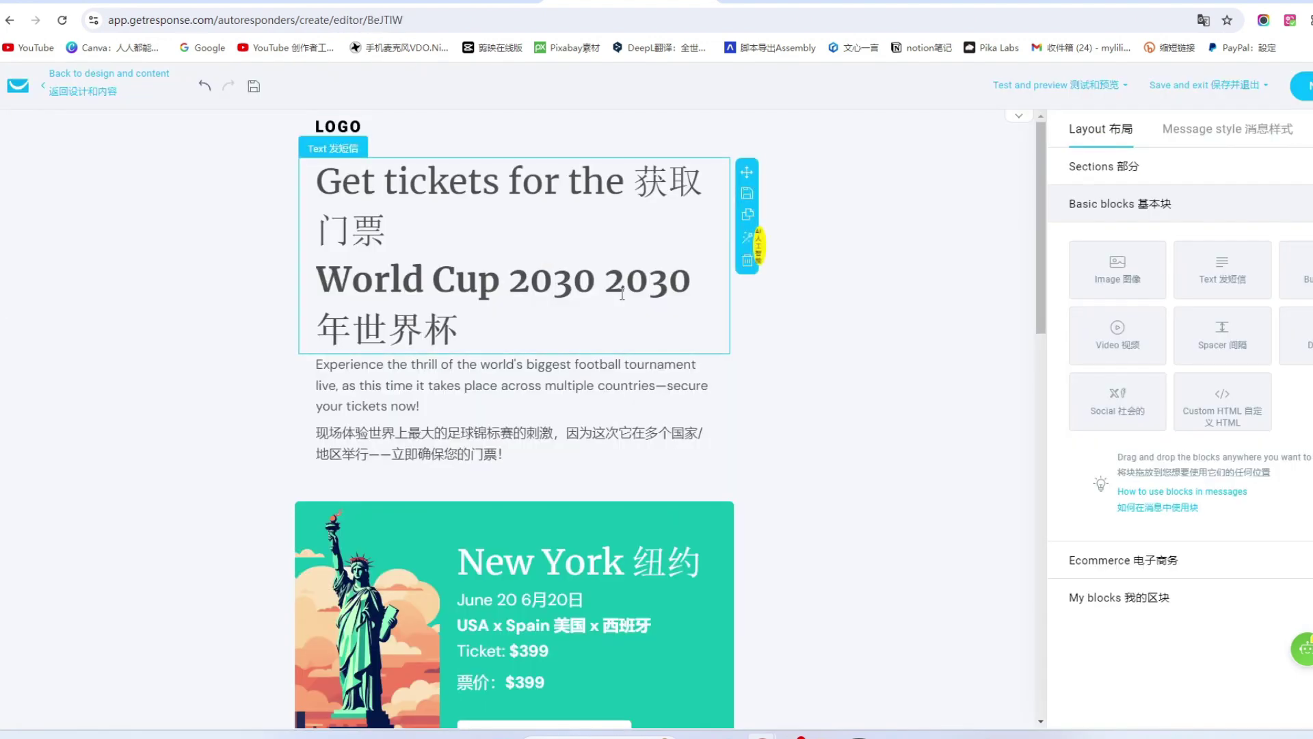
Switch off Show logo in the header style so the LOGO disappears.
{"action": "scroll", "coordinate": [612, 312], "scroll_direction": "down", "scroll_amount": 2}
{"action": "scroll", "coordinate": [612, 310], "scroll_direction": "up", "scroll_amount": 2}
{"action": "left_click", "coordinate": [499, 275]}
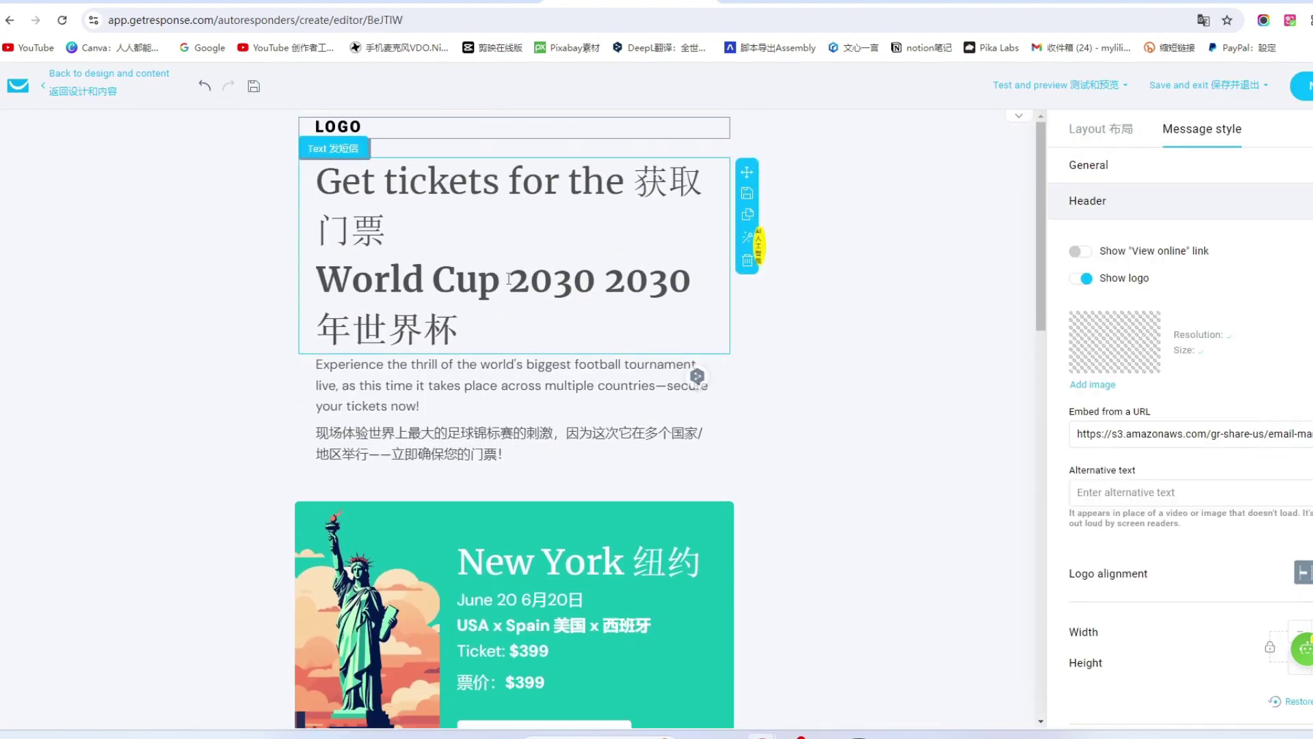
{"action": "key", "text": "Right"}
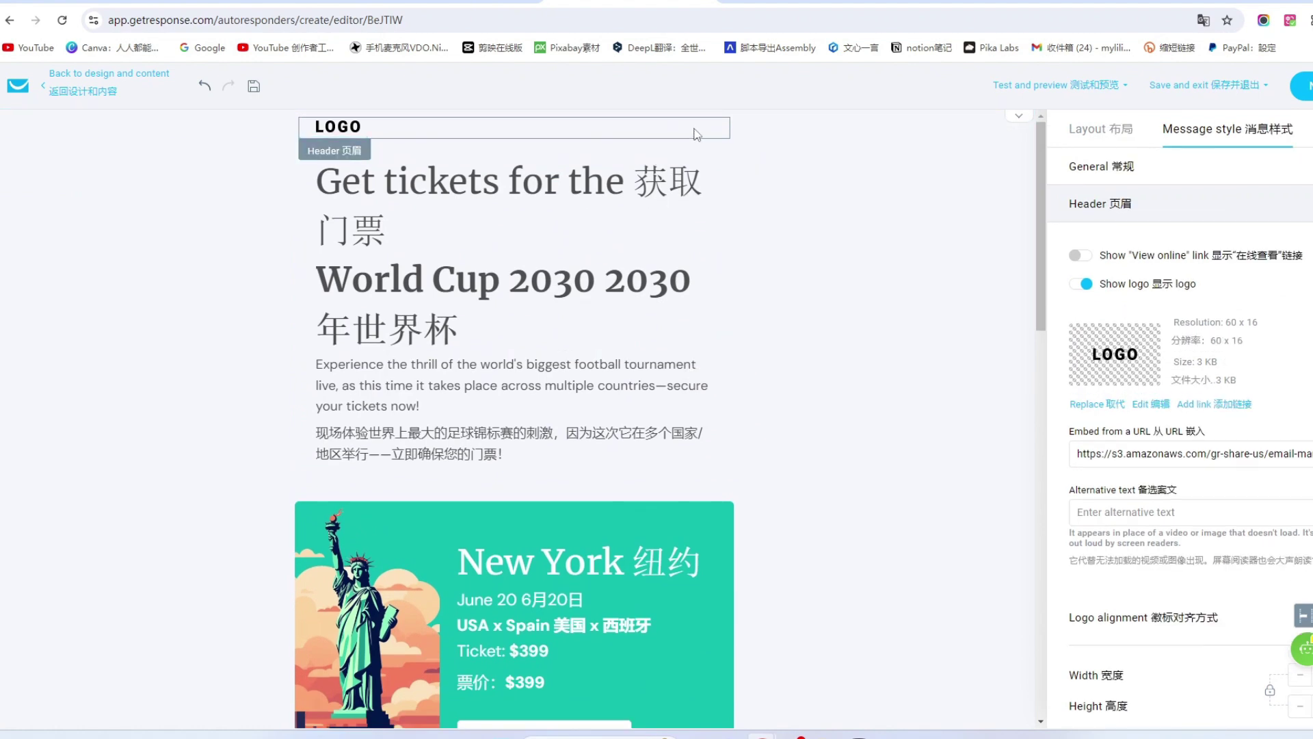
{"action": "left_click", "coordinate": [1081, 284]}
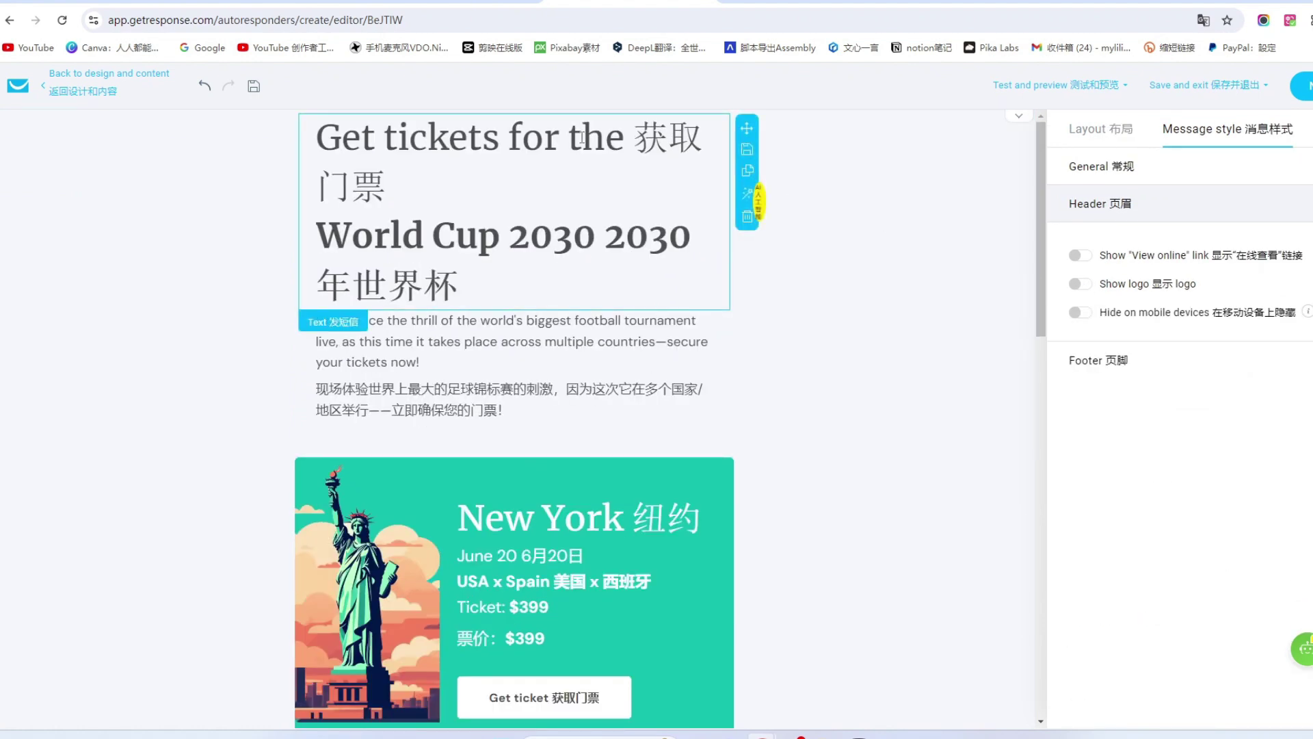
Replace the email title with 小鱼儿的网络购物秘籍, centred at font size 24.
{"action": "left_click_drag", "start_coordinate": [482, 288], "coordinate": [306, 140]}
{"action": "type", "text": "我的网络购物秘籍"}
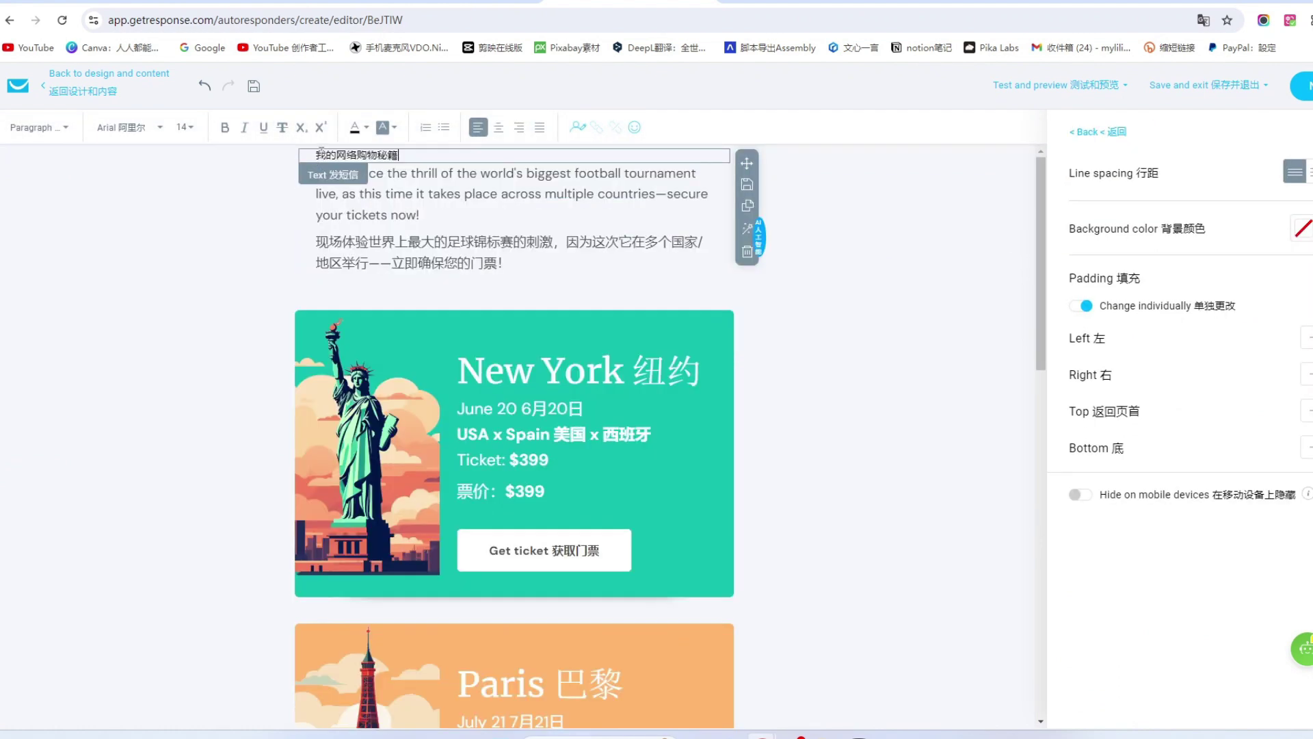
{"action": "key", "text": "BackSpace"}
{"action": "type", "text": "小鱼儿"}
{"action": "left_click", "coordinate": [499, 128]}
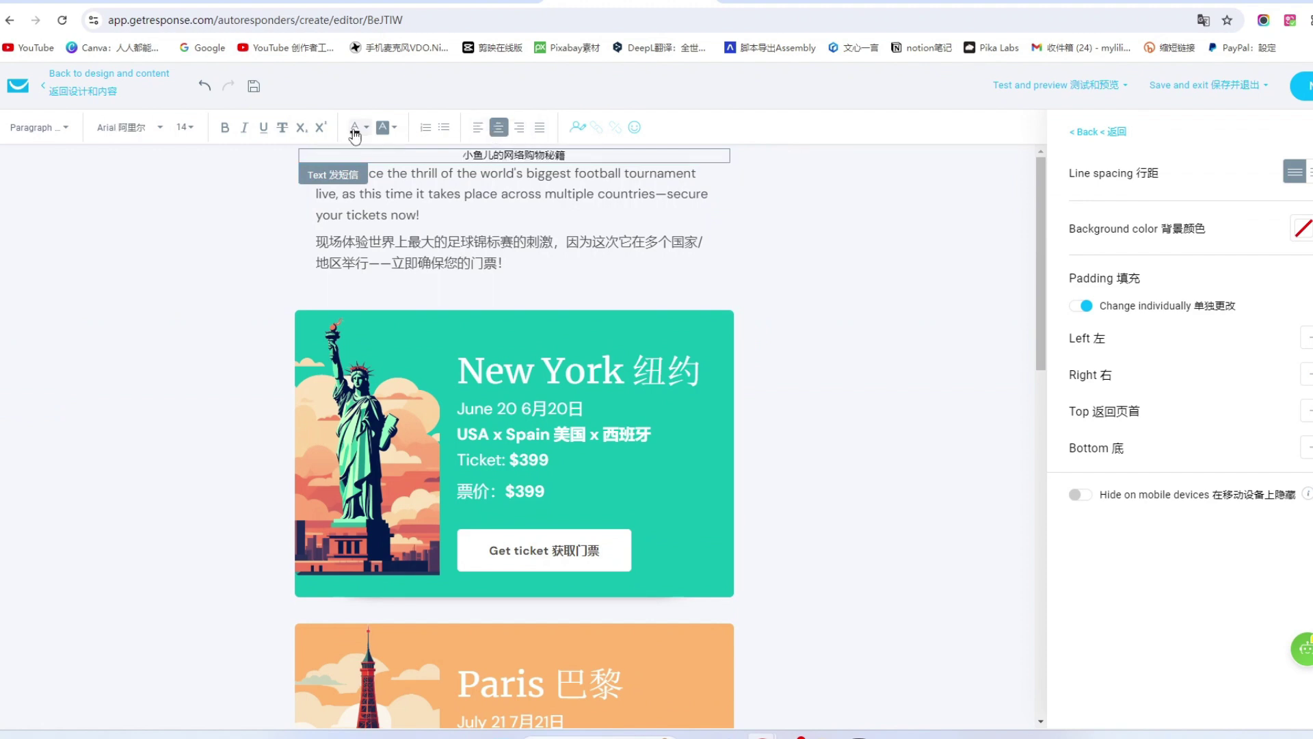
{"action": "left_click", "coordinate": [192, 134]}
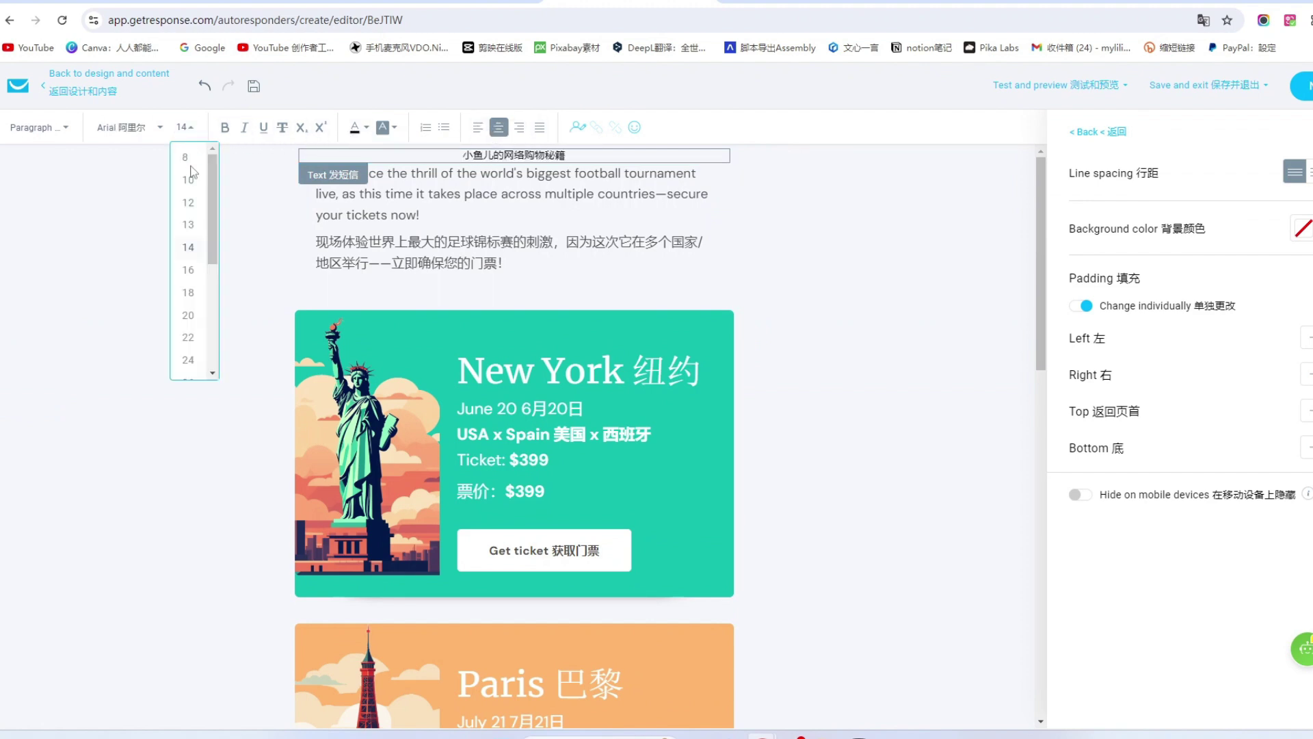
{"action": "left_click", "coordinate": [191, 367]}
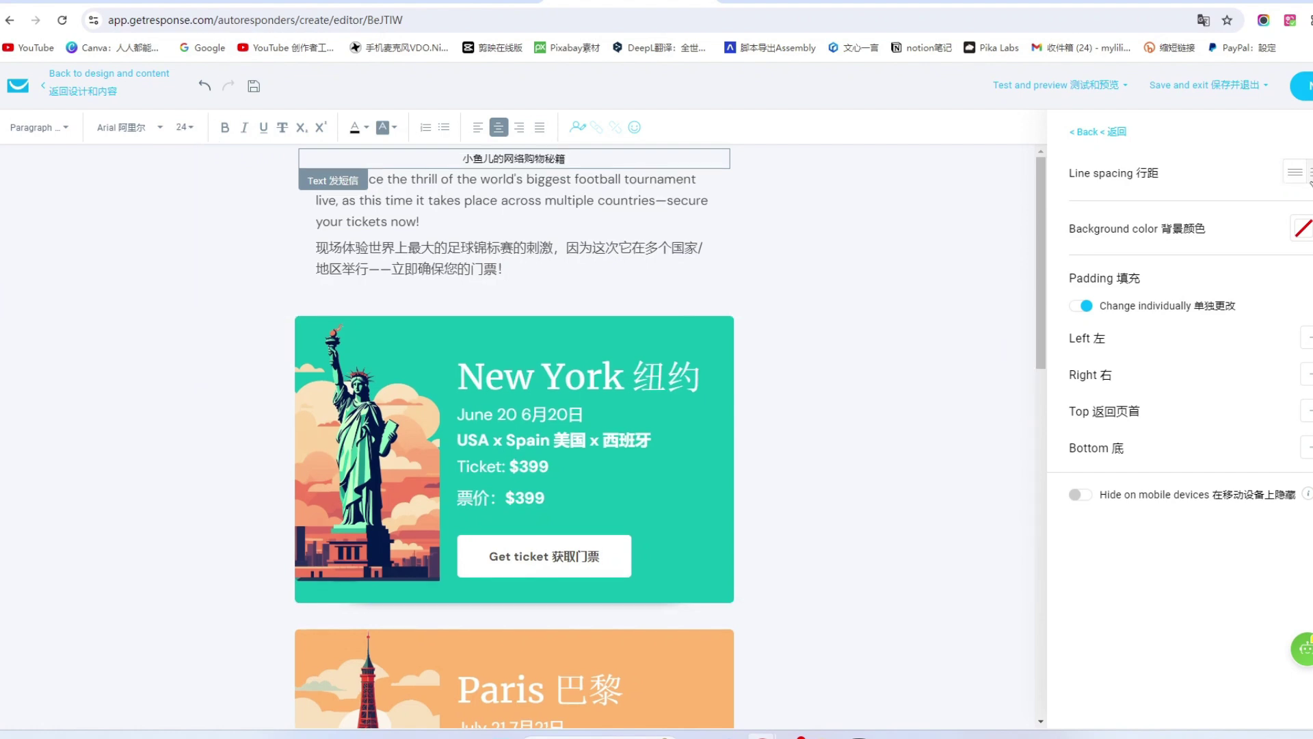
{"action": "left_click", "coordinate": [1311, 172]}
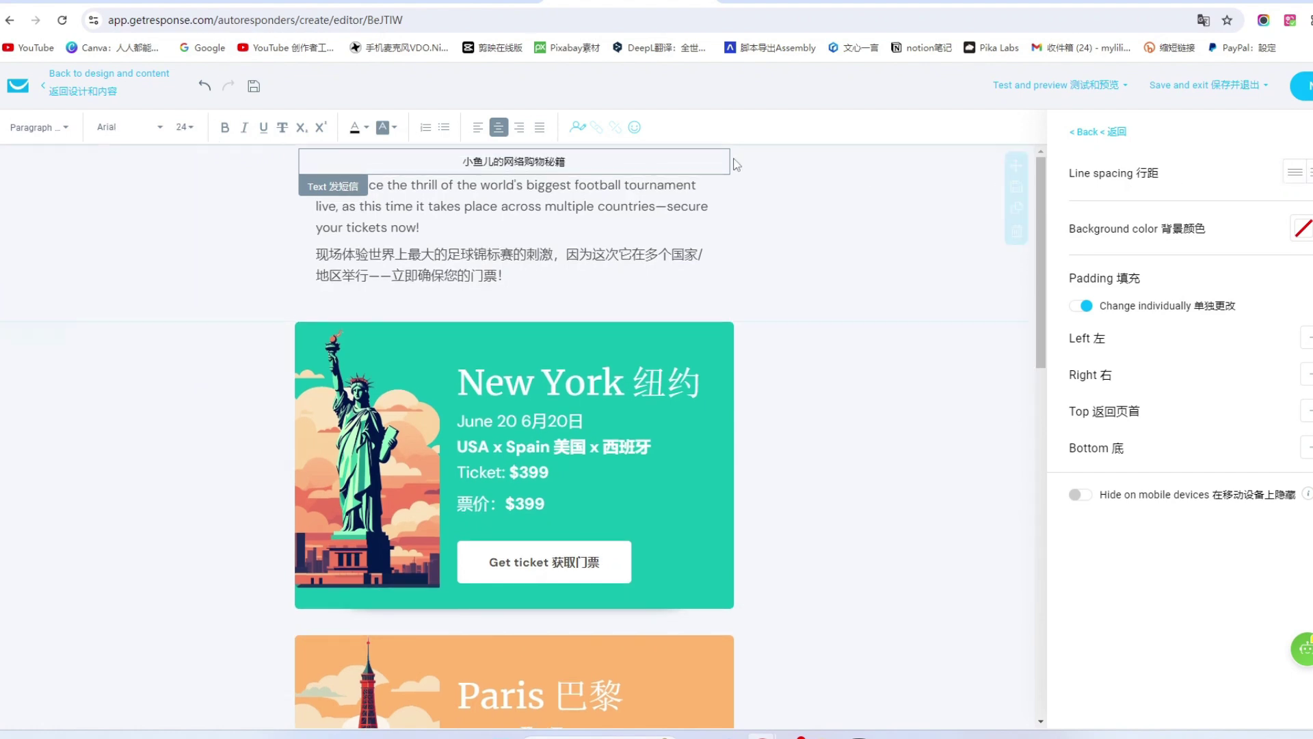
Delete the New York date-and-price text, spacer and Get ticket button.
{"action": "scroll", "coordinate": [751, 370], "scroll_direction": "down", "scroll_amount": 2}
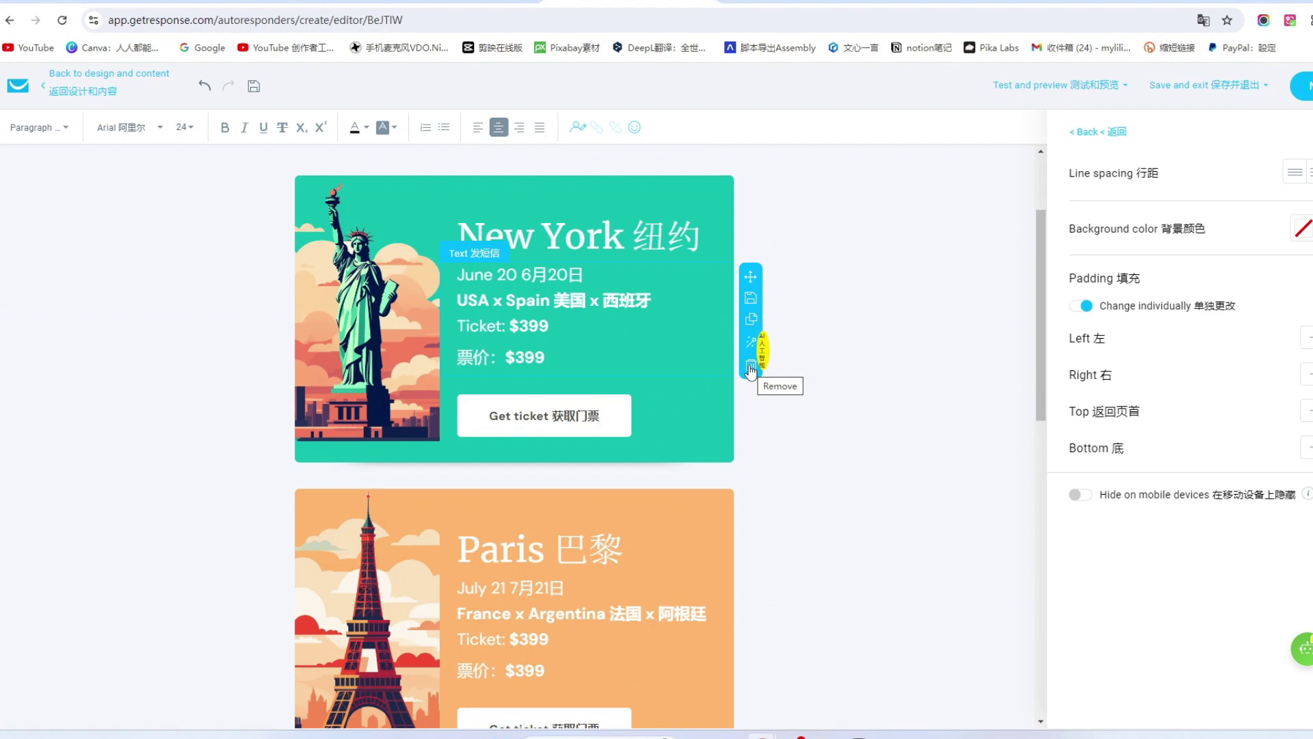
{"action": "left_click", "coordinate": [751, 370]}
{"action": "scroll", "coordinate": [680, 356], "scroll_direction": "up", "scroll_amount": 2}
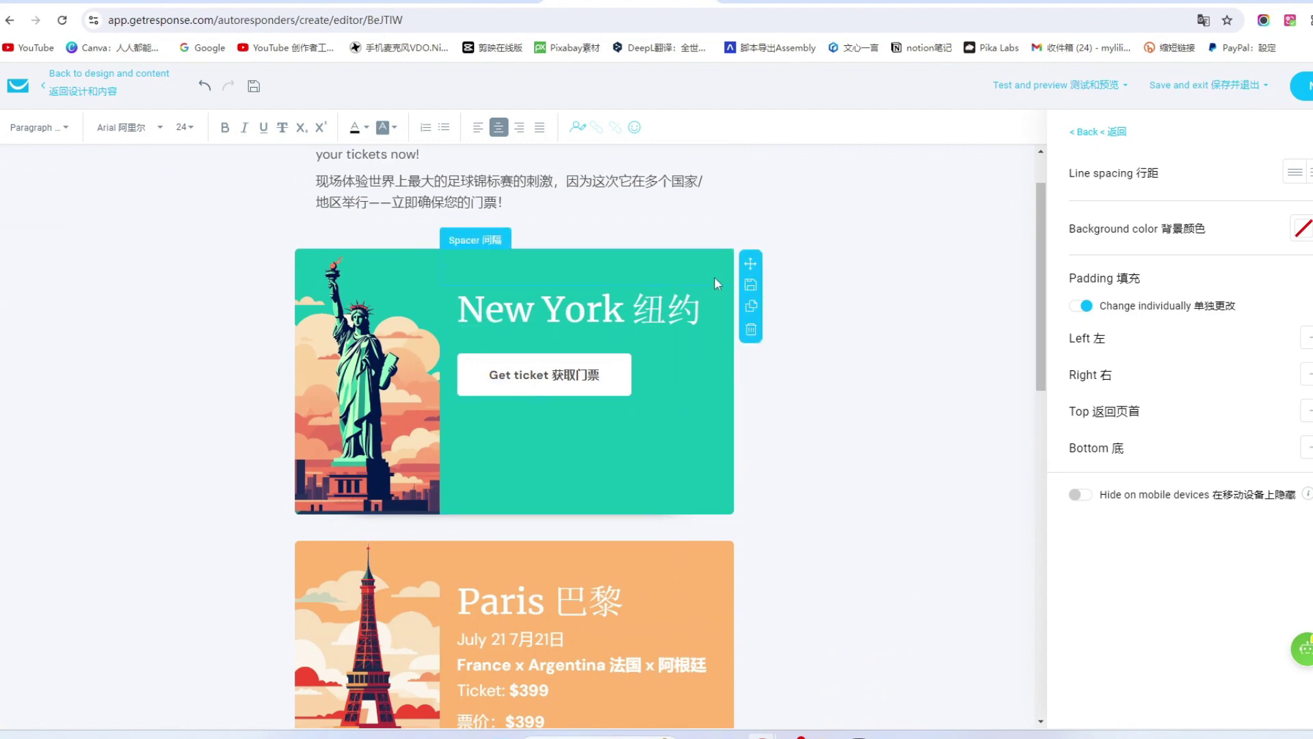
{"action": "left_click", "coordinate": [751, 330]}
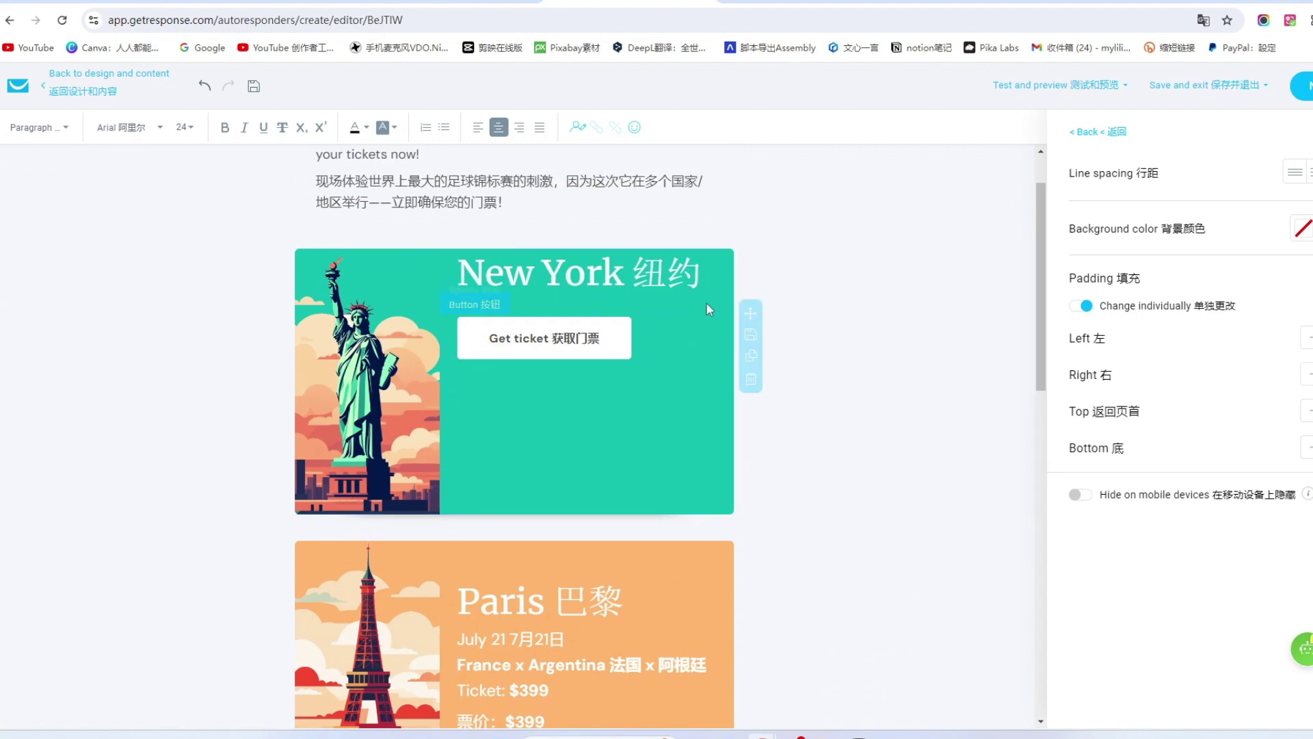
{"action": "left_click", "coordinate": [751, 396]}
Delete the Paris and London ticket sections and the leftover empty two-column row.
{"action": "scroll", "coordinate": [582, 287], "scroll_direction": "down", "scroll_amount": 5}
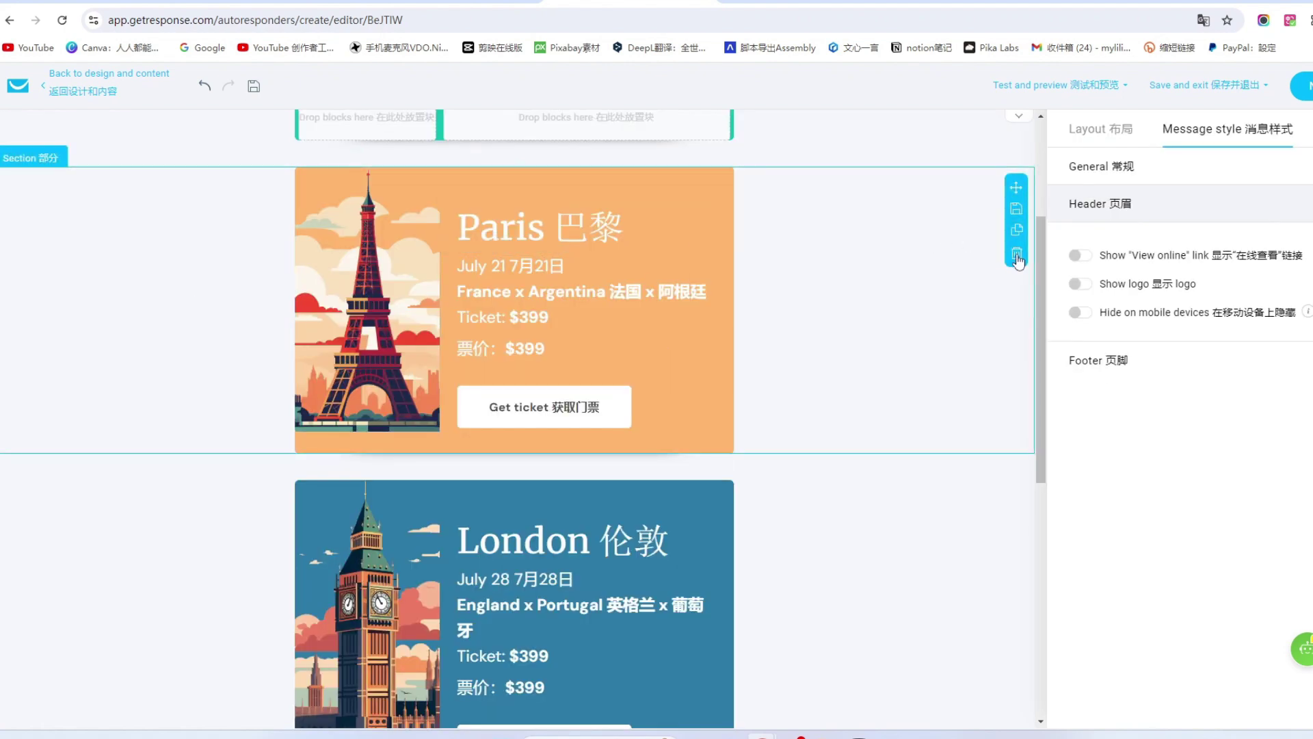
{"action": "left_click", "coordinate": [1017, 257]}
{"action": "left_click", "coordinate": [1017, 279]}
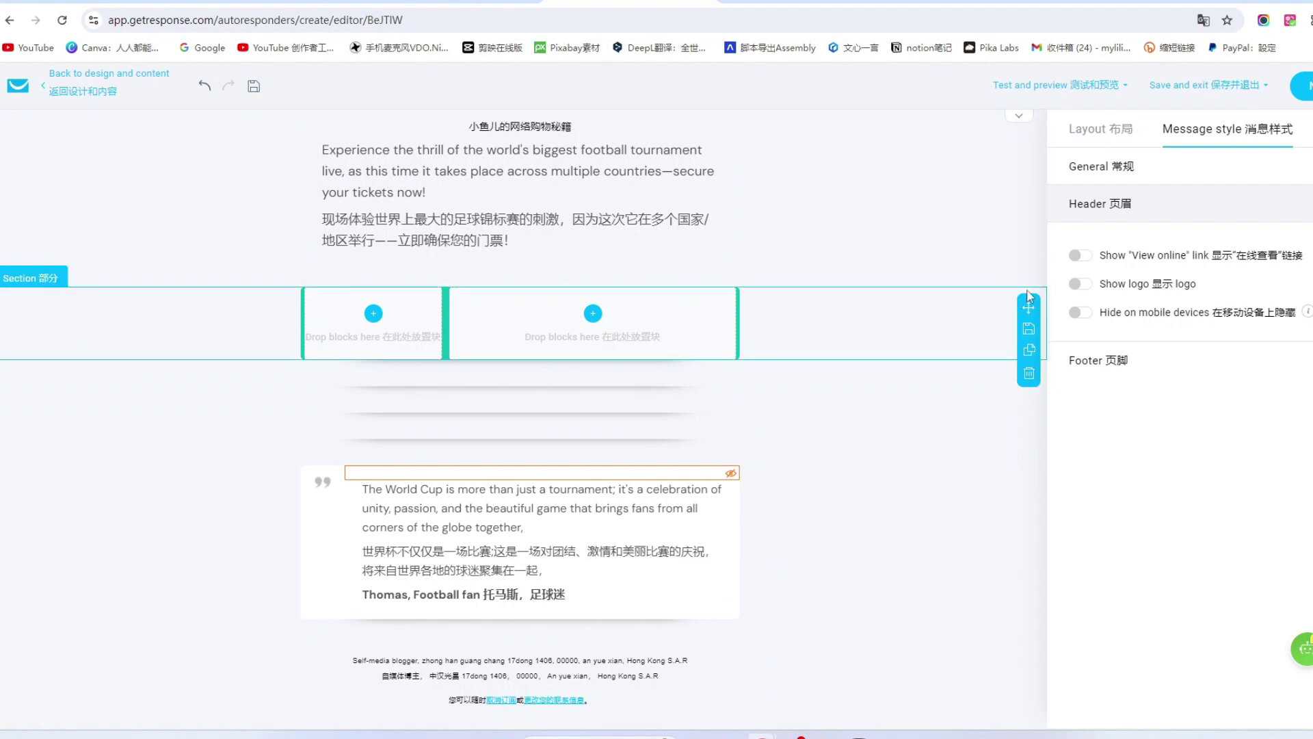
{"action": "left_click", "coordinate": [1029, 374]}
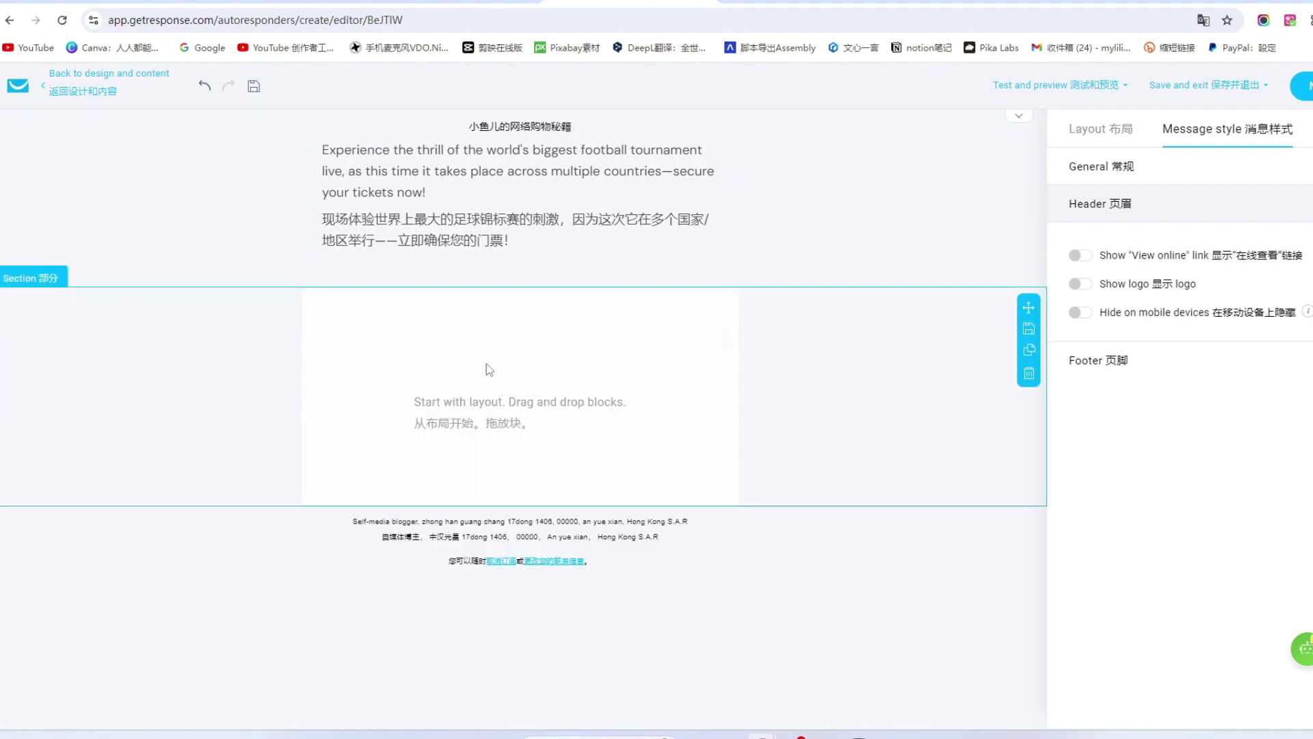
Remove the quote block and paste the shopping-tips article into a new text block.
{"action": "left_click", "coordinate": [508, 356]}
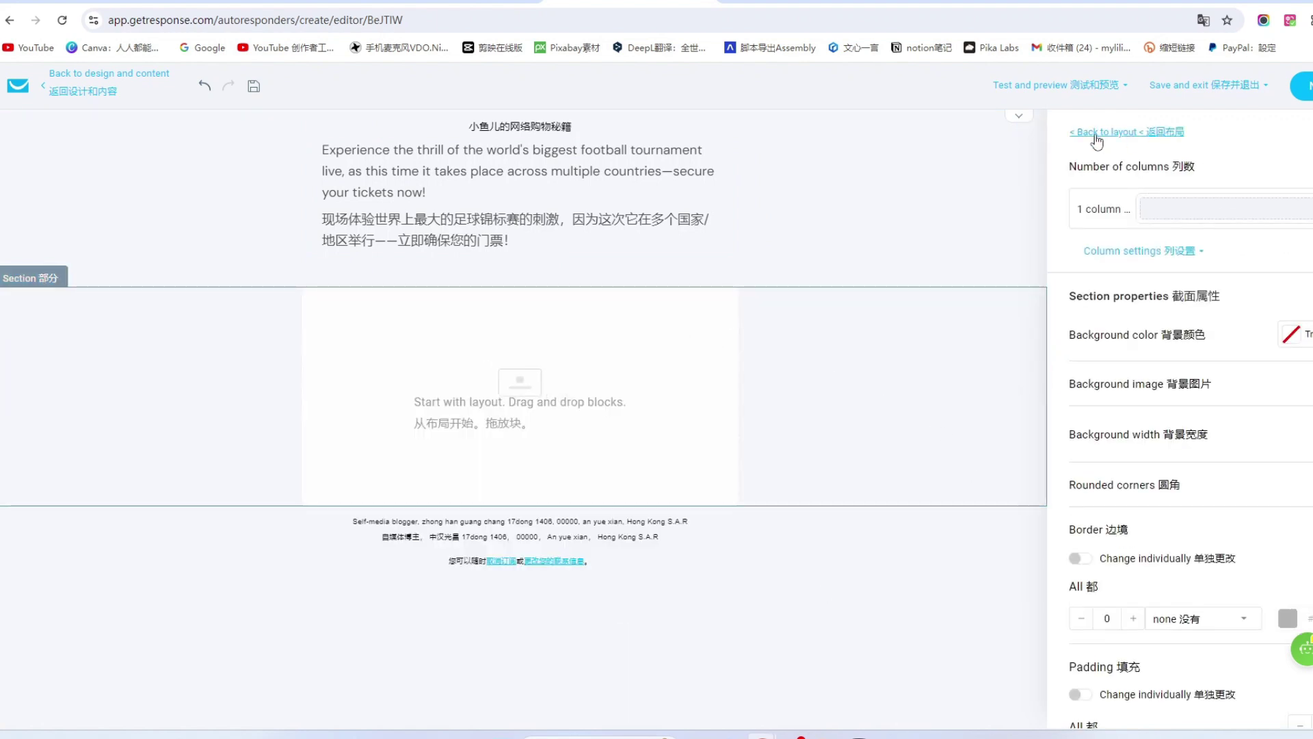
{"action": "left_click", "coordinate": [1163, 132]}
{"action": "left_click_drag", "start_coordinate": [1226, 271], "coordinate": [531, 379]}
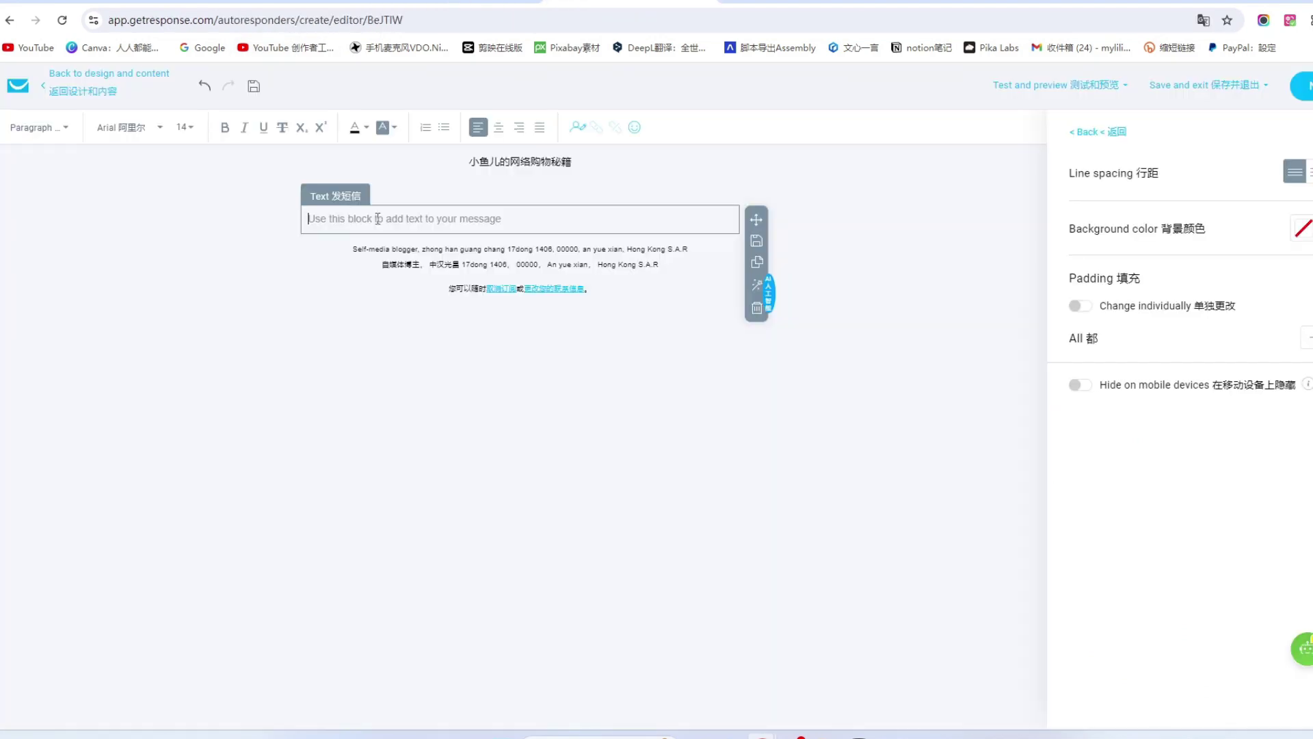
{"action": "type", "text": "亲爱的[收件人姓名]， 您好！ 在这个数字时代，网上购物已经成为我们生活中不可或缺的一部分。然而，如何在海量的商品中找到最优质的选择，并享受最优惠的价格，可能是每个消费者面临的挑战。作为一名热衷于网络购物的专家，我积累了一些独特的秘籍，想要与您分享，帮助您提升购物体验。 1. 智能搜索技巧 善用高级搜索功能和过滤器，能够快速定位您需要的商品。通过使用具体的关键词和参数，您可以大大缩短寻找时间。 2. 价格比较工具 在进行大额购物前，使用价格比较工具如Honey或PriceGrabber，能够帮助您找到最优惠的购买渠道，确保每一分钱都花得值。 3. 折扣和优惠券 不容错过的折扣和优惠券可以为您节省大量开支。订阅喜欢的商家的邮件列表或使用优惠券网站如RetailMeNot，获取最新的折扣信息。 4. 现金返利计划 通过加入像Rakuten这样的现金返利网站，您可以在购物时获得一定比例的现金返还，这不仅省钱还能享受购物的乐趣。 5. 购物小窍门 选择适合的购物时间，如节假日或大型促销活动期间，往往能获得更大的优惠。此外，提前加入购物车并关注价格波动，也是一种聪明的购物方式。 为了帮助您更好地掌握这些购物秘籍，我们准备了一份详细的购物指南，内含更多实用的技巧和工具。点击这里下载您的免费指南，并开始享受更加愉快的购物体验吧！ 期待您的反馈，并祝您每次购物都能满载而归！ 祝好，"}
Trim the greeting to 亲爱的 and add a selected 马上下载 line after the sign-off.
{"action": "left_click_drag", "start_coordinate": [402, 222], "coordinate": [333, 221]}
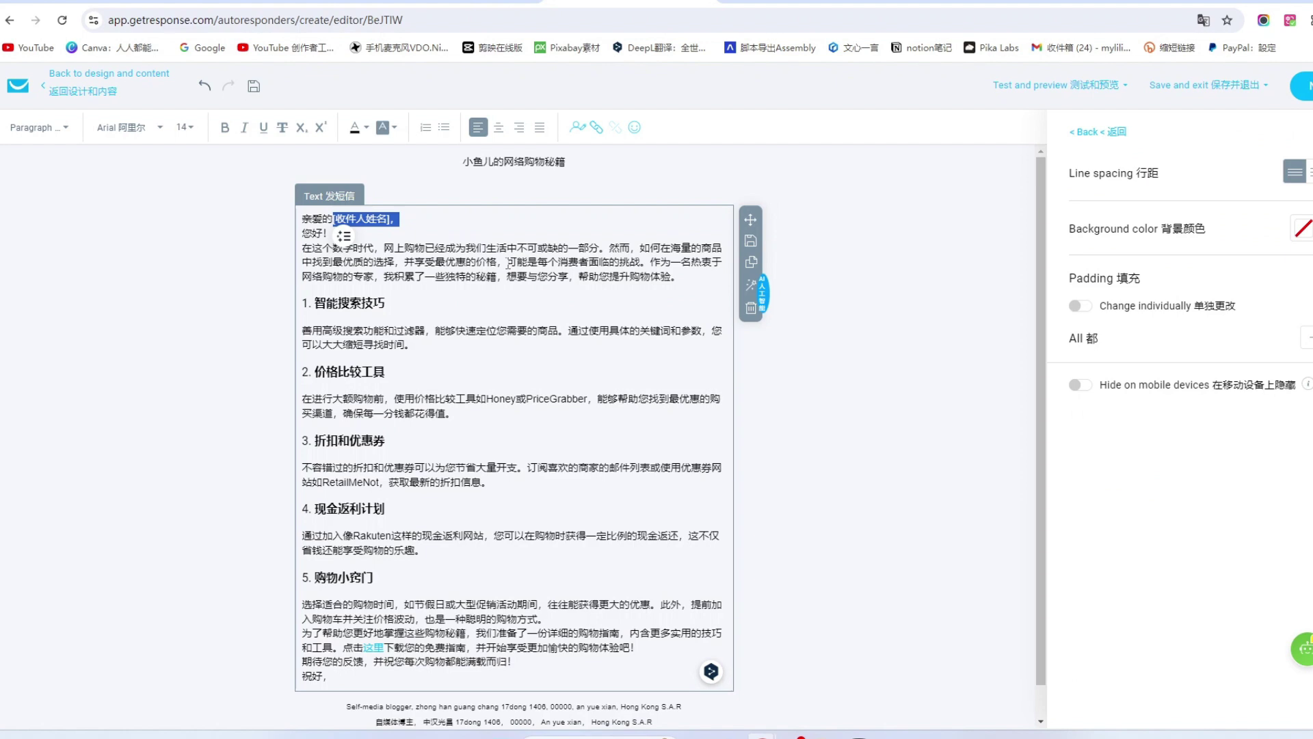
{"action": "key", "text": "BackSpace"}
{"action": "key", "text": "BackSpace"}
{"action": "type", "text": "的"}
{"action": "scroll", "coordinate": [607, 657], "scroll_direction": "down", "scroll_amount": 1}
{"action": "left_click", "coordinate": [606, 657]}
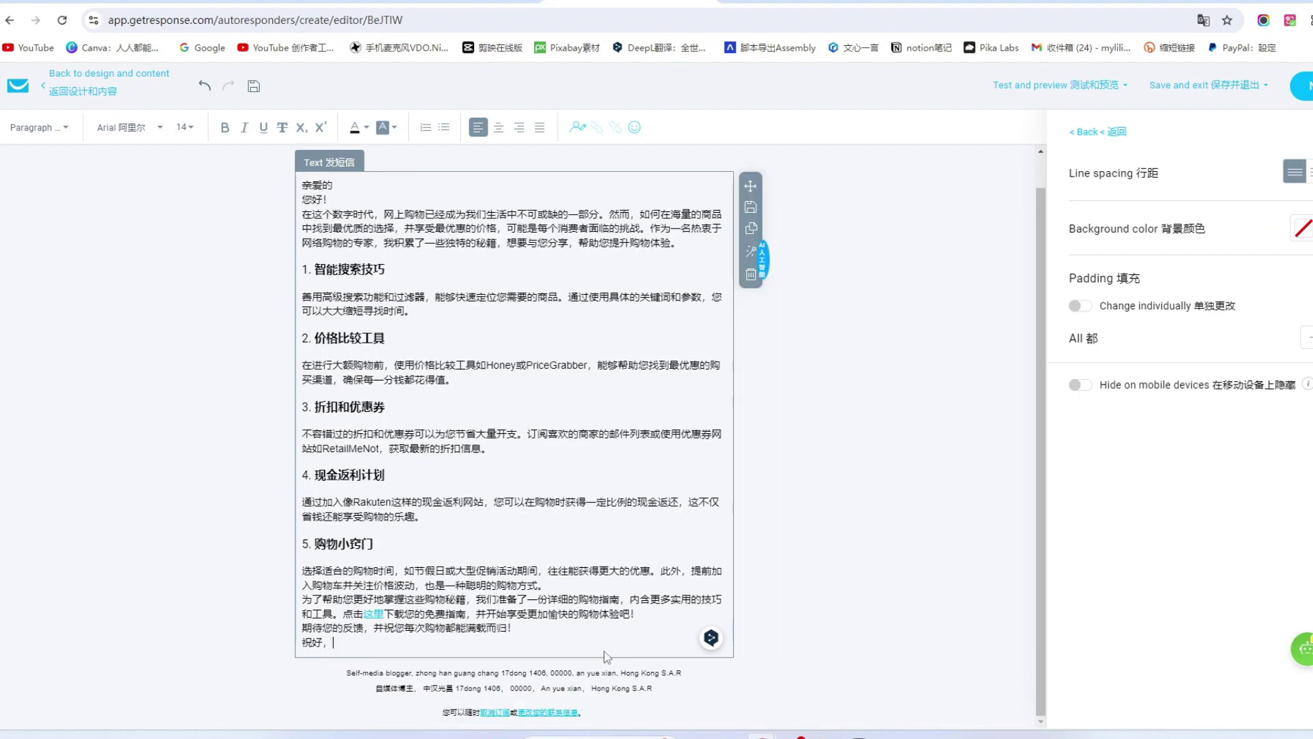
{"action": "key", "text": "Return"}
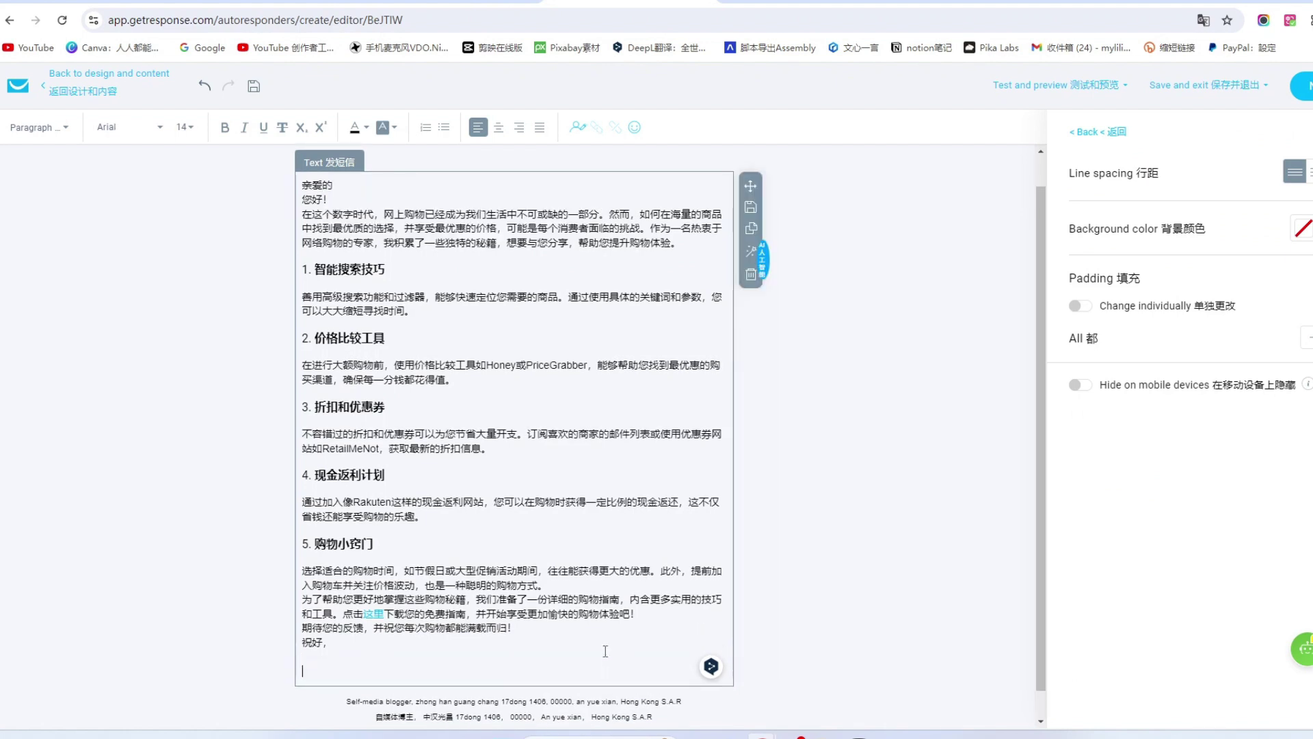
{"action": "type", "text": "马上下载"}
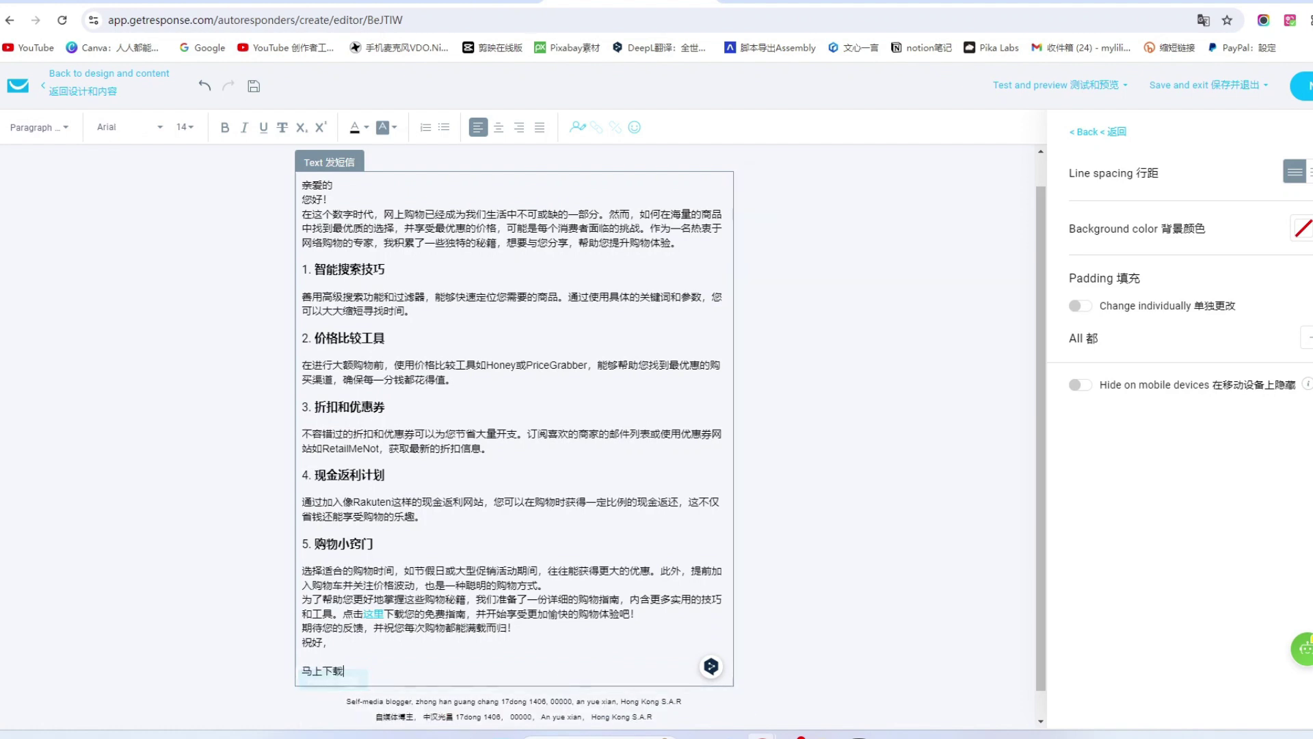
{"action": "left_click_drag", "start_coordinate": [399, 669], "coordinate": [299, 674]}
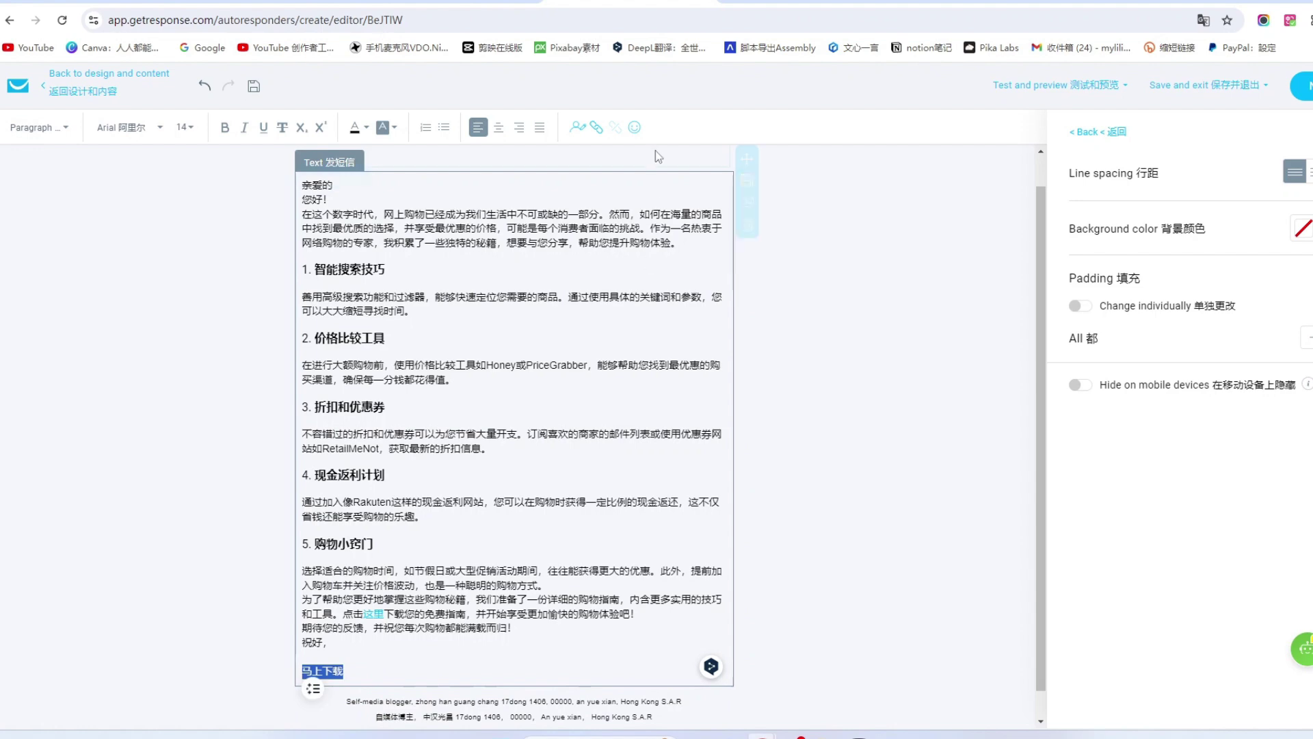
Link 马上下载 to the YouTube channel address copied from the channel page.
{"action": "left_click", "coordinate": [597, 127]}
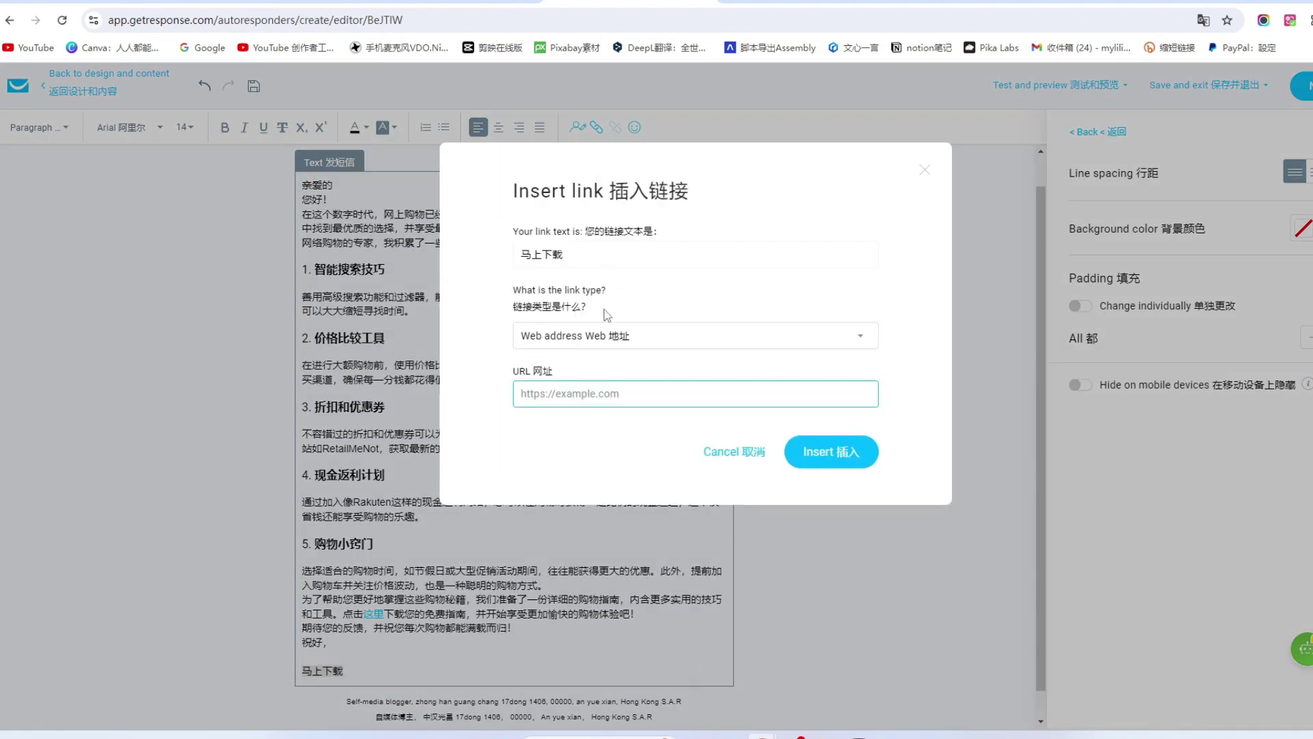
{"action": "left_click", "coordinate": [957, 1]}
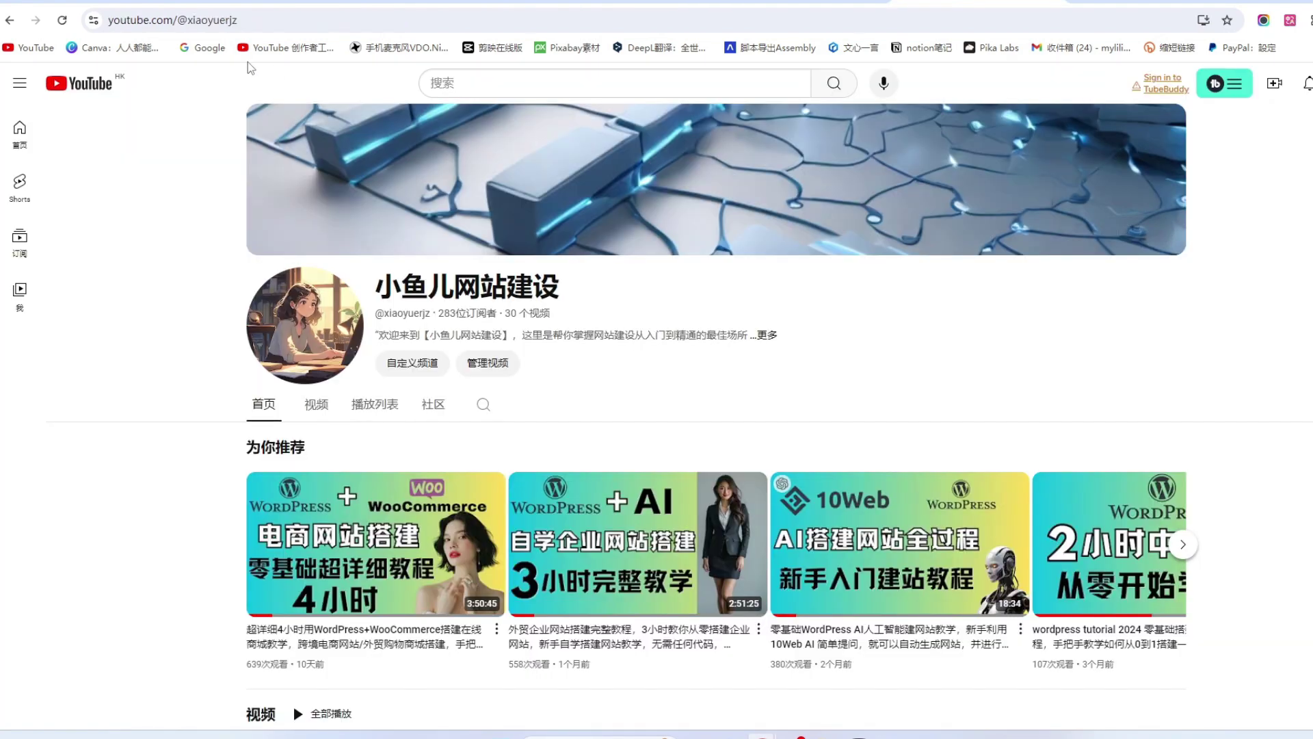
{"action": "left_click_drag", "start_coordinate": [248, 21], "coordinate": [63, 11]}
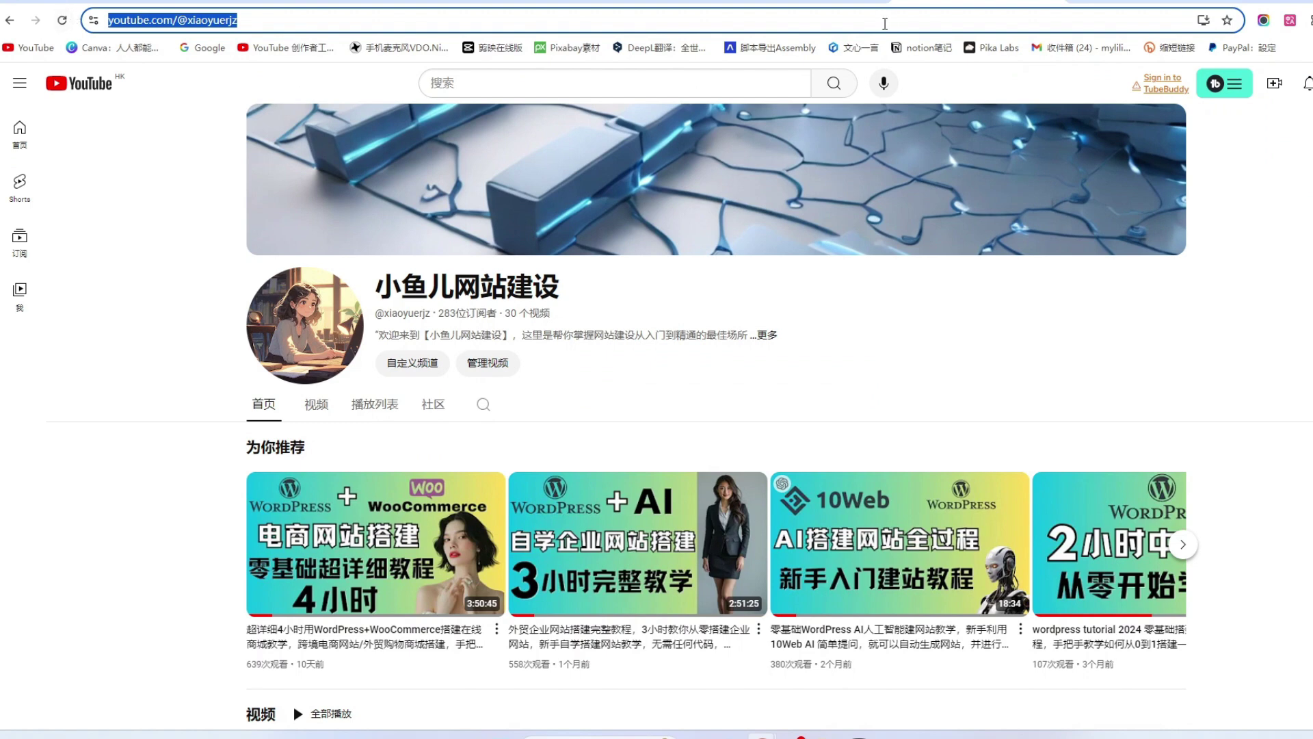
{"action": "left_click", "coordinate": [595, 2]}
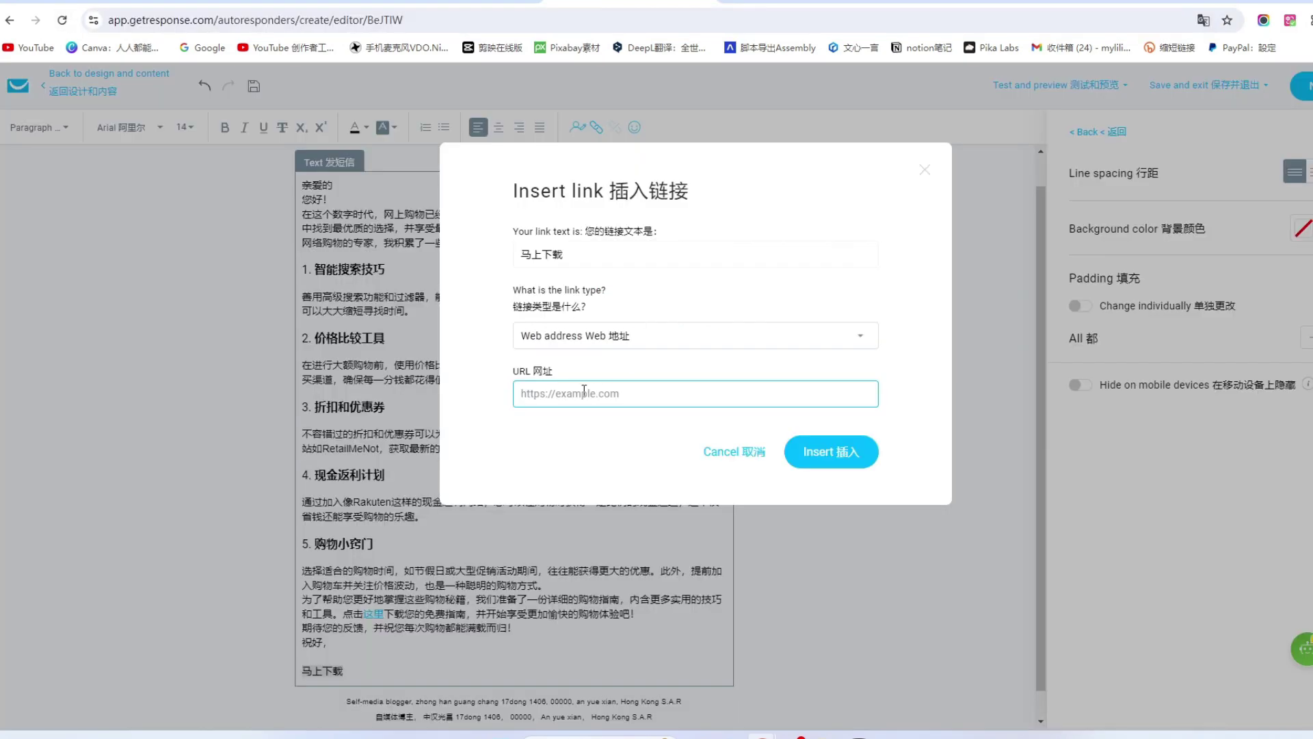
{"action": "key", "text": "ctrl+v"}
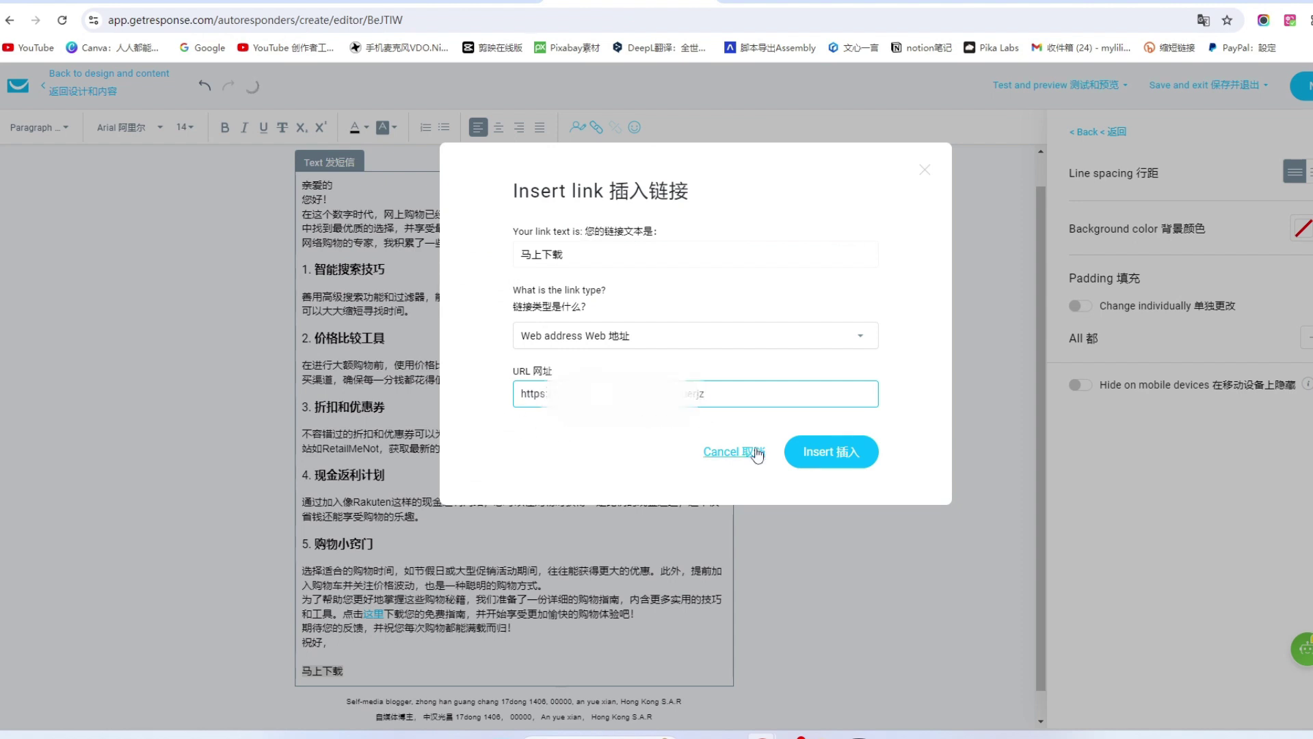
{"action": "left_click", "coordinate": [827, 456]}
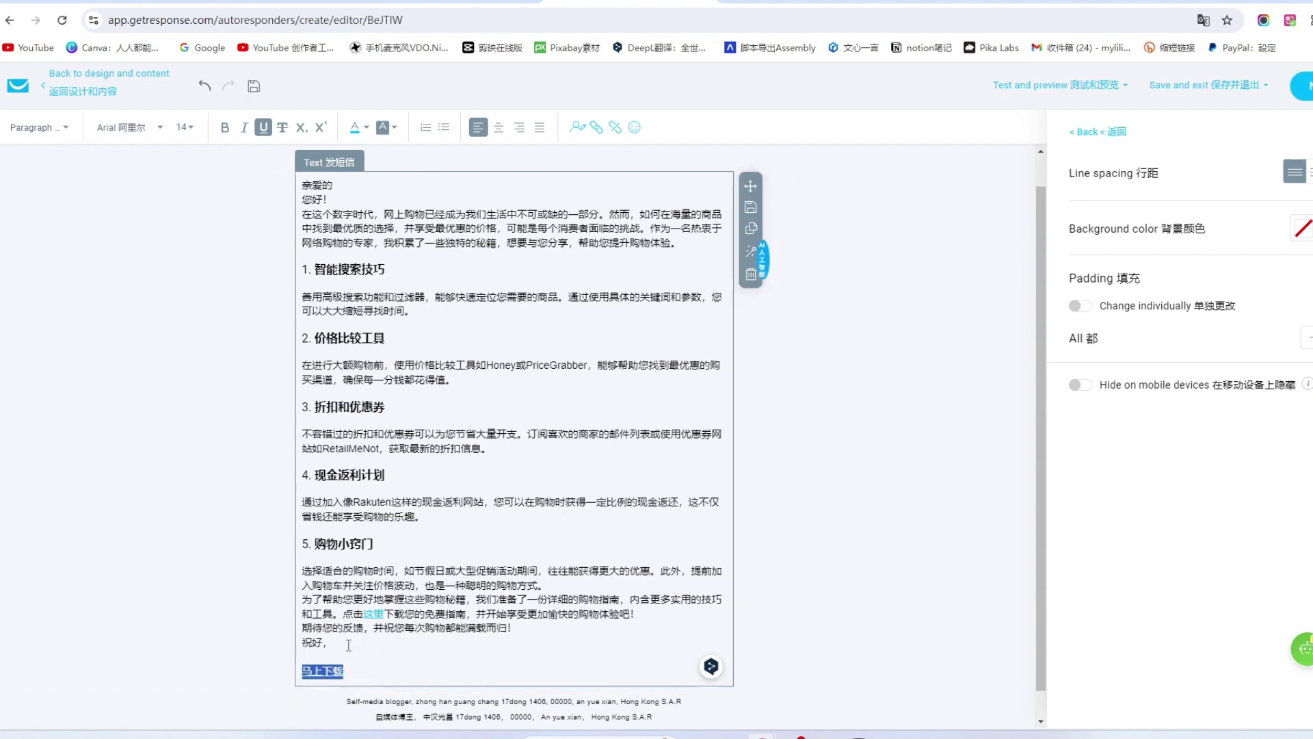
Run a spam check from Test and preview, which rates the email Good to go.
{"action": "scroll", "coordinate": [476, 490], "scroll_direction": "down", "scroll_amount": 1}
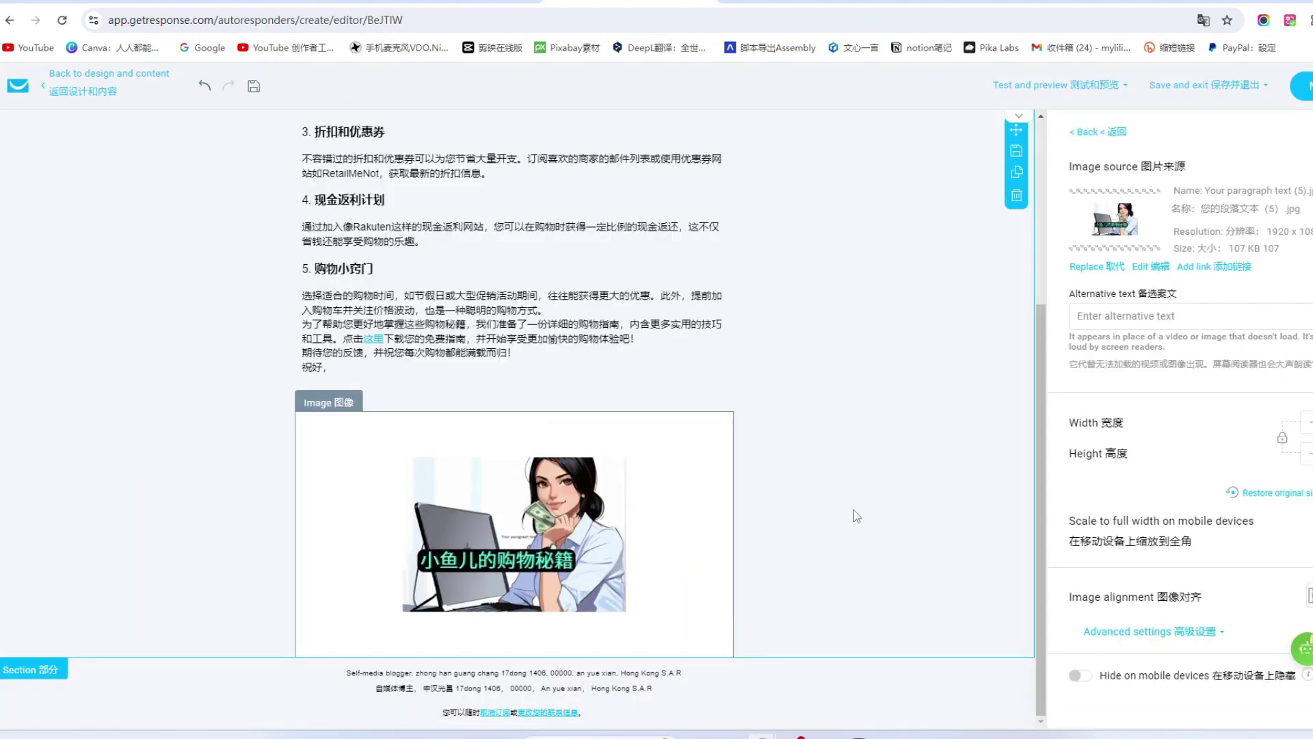
{"action": "scroll", "coordinate": [856, 515], "scroll_direction": "up", "scroll_amount": 4}
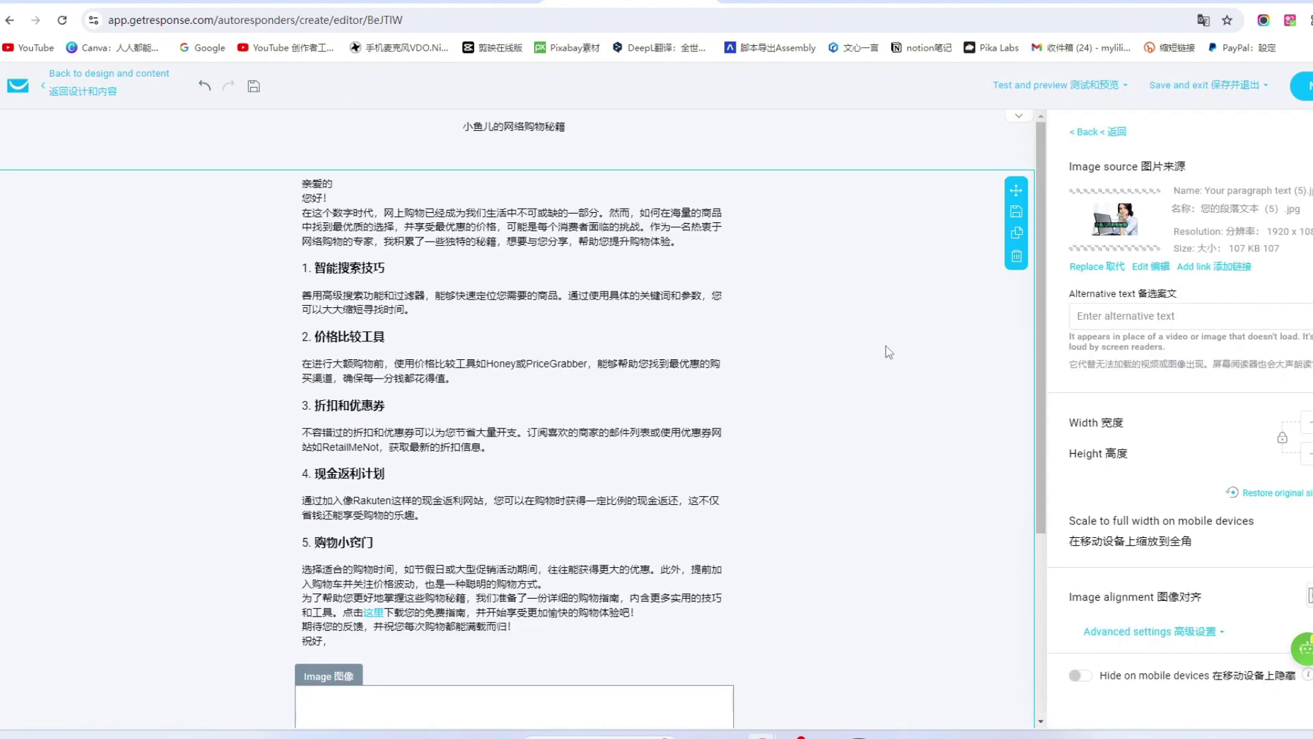
{"action": "left_click", "coordinate": [1064, 84]}
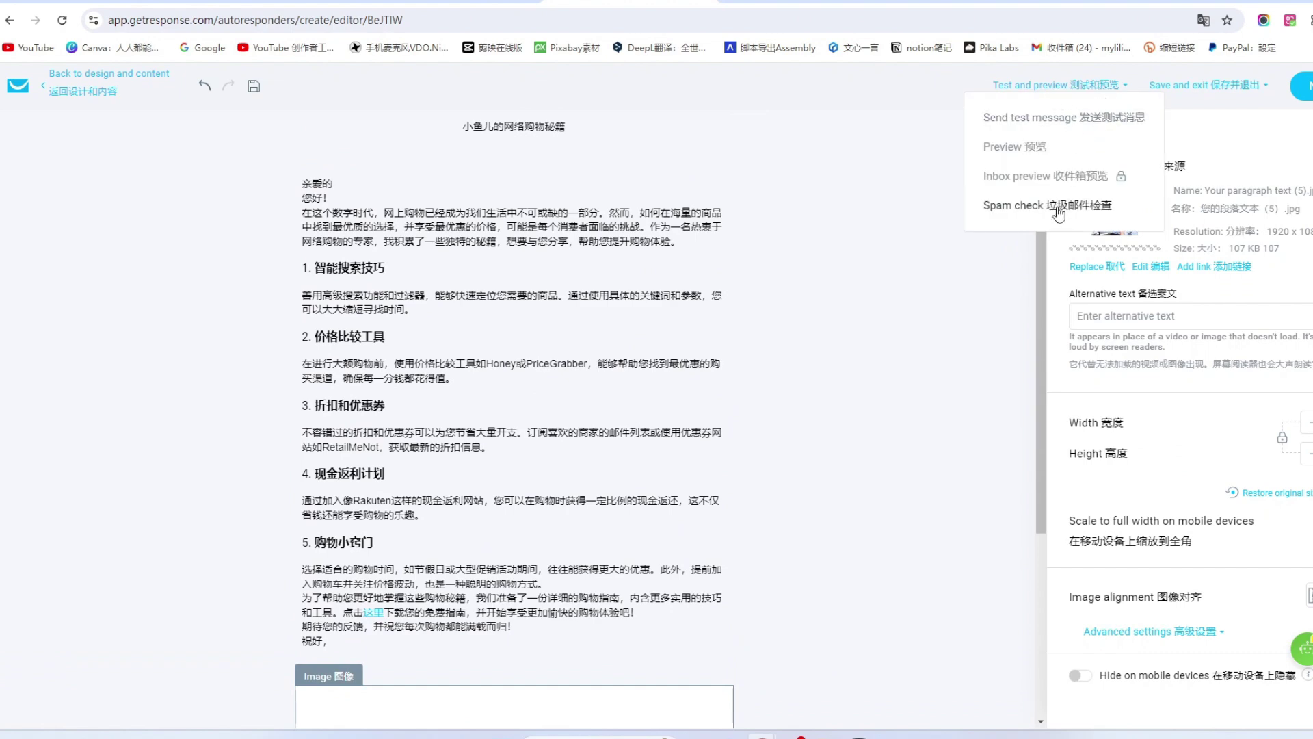
{"action": "left_click", "coordinate": [1061, 205]}
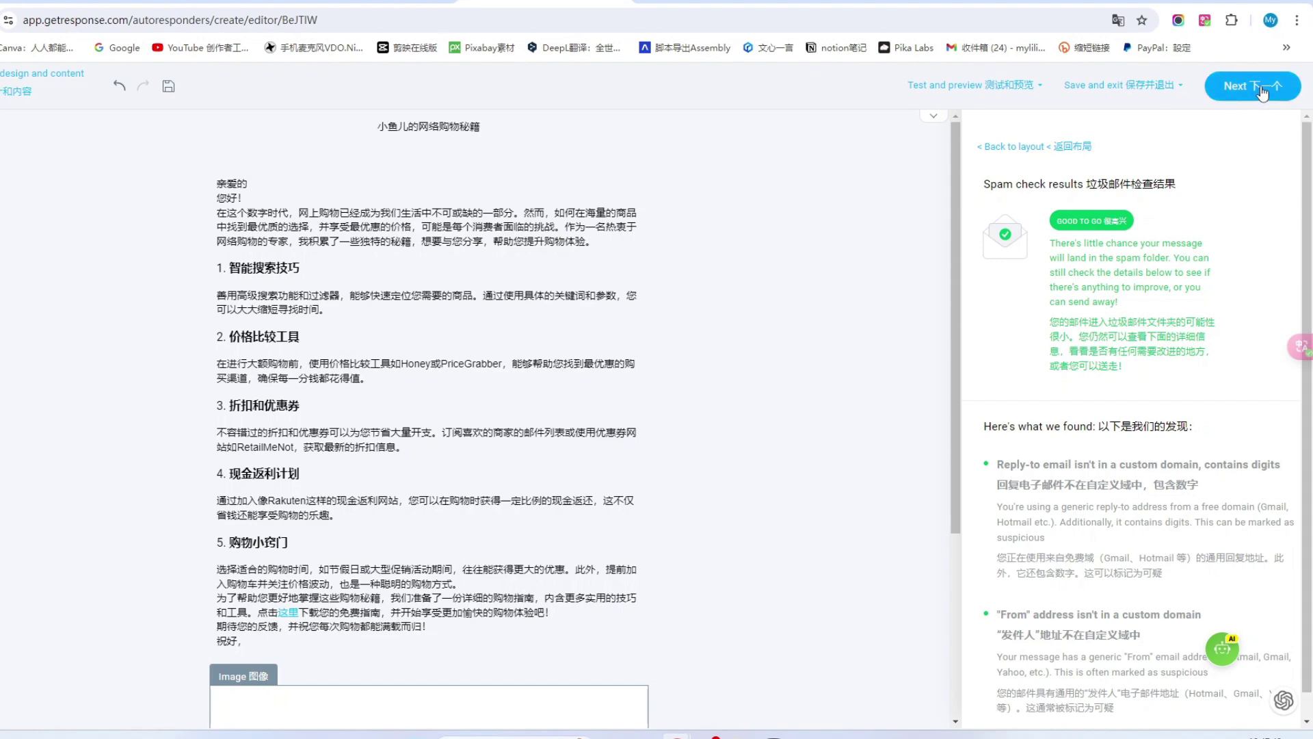
Save and publish the autoresponder without sending it to contacts further along the cycle.
{"action": "left_click", "coordinate": [1262, 91]}
{"action": "scroll", "coordinate": [459, 302], "scroll_direction": "down", "scroll_amount": 8}
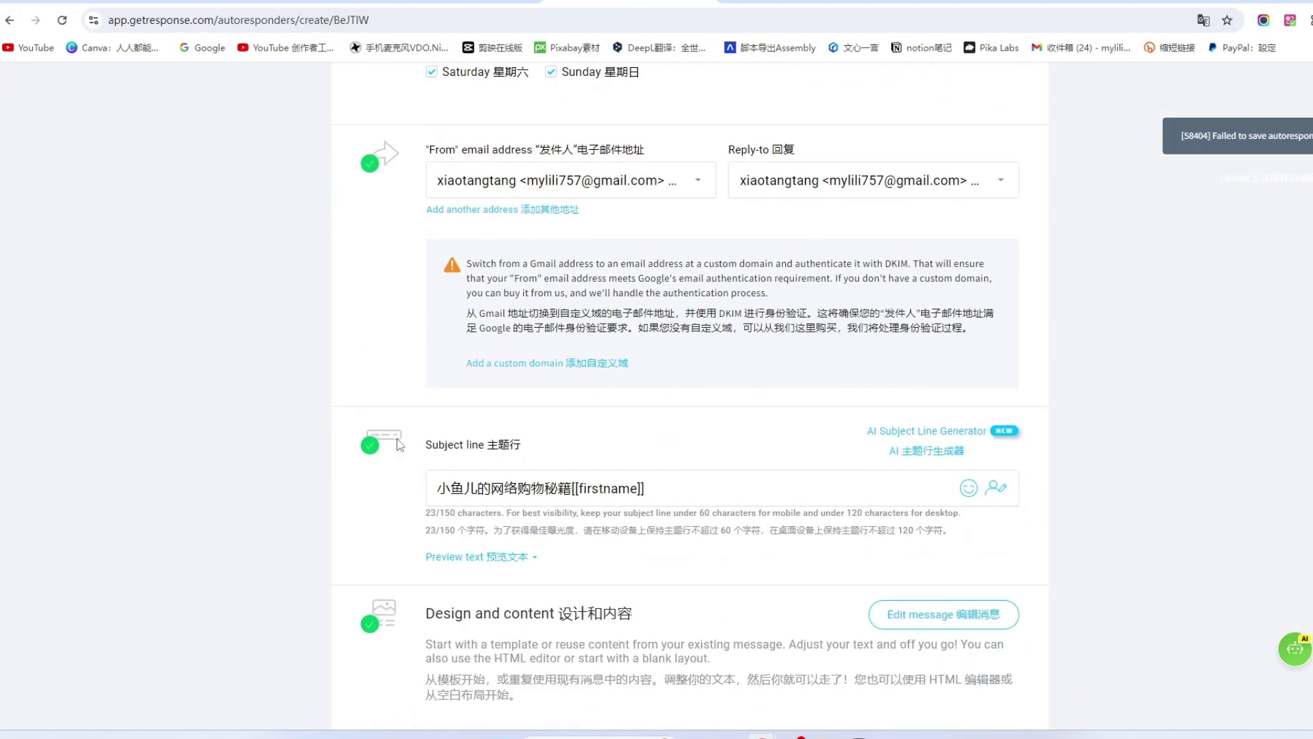
{"action": "scroll", "coordinate": [398, 444], "scroll_direction": "down", "scroll_amount": 8}
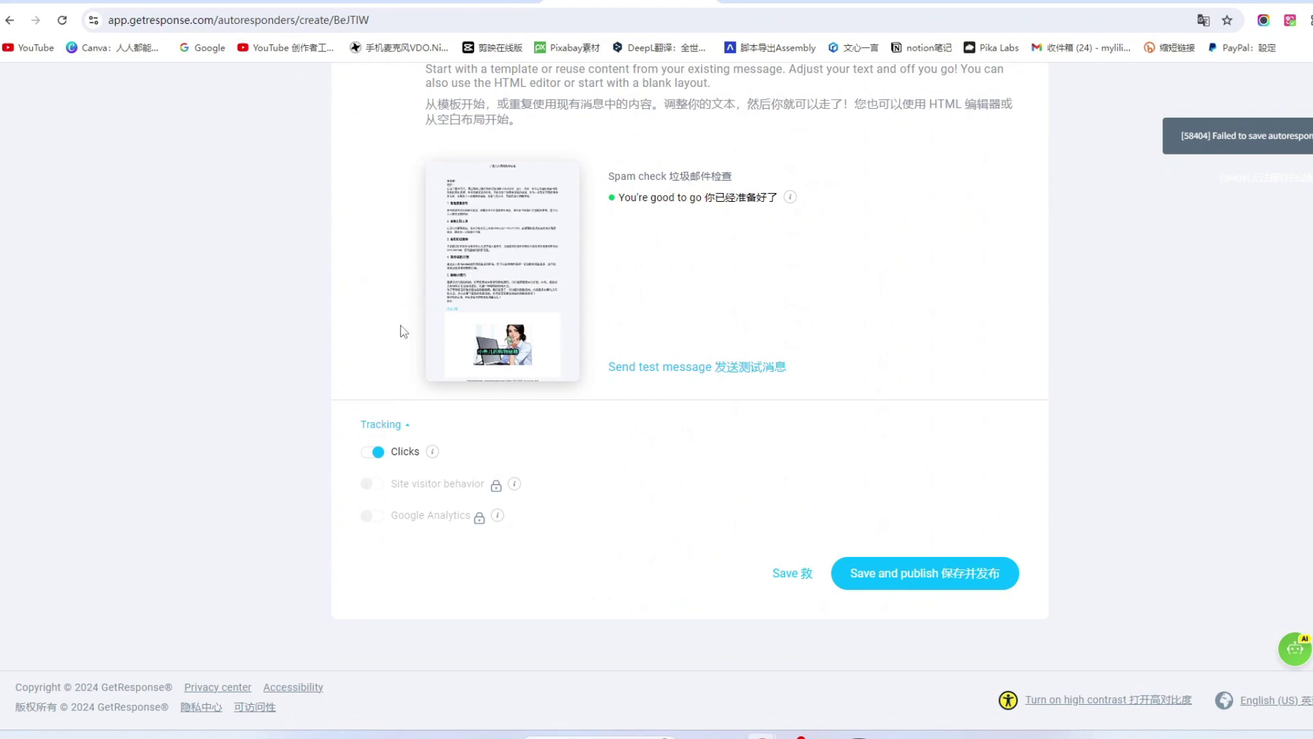
{"action": "scroll", "coordinate": [613, 417], "scroll_direction": "up", "scroll_amount": 15}
{"action": "scroll", "coordinate": [613, 373], "scroll_direction": "down", "scroll_amount": 15}
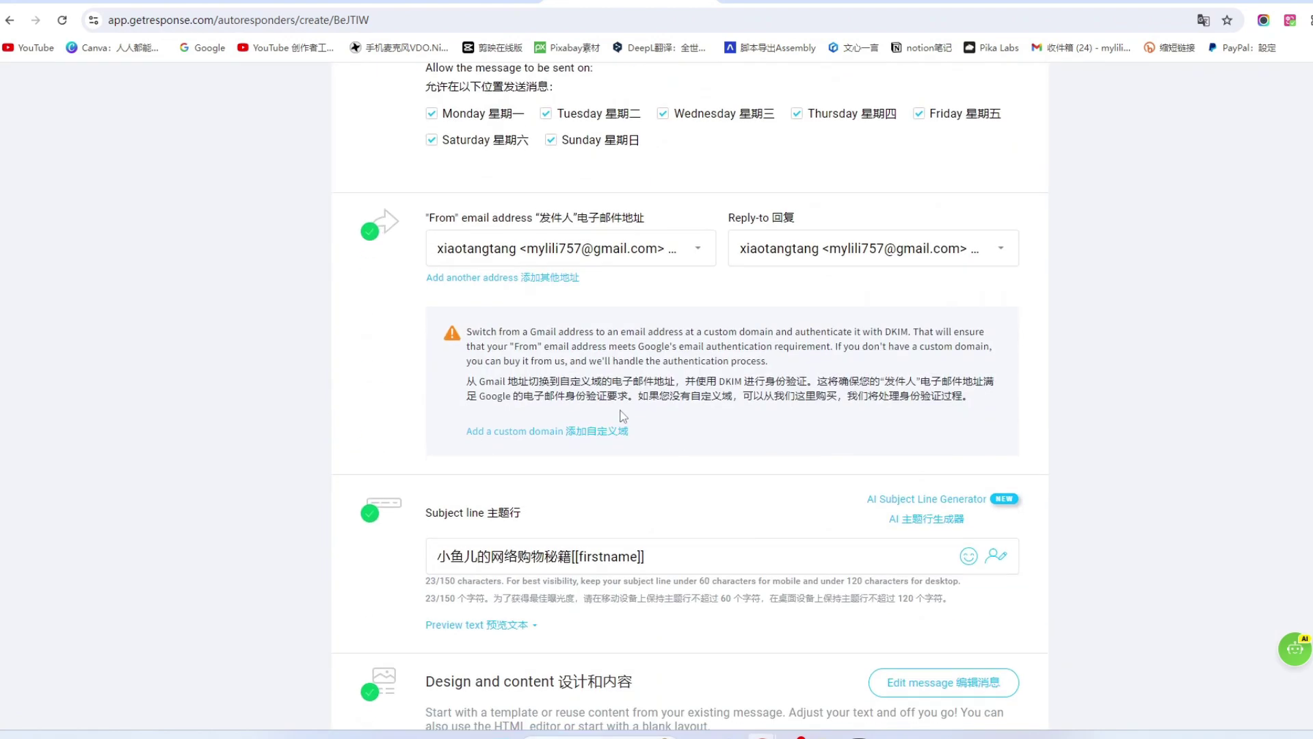
{"action": "left_click", "coordinate": [957, 576]}
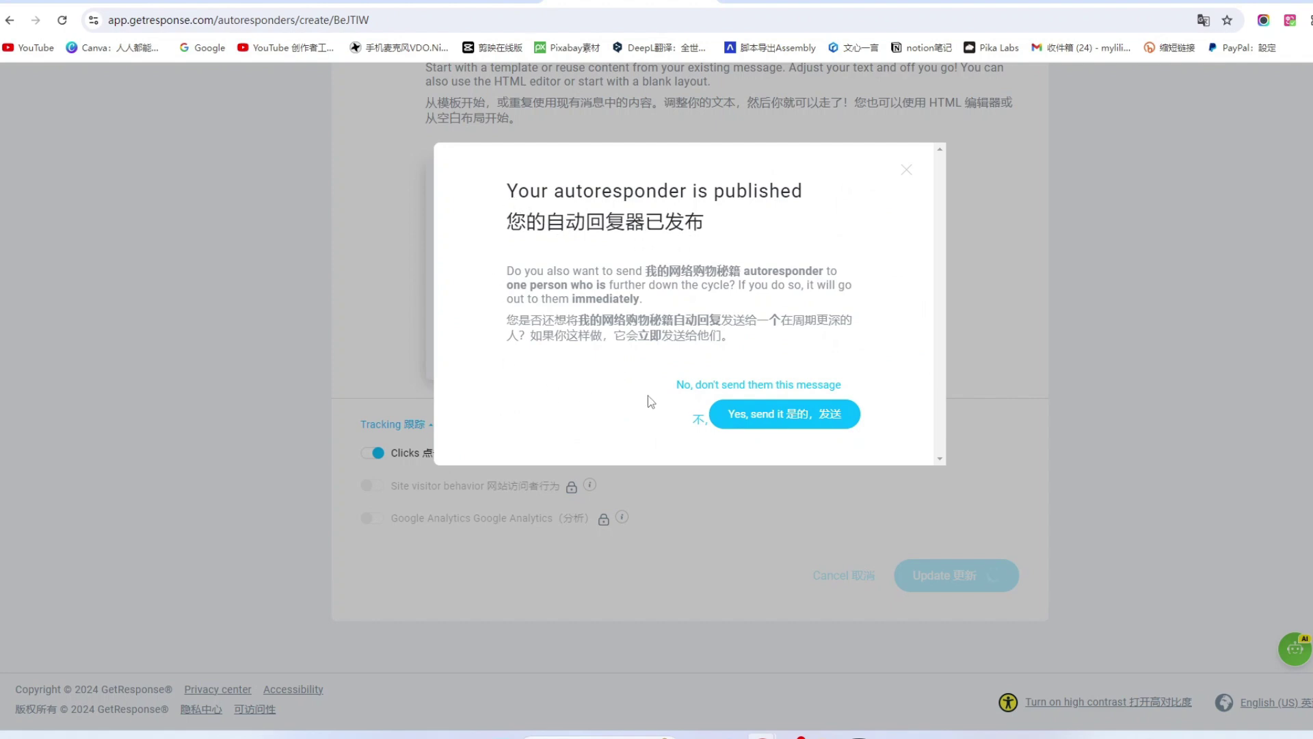
{"action": "left_click", "coordinate": [699, 419]}
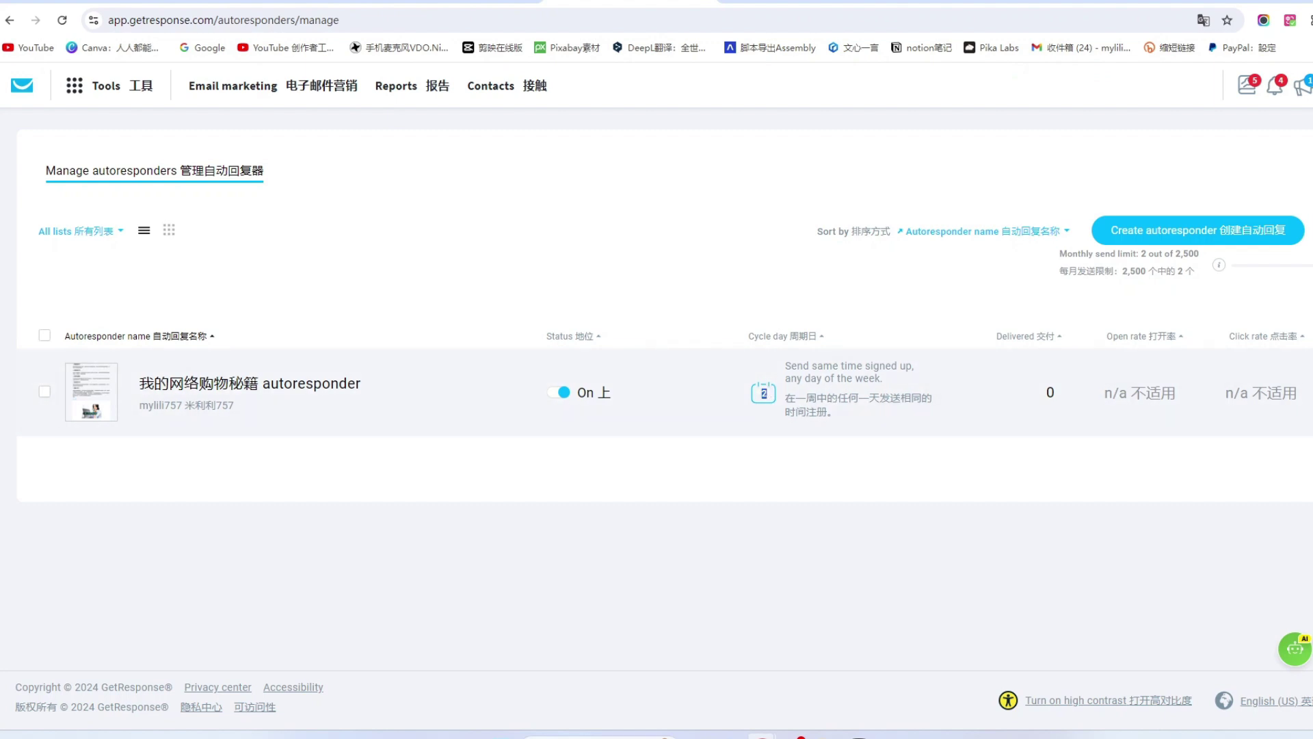
Switch the shopping autoresponder off and back on from its actions menu.
{"action": "left_click", "coordinate": [1310, 392]}
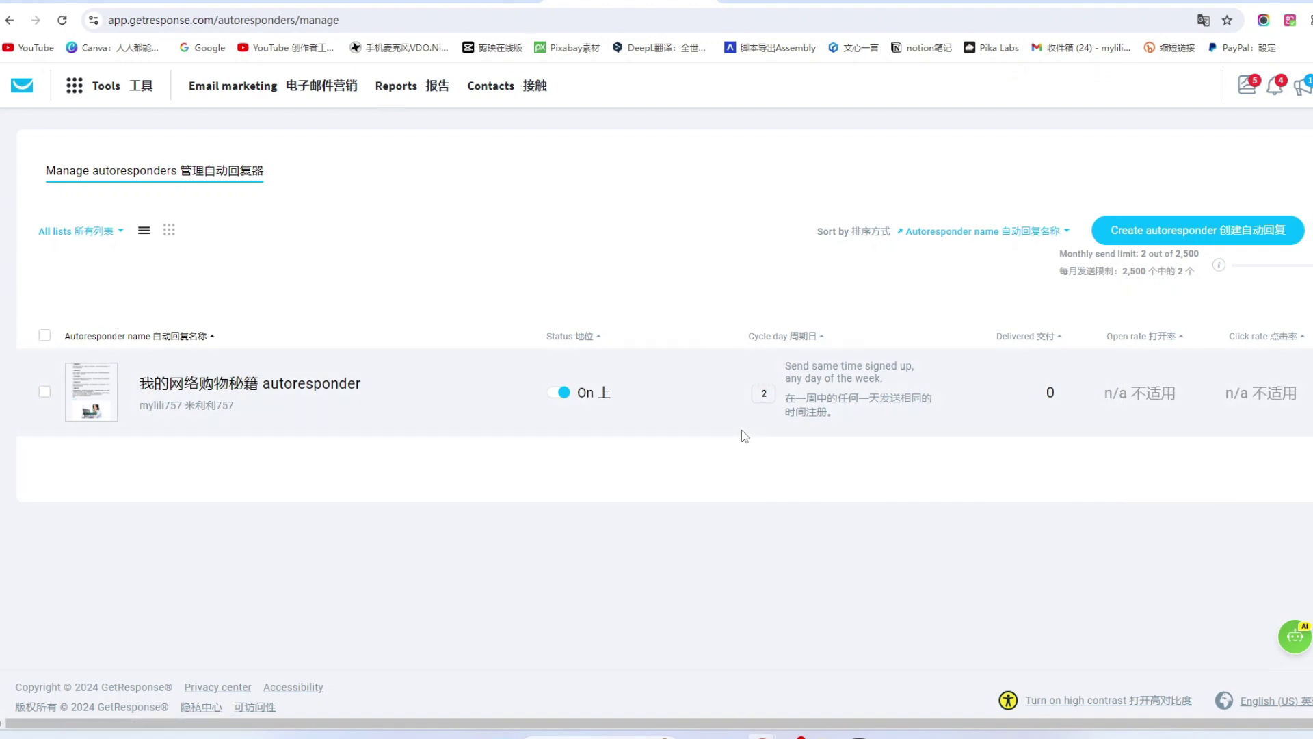
{"action": "left_click", "coordinate": [556, 392]}
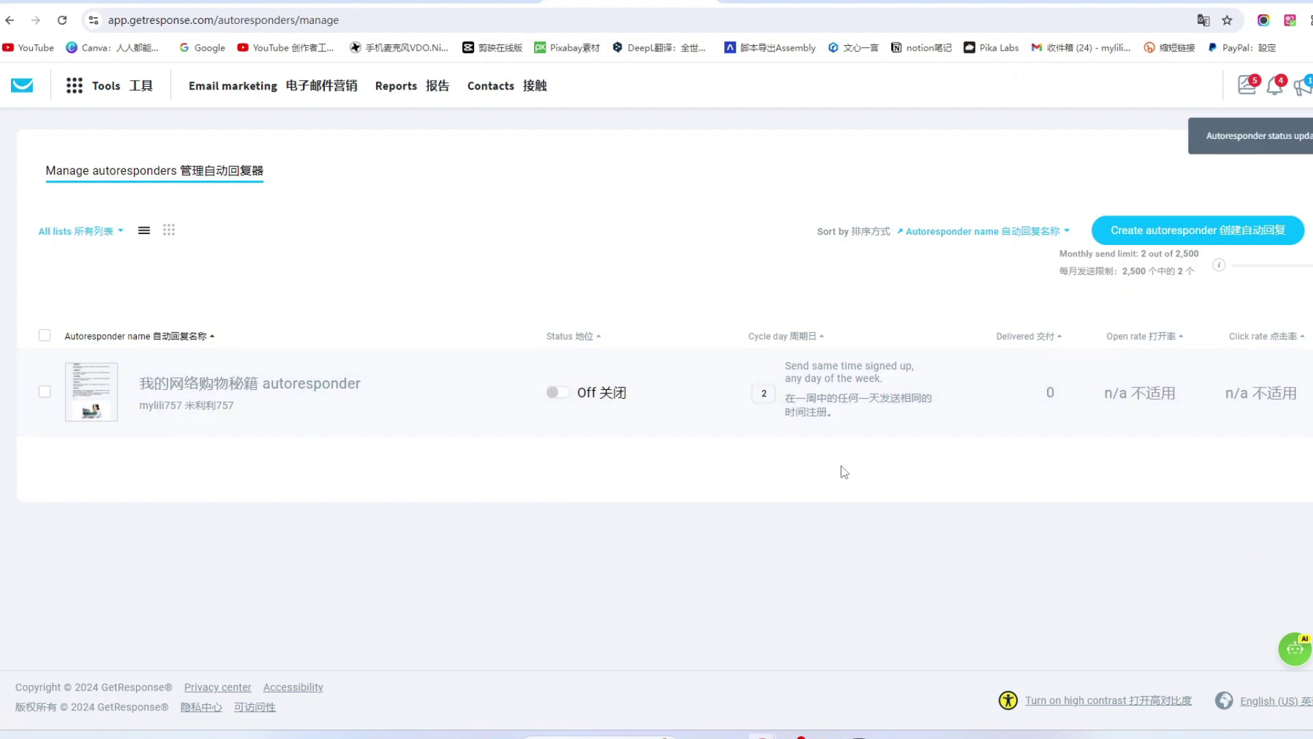
{"action": "left_click", "coordinate": [555, 396]}
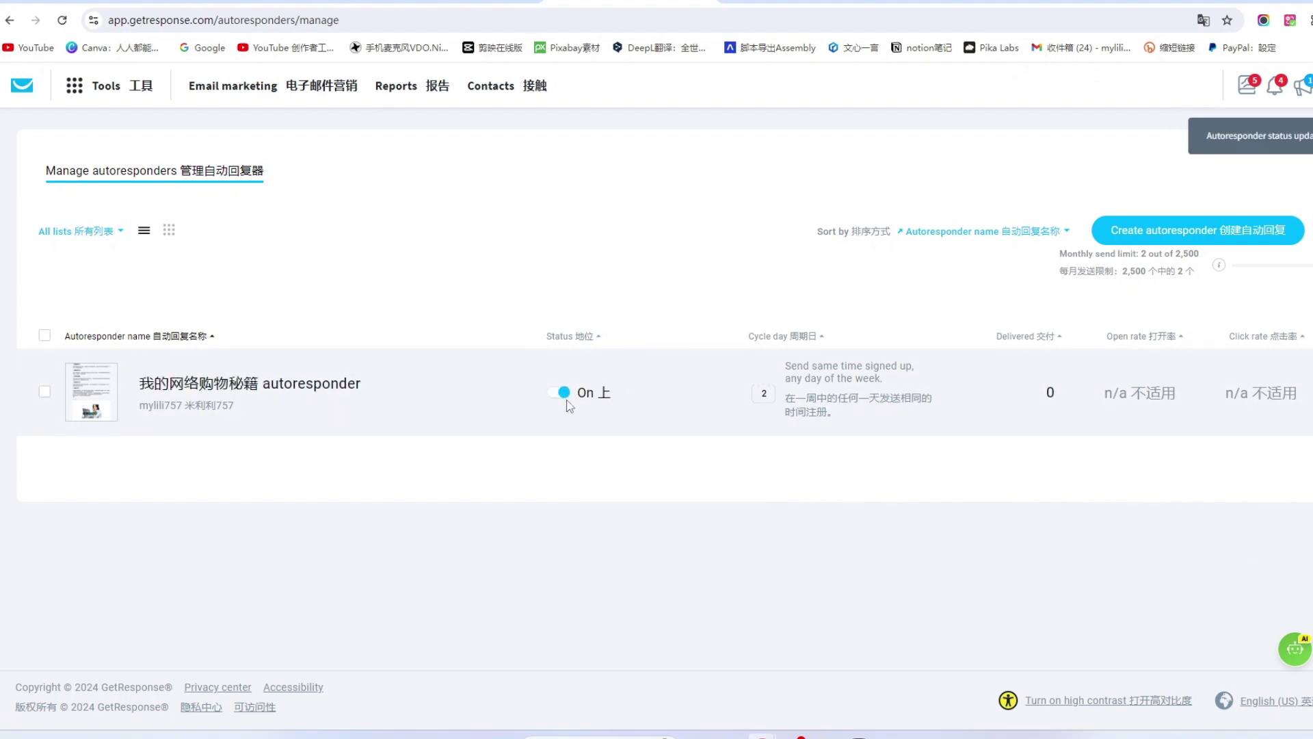
Show autoresponders as a cycle-day calendar and start a new one on day 5.
{"action": "left_click", "coordinate": [169, 232]}
{"action": "mouse_move", "coordinate": [273, 369]}
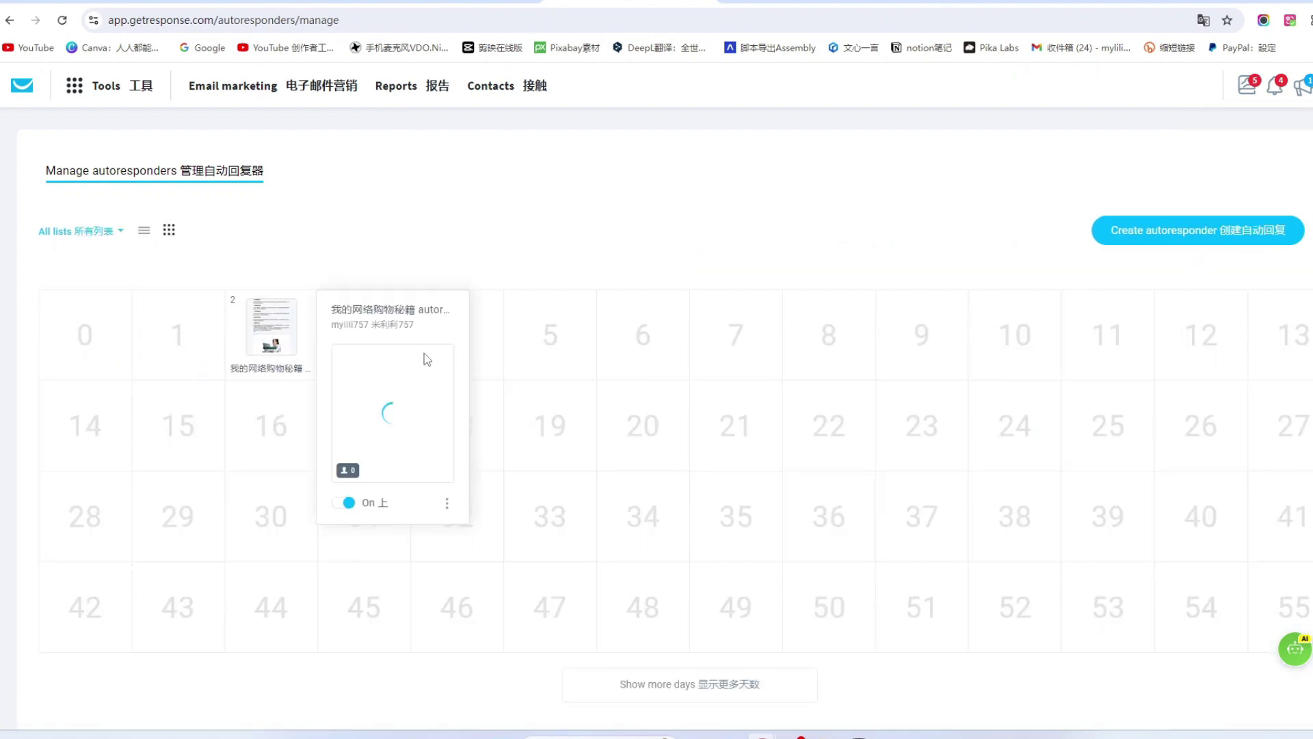
{"action": "left_click", "coordinate": [557, 337]}
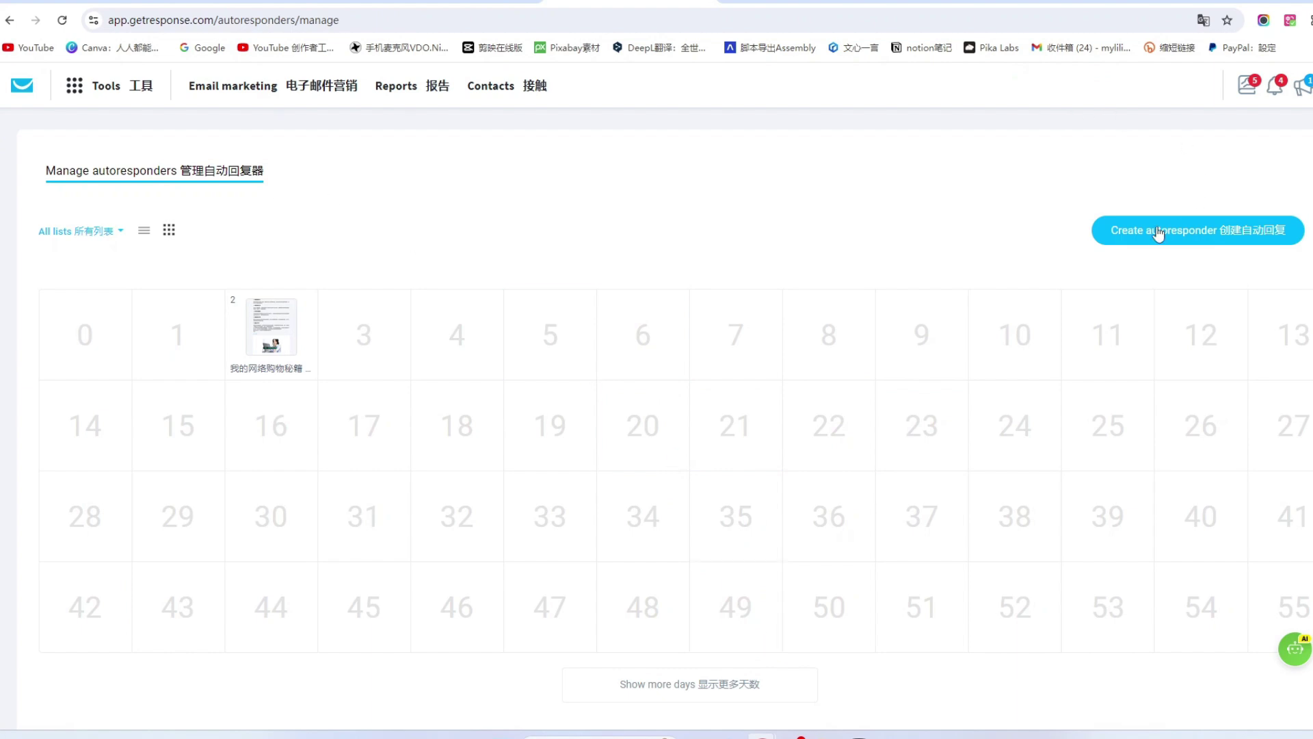
Create an autoresponder with AI, pasting then cutting the Chinese key-point phrase.
{"action": "left_click", "coordinate": [1257, 238]}
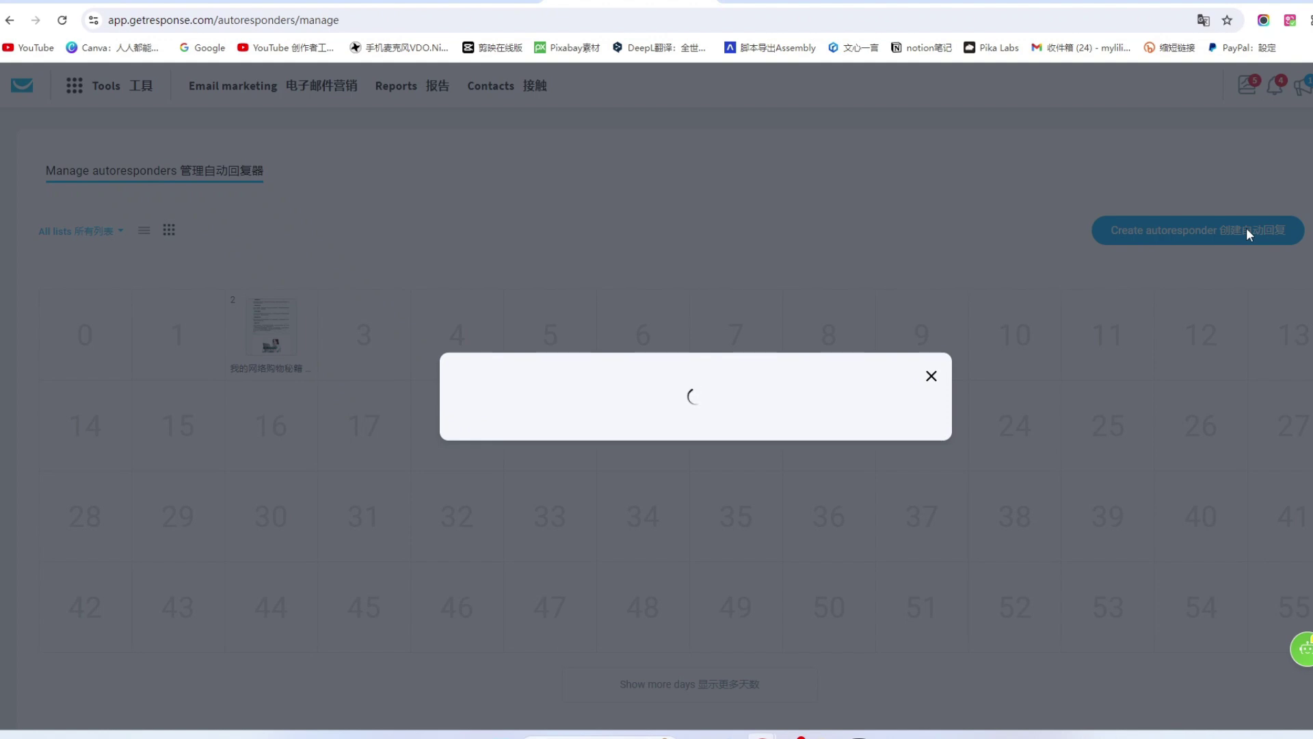
{"action": "left_click", "coordinate": [838, 389]}
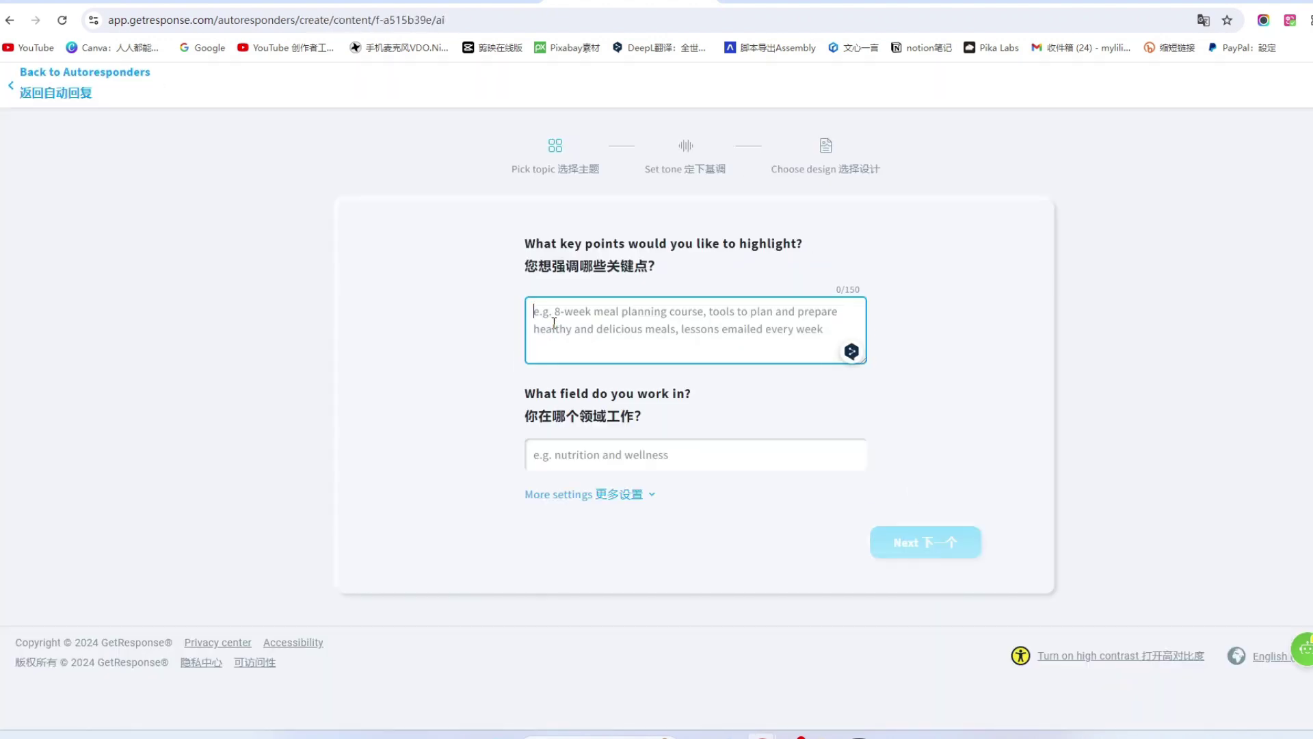
{"action": "type", "text": "免费领取网络购物秘籍"}
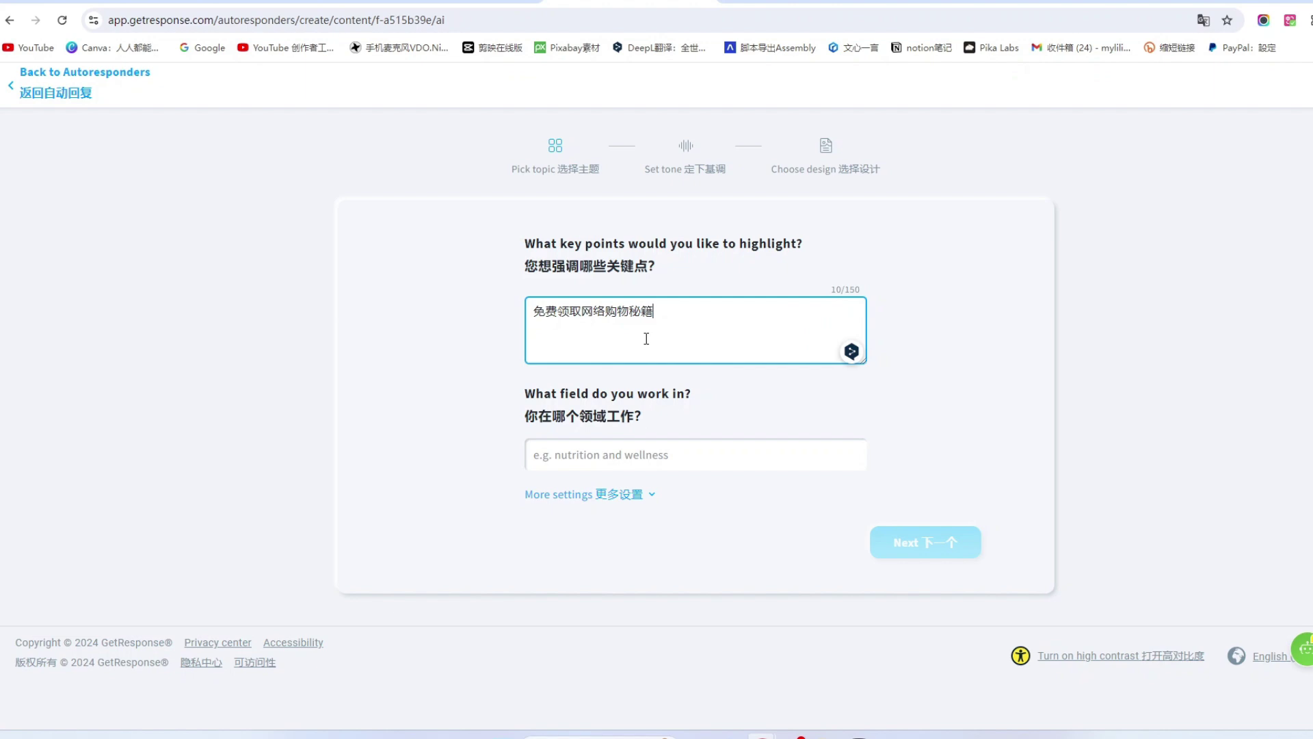
{"action": "left_click_drag", "start_coordinate": [654, 312], "coordinate": [515, 314]}
{"action": "key", "text": "ctrl+x"}
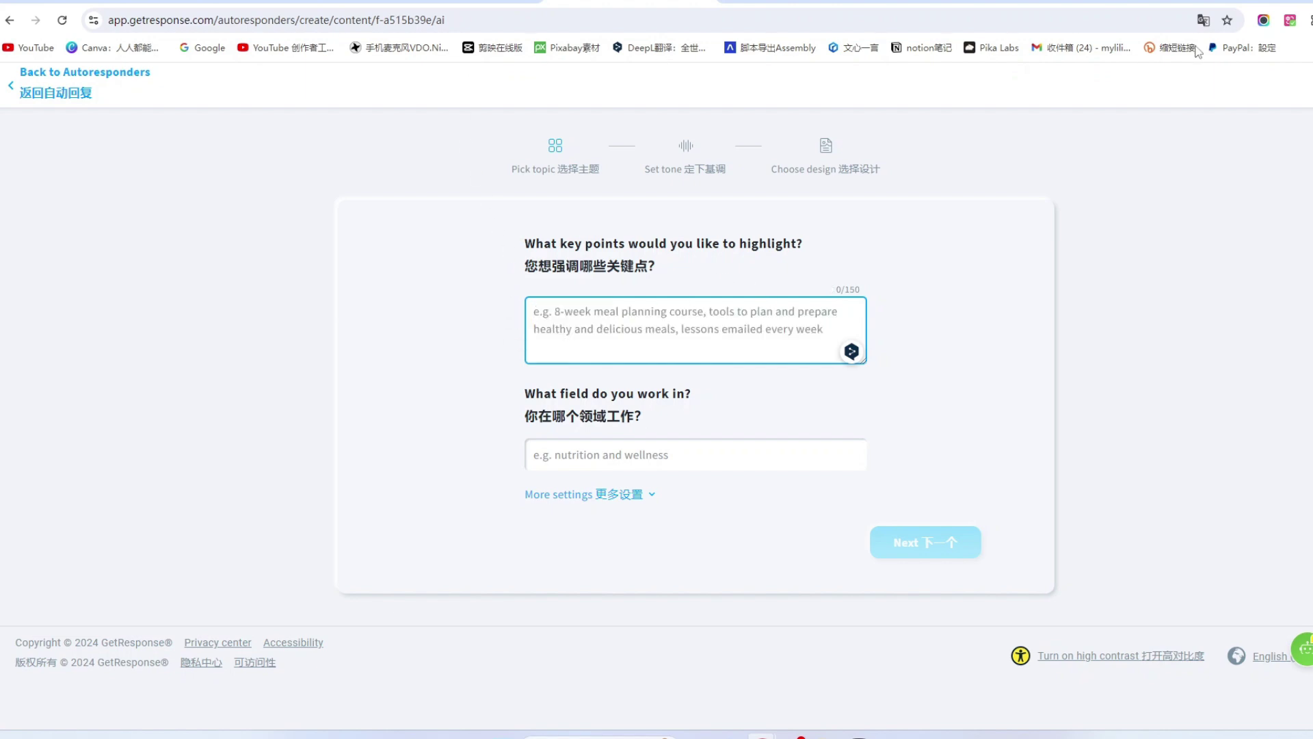
Paste the Chinese phrase into a bookmarked translator to get its English version.
{"action": "left_click", "coordinate": [1311, 48]}
{"action": "left_click", "coordinate": [1307, 205]}
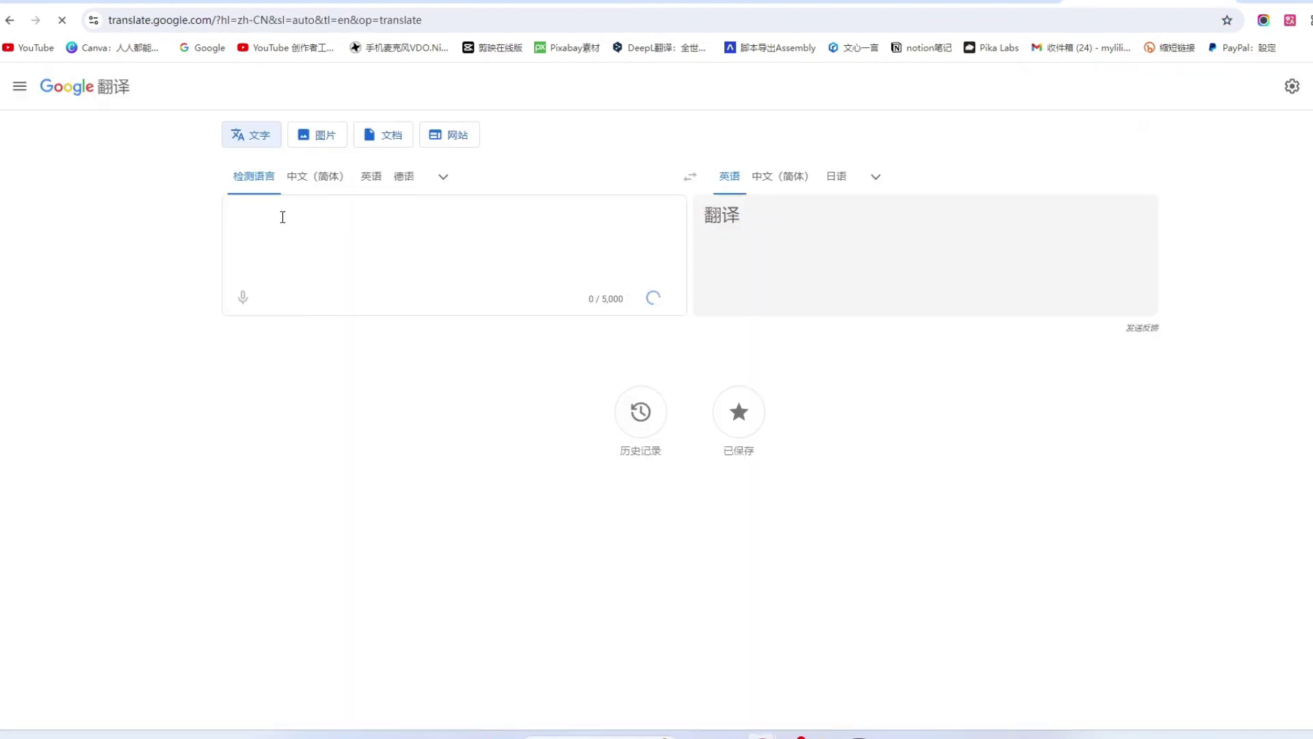
{"action": "key", "text": "ctrl+v"}
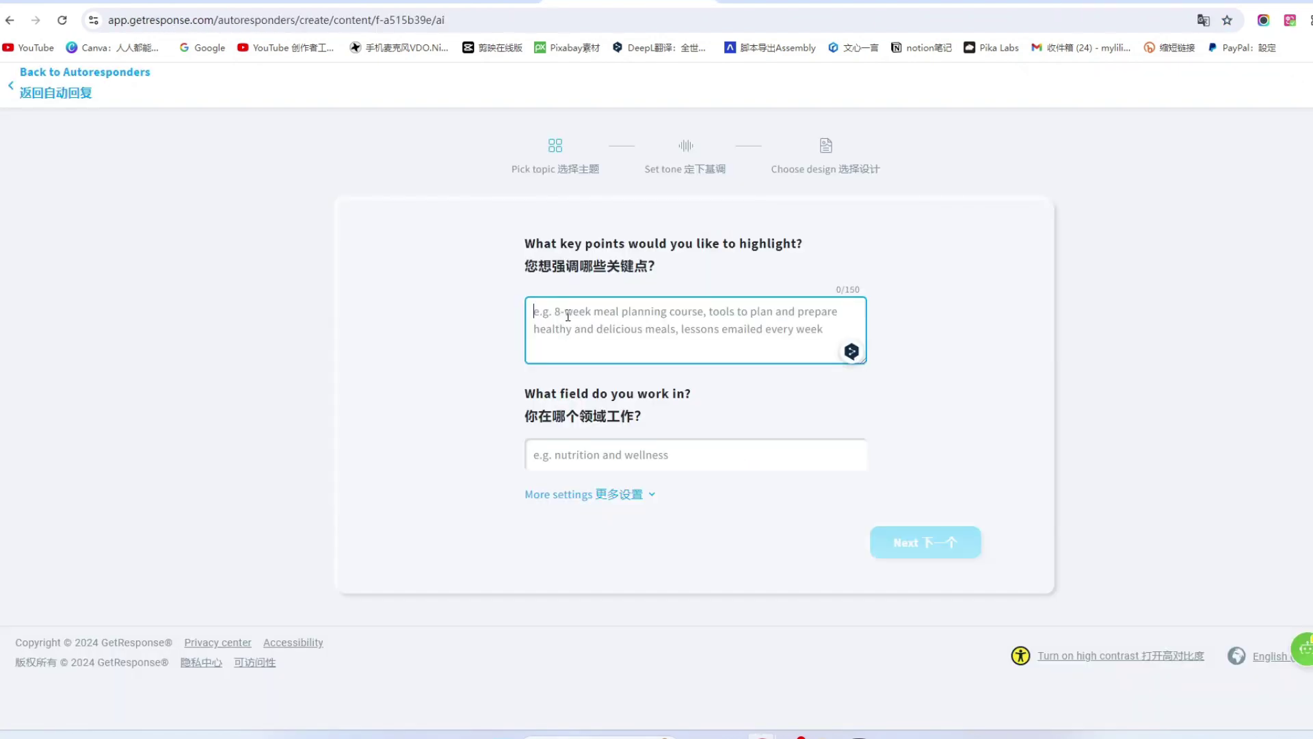
{"action": "key", "text": "ctrl+v"}
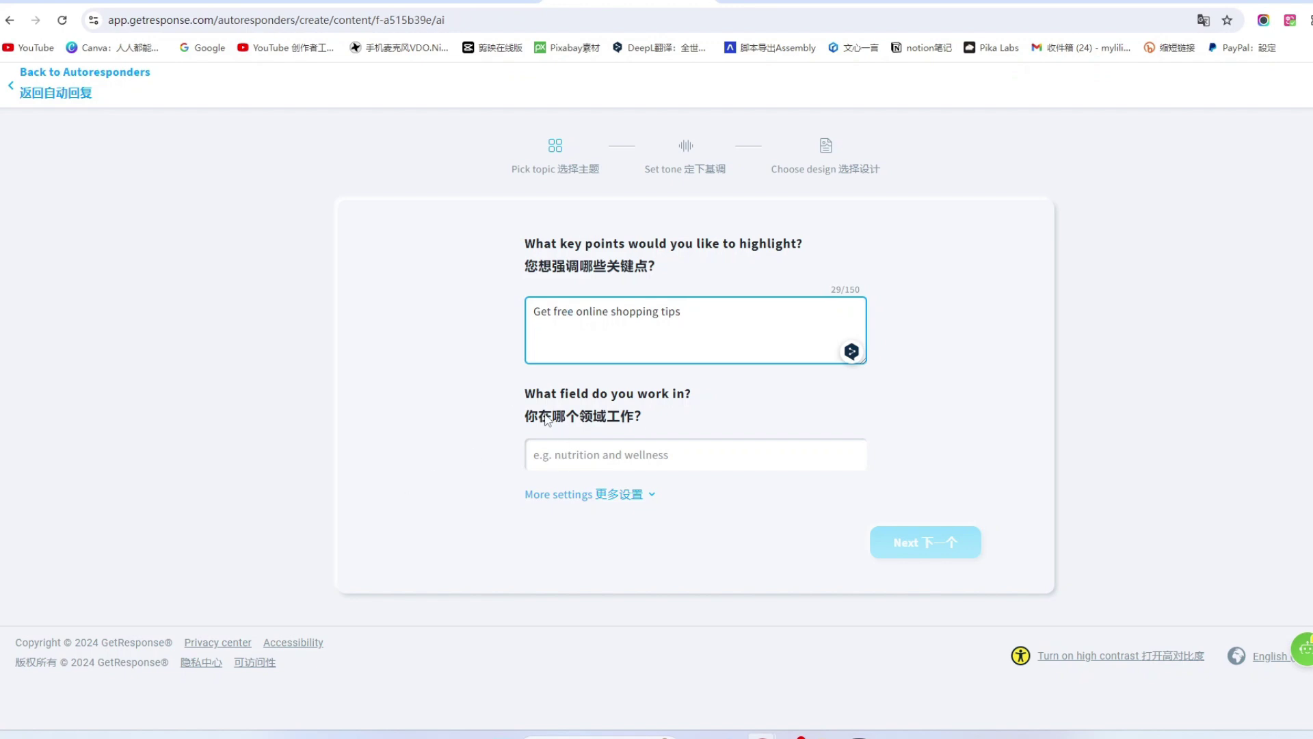
Set the AI email's field of work to Ecommerce.
{"action": "left_click", "coordinate": [589, 455]}
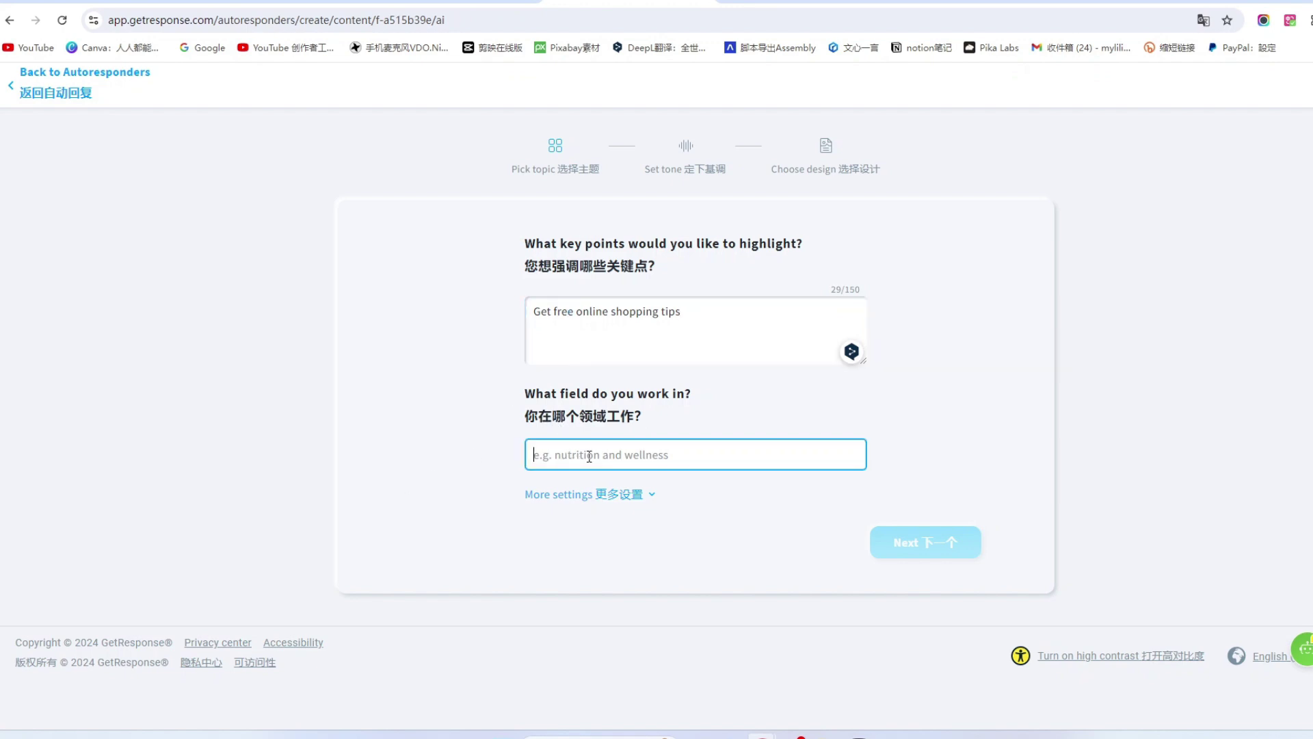
{"action": "left_click", "coordinate": [585, 494]}
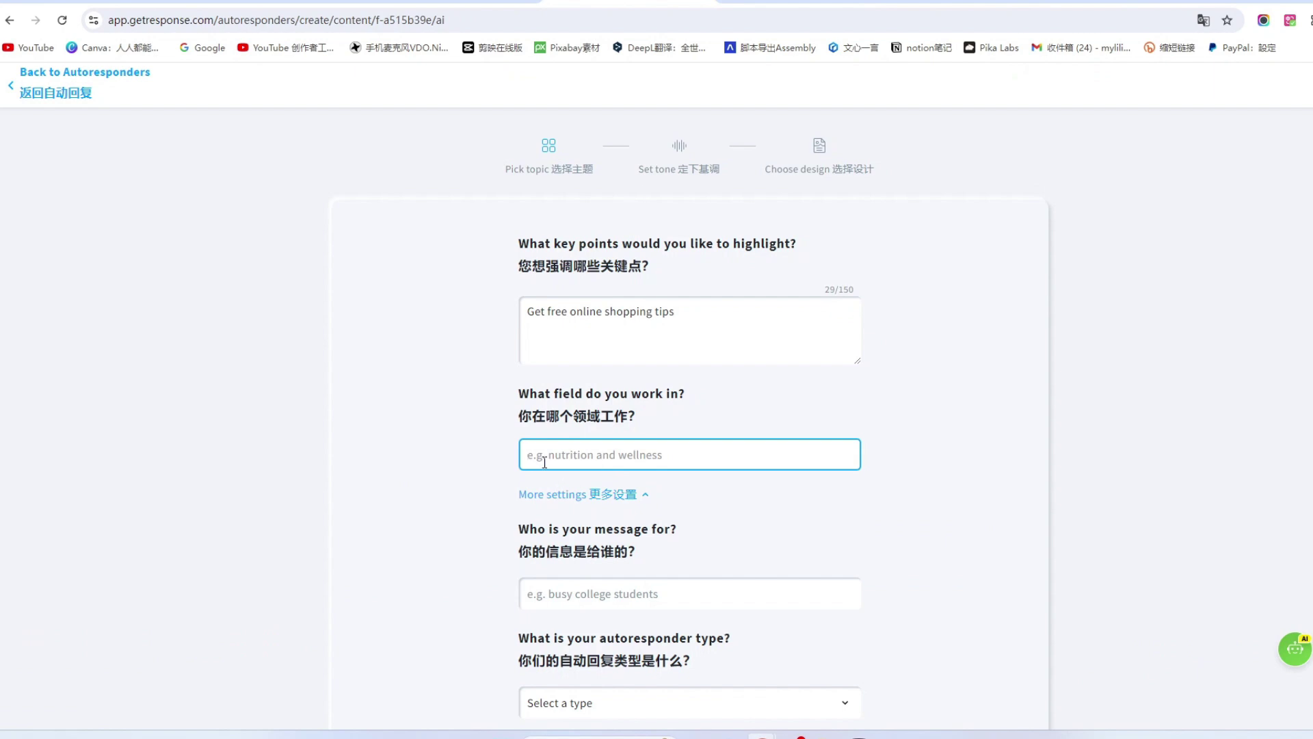
{"action": "type", "text": "E-commerce"}
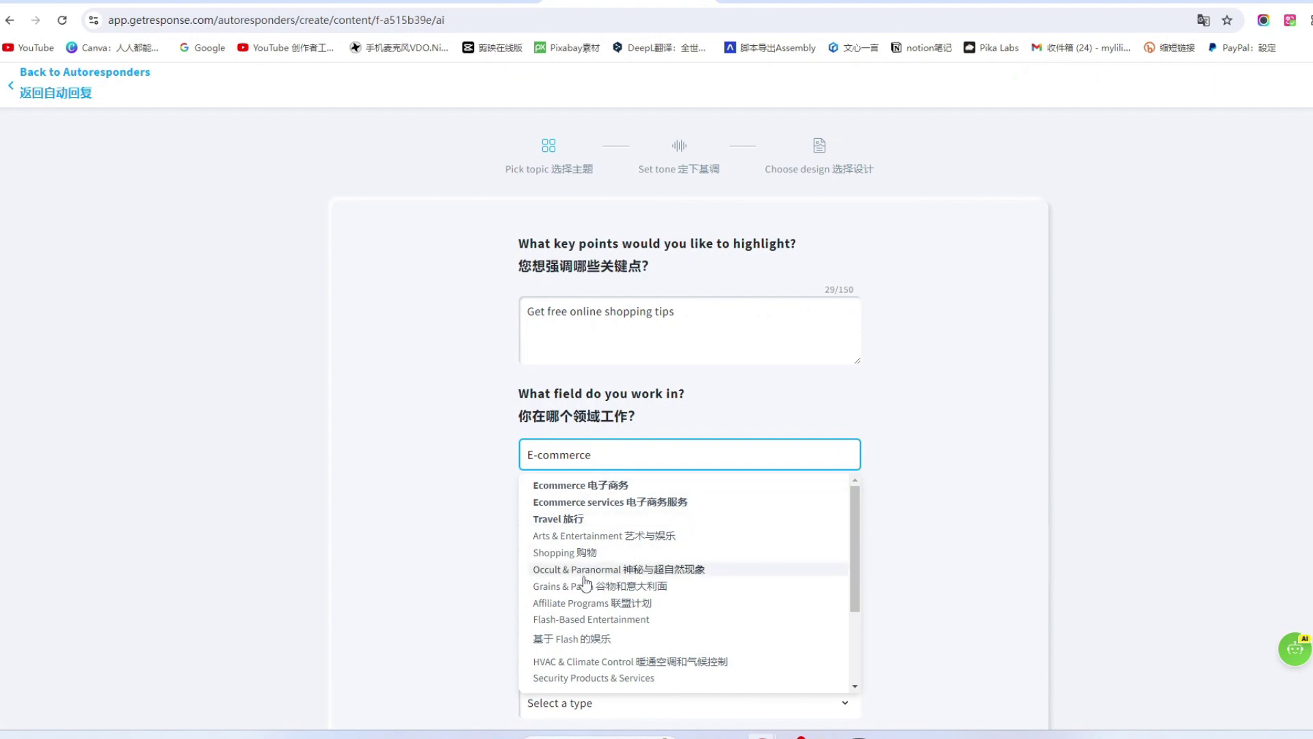
{"action": "scroll", "coordinate": [597, 605], "scroll_direction": "down", "scroll_amount": 4}
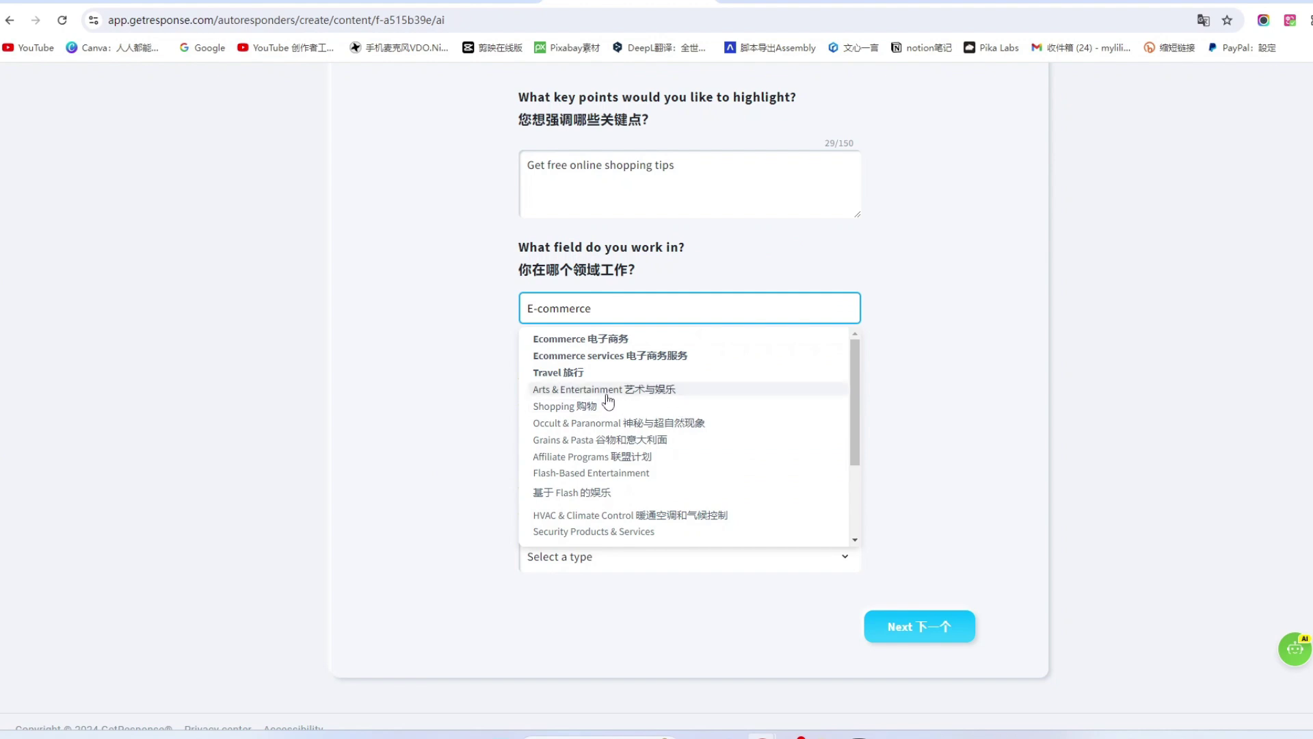
{"action": "left_click", "coordinate": [562, 340]}
Enter 'customer' as the message audience and choose Course as the autoresponder type.
{"action": "left_click", "coordinate": [559, 452]}
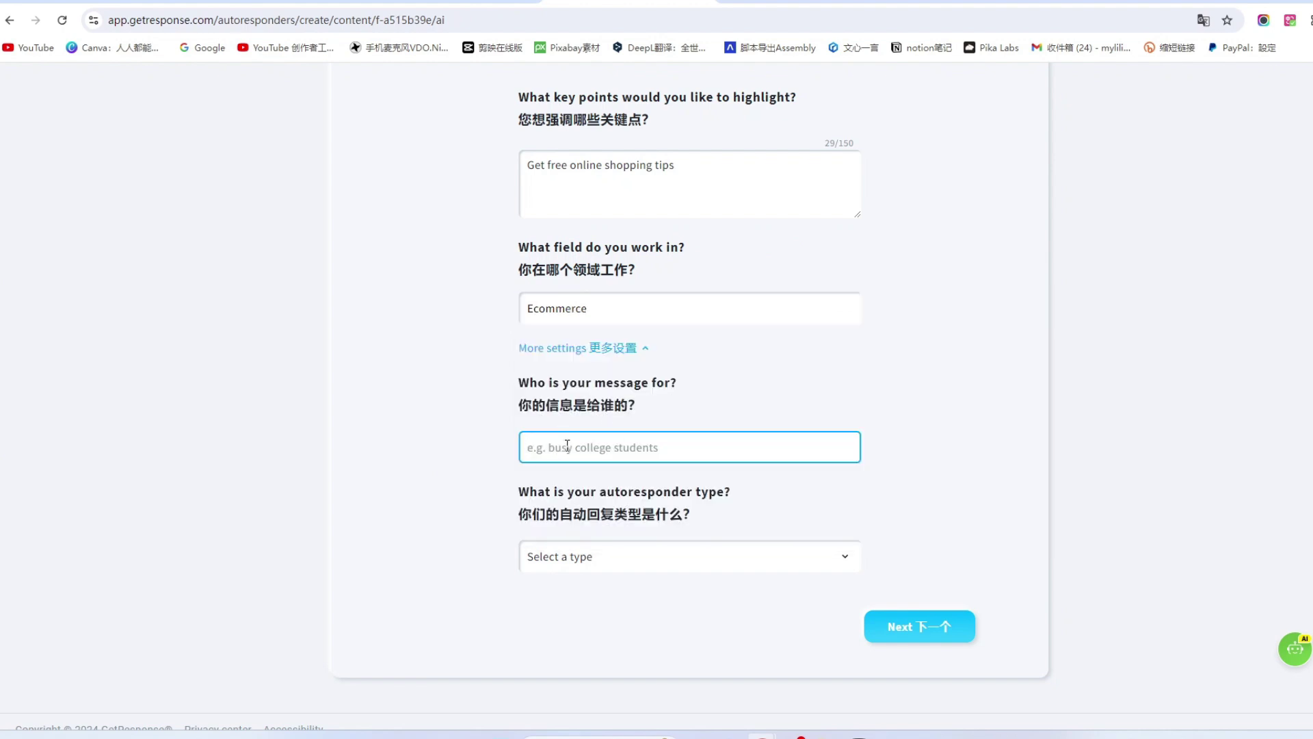
{"action": "left_click", "coordinate": [1149, 1]}
{"action": "left_click_drag", "start_coordinate": [272, 223], "coordinate": [140, 255]}
{"action": "type", "text": "gu"}
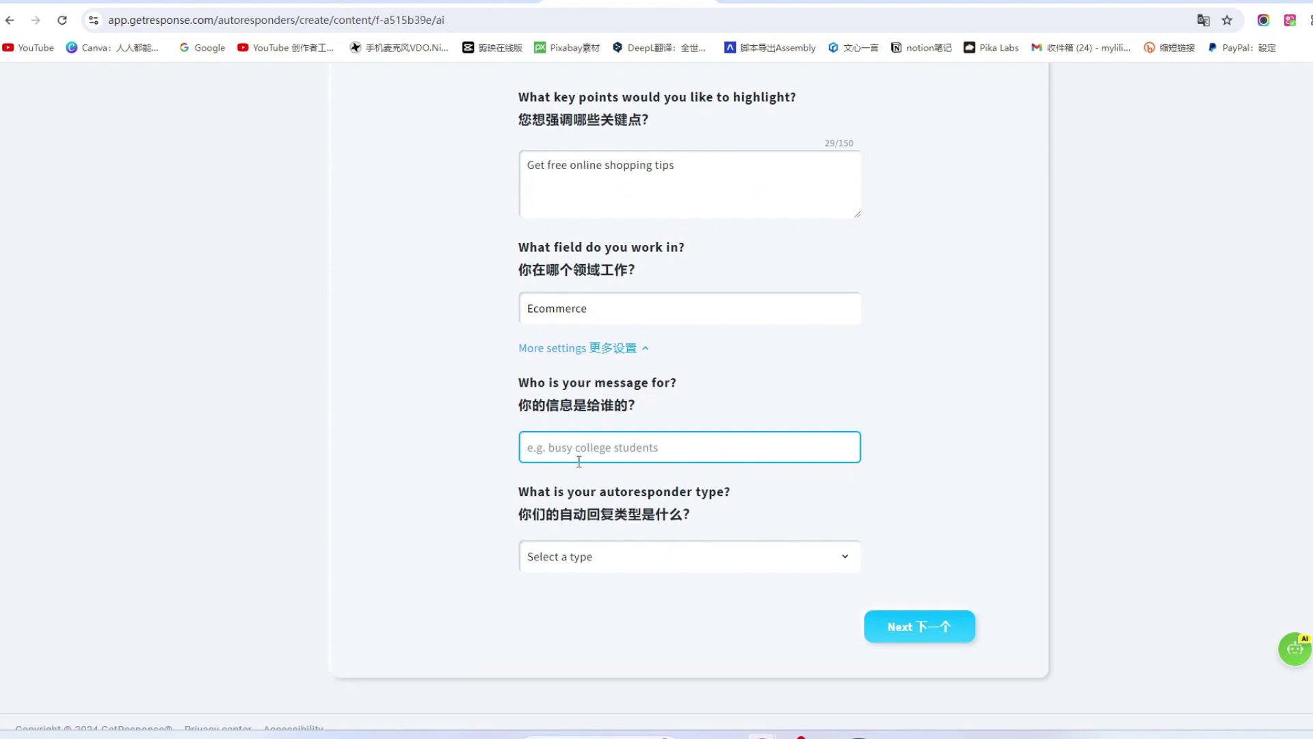
{"action": "type", "text": "customer"}
{"action": "left_click", "coordinate": [846, 571]}
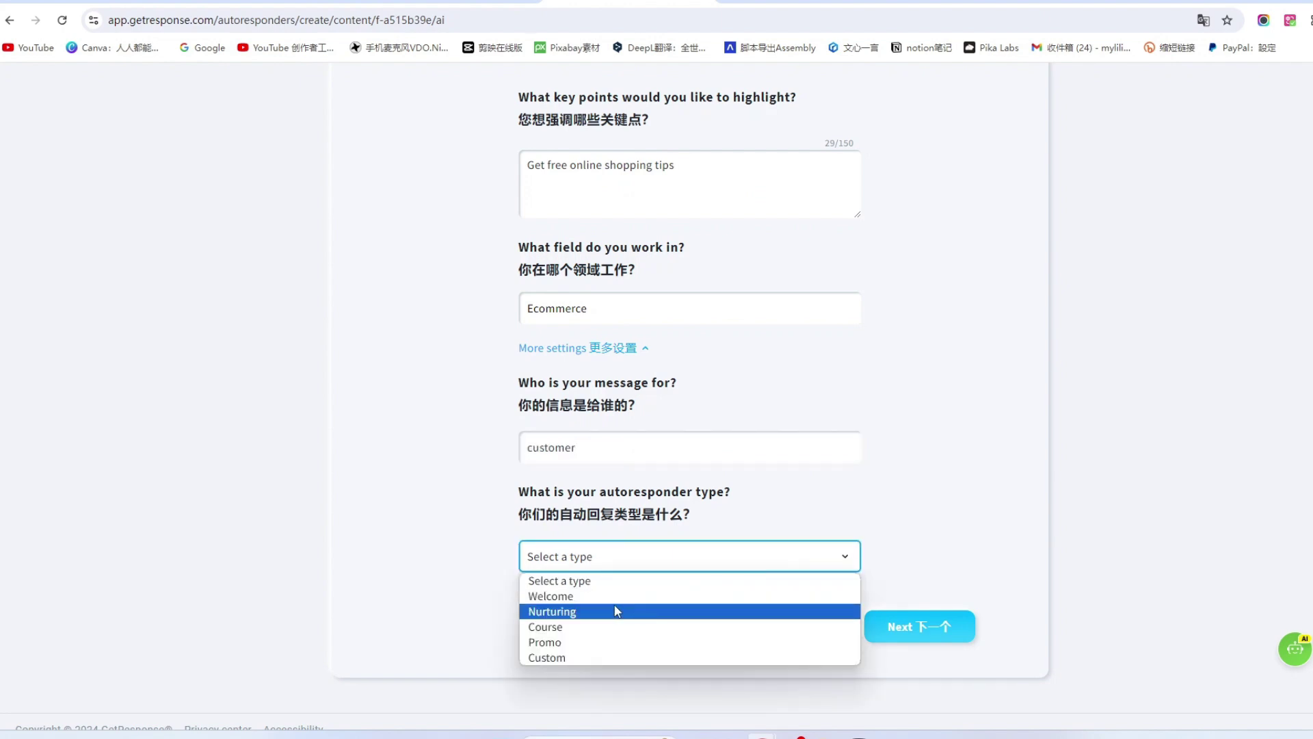
{"action": "left_click", "coordinate": [560, 630]}
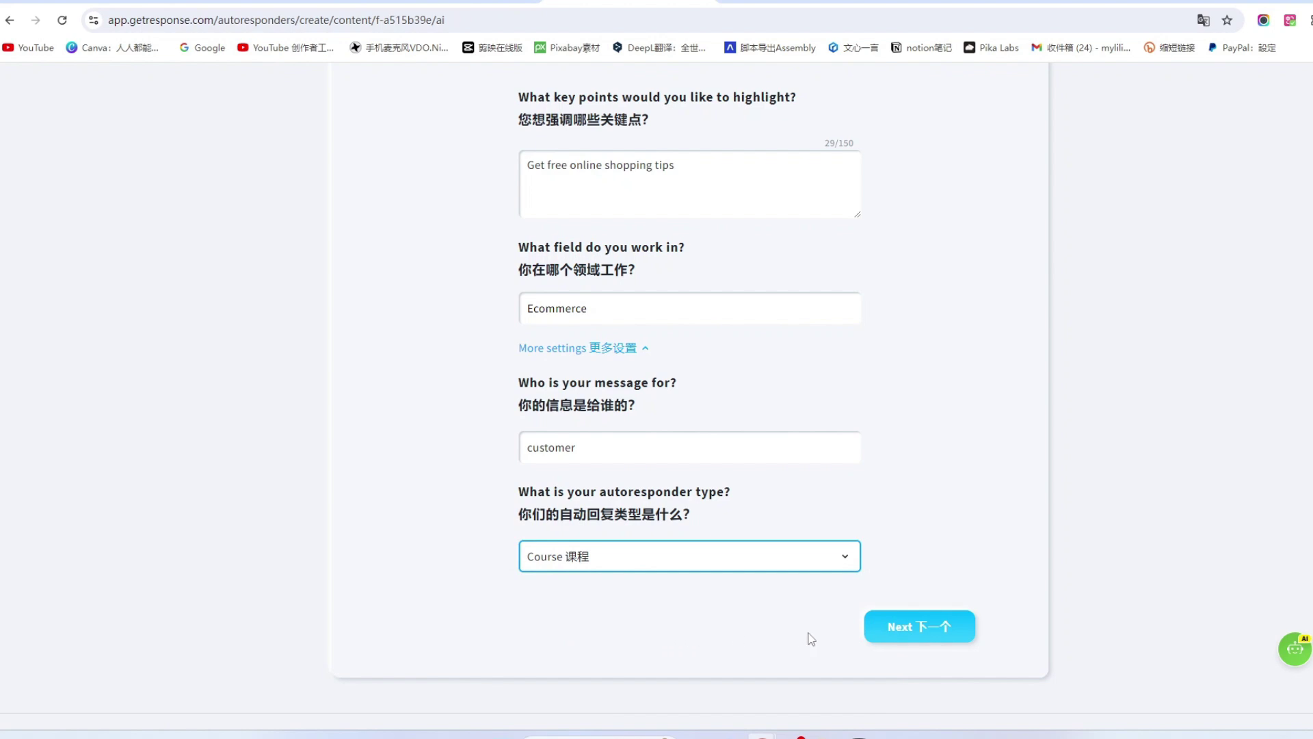
Keep the Convincing tone and move on to the layout and colour step.
{"action": "left_click", "coordinate": [929, 627]}
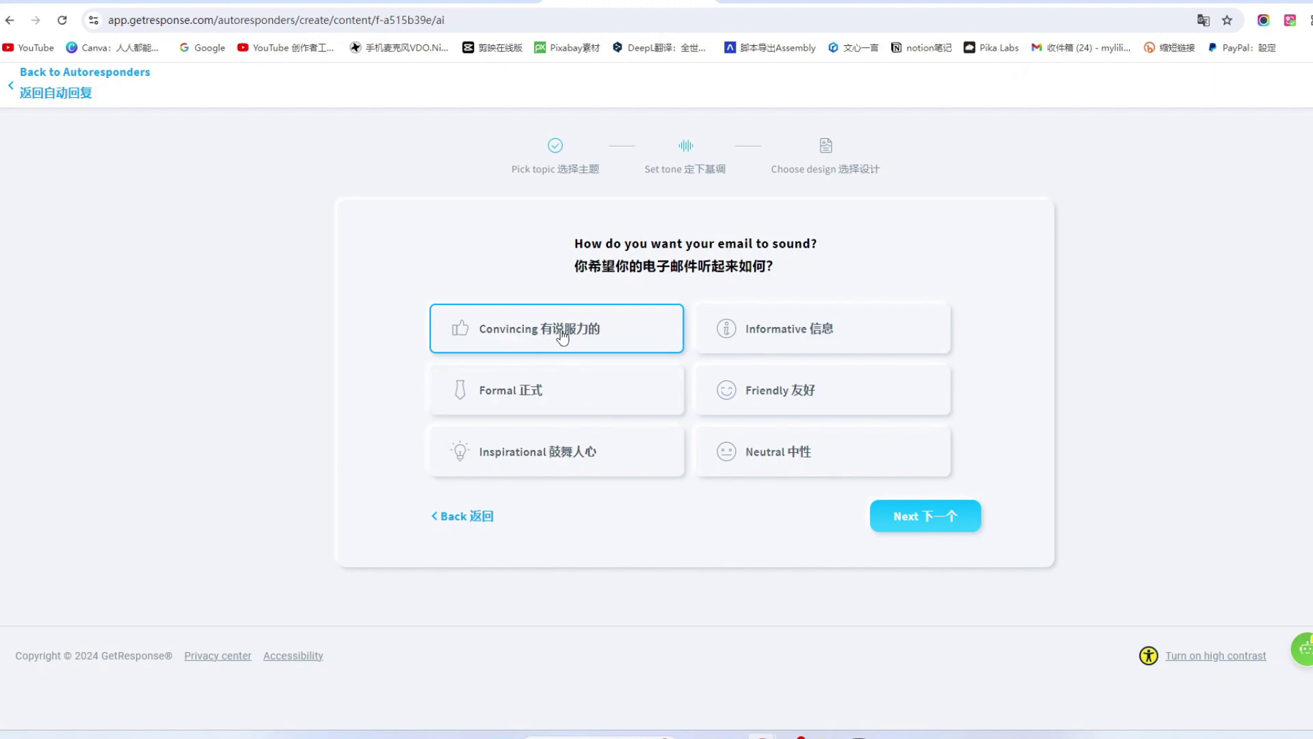
{"action": "left_click", "coordinate": [943, 514]}
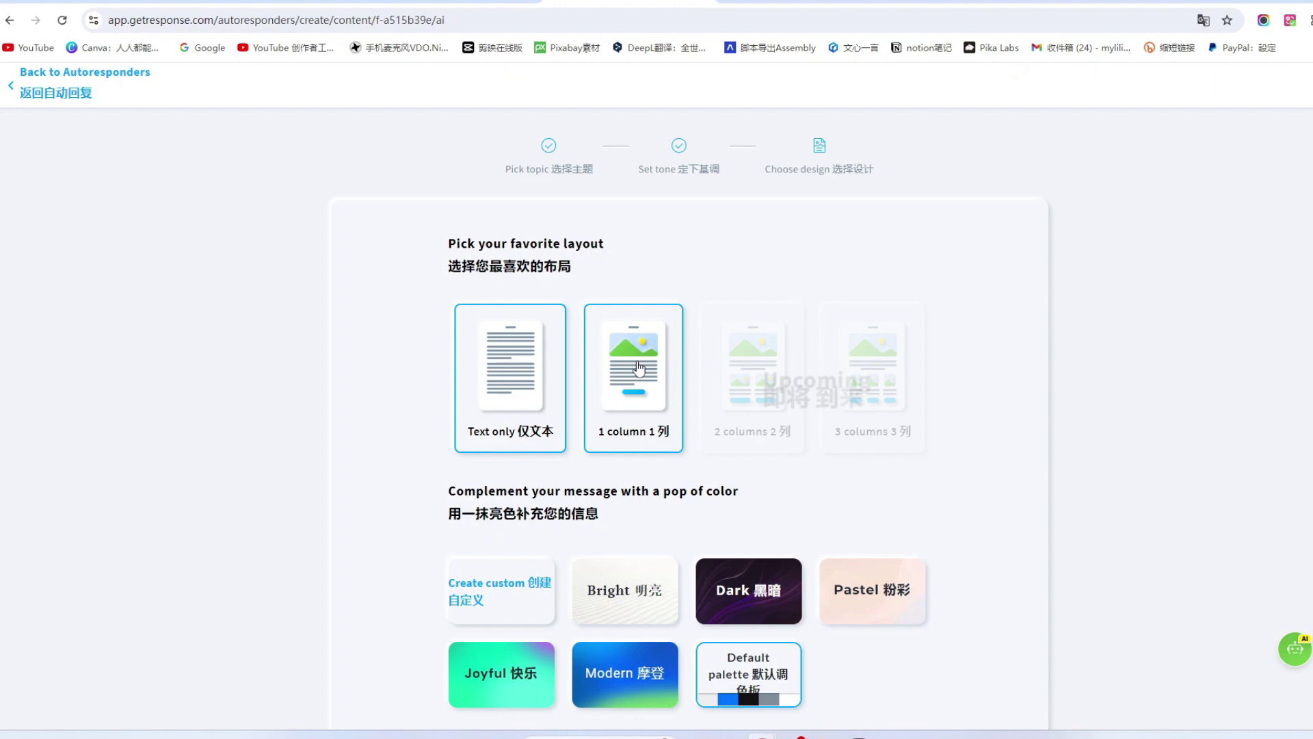
Choose the 1 column layout and the Pastel colour scheme.
{"action": "scroll", "coordinate": [640, 368], "scroll_direction": "down", "scroll_amount": 2}
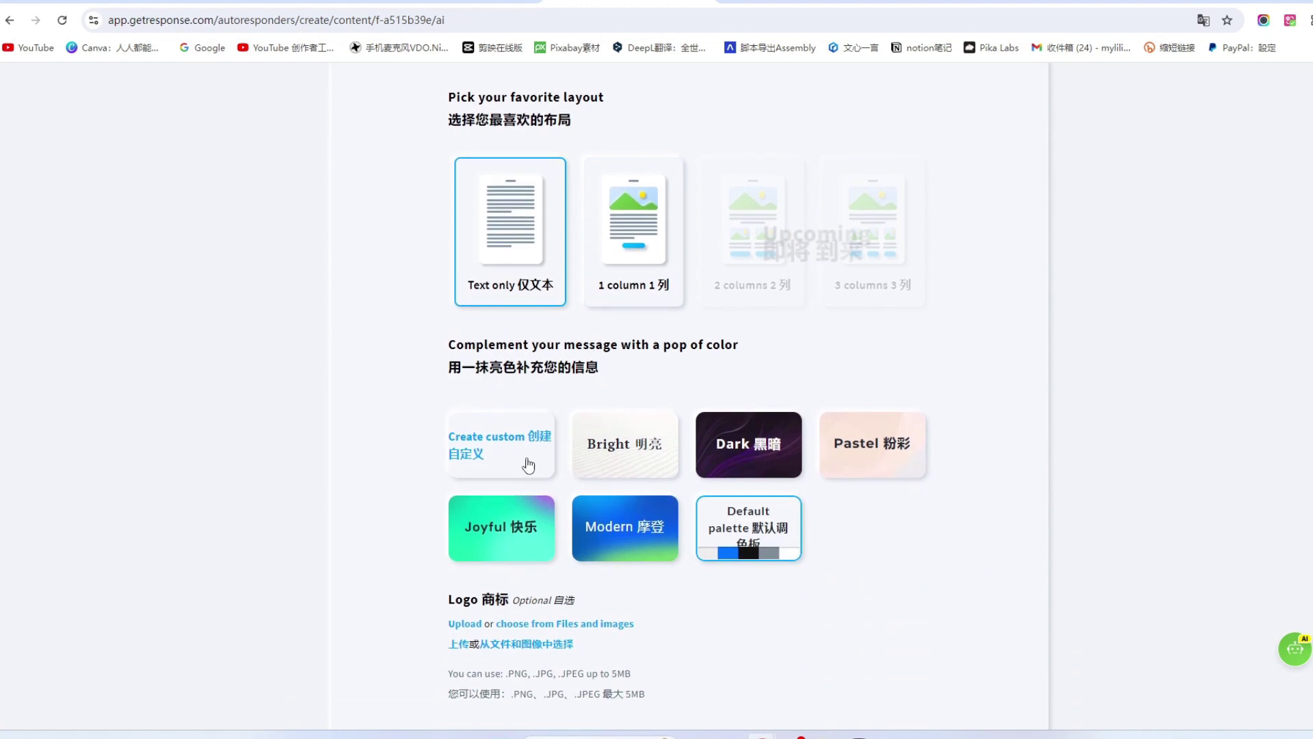
{"action": "scroll", "coordinate": [520, 520], "scroll_direction": "down", "scroll_amount": 3}
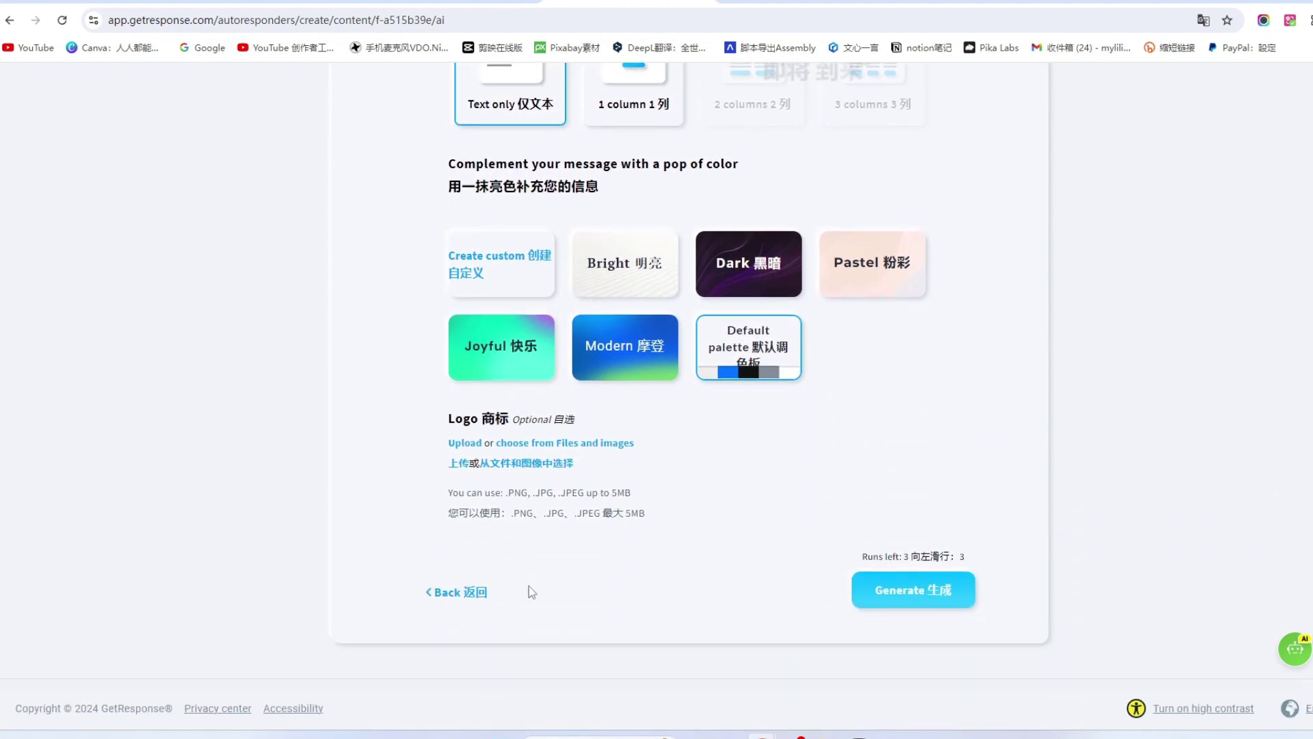
{"action": "scroll", "coordinate": [615, 342], "scroll_direction": "up", "scroll_amount": 5}
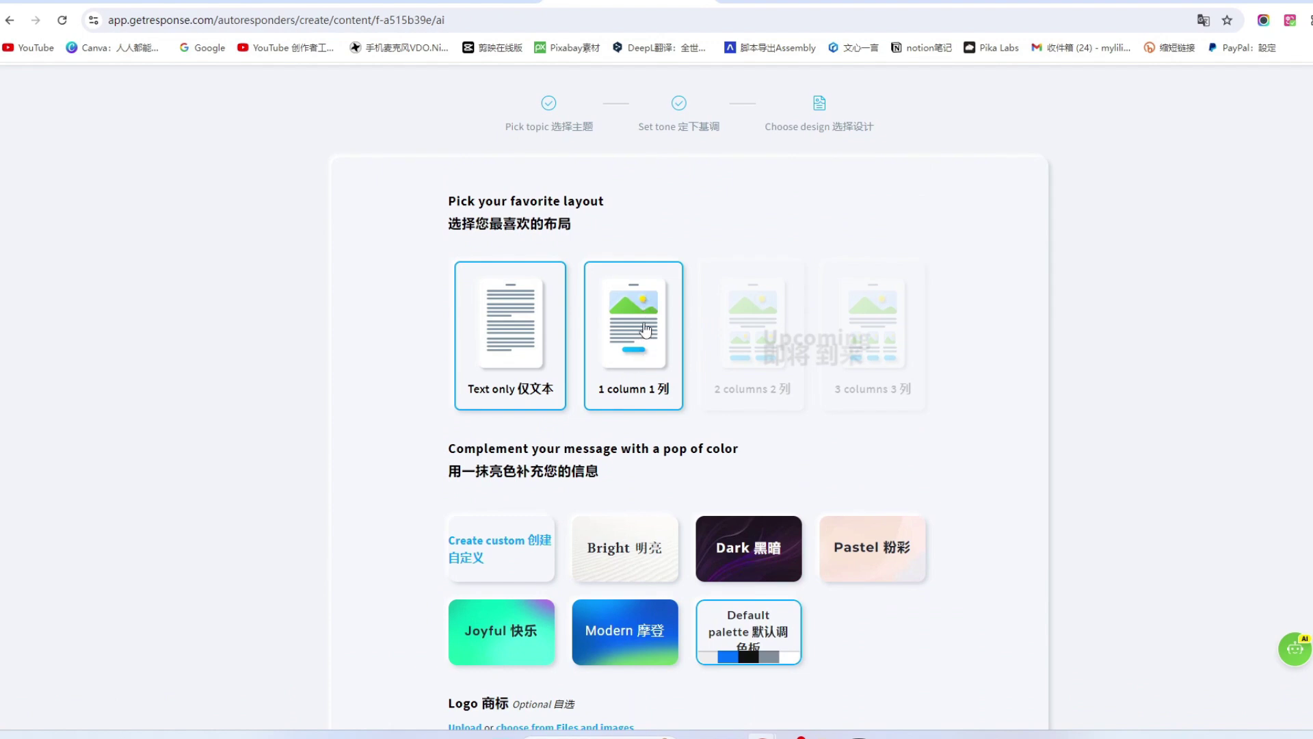
{"action": "left_click", "coordinate": [646, 328]}
{"action": "scroll", "coordinate": [643, 456], "scroll_direction": "down", "scroll_amount": 1}
{"action": "scroll", "coordinate": [643, 457], "scroll_direction": "down", "scroll_amount": 1}
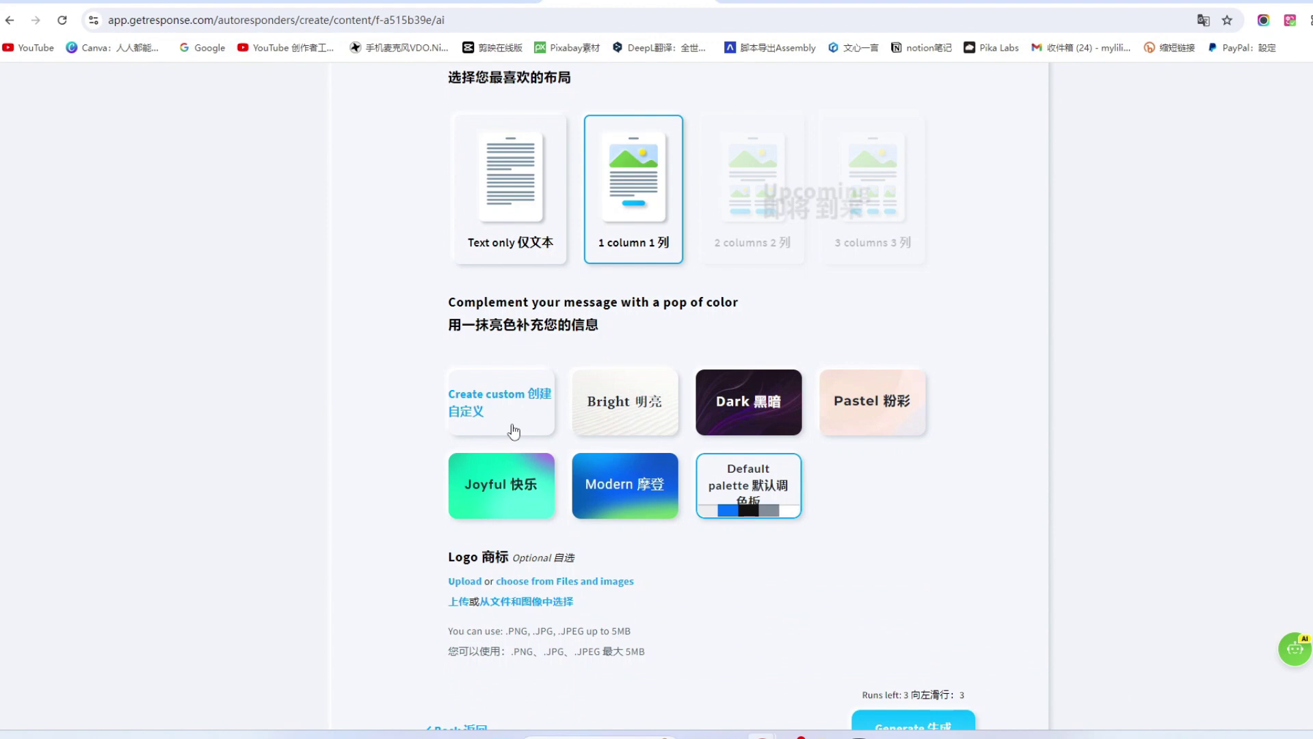
{"action": "left_click", "coordinate": [866, 399]}
{"action": "scroll", "coordinate": [970, 426], "scroll_direction": "down", "scroll_amount": 2}
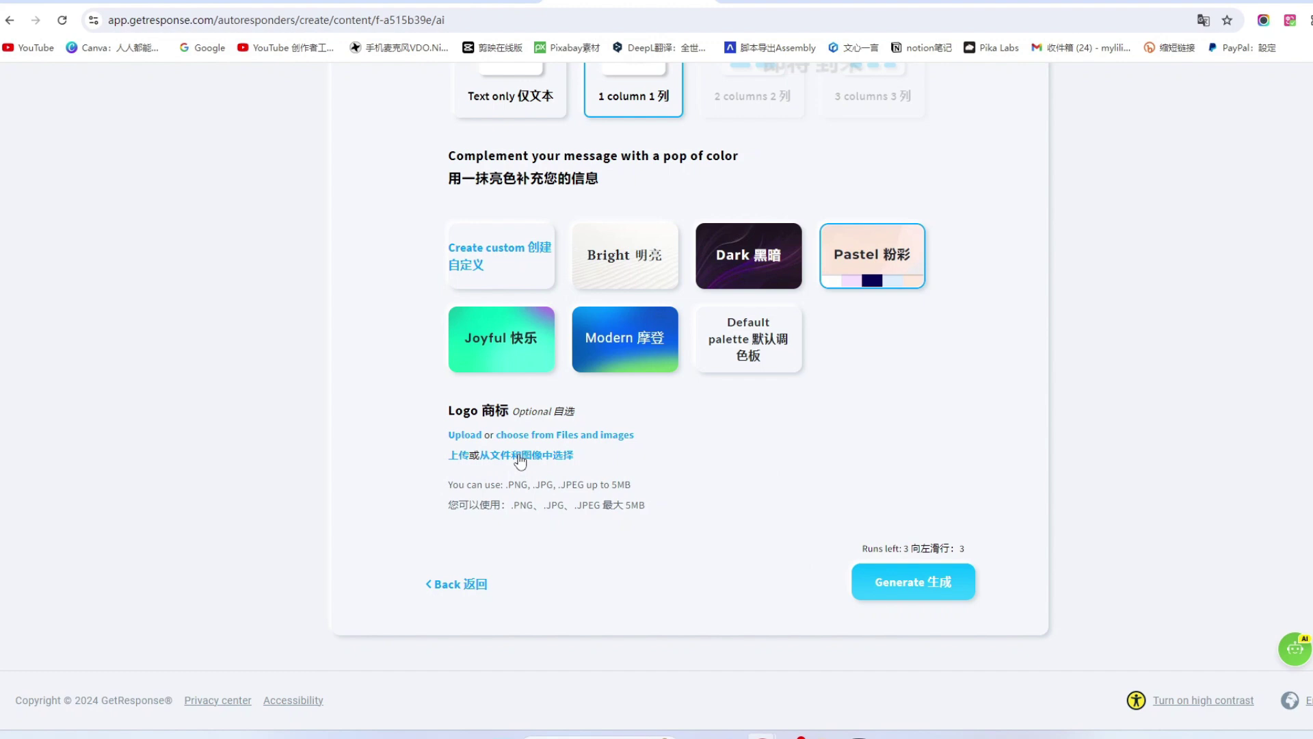
Use the first stored image as the logo and generate the email.
{"action": "left_click", "coordinate": [462, 463]}
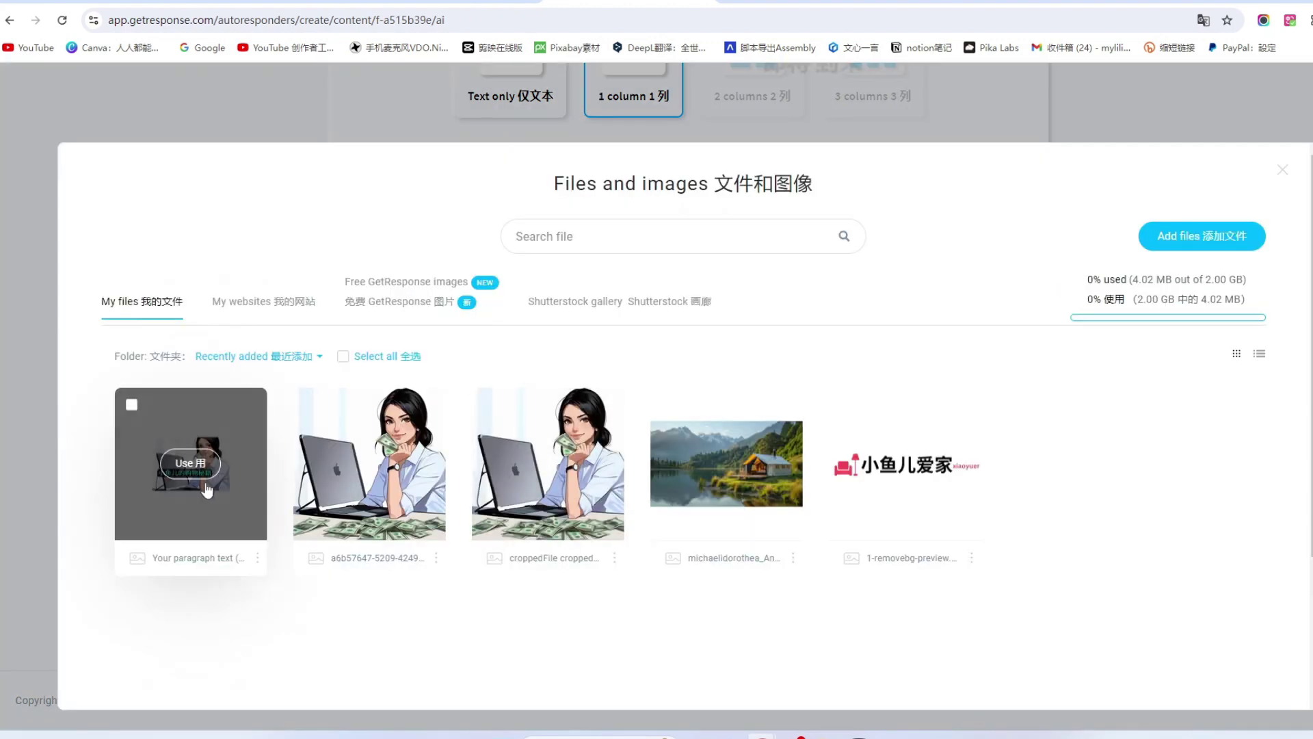
{"action": "left_click", "coordinate": [232, 469]}
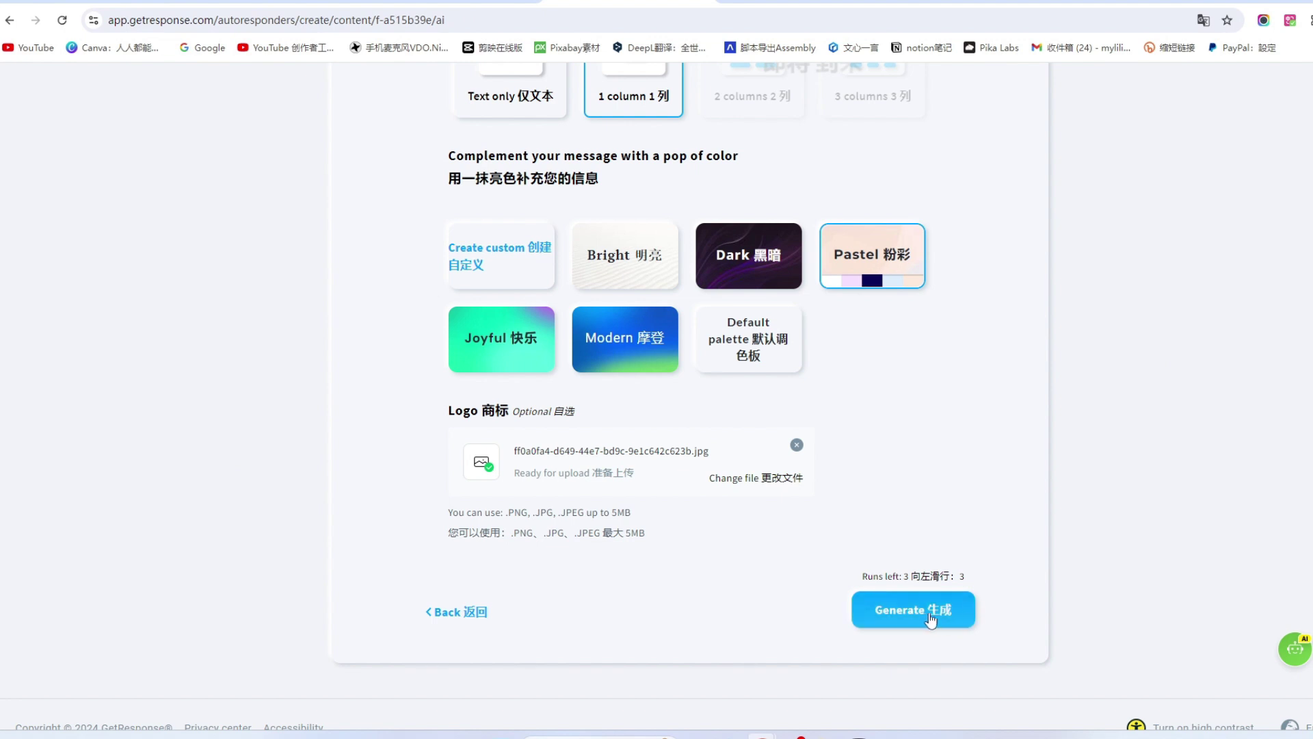
{"action": "left_click", "coordinate": [929, 614]}
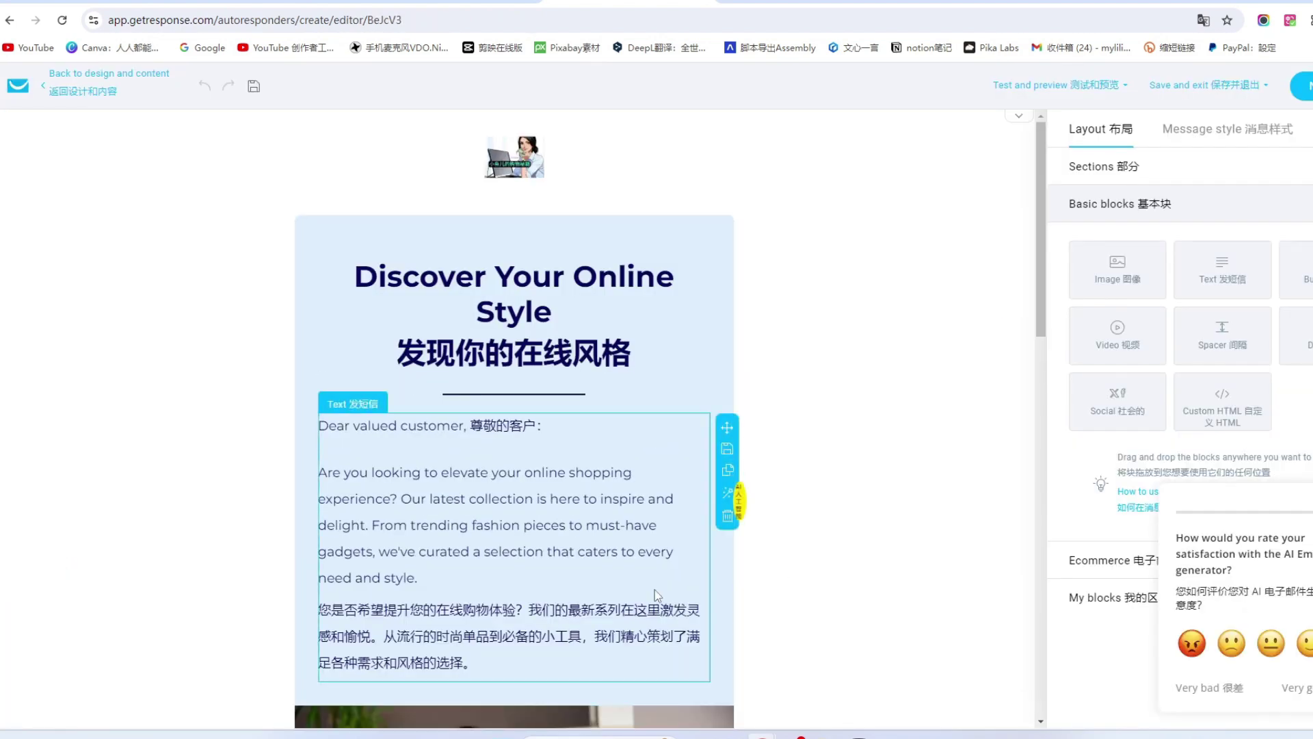
Replace the email's main photo with the stored cartoon image 'Your paragraph text (5).jpg'.
{"action": "scroll", "coordinate": [571, 435], "scroll_direction": "down", "scroll_amount": 3}
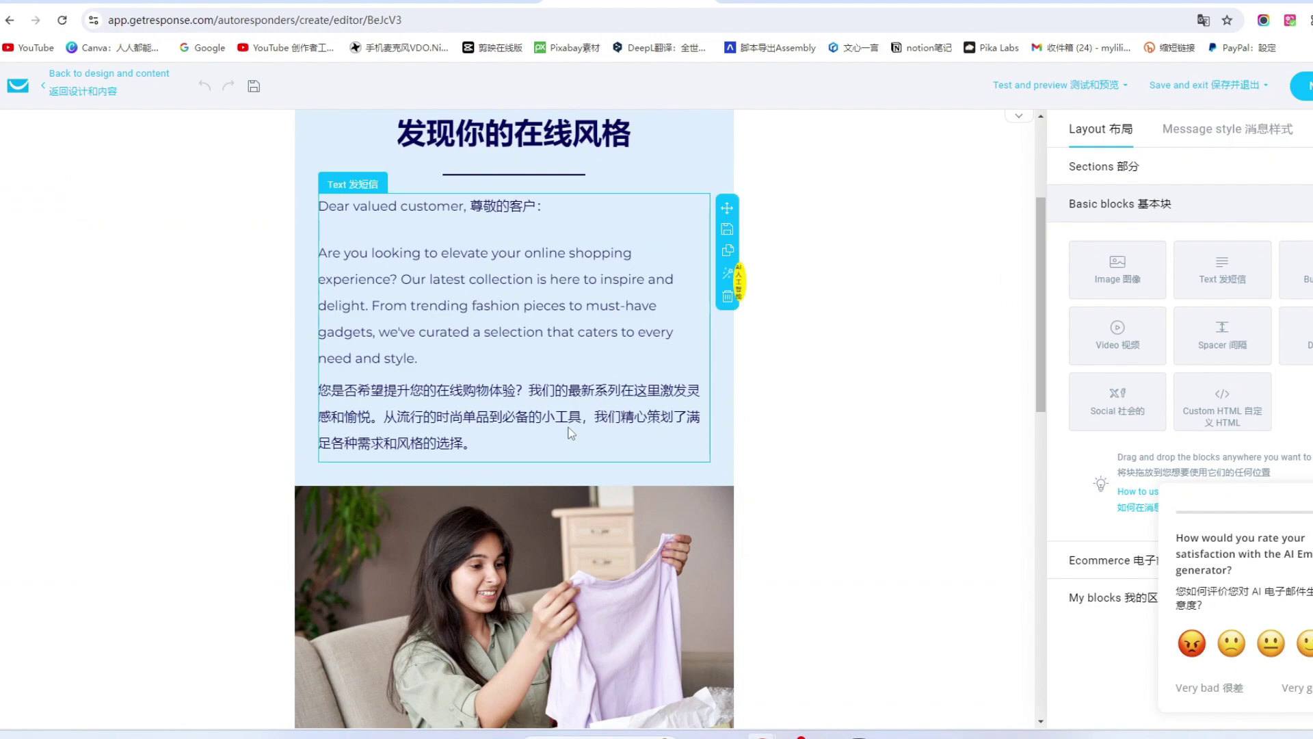
{"action": "scroll", "coordinate": [571, 436], "scroll_direction": "up", "scroll_amount": 3}
{"action": "scroll", "coordinate": [568, 427], "scroll_direction": "down", "scroll_amount": 10}
{"action": "scroll", "coordinate": [568, 427], "scroll_direction": "down", "scroll_amount": 4}
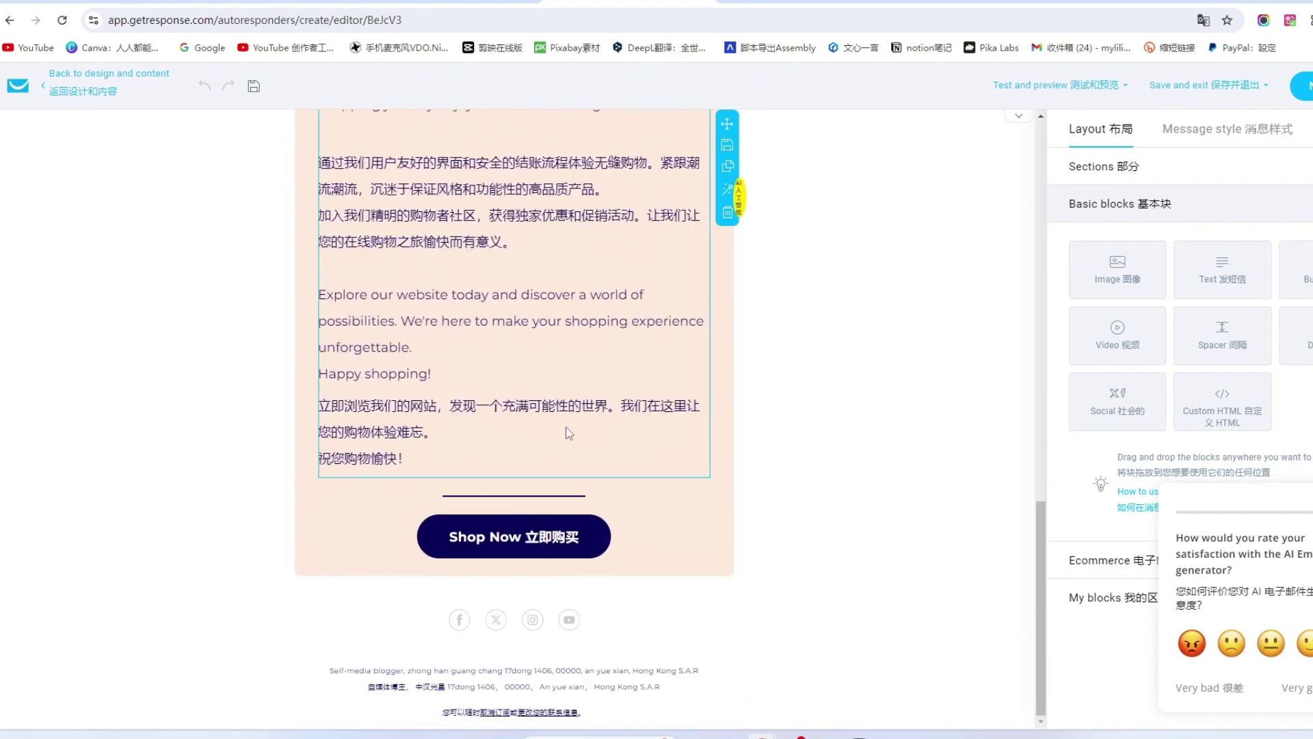
{"action": "scroll", "coordinate": [568, 433], "scroll_direction": "up", "scroll_amount": 15}
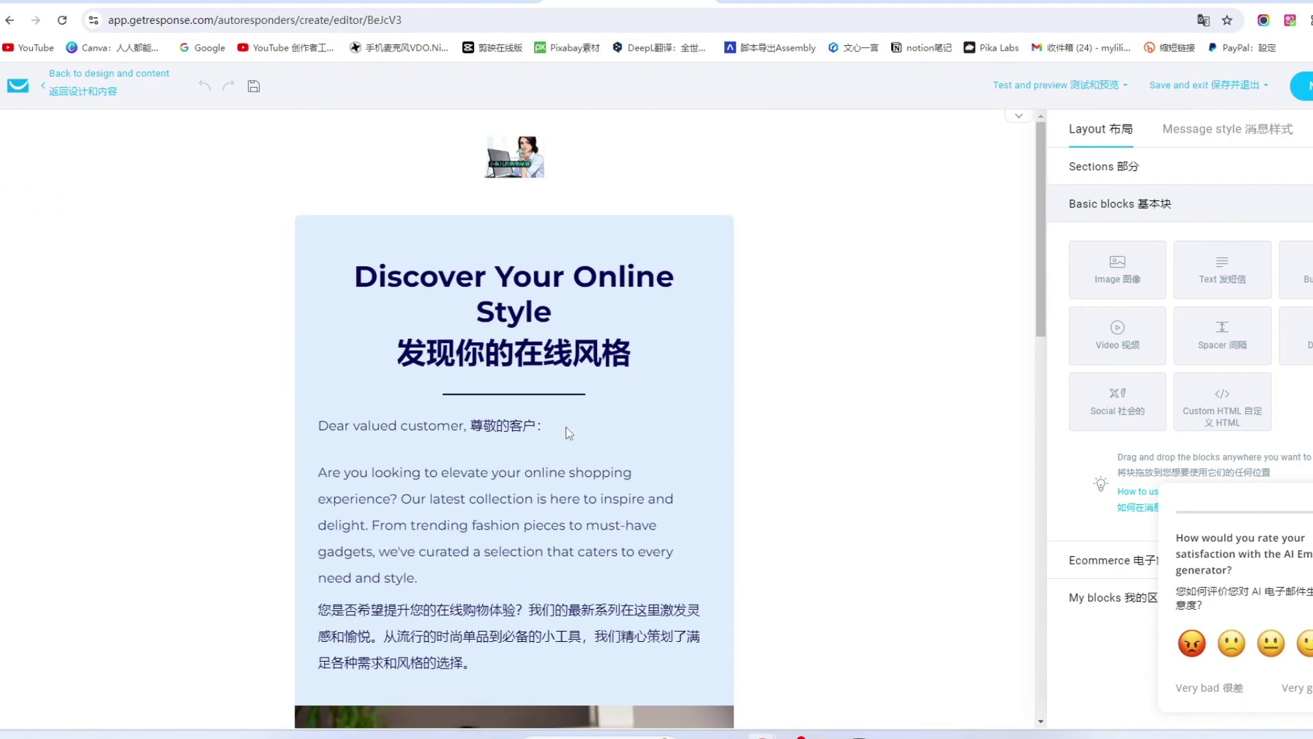
{"action": "scroll", "coordinate": [568, 433], "scroll_direction": "down", "scroll_amount": 5}
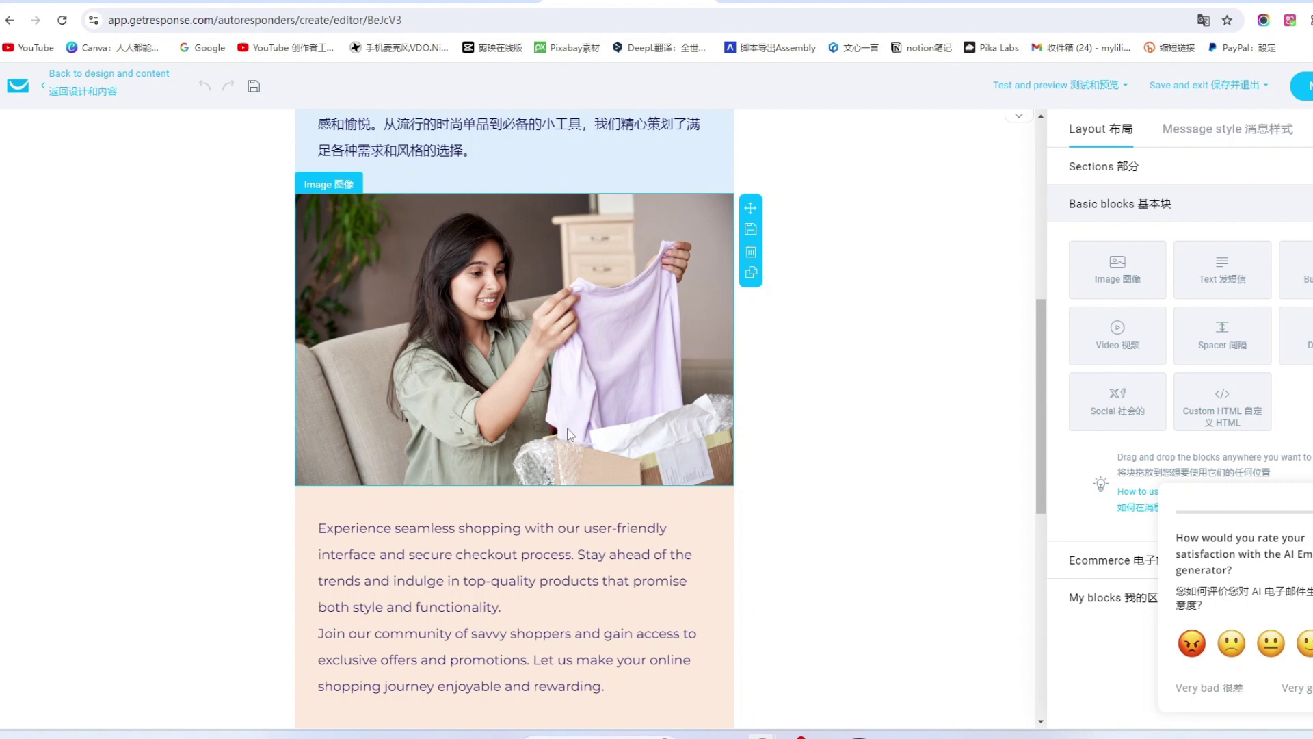
{"action": "scroll", "coordinate": [568, 433], "scroll_direction": "up", "scroll_amount": 1}
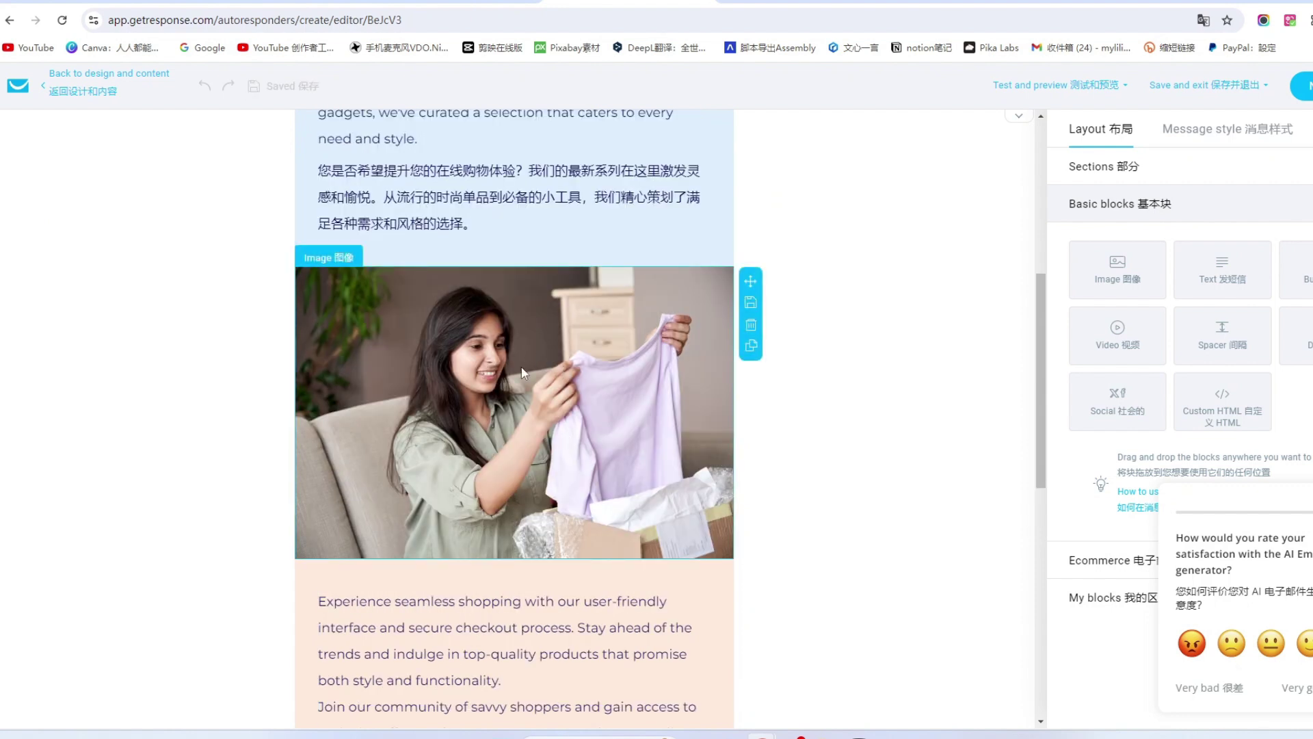
{"action": "left_click", "coordinate": [582, 342]}
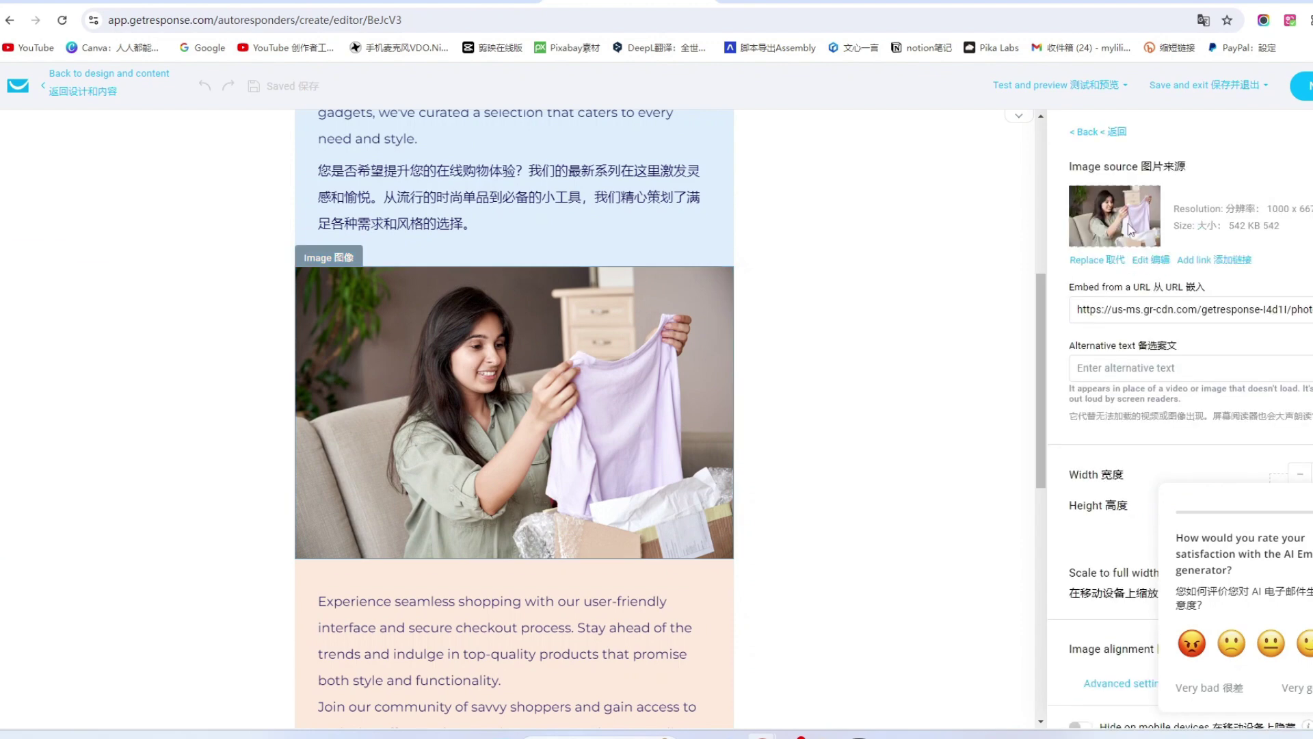
{"action": "left_click", "coordinate": [1109, 261]}
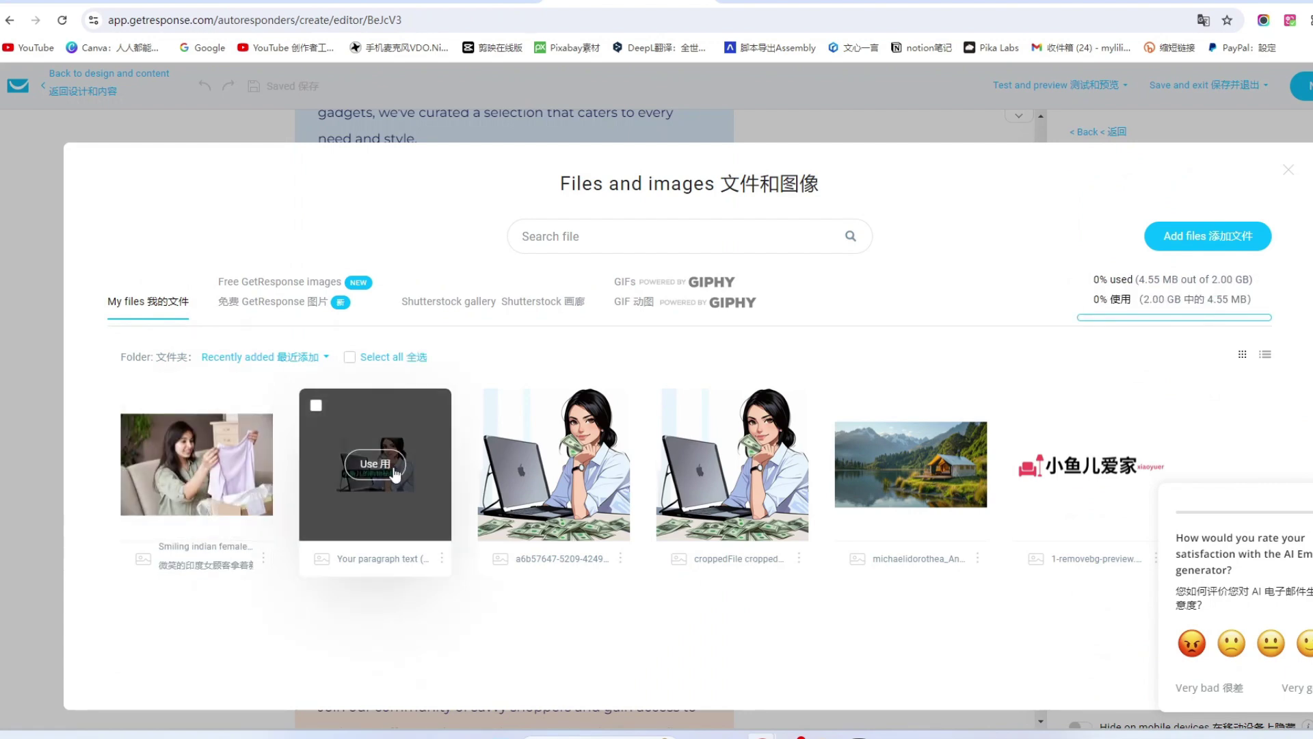
{"action": "left_click", "coordinate": [393, 467]}
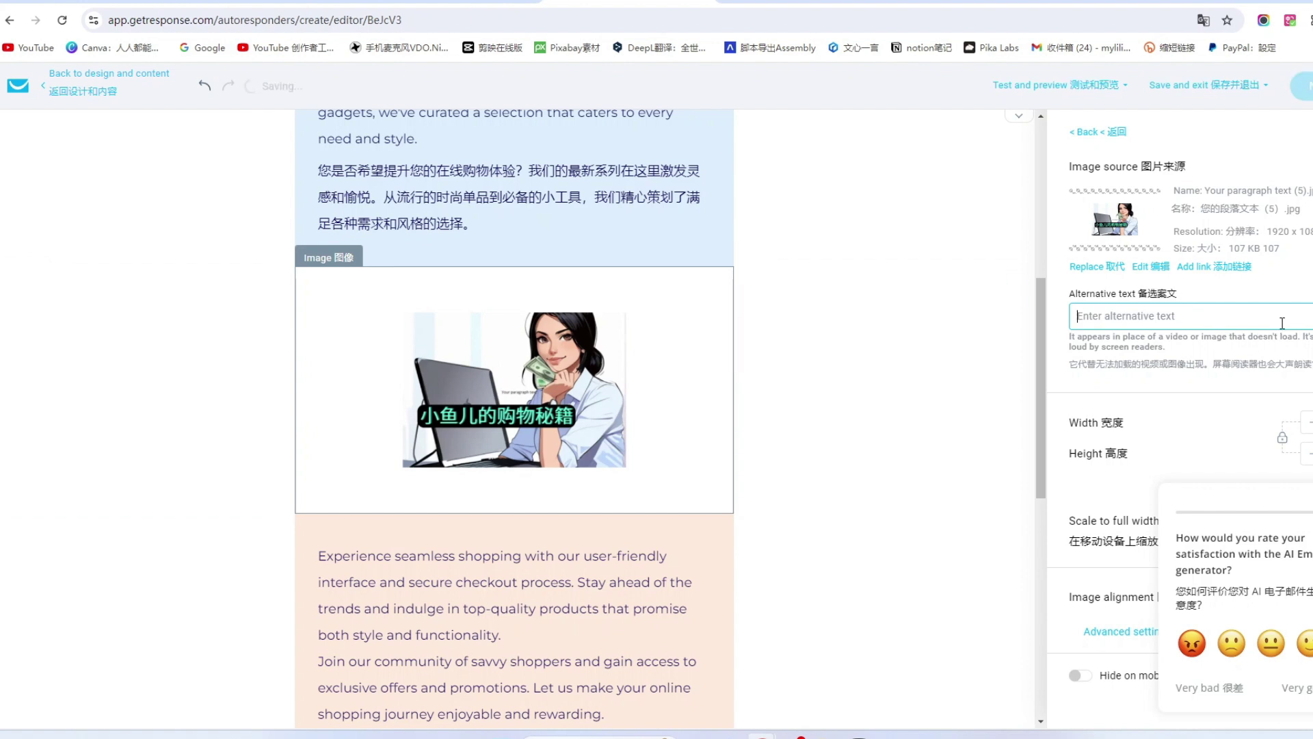
Run a spam check on the message, then save and publish the autoresponder.
{"action": "left_click", "coordinate": [1083, 84]}
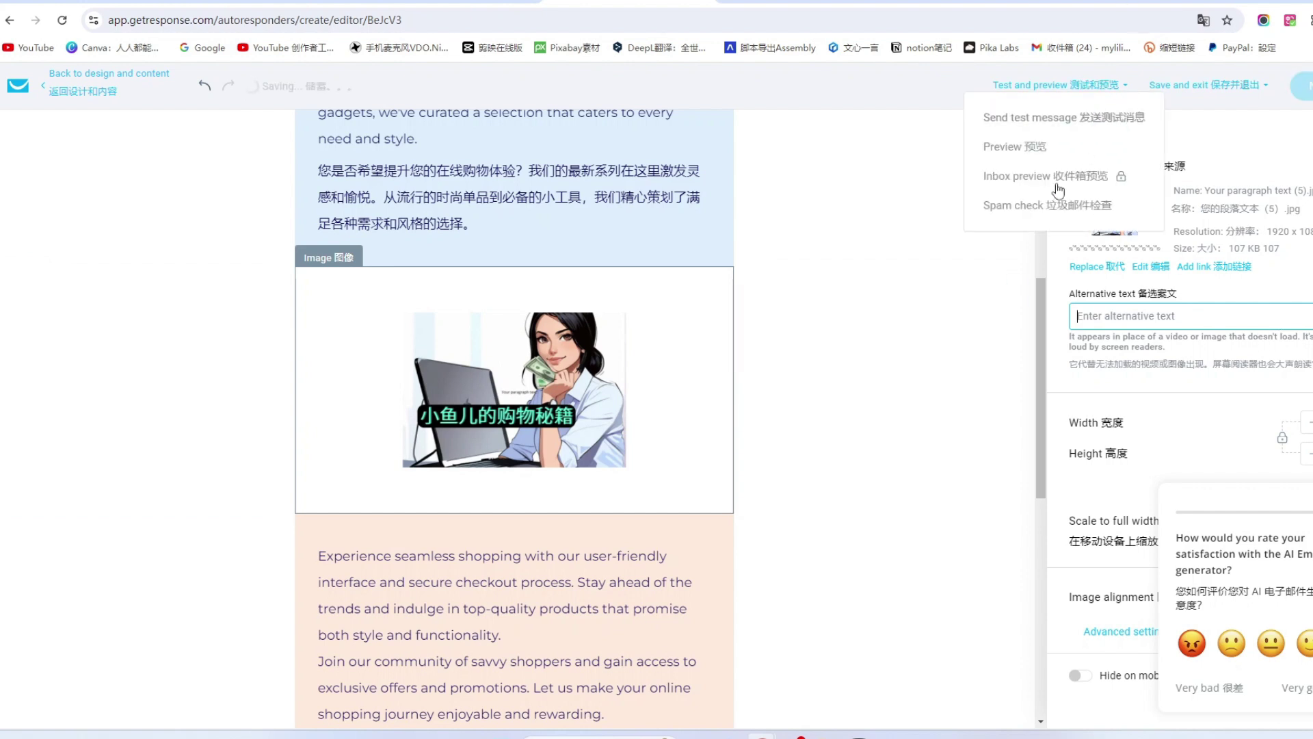
{"action": "left_click", "coordinate": [1013, 206]}
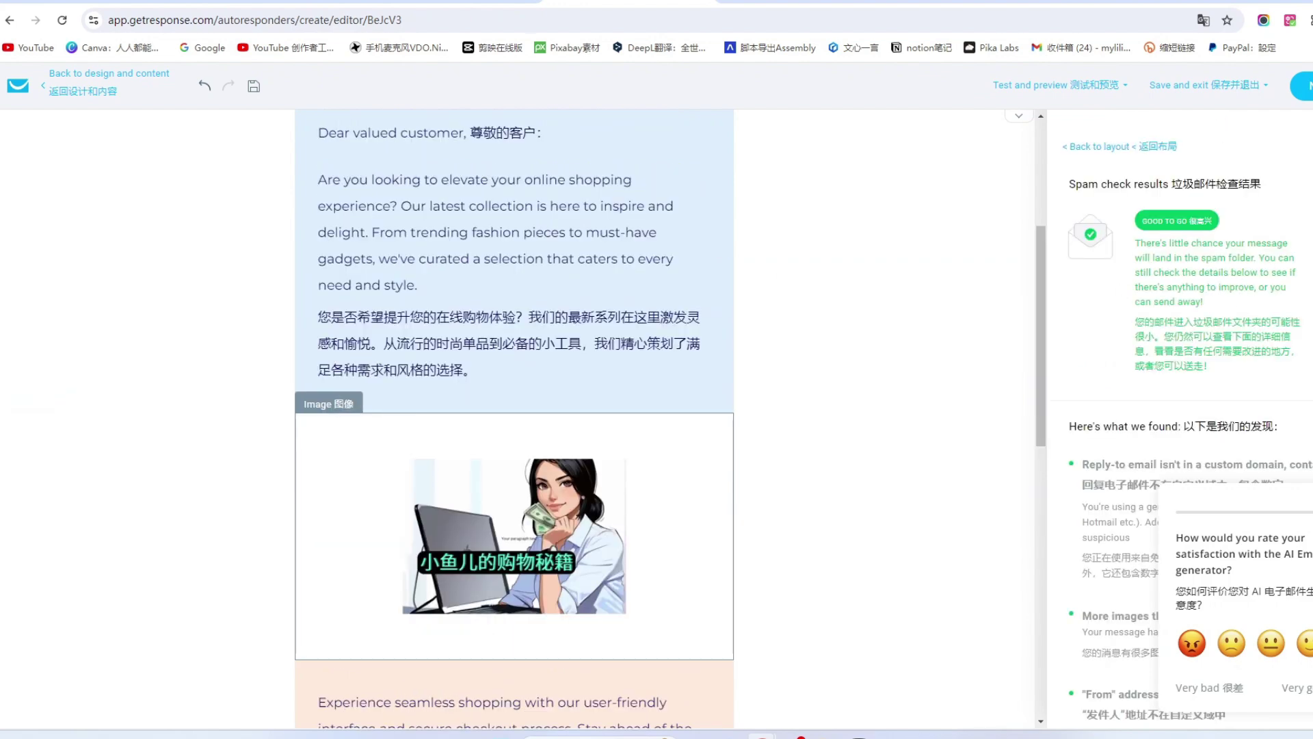
{"action": "left_click", "coordinate": [1303, 86]}
{"action": "scroll", "coordinate": [756, 407], "scroll_direction": "up", "scroll_amount": 4}
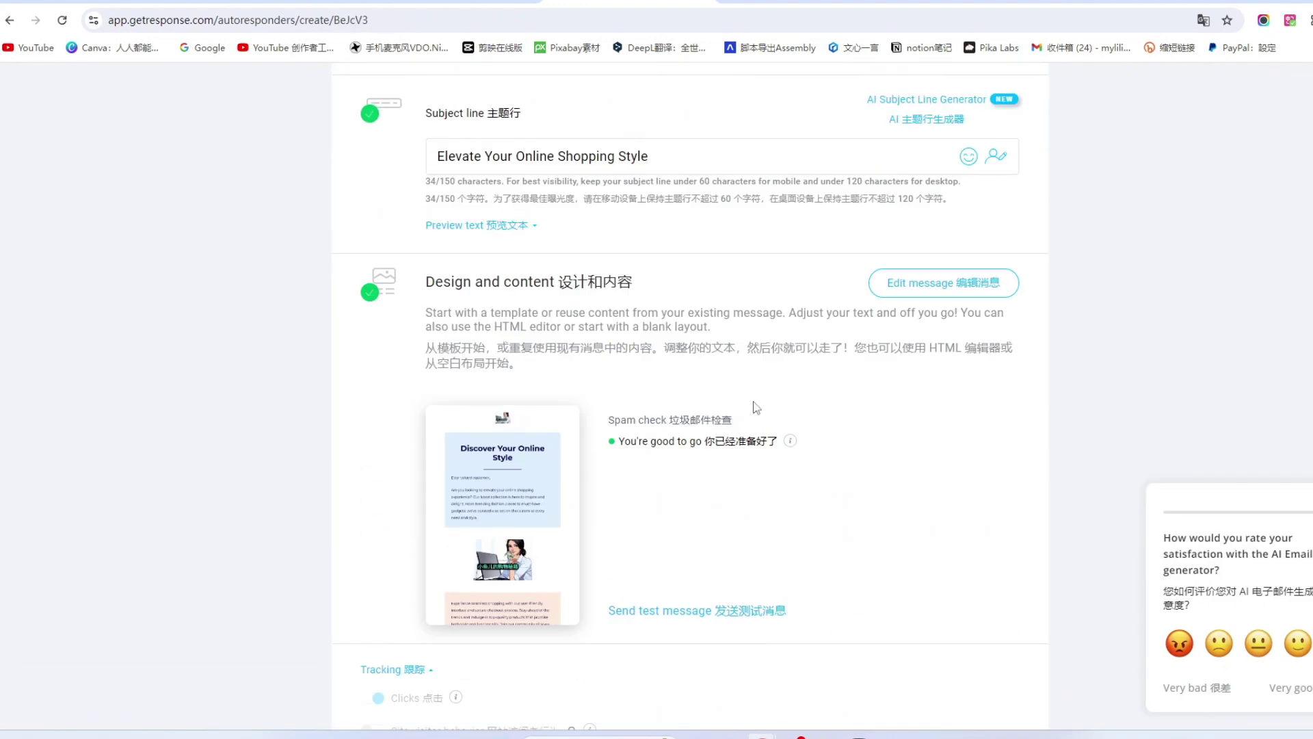
{"action": "scroll", "coordinate": [425, 361], "scroll_direction": "down", "scroll_amount": 5}
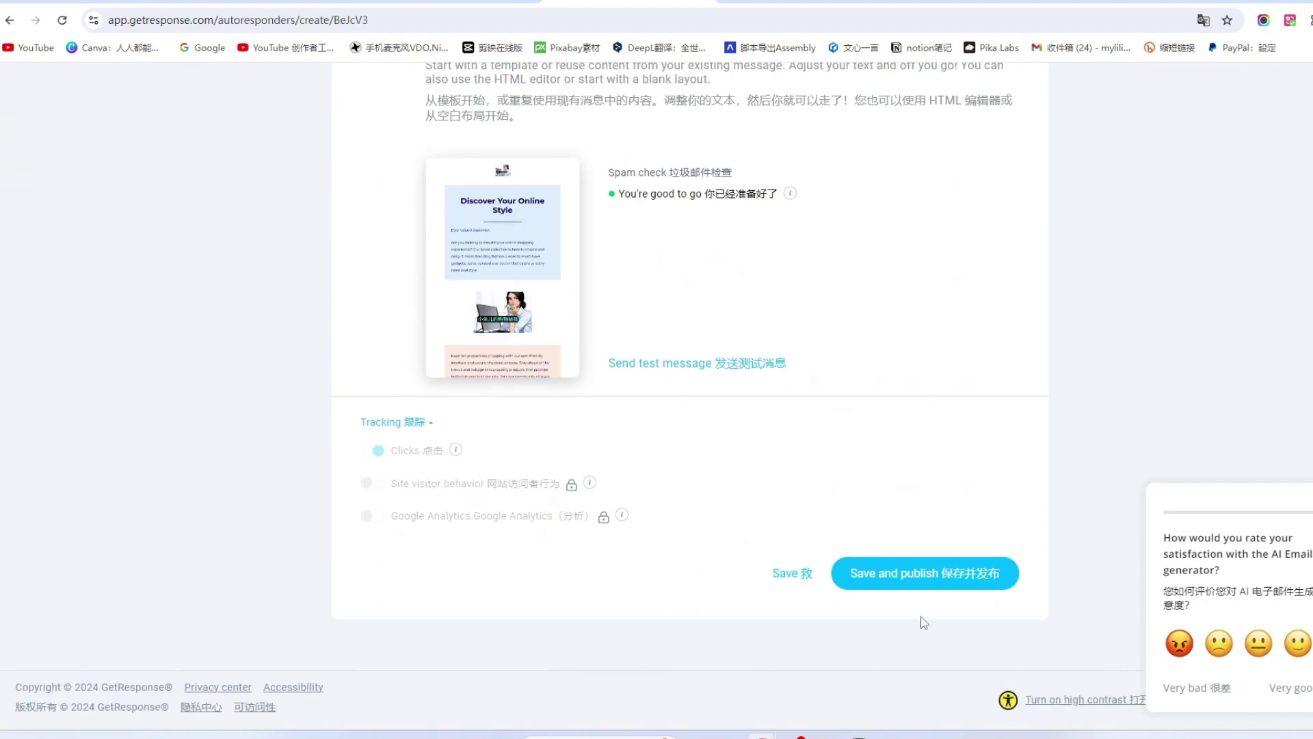
{"action": "left_click", "coordinate": [971, 573]}
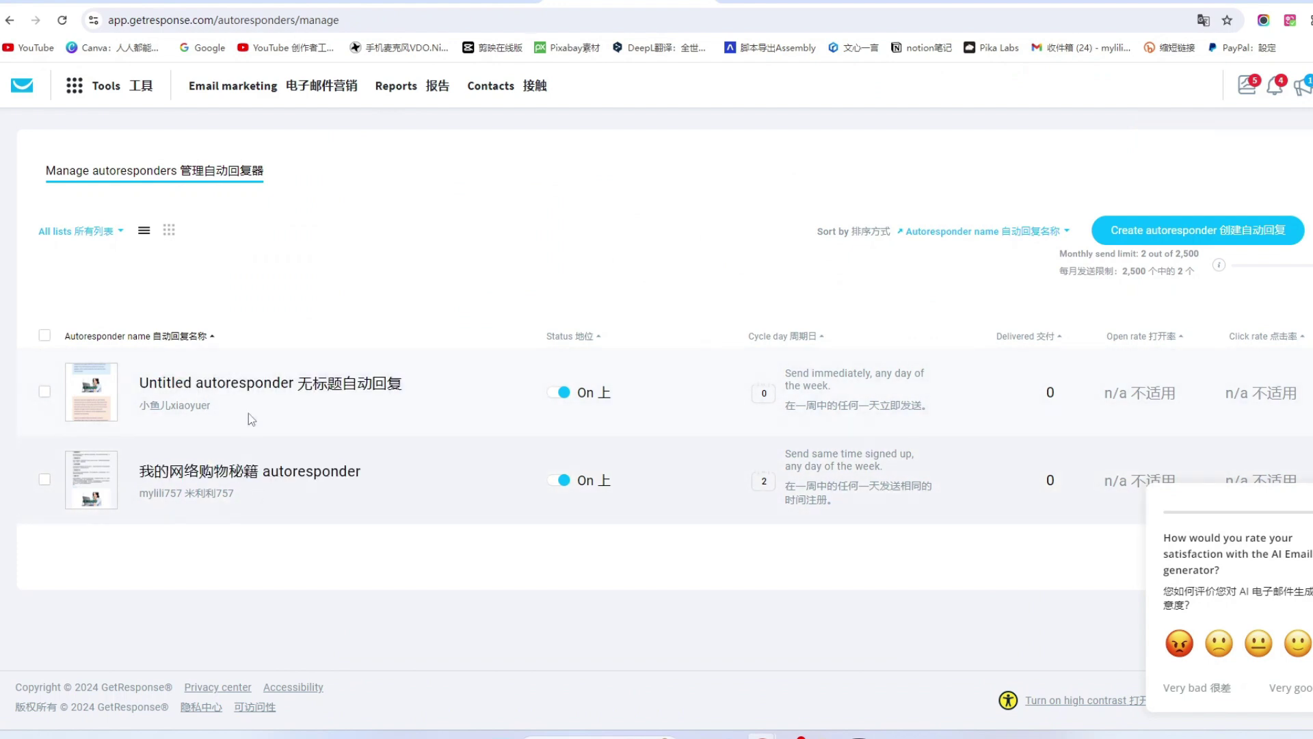
{"action": "mouse_move", "coordinate": [1311, 392]}
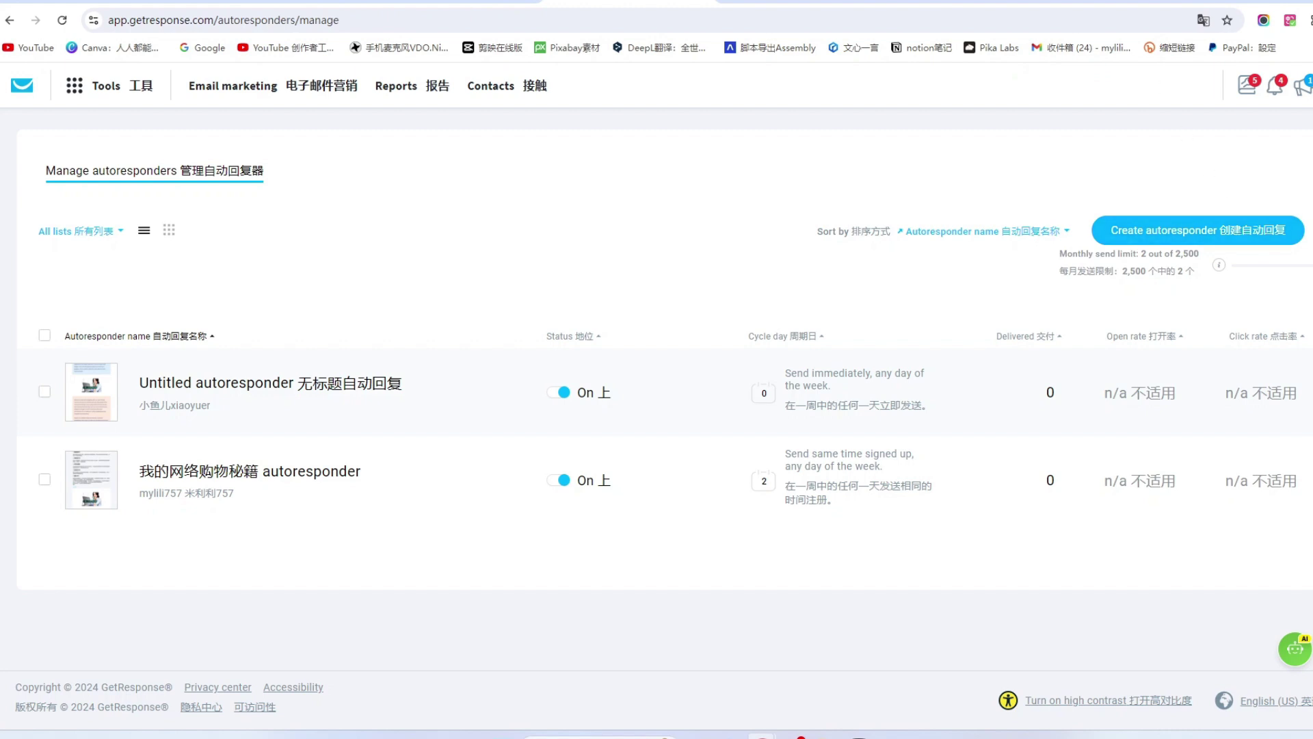
{"action": "left_click", "coordinate": [975, 3]}
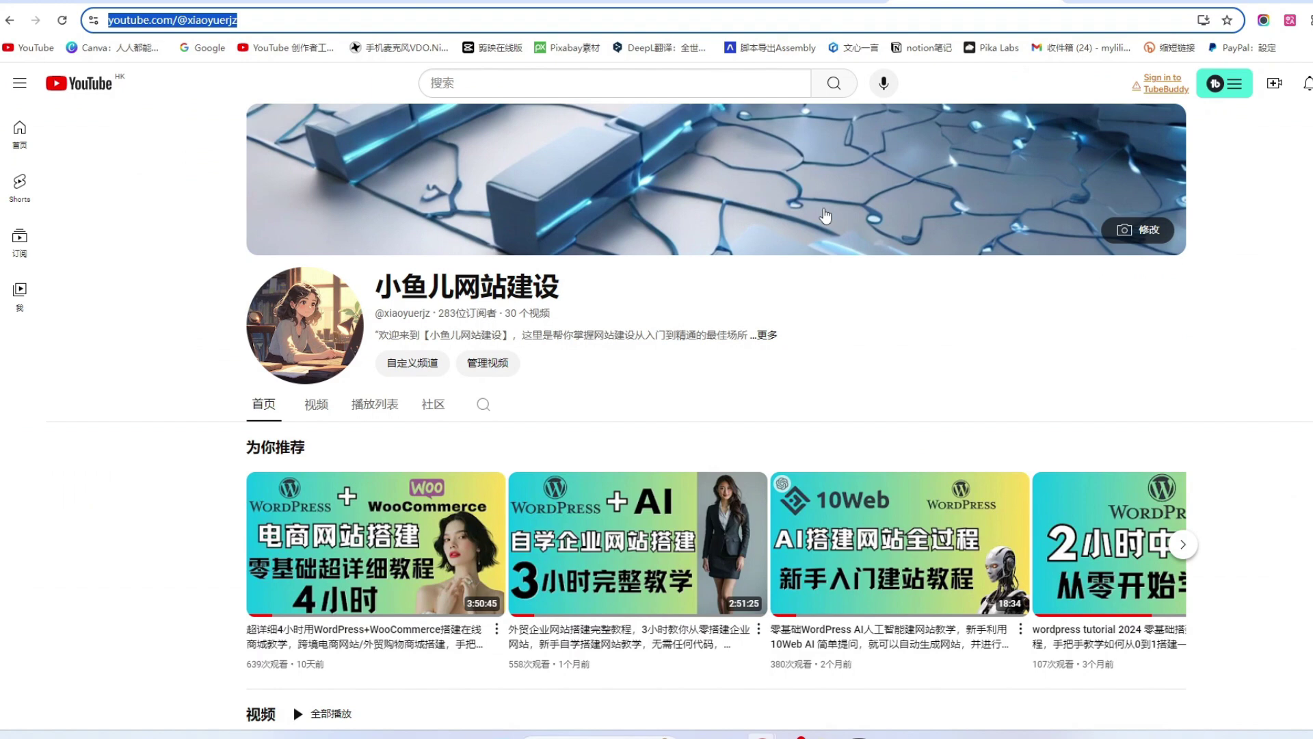
{"action": "left_click", "coordinate": [629, 3]}
{"action": "scroll", "coordinate": [630, 448], "scroll_direction": "up", "scroll_amount": 1}
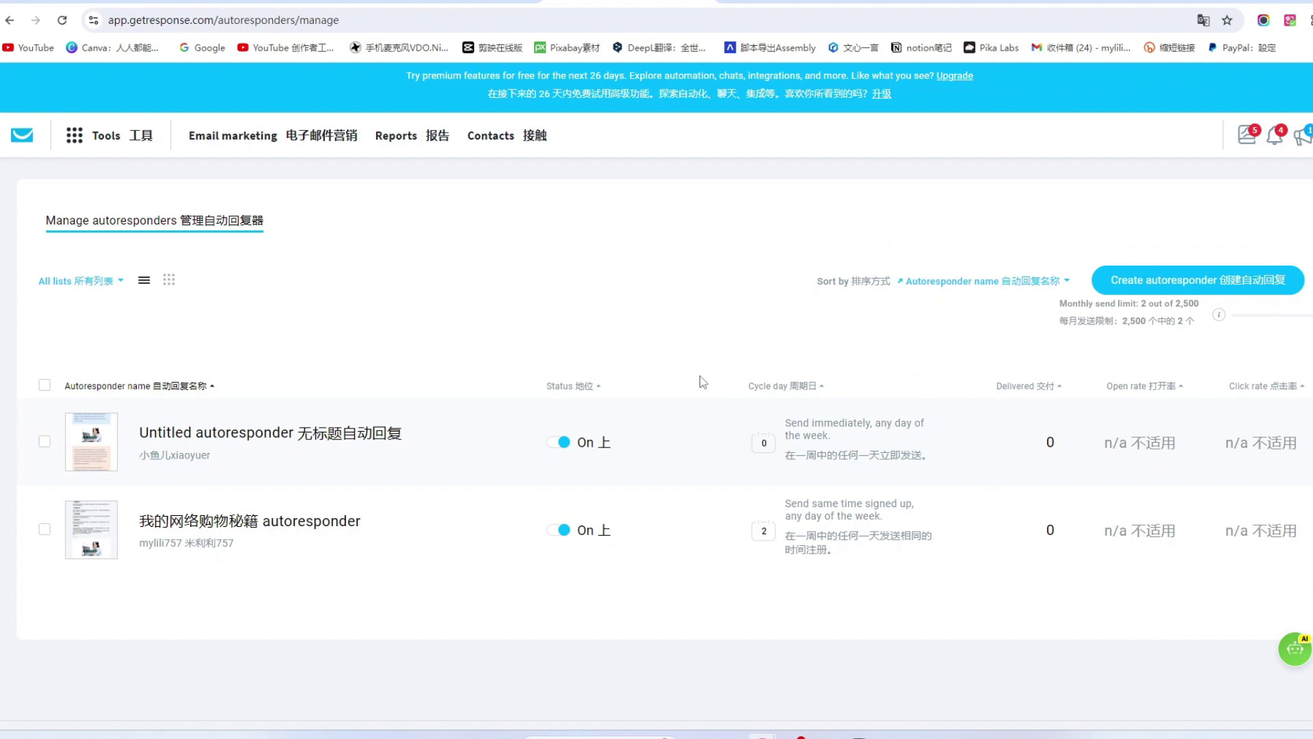
Go to Tools > Automation, start a new workflow, and browse the template gallery.
{"action": "left_click", "coordinate": [99, 136]}
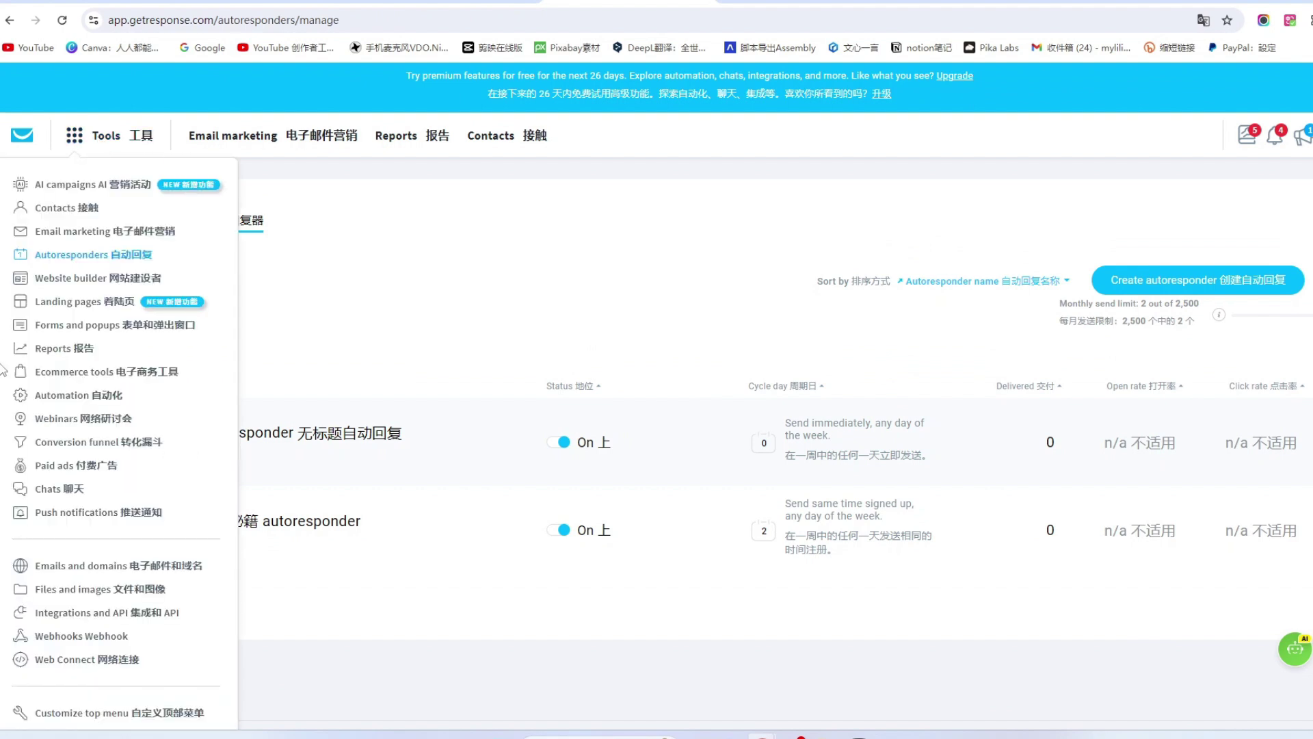
{"action": "left_click", "coordinate": [75, 396]}
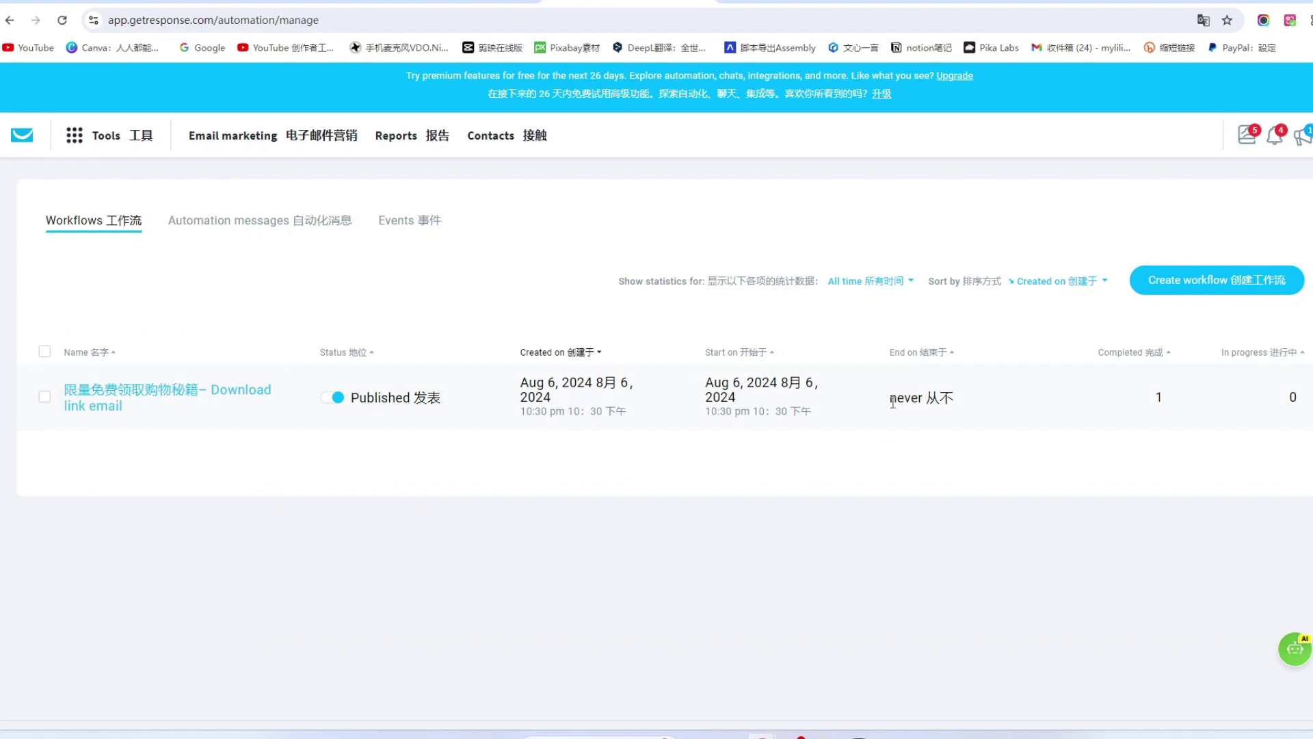
{"action": "left_click", "coordinate": [1245, 283]}
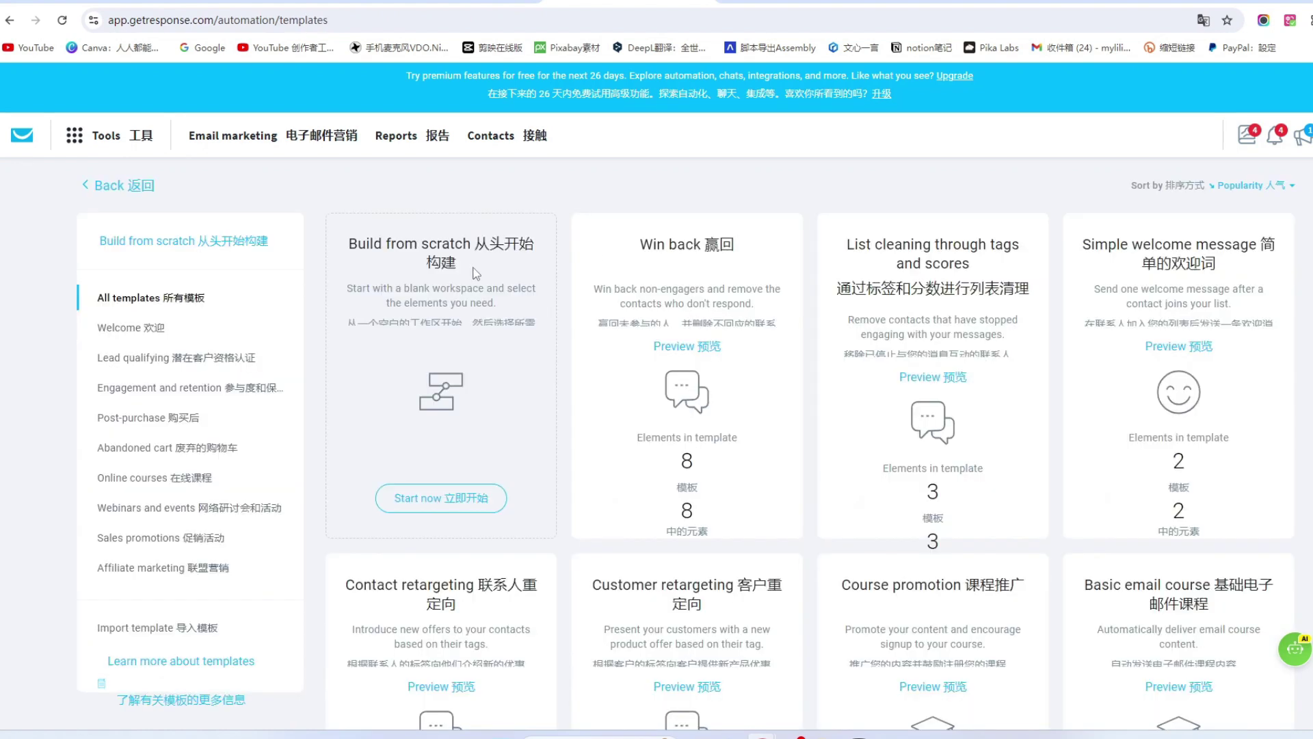
{"action": "scroll", "coordinate": [1073, 390], "scroll_direction": "down", "scroll_amount": 1}
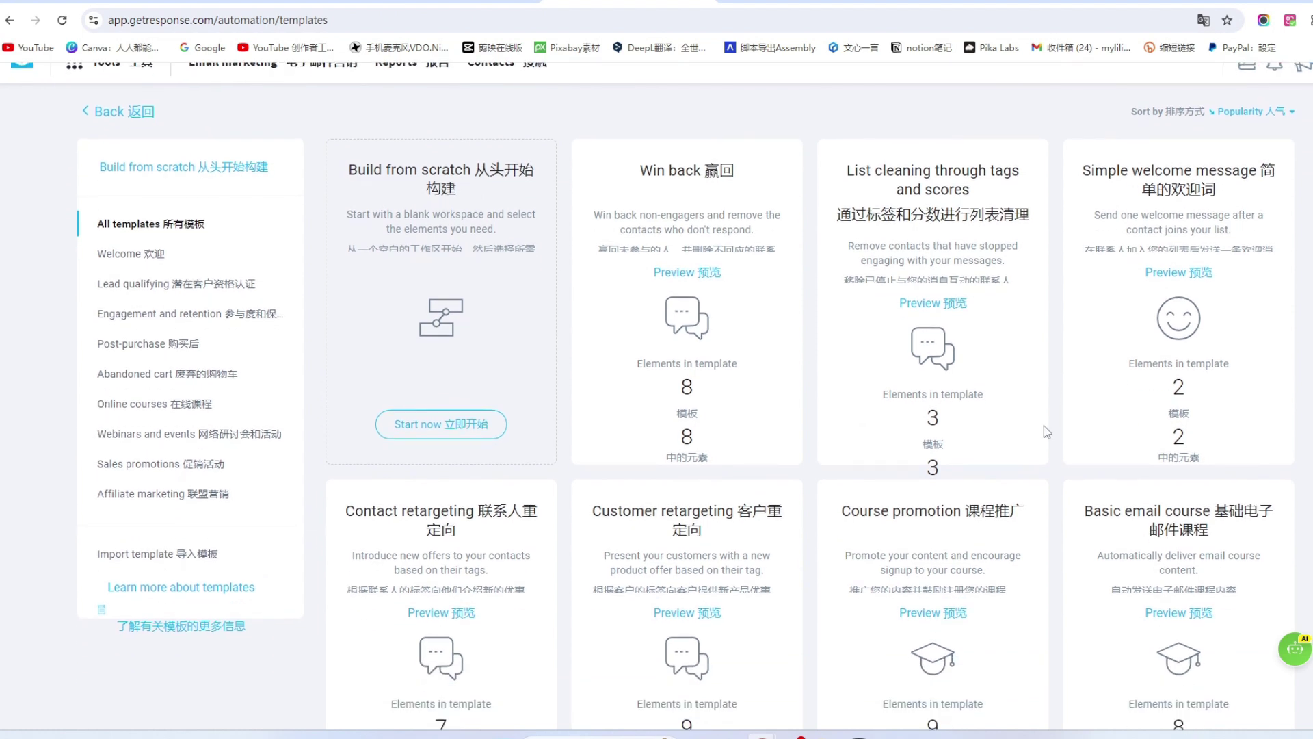
{"action": "scroll", "coordinate": [1044, 425], "scroll_direction": "down", "scroll_amount": 1}
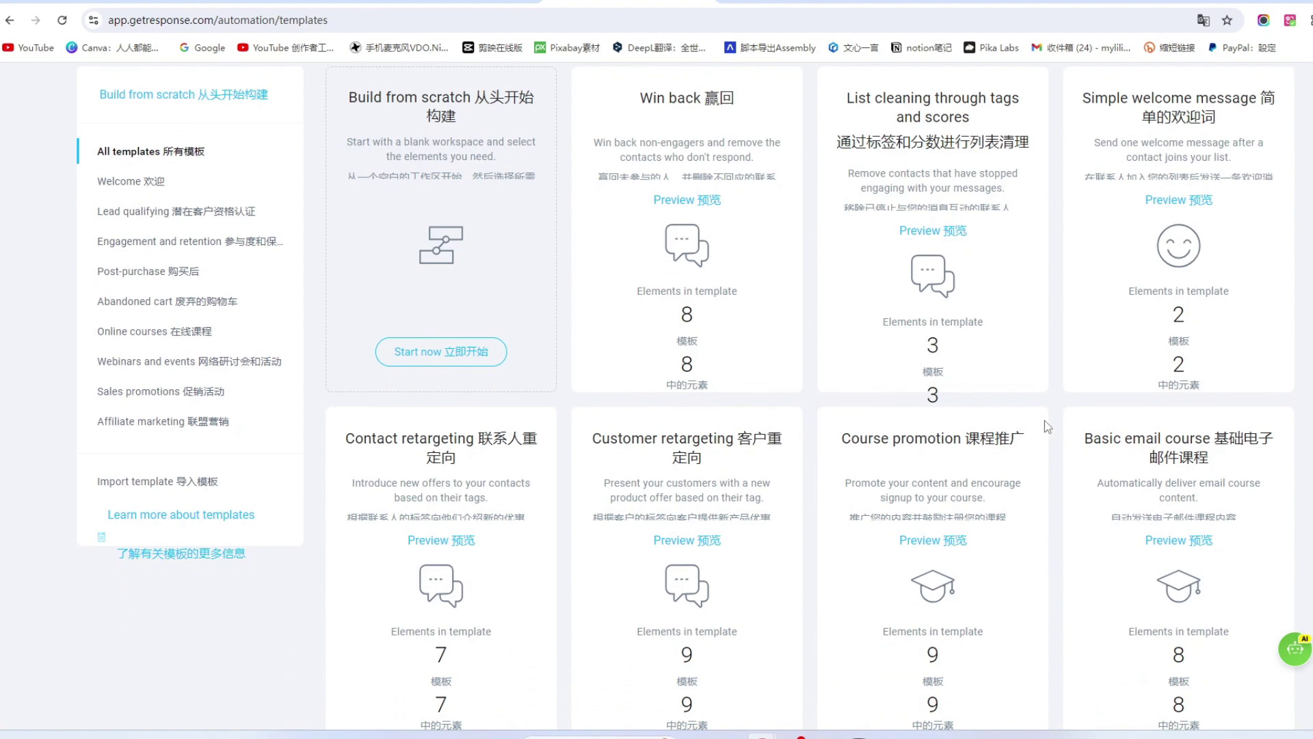
{"action": "scroll", "coordinate": [1044, 420], "scroll_direction": "up", "scroll_amount": 2}
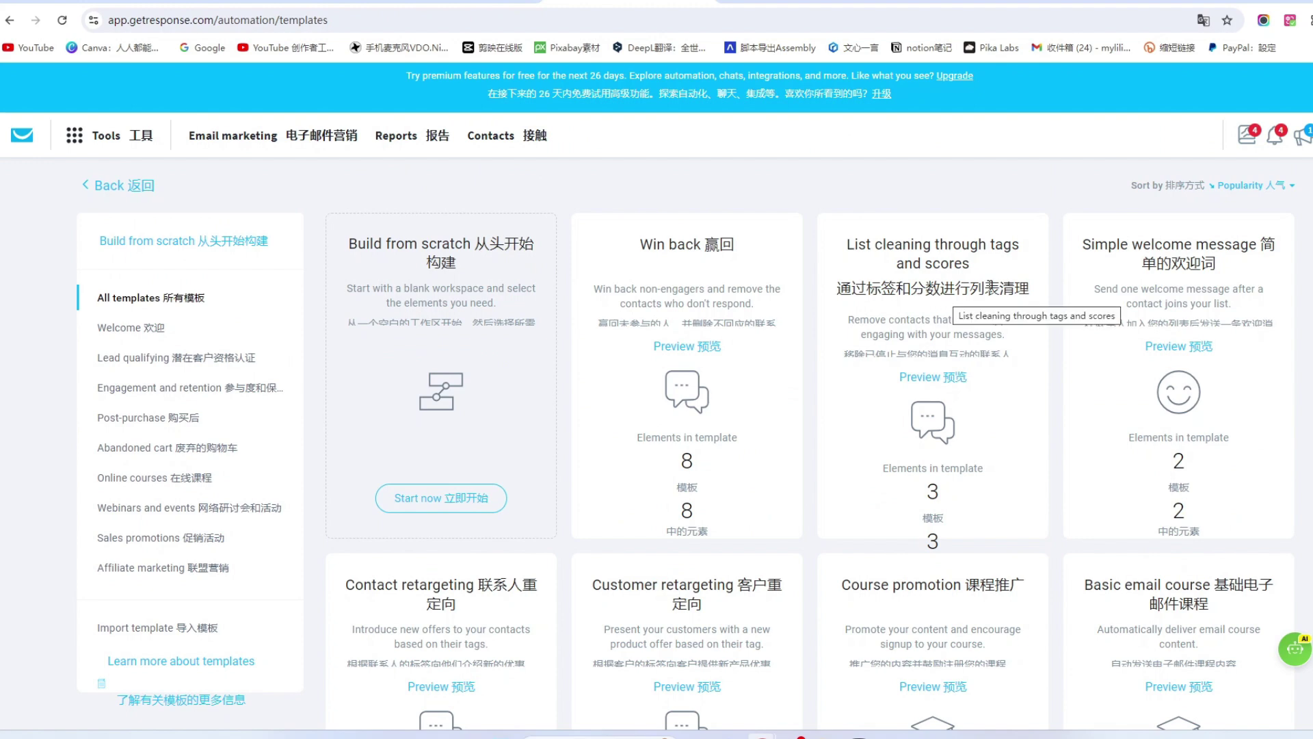
{"action": "scroll", "coordinate": [1045, 299], "scroll_direction": "down", "scroll_amount": 3}
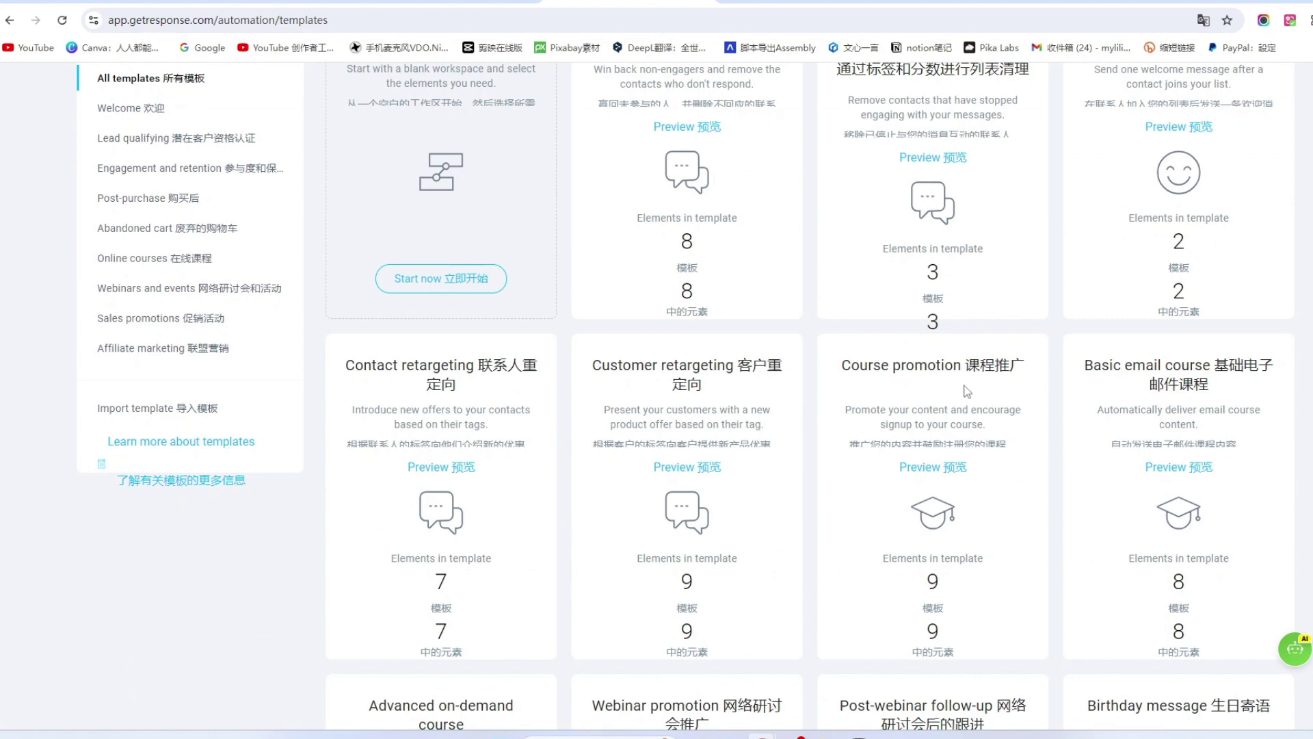
{"action": "scroll", "coordinate": [964, 383], "scroll_direction": "down", "scroll_amount": 5}
{"action": "scroll", "coordinate": [975, 378], "scroll_direction": "down", "scroll_amount": 8}
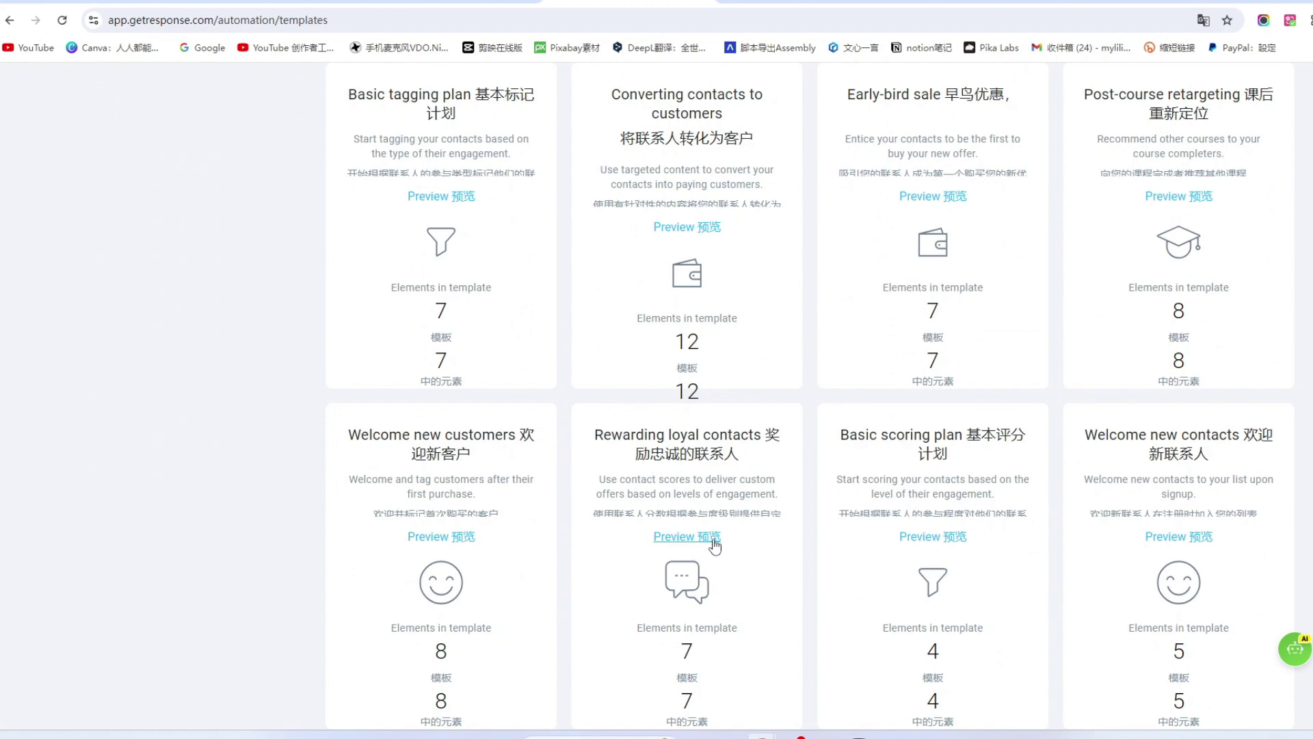
{"action": "scroll", "coordinate": [715, 546], "scroll_direction": "up", "scroll_amount": 8}
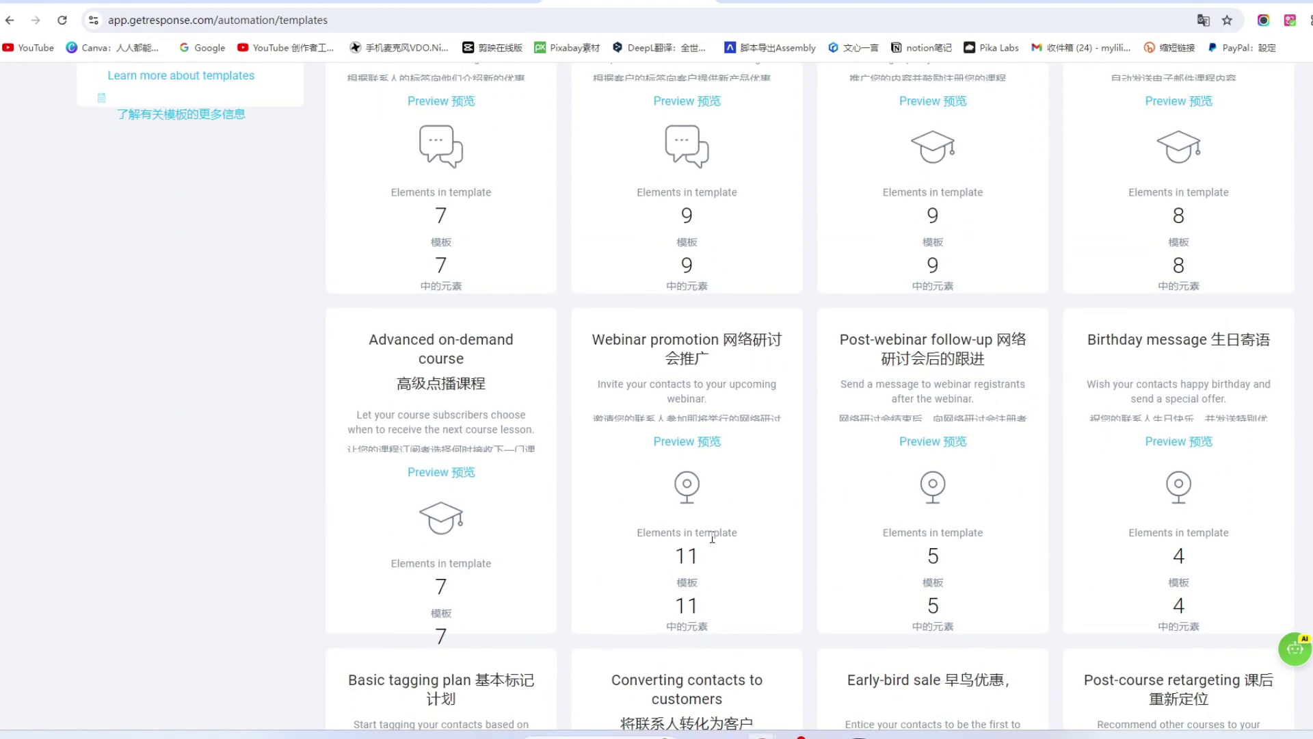
{"action": "scroll", "coordinate": [712, 538], "scroll_direction": "down", "scroll_amount": 1}
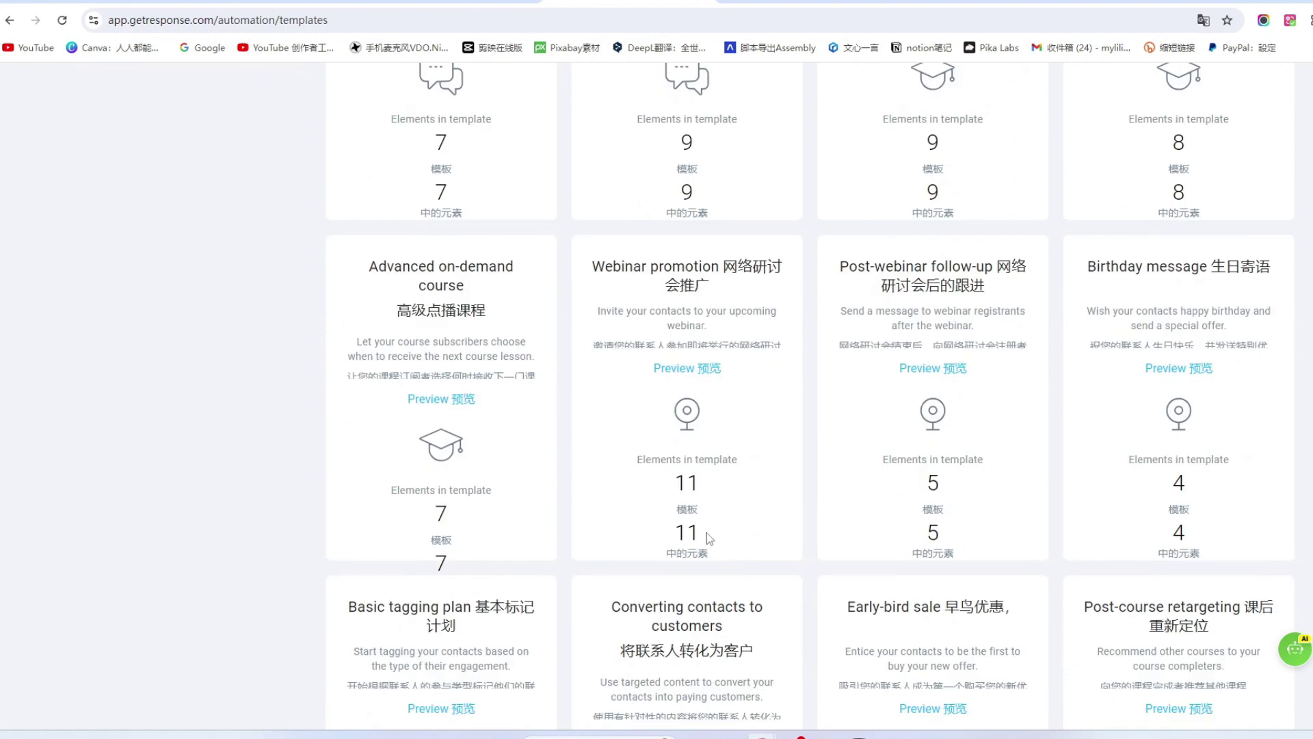
{"action": "scroll", "coordinate": [707, 532], "scroll_direction": "up", "scroll_amount": 9}
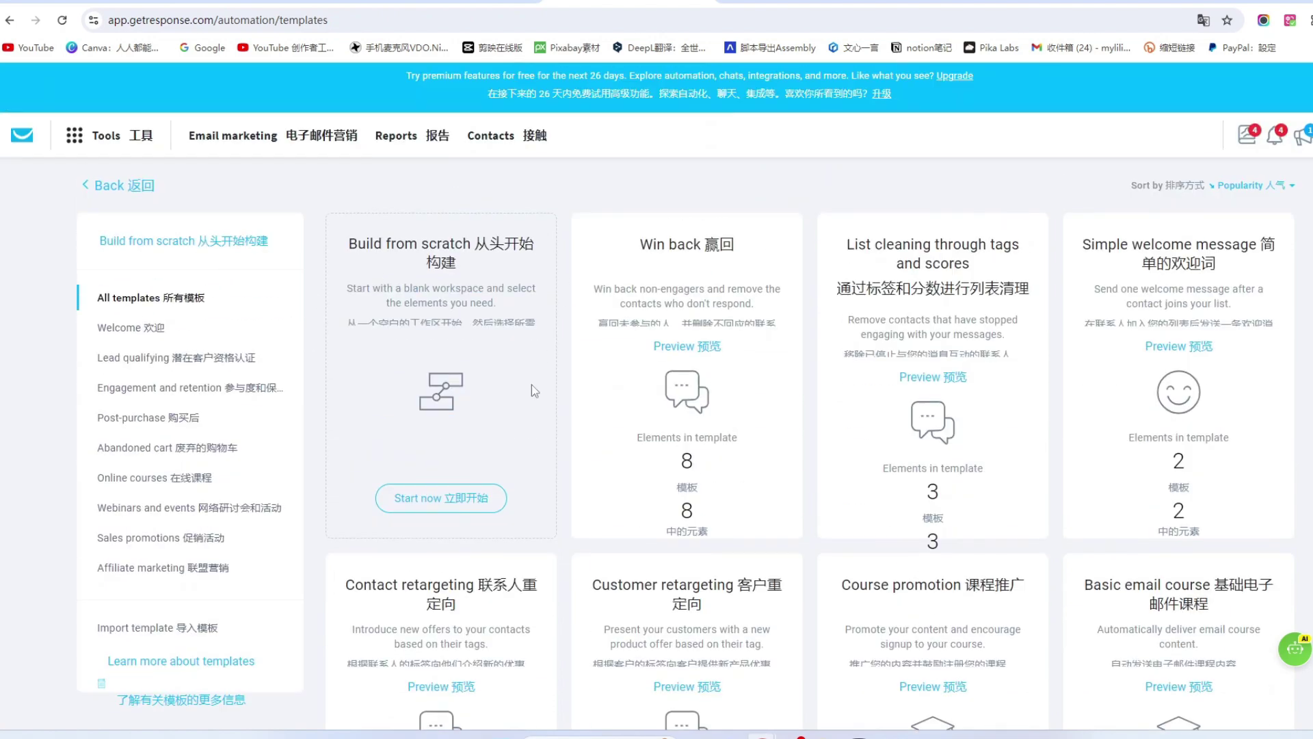
Start a blank workflow from scratch, translate the intro dialog, and step through the onboarding slides.
{"action": "left_click", "coordinate": [457, 503]}
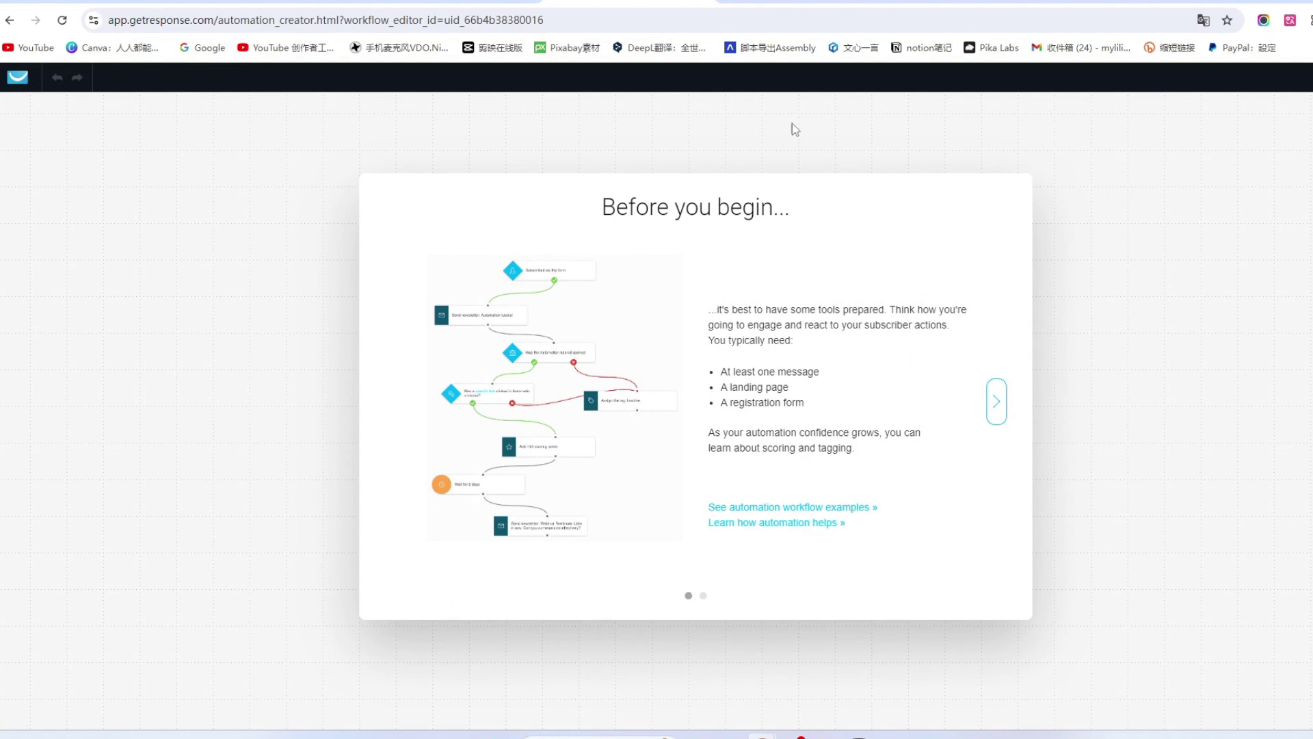
{"action": "left_click", "coordinate": [1289, 22]}
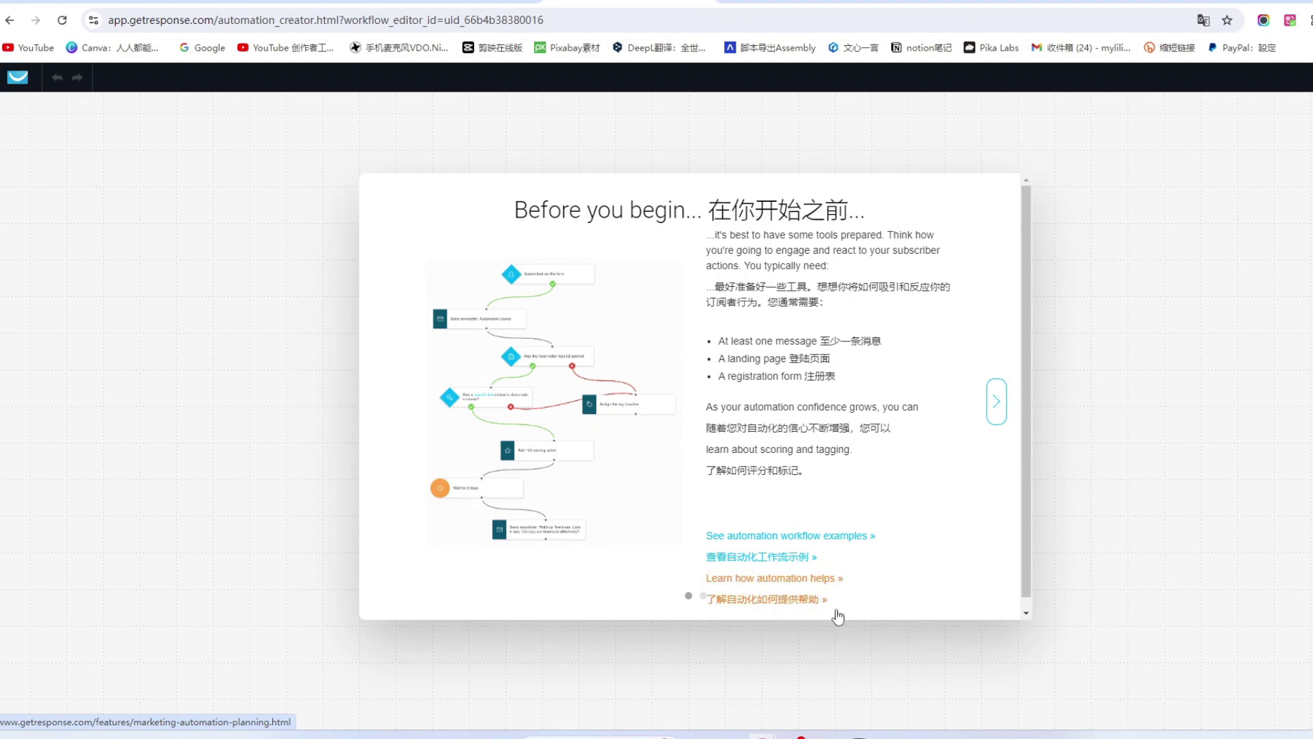
{"action": "left_click", "coordinate": [997, 407]}
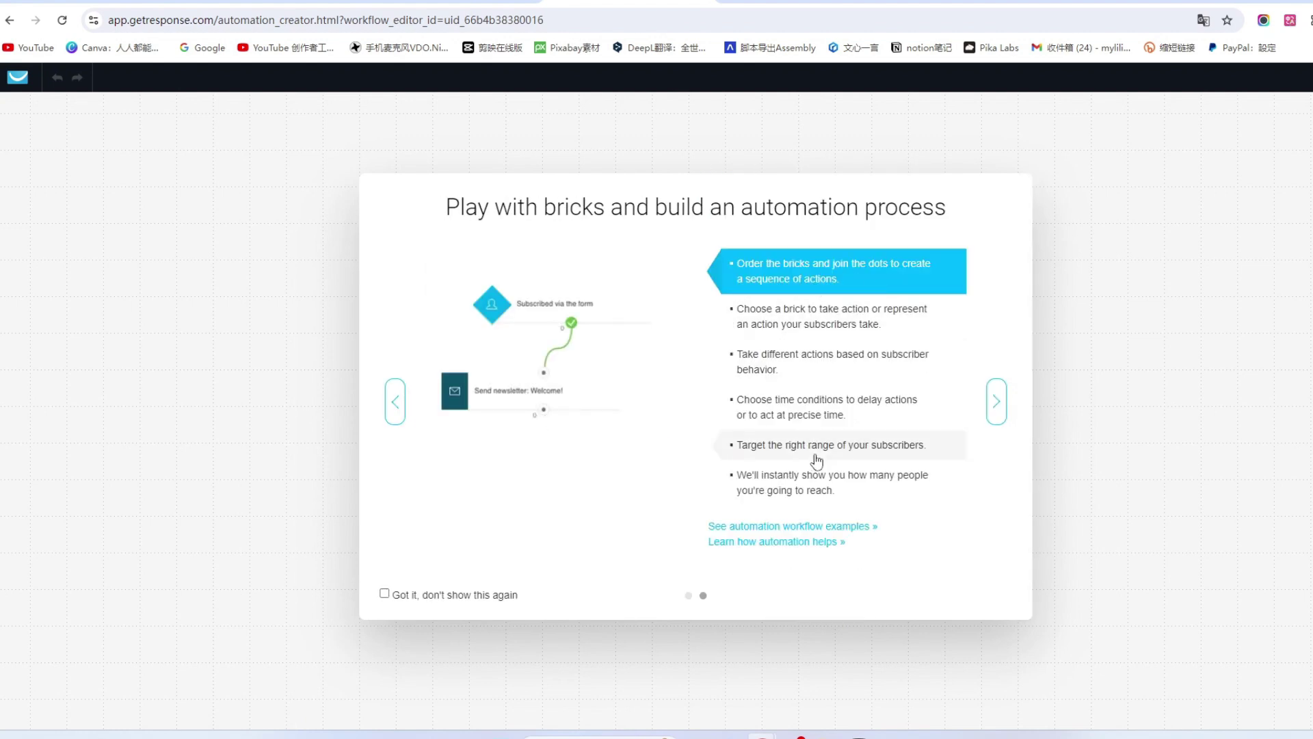
{"action": "left_click", "coordinate": [997, 402]}
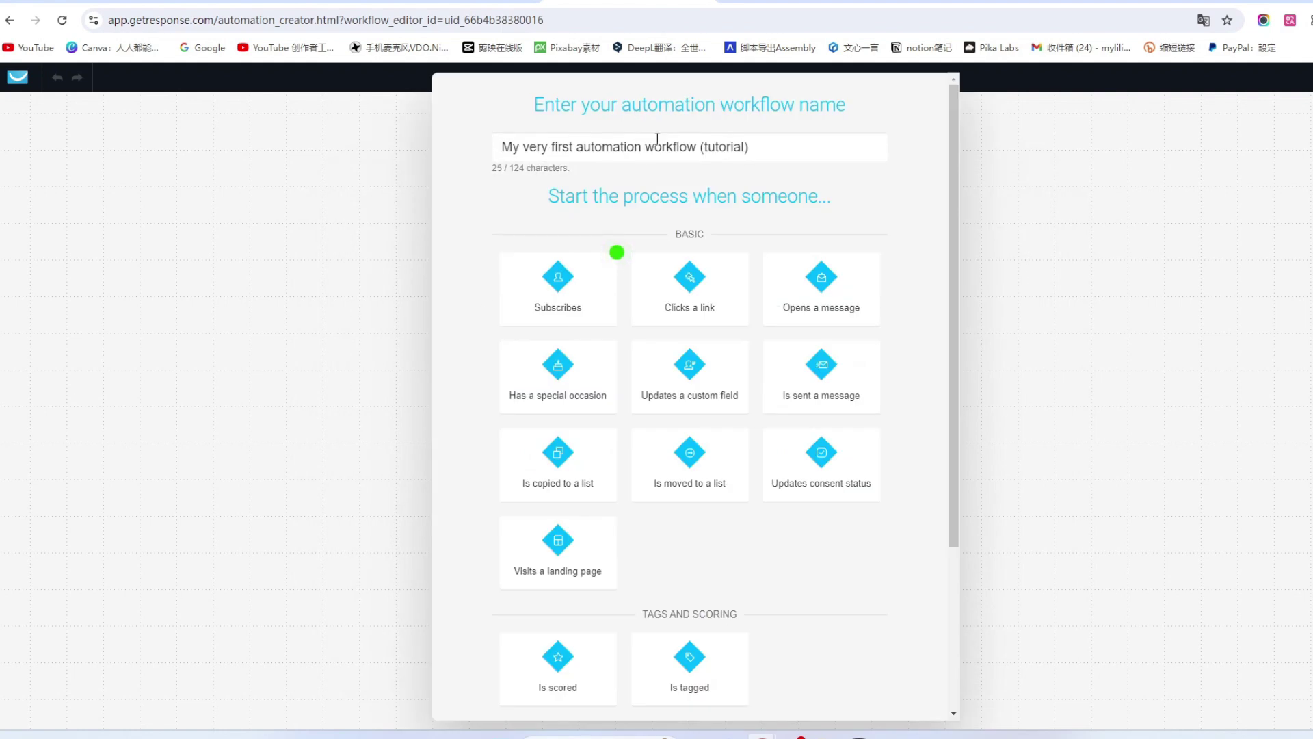
Rename the workflow to 小鱼儿的自动邮件.
{"action": "left_click", "coordinate": [818, 152]}
{"action": "left_click_drag", "start_coordinate": [817, 152], "coordinate": [385, 176]}
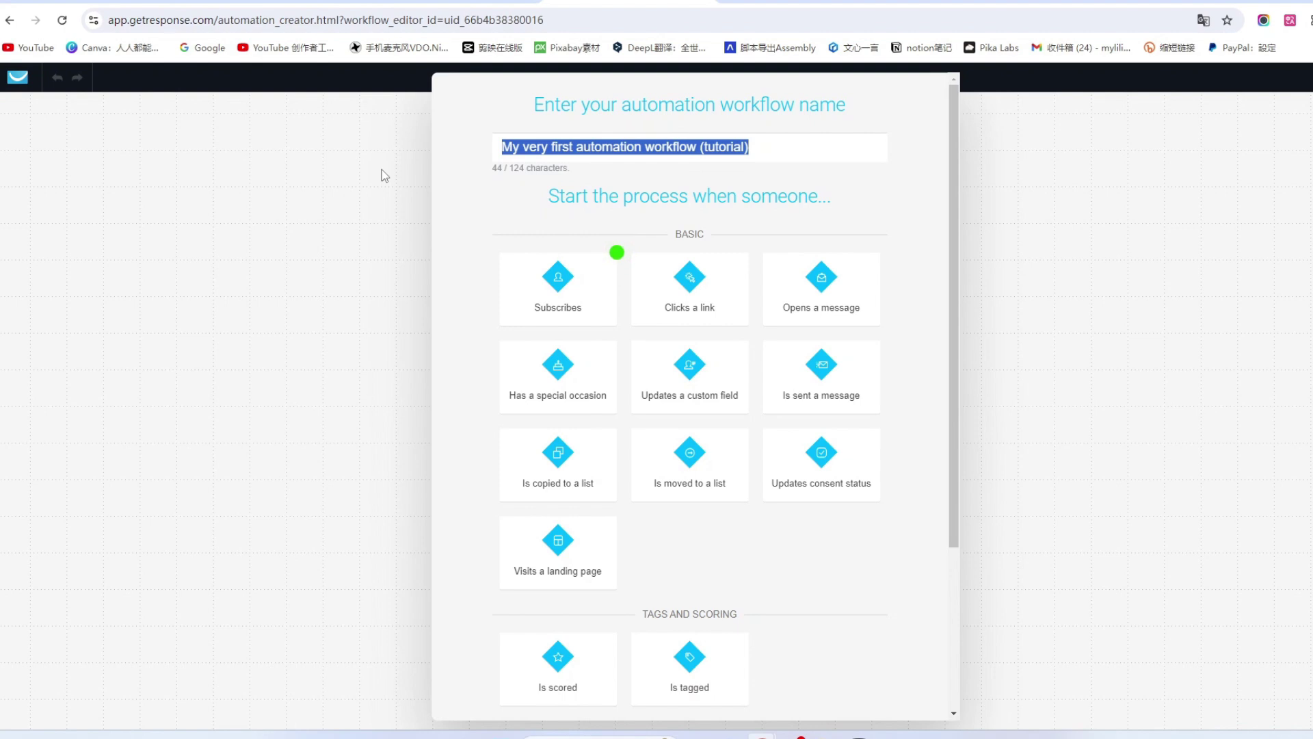
{"action": "type", "text": "xiaoyuer"}
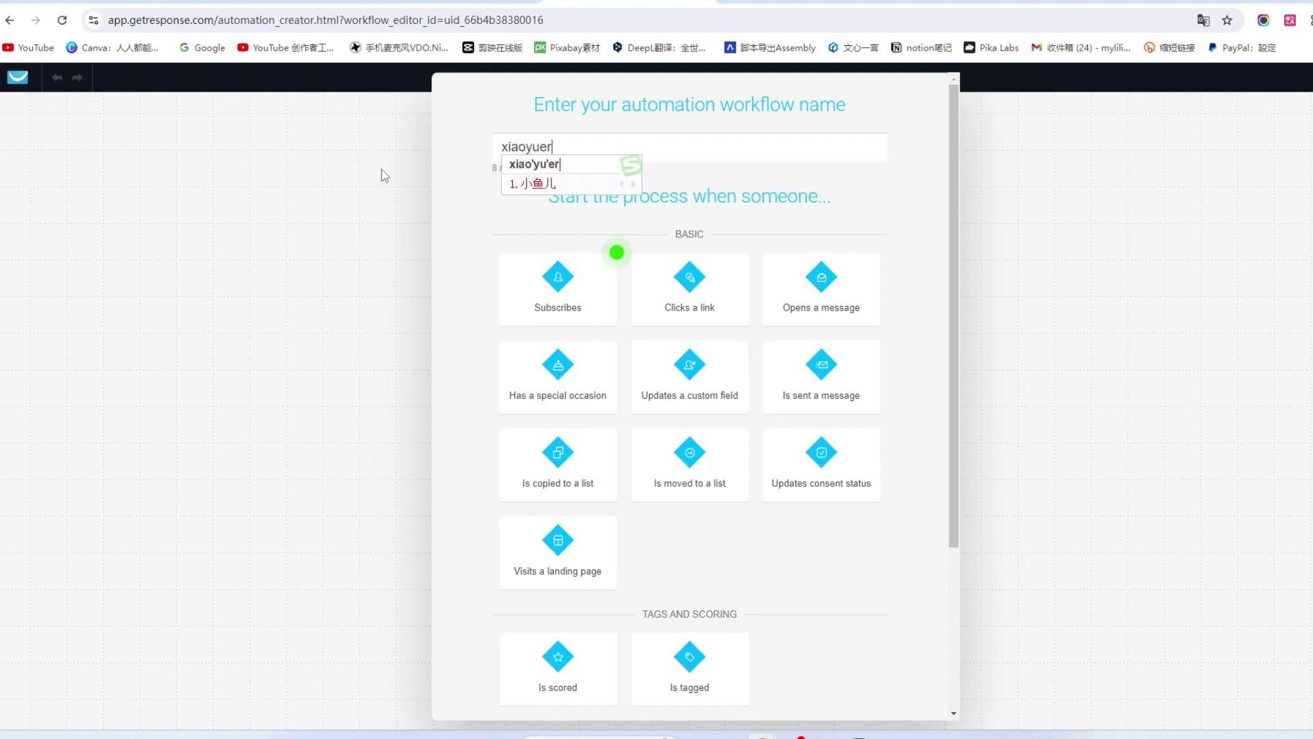
{"action": "key", "text": "space"}
{"action": "type", "text": "d"}
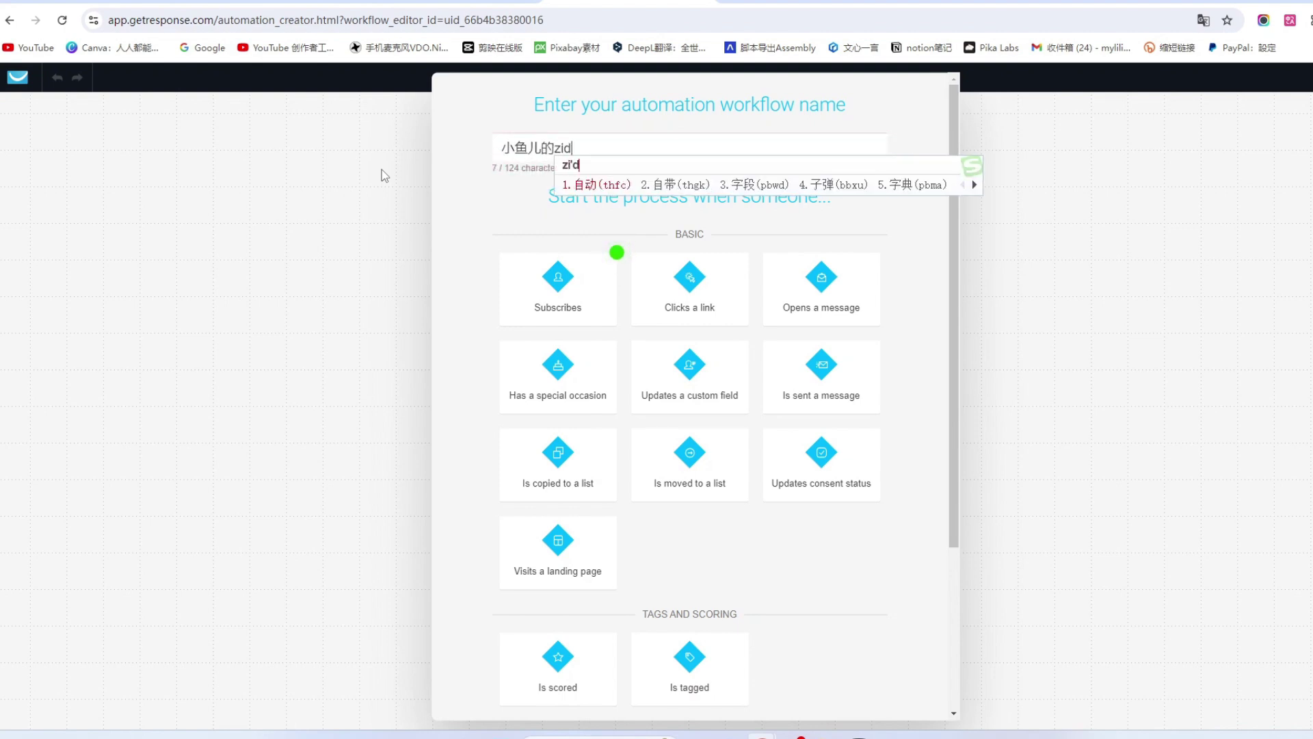
{"action": "type", "text": "e zidong youjian"}
{"action": "key", "text": "space"}
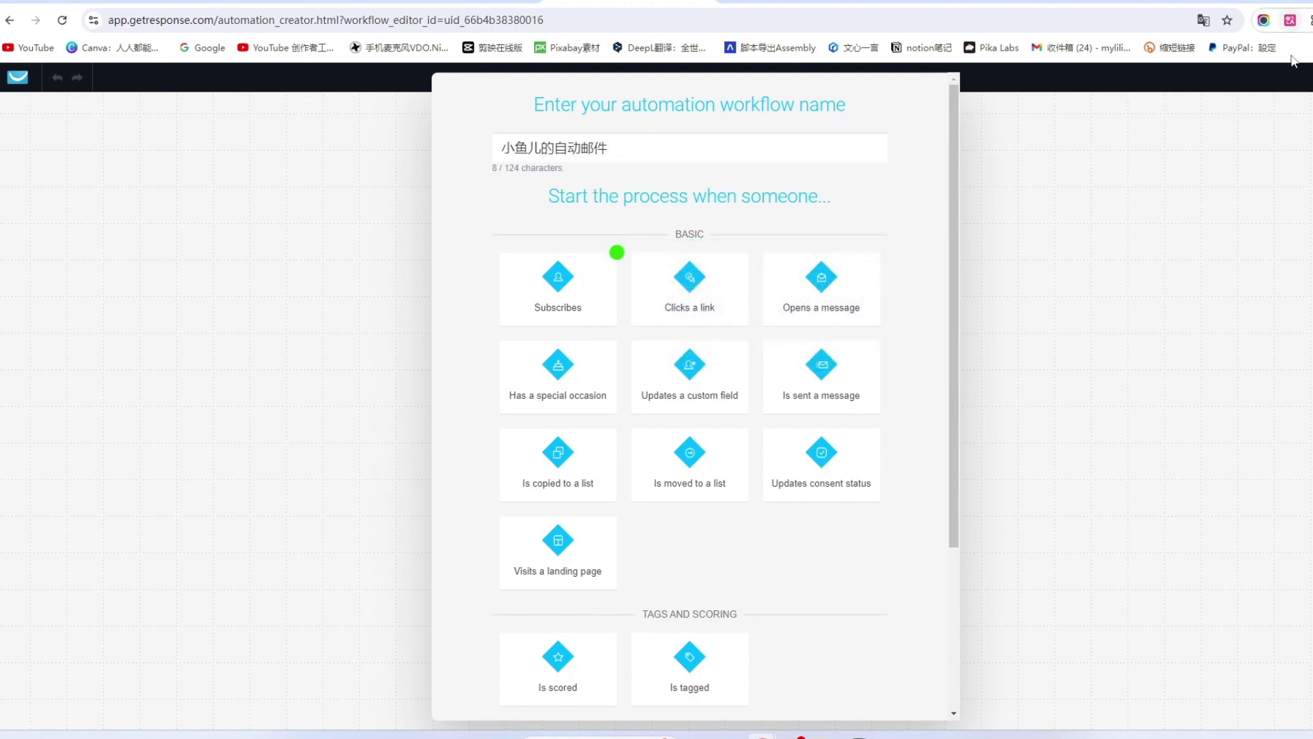
Translate the page into bilingual Chinese and begin the workflow with the Subscribes trigger.
{"action": "left_click", "coordinate": [1290, 20]}
{"action": "left_click", "coordinate": [1198, 192]}
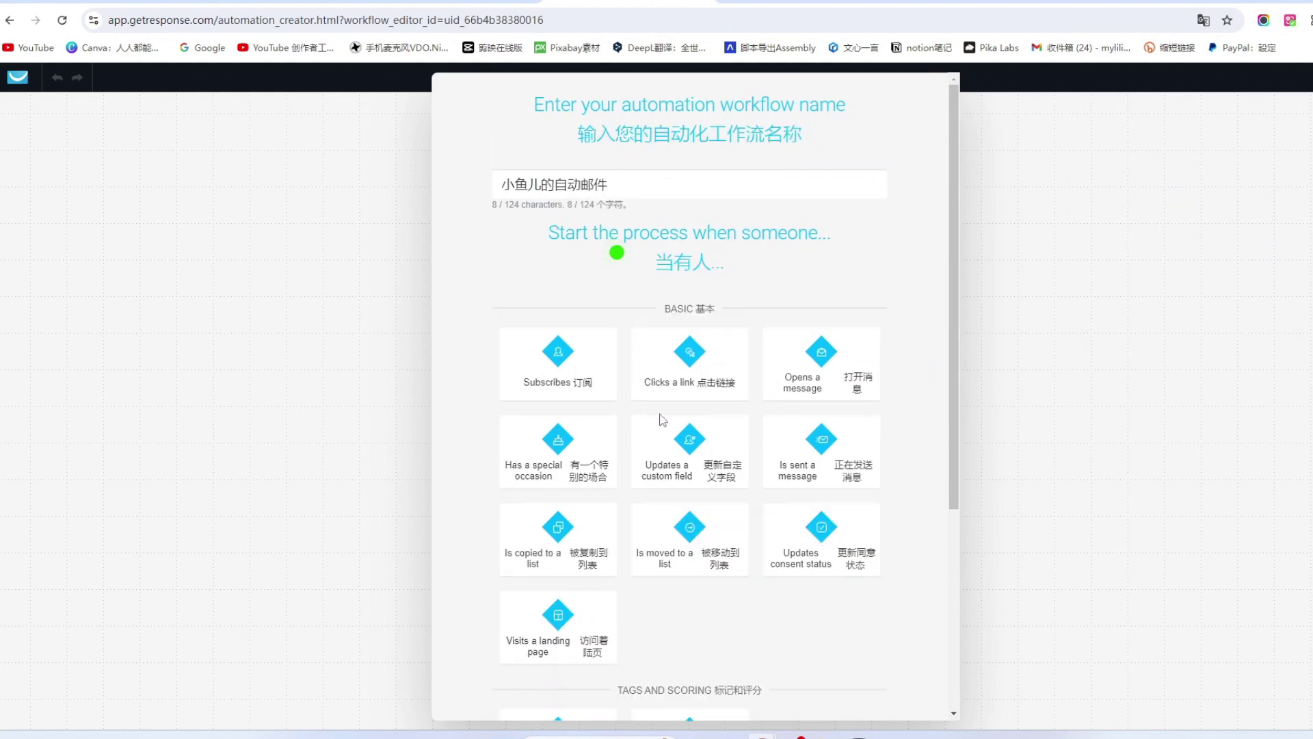
{"action": "scroll", "coordinate": [666, 440], "scroll_direction": "down", "scroll_amount": 4}
{"action": "scroll", "coordinate": [821, 397], "scroll_direction": "up", "scroll_amount": 3}
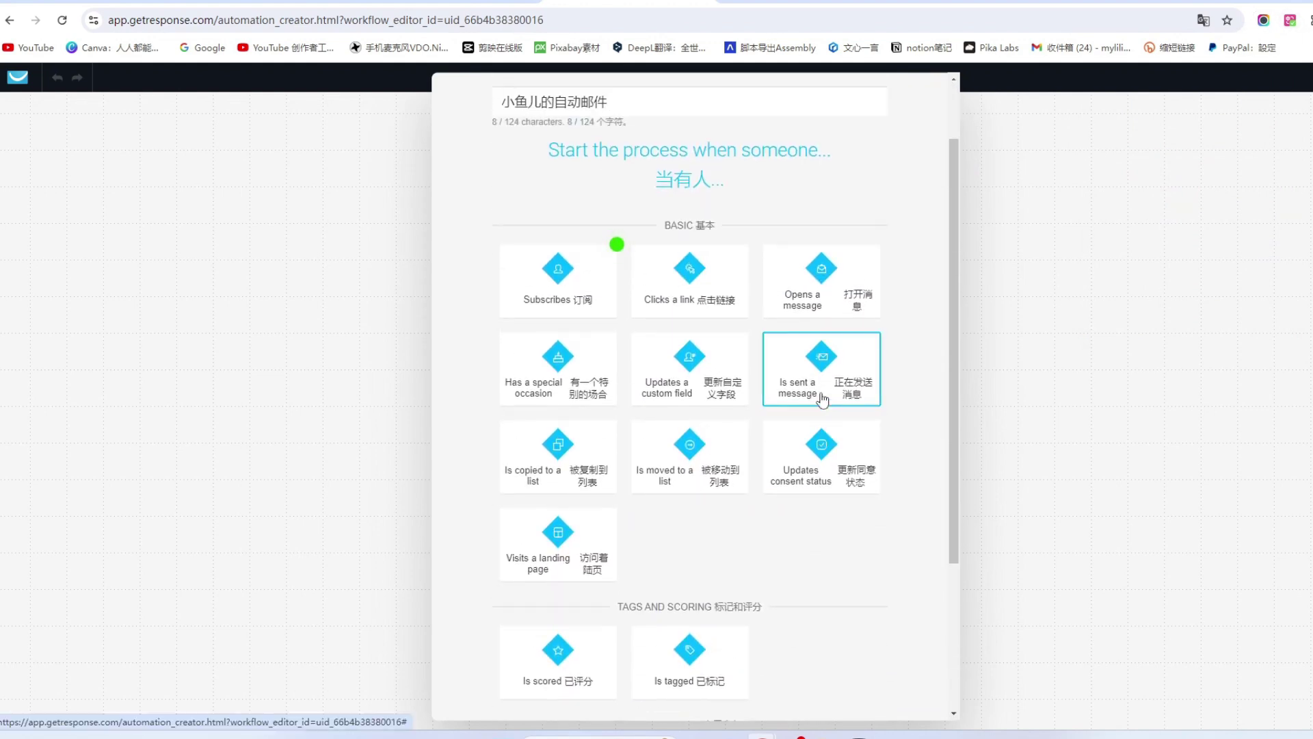
{"action": "left_click", "coordinate": [872, 4]}
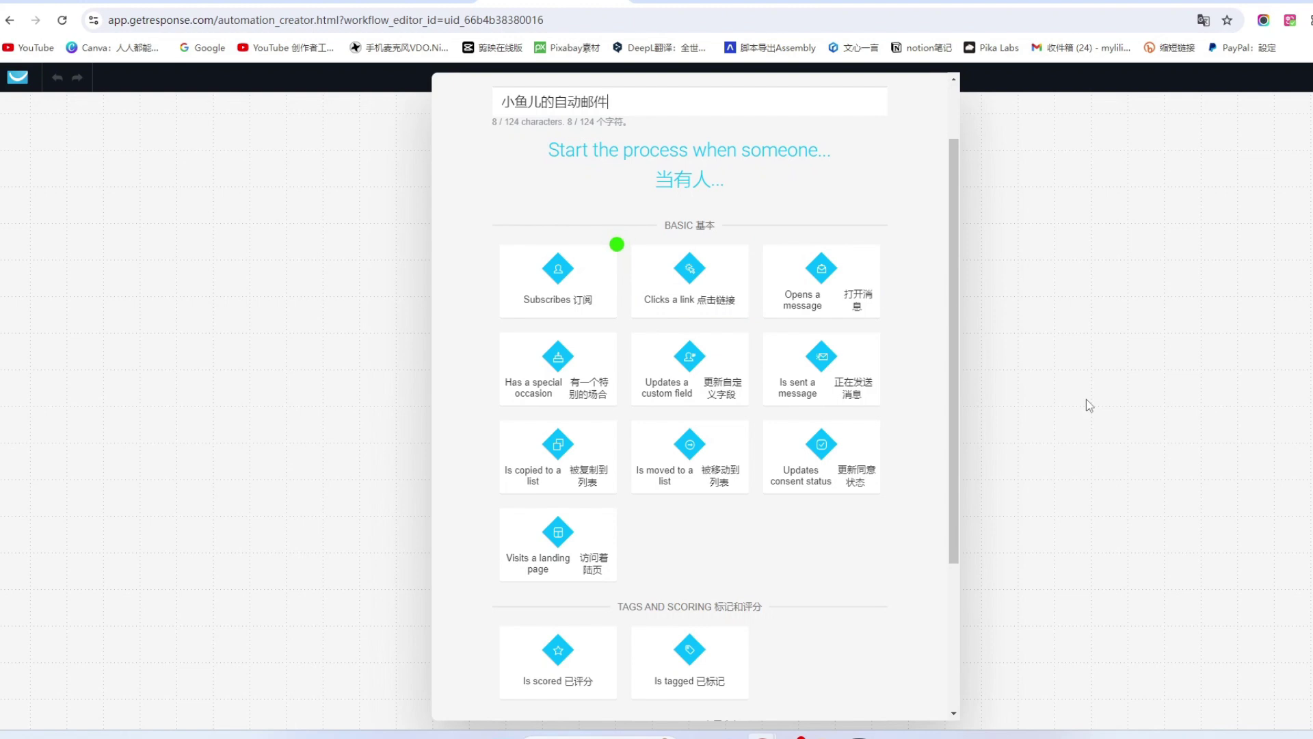
{"action": "left_click", "coordinate": [617, 244]}
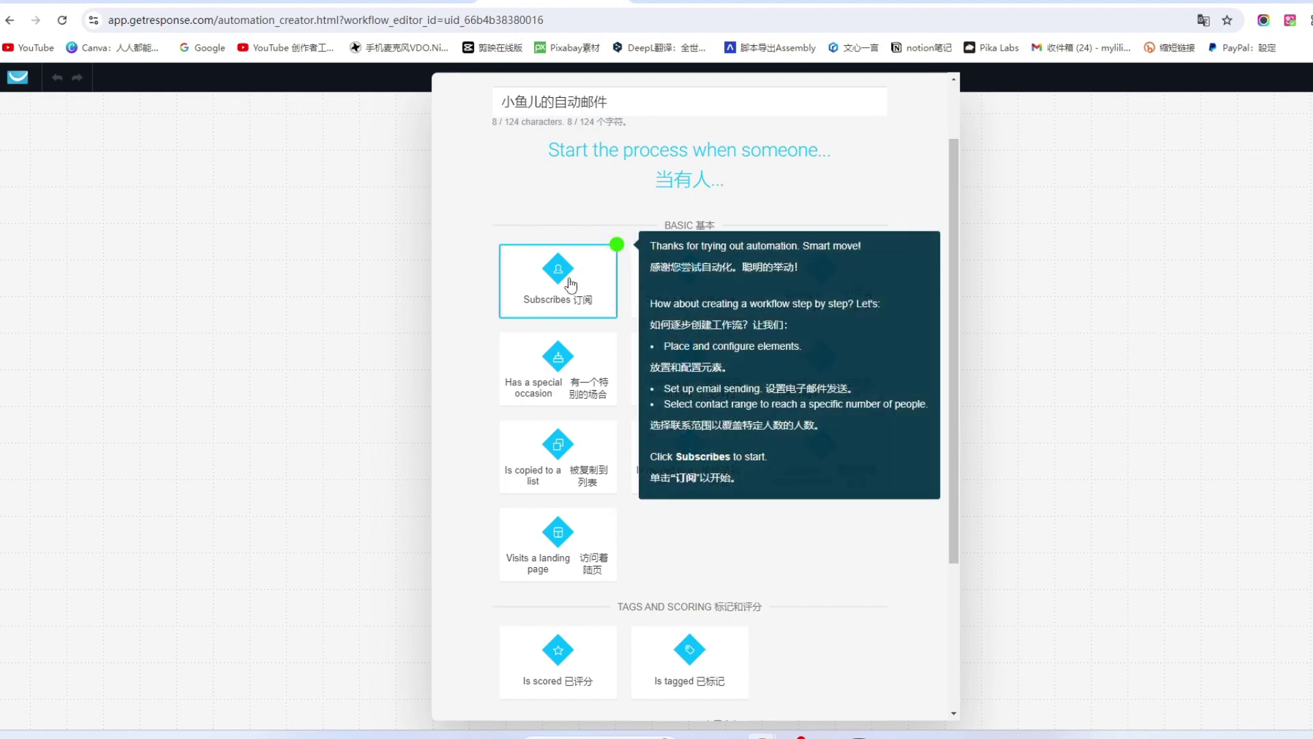
{"action": "mouse_move", "coordinate": [587, 272]}
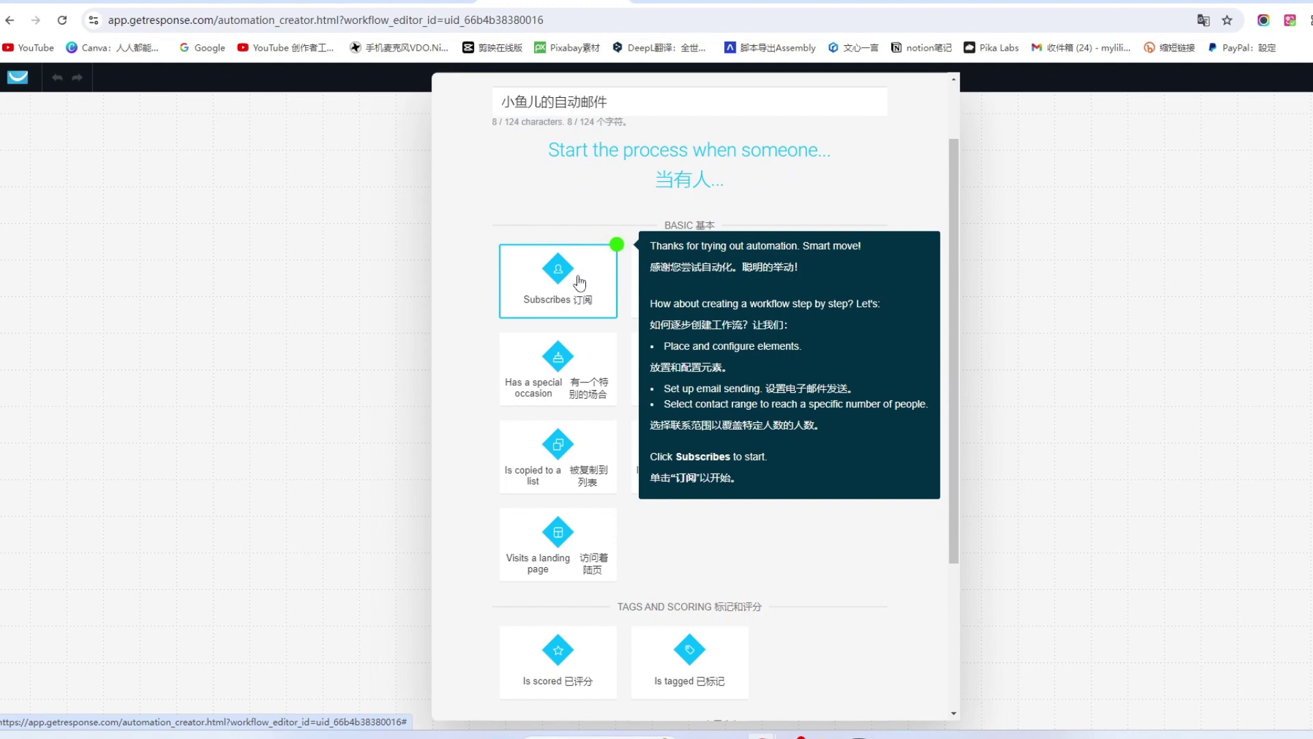
{"action": "left_click", "coordinate": [576, 293]}
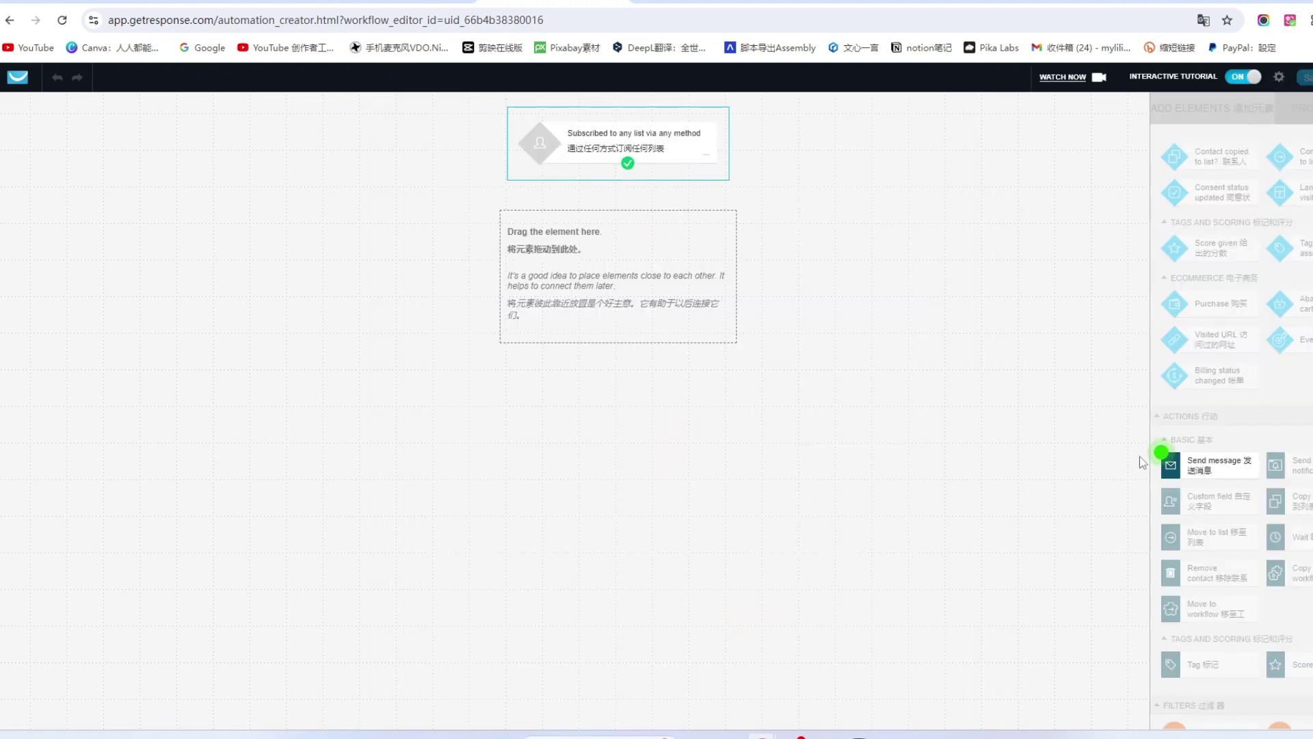
Drop a Send message action below the trigger and translate 感谢你的订阅 in Google Translate.
{"action": "mouse_move", "coordinate": [1236, 469]}
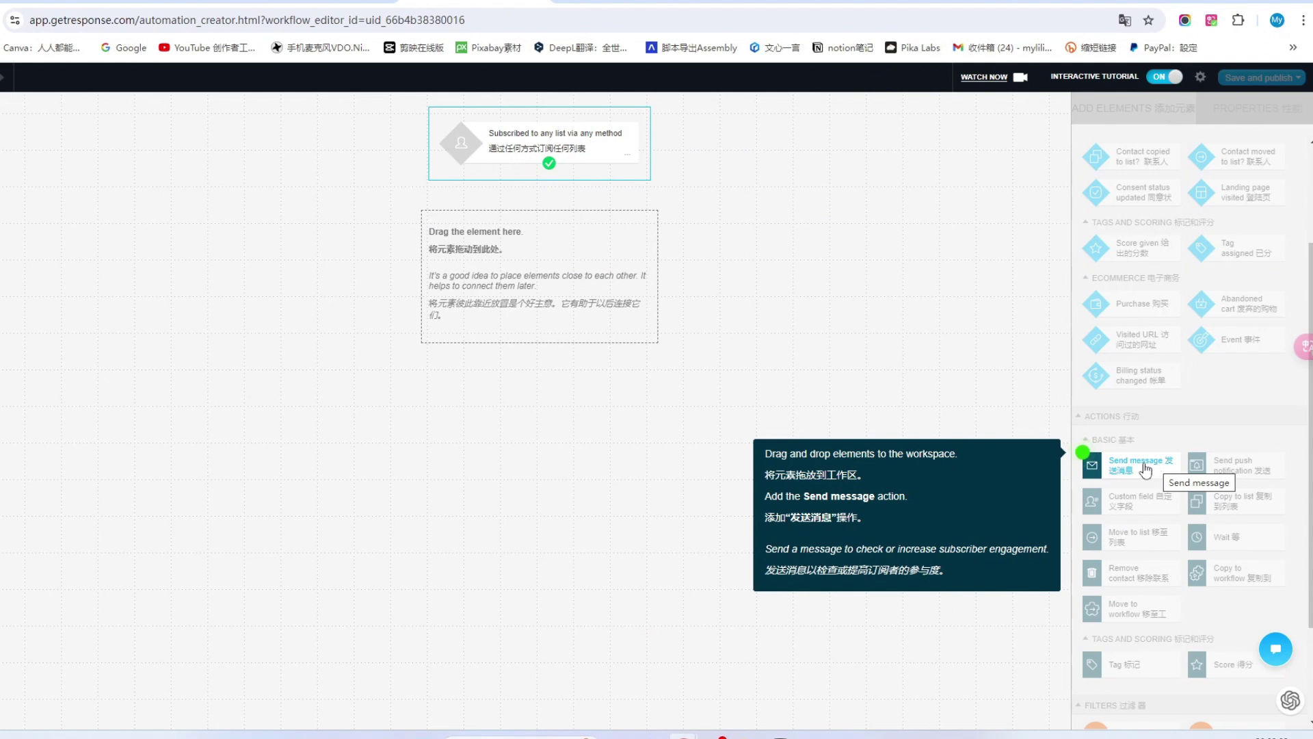
{"action": "left_click_drag", "start_coordinate": [1157, 469], "coordinate": [498, 247]}
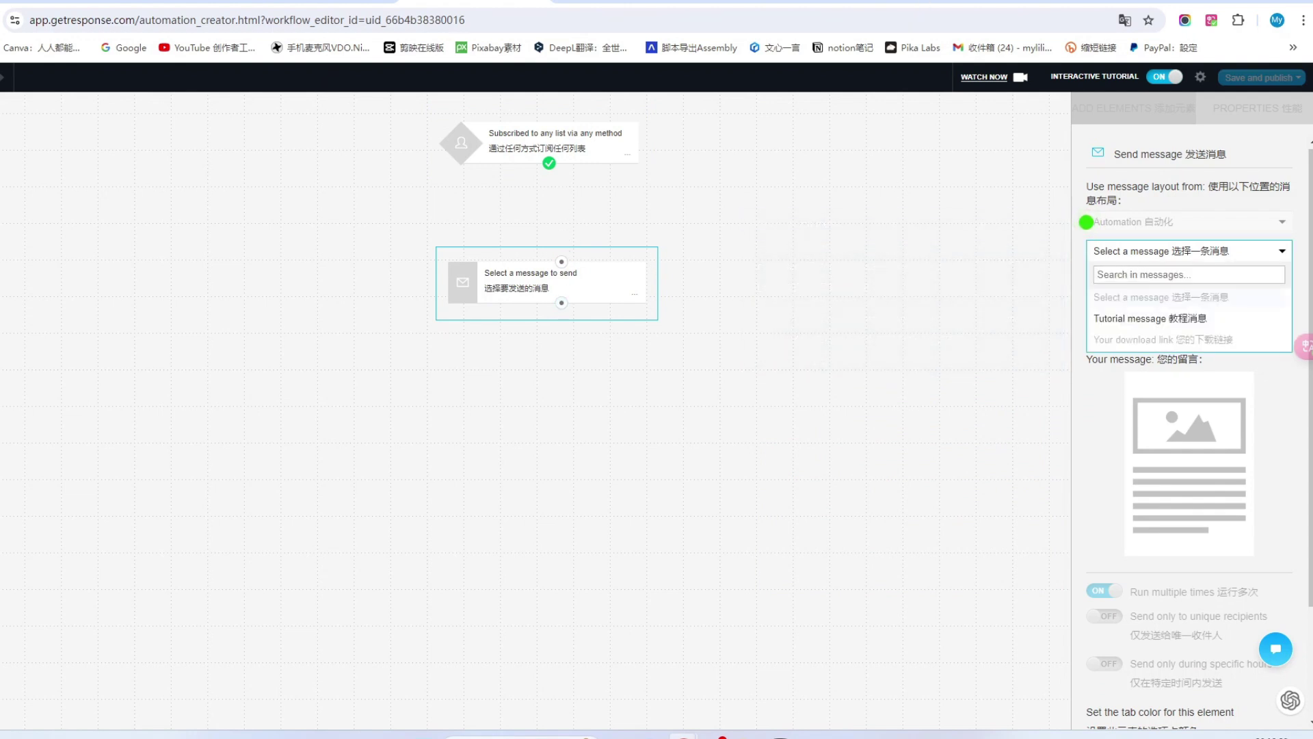
{"action": "left_click", "coordinate": [931, 1]}
{"action": "left_click_drag", "start_coordinate": [199, 218], "coordinate": [129, 216]}
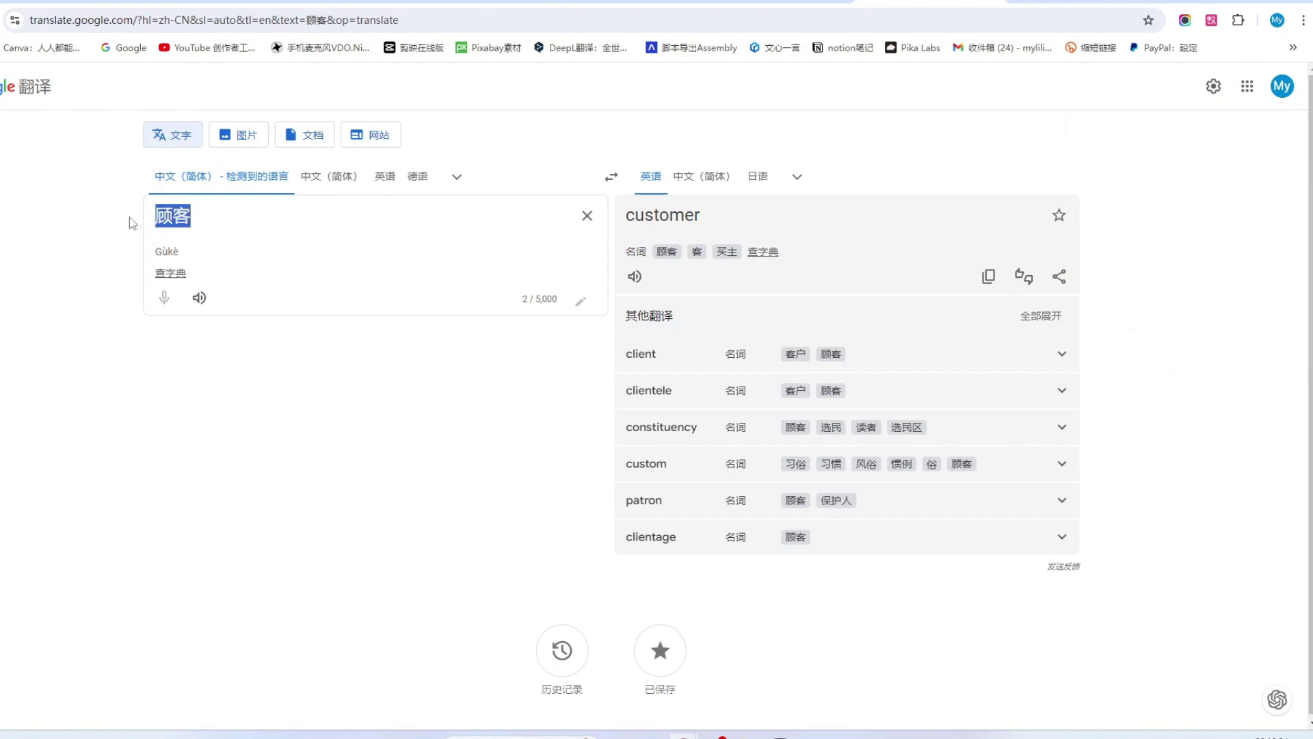
{"action": "type", "text": "ganx"}
{"action": "key", "text": "space"}
{"action": "type", "text": "nid"}
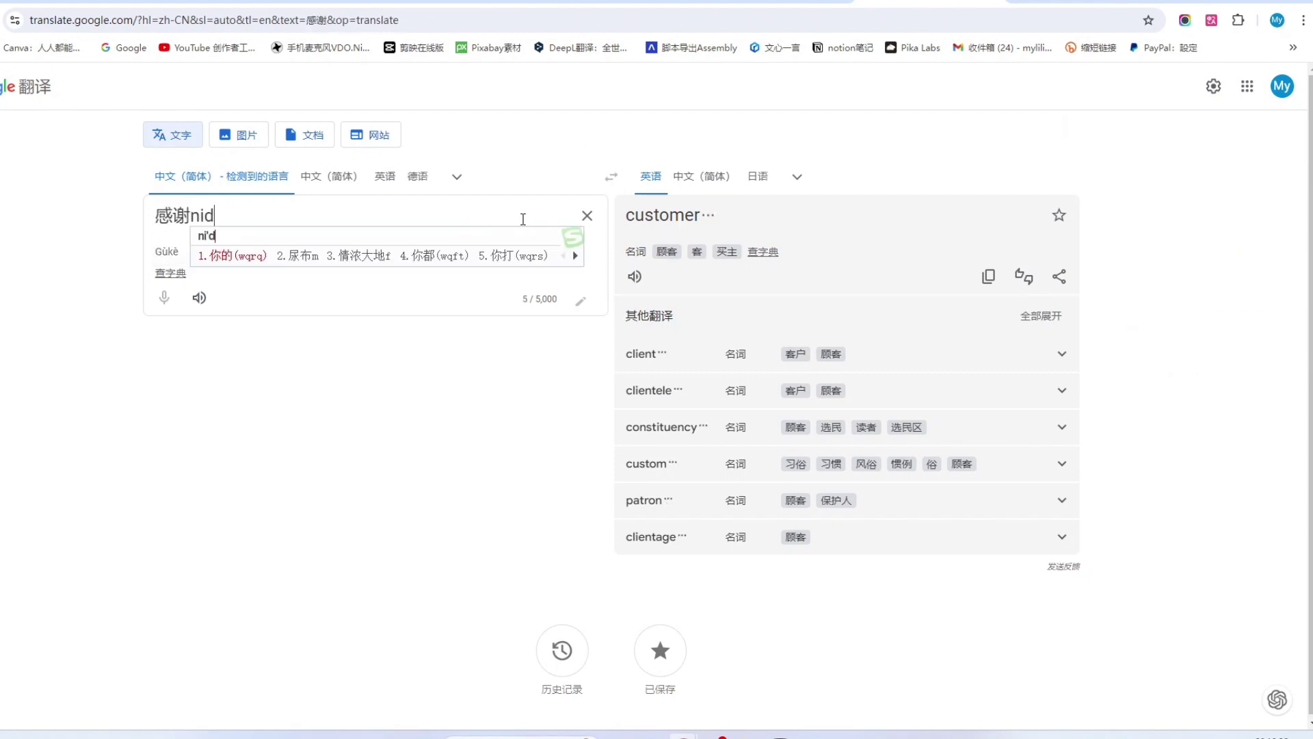
{"action": "key", "text": "space"}
{"action": "type", "text": "dingyue"}
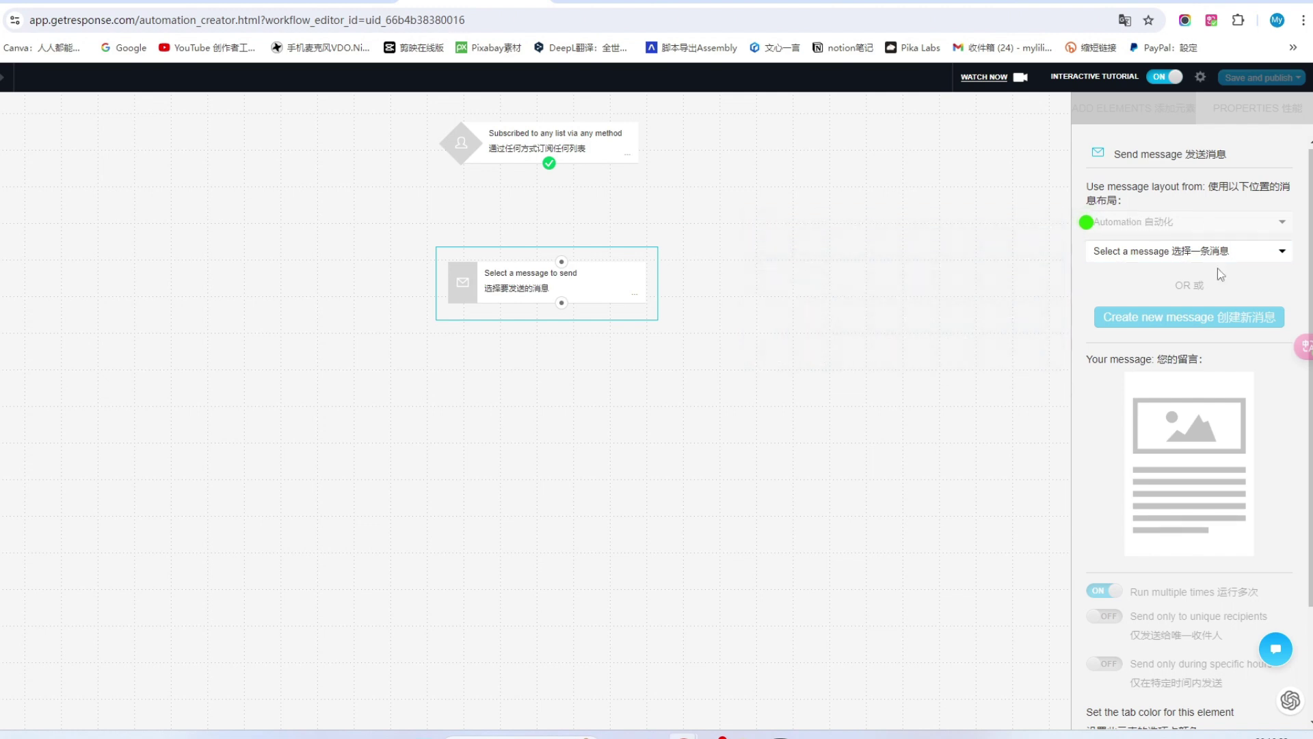
{"action": "left_click", "coordinate": [1187, 250]}
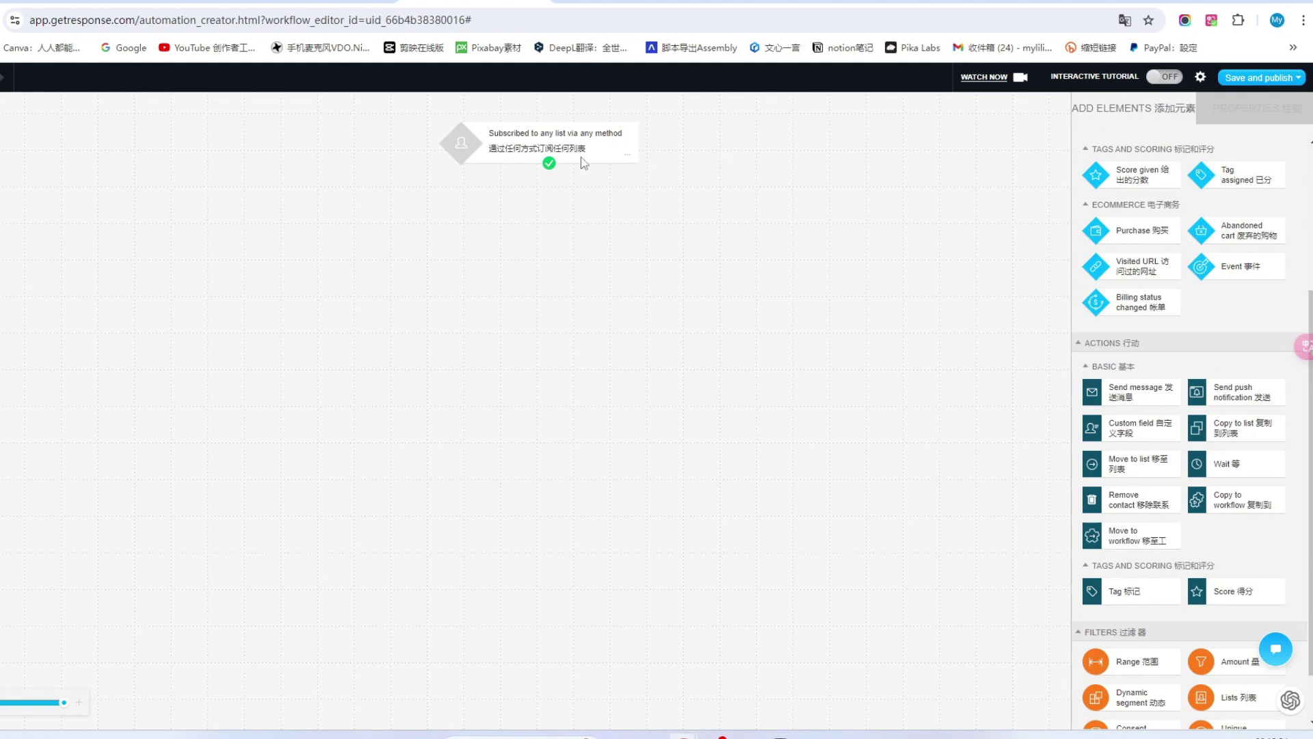
Add a second subscribe trigger and keep its subscription list set to Any.
{"action": "scroll", "coordinate": [1132, 265], "scroll_direction": "up", "scroll_amount": 3}
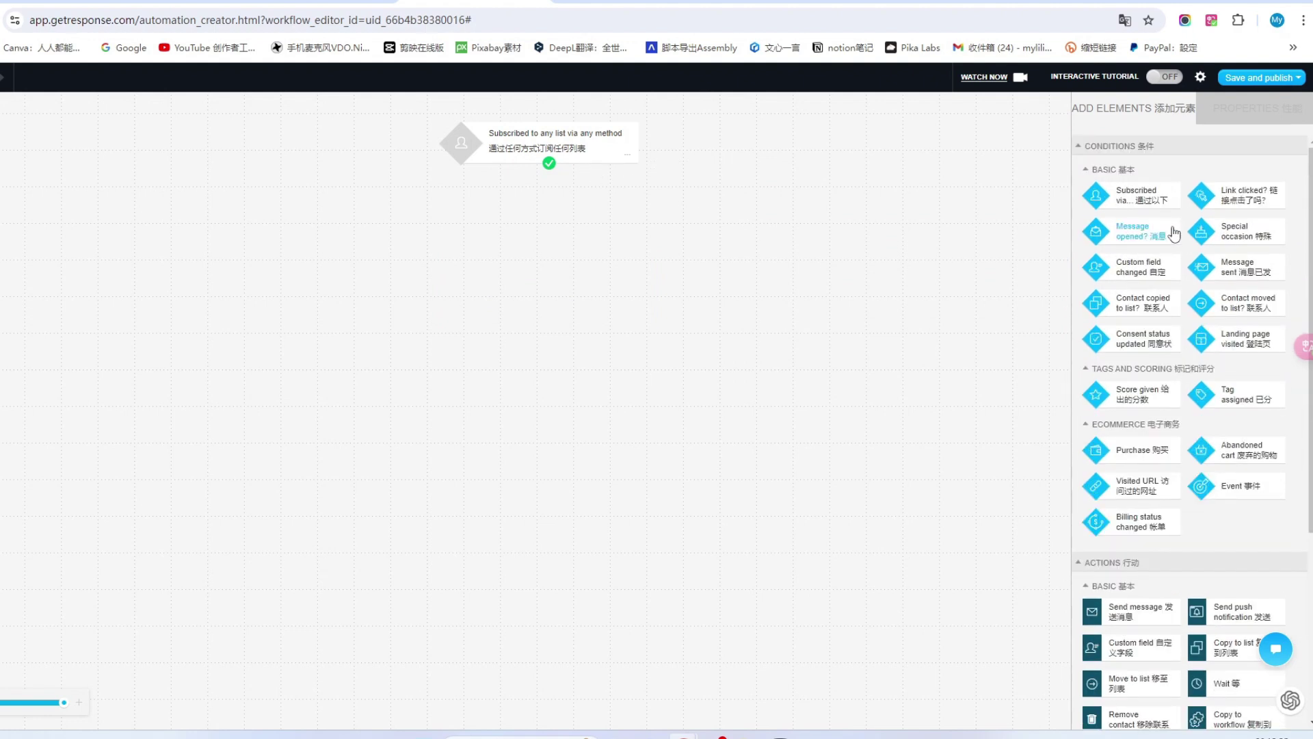
{"action": "scroll", "coordinate": [1163, 396], "scroll_direction": "down", "scroll_amount": 3}
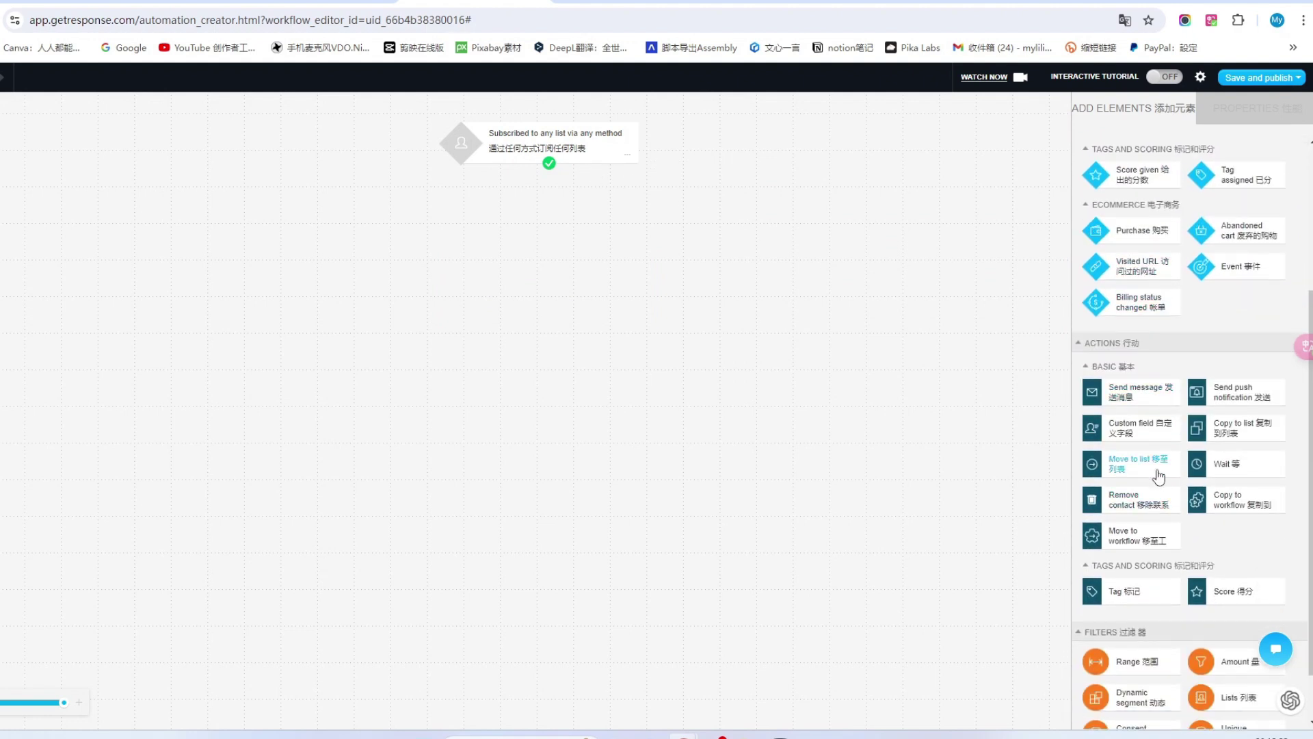
{"action": "scroll", "coordinate": [1158, 476], "scroll_direction": "down", "scroll_amount": 1}
{"action": "scroll", "coordinate": [1158, 476], "scroll_direction": "up", "scroll_amount": 4}
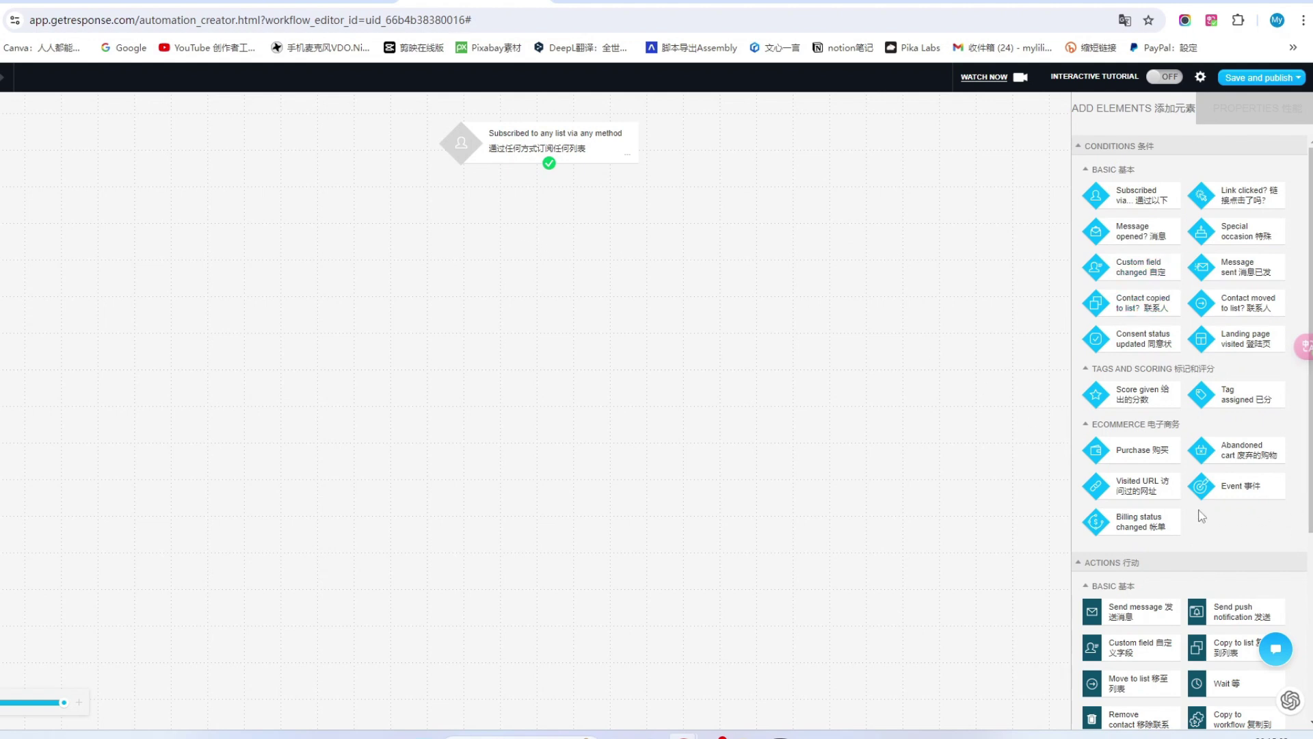
{"action": "scroll", "coordinate": [1156, 425], "scroll_direction": "down", "scroll_amount": 4}
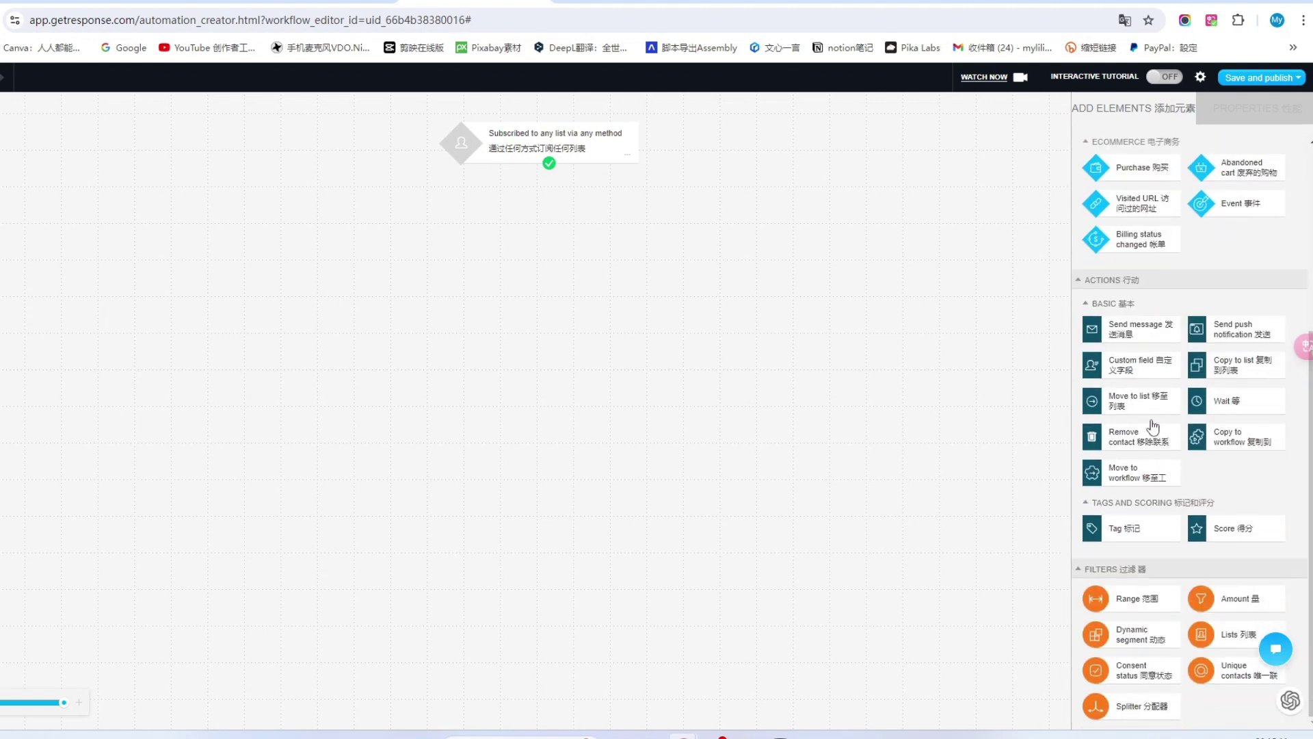
{"action": "scroll", "coordinate": [1152, 425], "scroll_direction": "up", "scroll_amount": 4}
{"action": "left_click_drag", "start_coordinate": [1125, 200], "coordinate": [548, 225]}
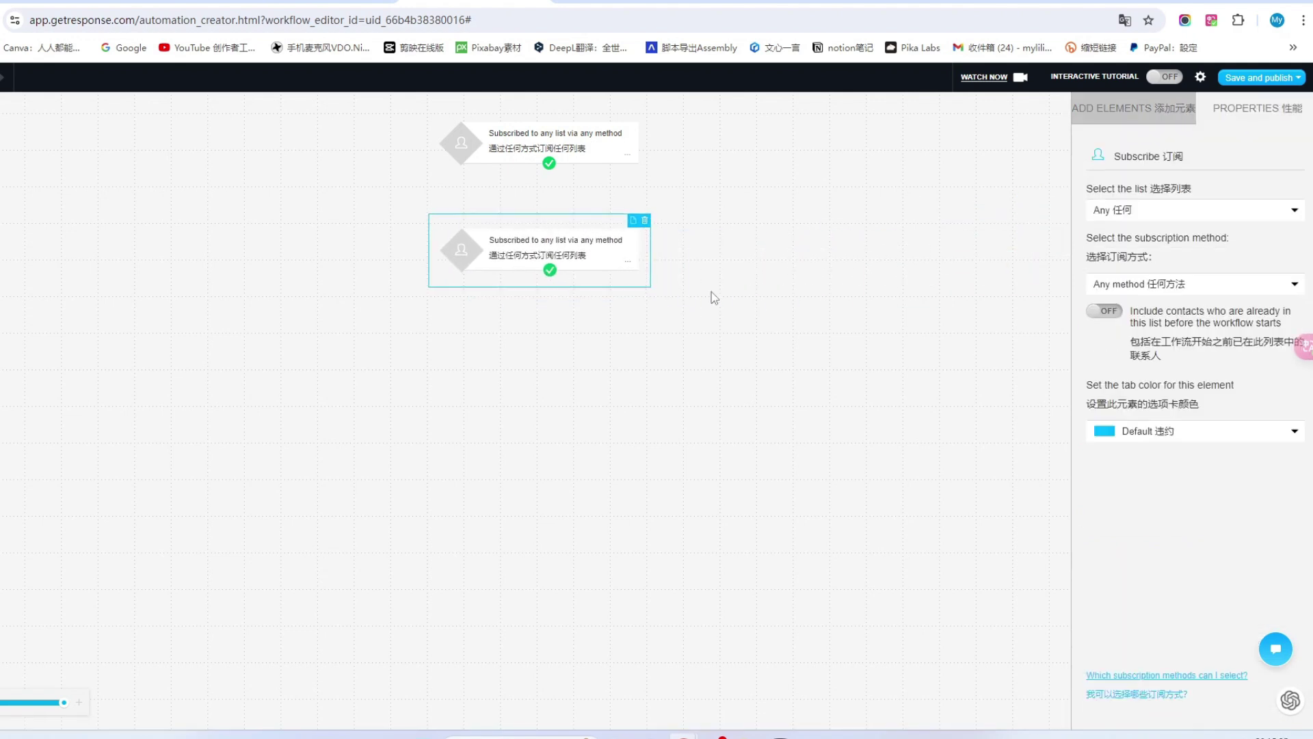
{"action": "left_click", "coordinate": [1295, 212]}
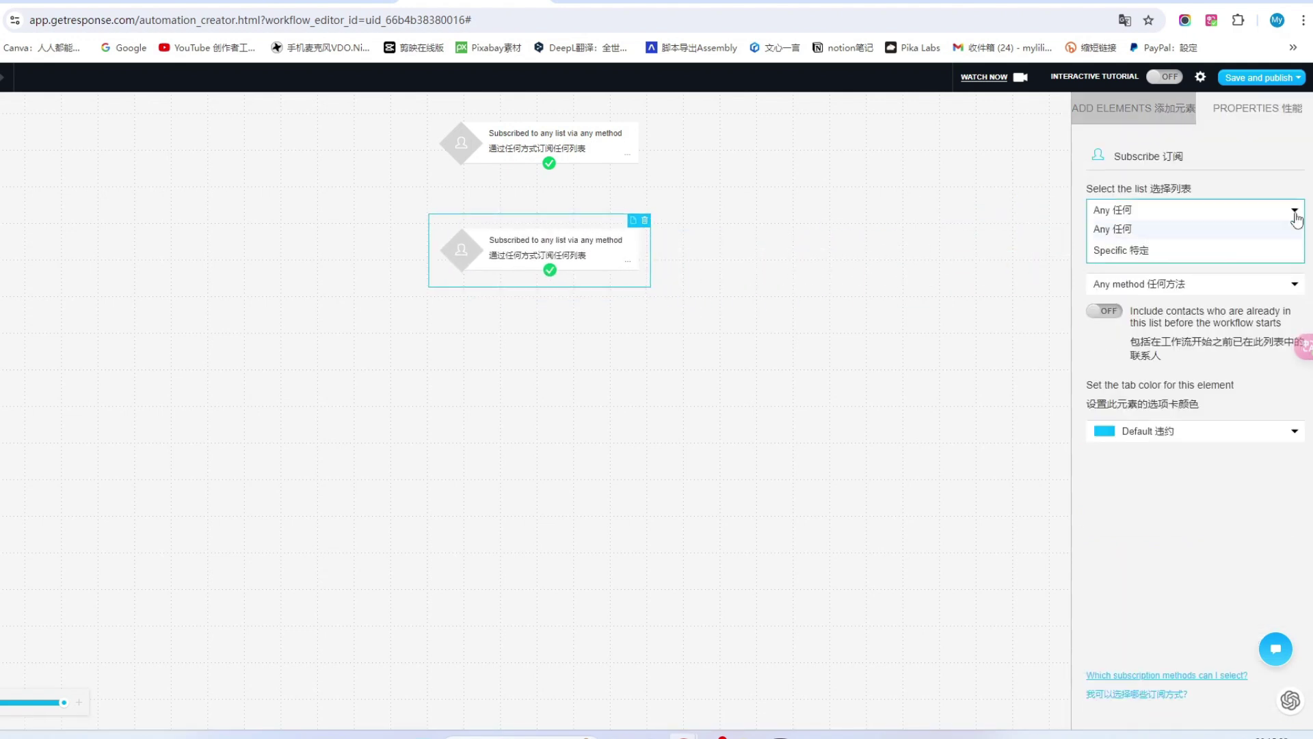
{"action": "left_click", "coordinate": [1144, 242]}
Set the trigger's subscription method to Website.
{"action": "left_click", "coordinate": [1241, 283]}
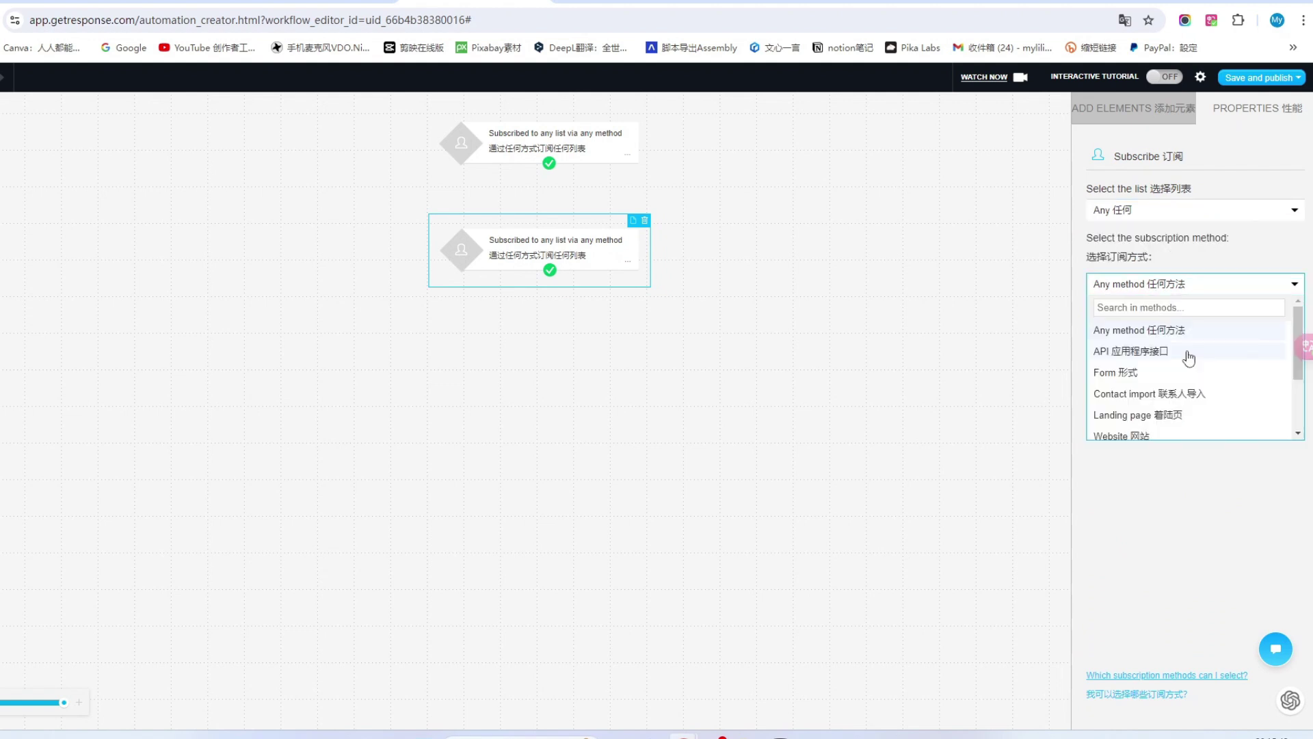
{"action": "scroll", "coordinate": [1189, 357], "scroll_direction": "down", "scroll_amount": 1}
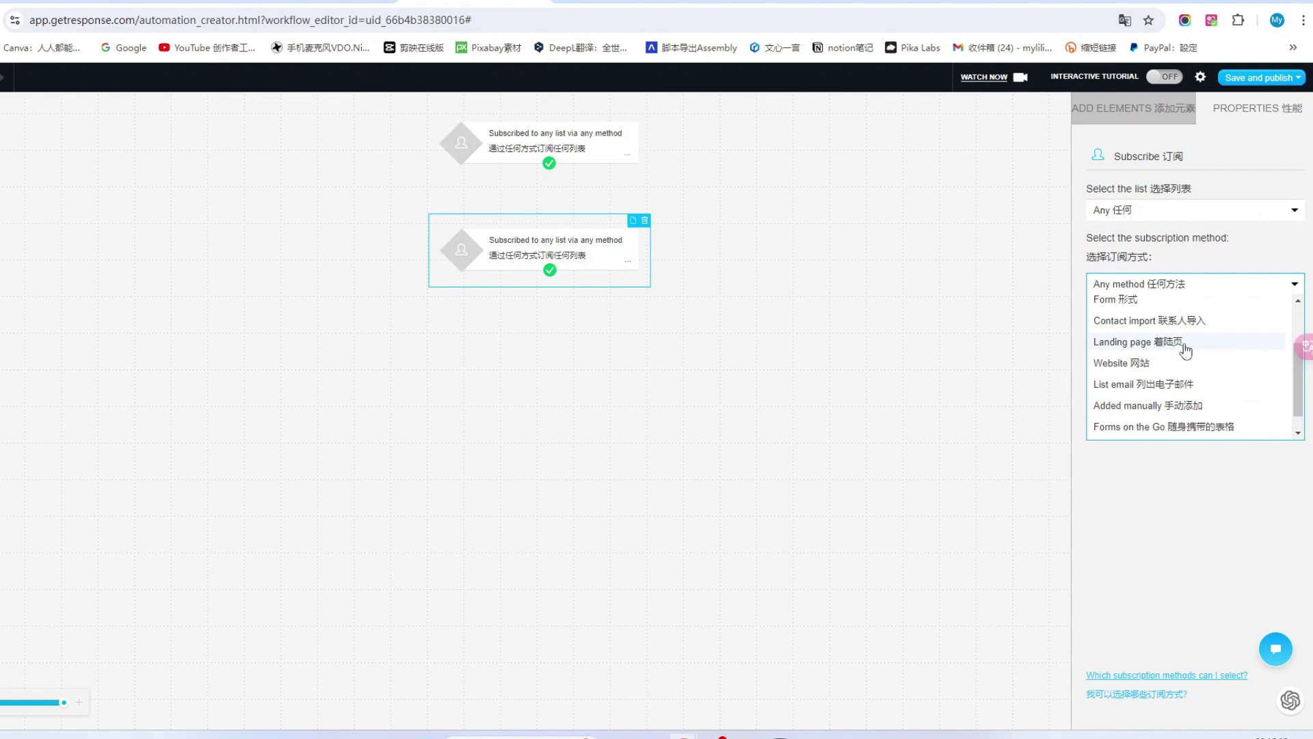
{"action": "scroll", "coordinate": [1184, 352], "scroll_direction": "up", "scroll_amount": 1}
{"action": "scroll", "coordinate": [1186, 366], "scroll_direction": "down", "scroll_amount": 1}
{"action": "scroll", "coordinate": [1185, 368], "scroll_direction": "up", "scroll_amount": 1}
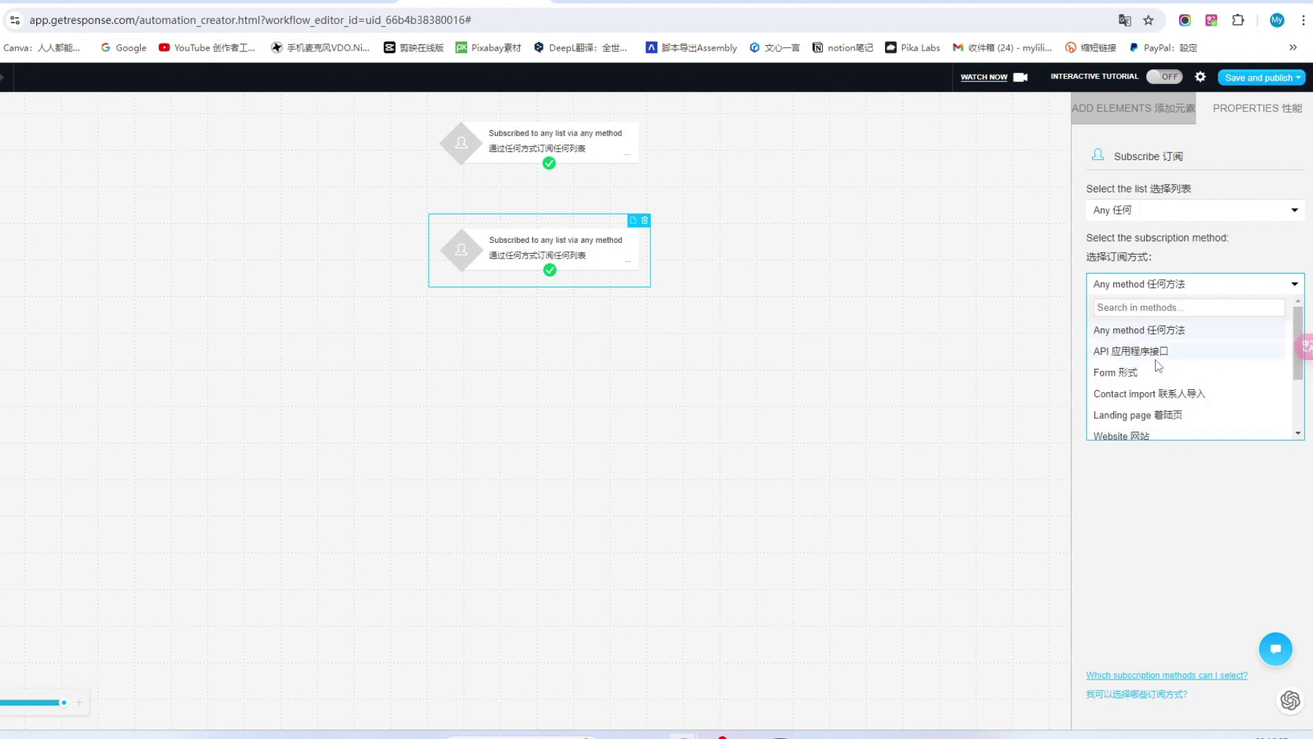
{"action": "scroll", "coordinate": [1170, 363], "scroll_direction": "down", "scroll_amount": 1}
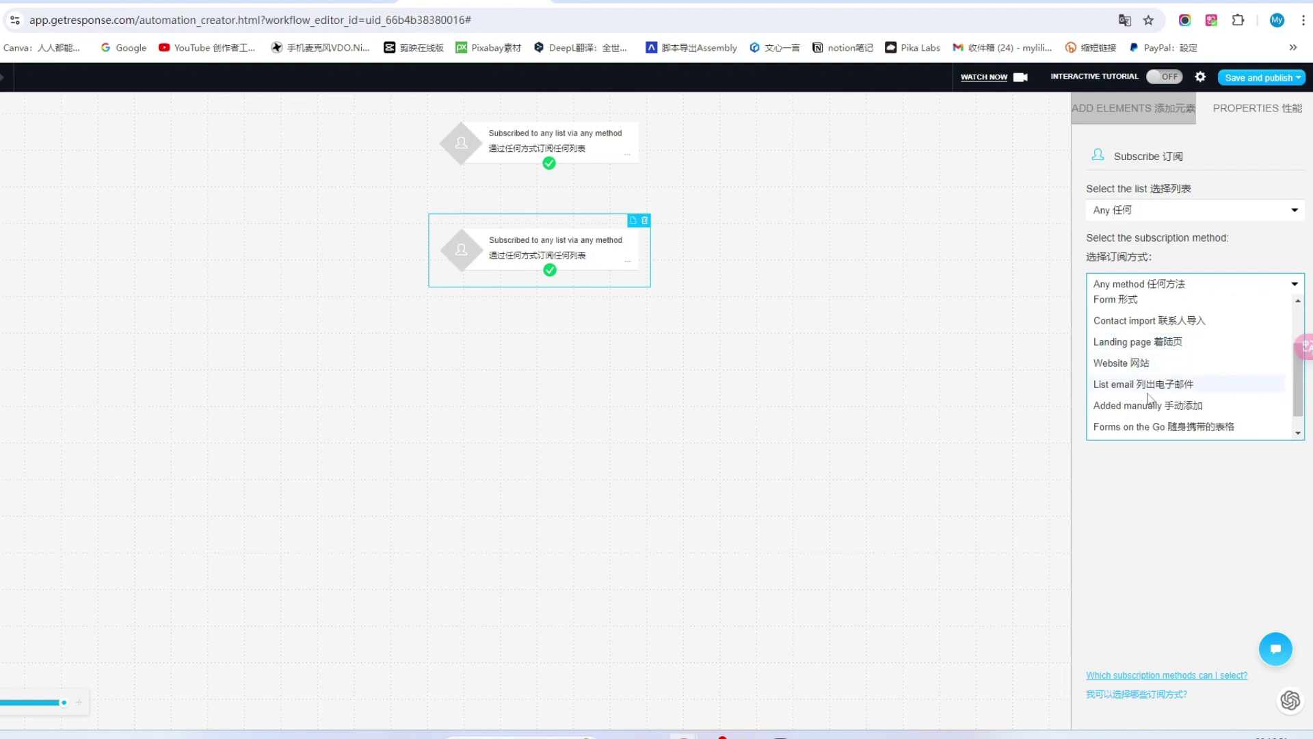
{"action": "left_click", "coordinate": [1162, 365]}
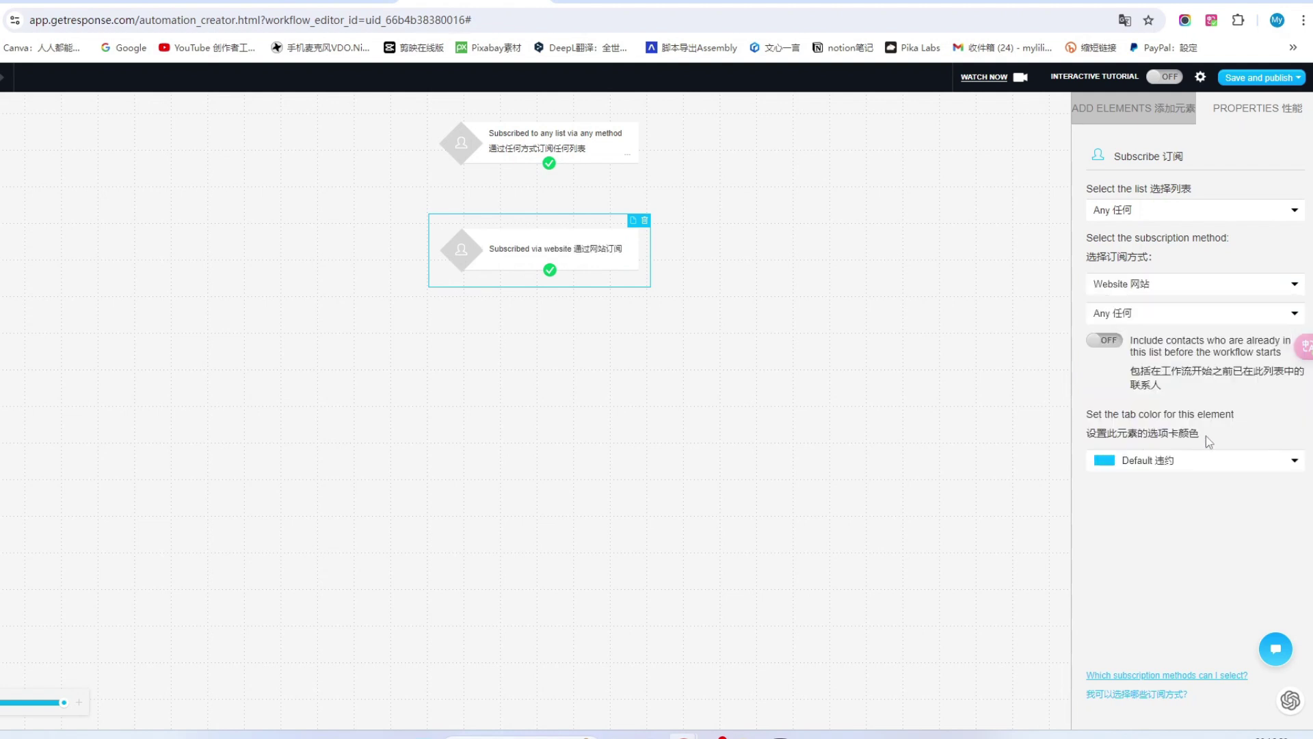
Give the trigger a green tab colour.
{"action": "left_click", "coordinate": [1293, 460]}
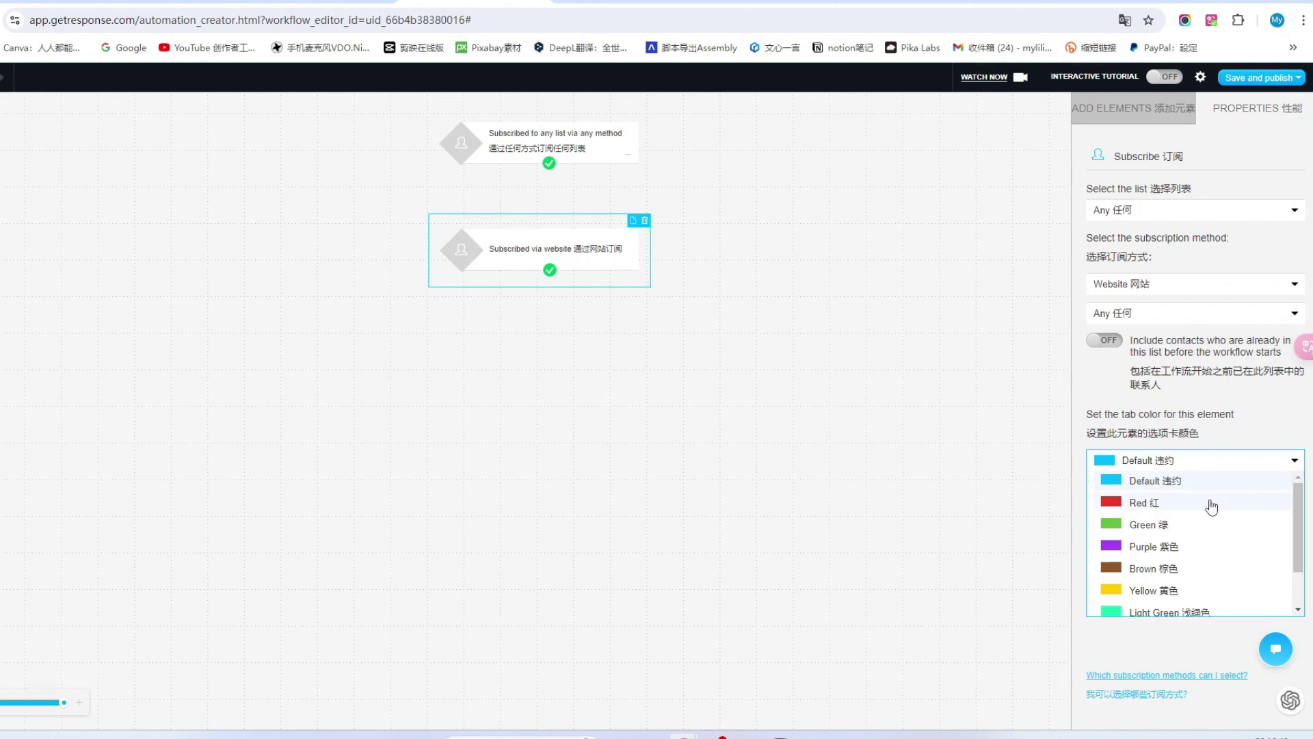
{"action": "left_click", "coordinate": [1163, 524]}
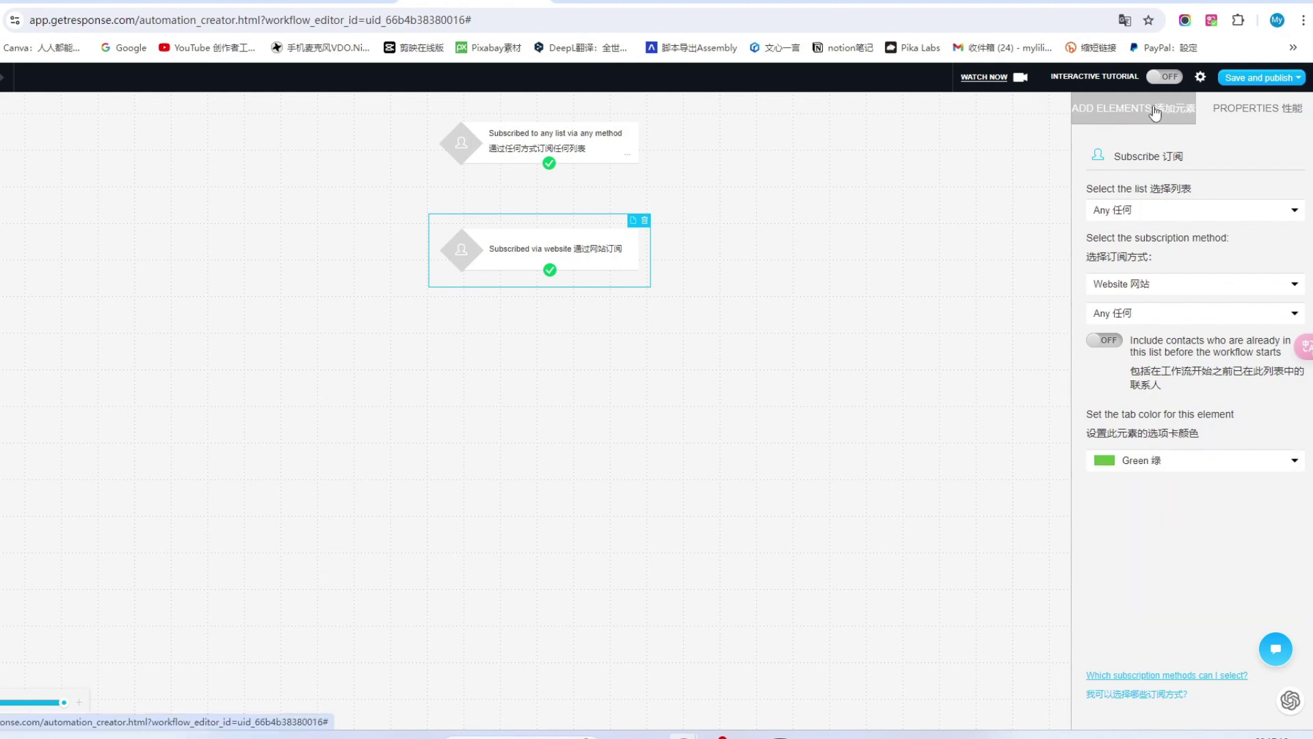
{"action": "left_click", "coordinate": [1098, 115]}
Place an Assign the tag action below the website trigger and link it to the trigger.
{"action": "scroll", "coordinate": [1115, 554], "scroll_direction": "down", "scroll_amount": 1}
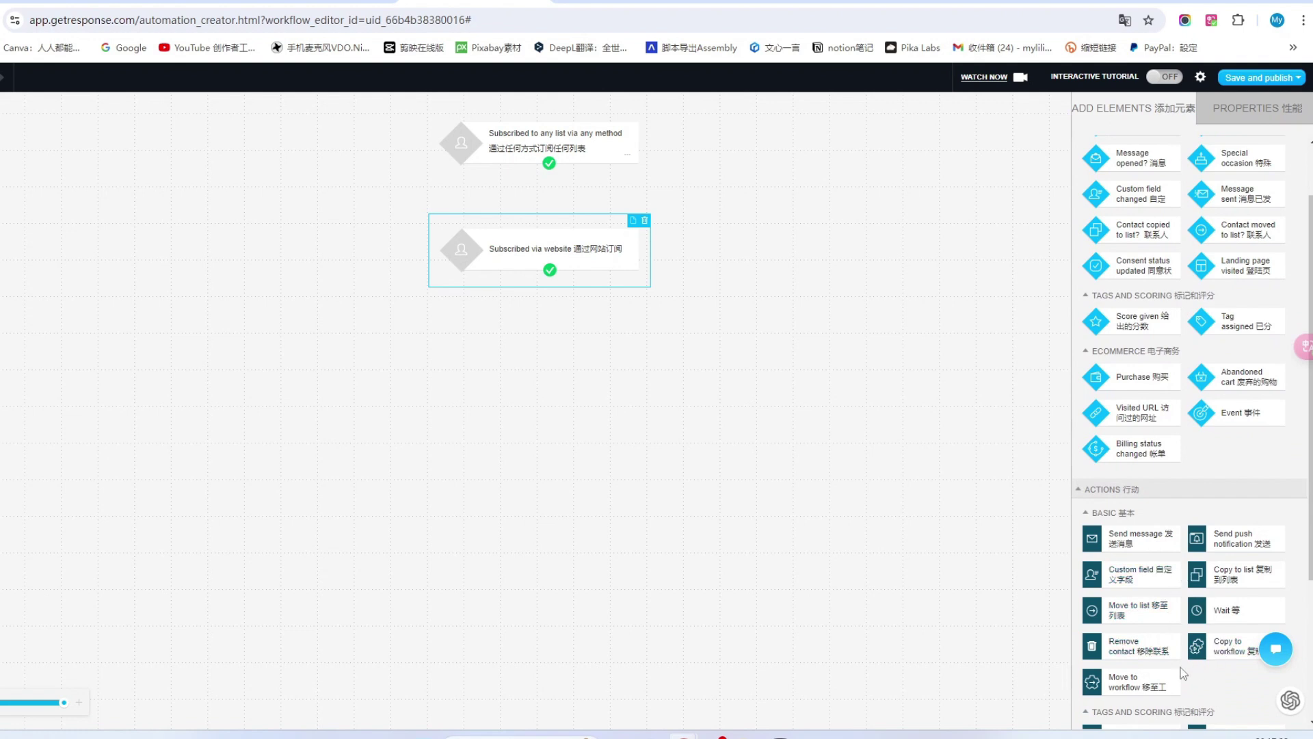
{"action": "scroll", "coordinate": [1159, 586], "scroll_direction": "down", "scroll_amount": 2}
{"action": "left_click_drag", "start_coordinate": [1139, 594], "coordinate": [606, 322]}
{"action": "left_click", "coordinate": [608, 305]}
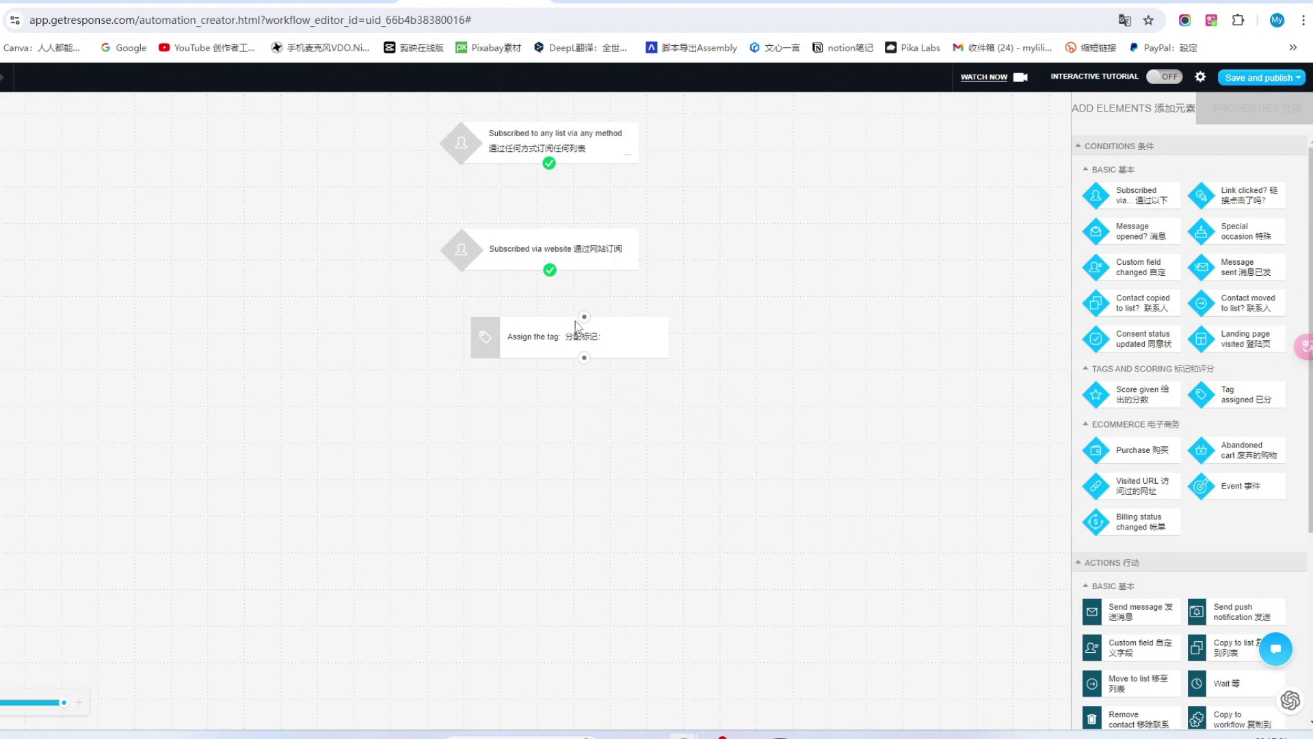
{"action": "left_click", "coordinate": [584, 316]}
Add a Send message step beneath the tag action and start creating a new message.
{"action": "scroll", "coordinate": [1167, 408], "scroll_direction": "down", "scroll_amount": 1}
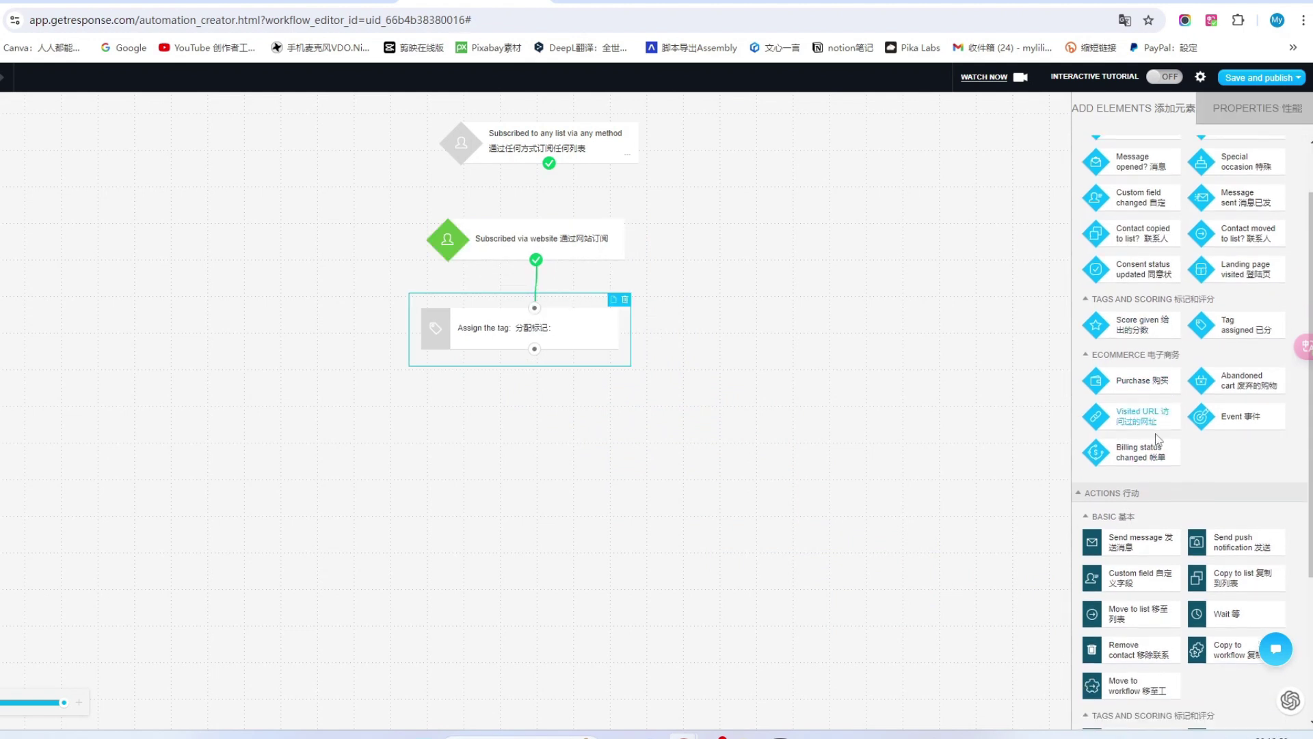
{"action": "left_click_drag", "start_coordinate": [1136, 539], "coordinate": [534, 349]}
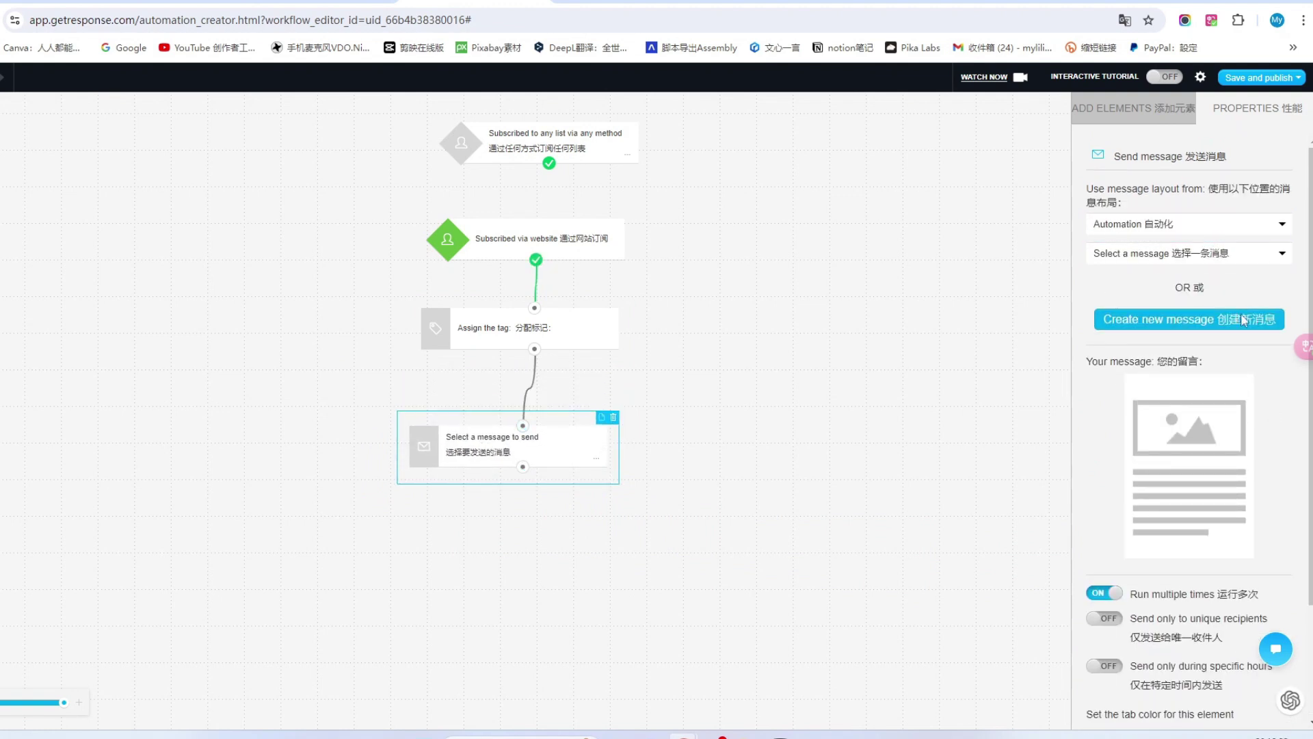
{"action": "scroll", "coordinate": [1191, 496], "scroll_direction": "down", "scroll_amount": 2}
{"action": "scroll", "coordinate": [1188, 488], "scroll_direction": "up", "scroll_amount": 2}
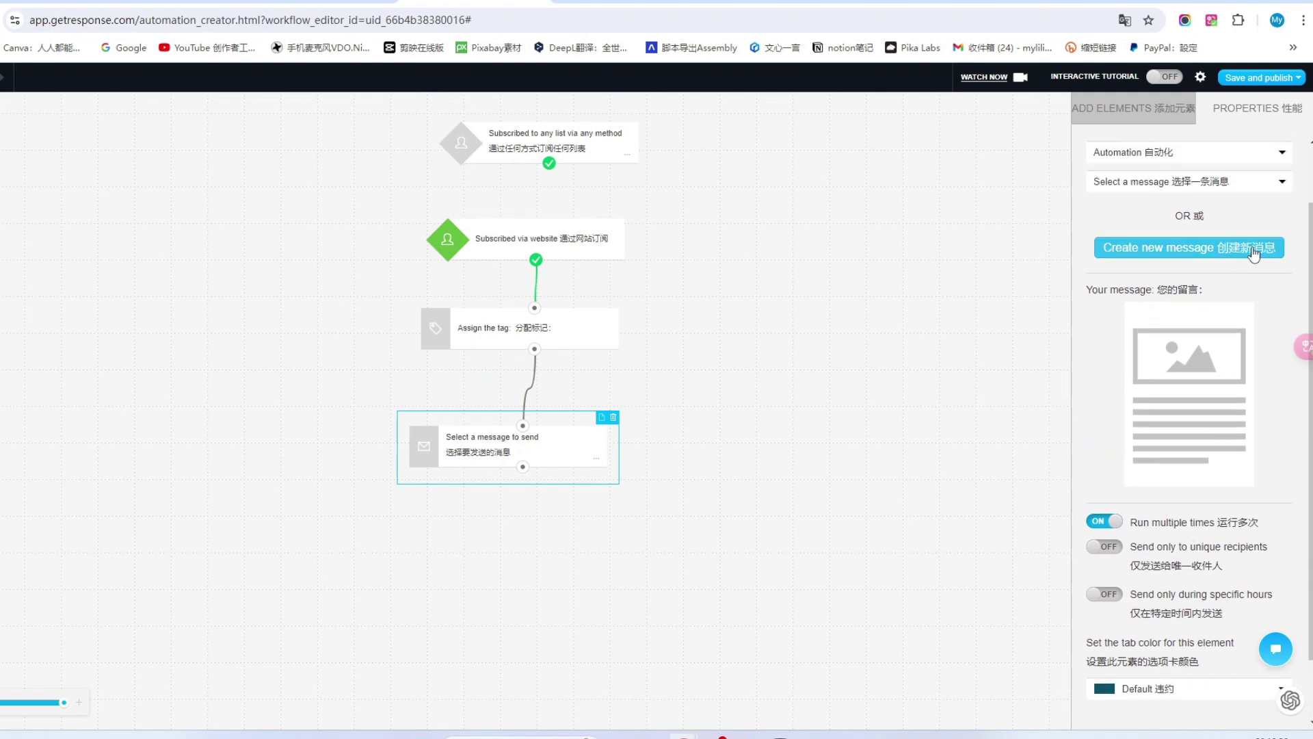
{"action": "left_click", "coordinate": [1254, 251]}
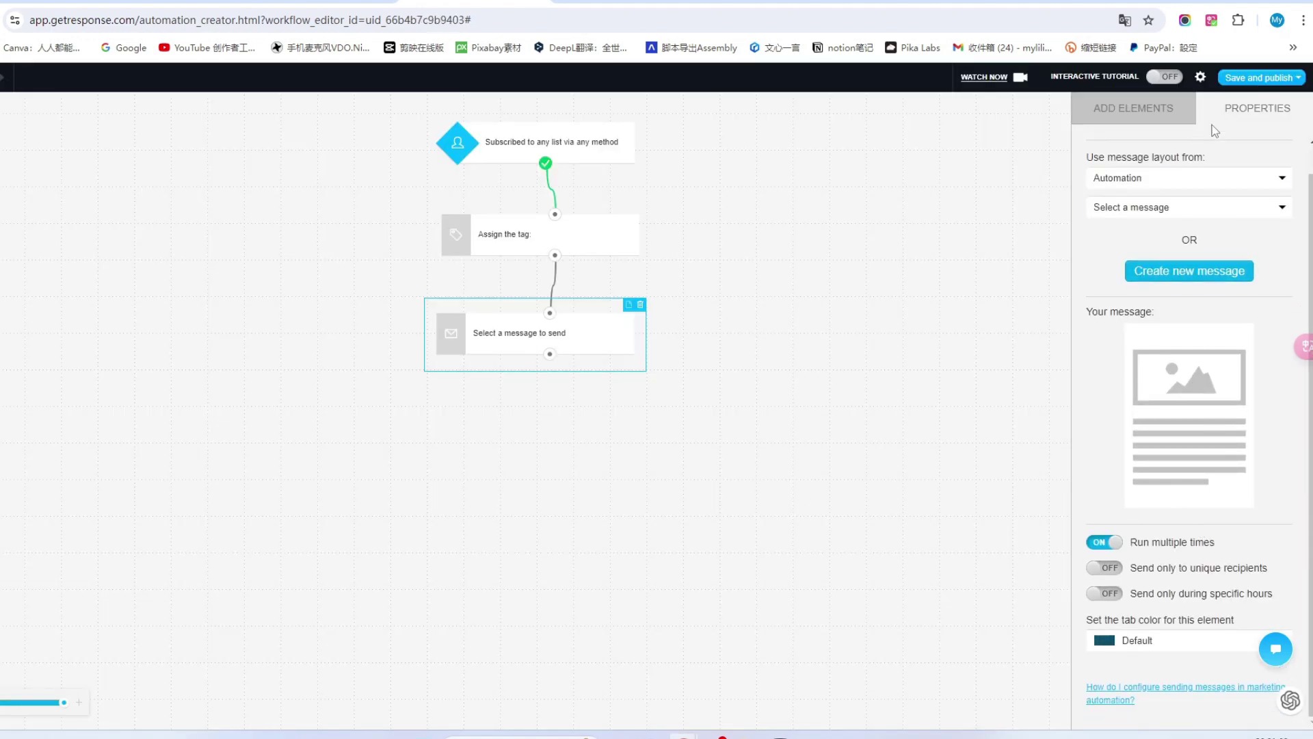
Add a second Send message step and connect it under the first message step.
{"action": "left_click", "coordinate": [1153, 110]}
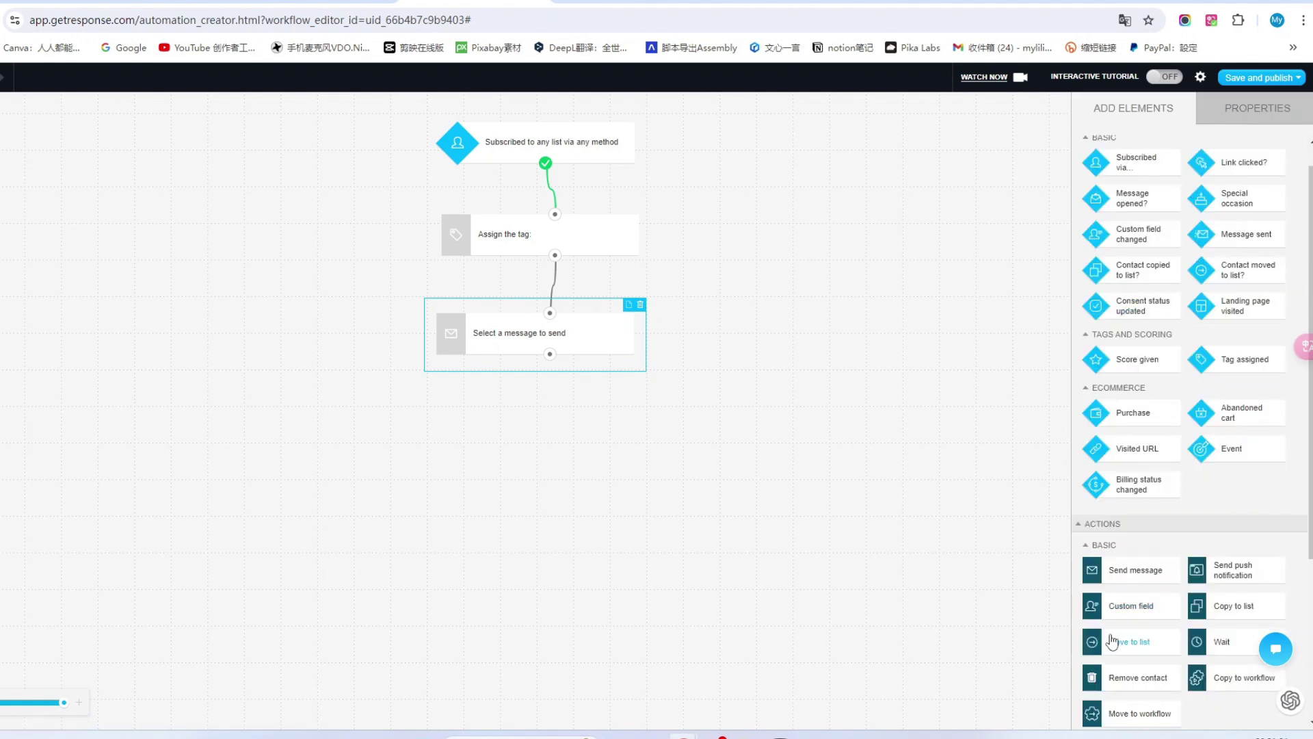
{"action": "left_click_drag", "start_coordinate": [1143, 571], "coordinate": [404, 468]}
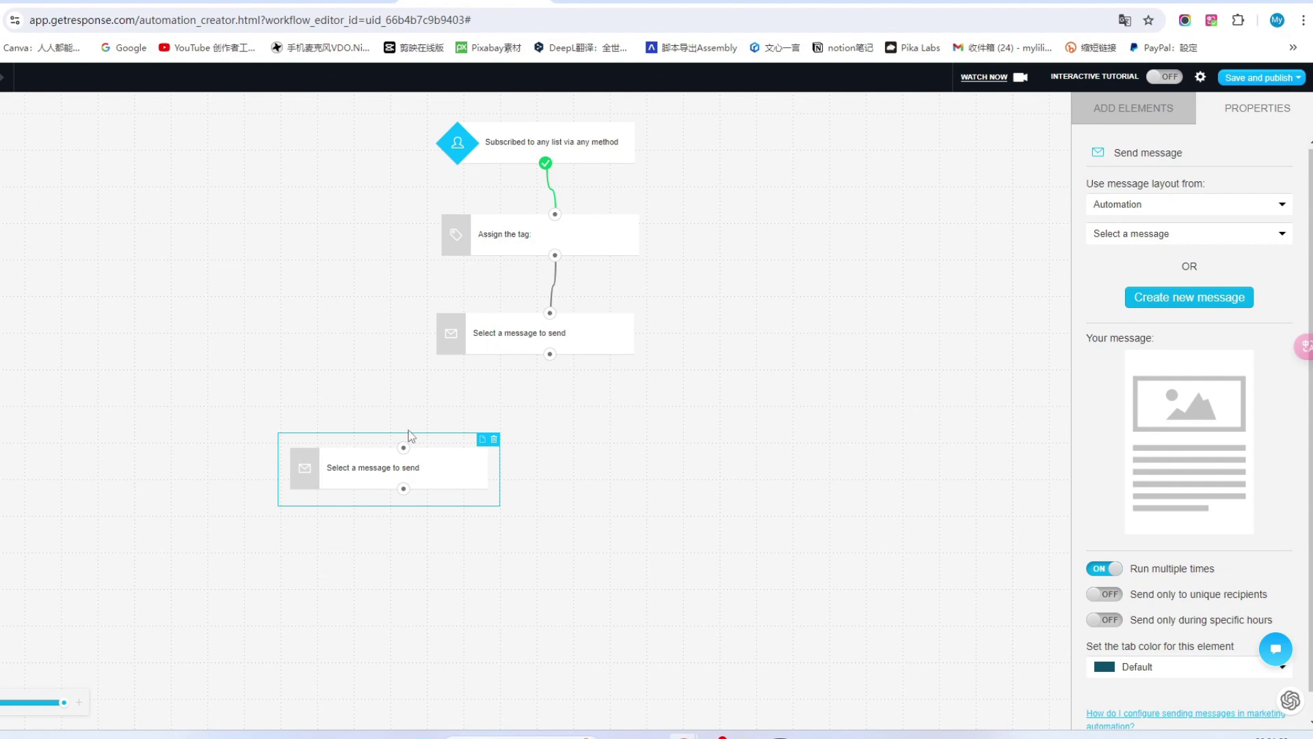
{"action": "left_click_drag", "start_coordinate": [404, 448], "coordinate": [557, 354]}
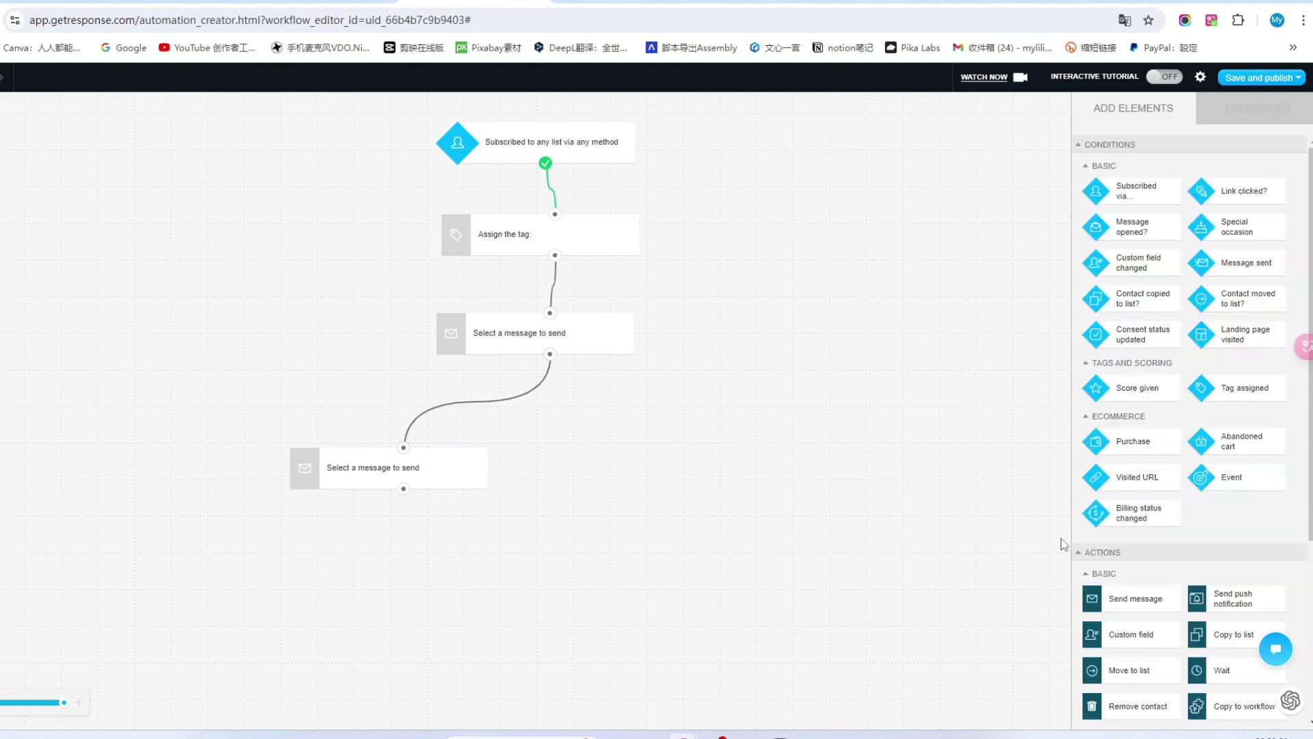
Add a third Send message step at the bottom and view its settings.
{"action": "mouse_move", "coordinate": [1121, 599]}
{"action": "left_mouse_down"}
{"action": "mouse_move", "coordinate": [1104, 615]}
{"action": "mouse_move", "coordinate": [381, 618]}
{"action": "mouse_move", "coordinate": [403, 582]}
{"action": "mouse_move", "coordinate": [404, 489]}
{"action": "left_mouse_up"}
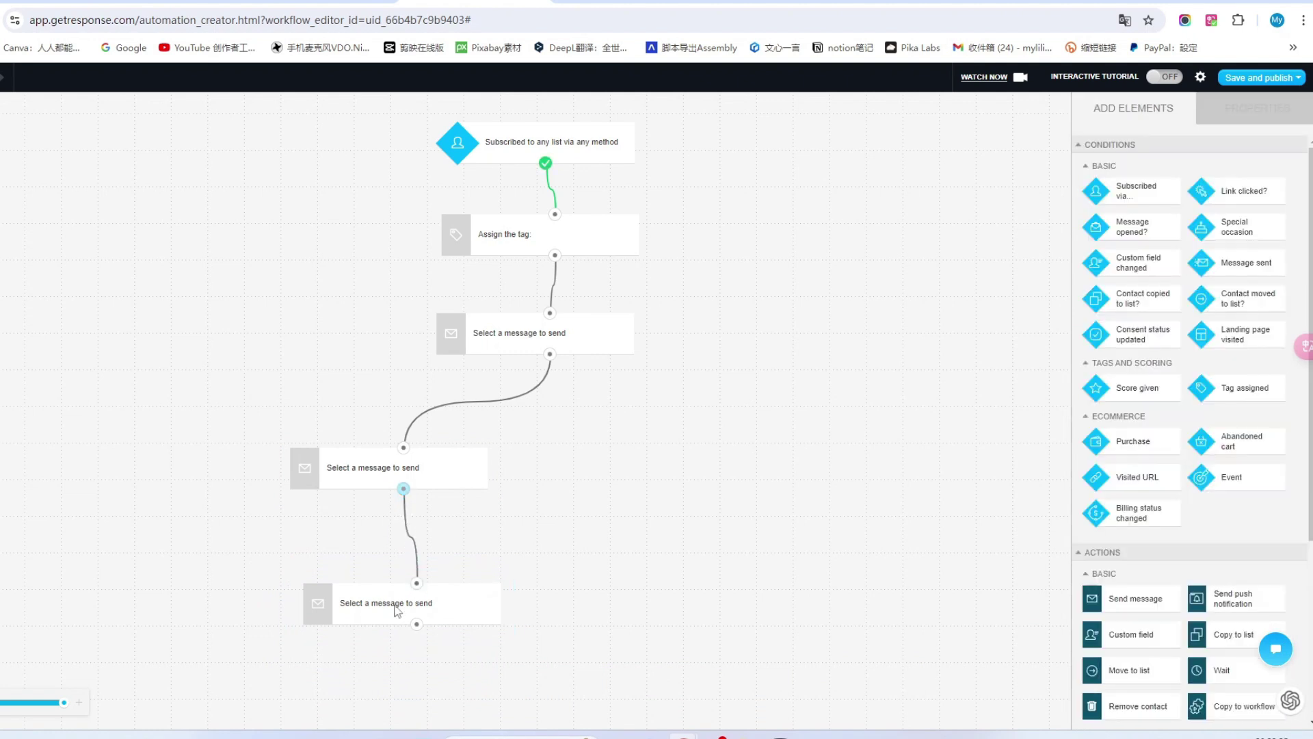
{"action": "left_click", "coordinate": [396, 606]}
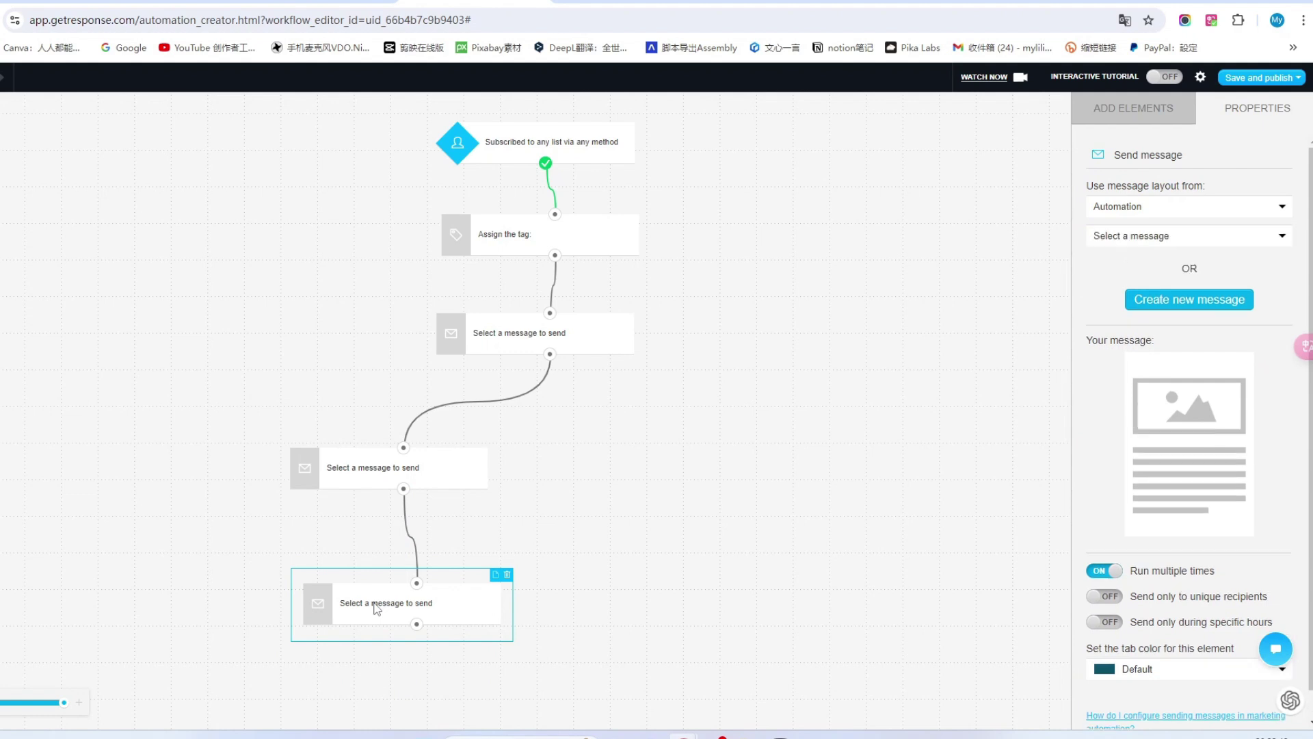
{"action": "scroll", "coordinate": [1182, 577], "scroll_direction": "down", "scroll_amount": 1}
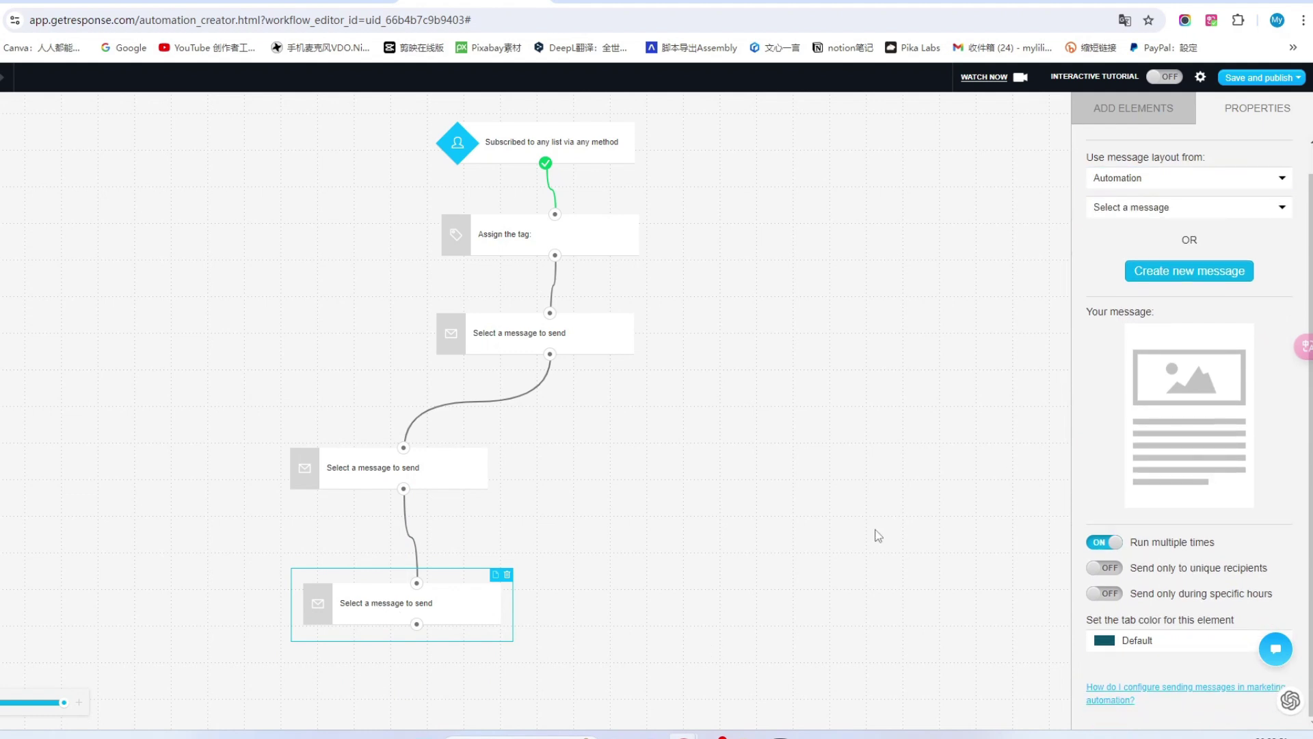
{"action": "left_click", "coordinate": [1207, 110]}
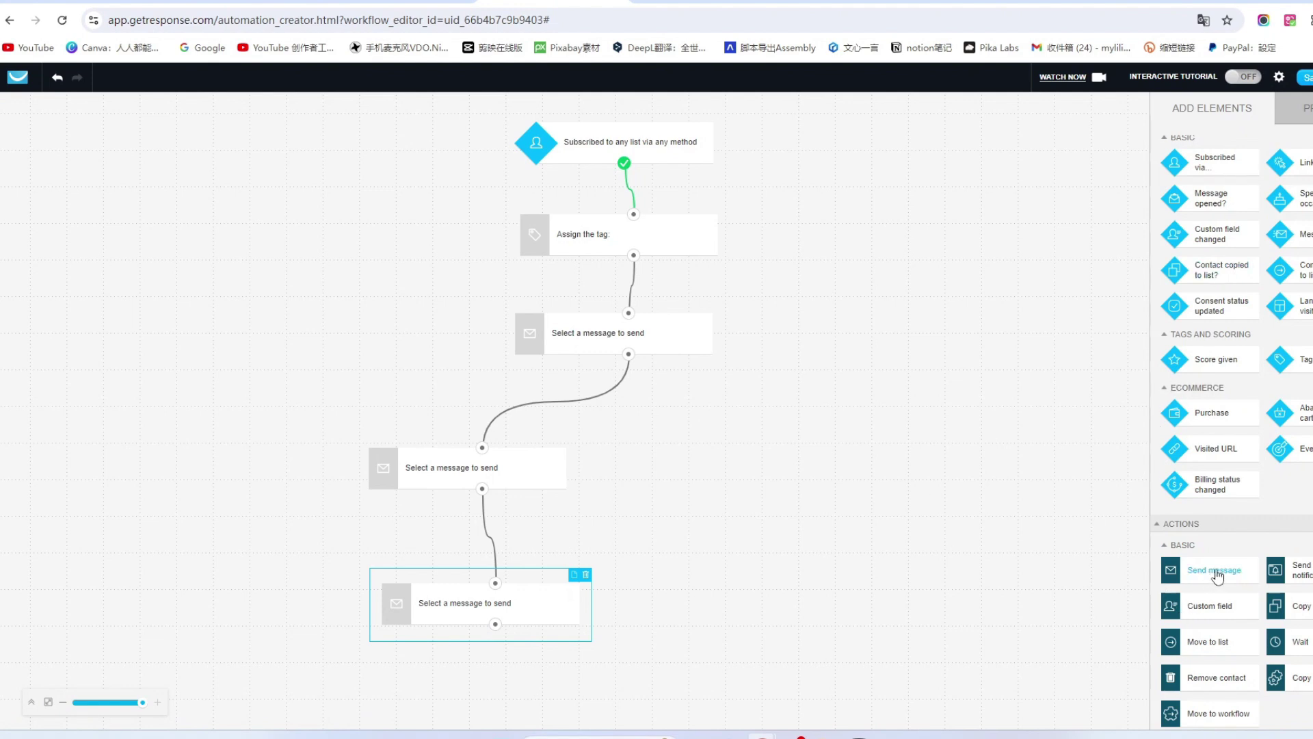
Drop two more Send message actions below the chain, making five message steps.
{"action": "left_click_drag", "start_coordinate": [1216, 570], "coordinate": [496, 625]}
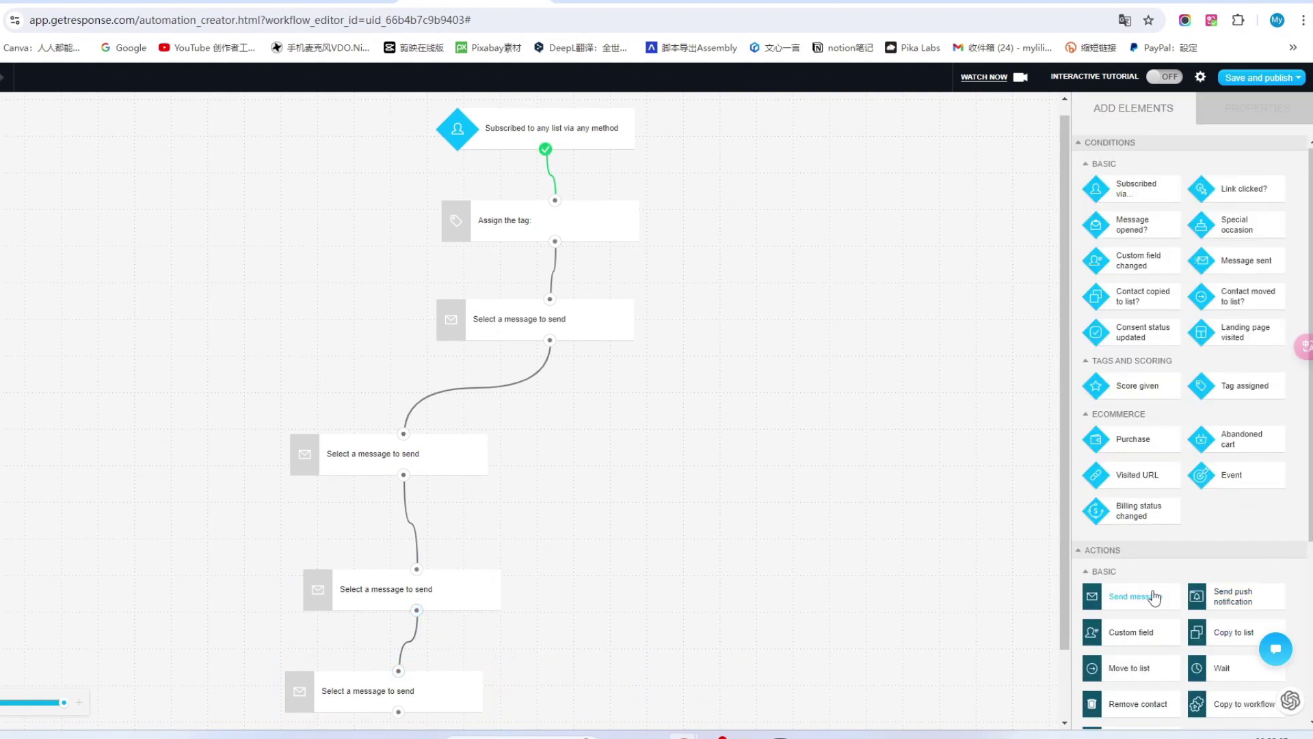
{"action": "left_click_drag", "start_coordinate": [1152, 599], "coordinate": [433, 607]}
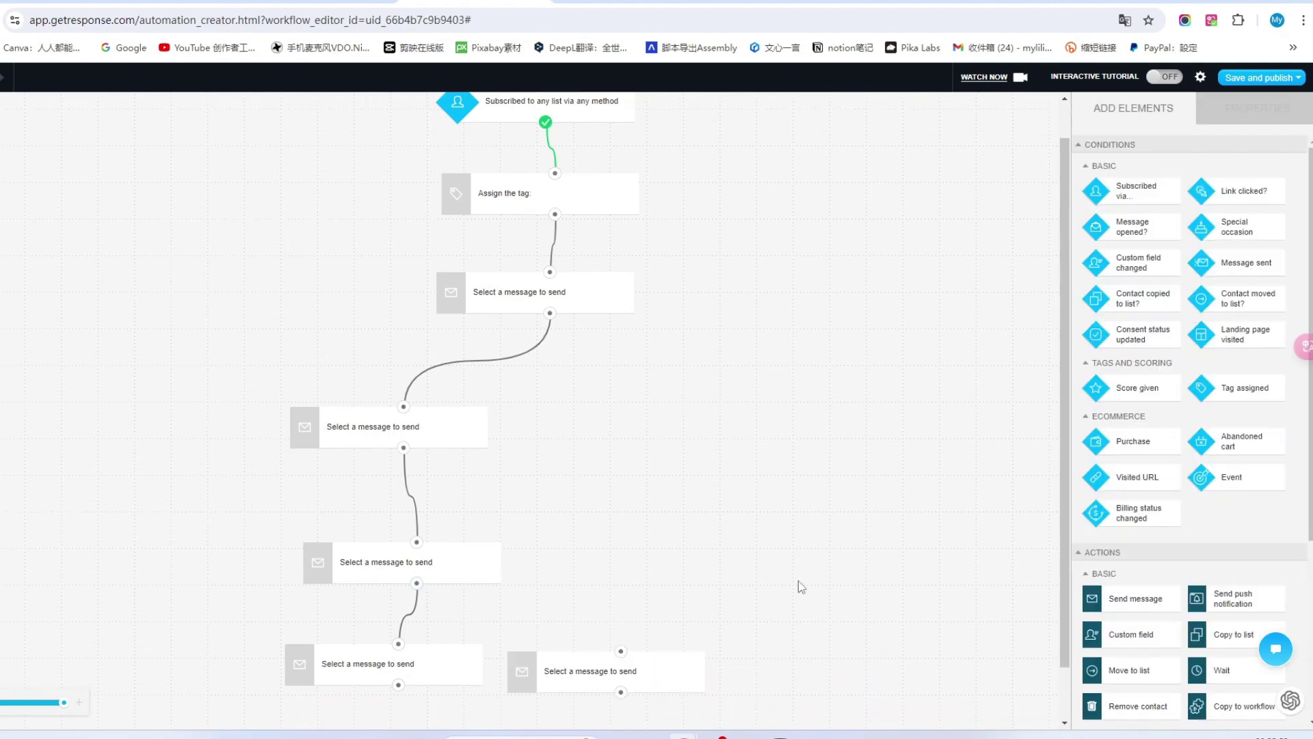
{"action": "scroll", "coordinate": [801, 587], "scroll_direction": "up", "scroll_amount": 1}
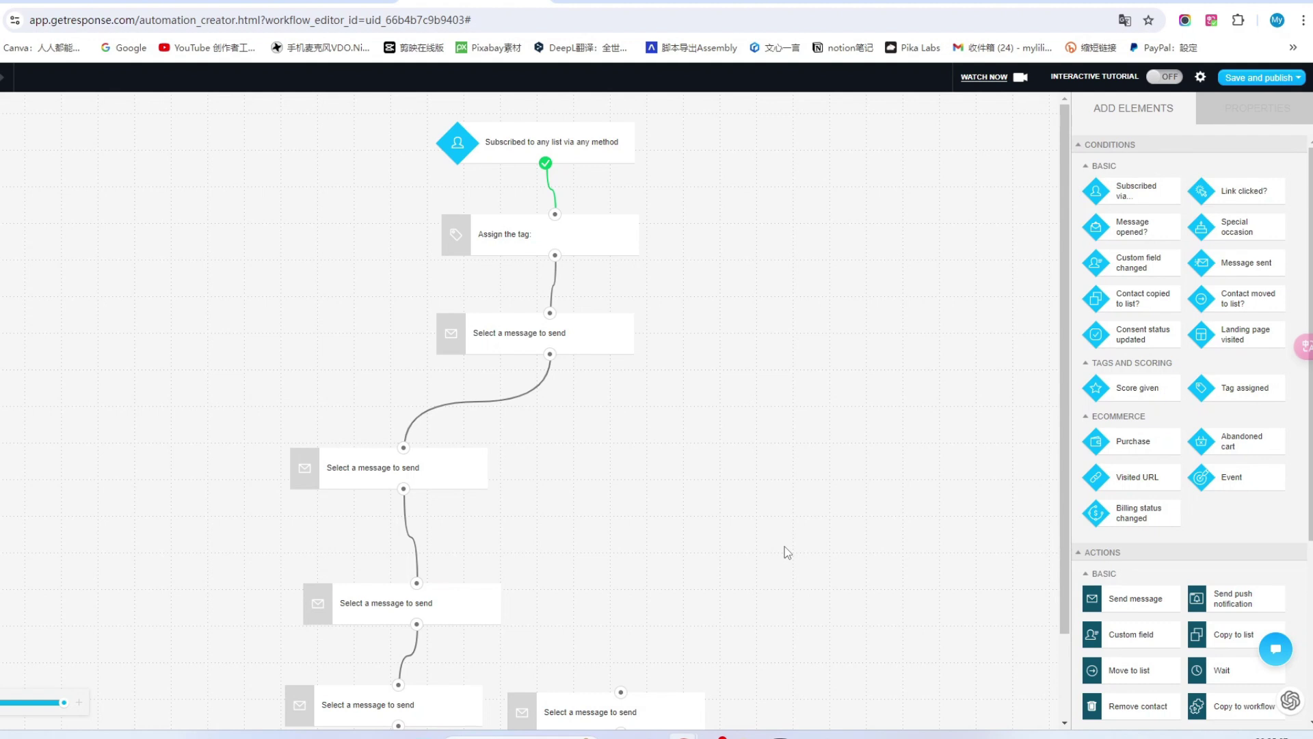
Open the LiveChat support bubble and move on to the YouTube channel home page.
{"action": "left_click", "coordinate": [1275, 653]}
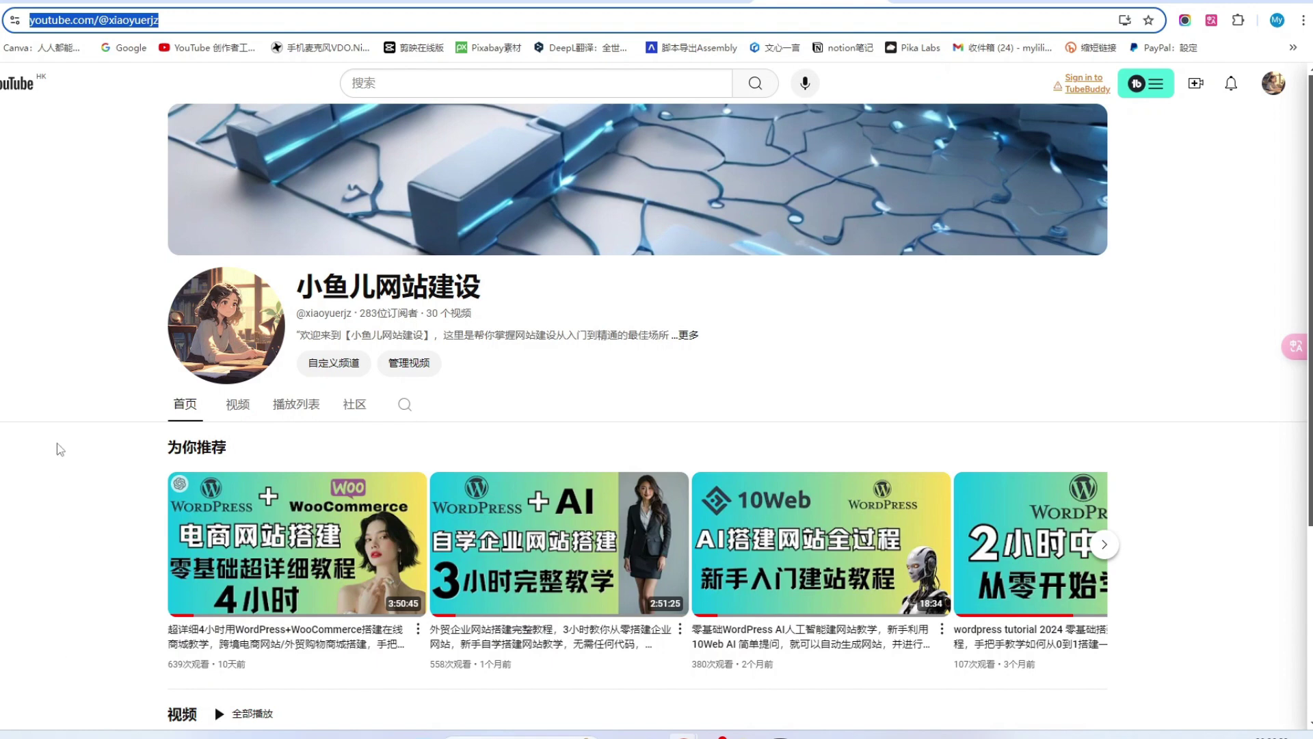
{"action": "scroll", "coordinate": [893, 335], "scroll_direction": "down", "scroll_amount": 2}
{"action": "scroll", "coordinate": [657, 410], "scroll_direction": "up", "scroll_amount": 2}
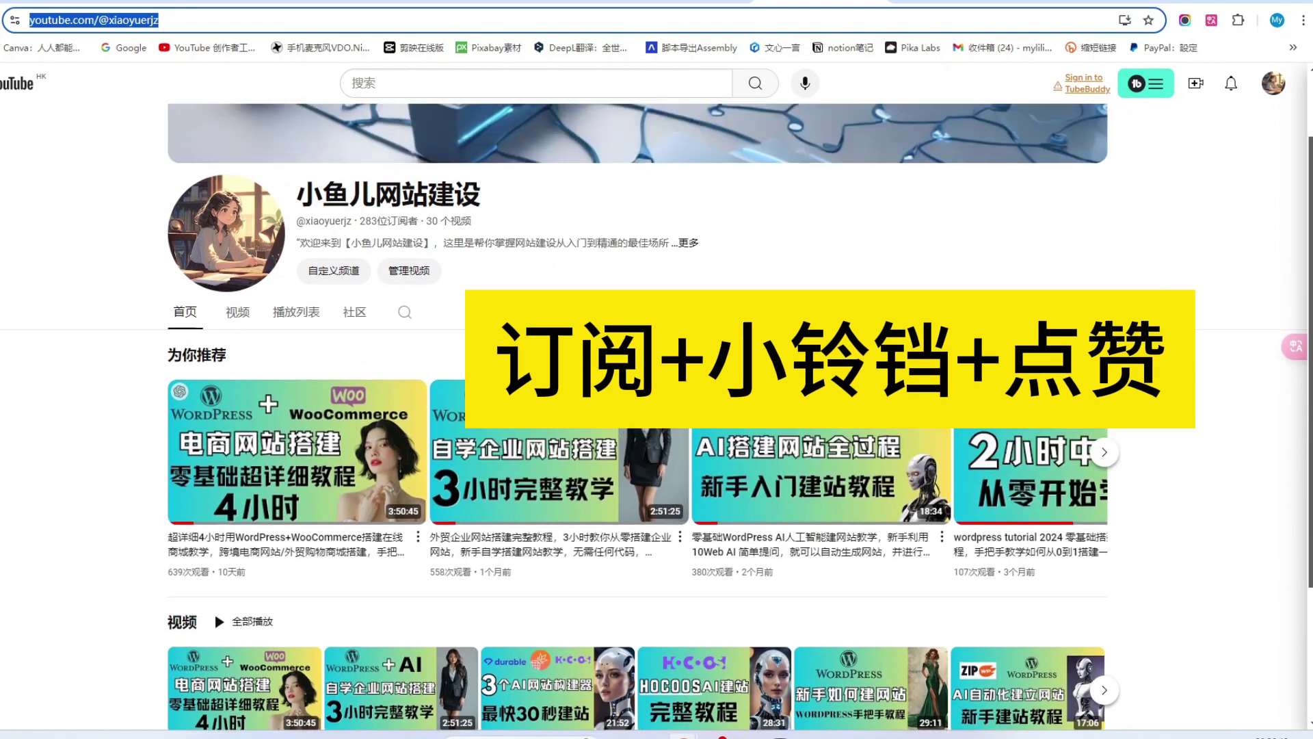